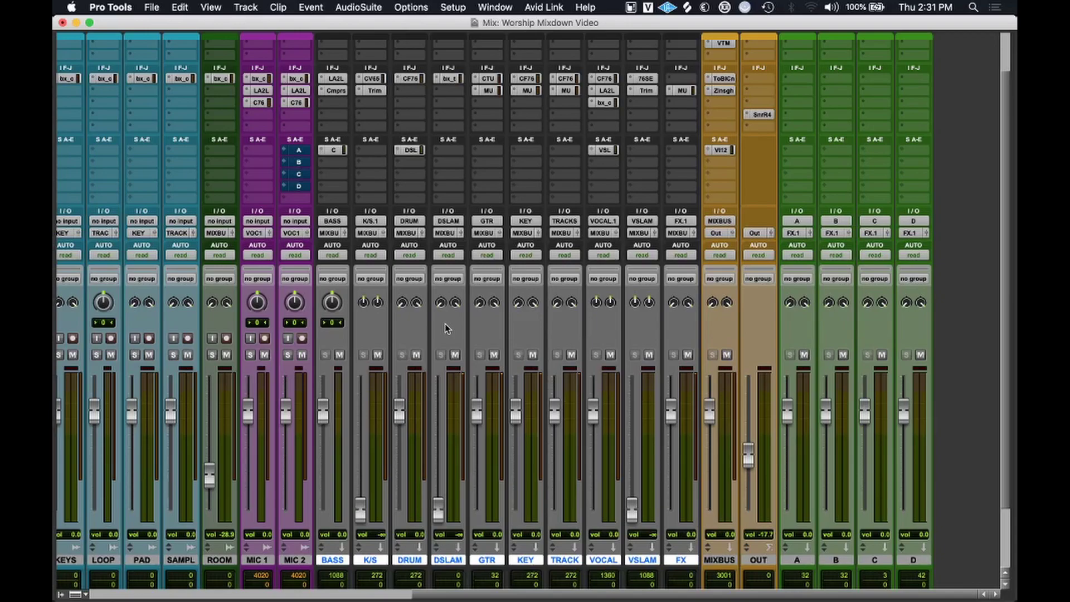
Look over the mixer's channels, from the bass, drum, instrument and vocal tracks through the subgroup buses, mix bus and output.
scroll(446, 329, "left", 10)
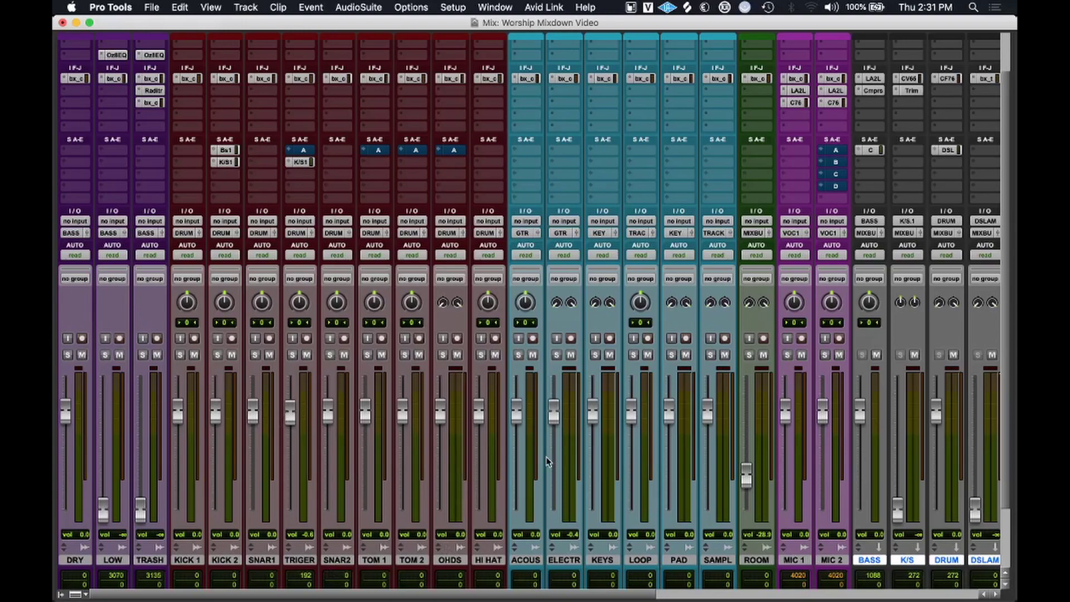
scroll(549, 462, "right", 3)
scroll(587, 492, "right", 5)
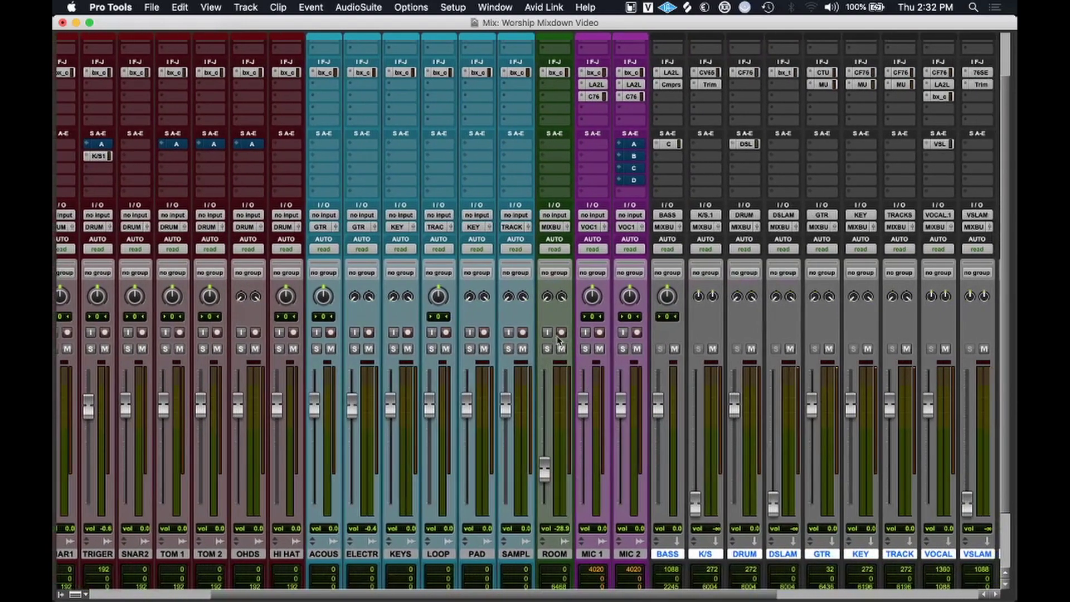
scroll(566, 360, "up", 2)
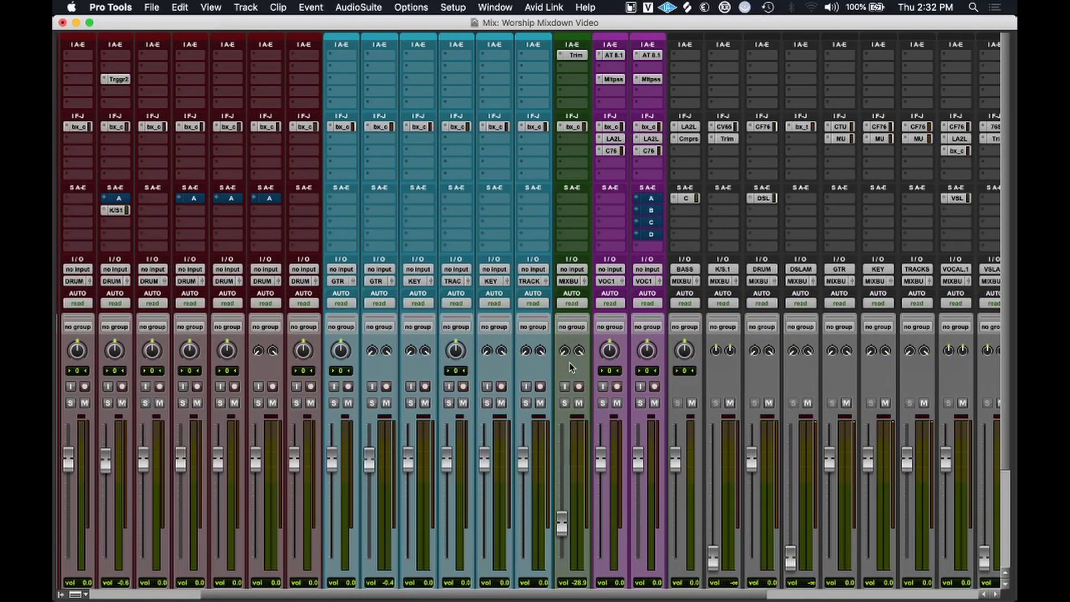
scroll(571, 367, "down", 1)
scroll(562, 384, "right", 2)
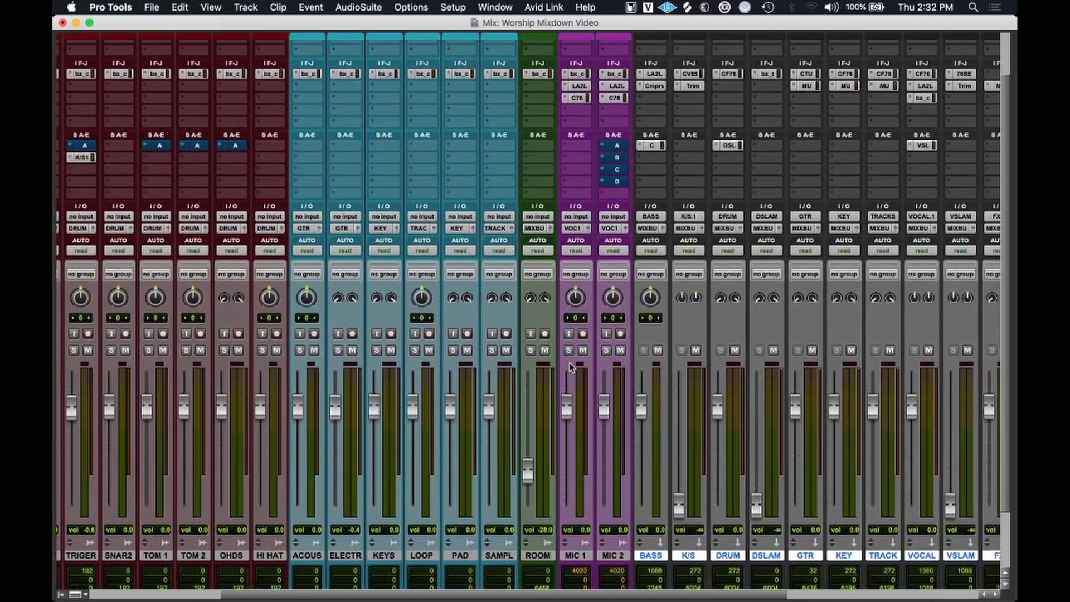
scroll(557, 396, "up", 1)
scroll(554, 400, "down", 2)
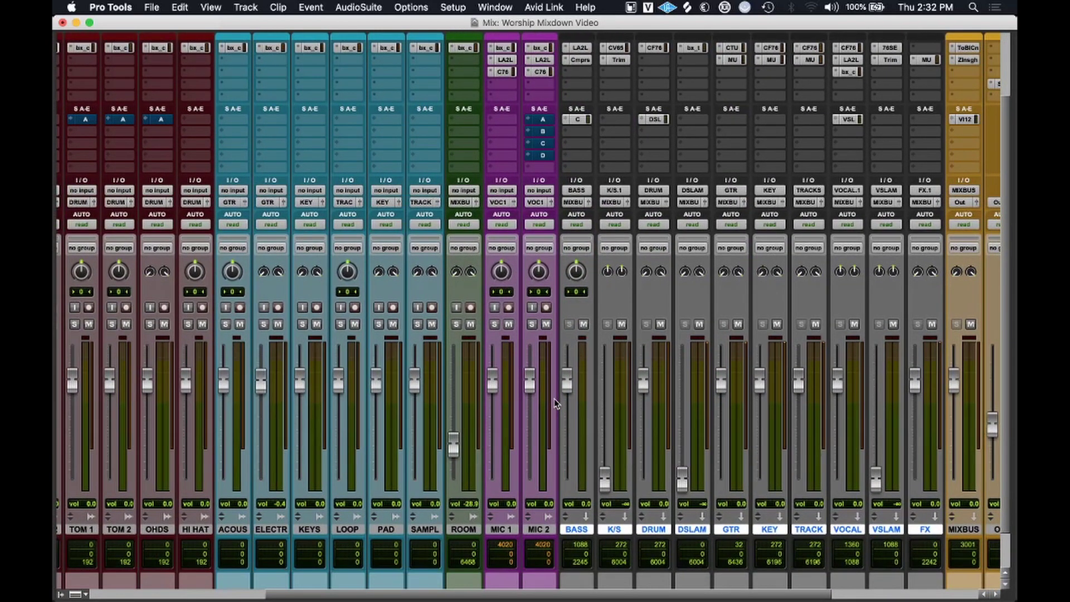
scroll(554, 399, "right", 3)
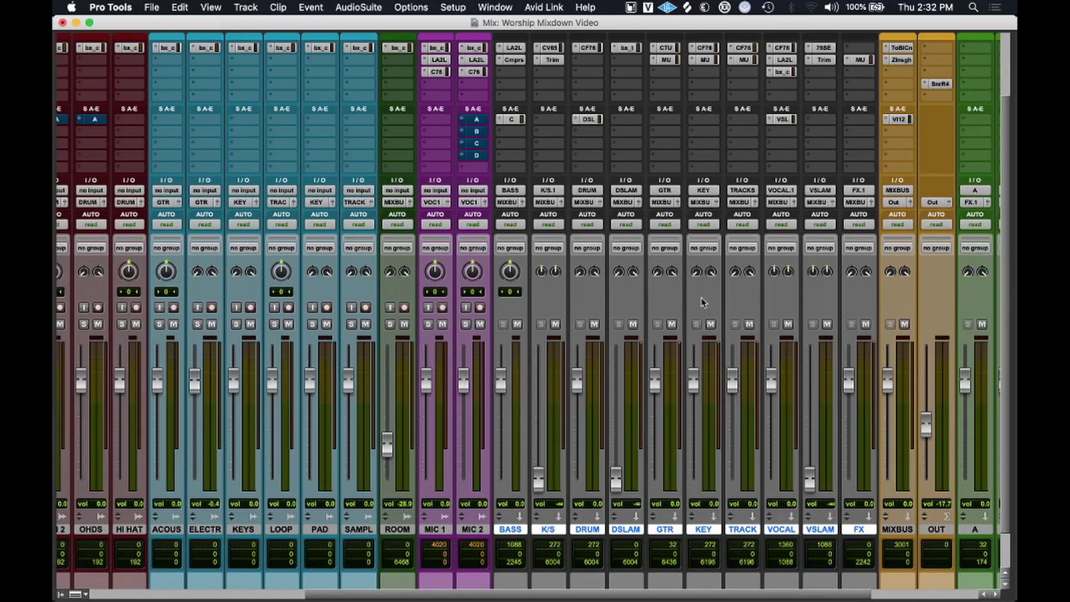
scroll(704, 303, "left", 10)
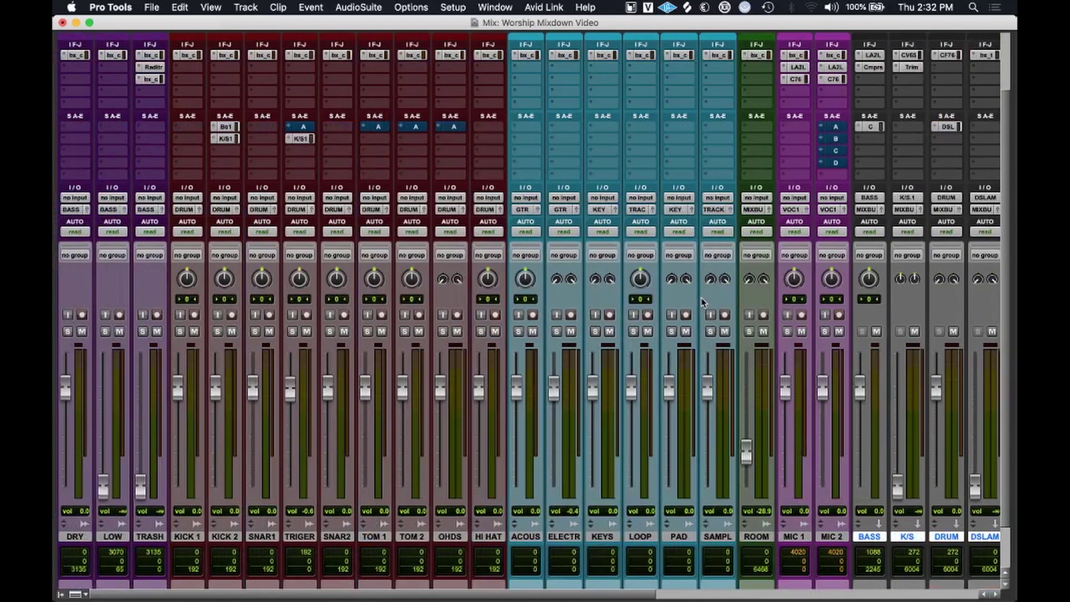
scroll(734, 268, "right", 8)
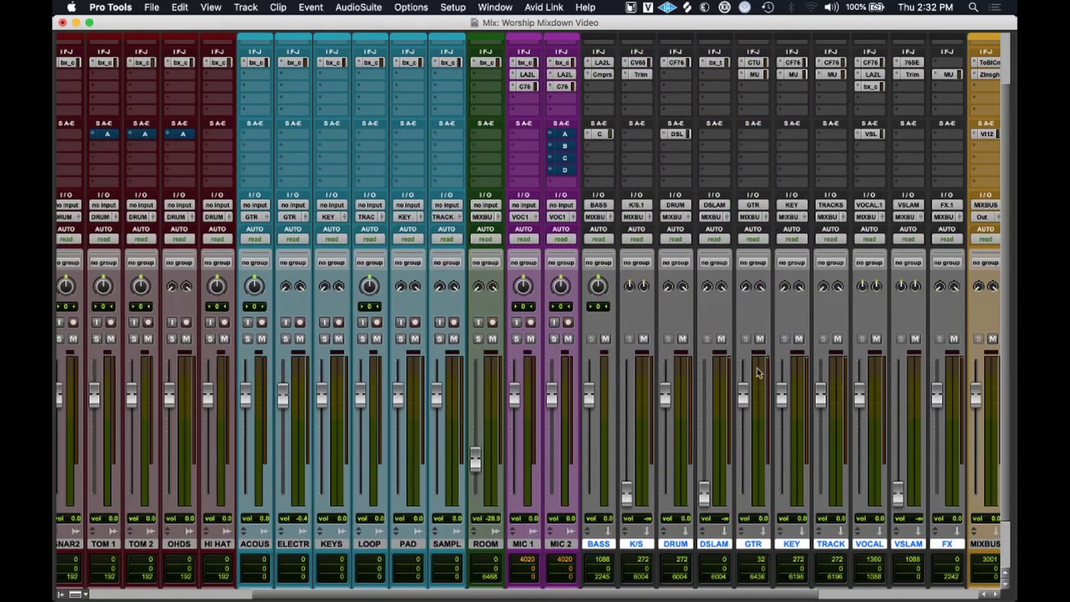
scroll(755, 361, "right", 4)
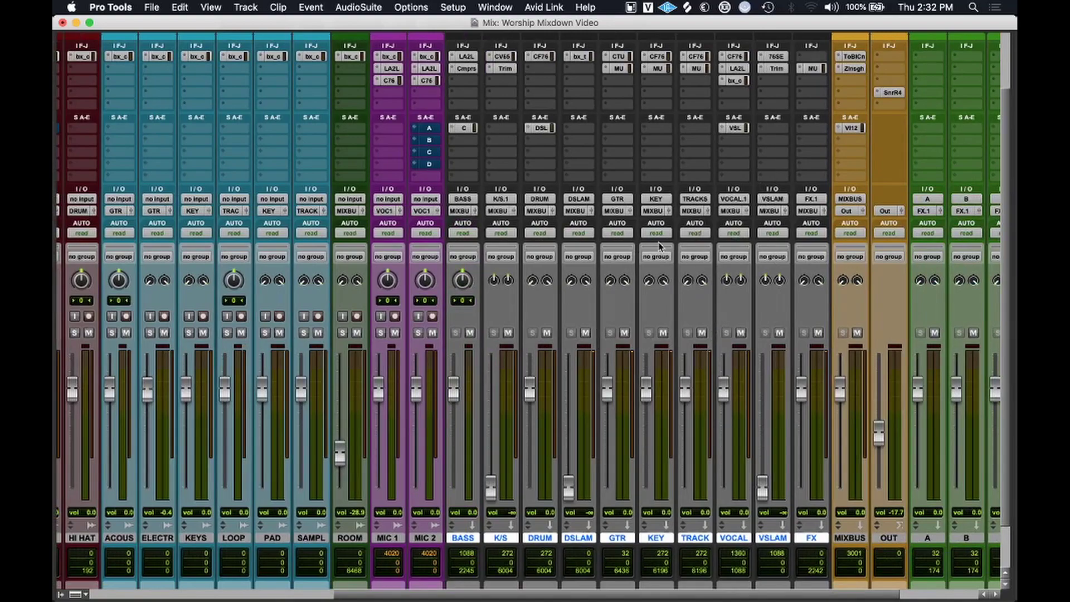
scroll(652, 365, "right", 4)
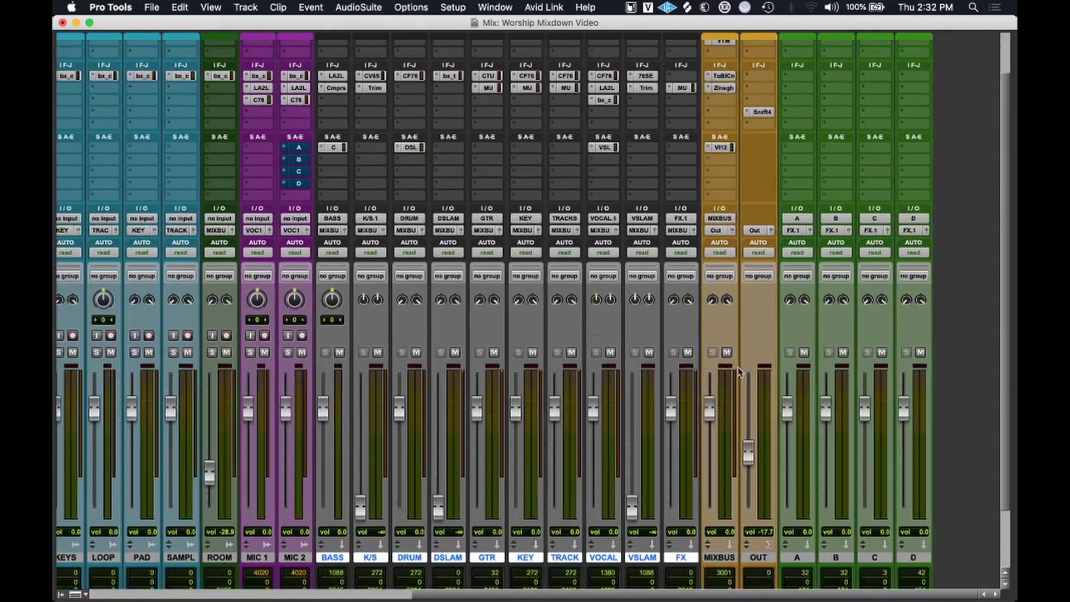
Examine the inserts, sends and routing of the subgroup buses, MIXBUS, OUT and effects returns A to D.
scroll(942, 493, "up", 2)
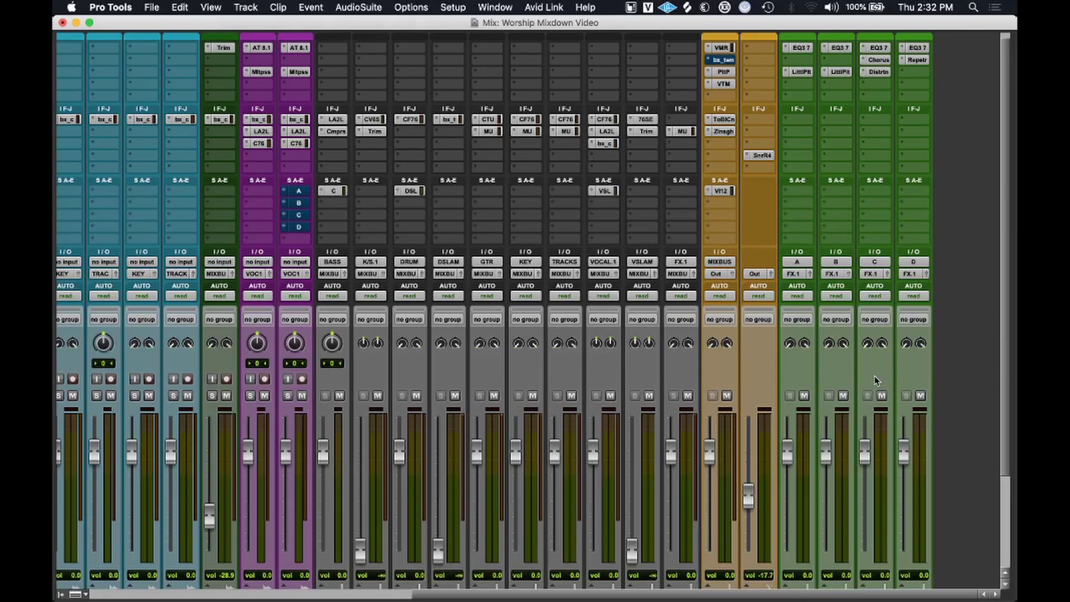
scroll(760, 362, "down", 1)
scroll(759, 361, "left", 1)
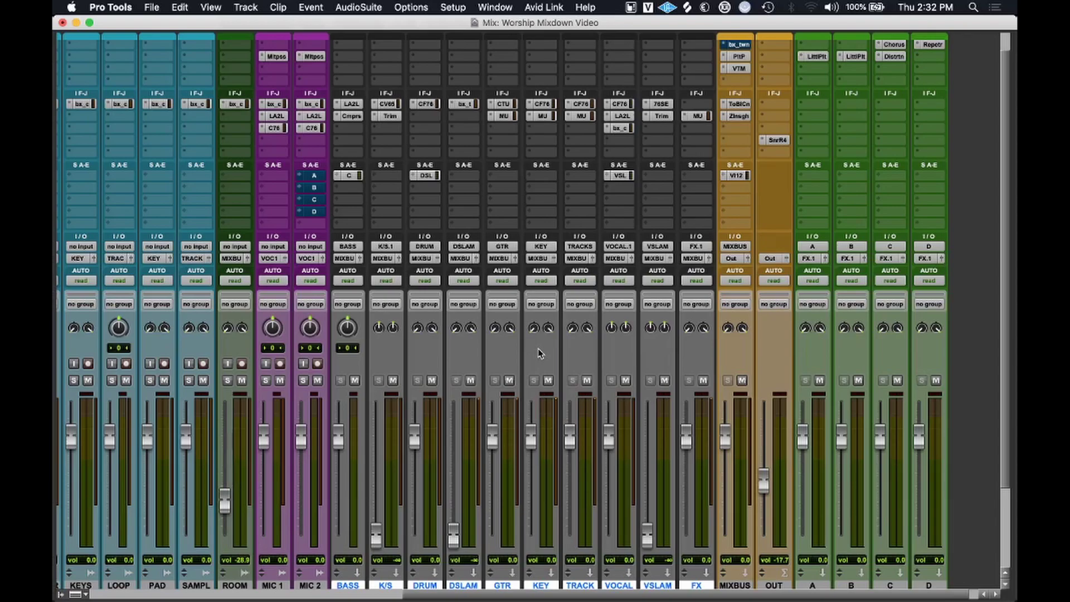
scroll(538, 353, "up", 2)
scroll(539, 353, "left", 1)
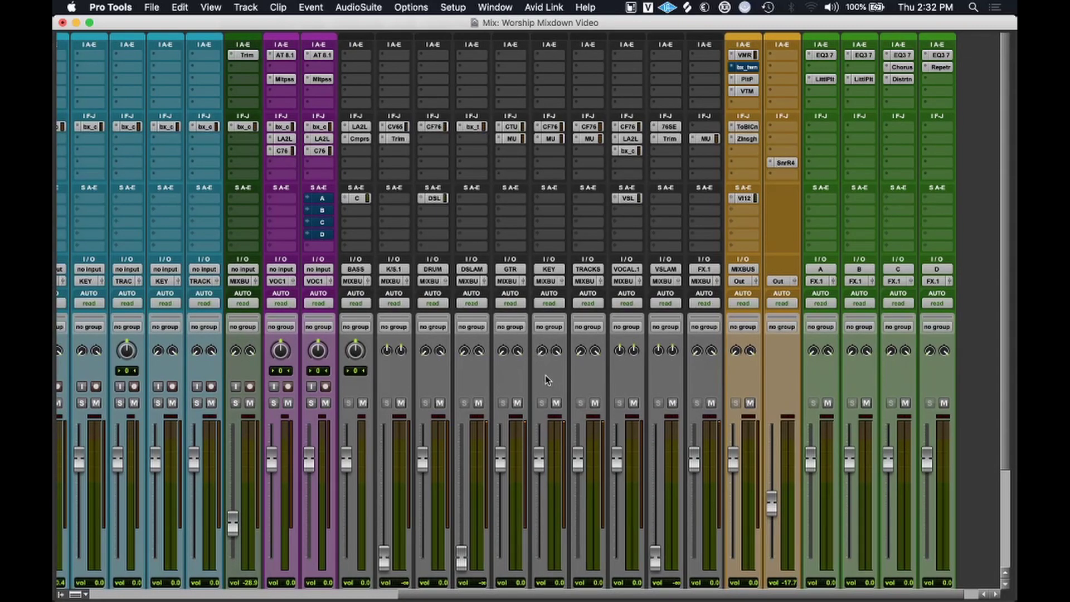
scroll(546, 375, "down", 3)
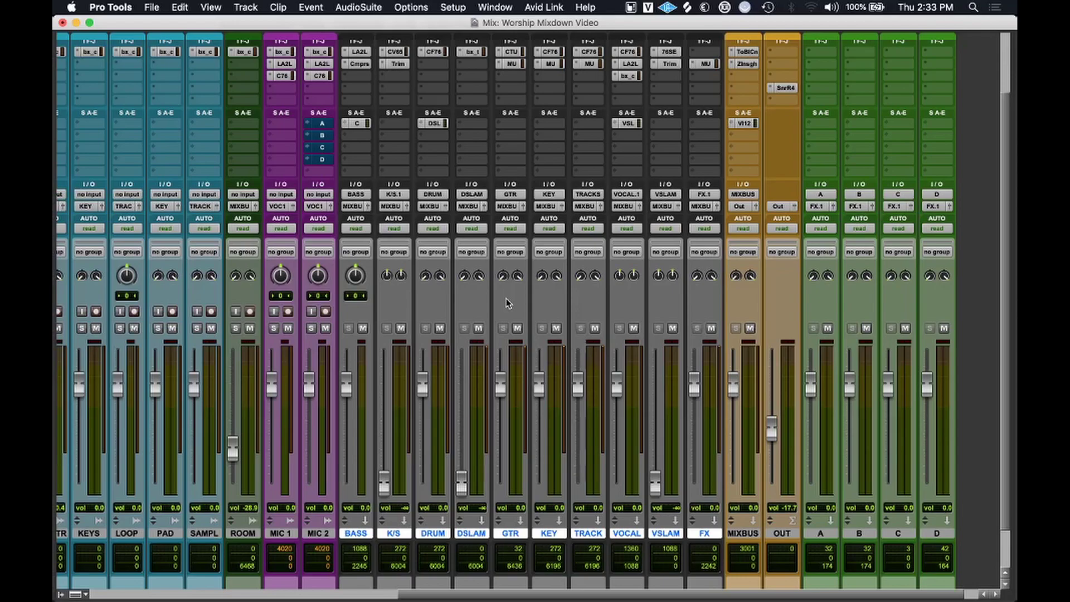
scroll(507, 302, "up", 3)
Inspect the bx_console SSL 4000 E channel strip on the drum trigger track, then close it.
scroll(507, 302, "left", 5)
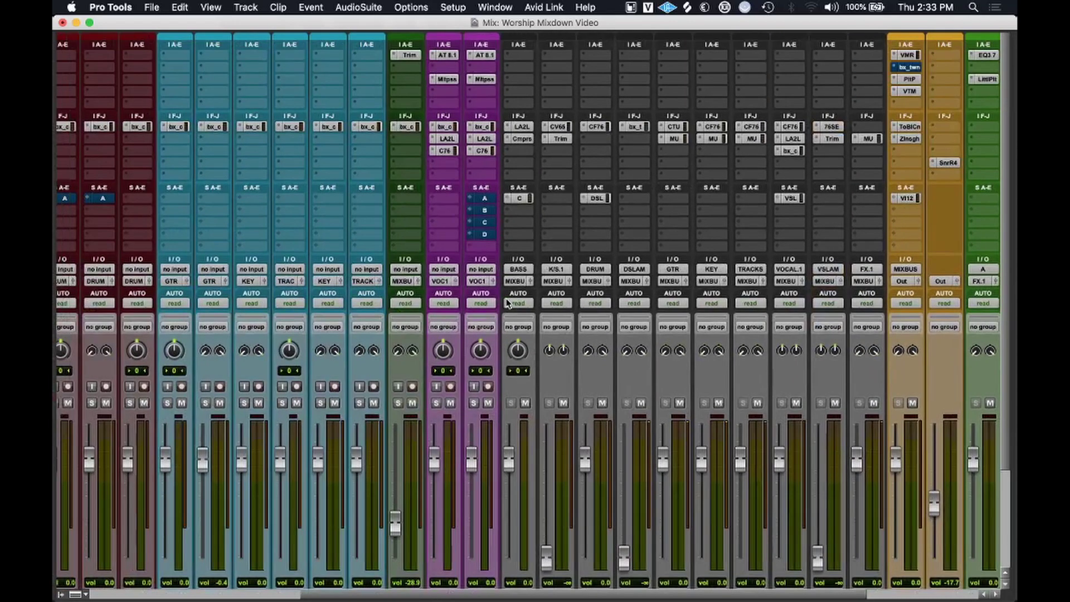
scroll(506, 303, "left", 10)
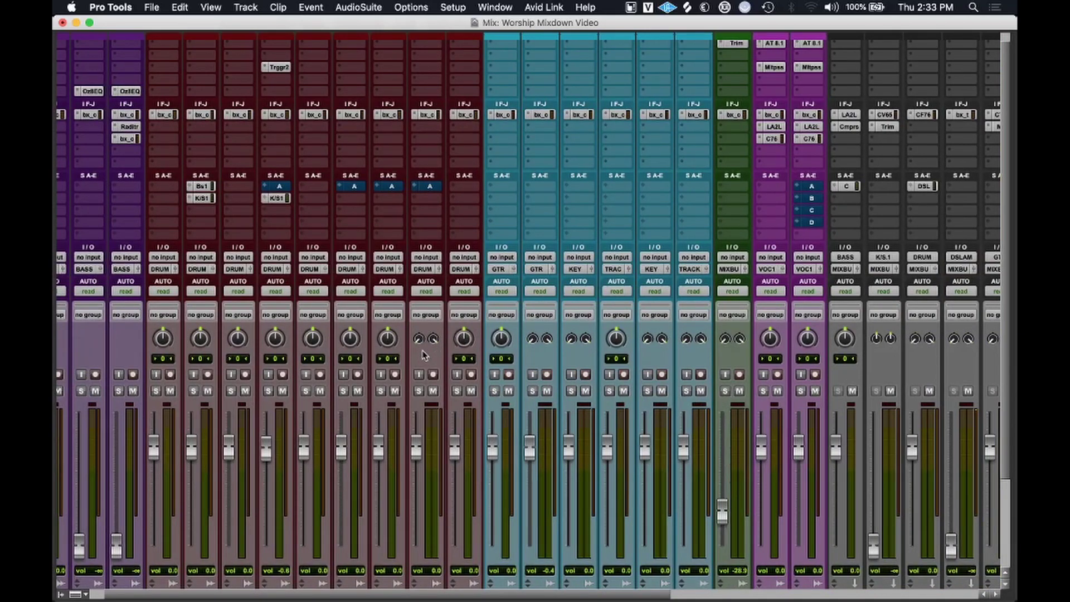
scroll(425, 354, "left", 1)
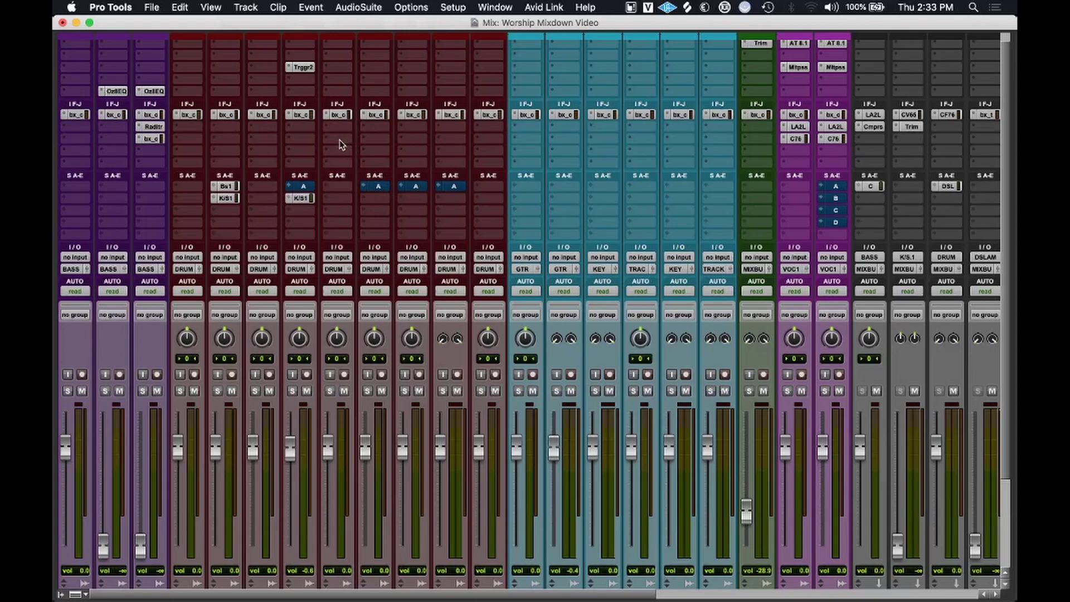
left_click(304, 118)
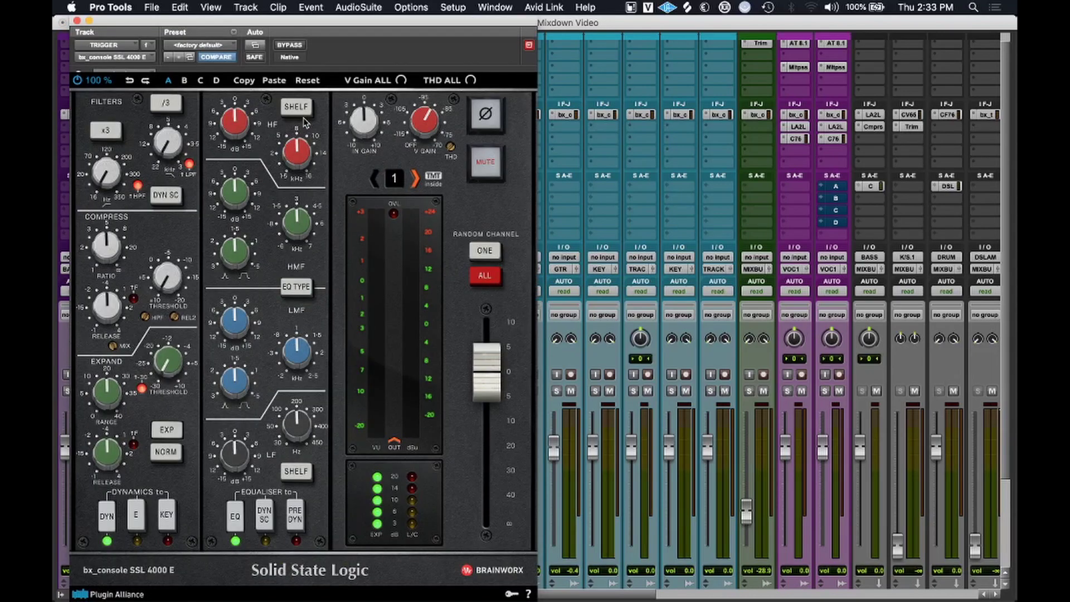
left_click_drag(266, 32, 523, 5)
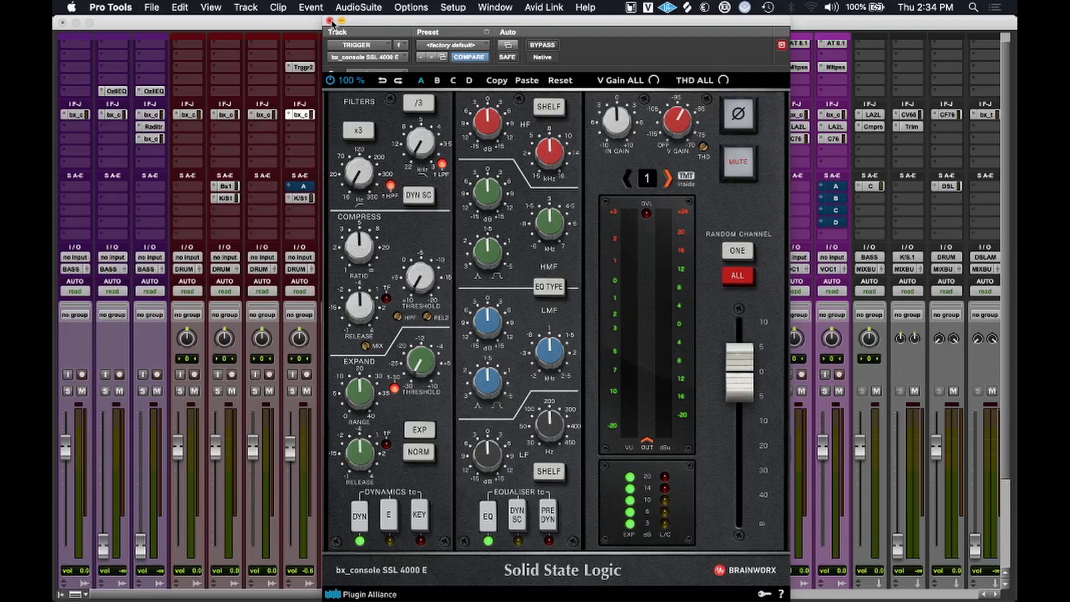
left_click(329, 21)
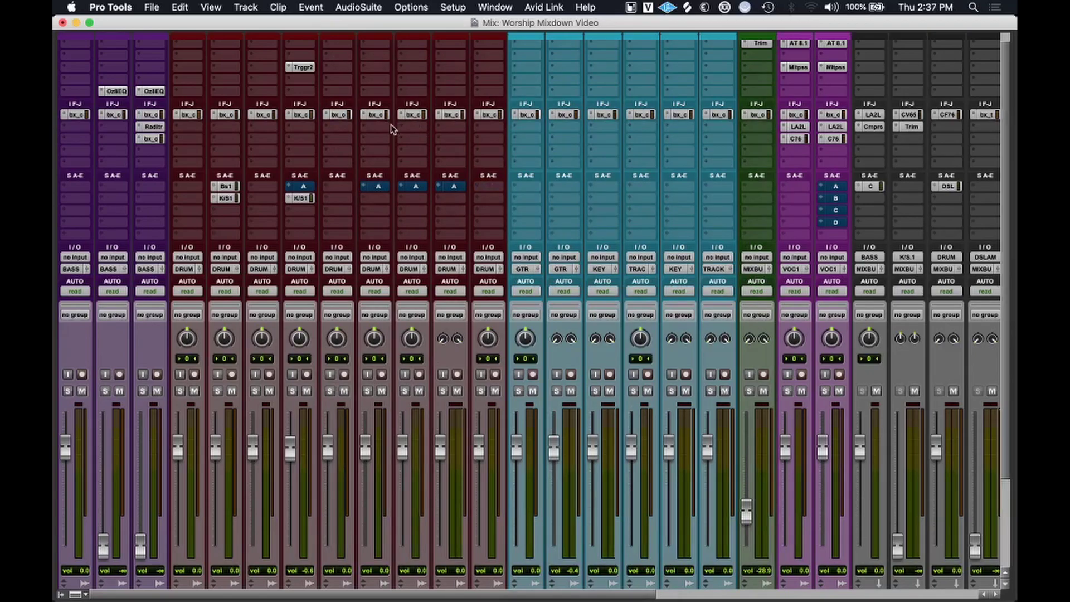
Inspect the Comp TUBE-STA compressor inserted on the GTR bus, then close it.
scroll(487, 143, "right", 10)
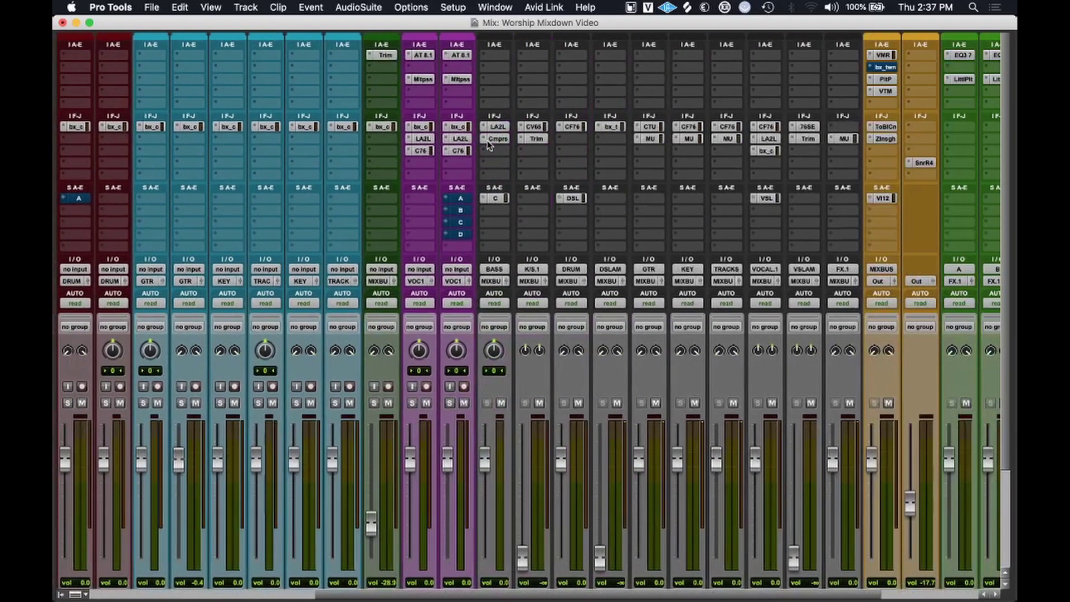
left_click(658, 129)
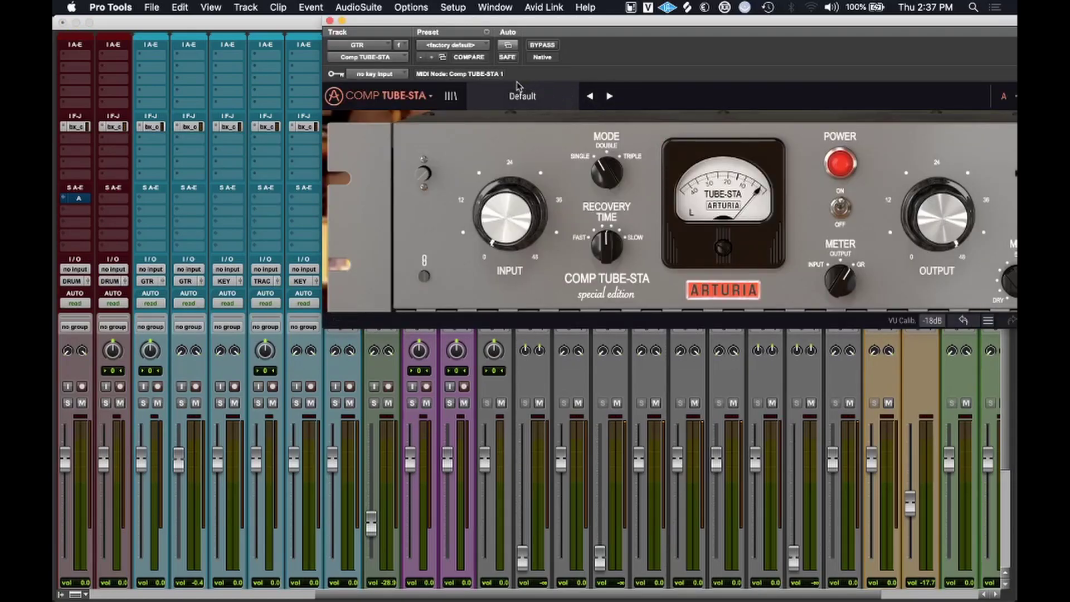
left_click(331, 21)
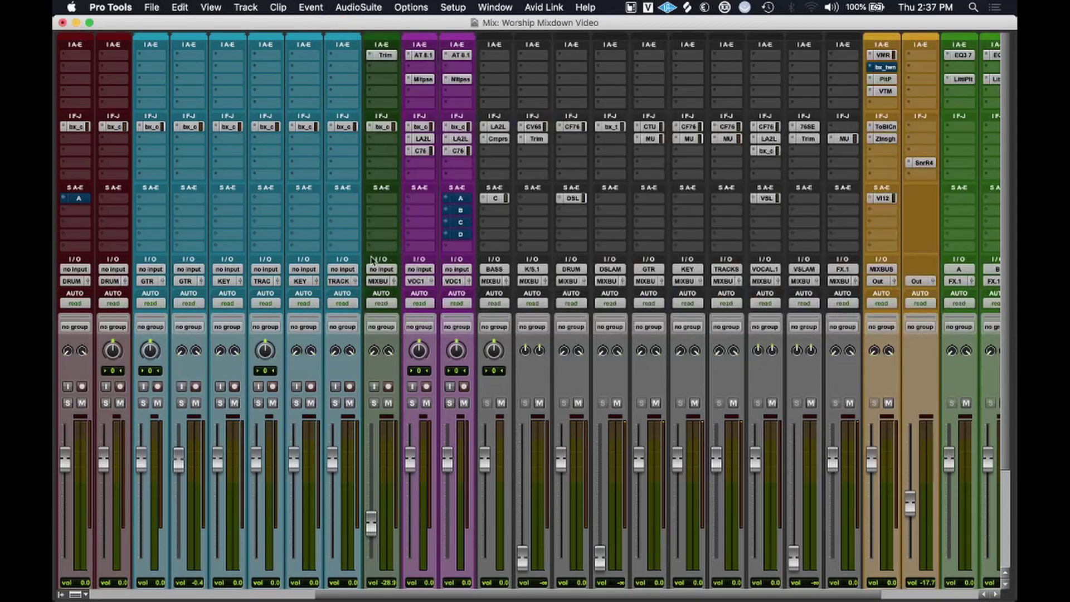
Inspect the Comp VCA-65 compressor inserted on the K/S bus, then close it.
scroll(320, 234, "left", 10)
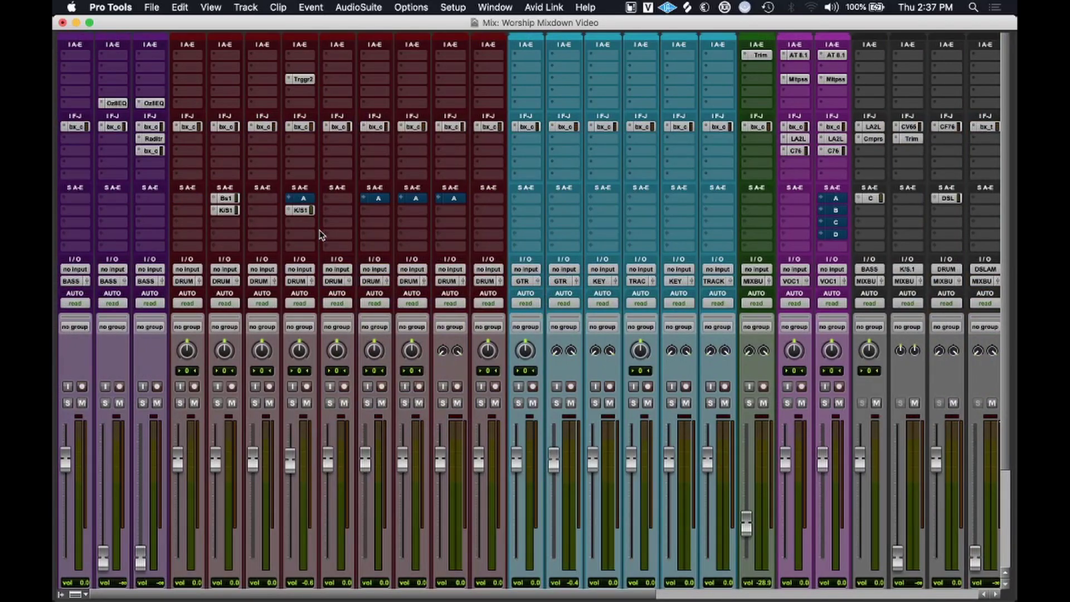
scroll(321, 234, "right", 10)
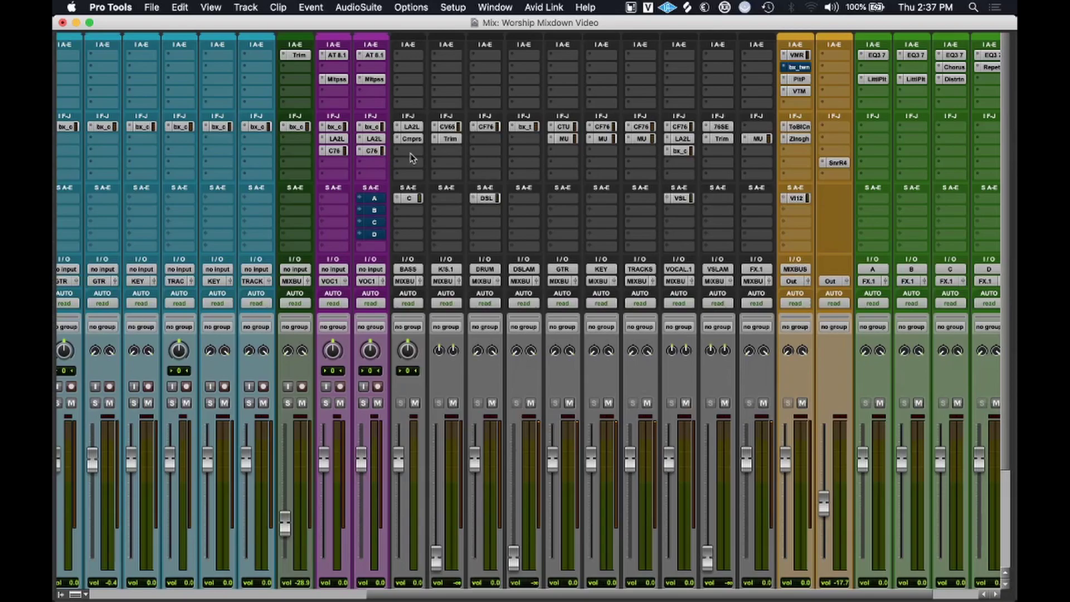
left_click(445, 128)
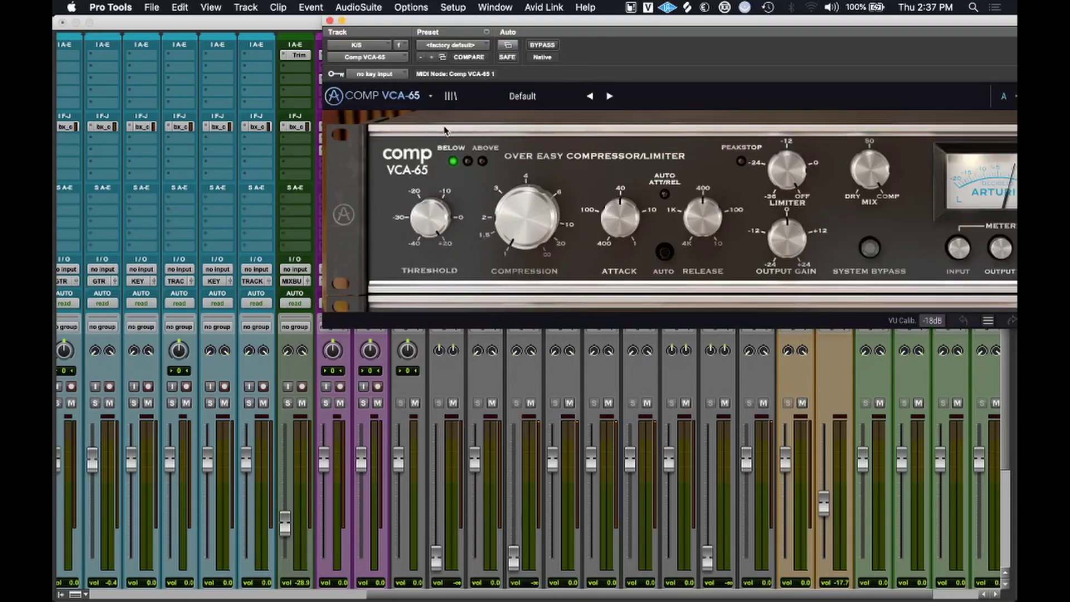
left_click_drag(381, 27, 254, 37)
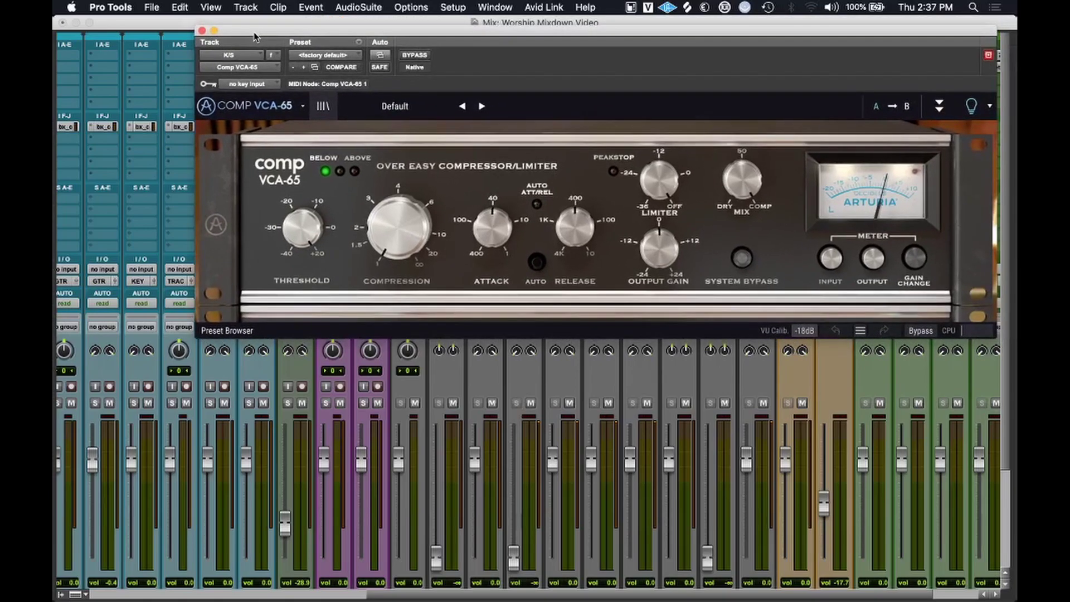
left_click(202, 31)
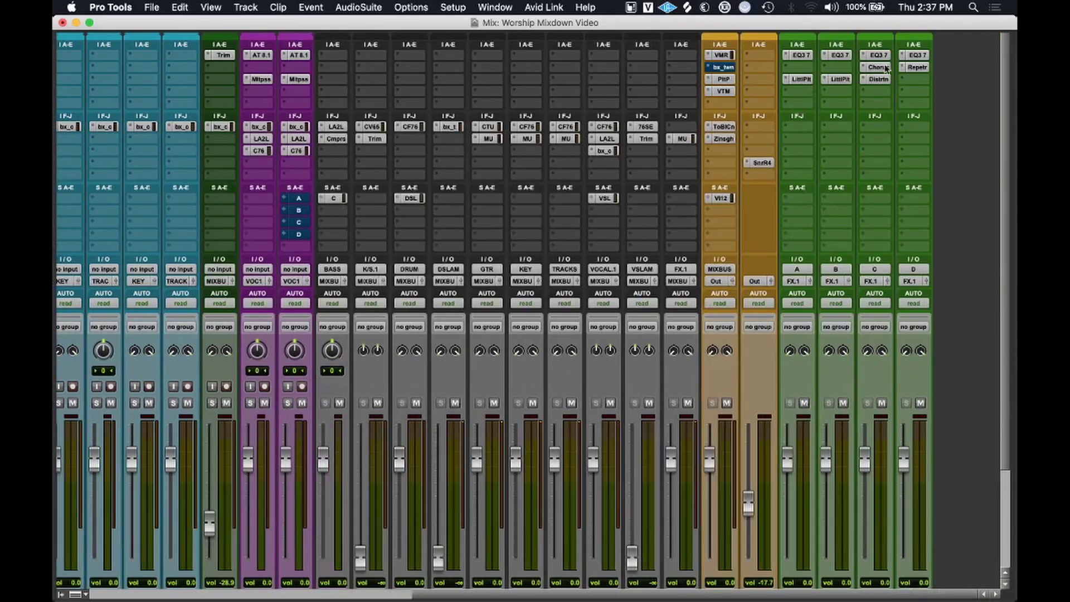
Inspect the Little Plate reverb on effects return B and the Repeater delay on return D, closing each.
left_click(840, 80)
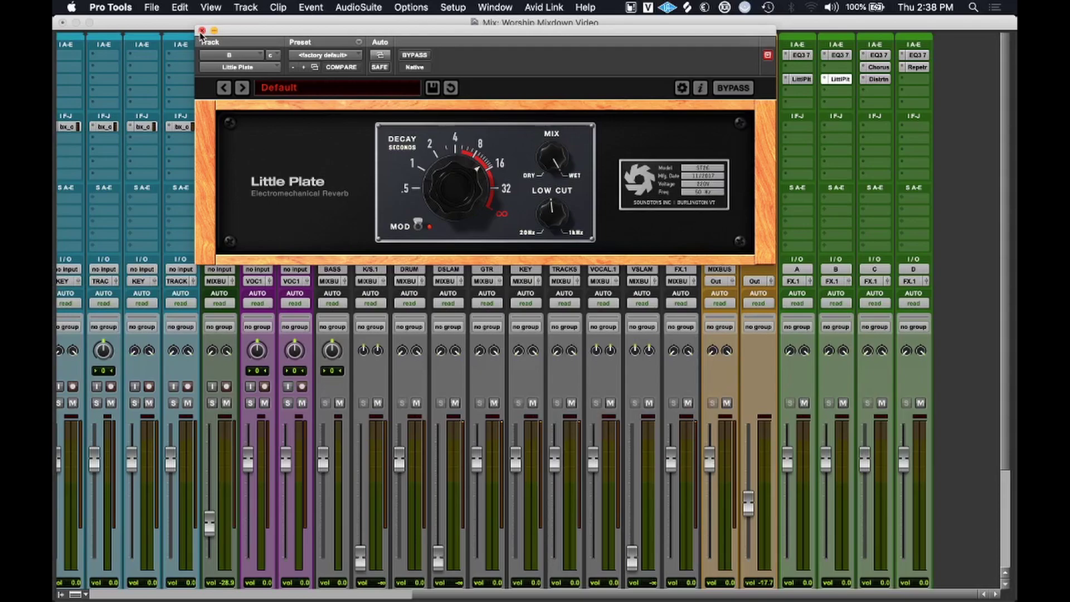
left_click(201, 32)
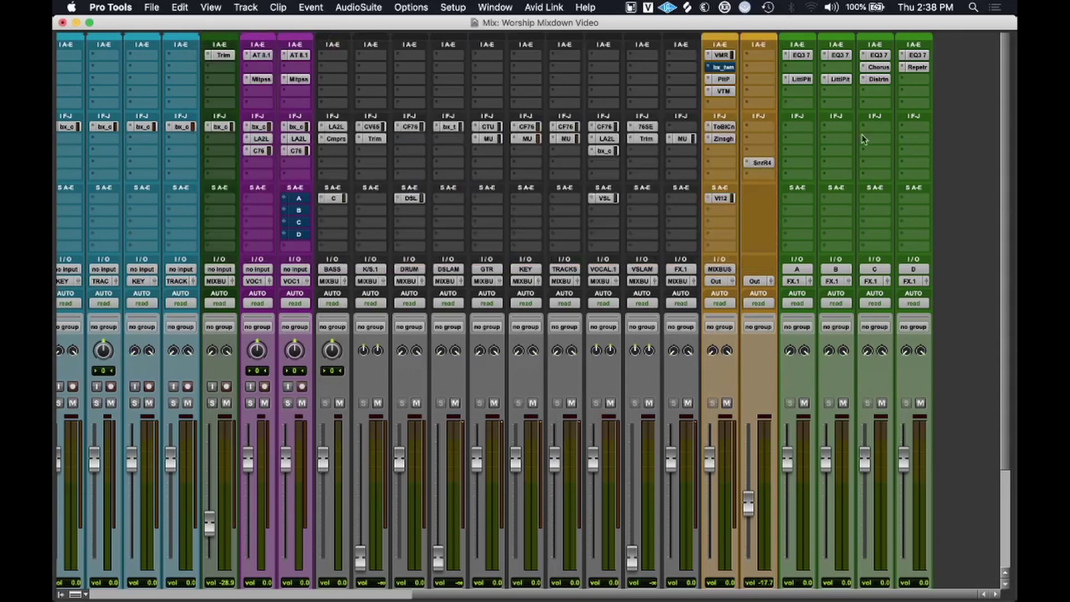
left_click(917, 67)
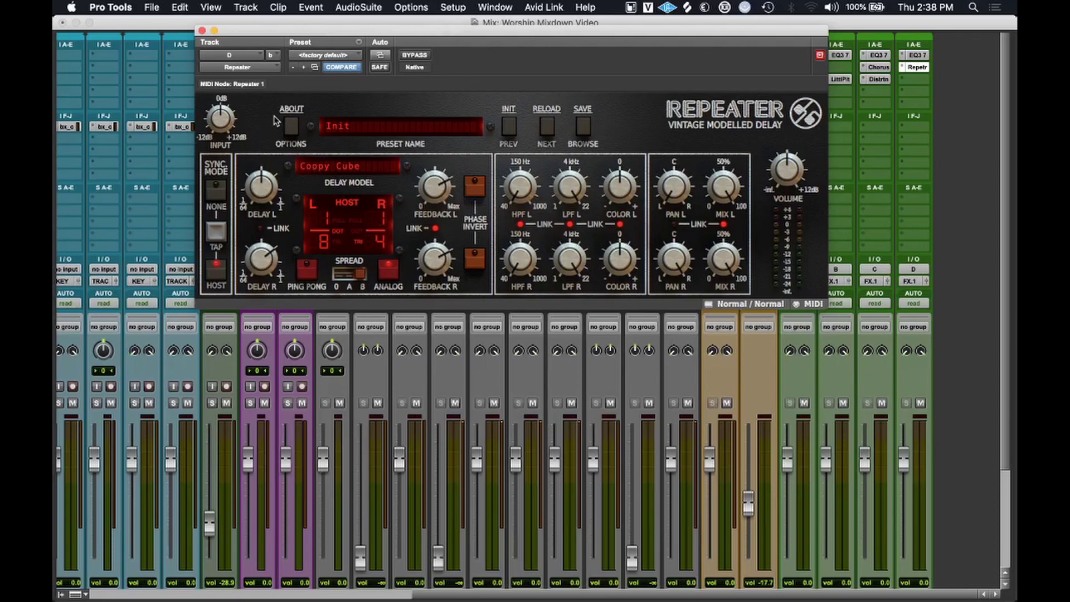
left_click(202, 31)
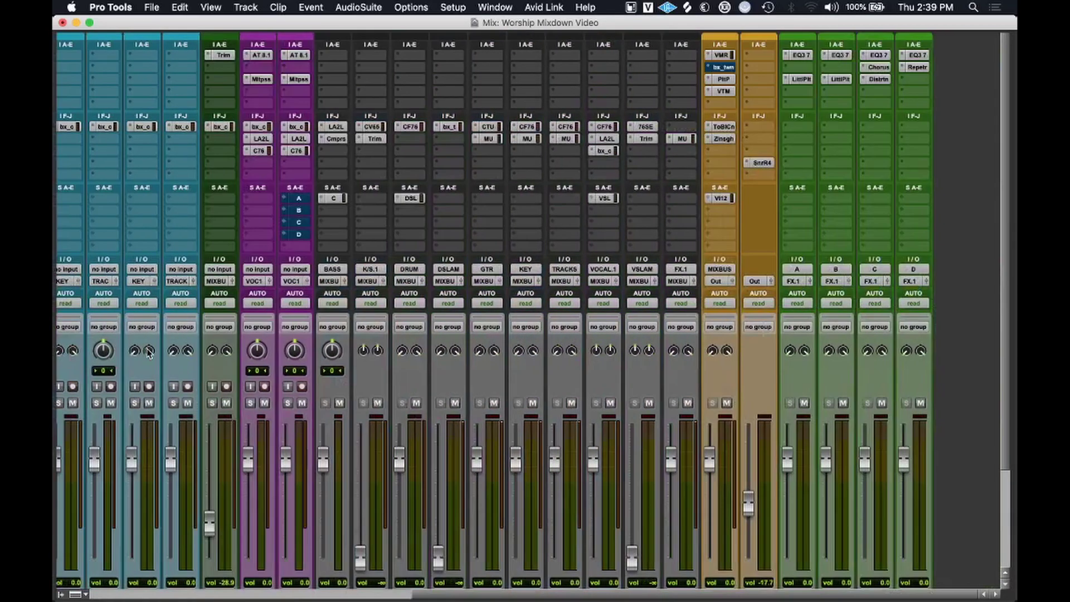
Inspect the Sonarworks Reference 4 headphone calibration plug-in on the OUT track, then close it.
left_click(762, 164)
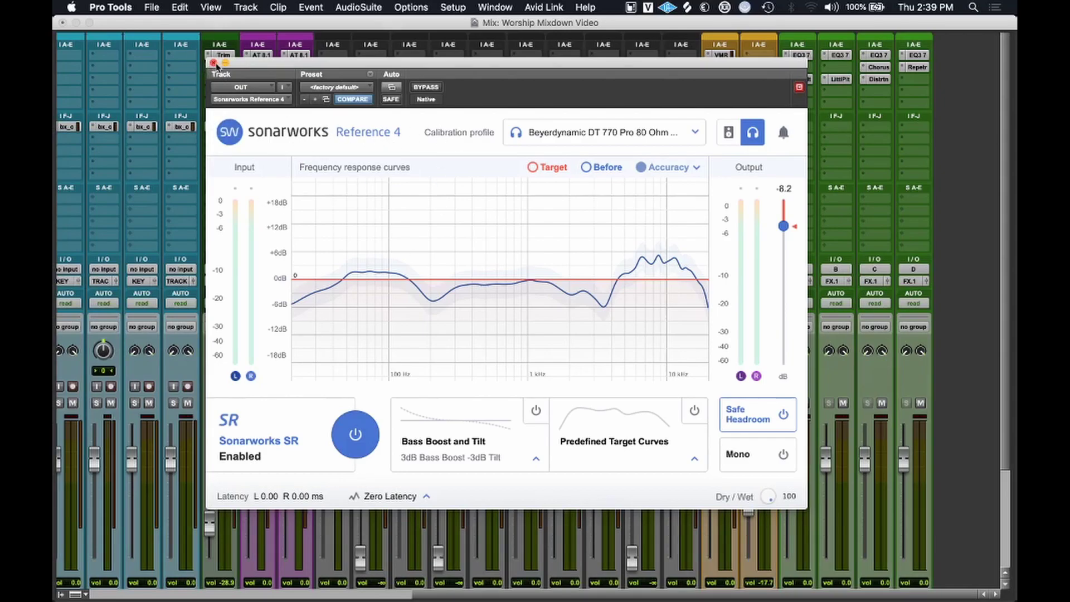
left_click(213, 62)
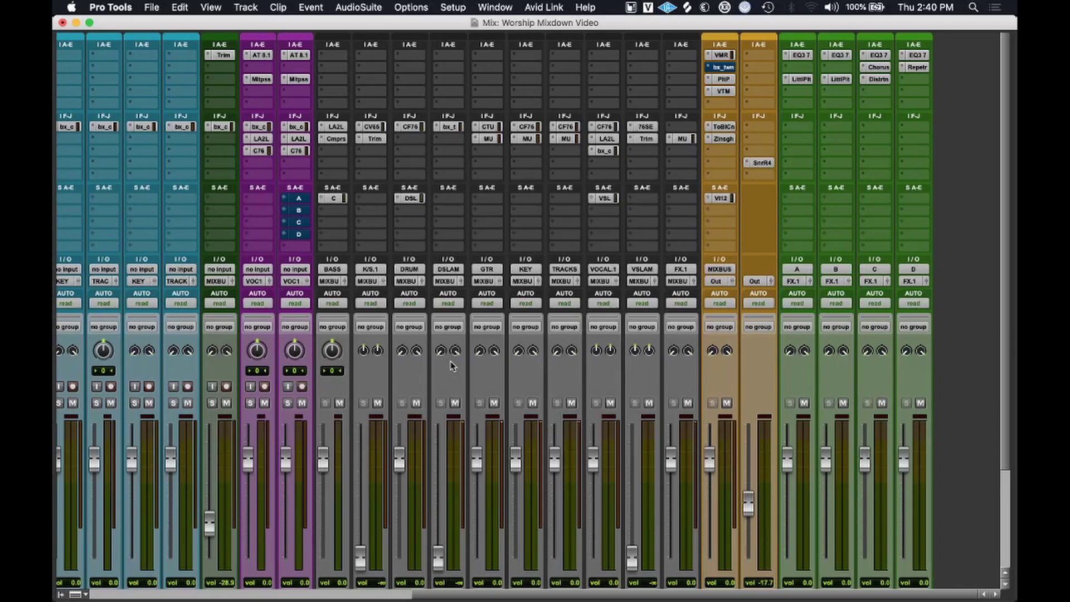
Play the session while viewing the levels on the subgroup buses, MIXBUS and OUT.
scroll(453, 366, "left", 10)
scroll(452, 367, "right", 10)
key("space")
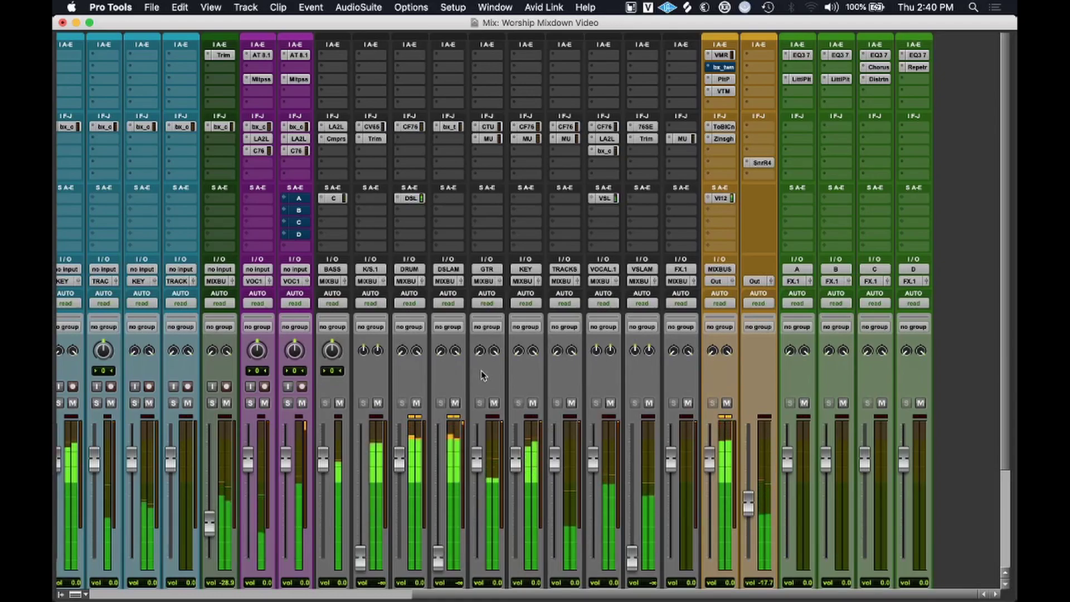
Stop playback and look over the track, subgroup bus, MIXBUS and OUT strips in the mixer.
key("space")
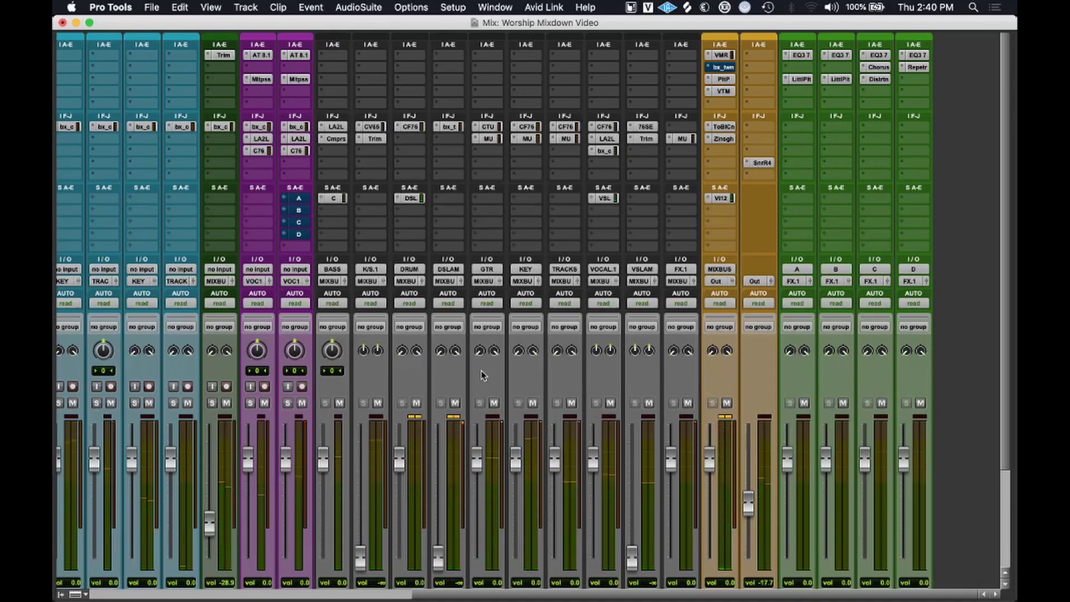
scroll(463, 385, "down", 3)
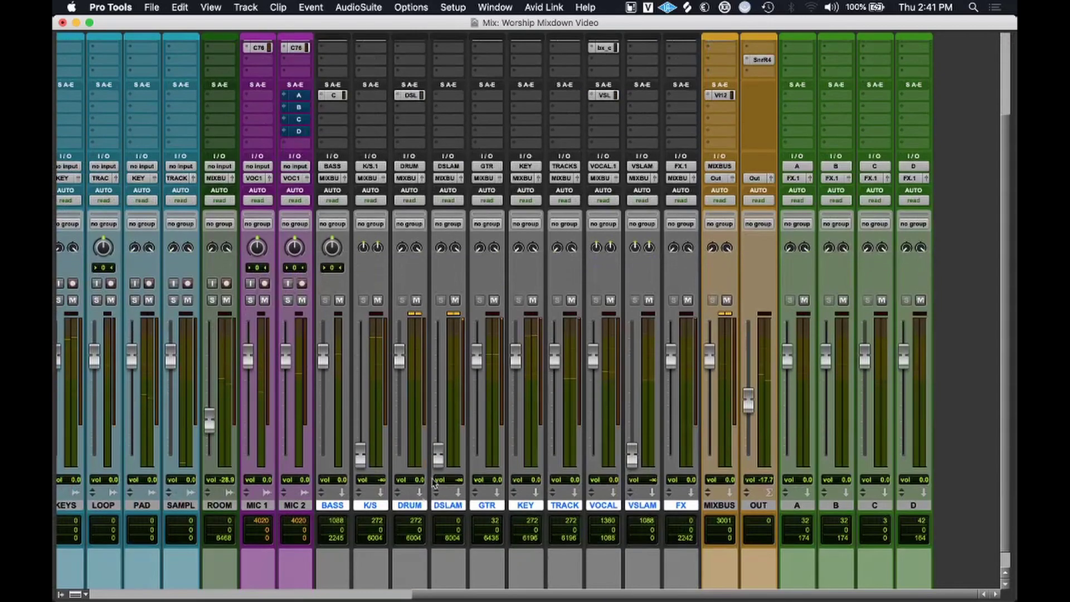
scroll(518, 328, "left", 1)
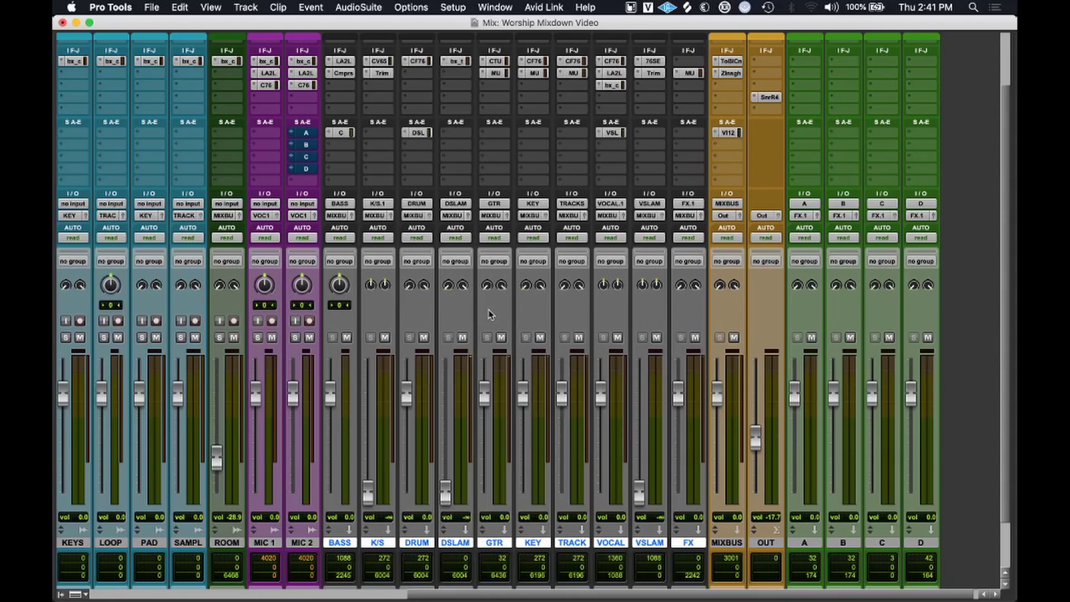
scroll(488, 313, "up", 1)
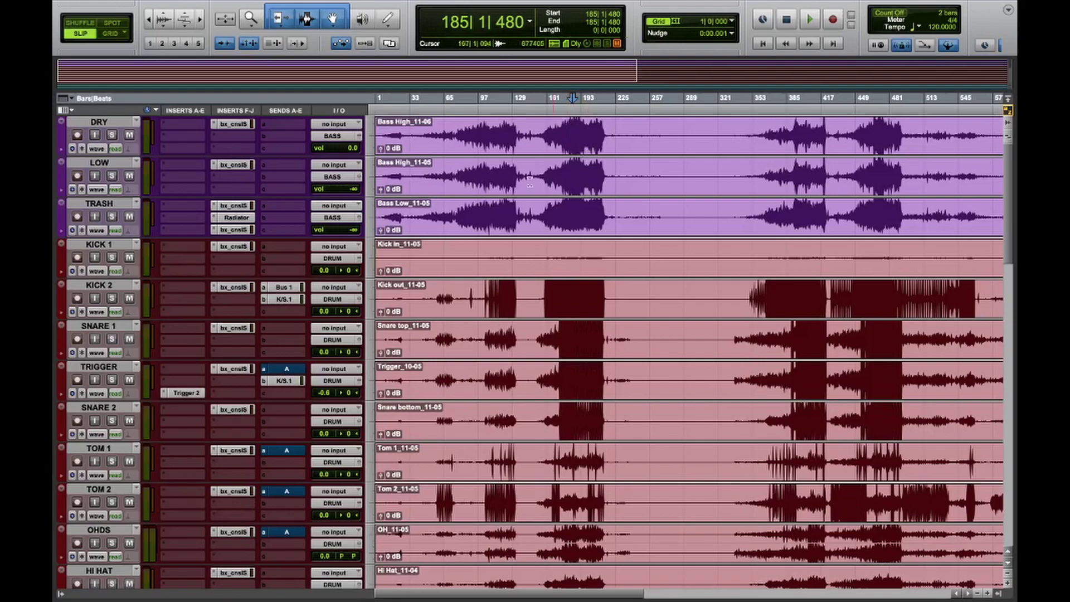
Play briefly from bar 185 and check the track meters and the subgroup bus tracks in the Edit window.
key("space")
key("space")
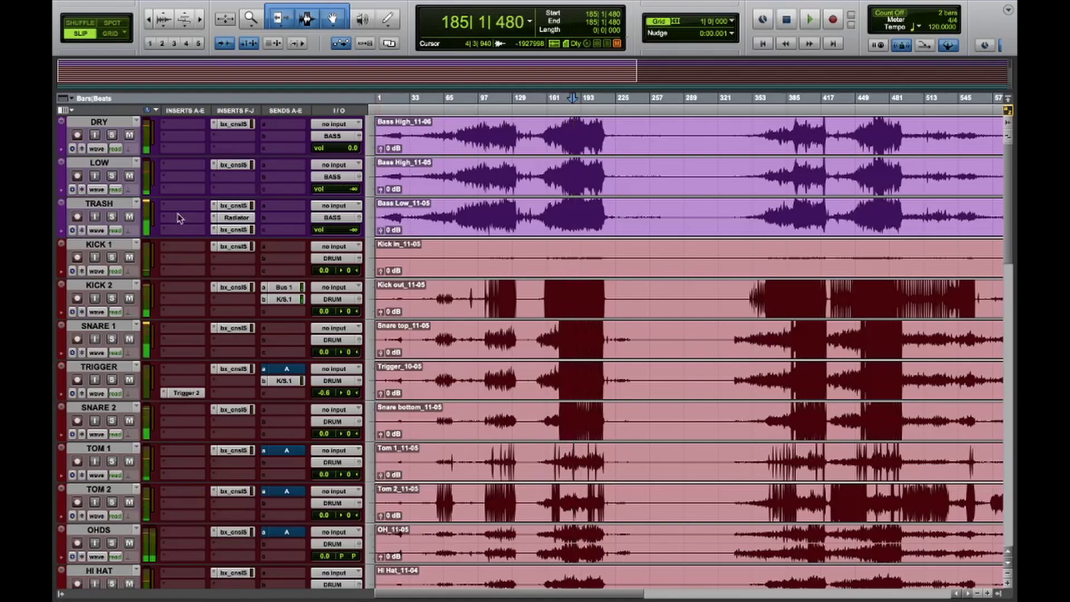
scroll(179, 217, "down", 15)
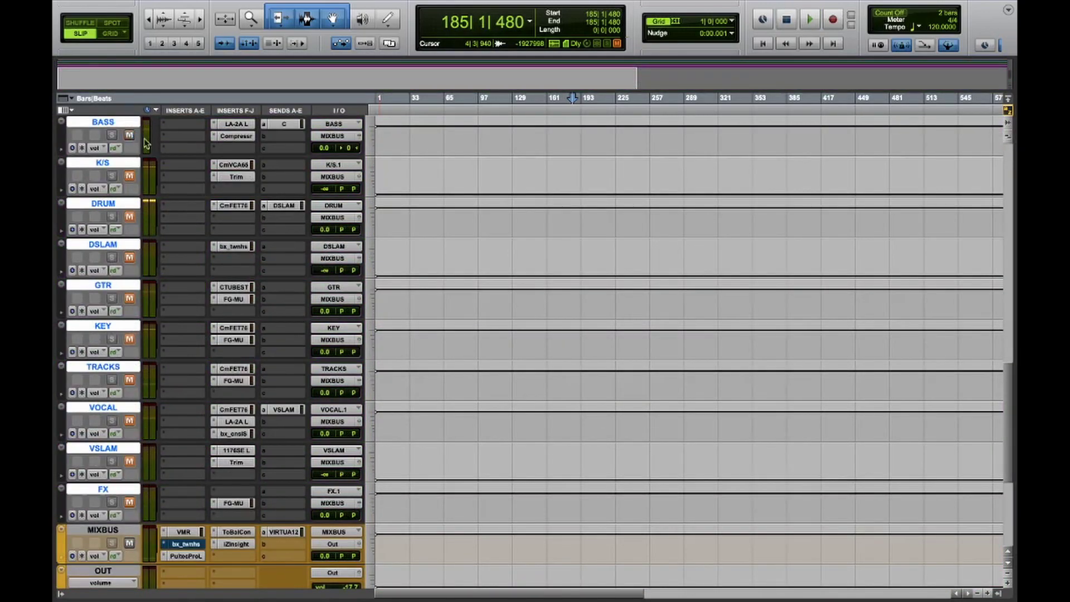
scroll(138, 139, "up", 15)
Play from bar 185 and lower the clip gain on the DRY bass track to -12.3 dB.
key("space")
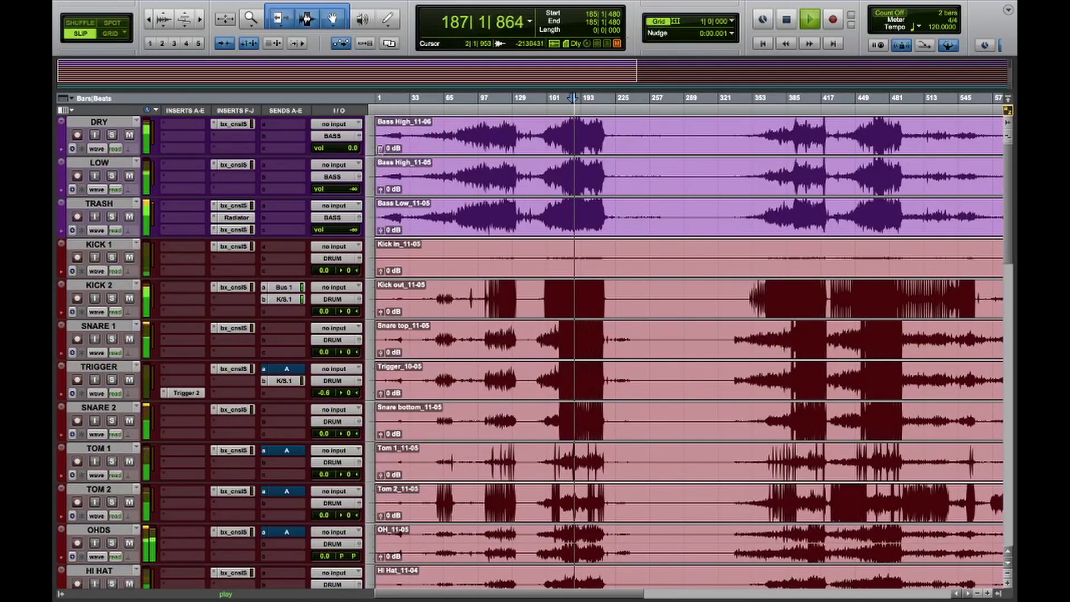
left_click(381, 150)
left_click_drag(381, 151, 383, 162)
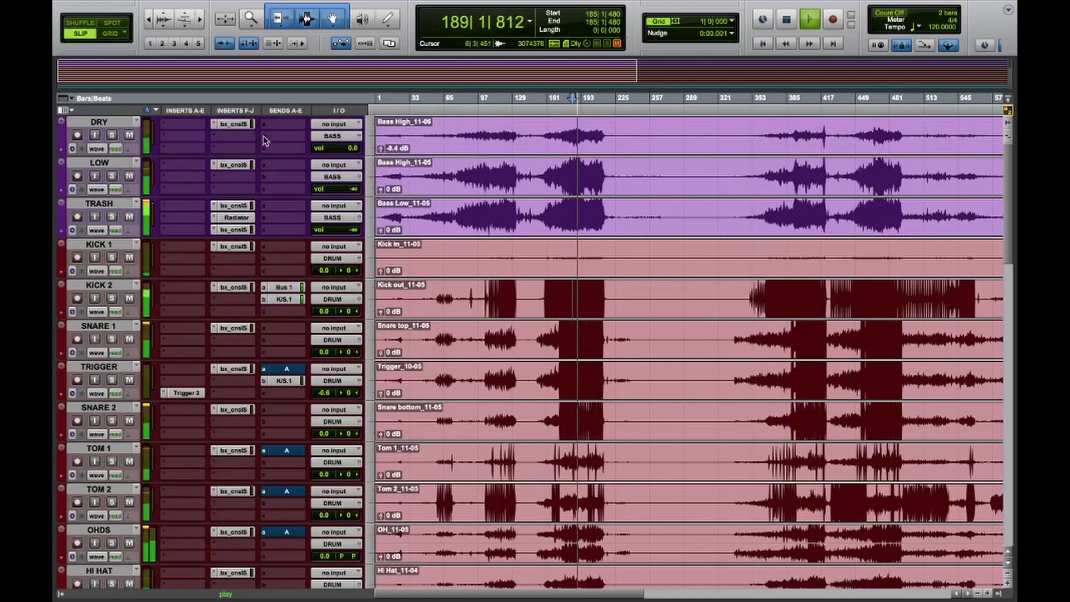
left_click_drag(381, 149, 380, 154)
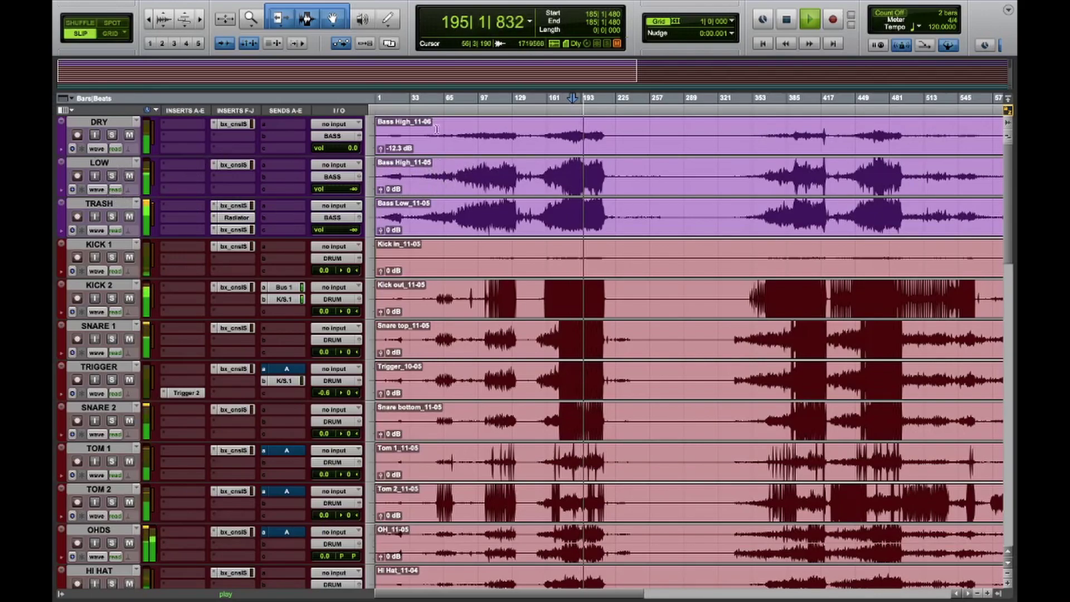
Copy the gain-adjusted Bass High clip from DRY onto the LOW track, undoing the extra copy placed on TRASH.
left_click(460, 153)
left_click_drag(460, 153, 458, 213)
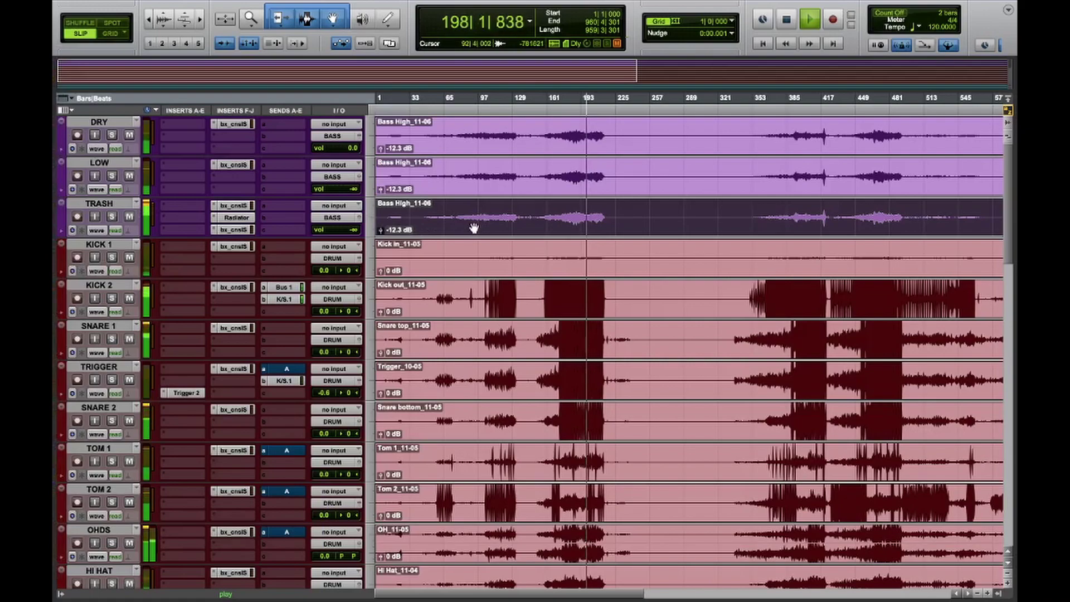
key("ctrl+z")
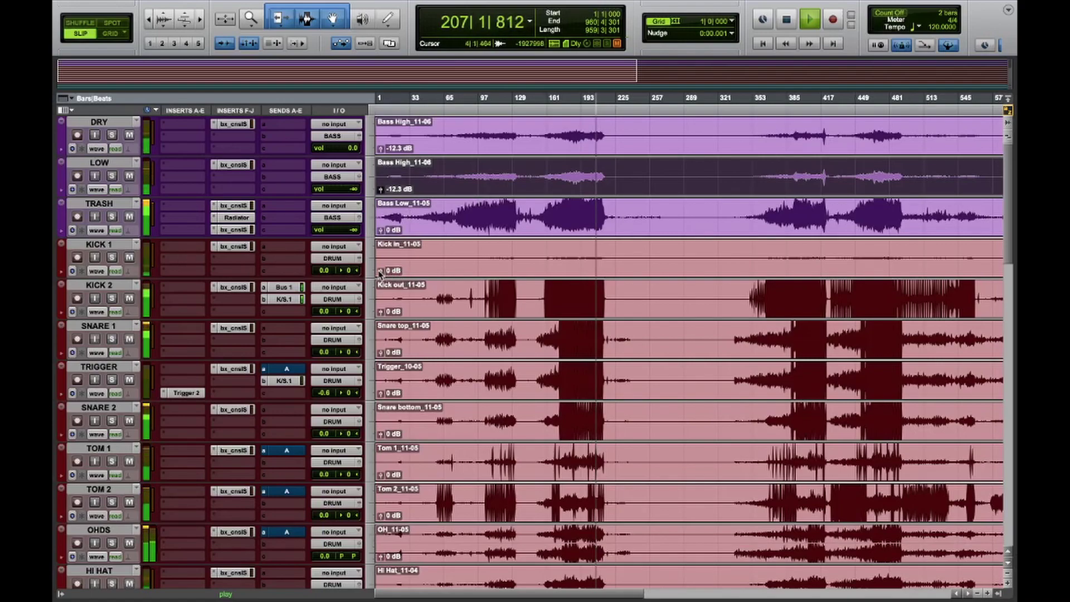
Raise the clip gain of the Kick in clip on KICK 1 to +23.1 dB.
left_click_drag(381, 274, 383, 260)
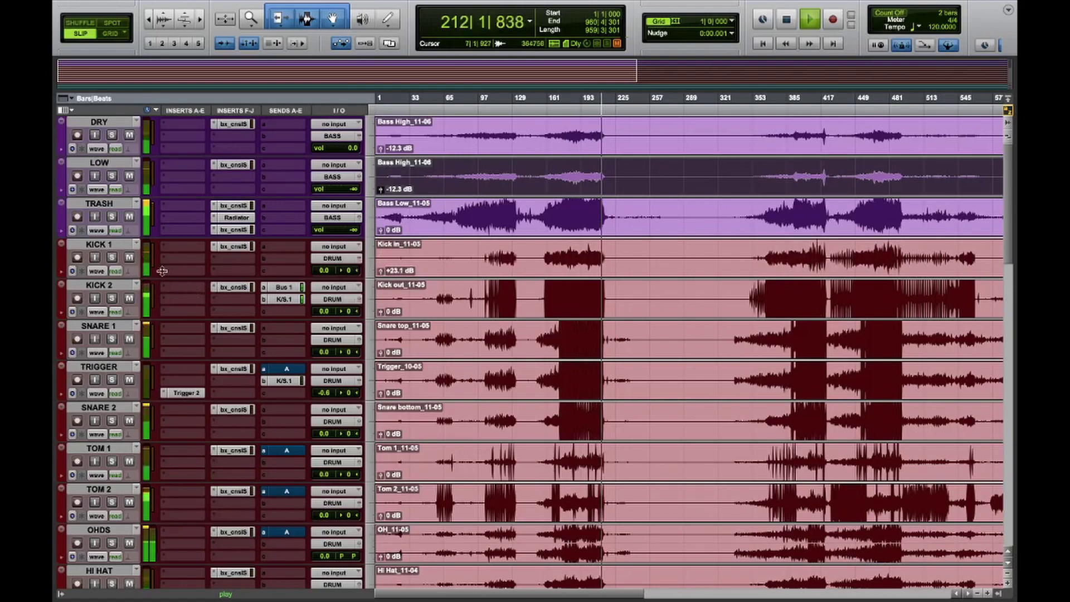
left_click(381, 273)
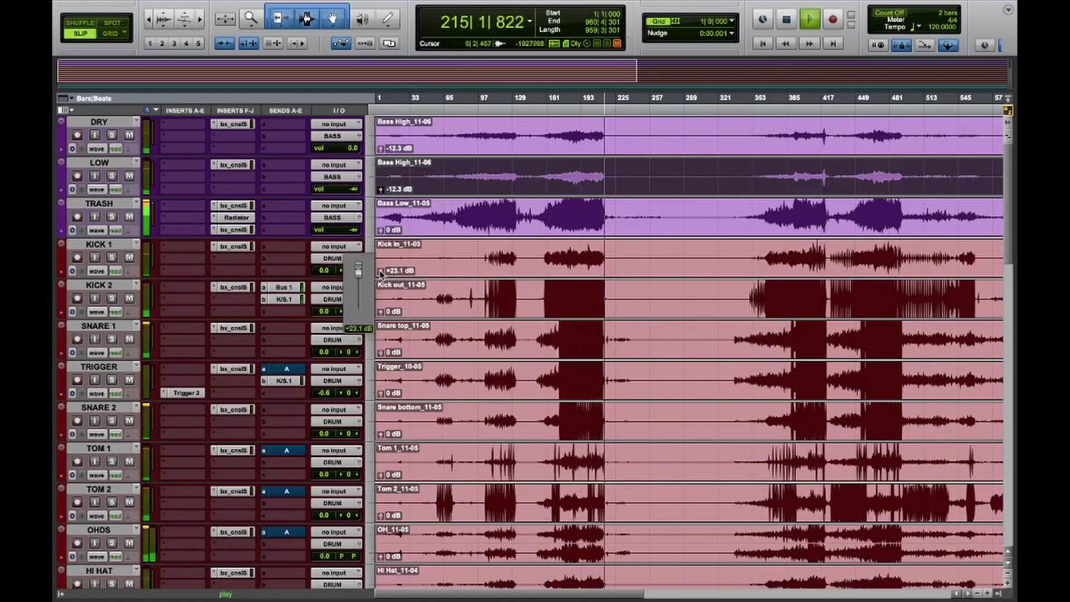
key("space")
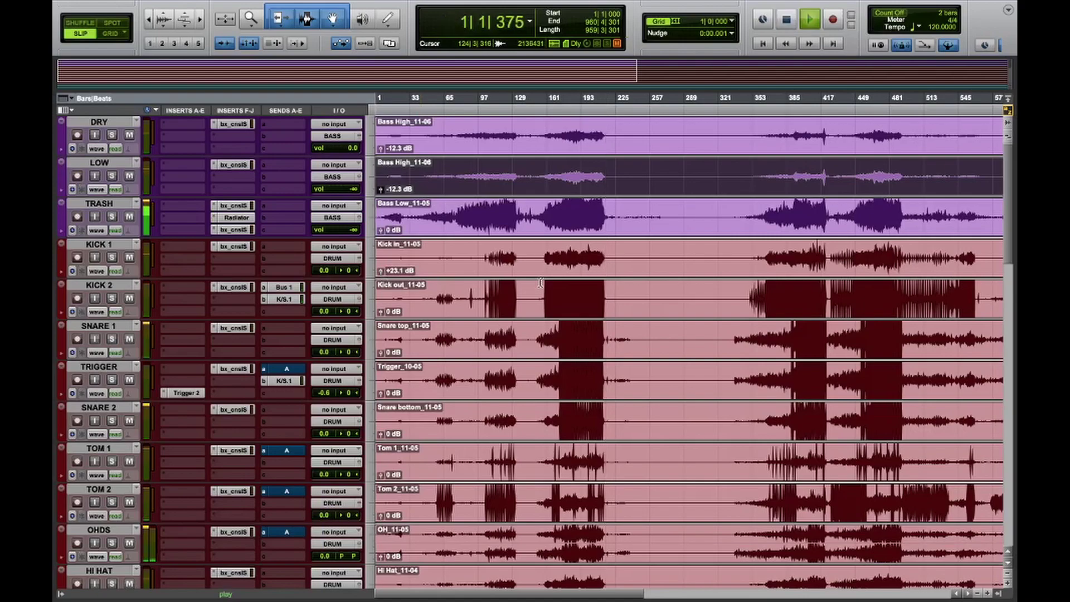
Play from bar 186 and lower the clip gain of the Kick out clip on KICK 2 to -15.1 dB.
left_click(575, 255)
key("space")
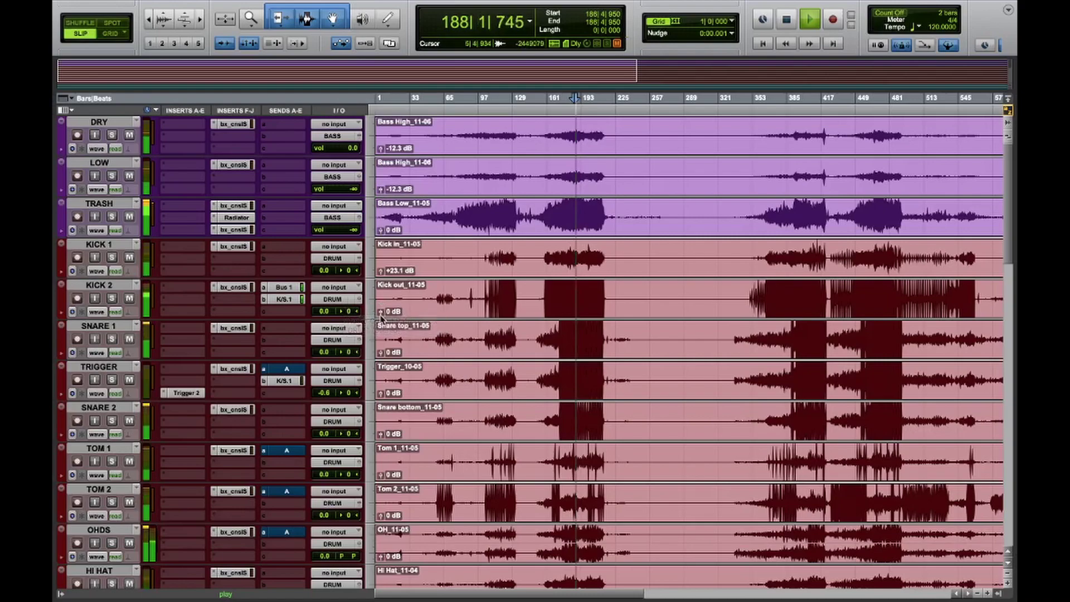
left_click_drag(381, 314, 383, 323)
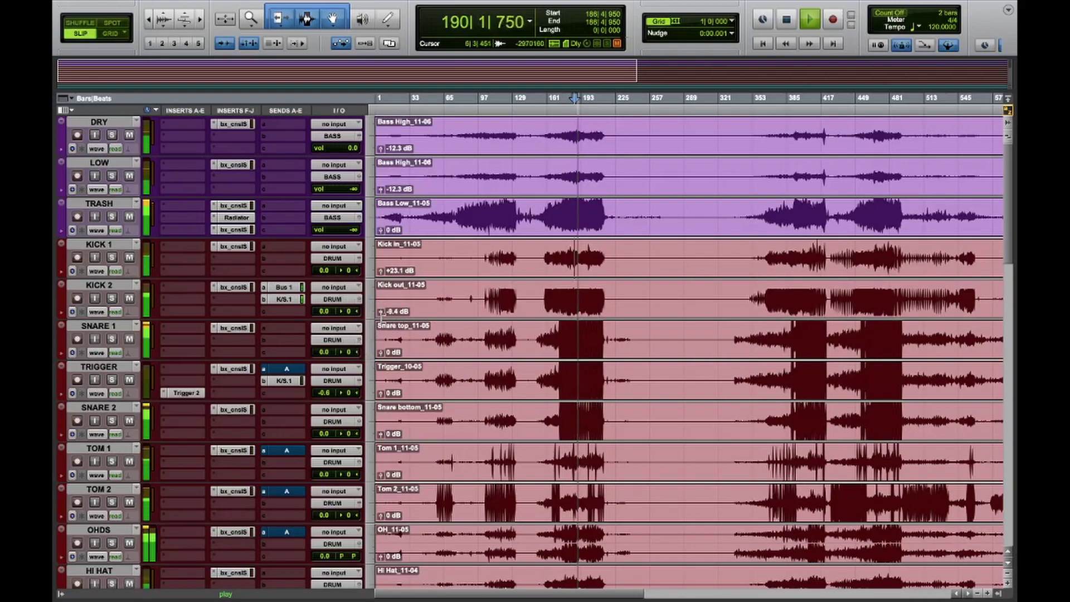
key("space")
key("space")
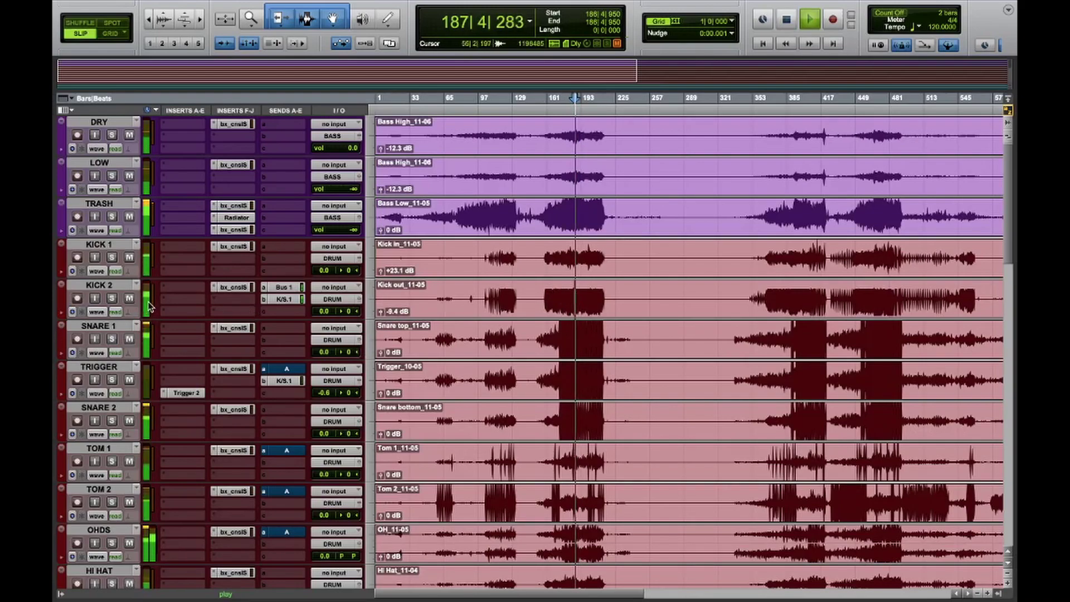
left_click_drag(383, 312, 383, 317)
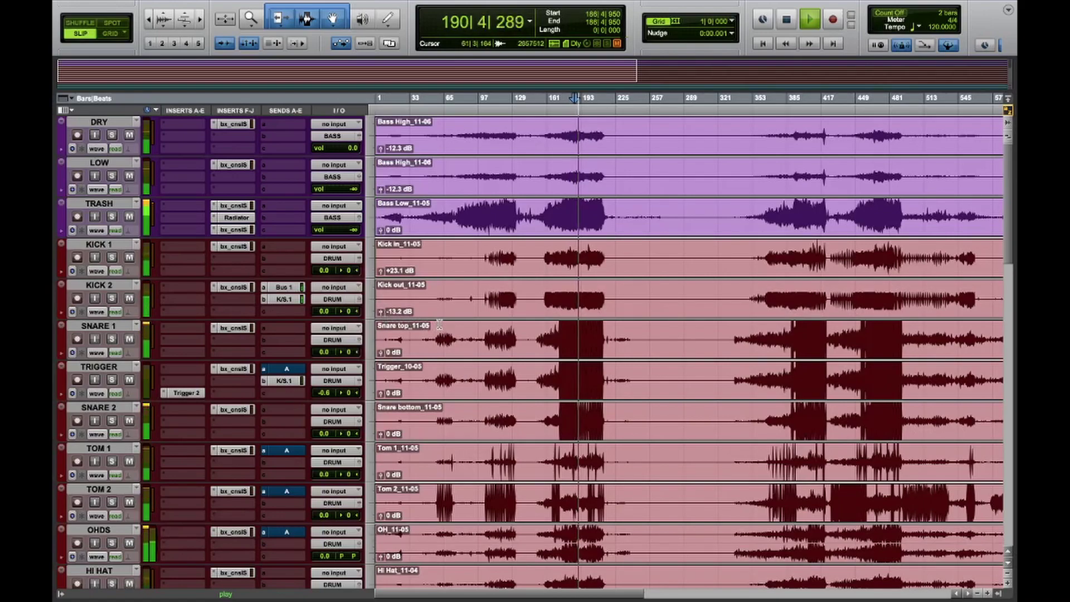
left_click_drag(382, 314, 382, 317)
Lower the Snare top clip gain on SNARE 1 to -14.1 dB during playback and copy that clip onto the TRIGGER track.
key("space")
key("space")
left_click_drag(381, 352, 380, 368)
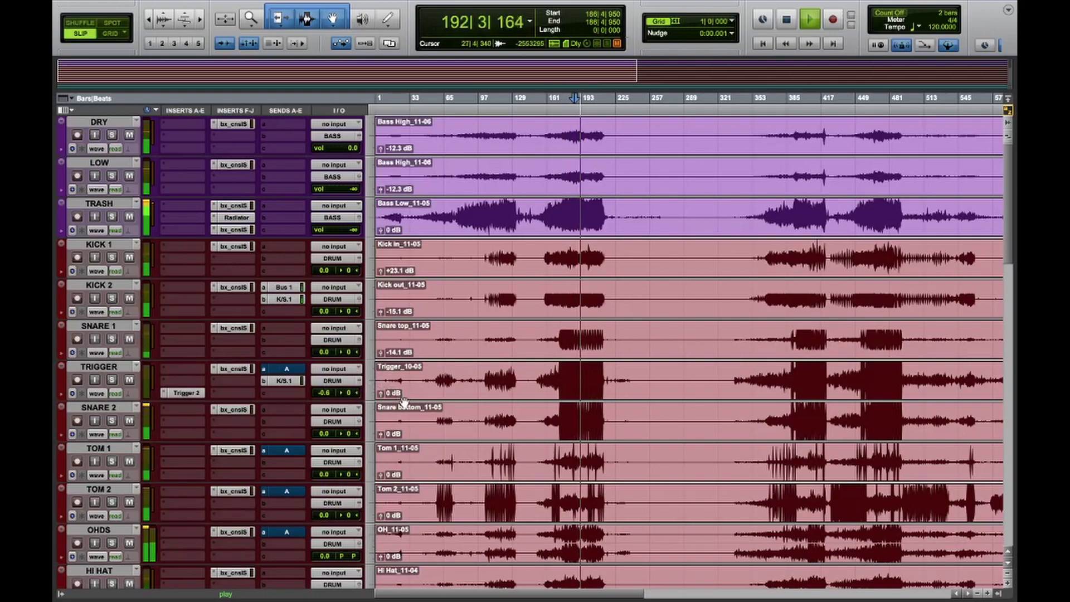
key("space")
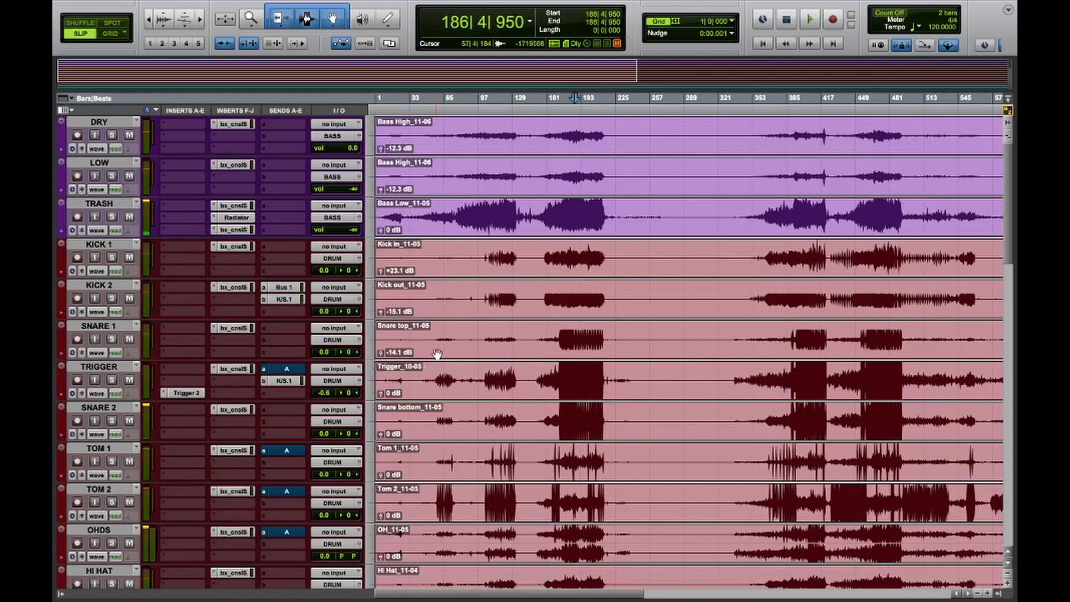
left_click_drag(436, 355, 435, 371)
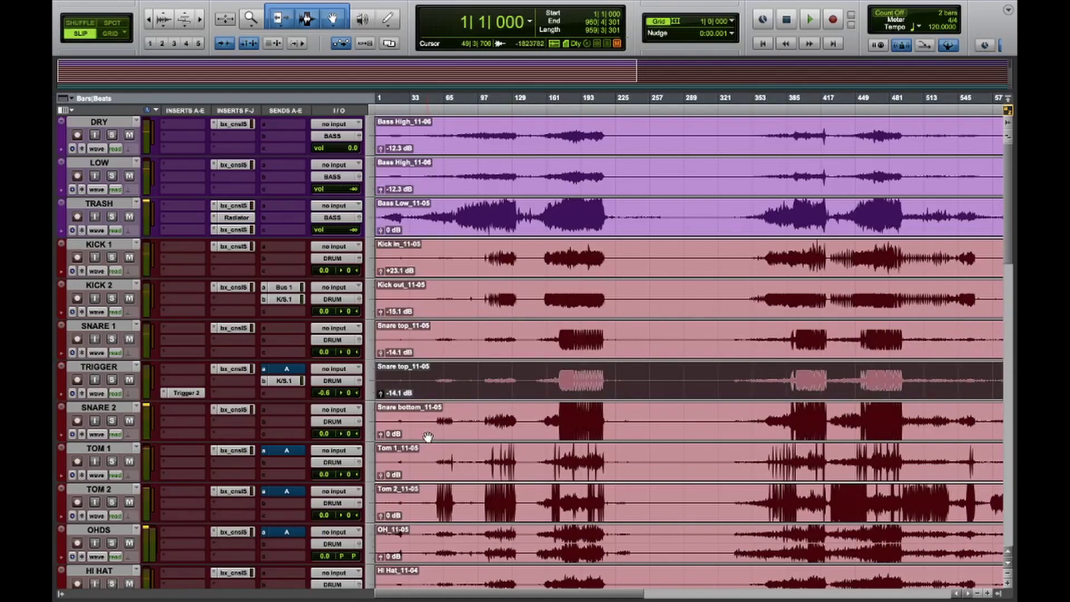
Play from bar 186 and lower the Snare bottom clip gain on SNARE 2 to -12.3 dB.
left_click(571, 410)
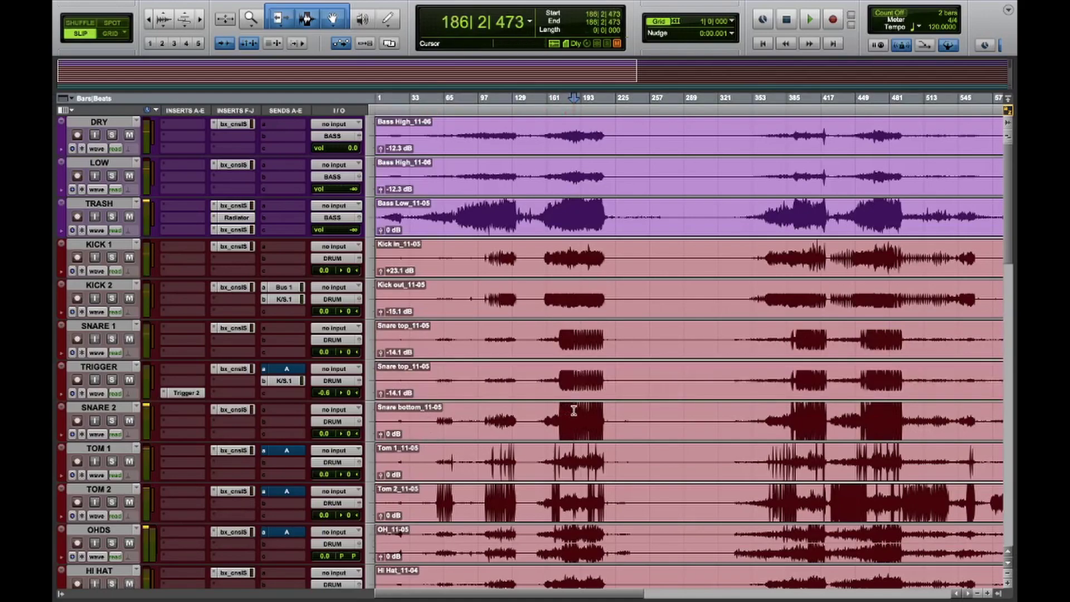
key("space")
left_click_drag(381, 434, 383, 443)
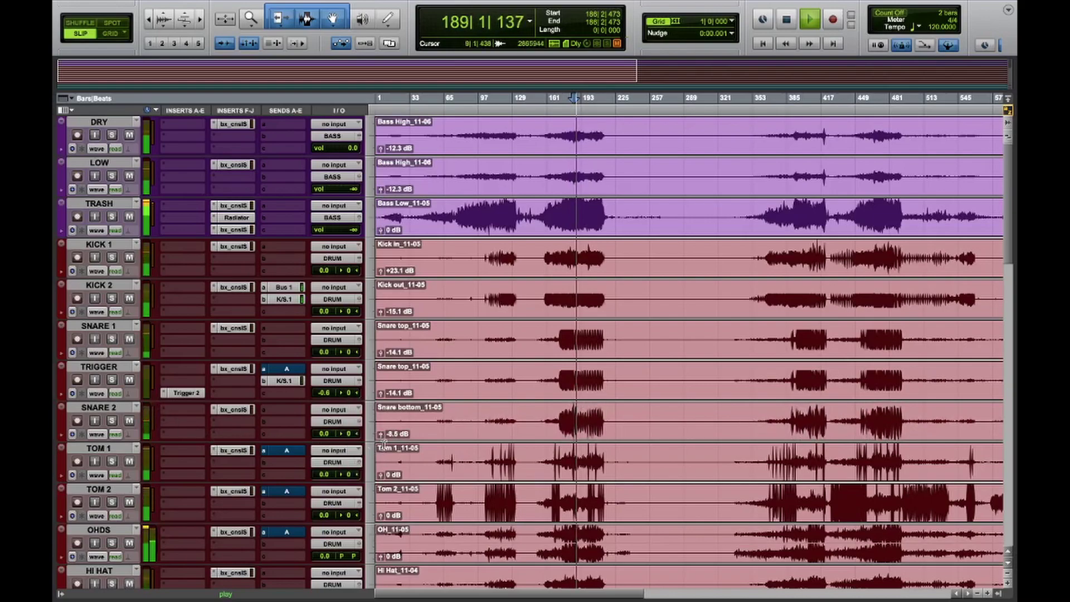
left_click_drag(380, 433, 382, 440)
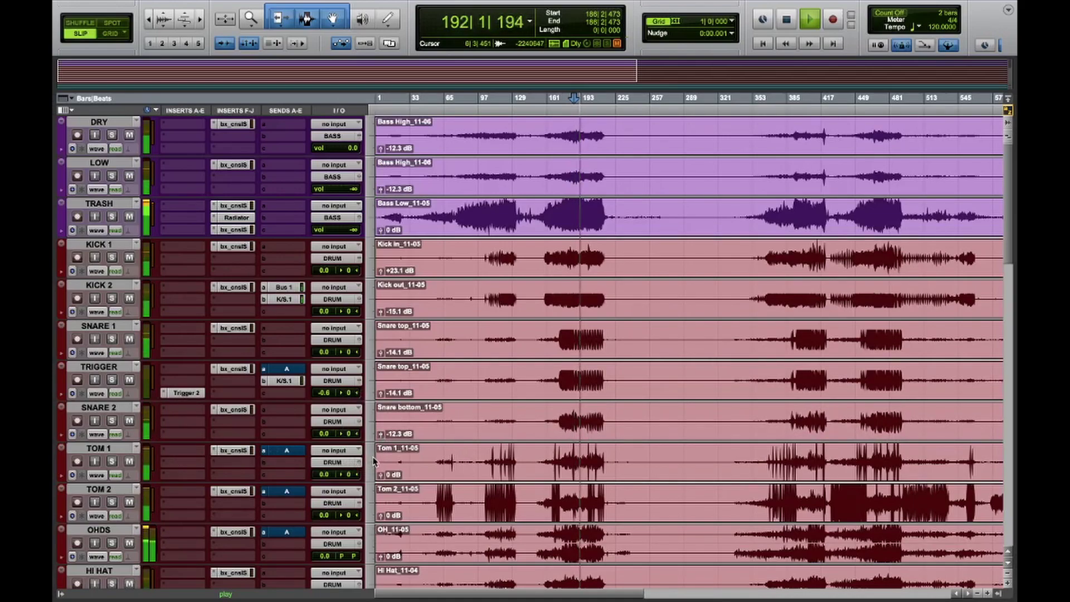
key("space")
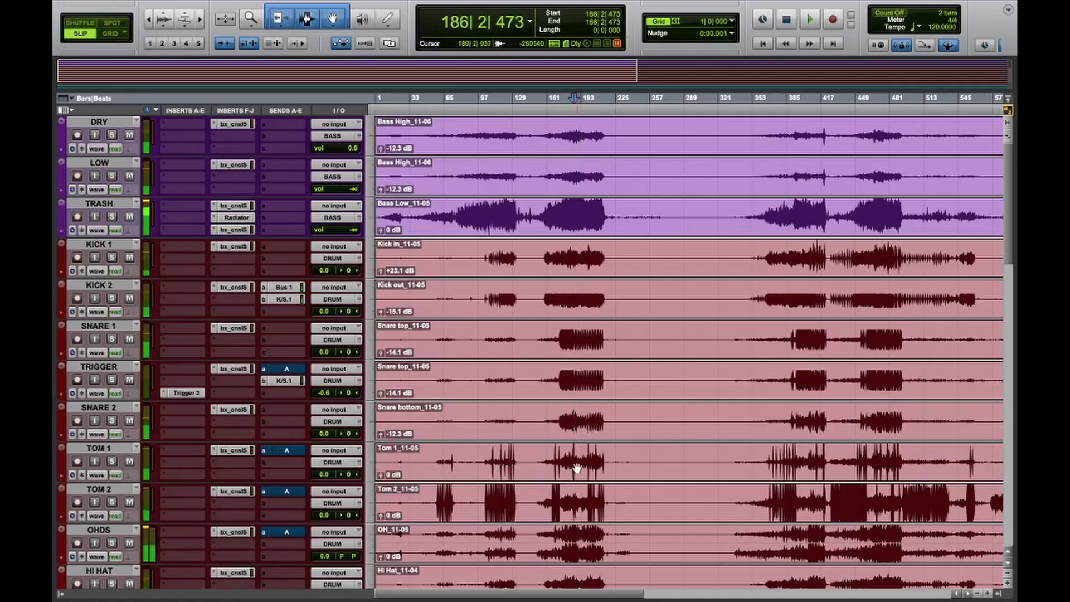
Play from the tom hit after bar 184 and lower the TOM 1 clip gain to -12.3 dB.
left_click(571, 458)
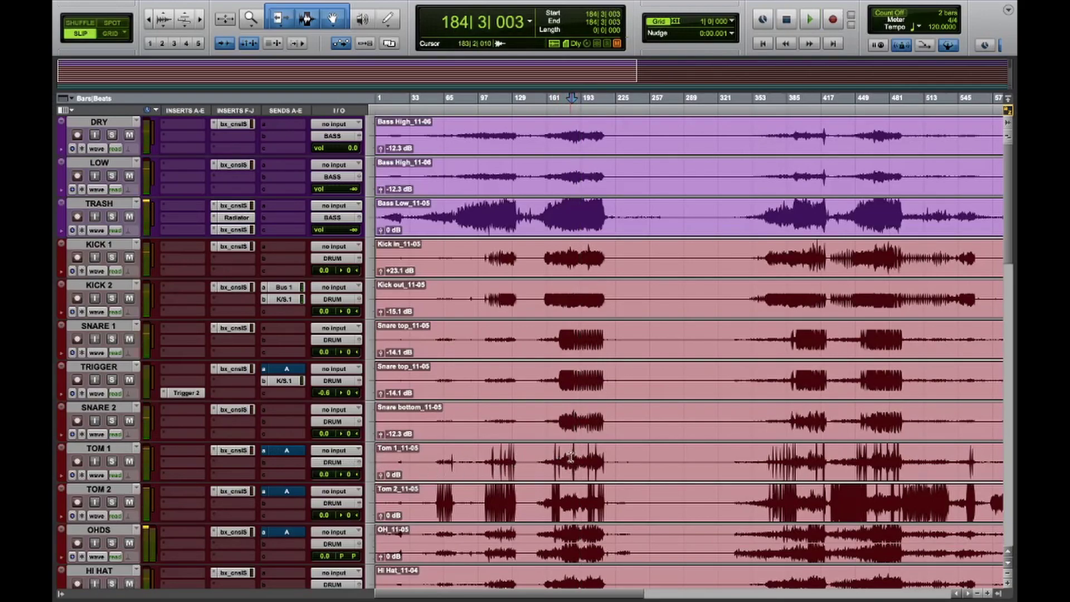
key("space")
left_click_drag(381, 476, 382, 490)
key("space")
key("space")
key("t")
key("t")
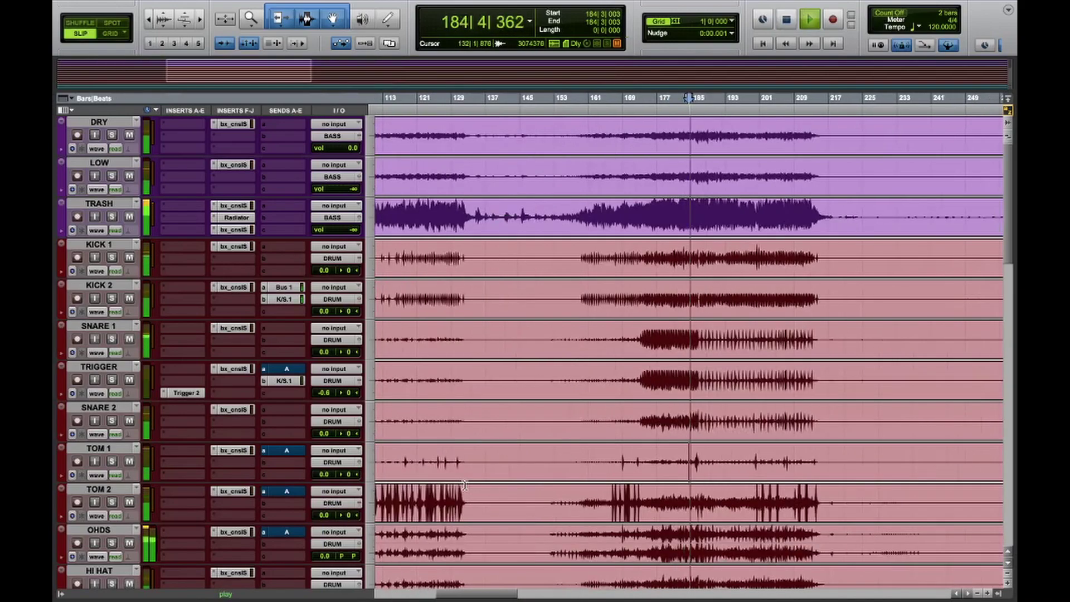
key("t")
key("t")
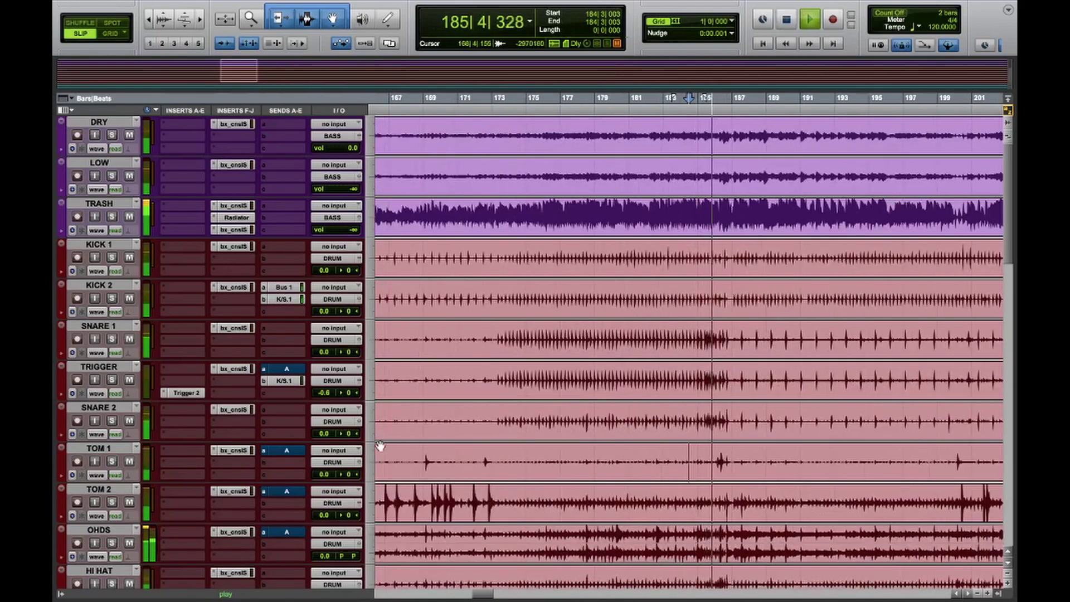
key("Home")
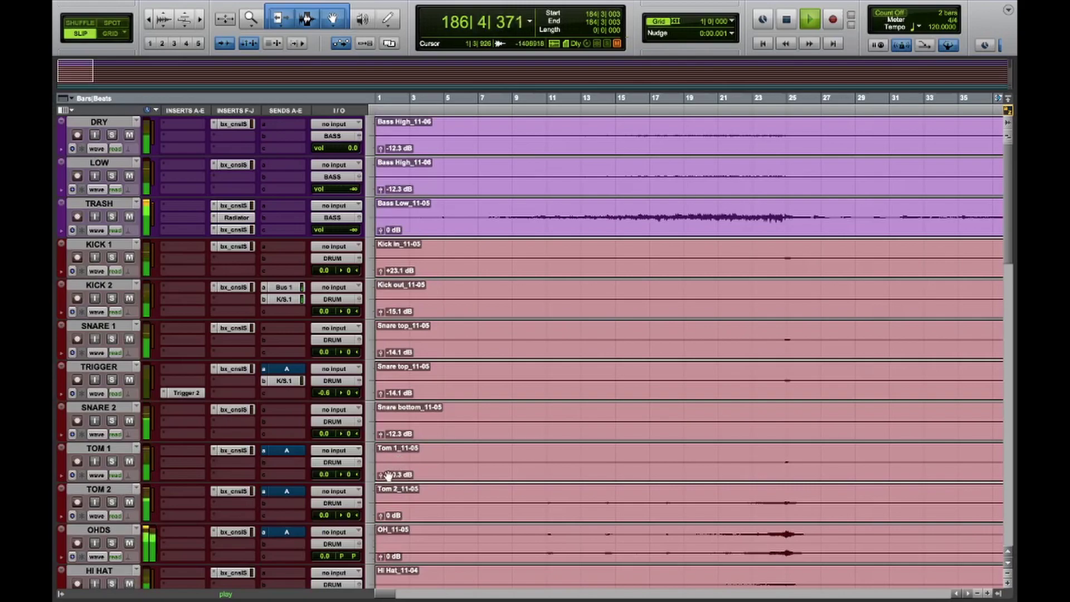
key("space")
key("space")
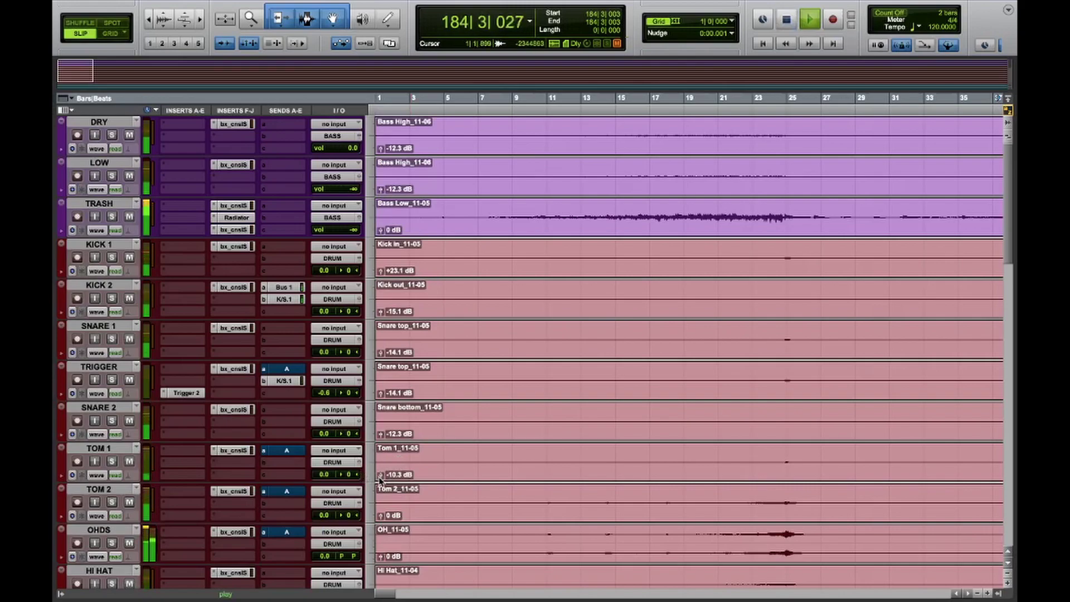
left_click(381, 476)
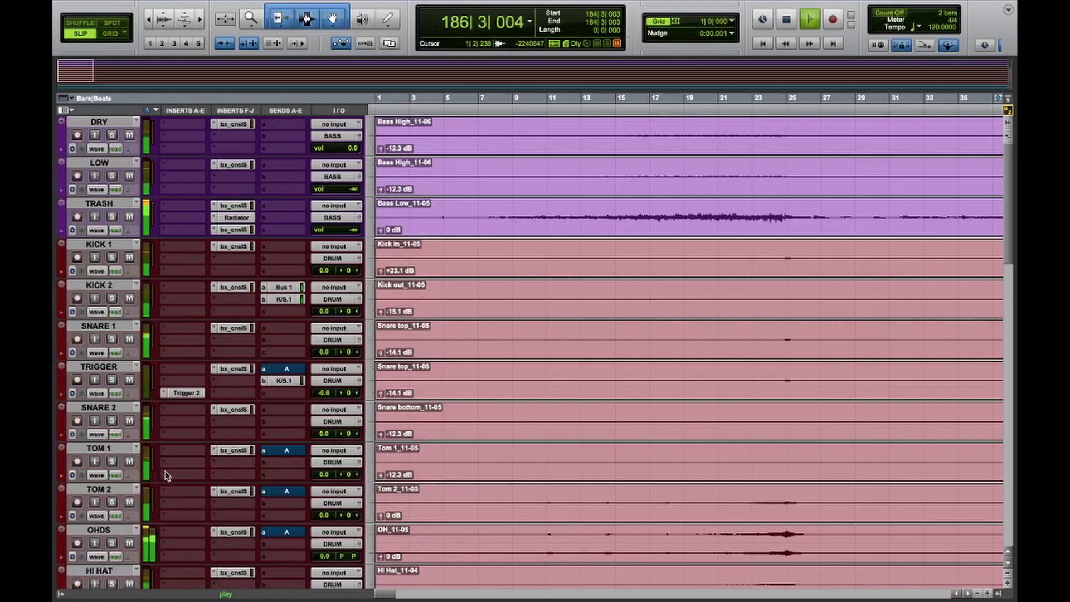
Play the TOM 2 hits from bar 59 and lower the TOM 2 clip gain to -9.4 dB.
key("space")
scroll(625, 517, "right", 3)
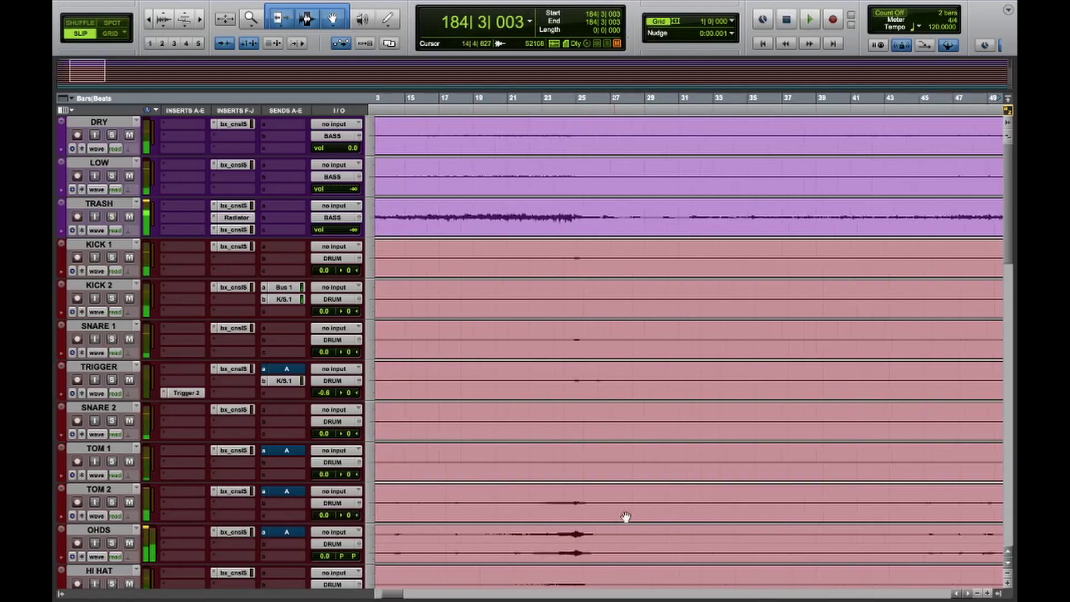
scroll(626, 517, "right", 15)
left_click(614, 497)
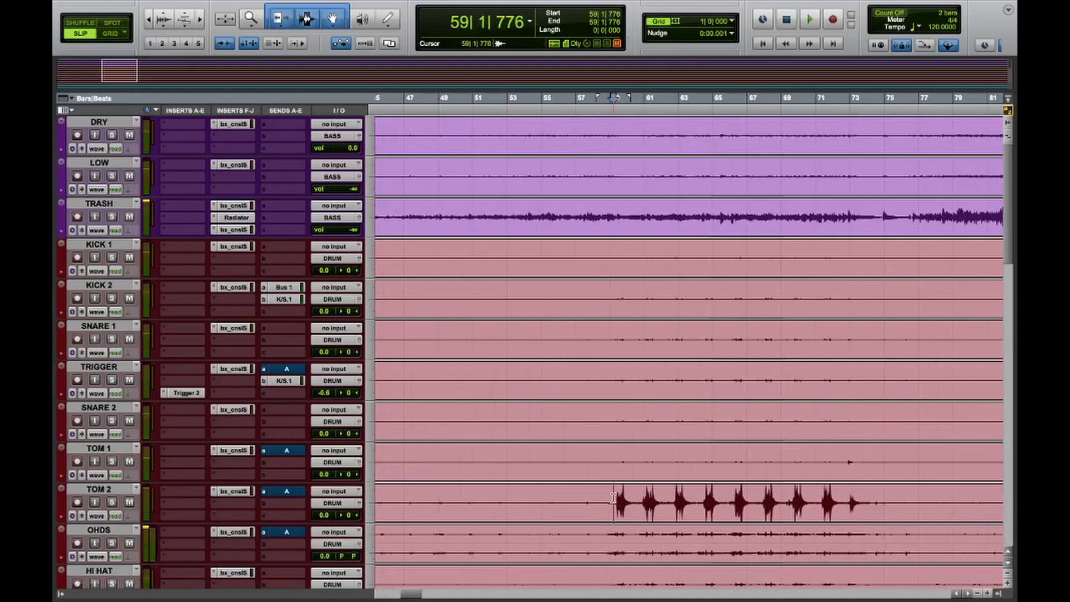
key("space")
scroll(429, 517, "down", 2)
scroll(412, 516, "left", 20)
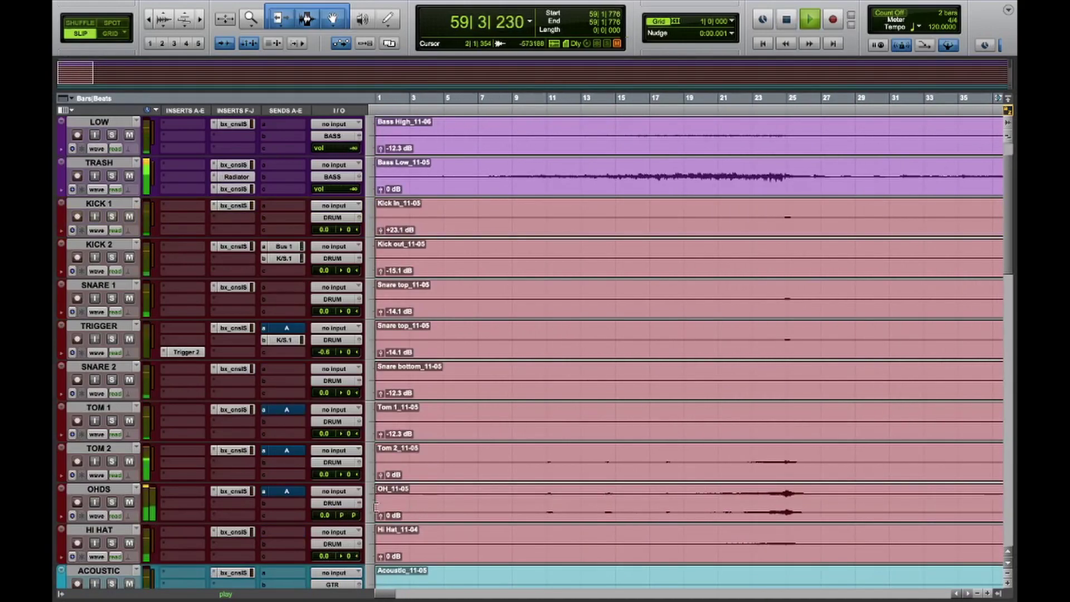
left_click_drag(381, 476, 382, 488)
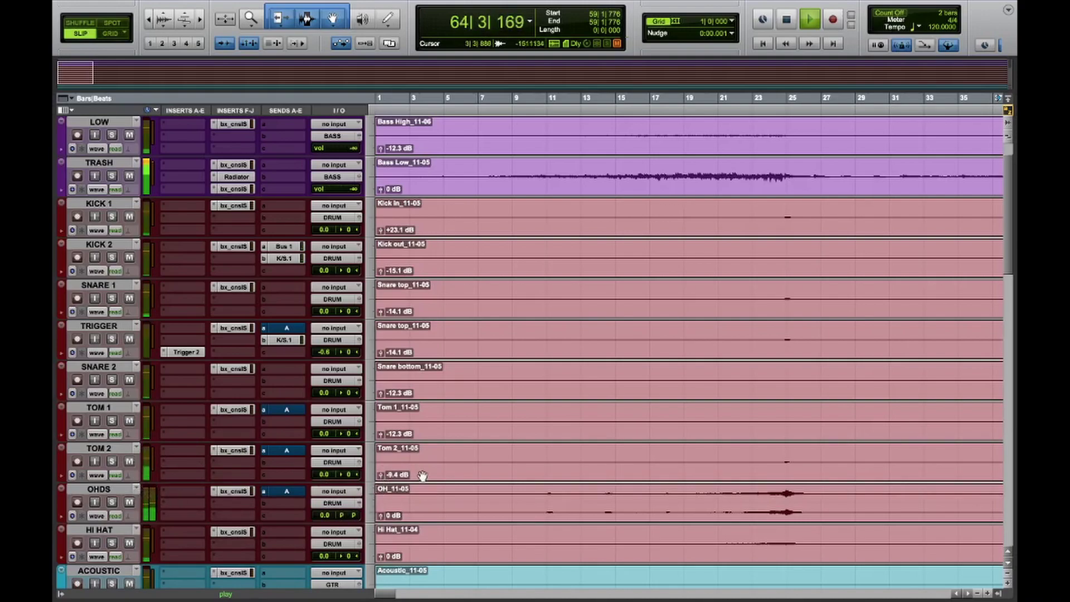
Play the overheads from bar 182 and lower the OHDS clip gain to -7.5 dB.
key("r")
key("r")
key("r")
key("r")
key("space")
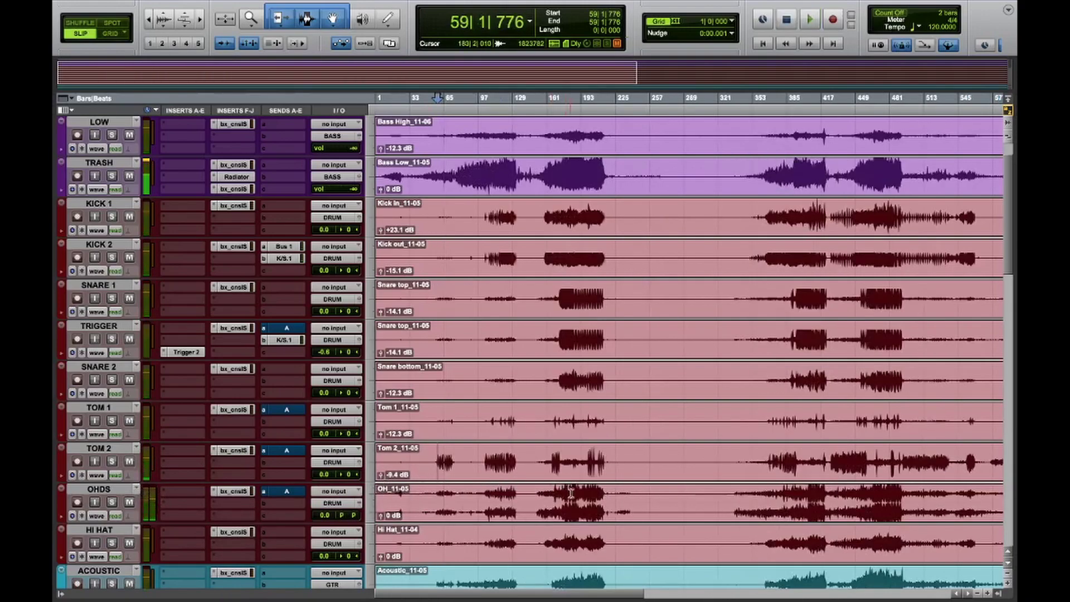
left_click(569, 493)
key("space")
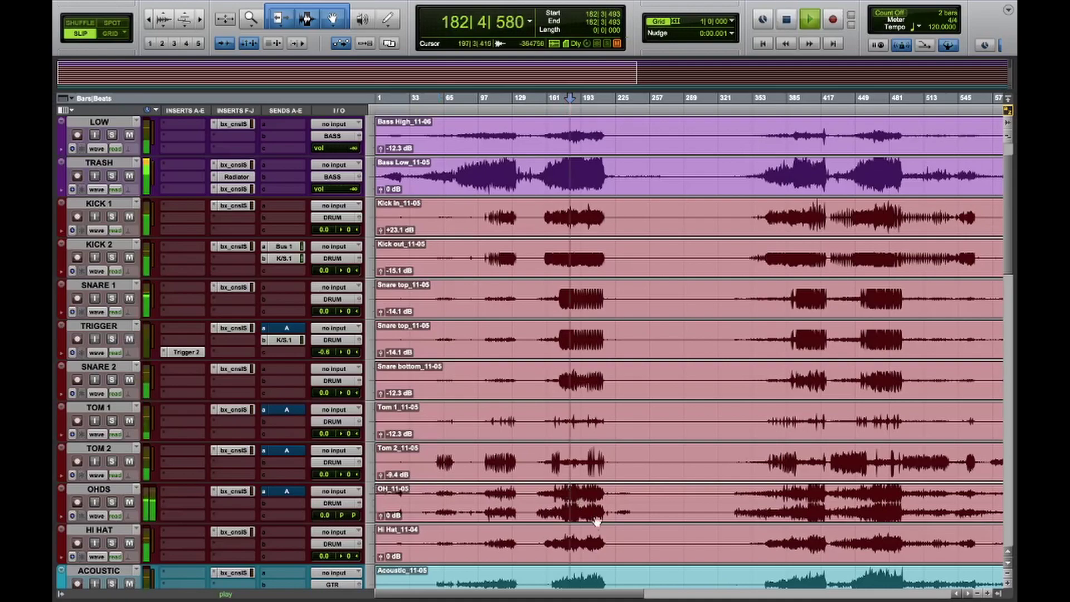
left_click_drag(381, 516, 378, 520)
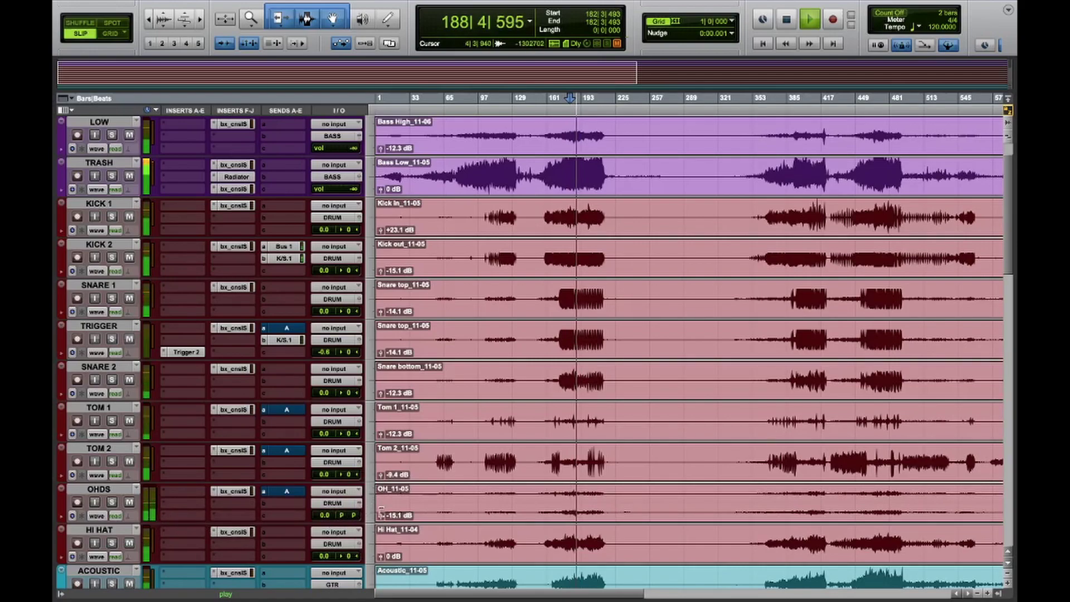
left_click_drag(381, 519, 383, 512)
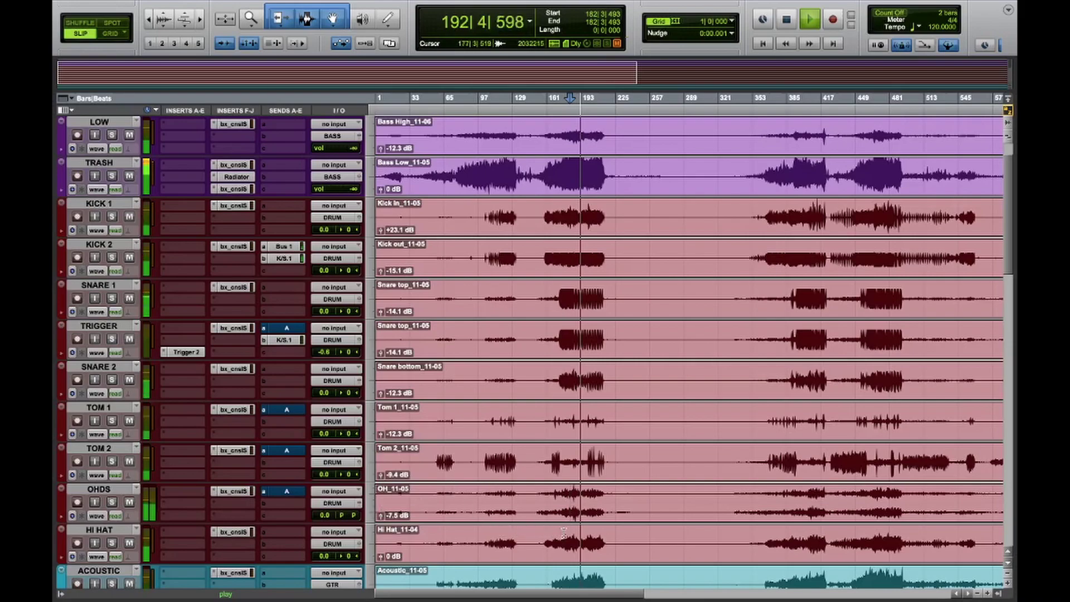
Replay from bar 182 and lower the ACOUSTIC clip gain to -1.8 dB.
scroll(545, 532, "down", 5)
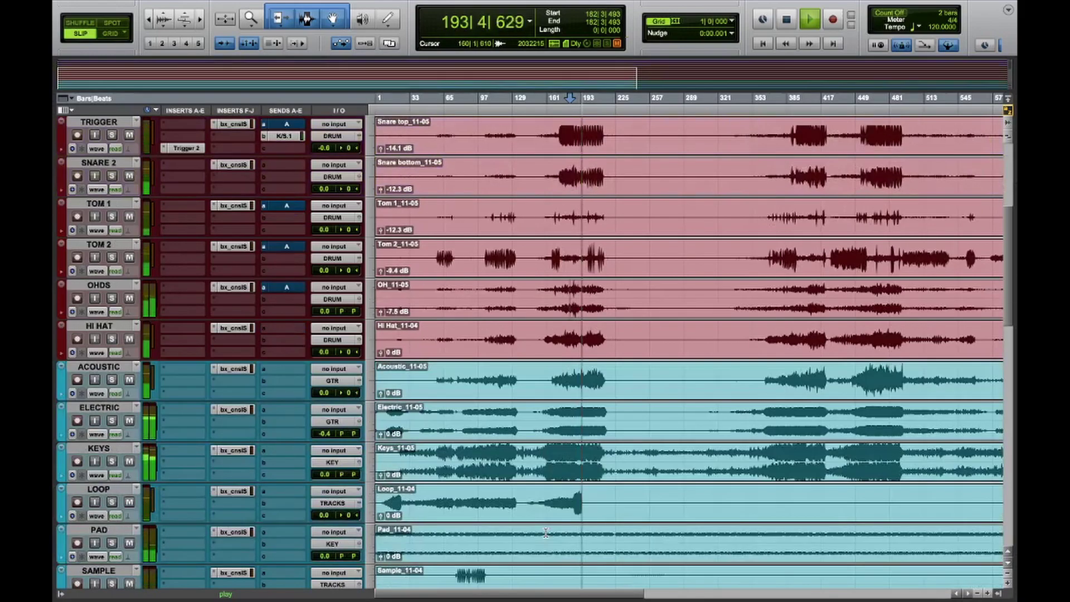
key("space")
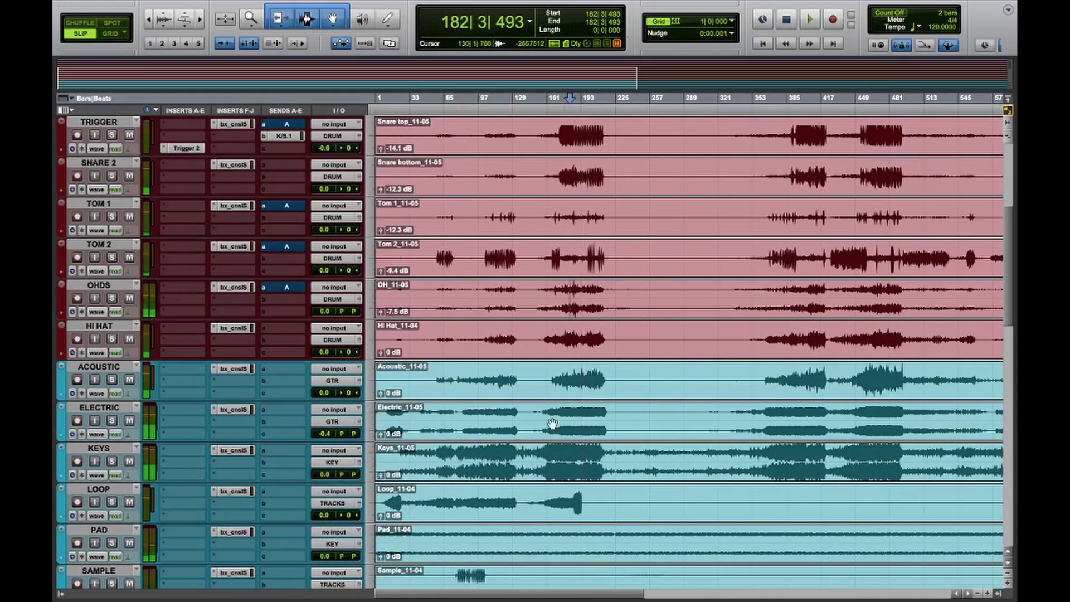
key("space")
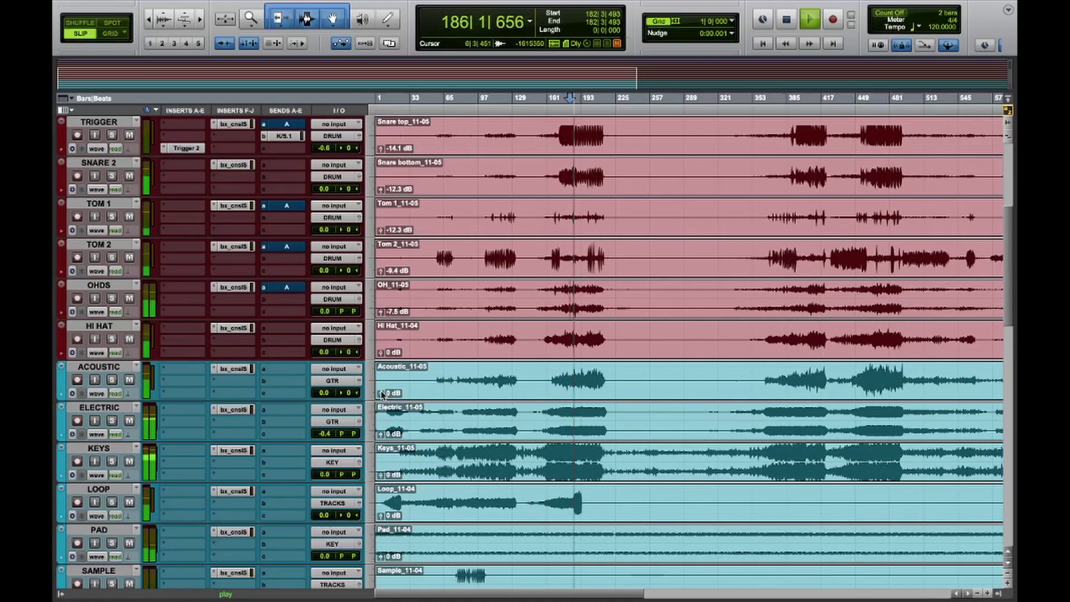
left_click_drag(381, 396, 381, 397)
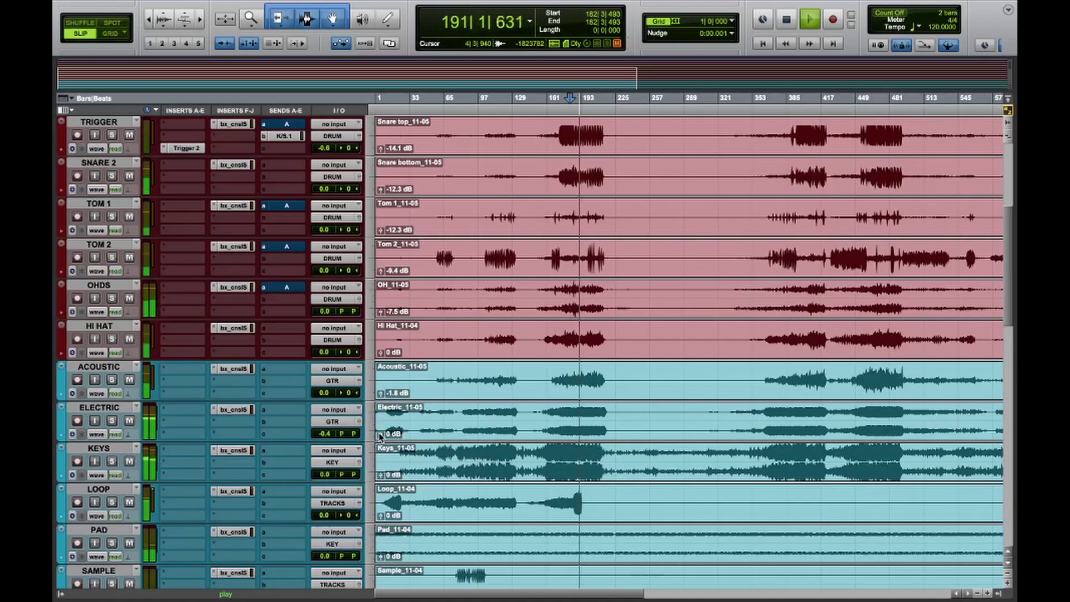
Lower the ELECTRIC clip gain to -5.6 dB and the KEYS clip gain to -8.5 dB during playback.
left_click_drag(380, 436, 381, 443)
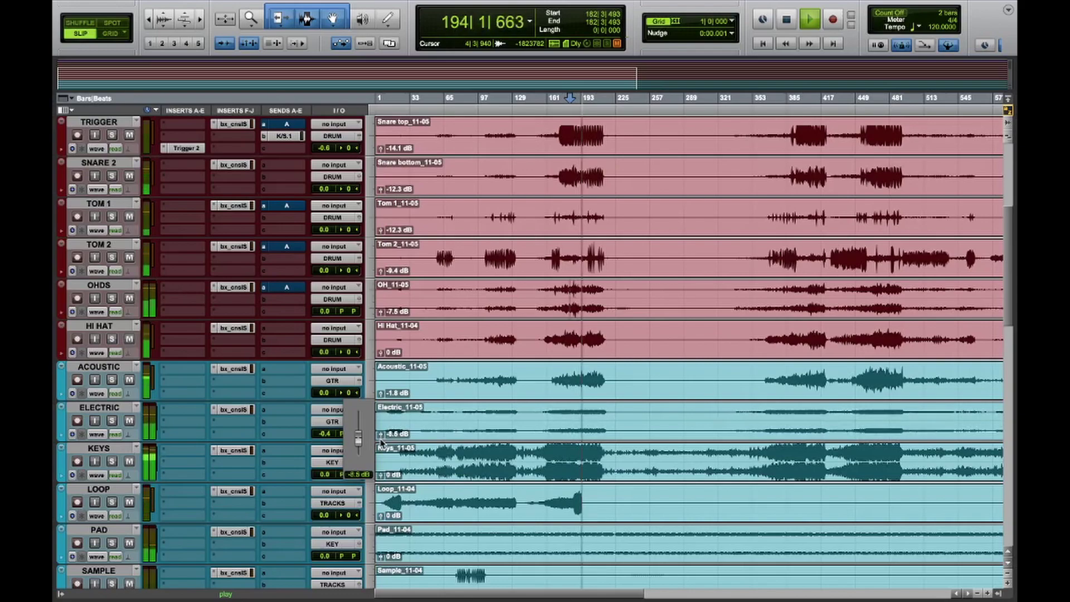
left_click_drag(381, 442, 382, 435)
left_click_drag(381, 475, 381, 484)
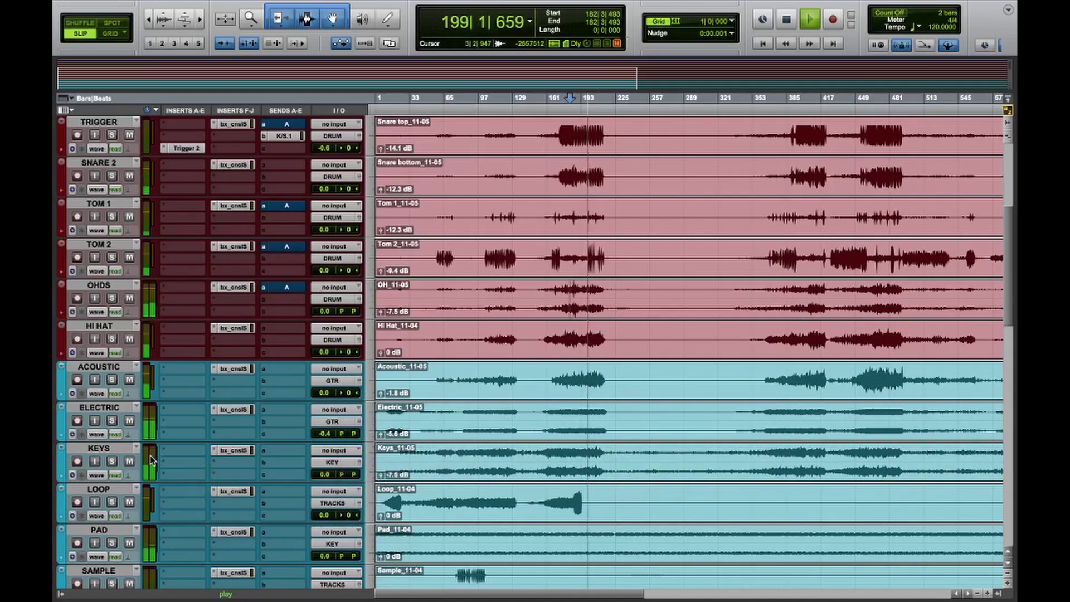
left_click_drag(382, 476, 382, 480)
key("space")
Check the LOOP track's meter level by playing from bar 180 and from the loud ending at bar 190.
left_click(567, 504)
key("space")
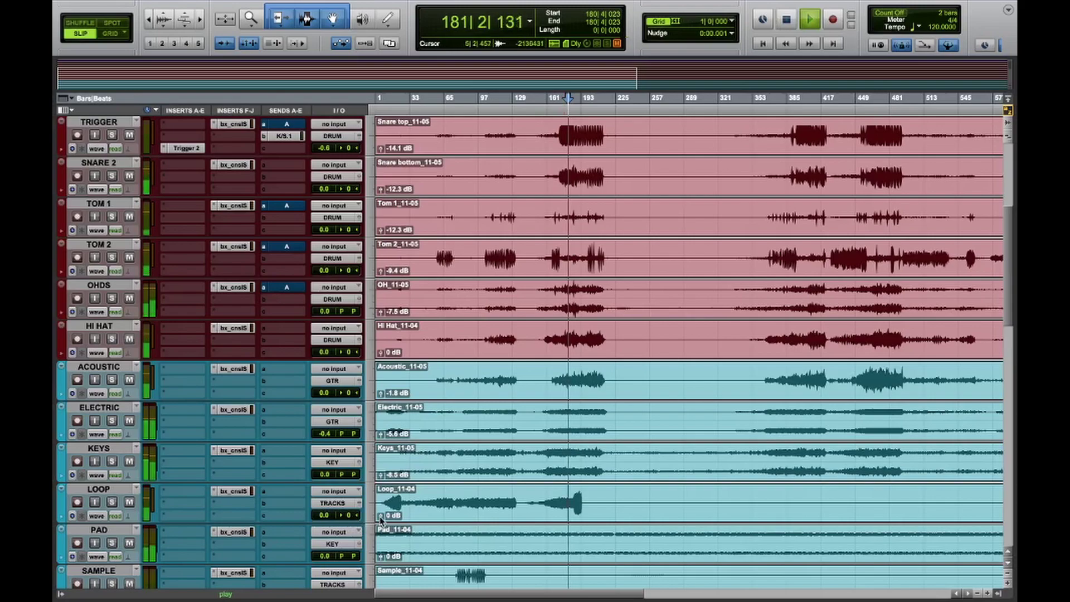
key("space")
left_click(577, 500)
key("space")
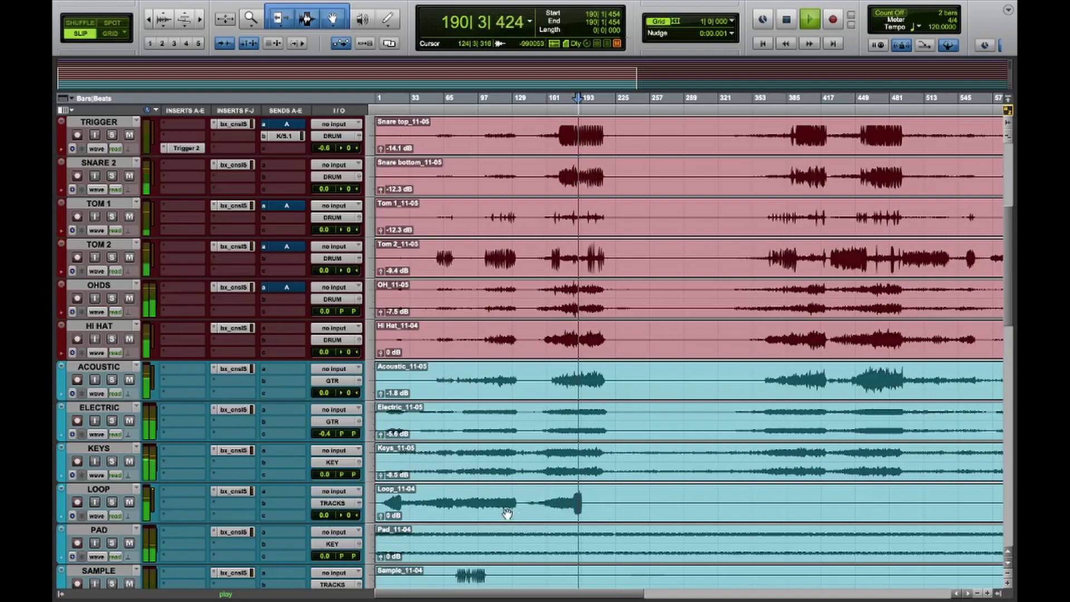
key("space")
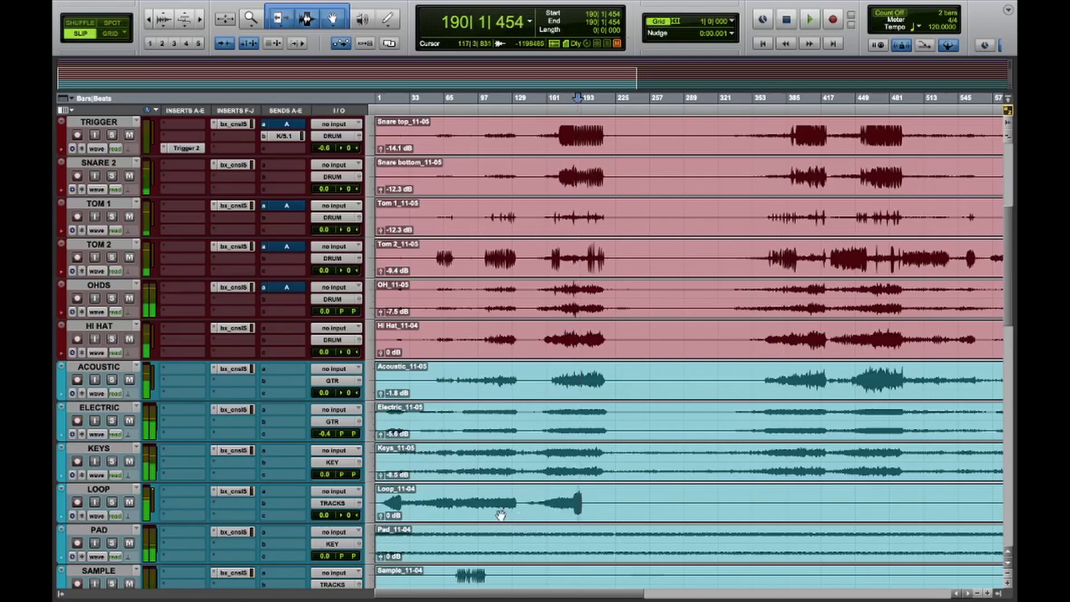
Play from bar 70 and raise the PAD clip gain to +5.2 dB.
scroll(440, 518, "down", 3)
left_click(450, 460)
key("space")
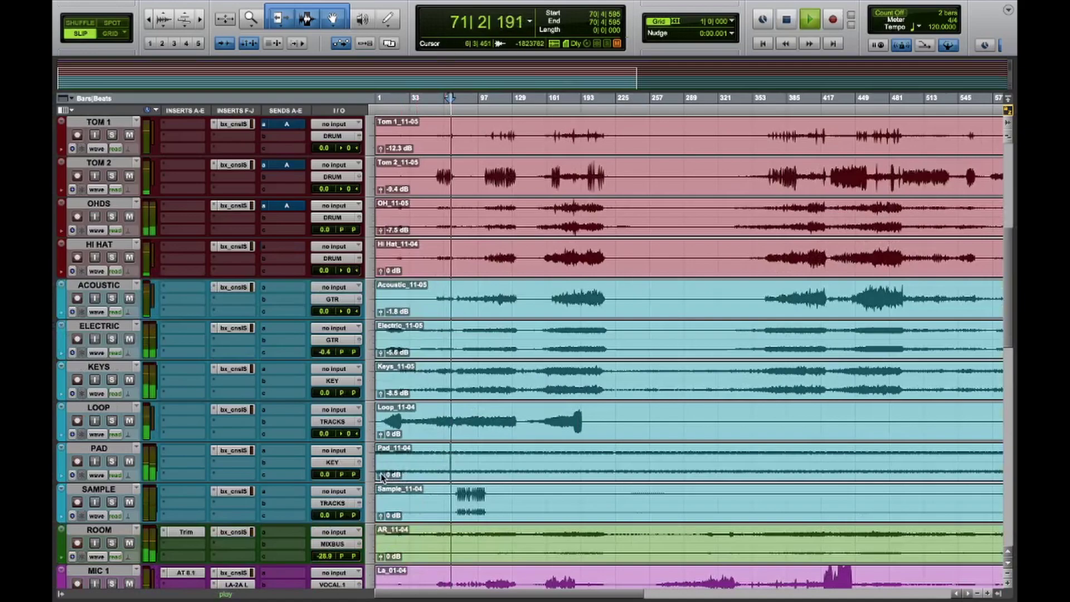
left_click(382, 475)
left_click_drag(383, 477, 383, 474)
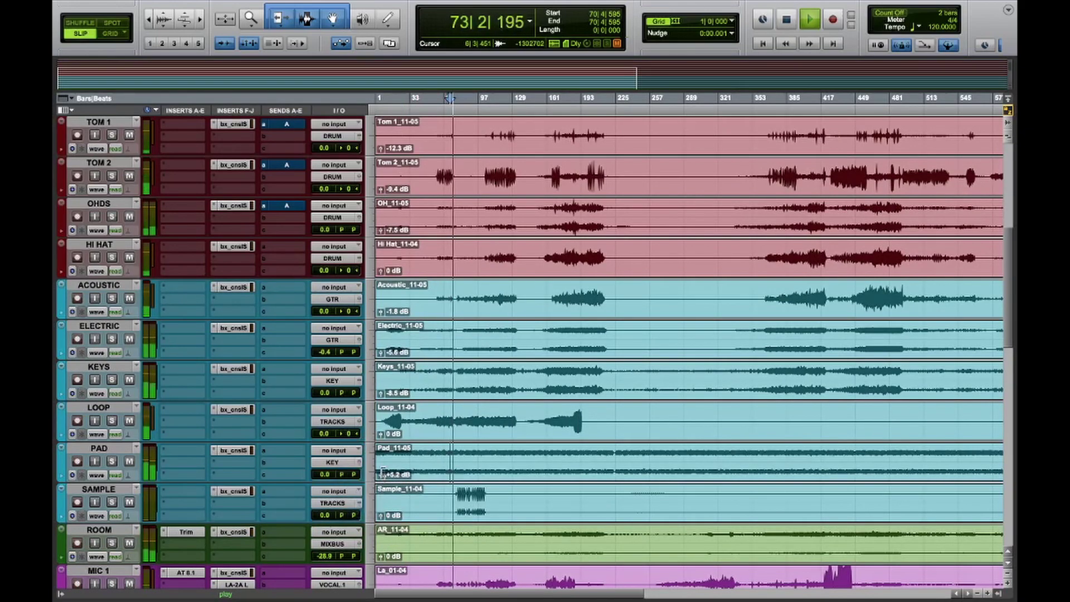
key("space")
Check the SAMPLE track's meter level by playing its clip from bar 82.
left_click(462, 492)
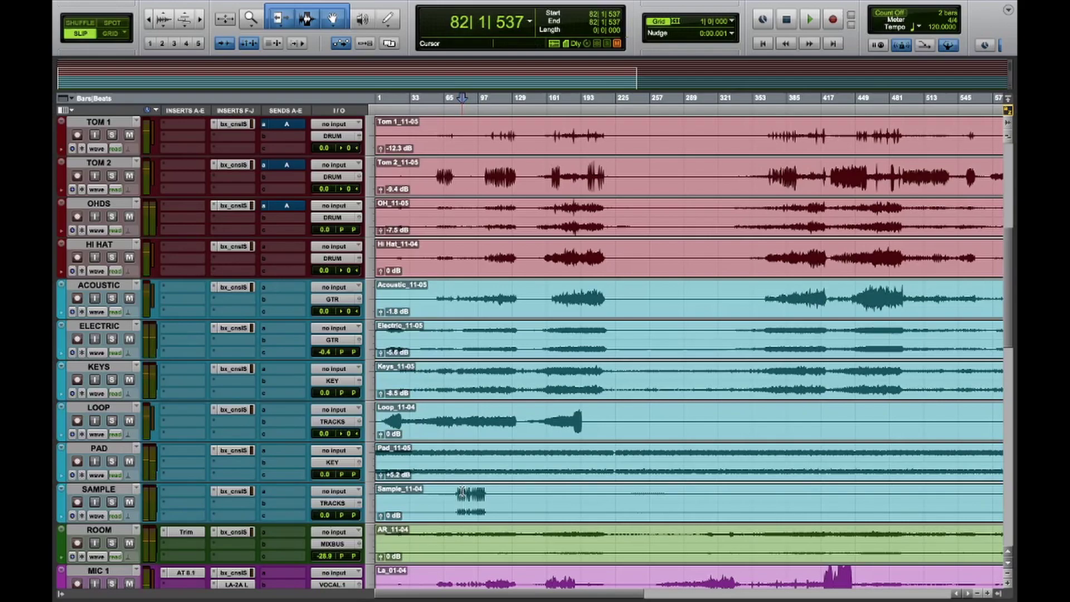
key("space")
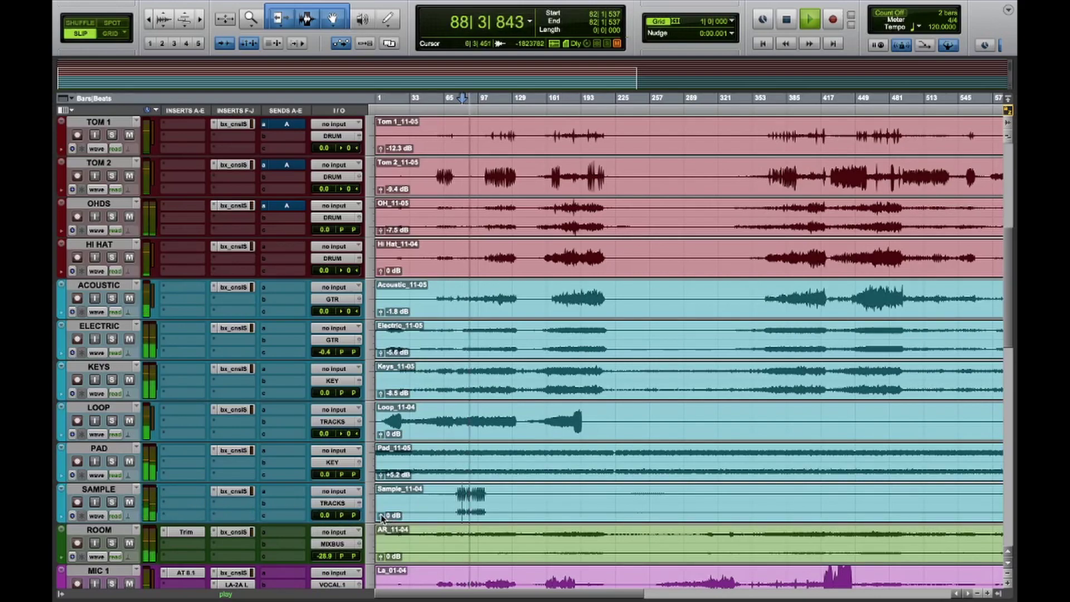
key("space")
scroll(381, 518, "down", 2)
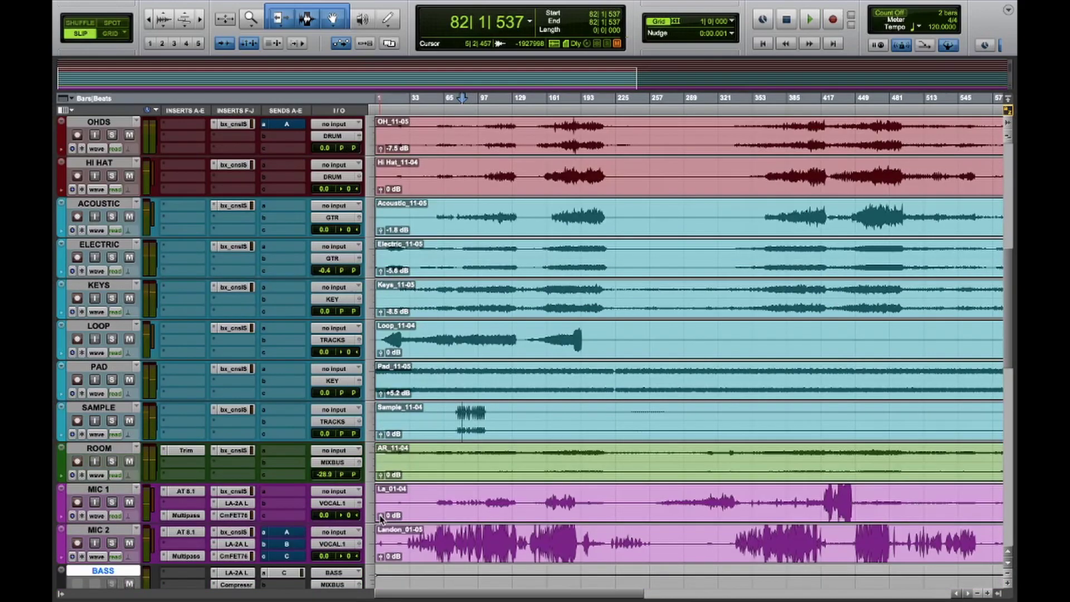
key("space")
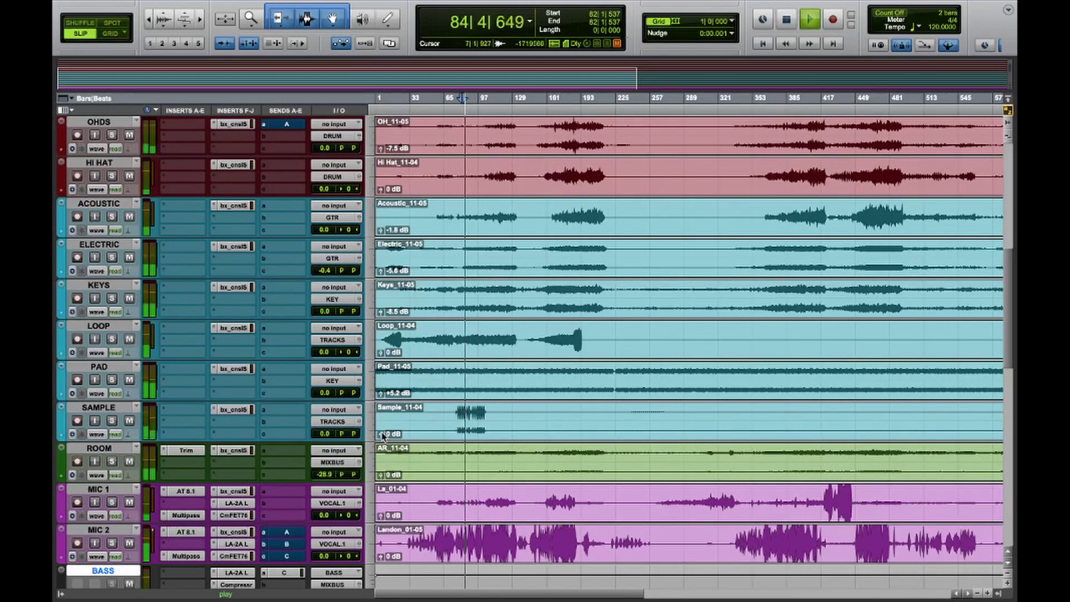
key("space")
Check the ROOM track's meter level by playing from bar 82 and from bar 190.
scroll(383, 482, "down", 2)
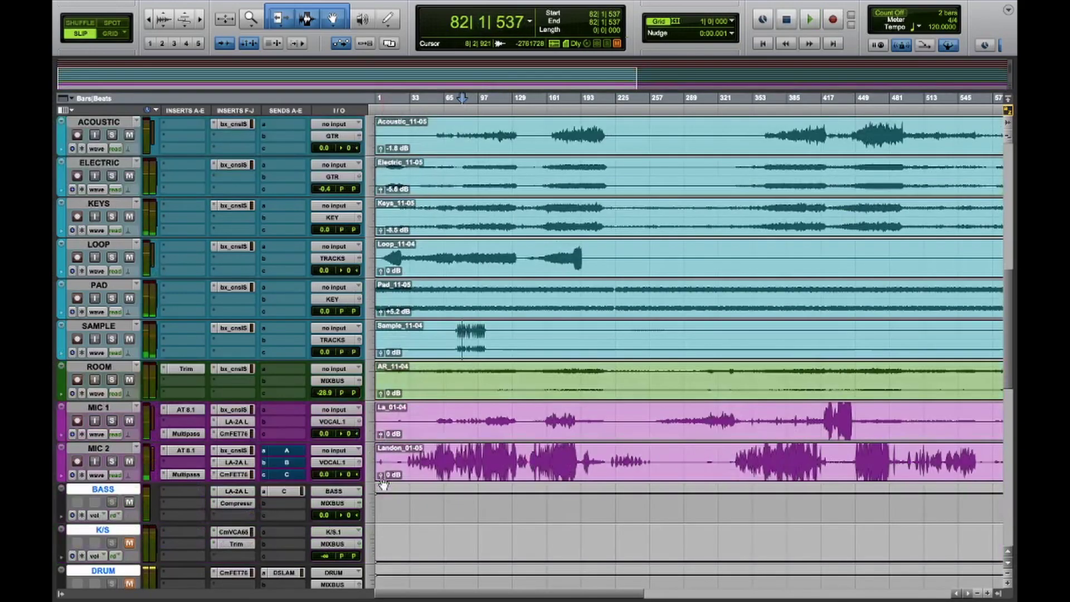
left_click(462, 373)
key("space")
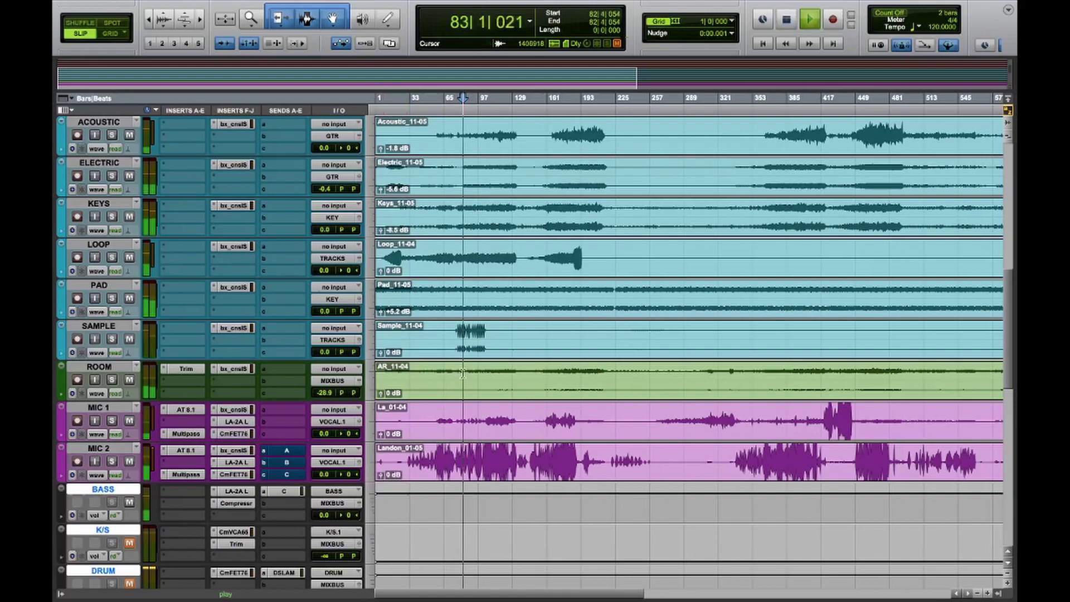
key("space")
left_click(579, 375)
key("space")
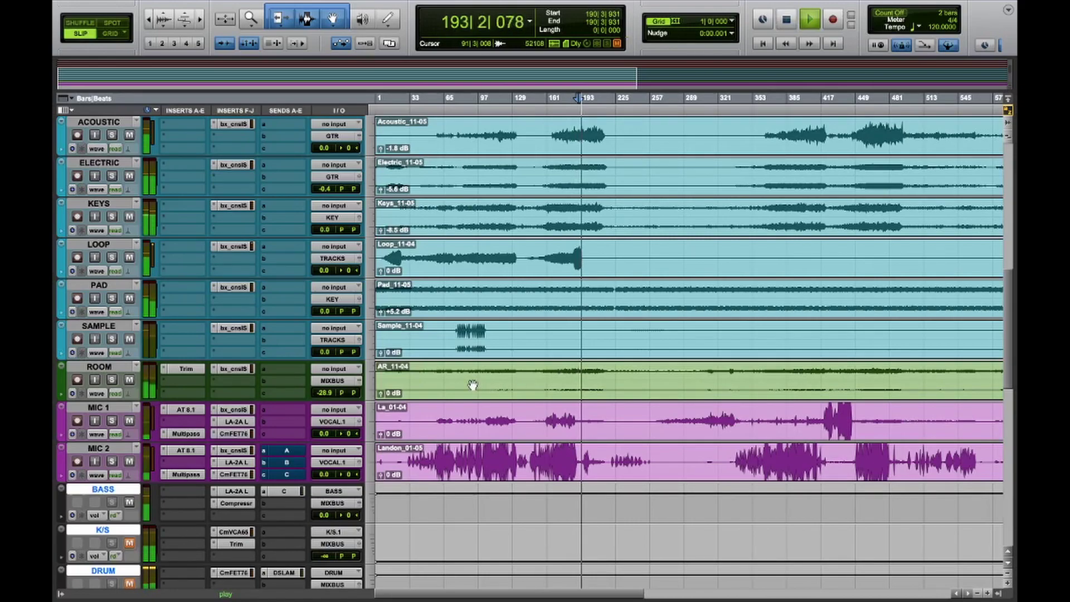
key("space")
Inspect the left and right channel gain settings of the Trim plug-in on the ROOM track.
left_click(186, 370)
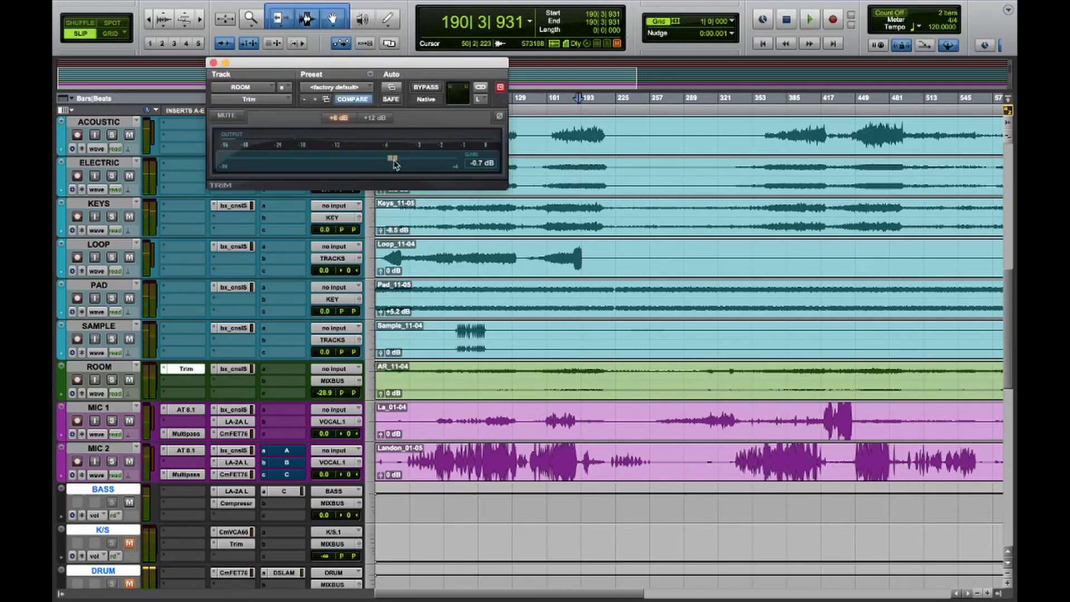
left_click(479, 100)
left_click(489, 114)
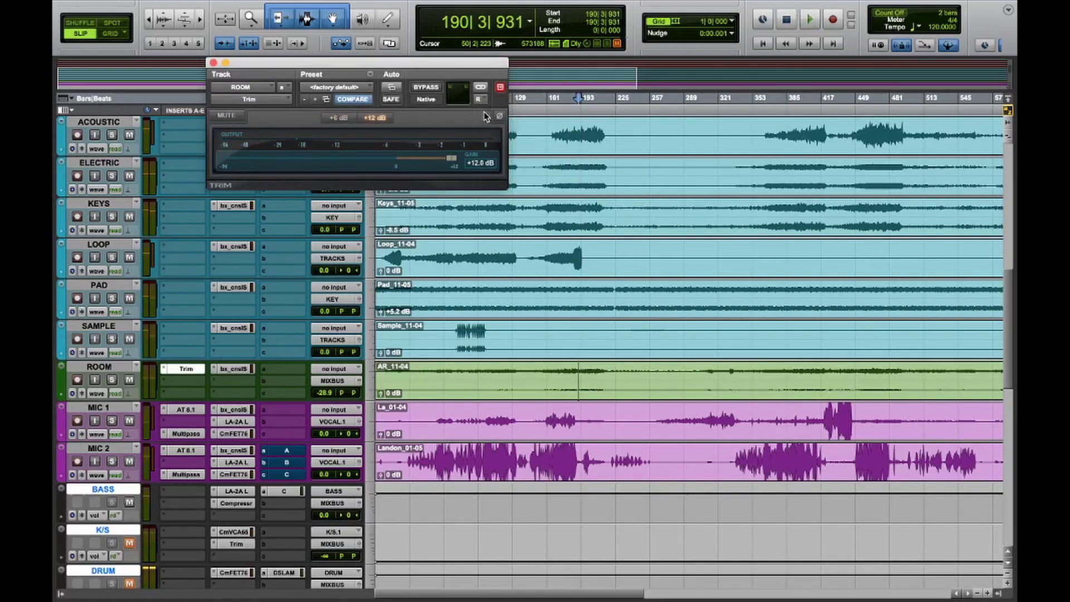
left_click(214, 63)
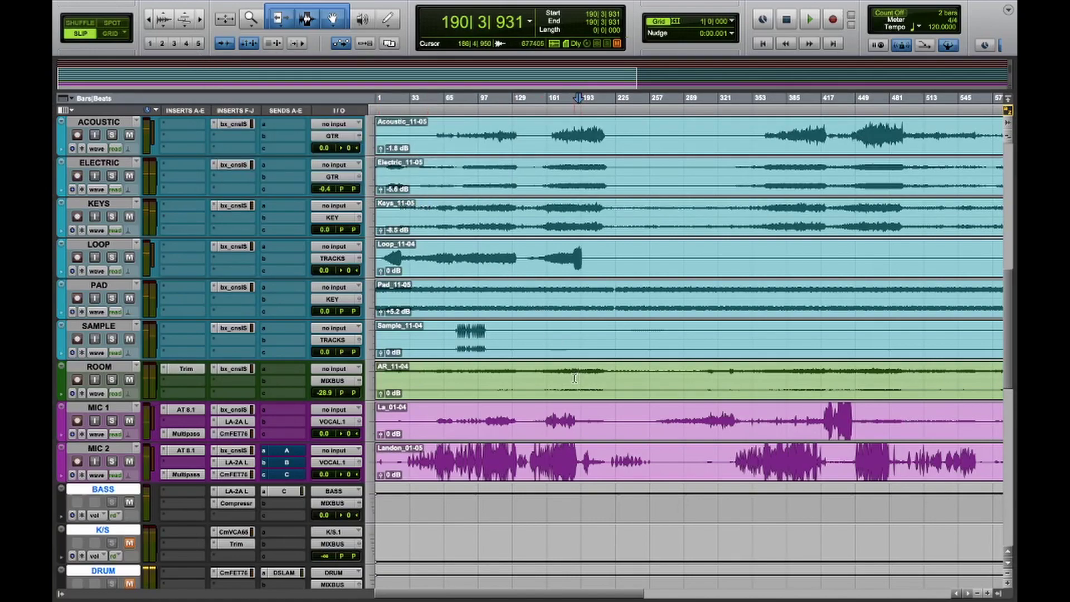
Play MIC 1 from bar 170, raise its clip gain to +0.9 dB, and check its level from bar 313.
left_click(556, 419)
key("space")
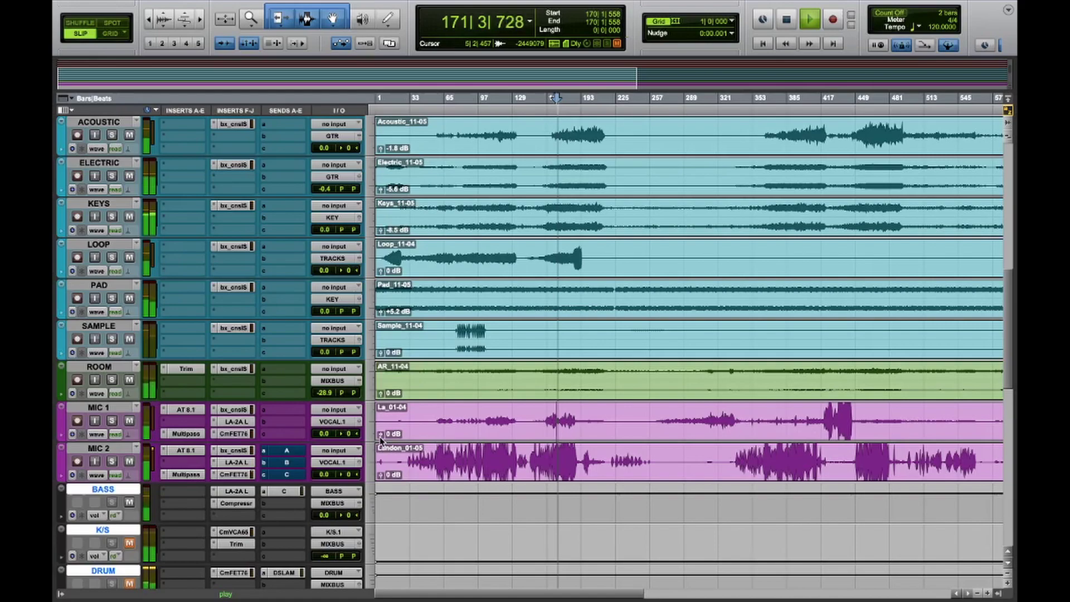
left_click_drag(381, 438, 381, 434)
key("space")
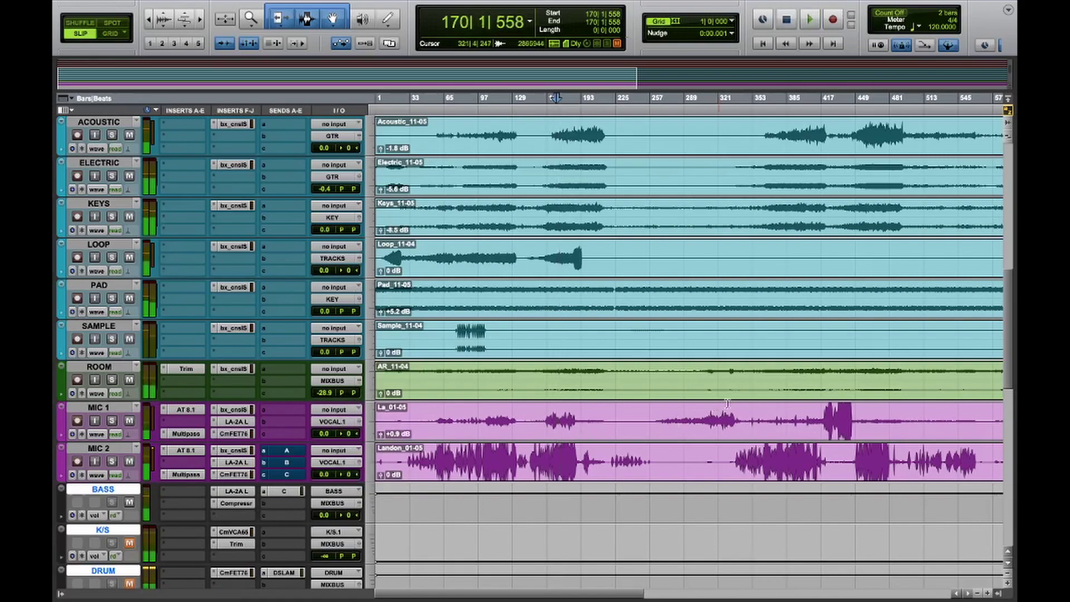
left_click(710, 415)
key("space")
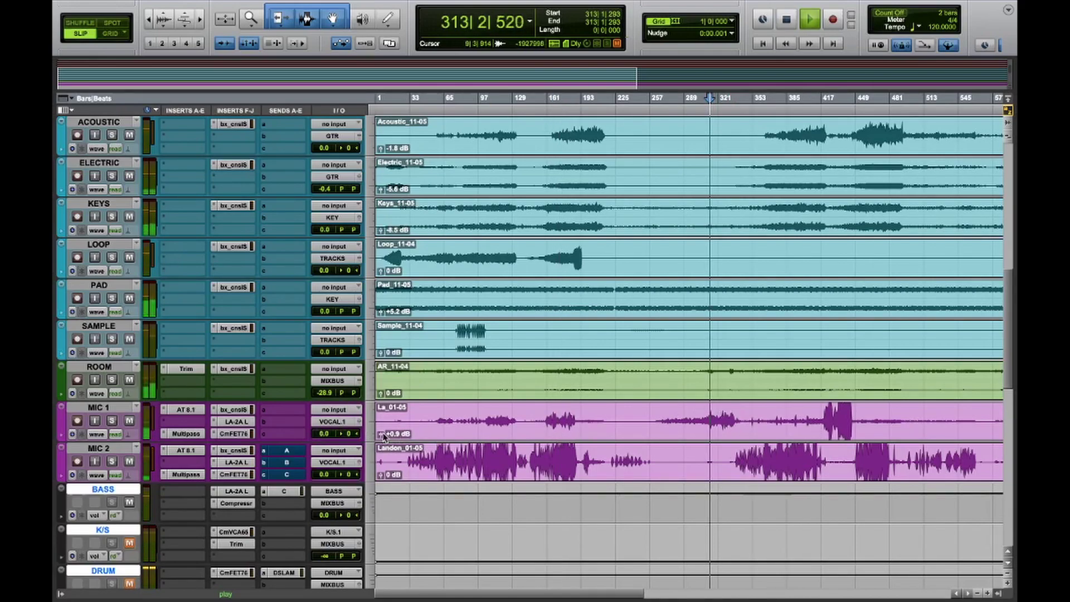
key("space")
Play MIC 2 from bar 64 and lower its clip gain to -5.6 dB.
left_click(443, 456)
key("space")
left_click_drag(381, 475, 383, 482)
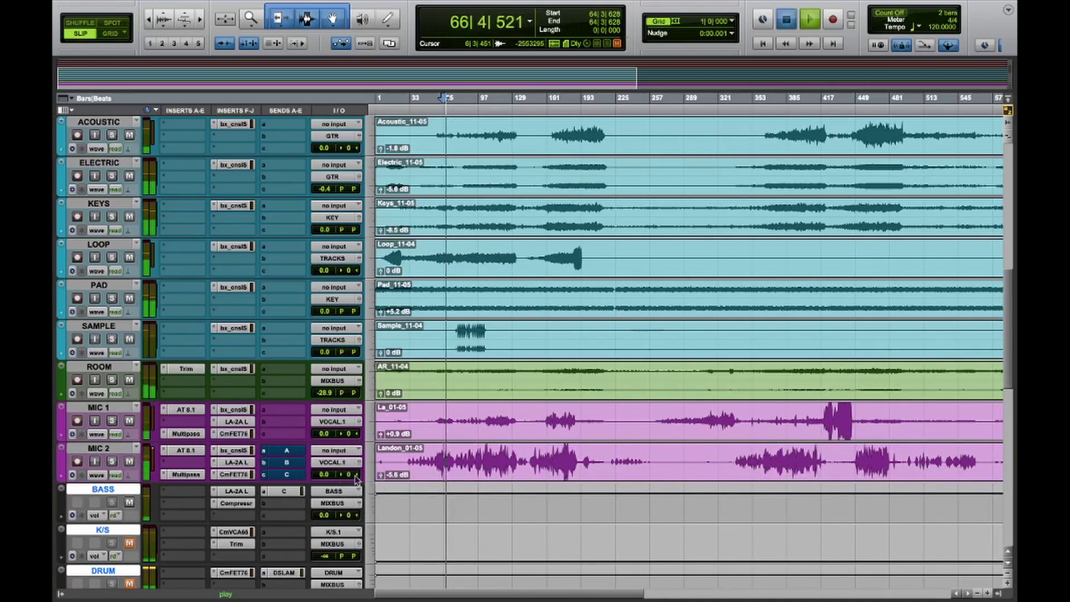
key("space")
Inspect the settings of the SSL 4000 E, LA-2A and Comp FET-76 inserts on the MIC 2 track.
left_click(241, 452)
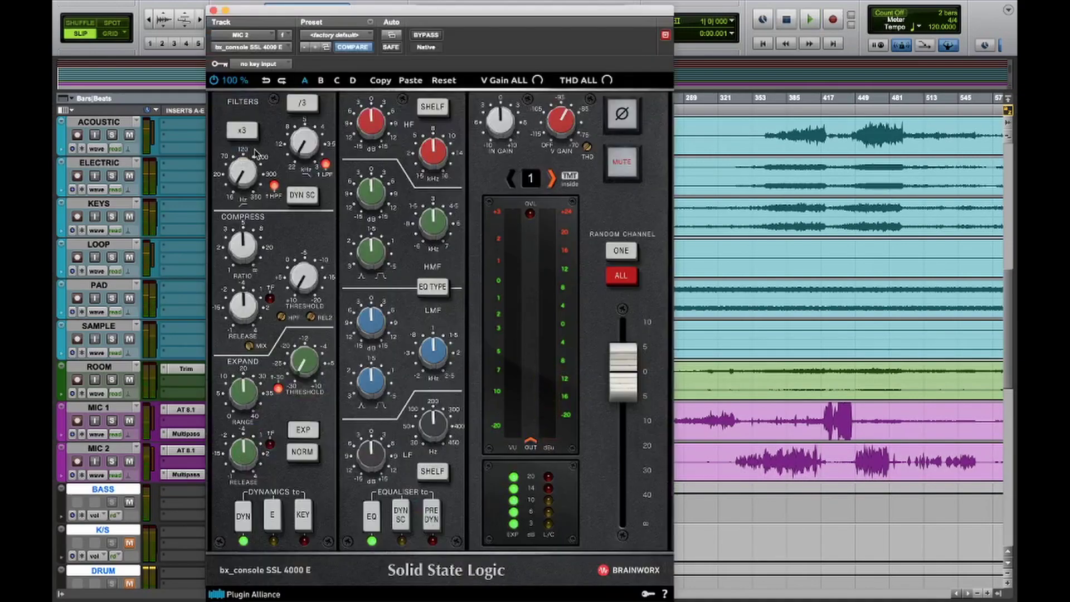
left_click(213, 10)
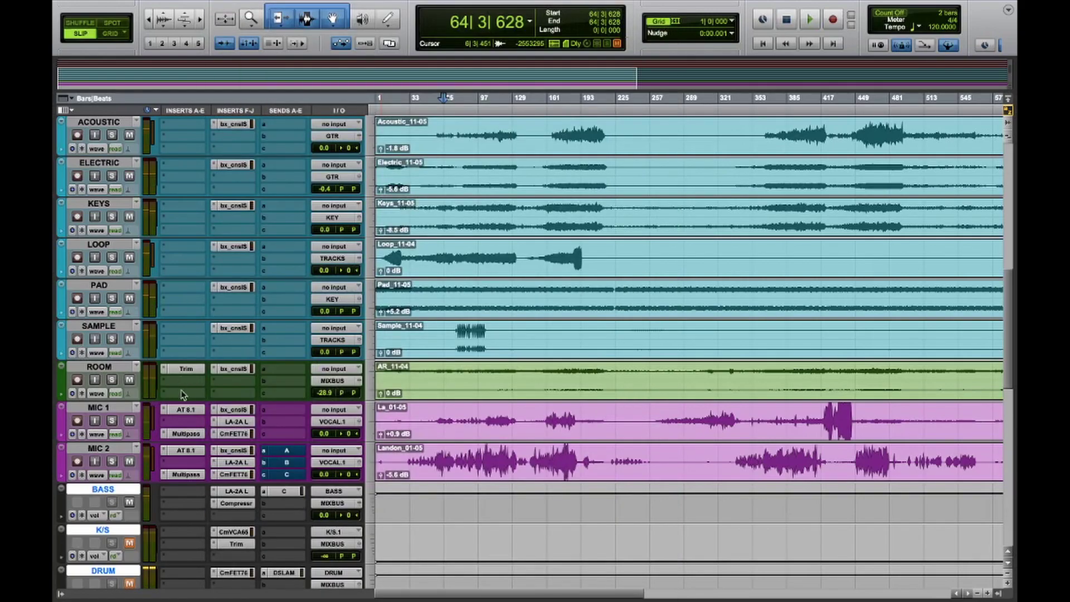
left_click(237, 464)
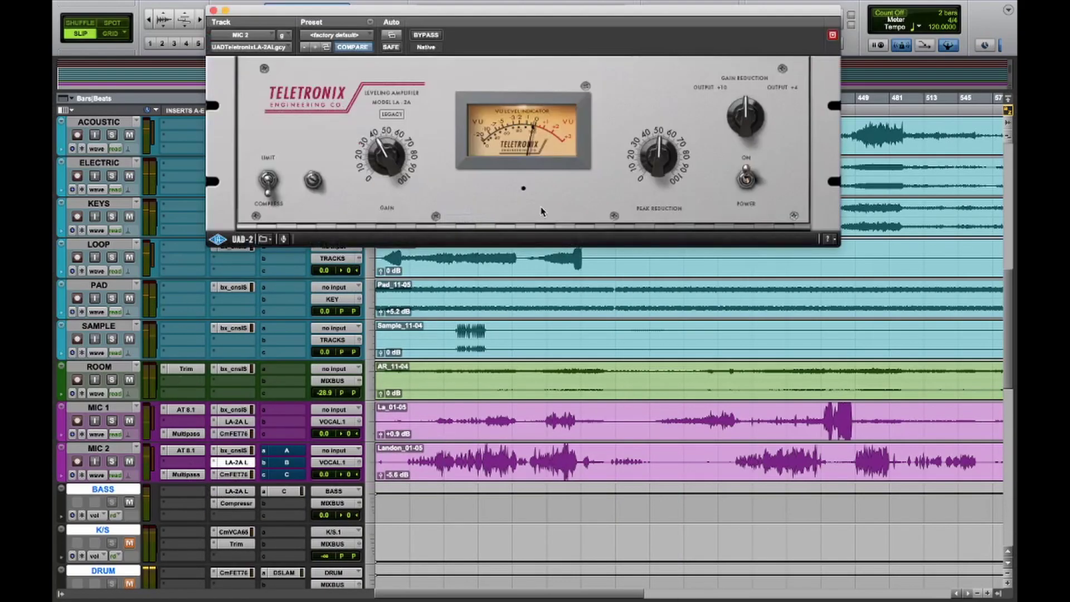
left_click_drag(656, 147, 313, 66)
left_click(213, 10)
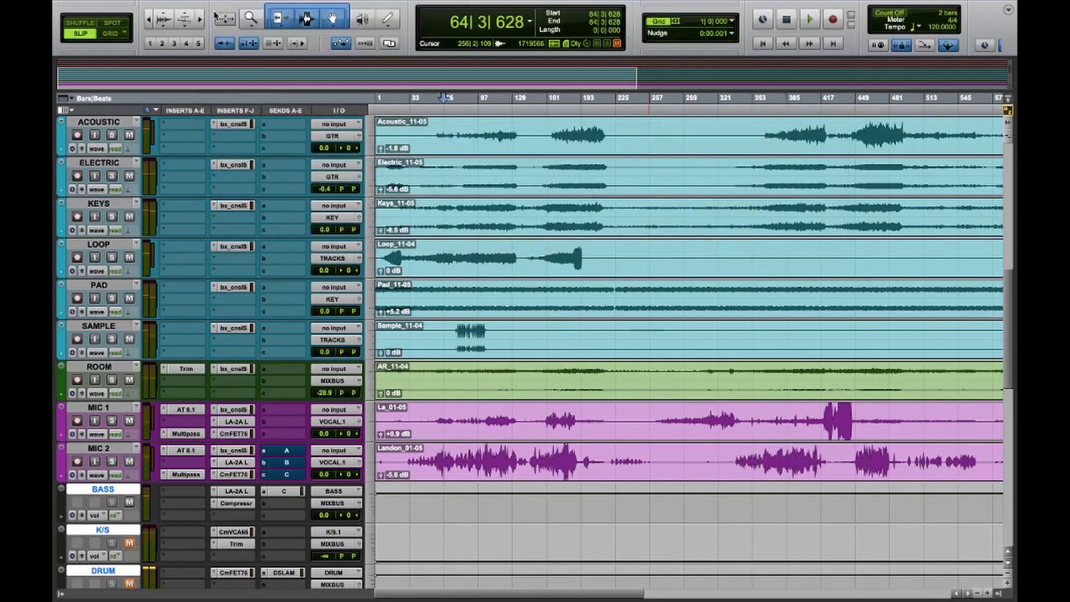
left_click(234, 475)
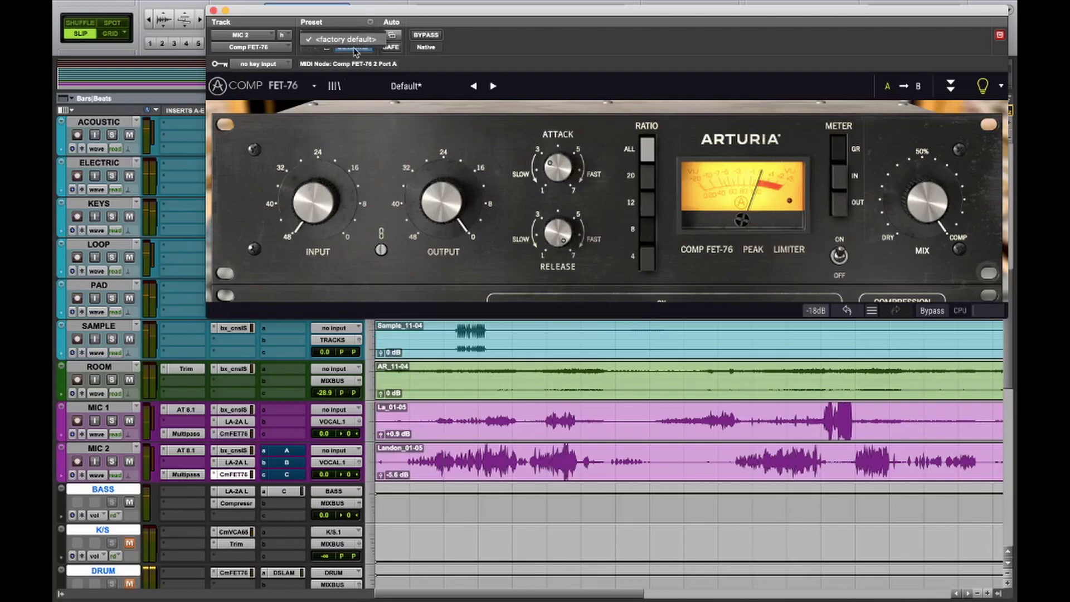
left_click(214, 10)
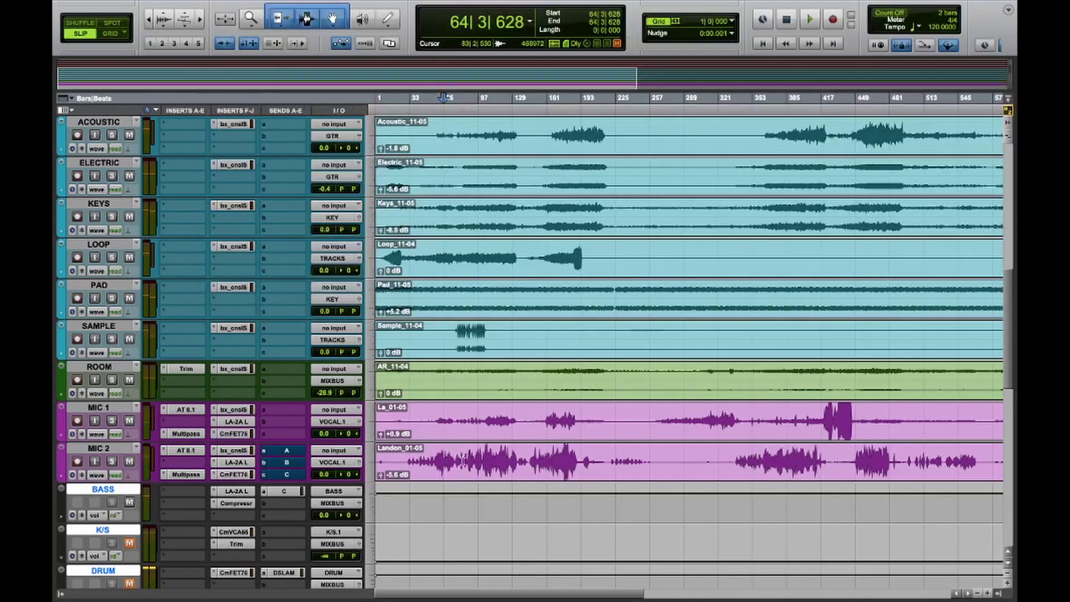
Play MIC 2 from several vocal passages, lower its clip gain to -15.1 dB, and check the level on the track meter.
key("space")
left_click(486, 460)
key("space")
left_click(564, 460)
key("space")
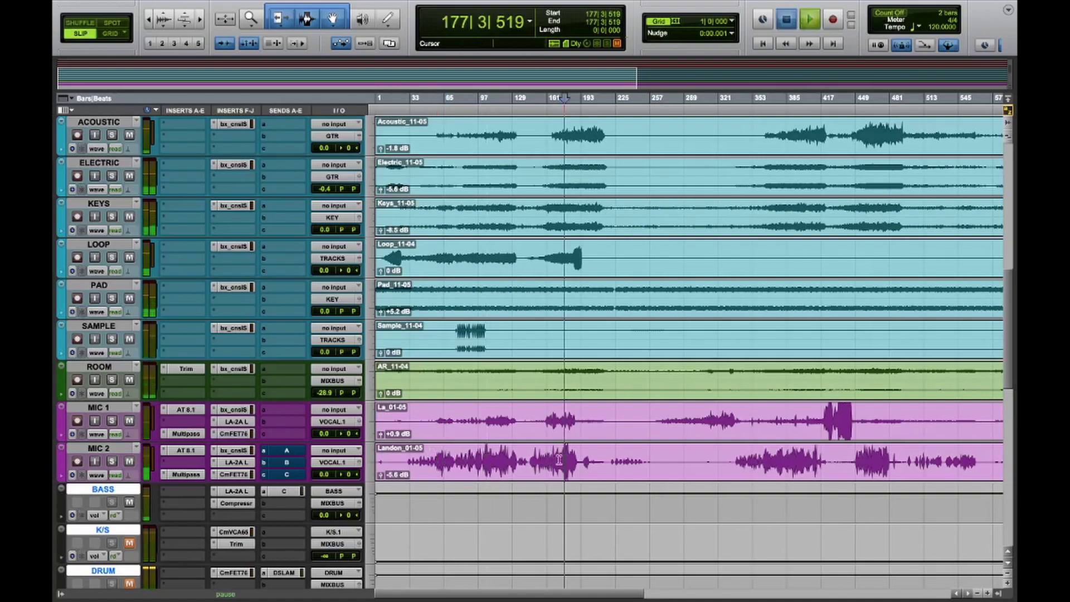
left_click_drag(379, 479, 383, 488)
key("space")
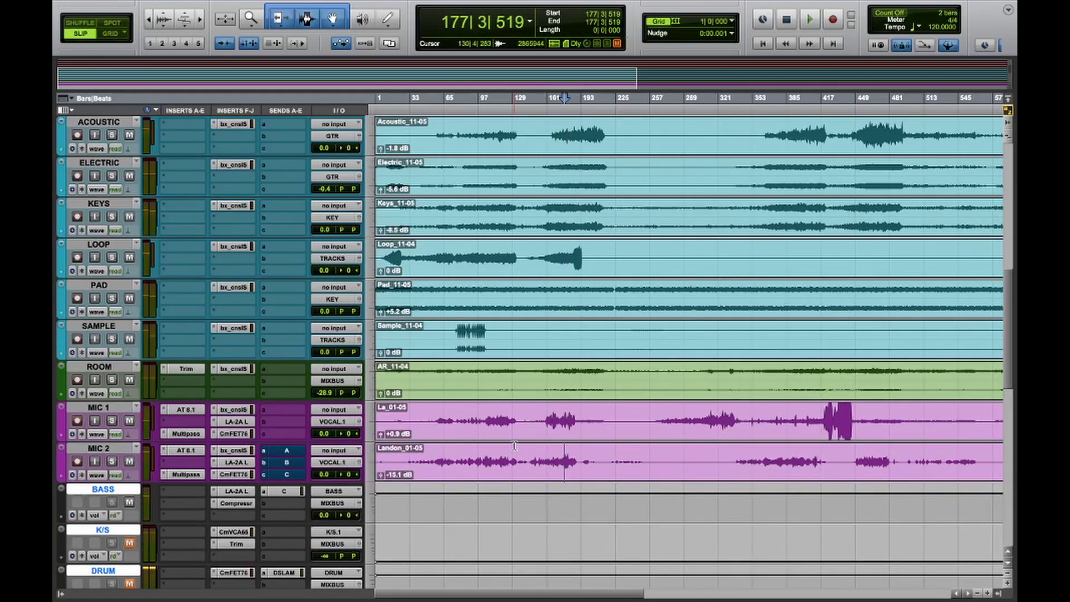
key("space")
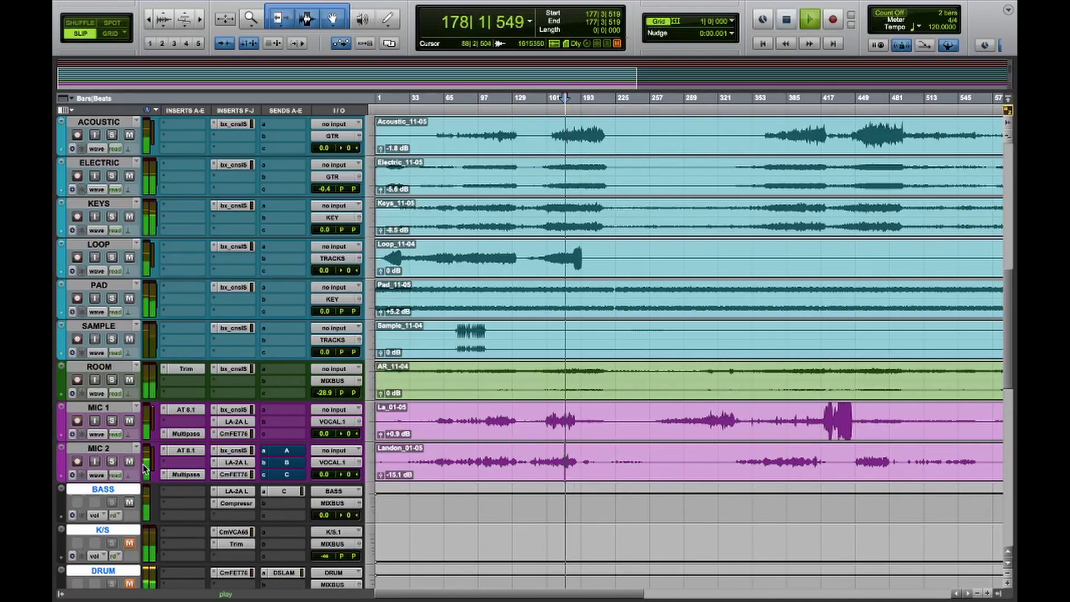
left_click(382, 474)
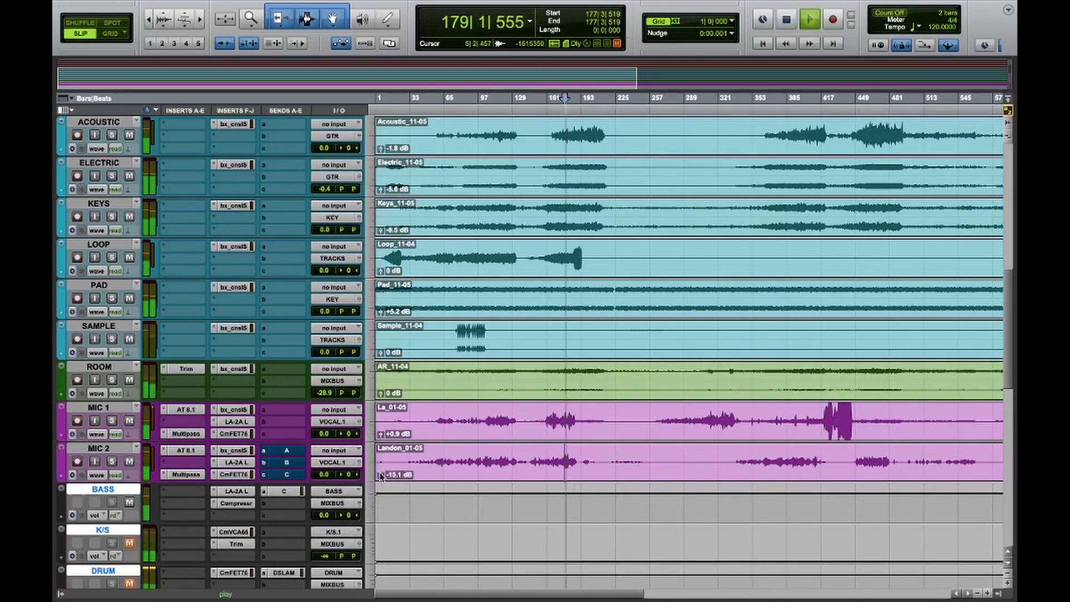
Review the waveforms and clip gains of all tracks, then examine the channels and buses in the Mix window.
scroll(460, 372, "down", 10)
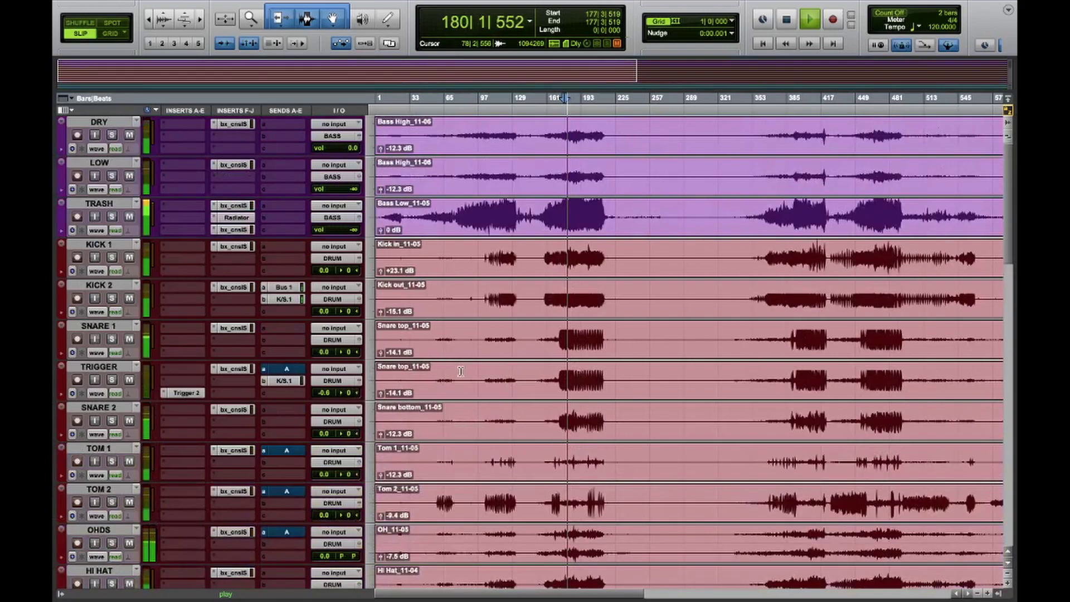
key("space")
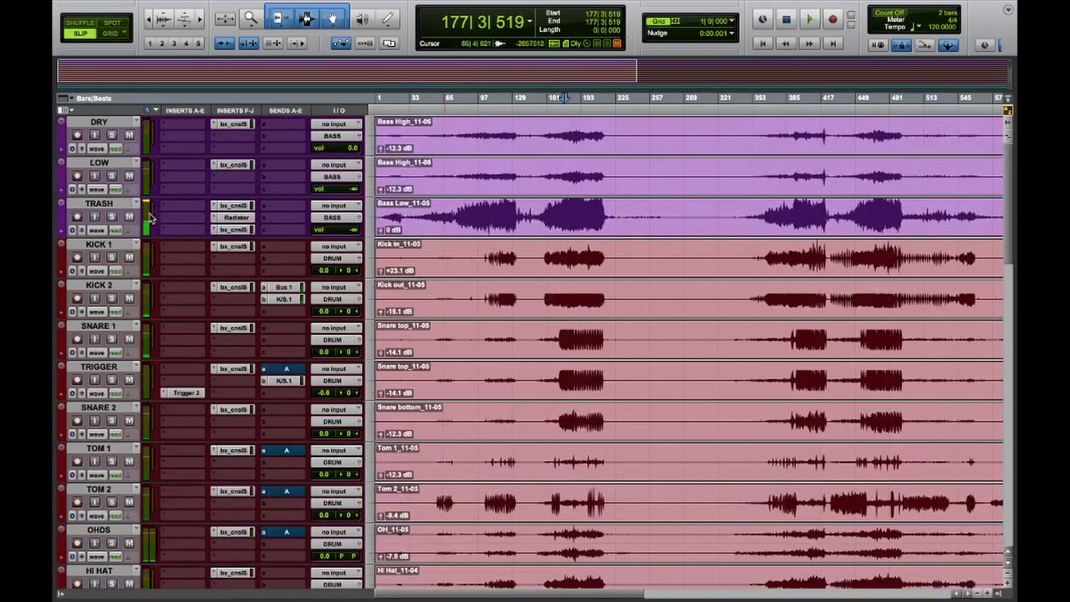
scroll(489, 371, "down", 5)
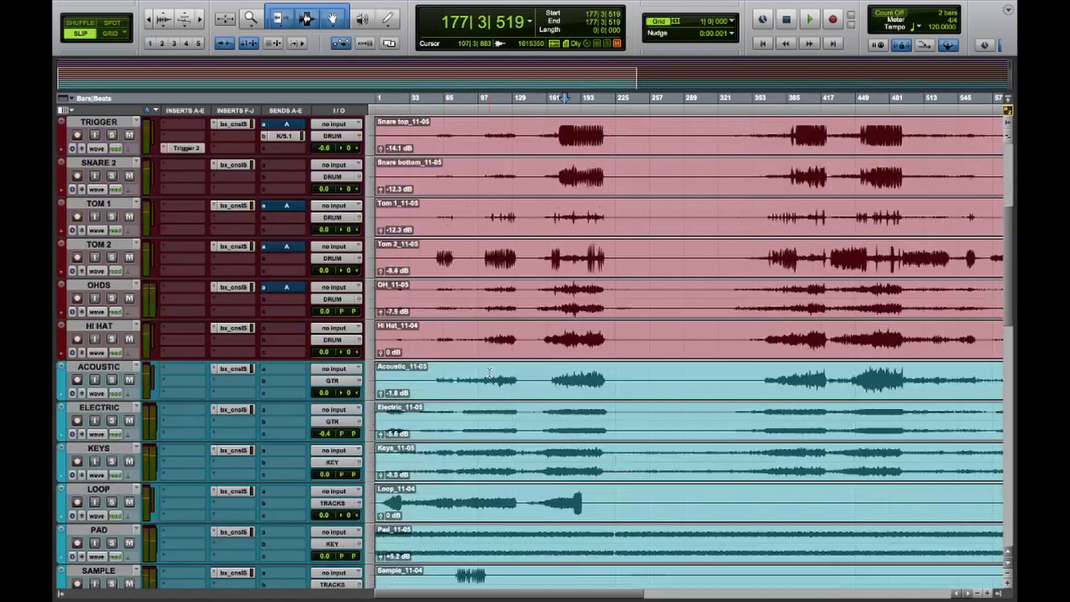
scroll(489, 371, "down", 15)
scroll(489, 371, "up", 5)
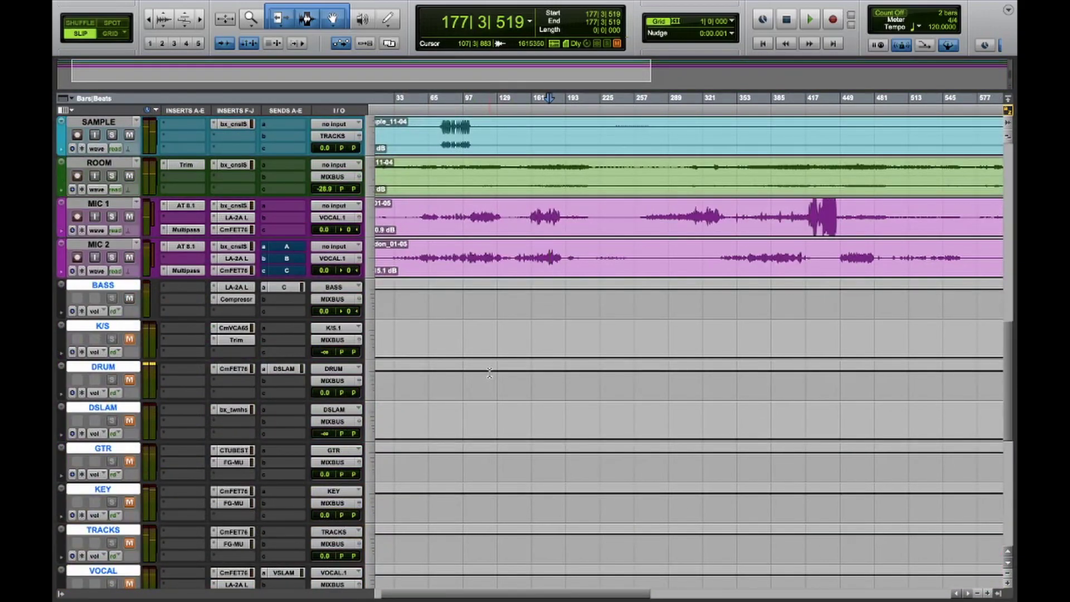
scroll(490, 372, "up", 15)
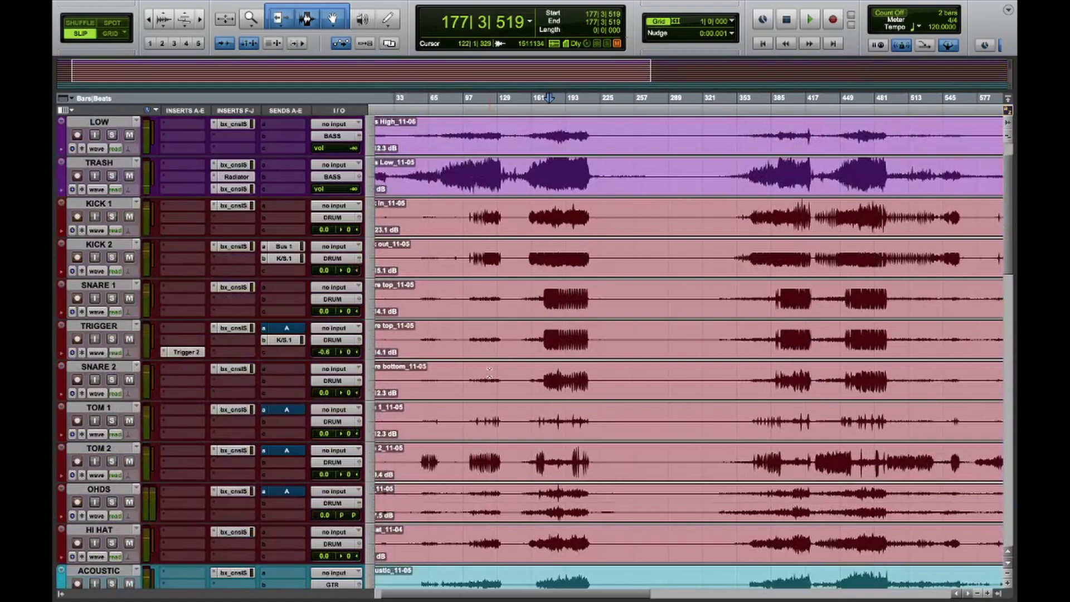
key("super+equal")
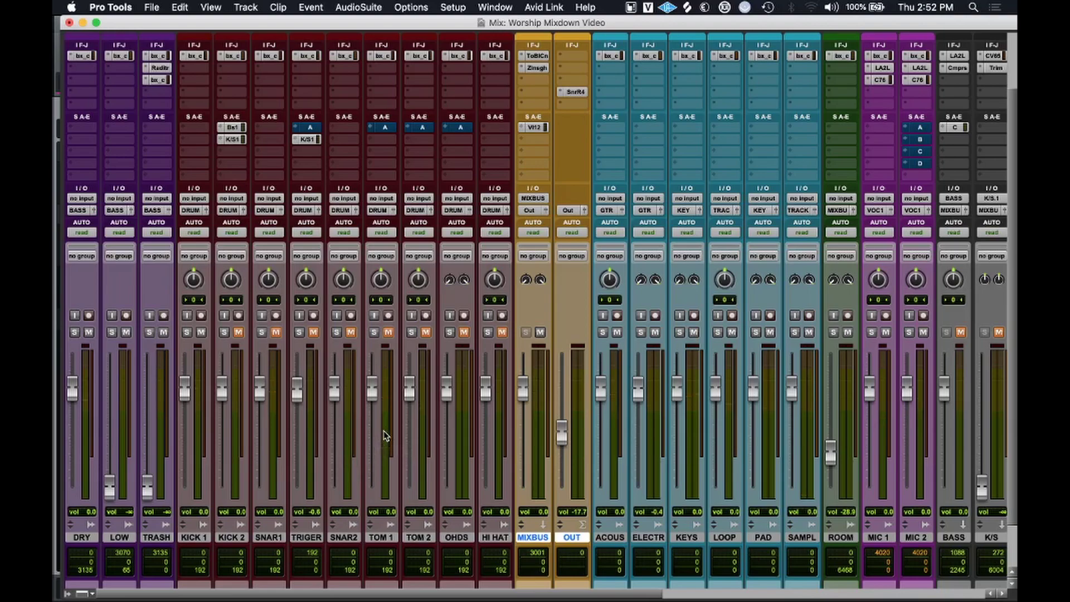
scroll(488, 446, "right", 10)
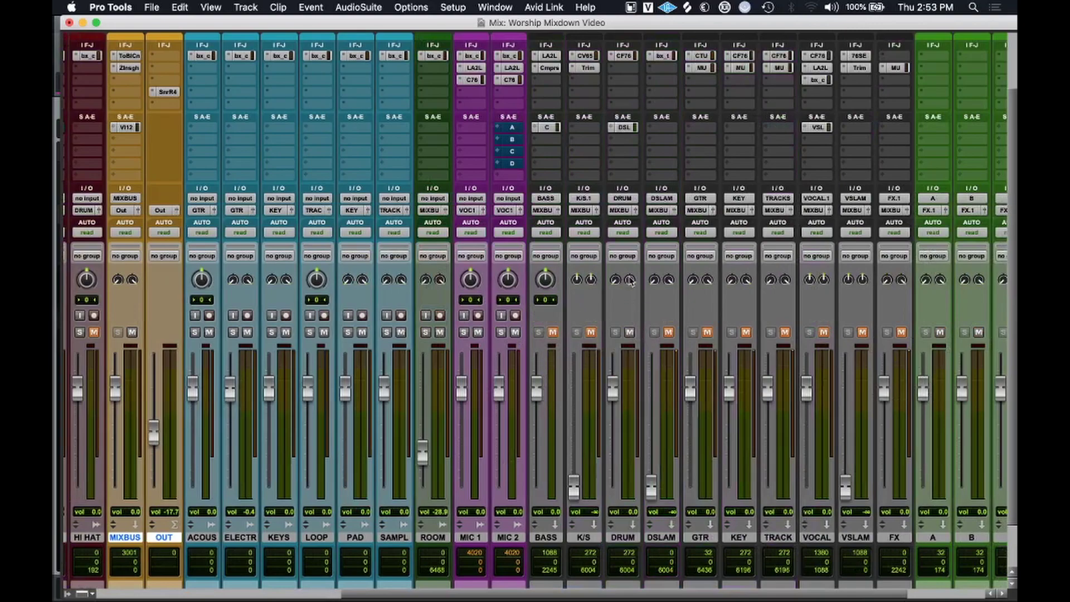
scroll(412, 409, "left", 10)
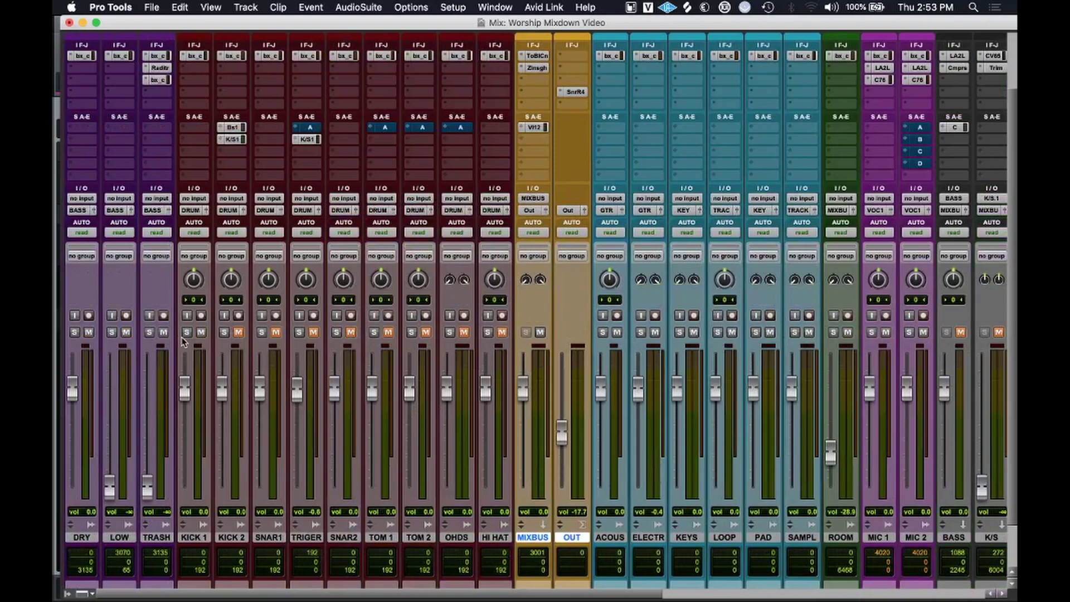
Open the SSL 4000 E insert on KICK 1, start playback, and raise the OUT fader to -11.8 dB.
left_click(193, 56)
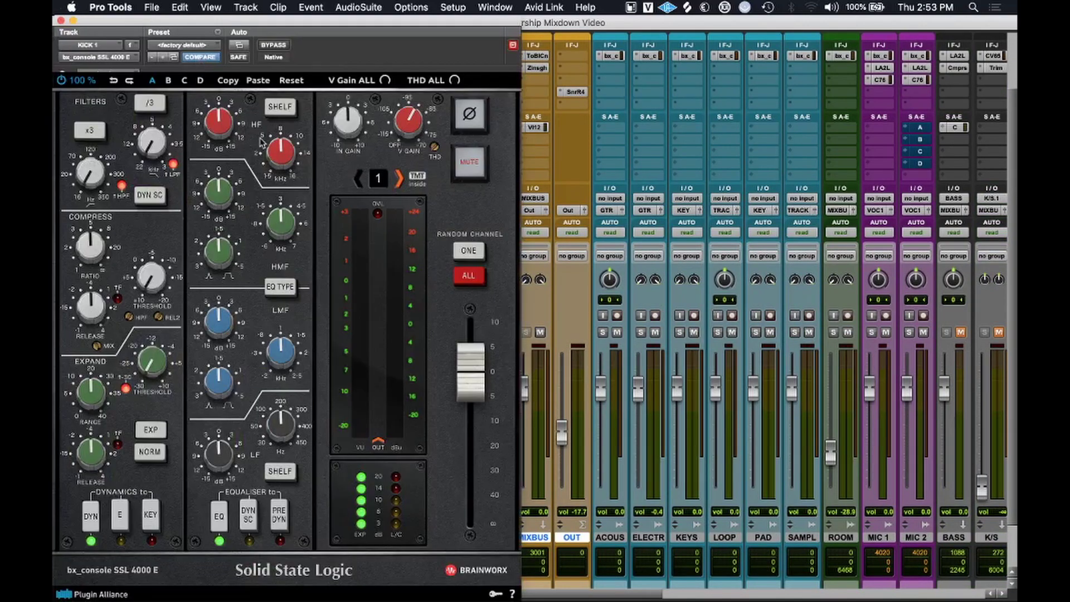
key("space")
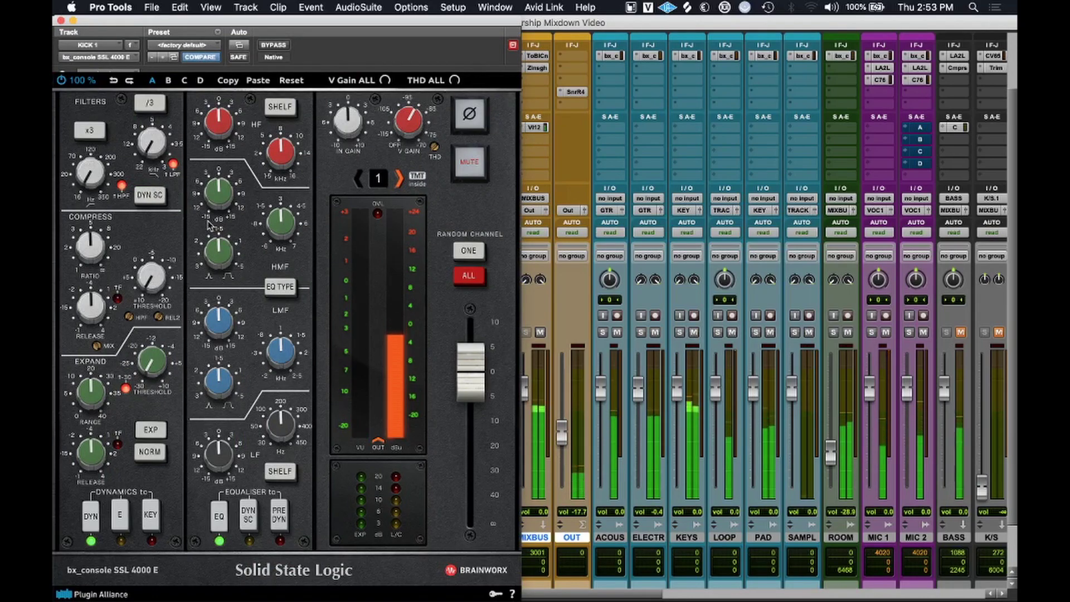
left_click_drag(564, 432, 567, 418)
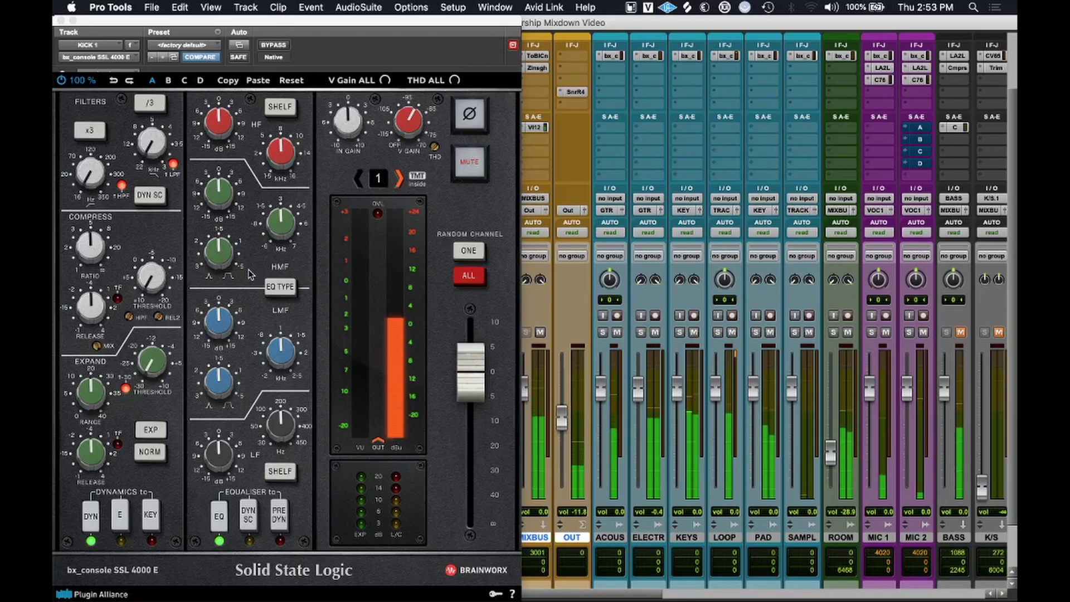
Sweep a boosted LMF band on KICK 1 to find the boxy low mids, then cut that band.
left_click_drag(226, 328, 233, 305)
left_click_drag(291, 353, 290, 372)
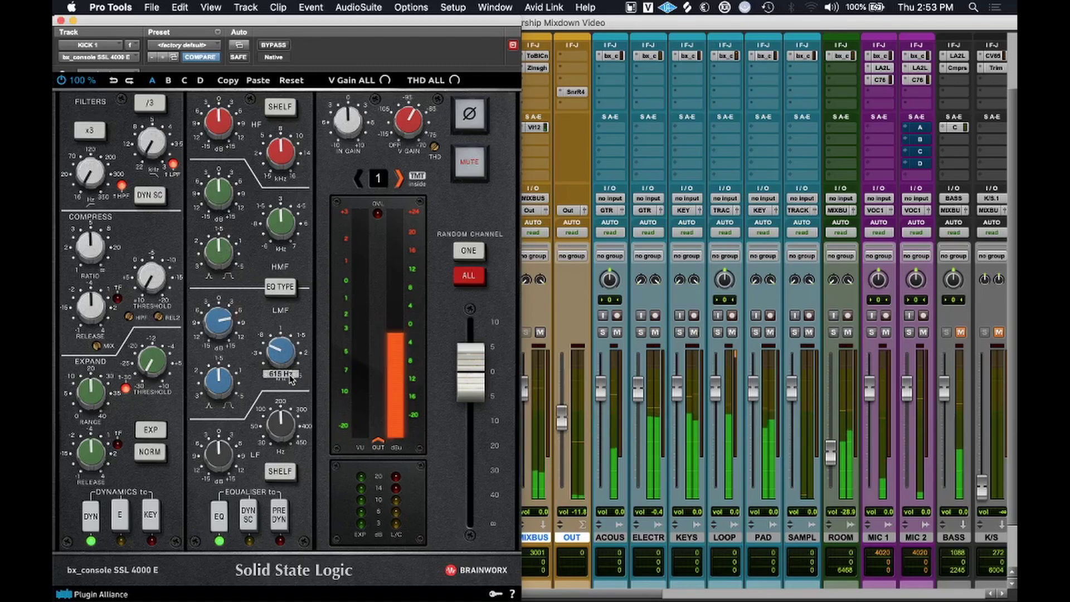
left_click_drag(217, 335, 219, 321)
left_click_drag(275, 354, 226, 408)
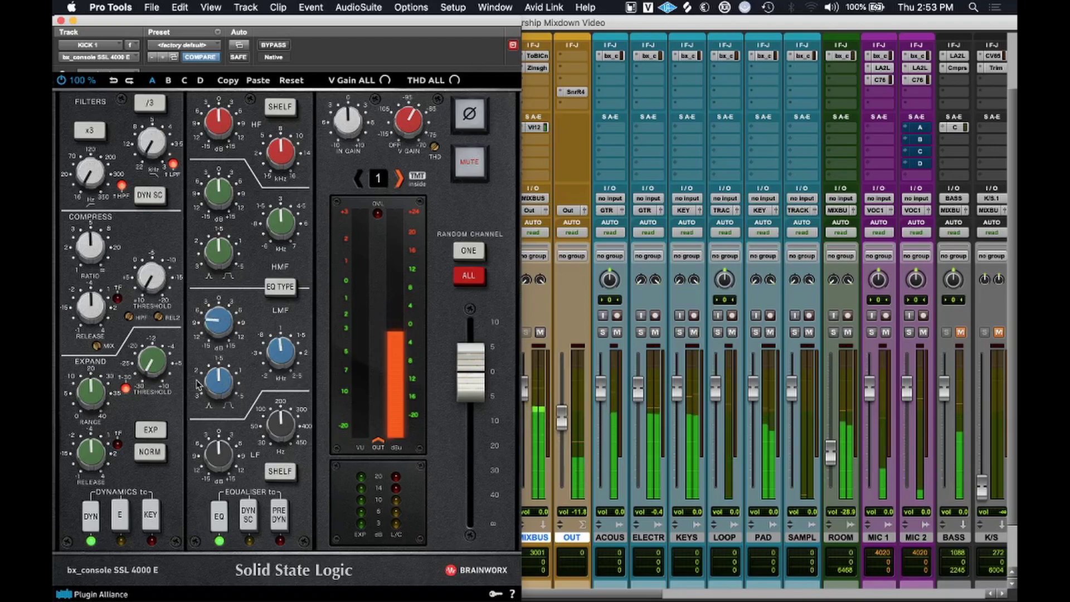
Raise KICK 1's high-pass filter and set its expander with the -30 range off, fast attack on, shortest release and an adjusted threshold.
left_click_drag(115, 183, 99, 105)
left_click(125, 387)
left_click_drag(152, 372, 153, 338)
left_click(118, 447)
left_click_drag(96, 458, 83, 579)
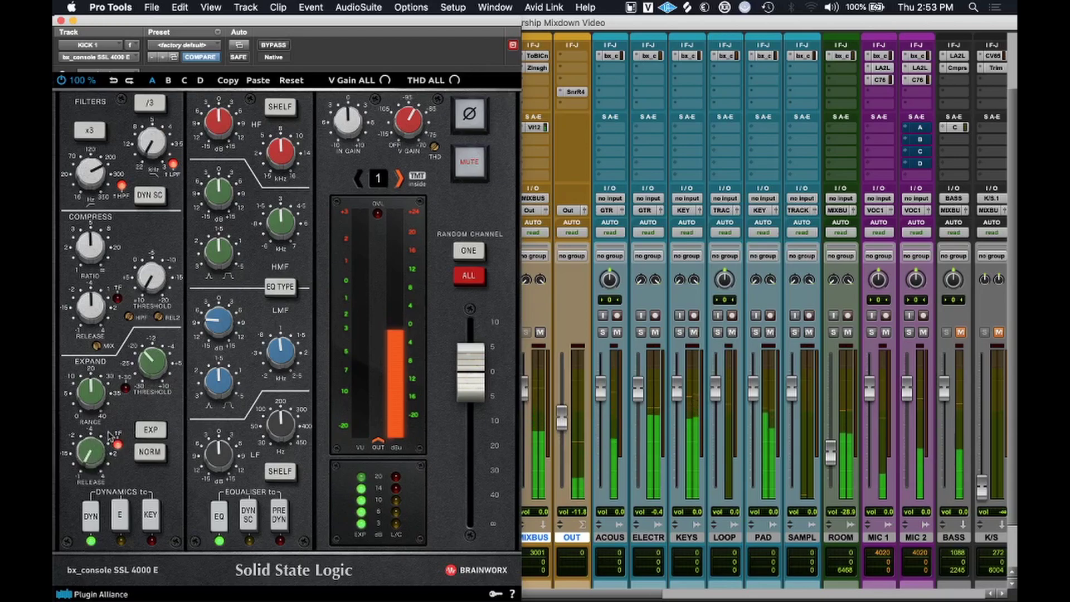
left_click_drag(154, 342, 156, 369)
Switch KICK 1's HF band to a bell, boost it 8.6 dB, bring down the low-pass filter, and compare with bypass.
left_click(281, 108)
left_click_drag(222, 120, 229, 91)
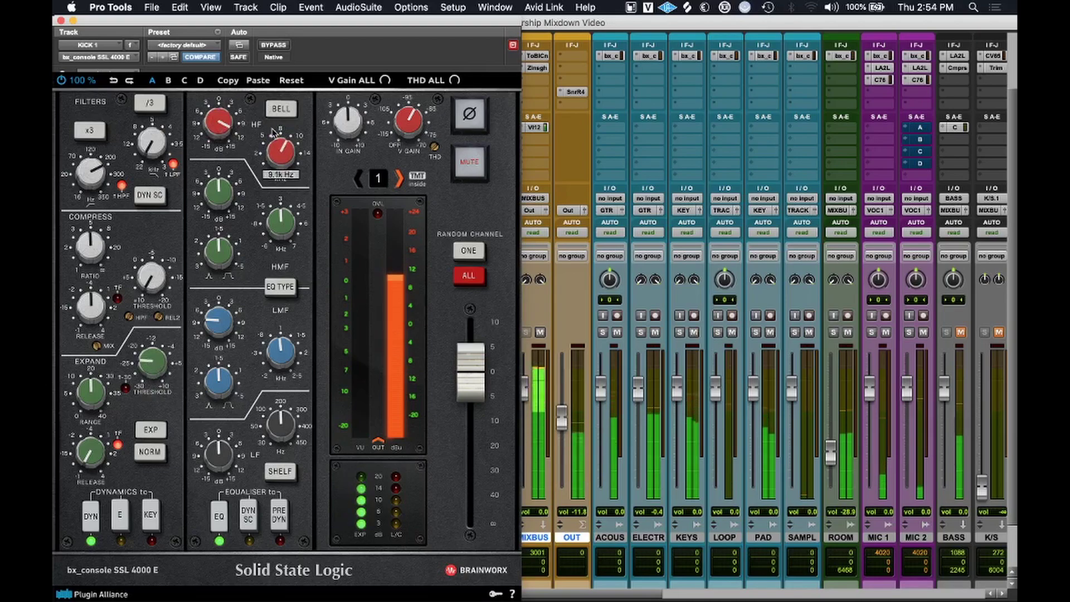
left_click_drag(237, 128, 237, 132)
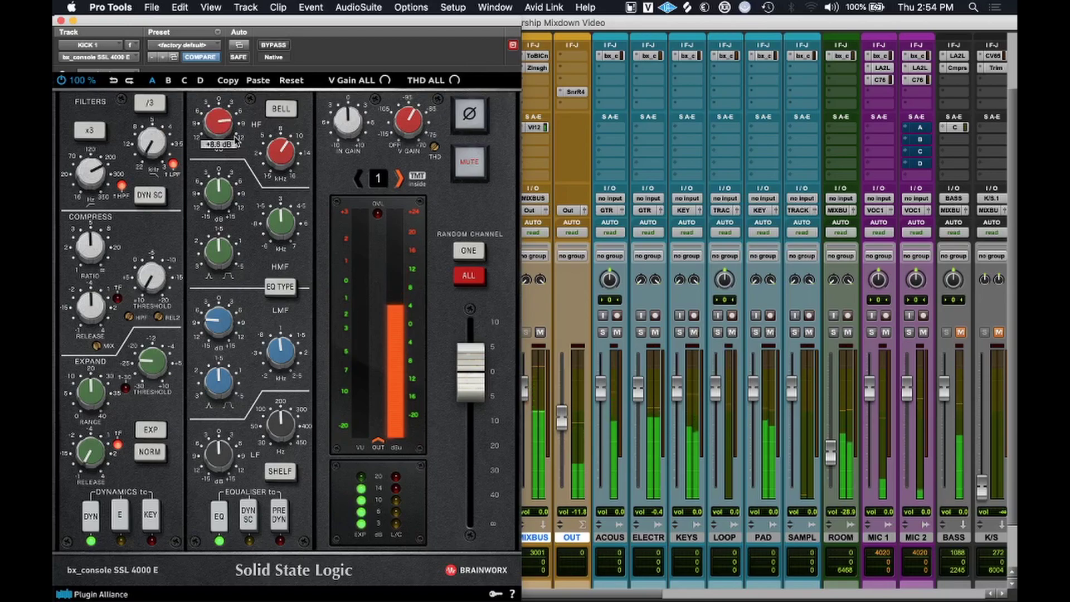
left_click_drag(161, 145, 162, 123)
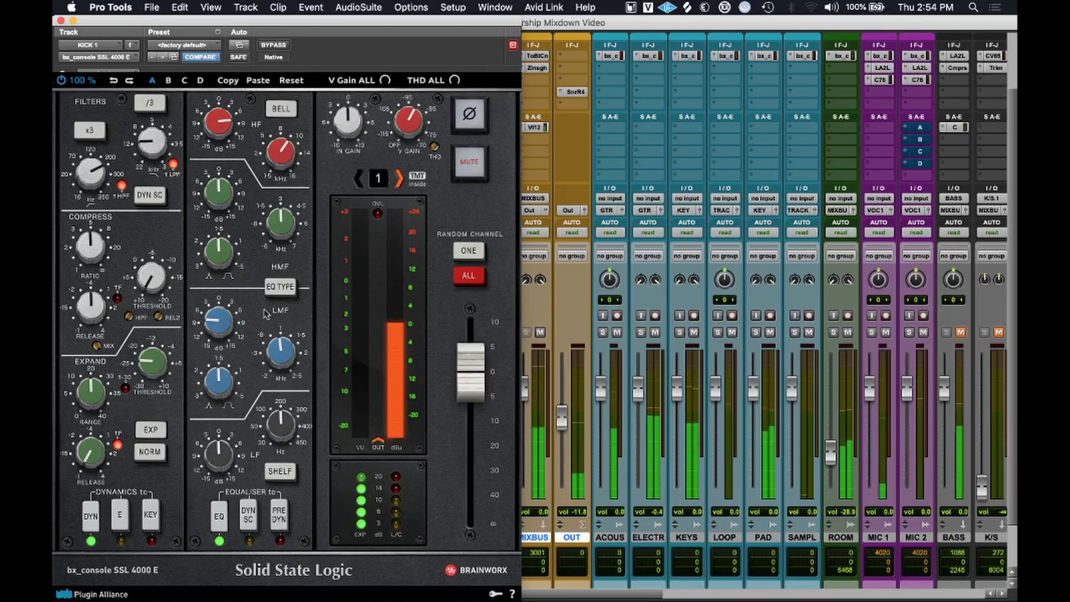
left_click(267, 49)
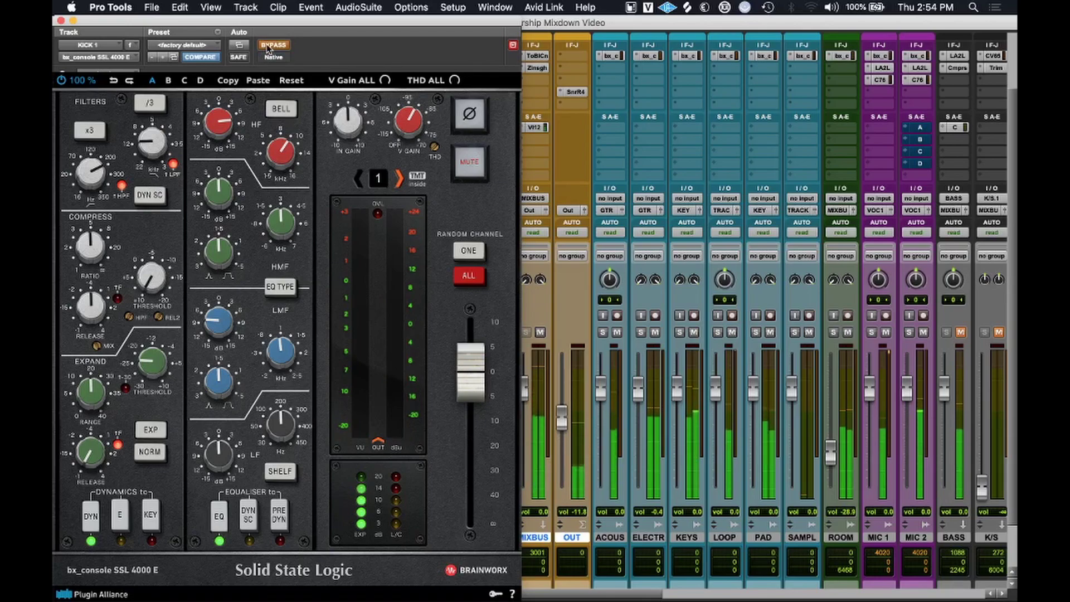
left_click(266, 49)
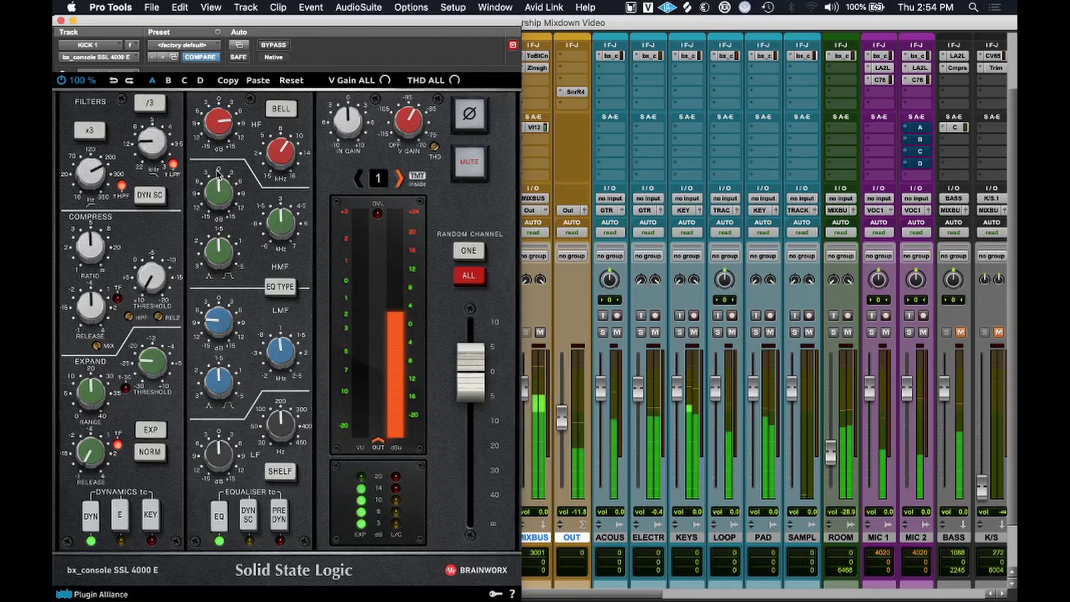
Boost the HF bell on KICK 1 further, sweep its frequency down to about 5.4 kHz, and settle on a higher frequency.
left_click_drag(219, 123, 218, 138)
mouse_move(289, 155)
left_click_drag(289, 155, 287, 170)
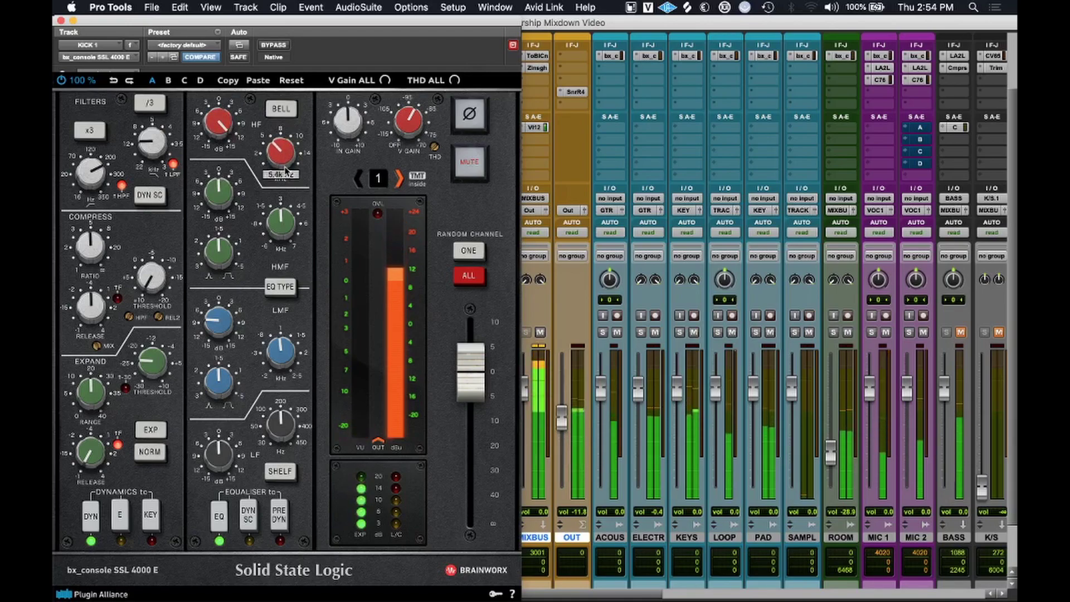
left_click_drag(286, 170, 290, 134)
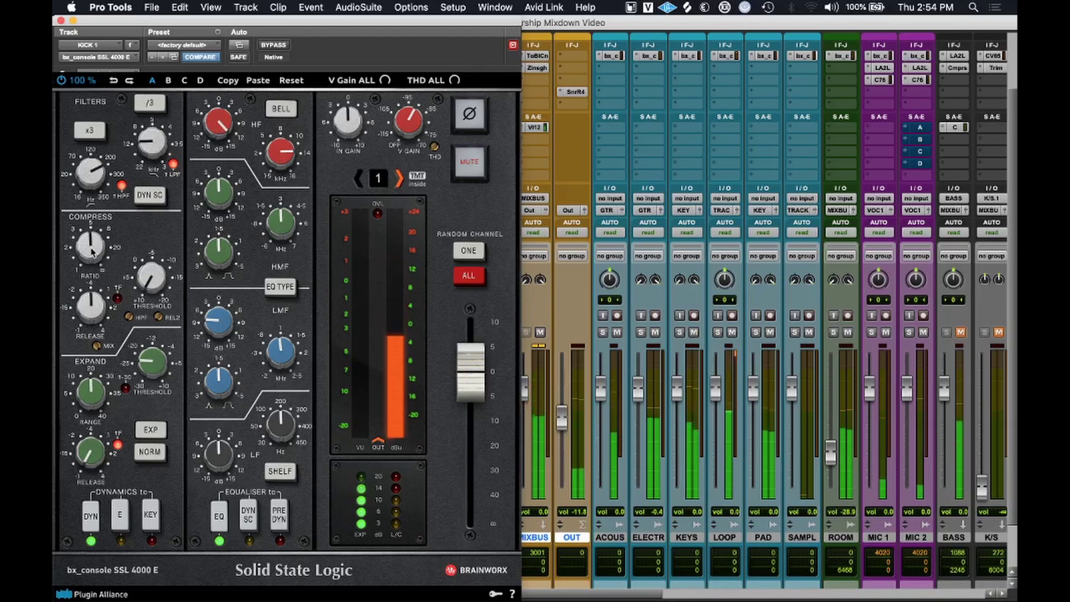
Set KICK 1's compressor to a lower ratio, shortest release, fast attack and -19.7 dB threshold, and compare the channel strip with bypass.
left_click_drag(91, 249, 91, 252)
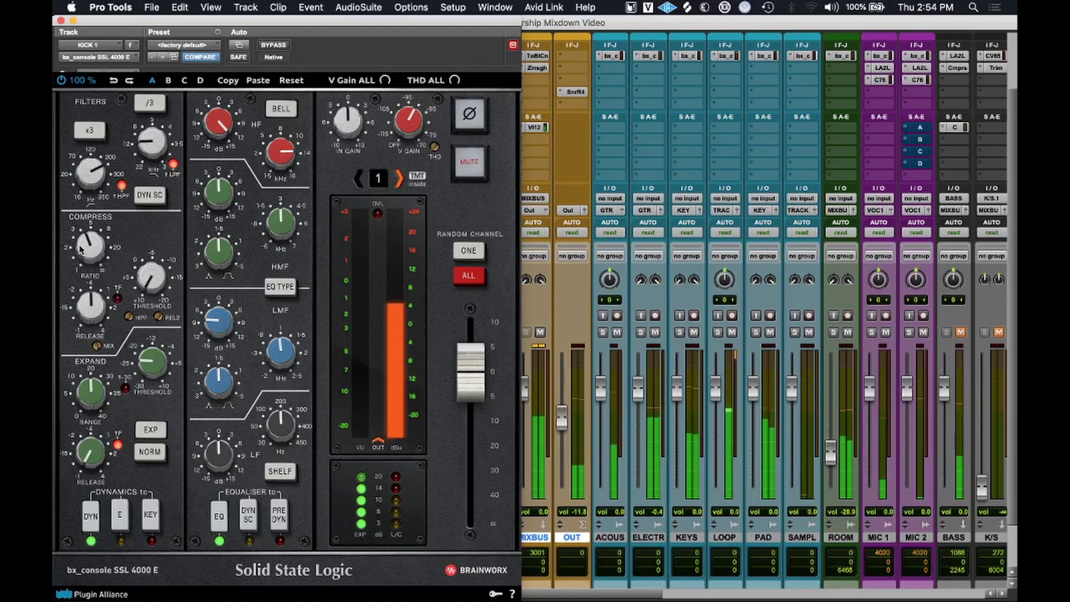
mouse_move(134, 276)
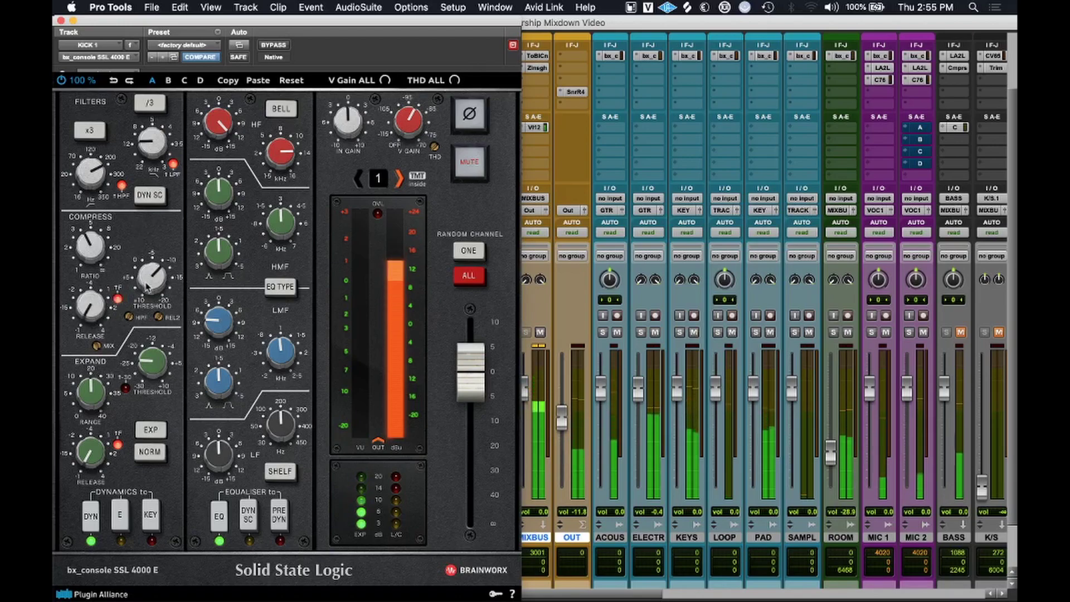
left_click_drag(145, 284, 157, 253)
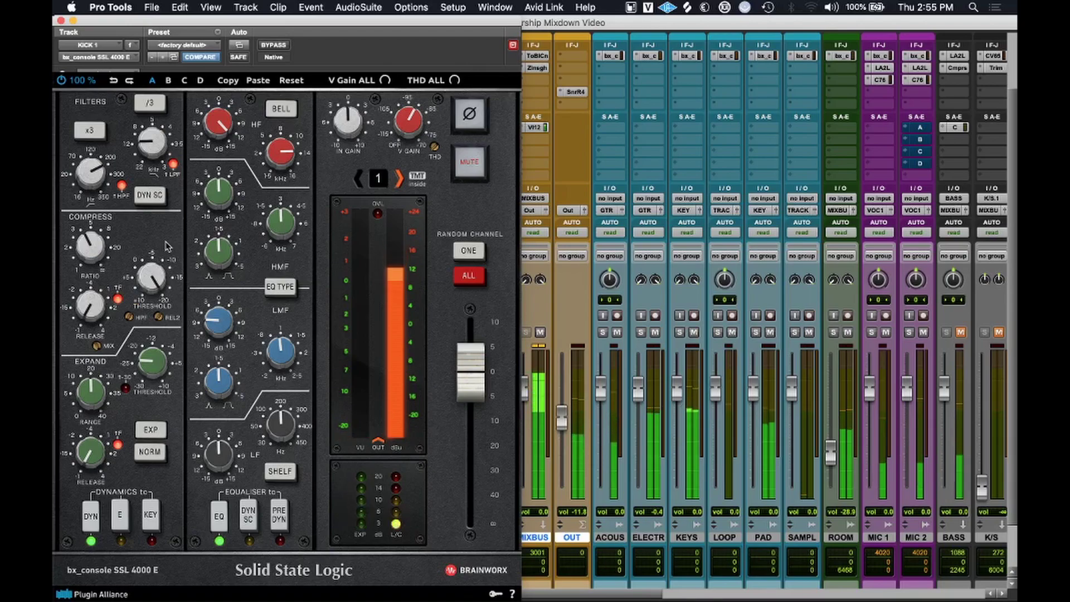
mouse_move(153, 280)
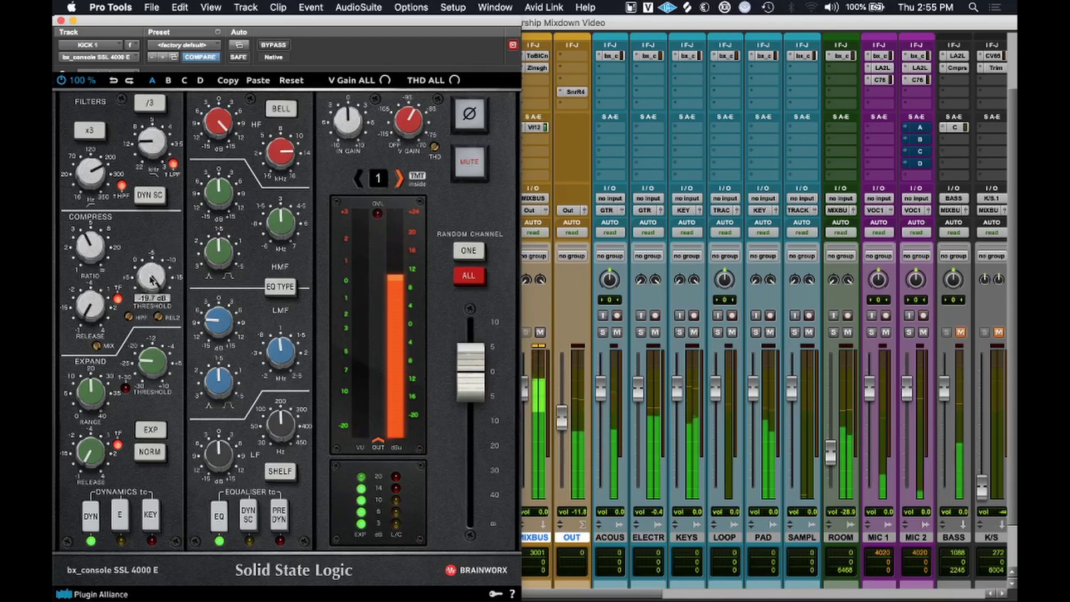
left_click(117, 299)
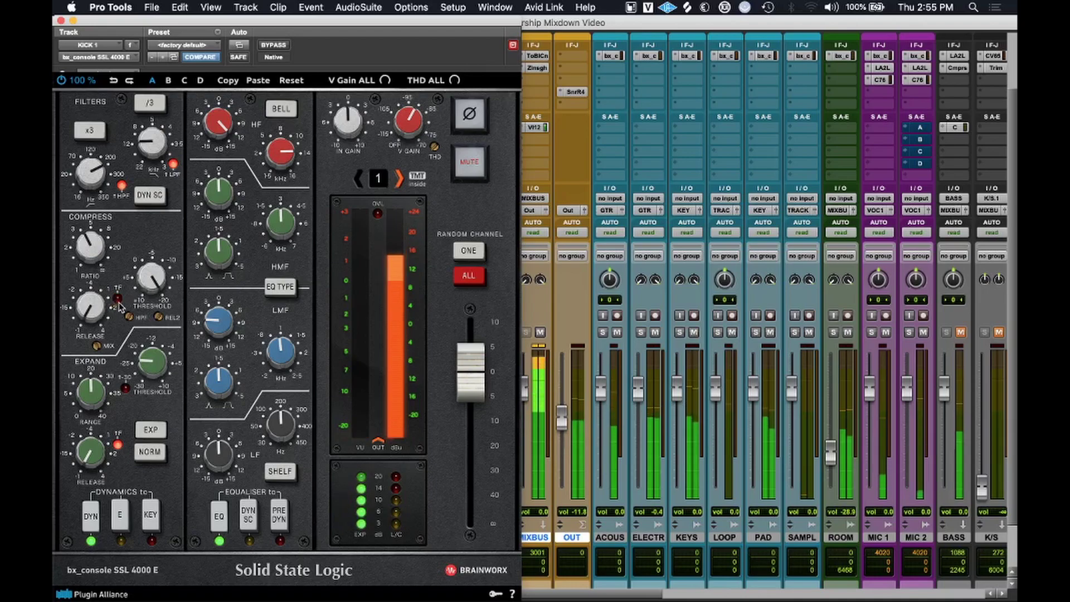
left_click(118, 300)
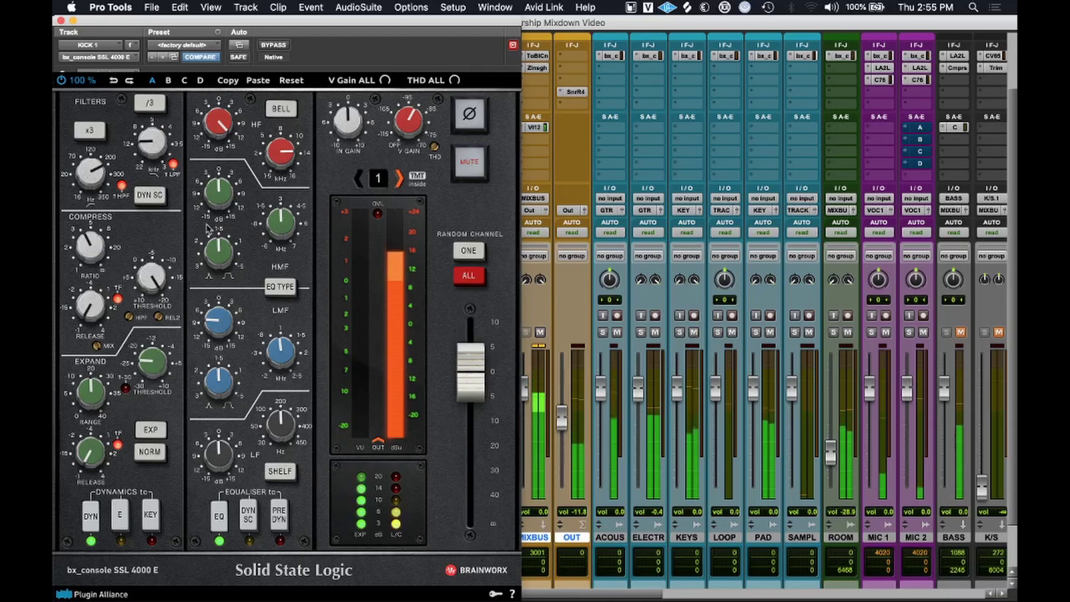
left_click(277, 47)
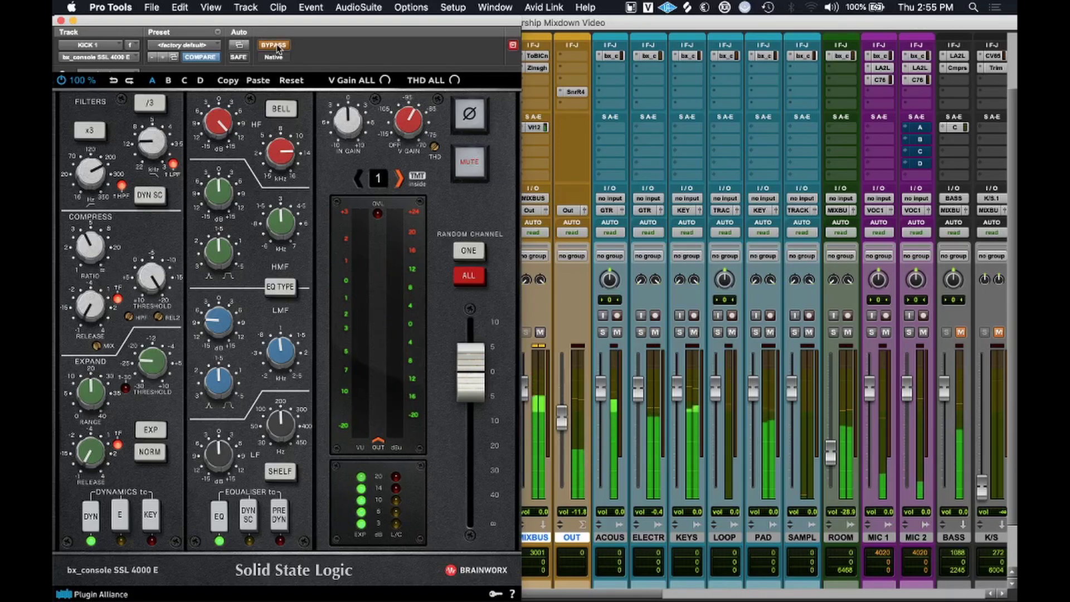
left_click(277, 47)
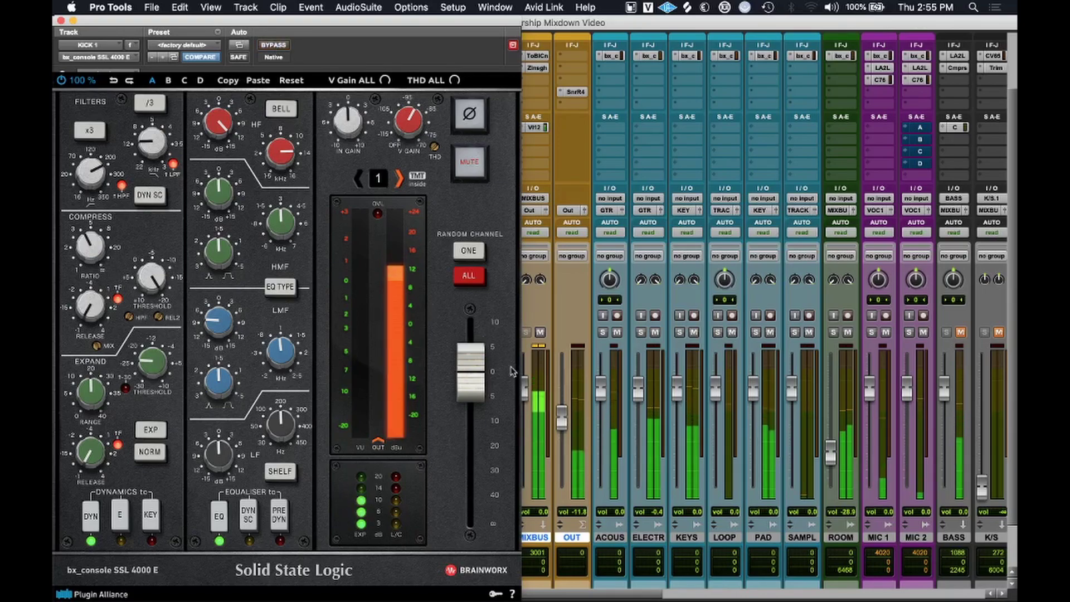
Pull the SSL 4000 E output fader on KICK 1 all the way down and return to the Mix window.
left_click(540, 366)
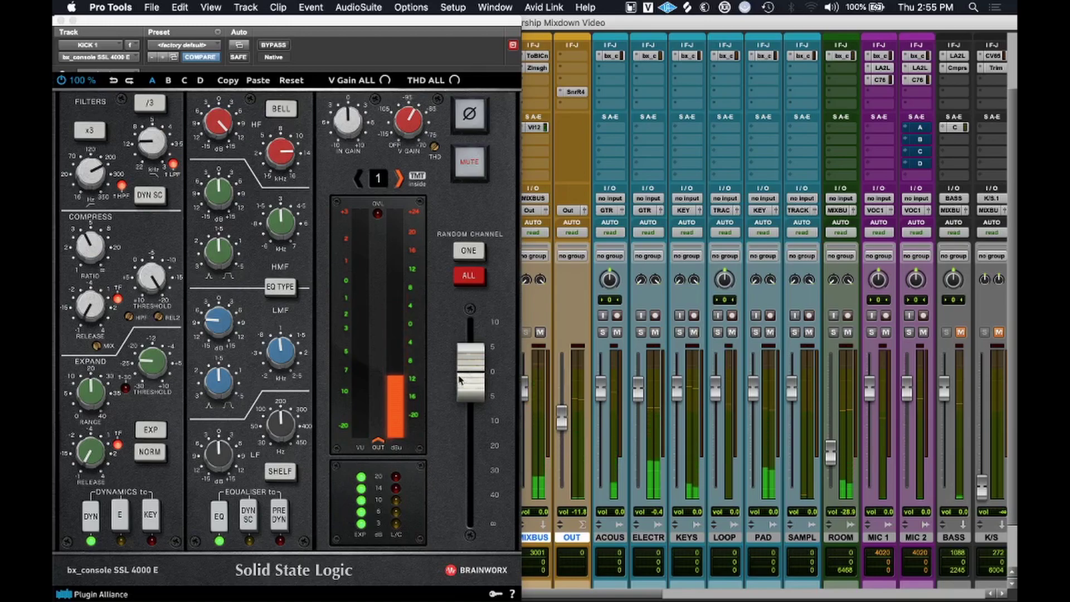
left_click_drag(483, 372, 466, 551)
left_click(541, 427)
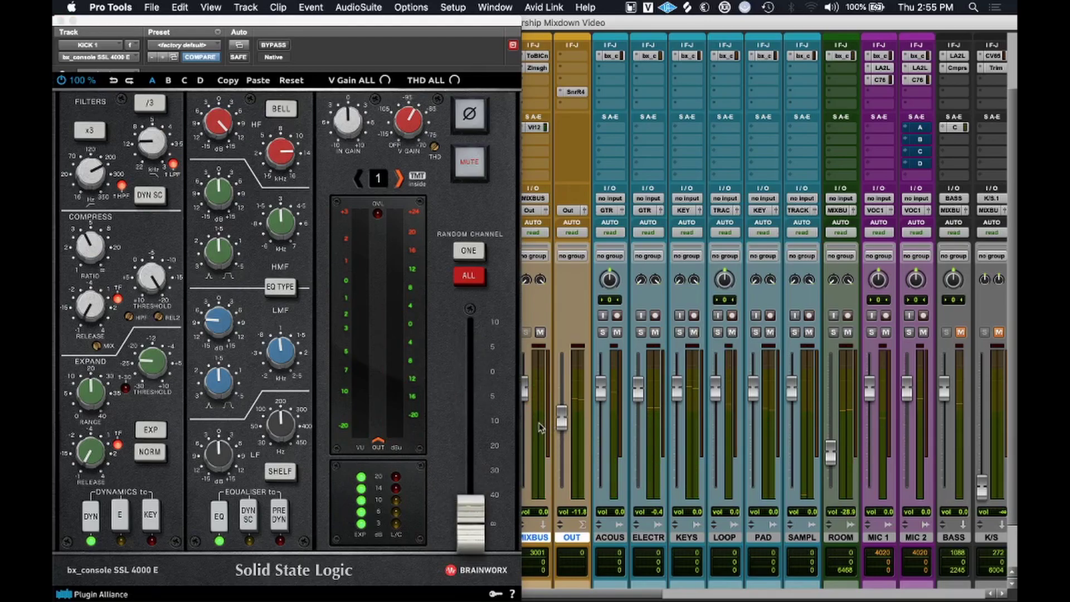
Cut KICK 1's HMF band at a lower frequency with an adjusted Q, and bring the output fader back up during playback.
left_click_drag(228, 206, 263, 256)
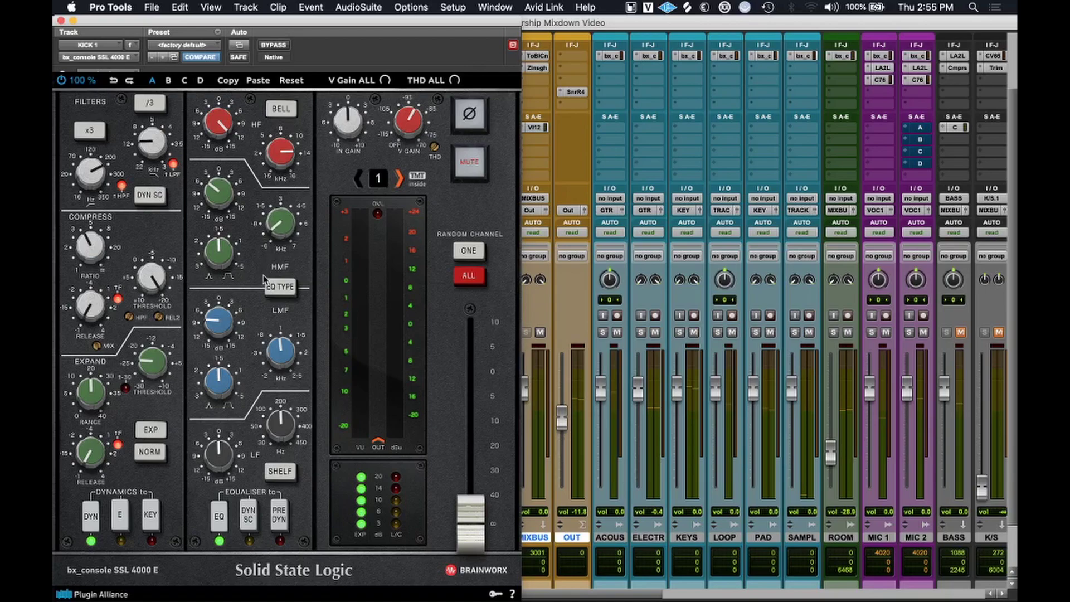
left_click_drag(238, 253, 236, 241)
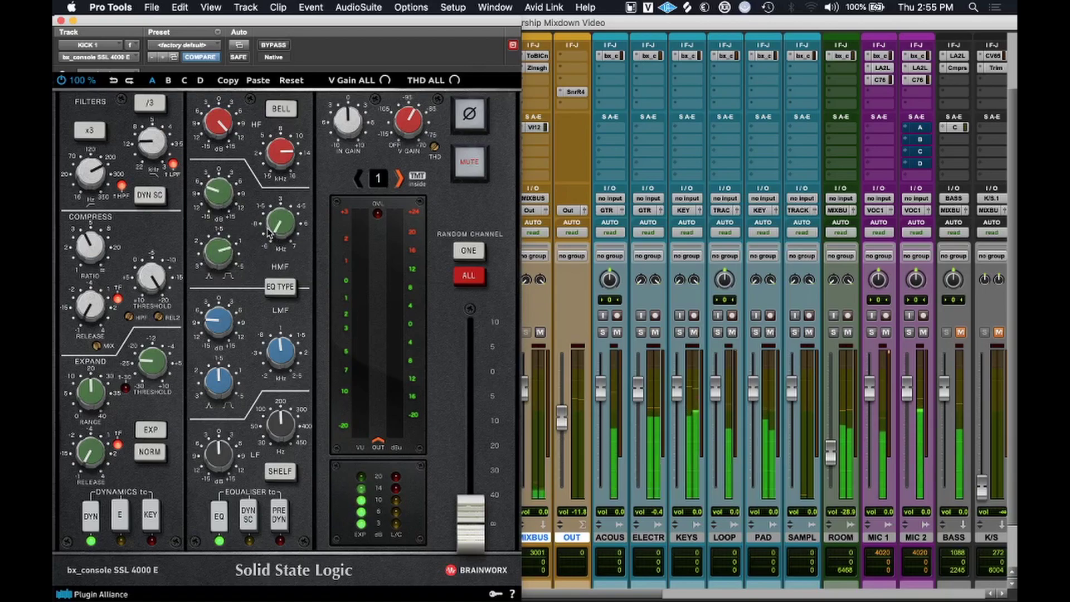
left_click_drag(478, 543, 480, 412)
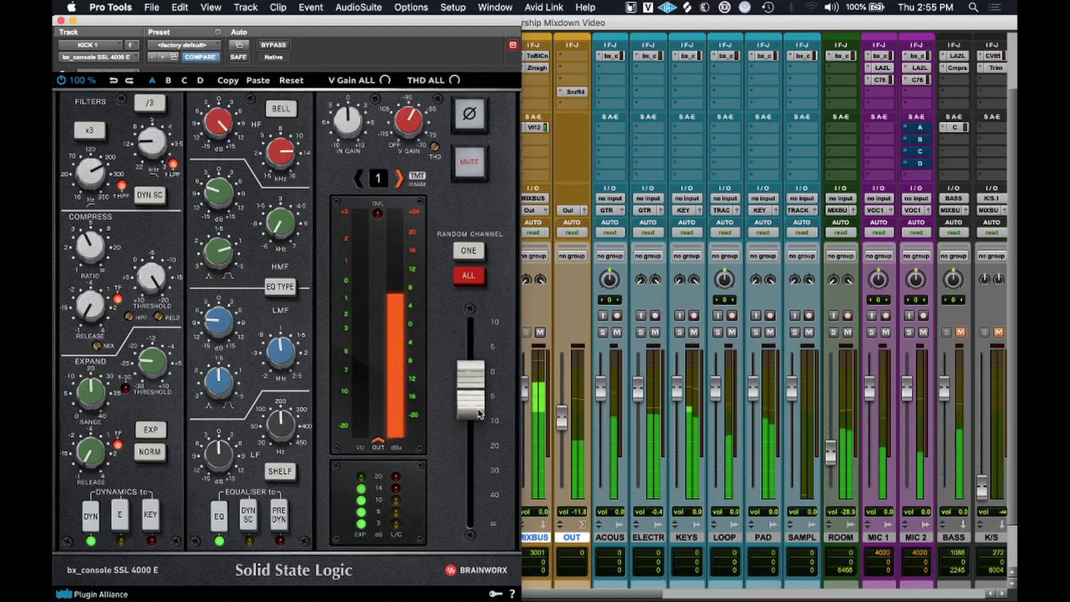
key("space")
Lower KICK 1's channel strip output fader and bring it back up gradually by ear to just above the −10 dB mark.
left_click_drag(472, 400, 473, 498)
left_click(537, 440)
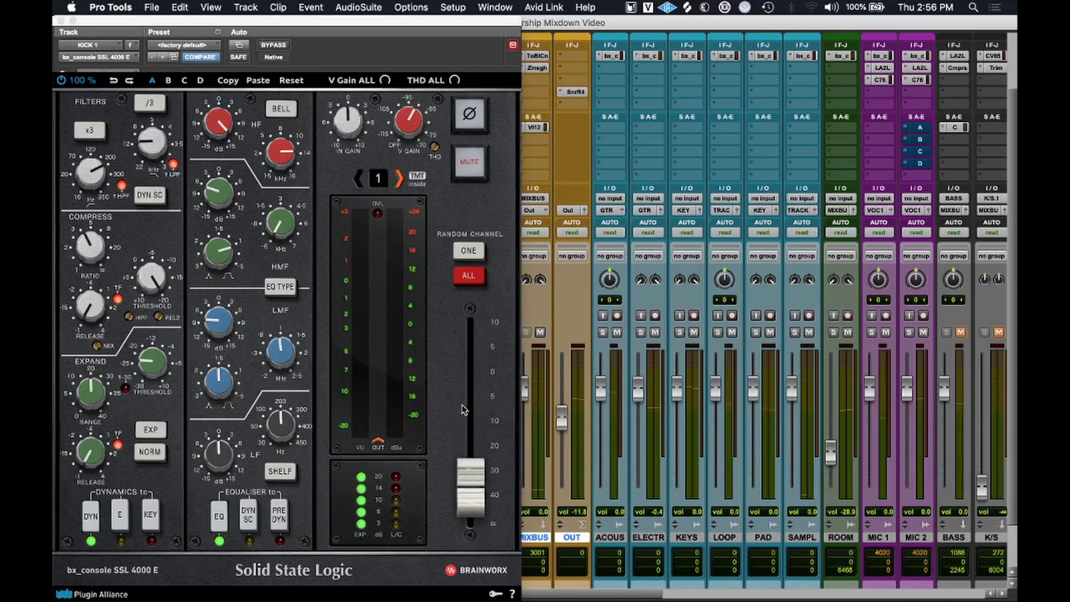
left_click_drag(475, 492, 471, 430)
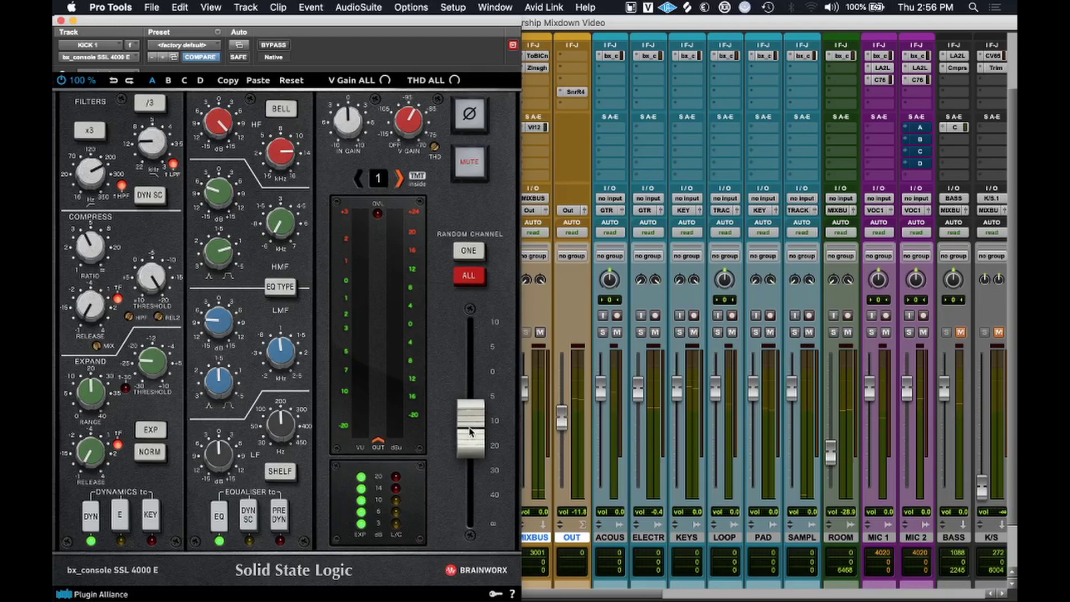
left_click_drag(471, 431, 474, 437)
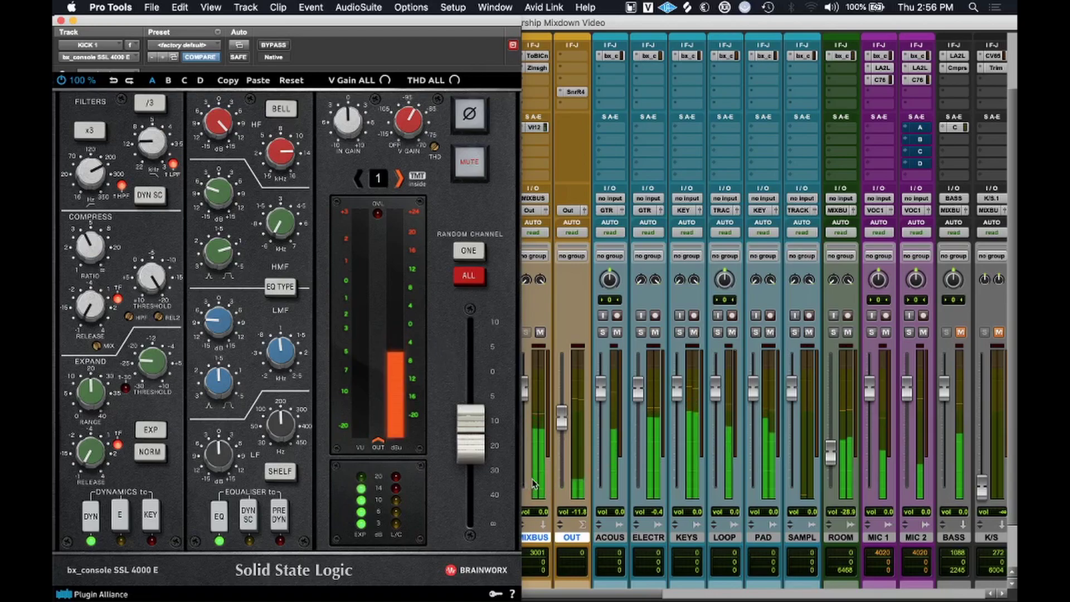
left_click_drag(473, 460, 475, 440)
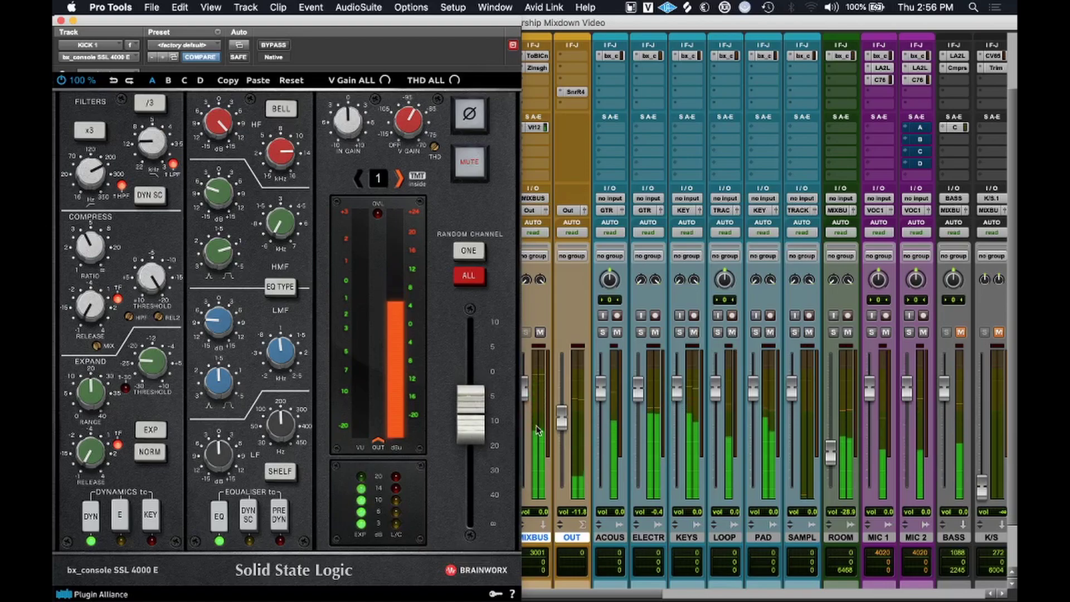
left_click(481, 423)
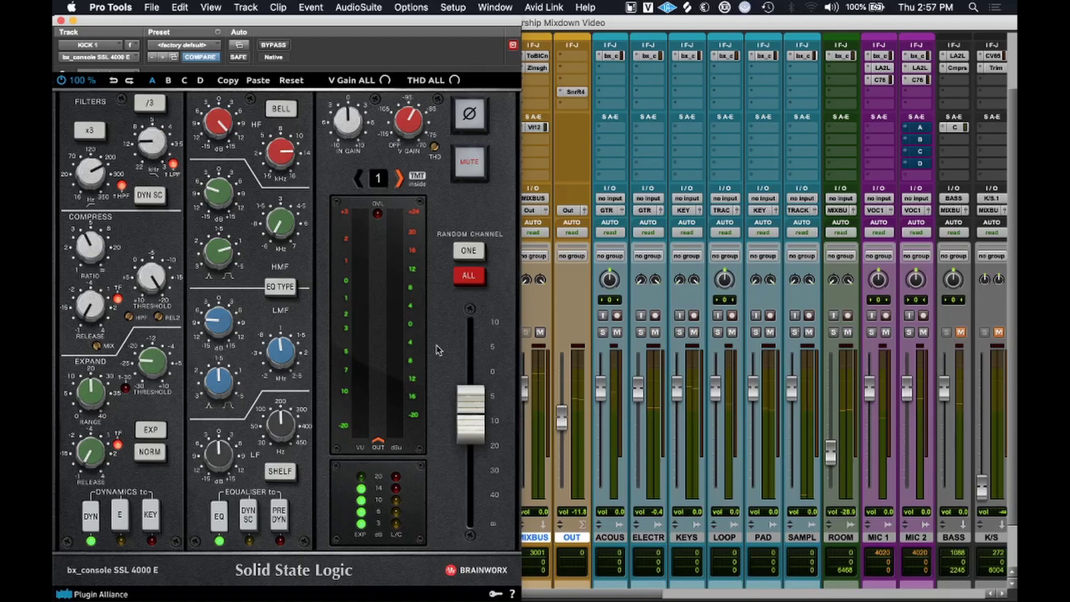
Raise KICK 1's input gain, lengthen the compressor release, trim the output fader to just below −10 dB, and close the channel strip.
key("space")
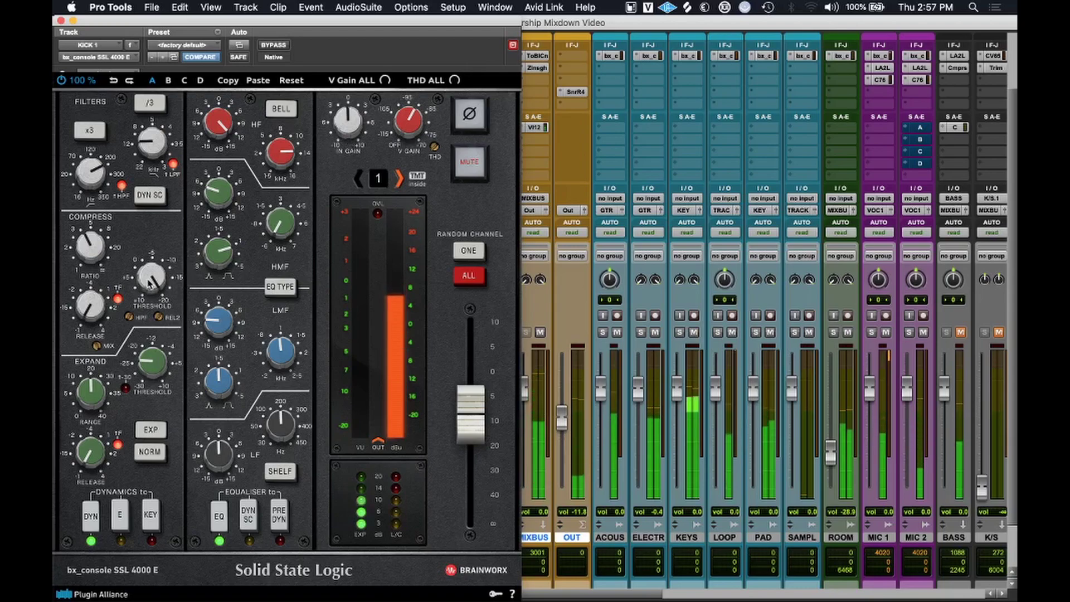
left_click_drag(354, 130, 358, 112)
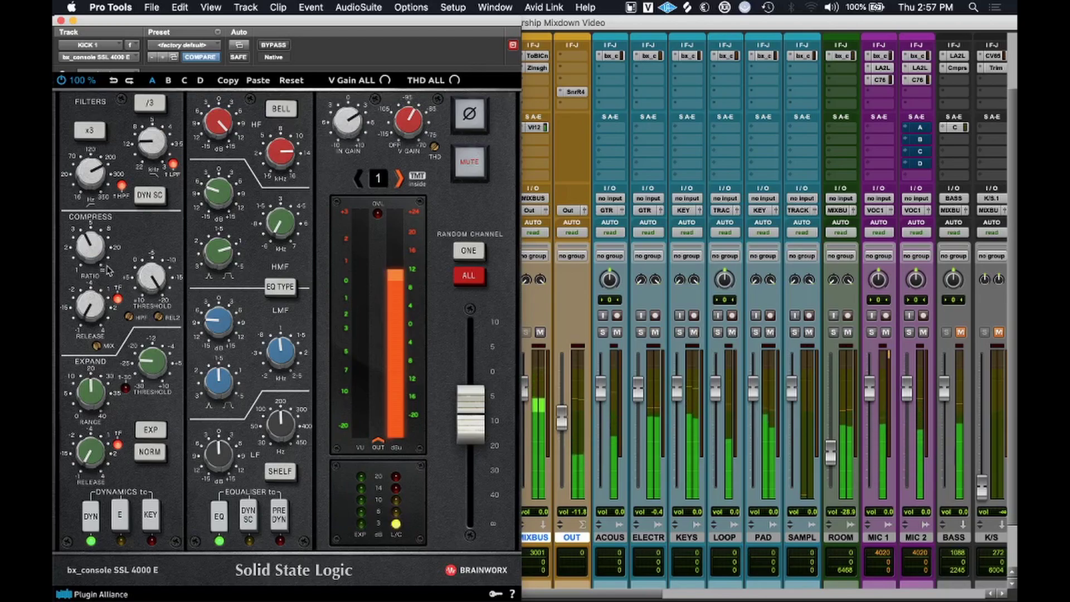
left_click_drag(95, 304, 95, 282)
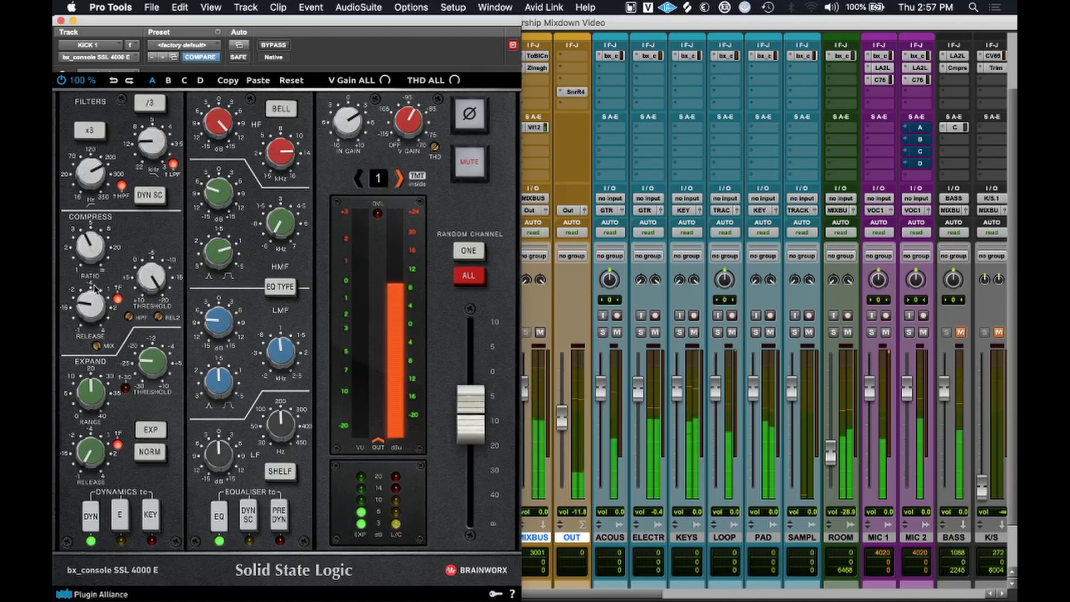
left_click(532, 431)
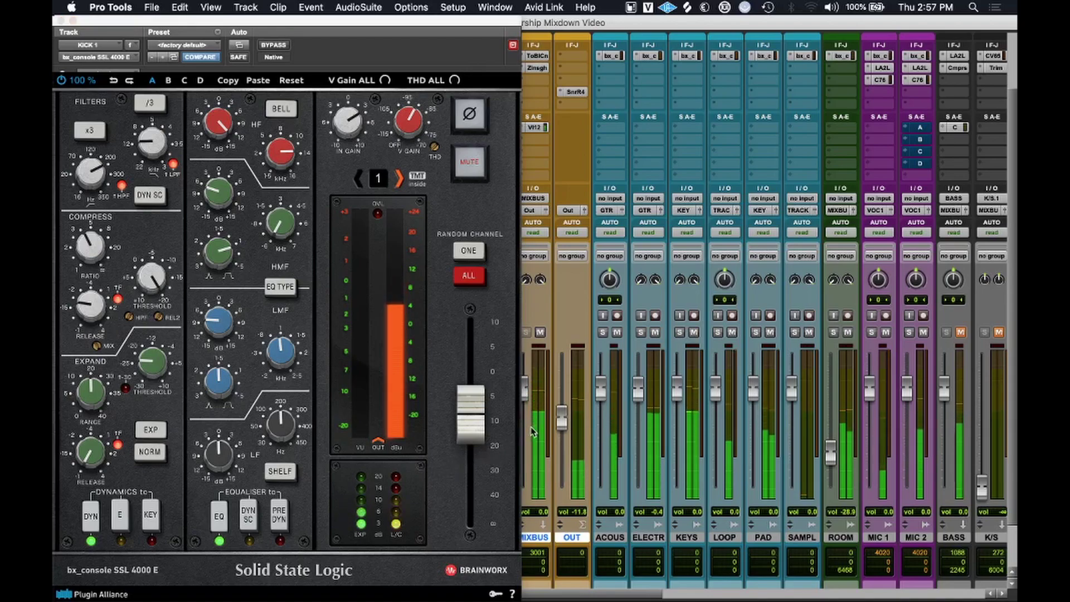
left_click_drag(477, 428, 490, 435)
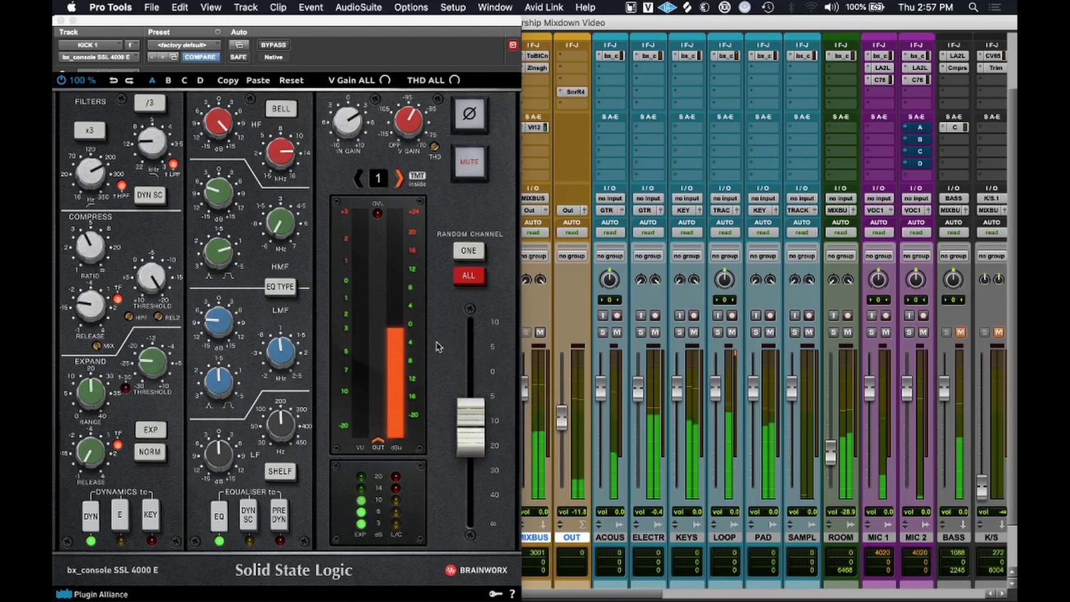
left_click(59, 20)
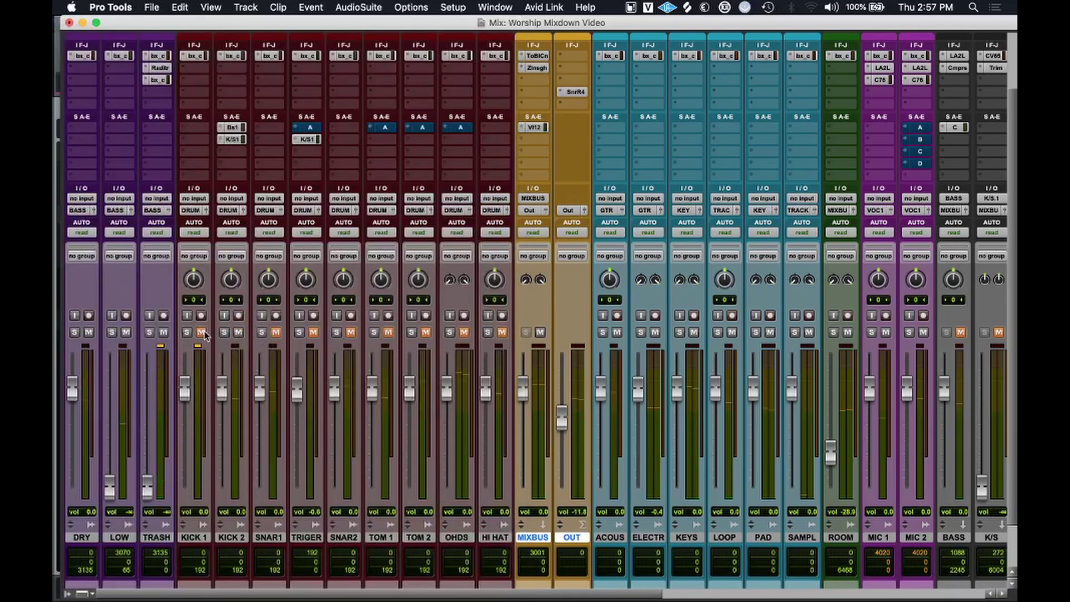
Open KICK 2's SSL 4000 E channel strip, raise the high-pass filter, and boost the LF band as a bell at a lower frequency.
left_click(234, 56)
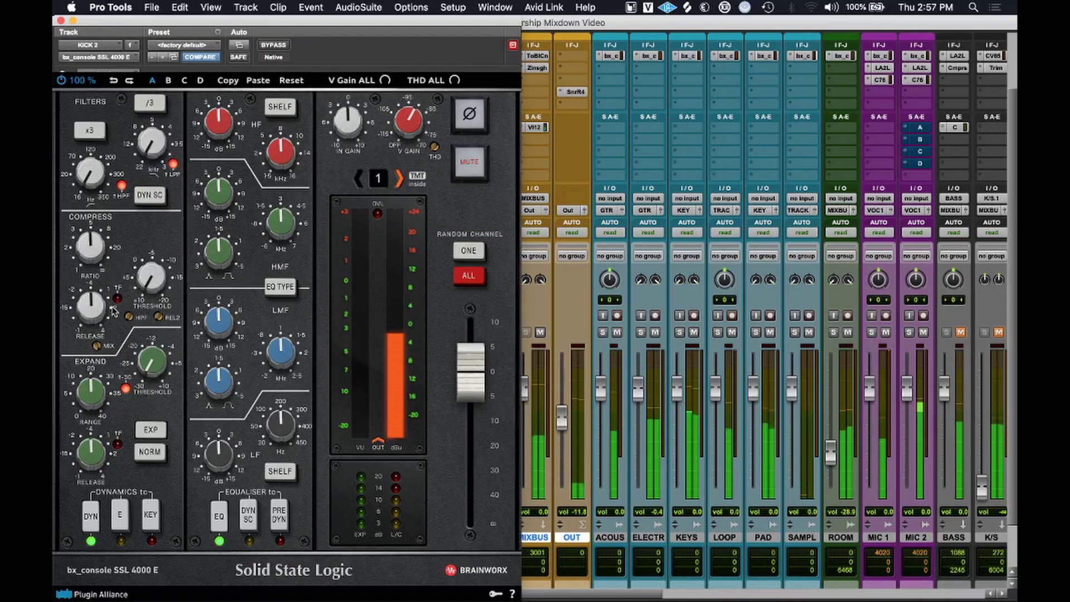
left_click_drag(93, 179, 96, 160)
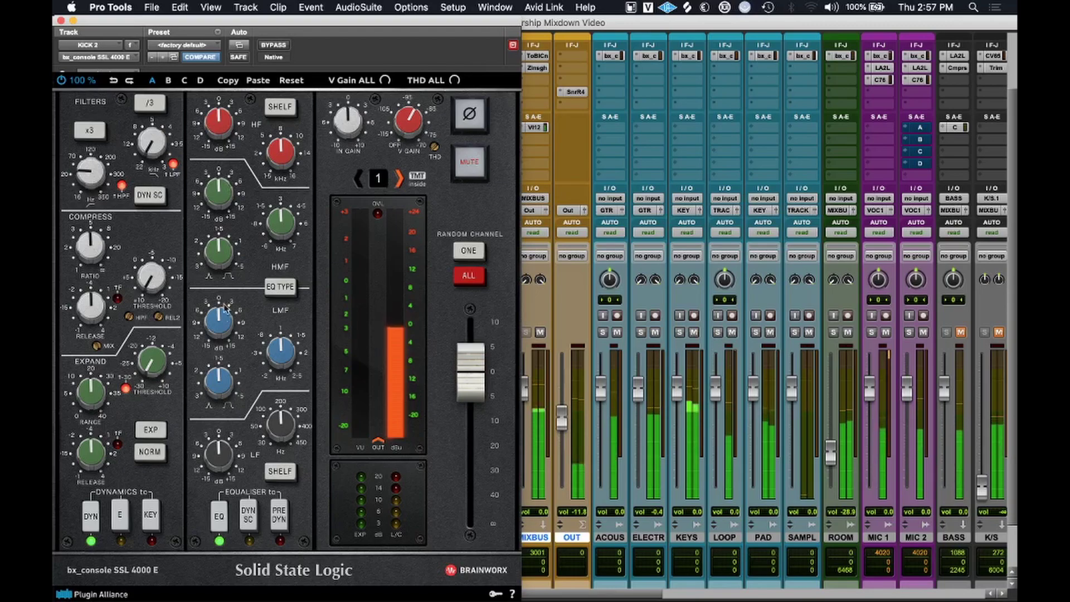
mouse_move(282, 426)
left_mouse_down()
mouse_move(281, 463)
mouse_move(232, 452)
mouse_move(279, 433)
left_mouse_up()
left_click(280, 470)
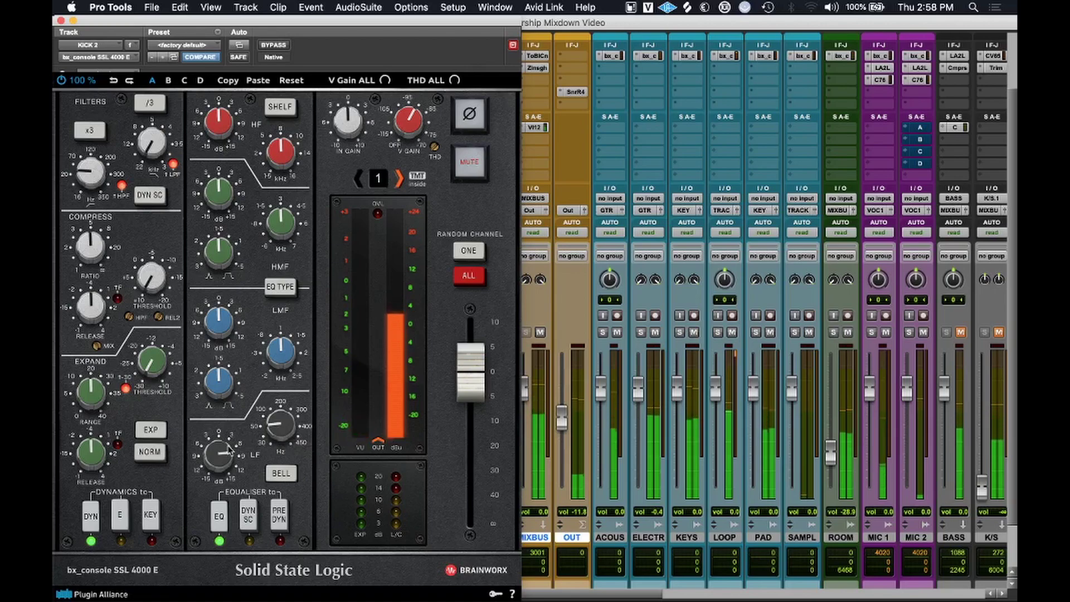
left_click_drag(218, 462, 222, 457)
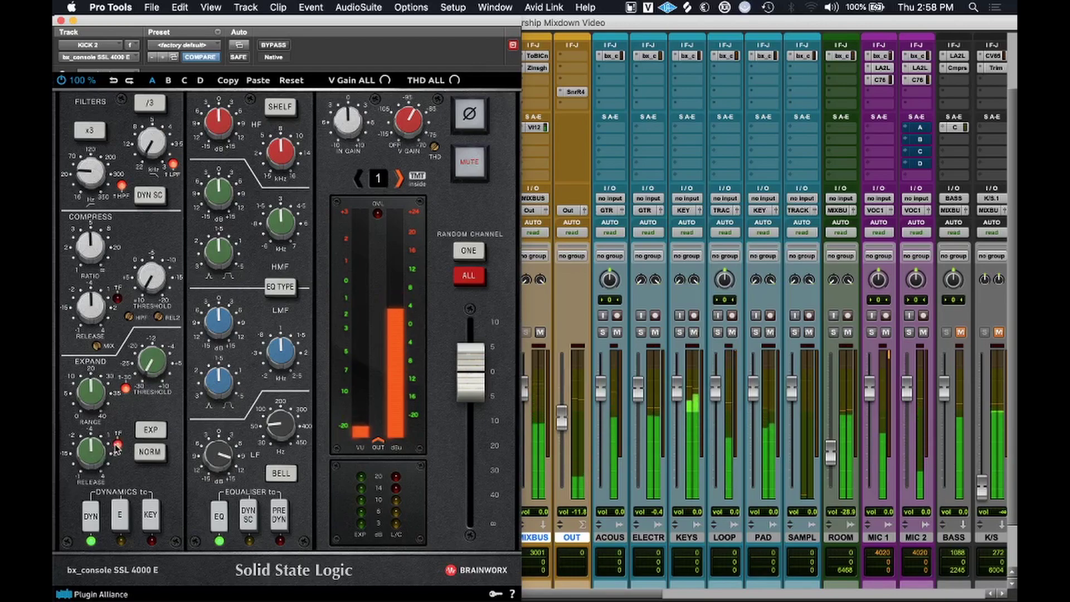
Set KICK 2's expander to fast attack, shortest release and a raised threshold, and switch the dynamics section off.
left_click_drag(157, 361, 151, 391)
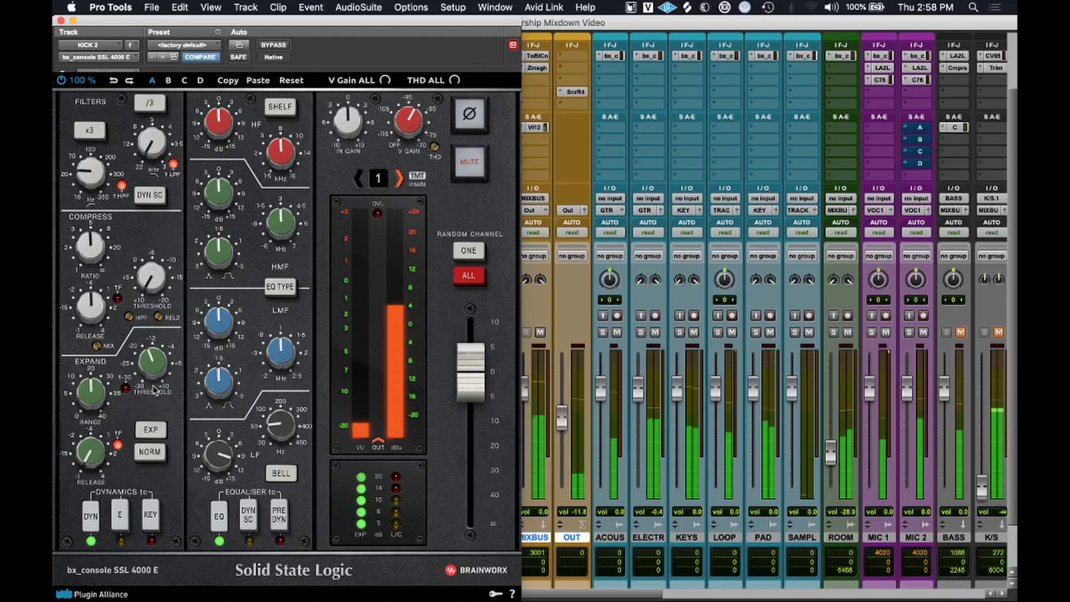
left_click(95, 517)
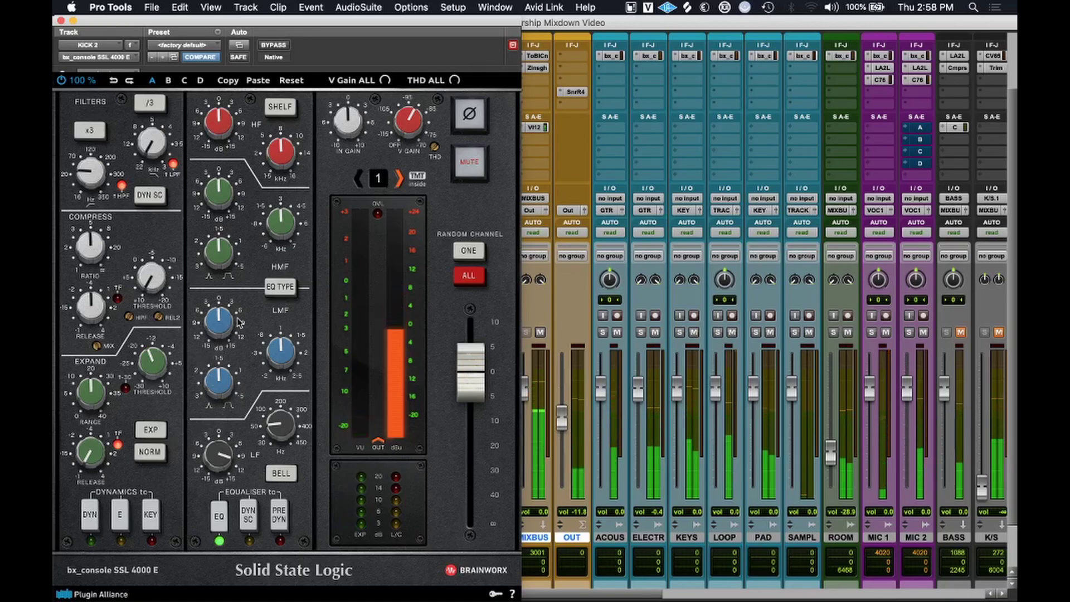
Boost KICK 2's LMF band, sweep it down to 233 Hz, adjust its Q, and turn the boost into a cut.
left_click_drag(220, 323, 222, 313)
left_click_drag(281, 351, 286, 395)
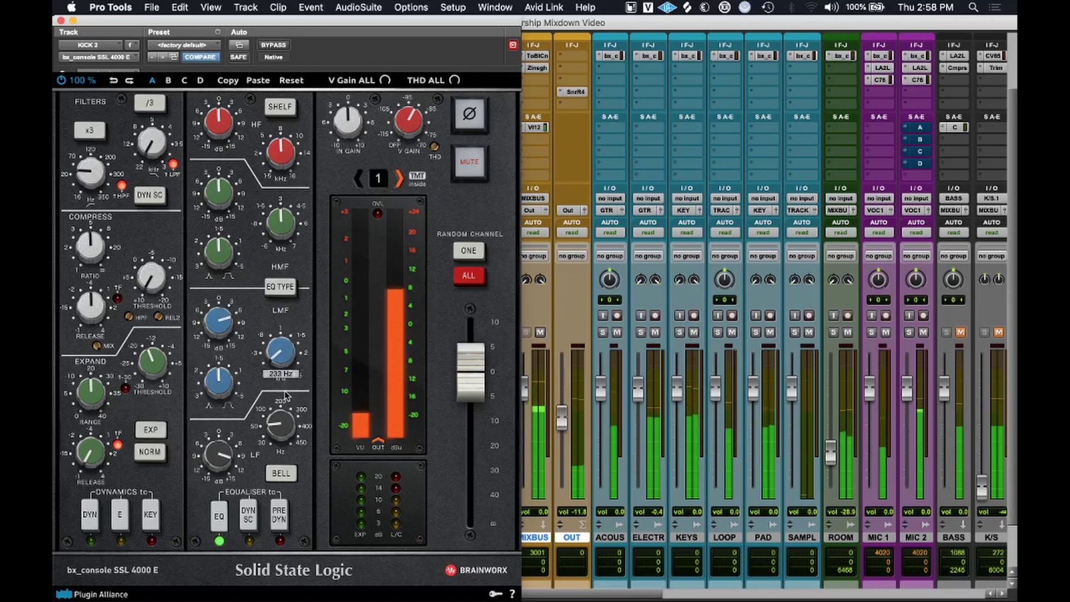
left_click_drag(224, 381, 223, 401)
left_click_drag(224, 321, 225, 372)
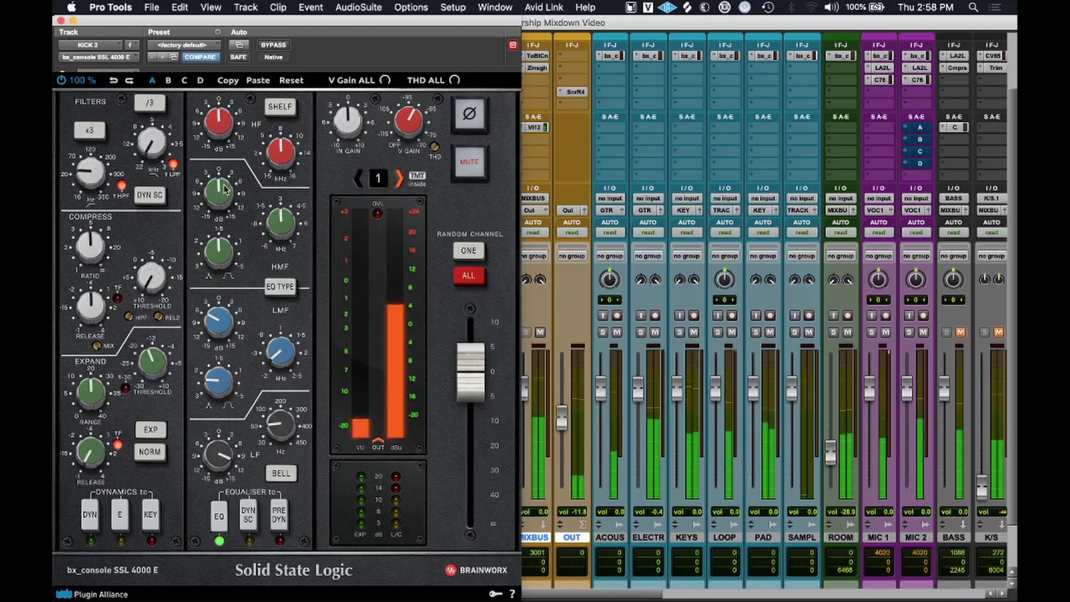
Switch KICK 2's HF band to a bell, boost it near 8 kHz, and lower the low-pass filter to around 10 kHz.
left_click(279, 107)
left_click_drag(218, 125, 220, 110)
mouse_move(281, 153)
left_mouse_down()
mouse_move(284, 179)
mouse_move(286, 161)
left_mouse_up()
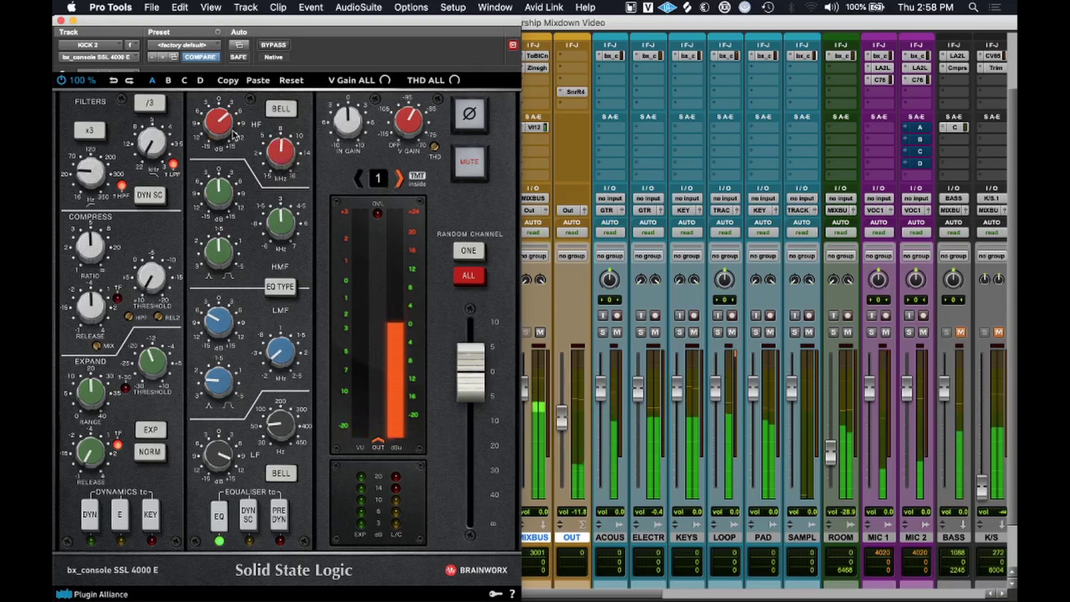
left_click_drag(151, 151, 155, 143)
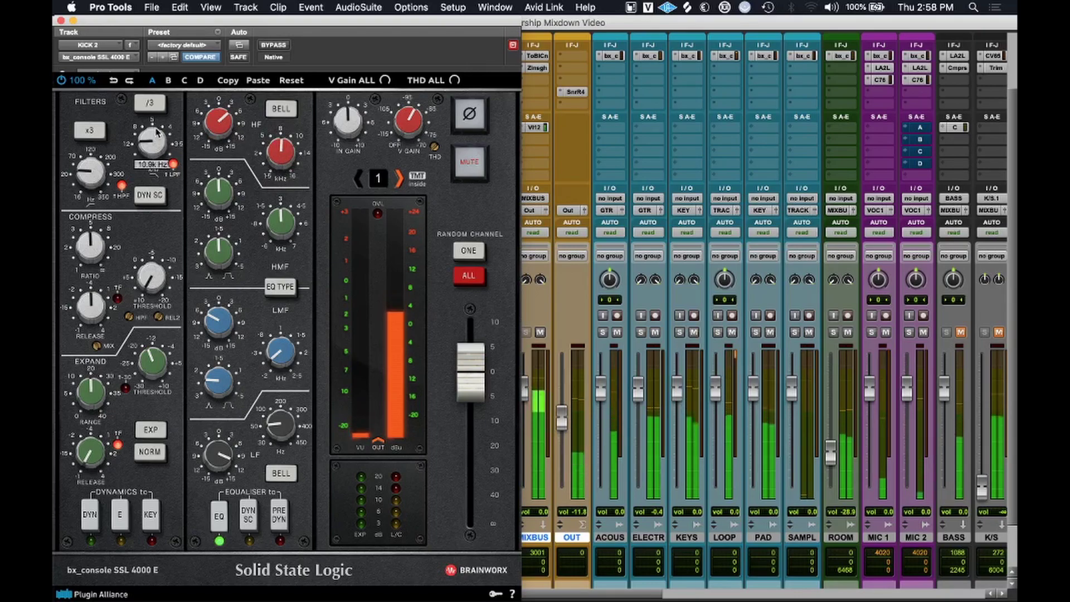
left_click_drag(225, 119, 225, 114)
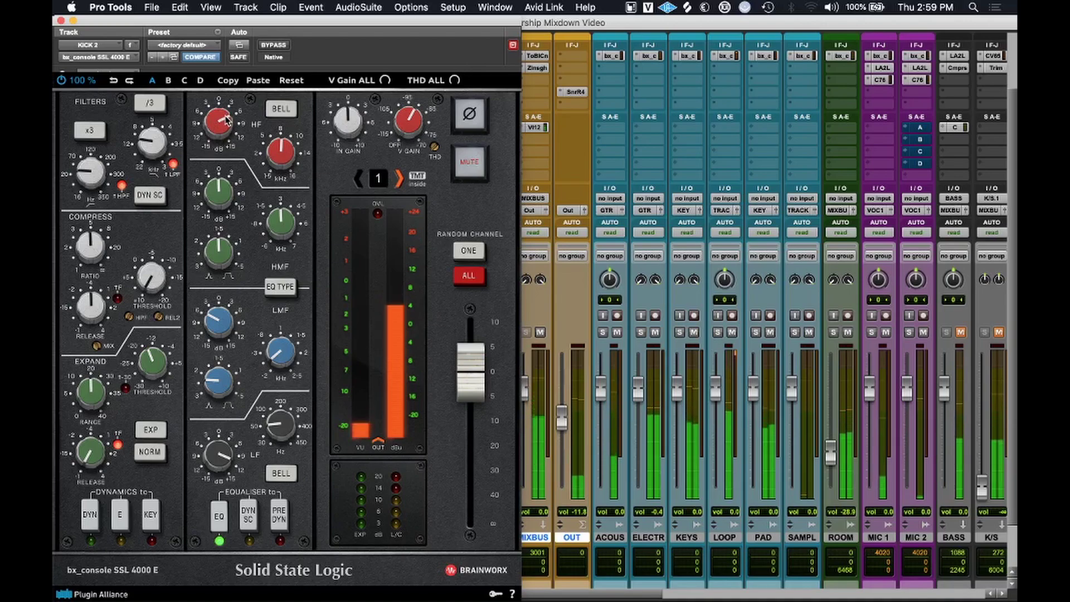
Reduce KICK 2's compressor ratio, set the shortest release, and lower the compressor threshold.
left_click_drag(95, 241, 99, 258)
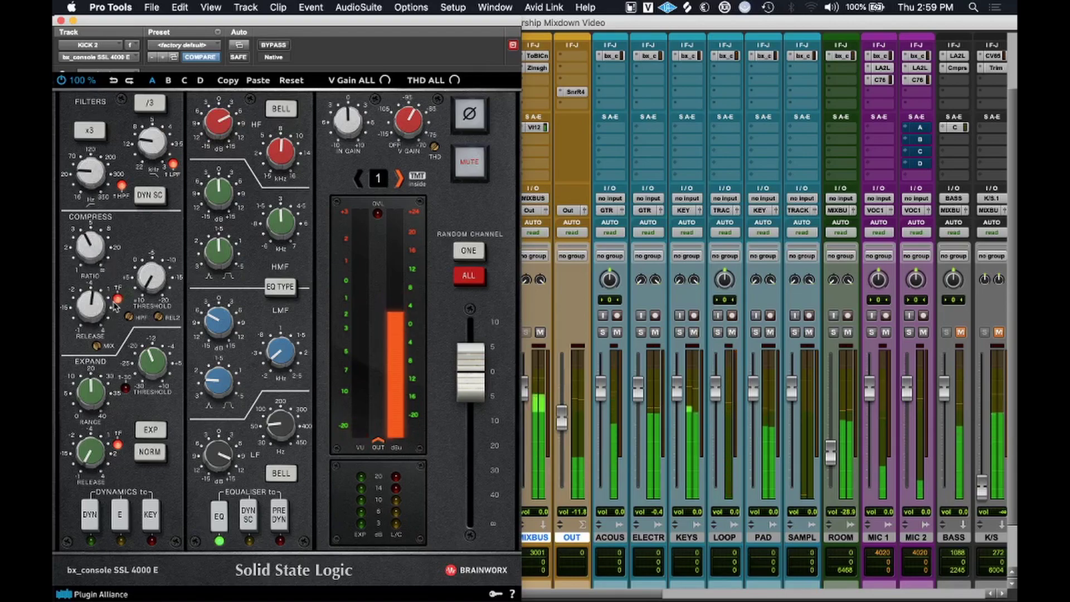
left_click_drag(94, 306, 90, 389)
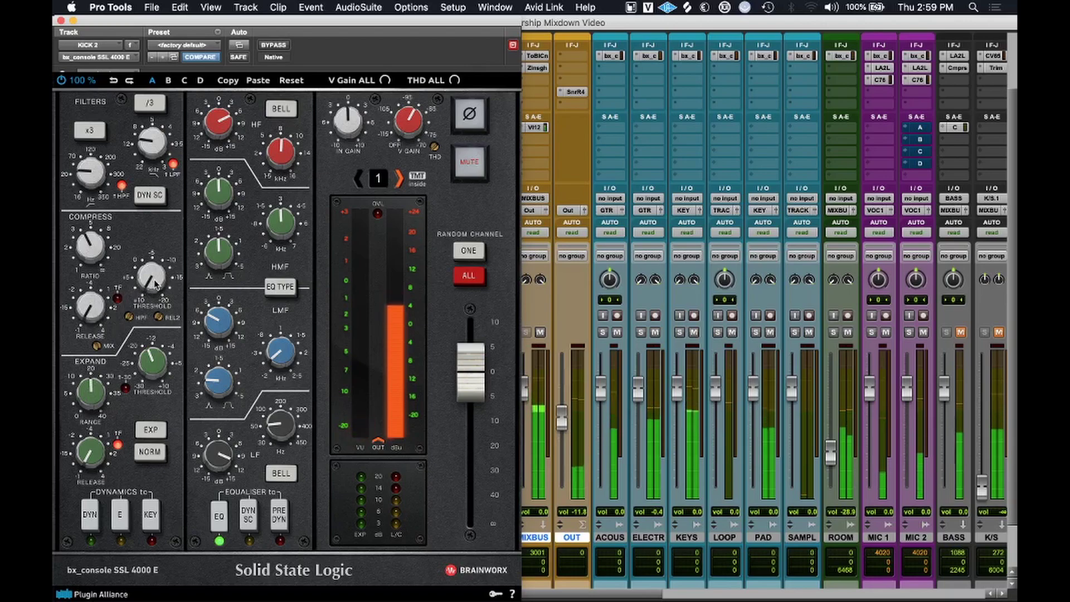
left_click_drag(155, 284, 161, 261)
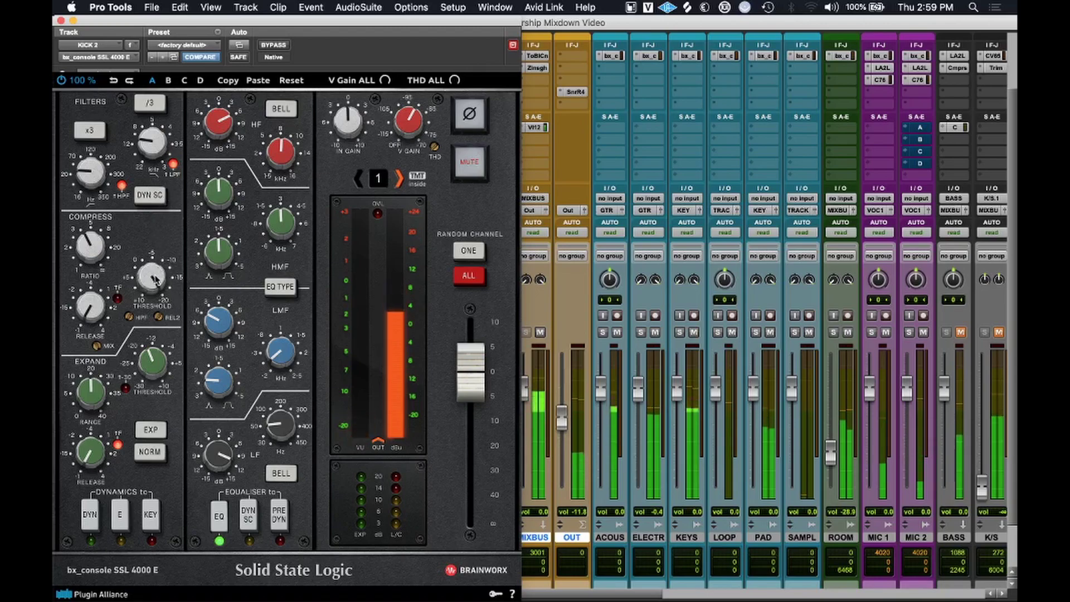
left_click_drag(349, 118, 352, 104)
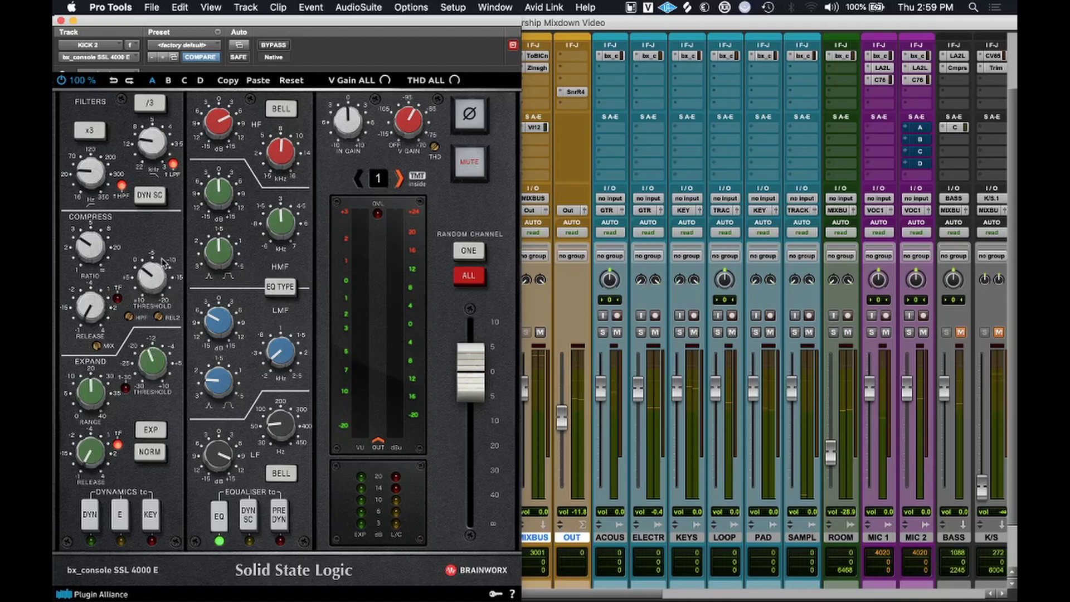
Switch KICK 2's dynamics section back on and lower the compressor threshold further to about −17 dB during playback.
left_click(94, 515)
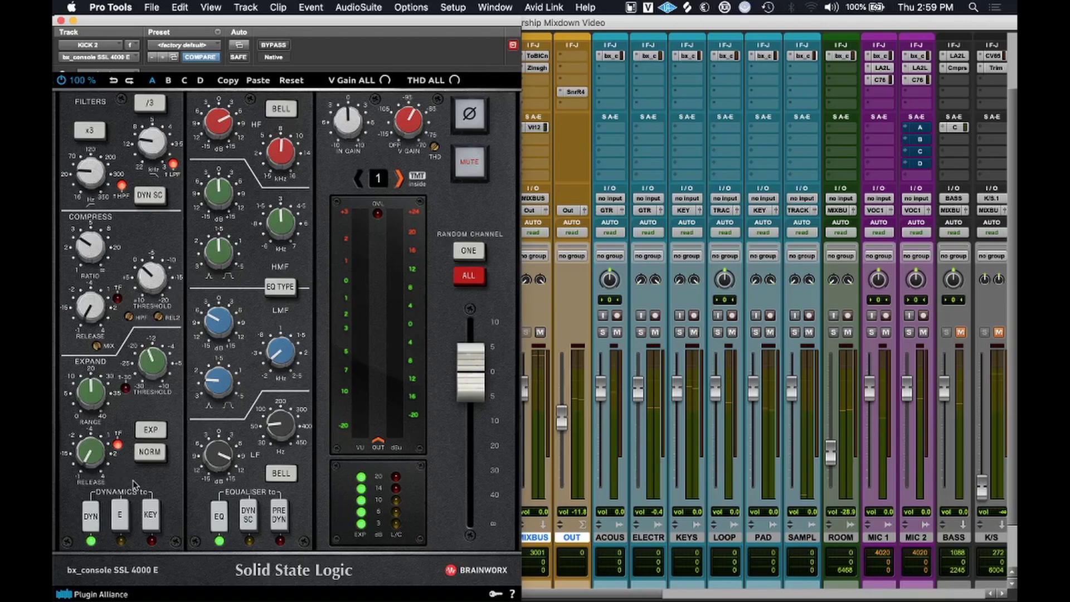
key("space")
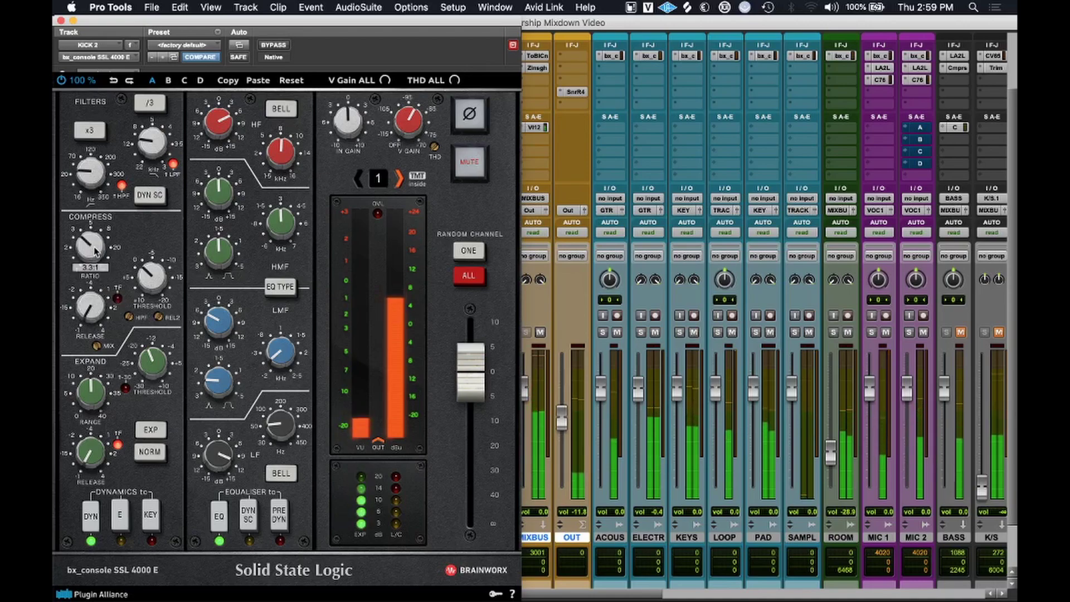
left_click_drag(154, 277, 165, 243)
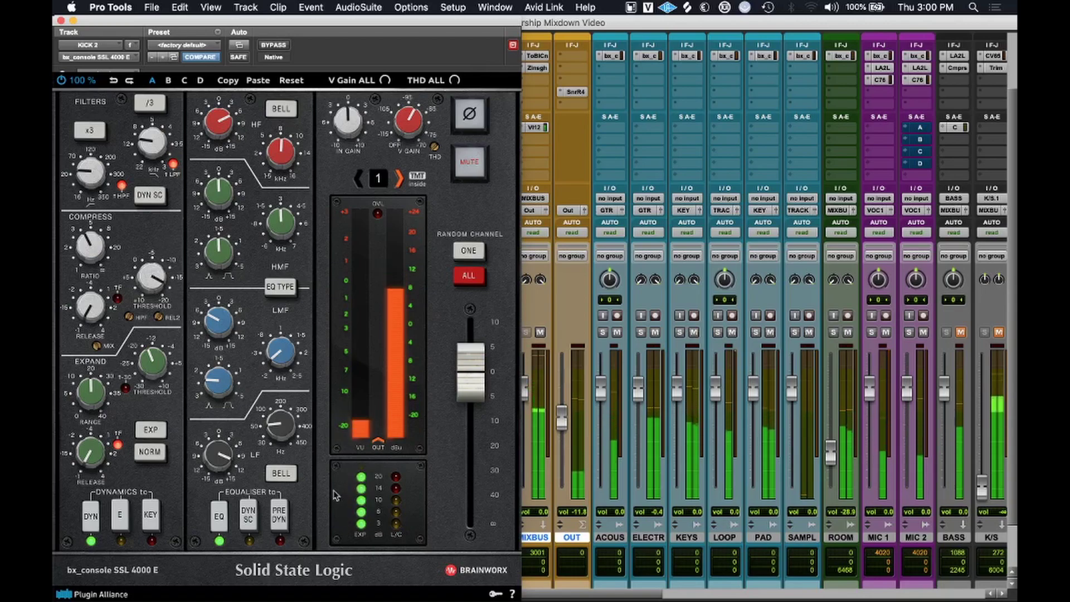
Raise KICK 2's input gain, pull its output fader all the way down, and bring it back up to about −7 dB.
left_click_drag(364, 121, 365, 90)
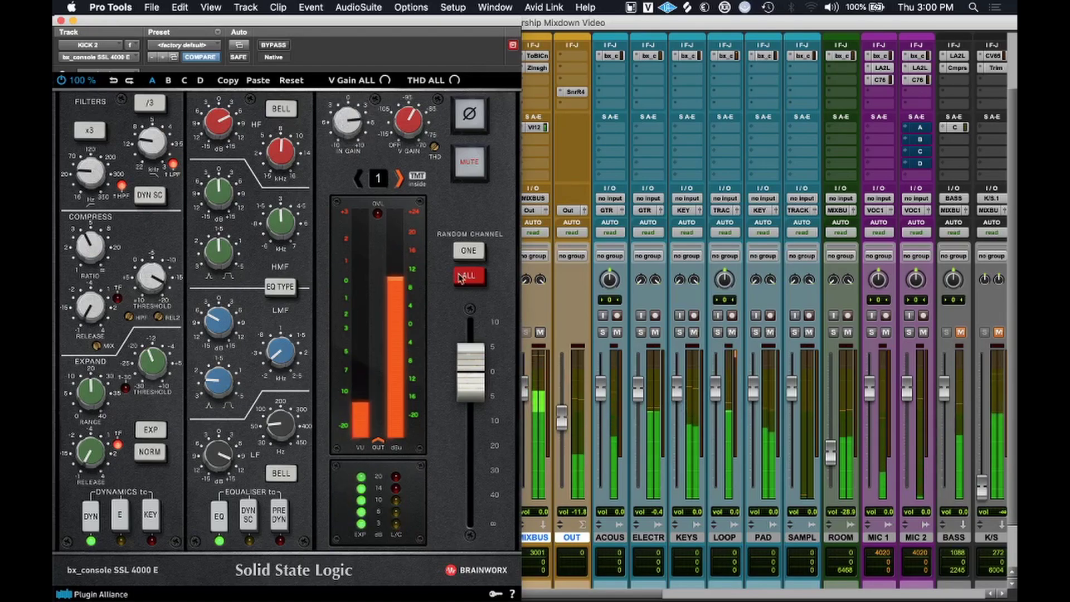
left_click_drag(470, 372, 470, 554)
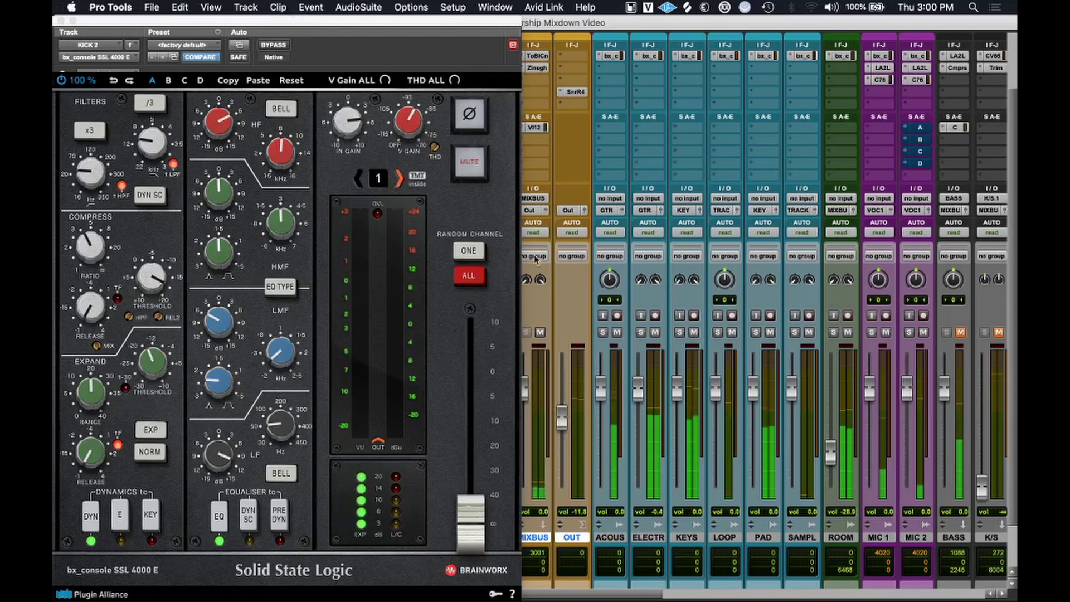
left_click_drag(471, 508, 475, 413)
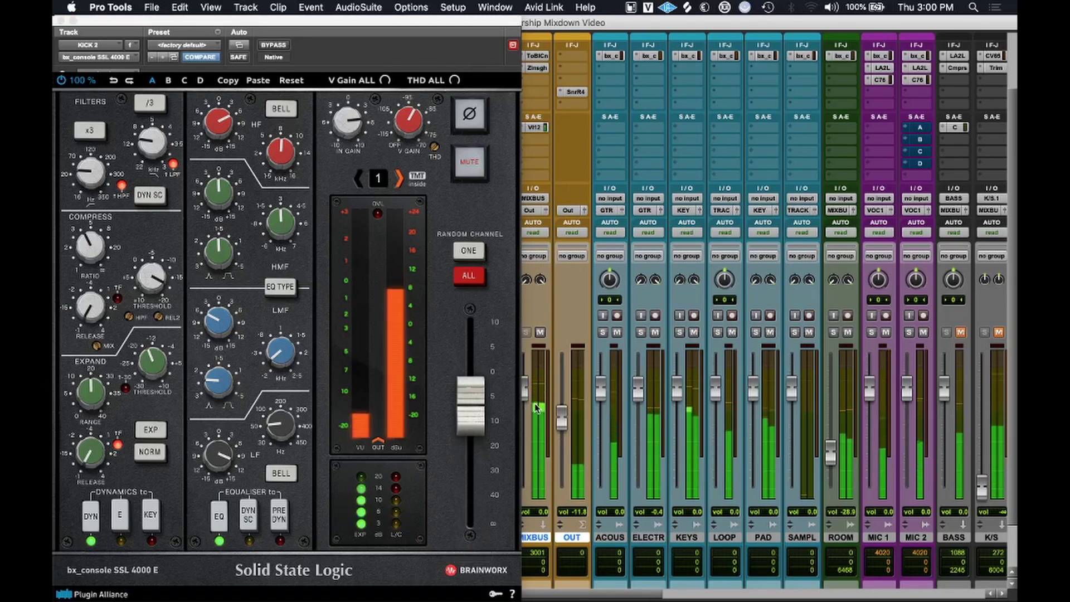
Start playback, pull KICK 1's channel strip output fader all the way down, and bring it back up to about −25 dB.
left_click(62, 21)
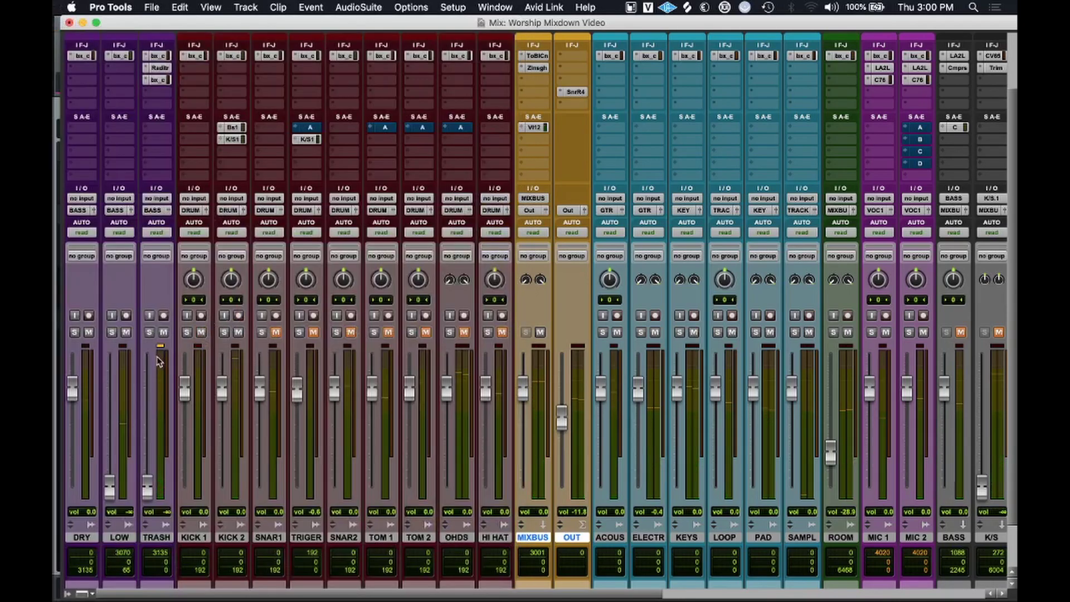
key("space")
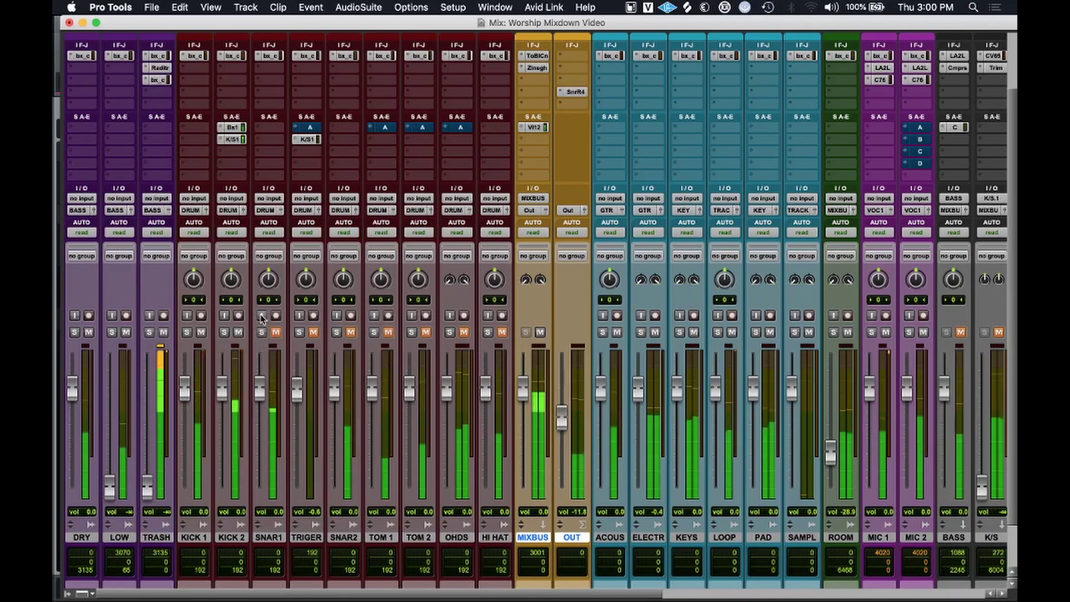
left_click(193, 56)
left_click_drag(477, 447, 483, 560)
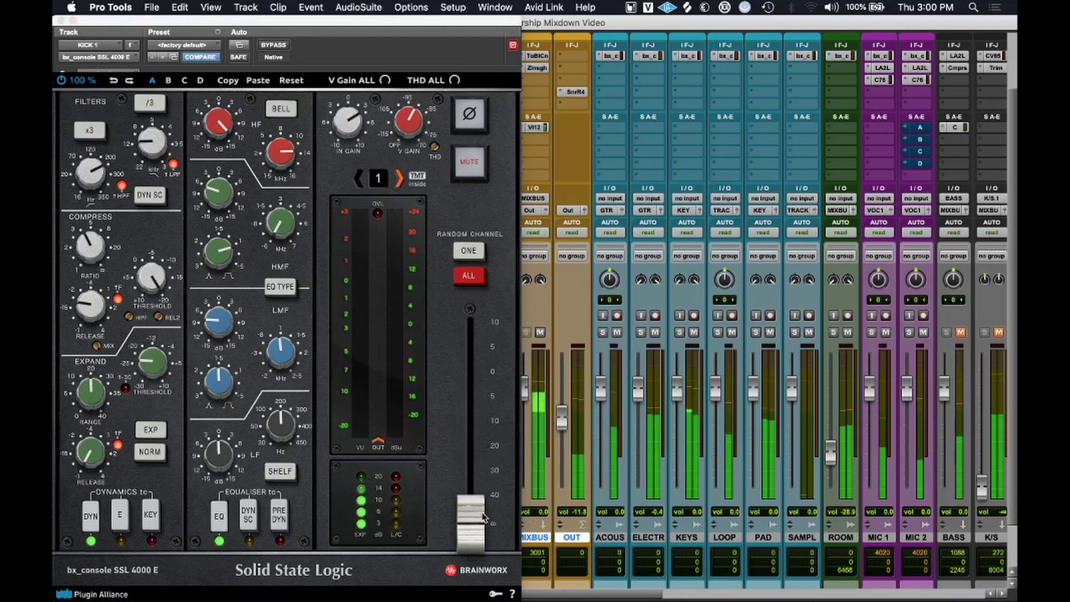
left_click_drag(478, 519, 480, 450)
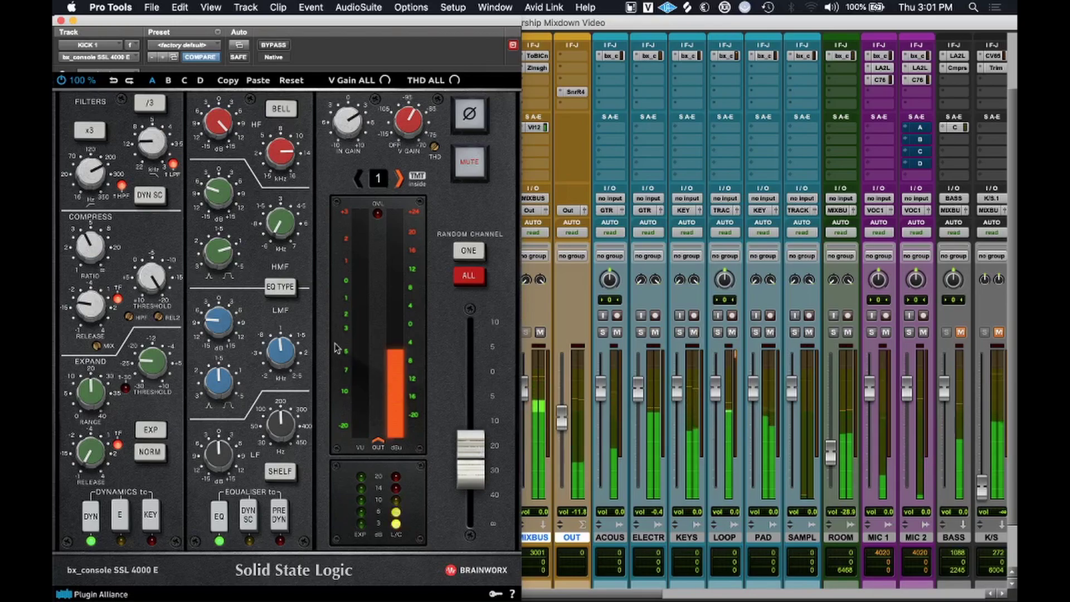
left_click(60, 20)
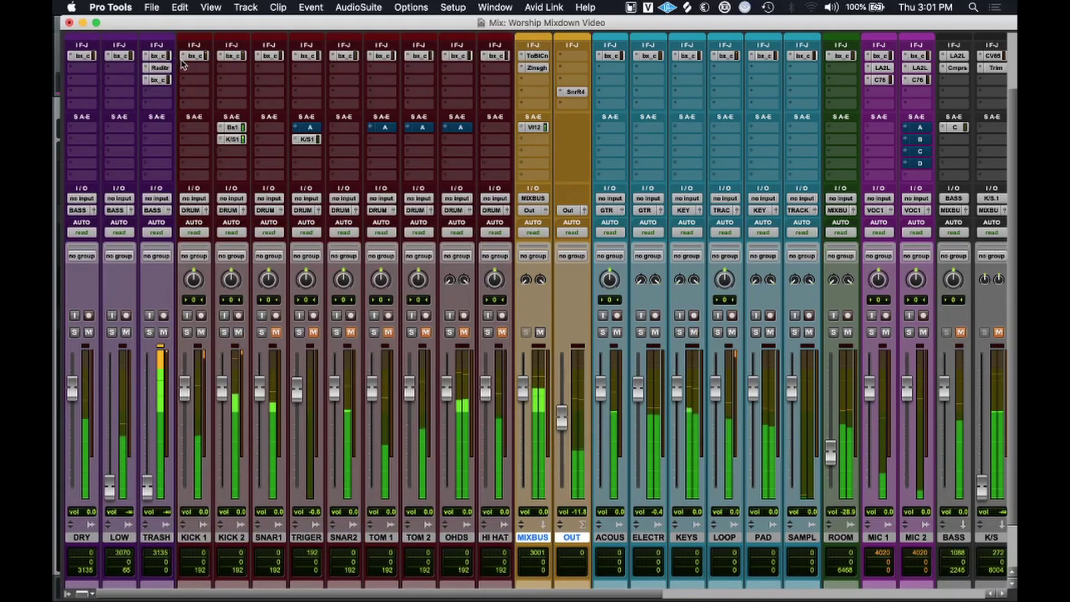
Cut KICK 2's HMF band slightly at about 1.3 kHz in its SSL 4000 E channel strip and close the plug-in.
left_click(238, 61)
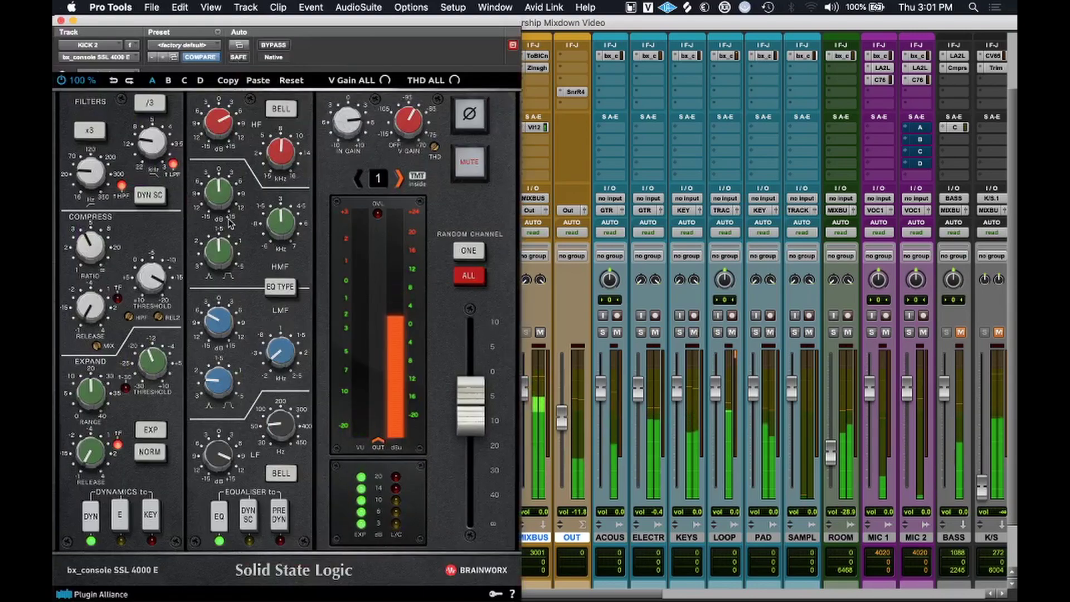
left_click_drag(224, 198, 281, 250)
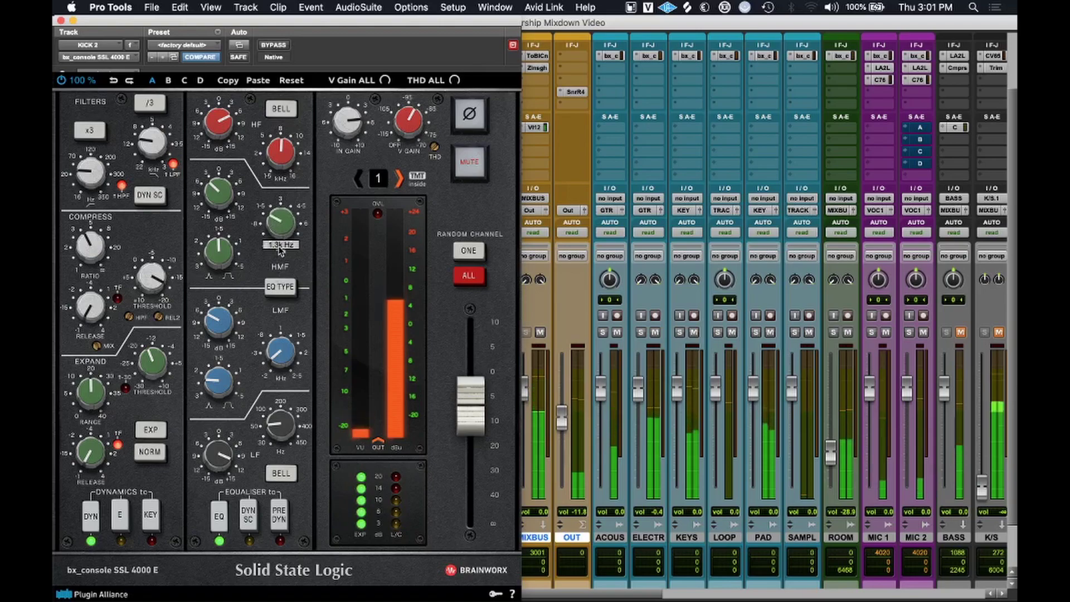
mouse_move(224, 208)
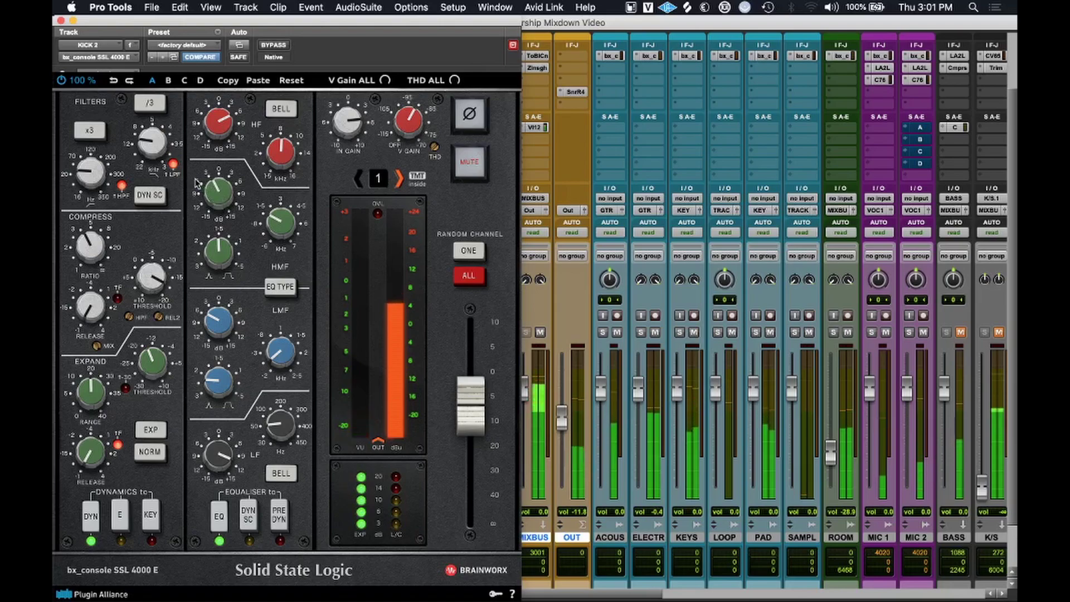
key("super+w")
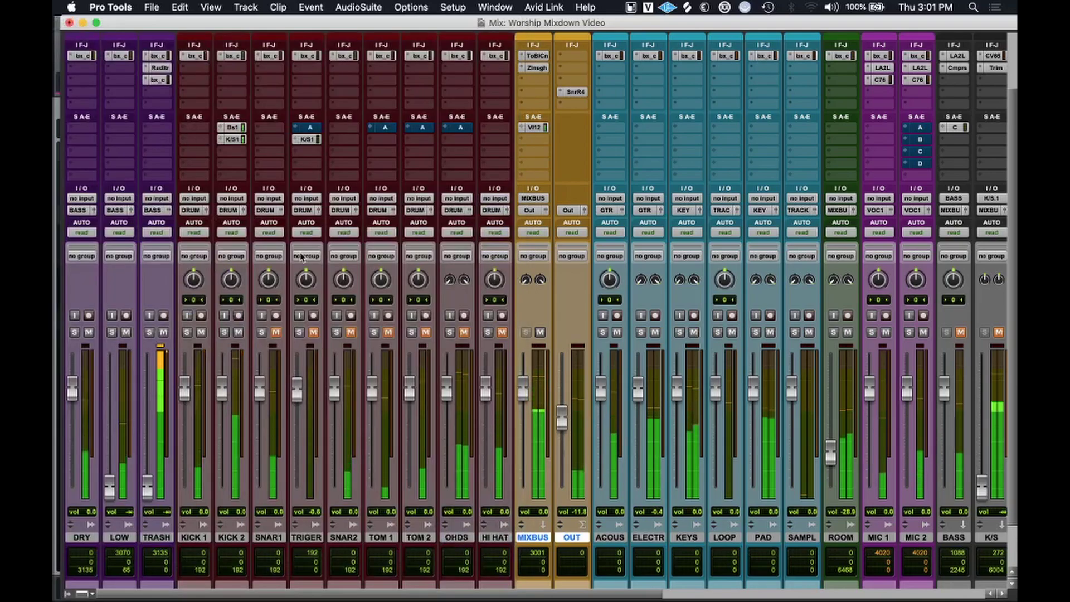
Unmute the SNAR1 channel and open its SSL 4000 E channel strip during playback.
left_click(276, 332)
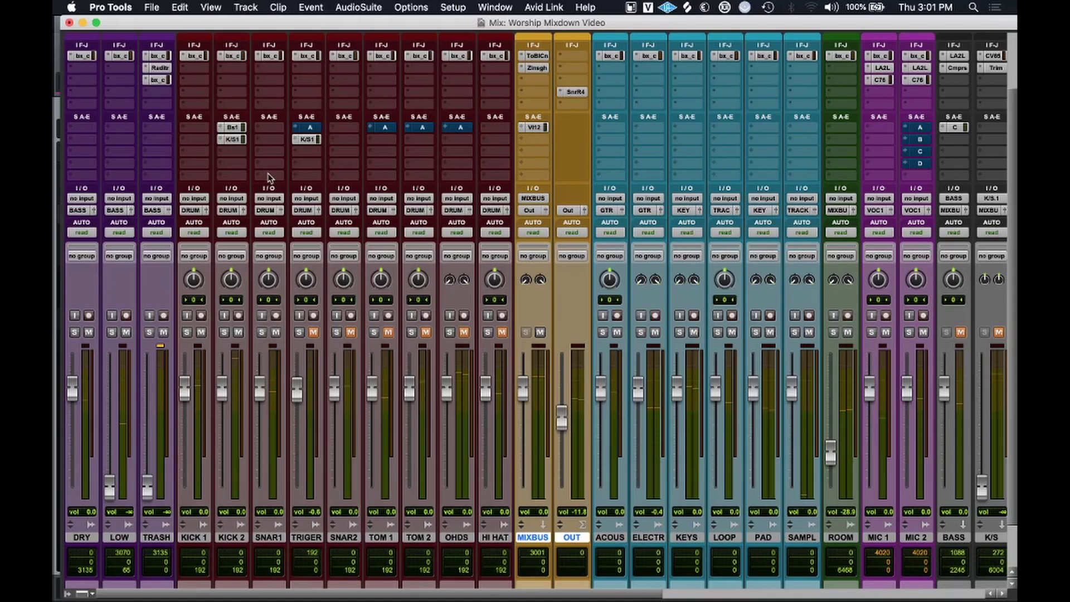
scroll(268, 178, "down", 1)
scroll(269, 177, "right", 1)
scroll(266, 201, "down", 1)
scroll(266, 201, "left", 1)
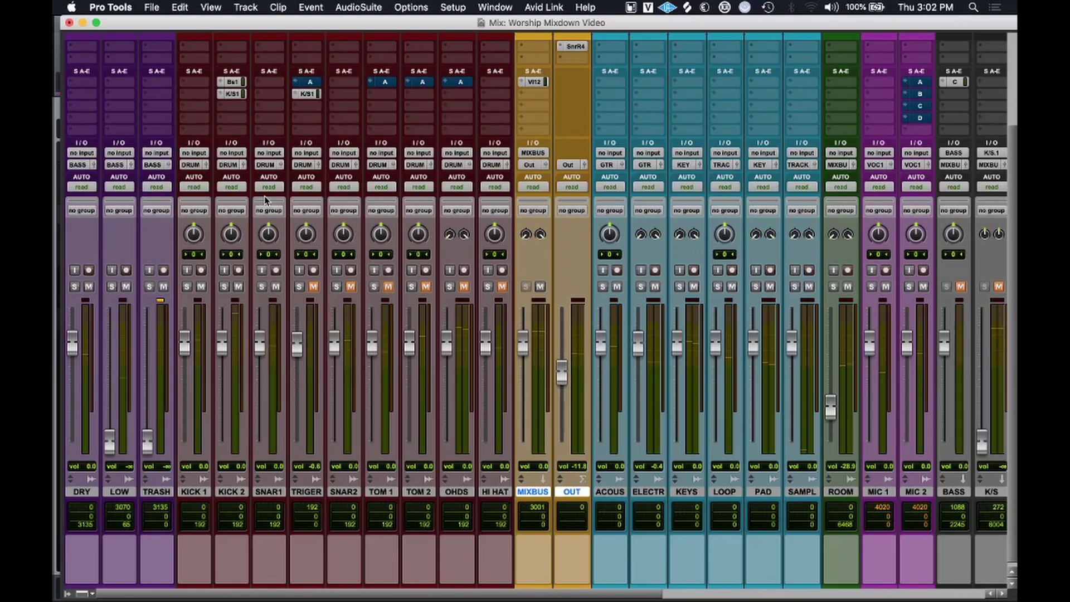
scroll(265, 201, "up", 5)
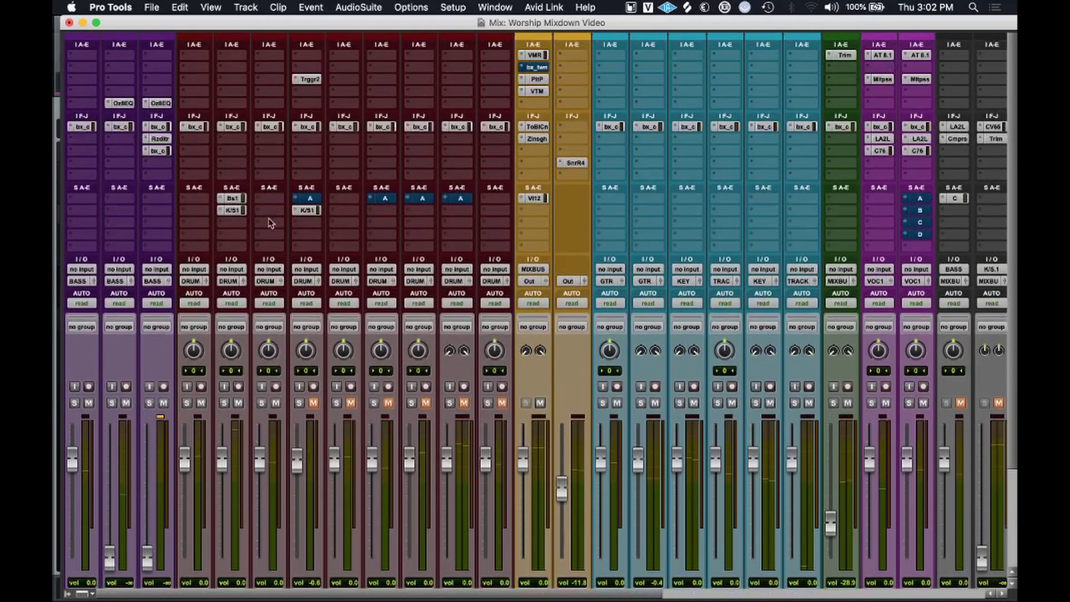
scroll(277, 231, "down", 3)
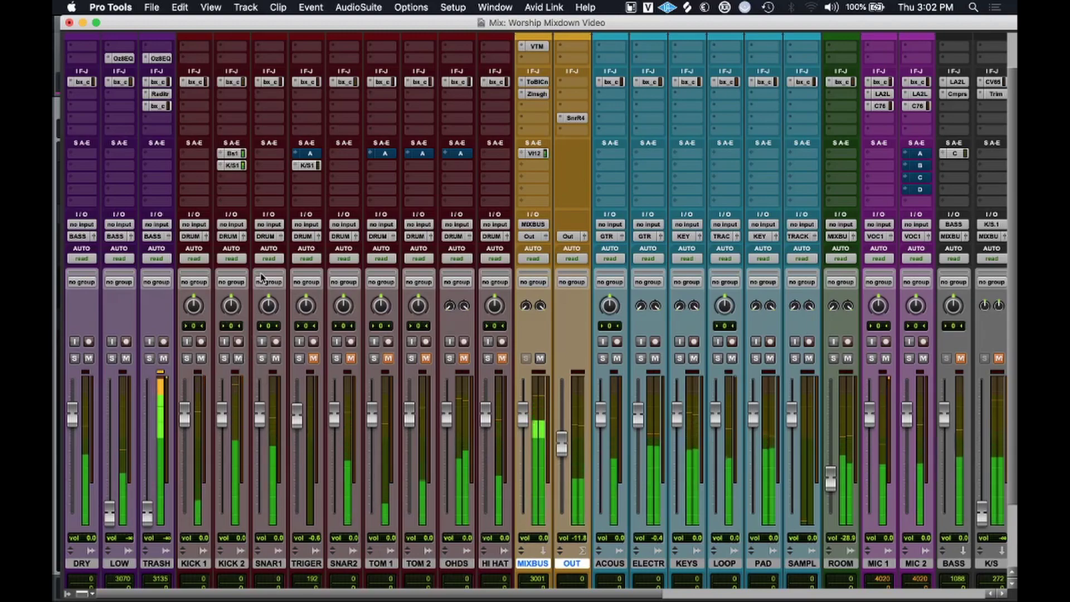
scroll(273, 145, "up", 3)
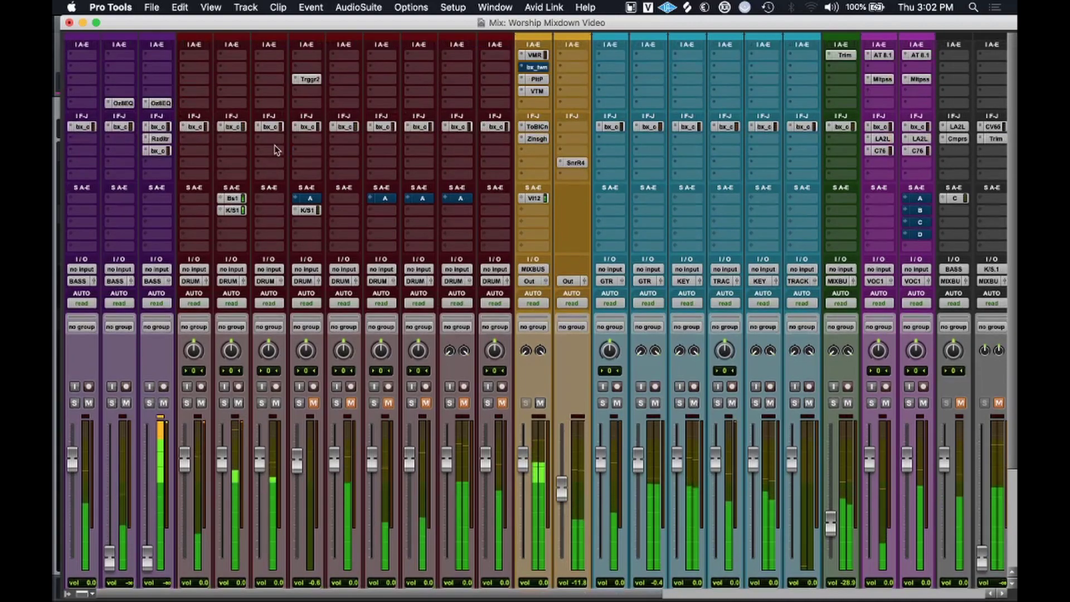
left_click(272, 127)
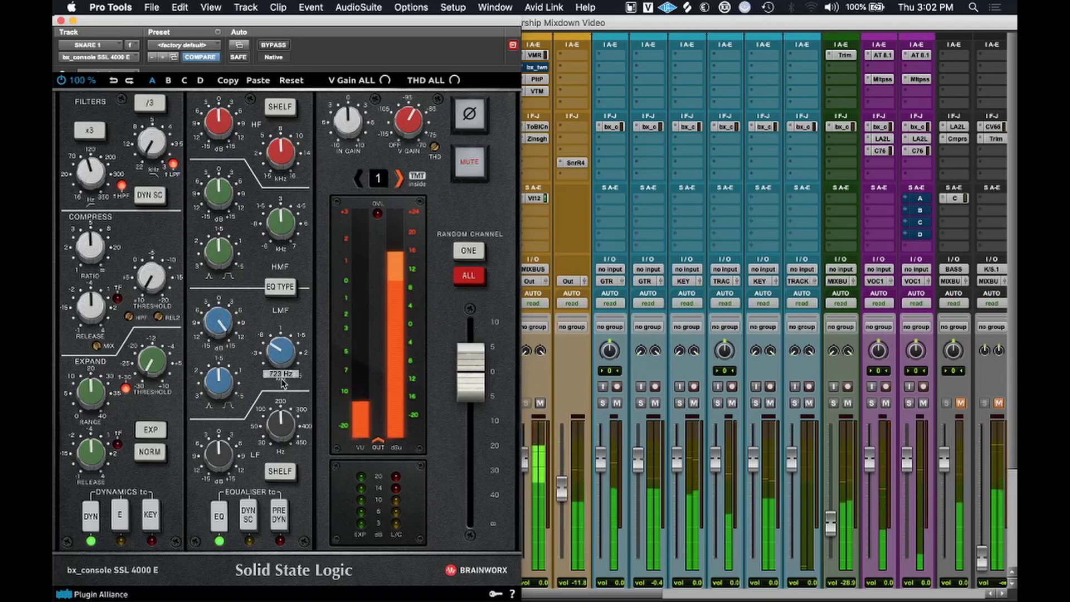
Retune SNARE 1's LMF and HMF bands, cutting both and lowering both Q settings.
left_click_drag(286, 377, 281, 400)
left_click_drag(213, 388, 211, 413)
left_click_drag(222, 330, 228, 406)
mouse_move(226, 198)
left_mouse_down()
mouse_move(224, 214)
mouse_move(225, 183)
left_mouse_up()
left_click_drag(278, 227, 217, 261)
left_click_drag(219, 196, 218, 246)
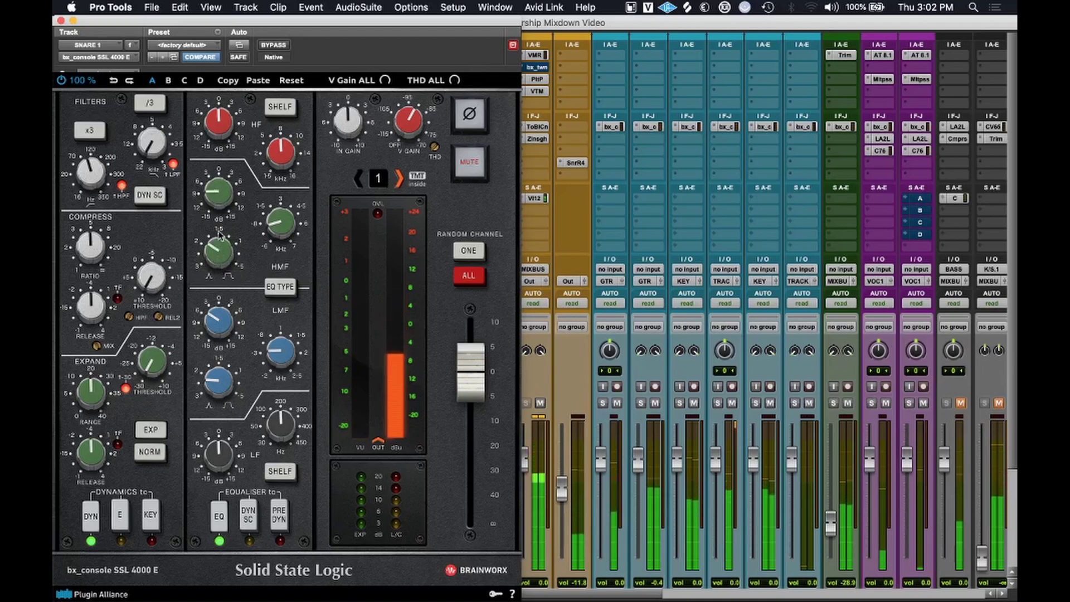
Boost SNARE 1's HF band as a shelf near 8 kHz and lower the low-pass filter to around 14 kHz.
left_click_drag(232, 119, 233, 116)
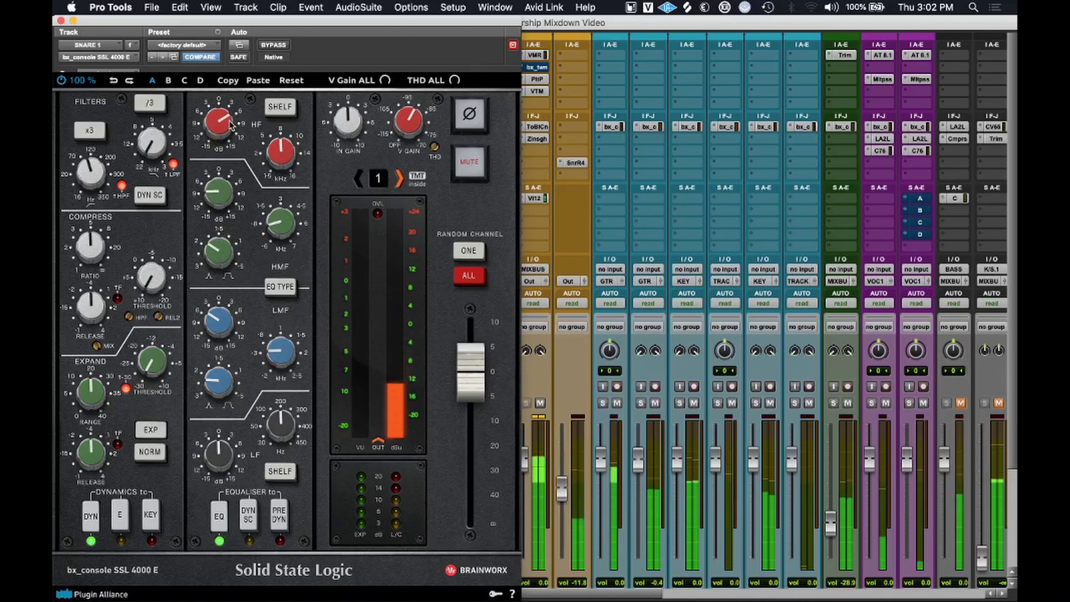
left_click_drag(281, 156, 282, 160)
left_click(280, 106)
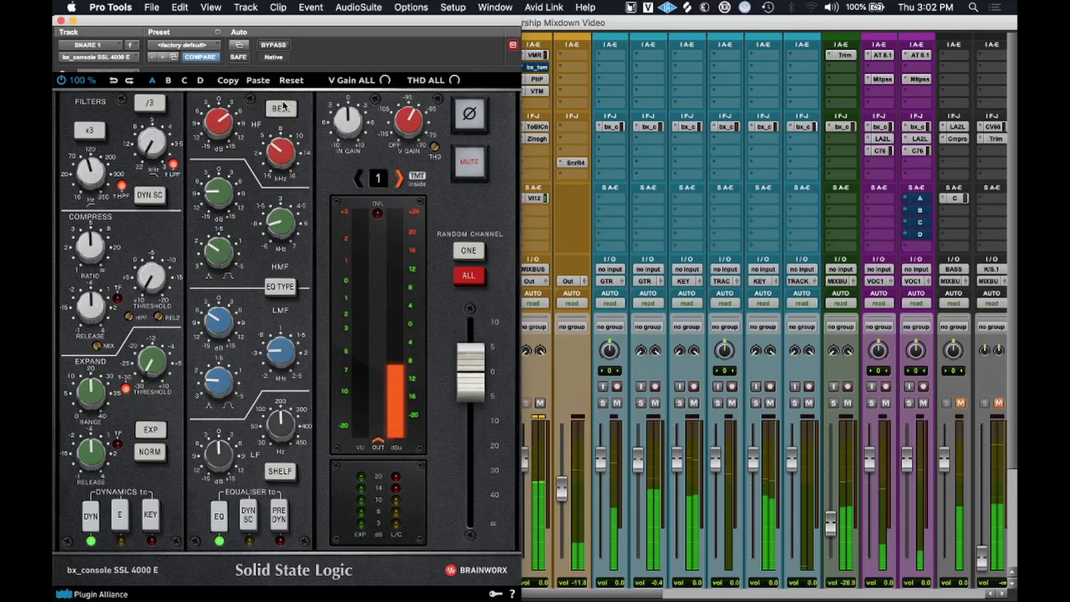
mouse_move(226, 122)
left_click_drag(263, 144, 283, 134)
left_click(285, 110)
mouse_move(283, 160)
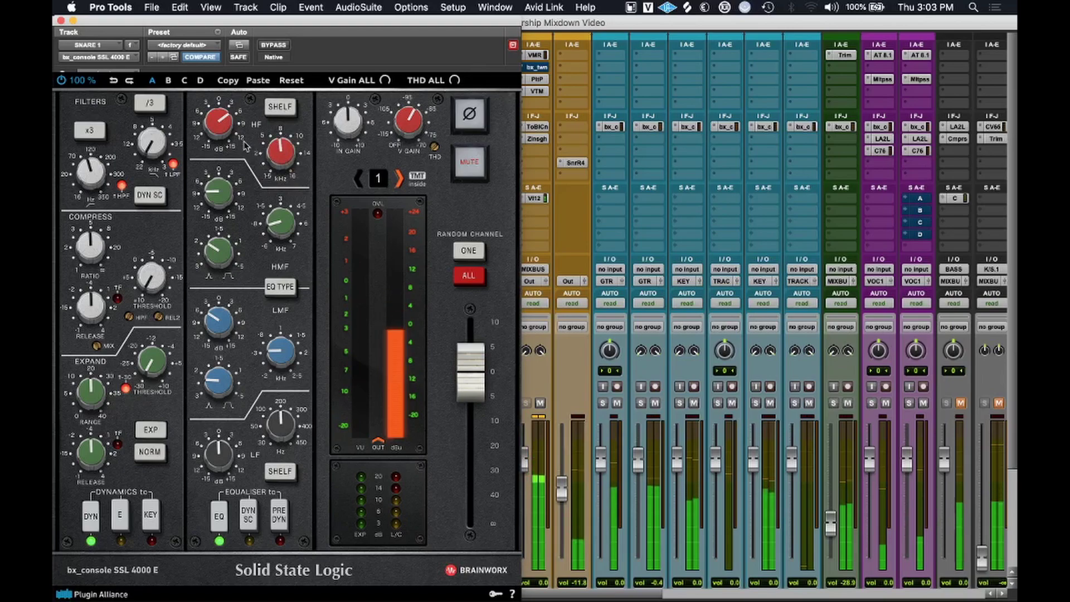
mouse_move(164, 139)
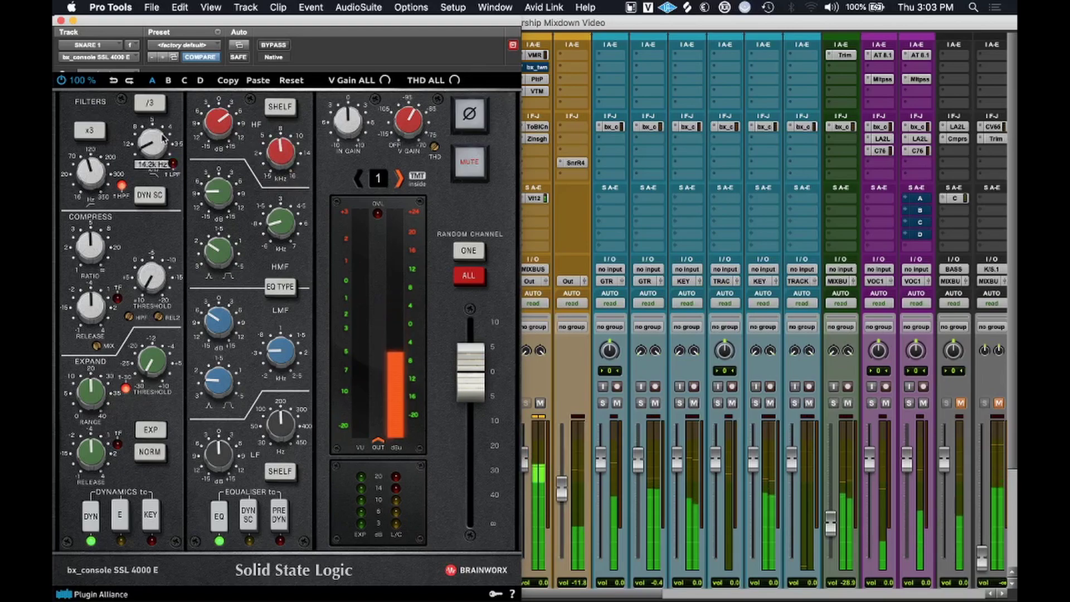
scroll(163, 139, "down", 2)
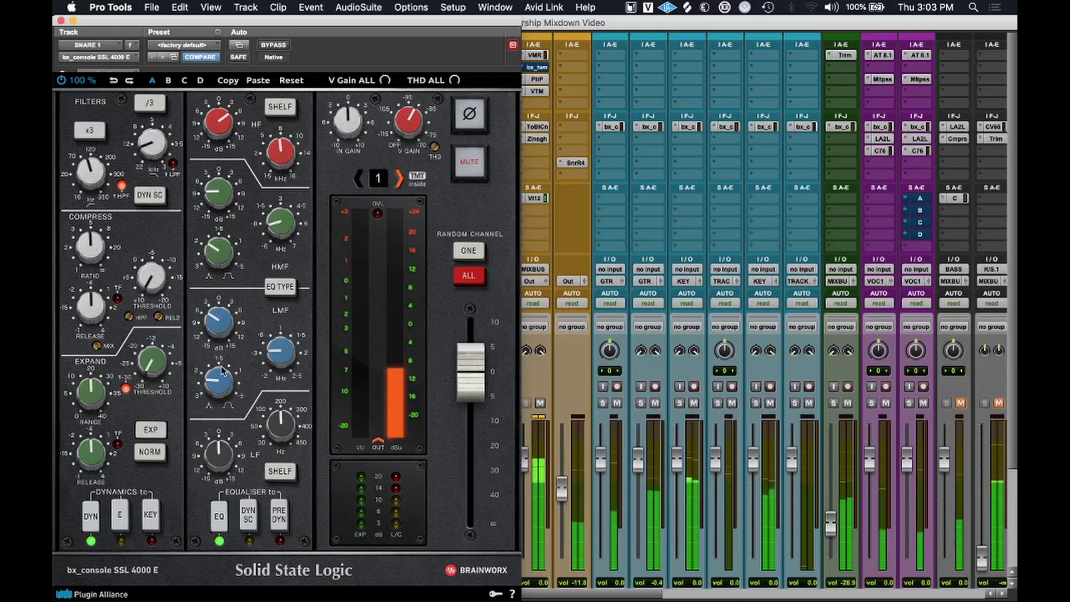
Switch SNARE 1's LF band to a bell, boost it by about 6 dB, and set its frequency slightly below 200 Hz.
left_click(279, 472)
left_click_drag(234, 459, 281, 434)
left_click(224, 464)
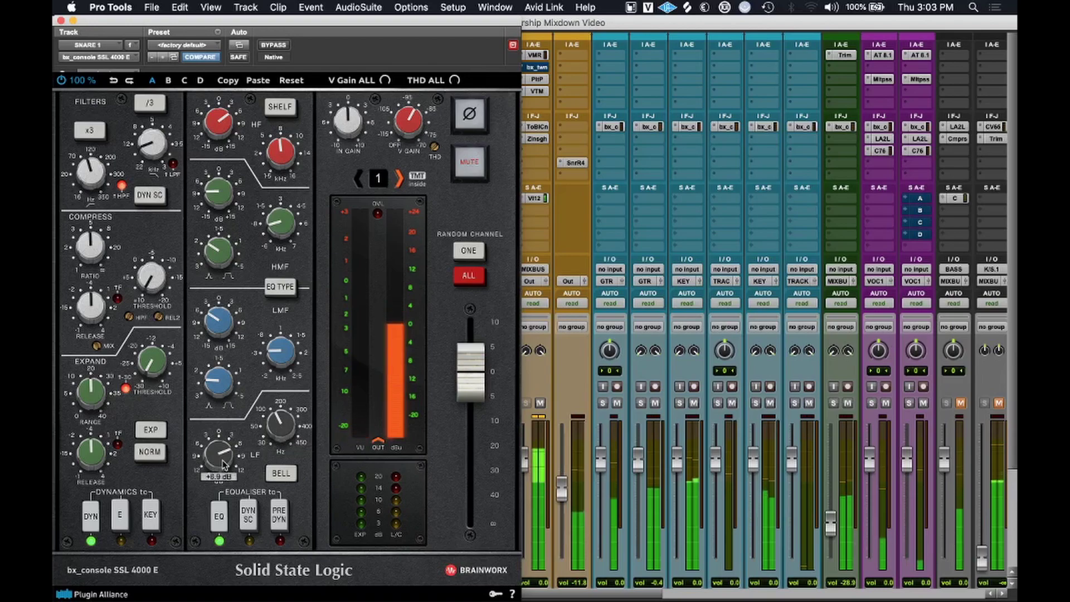
left_click_drag(223, 462, 223, 463)
Reduce SNARE 1's compressor ratio, shorten its release, and lower the compressor threshold.
left_click_drag(151, 276, 135, 222)
mouse_move(91, 305)
left_mouse_down()
mouse_move(96, 345)
mouse_move(94, 310)
left_mouse_up()
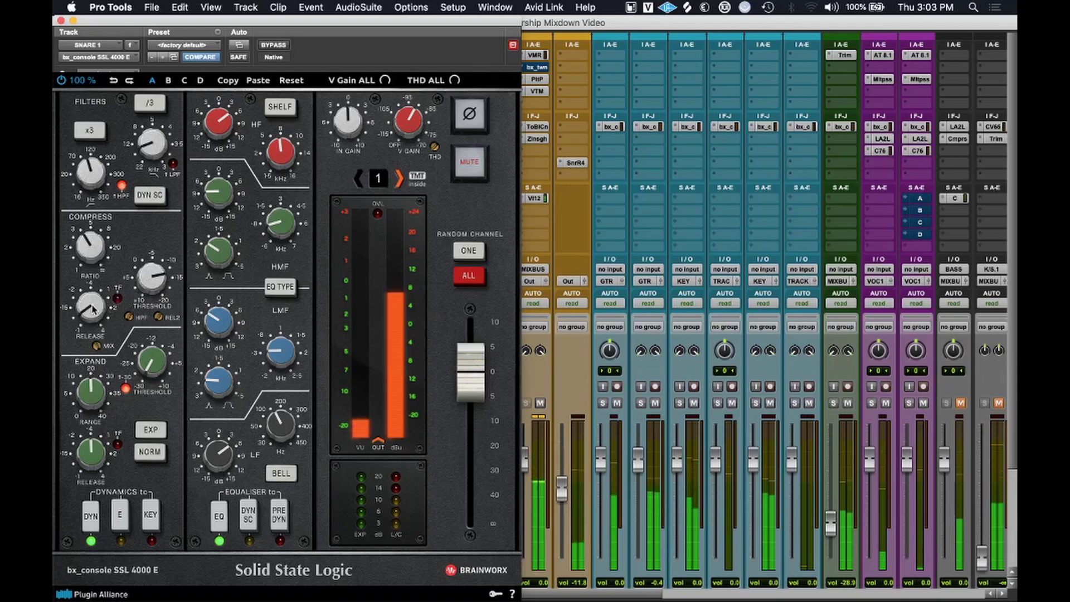
left_click_drag(156, 278, 156, 263)
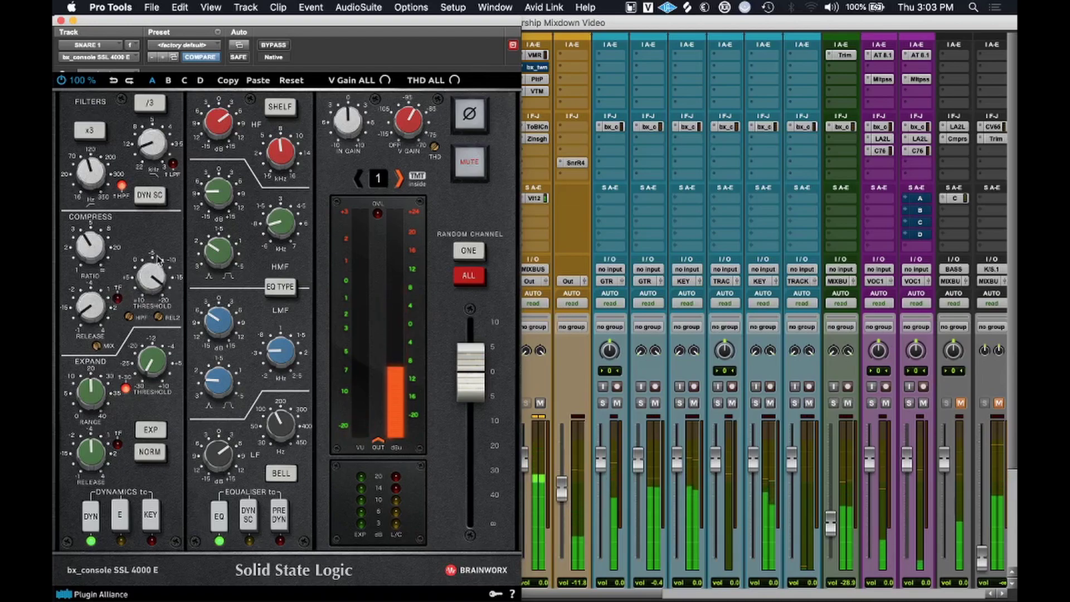
Raise SNARE 1's expander threshold, turn on its fast attack, and set the shortest release.
left_click_drag(152, 368, 159, 300)
left_click(125, 388)
left_click_drag(151, 368, 153, 365)
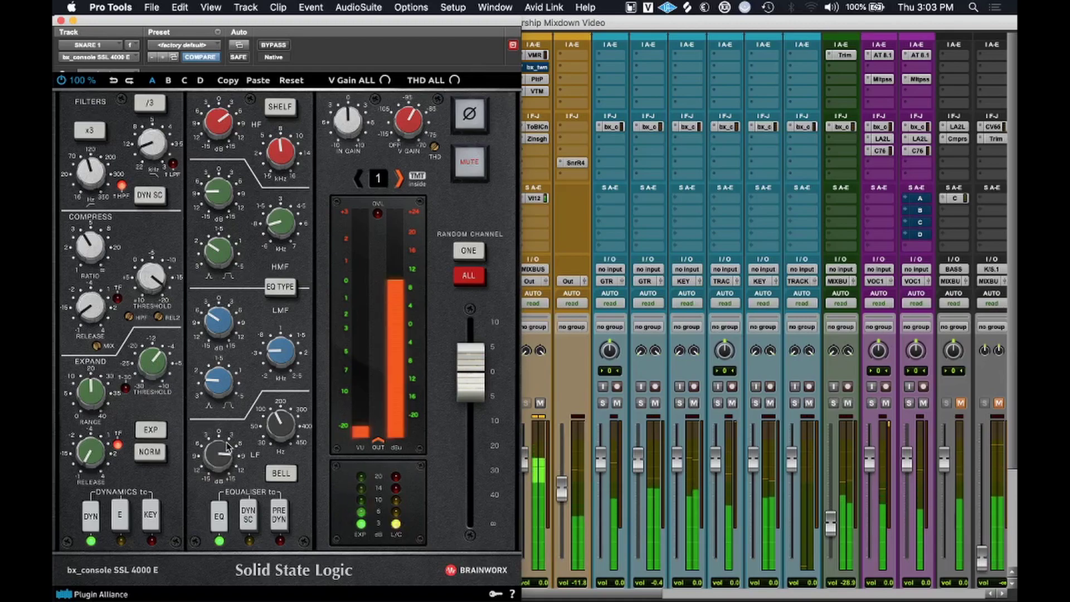
Boost SNARE 1's HF shelf further at a higher frequency, trim the LF boost slightly, stop playback and close the channel strip.
left_click_drag(212, 125, 213, 125)
left_click(280, 107)
mouse_move(279, 146)
left_mouse_down()
mouse_move(277, 121)
mouse_move(284, 179)
mouse_move(286, 151)
left_mouse_up()
mouse_move(218, 123)
left_mouse_down()
mouse_move(228, 165)
mouse_move(212, 119)
mouse_move(220, 130)
left_mouse_up()
left_click(277, 111)
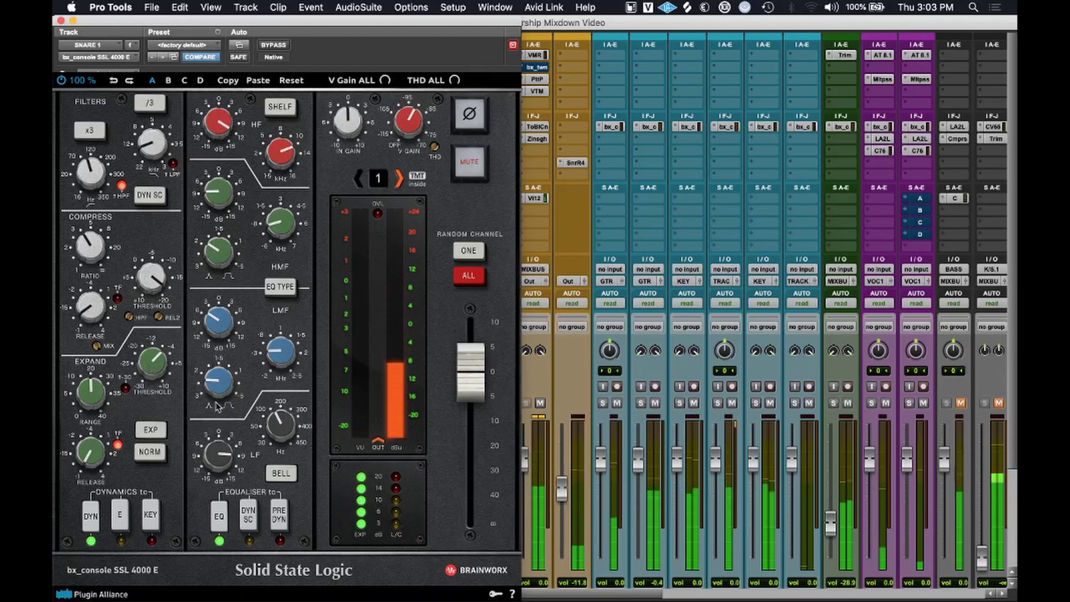
left_click_drag(219, 449, 221, 462)
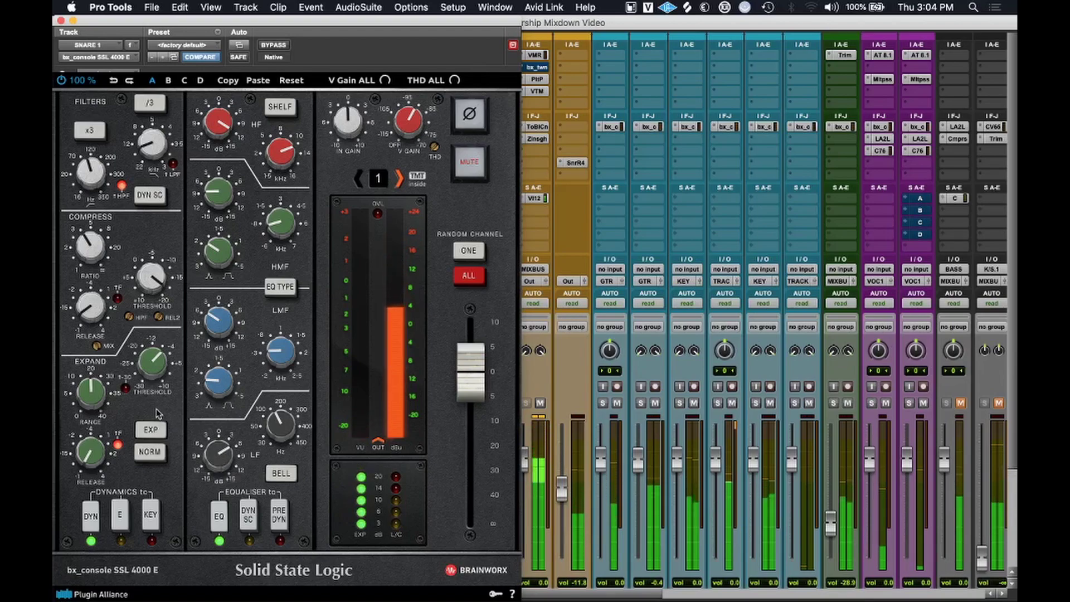
key("space")
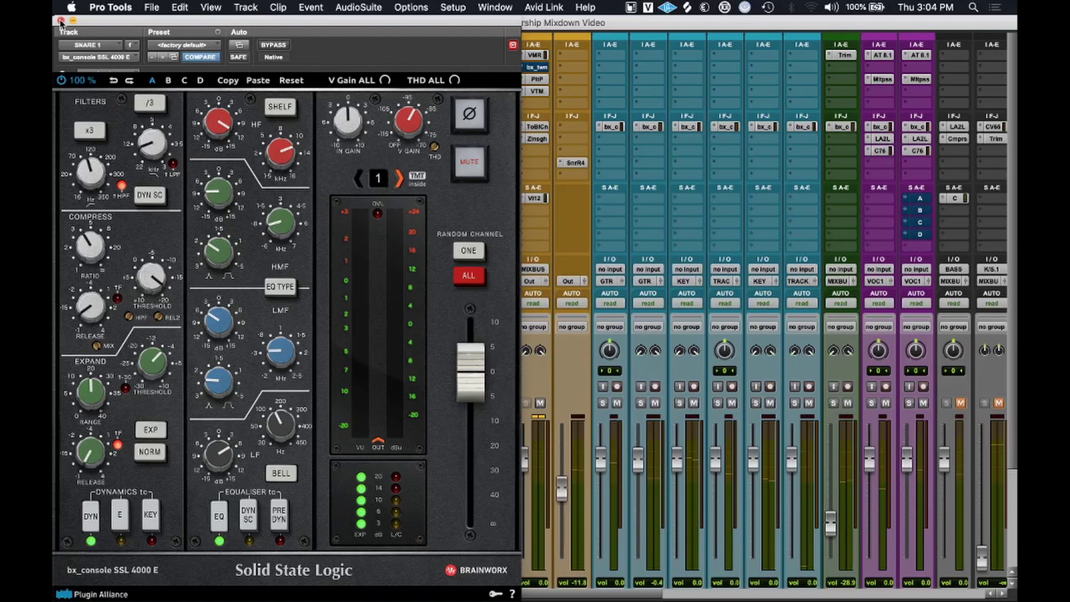
left_click(61, 20)
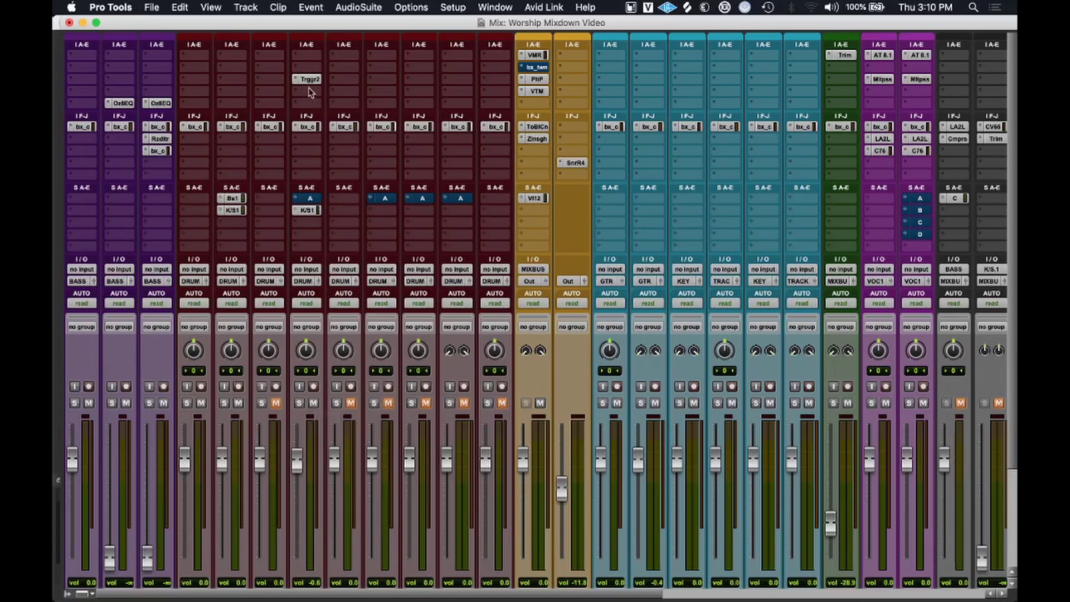
Open Trigger 2 on the TRIGGER channel and audition the SPLAT-DRY-M1 sample with SPLAT-BIG-M1 muted, finishing with SPLAT-BIG-M1 unmuted.
left_click(309, 81)
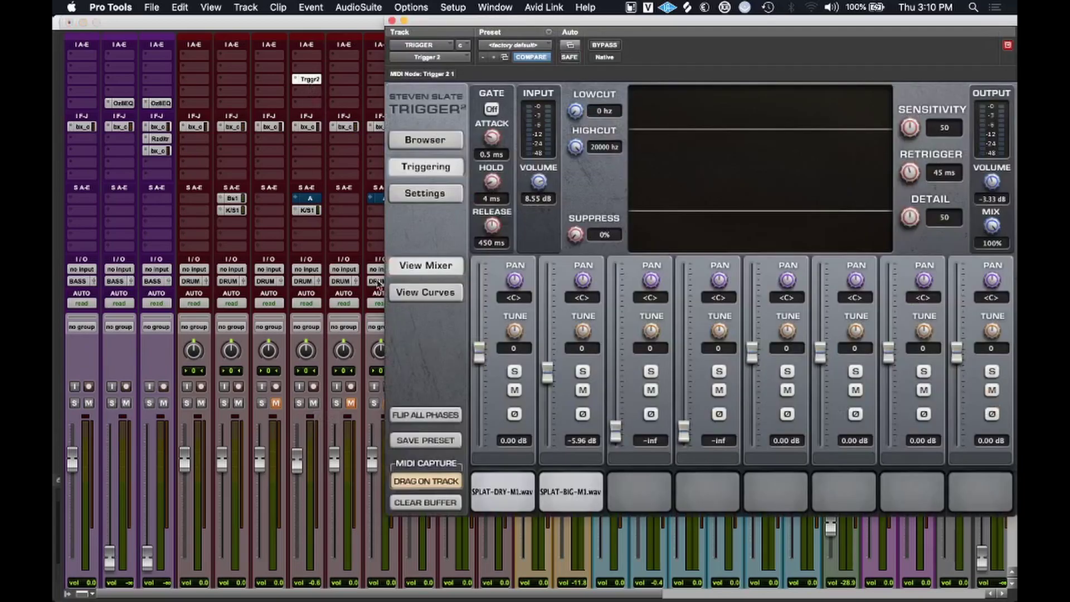
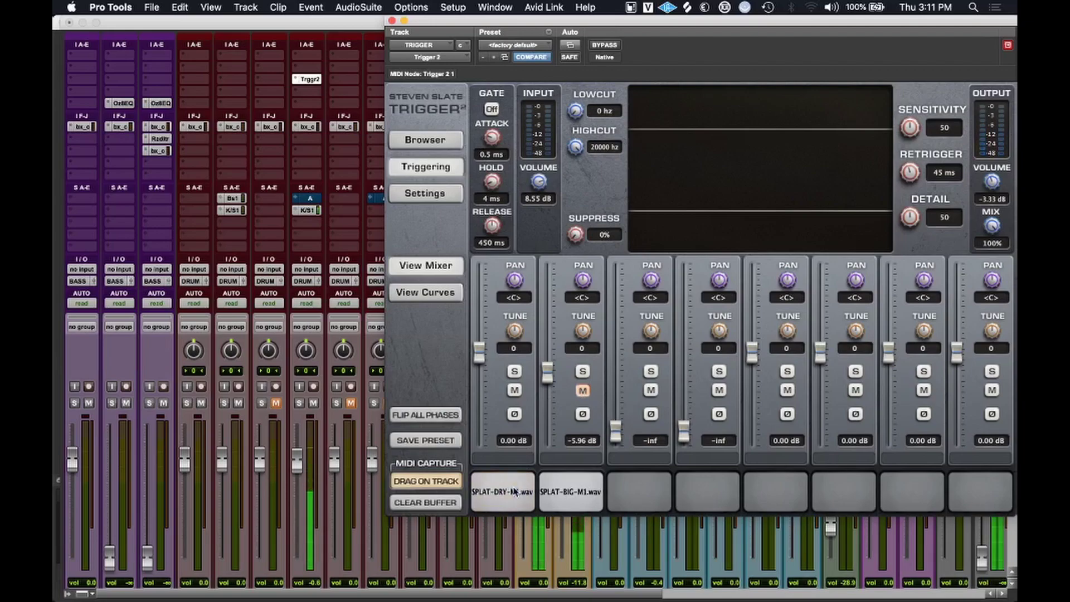
left_click(582, 391)
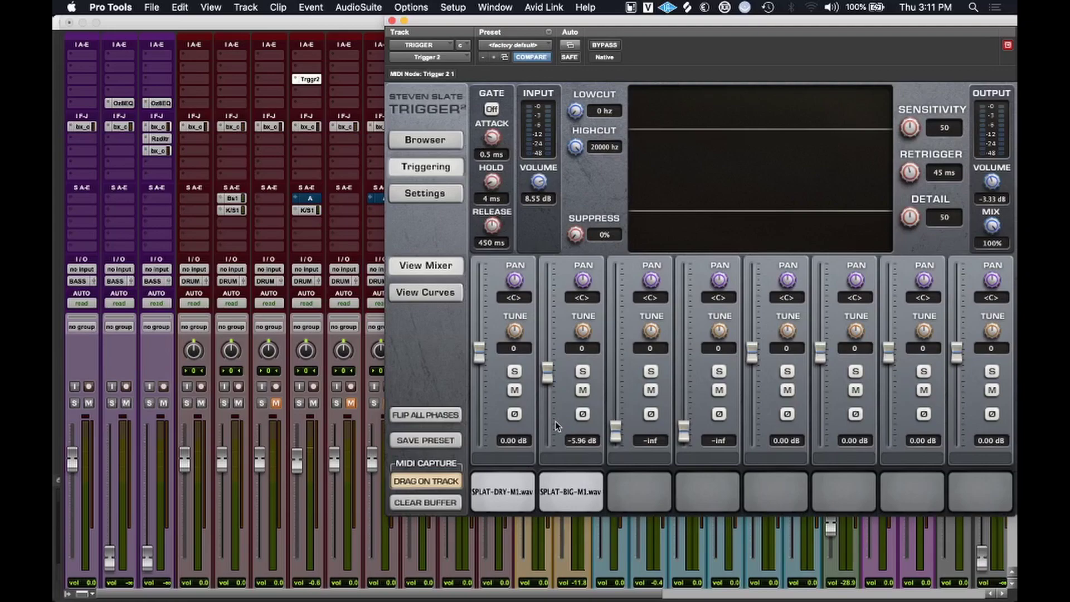
Solo the TRIGGER channel, close Trigger 2, and open the channel's SSL 4000 E channel strip.
left_click(299, 406)
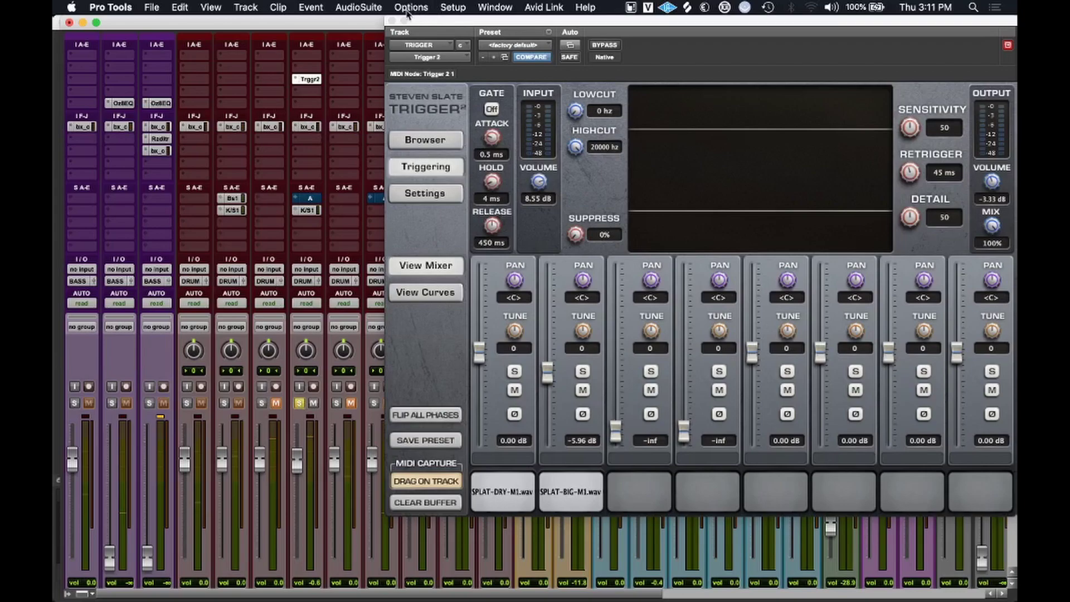
left_click(393, 21)
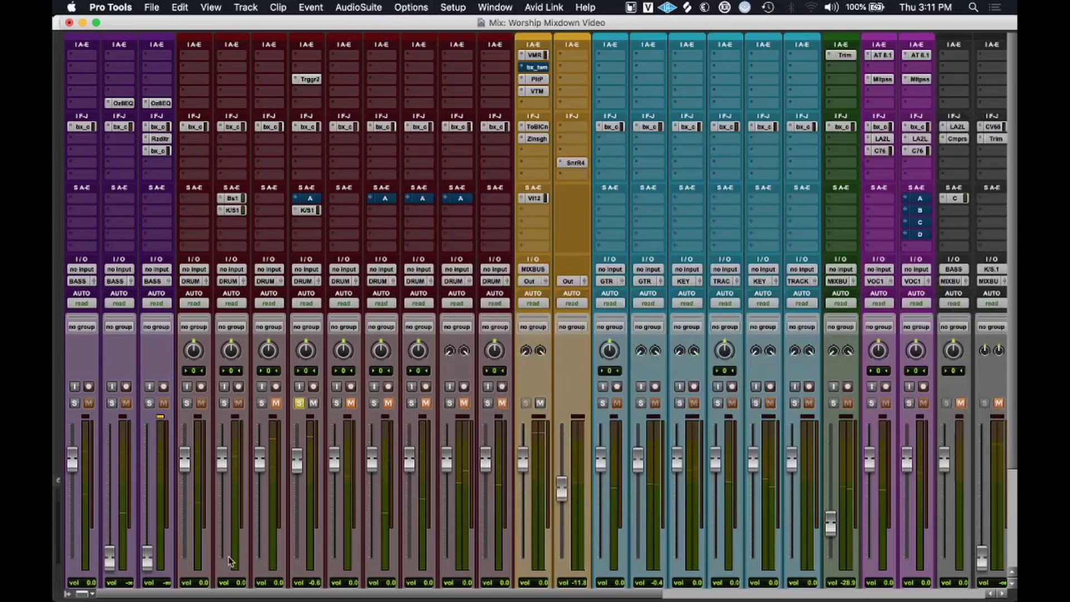
left_click(308, 127)
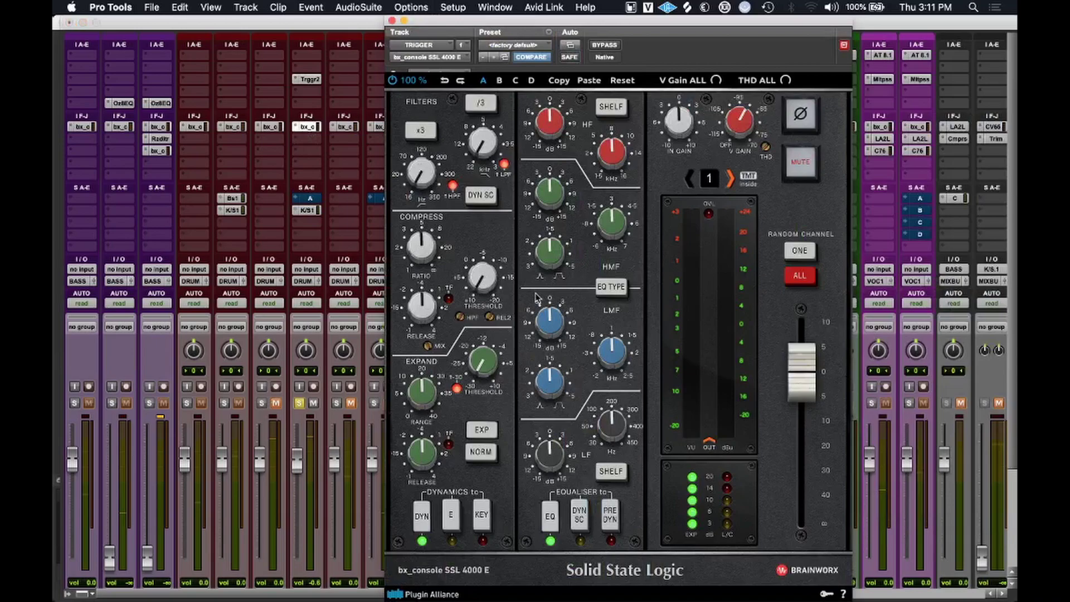
left_click_drag(805, 377, 806, 551)
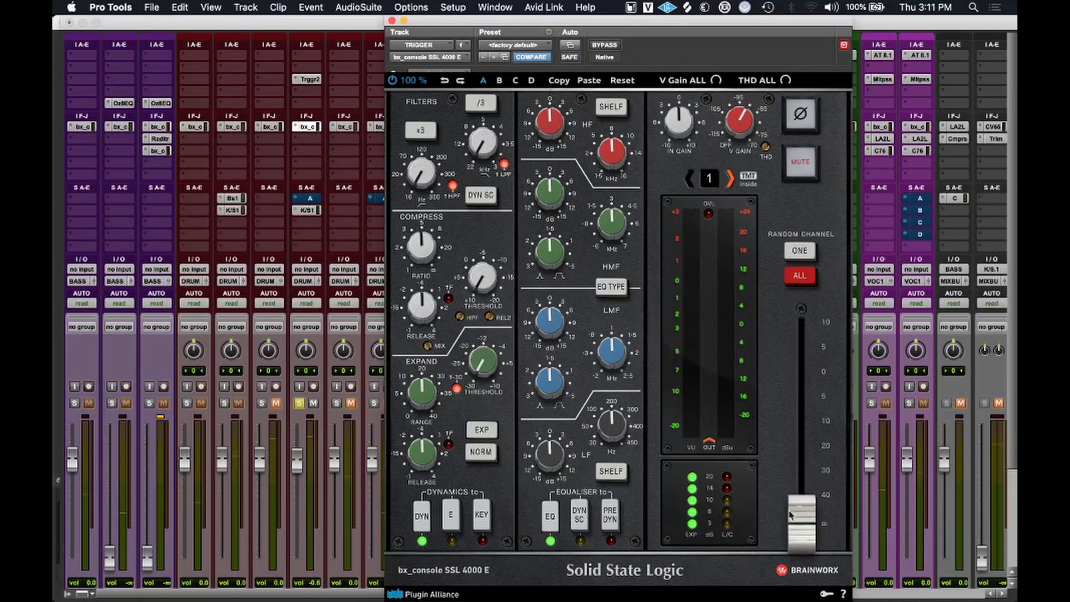
left_click_drag(787, 512, 806, 384)
double_click(805, 387)
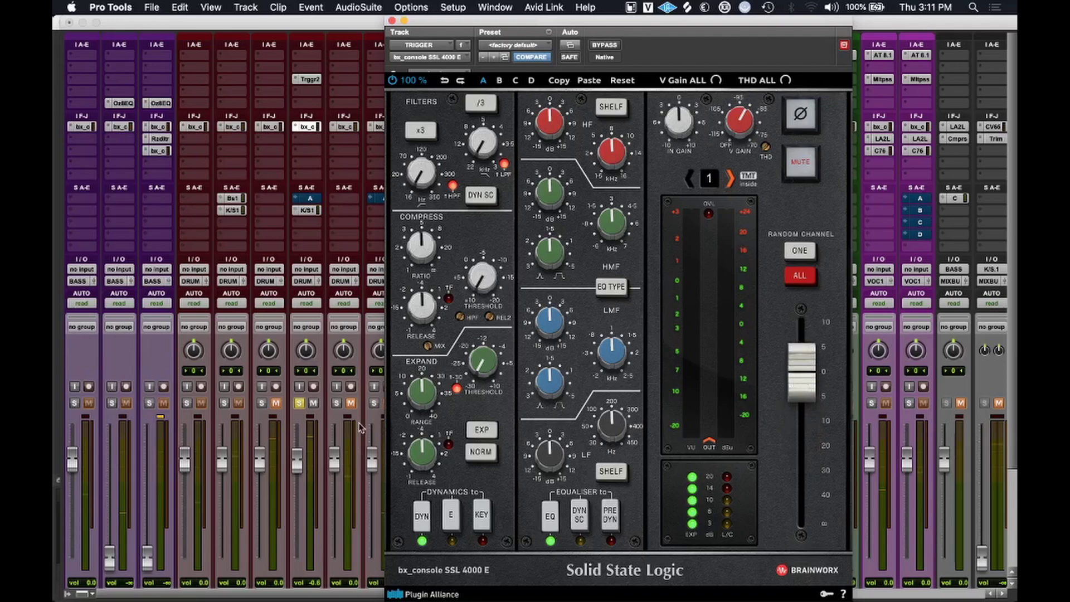
Unsolo the TRIGGER channel, start playback, and set the channel strip's high-pass filter to about 108 Hz.
left_click(299, 404)
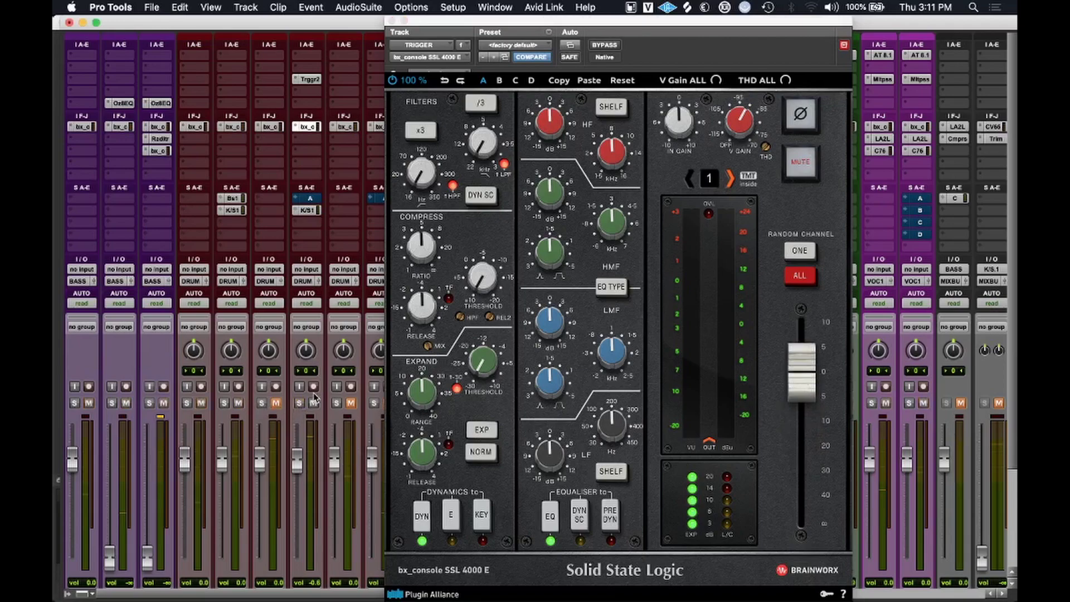
key("space")
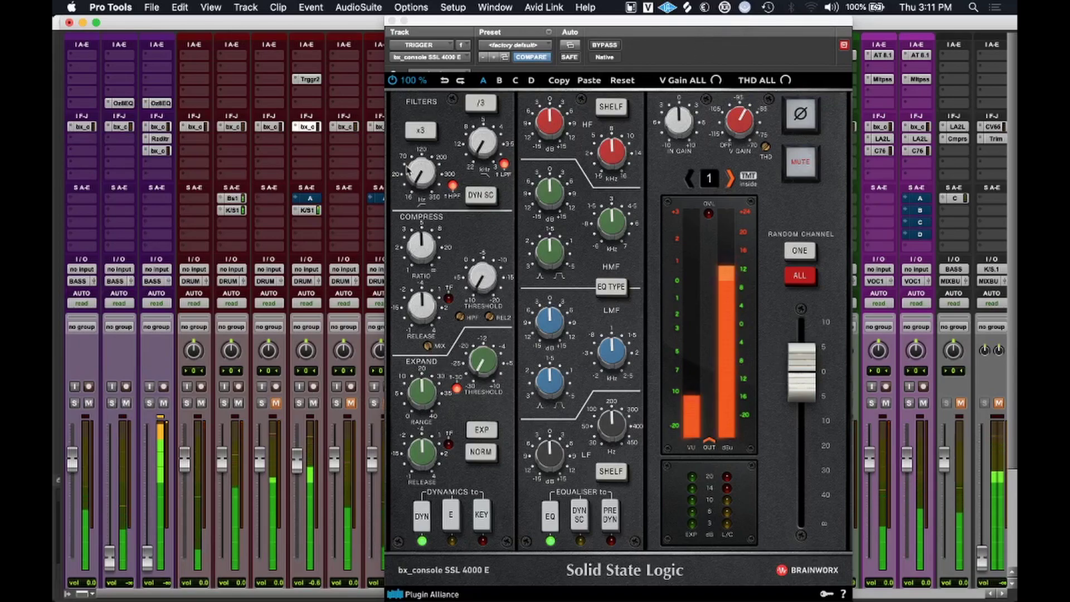
left_click(423, 131)
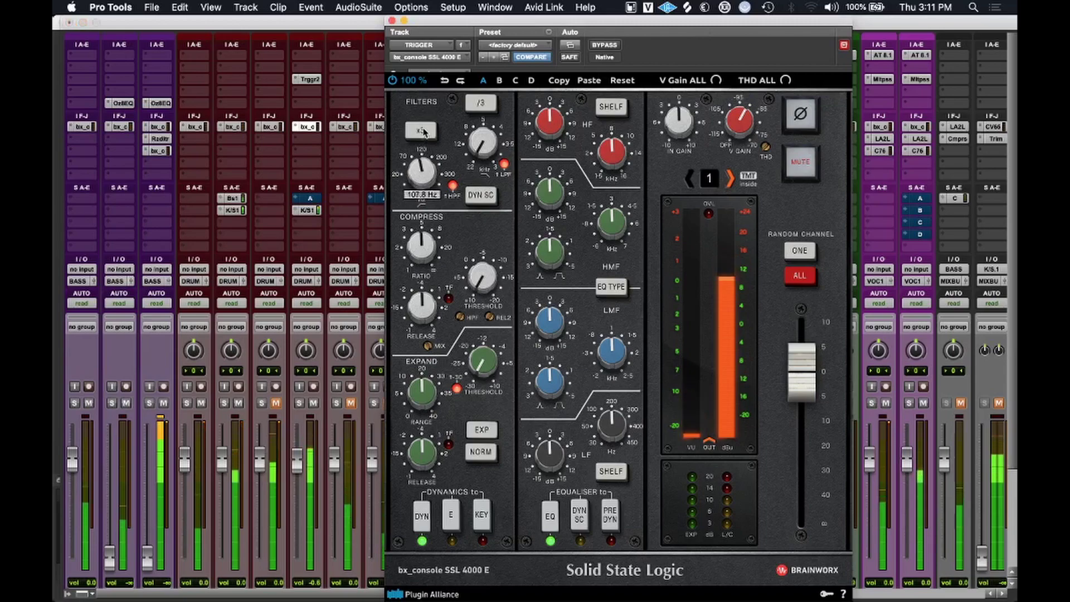
Reduce the compressor ratio, set its shortest release, and lower the compressor threshold to about -6.
left_click_drag(430, 248, 481, 246)
left_click_drag(428, 319, 428, 377)
left_click_drag(486, 280, 487, 273)
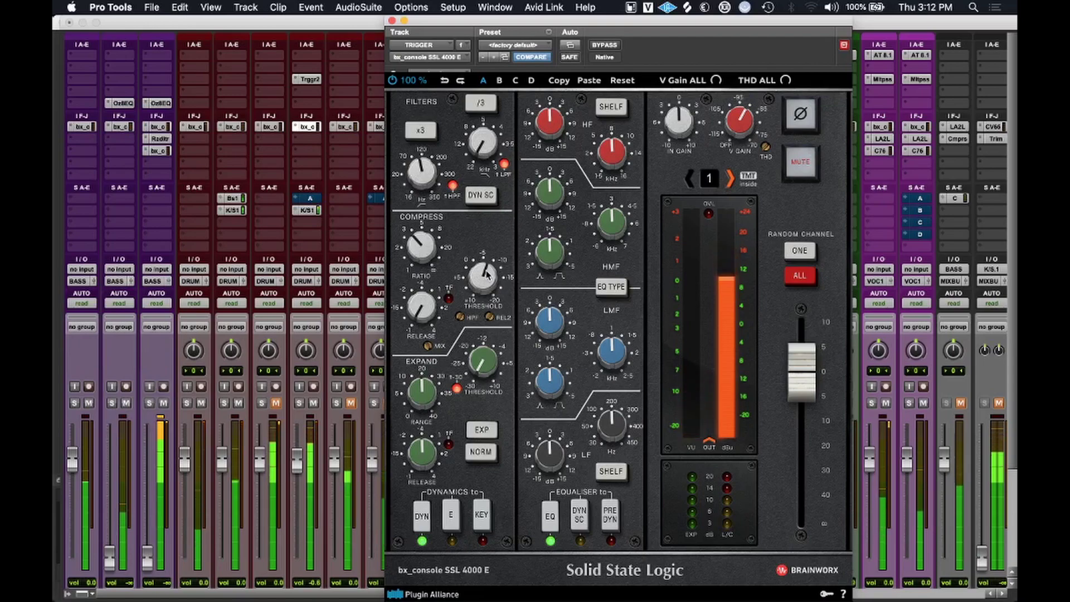
Pull the strip's output fader fully down, move the plug-in window aside, and bring the fader back up to about -9 dB.
left_click_drag(803, 378, 803, 529)
left_click_drag(790, 28, 459, 28)
left_click(545, 440)
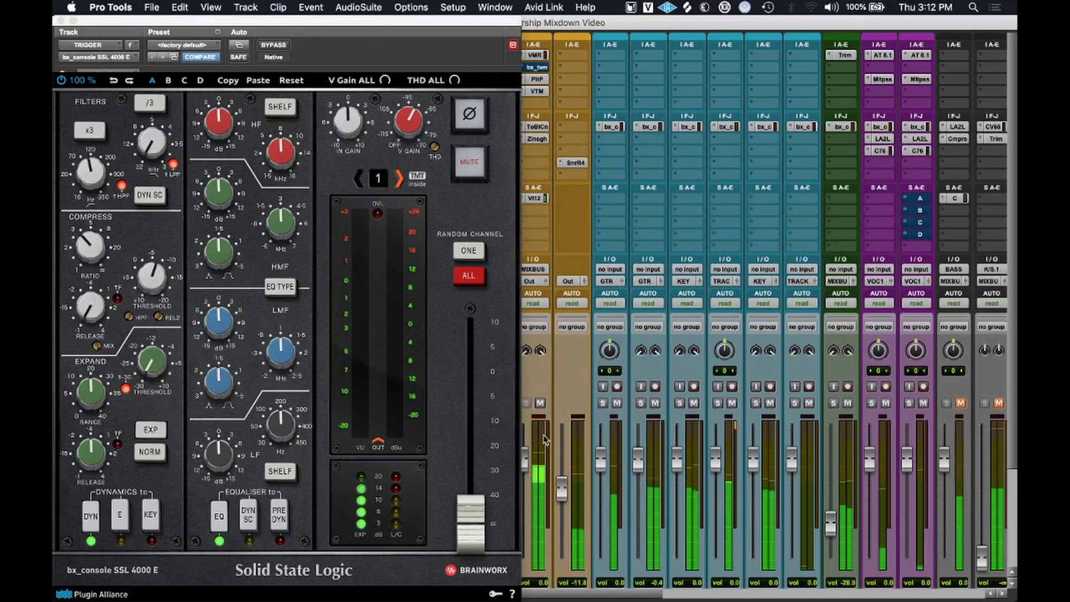
left_click_drag(474, 522, 489, 422)
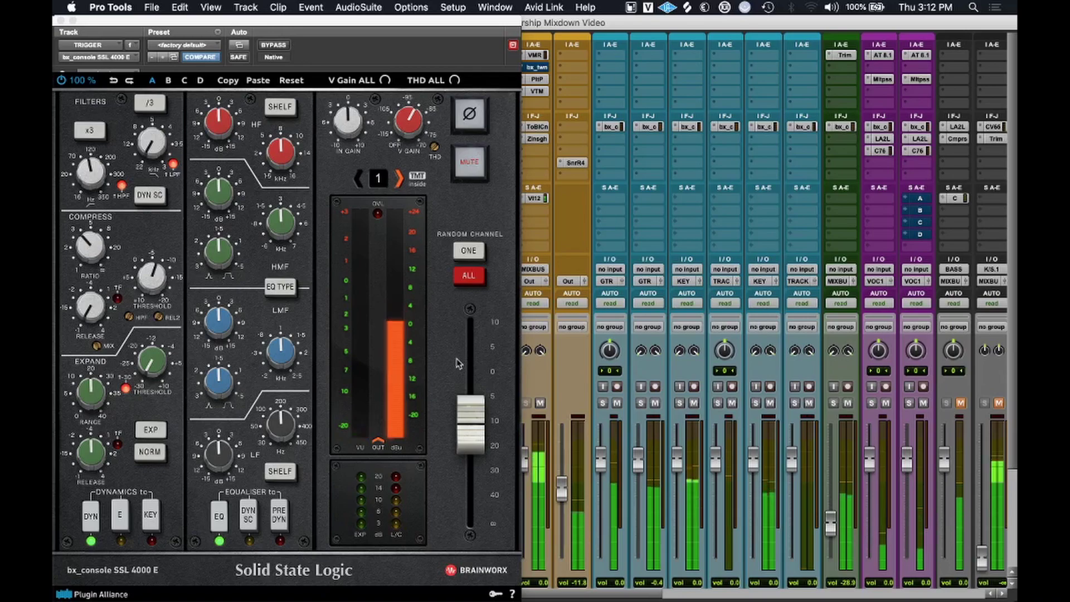
left_click(471, 416)
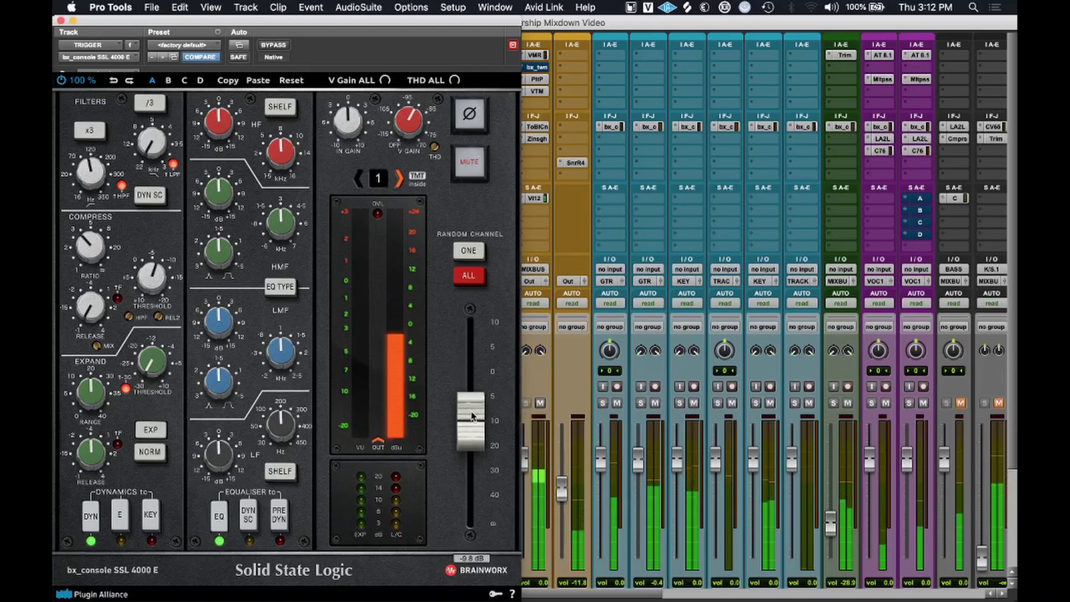
left_click_drag(472, 417, 471, 412)
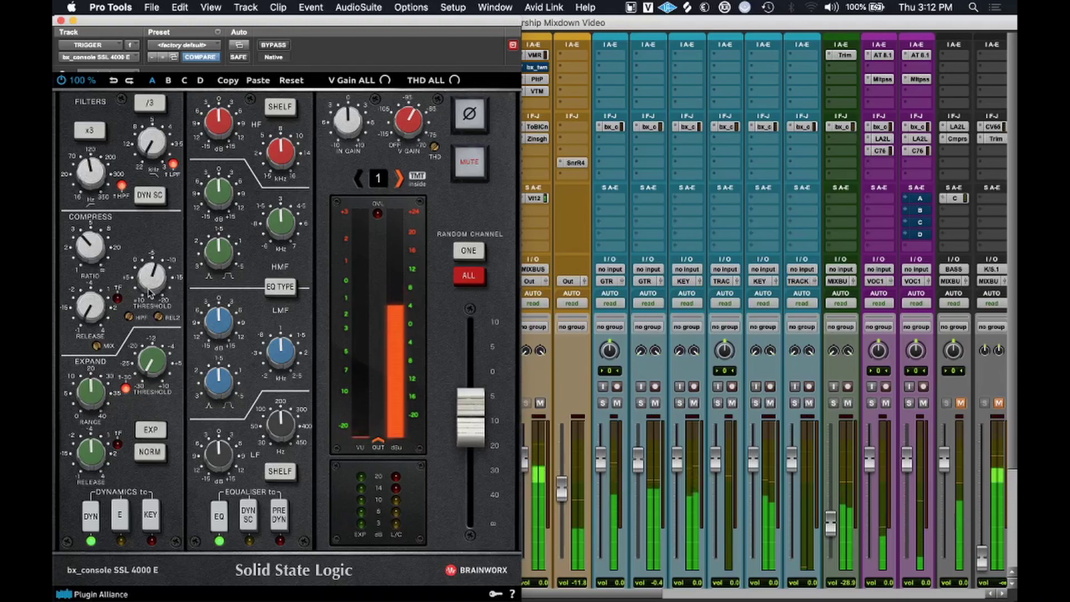
Try a lower compressor threshold, settle it near -5, trim the output fader slightly up, and close the channel strip.
left_click_drag(148, 292, 147, 279)
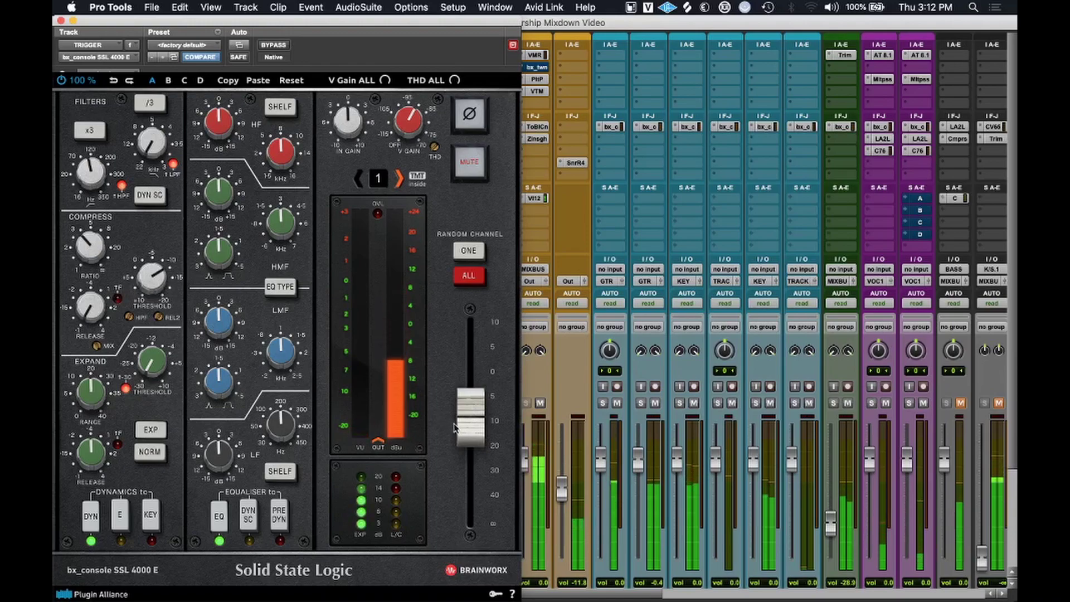
left_click_drag(462, 426, 471, 421)
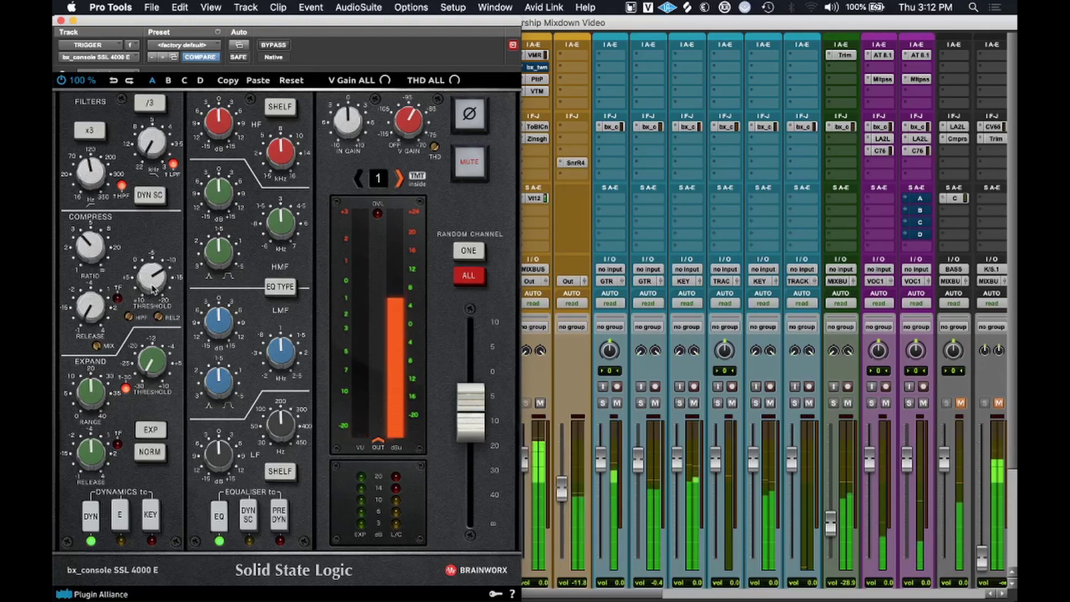
mouse_move(156, 305)
left_click_drag(154, 302, 155, 305)
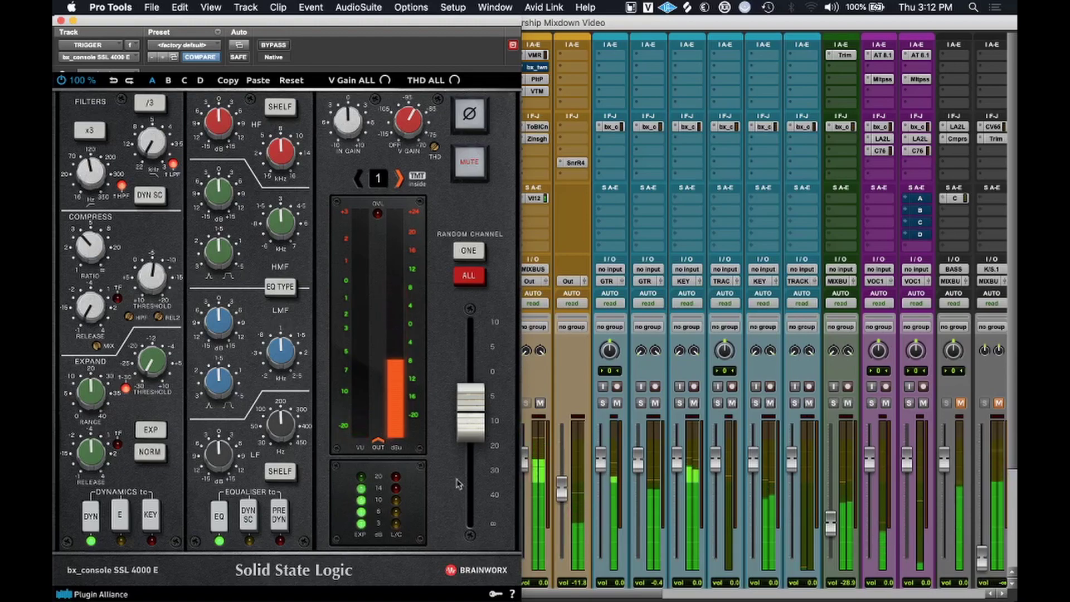
left_click(539, 496)
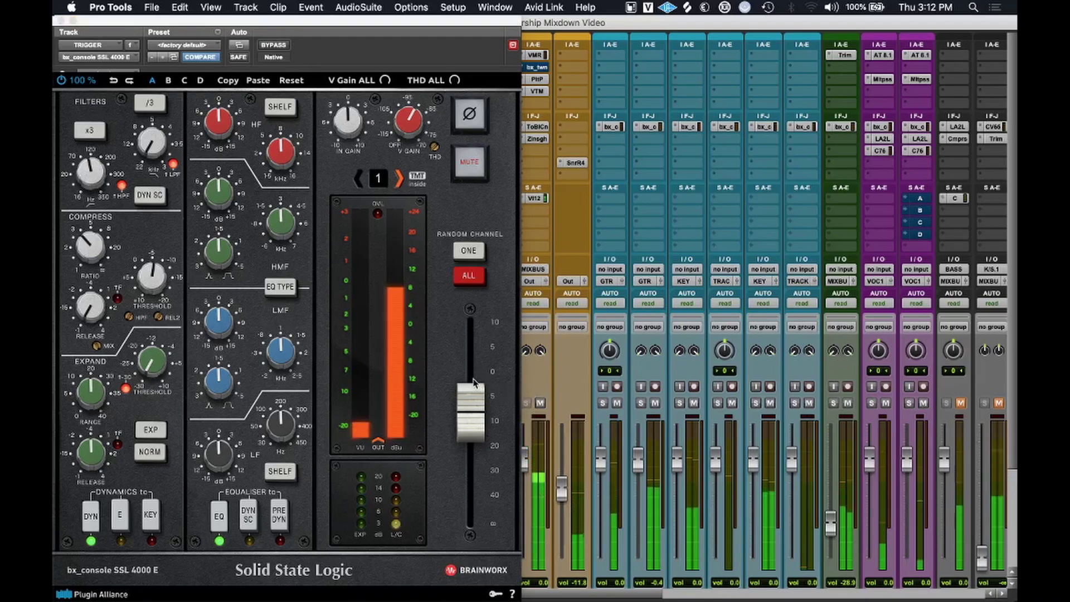
left_click(473, 407)
left_click_drag(472, 407, 472, 410)
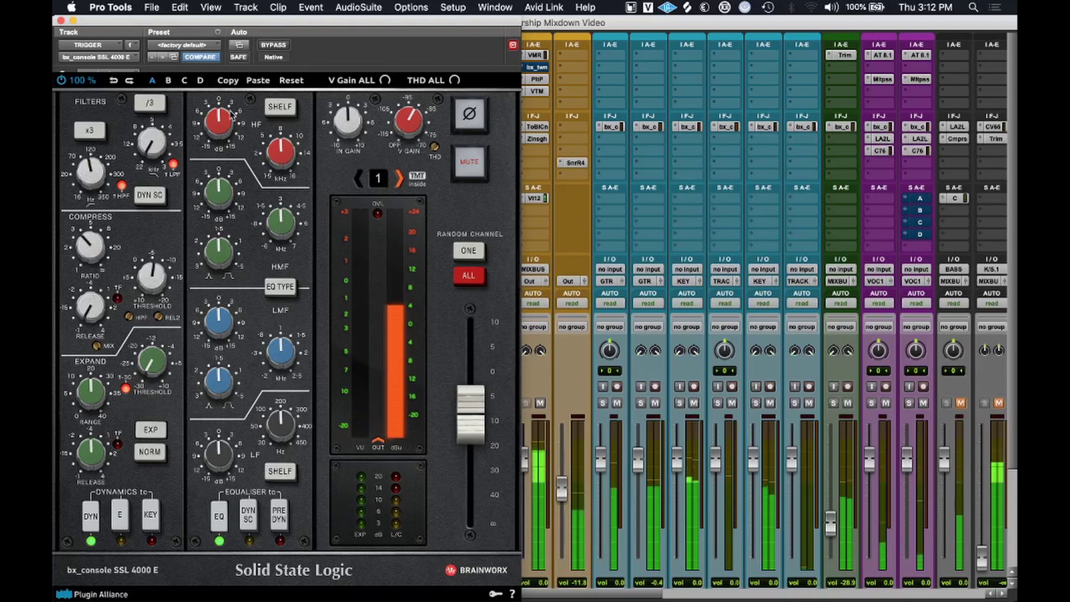
left_click(61, 21)
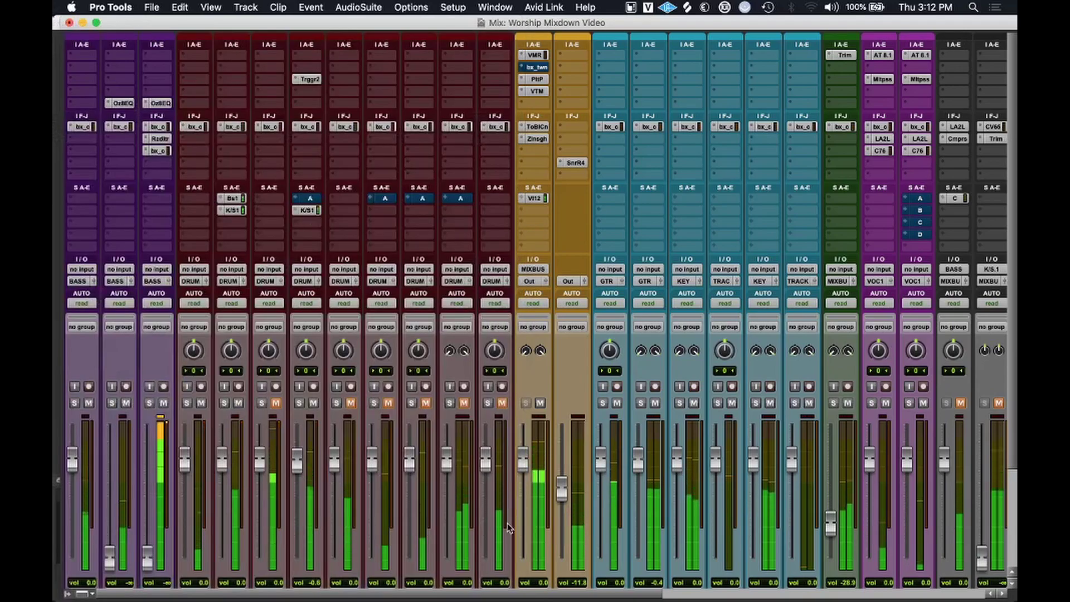
Reopen TRIGGER's channel strip, switch the HF band to bell at a higher frequency, and boost it 2.5 dB.
left_click(312, 128)
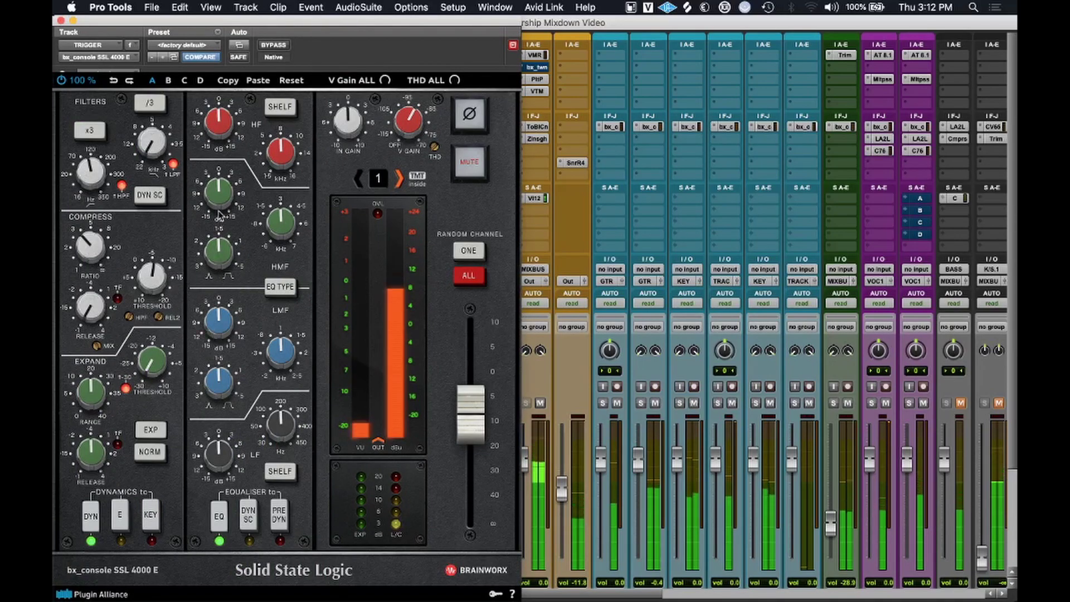
left_click_drag(221, 129, 228, 114)
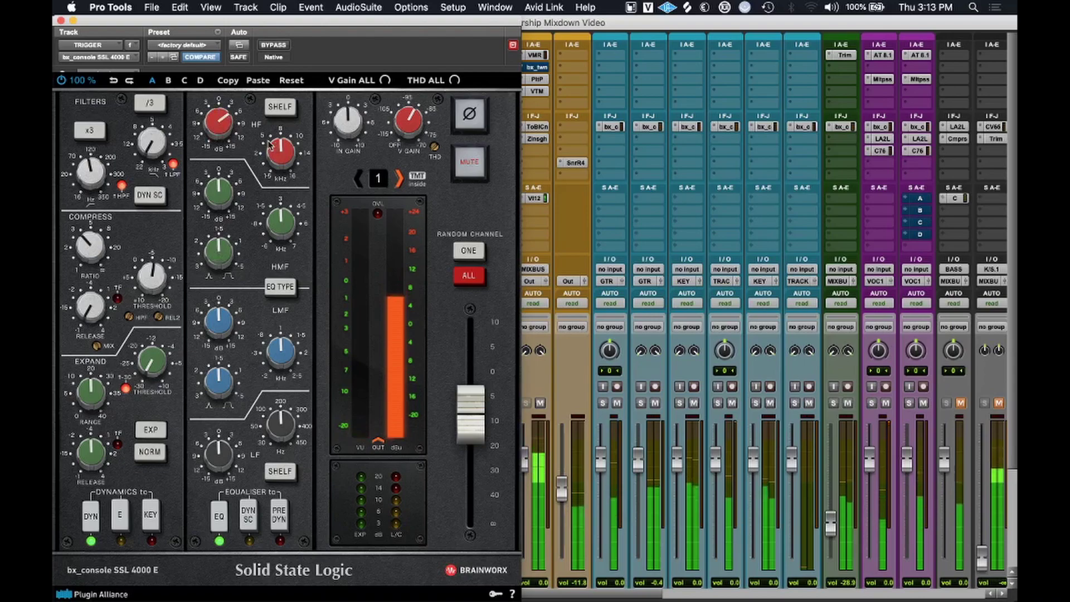
left_click(285, 111)
left_click_drag(276, 149, 280, 123)
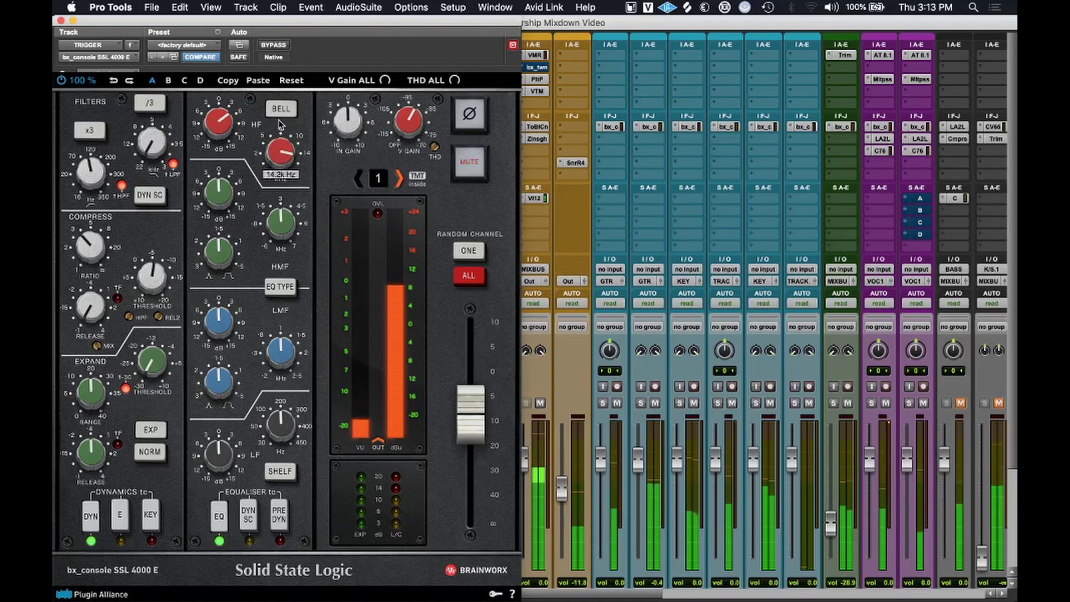
left_click_drag(214, 122, 214, 135)
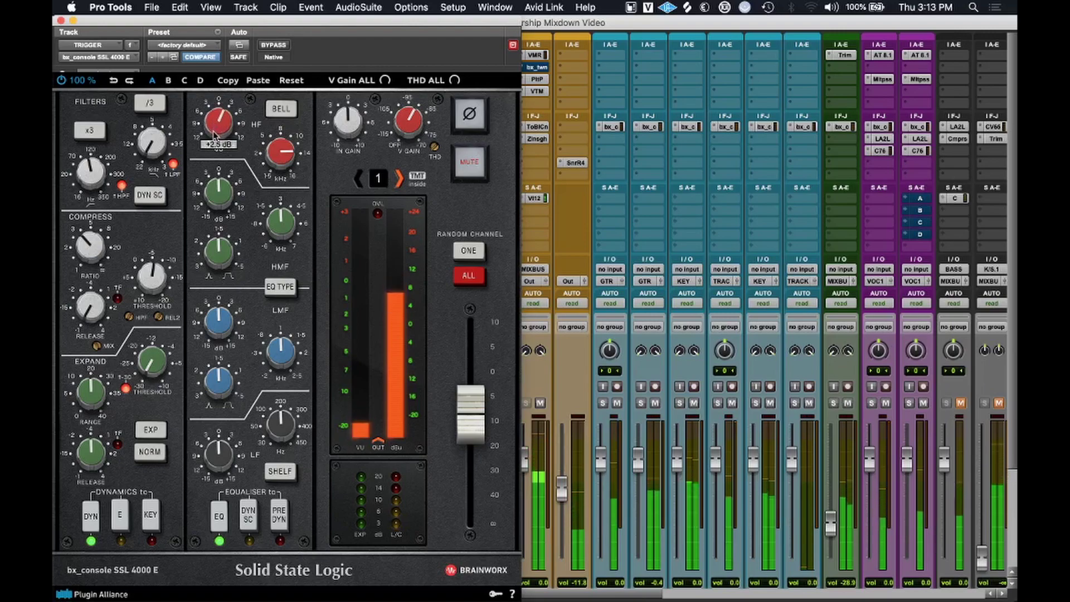
Sweep the boosted HMF band down to a lower frequency and cut it there by a few decibels.
left_click_drag(228, 206, 226, 187)
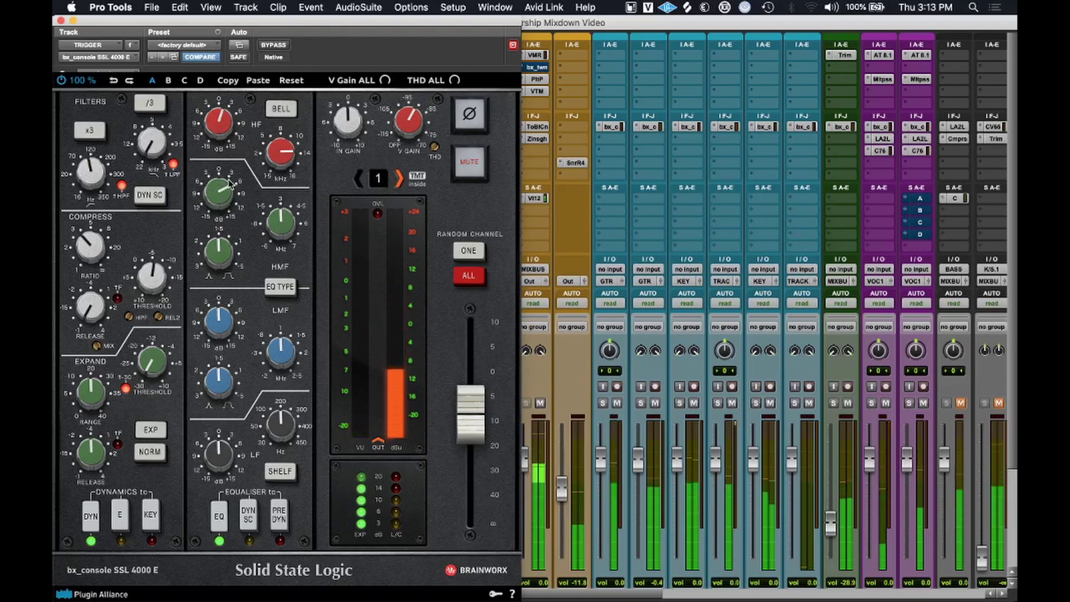
left_click_drag(282, 237, 280, 260)
left_click_drag(225, 197, 270, 233)
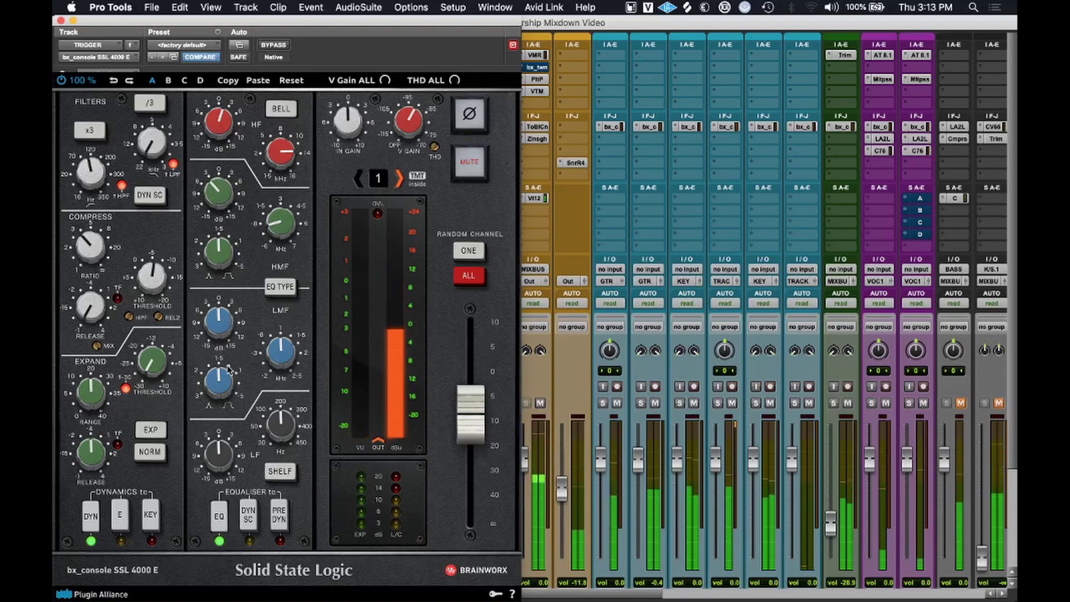
Switch the LF band to bell and boost it moderately just below 200 Hz.
left_click(280, 472)
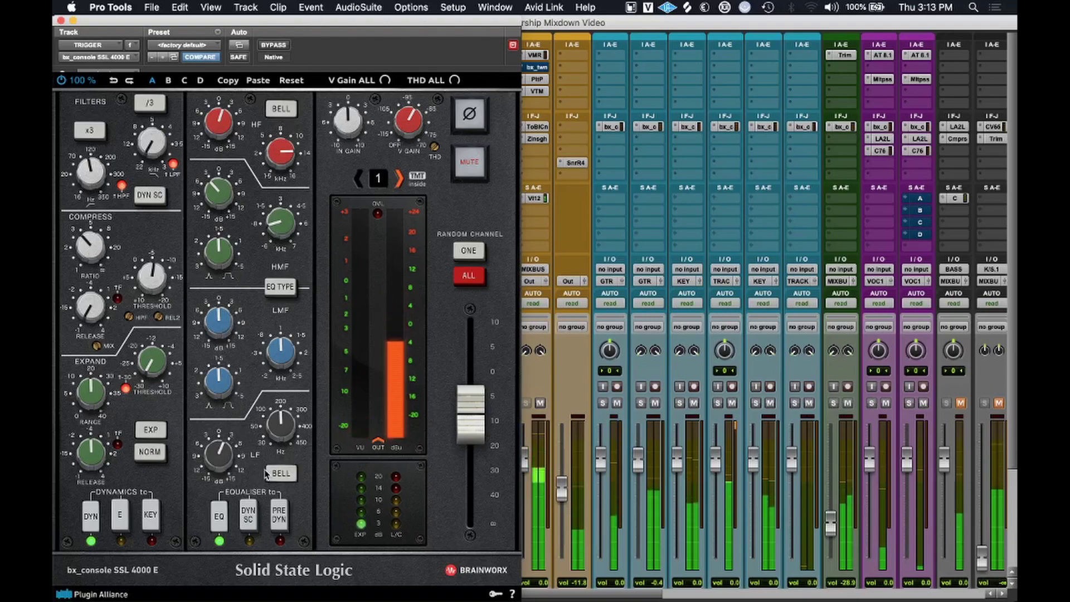
mouse_move(282, 436)
left_click_drag(279, 439, 278, 442)
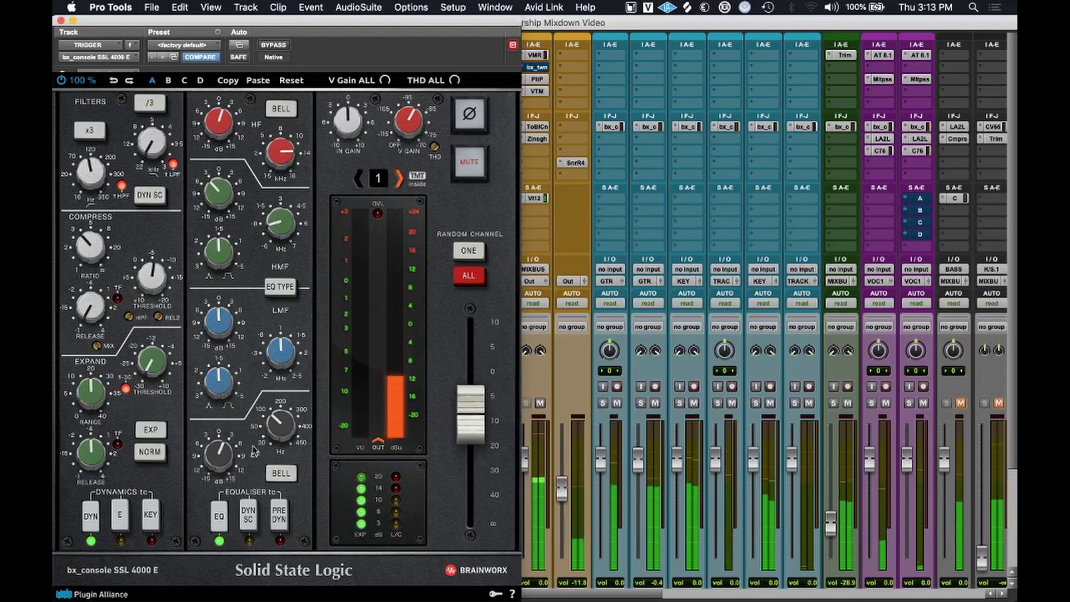
mouse_move(226, 467)
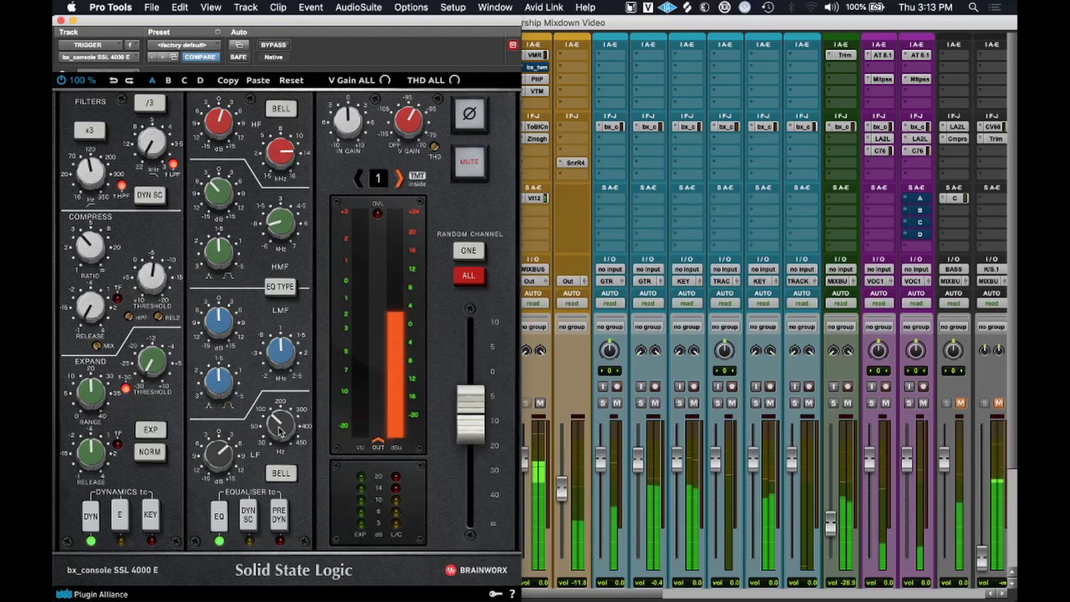
left_click_drag(280, 425, 283, 422)
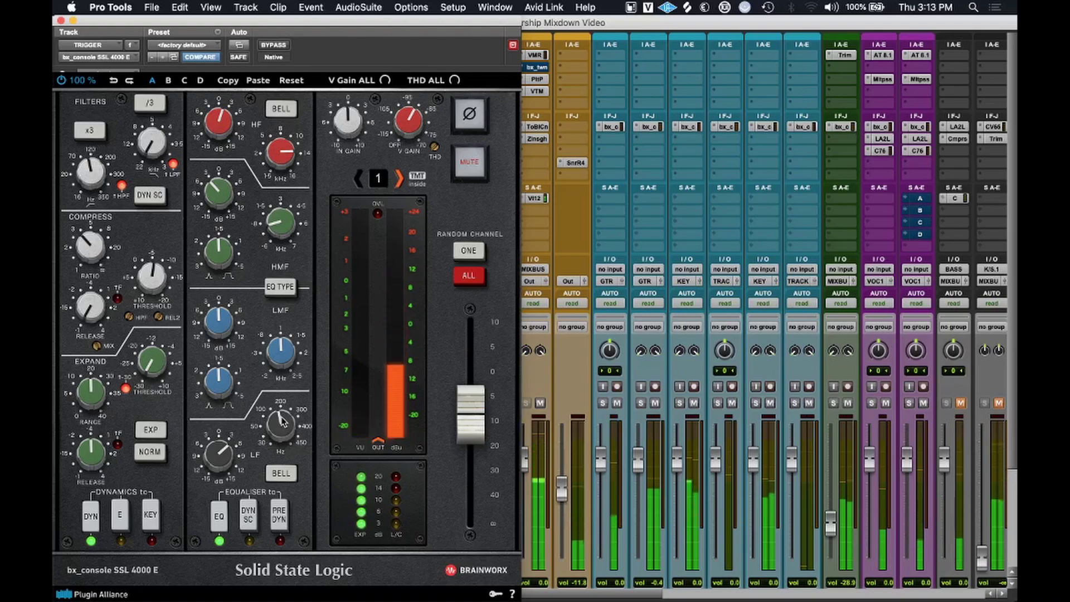
Place the equaliser before the dynamics and lower the strip's output fader to between -10 and -20 dB.
left_click(280, 516)
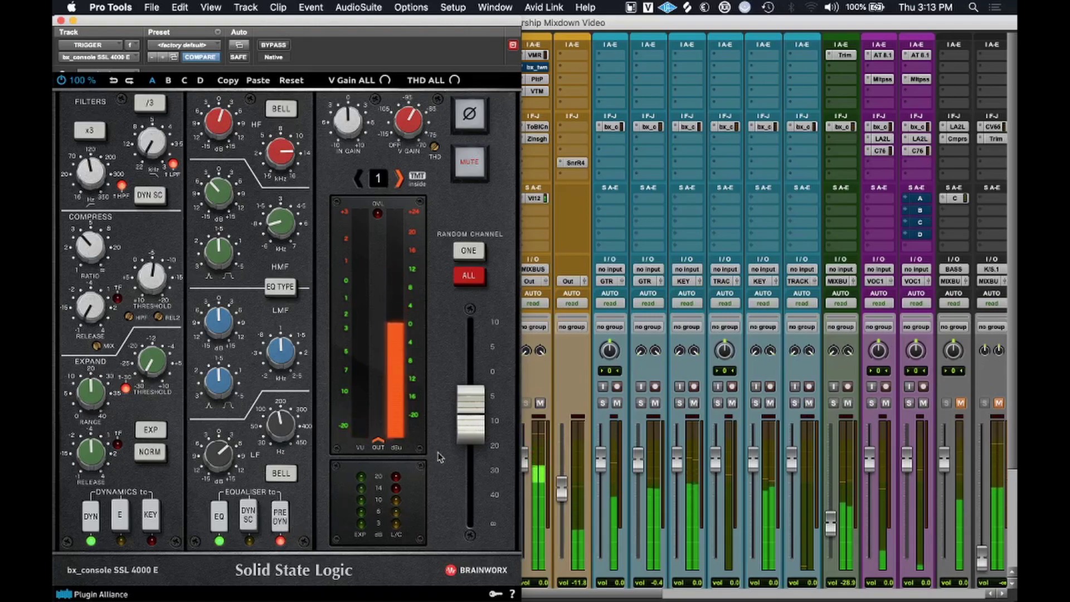
mouse_move(477, 433)
left_mouse_down()
mouse_move(480, 507)
mouse_move(473, 425)
mouse_move(475, 440)
left_mouse_up()
left_click(545, 489)
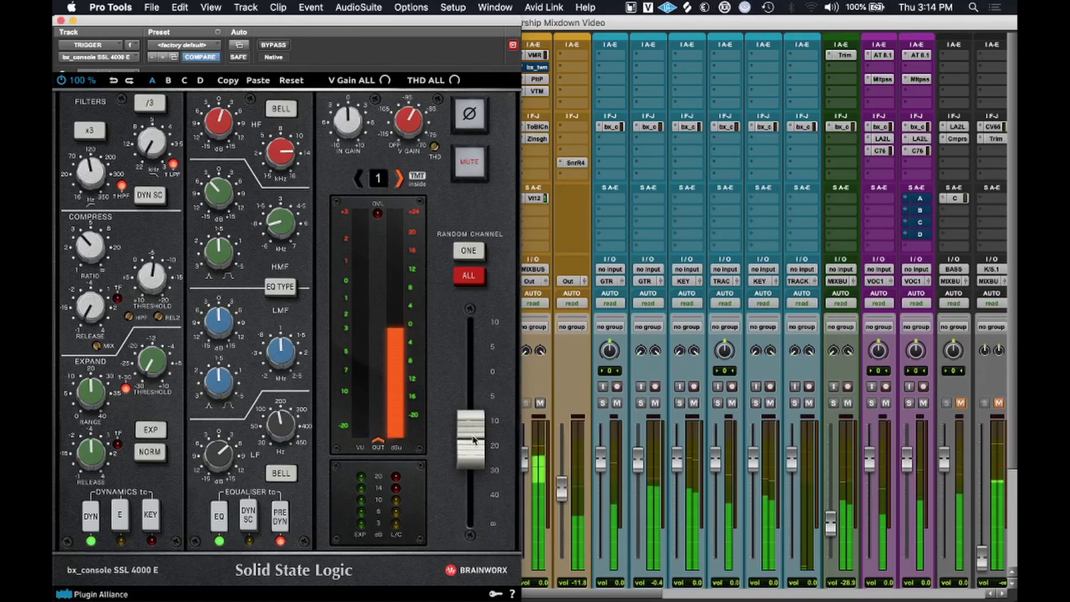
Raise the HF boost to 5.2 dB, switch the band back to shelf, and lower its frequency.
left_click_drag(224, 132, 224, 126)
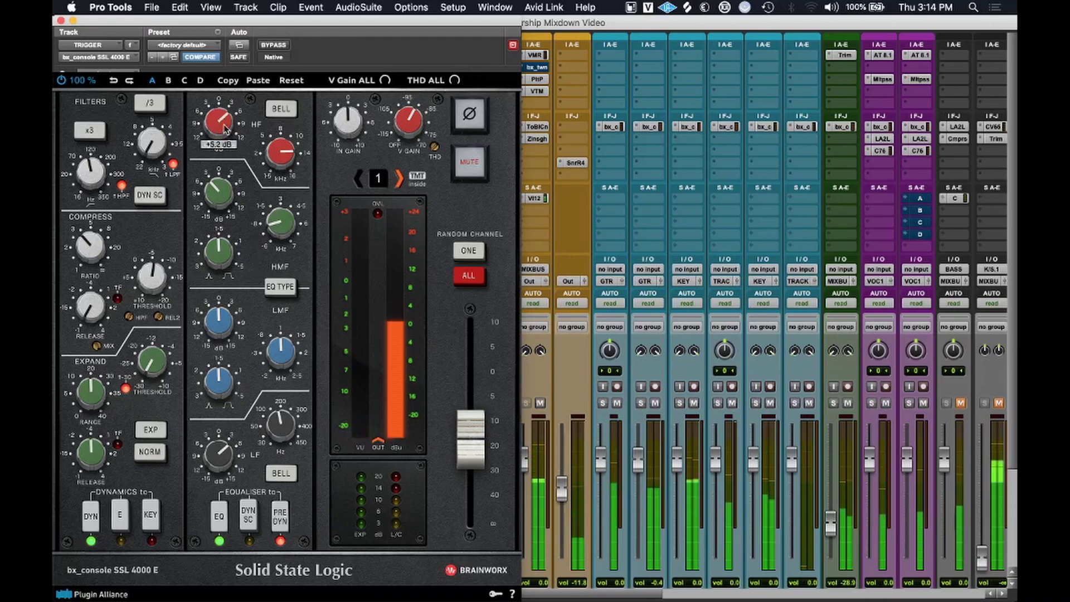
left_click(281, 109)
left_click_drag(282, 165, 282, 179)
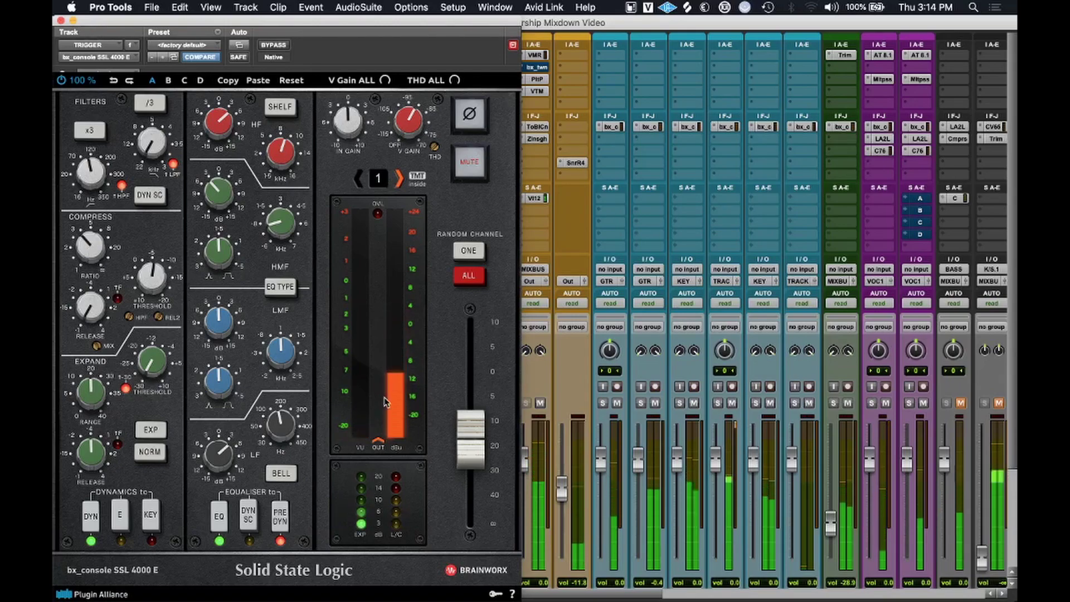
Raise TRIGGER's output fader in small steps to about -11 dB and close the channel strip.
left_click_drag(474, 451, 475, 443)
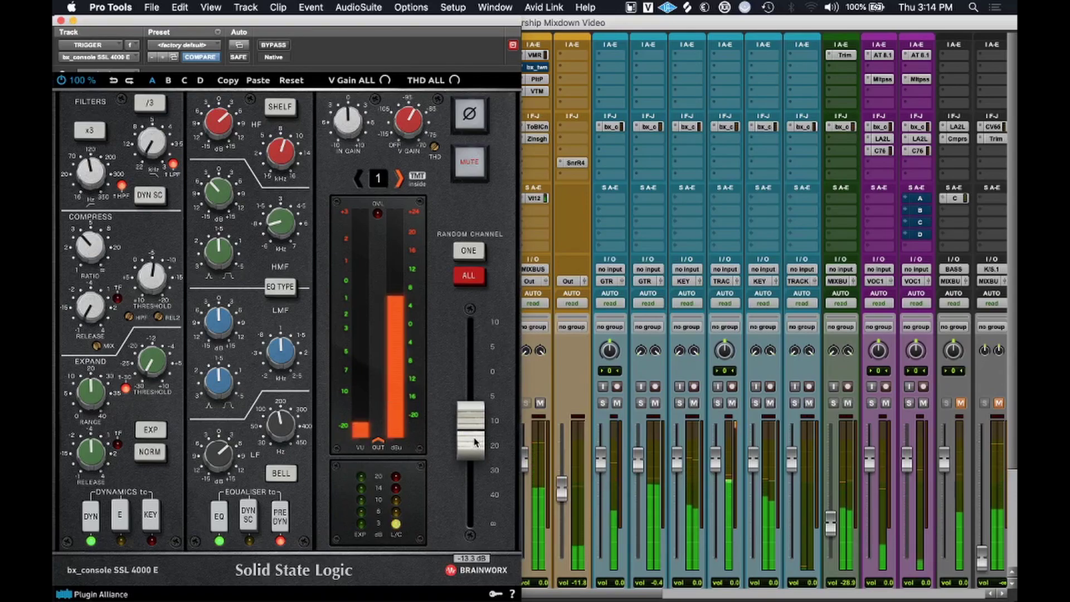
left_click_drag(475, 443, 475, 439)
left_click(474, 437)
left_click(475, 437)
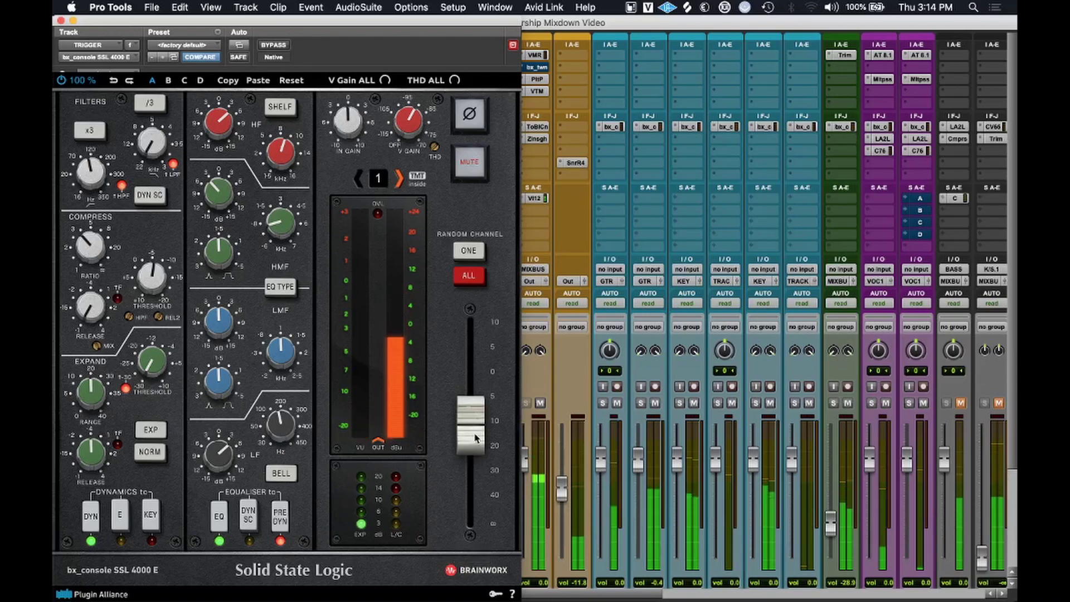
left_click(538, 450)
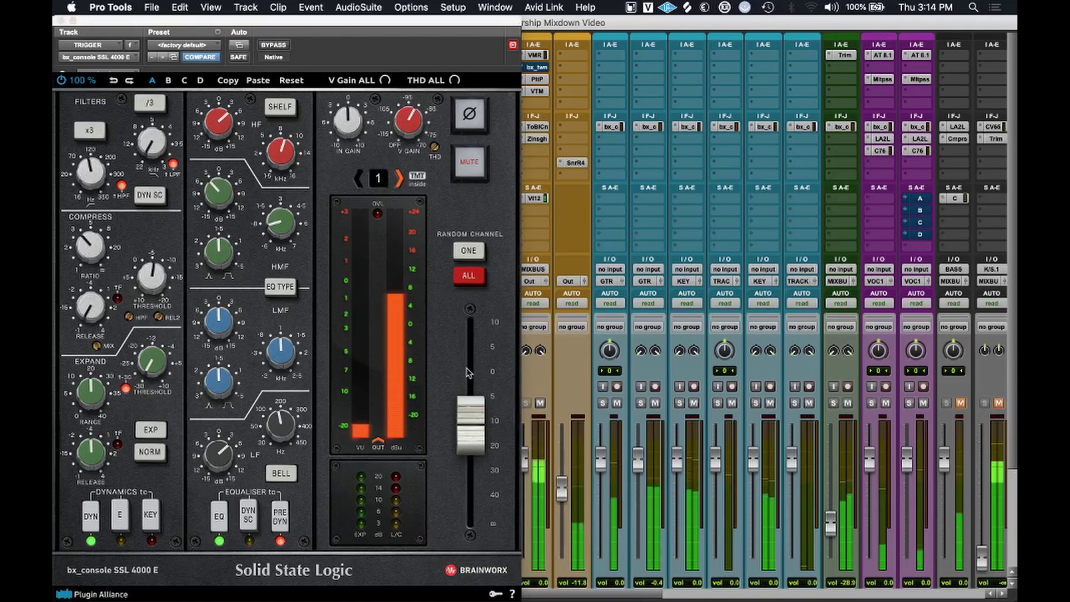
left_click(61, 20)
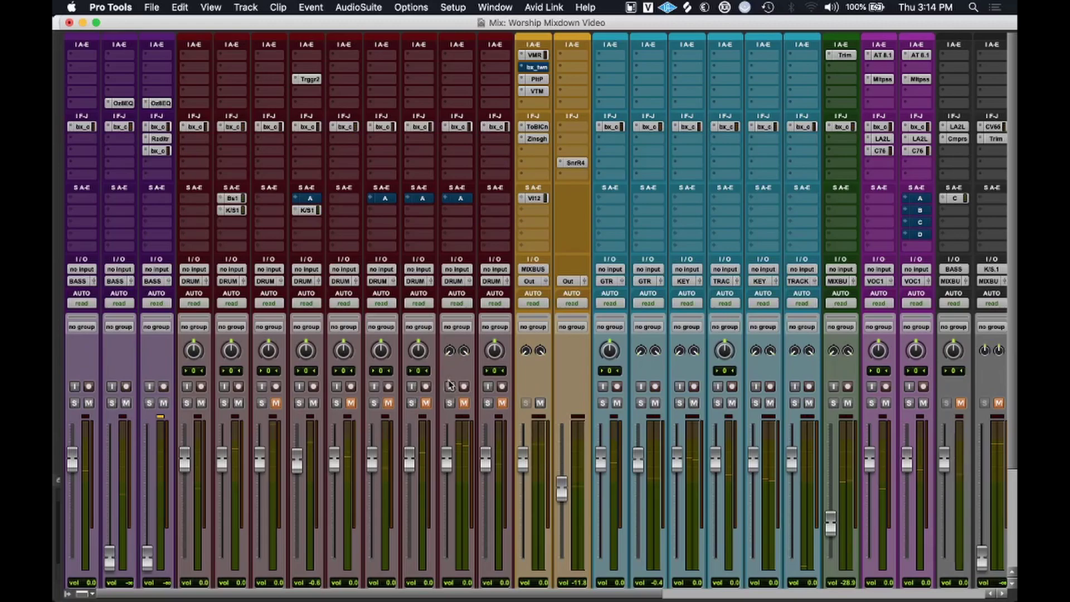
Unmute SNAR2 during playback and open its SSL 4000 E channel strip.
key("space")
scroll(336, 397, "down", 5)
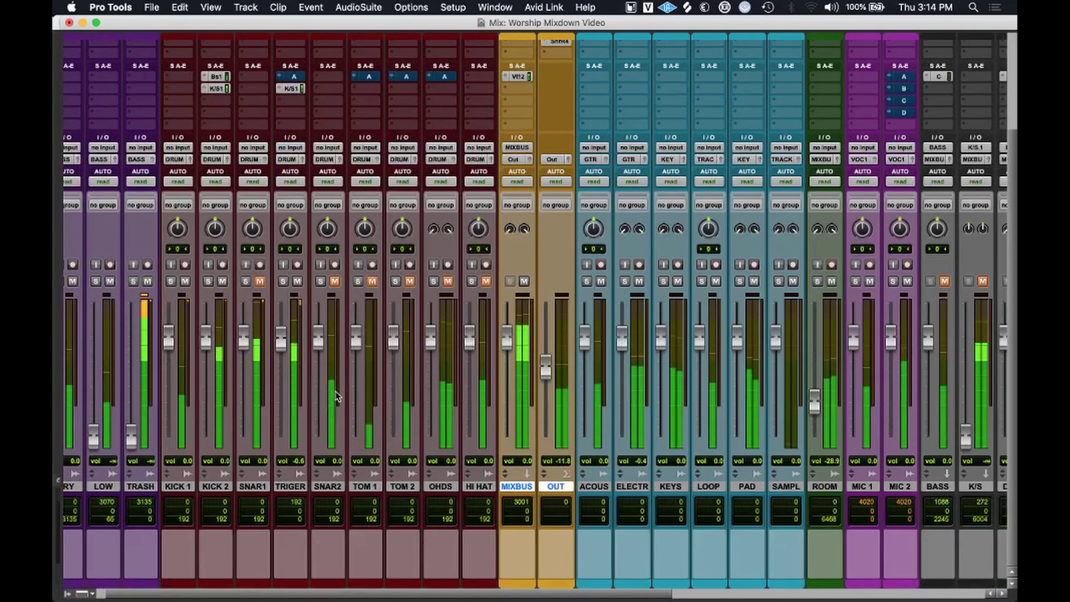
scroll(336, 397, "up", 2)
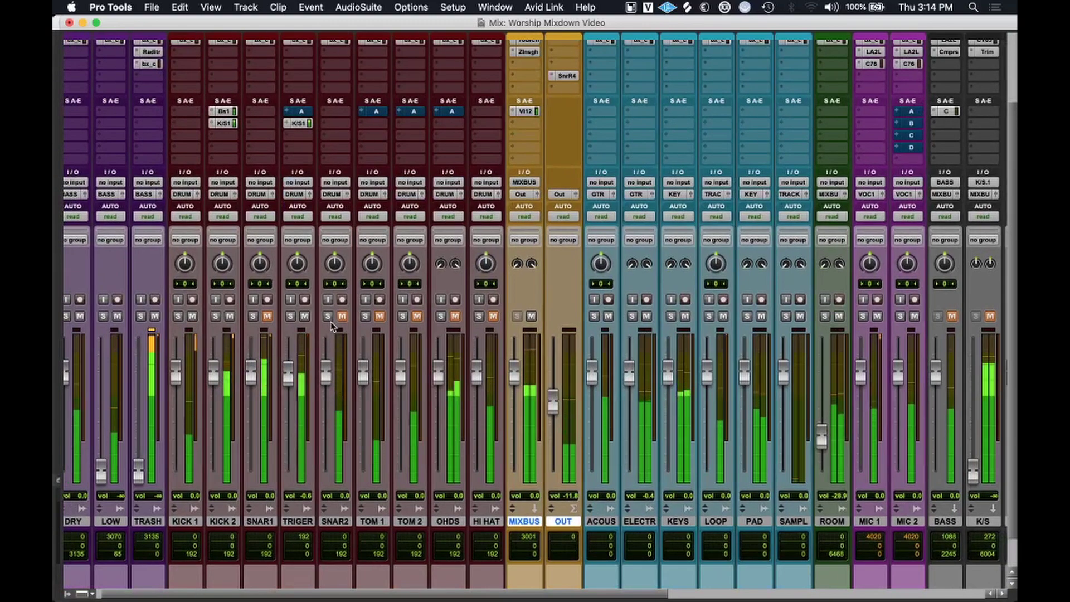
key("space")
scroll(326, 158, "up", 4)
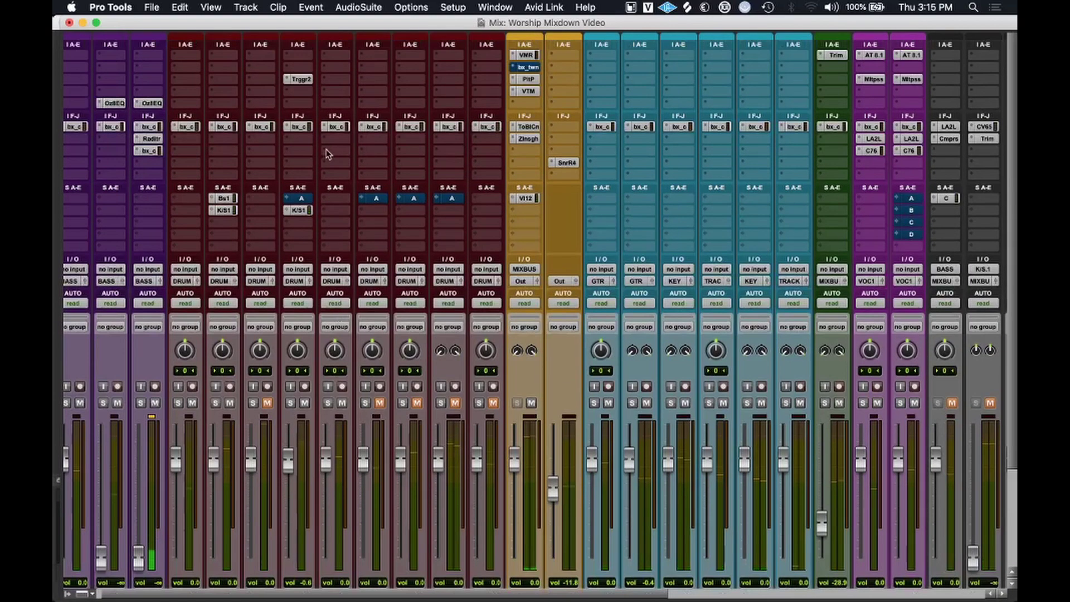
scroll(336, 131, "down", 5)
scroll(331, 134, "up", 5)
key("space")
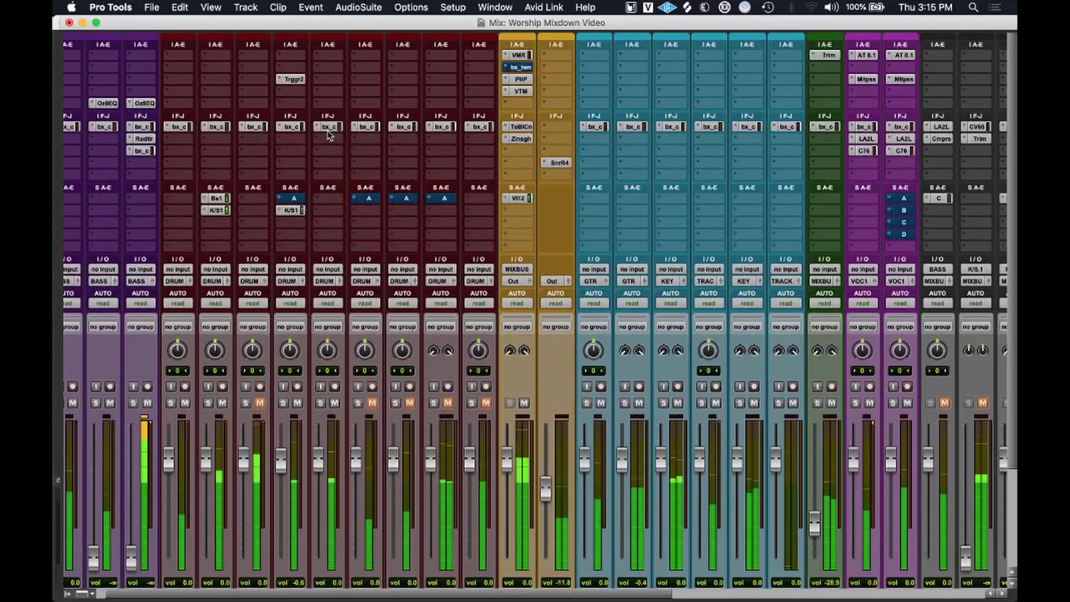
left_click(334, 403)
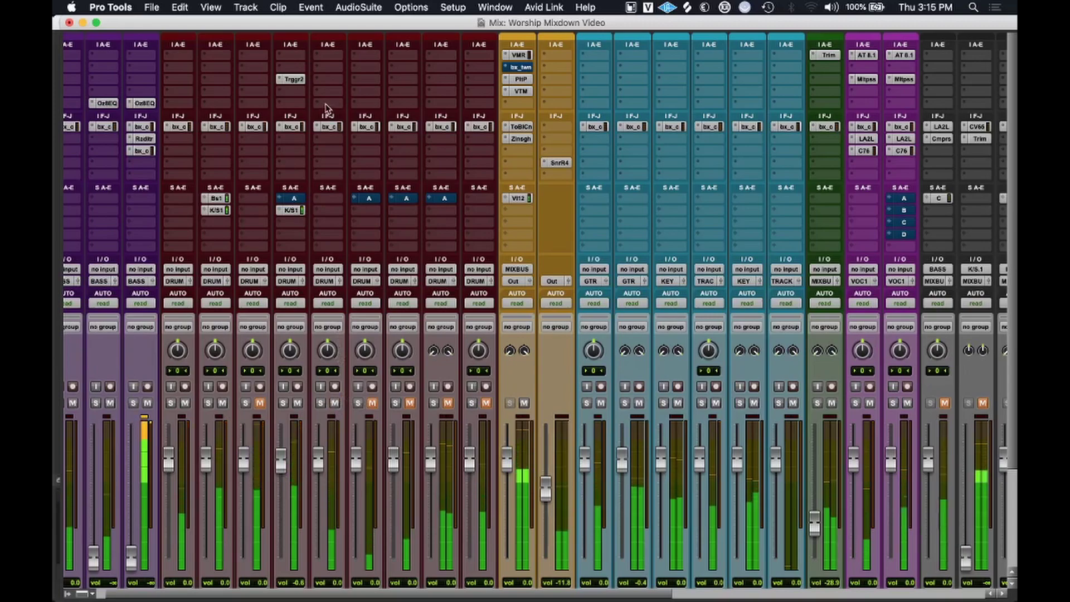
left_click(329, 127)
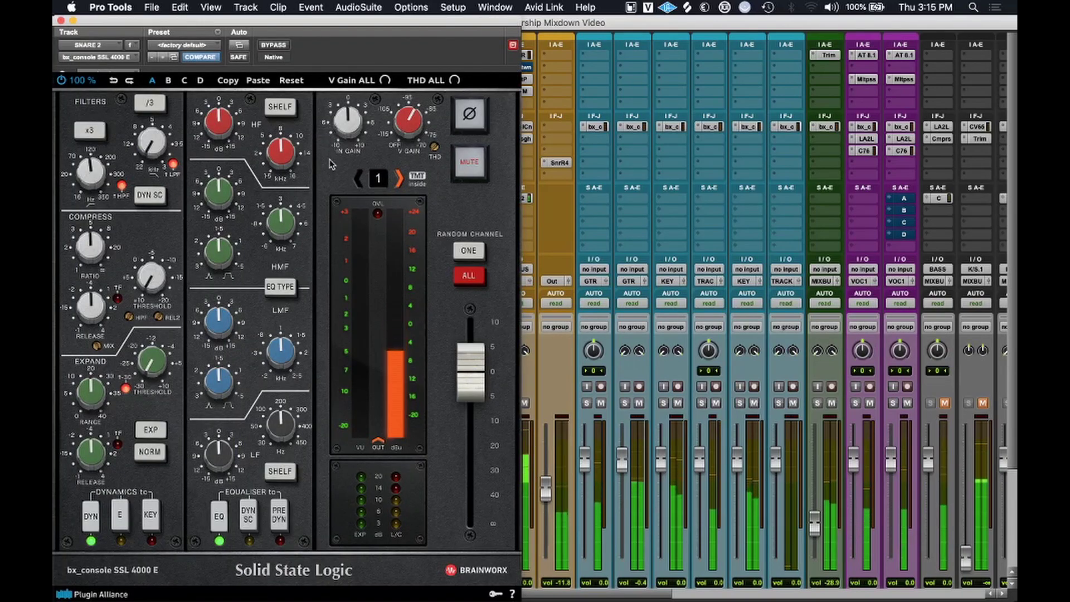
Try an HMF boost on SNARE 2 while sweeping its frequency, and reset the HMF gain to zero.
left_click_drag(220, 196, 225, 170)
left_click_drag(288, 218, 290, 234)
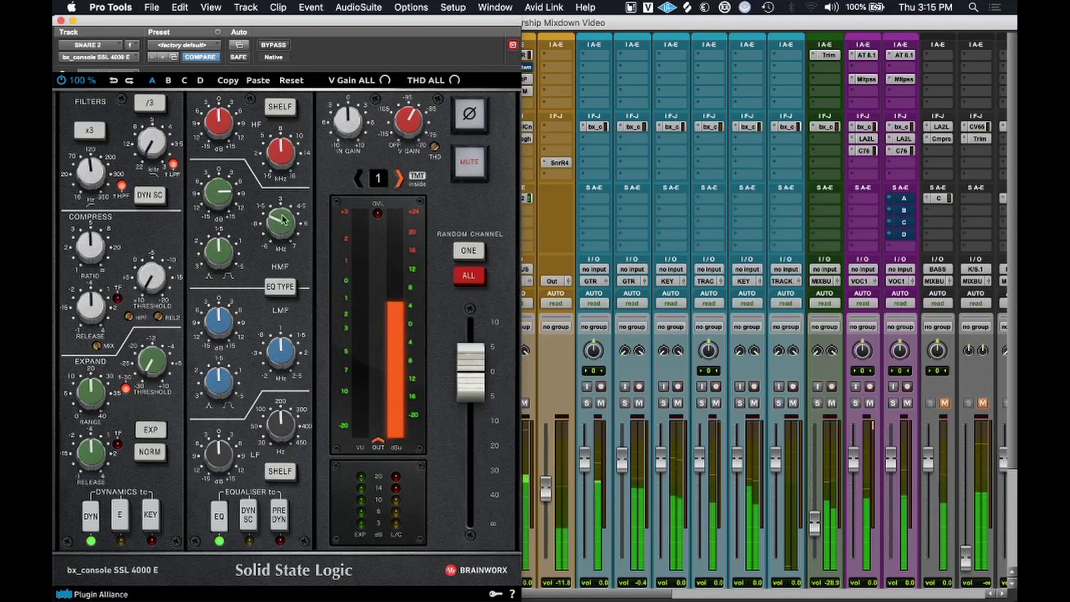
left_click(221, 193, "alt")
Boost SNARE 2's LMF band with a narrow Q and sweep its frequency to about 1.0 kHz.
left_click_drag(221, 325, 223, 304)
left_click_drag(288, 362, 289, 380)
left_click_drag(219, 384, 223, 419)
left_click(220, 323, "alt")
mouse_move(280, 345)
left_mouse_down()
mouse_move(278, 334)
mouse_move(222, 327)
mouse_move(222, 337)
mouse_move(275, 348)
mouse_move(278, 338)
left_mouse_up()
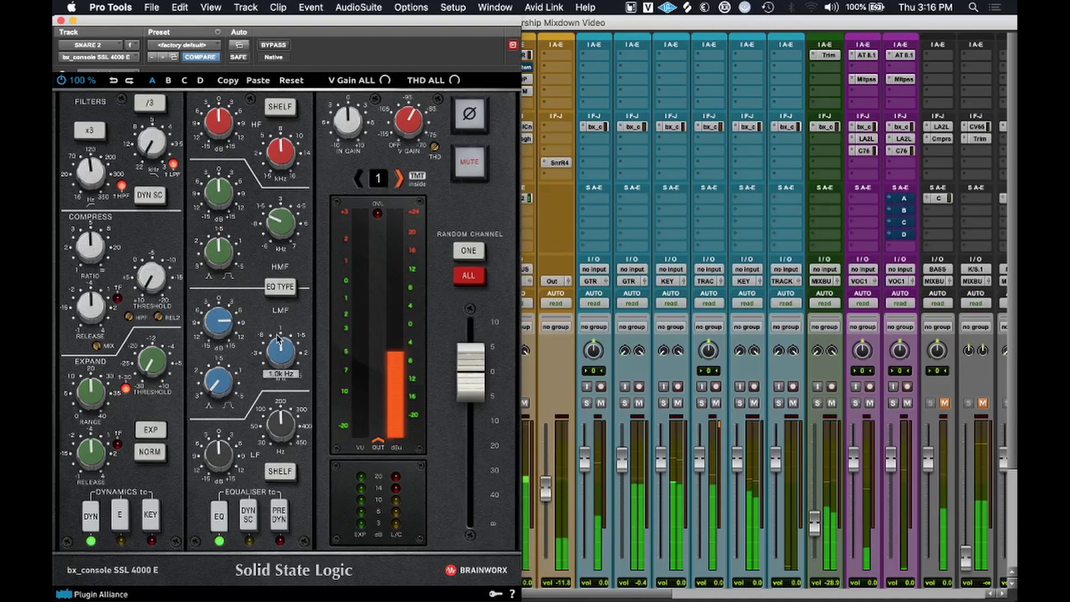
Turn the LMF gain down to a cut, widen its Q slightly, and boost the HF band on SNARE 2.
left_click_drag(219, 324, 219, 343)
left_click_drag(218, 384, 220, 367)
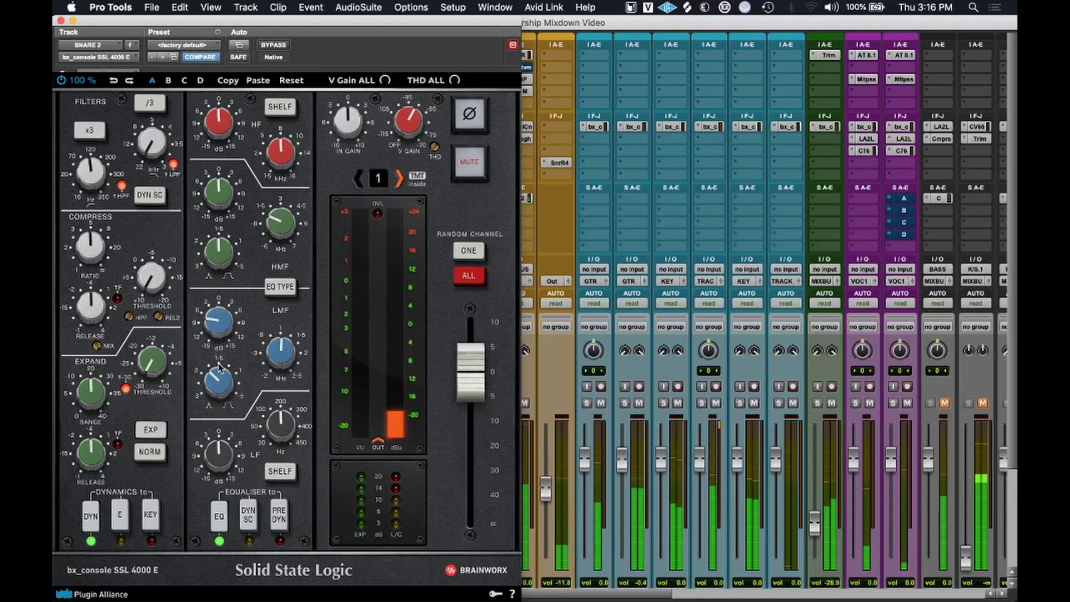
left_click_drag(219, 326, 219, 329)
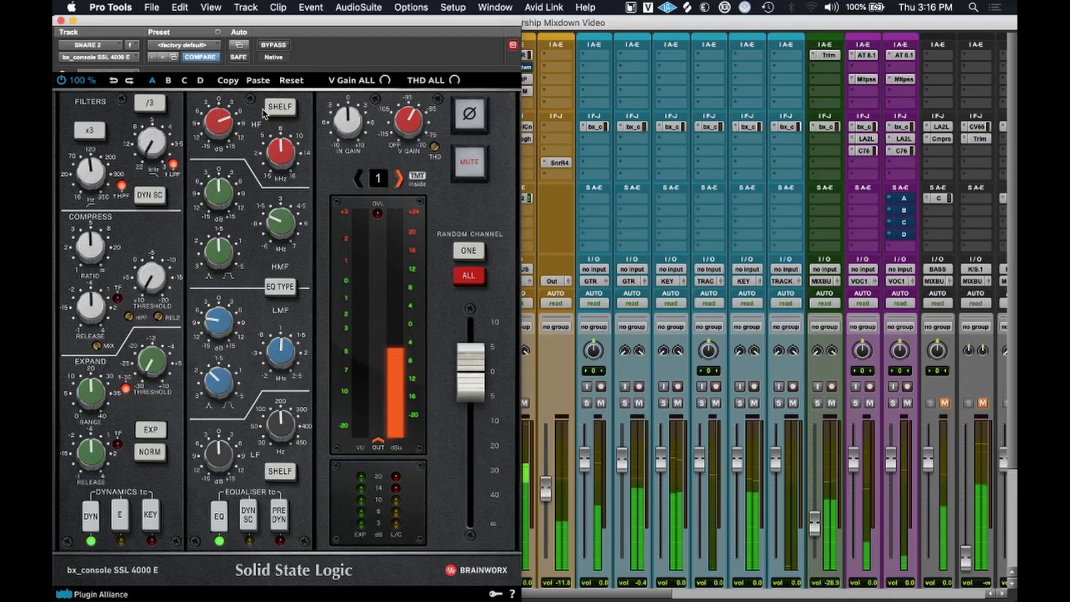
Gate SNARE 2 with fast attack, minimum release and an expander threshold below -12, and place the equaliser before the dynamics.
left_click_drag(152, 364, 152, 316)
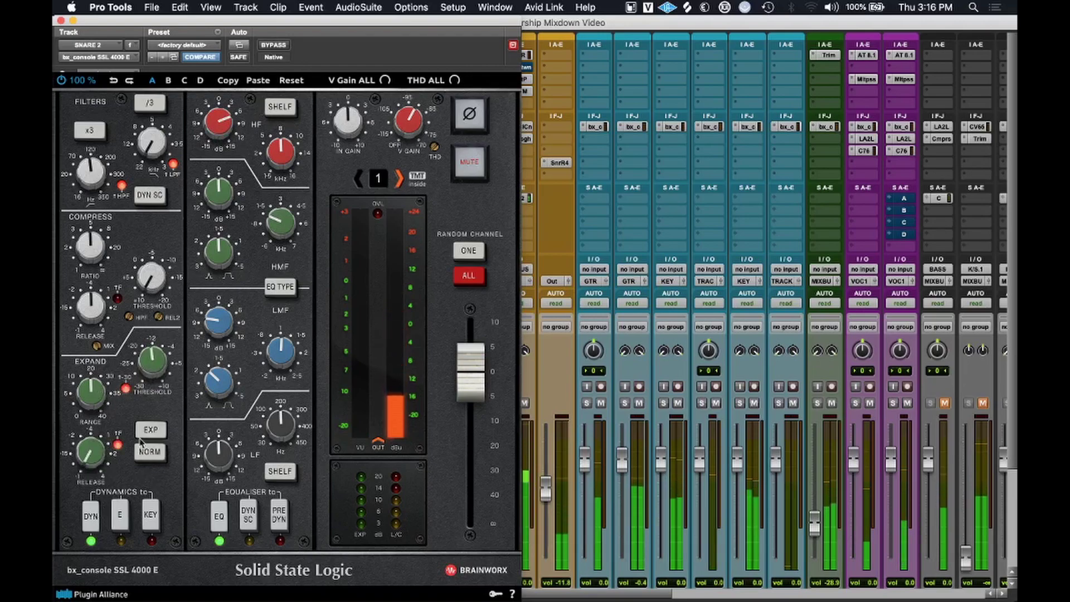
left_click_drag(150, 371, 151, 396)
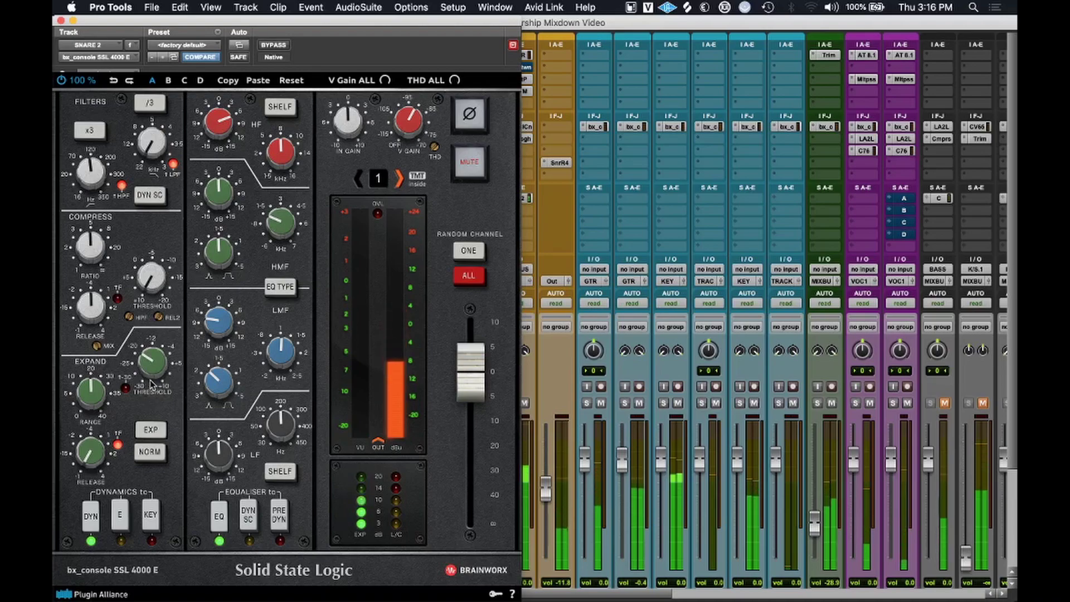
left_click(277, 518)
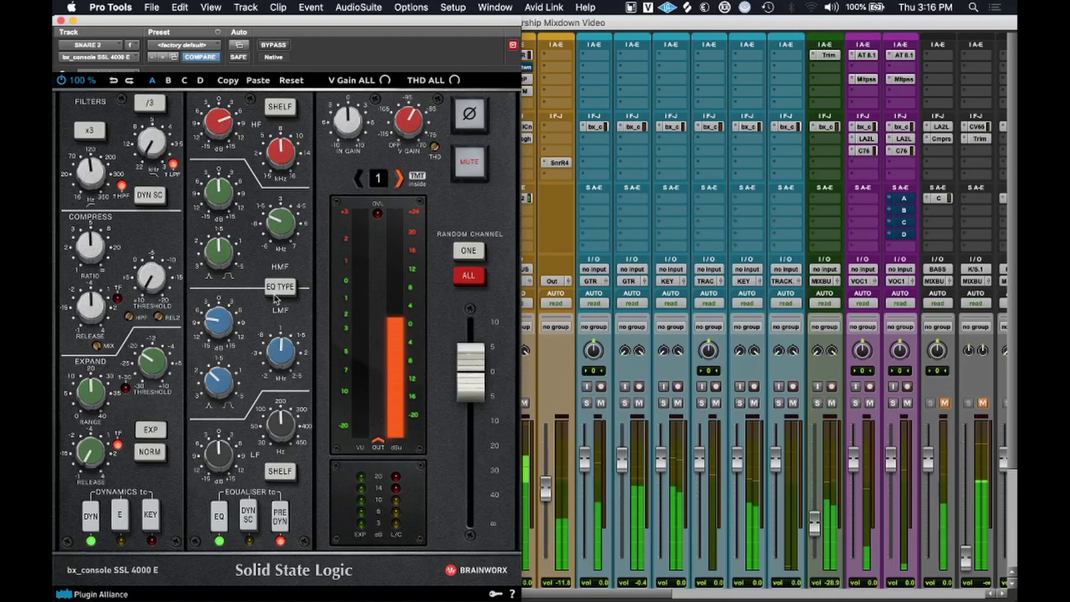
Compress SNARE 2 with fast attack, minimum release and a threshold of about -16 dB.
mouse_move(149, 276)
left_mouse_down()
mouse_move(149, 232)
mouse_move(97, 254)
mouse_move(151, 255)
mouse_move(150, 263)
left_mouse_up()
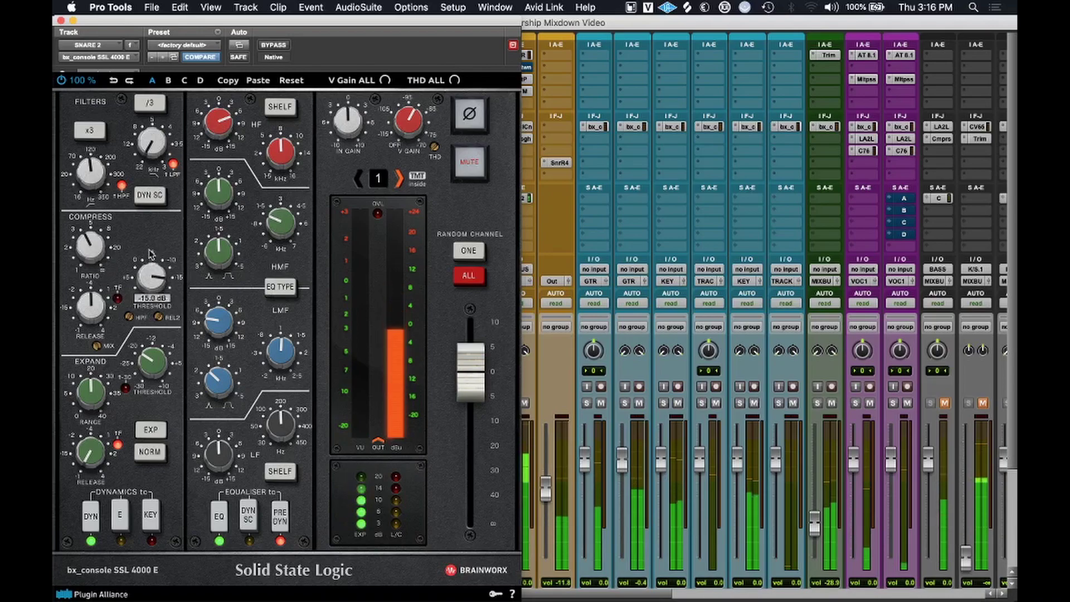
left_click(119, 299)
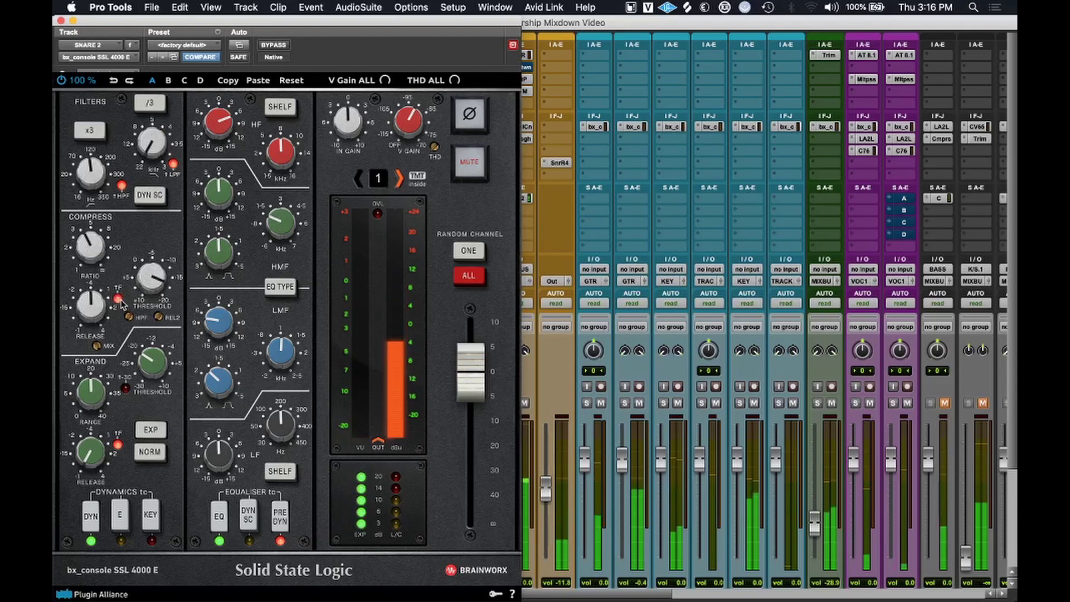
left_click_drag(92, 307, 89, 332)
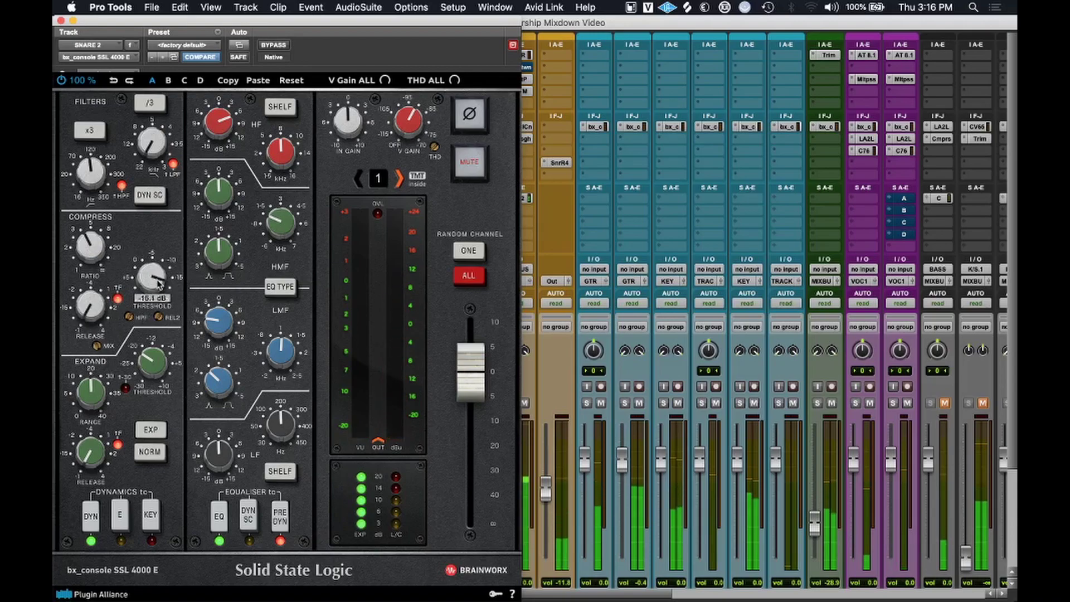
left_click_drag(157, 290, 156, 283)
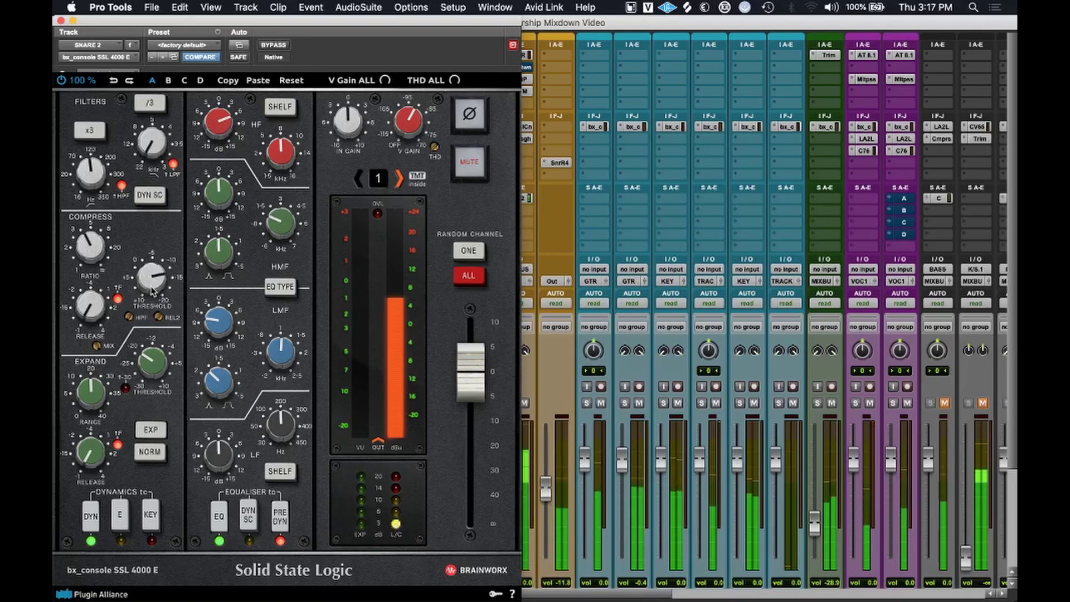
left_click_drag(152, 287, 153, 286)
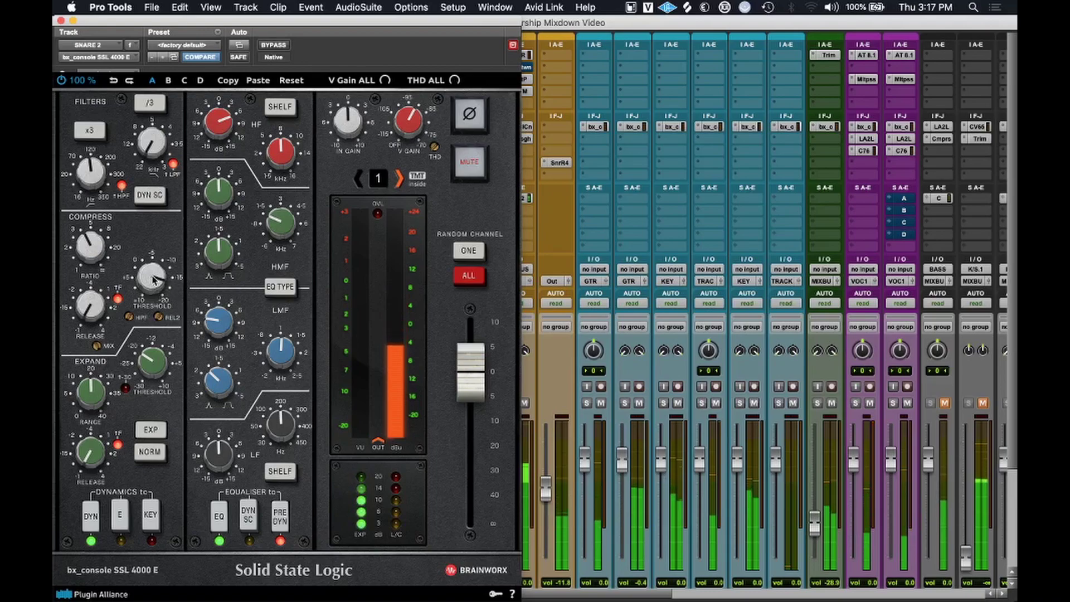
Pull SNARE 2's output fader fully down, raise it to just below -5 dB, and close the channel strip.
left_click_drag(471, 370, 471, 525)
scroll(583, 463, "left", 2)
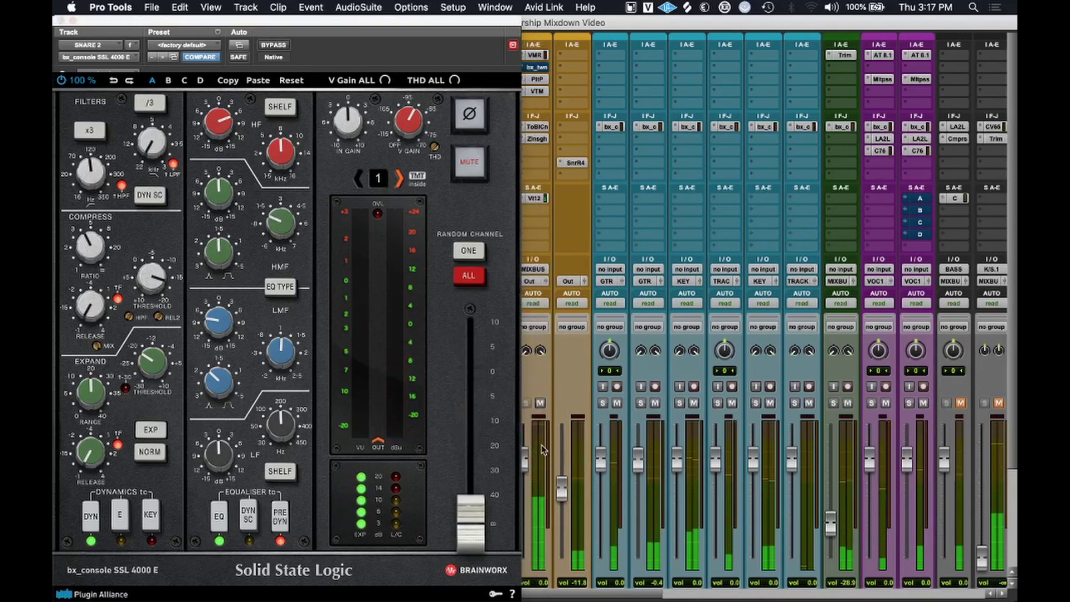
left_click_drag(471, 535, 474, 424)
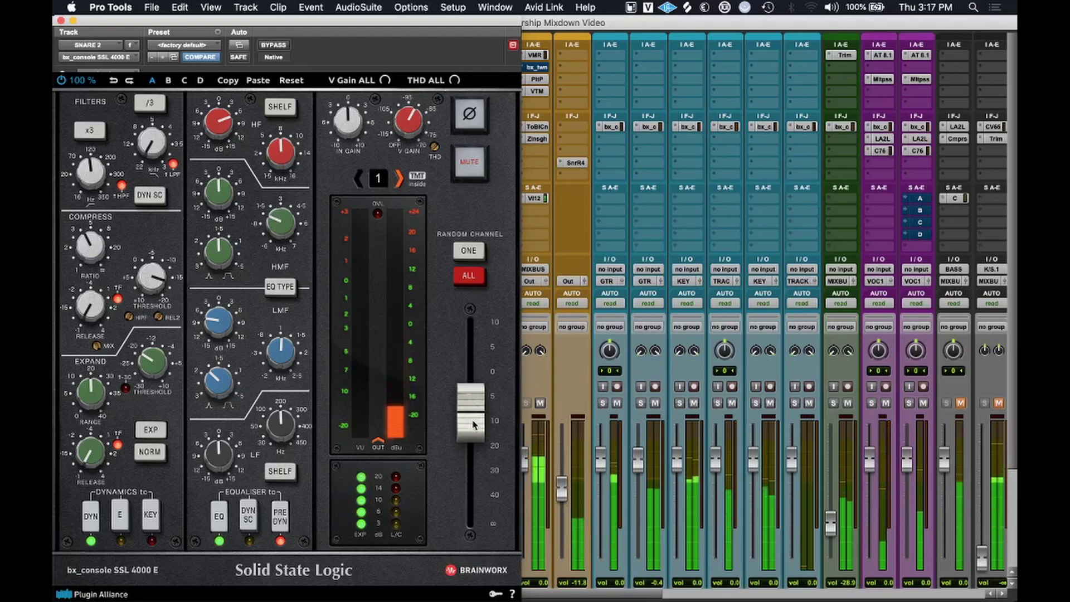
left_click_drag(473, 425, 477, 412)
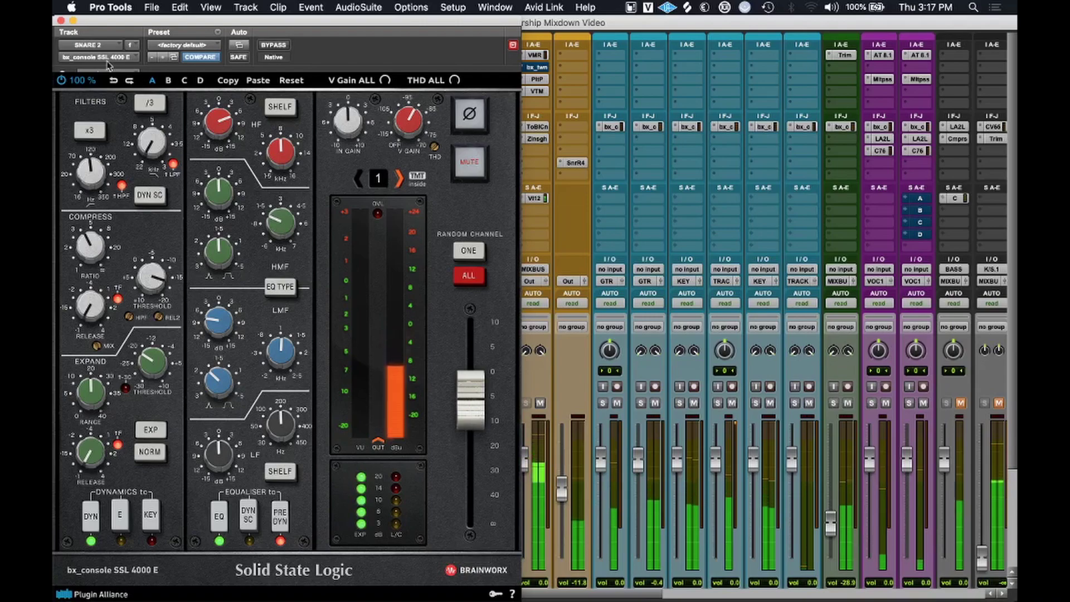
key("super+w")
Select the KICK 1, KICK 2, TRIGER and SNAR2 tracks together.
scroll(299, 431, "down", 5)
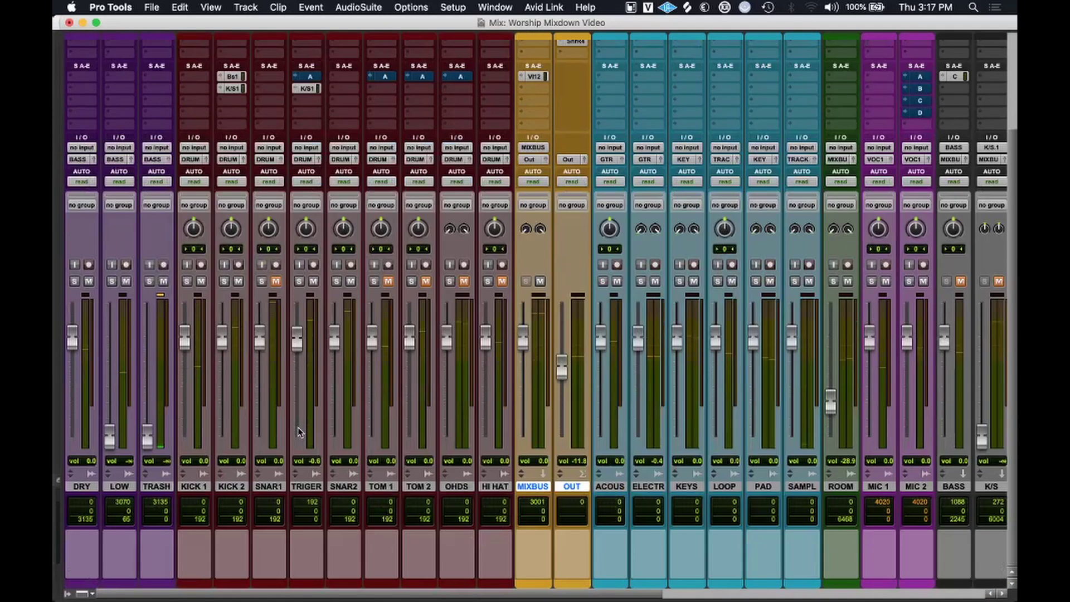
right_click(345, 486)
left_click(285, 489)
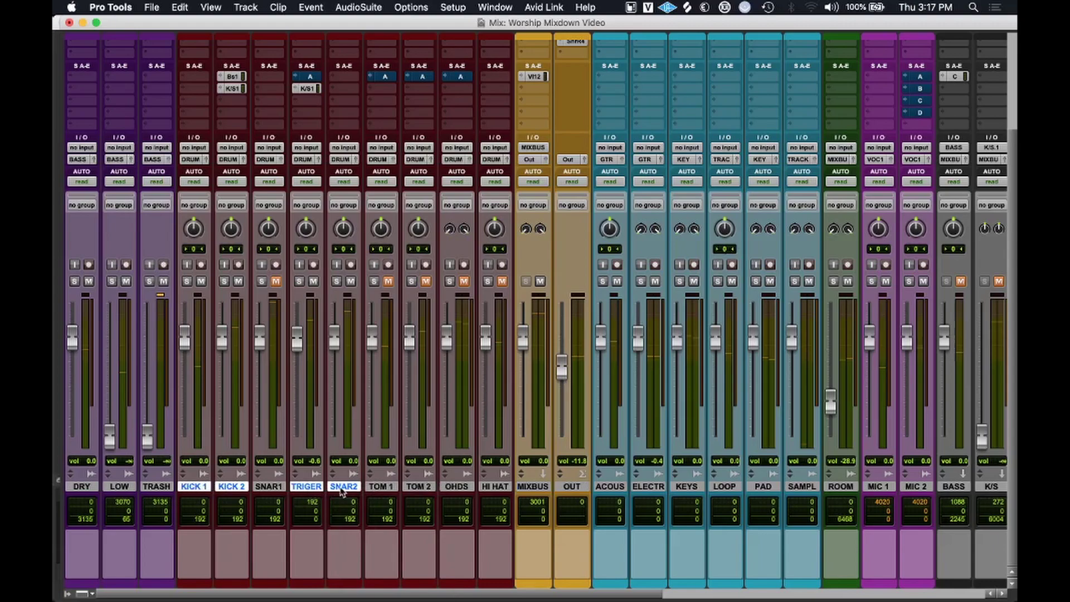
Bypass the SSL channel strips on KICK 1, KICK 2, TRIGER and SNAR2 during playback.
scroll(342, 488, "up", 5)
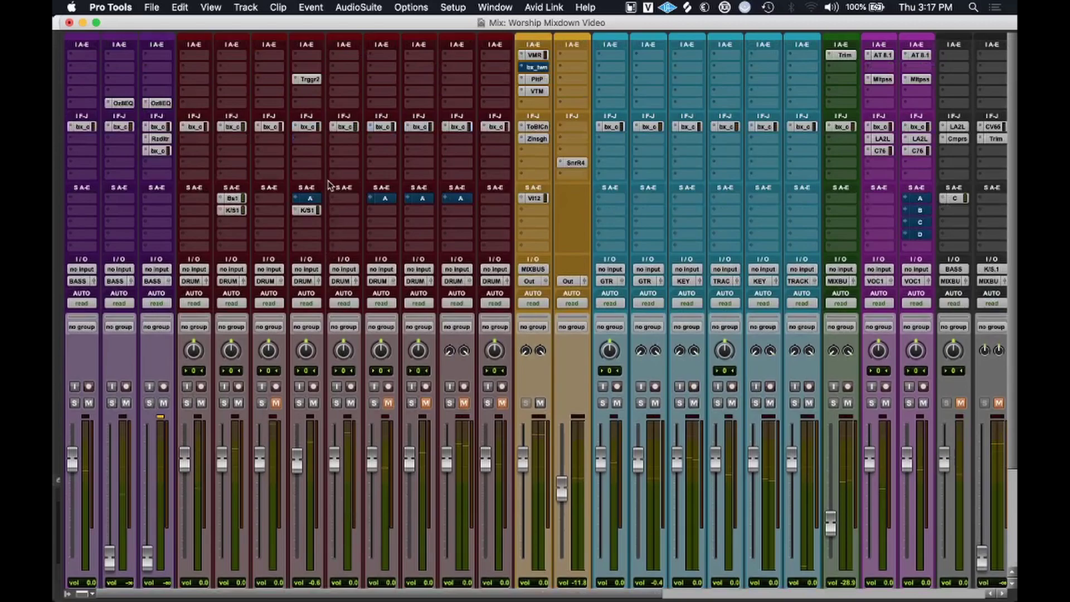
key("space")
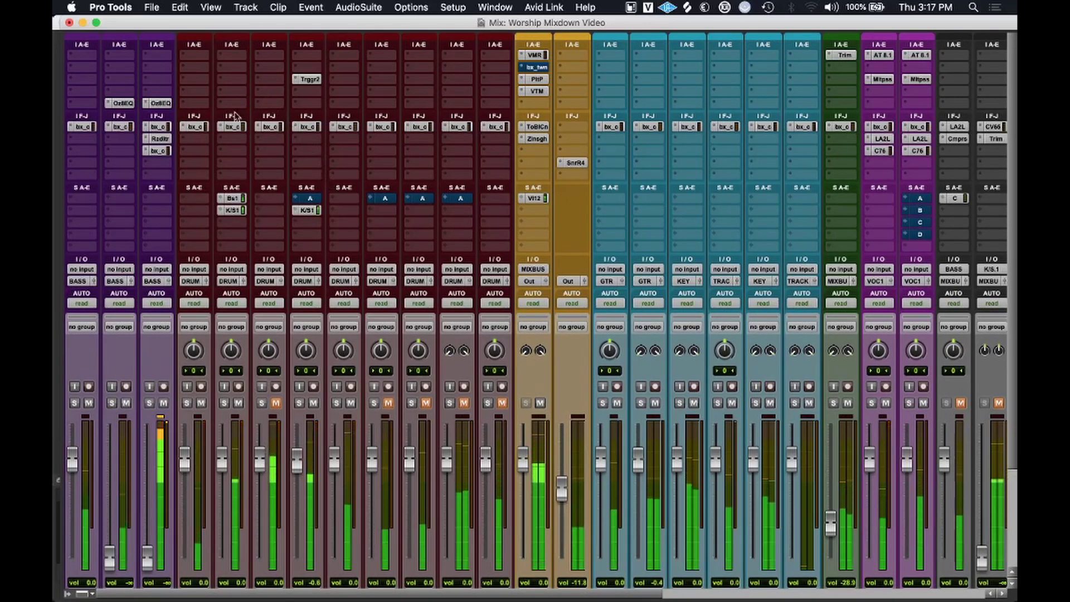
left_click(196, 127, "super")
left_click(234, 127, "super")
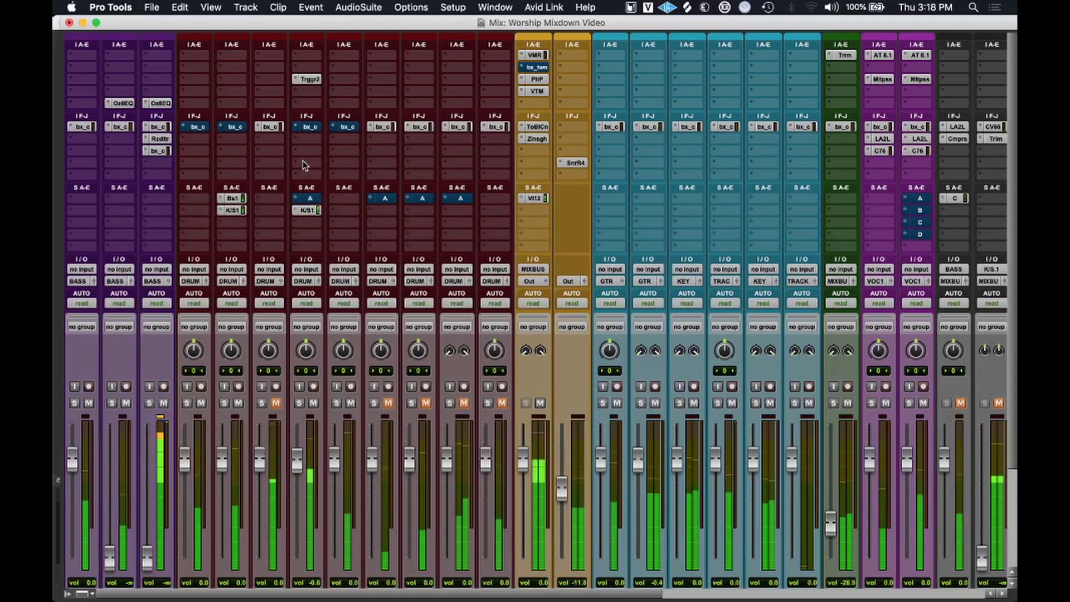
Mute TRIGER, unmute SNAR1, bypass SNAR1's channel strip, and play the drums unprocessed.
key("space")
left_click(313, 403)
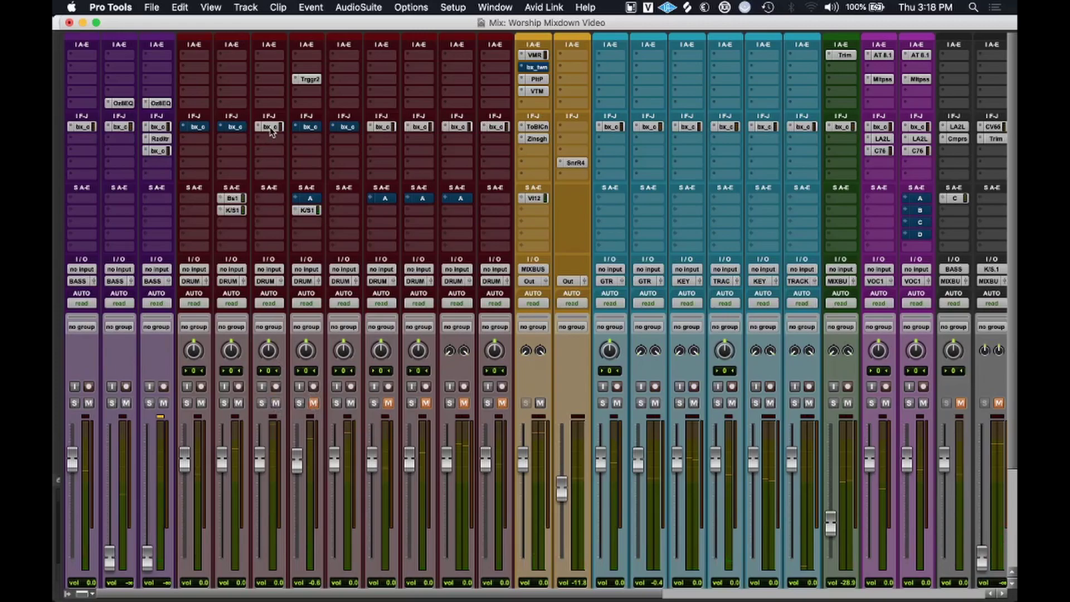
key("space")
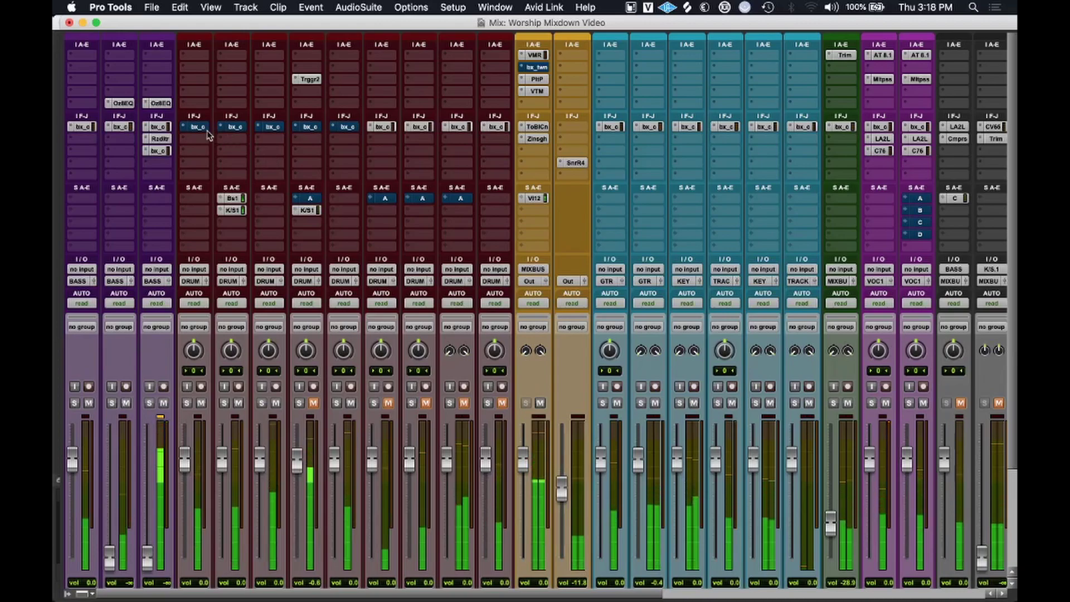
Re-enable the channel strips on KICK 1, KICK 2, SNAR1 and SNAR2 and play the mix to compare.
left_click(202, 129, "super")
left_click(231, 127, "super")
left_click(268, 129, "super")
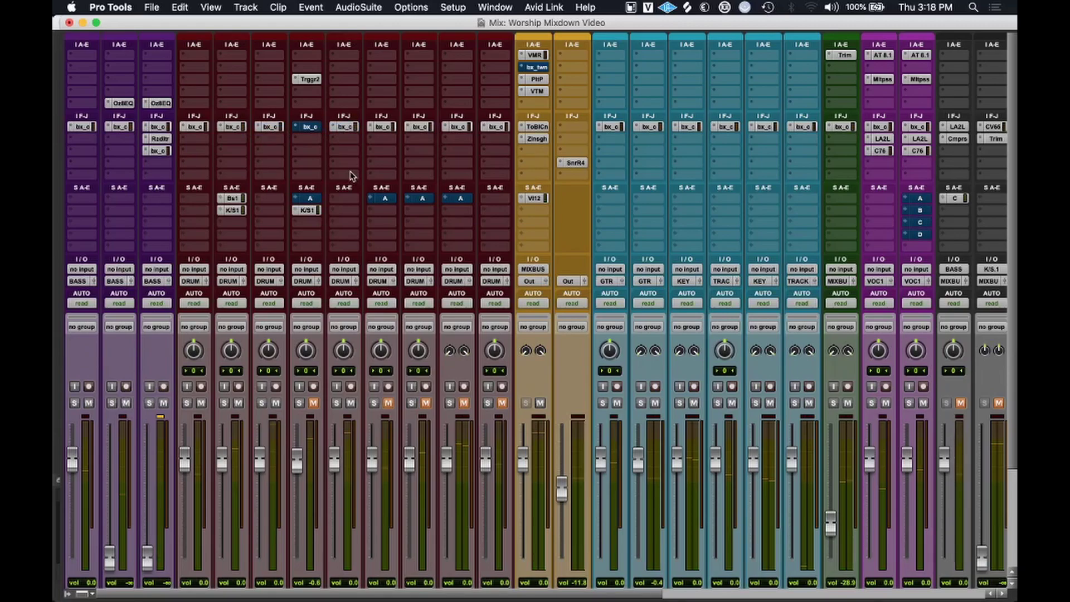
key("space")
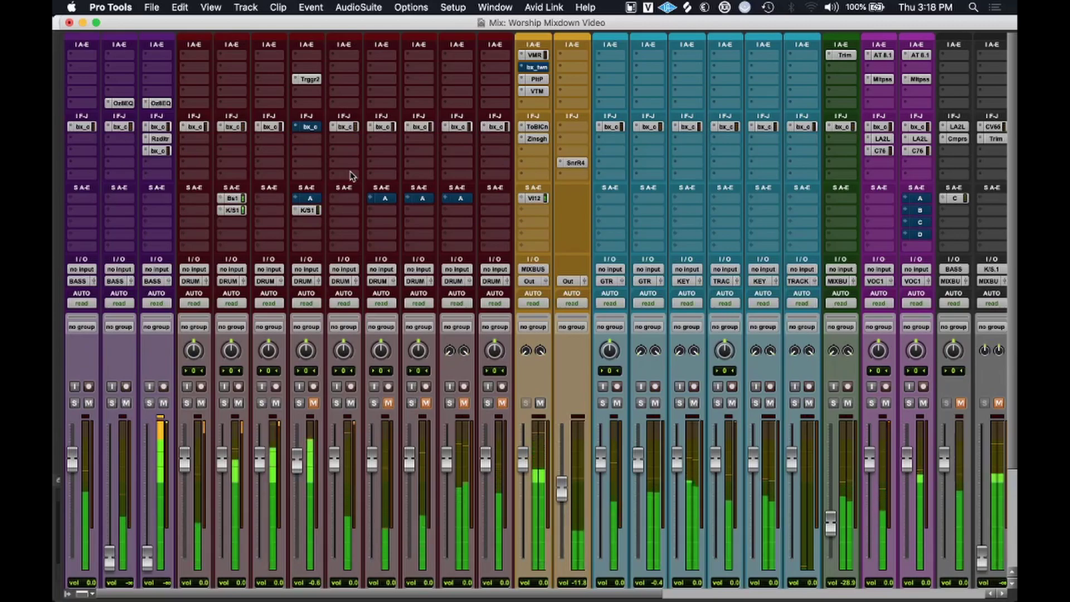
key("space")
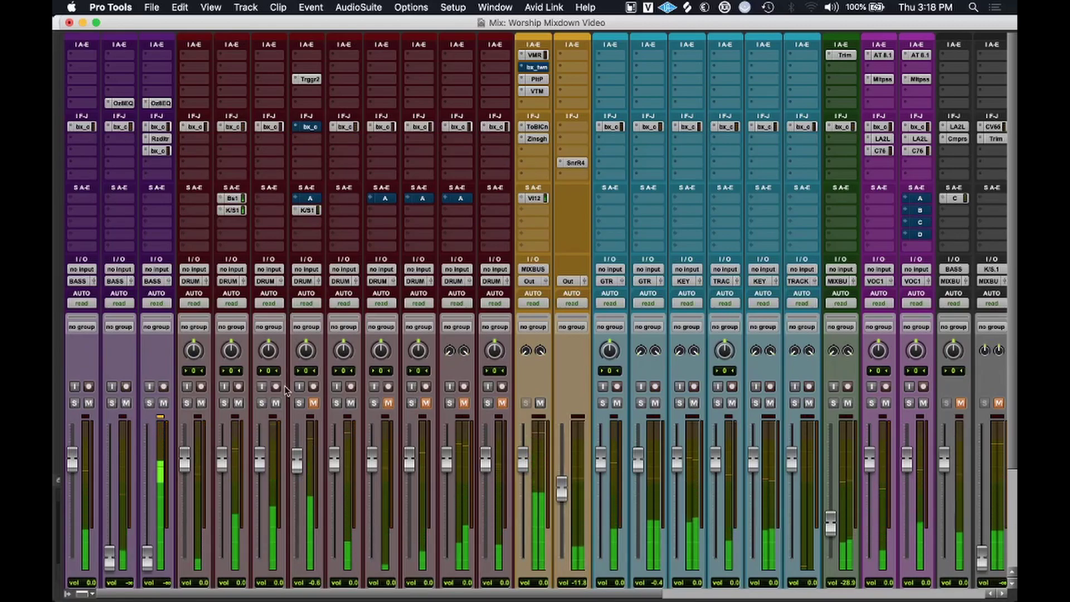
Mute SNAR1, unmute TRIGER, re-enable TRIGER's channel strip, and play the processed drums.
left_click(277, 388)
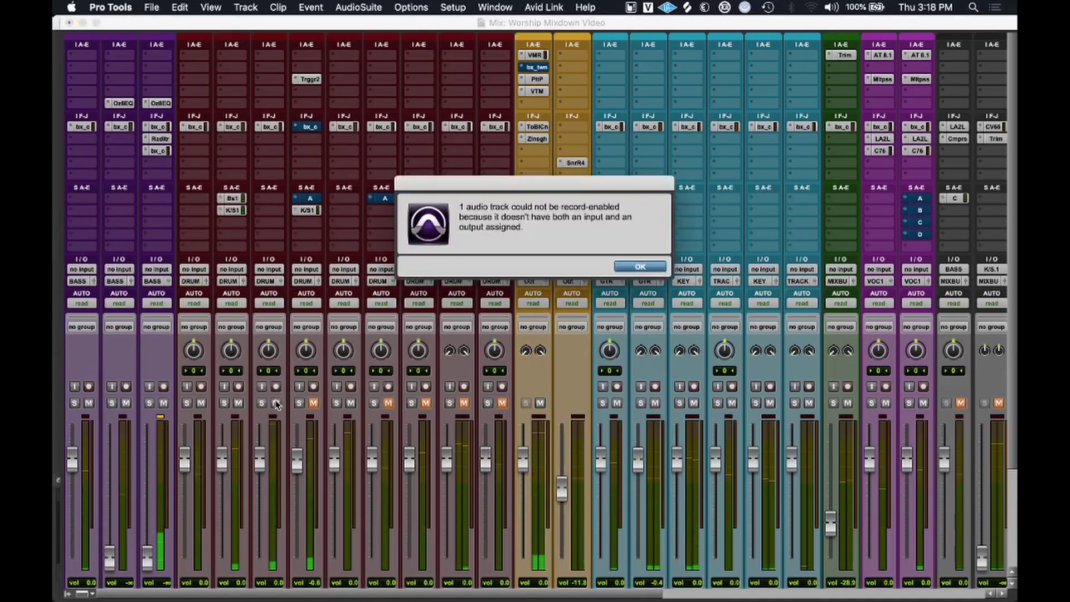
left_click(639, 267)
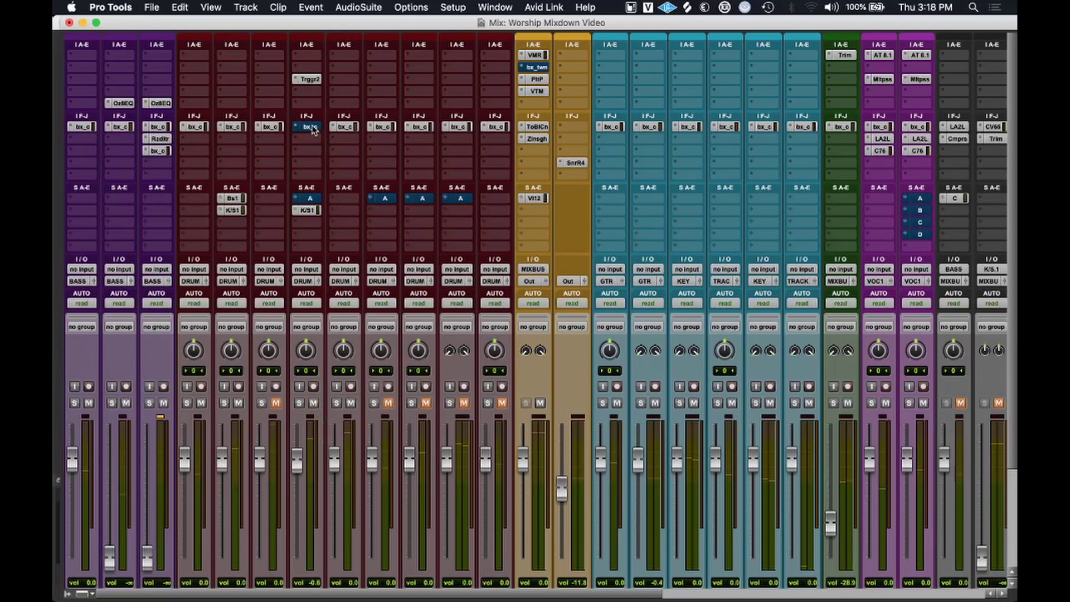
key("space")
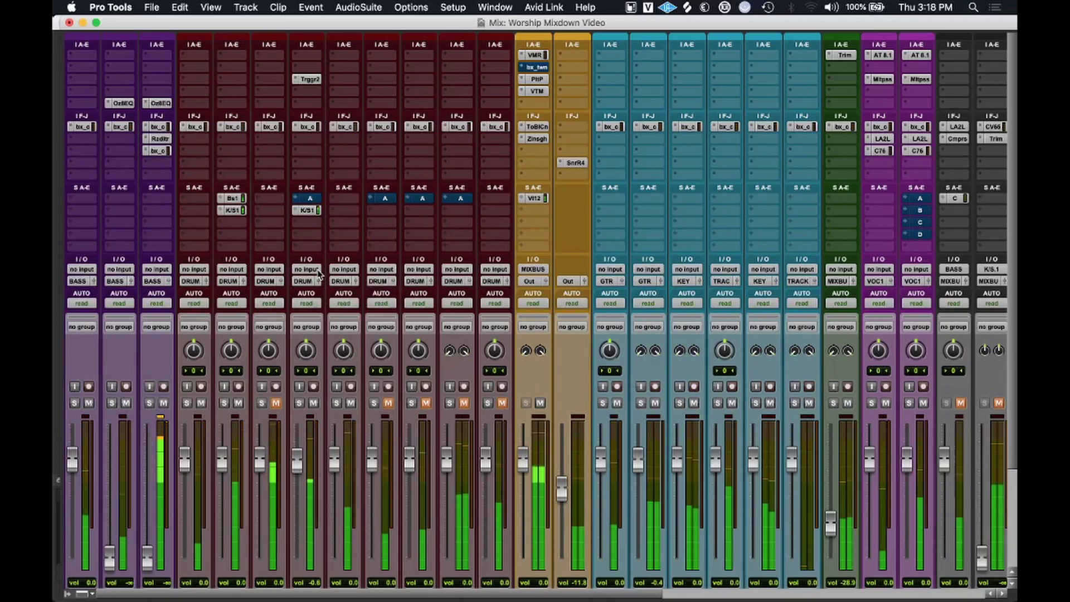
key("space")
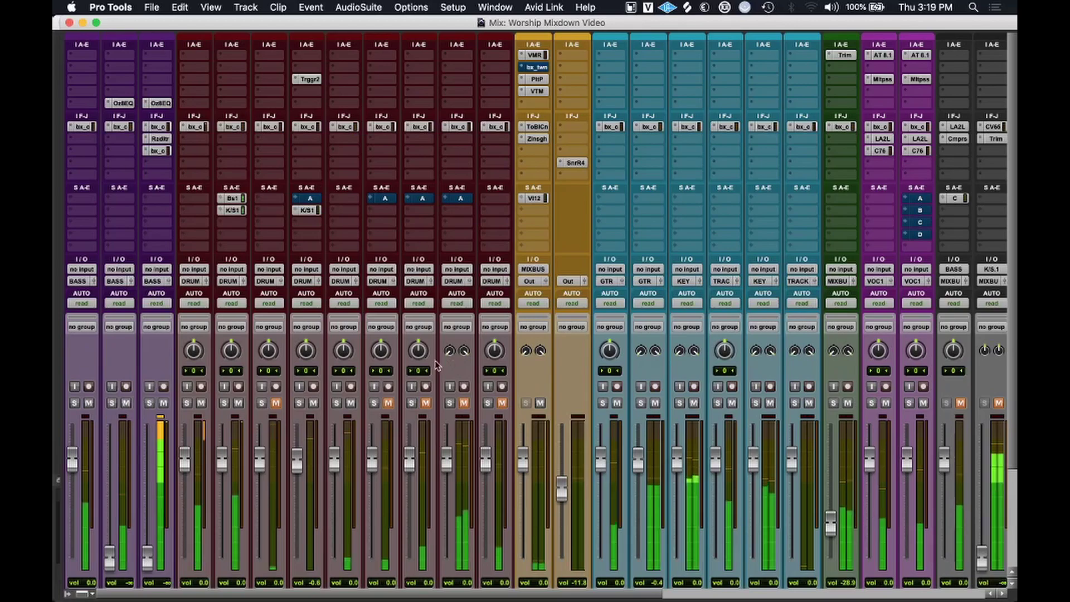
Pan TOM 1 to 23 left and TOM 2 to 59 right, and play the OHDS channel soloed.
scroll(413, 363, "down", 5)
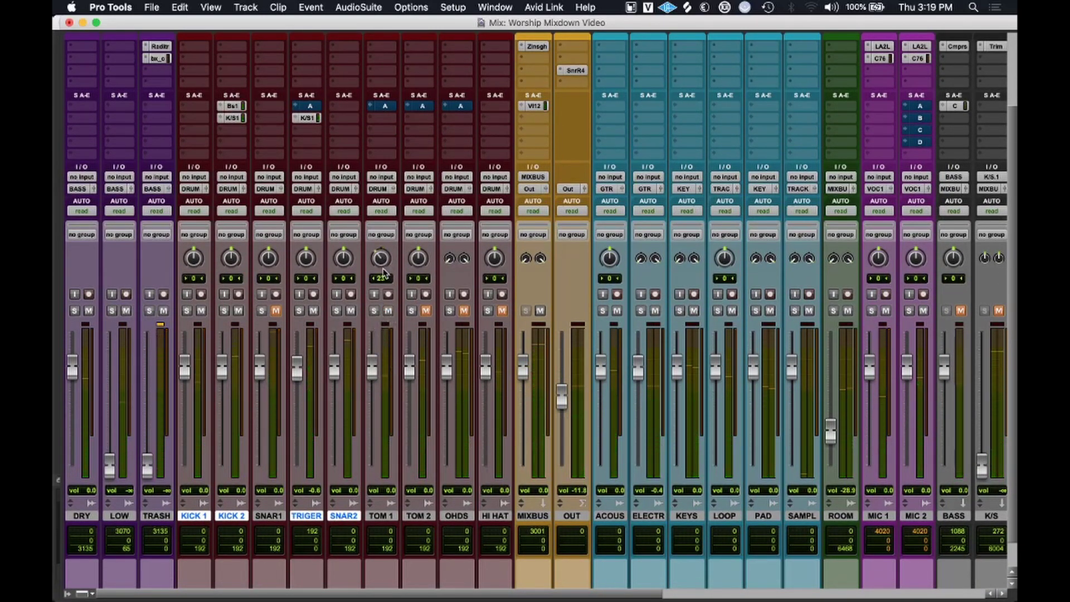
left_click(374, 311)
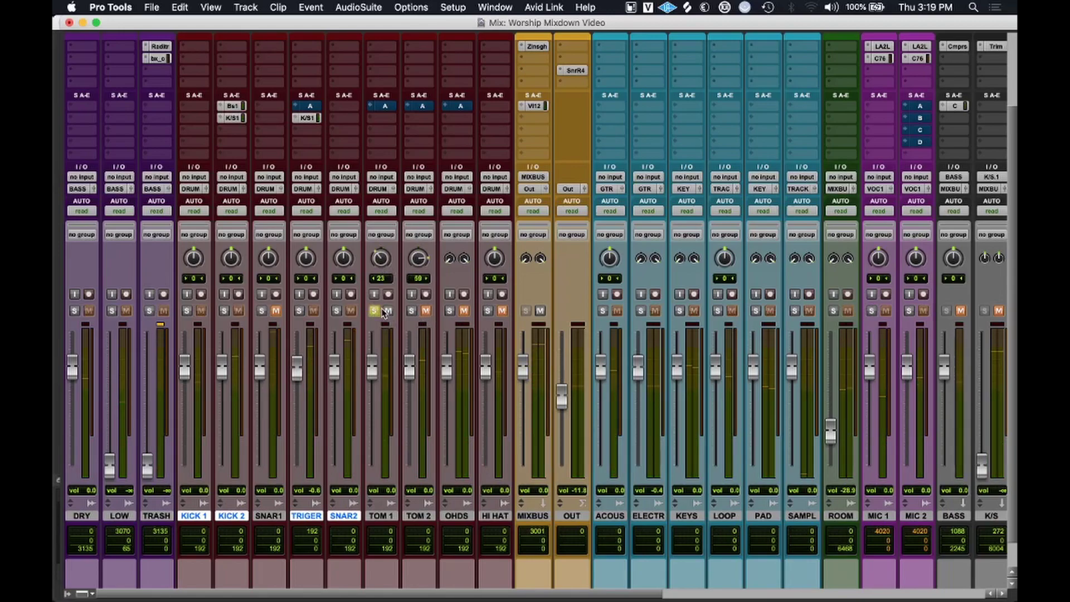
left_click(374, 311)
left_click(450, 311)
key("space")
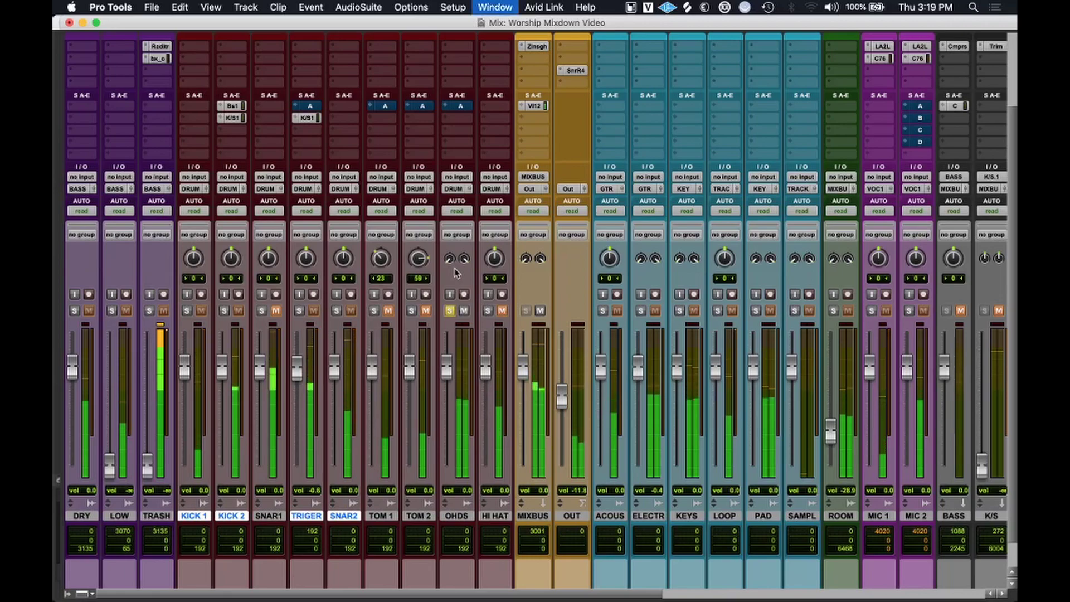
Find the tom fill near bar 167 in the Edit window and play it with the overheads soloed.
key("super+equal")
key("space")
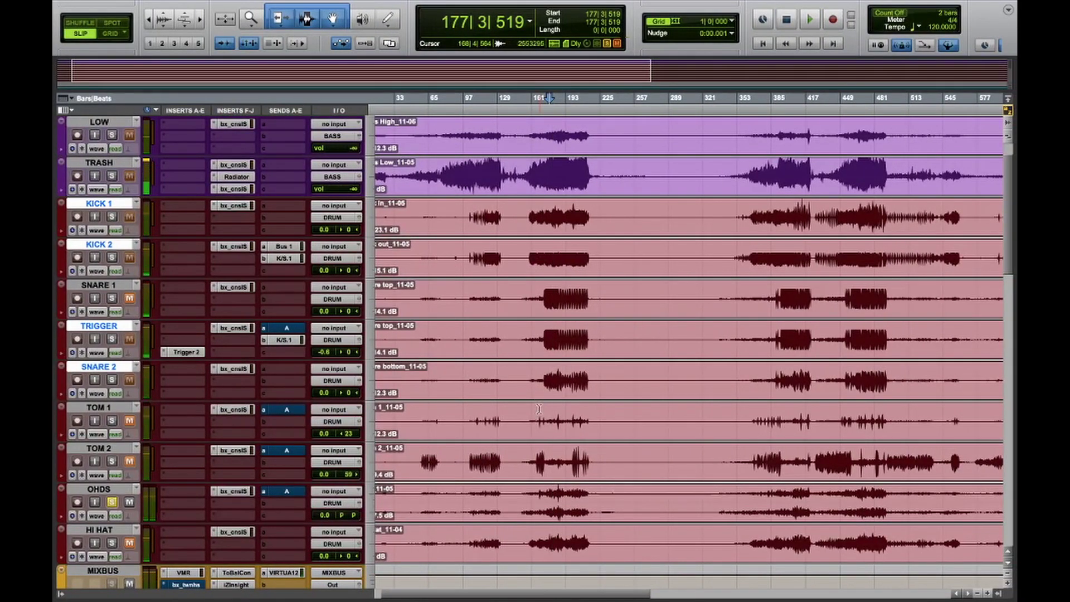
key("super+bracketright")
key("super+bracketright")
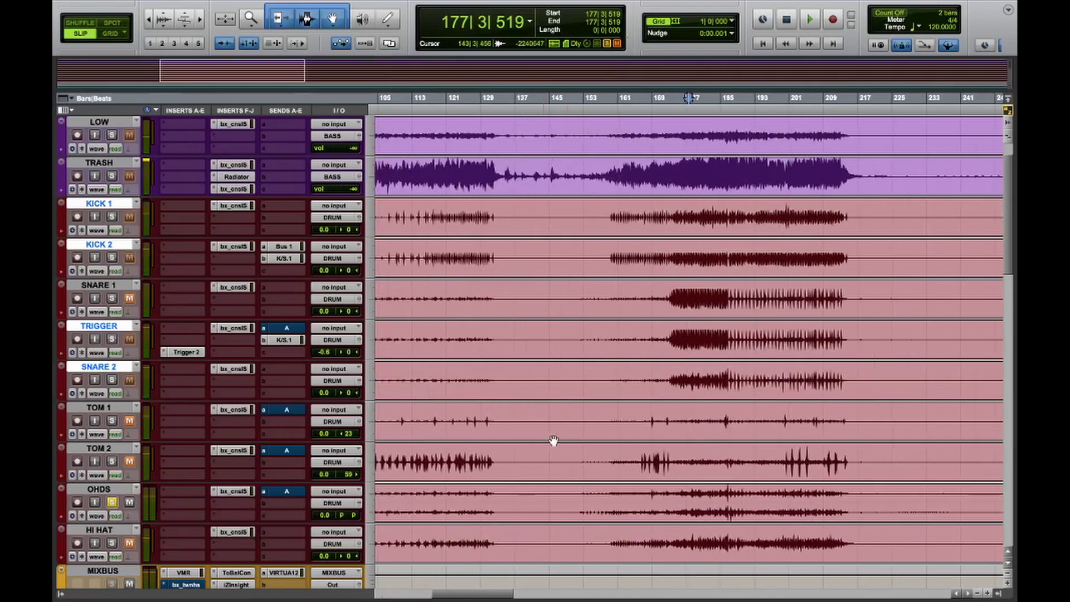
left_click(644, 451)
key("super+bracketright")
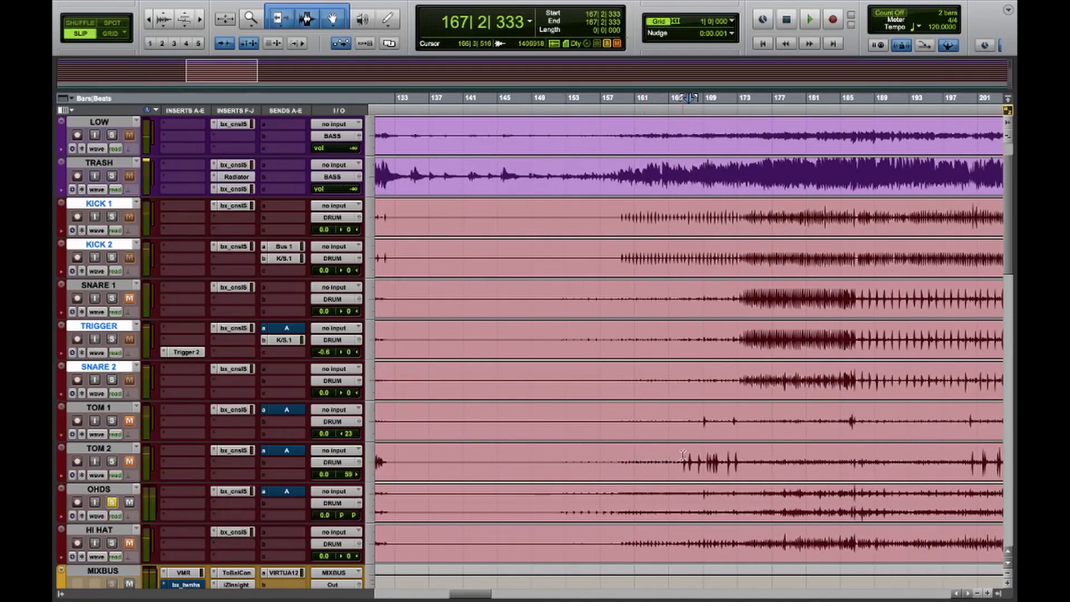
key("space")
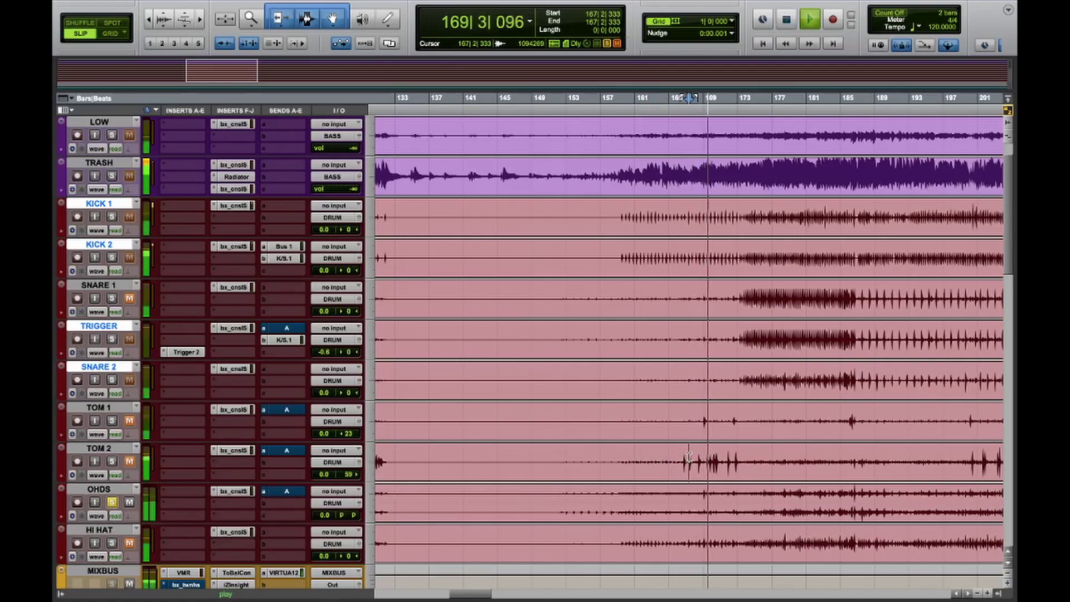
key("space")
Pan TOM 1 to 40 right and TOM 2 to 80 left to match the overheads, and save the session.
key("super+equal")
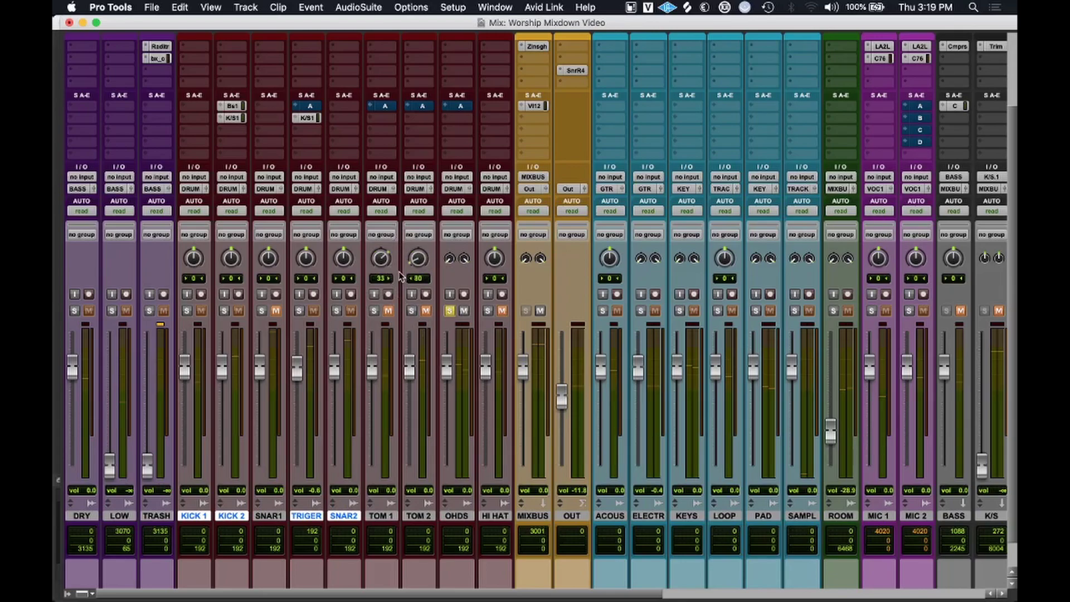
key("space")
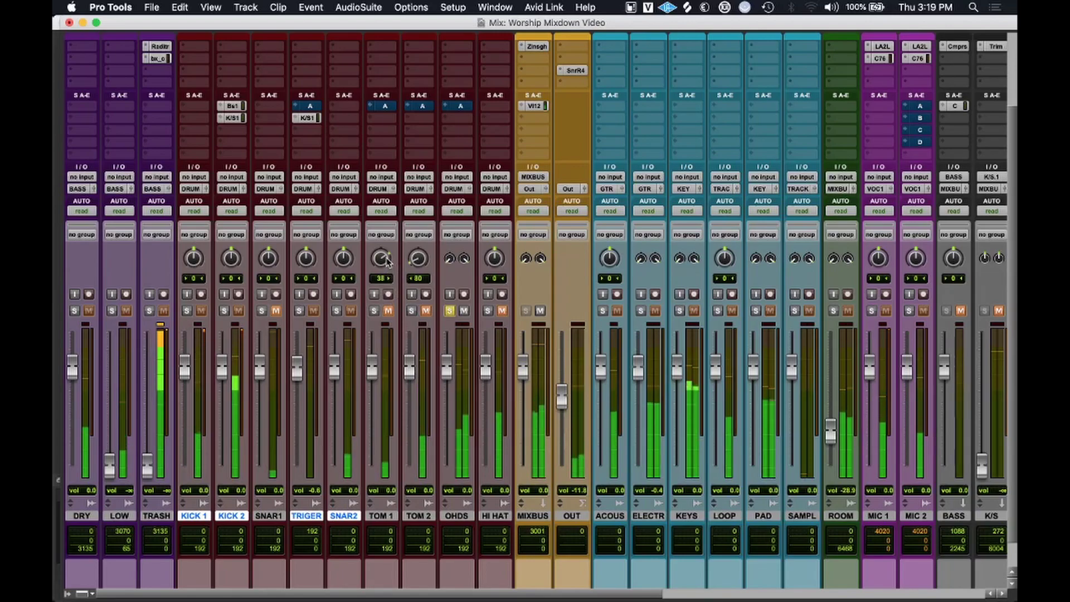
left_click_drag(387, 262, 388, 262)
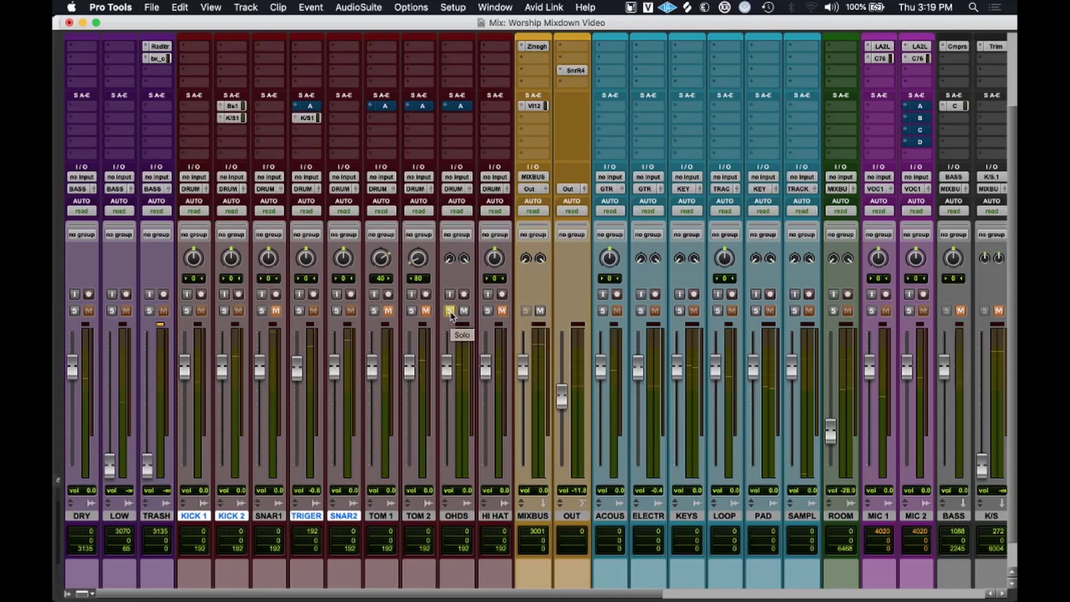
key("super+s")
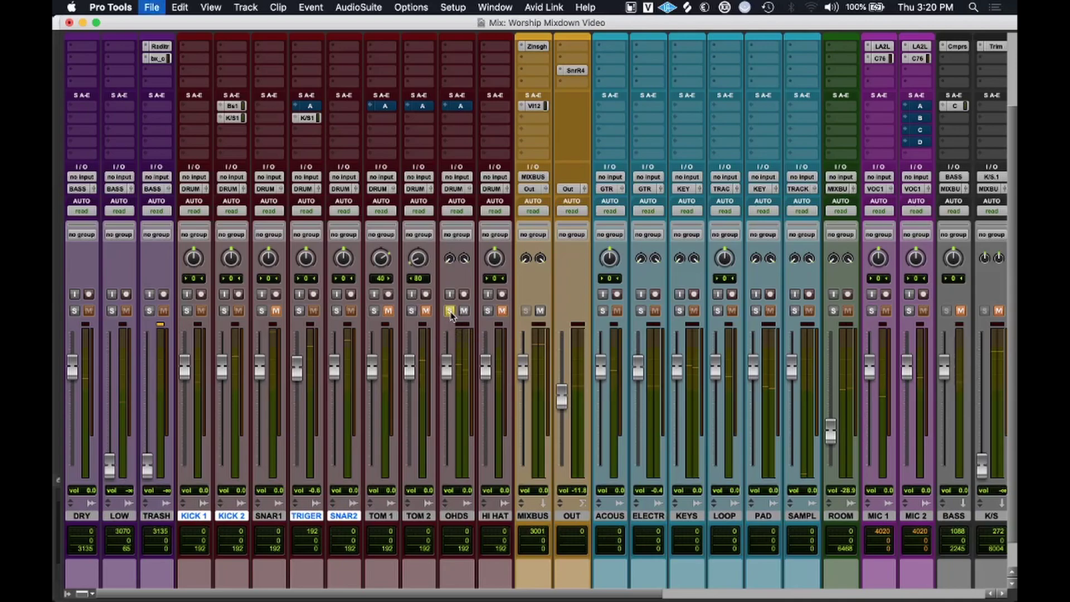
Unsolo OHDS, unmute TOM 1 and open TOM 1's SSL 4000 E channel strip during playback.
left_click(449, 310)
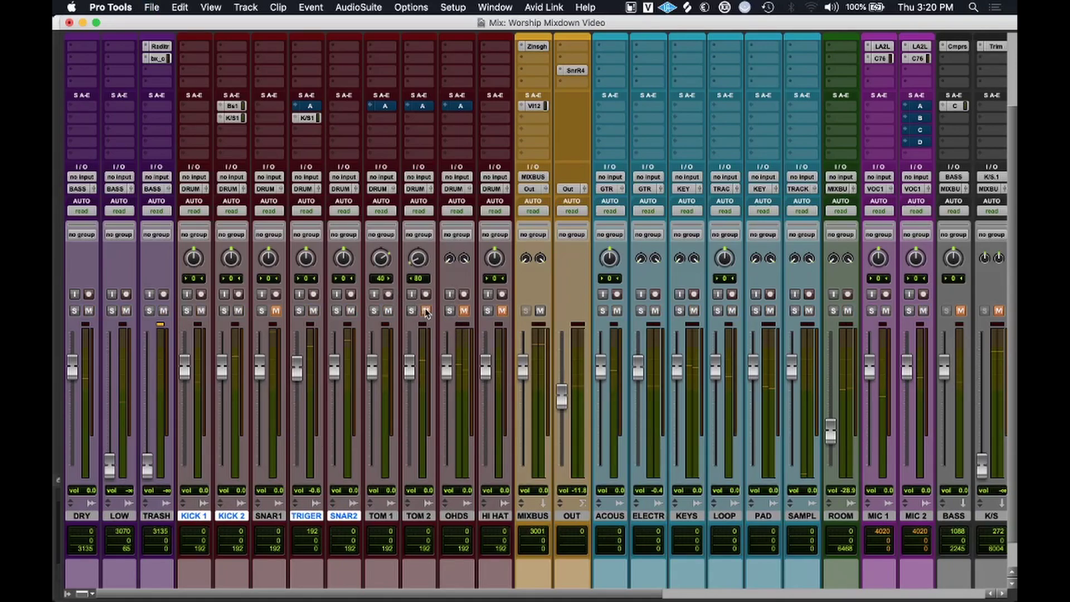
scroll(383, 301, "up", 3)
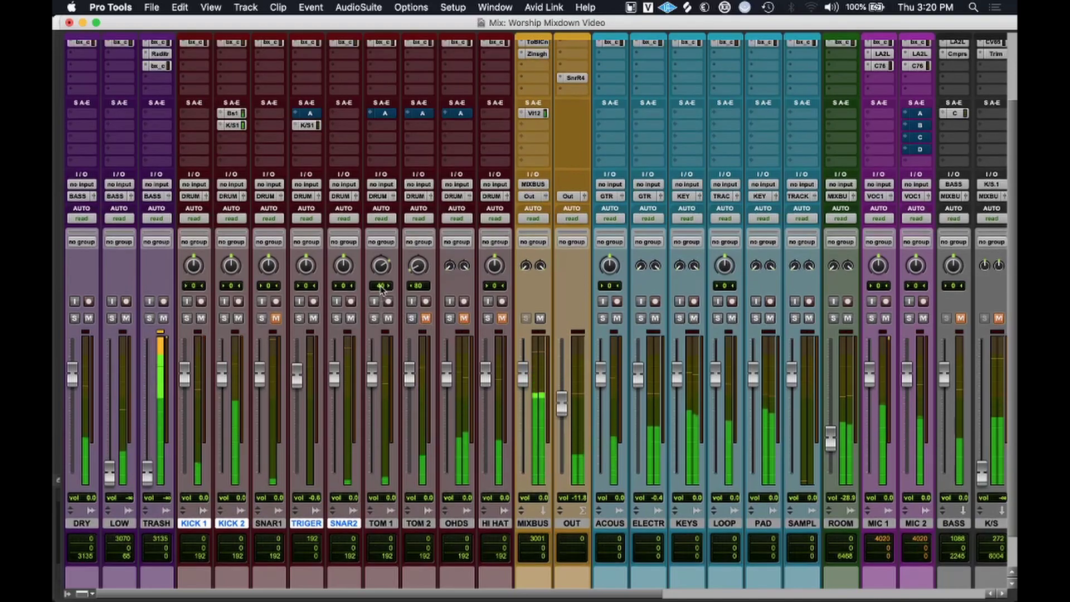
scroll(382, 291, "up", 1)
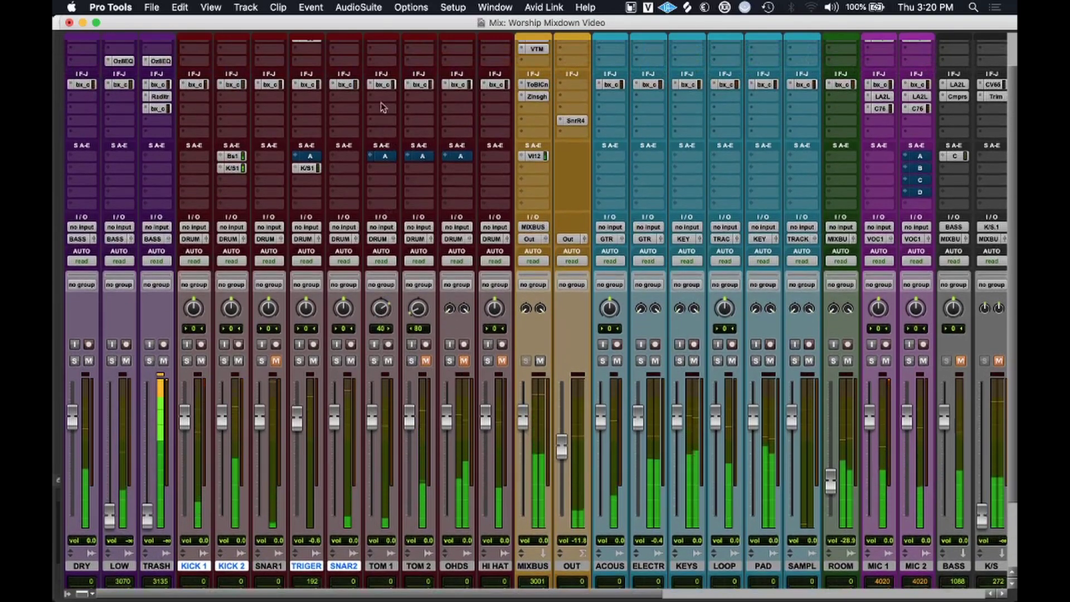
left_click(382, 85)
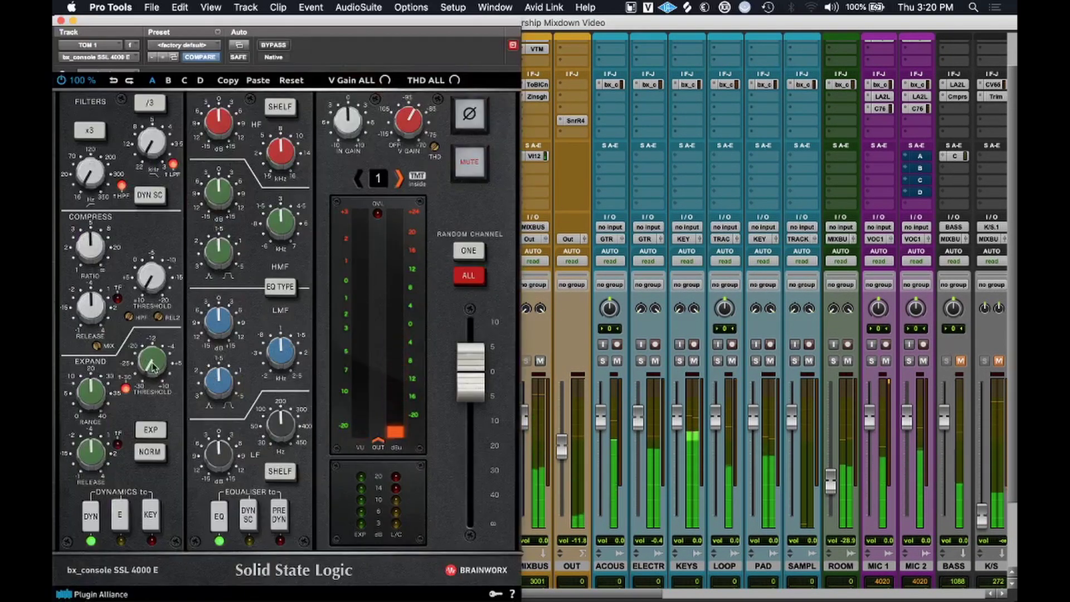
Raise TOM 1's high-pass filter and set its compressor to fast attack, a higher ratio, shorter release and about -15 dB threshold.
left_click_drag(95, 171, 91, 128)
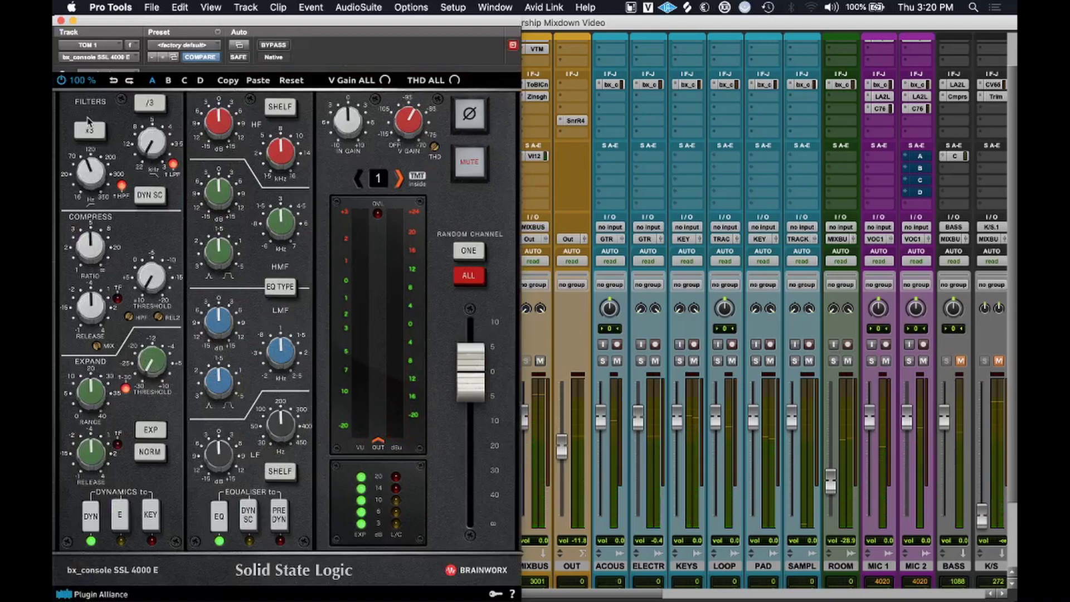
left_click_drag(153, 277, 155, 231)
left_click_drag(91, 246, 92, 257)
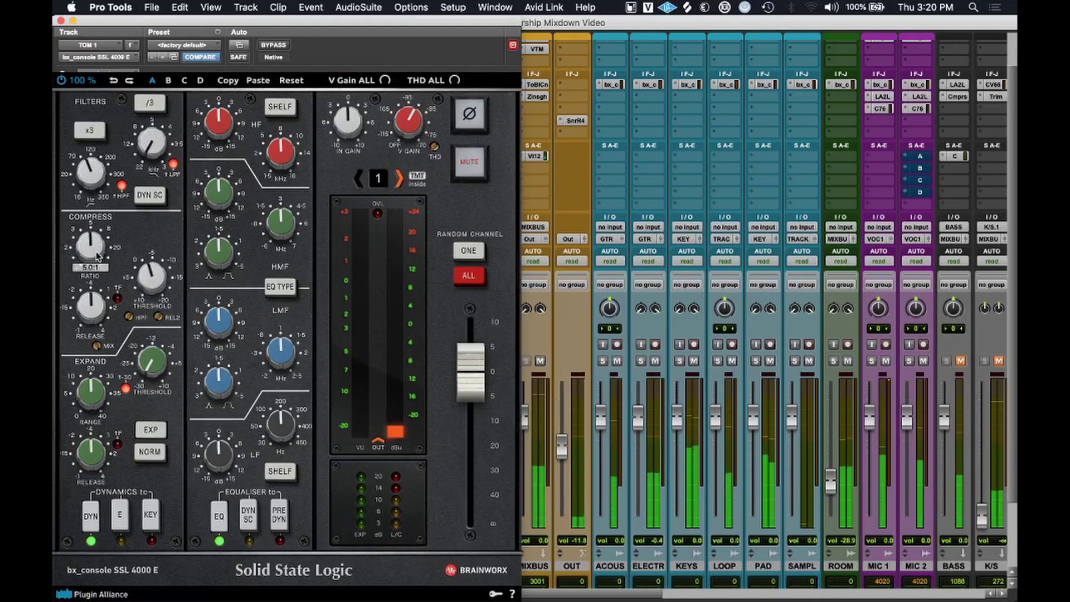
left_click_drag(151, 275, 155, 272)
left_click_drag(92, 306, 92, 318)
left_click(117, 300)
left_click_drag(95, 257, 97, 253)
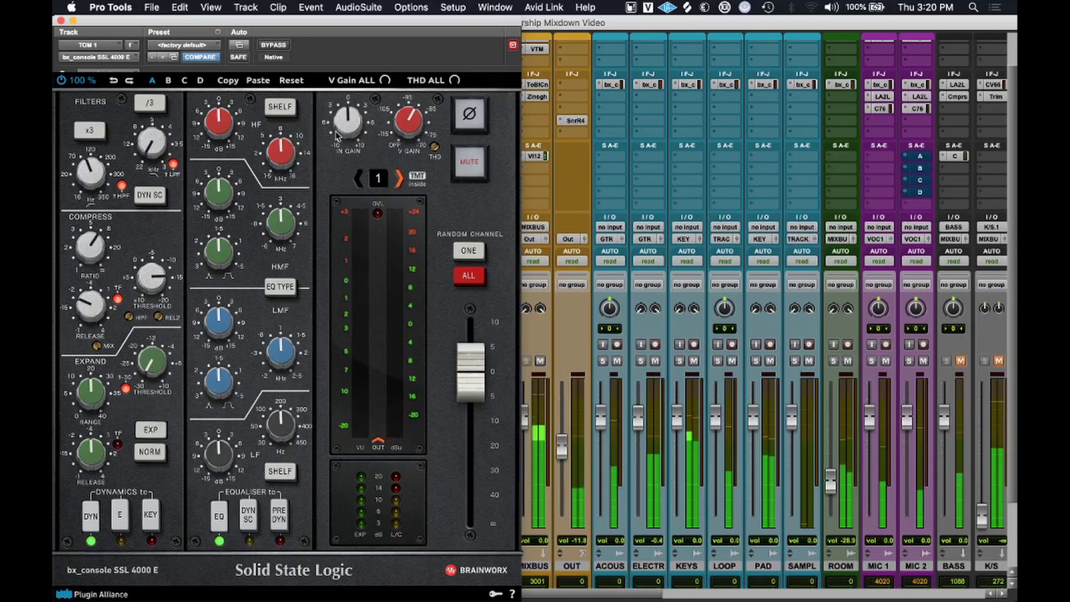
mouse_move(153, 285)
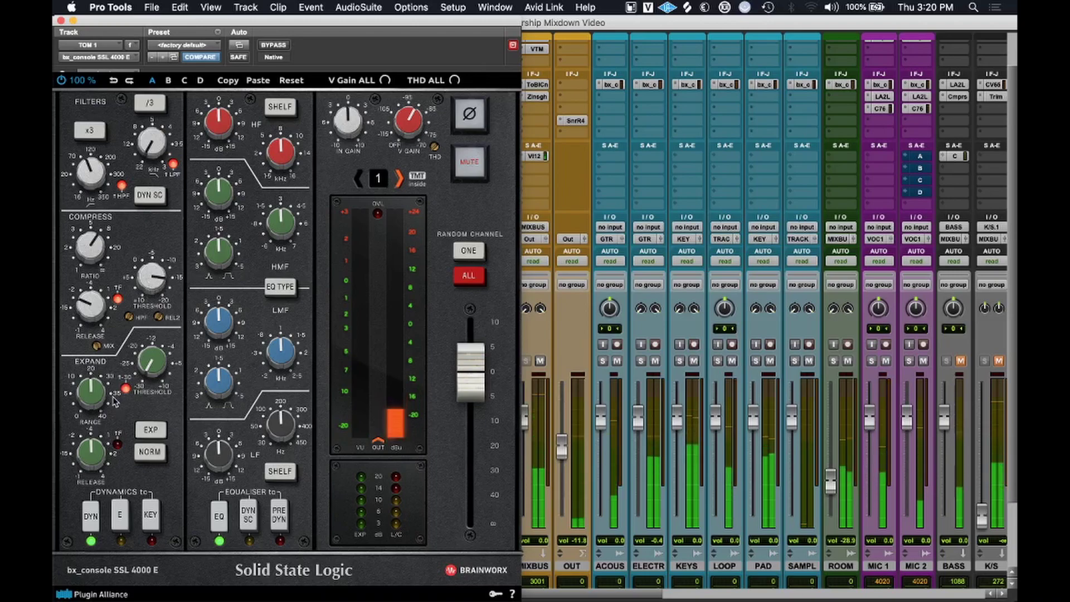
Set TOM 1's expander to fast attack with a raised threshold and short release, and cut a swept low-mid frequency with a wider Q.
mouse_move(153, 344)
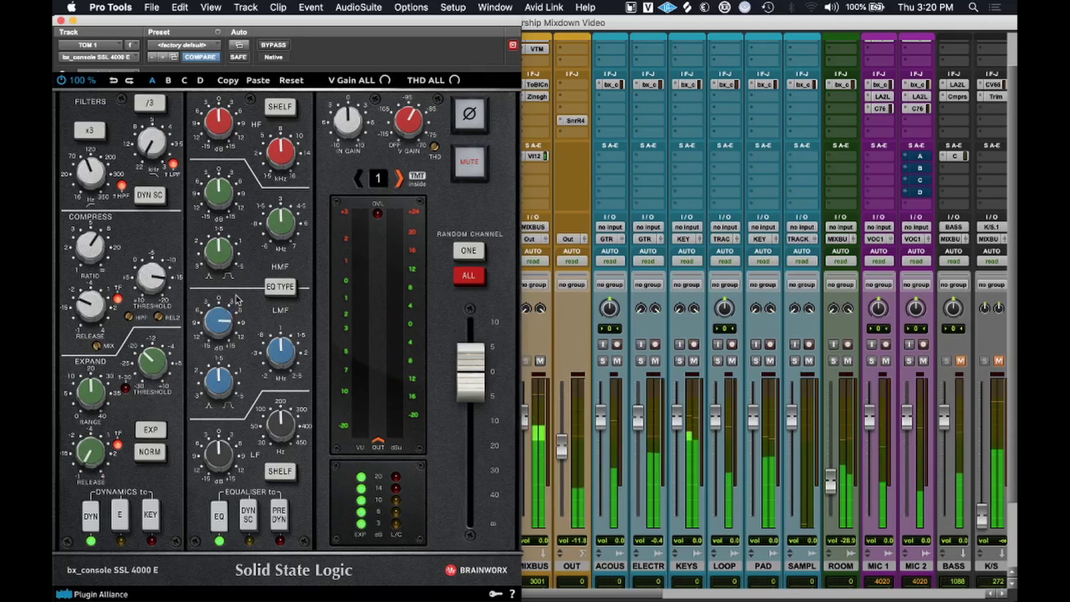
left_click_drag(280, 357, 225, 405)
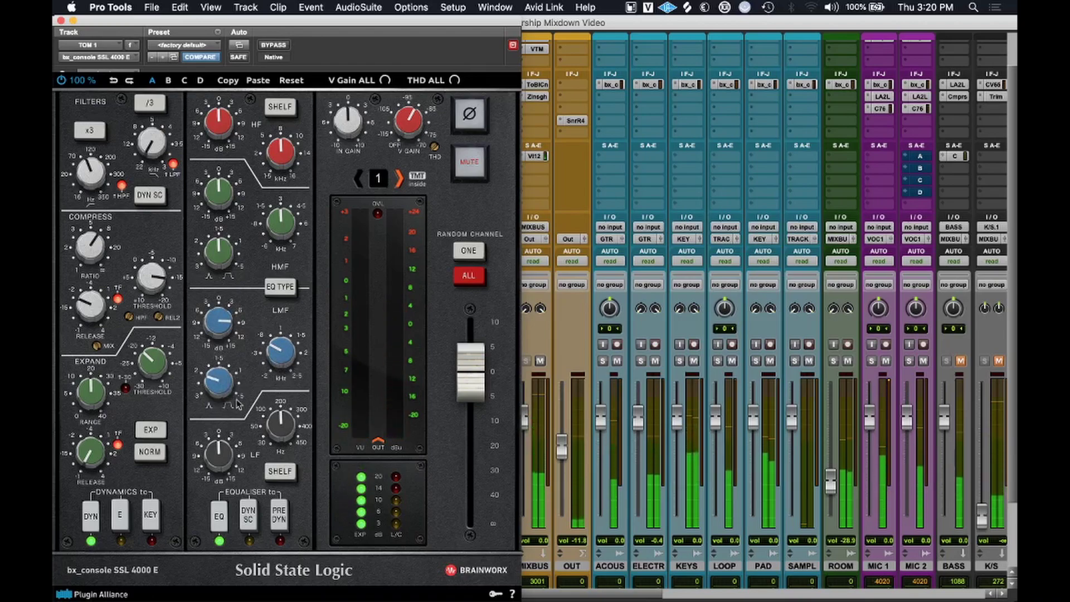
left_click_drag(221, 322, 222, 382)
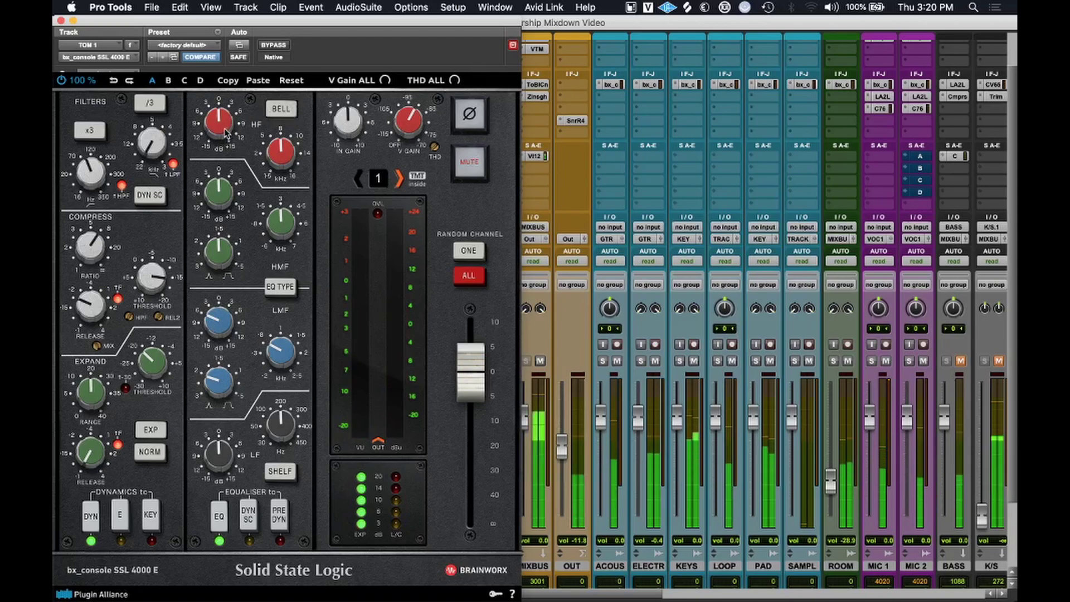
Boost TOM 1's high band as a bell around 8 kHz, lower the low-pass filter to about 13.8 kHz, and ease the compressor threshold.
left_click_drag(288, 149, 286, 168)
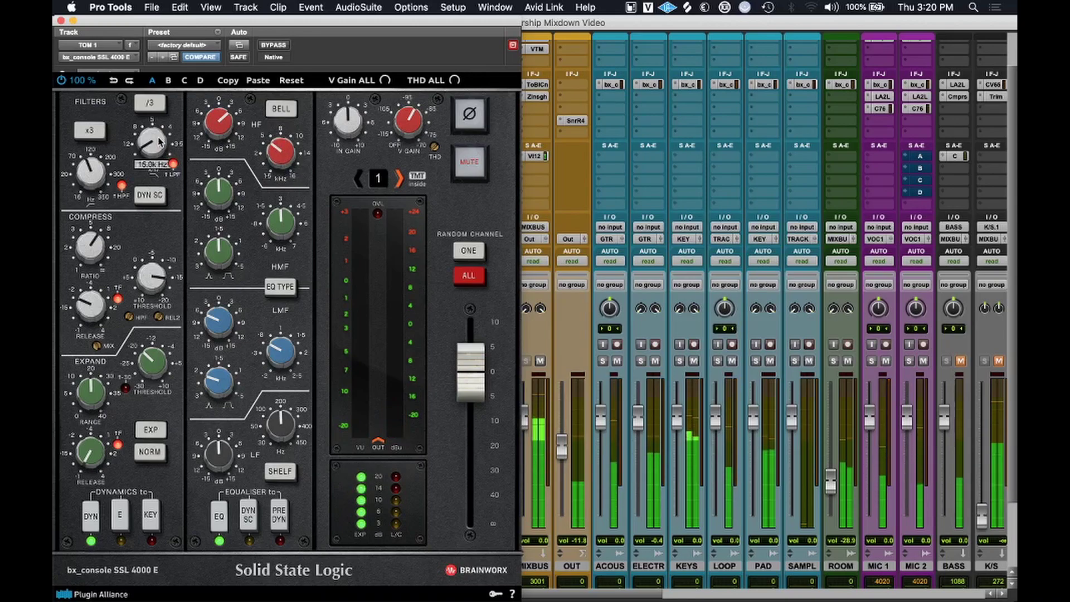
left_click_drag(160, 139, 160, 140)
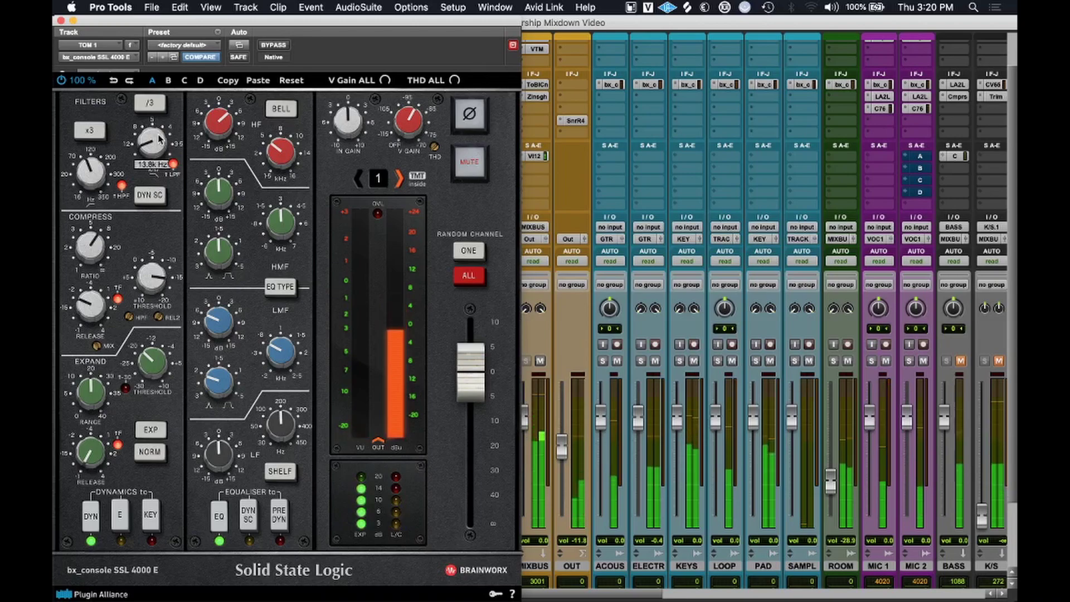
left_click_drag(292, 152, 295, 137)
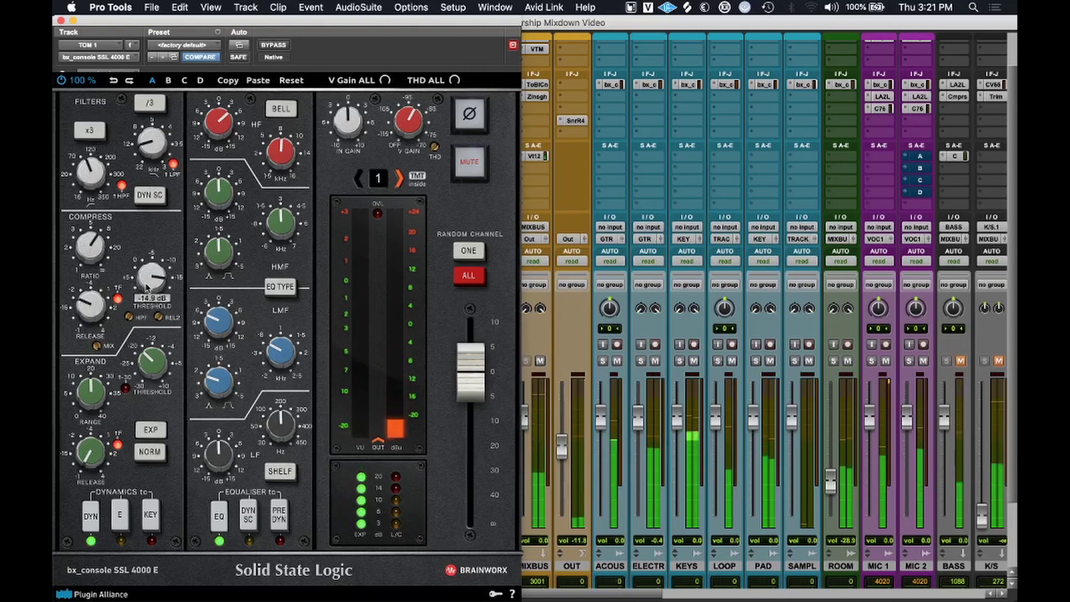
left_click_drag(146, 286, 147, 296)
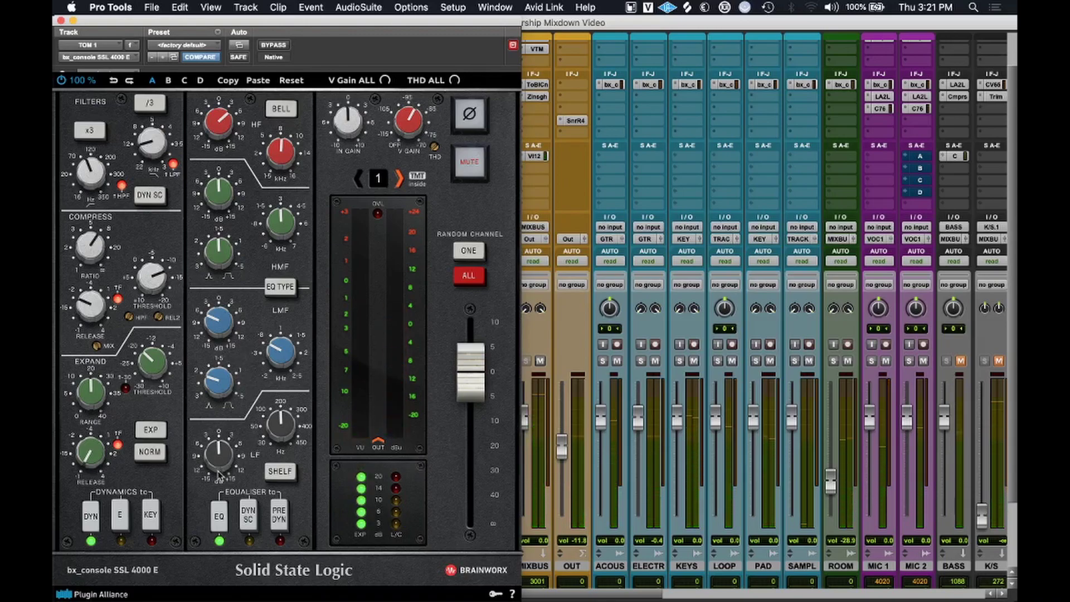
Switch TOM 1's low band to bell and boost it at a frequency between 100 and 200 Hz.
left_click(274, 476)
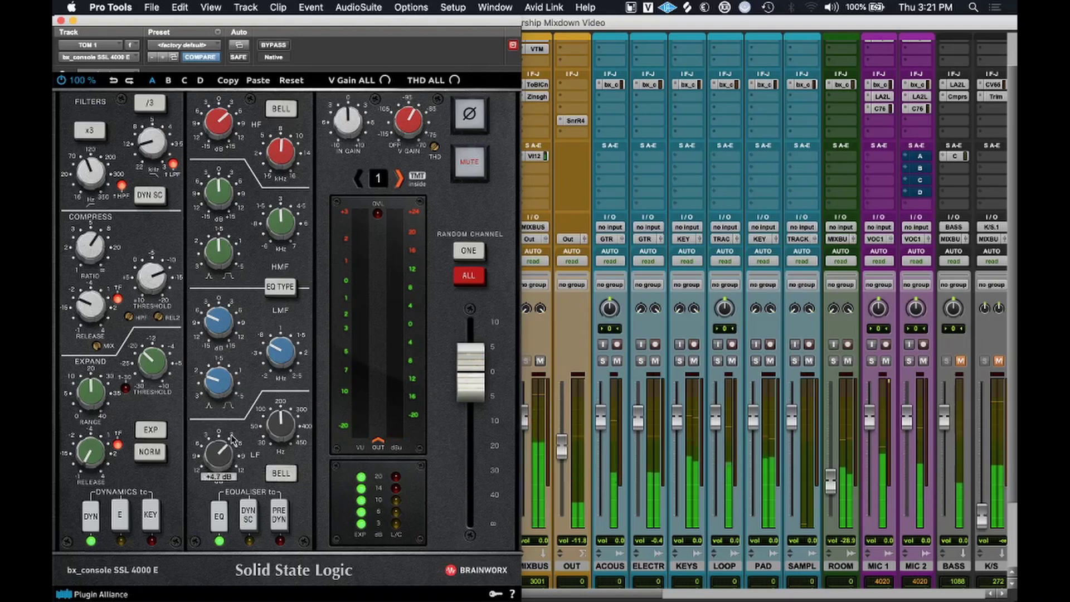
mouse_move(281, 427)
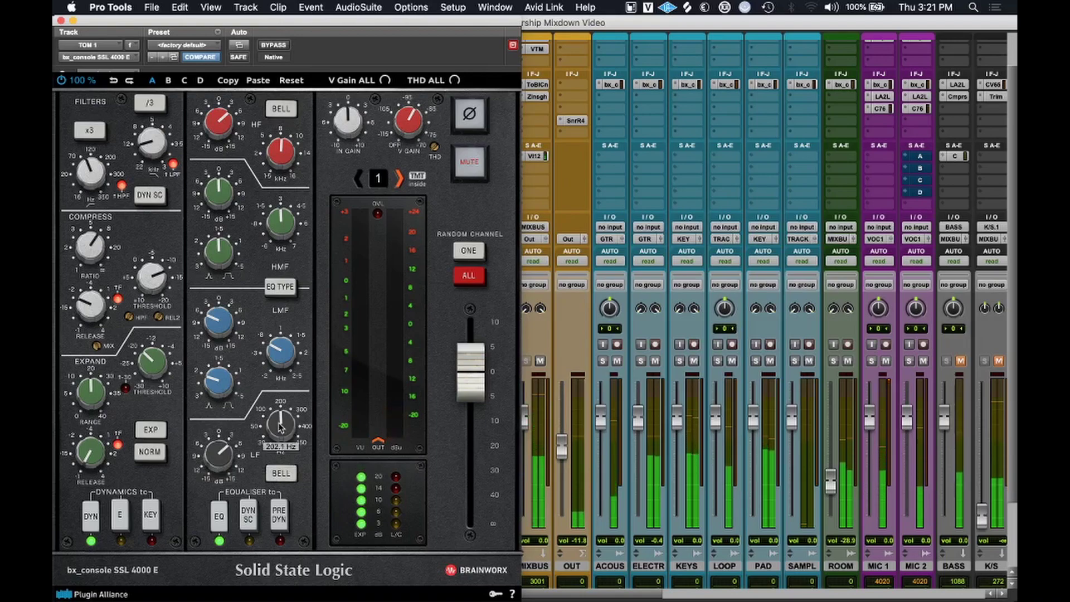
left_click_drag(282, 427, 281, 428)
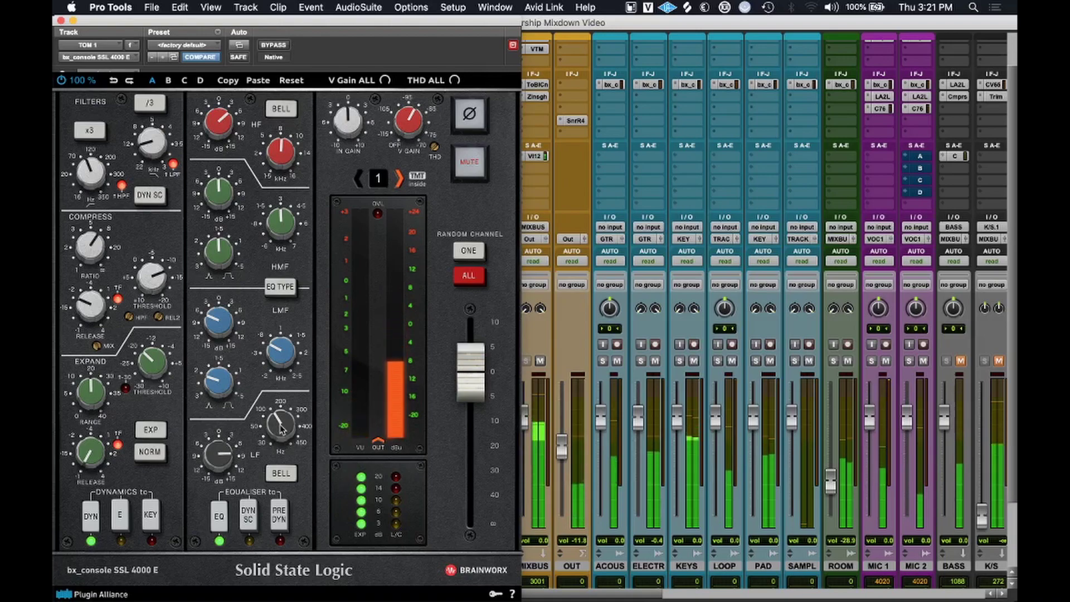
left_click_drag(222, 453, 222, 455)
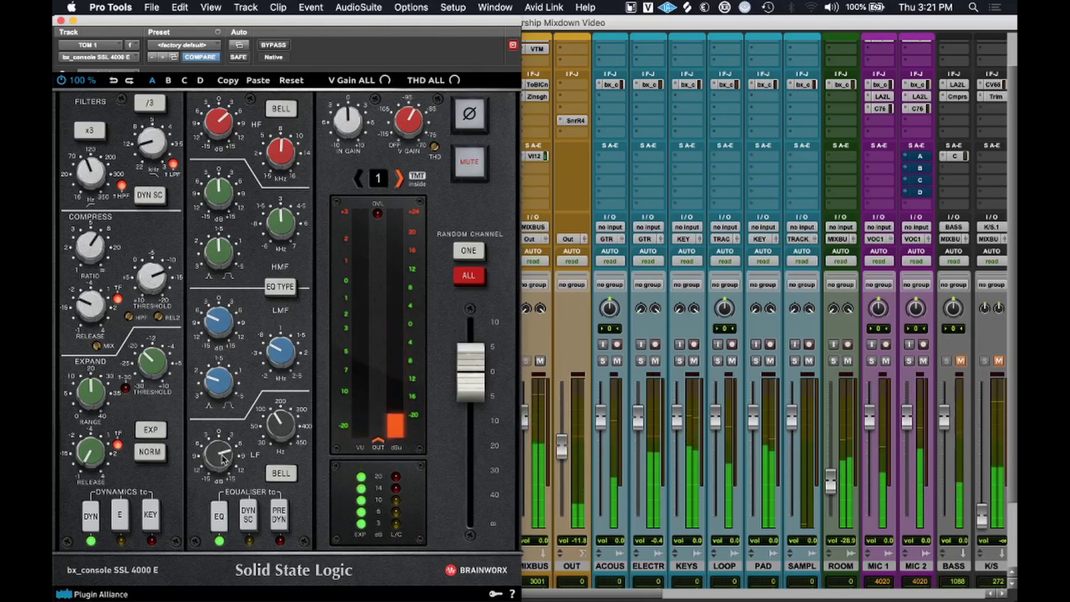
Pull TOM 1's channel strip output fader fully down and bring it back up to about -4.4 dB in the mix.
left_click_drag(470, 372, 495, 561)
left_click(555, 469)
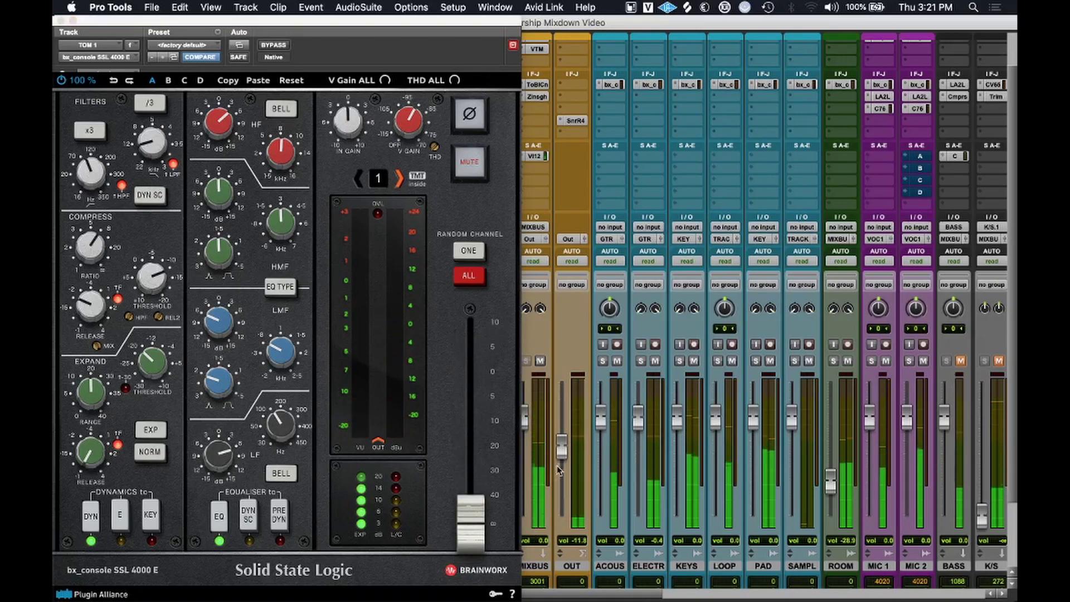
left_click_drag(471, 524, 478, 405)
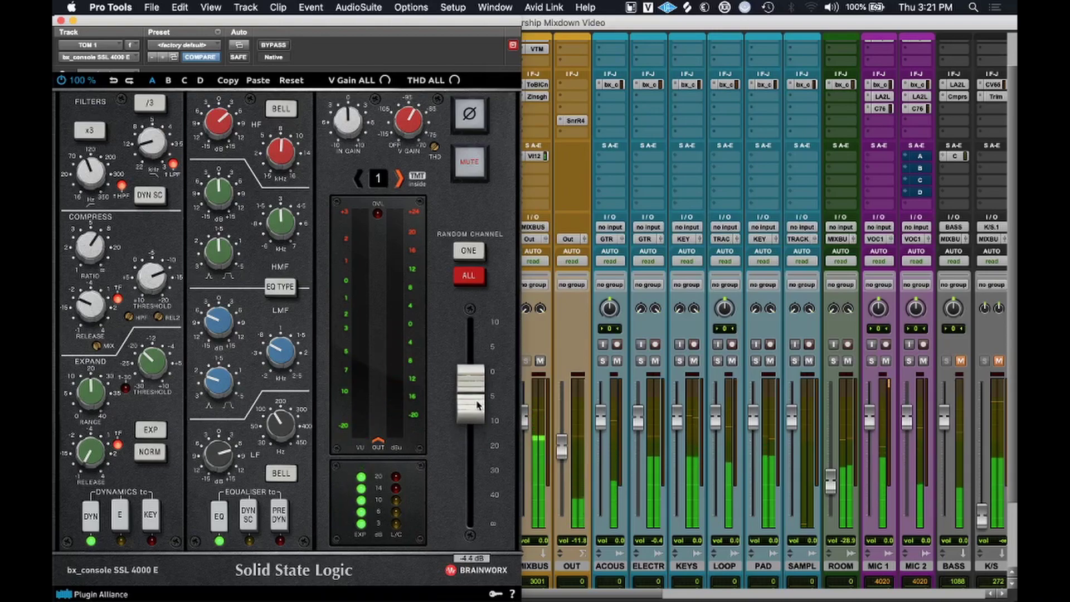
left_click_drag(478, 404, 477, 406)
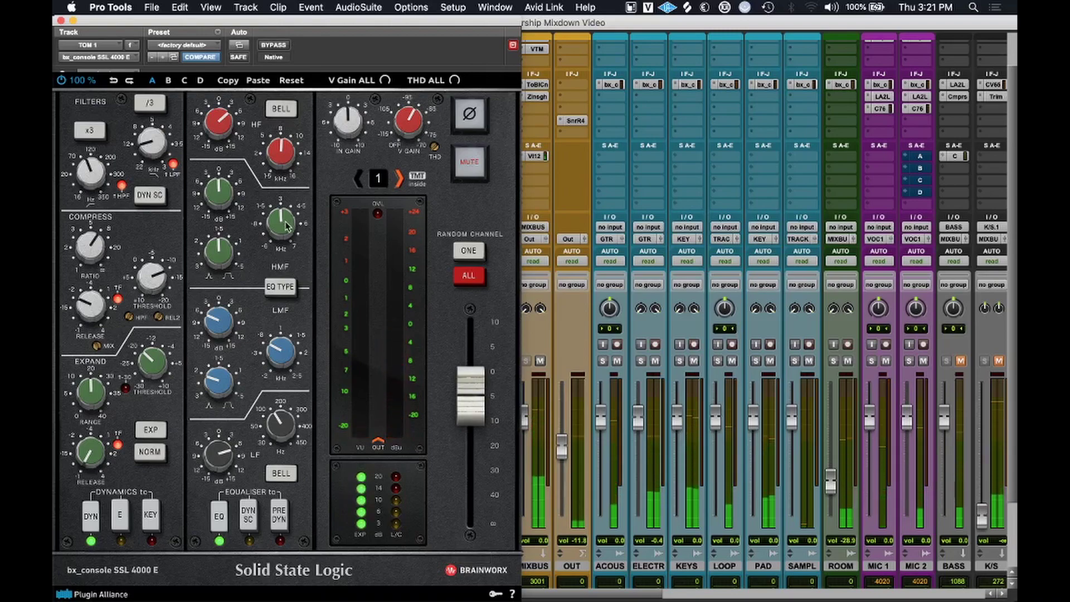
Close TOM 1's channel strip, return to the mixer's insert slots and reopen the strip.
left_click(73, 21)
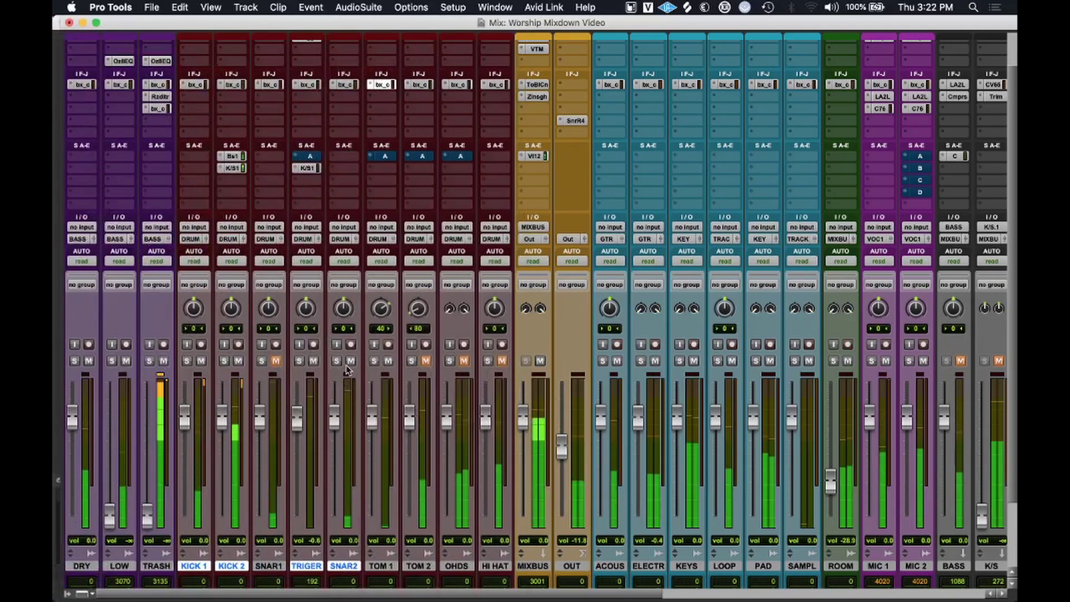
scroll(341, 129, "up", 3)
left_click(344, 127)
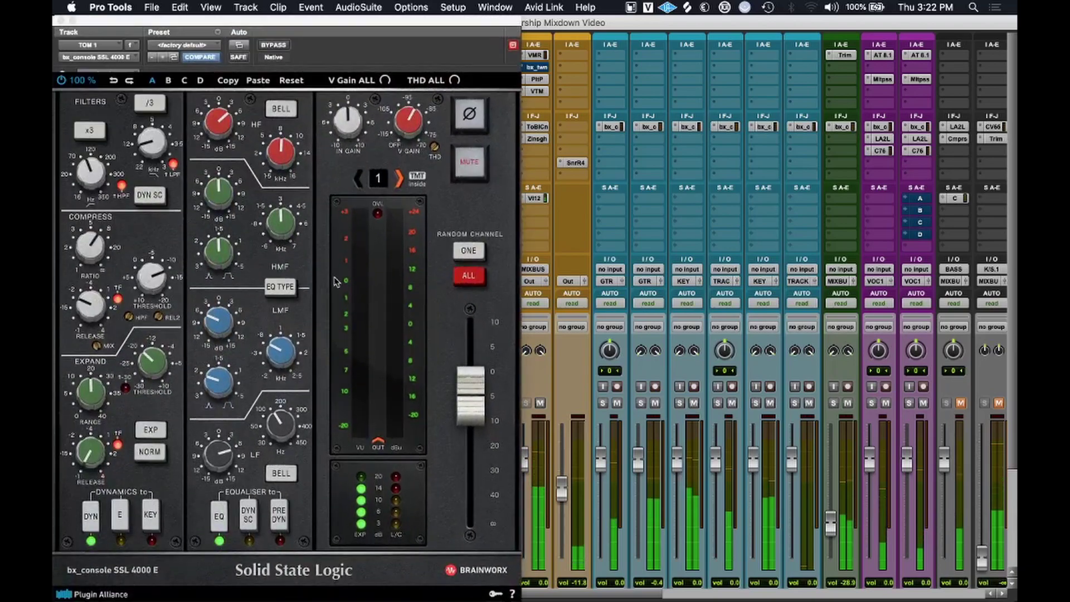
On the SNARE 2 channel strip, set the expander range to about 20 dB and raise the expander threshold.
left_click_drag(146, 378, 151, 395)
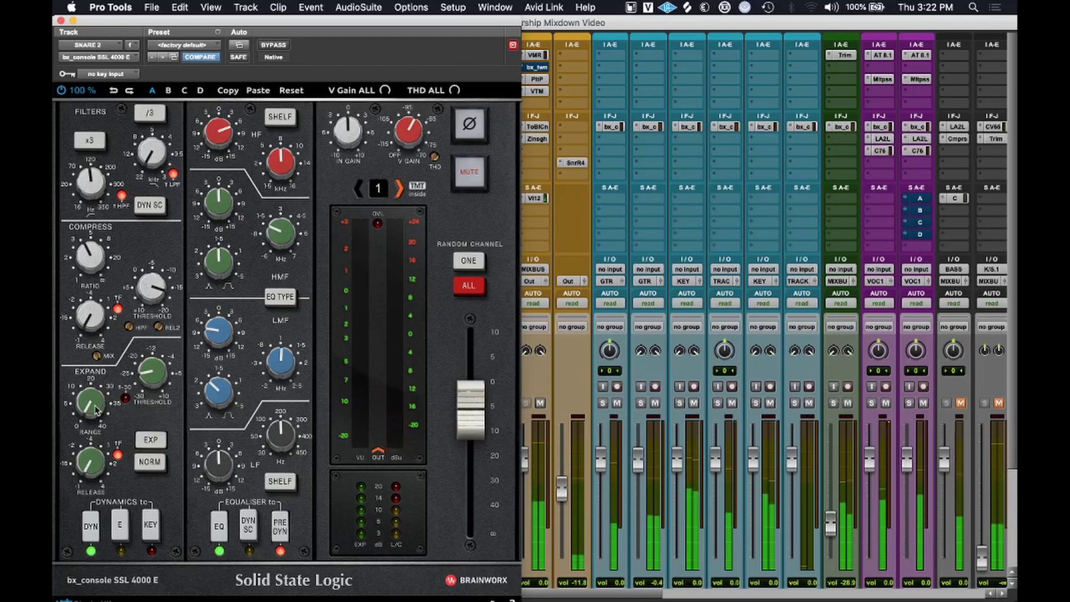
left_click_drag(96, 410, 98, 360)
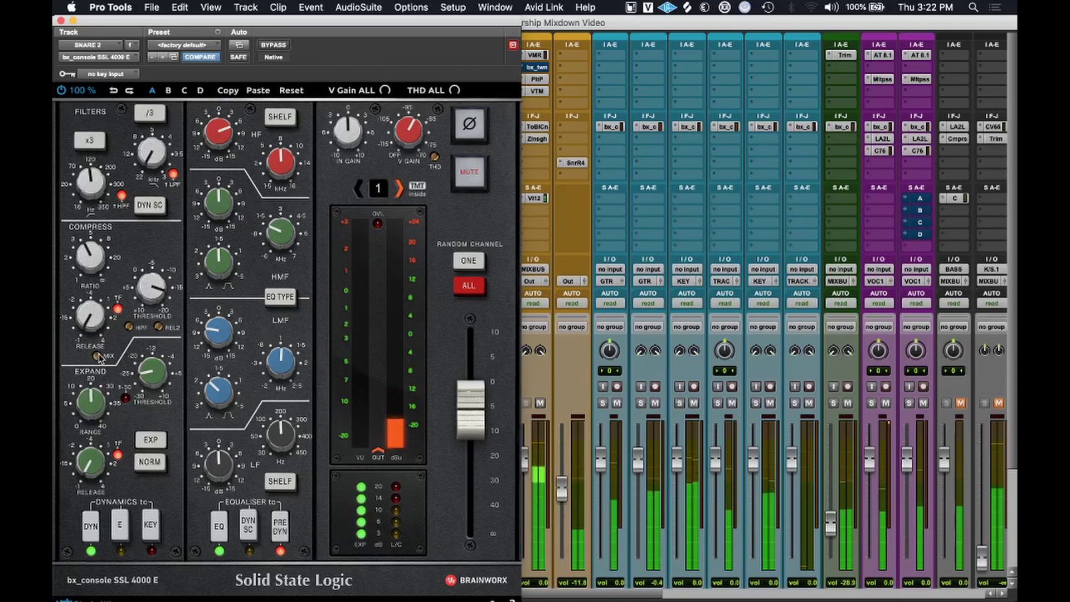
left_click(146, 363)
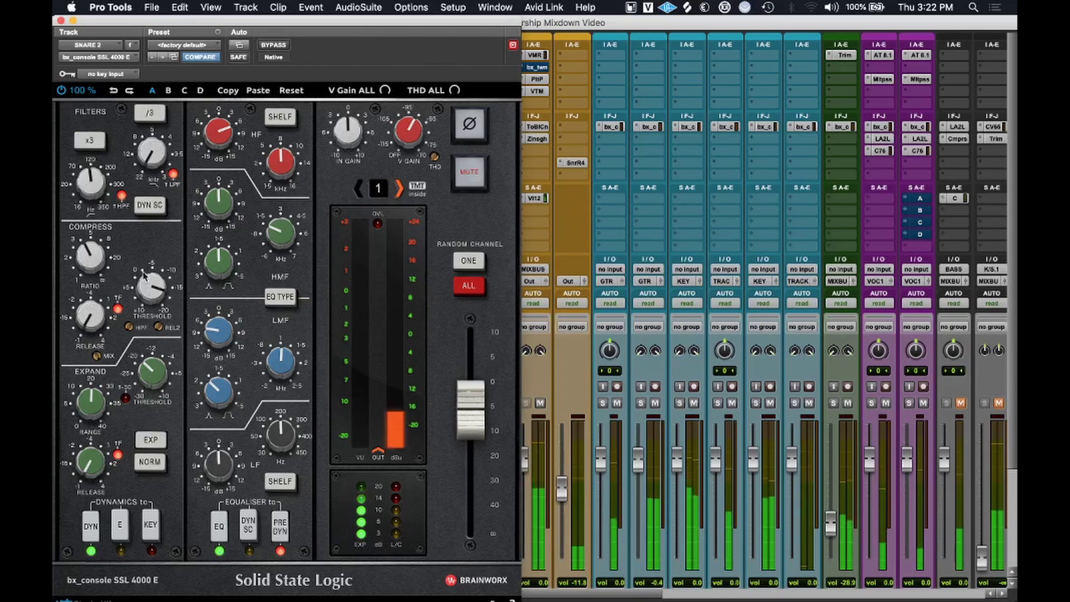
left_click(62, 21)
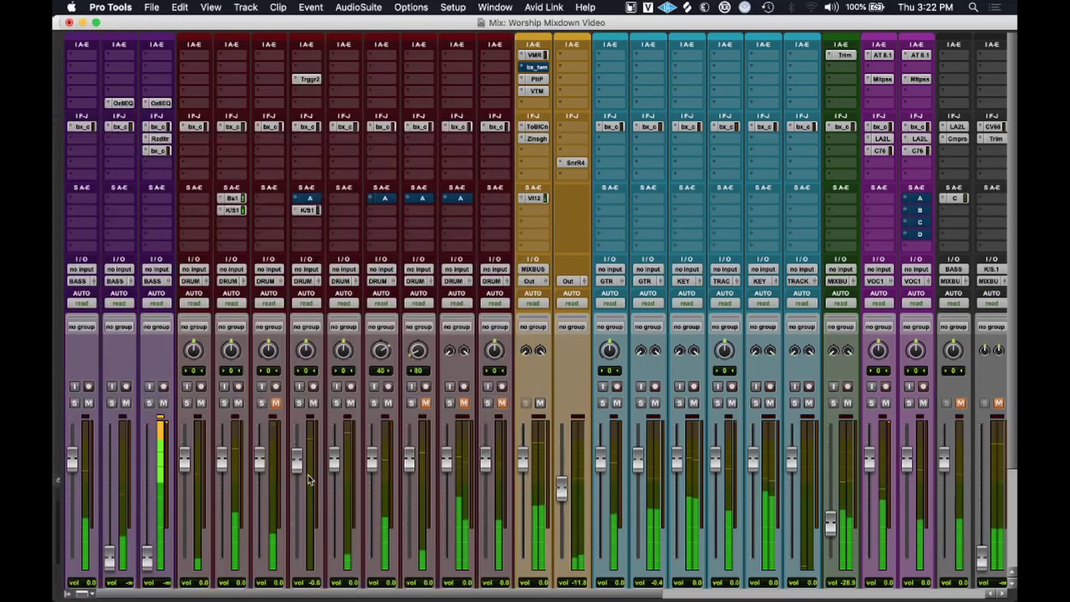
left_click(344, 127)
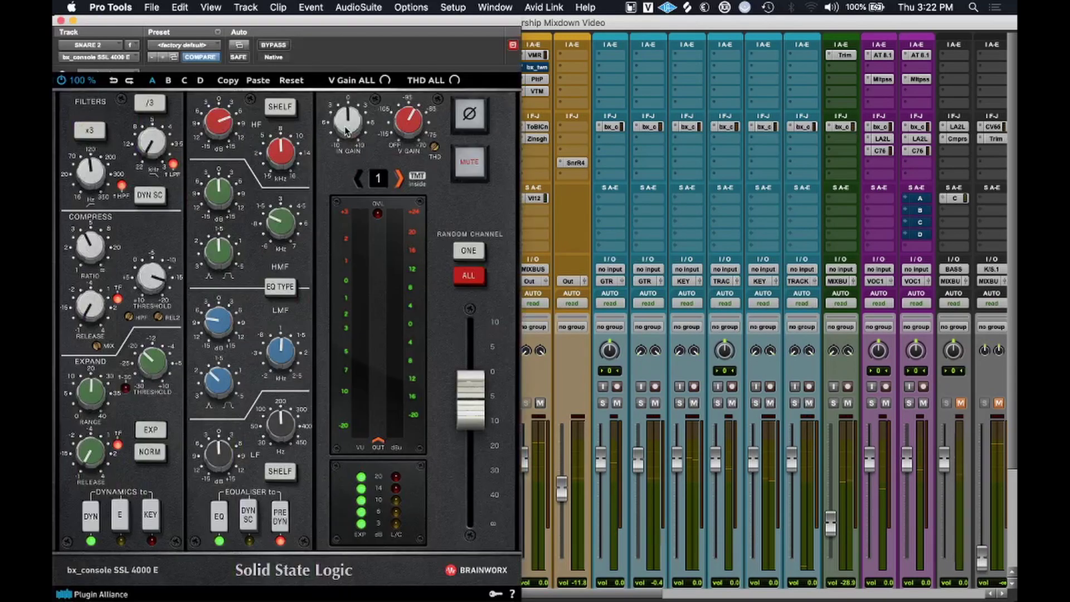
left_click(61, 21)
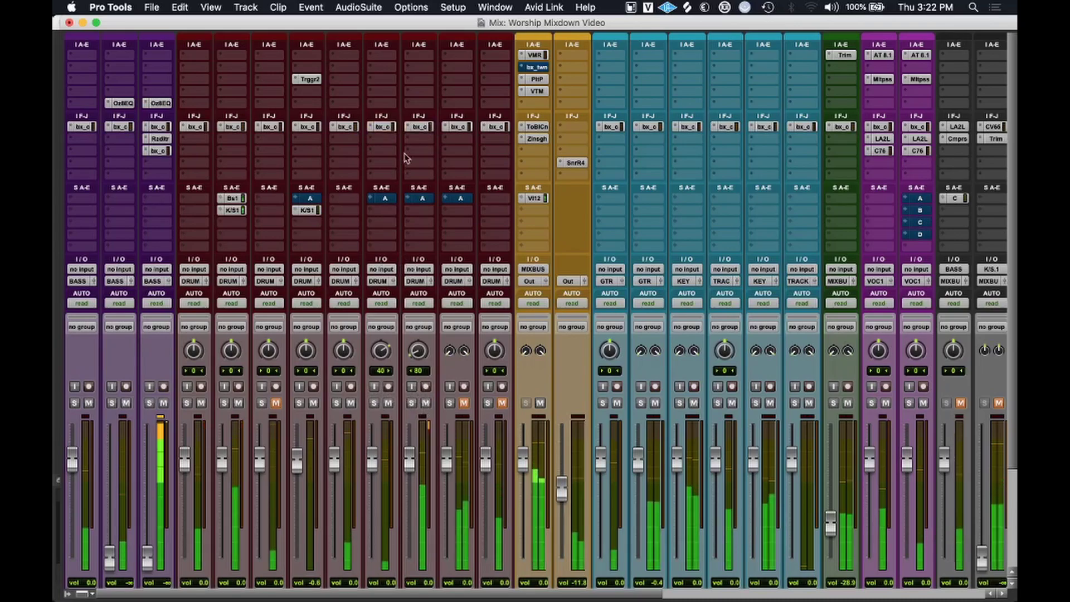
On the TOM 2 channel strip, set the compressor threshold to -9.8 dB and make a narrow cut low in the HMF band.
left_click(419, 127)
left_click_drag(280, 427, 281, 451)
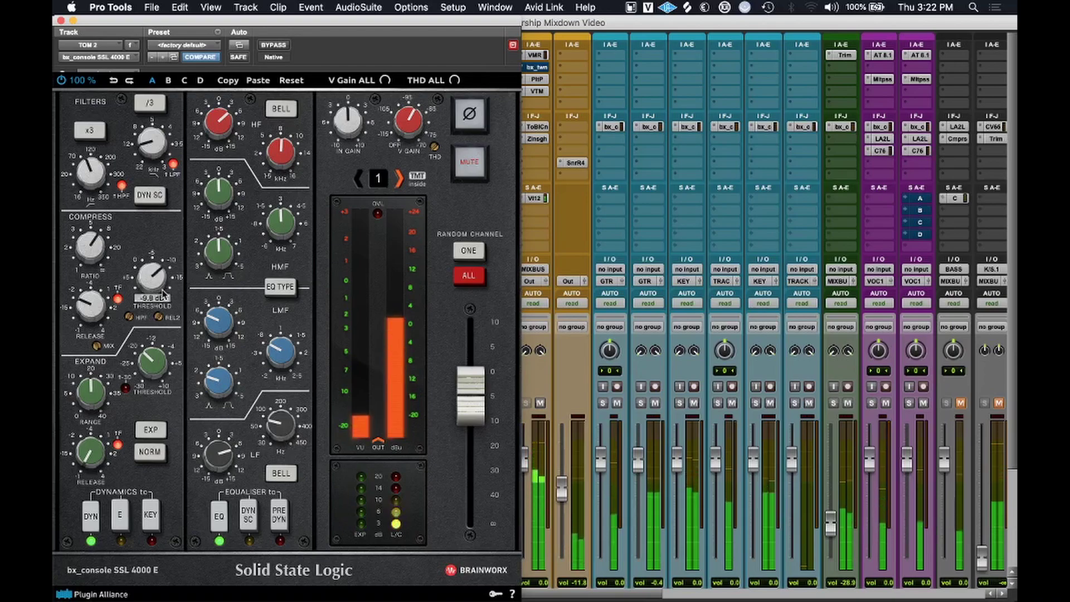
left_click_drag(219, 256, 222, 281)
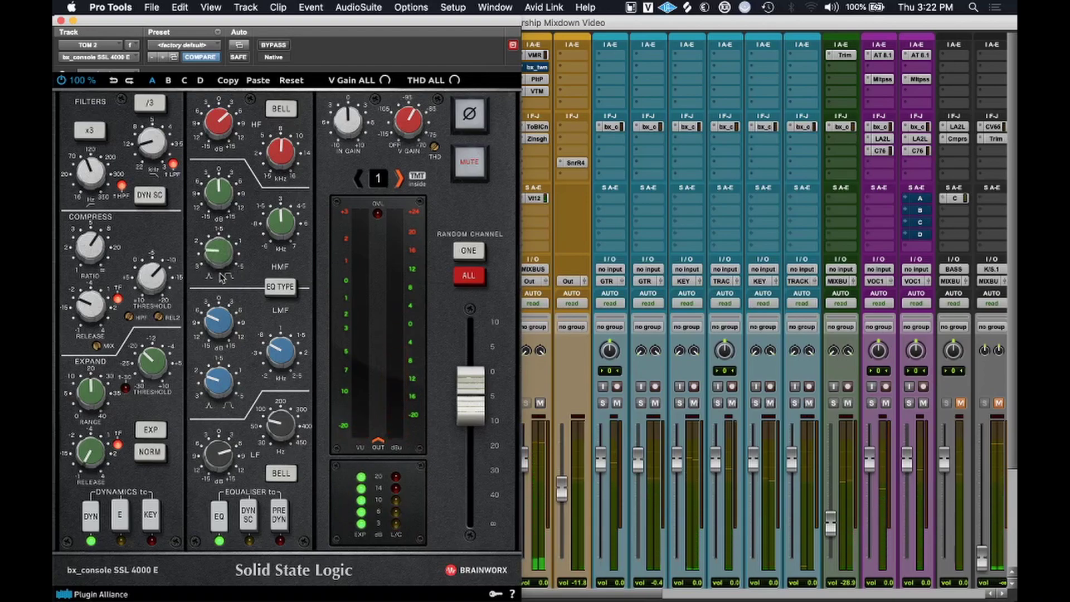
mouse_move(284, 239)
left_click_drag(285, 239, 286, 260)
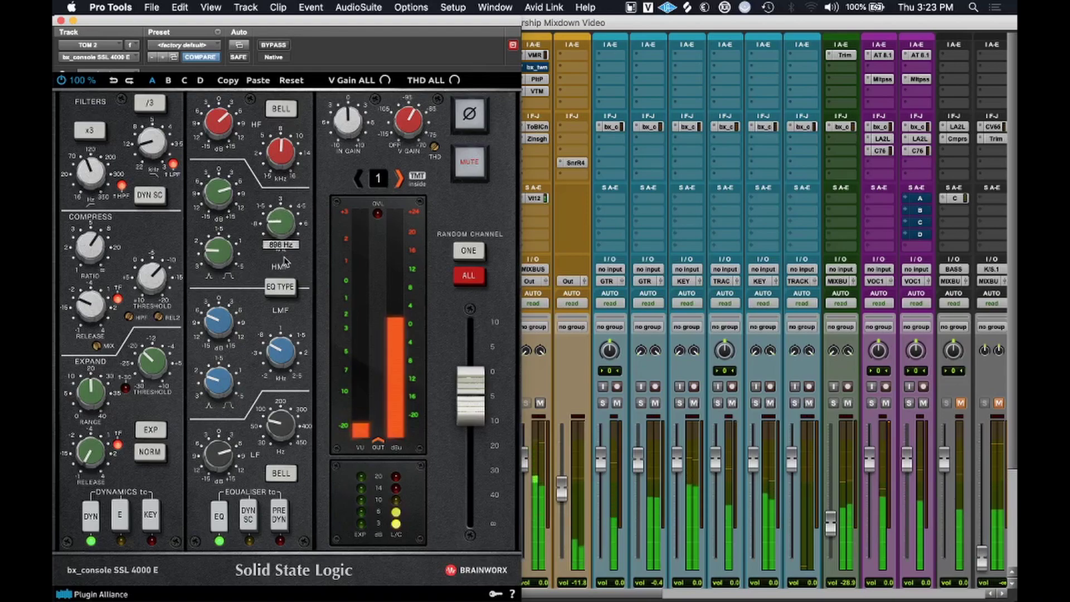
left_click_drag(277, 223, 275, 232)
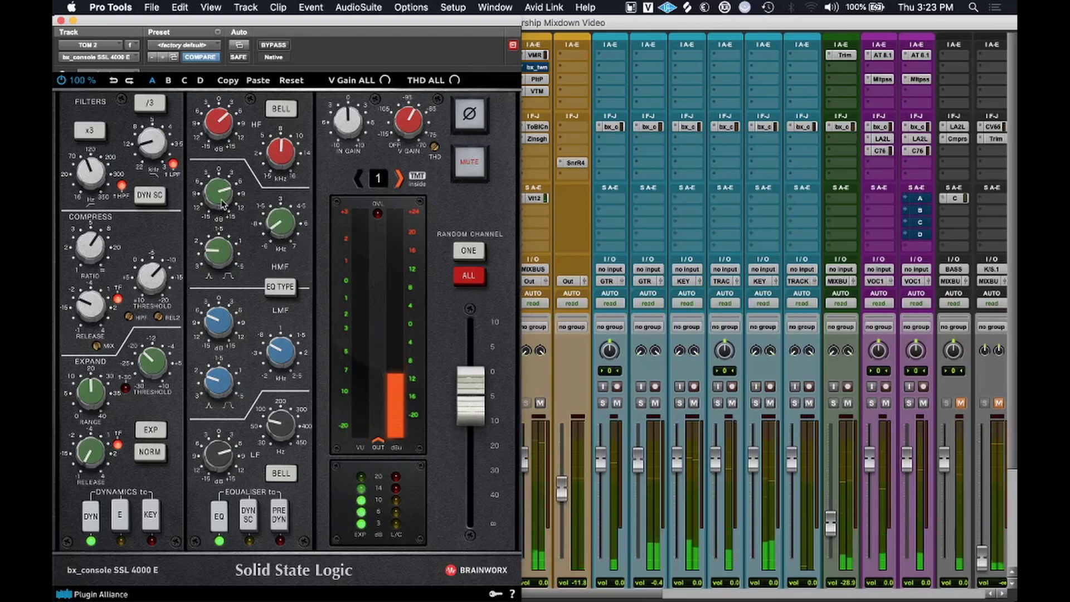
left_click_drag(224, 203, 227, 259)
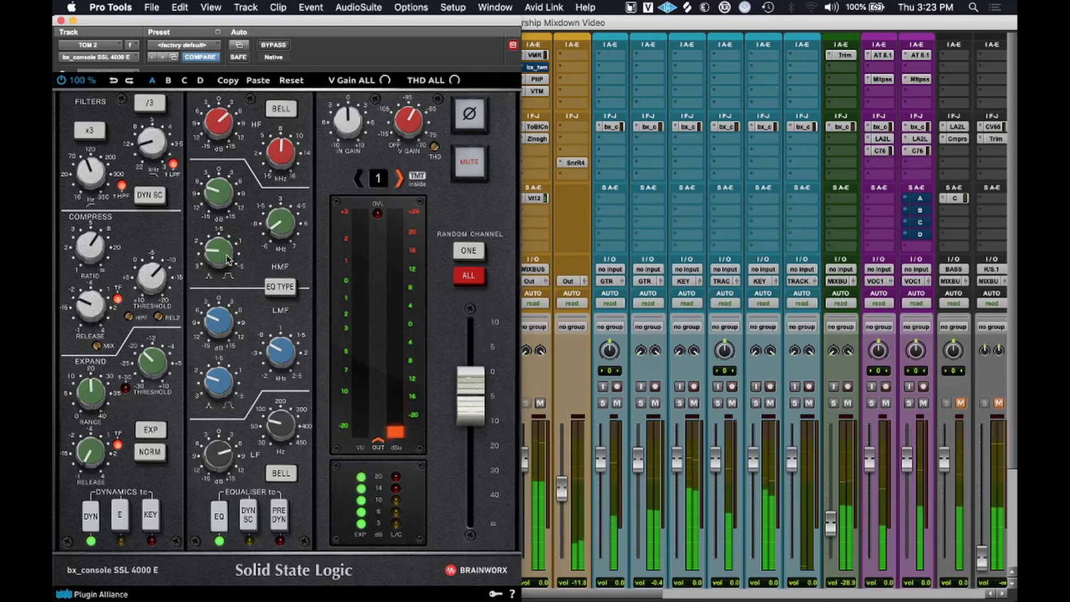
Lower and widen the LMF cut on TOM 2, deepen it slightly, and increase the LF boost.
left_click_drag(223, 386, 282, 359)
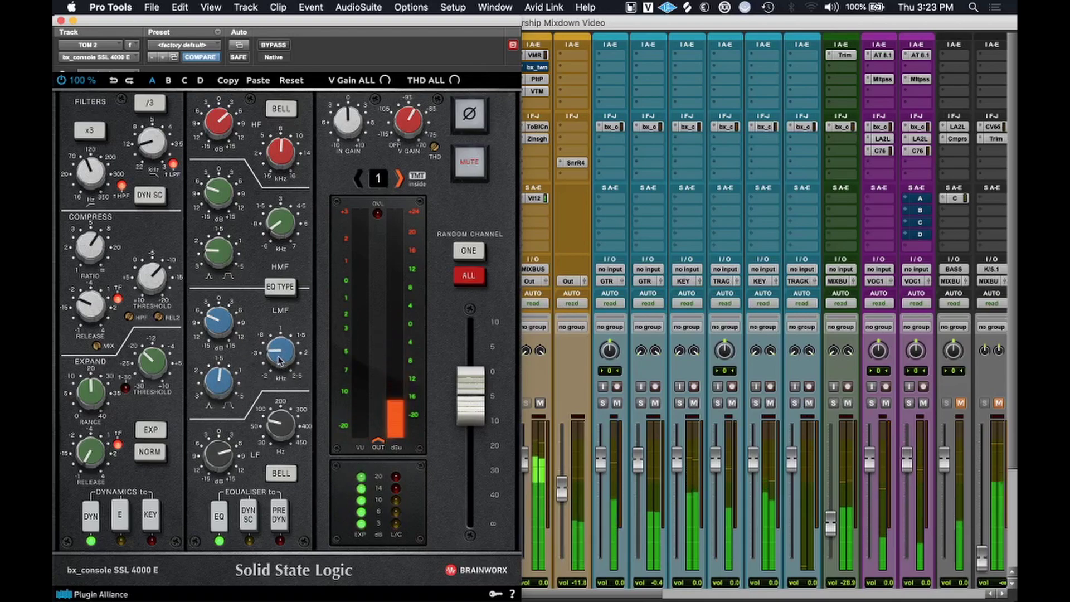
left_click_drag(225, 330, 225, 339)
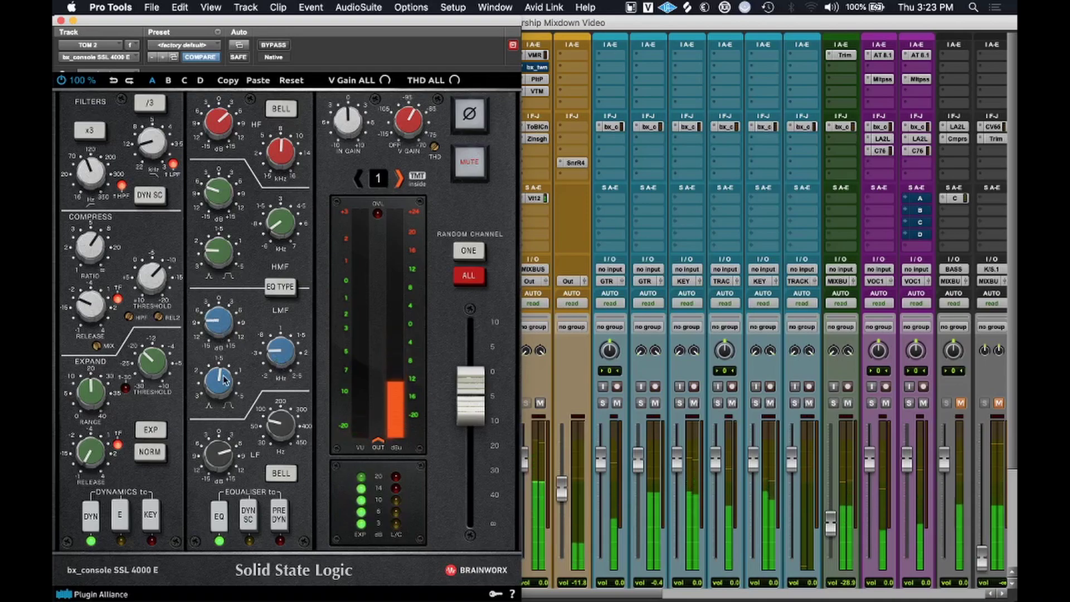
left_click_drag(221, 455, 221, 451)
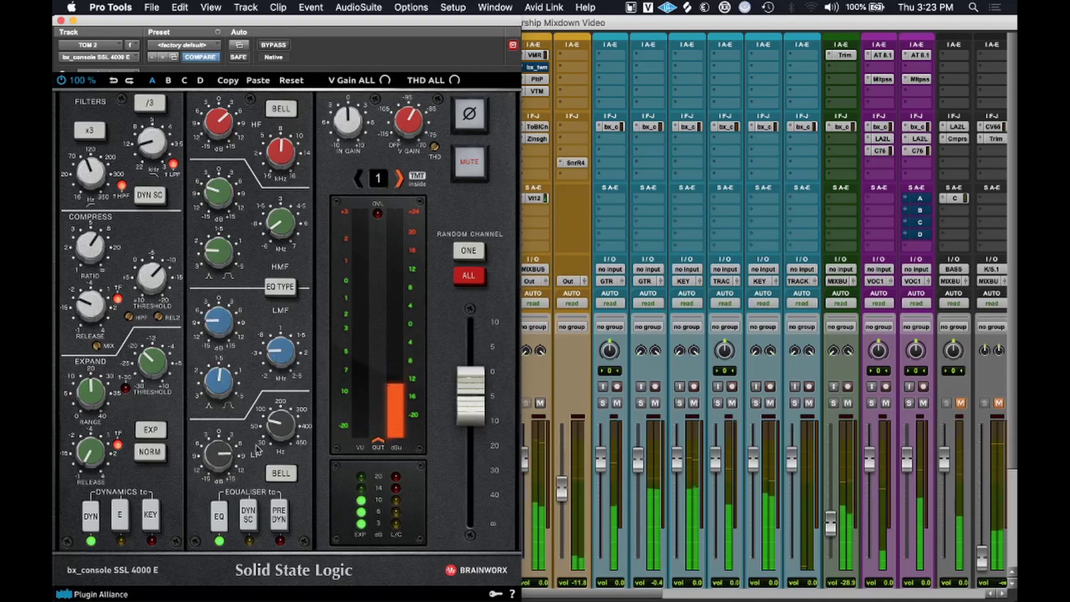
mouse_move(283, 432)
left_click_drag(222, 454, 225, 458)
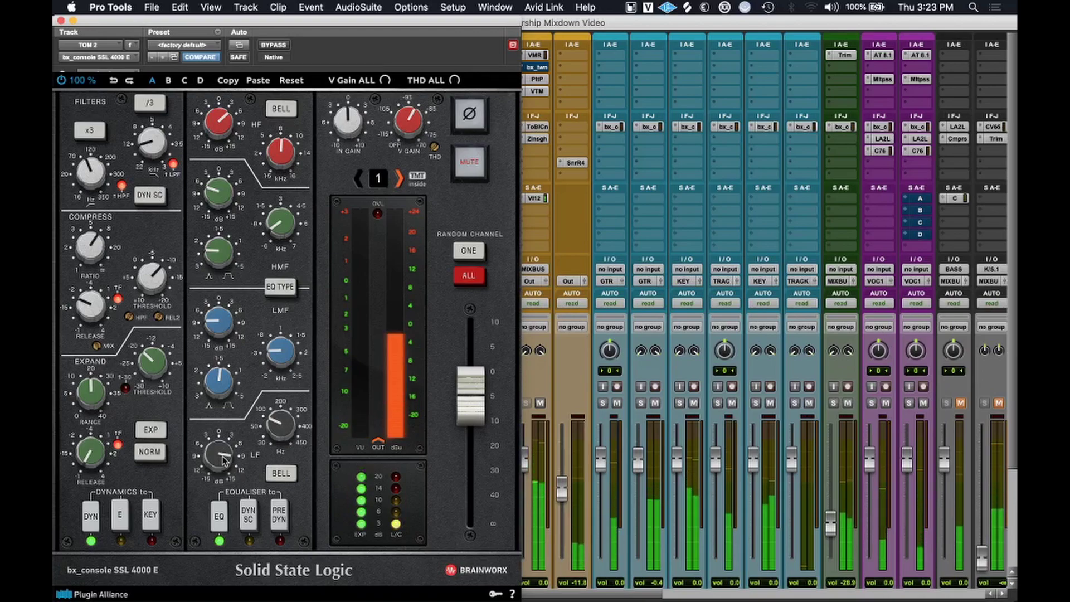
Raise TOM 2's expander threshold and reshape its EQ with a deeper HMF cut and a stronger HF boost at about 6 kHz.
mouse_move(153, 361)
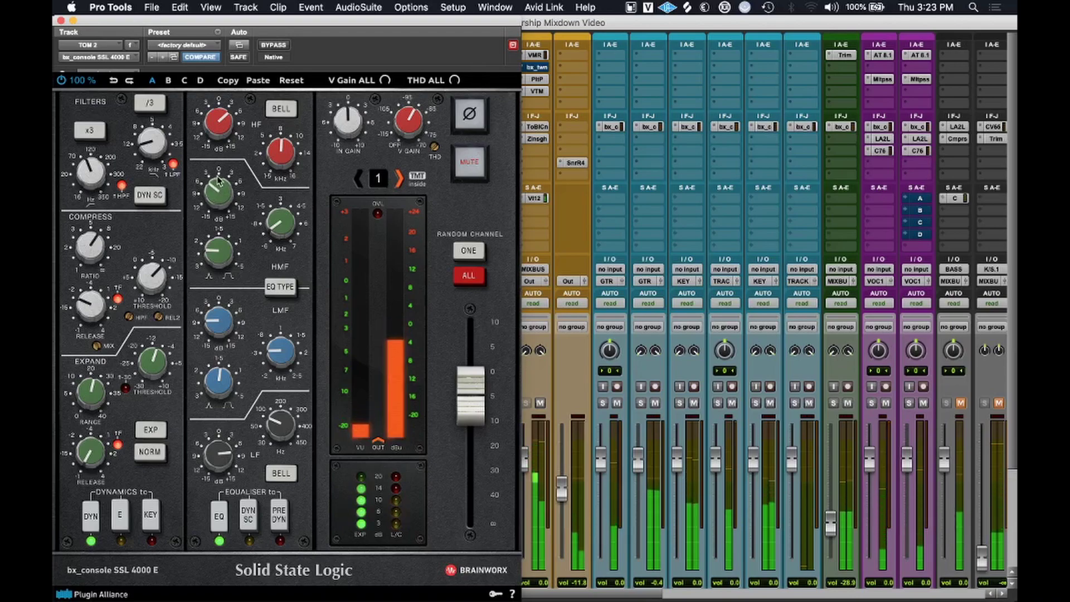
mouse_move(214, 181)
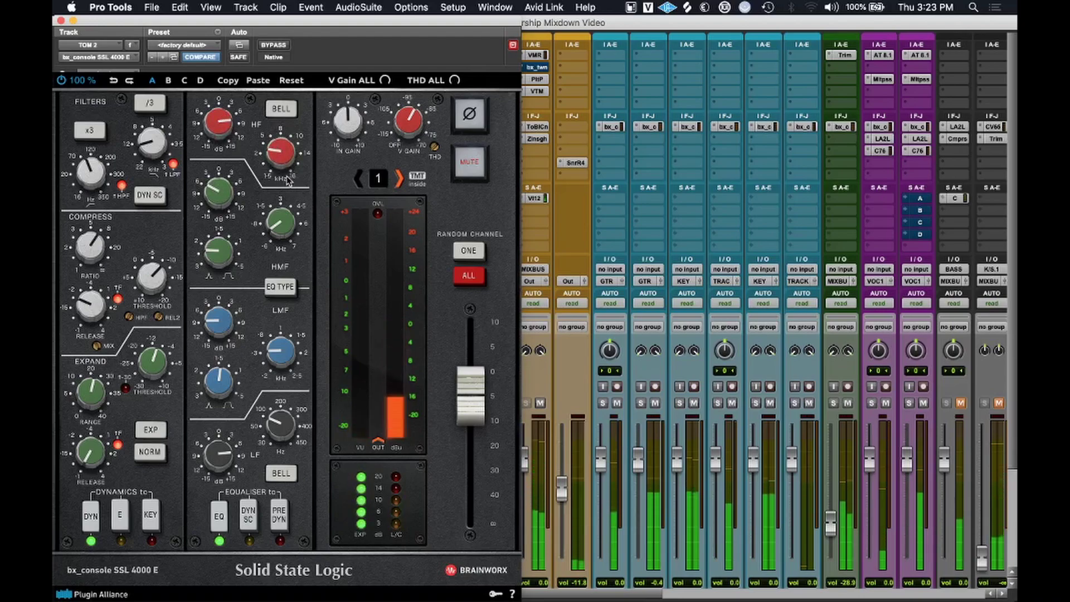
mouse_move(279, 150)
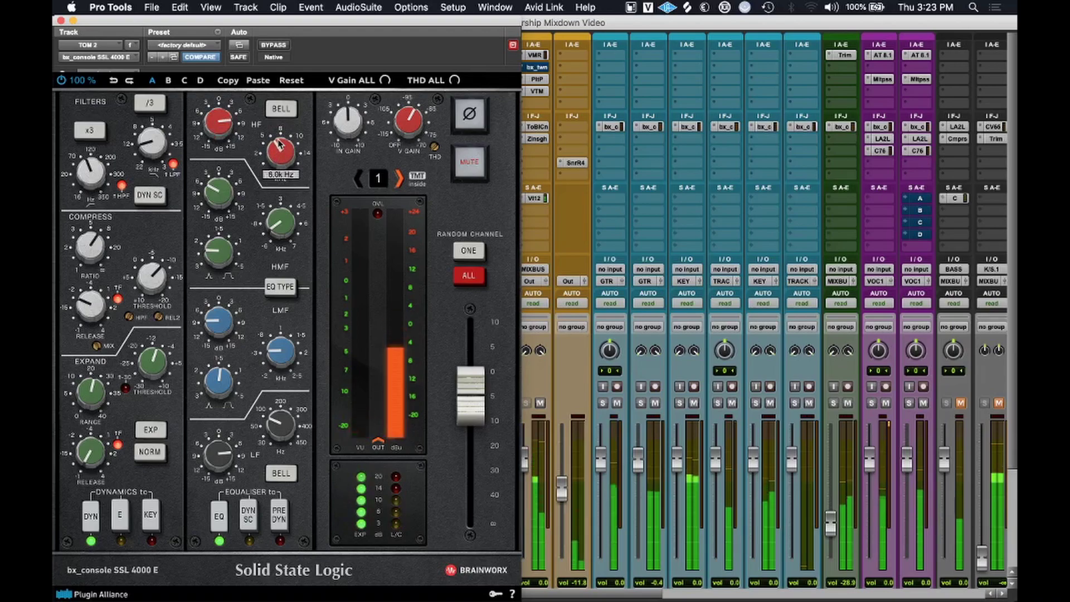
left_click(61, 20)
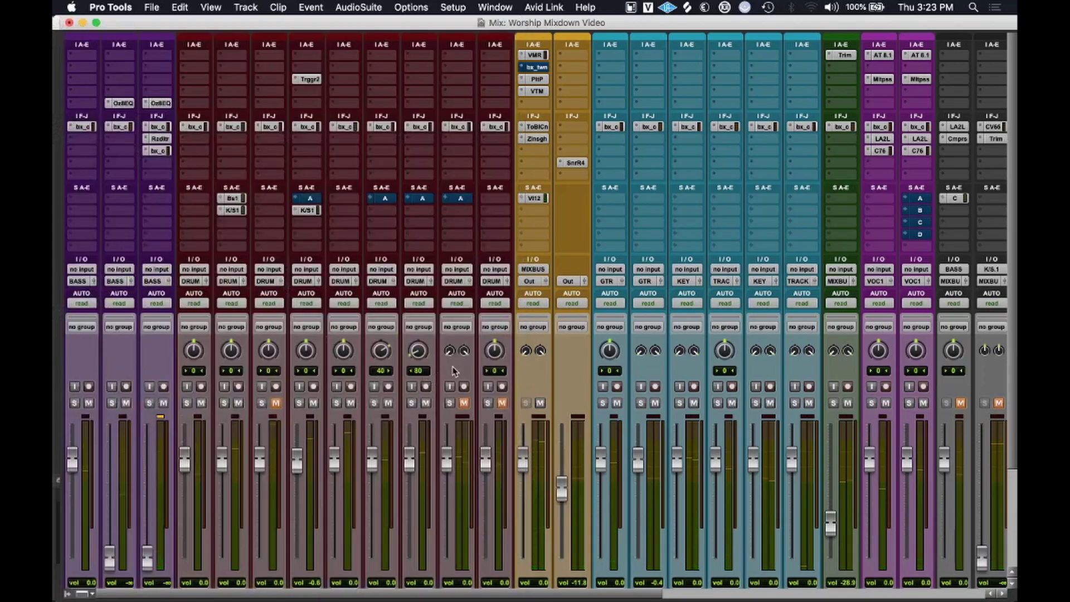
Sweep TOM 2's LMF band with a boost, place it at about 1 kHz, and turn it into a narrower cut.
left_click(421, 127)
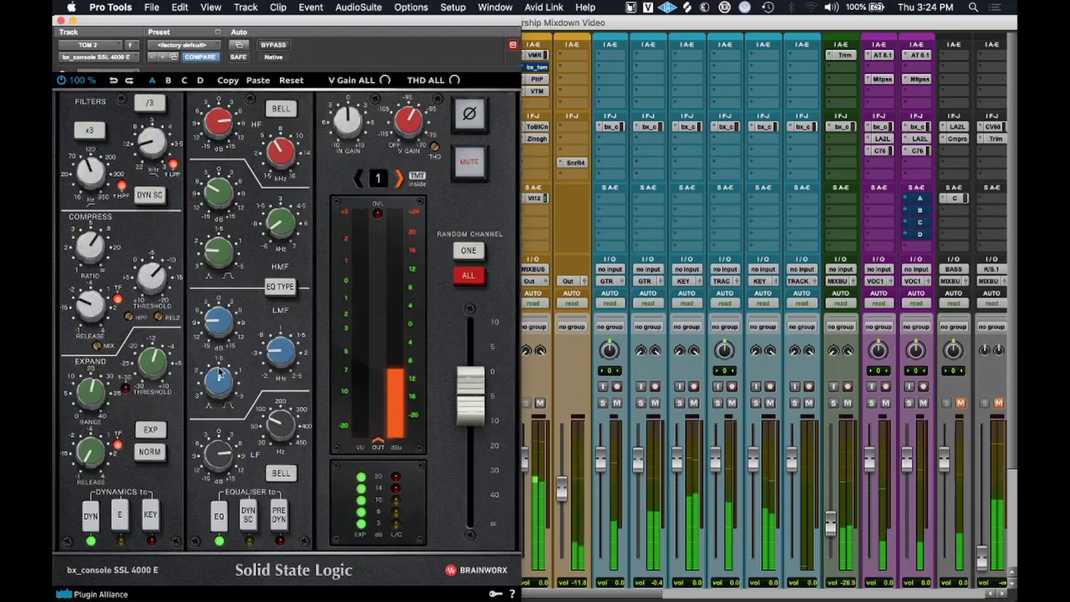
mouse_move(217, 381)
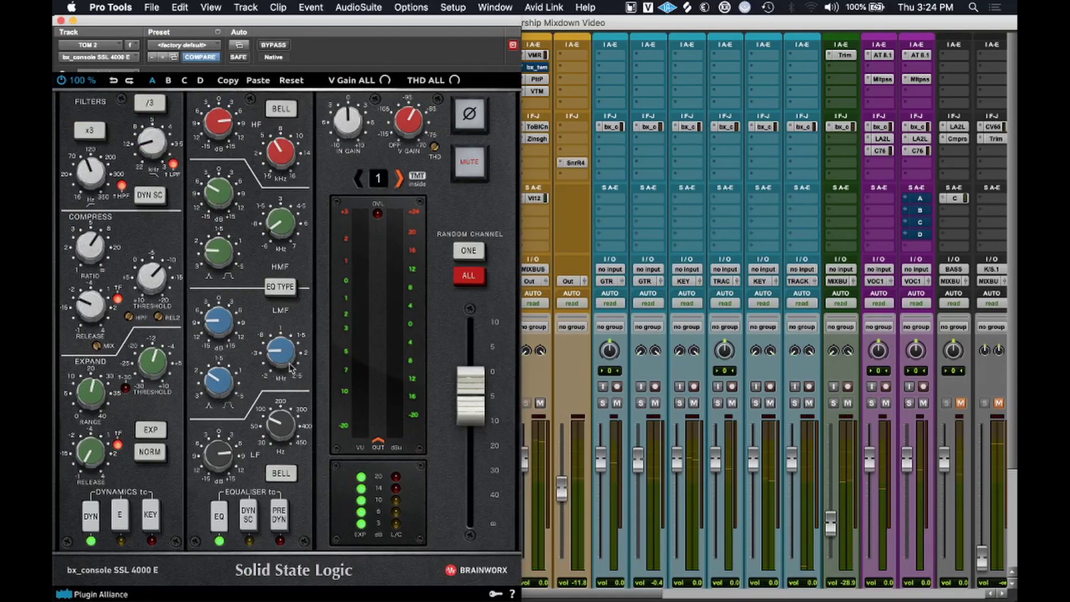
mouse_move(280, 356)
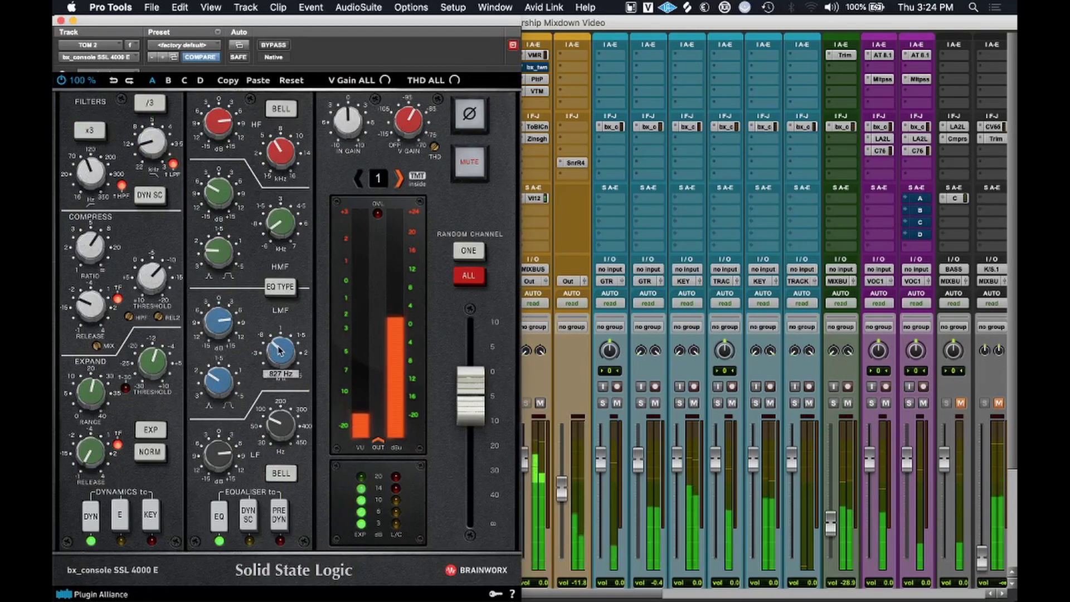
left_click_drag(277, 365, 284, 341)
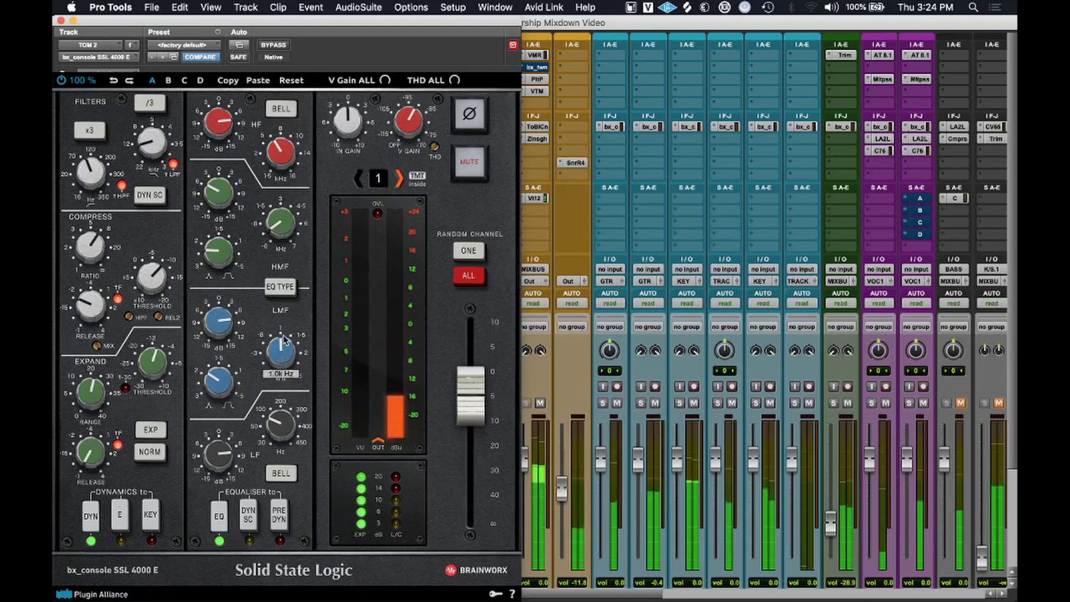
left_click_drag(219, 330, 219, 339)
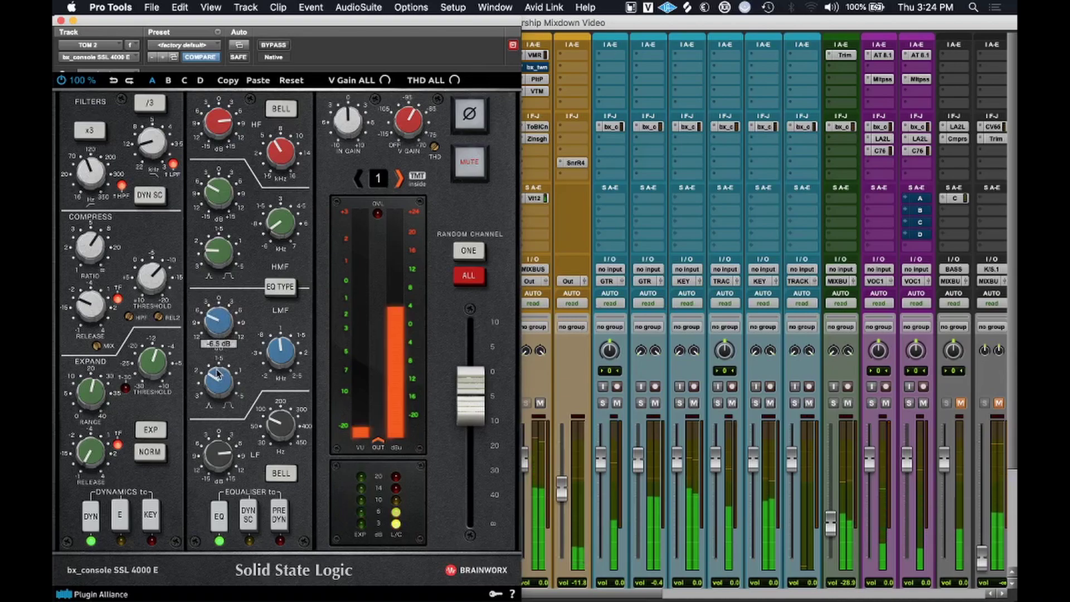
left_click_drag(218, 371, 218, 380)
left_click_drag(218, 323, 219, 330)
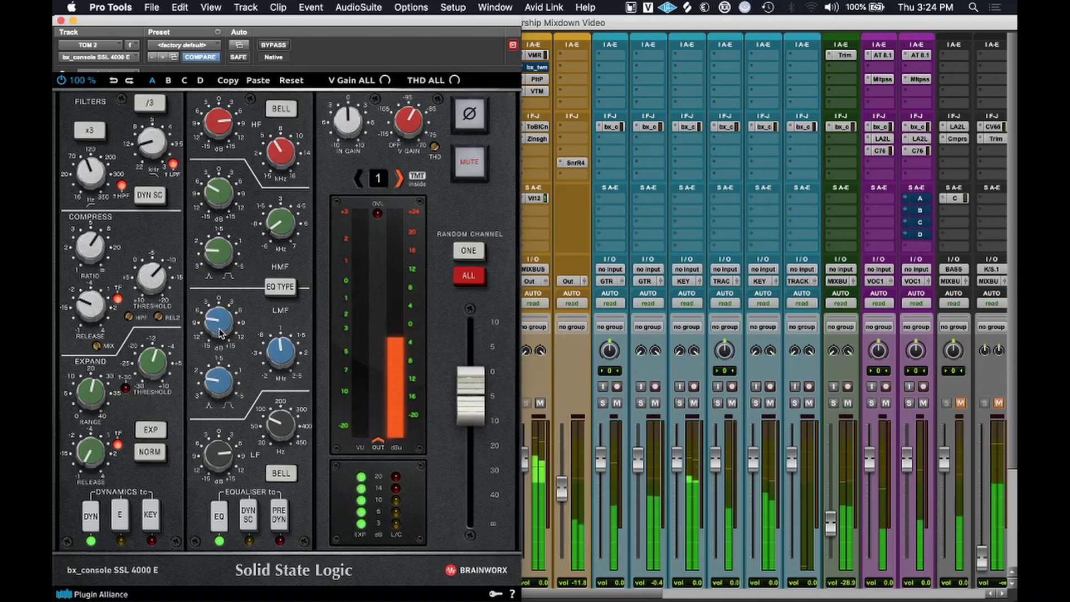
Give TOM 2's compressor the shortest release, no fast attack and a lower threshold, and widen the LMF band slightly.
left_click_drag(149, 289, 149, 284)
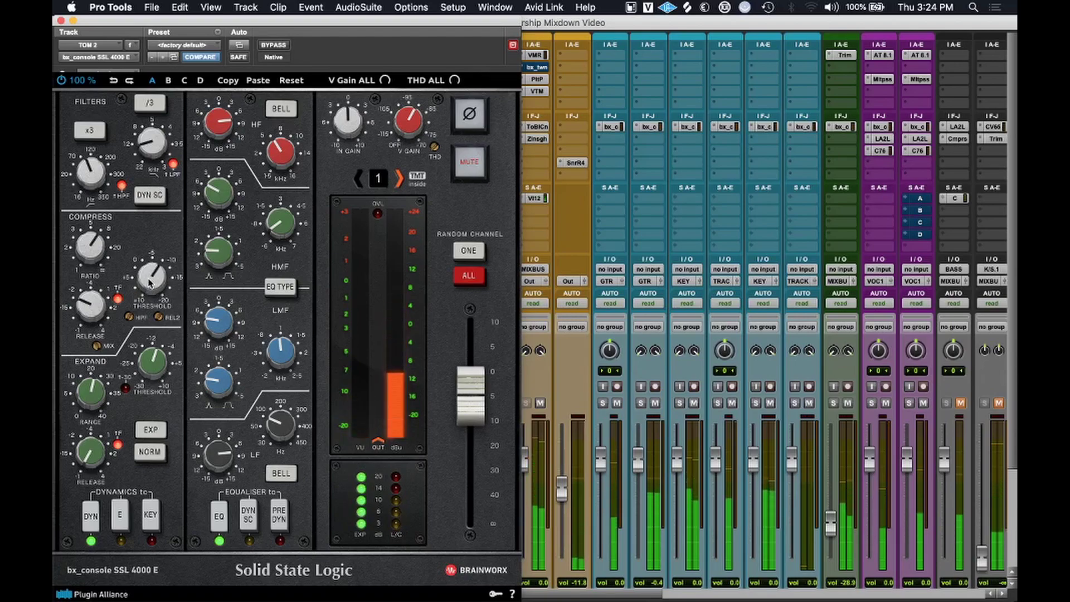
left_click_drag(91, 310, 103, 335)
left_click_drag(151, 278, 152, 280)
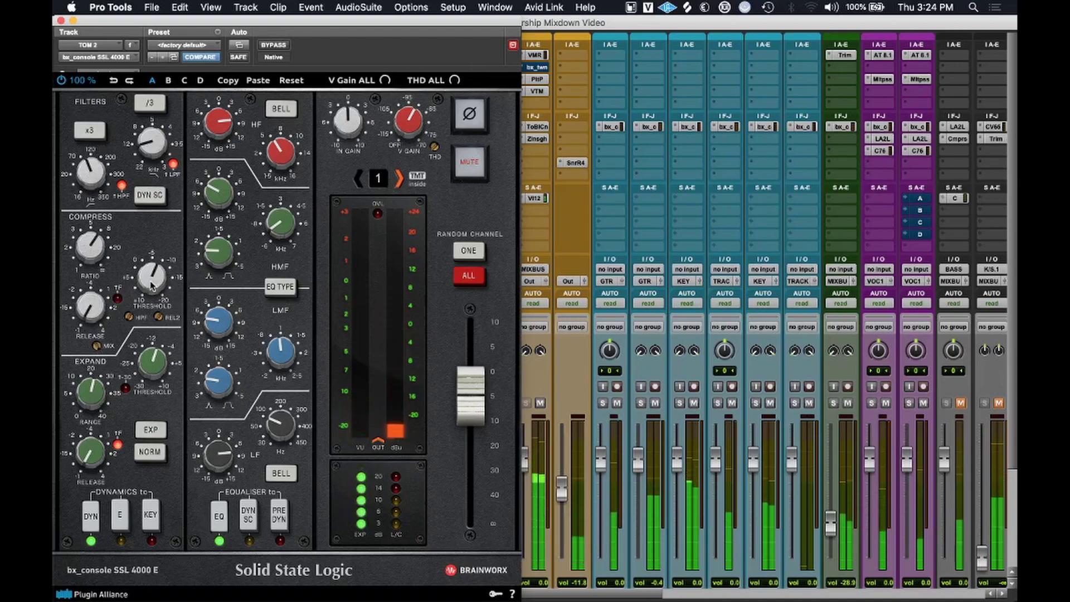
left_click_drag(152, 286, 158, 271)
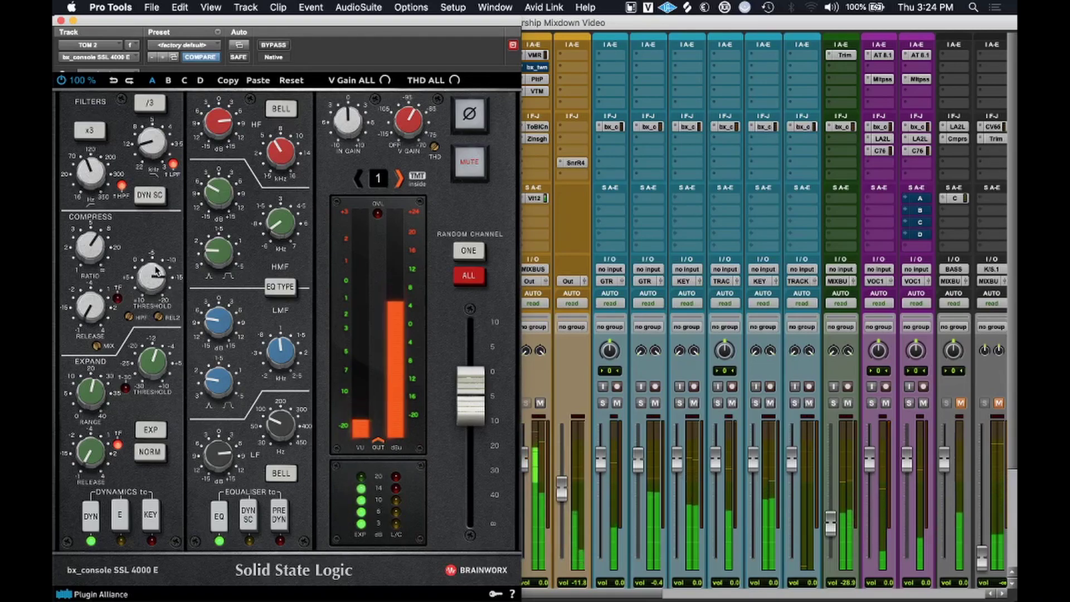
left_click_drag(221, 373, 222, 369)
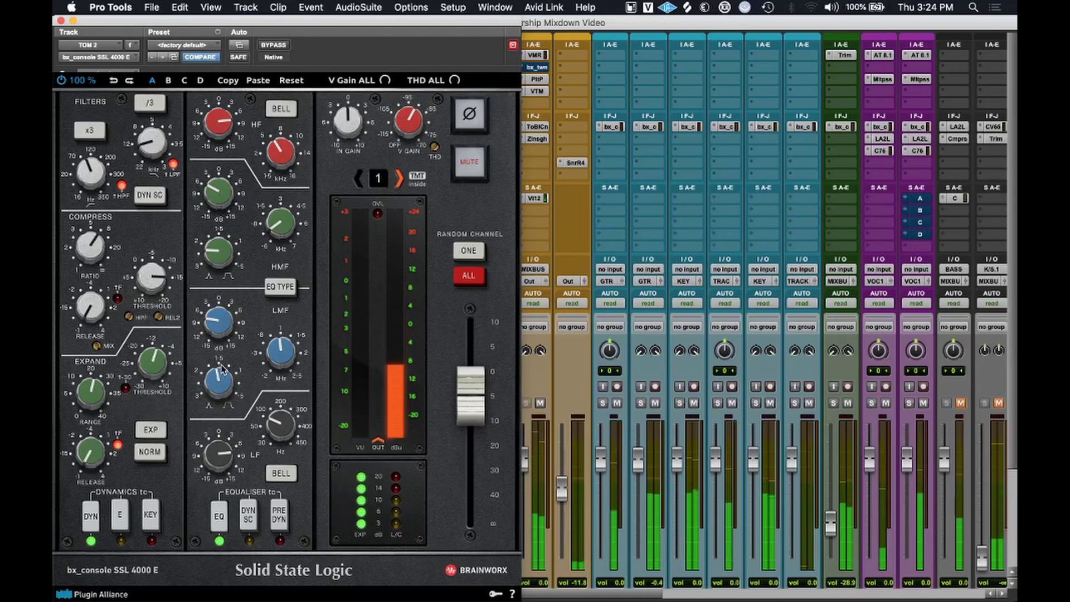
left_click(62, 20)
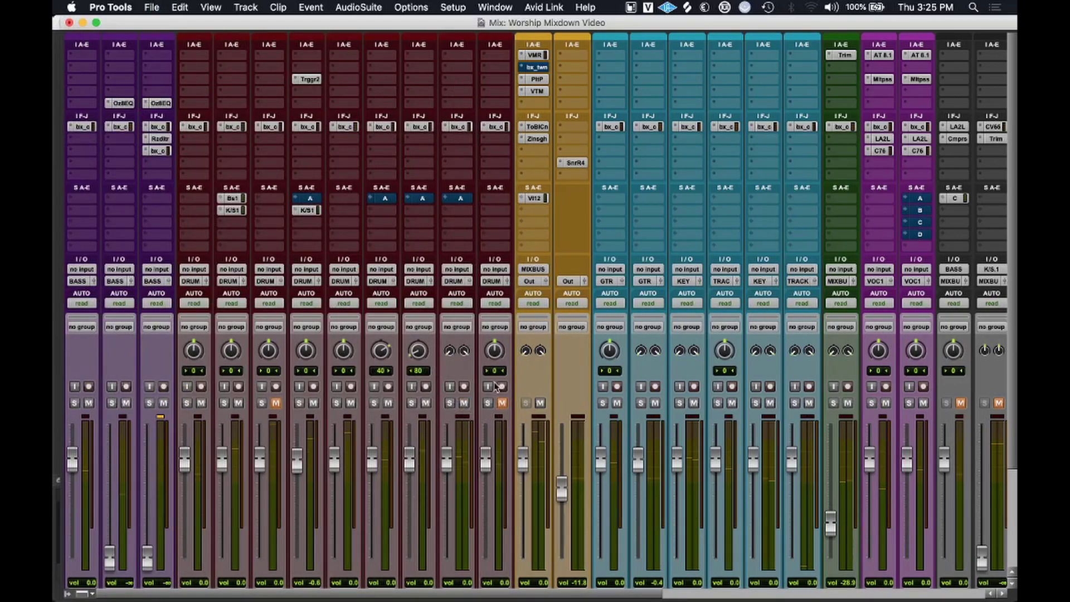
Pull the TOM 2 channel strip's output fader fully down for comparison, and bring it back up to about -7 dB.
left_click(417, 128)
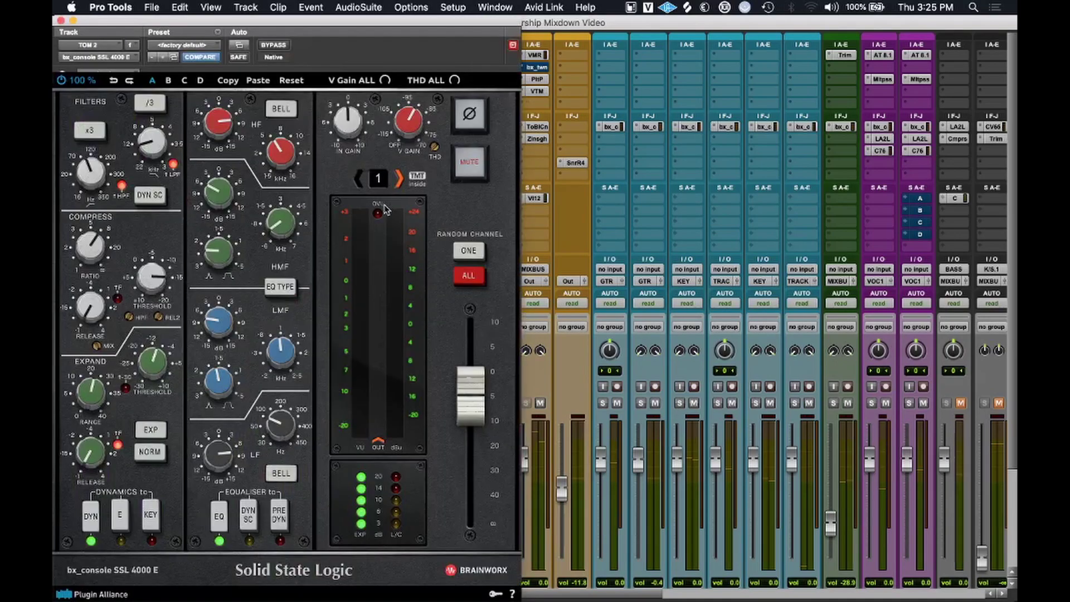
left_click_drag(470, 390, 488, 554)
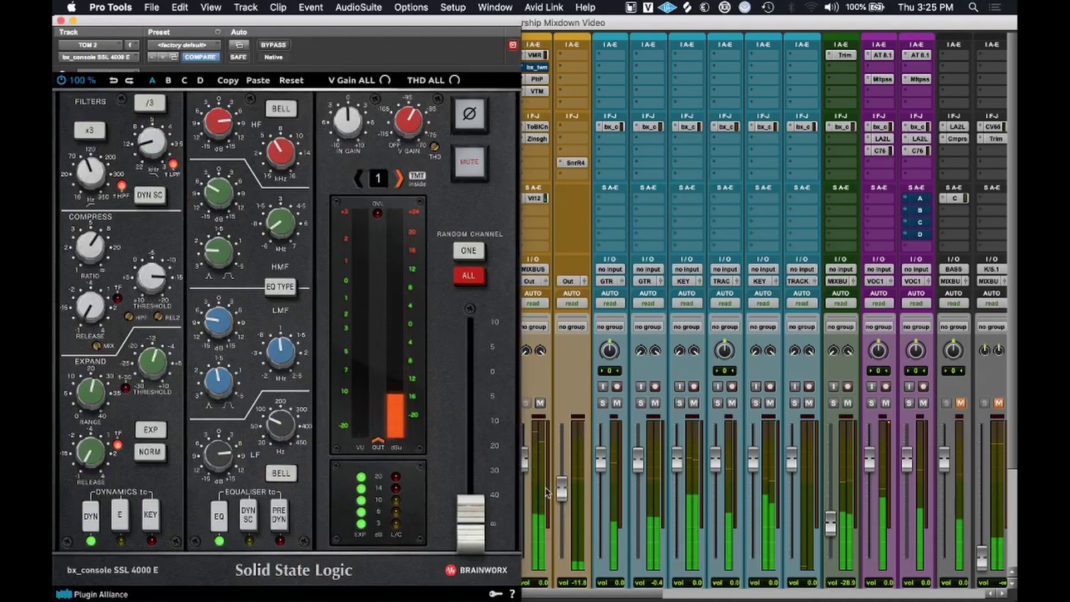
left_click_drag(477, 536, 483, 419)
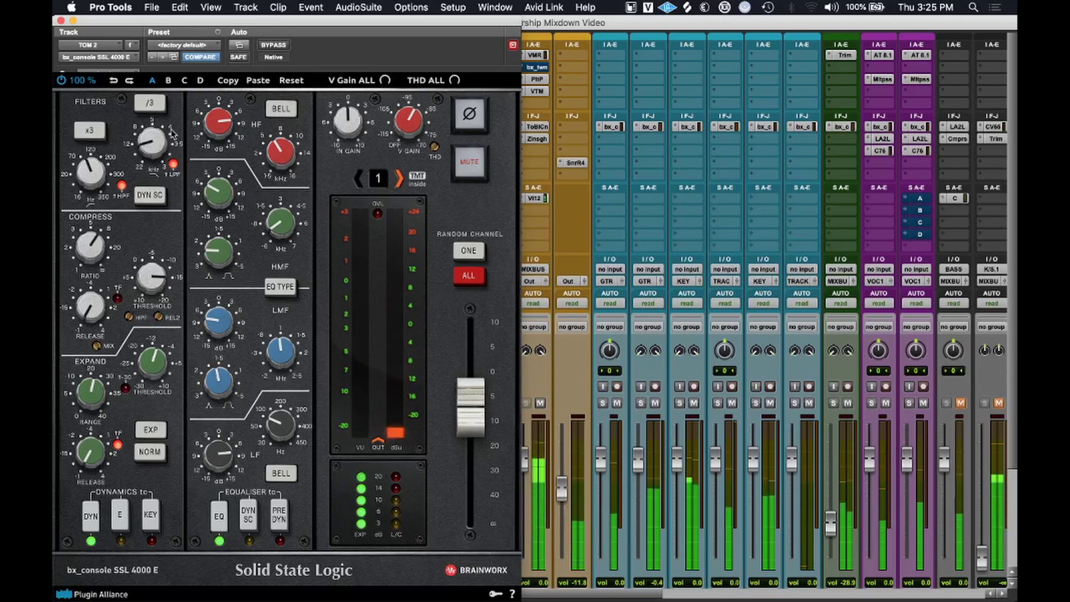
key("super+m")
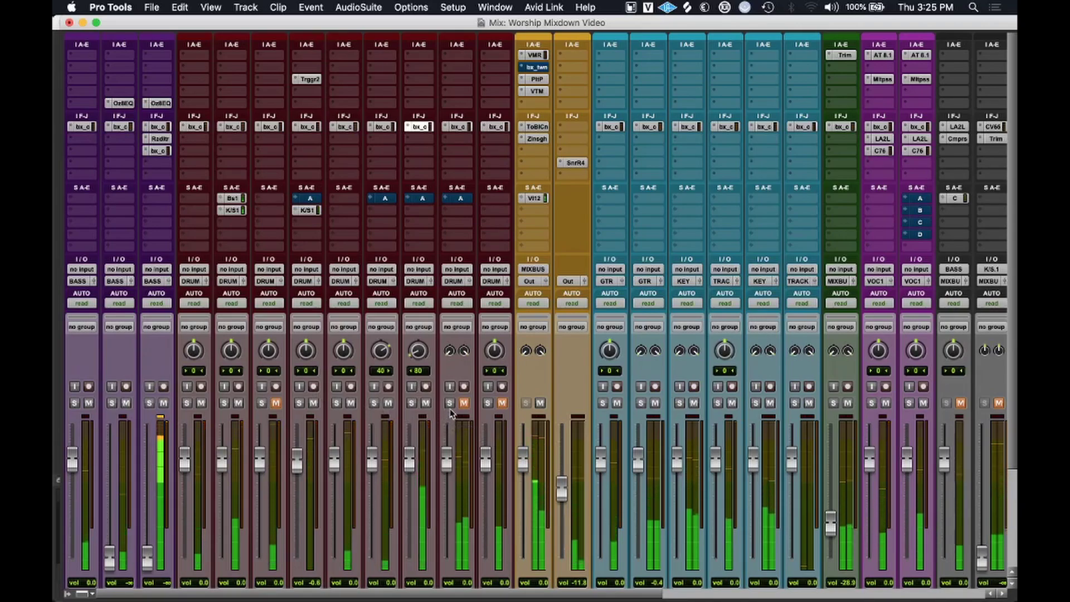
Unmute the overheads track and open its bx_console SSL 4000 E channel strip.
left_click(463, 403)
left_click(457, 127)
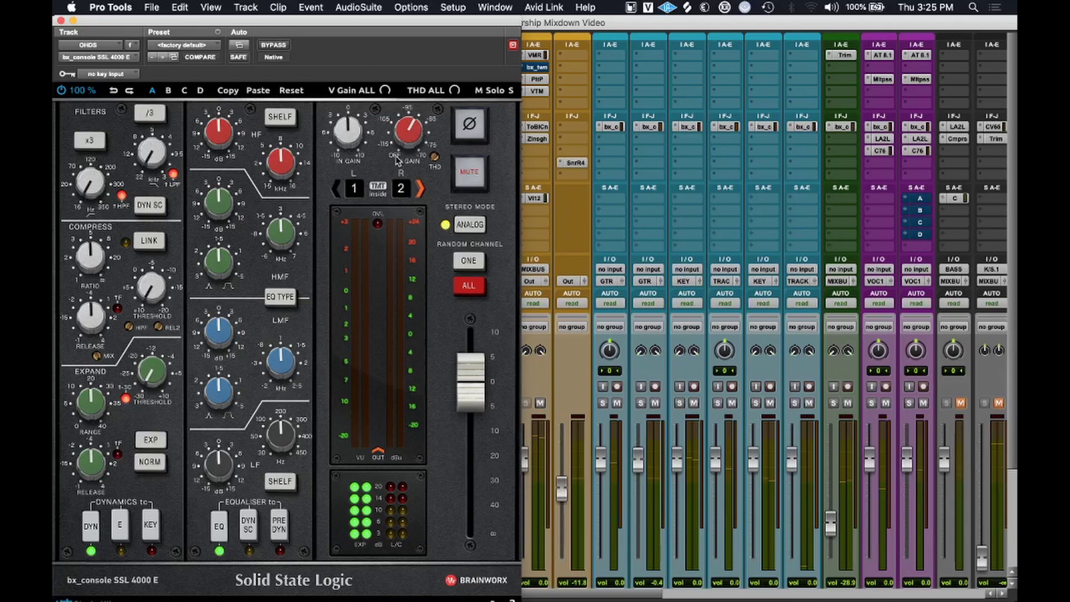
Start playback, pull the overheads channel strip's output fader fully down, and close the strip.
key("space")
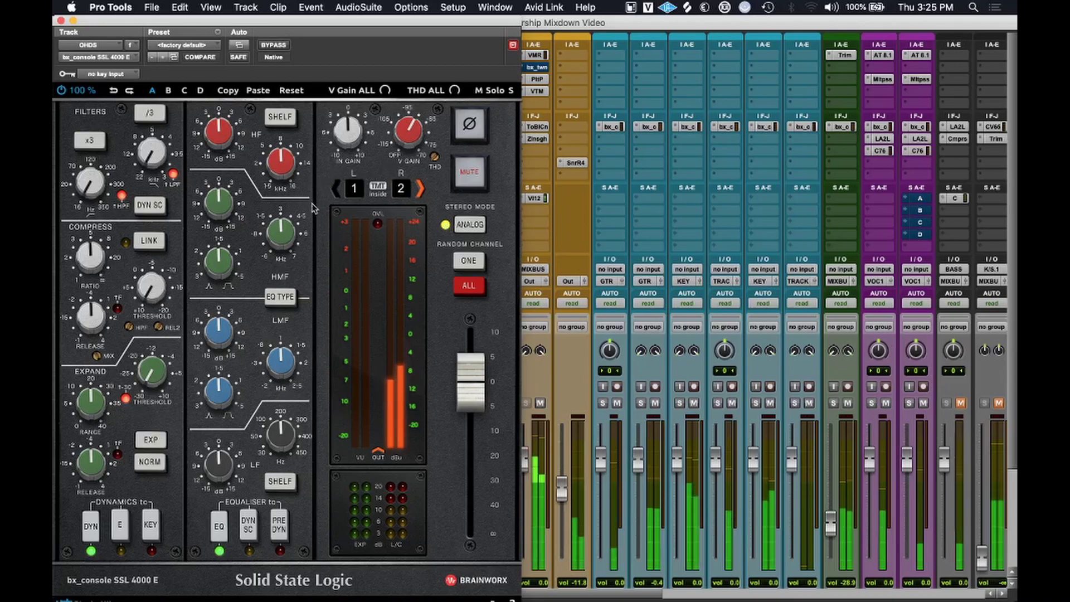
left_click_drag(475, 372, 476, 528)
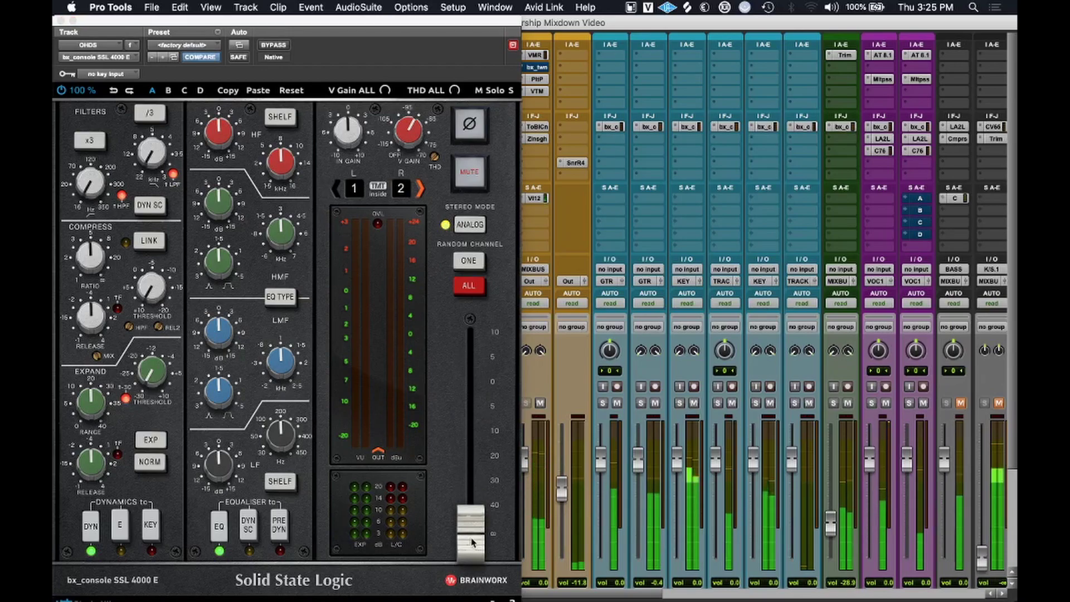
mouse_move(474, 542)
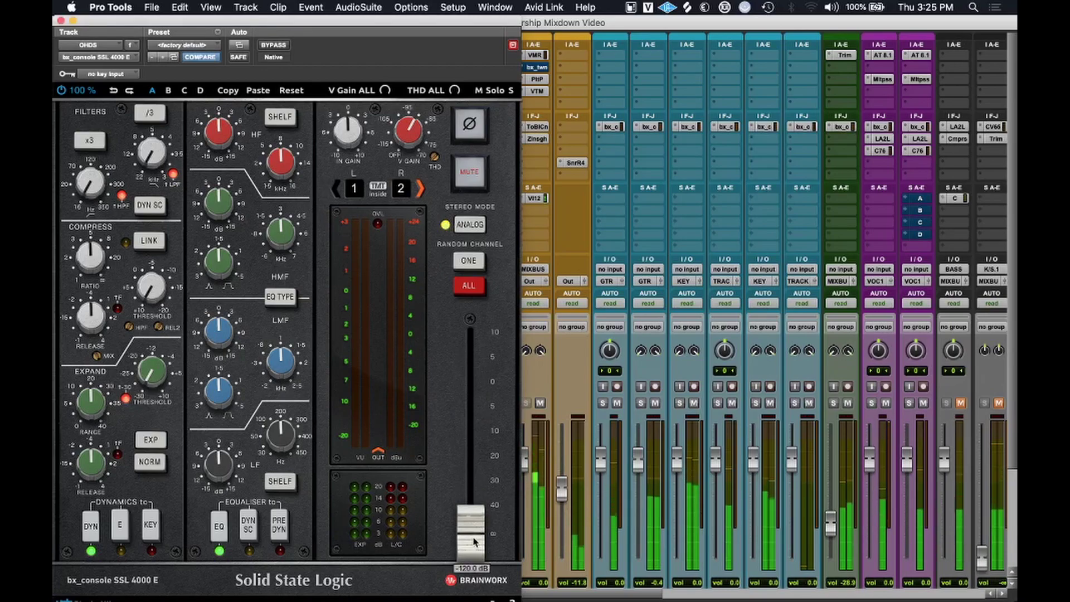
left_click(73, 21)
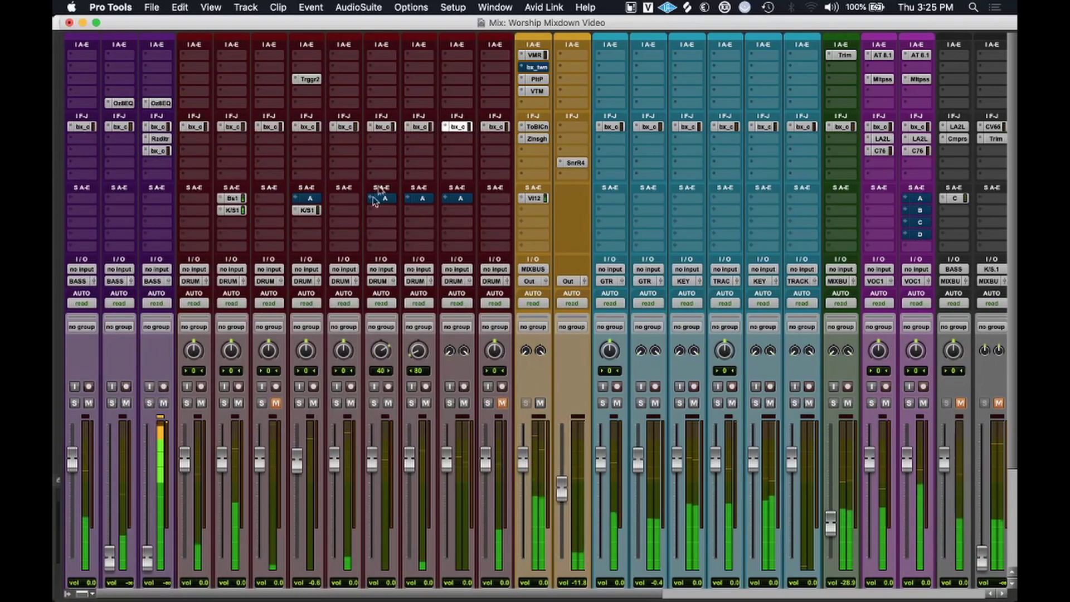
Give TOM 2's compressor fast attack, a higher ratio and a slightly higher threshold, and lower its output fader to about -8 dB.
left_click(422, 128)
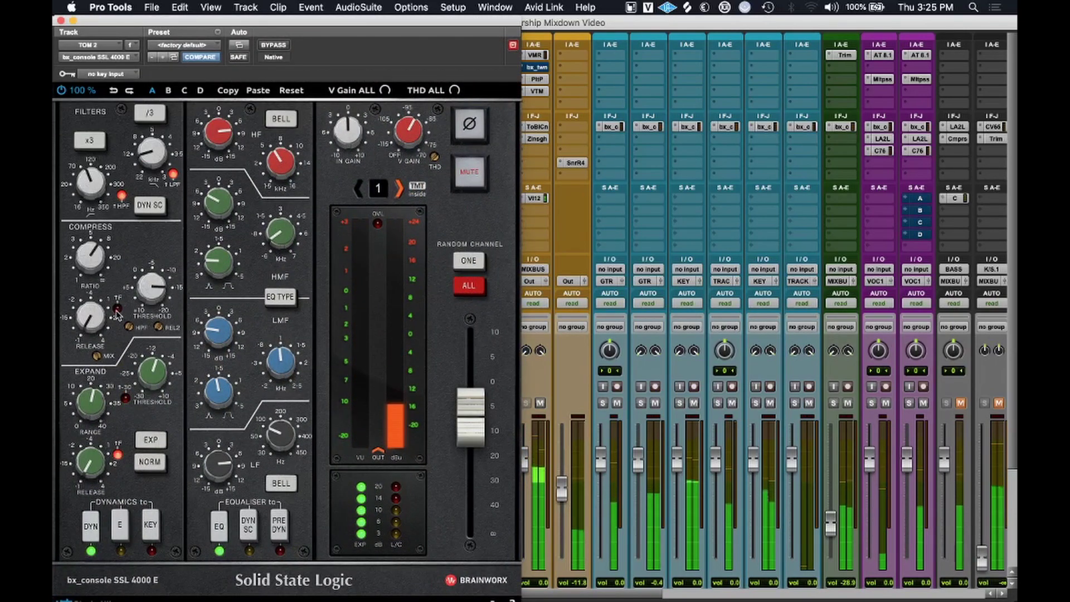
mouse_move(157, 289)
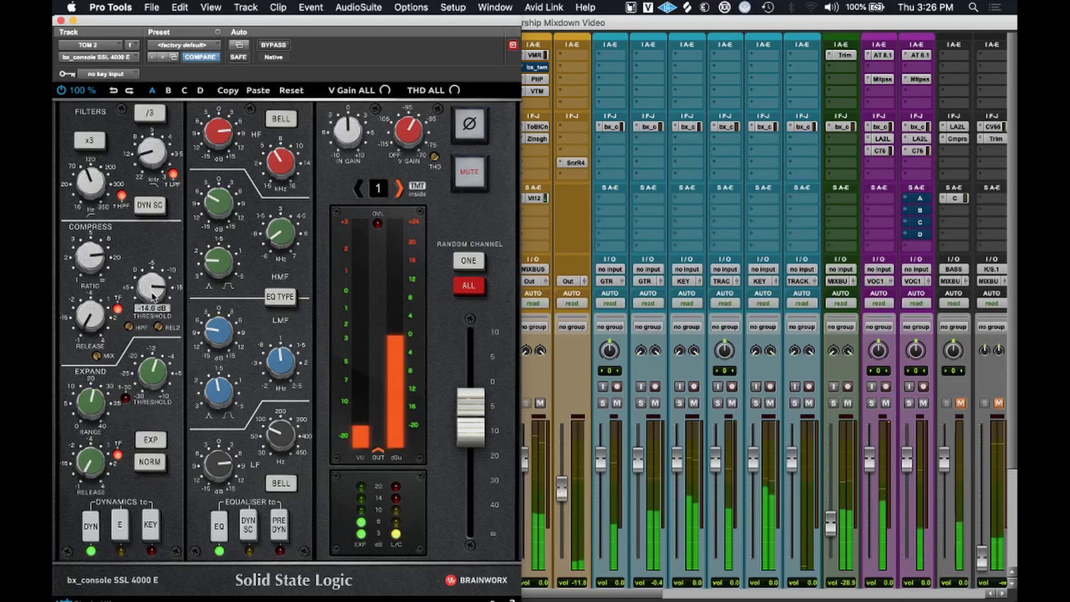
left_click(526, 382)
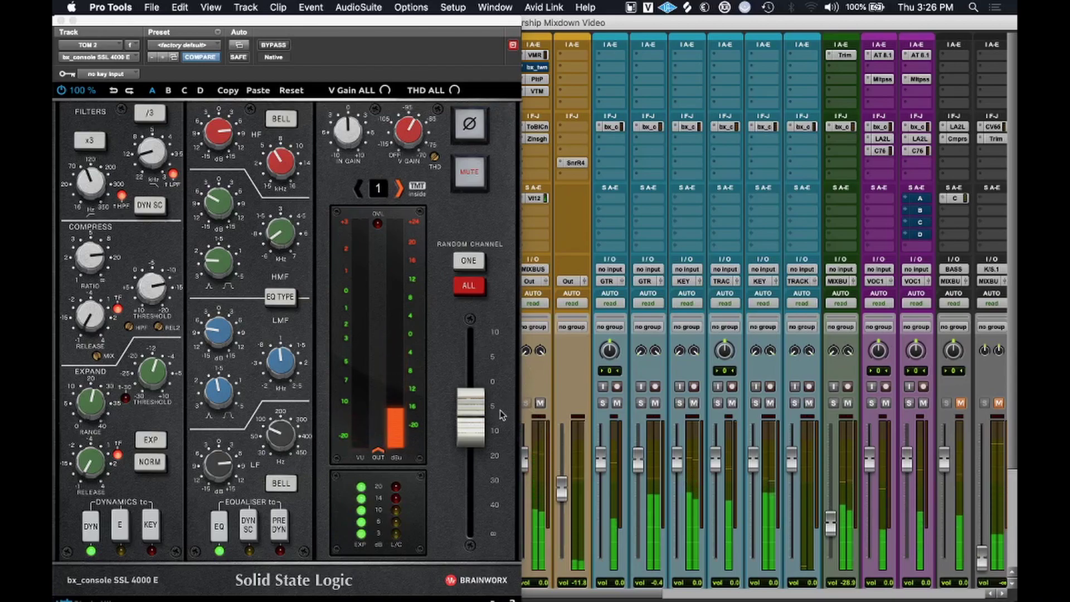
left_click_drag(482, 427, 483, 436)
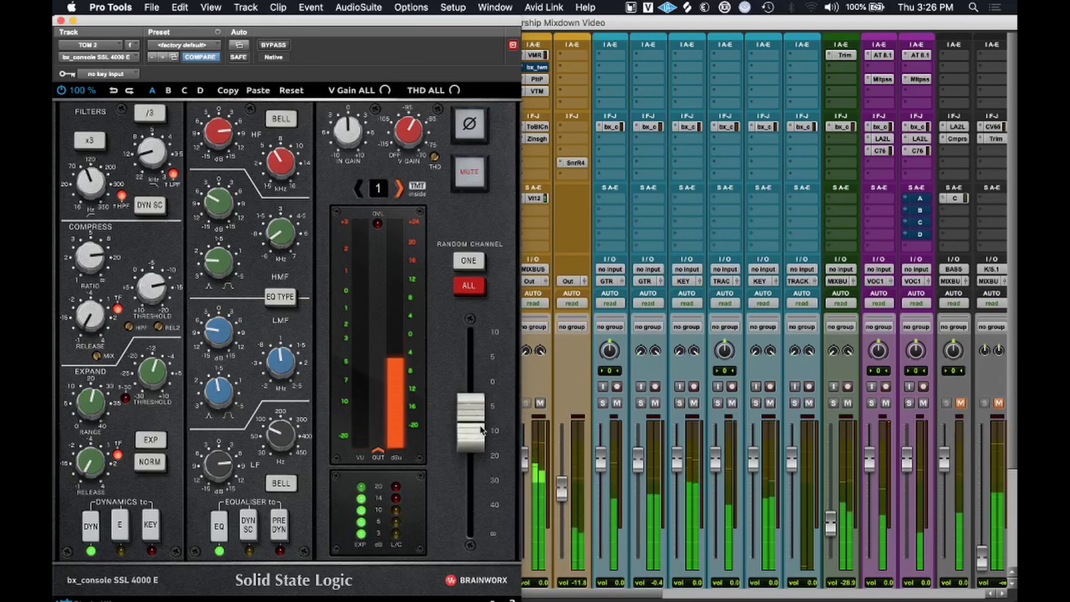
key("space")
left_click(61, 20)
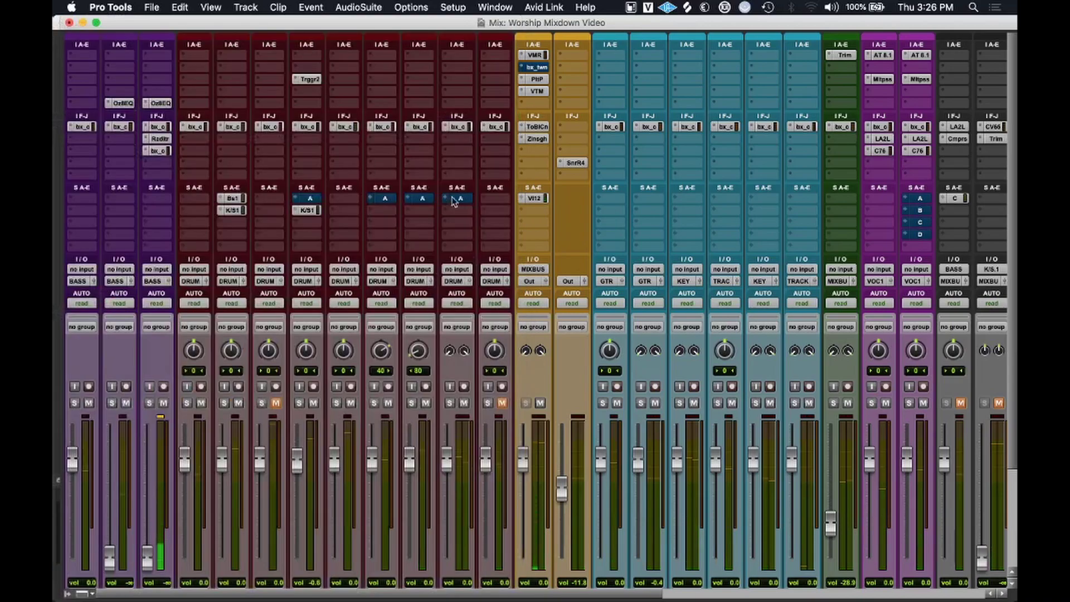
Bring the overheads channel strip's output fader up to about -8 dB during playback, and compare with the channel muted and unmuted.
left_click(457, 127)
key("space")
left_click_drag(483, 523, 489, 423)
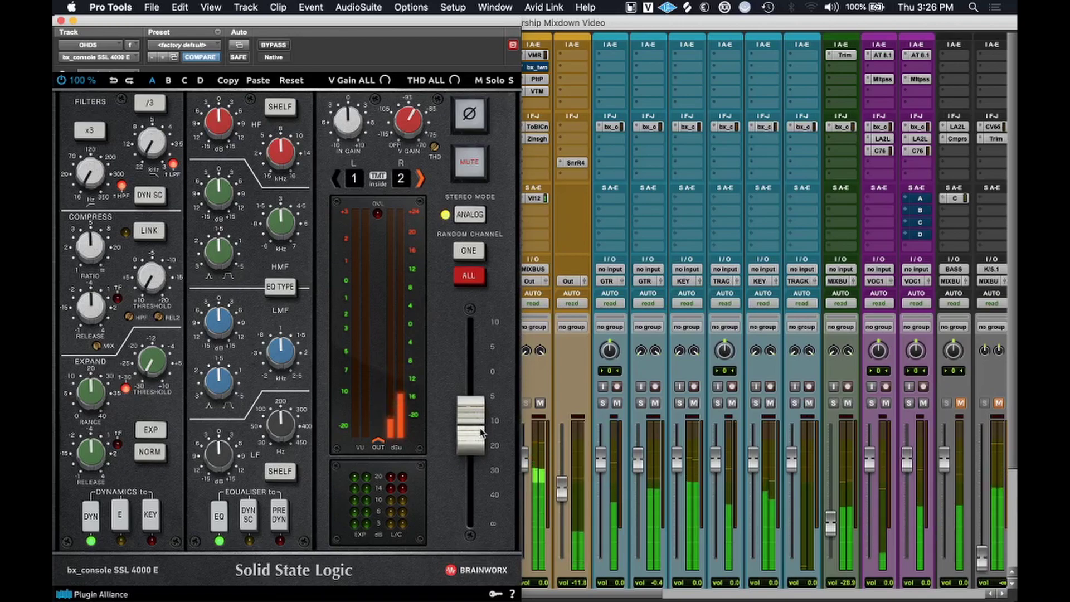
left_click_drag(483, 420, 482, 421)
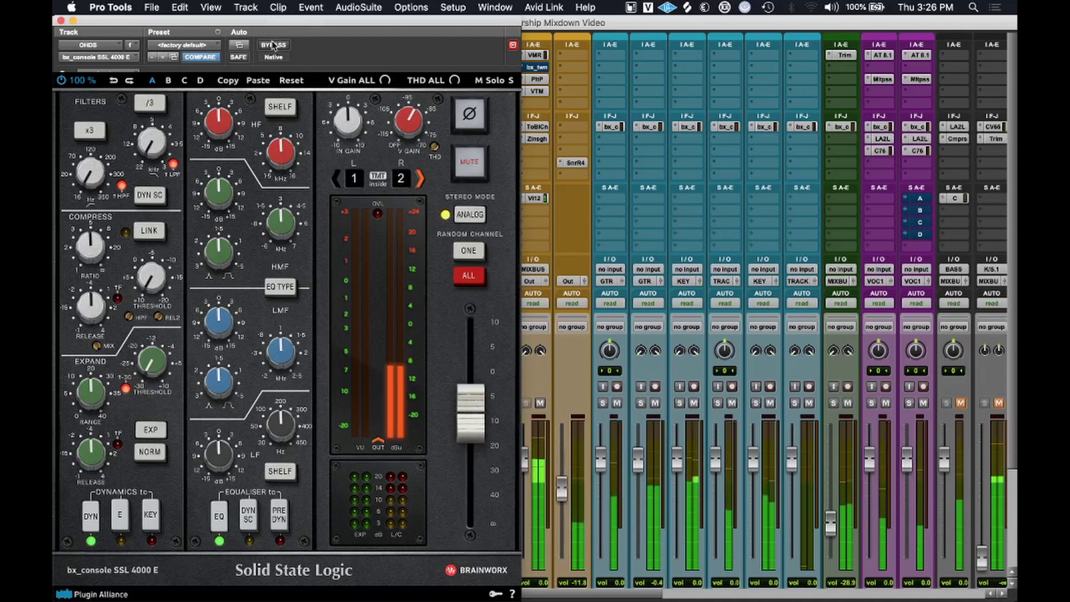
left_click(476, 175)
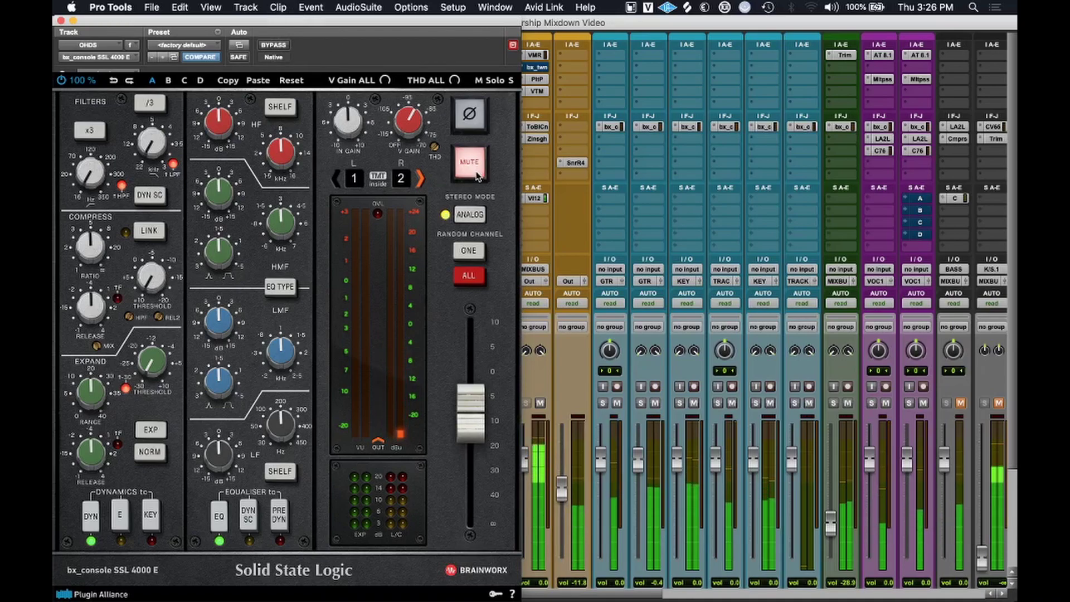
left_click(477, 175)
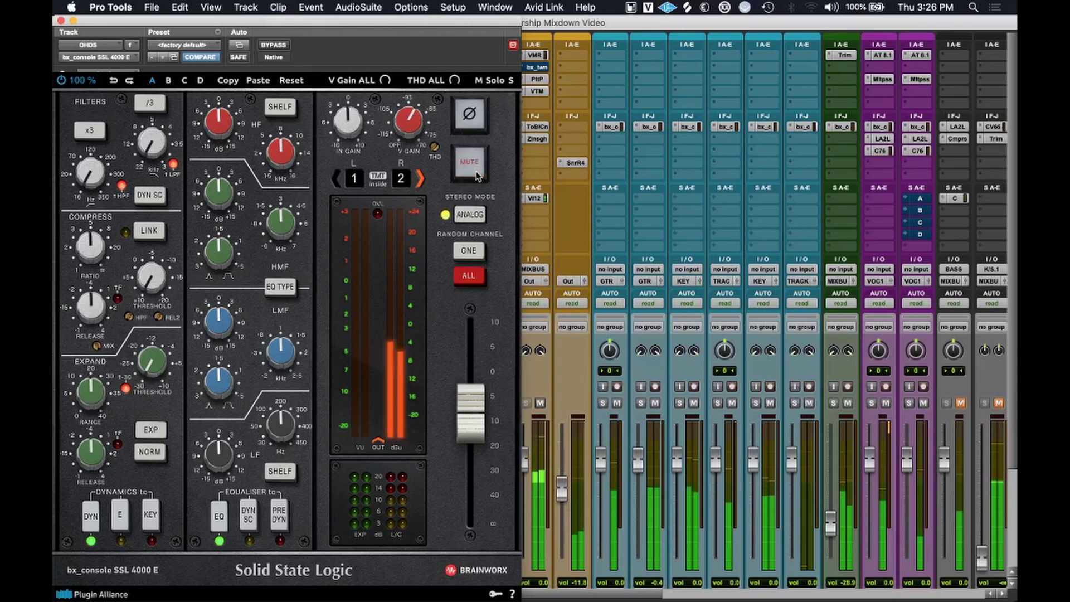
left_click(543, 466)
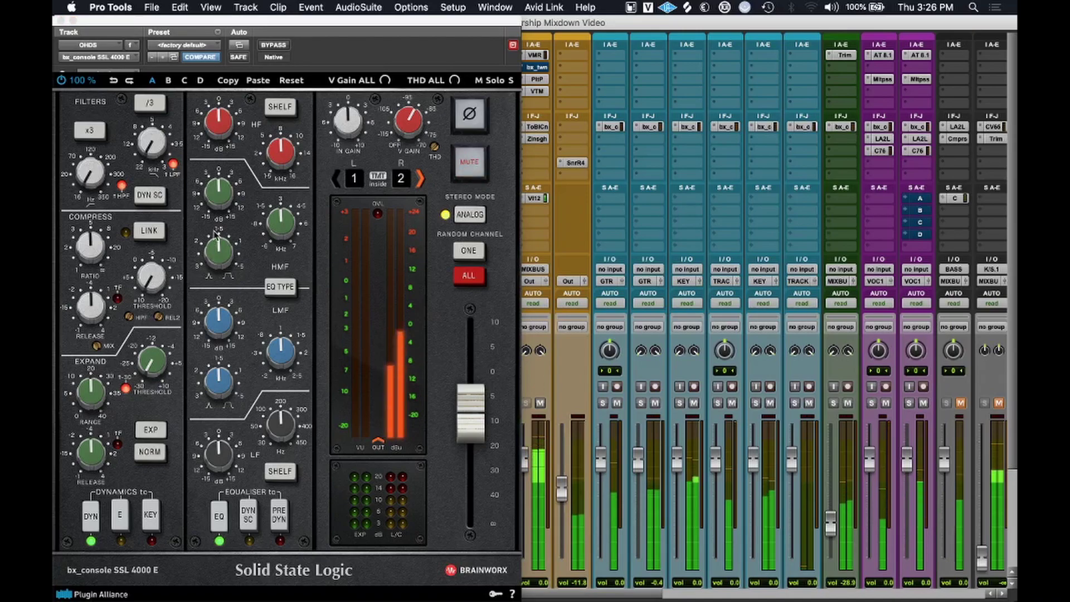
Sweep the overheads' LMF band with a boost around 1 kHz, and turn it into a narrower cut.
left_click_drag(222, 338, 227, 308)
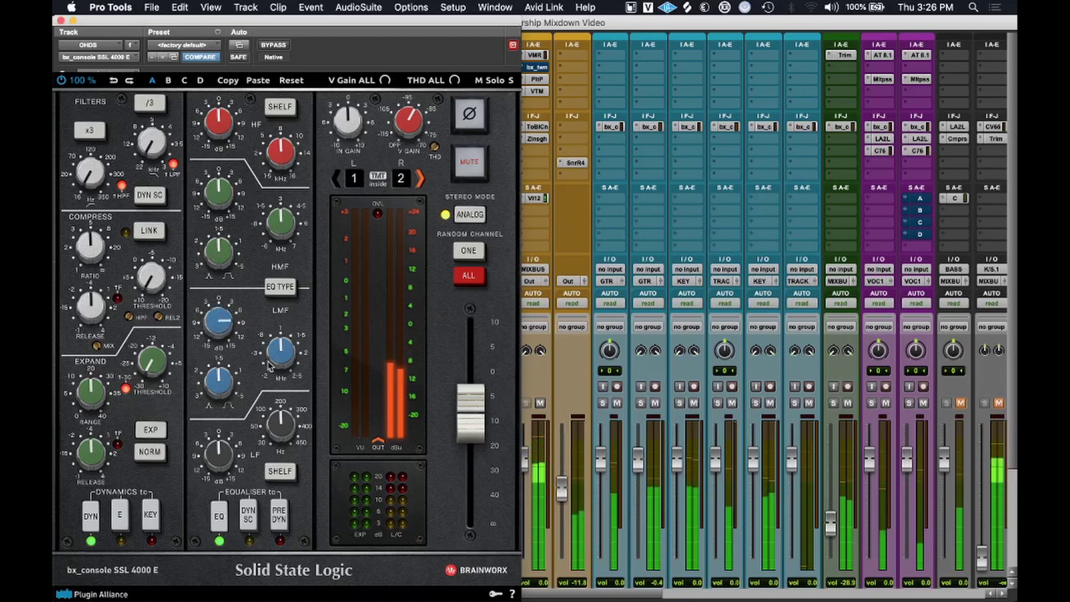
mouse_move(283, 361)
left_mouse_down()
mouse_move(291, 382)
mouse_move(283, 347)
left_mouse_up()
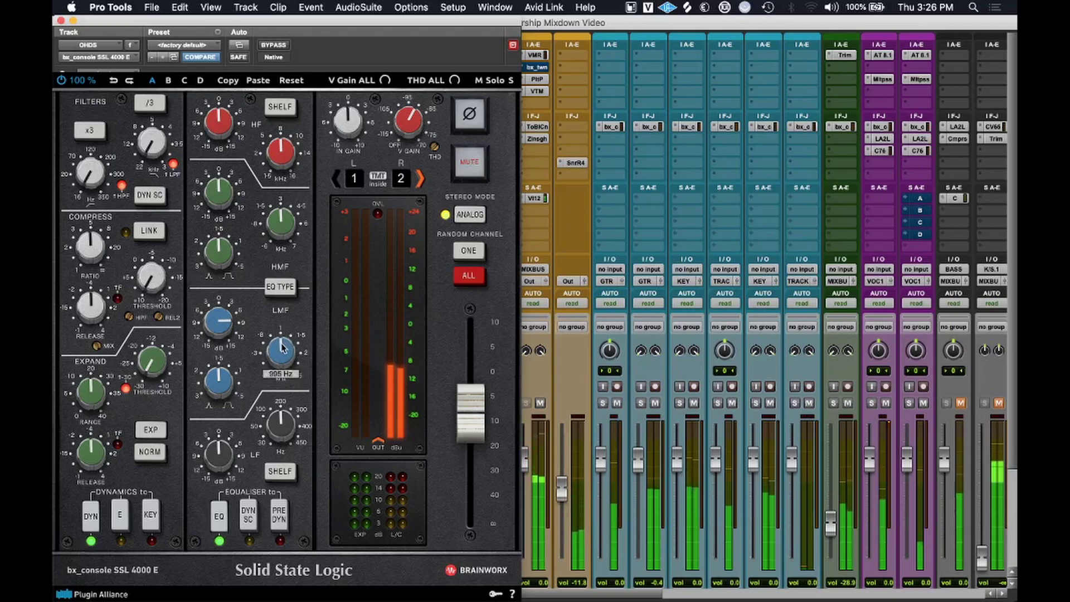
mouse_move(219, 321)
left_mouse_down()
mouse_move(225, 385)
mouse_move(220, 336)
left_mouse_up()
left_click_drag(221, 381, 221, 420)
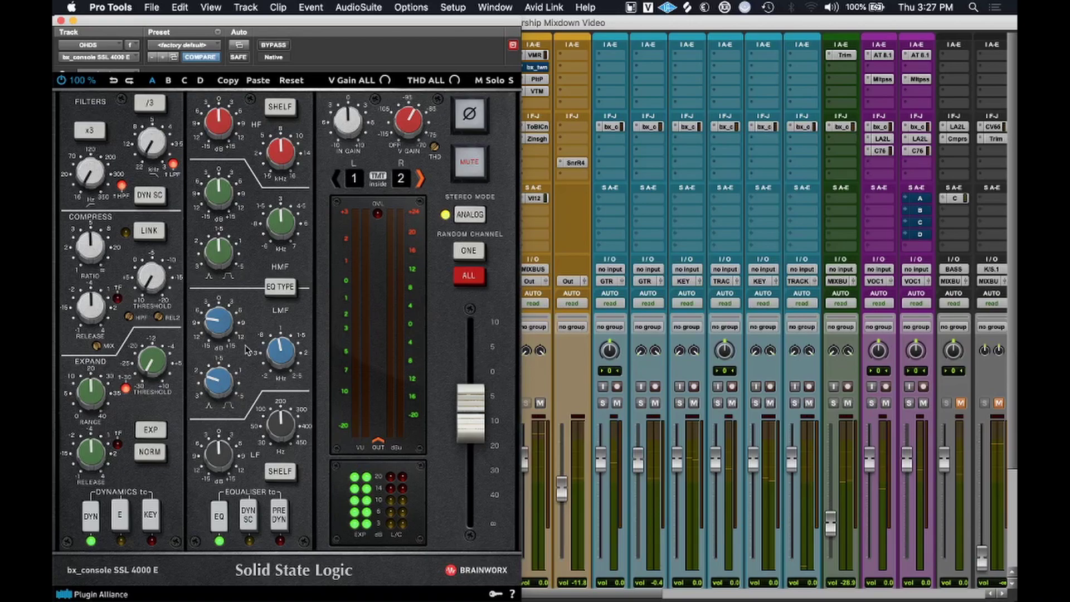
Cut the overheads' HMF band at a lower frequency and narrow its Q to 1.8.
left_click_drag(279, 238, 230, 264)
left_click_drag(225, 202, 223, 216)
left_click_drag(221, 257, 221, 263)
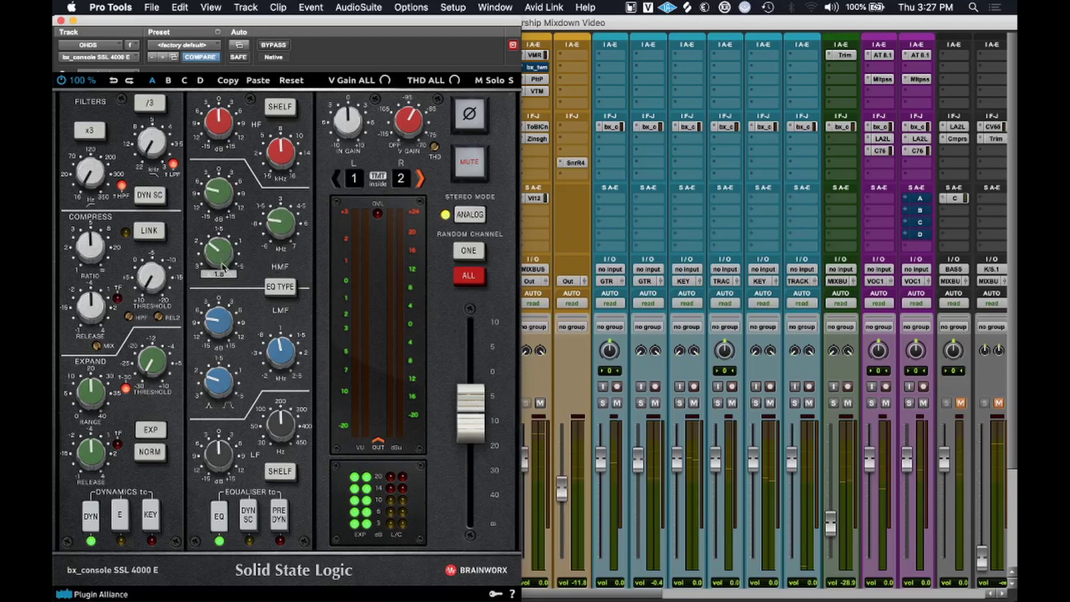
Sweep the overheads' LMF band lower with a boost, and set it back to a deeper cut at the new frequency.
left_click_drag(281, 350, 280, 367)
left_click_drag(223, 328, 226, 301)
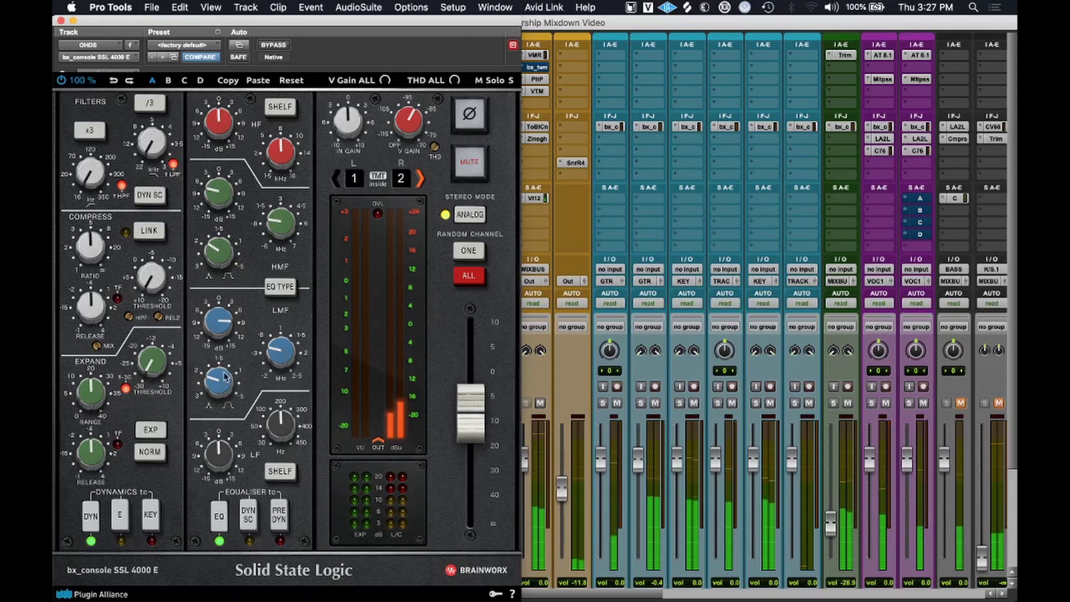
left_click_drag(225, 329, 224, 316)
left_click_drag(281, 353, 282, 348)
left_click_drag(224, 331, 226, 349)
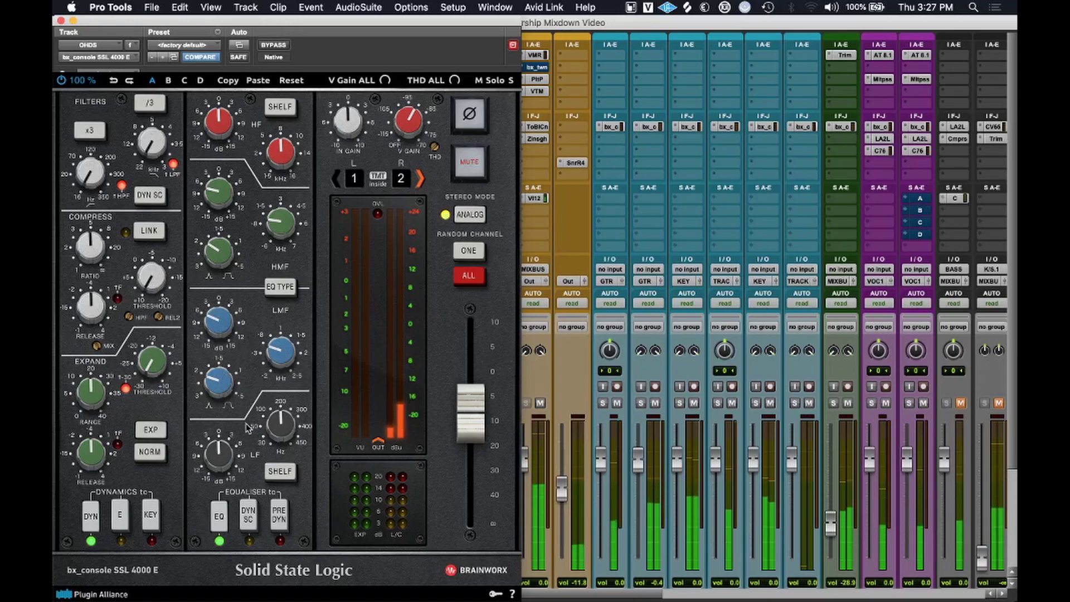
Set the overheads' high-pass filter to about 120 Hz, and boost the HF band as a bell at 14.2 kHz.
left_click_drag(91, 175, 99, 119)
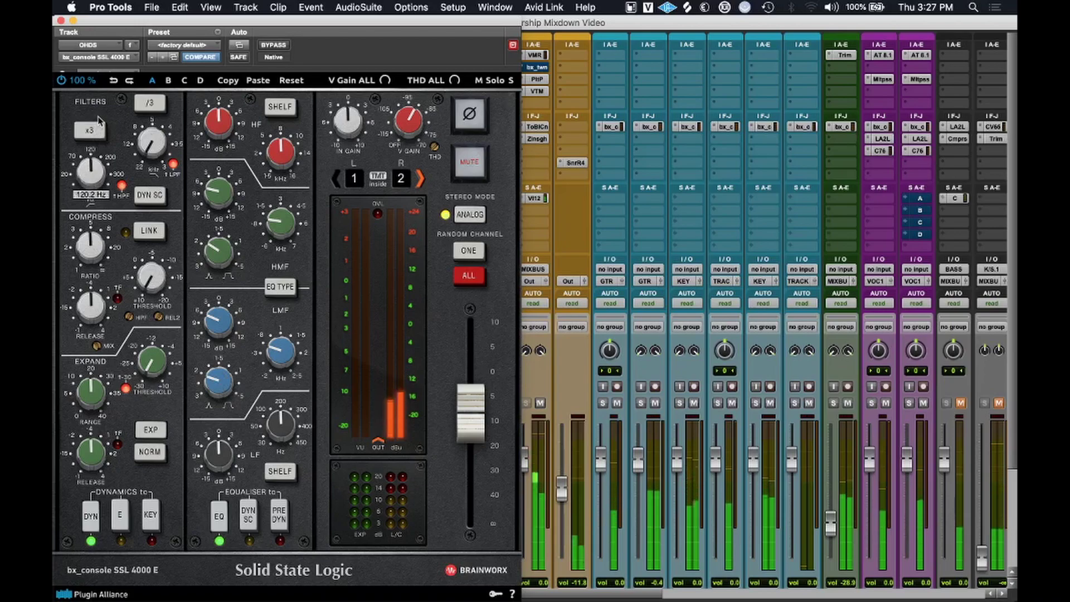
left_click(280, 107)
mouse_move(285, 143)
left_click_drag(284, 144, 286, 127)
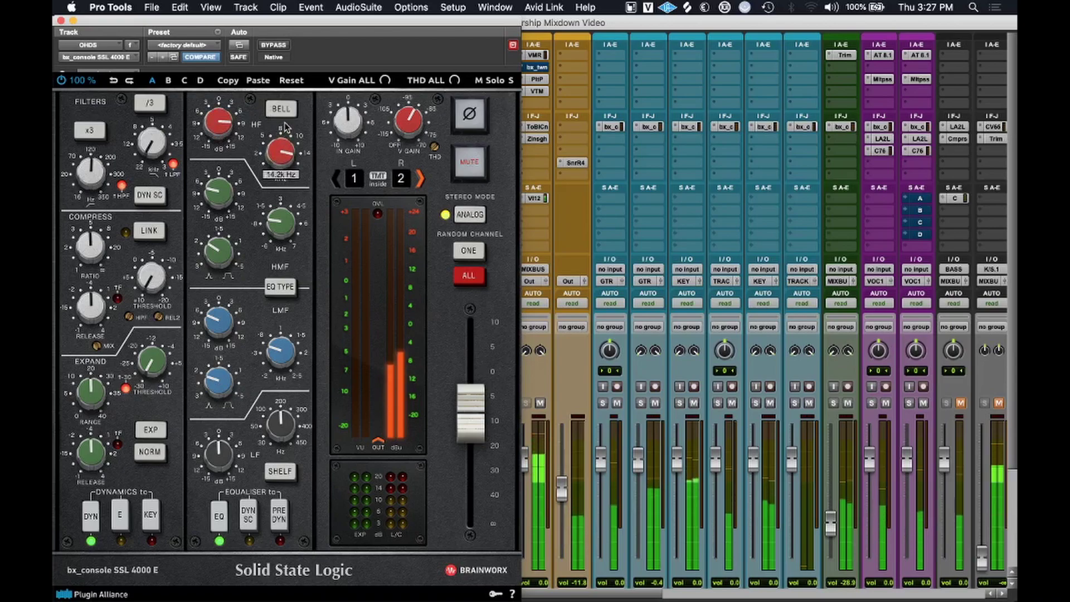
mouse_move(223, 128)
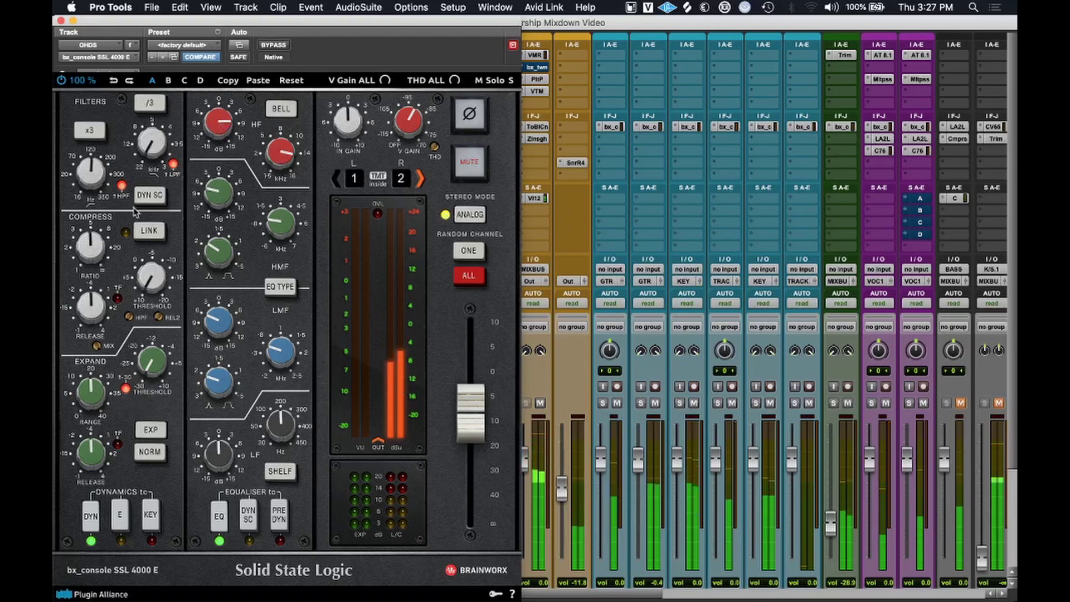
Link the overheads' stereo compression, and compress with a slightly lower ratio, a lower threshold, fast attack and the shortest release.
left_click(148, 231)
mouse_move(85, 260)
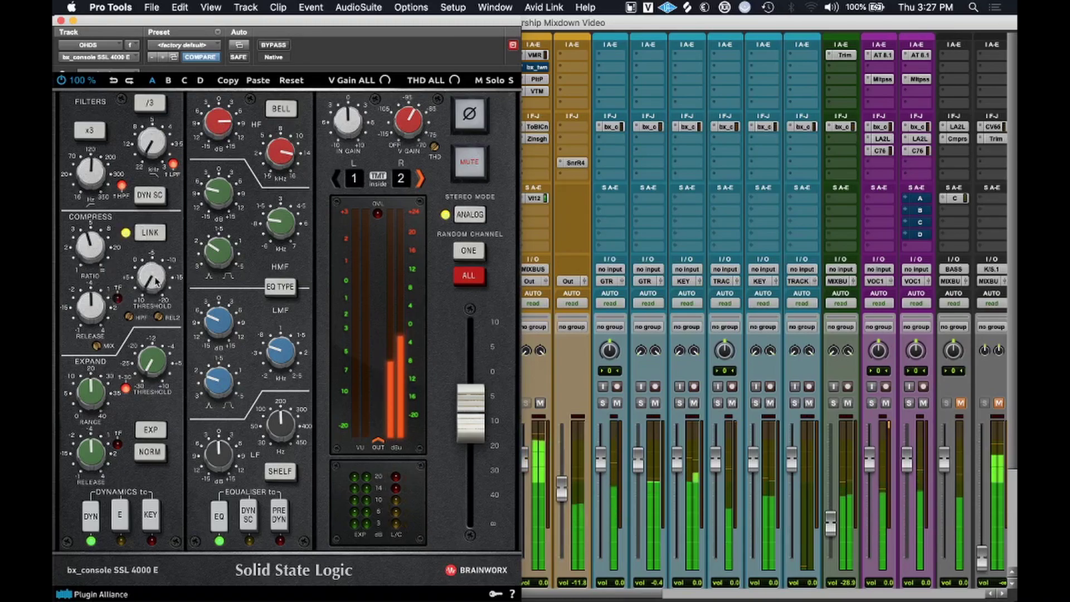
left_click_drag(158, 283, 168, 223)
left_click_drag(159, 272, 157, 275)
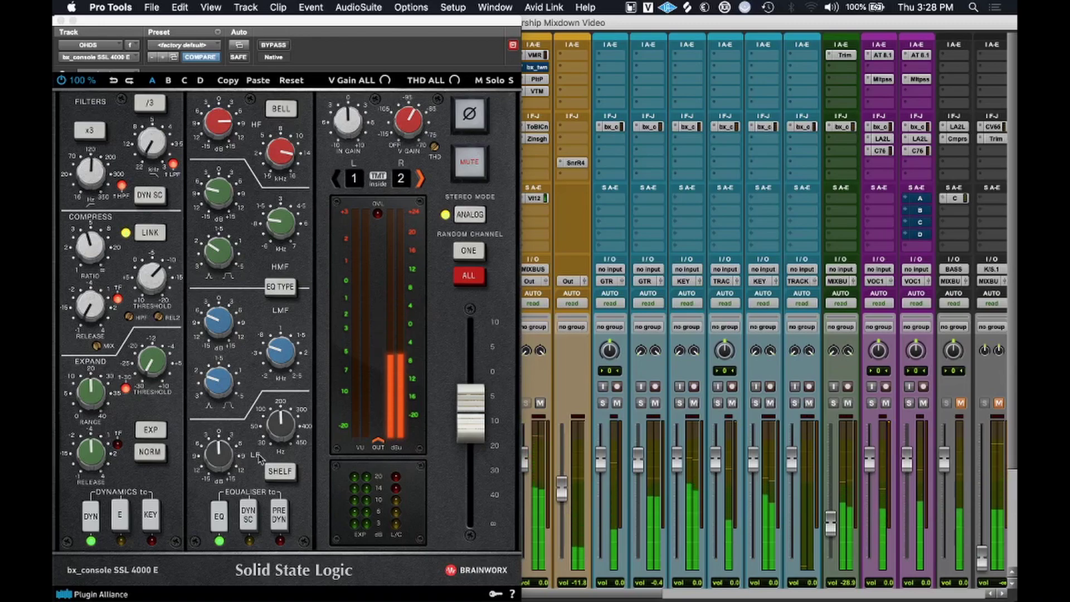
Lower the overheads' output fader to just below -10 dB, checking the balance with the channel muted and unmuted.
mouse_move(478, 412)
left_mouse_down()
mouse_move(479, 432)
mouse_move(478, 423)
left_mouse_up()
left_click(545, 452)
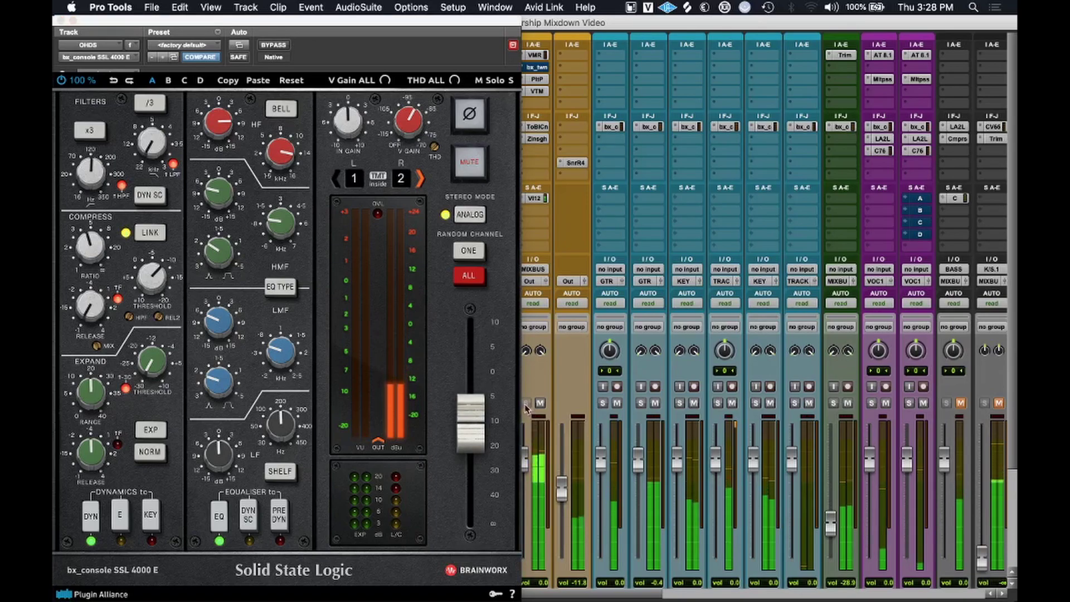
left_click(472, 171)
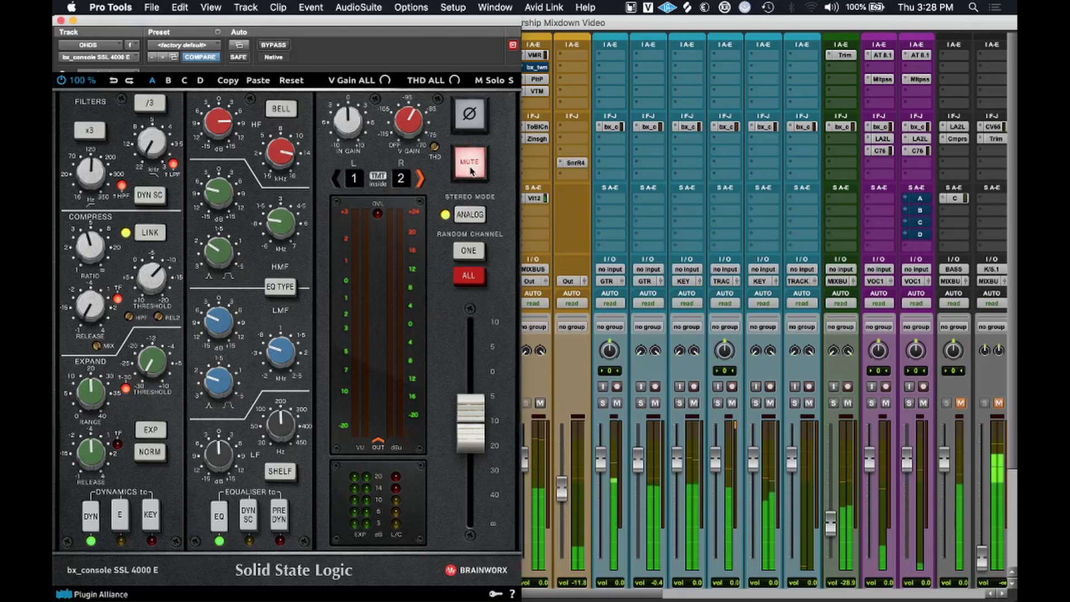
left_click(472, 171)
left_click_drag(471, 415, 471, 416)
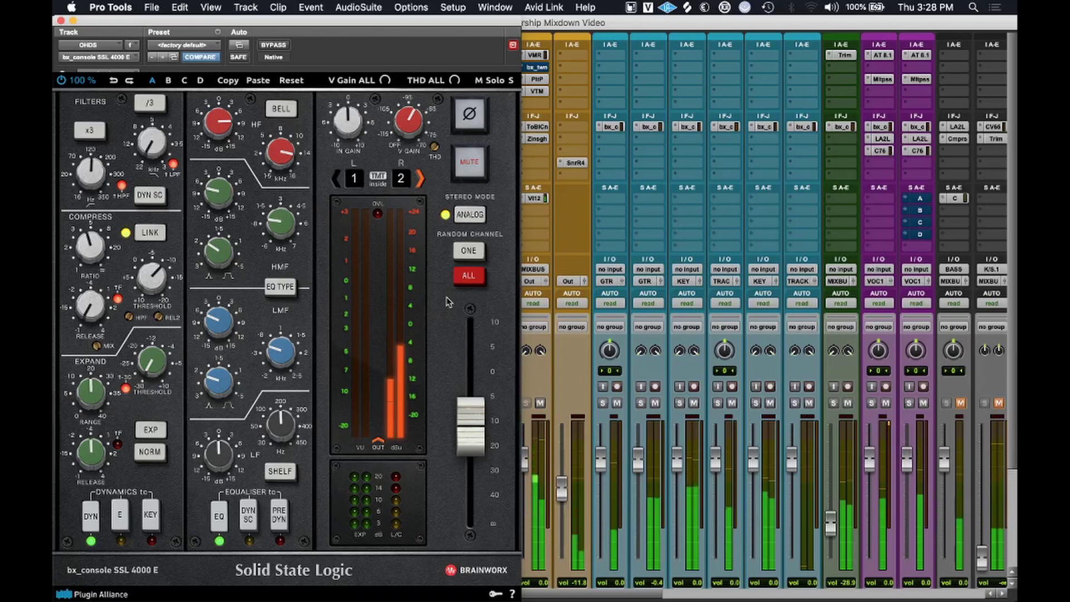
Close the overheads' strip, stop playback, and look at the HI HAT track's bx_console SSL 4000 E channel strip before closing it.
left_click(73, 24)
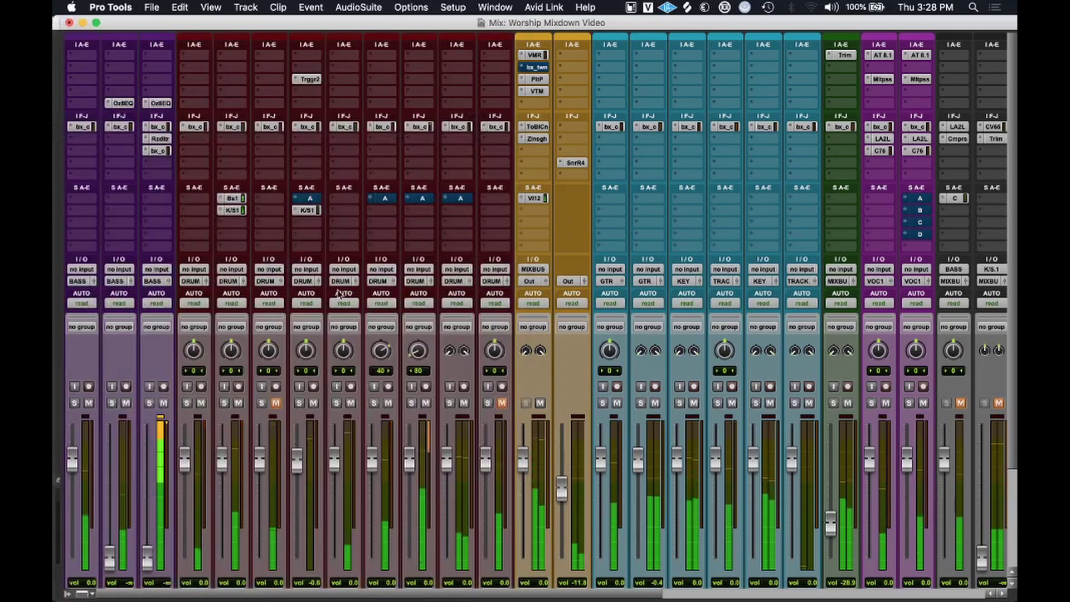
scroll(454, 412, "down", 5)
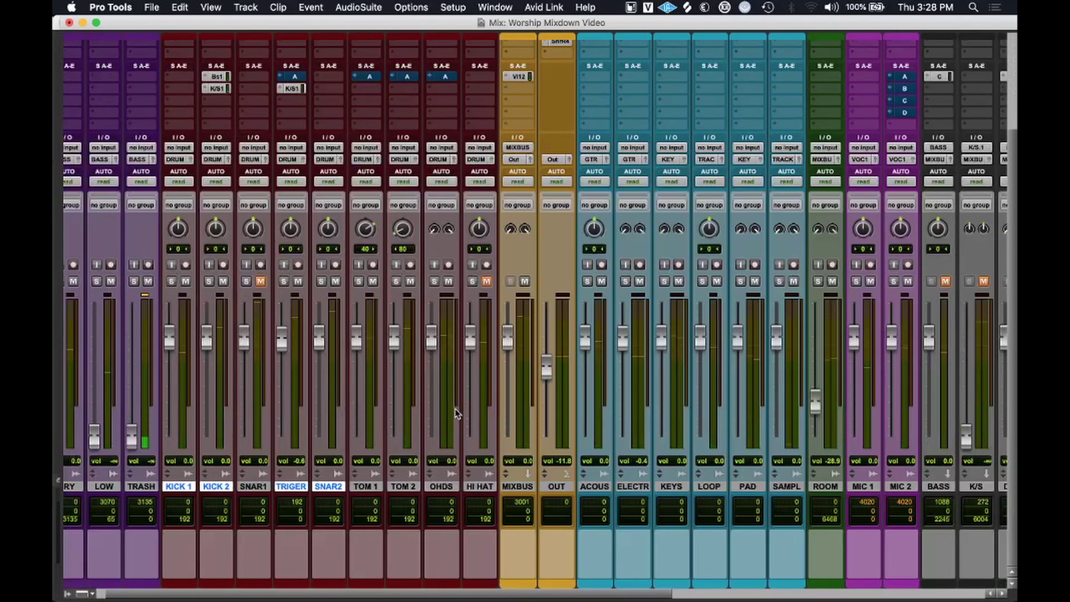
left_click(486, 282)
scroll(487, 282, "up", 5)
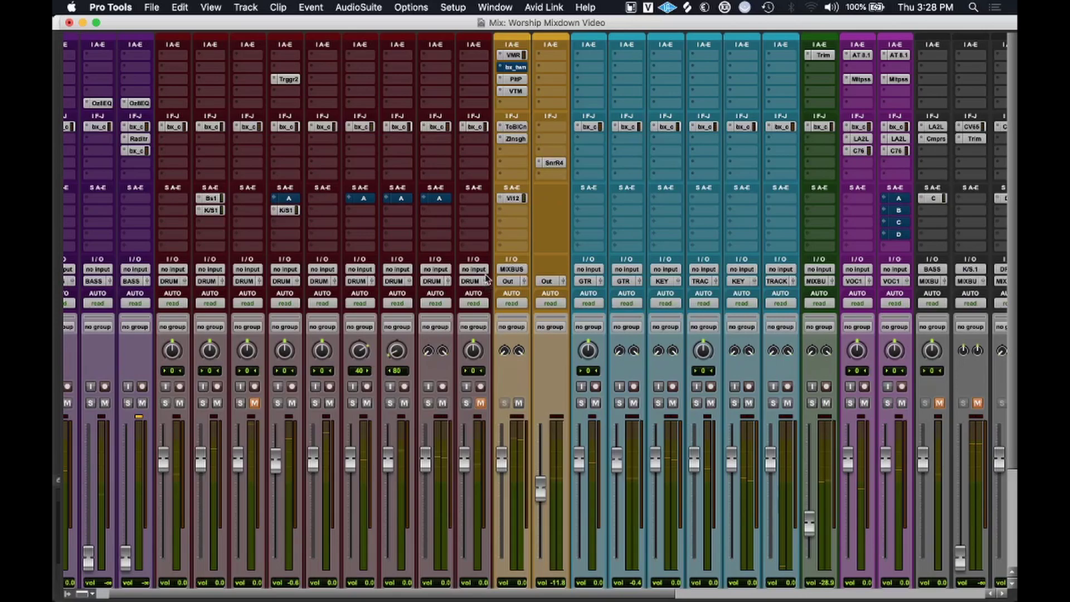
left_click(479, 131)
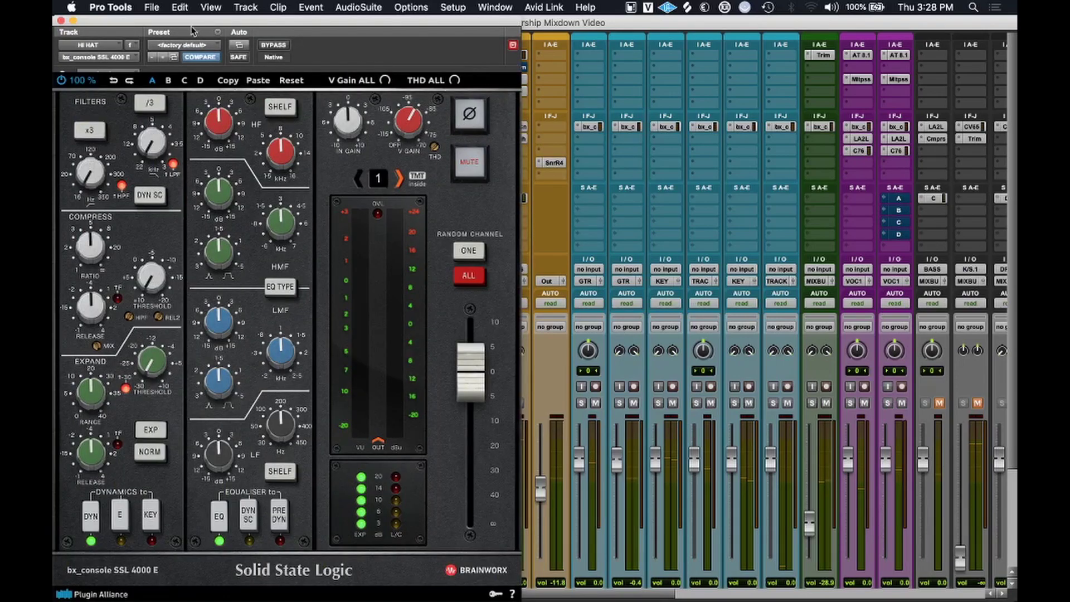
left_click(60, 20)
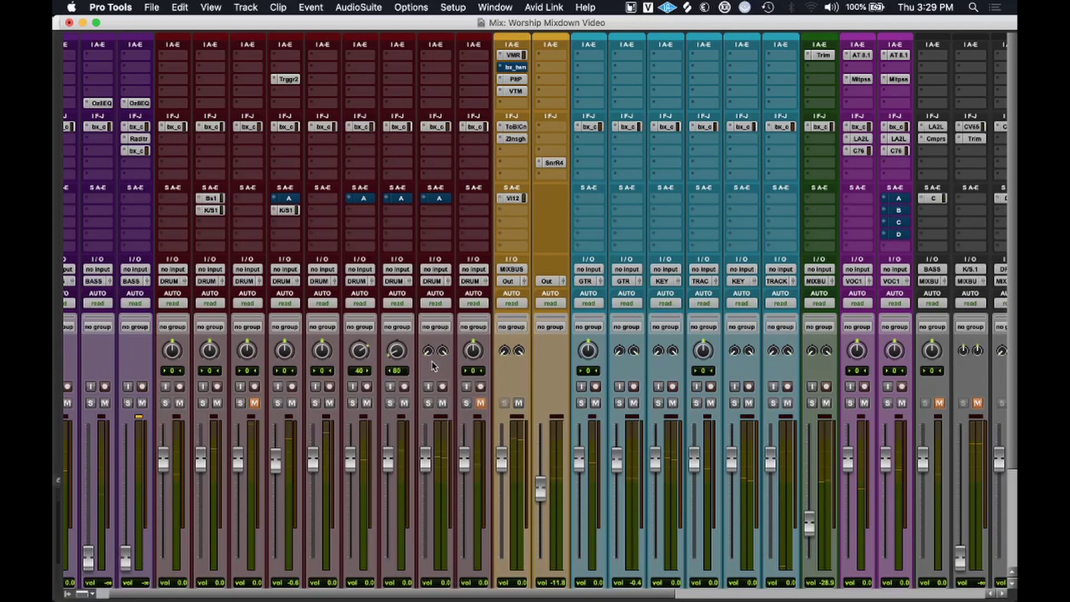
Look across the mixer's bus and effects tracks, and select the MIXBUS track.
scroll(434, 366, "down", 3)
scroll(557, 401, "right", 10)
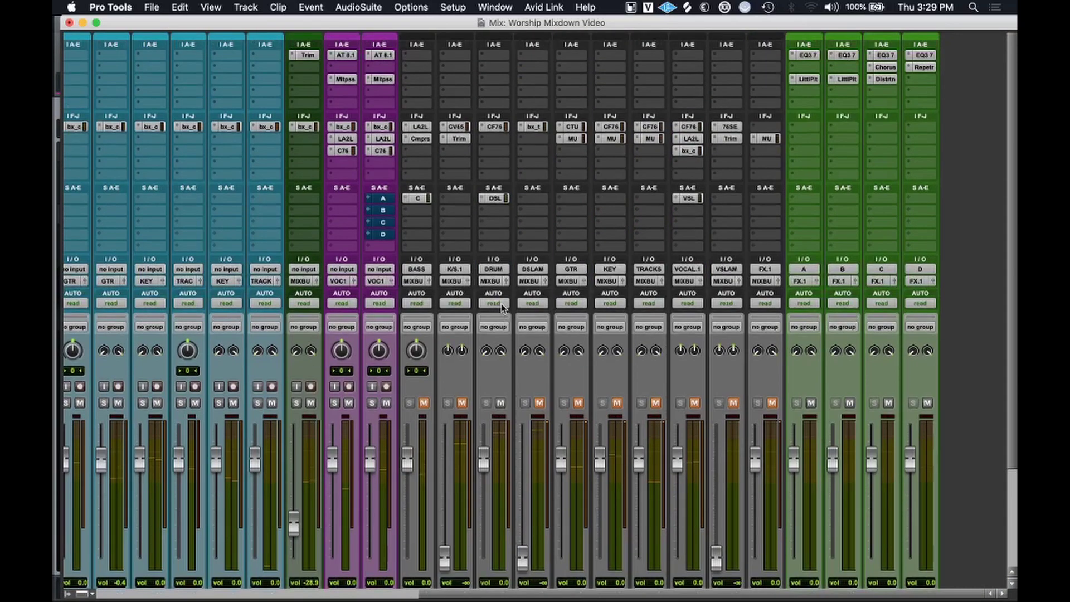
scroll(503, 308, "left", 10)
scroll(530, 511, "down", 2)
left_click(523, 488)
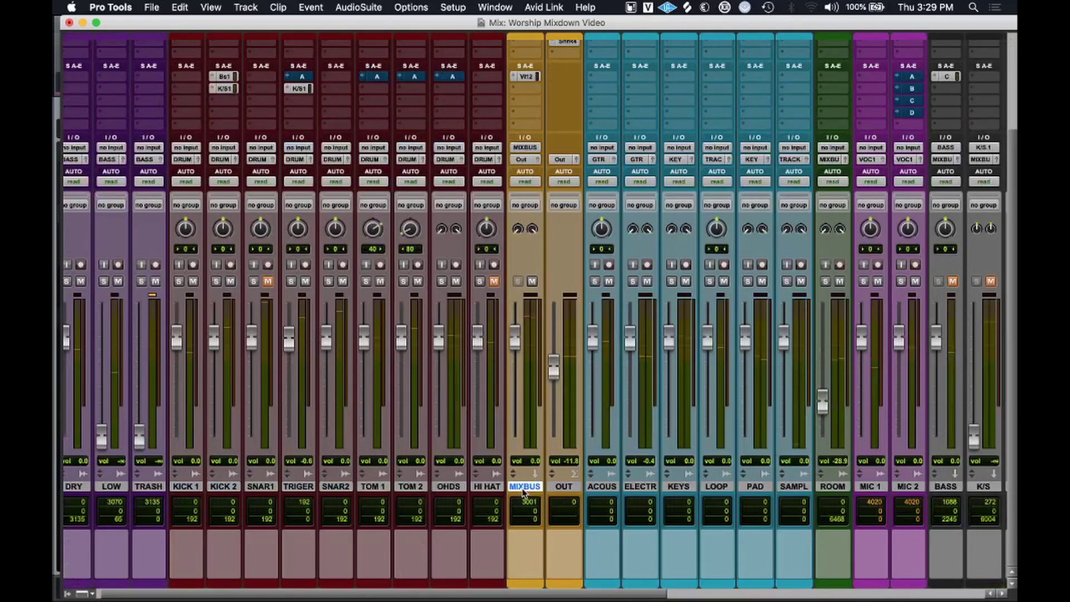
Select the OUT track together with MIXBUS and move both to between the FX and A tracks.
left_click(566, 488, "shift")
left_click_drag(524, 491, 802, 504)
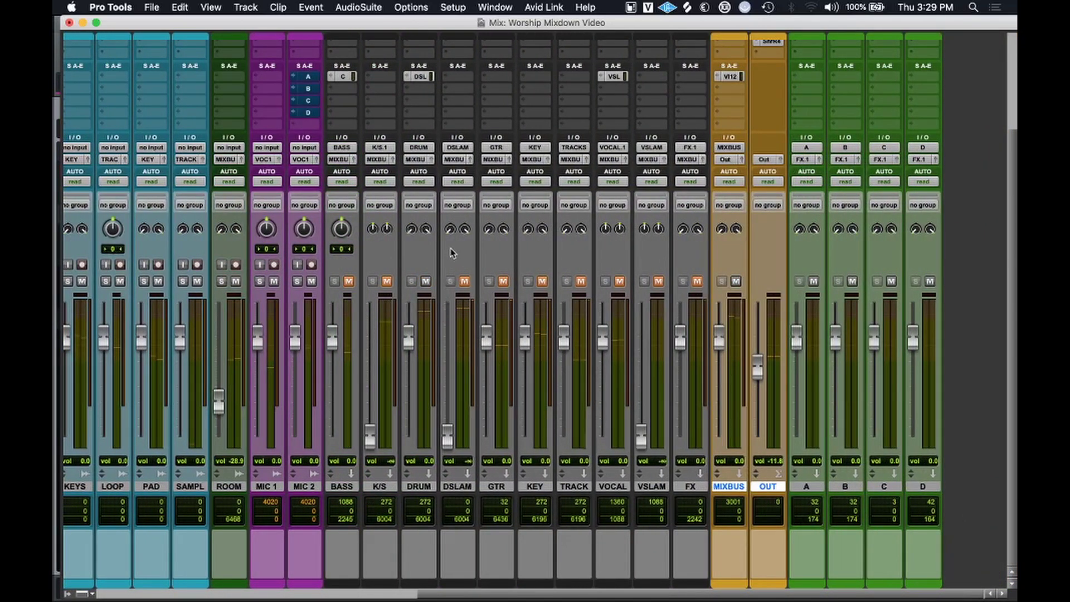
Open the DRUM bus's Comp FET-76 and set the slowest attack, 1.00, with a fast release.
scroll(420, 253, "up", 5)
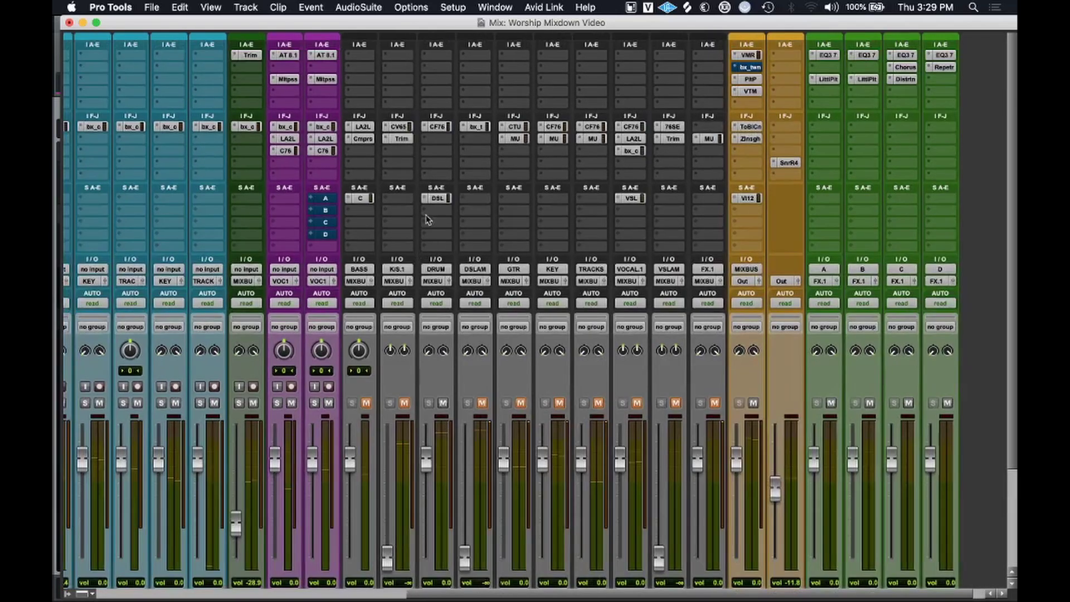
left_click(444, 130)
scroll(467, 353, "down", 3)
scroll(468, 354, "right", 1)
scroll(468, 354, "up", 3)
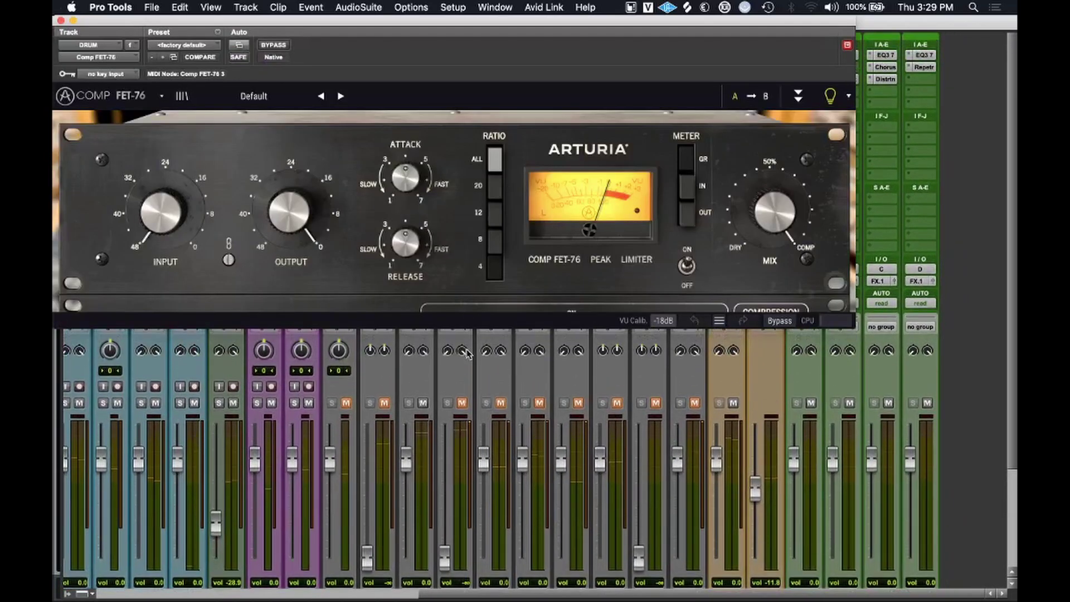
left_click_drag(404, 186, 402, 192)
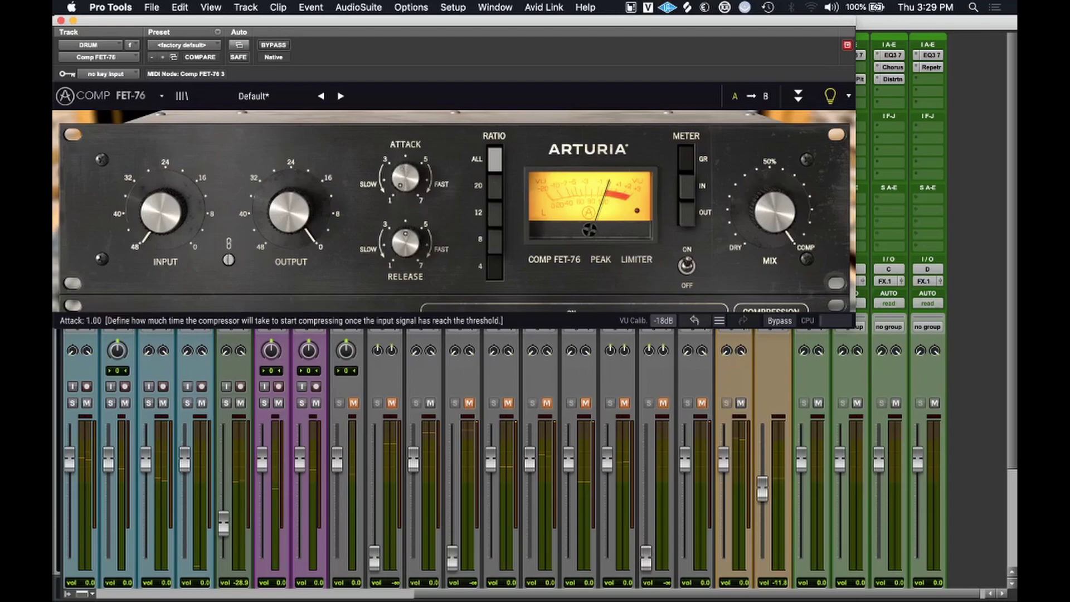
left_click_drag(405, 245, 406, 252)
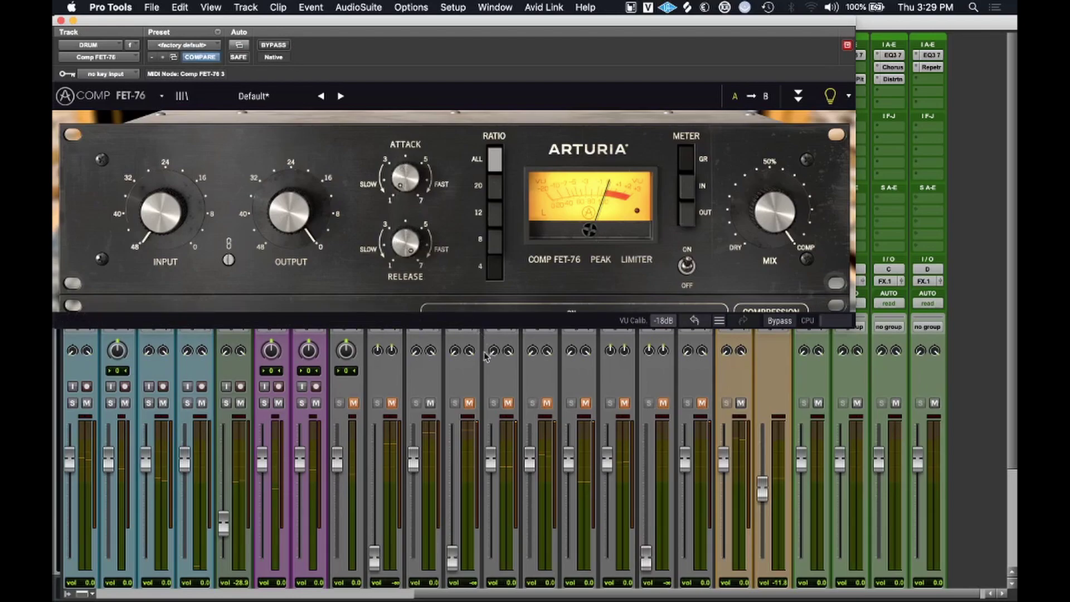
Play the song and raise the DRUM compressor's linked input gain to about -27 dB, comparing it with bypass, and close the compressor.
left_click(737, 437)
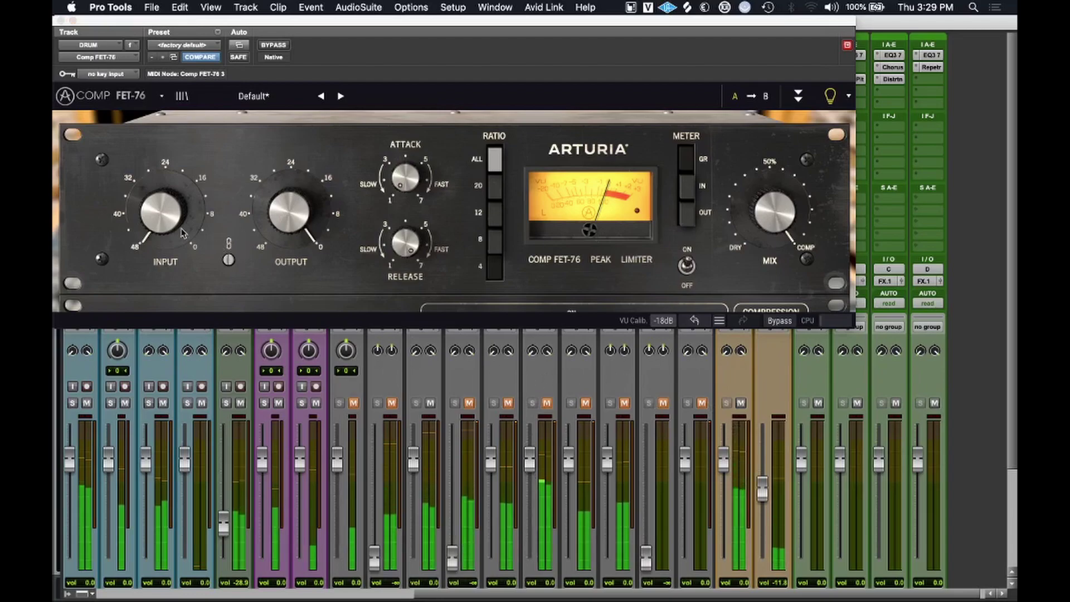
left_click_drag(190, 232, 189, 198)
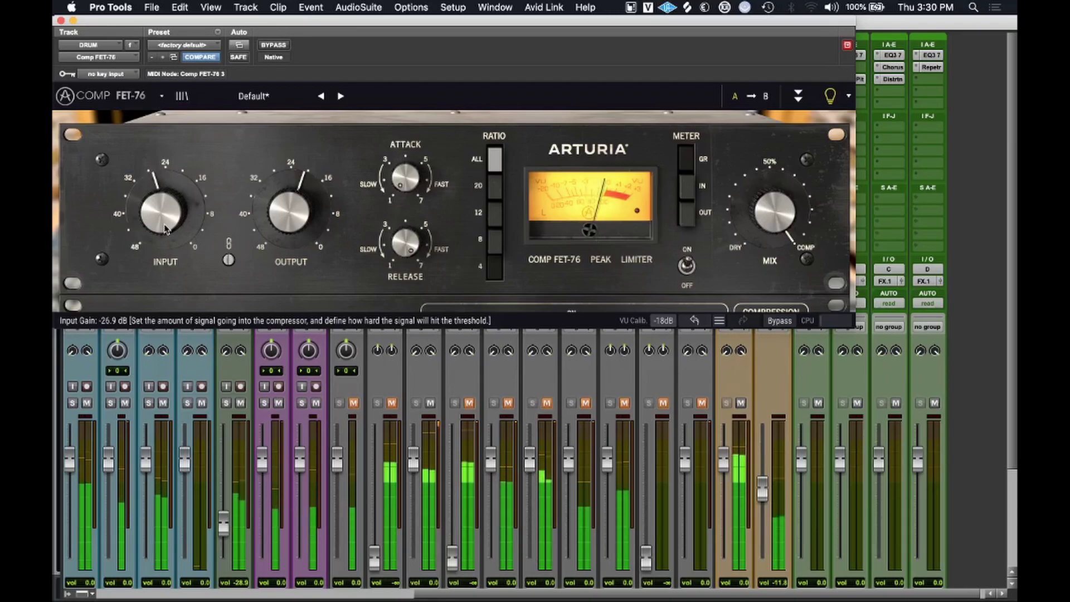
left_click(274, 44)
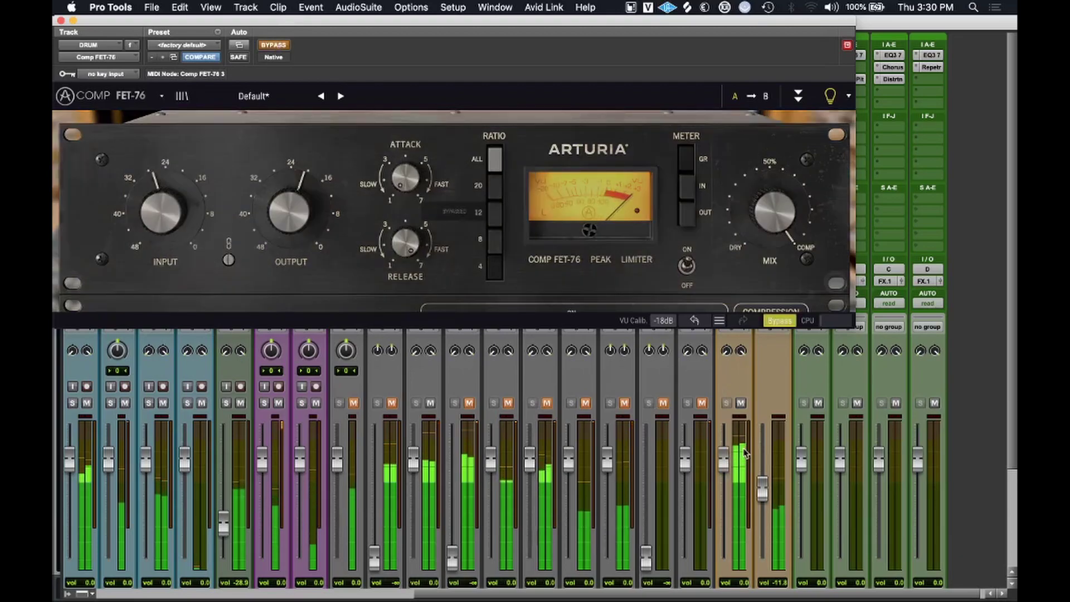
left_click(270, 45)
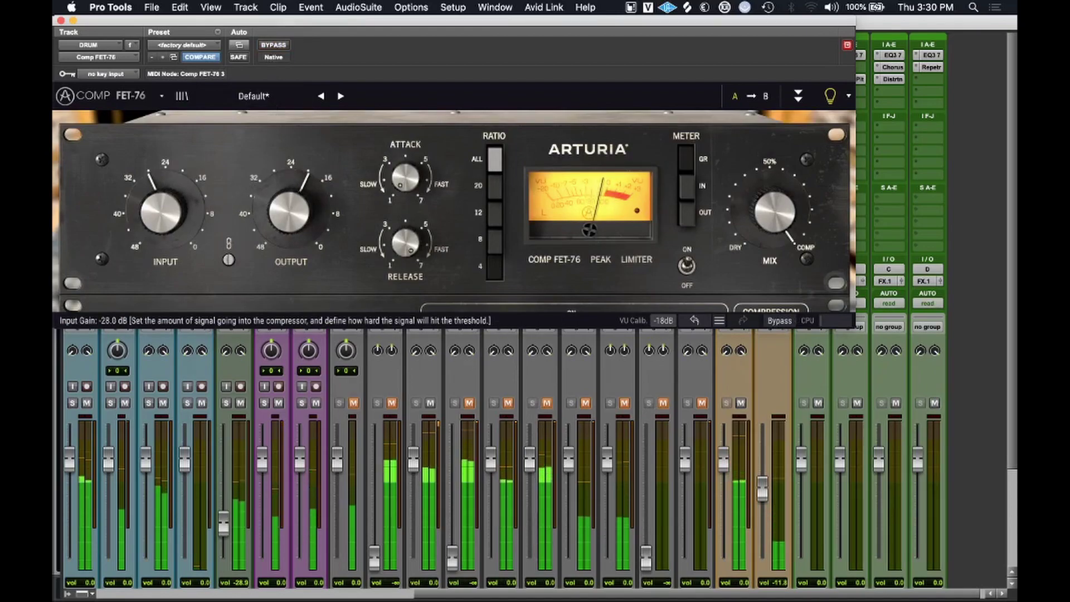
left_click_drag(163, 213, 162, 211)
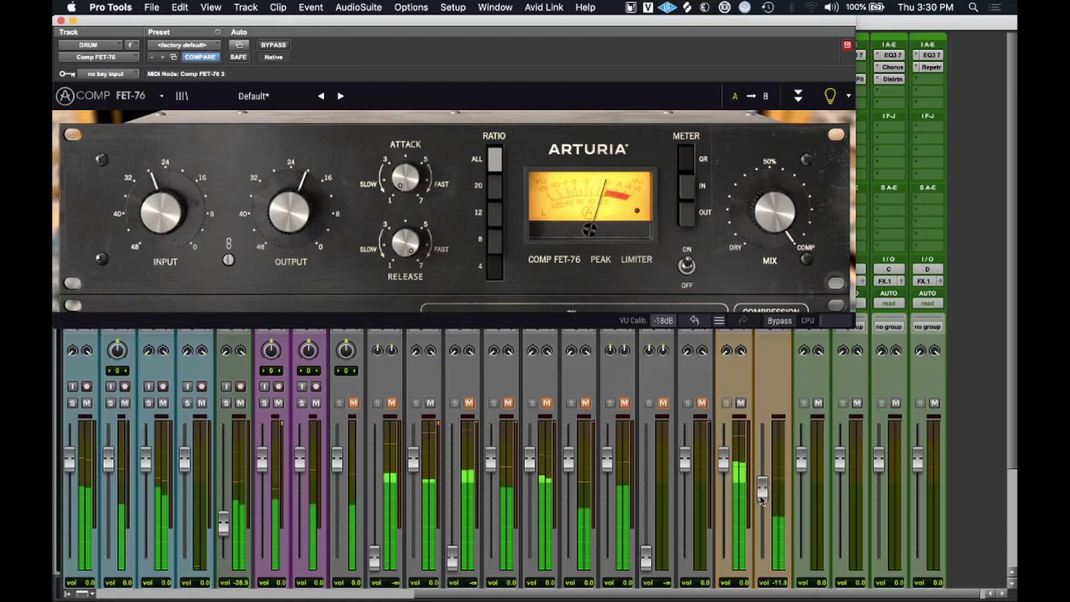
left_click(733, 483)
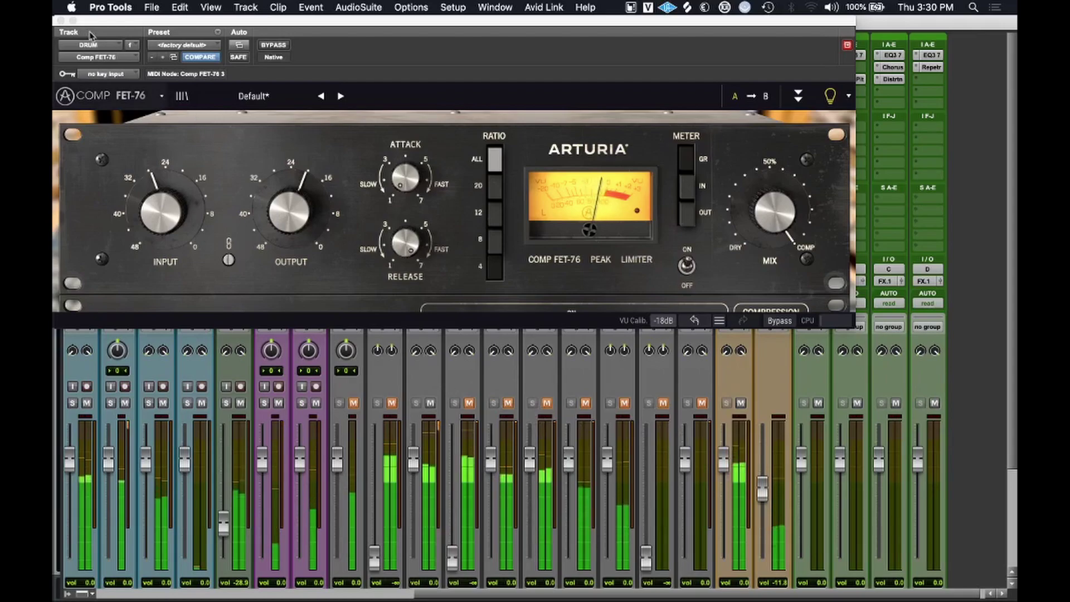
left_click(62, 21)
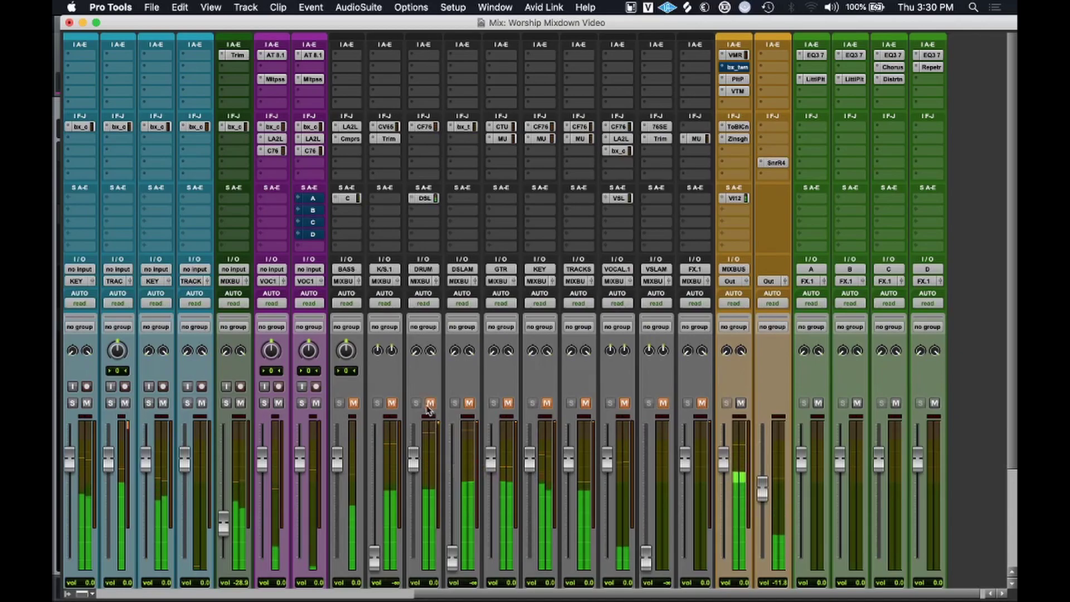
With the DRUM bus muted, unmute the K/S bus and raise its fader to +0.2 dB.
scroll(384, 384, "down", 3)
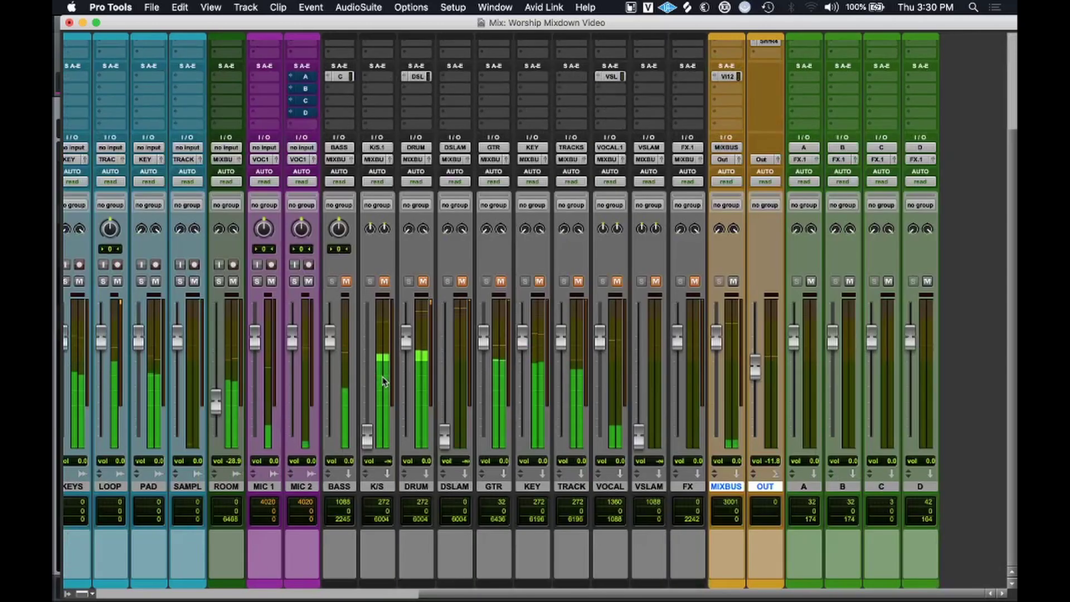
scroll(384, 382, "up", 3)
left_click(398, 383)
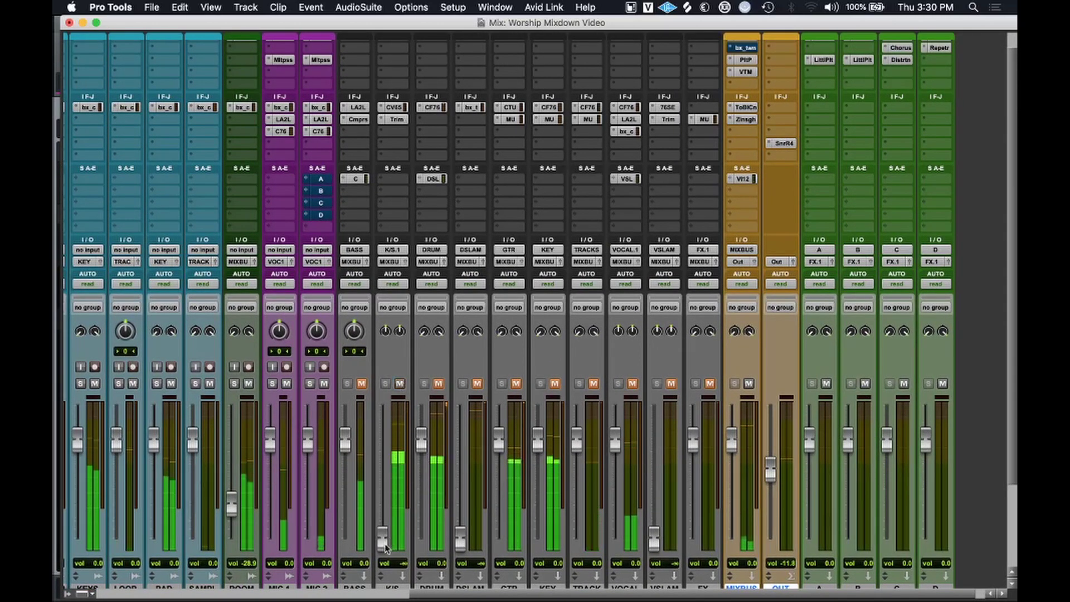
left_click_drag(384, 540, 390, 450)
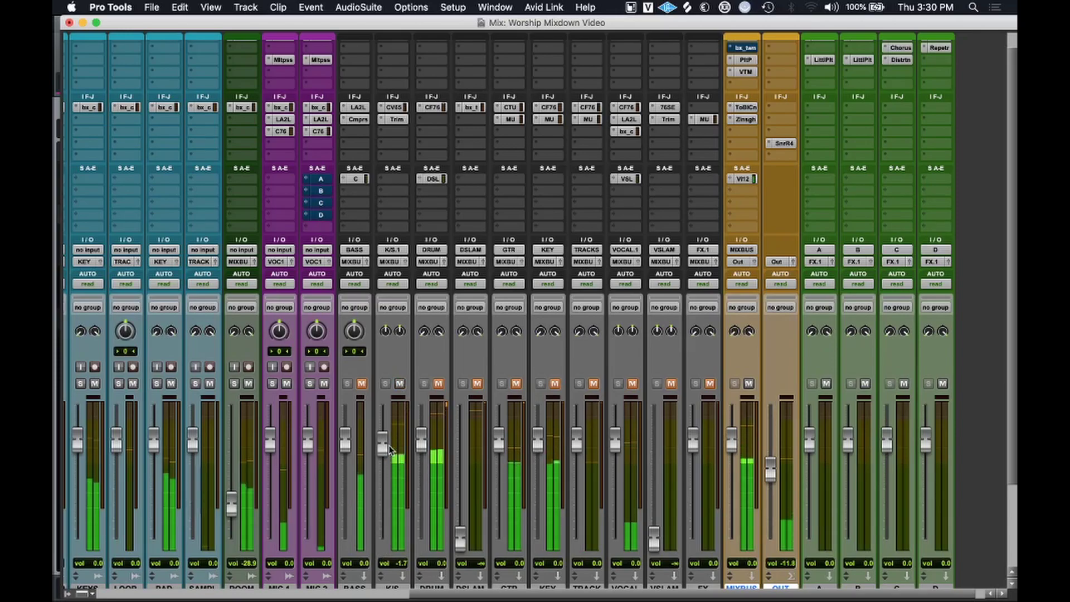
left_click_drag(390, 451, 388, 446)
Reset the TRIGGER and KICK 2 sends to the K/S bus to 0.0 dB, along with the K/S fader.
scroll(389, 446, "left", 10)
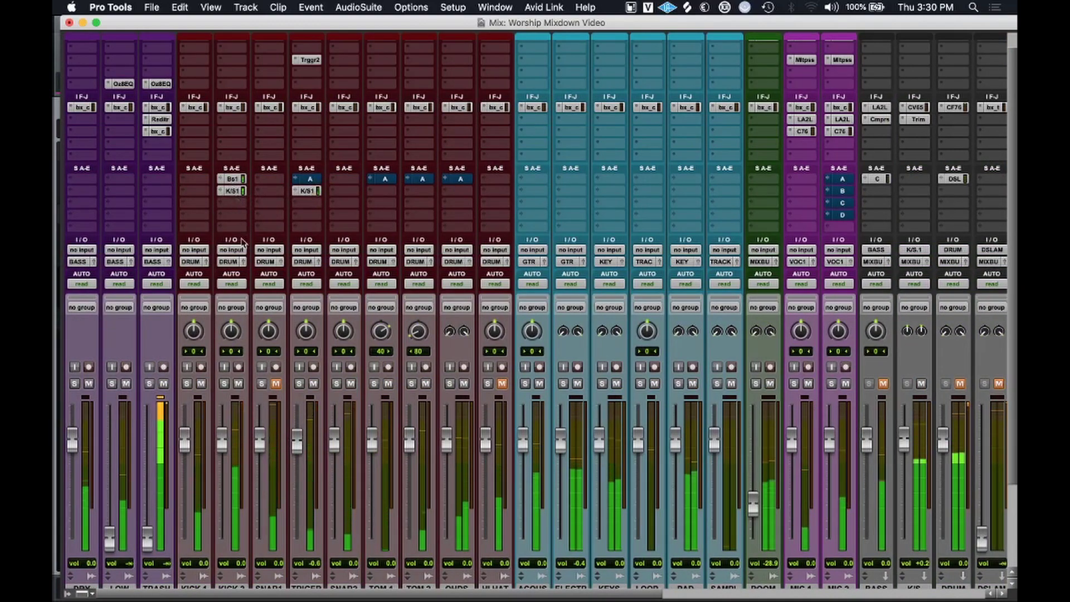
left_click(232, 191)
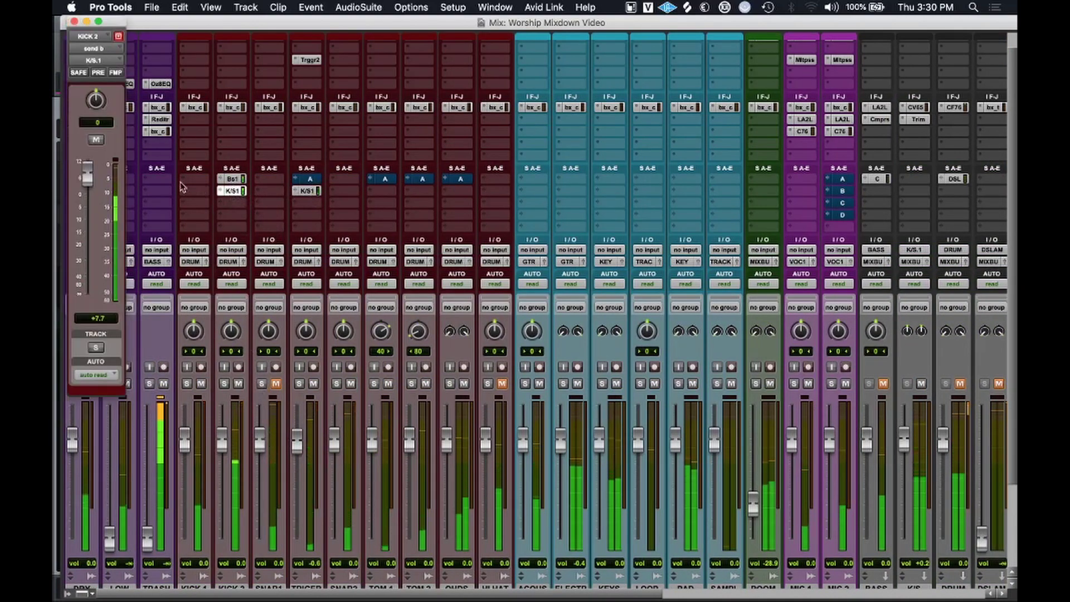
left_click(306, 191)
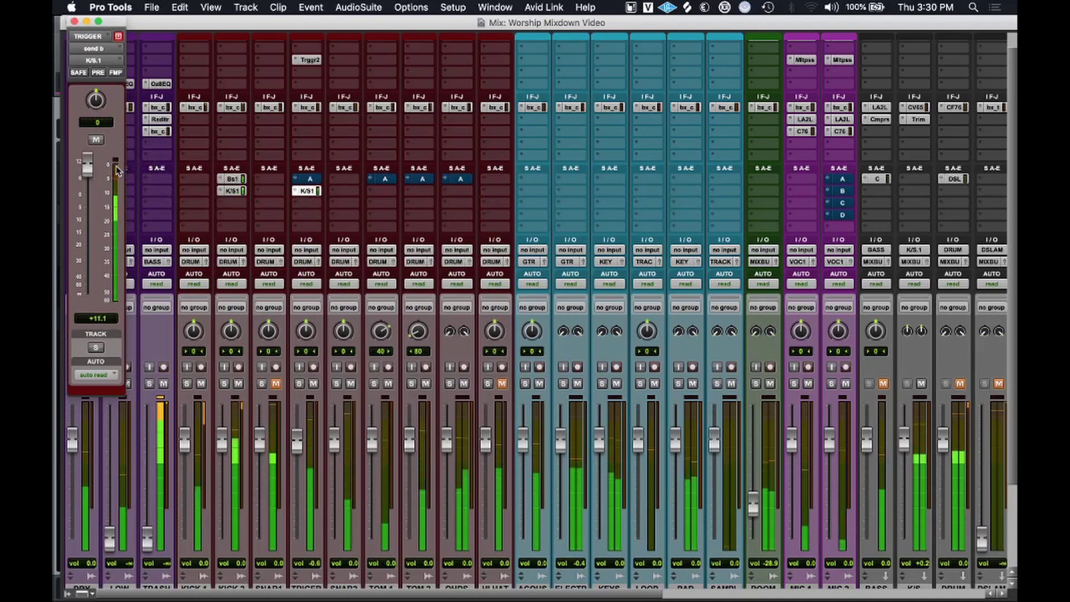
left_click(93, 167, "alt")
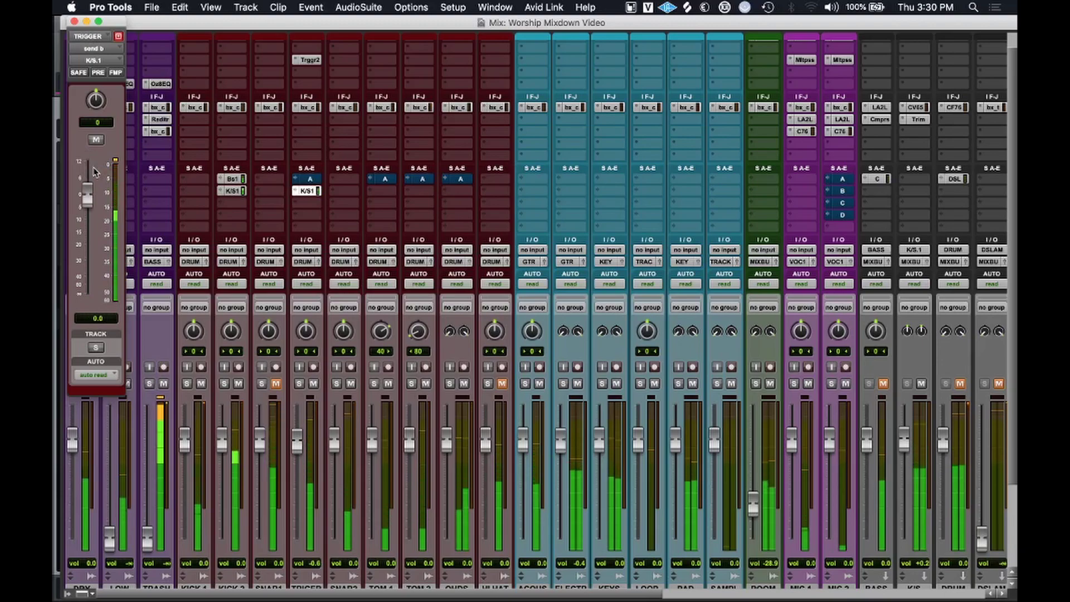
left_click(232, 191)
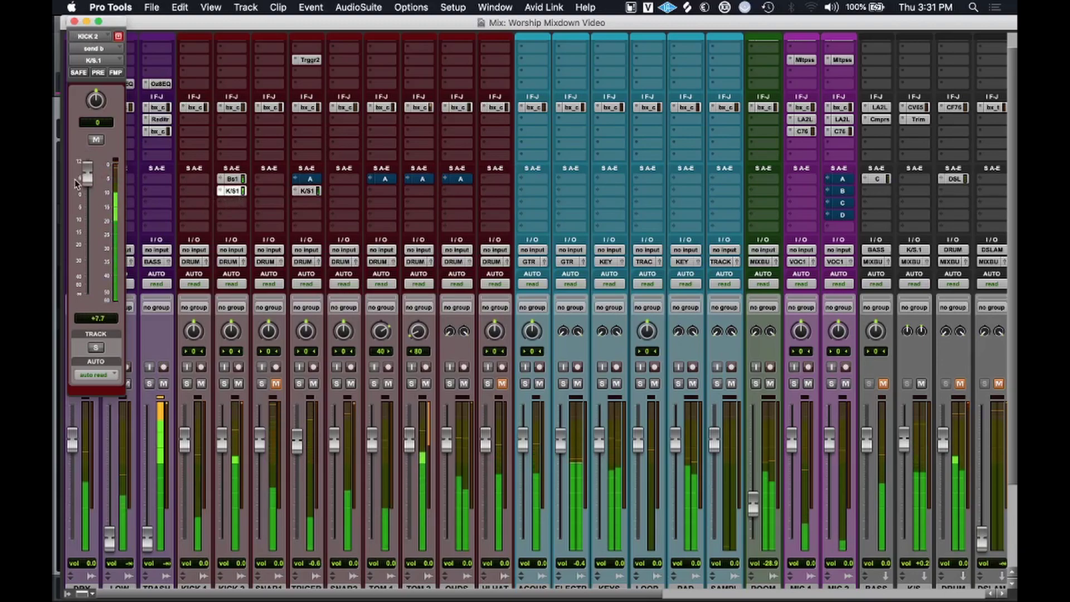
scroll(316, 272, "right", 10)
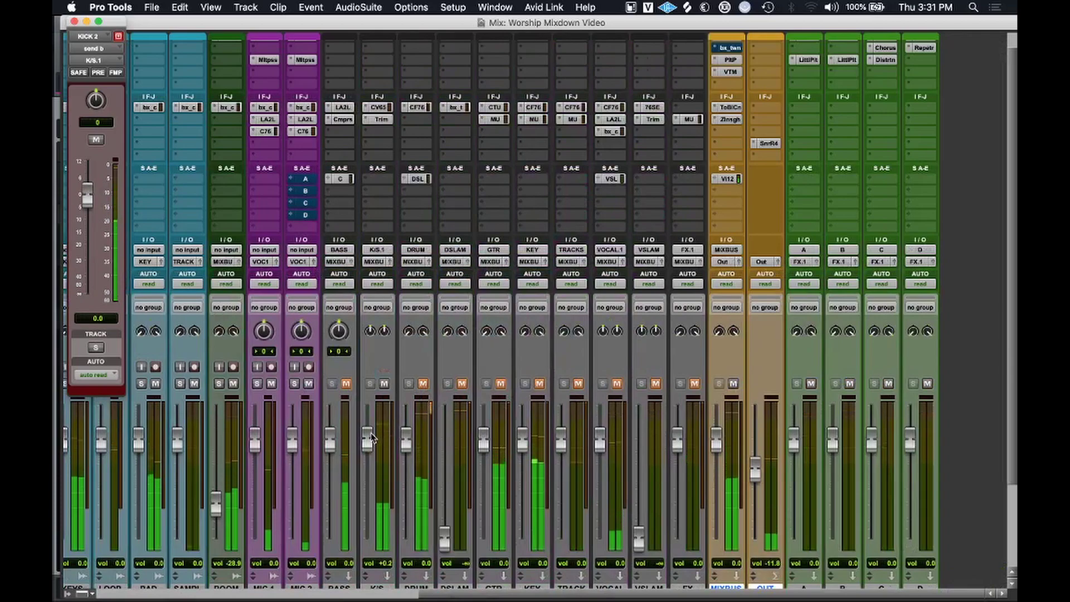
left_click(367, 439)
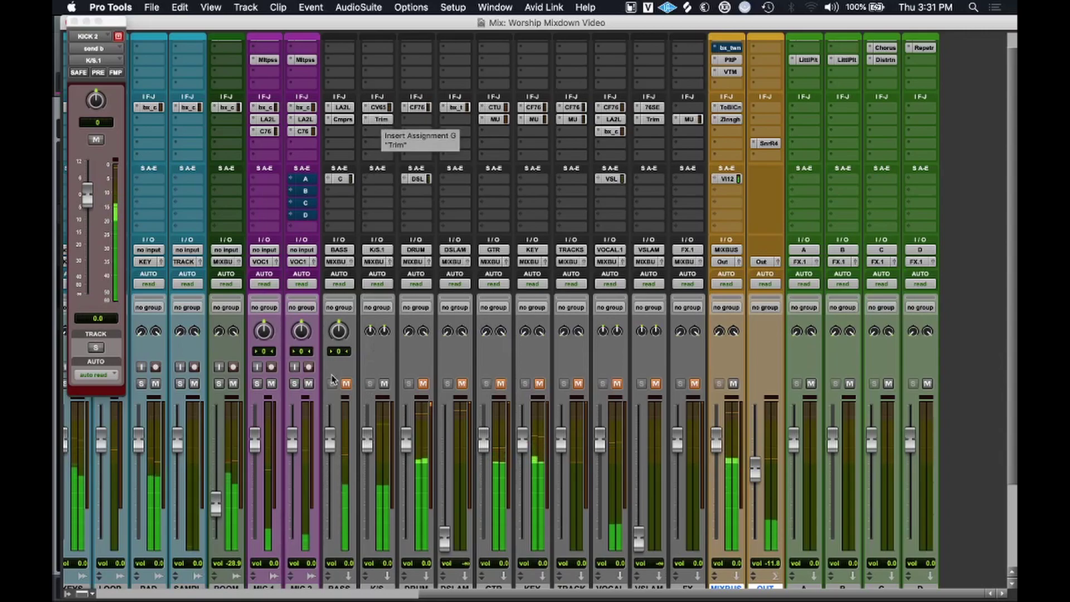
Mute the K/S sends of both the KICK 2 and TRIGGER tracks.
scroll(382, 122, "left", 10)
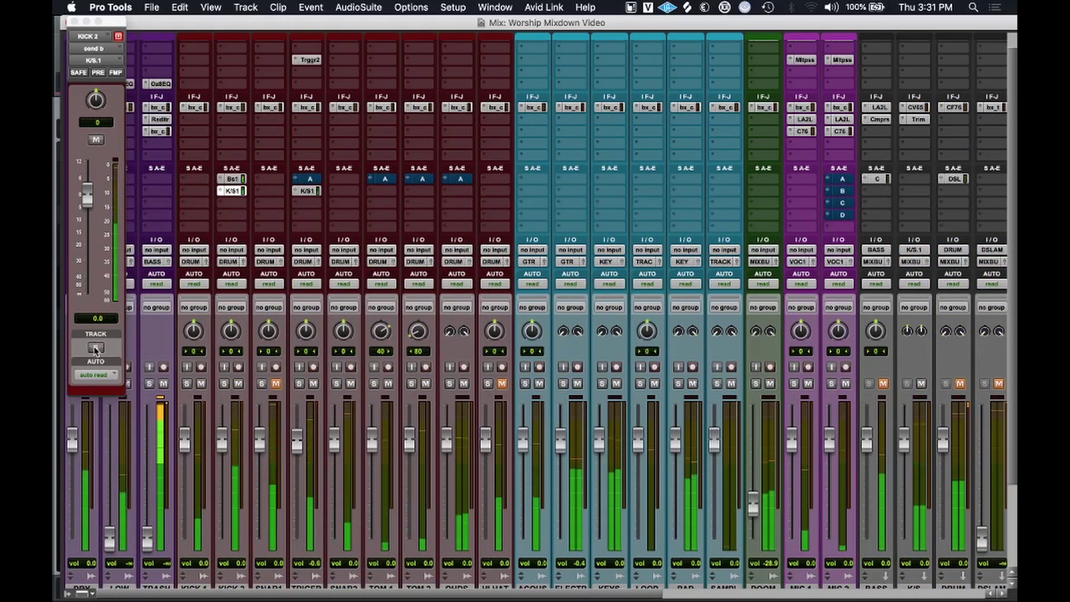
left_click(96, 142)
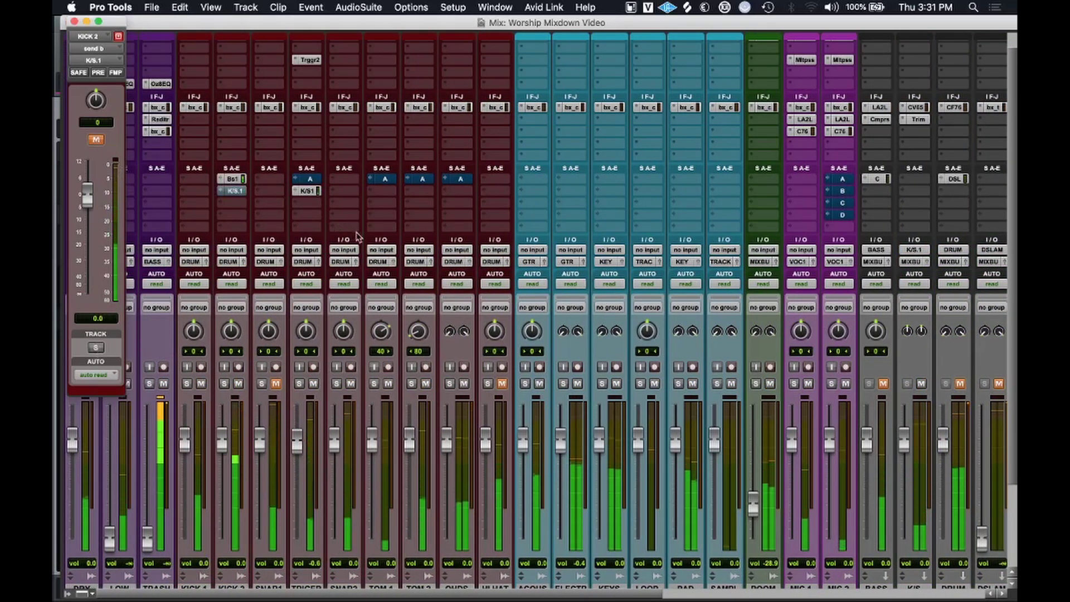
left_click(308, 191)
left_click(97, 143)
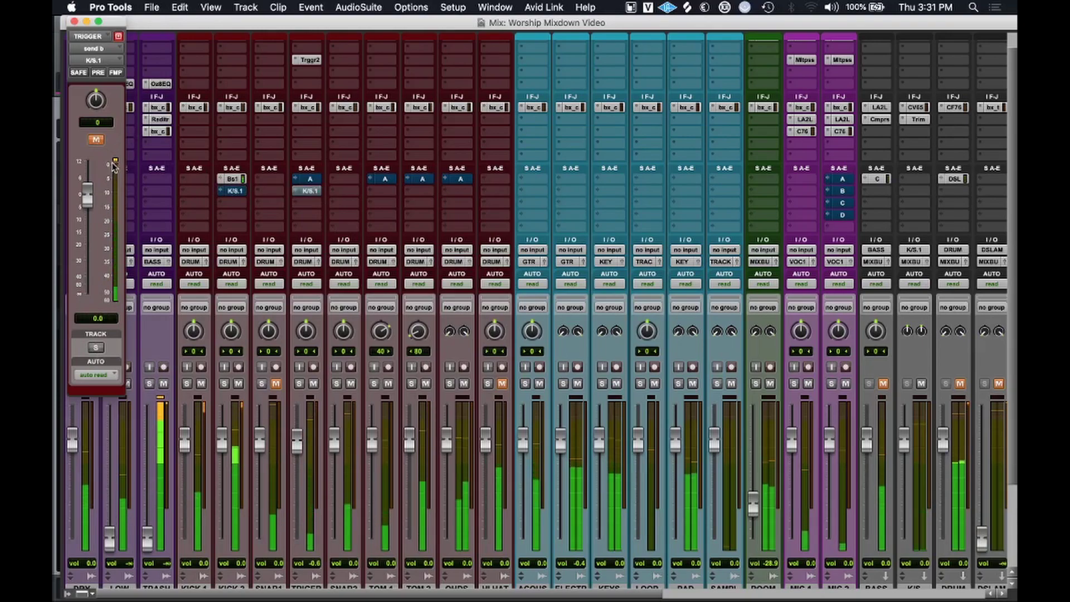
Compress the K/S bus with Comp VCA-65 at a ratio of about 6, automatic attack and release, and a low threshold, feeding it only KICK 2.
scroll(362, 224, "right", 10)
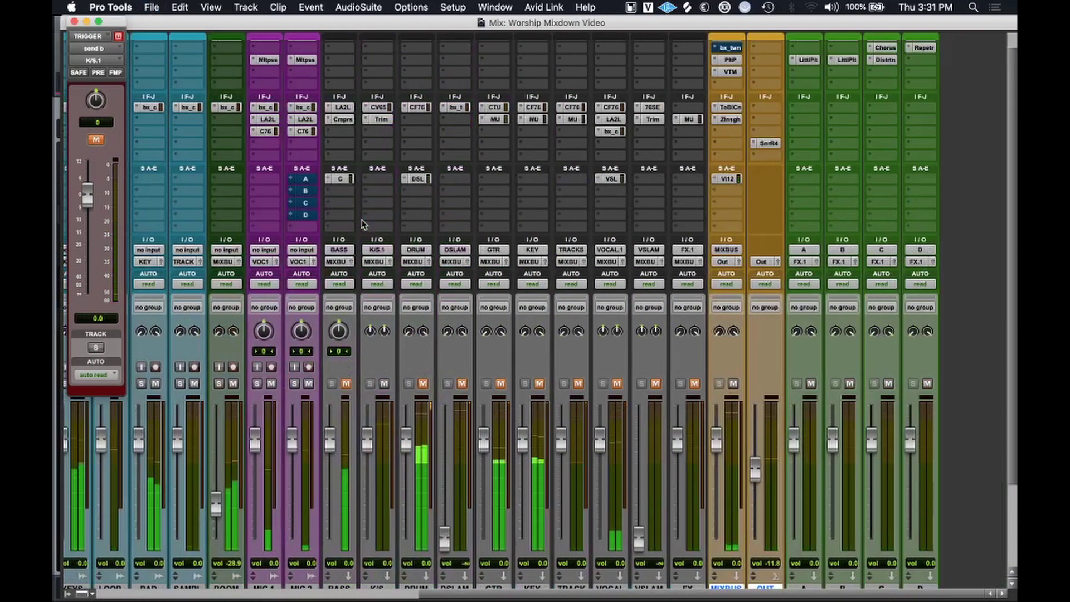
left_click(377, 107)
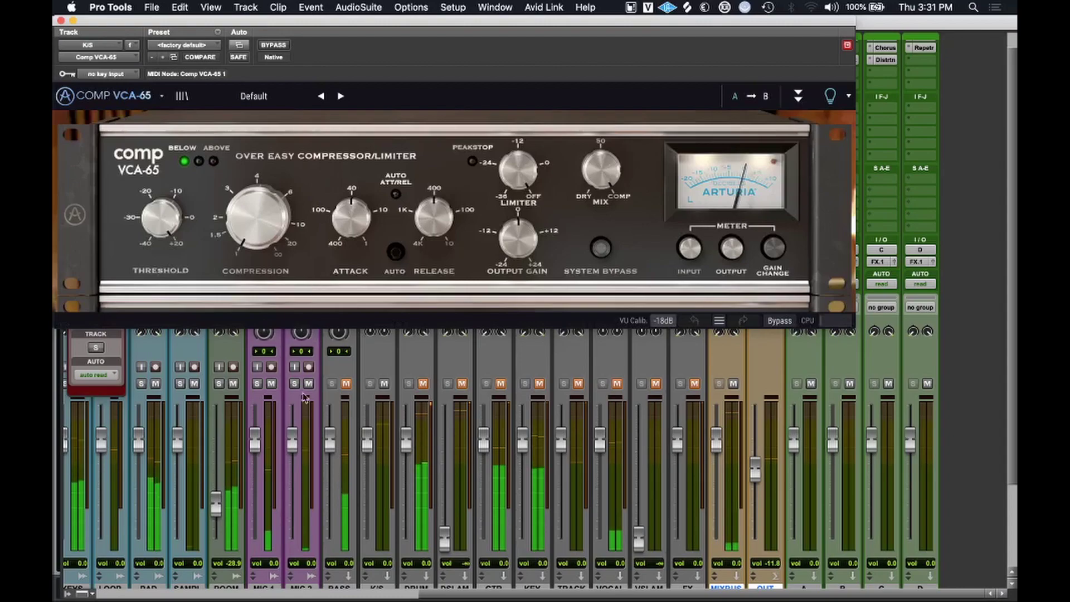
left_click_drag(208, 29, 406, 37)
scroll(216, 197, "left", 10)
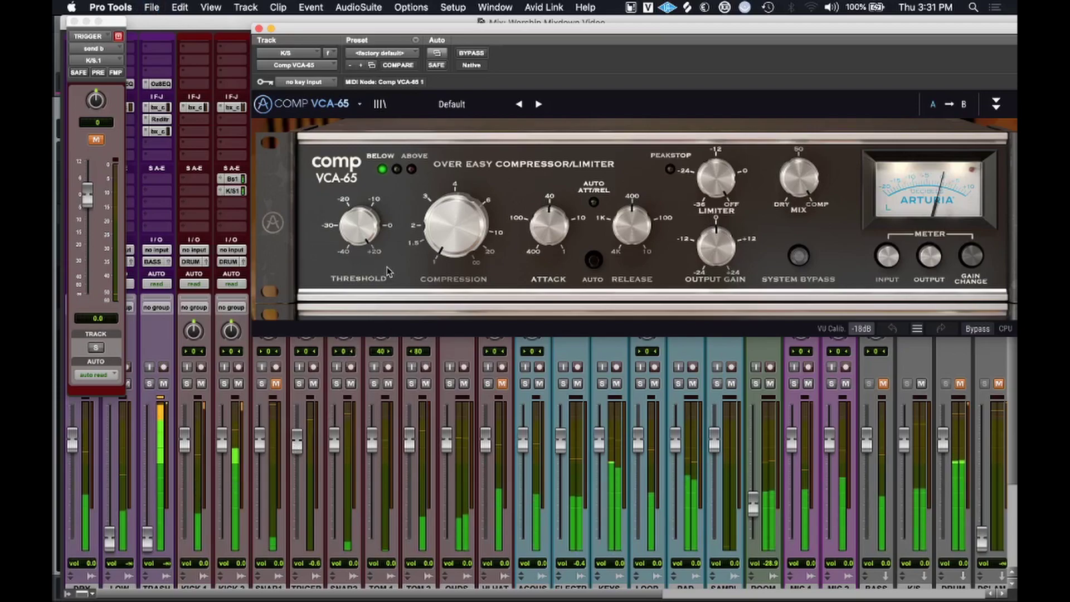
left_click_drag(456, 228, 456, 198)
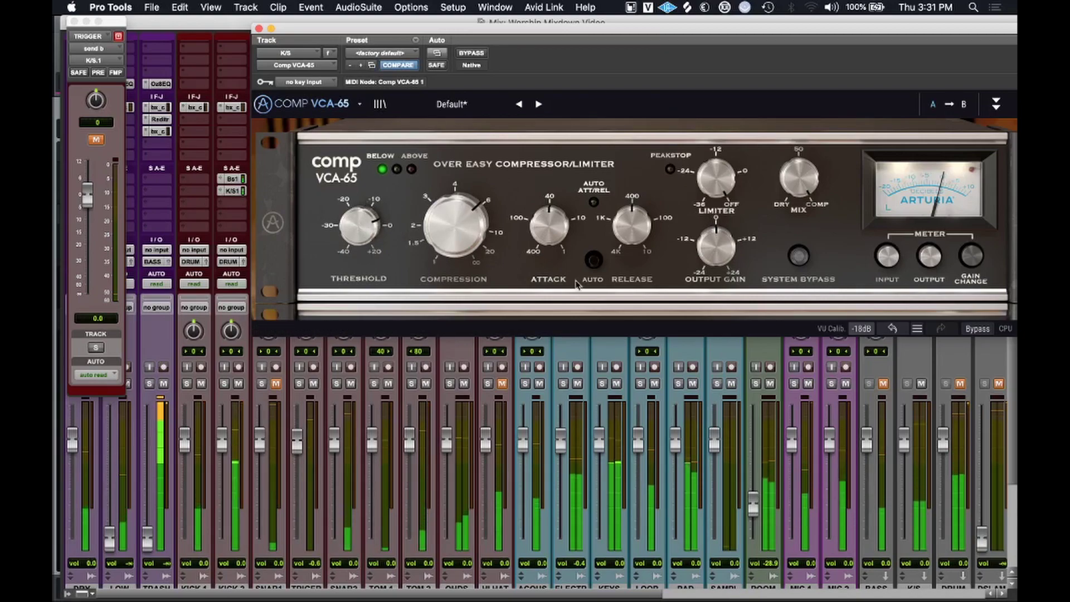
left_click(593, 260)
left_click_drag(360, 226, 359, 250)
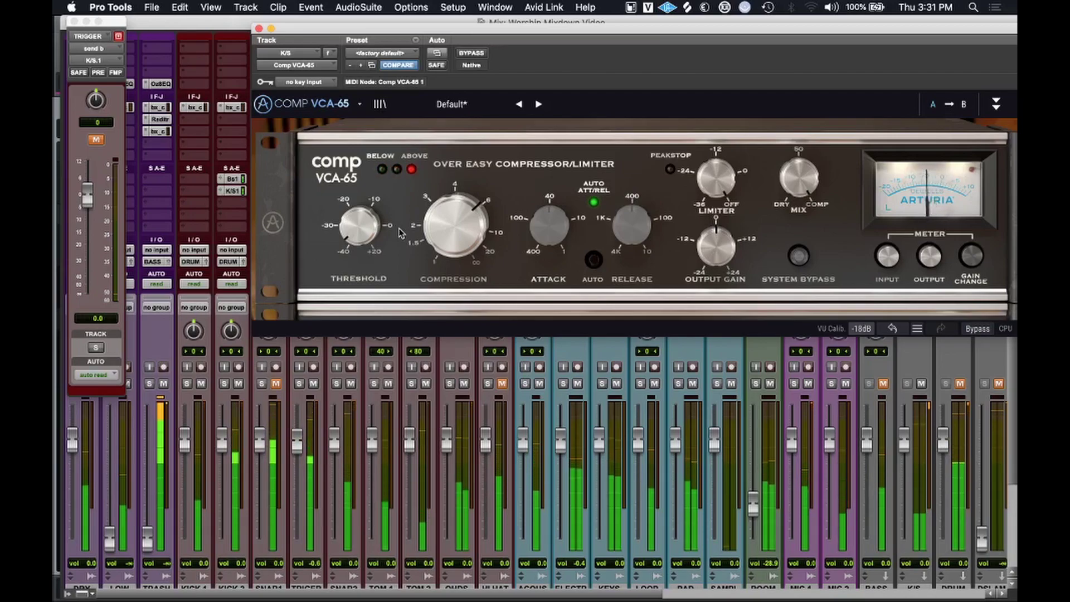
Check the K/S compression with only TRIGGER feeding it, leave both the KICK 2 and TRIGGER sends unmuted, and close the compressor.
scroll(248, 265, "down", 2)
scroll(248, 265, "right", 1)
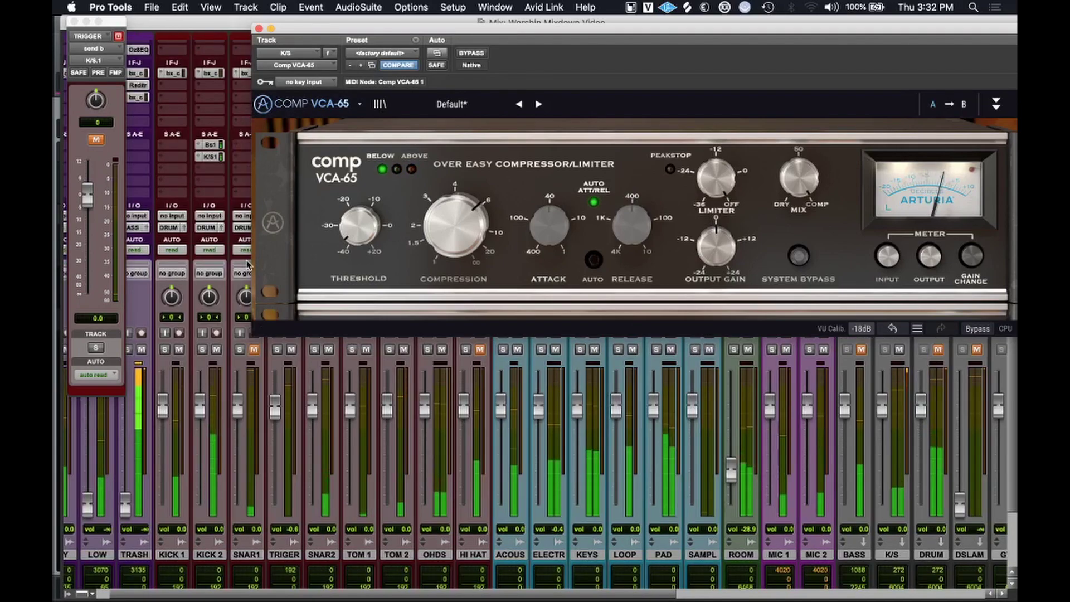
left_click(209, 157)
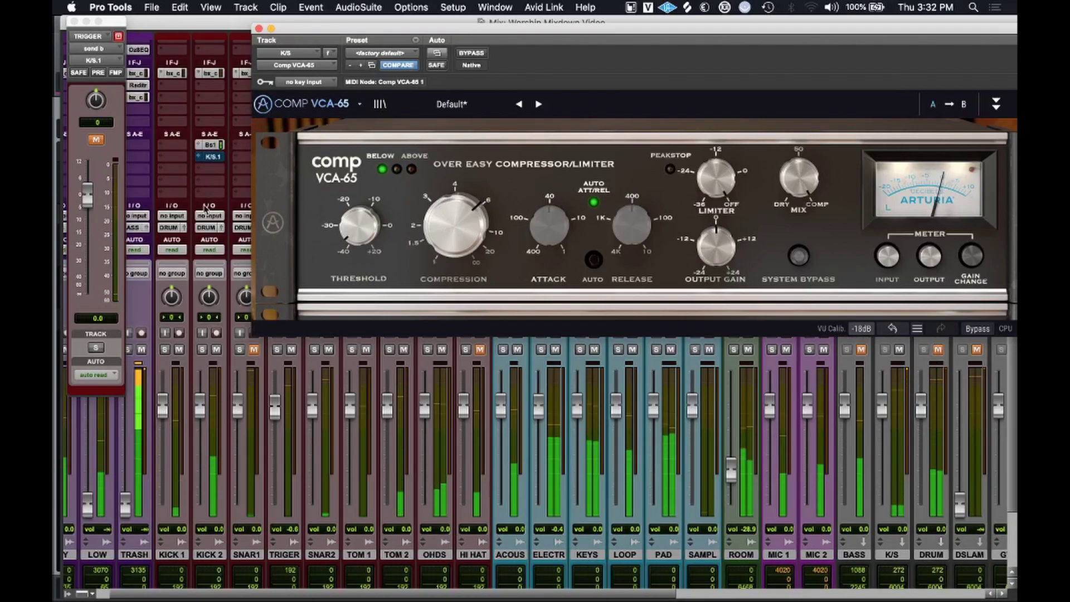
scroll(206, 205, "right", 1)
left_click(243, 160, "ctrl+super")
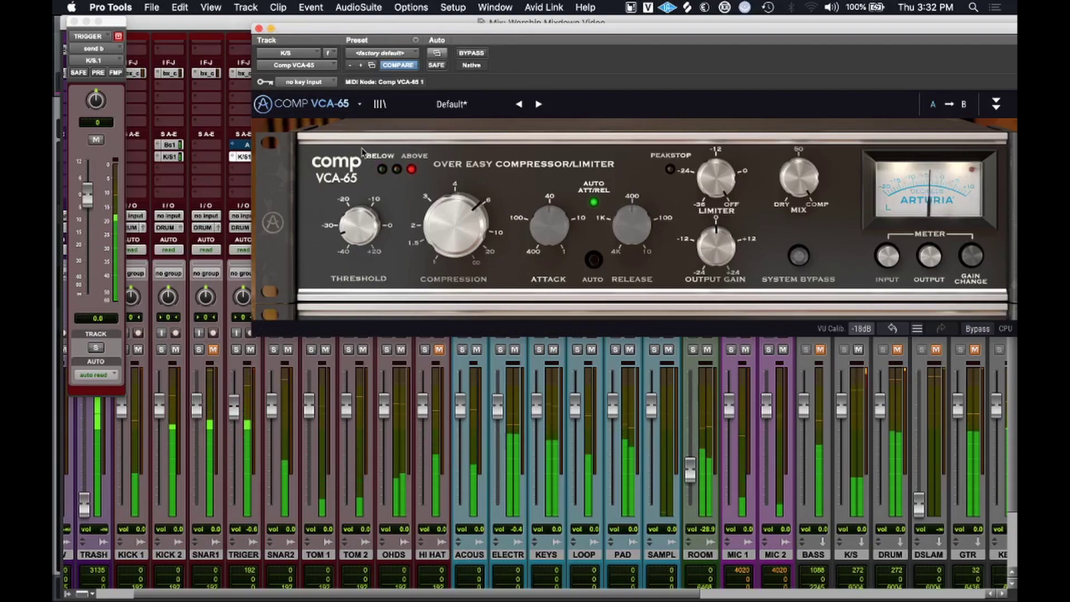
scroll(626, 451, "right", 5)
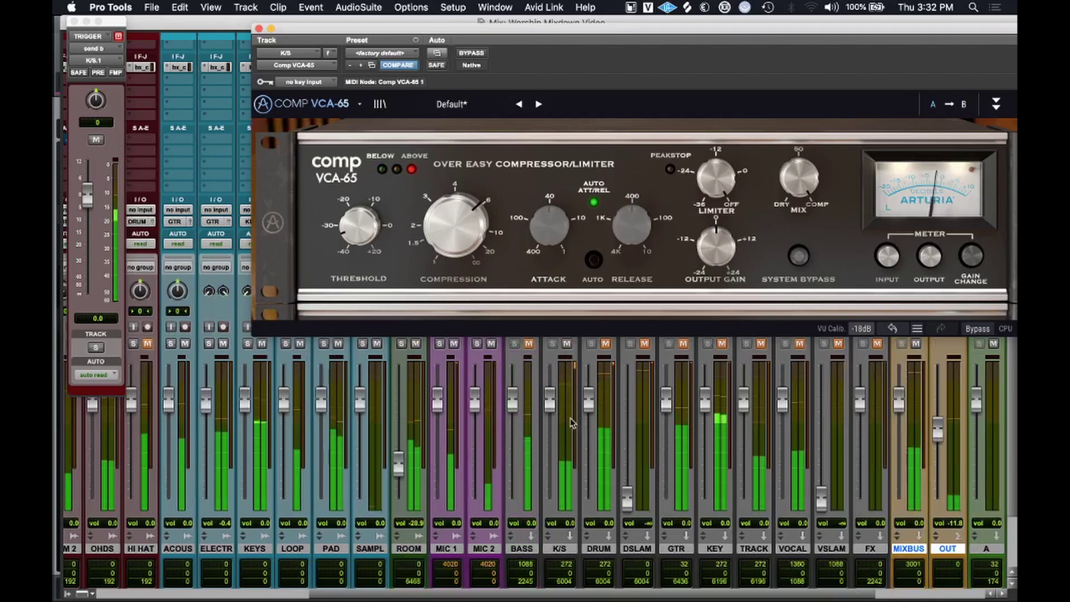
left_click(259, 29)
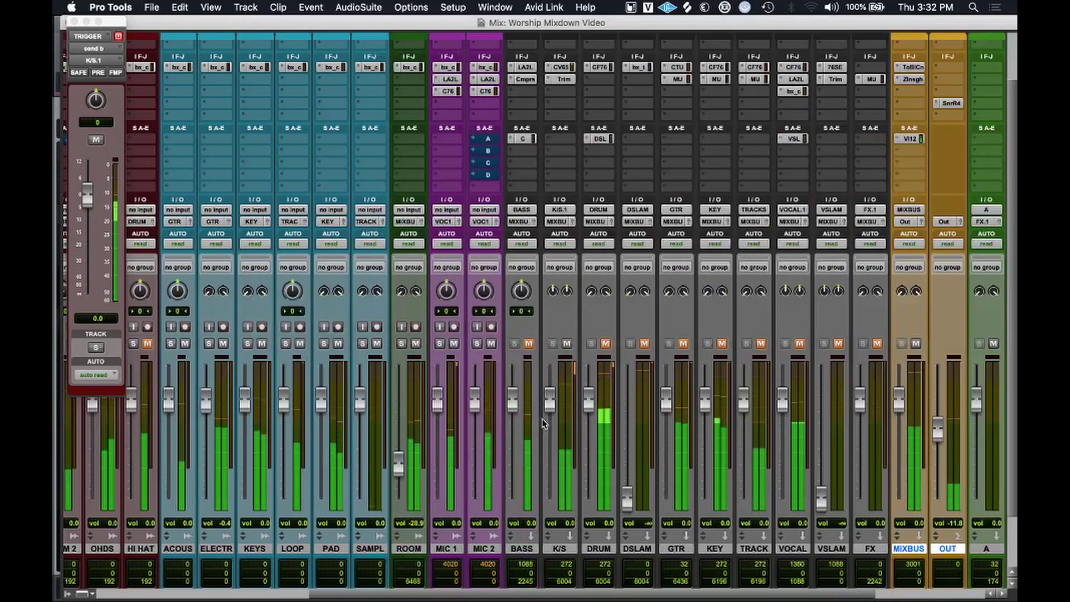
Raise the K/S fader to +5.3 dB and compare shelf and bell shapes for KICK 2's SSL high-frequency band, ending on bell.
left_click_drag(549, 396, 553, 384)
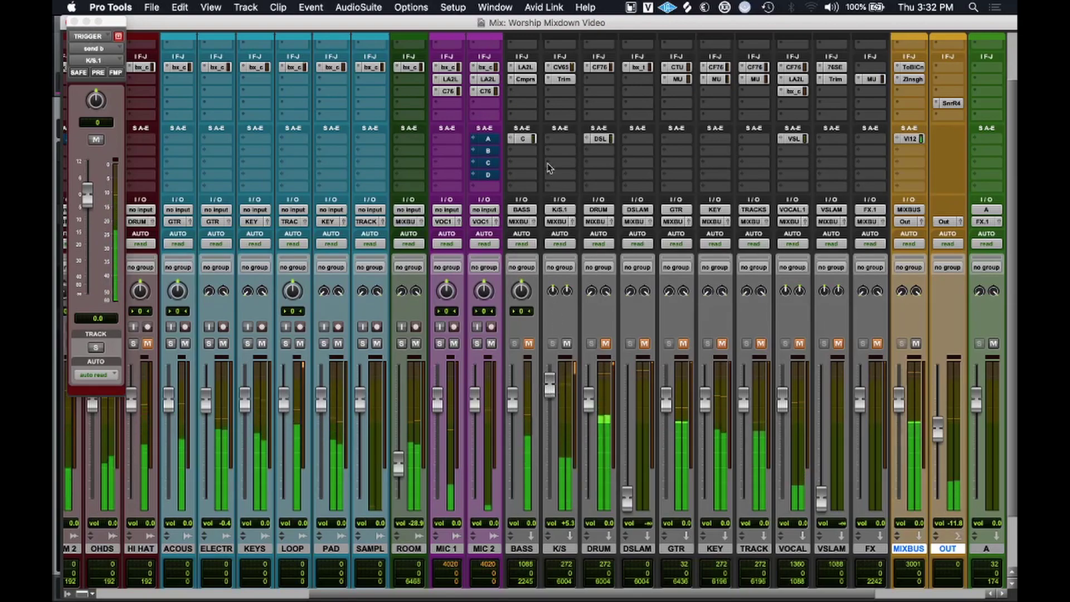
scroll(550, 294, "up", 3)
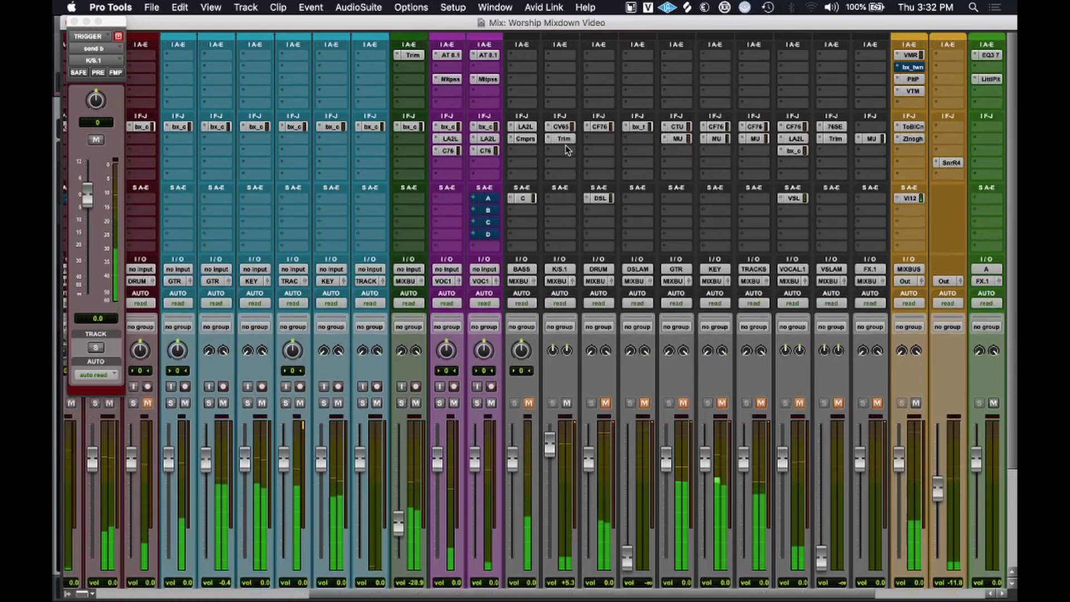
scroll(331, 241, "left", 10)
scroll(331, 240, "down", 3)
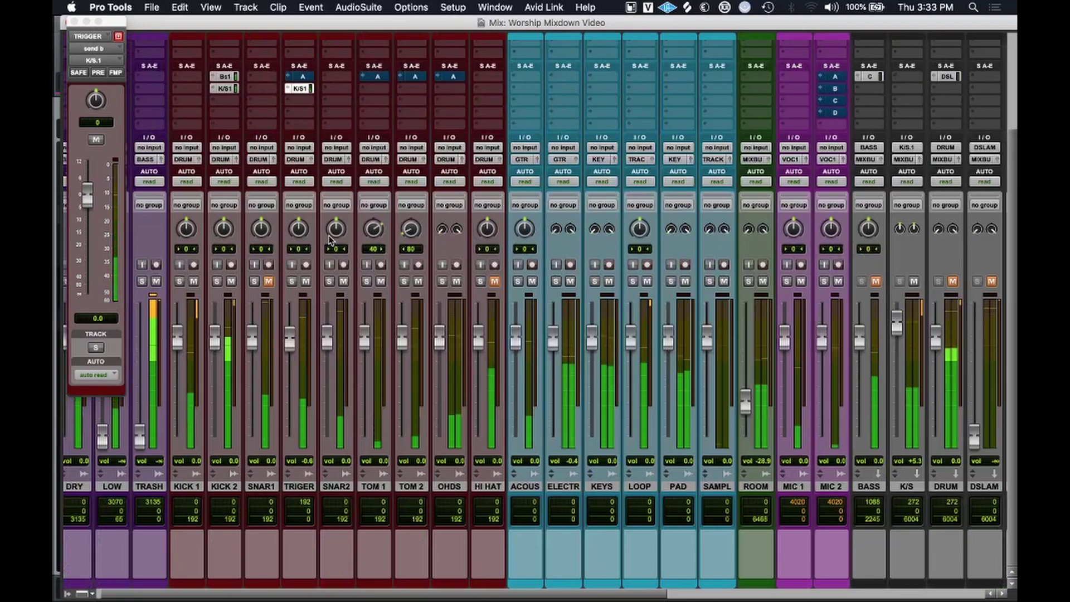
scroll(331, 241, "up", 3)
left_click(226, 127)
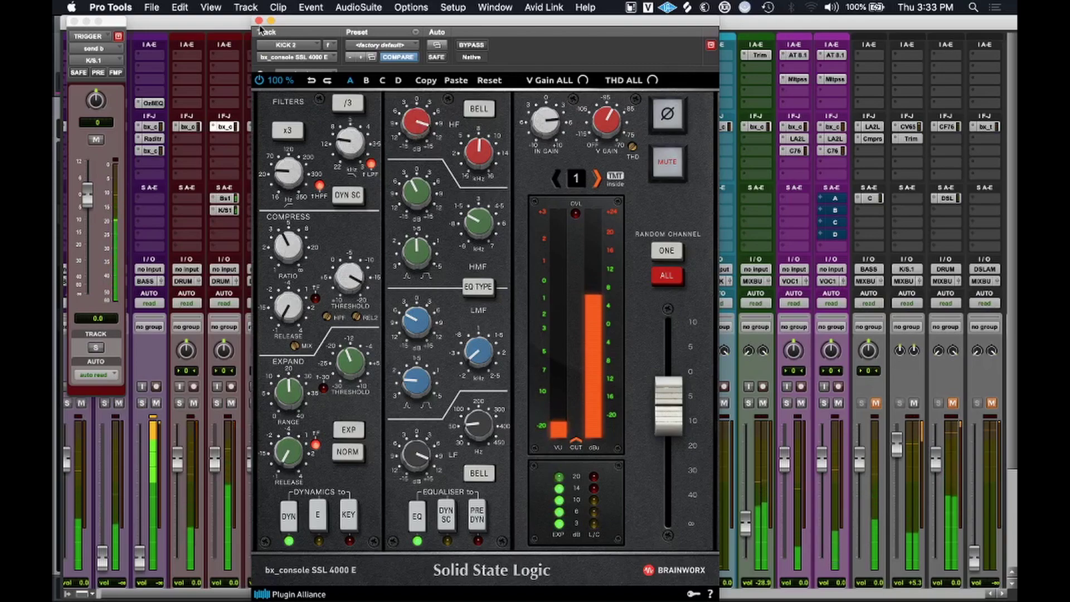
left_click_drag(401, 127, 413, 134)
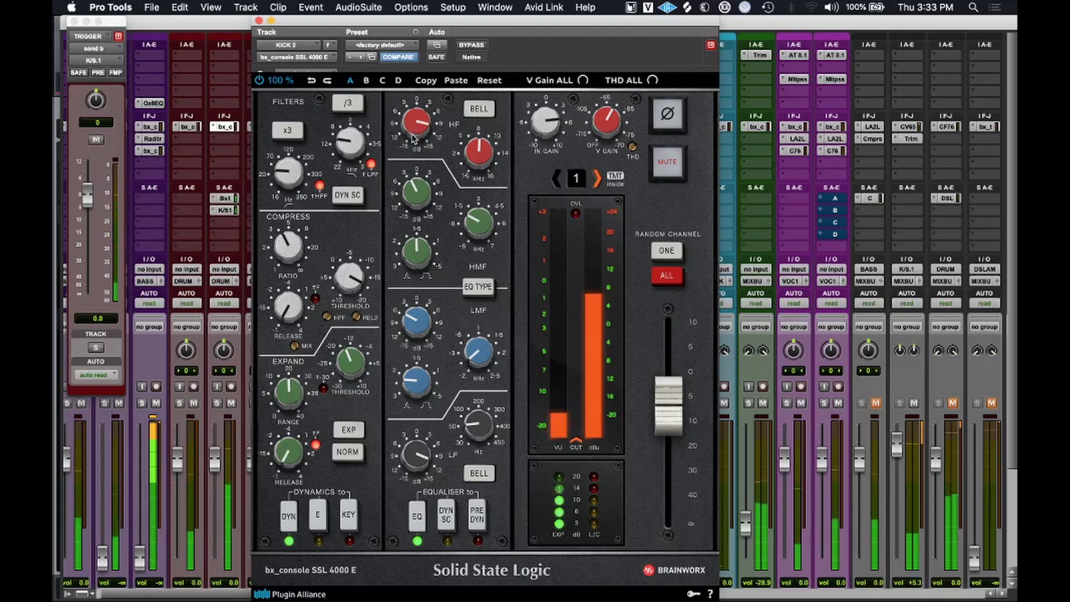
left_click(477, 110)
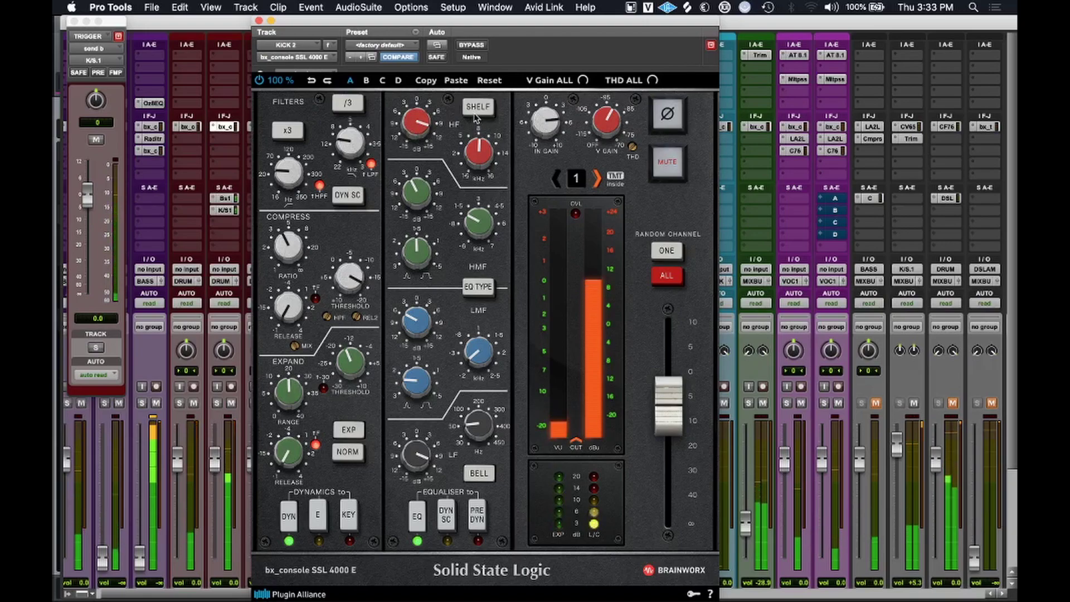
left_click(477, 110)
mouse_move(407, 123)
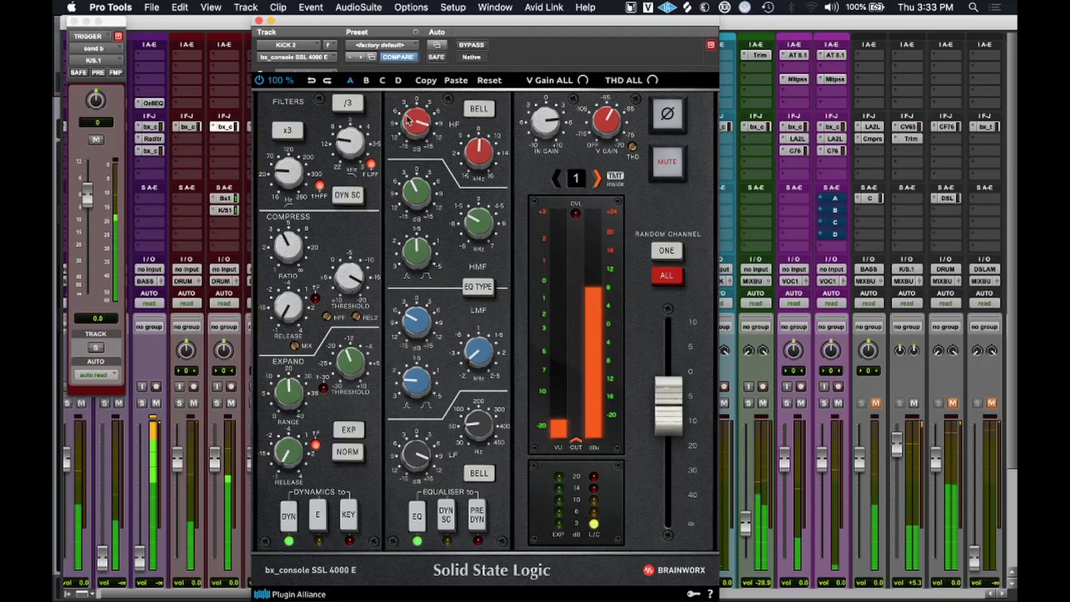
left_click(259, 21)
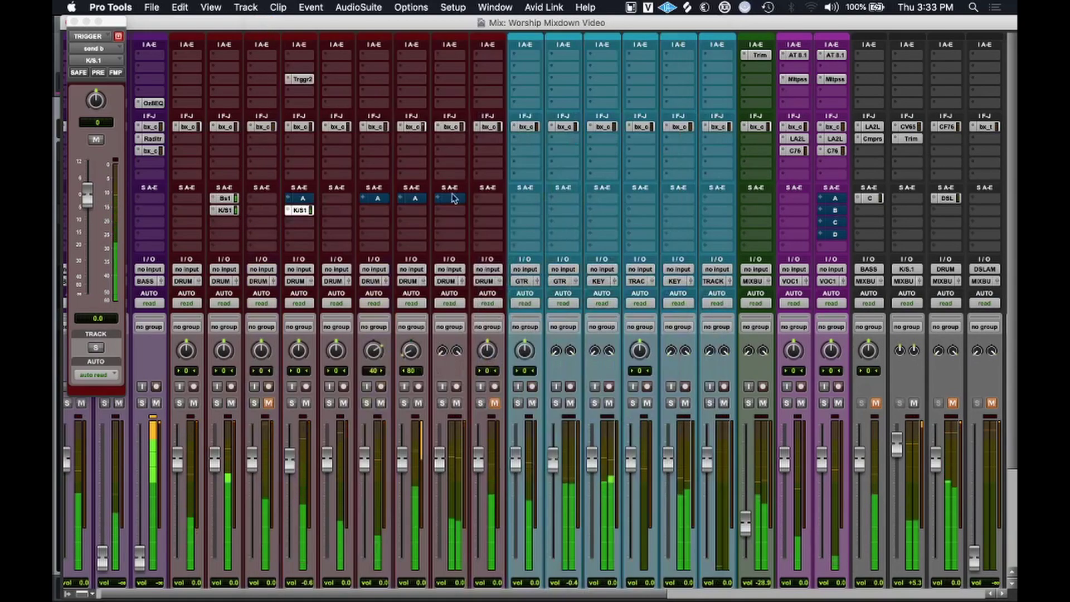
Raise the K/S fader to +9.4 dB, then check its Comp VCA-65 against bypass and inspect its Trim plugin.
scroll(453, 208, "right", 10)
left_click_drag(367, 446, 365, 444)
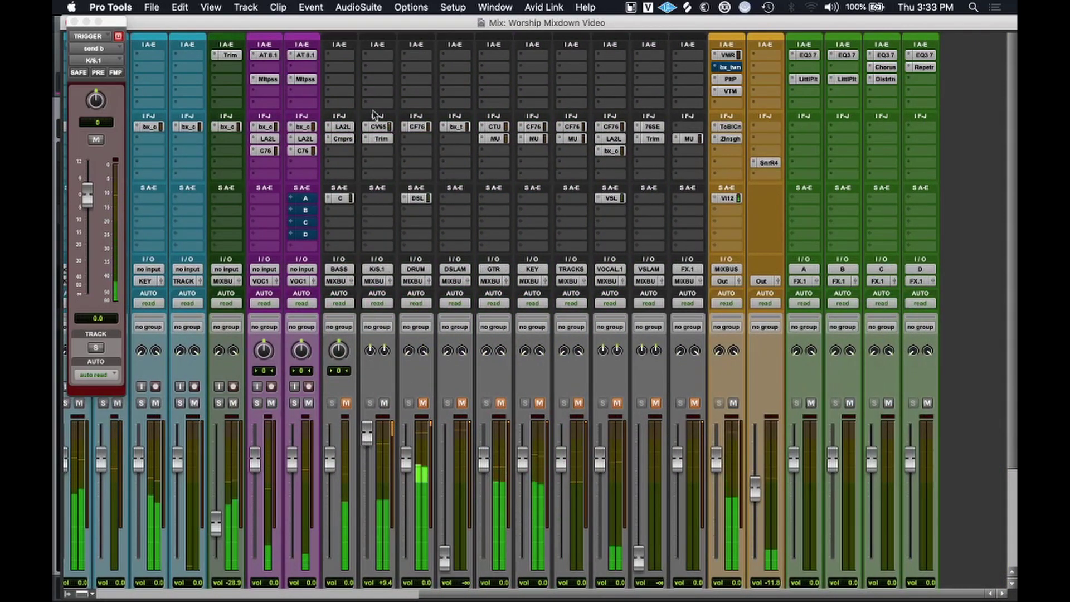
left_click(380, 127)
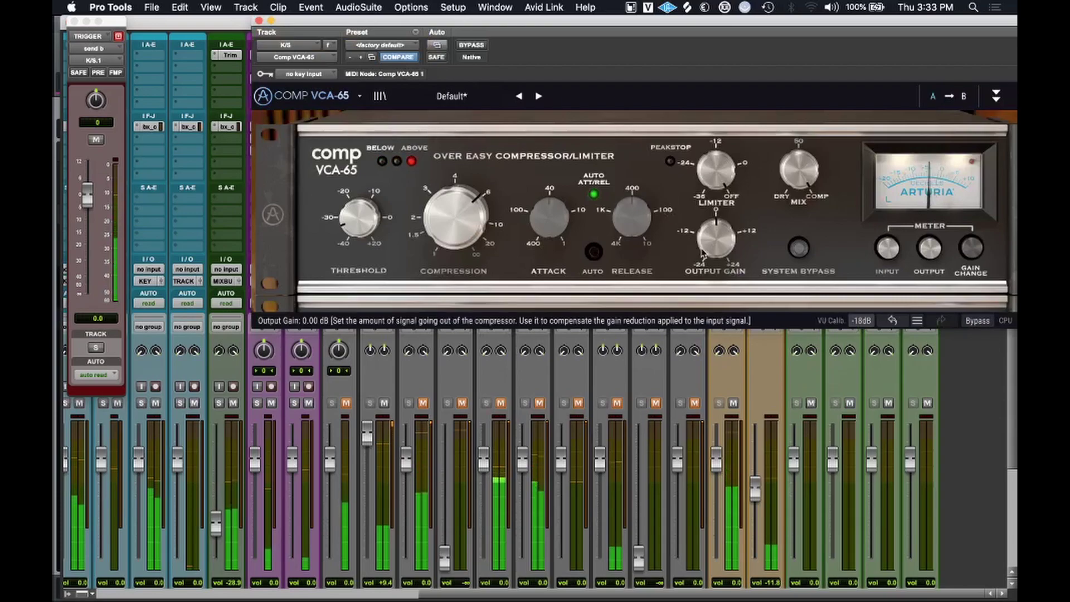
left_click_drag(719, 254, 719, 233)
left_click(484, 47)
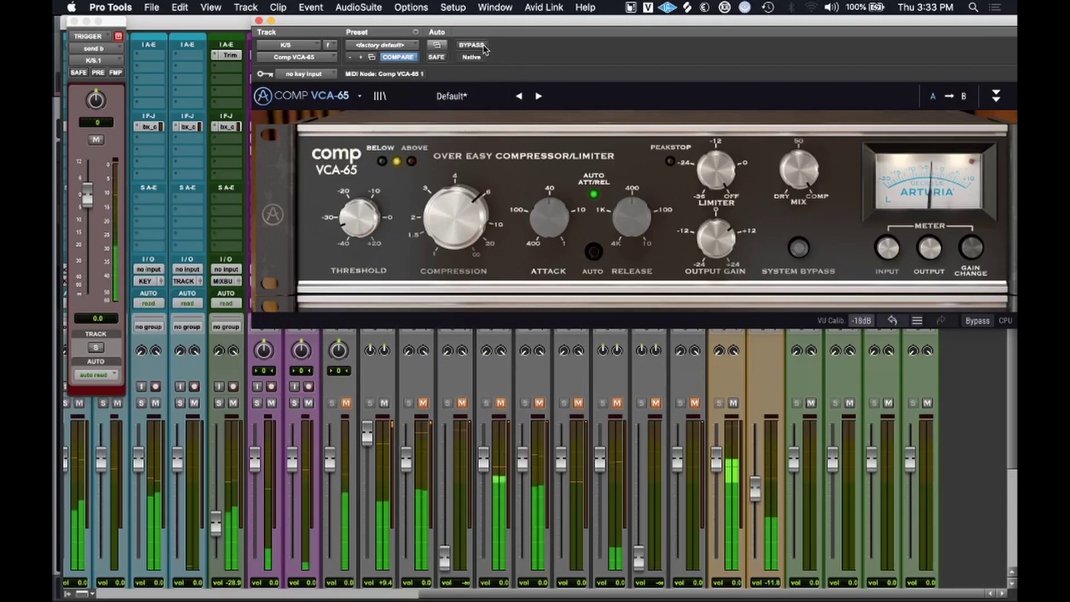
left_click(484, 46)
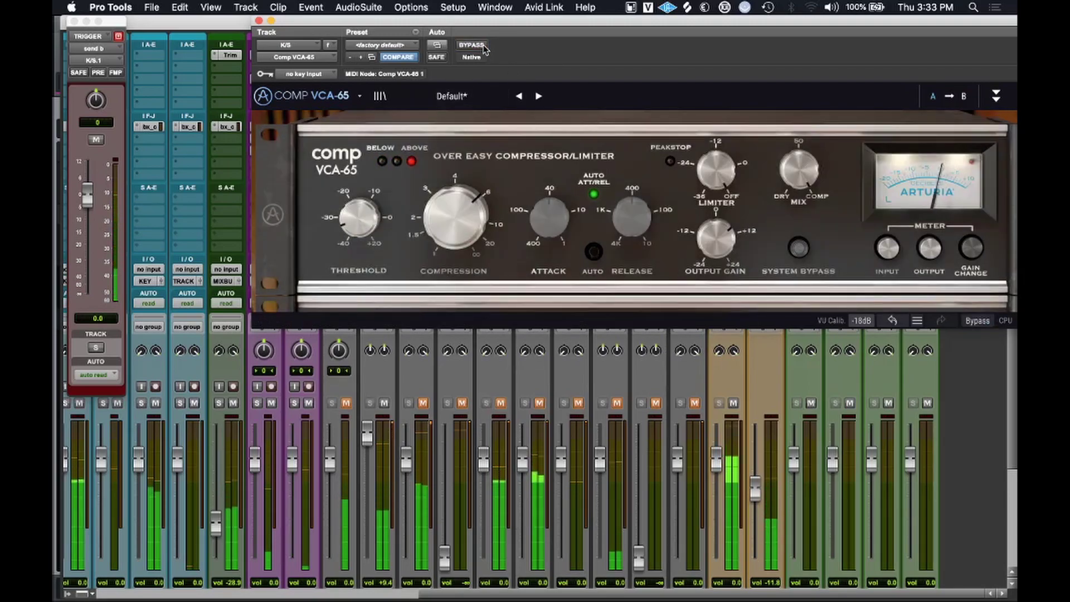
left_click_drag(726, 252, 725, 253)
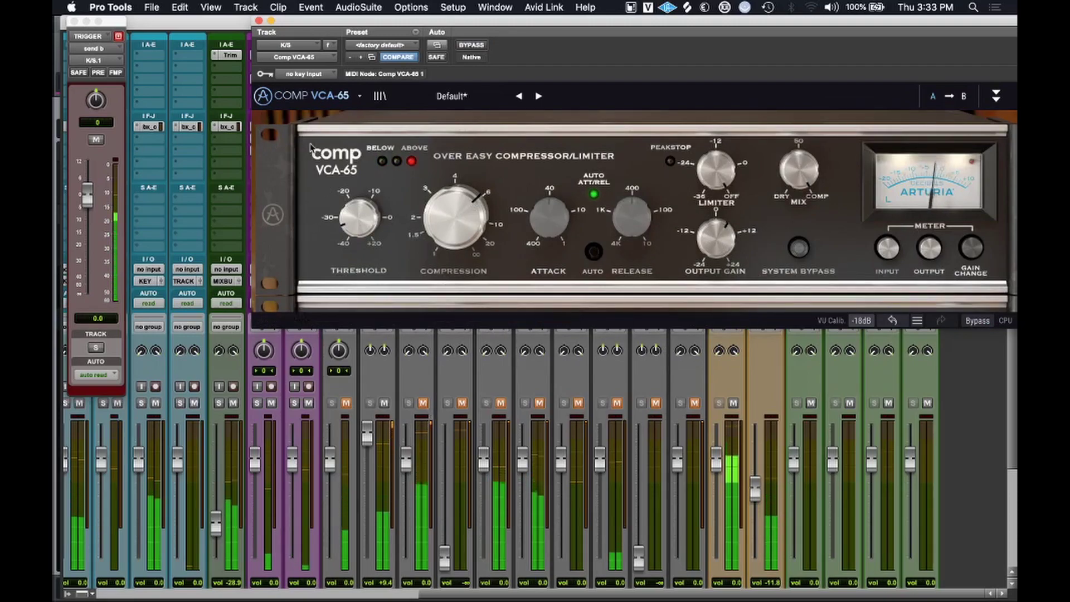
left_click(259, 21)
left_click(383, 138)
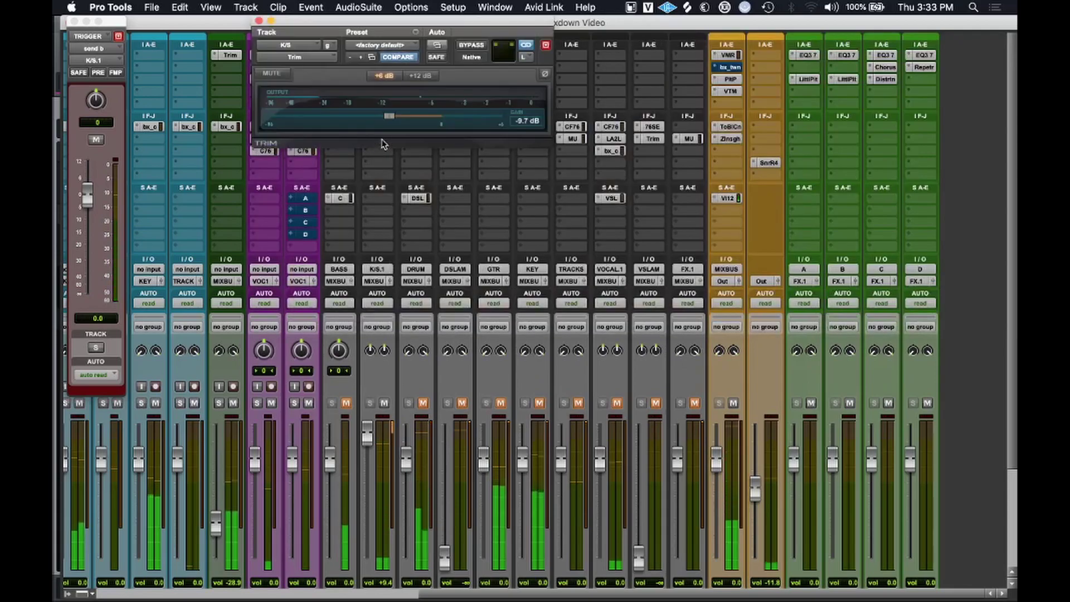
left_click(259, 21)
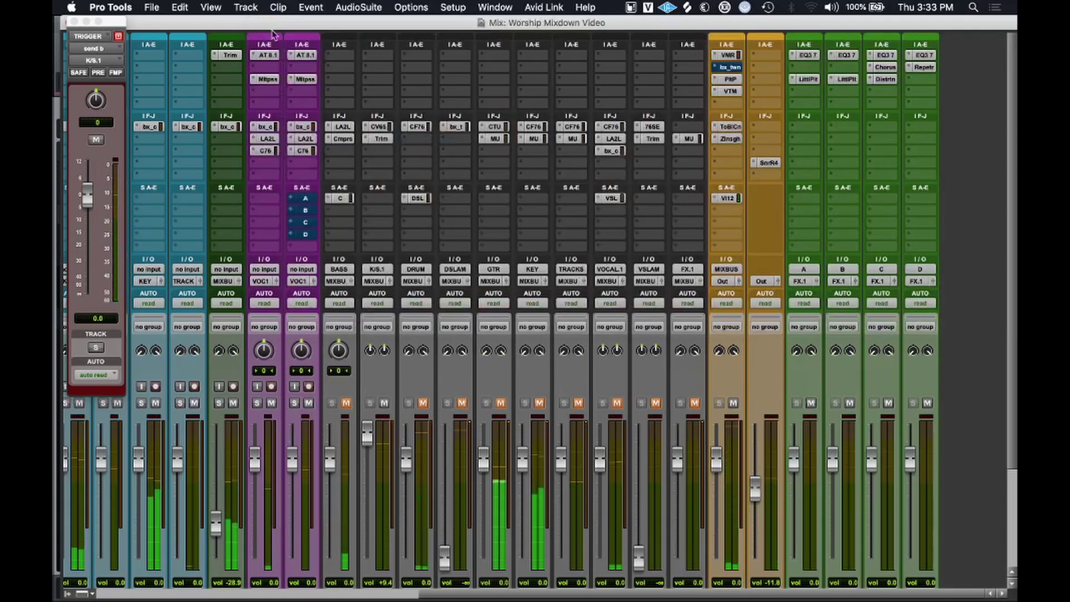
Pull the K/S fader fully down, unmute the DRUM bus, and blend K/S back in at -14.0 dB.
scroll(367, 318, "down", 3)
left_click_drag(367, 319, 372, 489)
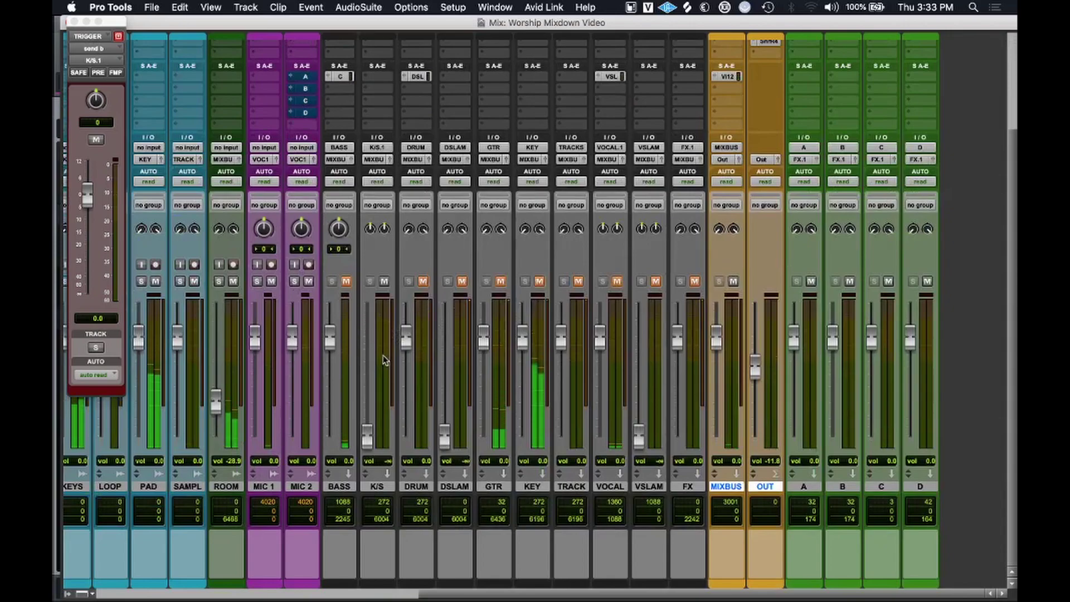
left_click_drag(379, 433, 360, 482)
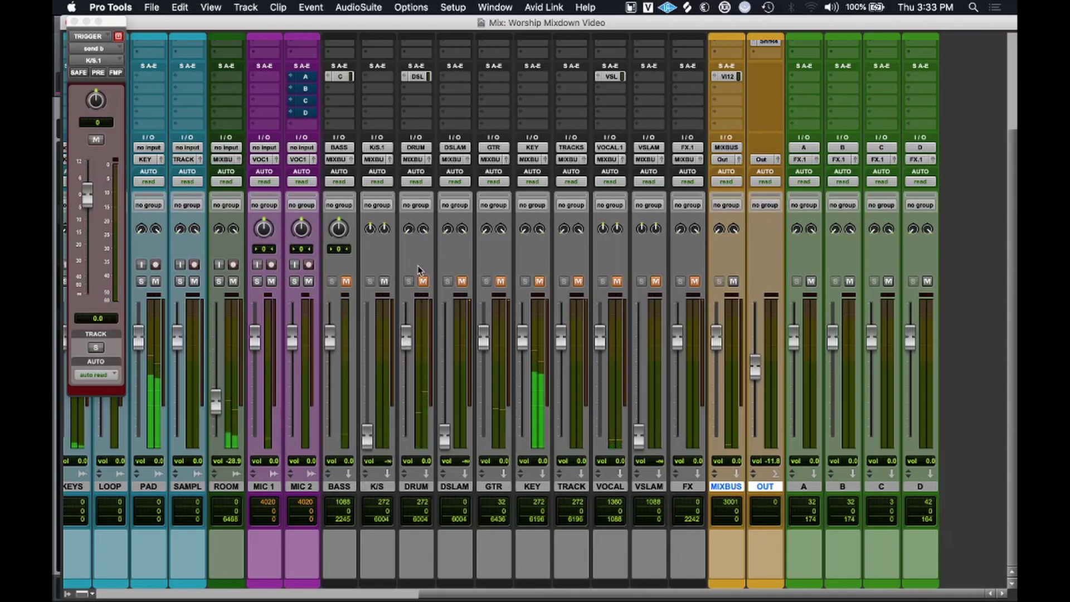
mouse_move(367, 434)
left_mouse_down()
mouse_move(367, 393)
mouse_move(366, 443)
left_mouse_up()
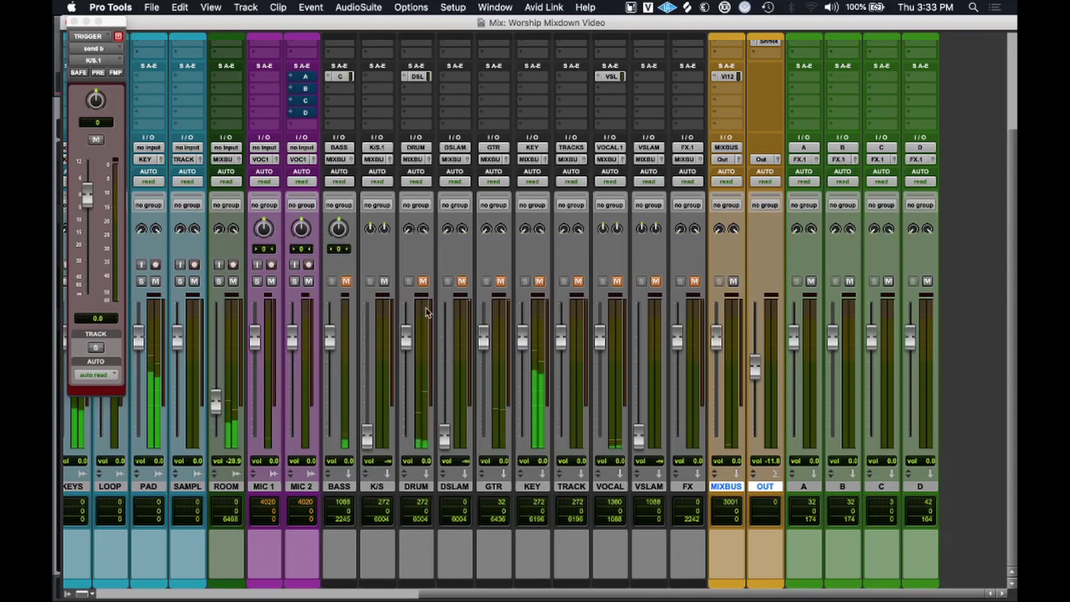
left_click(423, 281)
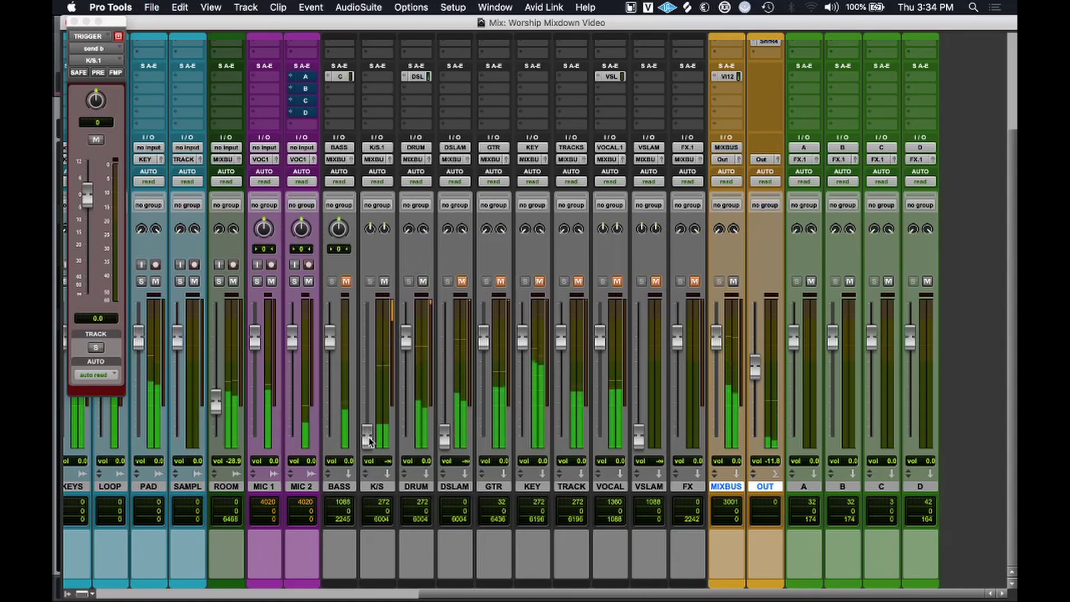
left_click_drag(367, 436, 377, 378)
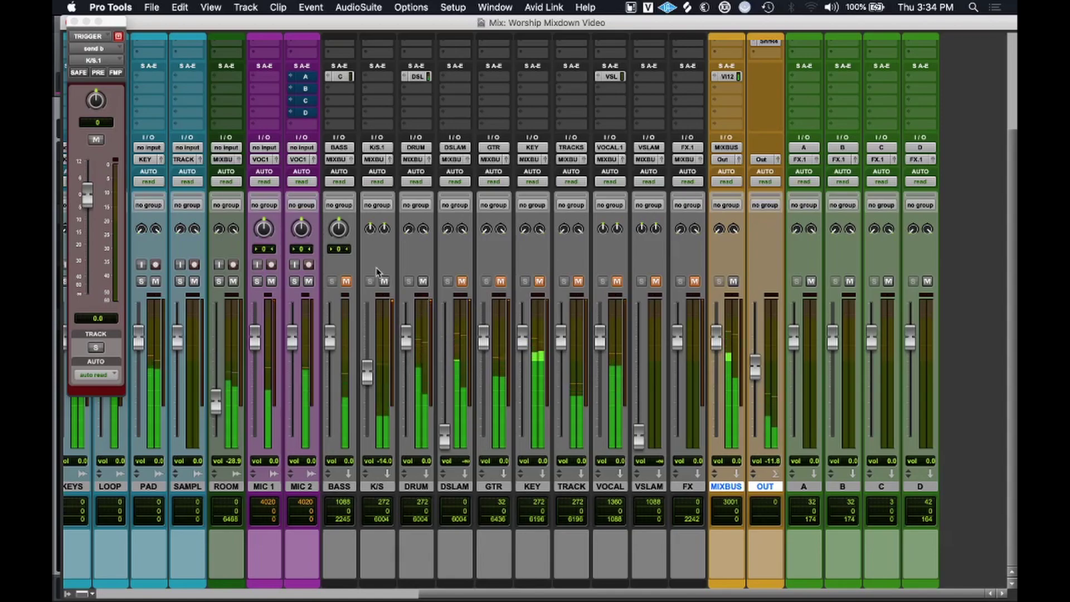
Compare the drum mix with and without the K/S bus by toggling its mute, leaving it unmuted.
left_click(384, 282)
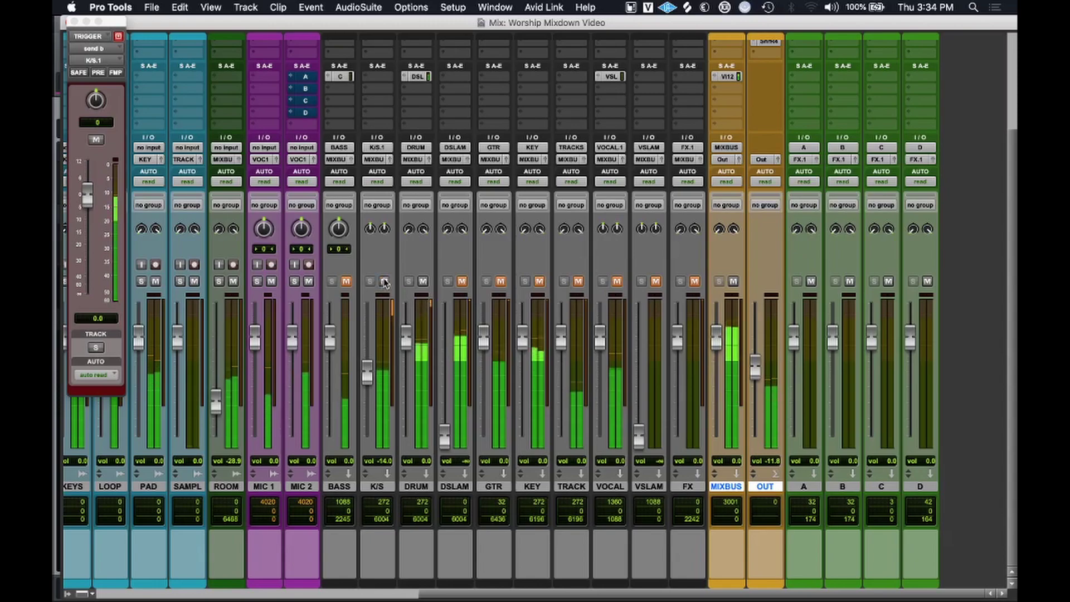
left_click(383, 281)
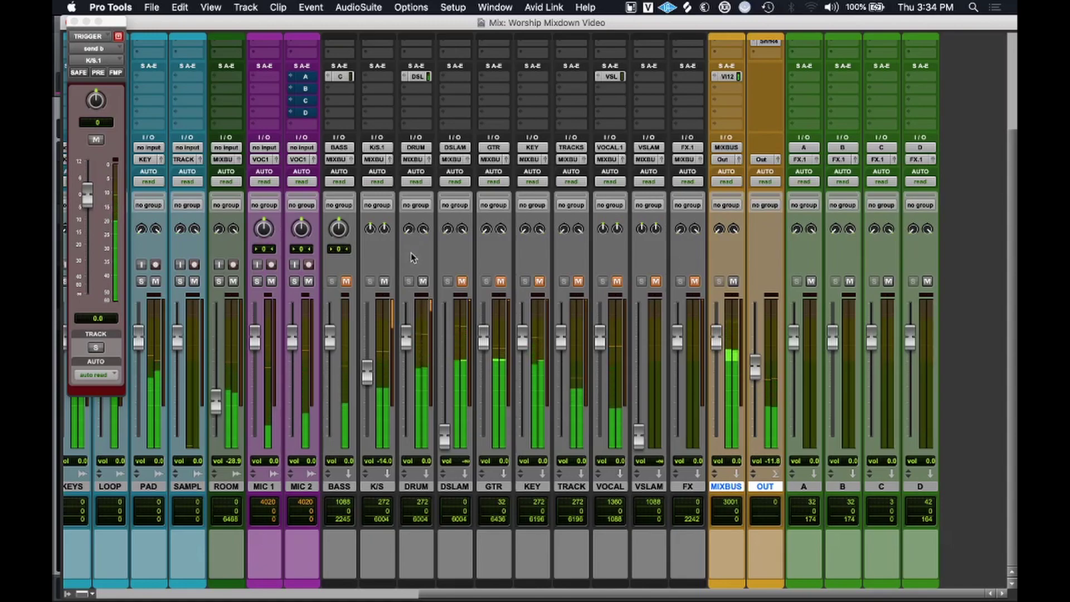
left_click(384, 281)
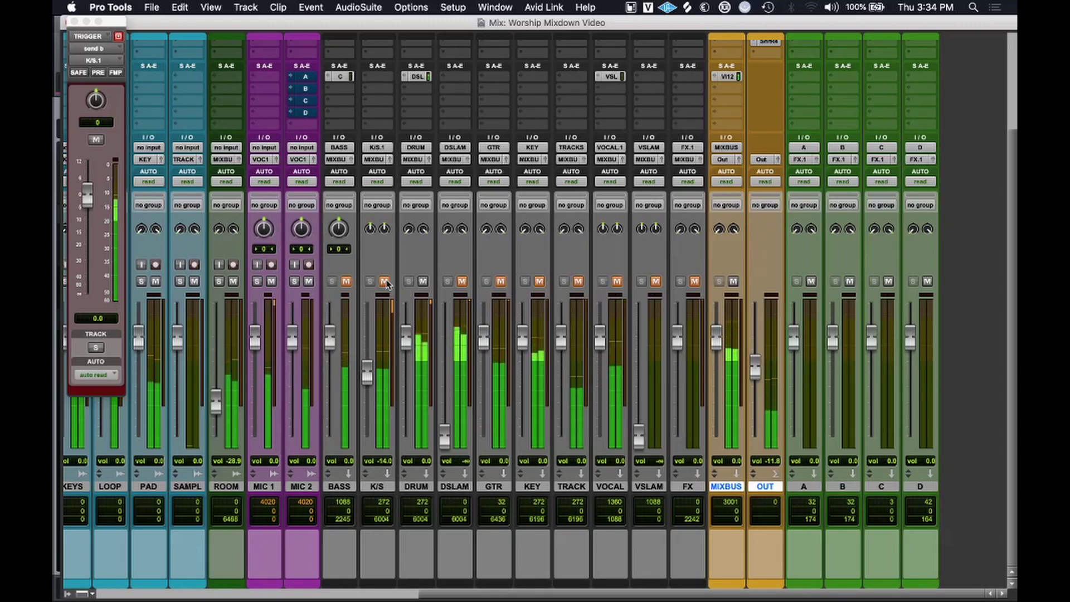
left_click(386, 283)
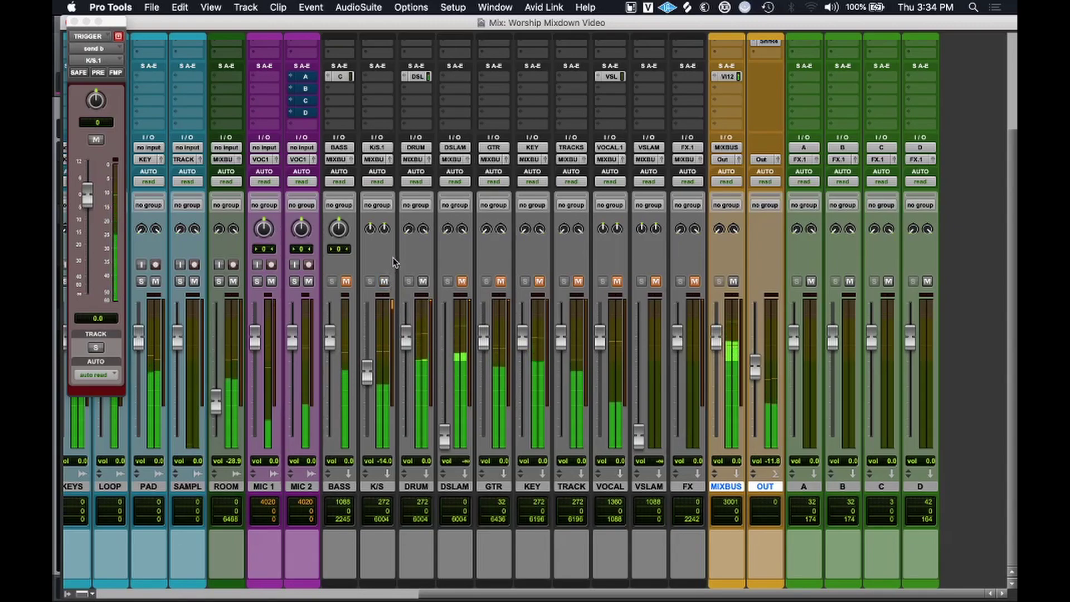
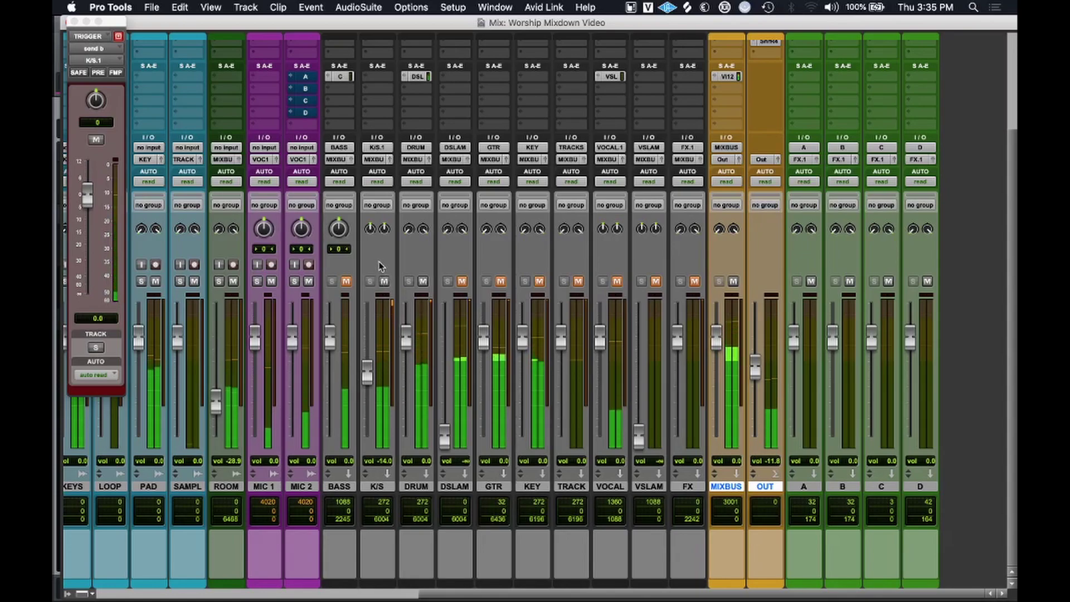
Stop playback, mute the K/S and DRUM buses, and check the DRUM bus's send to DSLAM.
key("space")
left_click(384, 282)
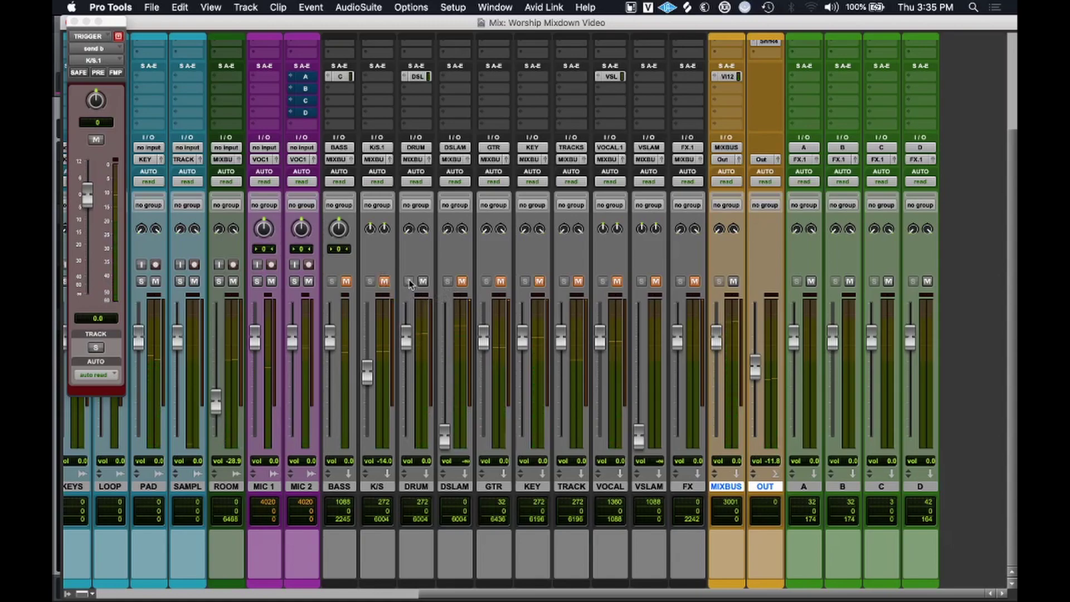
left_click(421, 78)
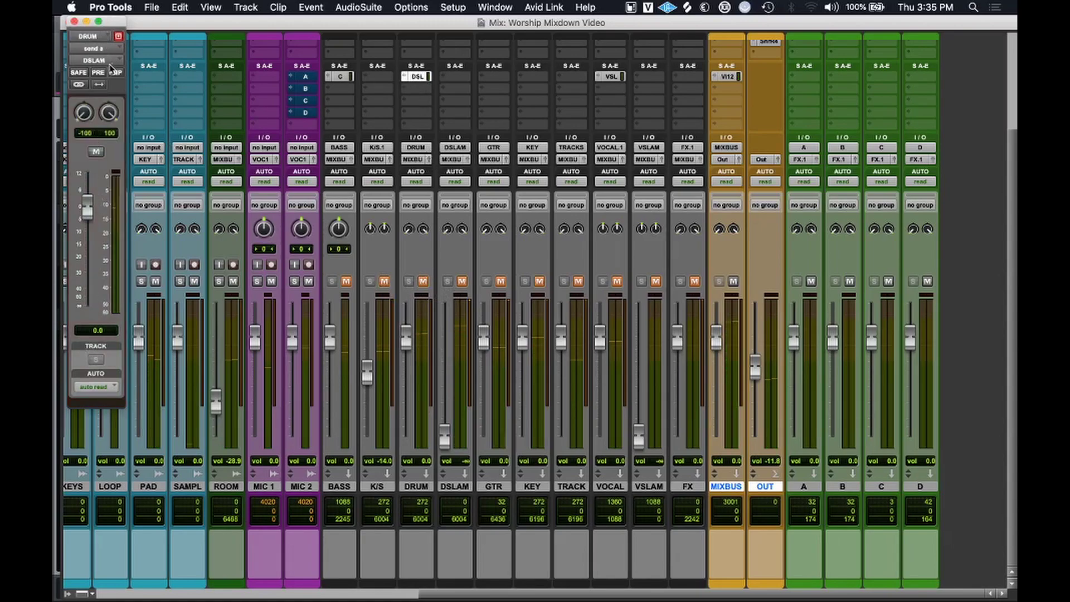
left_click(74, 21)
Audition the DSLAM bus during playback with its bx_townhouse compressor open, unmuting the bus and raising its fader to -3.6 dB.
scroll(446, 310, "up", 5)
left_click(455, 127)
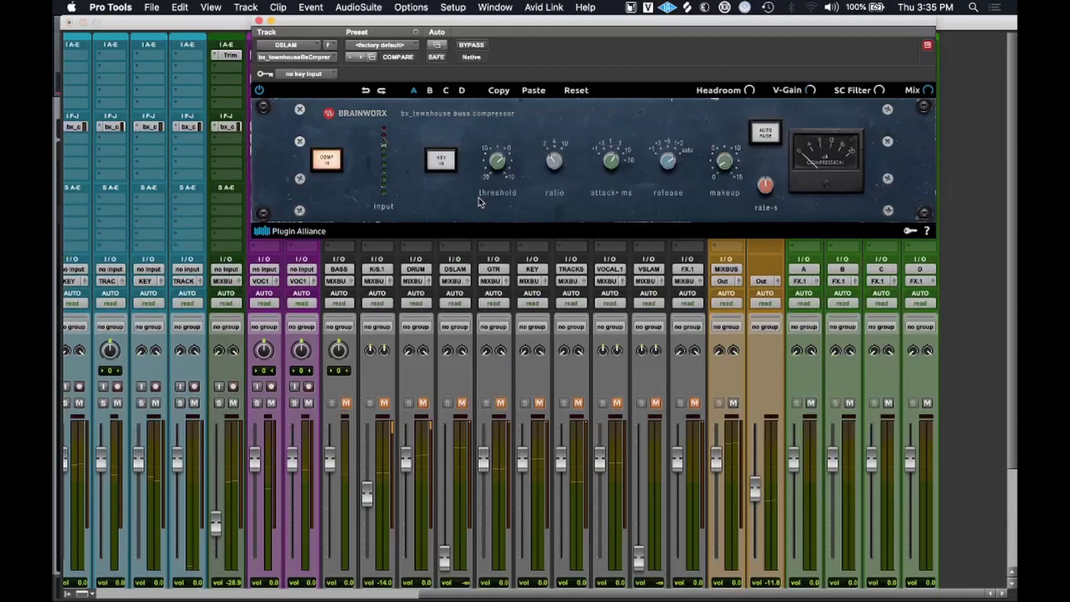
key("space")
left_click(462, 403)
left_click_drag(444, 554, 447, 469)
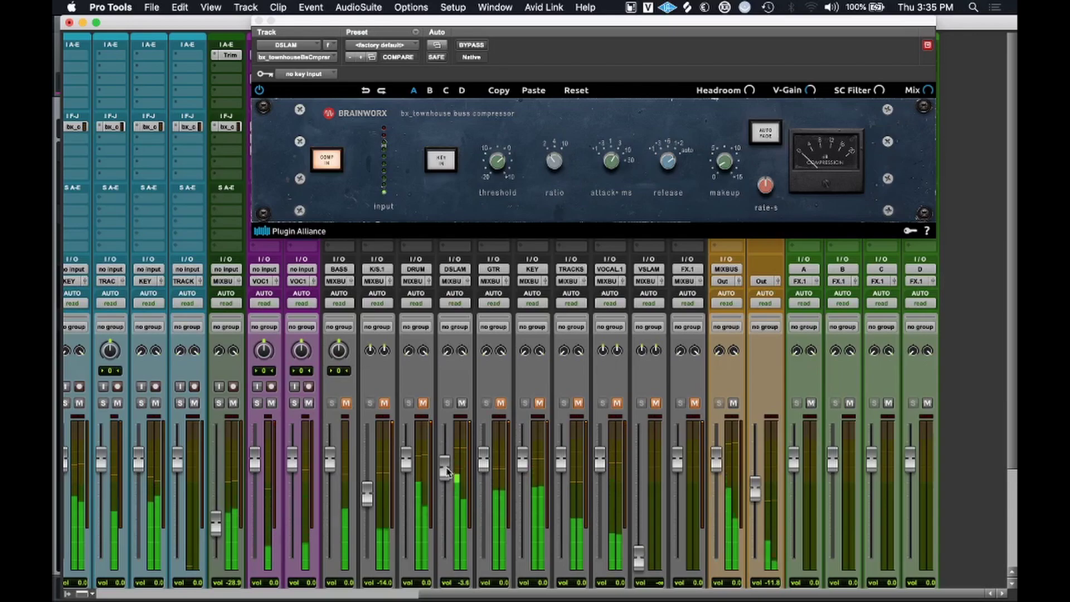
Compress the DSLAM bus heavily with a low threshold and a slower attack, and close the compressor.
left_click_drag(498, 162, 501, 230)
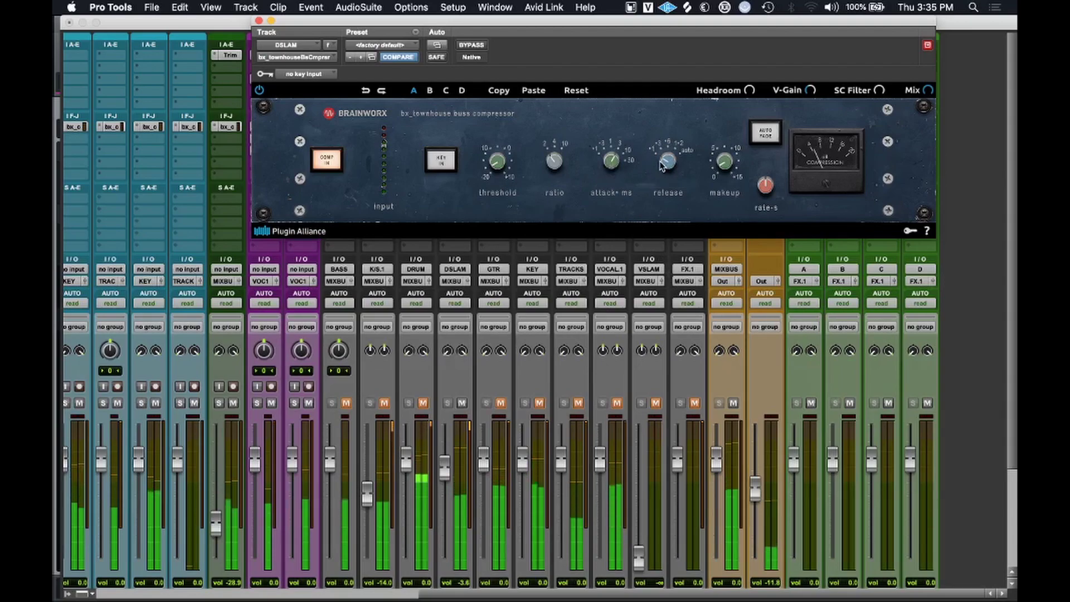
left_click_drag(617, 163, 615, 202)
left_click_drag(616, 166, 628, 108)
left_click_drag(500, 164, 504, 185)
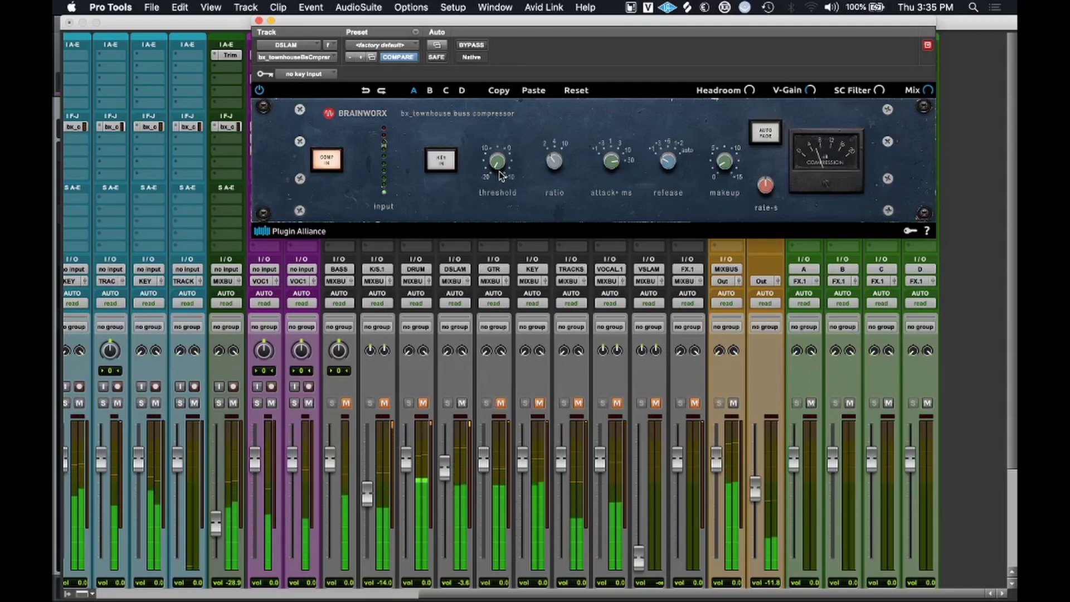
left_click(259, 21)
Unmute K/S and DRUM, pull the DSLAM fader fully down, and blend it up to about -17 dB during playback.
scroll(485, 330, "down", 5)
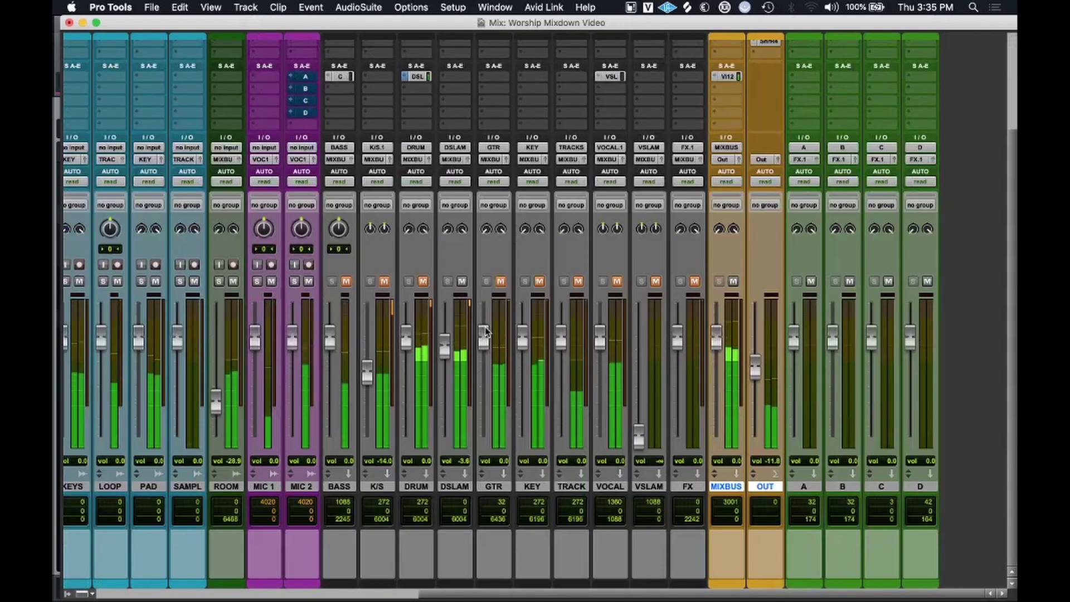
key("space")
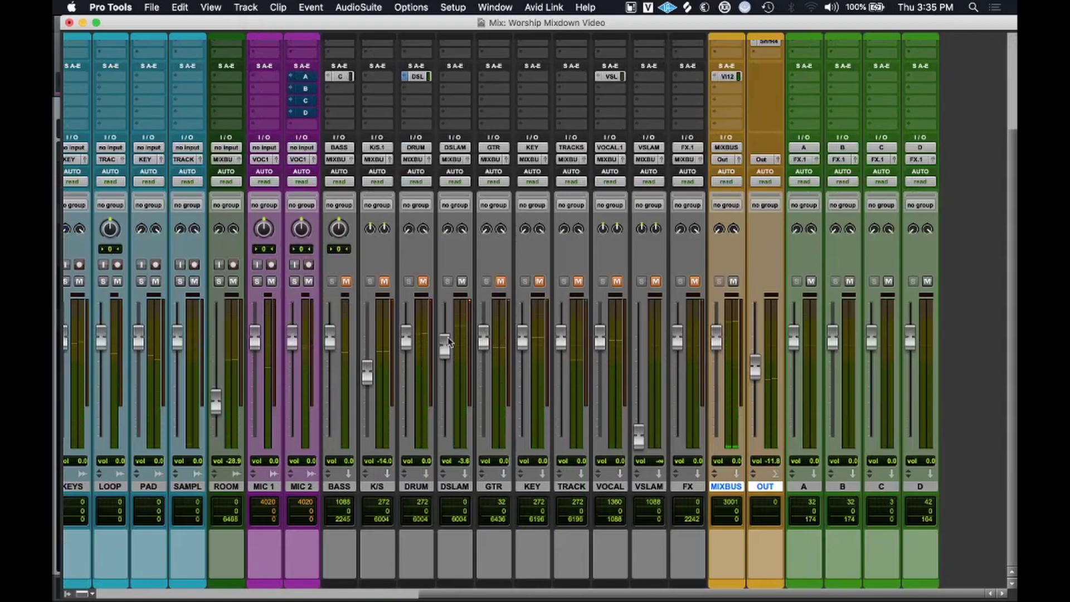
left_click_drag(448, 349, 438, 488)
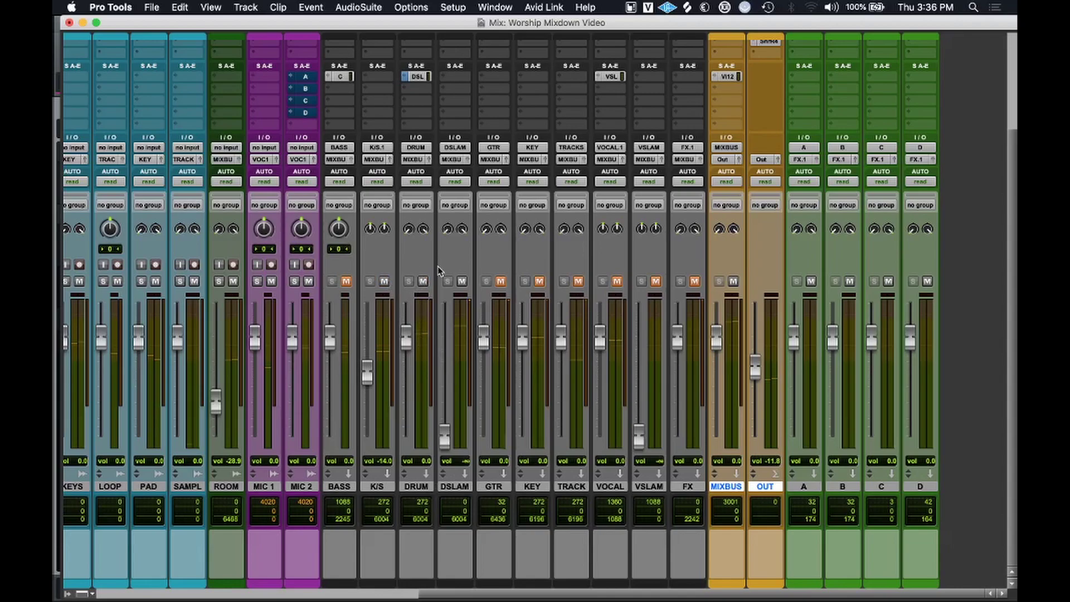
key("space")
left_click_drag(444, 435, 447, 383)
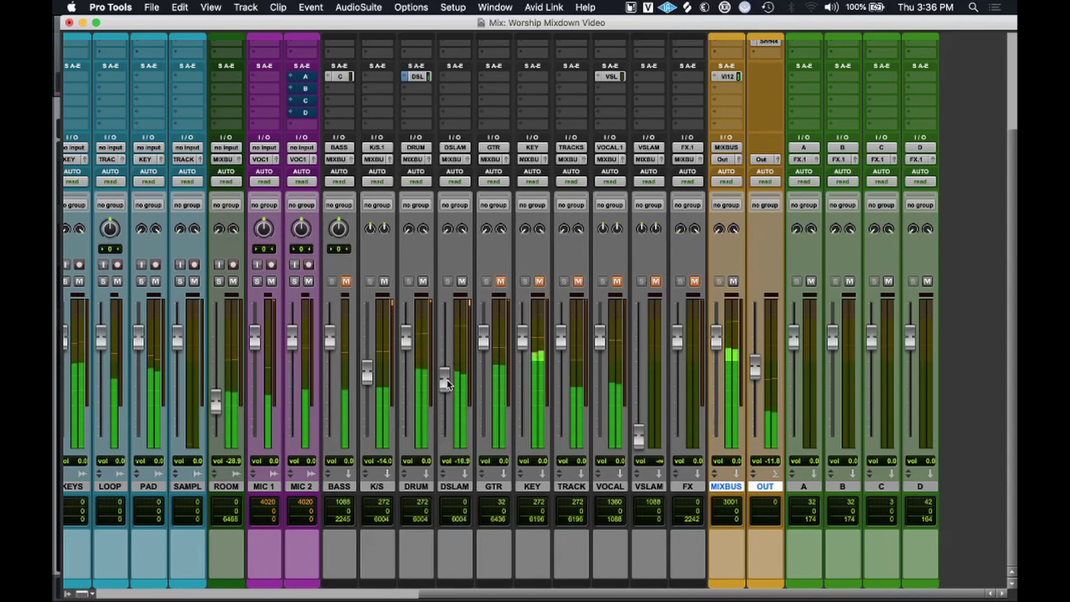
Compare the drums with the DSLAM bus muted and unmuted during playback, raising its fader to -9.9 dB.
left_click(460, 282)
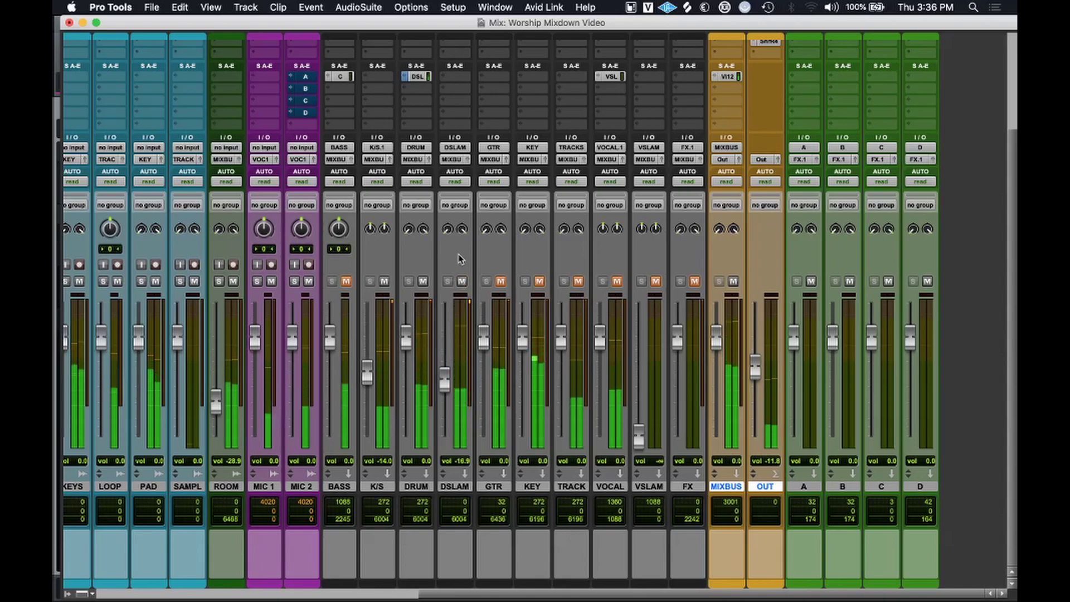
left_click(462, 283)
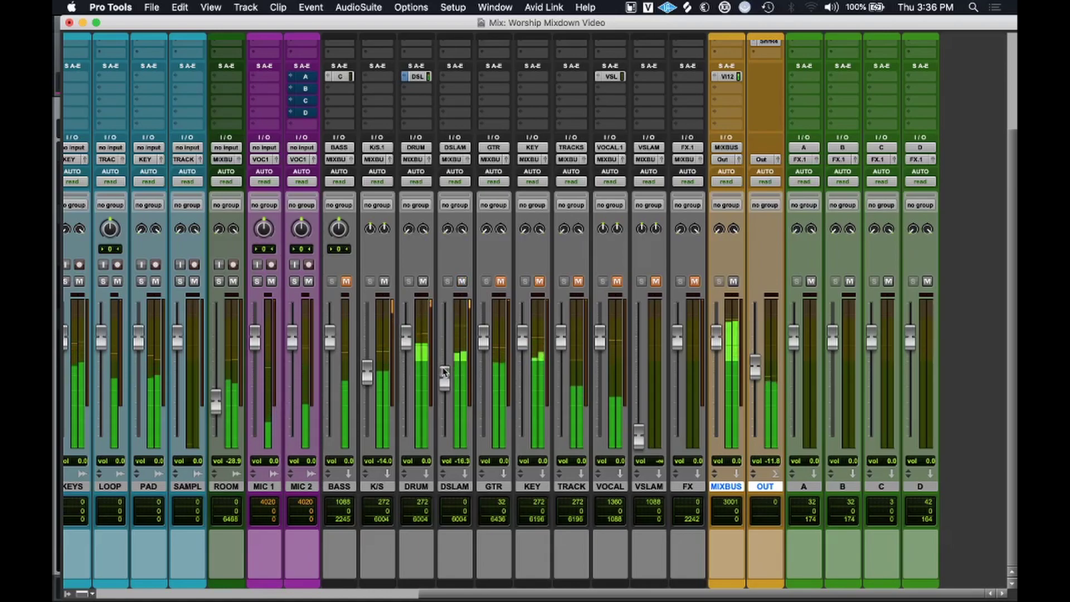
left_click_drag(444, 363, 446, 355)
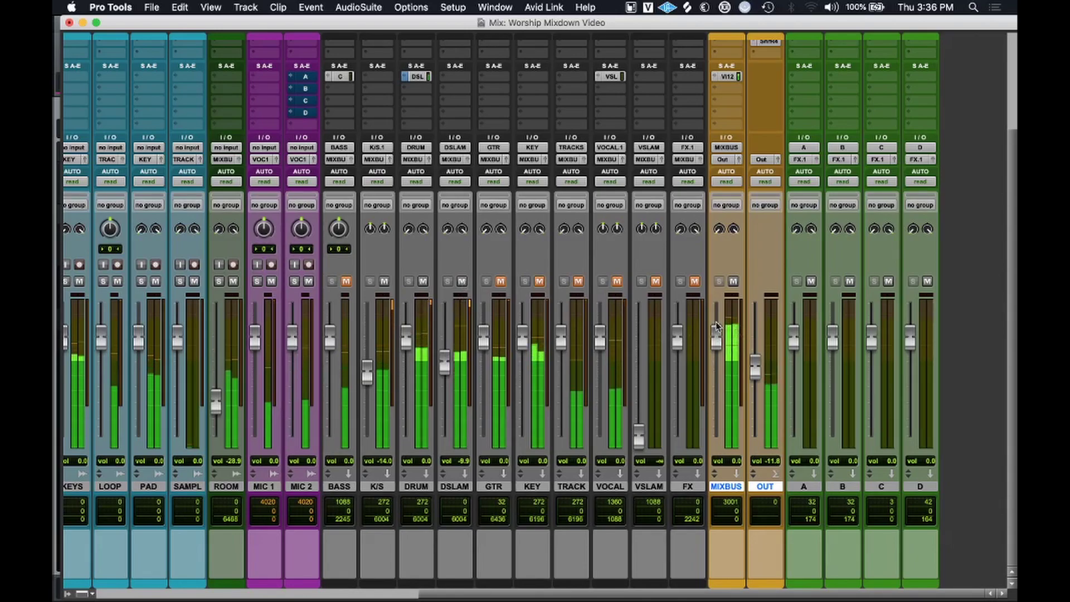
left_click(461, 282)
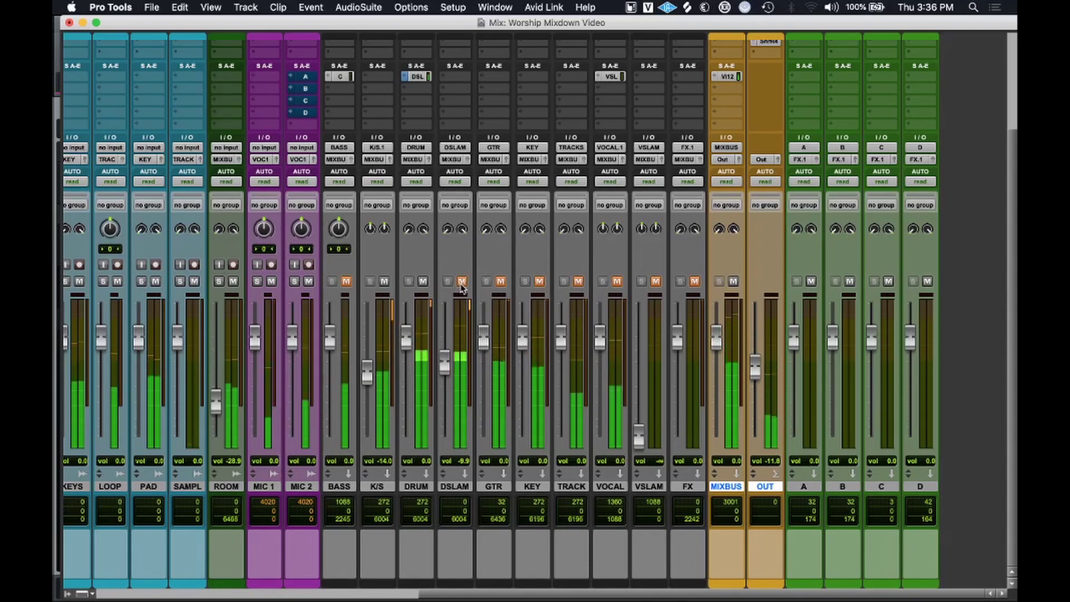
left_click(462, 284)
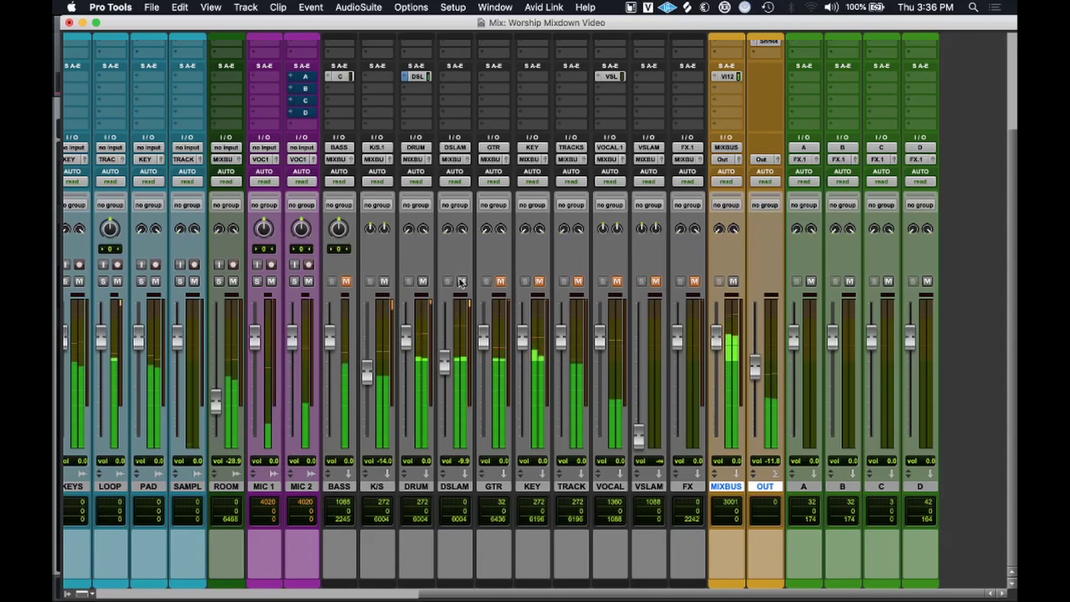
left_click(462, 281)
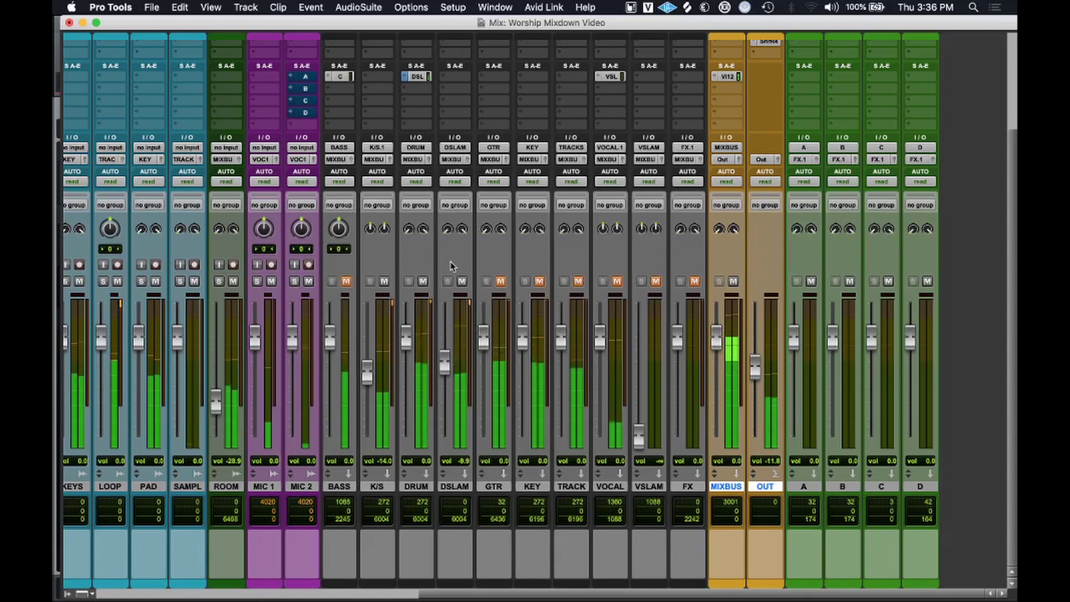
Check the drum channels and buses in the mixer, and save the session.
scroll(281, 301, "left", 10)
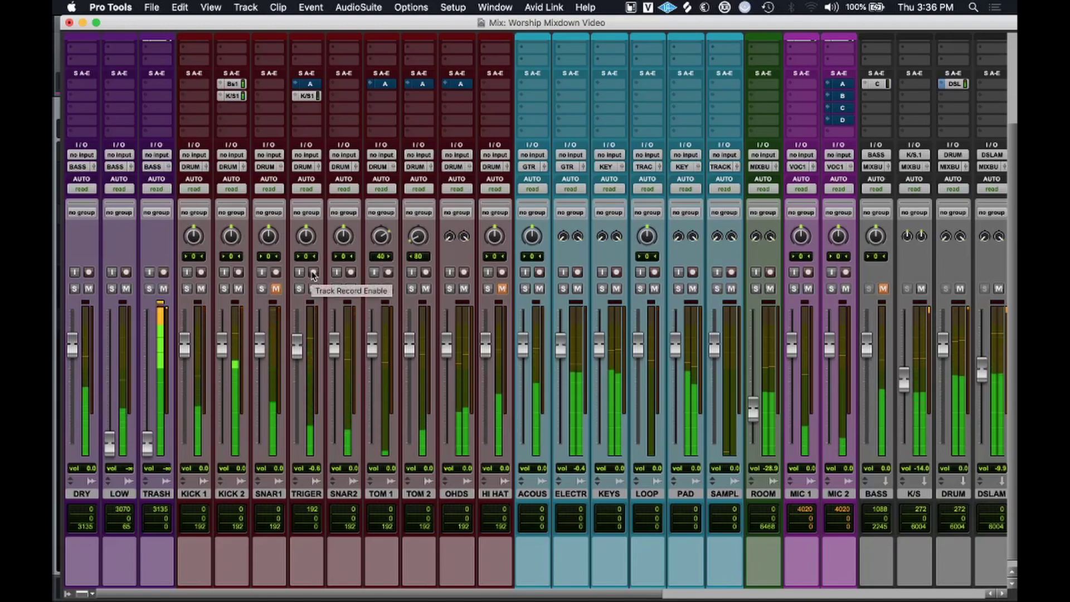
scroll(313, 276, "right", 10)
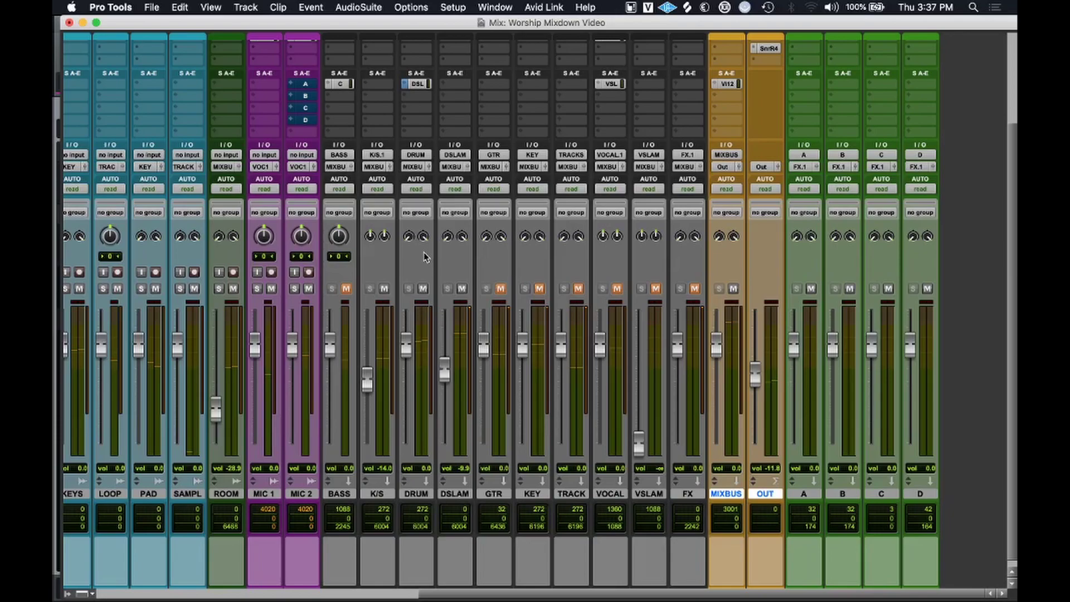
key("super+s")
Move the MIXBUS and OUT tracks between TRASH and KICK 1, and unmute the BASS bus.
scroll(424, 252, "left", 10)
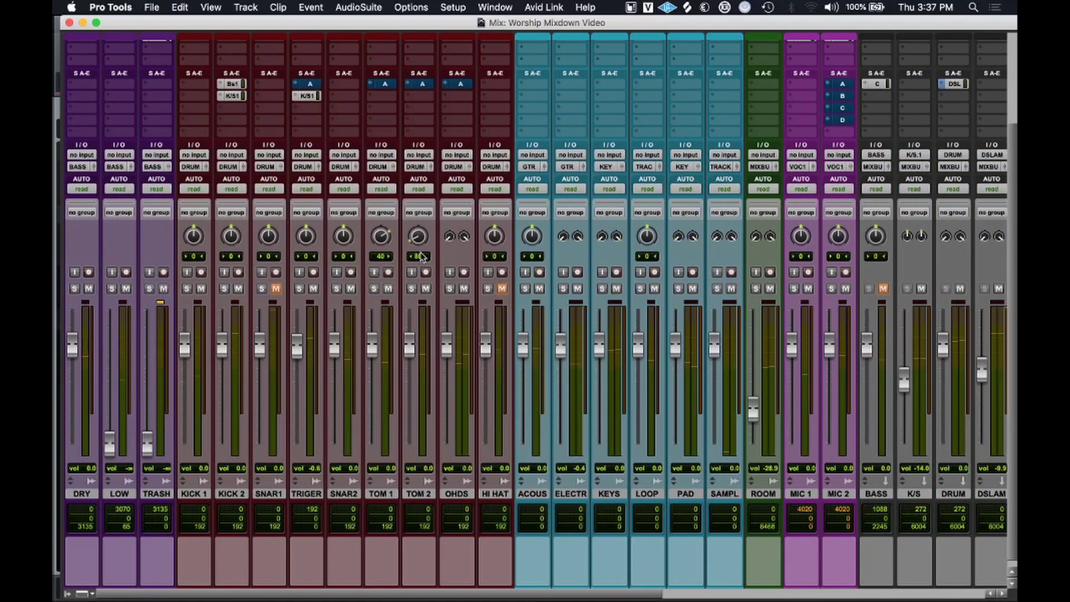
scroll(421, 256, "right", 10)
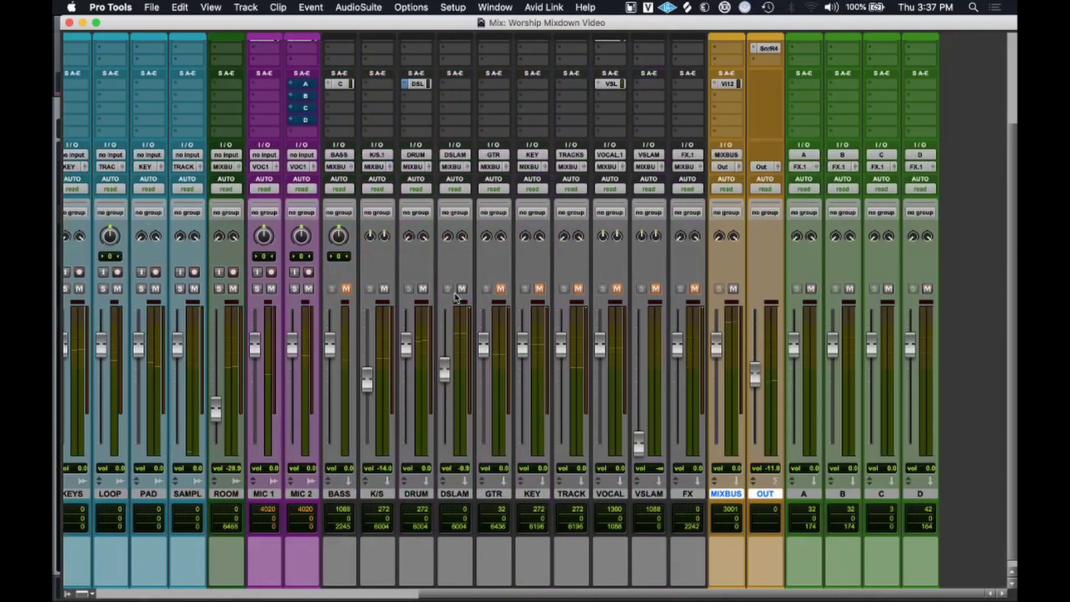
left_click_drag(724, 493, 180, 488)
scroll(492, 462, "right", 10)
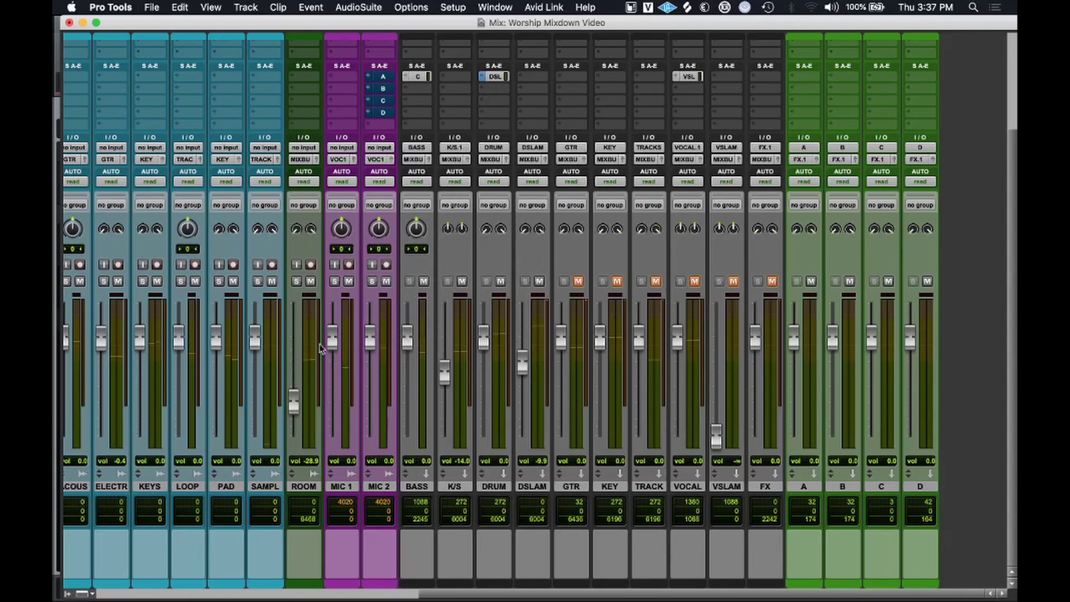
scroll(277, 344, "left", 10)
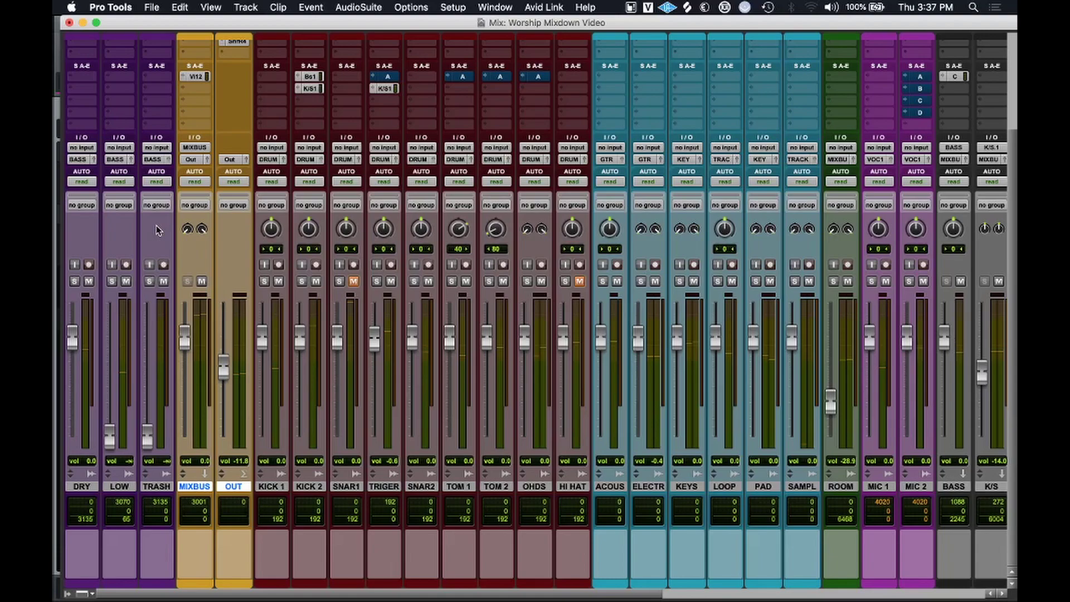
Start playback and open the bx_console SSL 4000 E channel strip on the DRY bass track.
key("space")
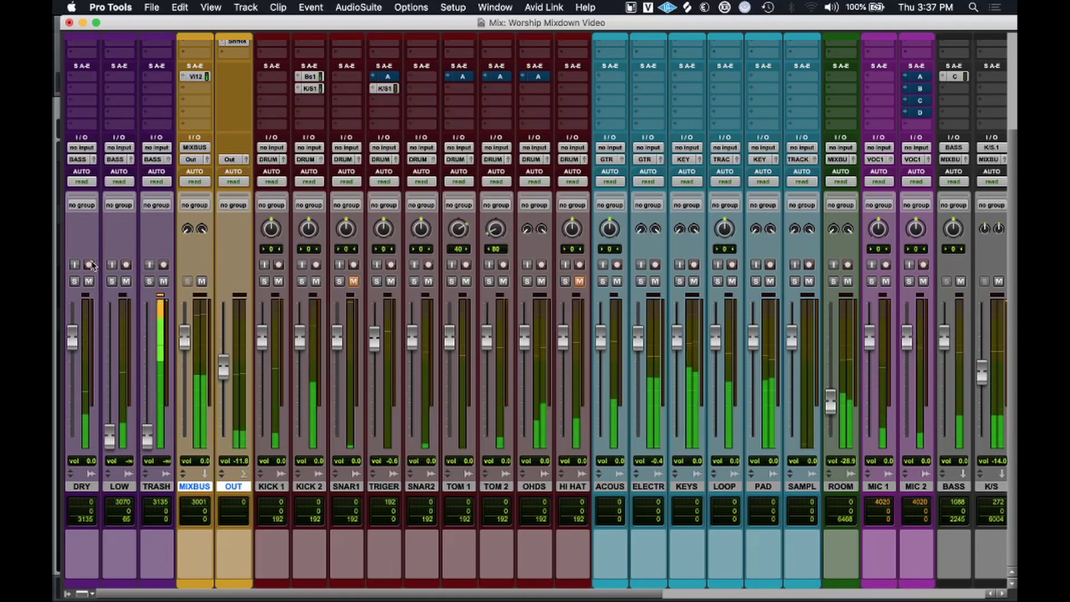
scroll(97, 313, "up", 5)
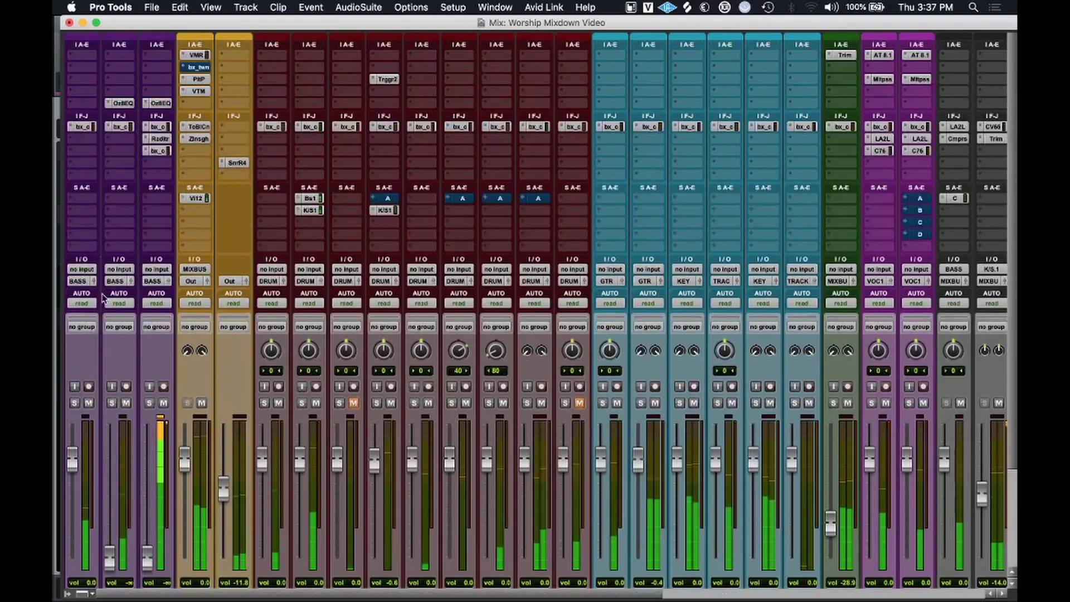
left_click(82, 126)
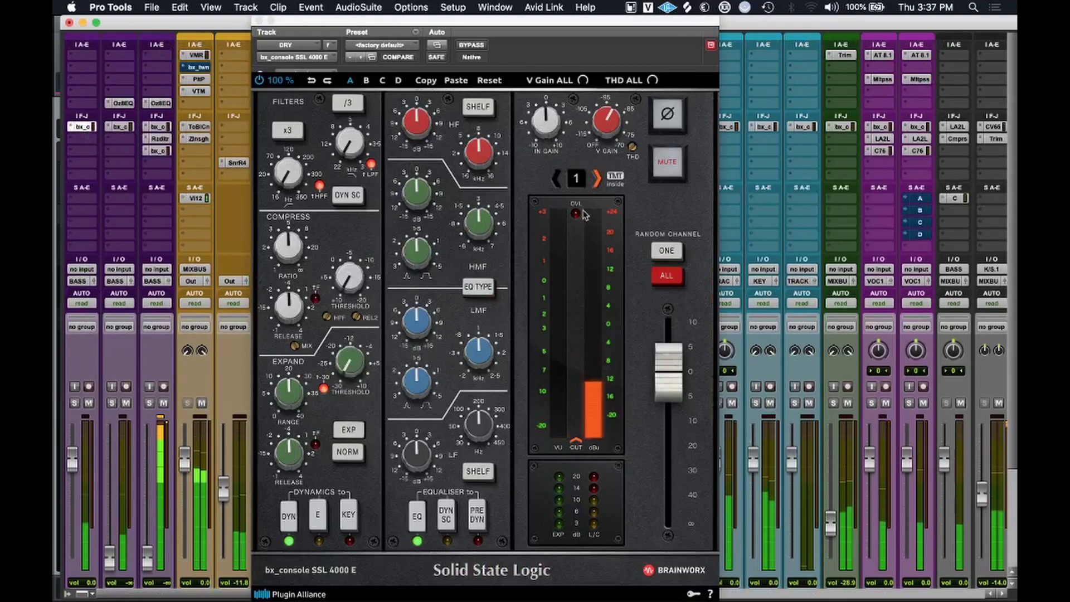
Toggle the channel strip's mute on and off to hear what the DRY bass contributes.
left_click(662, 174)
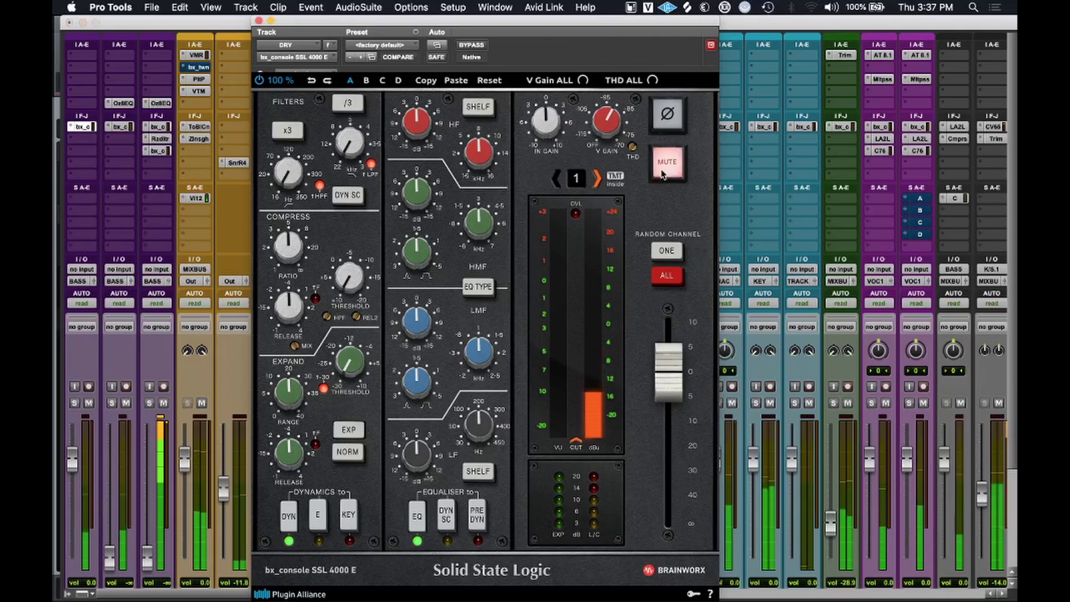
left_click(664, 172)
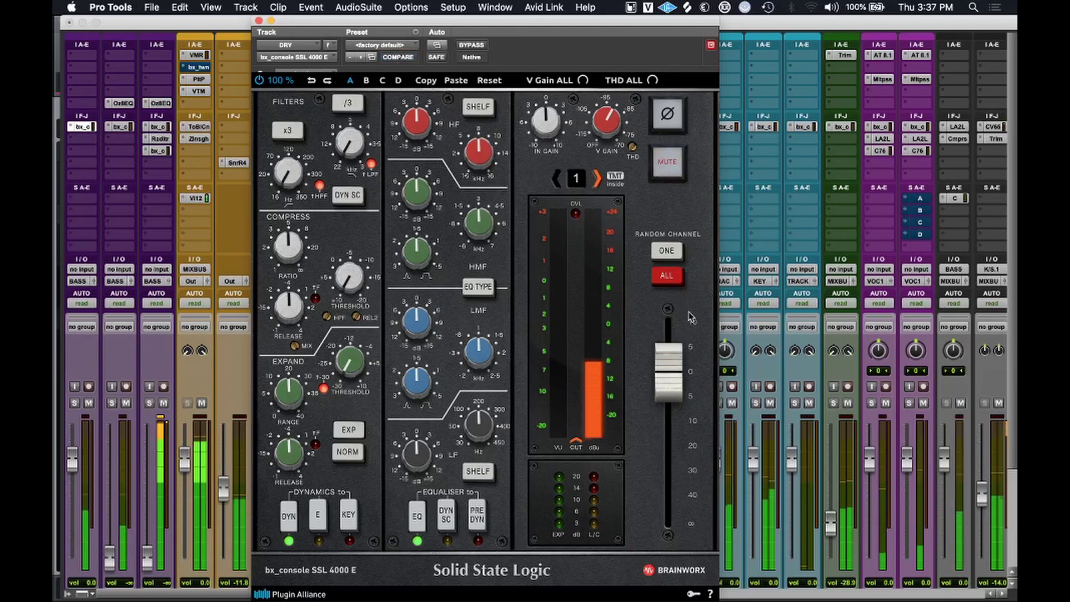
left_click(667, 163)
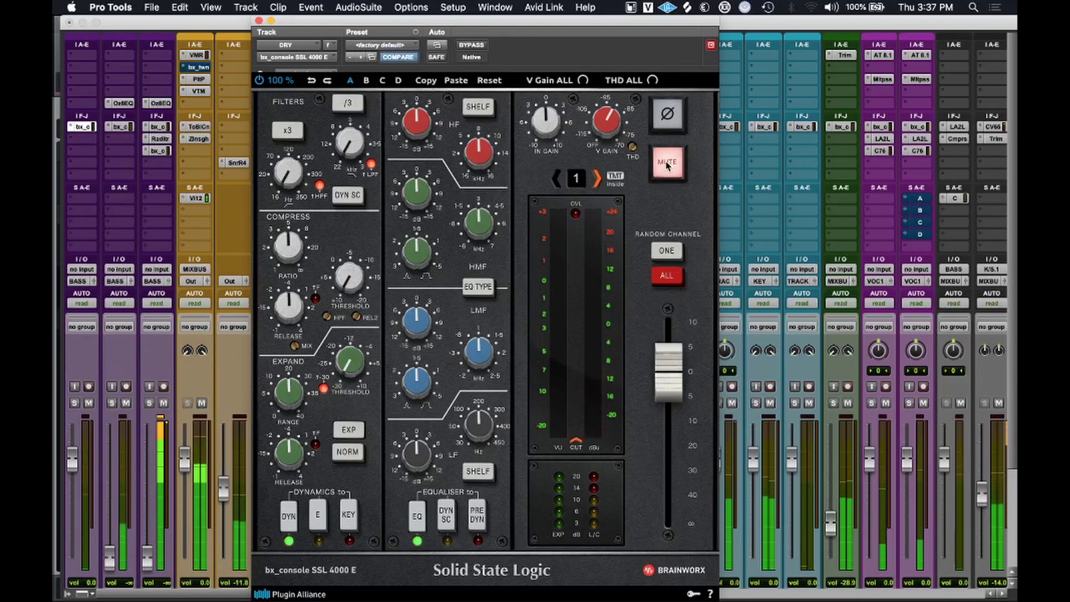
left_click(667, 164)
Drive the DRY channel strip with more input gain and lower its output fader to about -10 dB, comparing with mute.
left_click_drag(668, 378, 668, 376)
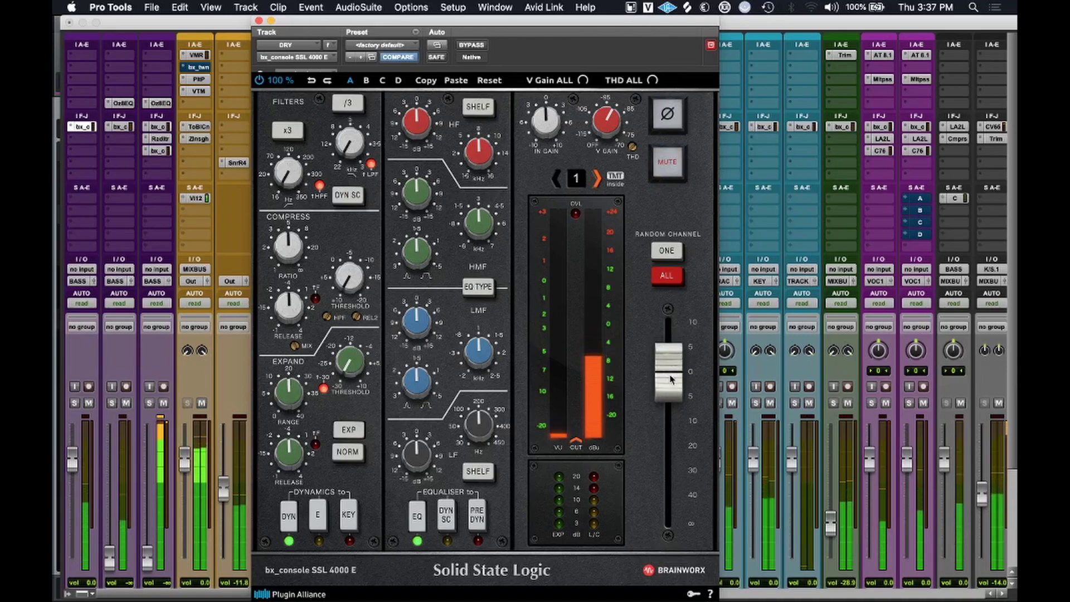
left_click_drag(548, 119, 549, 106)
left_click_drag(683, 383, 669, 414)
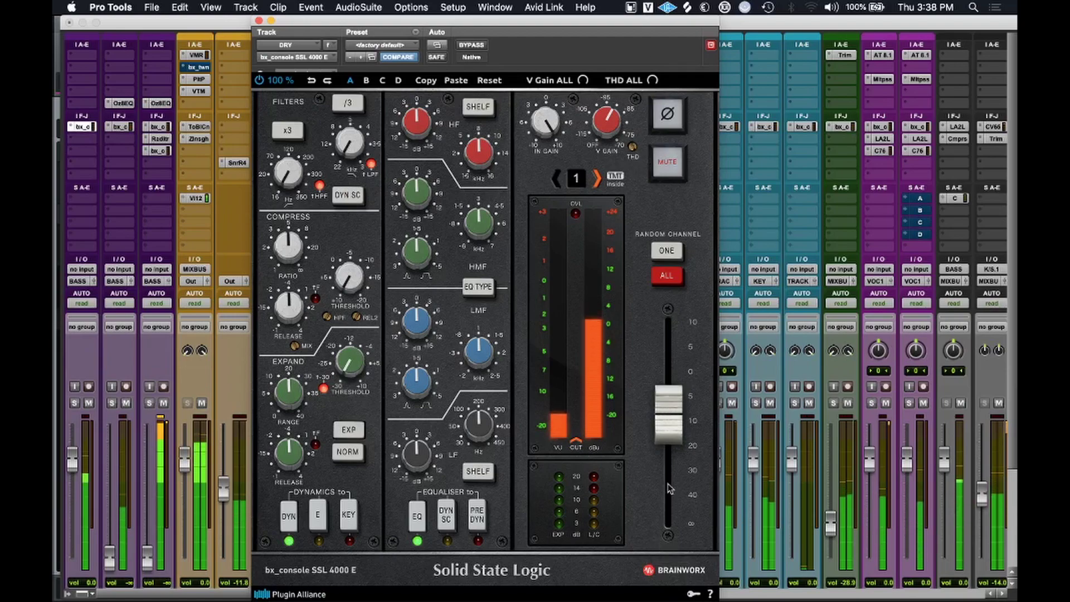
left_click_drag(677, 418, 677, 425)
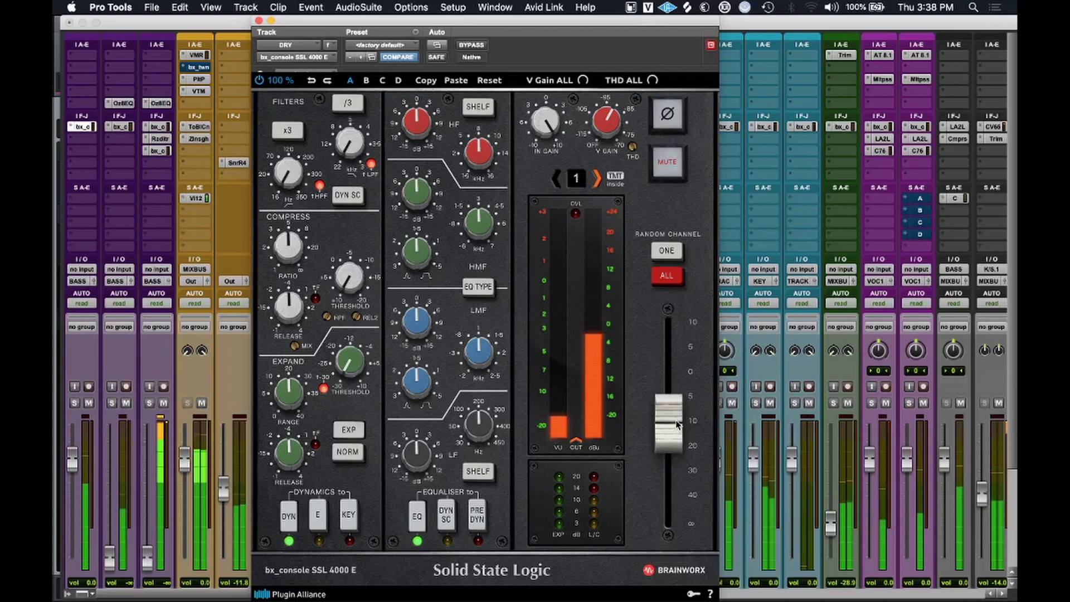
left_click(676, 177)
left_click(676, 177)
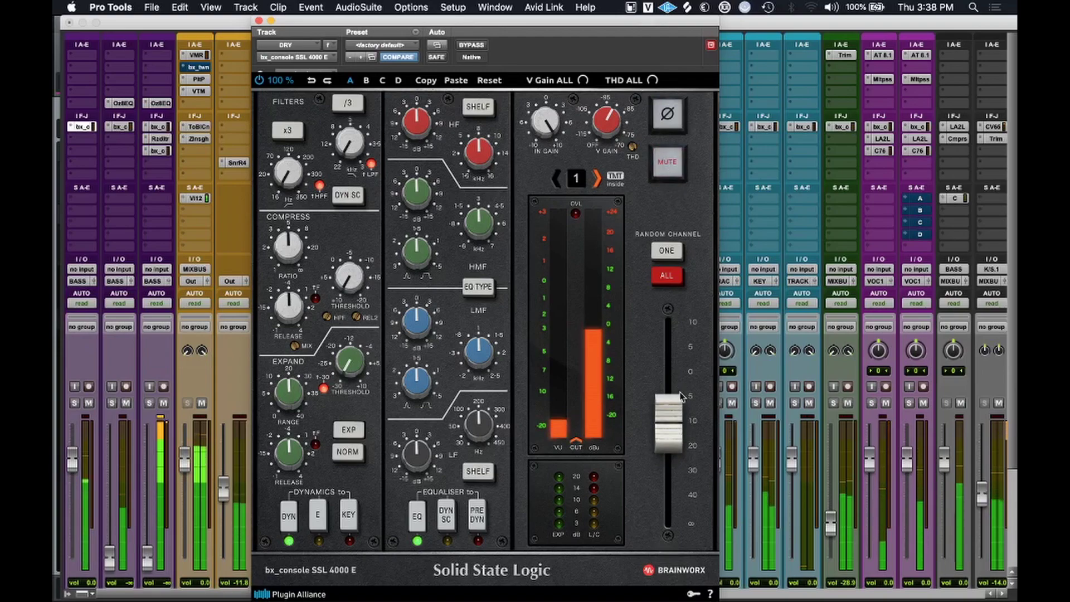
left_click_drag(677, 400, 676, 405)
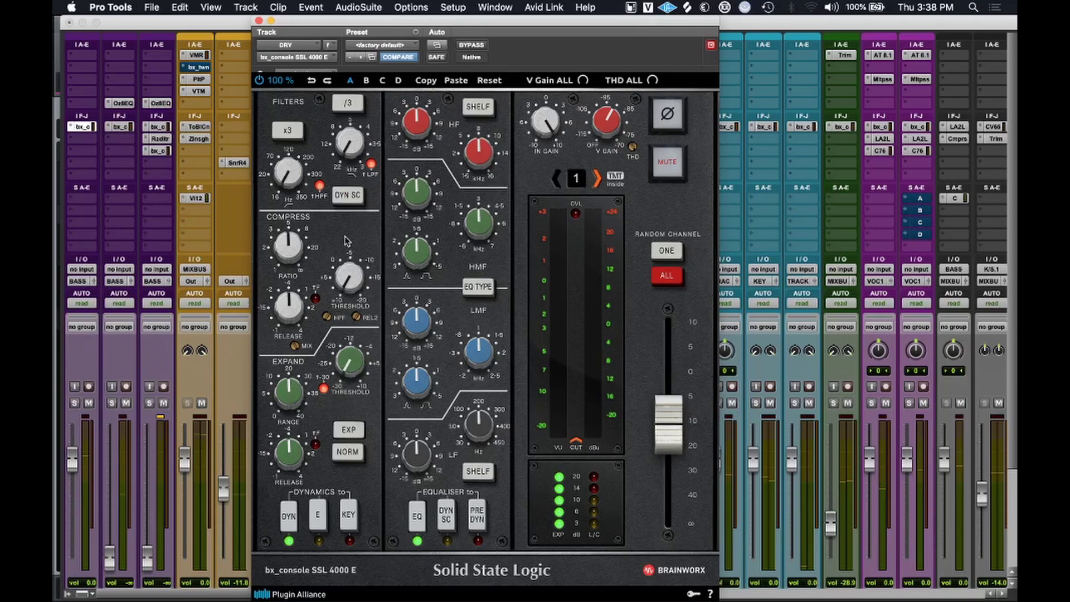
Tighten the DRY bass's high-pass and low-pass filters, and compress it with a lower ratio, fast attack, 0.21 s release and lower threshold.
left_click_drag(285, 172, 288, 152)
left_click_drag(358, 143, 361, 123)
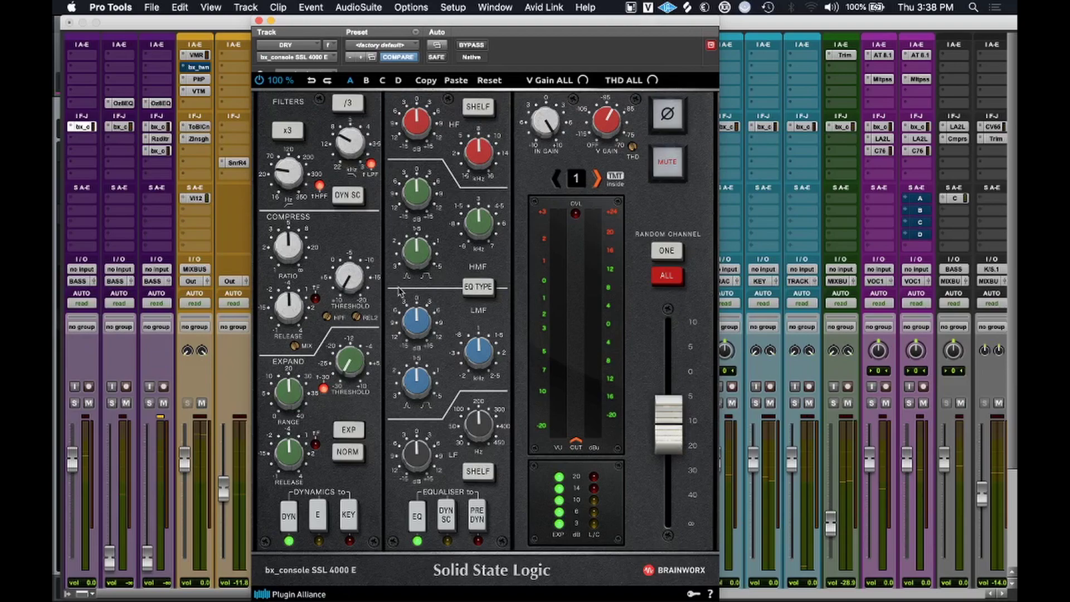
left_click_drag(289, 266, 290, 271)
key("space")
left_click(315, 299)
left_click_drag(289, 308, 290, 315)
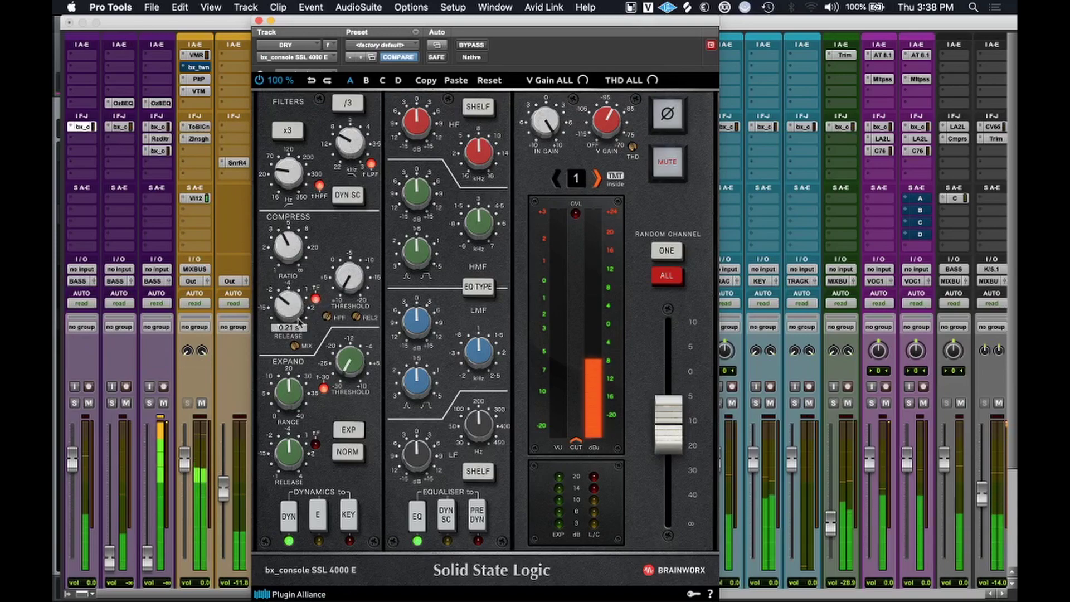
left_click_drag(346, 277, 344, 238)
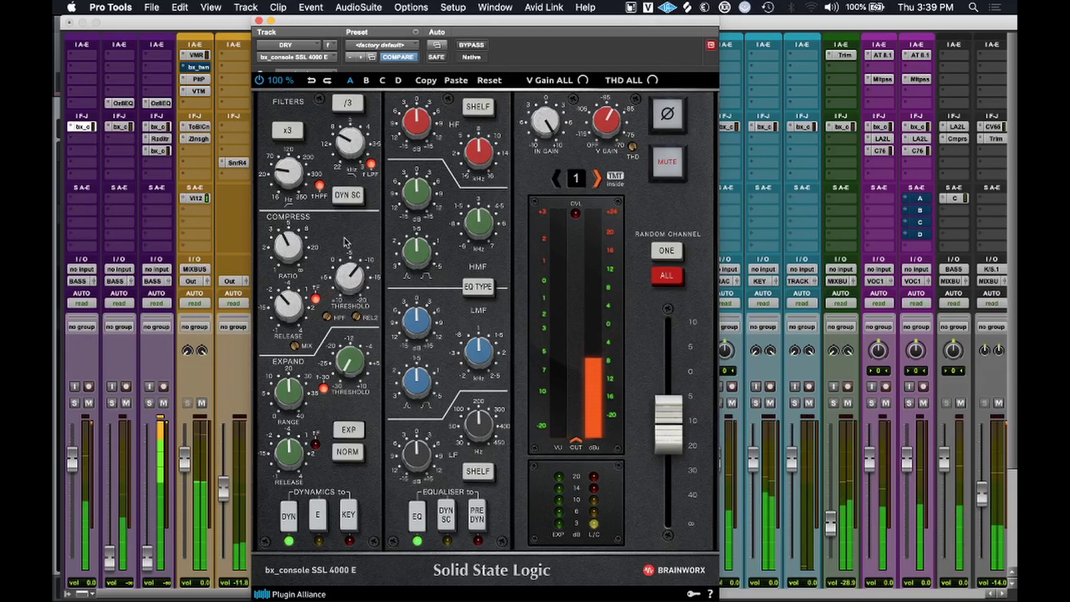
Boost the DRY bass's HMF band strongly and sweep its frequency during playback, down to 814 Hz and back up, and stop playback.
mouse_move(418, 328)
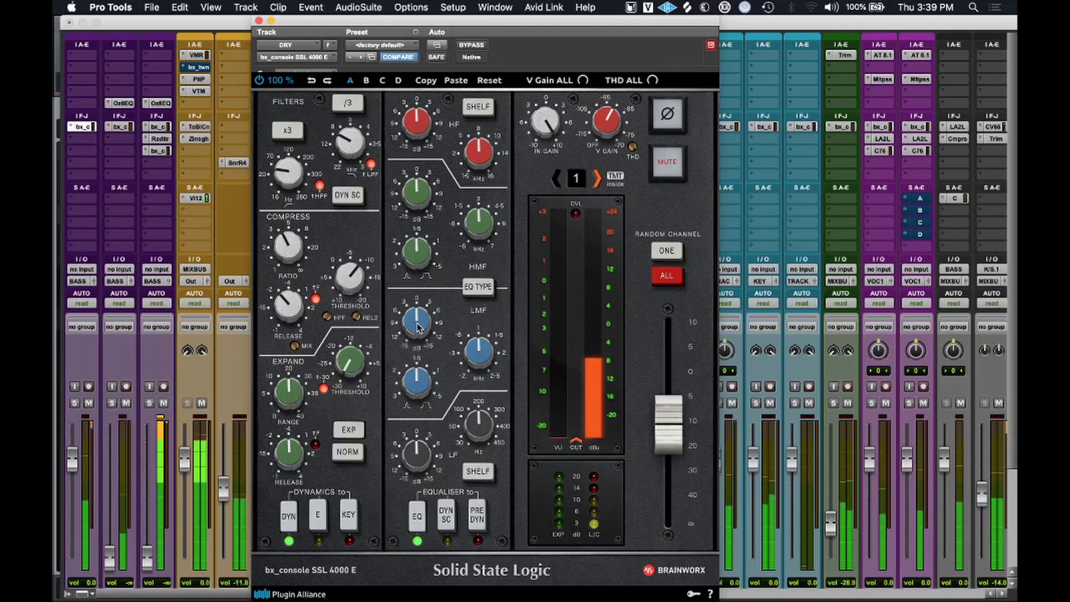
left_click_drag(415, 202, 423, 178)
left_click_drag(481, 227, 484, 263)
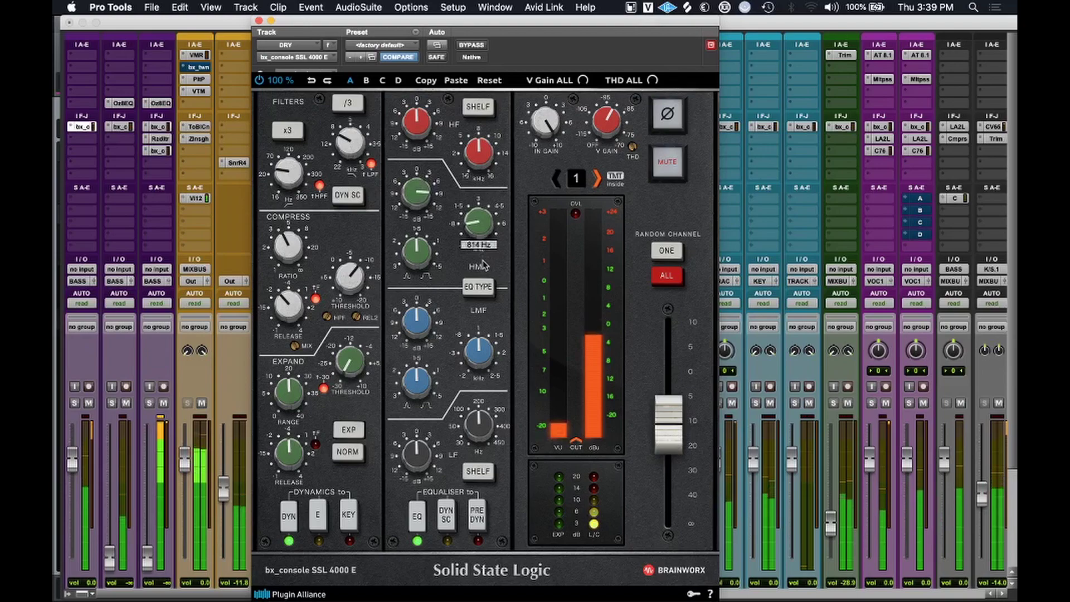
left_click_drag(481, 232, 481, 237)
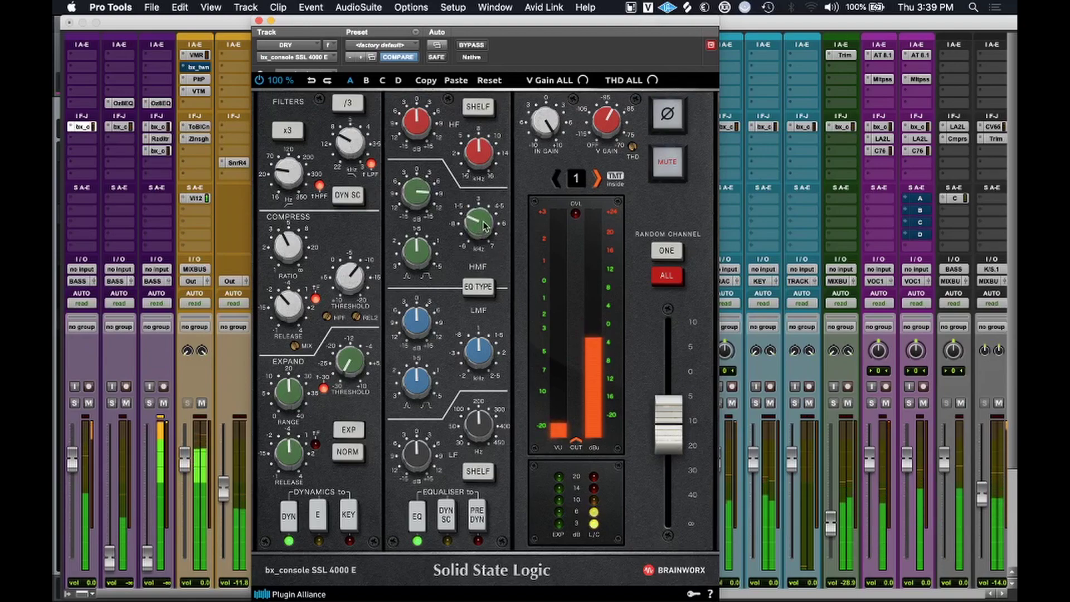
key("space")
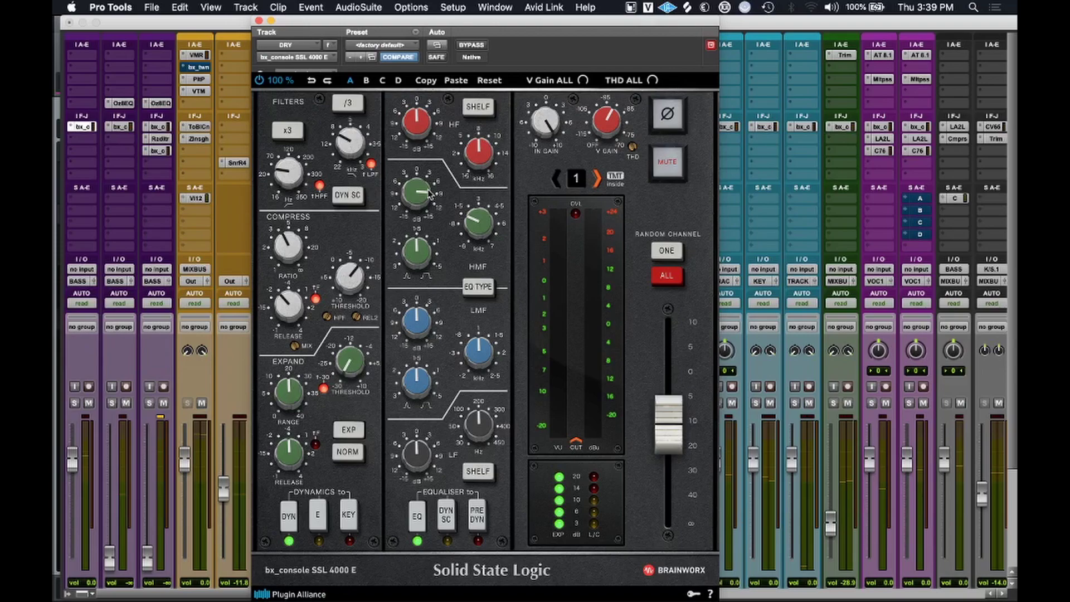
Refine the HMF band with a higher Q setting, slightly lower frequency and moderate boost, and trim the channel strip's output fader slightly.
left_click_drag(405, 263, 411, 242)
left_click_drag(412, 179, 412, 192)
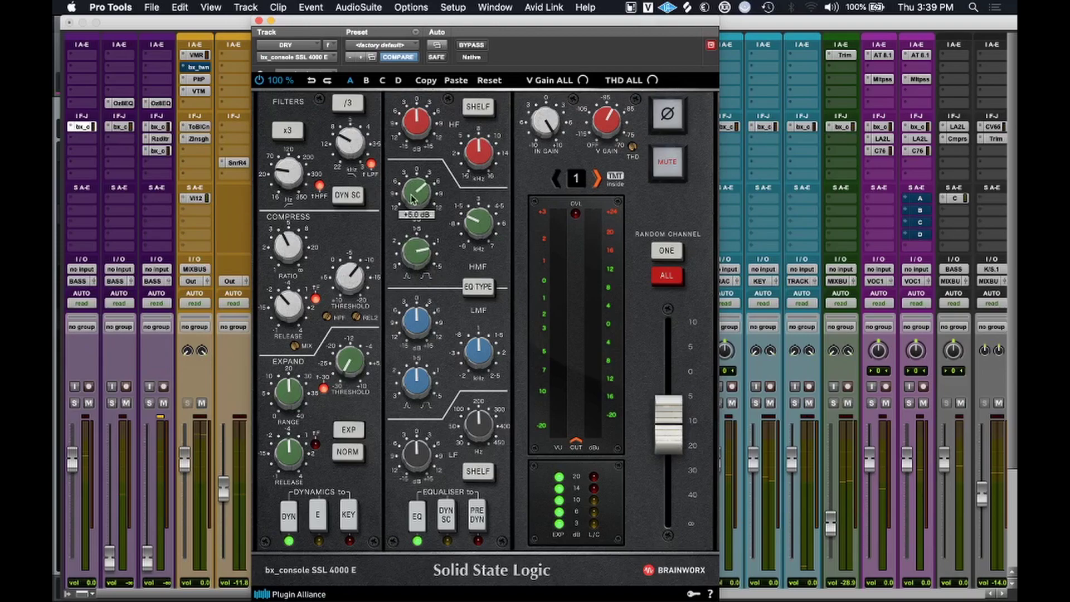
left_click_drag(410, 255, 410, 252)
mouse_move(475, 216)
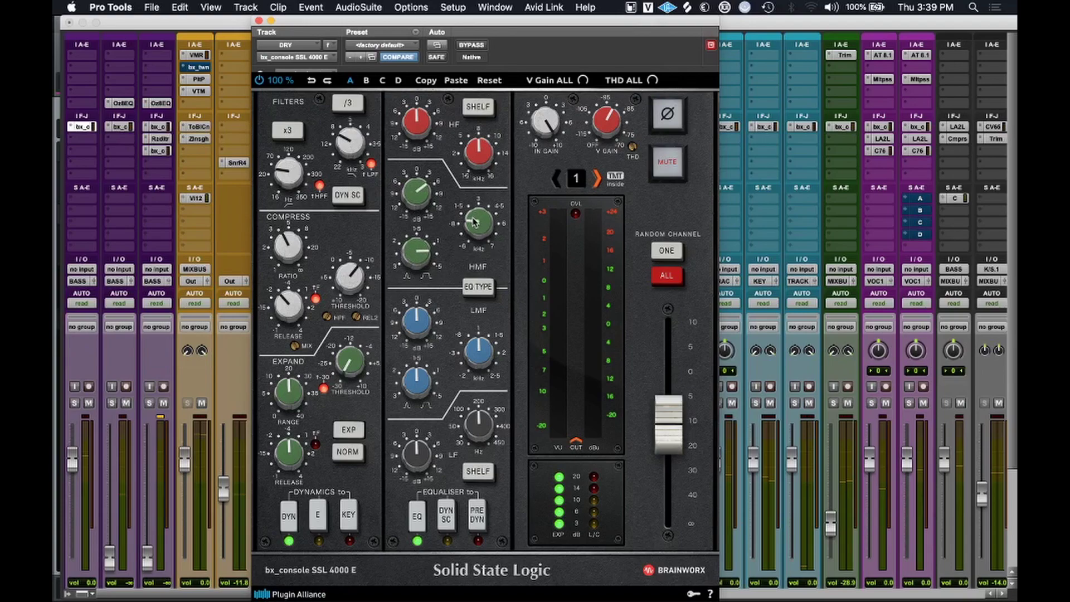
left_click_drag(421, 204, 425, 216)
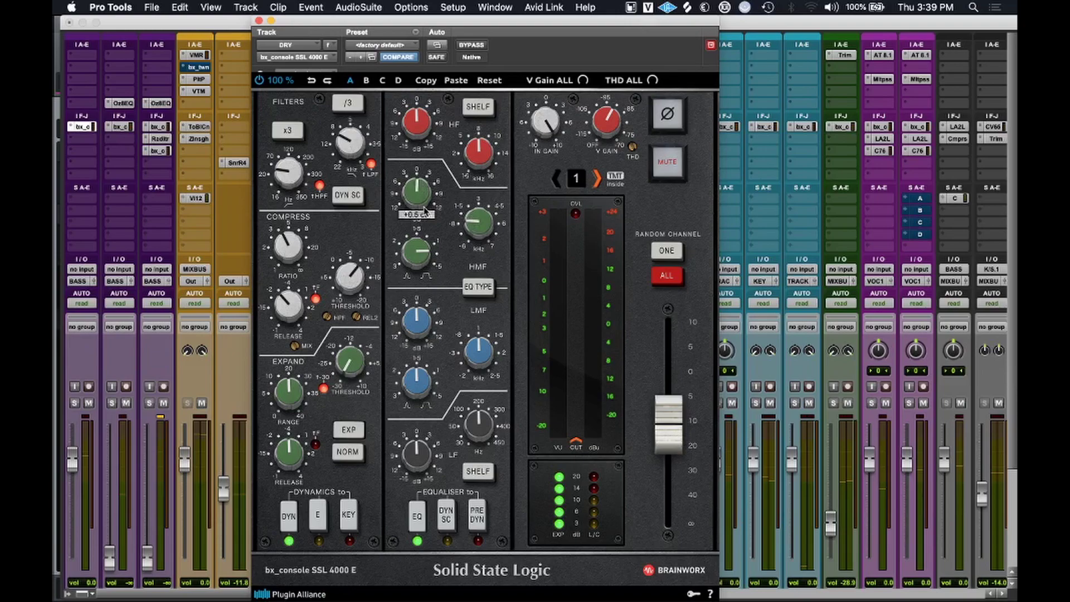
left_click_drag(424, 209, 419, 207)
left_click_drag(419, 206, 422, 196)
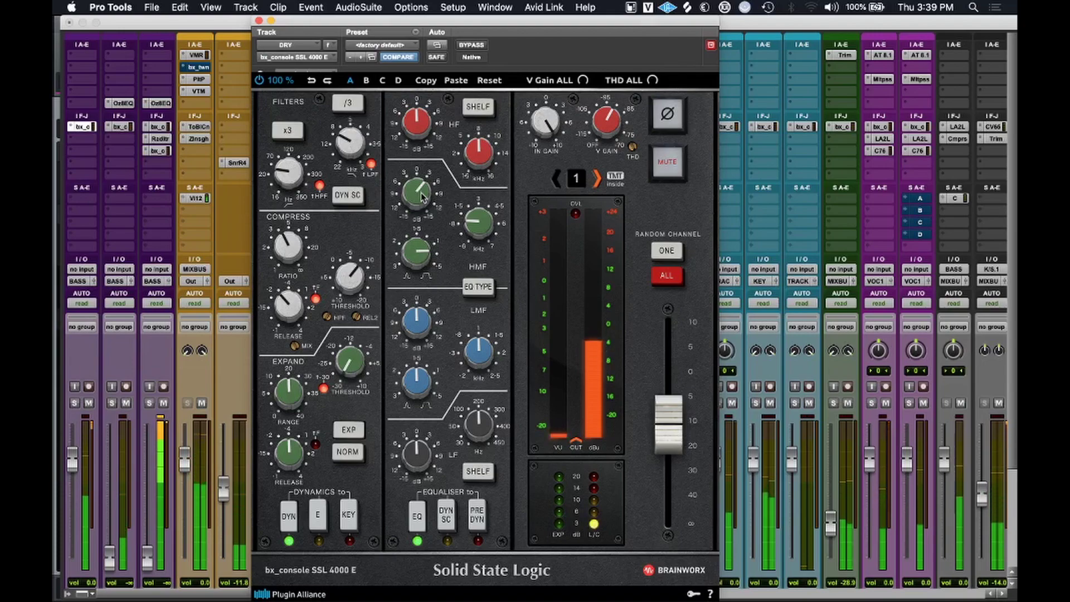
left_click_drag(679, 445, 677, 446)
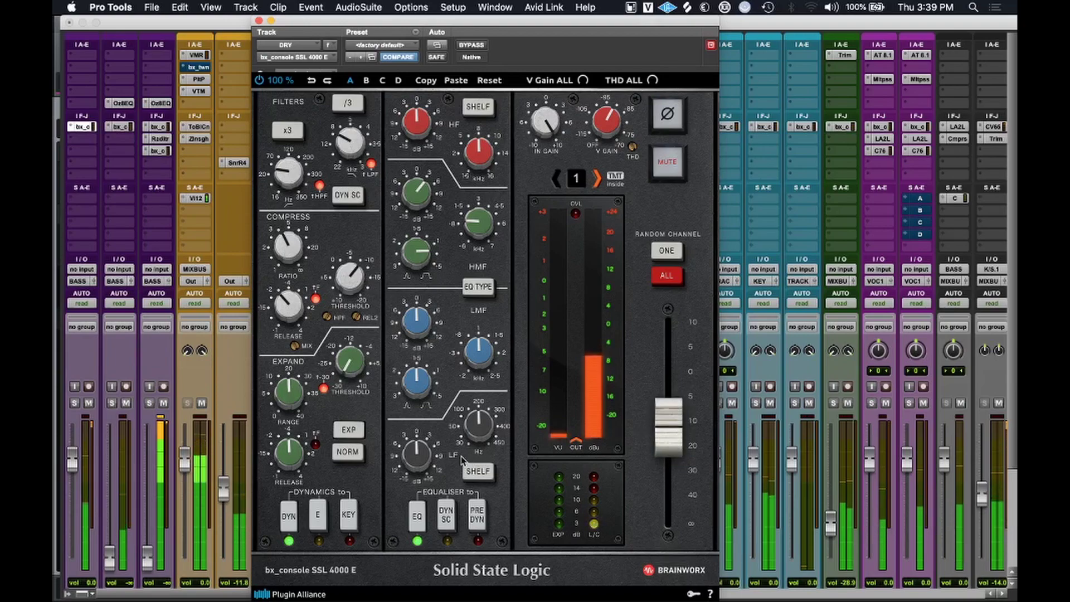
Switch the DRY bass's LF band to bell, boost it slightly, and move its frequency a little higher during playback.
left_click(467, 472)
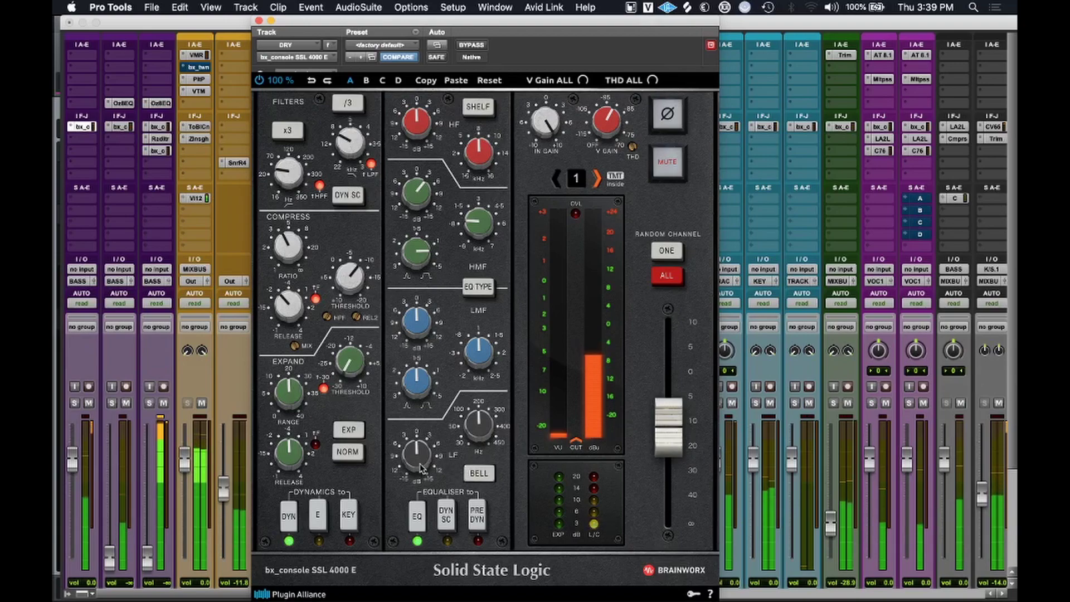
left_click_drag(421, 467, 422, 461)
left_click_drag(479, 426, 481, 416)
key("space")
left_click_drag(421, 459, 419, 460)
left_click_drag(462, 426, 421, 454)
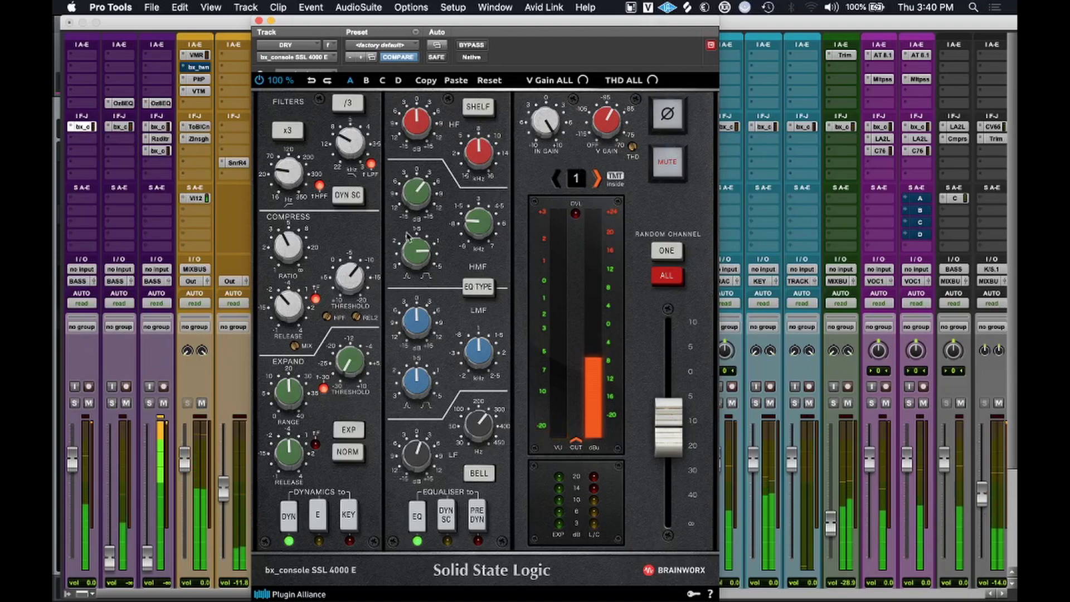
Compare the DRY bass with the channel strip's equaliser off and on.
left_click(417, 523)
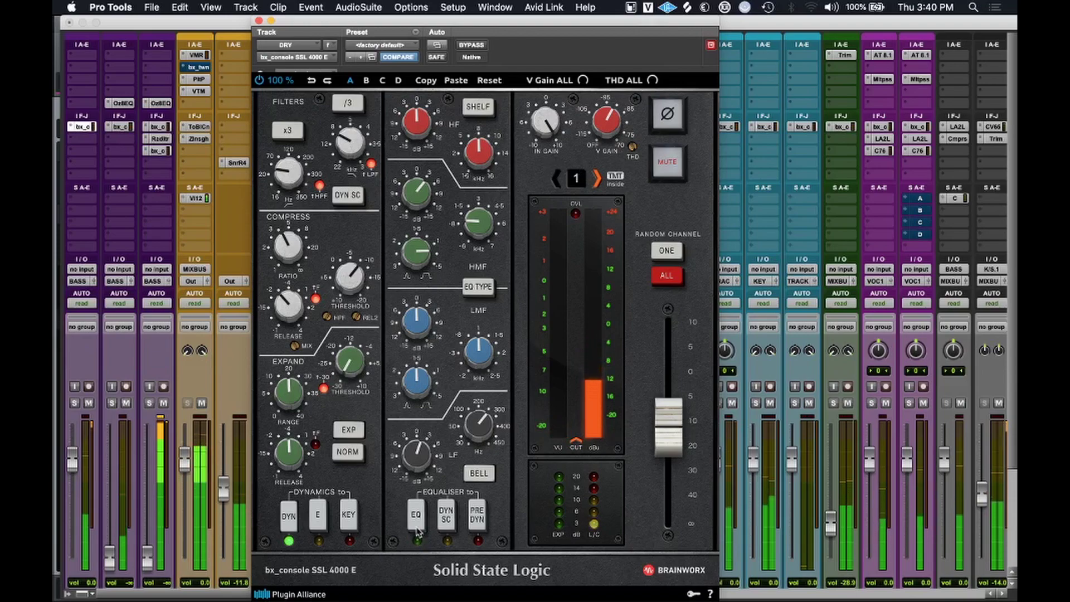
left_click(417, 524)
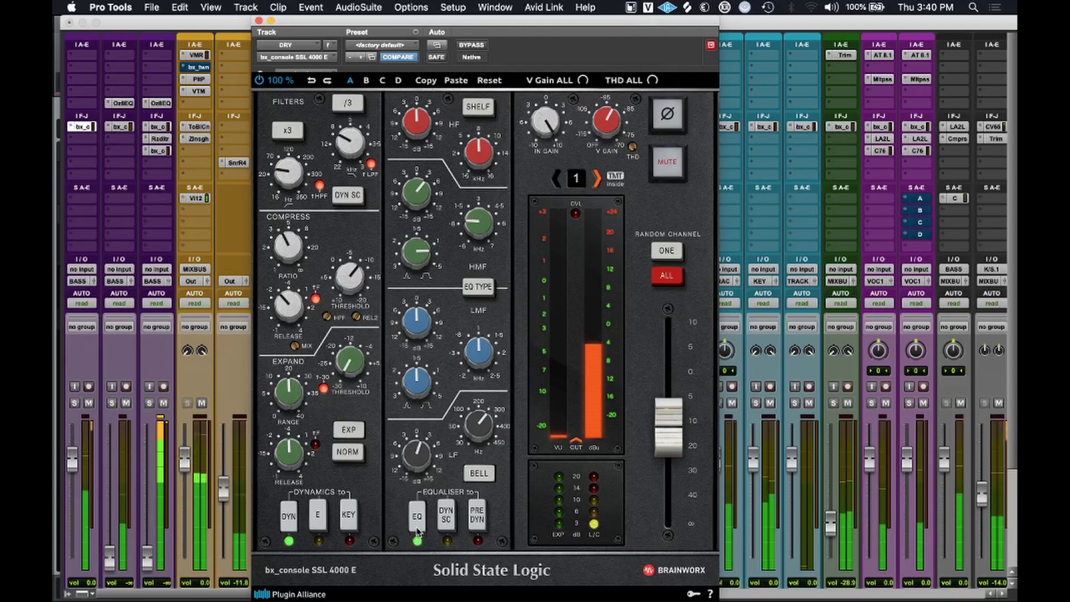
left_click(417, 523)
left_click(417, 523)
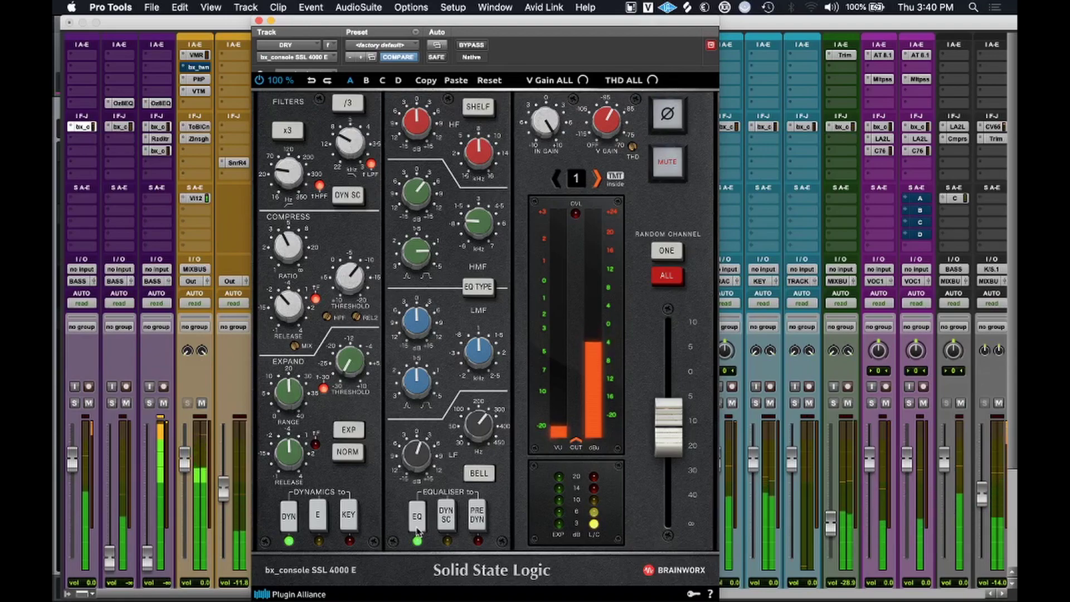
Lower the DRY channel strip's output fader slightly and compare the result against mute.
left_click_drag(665, 440, 670, 440)
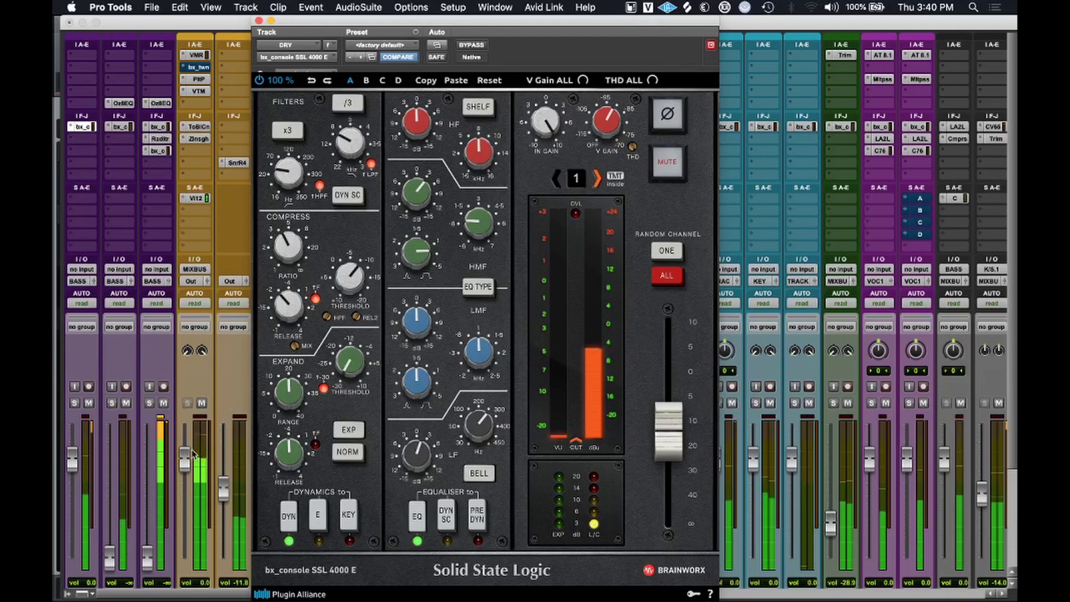
left_click(672, 178)
left_click(671, 176)
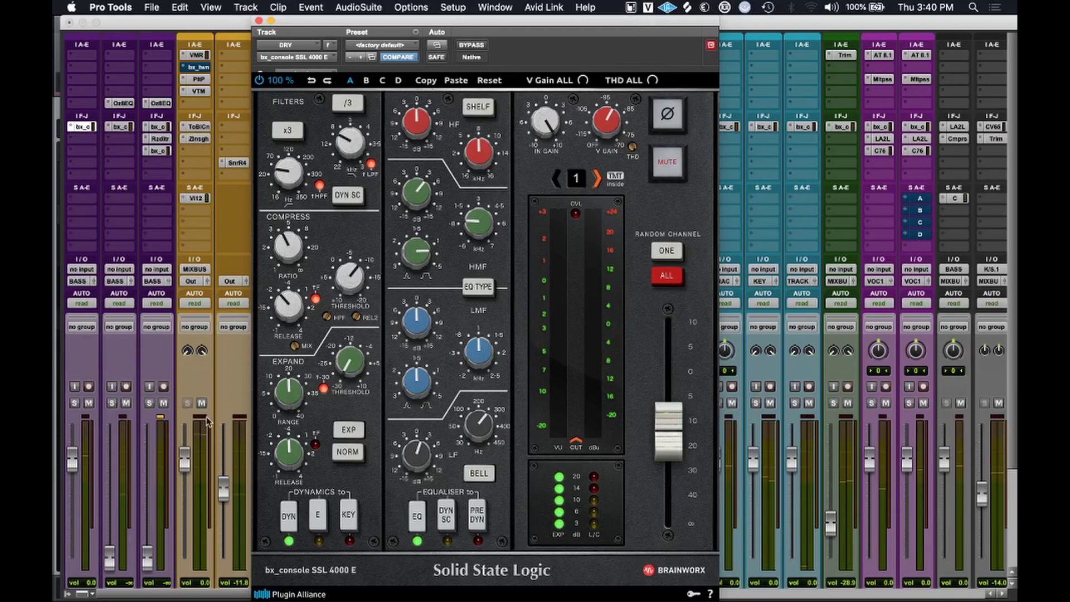
left_click(201, 450)
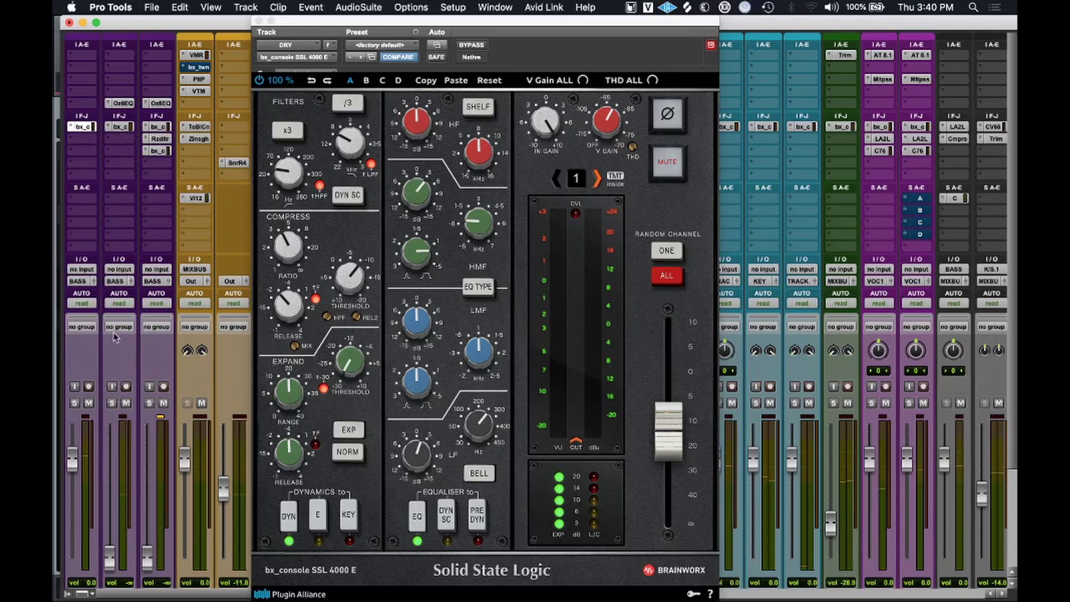
Open the LOW track's Ozone equalizer to review its low-pass filter.
scroll(116, 336, "down", 5)
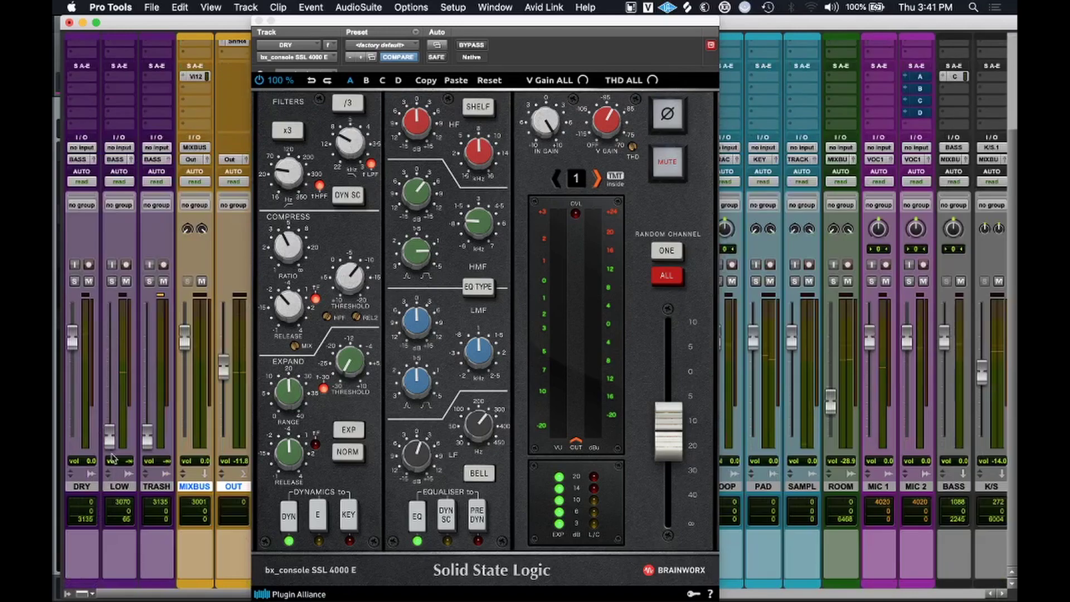
scroll(119, 373, "up", 5)
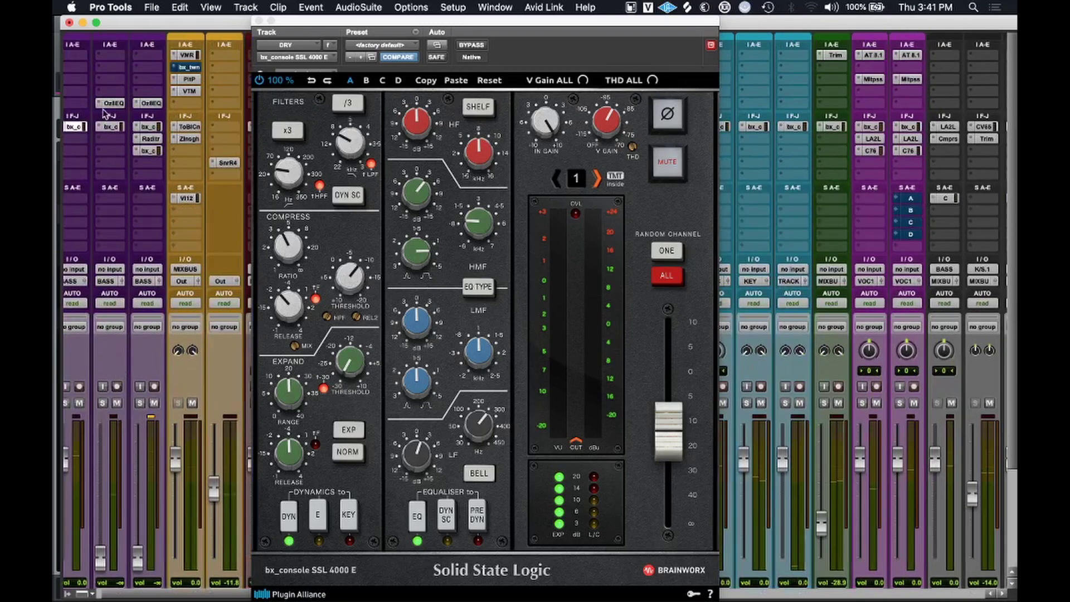
scroll(111, 154, "left", 1)
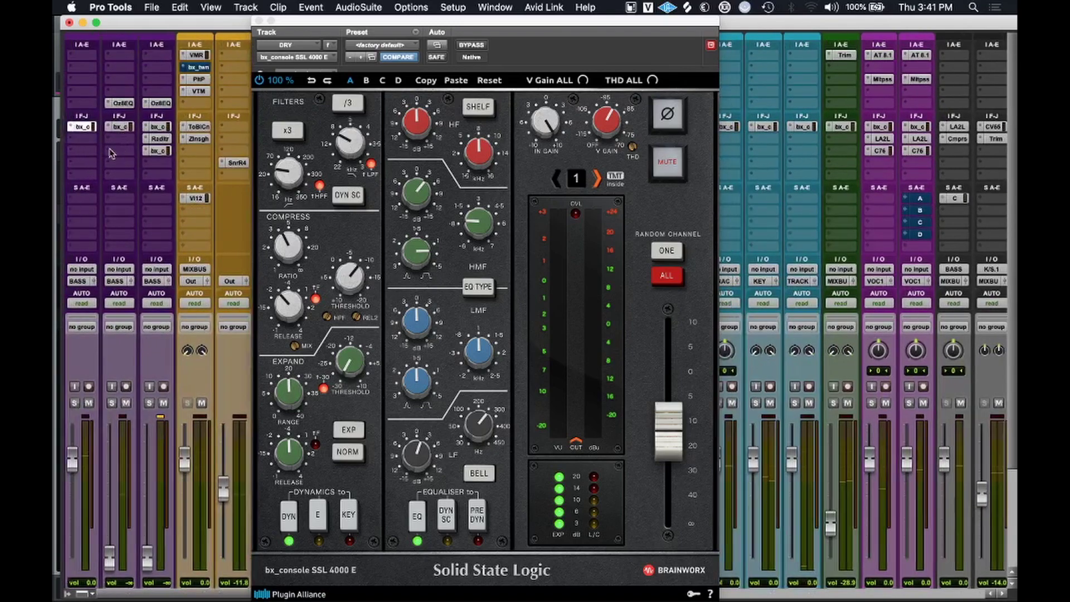
left_click(123, 103)
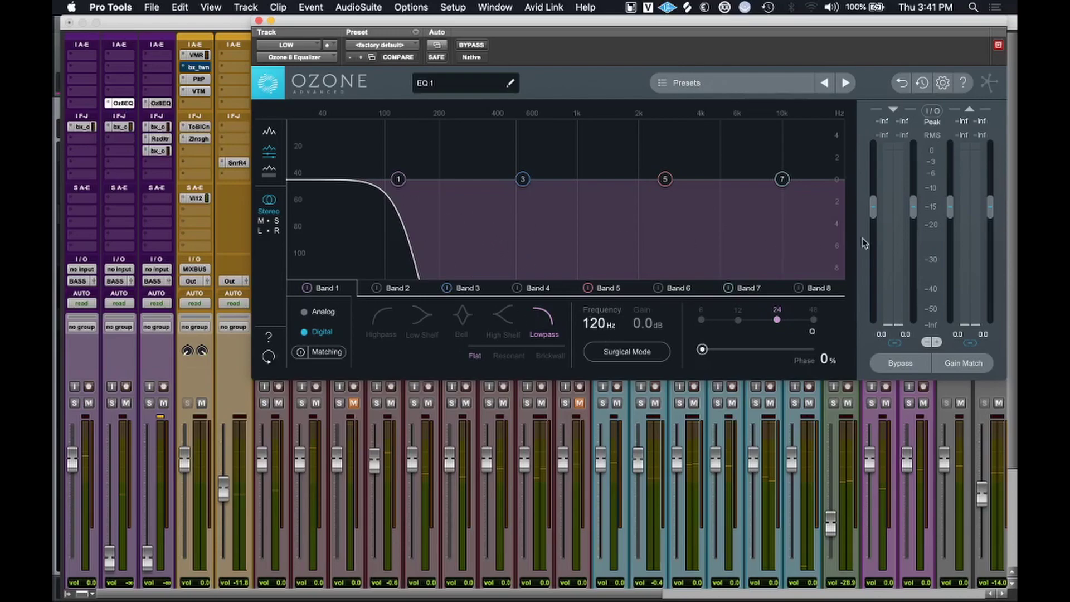
Drive the LOW track's channel strip with more input gain and compress it with a lower threshold, fast attack, shorter release and higher ratio.
left_click(120, 127)
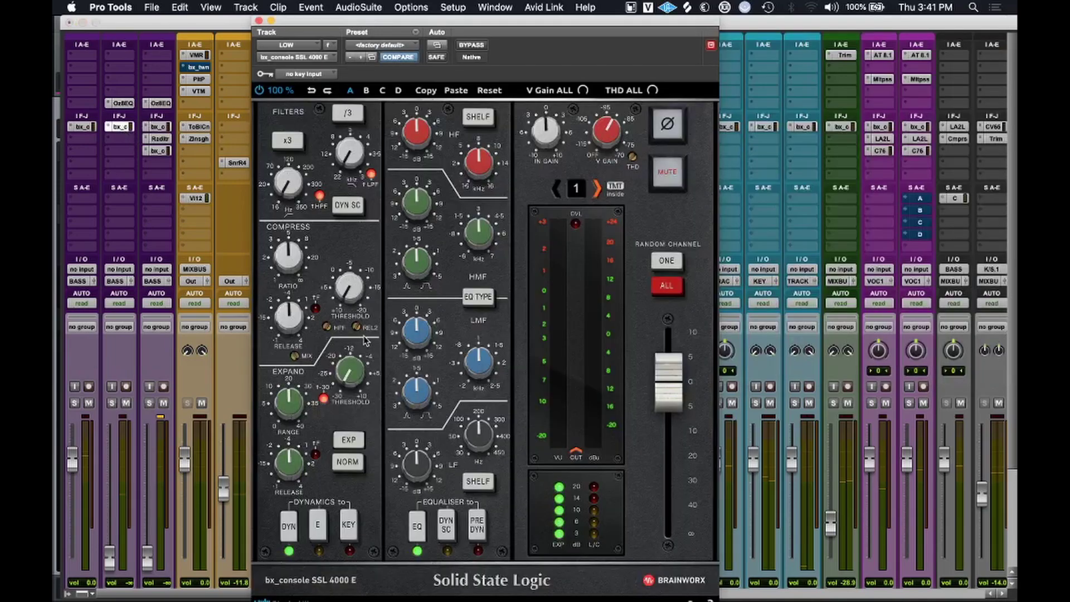
key("space")
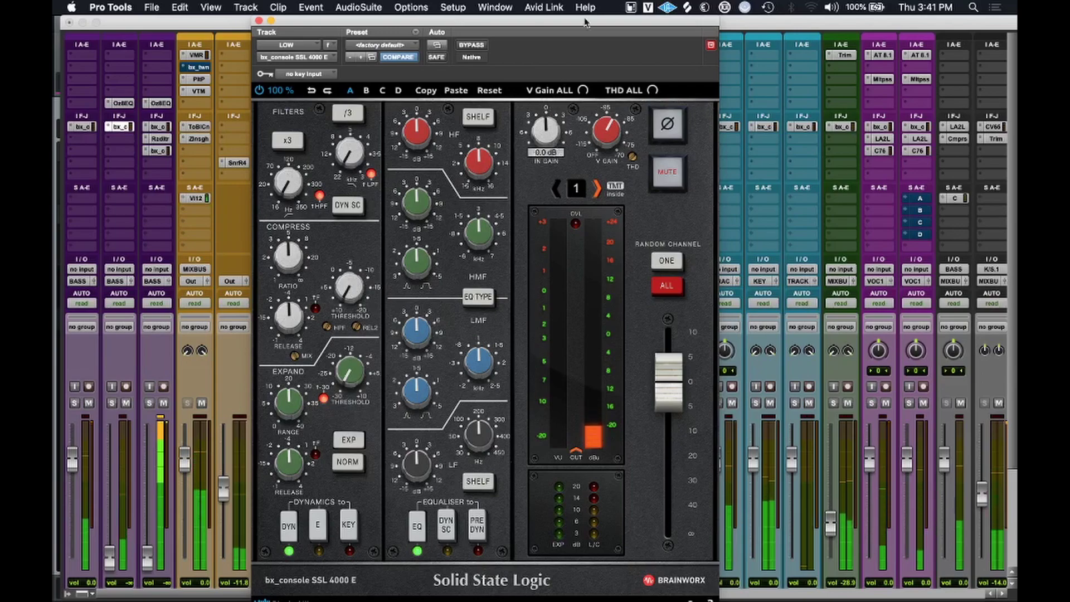
left_click_drag(342, 287, 373, 227)
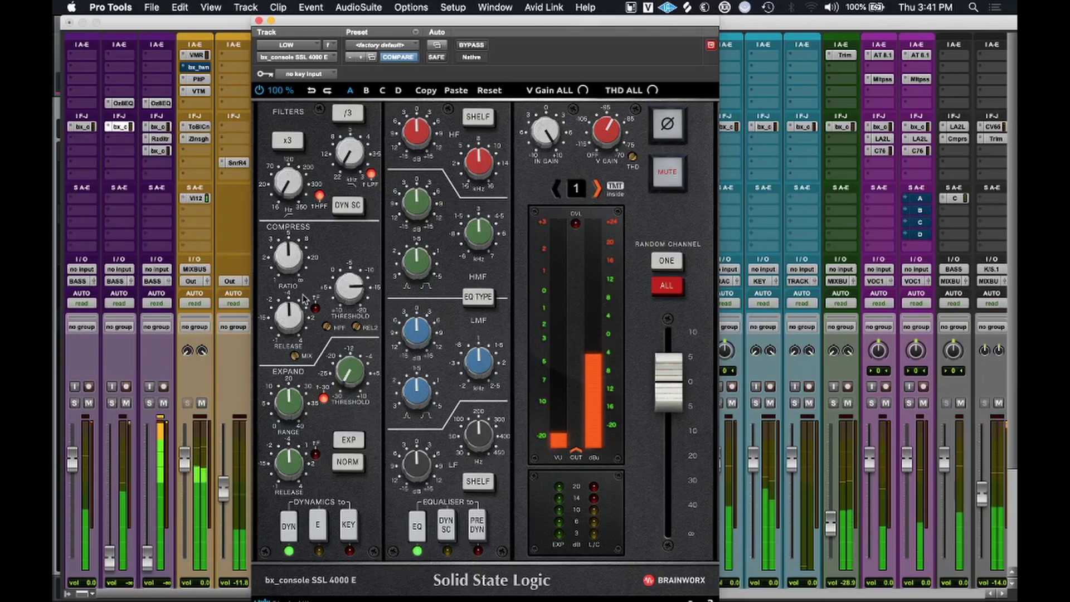
left_click(315, 308)
left_click_drag(290, 317, 289, 329)
left_click_drag(290, 263, 293, 231)
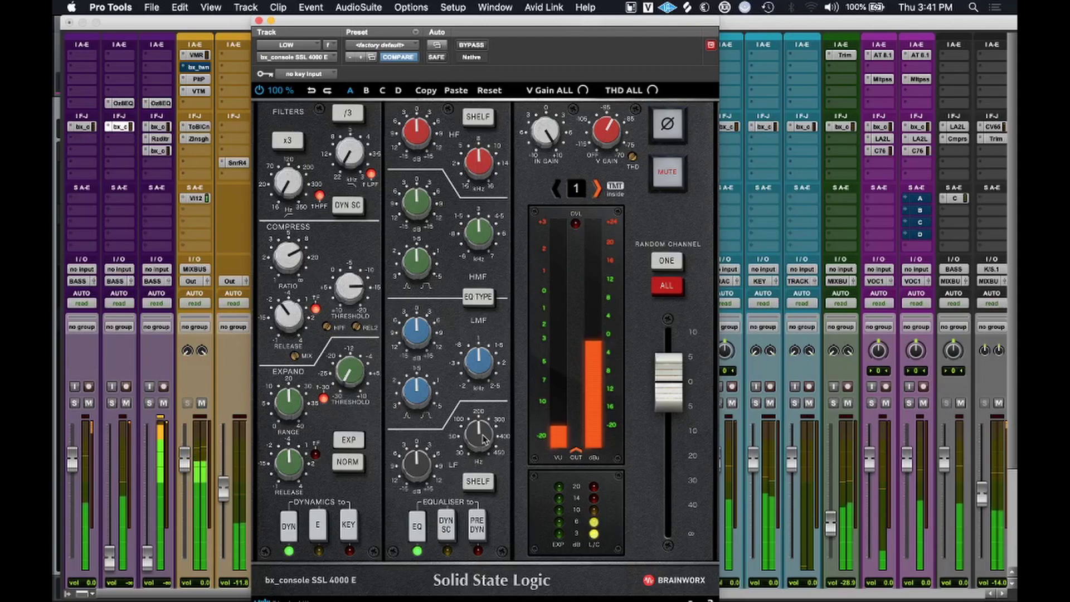
Boost the LOW bass's LF shelf by about 11 dB at a slightly lower frequency and raise its high-pass filter.
mouse_move(425, 471)
left_mouse_down()
mouse_move(438, 454)
mouse_move(478, 448)
mouse_move(477, 466)
mouse_move(479, 454)
mouse_move(417, 479)
left_mouse_up()
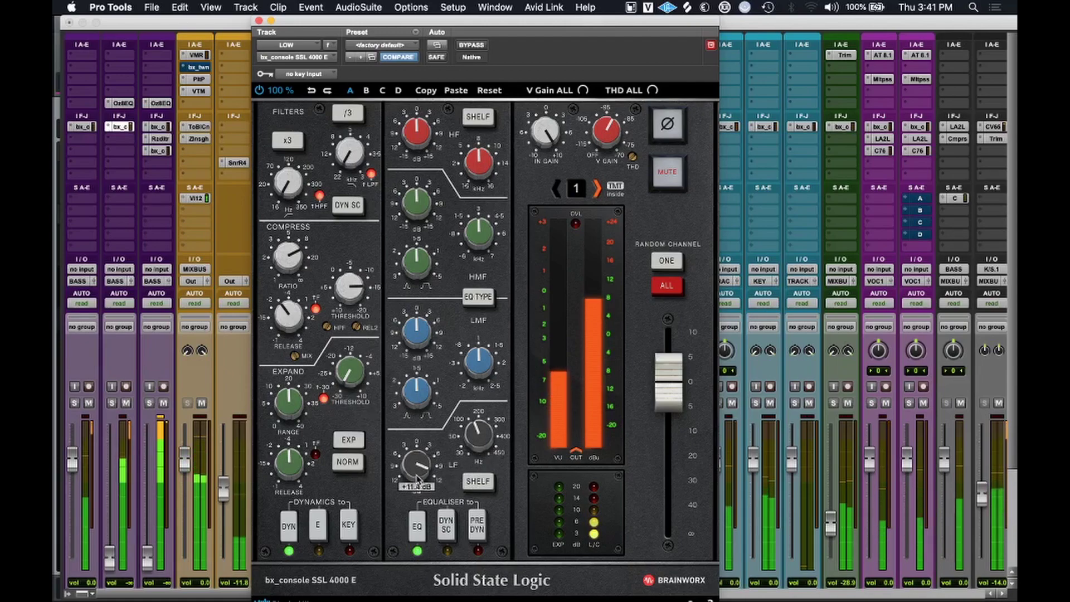
mouse_move(290, 183)
left_click_drag(291, 182, 295, 167)
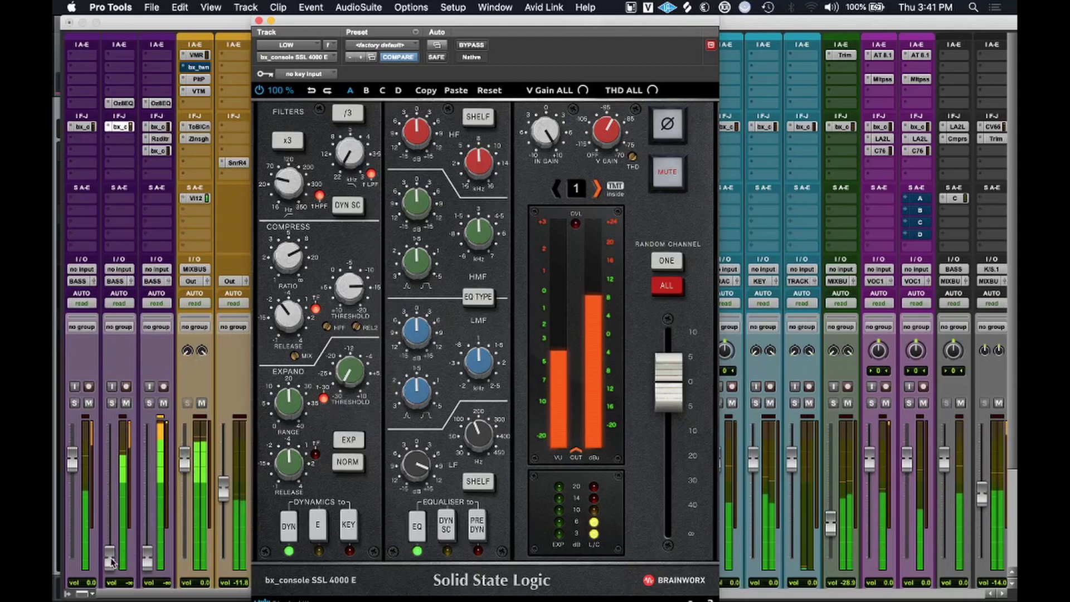
Raise the LOW track's volume to -10.5 dB, try a slightly lower channel strip output, and close the plug-in.
left_click_drag(113, 561, 119, 489)
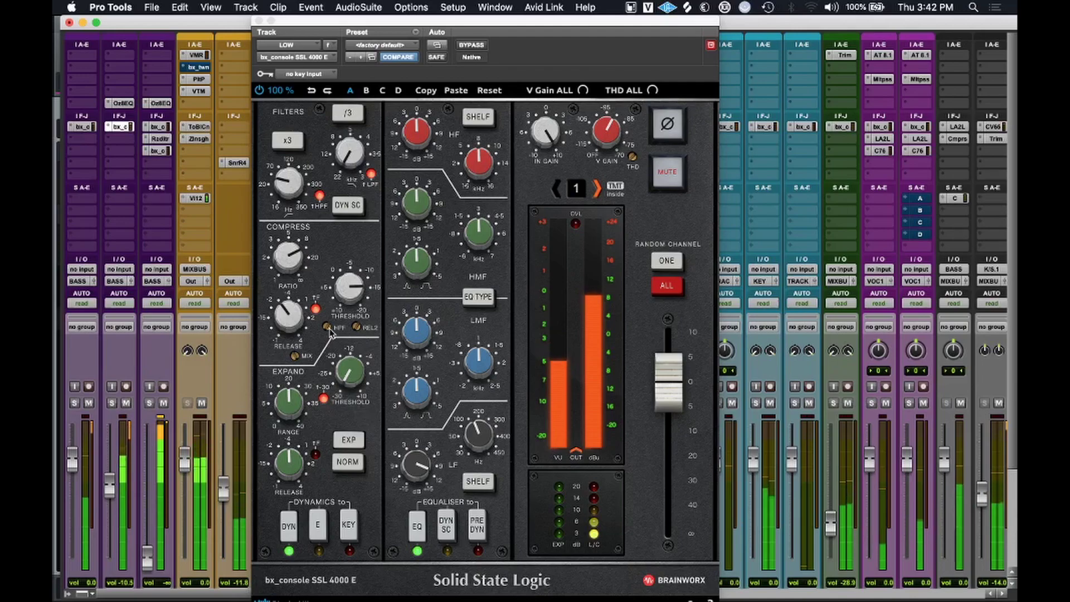
left_click_drag(664, 419, 667, 423)
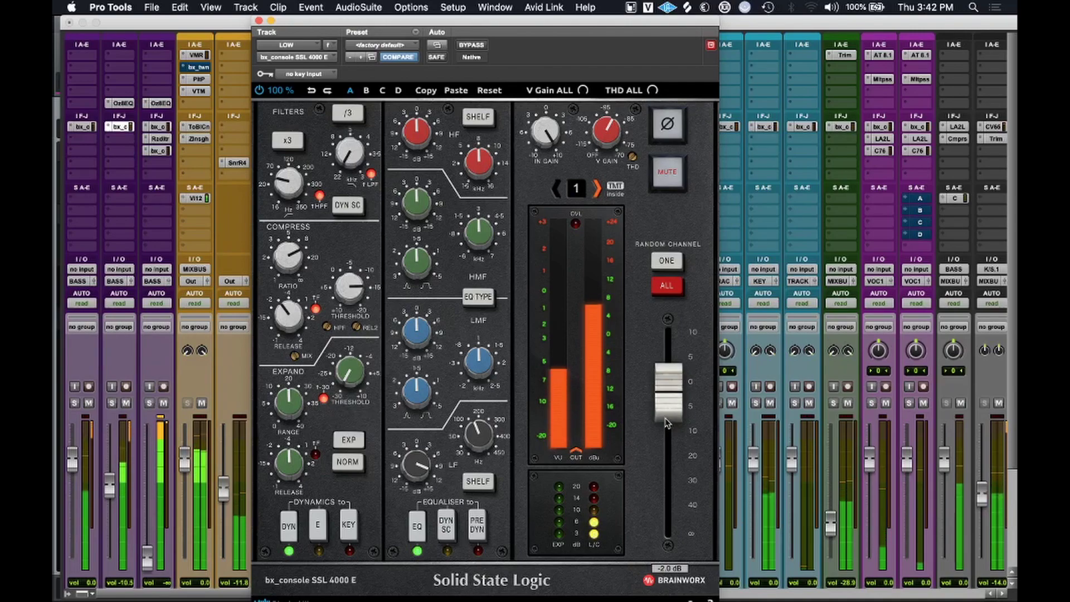
left_click_drag(666, 424, 668, 415)
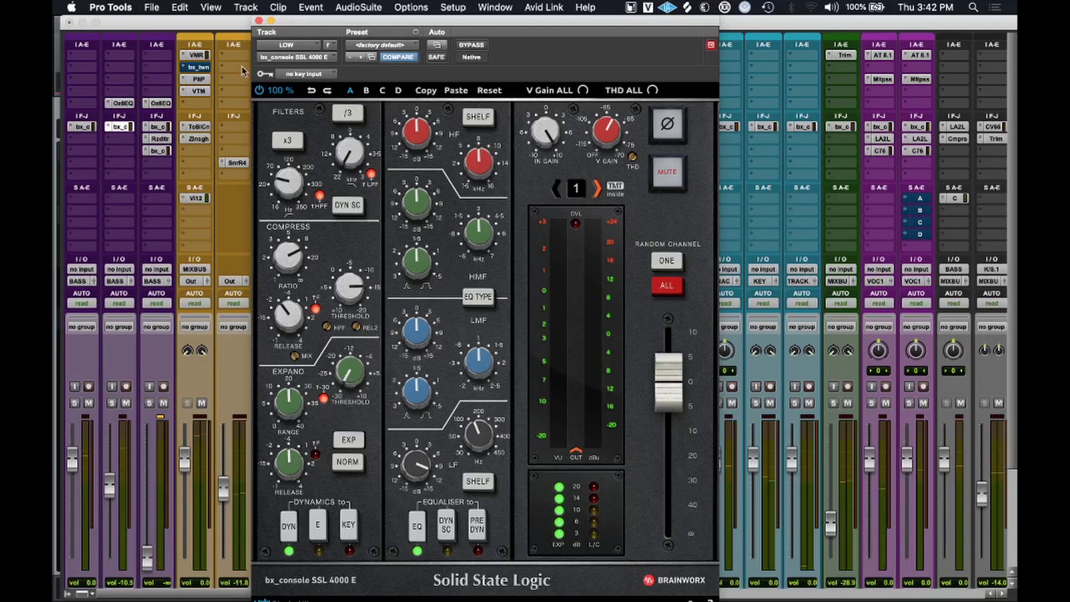
left_click(259, 21)
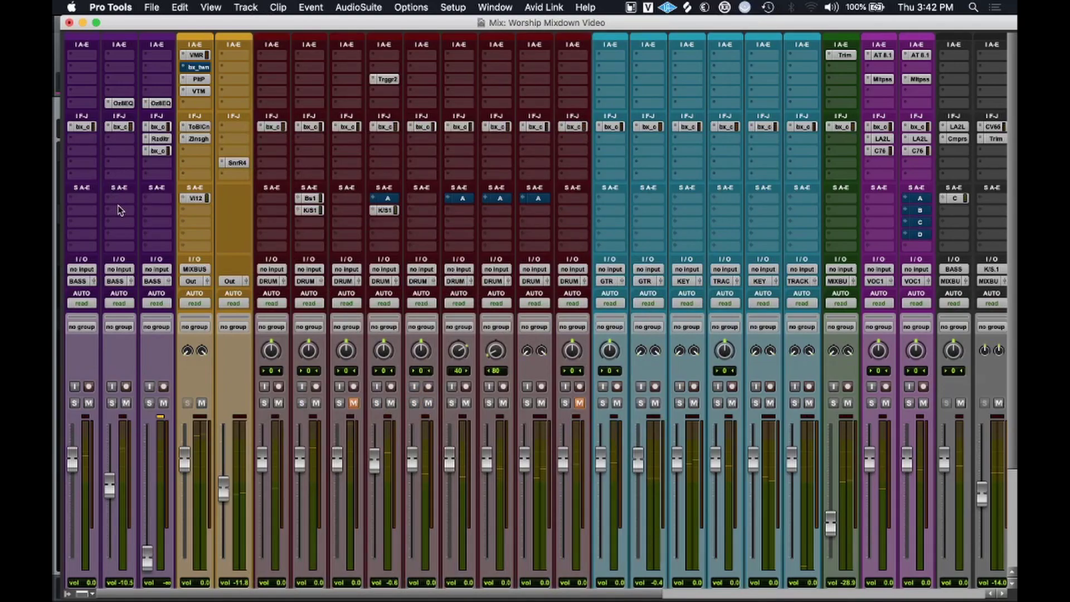
Inspect the KICK 2 track's send to Bus 1, including its expanded output view.
left_click(311, 199)
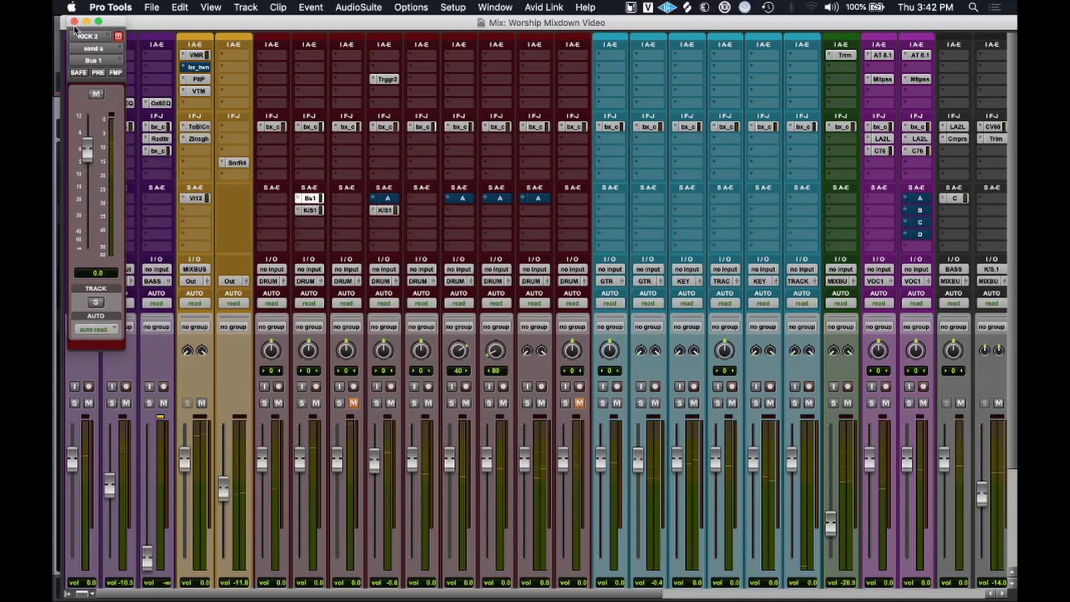
left_click(98, 21)
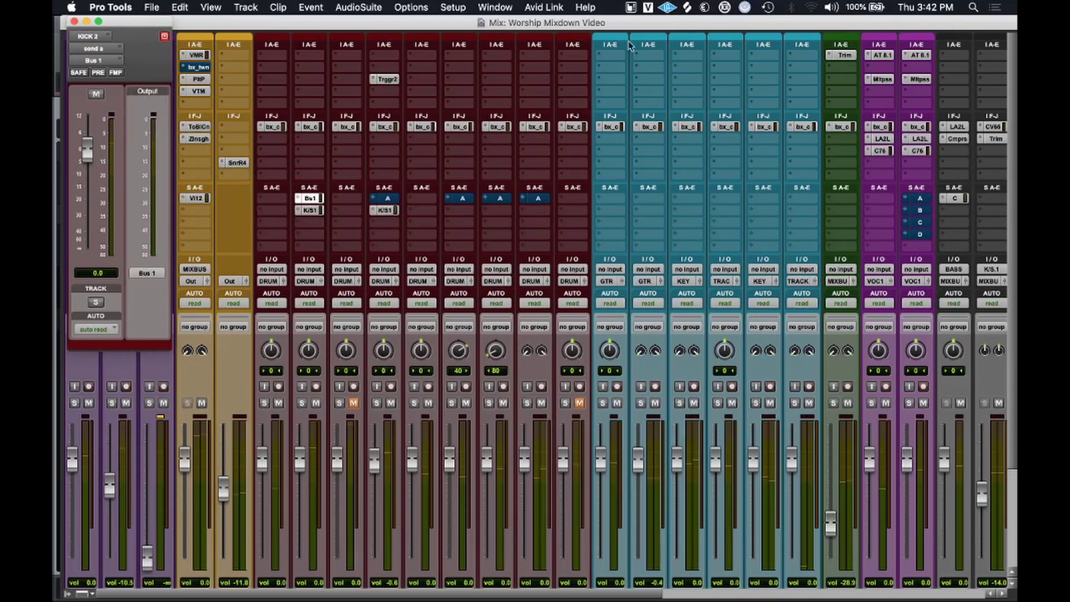
left_click(74, 22)
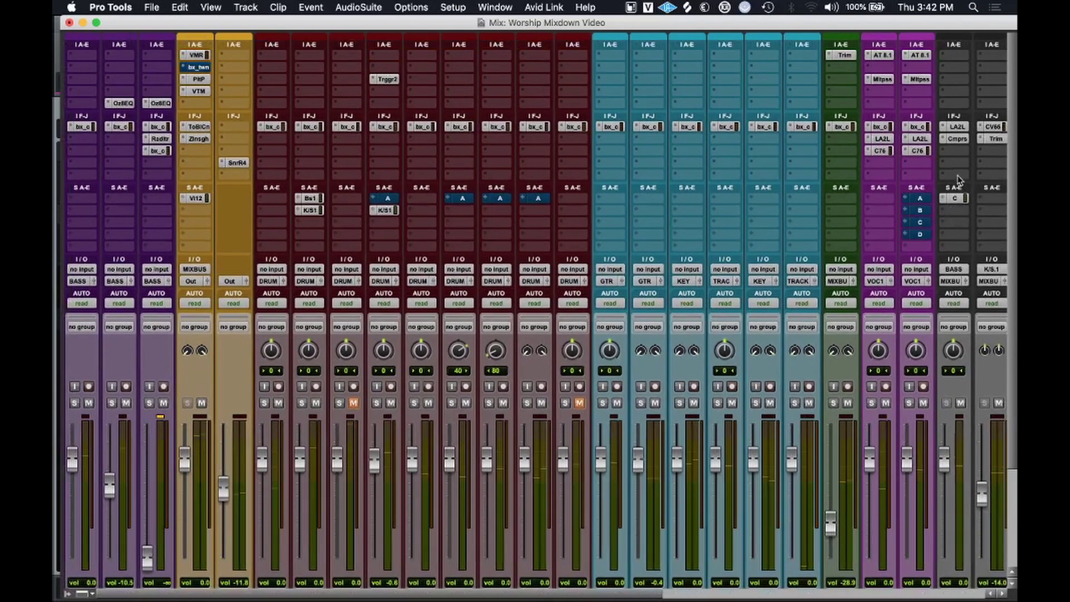
Move the Bus 1-keyed Compressor from the BASS bus to the LOW track, shorten its attack, and set its threshold to -16.67 dB.
left_click_drag(959, 141, 126, 153)
left_click(123, 151)
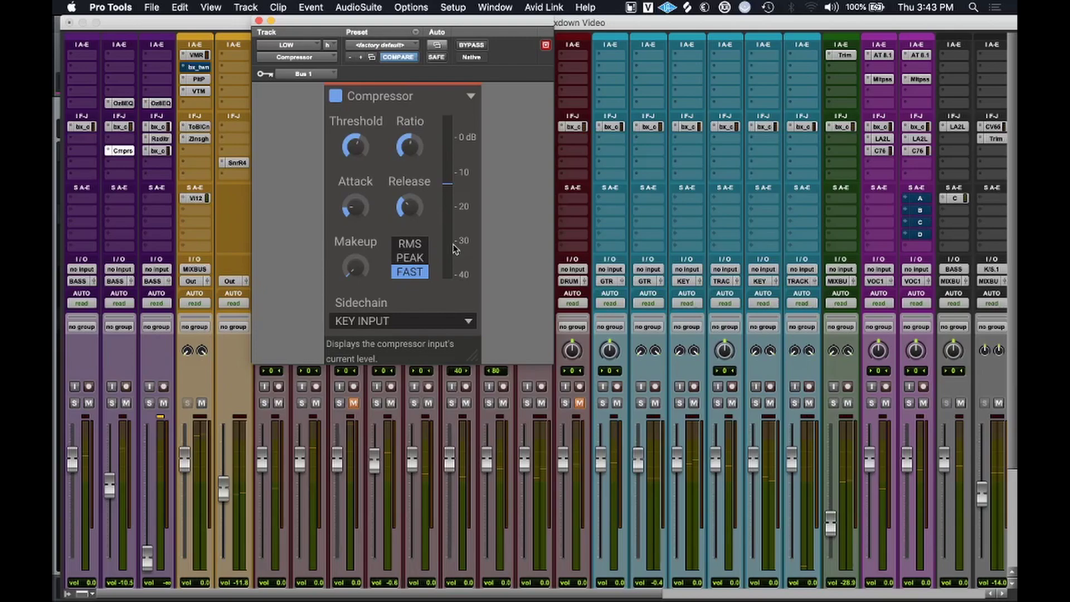
key("space")
left_click_drag(358, 149, 358, 157)
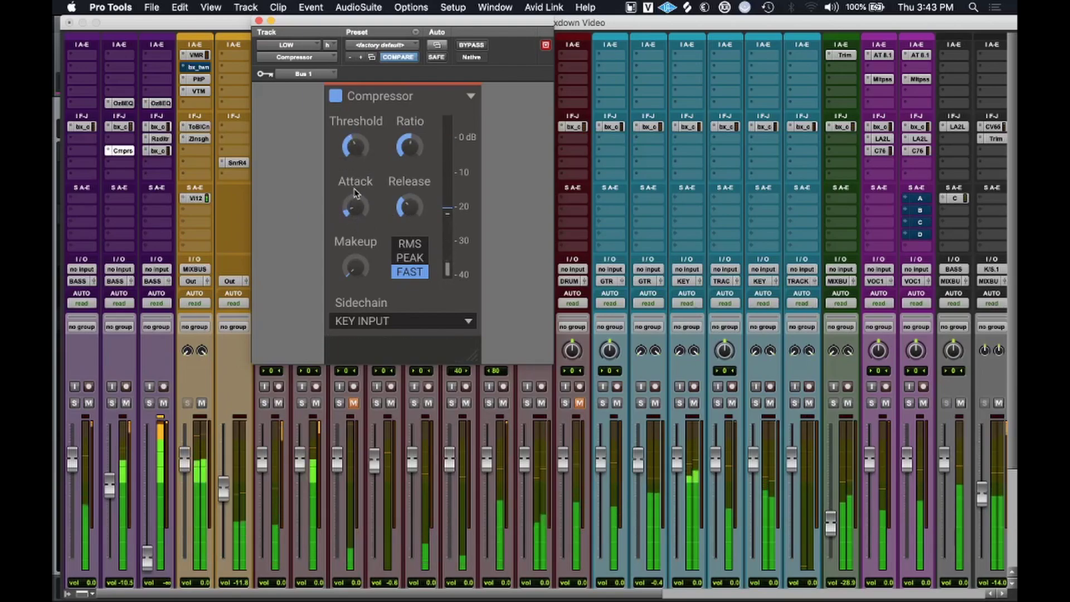
left_click_drag(355, 147, 356, 155)
mouse_move(355, 146)
left_mouse_down()
mouse_move(355, 106)
mouse_move(356, 126)
left_mouse_up()
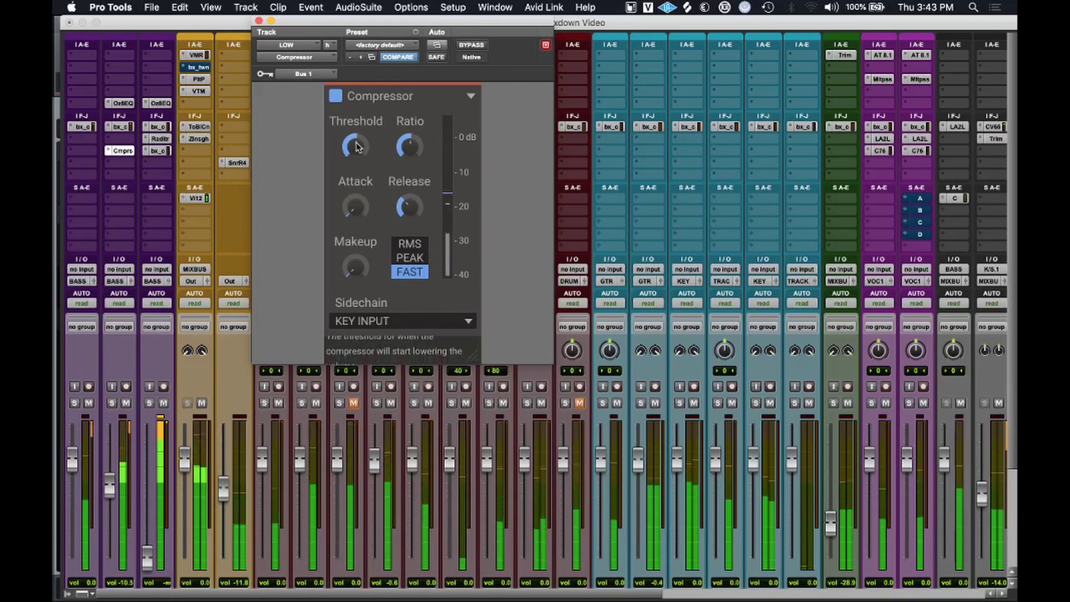
Lower the LOW compressor's threshold to about -20 dB, comparing the ducking with bypass, and close the plug-in.
left_click(471, 45)
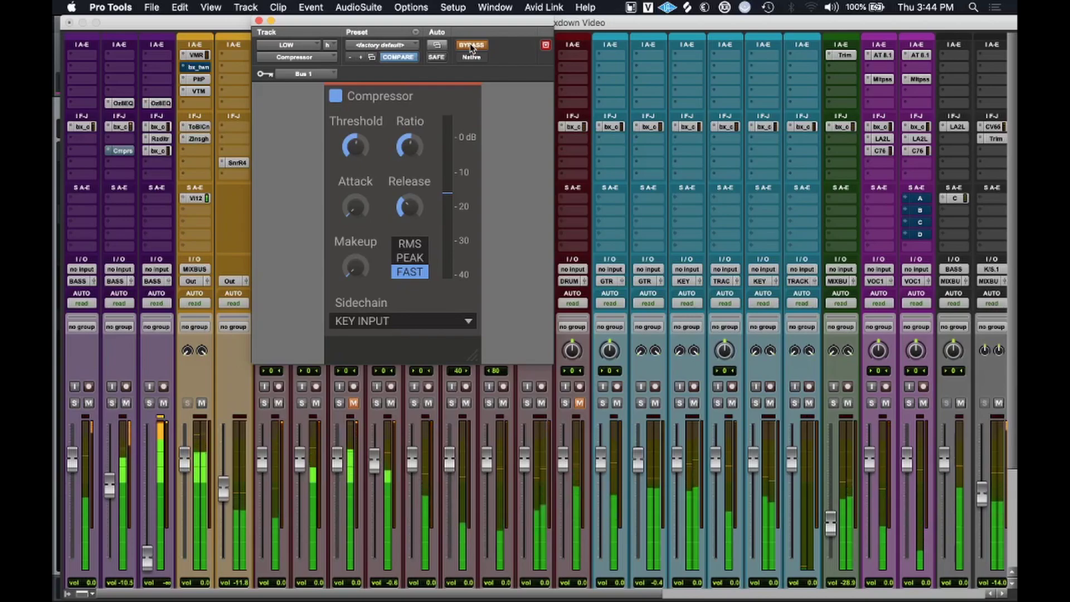
left_click(471, 46)
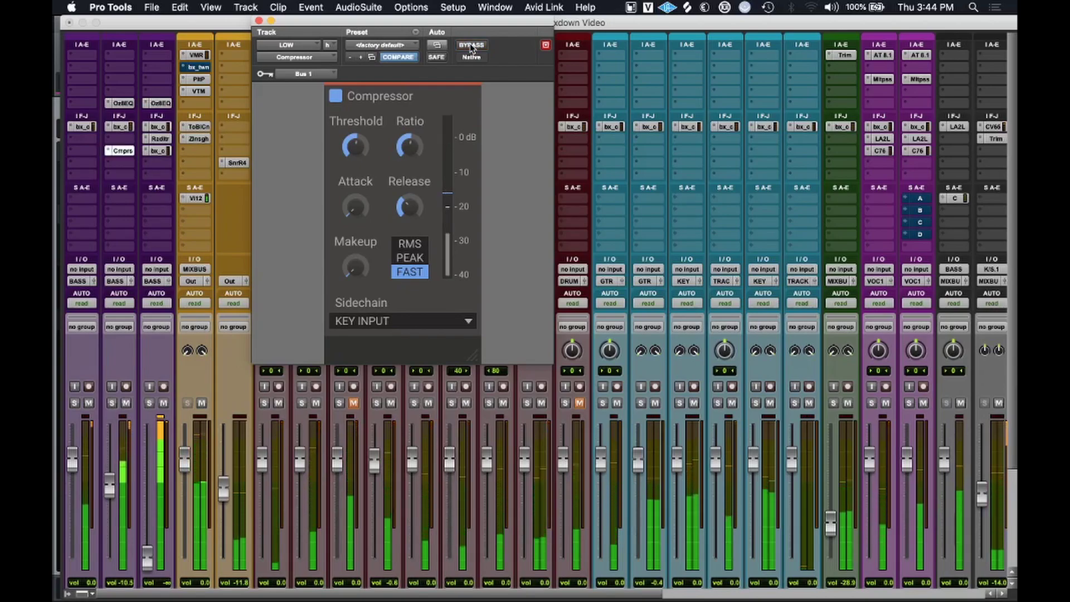
mouse_move(360, 149)
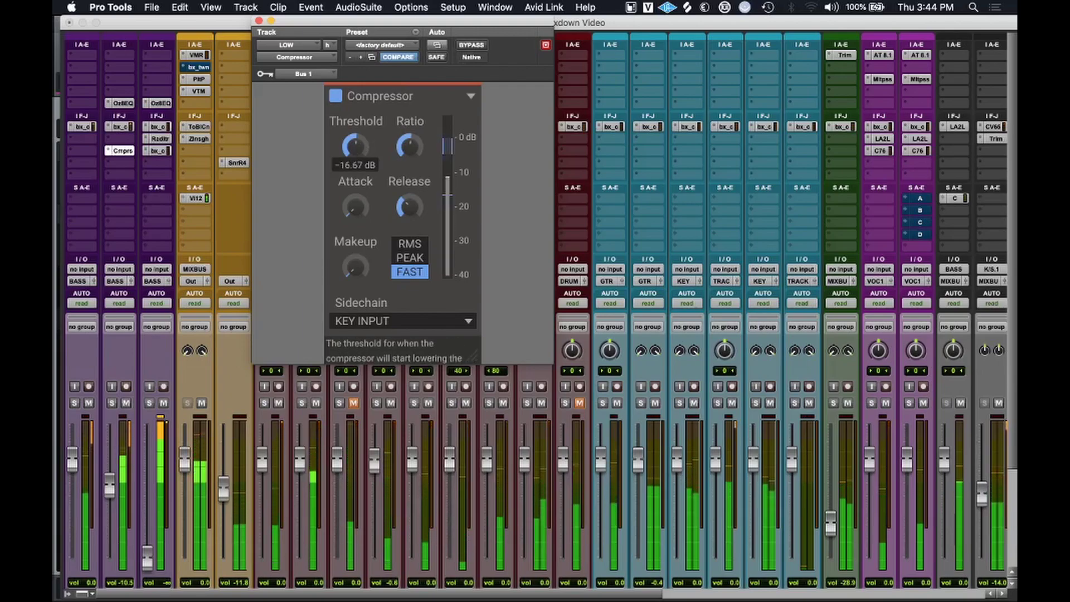
left_click_drag(359, 150, 360, 158)
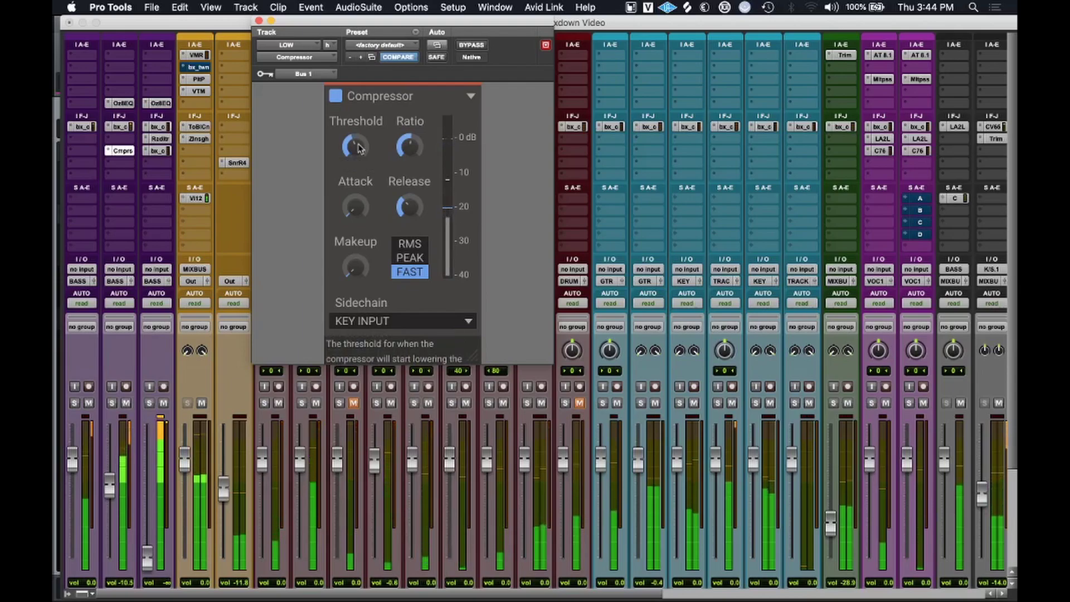
left_click(480, 45)
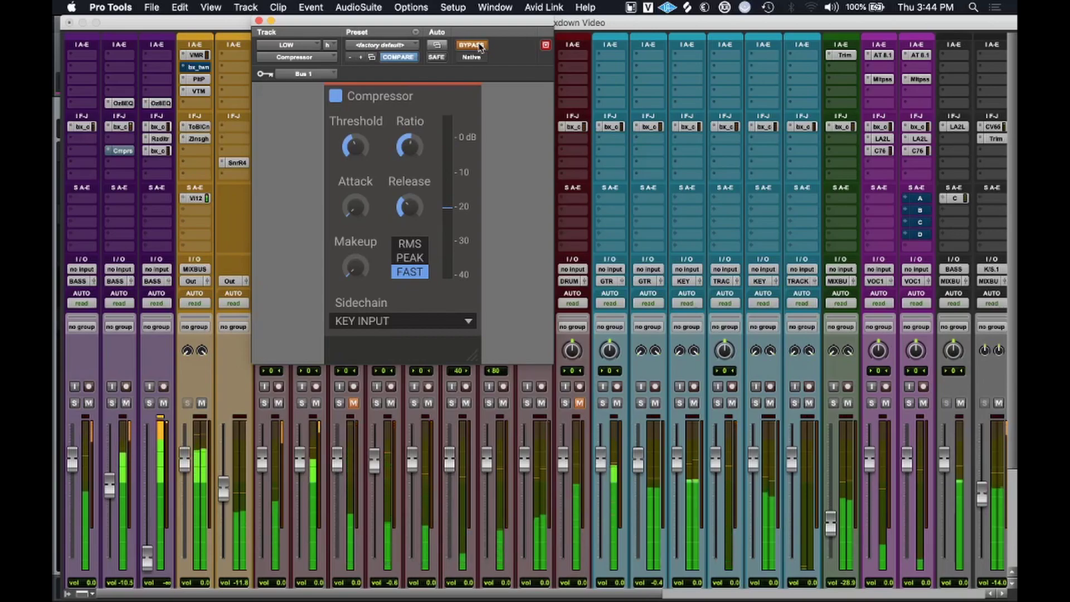
left_click(471, 45)
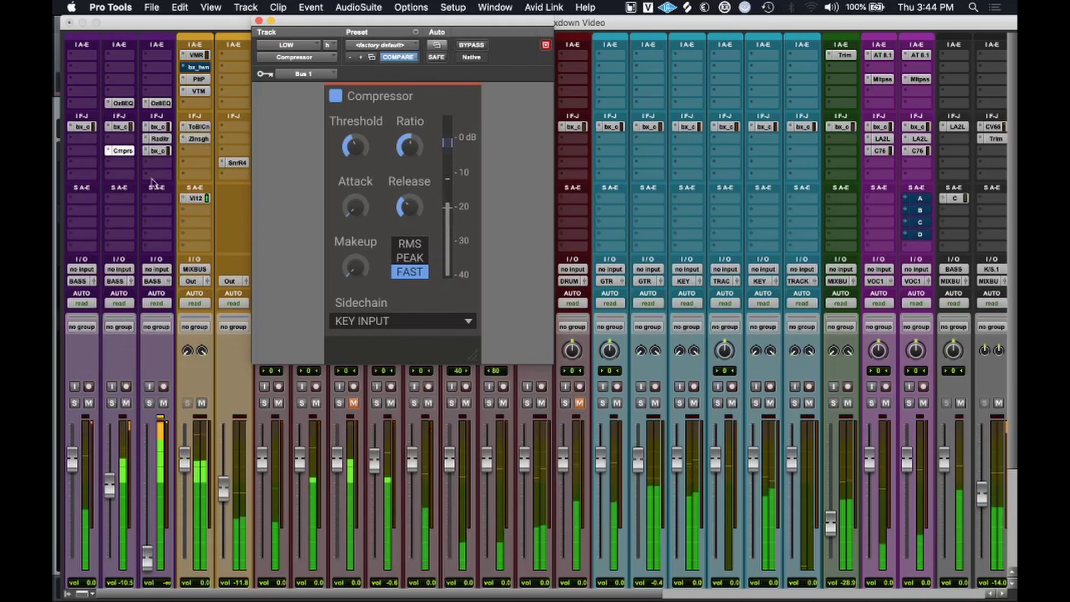
left_click(258, 21)
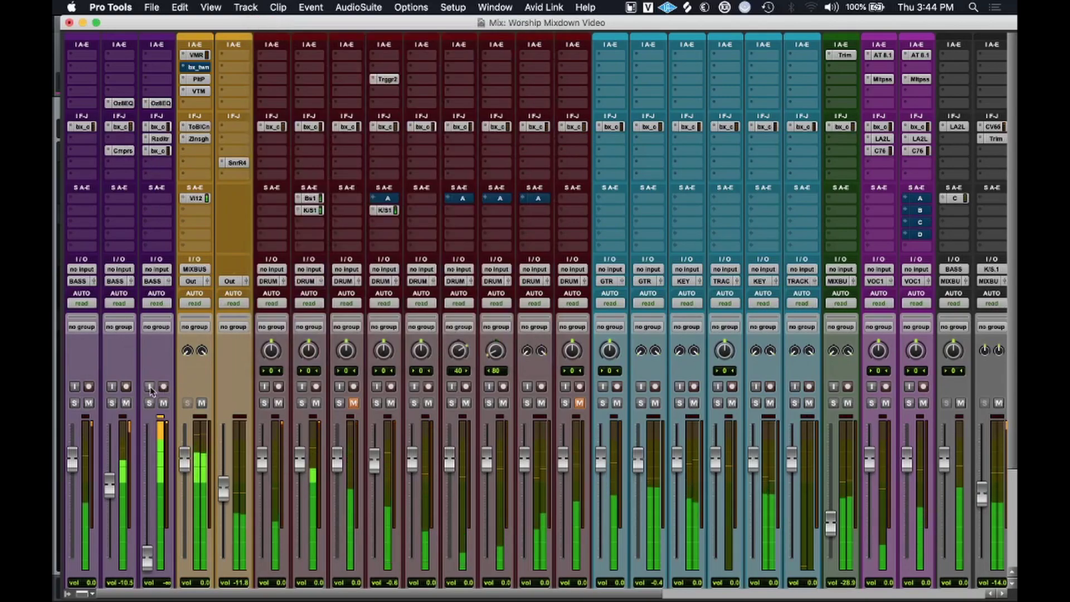
Stop playback and review the TRASH track's insert chain: Ozone 8 Equalizer, both SSL 4000 E channel strips, and Radiator.
key("space")
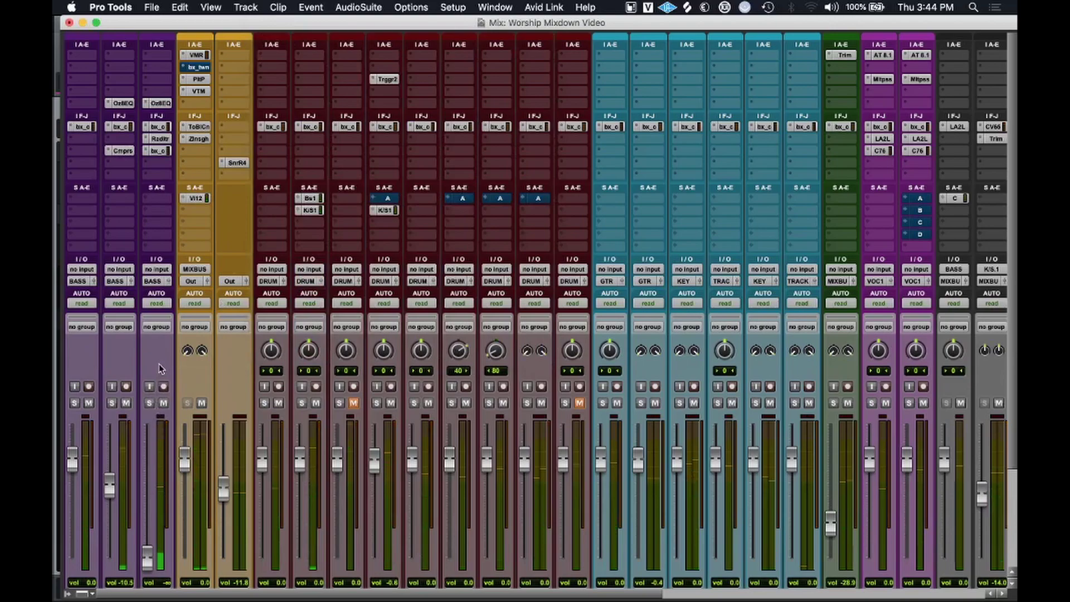
scroll(153, 360, "down", 5)
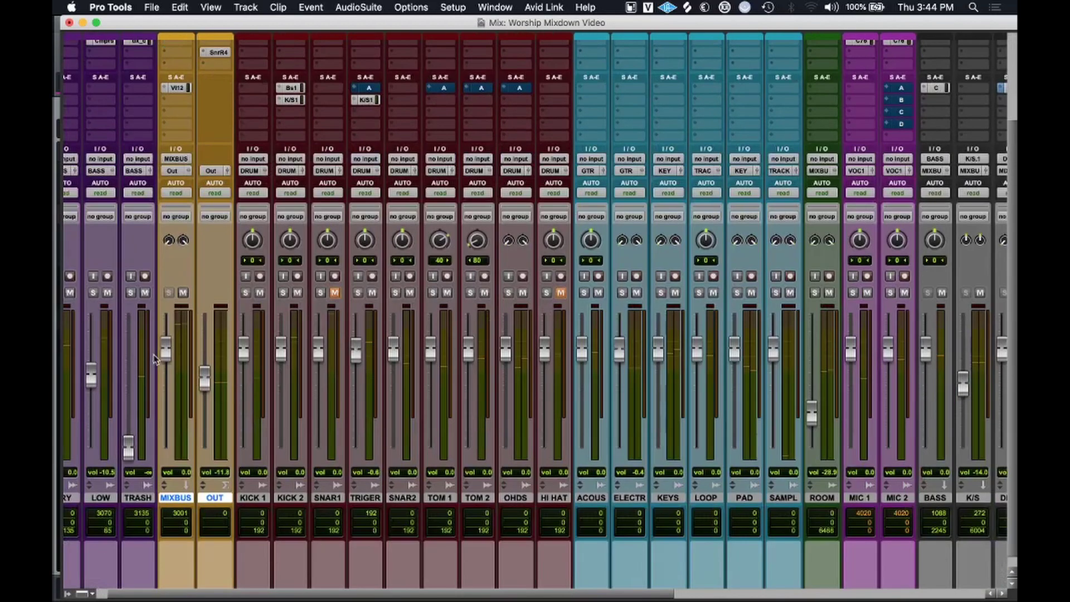
scroll(154, 360, "up", 4)
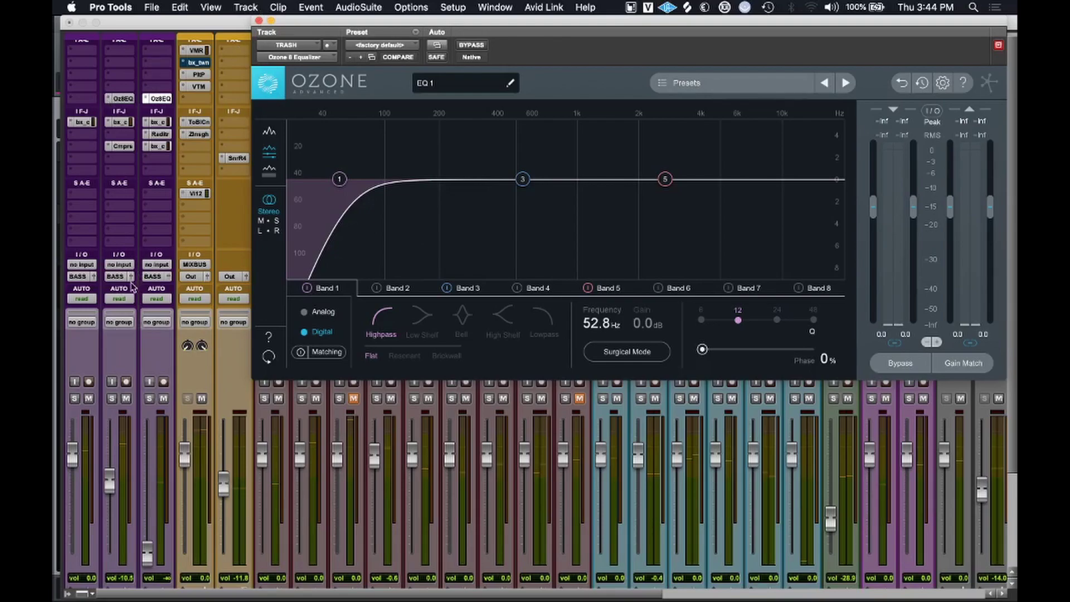
left_click(161, 122)
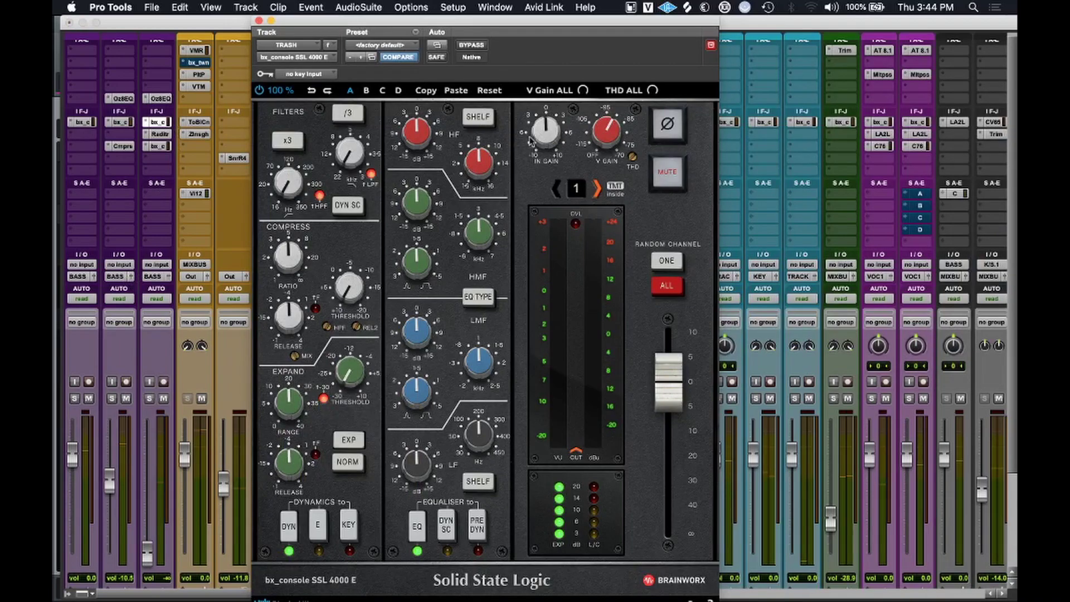
left_click(153, 141)
left_click(154, 135)
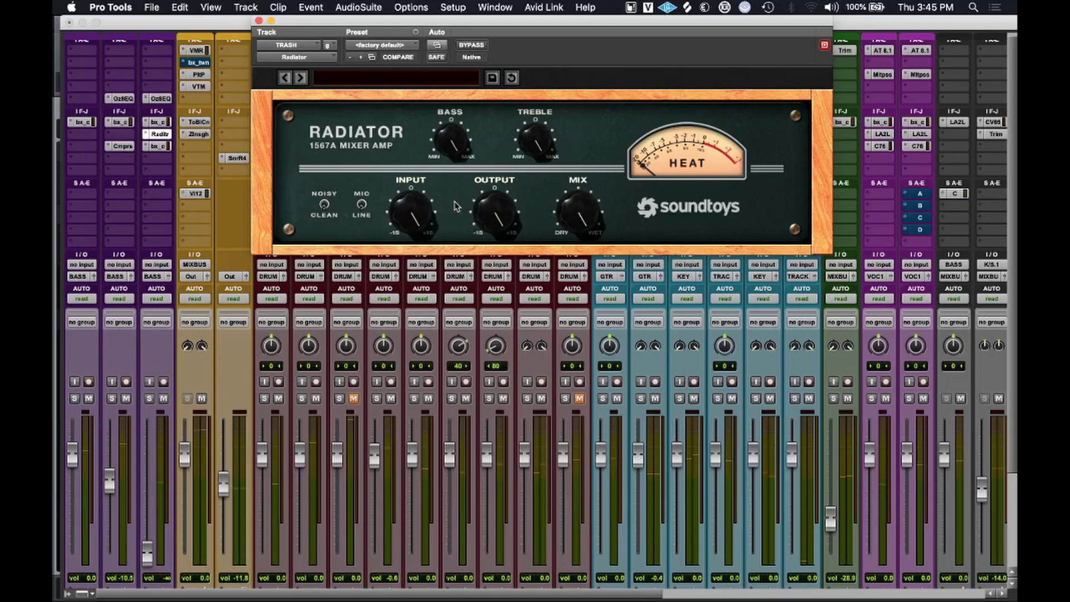
left_click(161, 122)
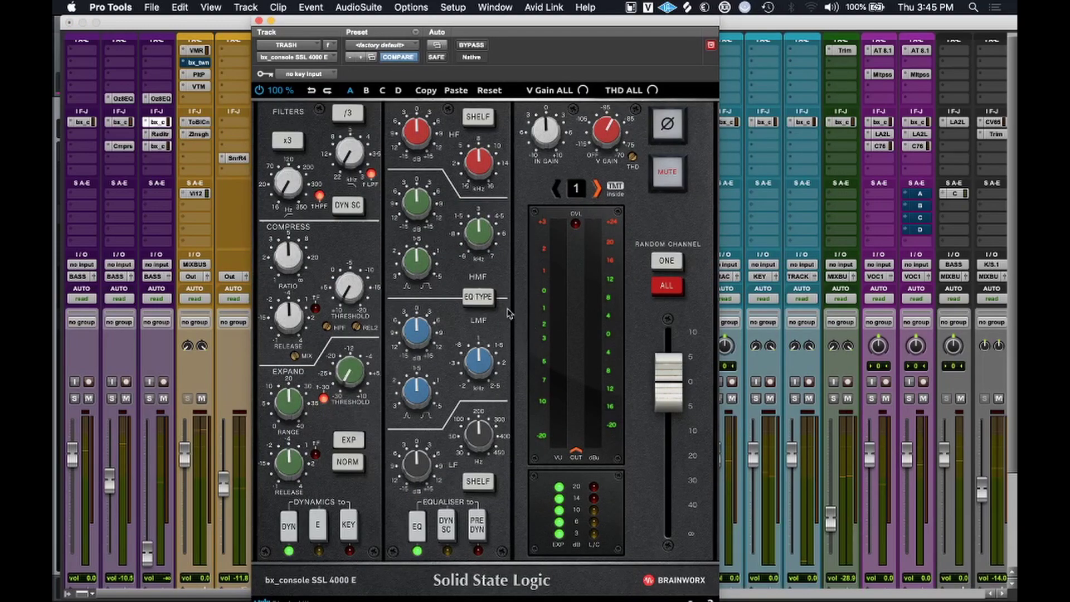
left_click(158, 147)
Pull the output of the TRASH track's last channel strip all the way down and mute the DRY and LOW tracks.
mouse_move(675, 379)
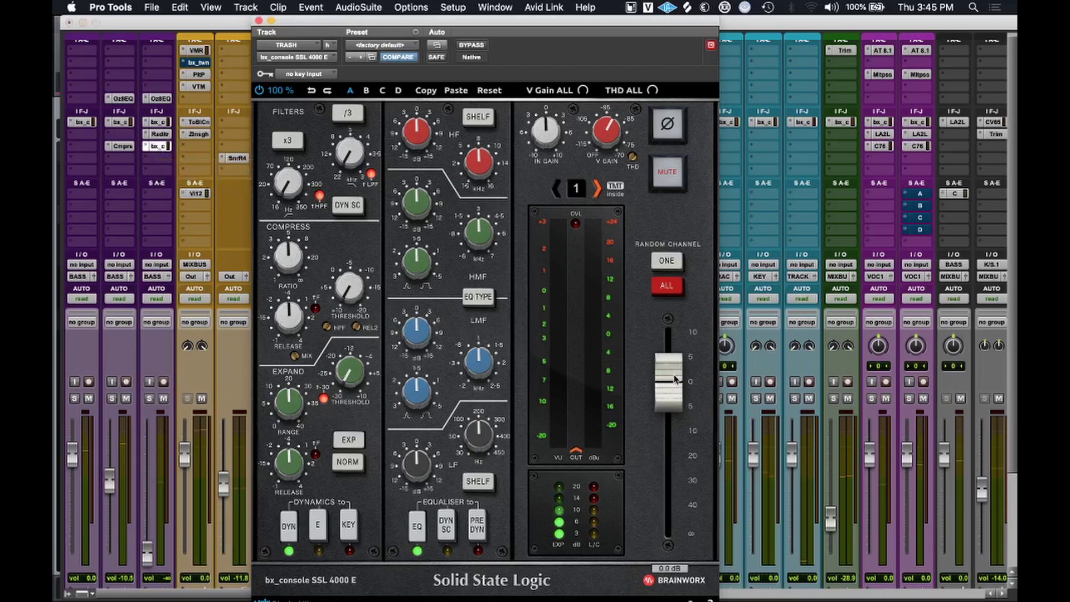
left_click_drag(674, 378, 669, 594)
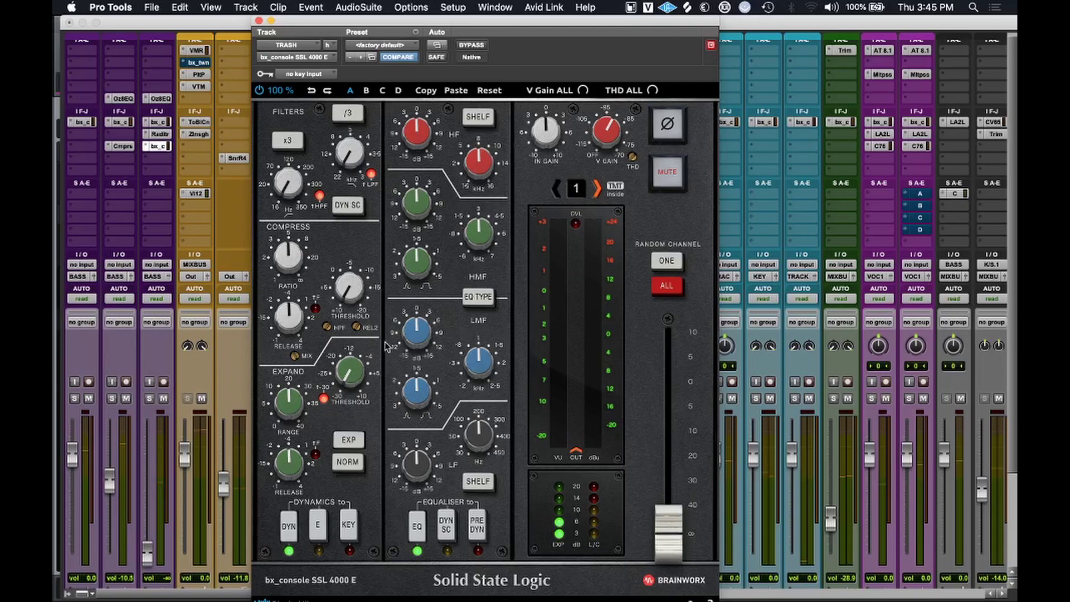
left_click(126, 399)
left_click(88, 398)
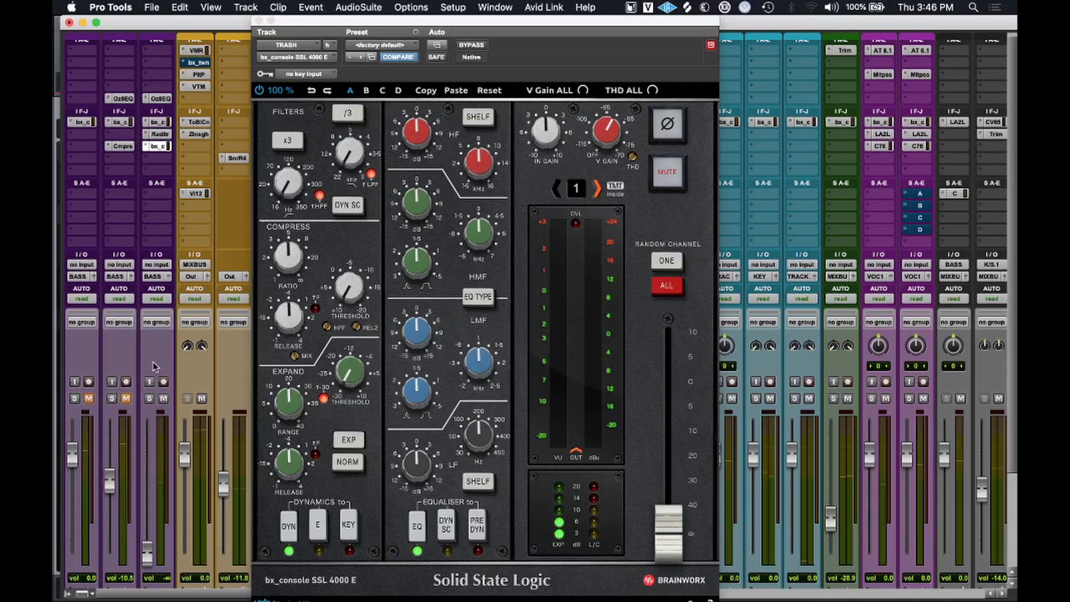
Raise the last channel strip's output to about -18.9 dB and the TRASH track's volume to -2.0 dB during playback.
left_click_drag(680, 535, 680, 457)
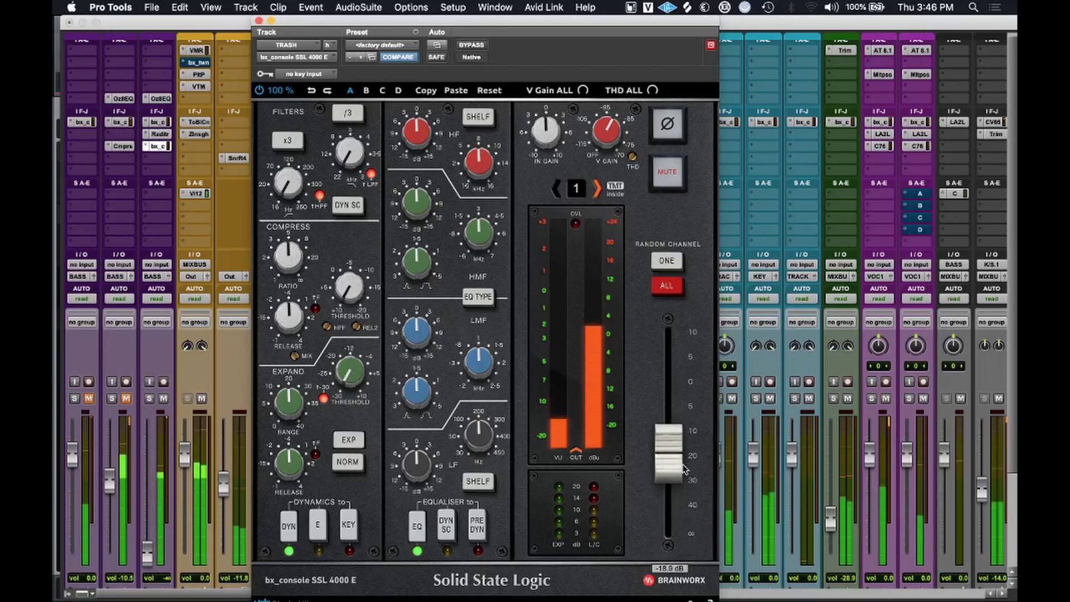
left_click(147, 551)
left_click_drag(147, 552, 154, 464)
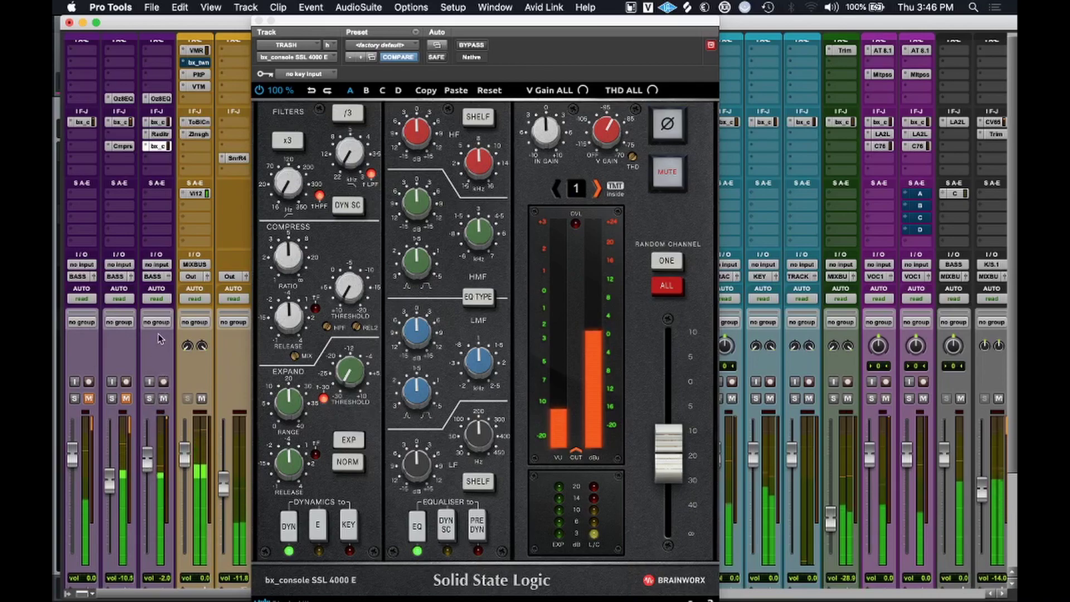
Drive the TRASH track's first channel strip with a higher output and maximum input gain, compare it with bypass, and close it.
left_click(163, 126)
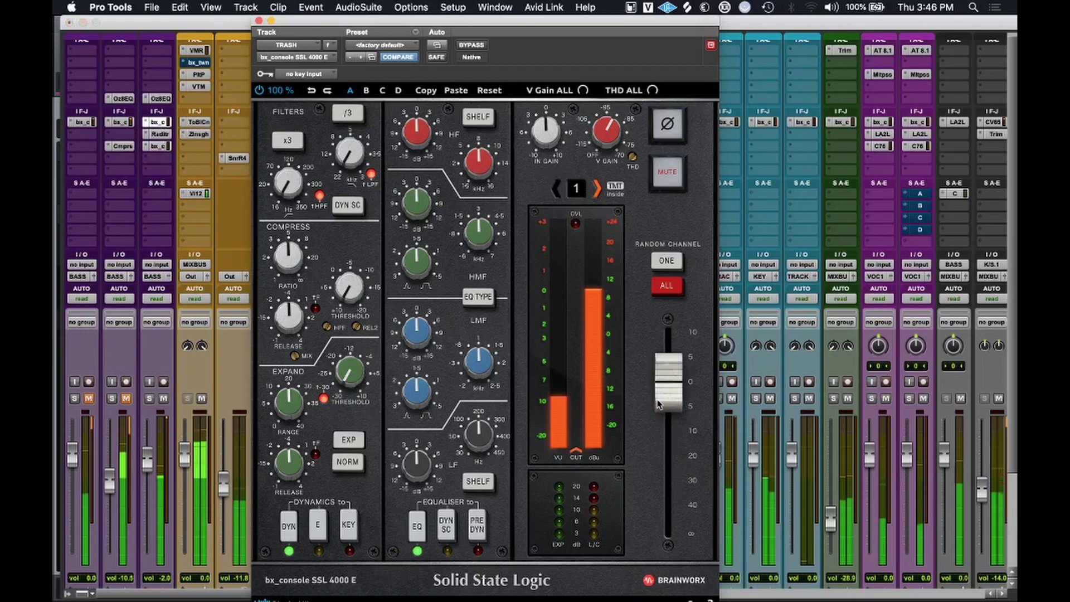
left_click_drag(667, 358, 671, 334)
left_click_drag(548, 146, 555, 91)
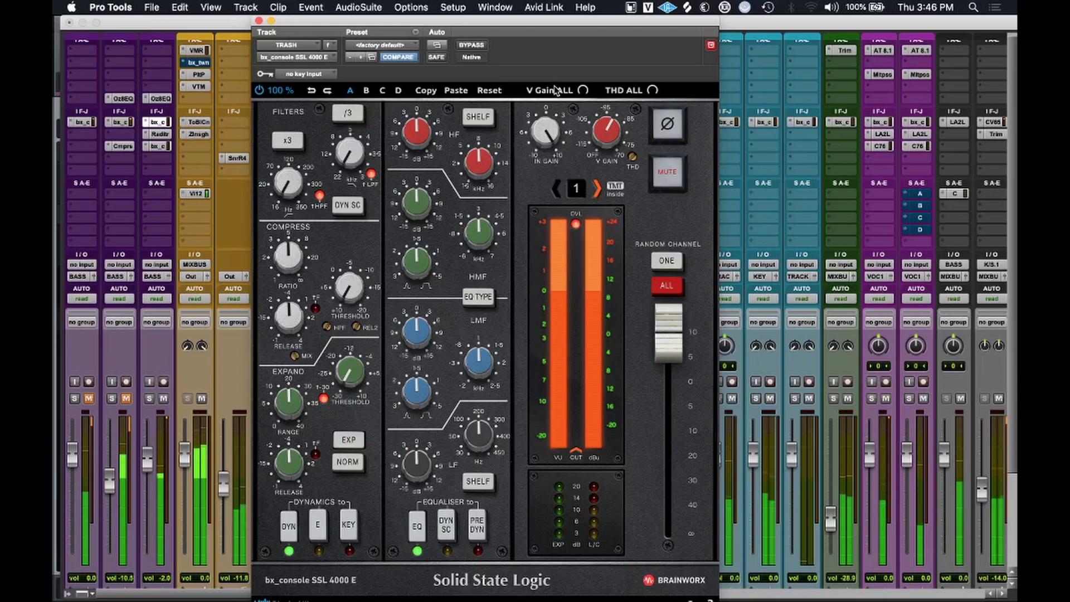
left_click(471, 46)
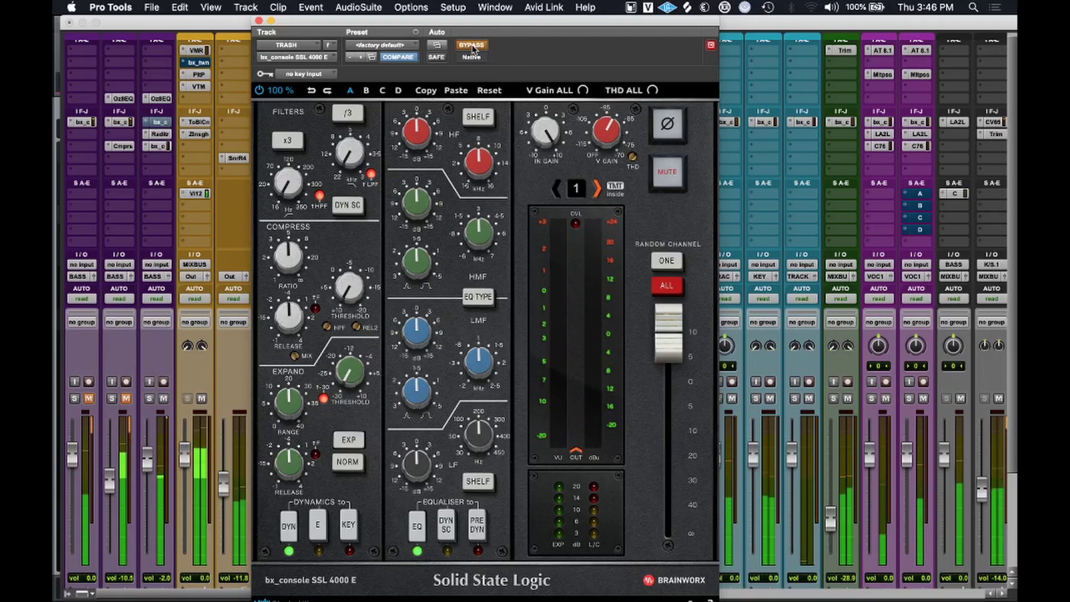
left_click(471, 45)
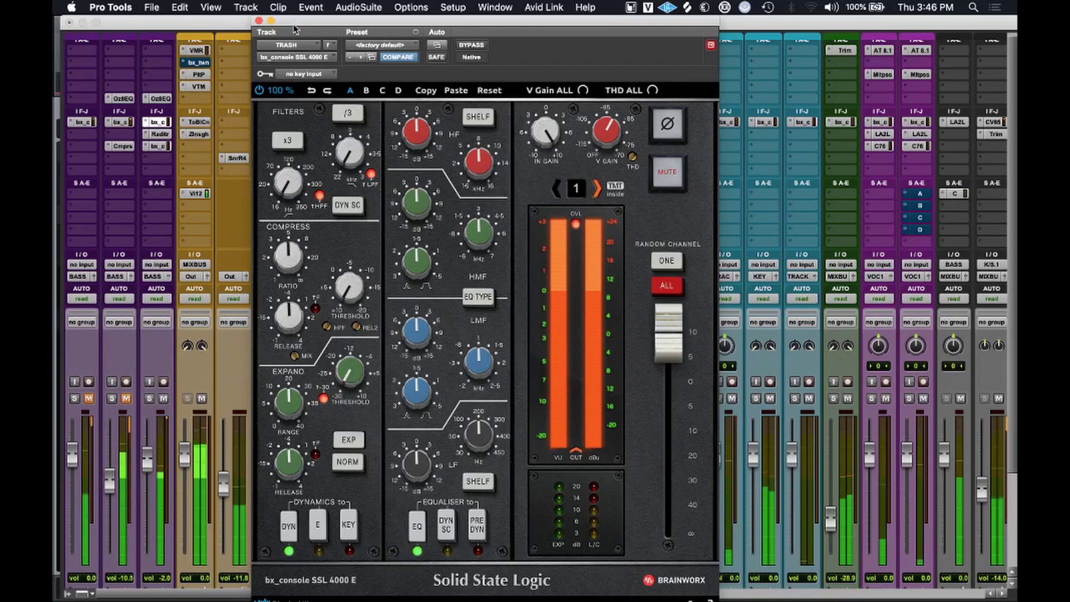
left_click(259, 21)
Engage the low-pass filter on the TRASH track's last channel strip and lower the strip's output slightly.
left_click(158, 147)
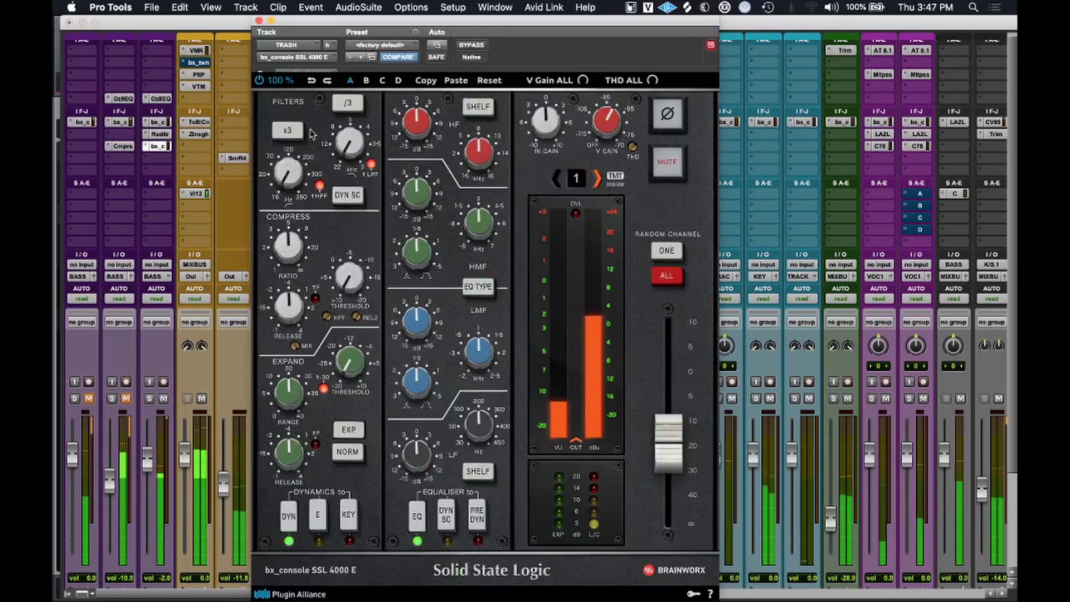
left_click_drag(347, 147, 351, 132)
left_click_drag(351, 127, 359, 134)
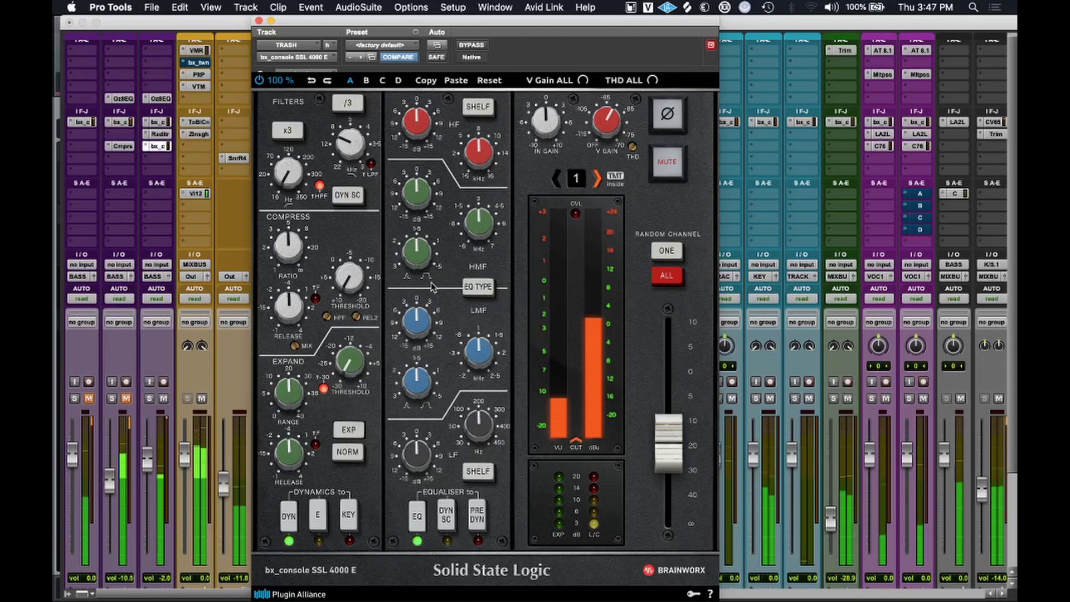
mouse_move(686, 457)
left_mouse_down()
mouse_move(678, 525)
mouse_move(684, 462)
left_mouse_up()
Boost the channel strip's low-mid band at a slightly lower frequency, then lower its compressor threshold and dismiss the CPU overload error.
left_click_drag(414, 301, 415, 287)
left_click_drag(478, 351, 466, 328)
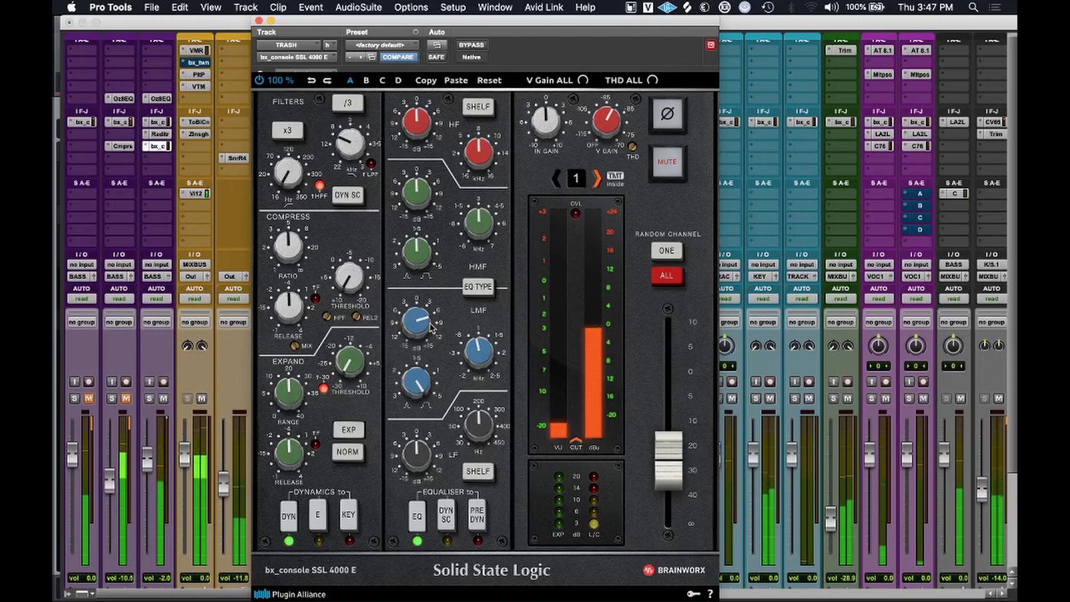
scroll(476, 356, "down", 3)
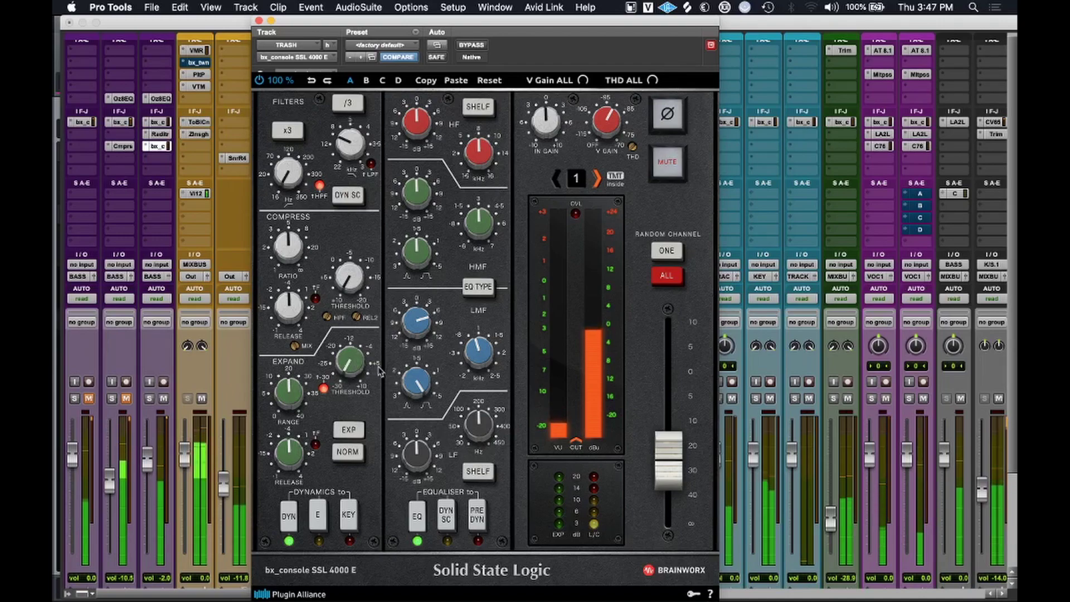
left_click_drag(346, 260, 347, 259)
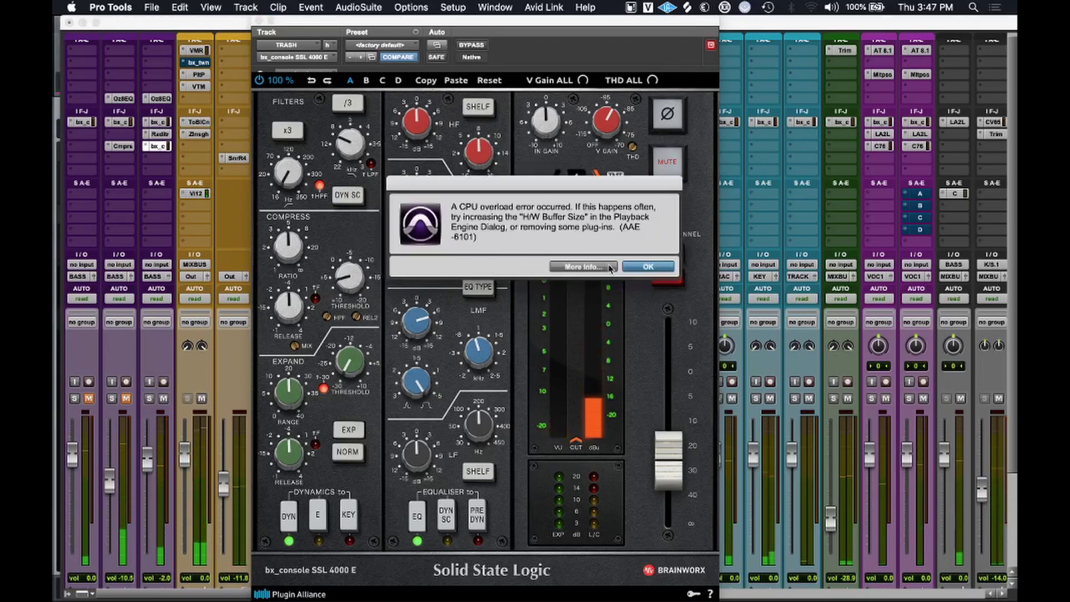
key("Return")
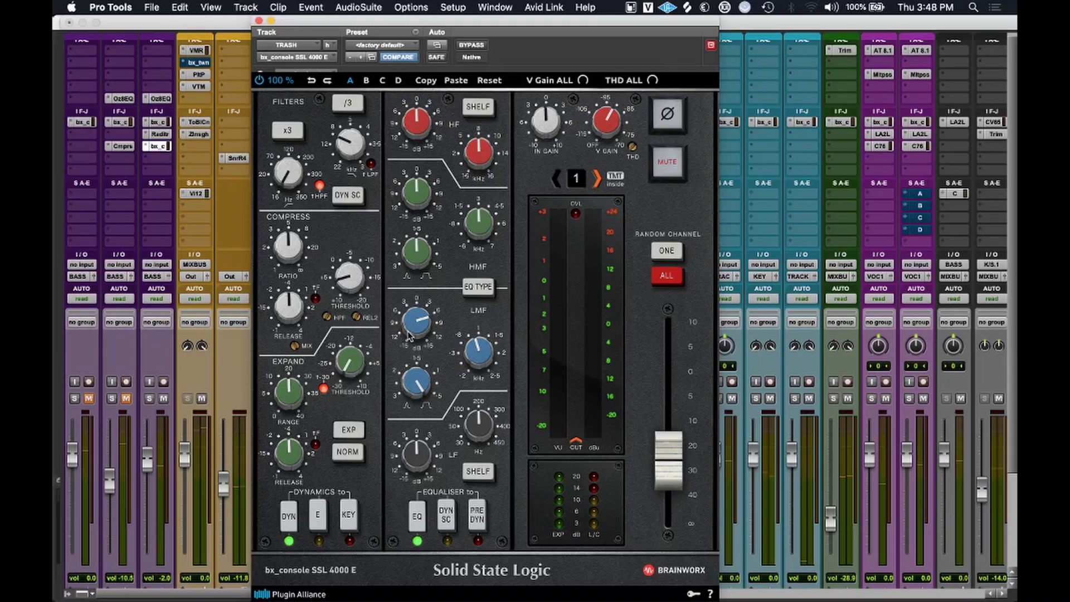
mouse_move(481, 367)
Pull the TRASH track's volume all the way down, close the plug-in, and unmute the DRY and LOW tracks.
left_click_drag(147, 458, 147, 554)
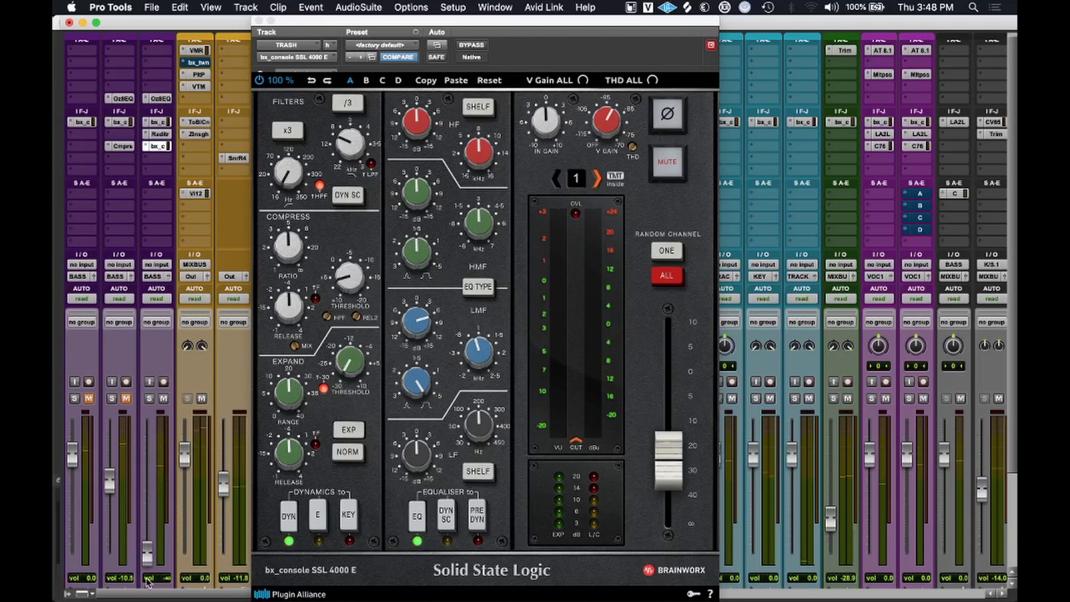
left_click(259, 20)
left_click(88, 398)
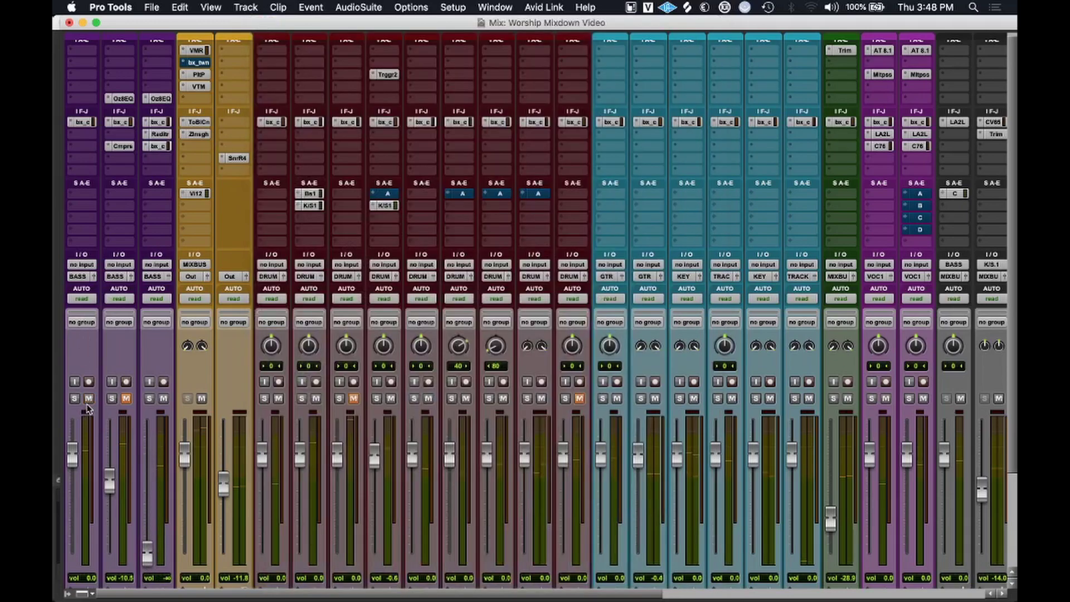
scroll(167, 361, "down", 5)
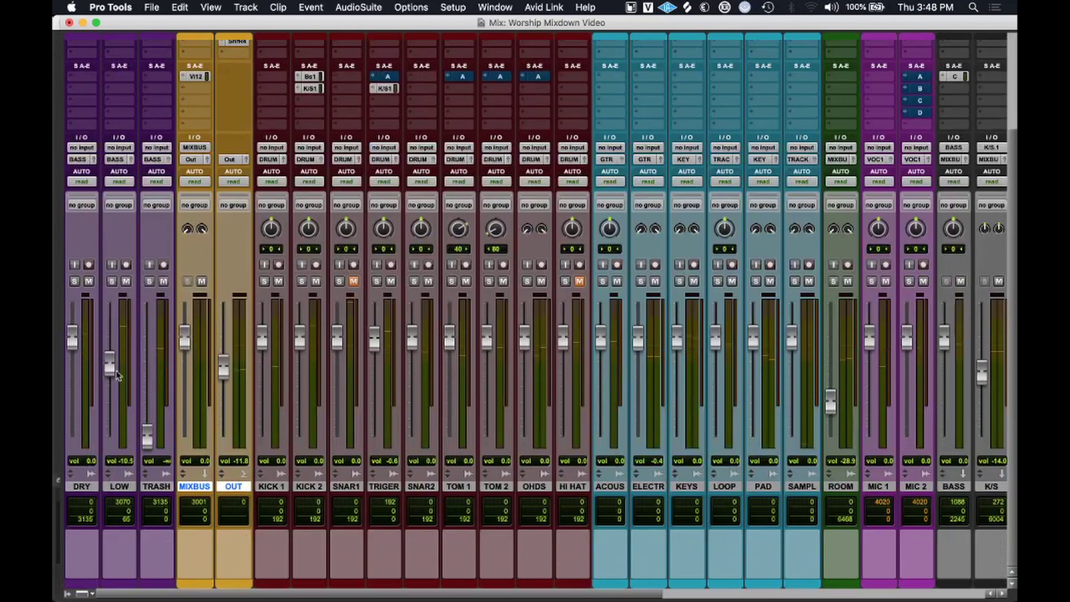
Play the mix, bring the TRASH track's volume up to -11.3 dB, and compare the blend with TRASH muted and unmuted.
key("space")
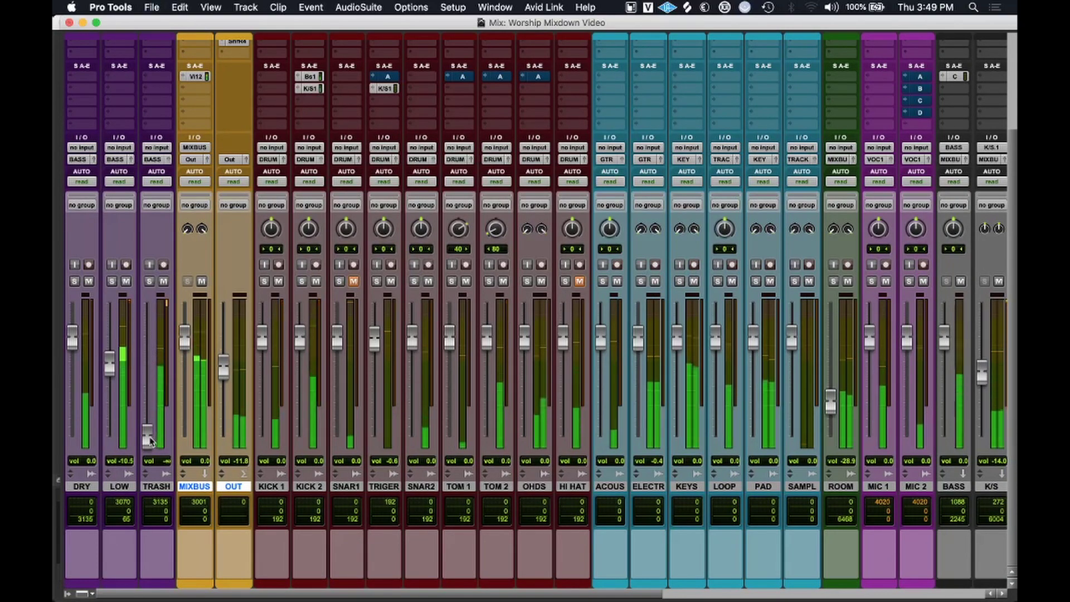
left_click_drag(148, 443, 158, 370)
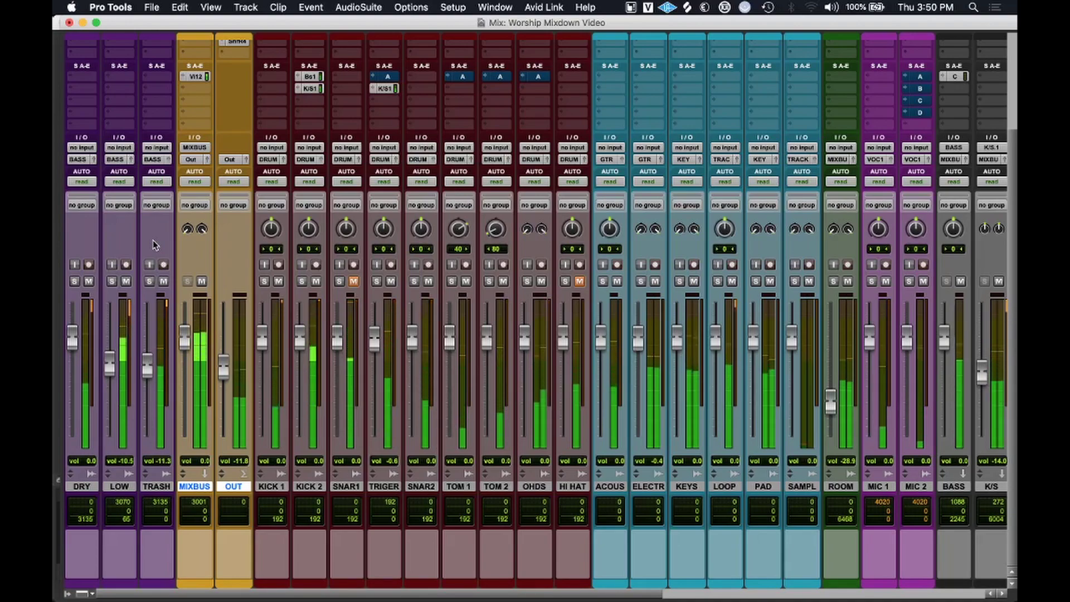
left_click(164, 282)
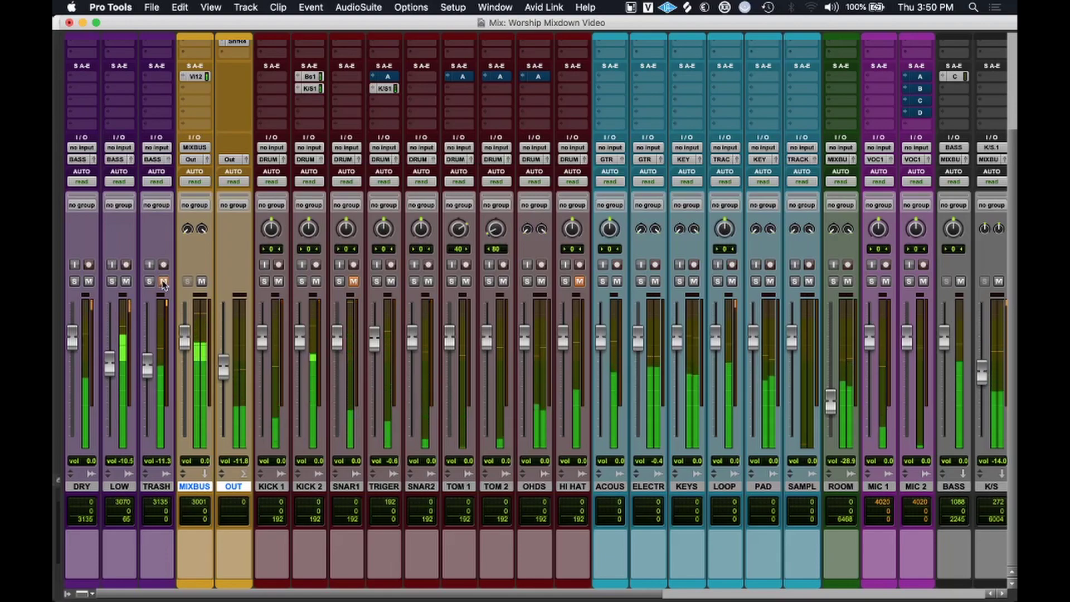
left_click(163, 282)
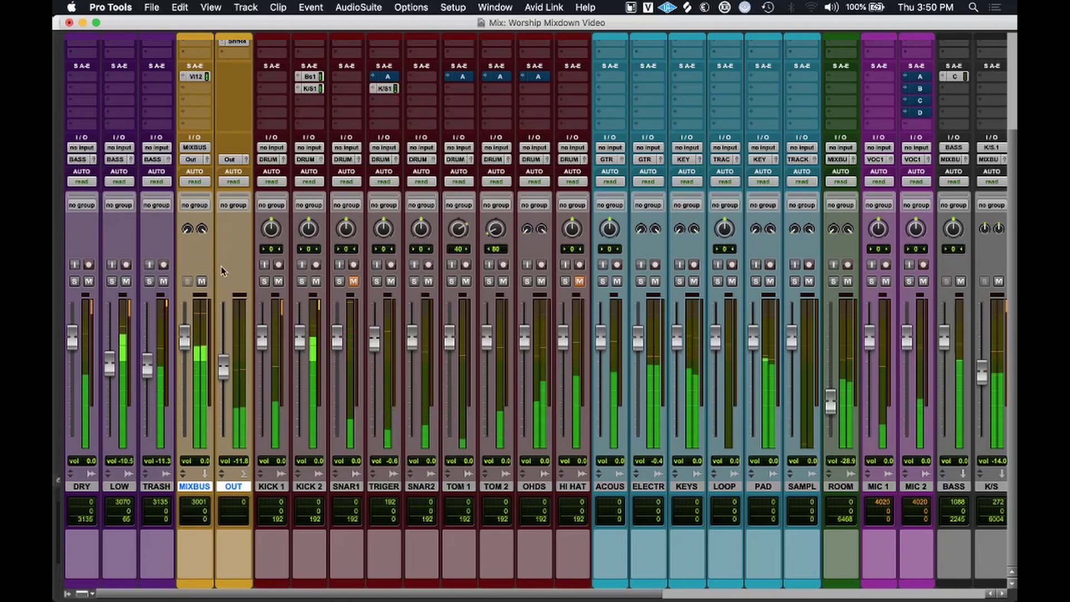
Raise the SPLAT-BIG-M1.wav sample to -2.21 dB in the snare trigger's Trigger 2 plug-in and close it.
scroll(396, 161, "up", 5)
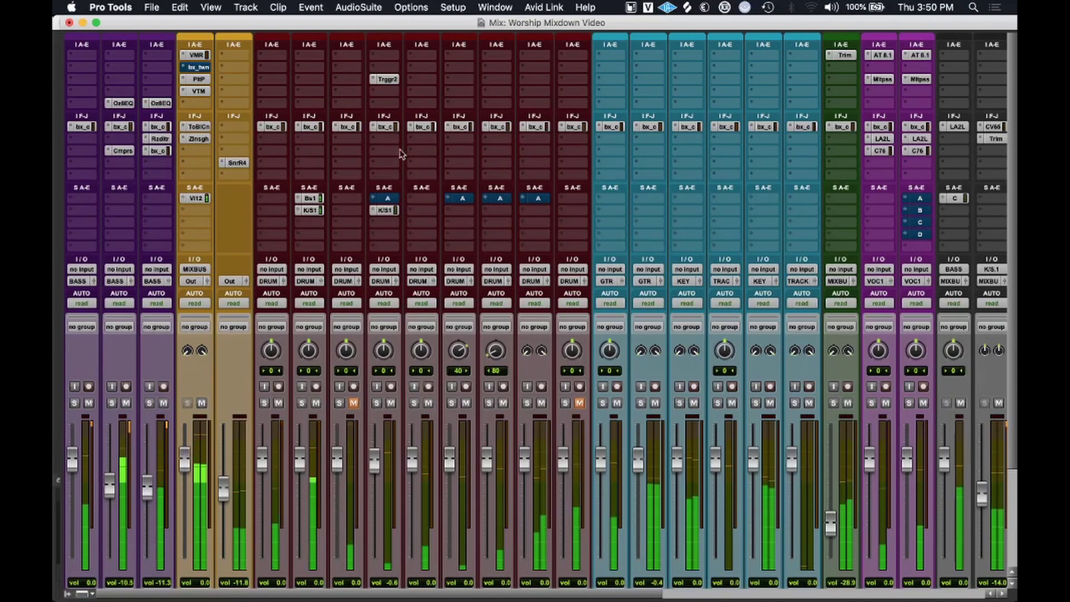
left_click(386, 79)
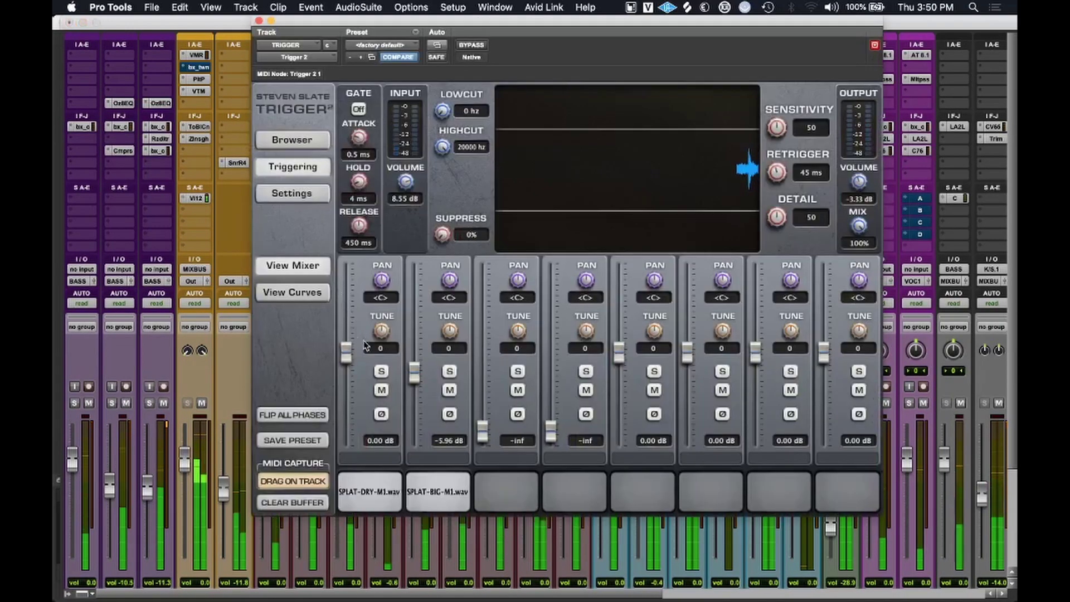
left_click_drag(410, 371, 418, 360)
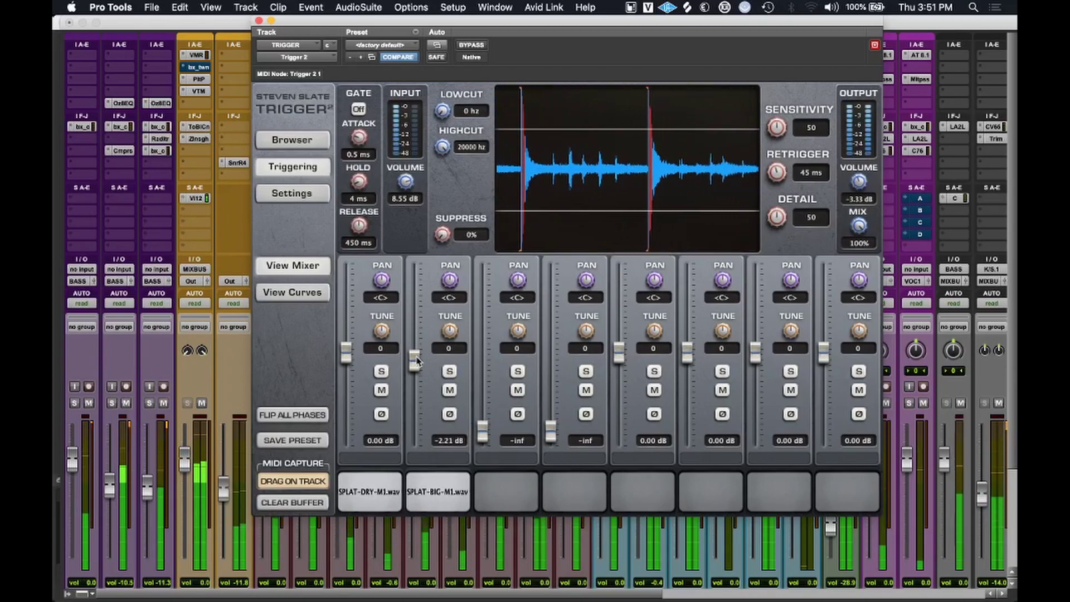
left_click(259, 21)
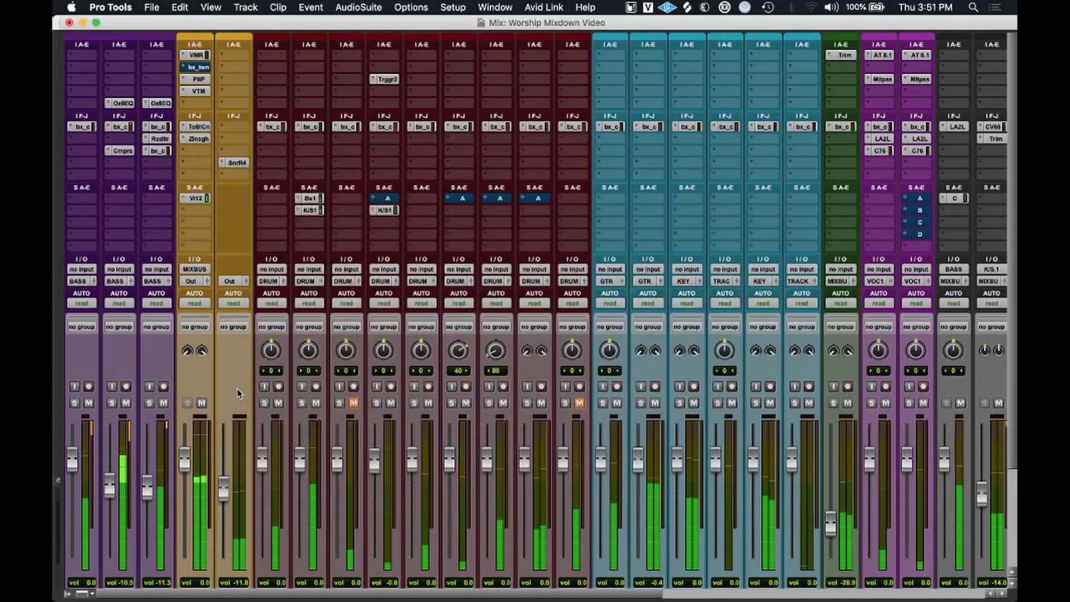
scroll(237, 394, "down", 5)
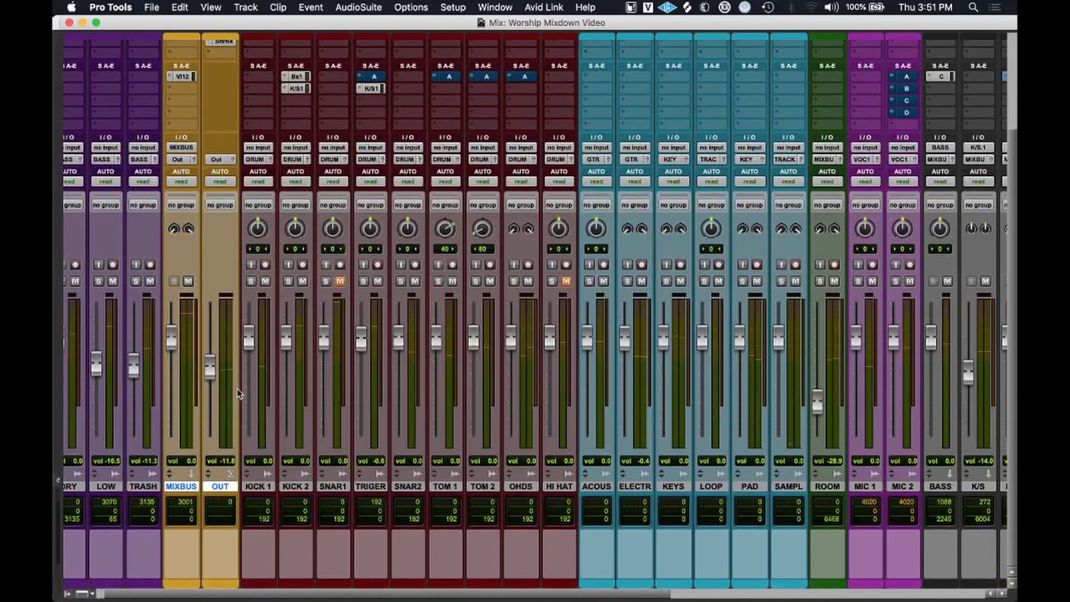
scroll(192, 488, "left", 2)
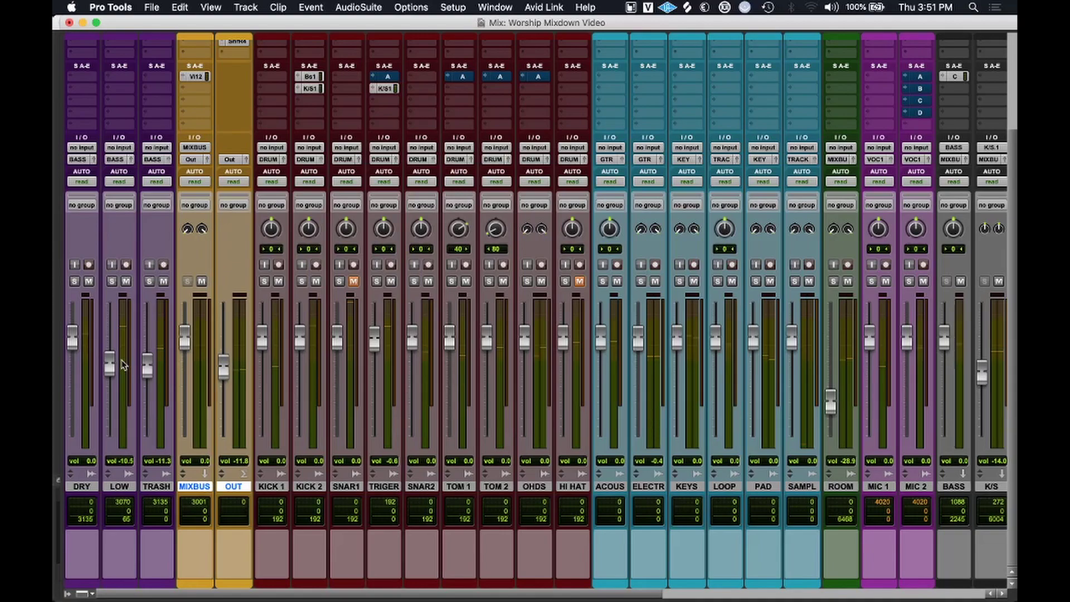
scroll(280, 419, "right", 15)
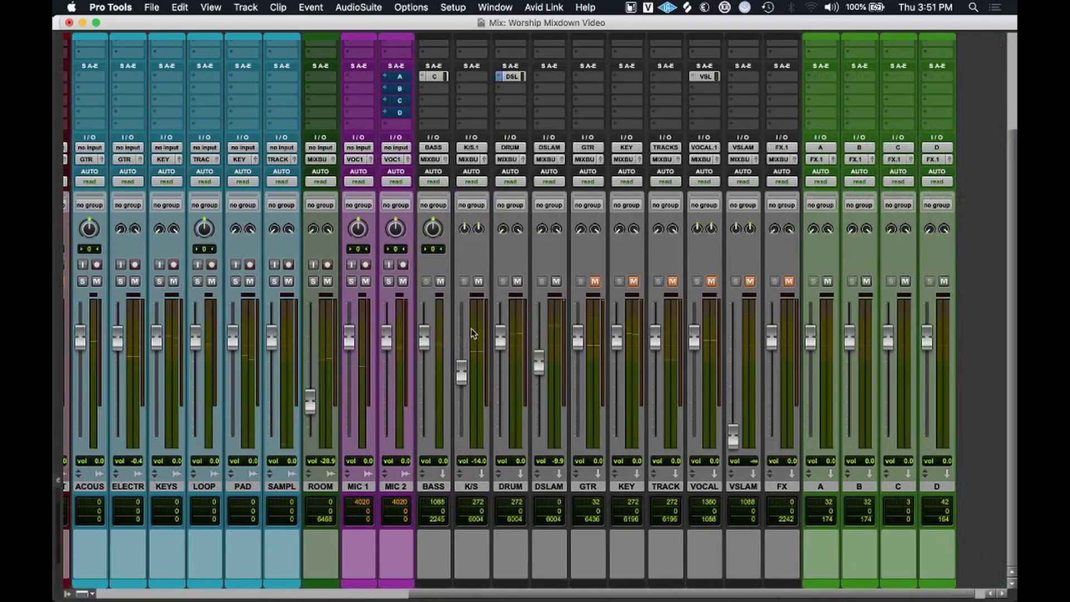
Move the MIXBUS and OUT tracks in the mixer to between the FX and A tracks.
scroll(472, 333, "left", 15)
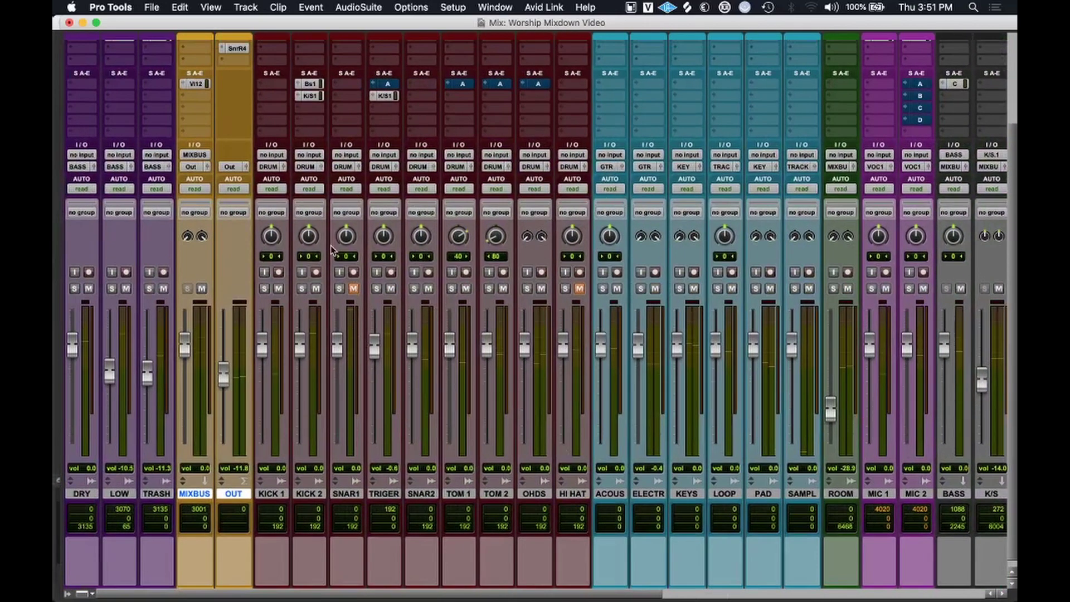
left_click_drag(198, 493, 902, 484)
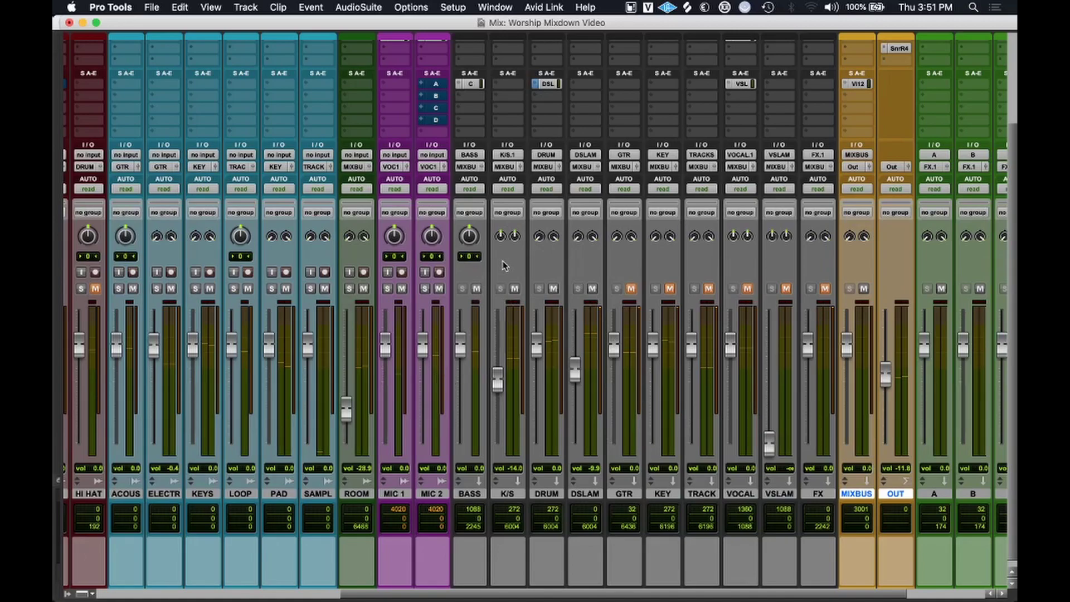
Open the Teletronix LA-2A on the BASS track, play the mix, and compare the compressor bypassed and active.
scroll(504, 266, "up", 2)
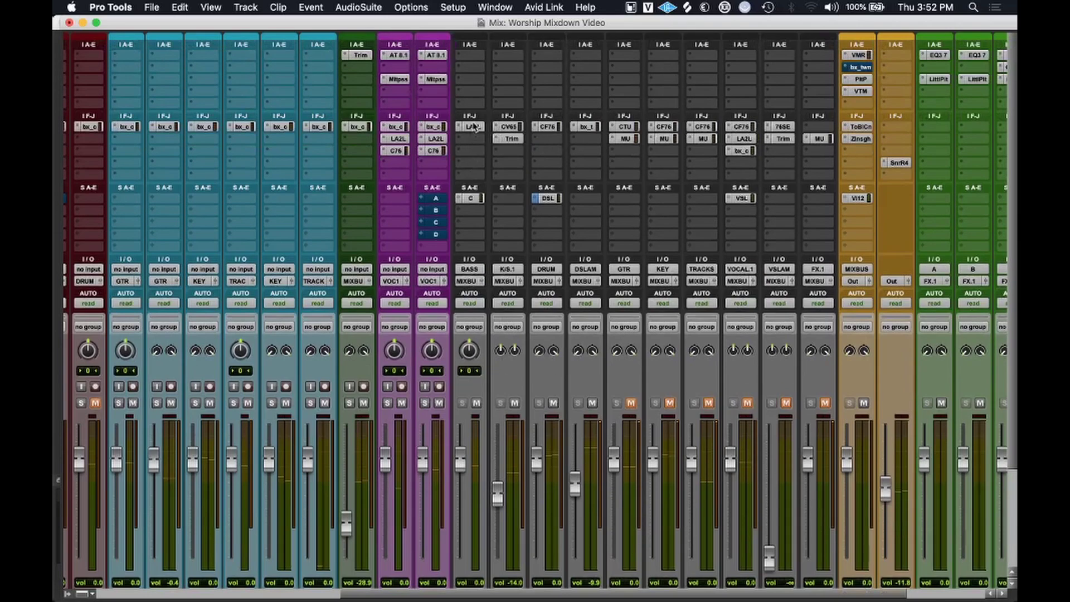
left_click(471, 127)
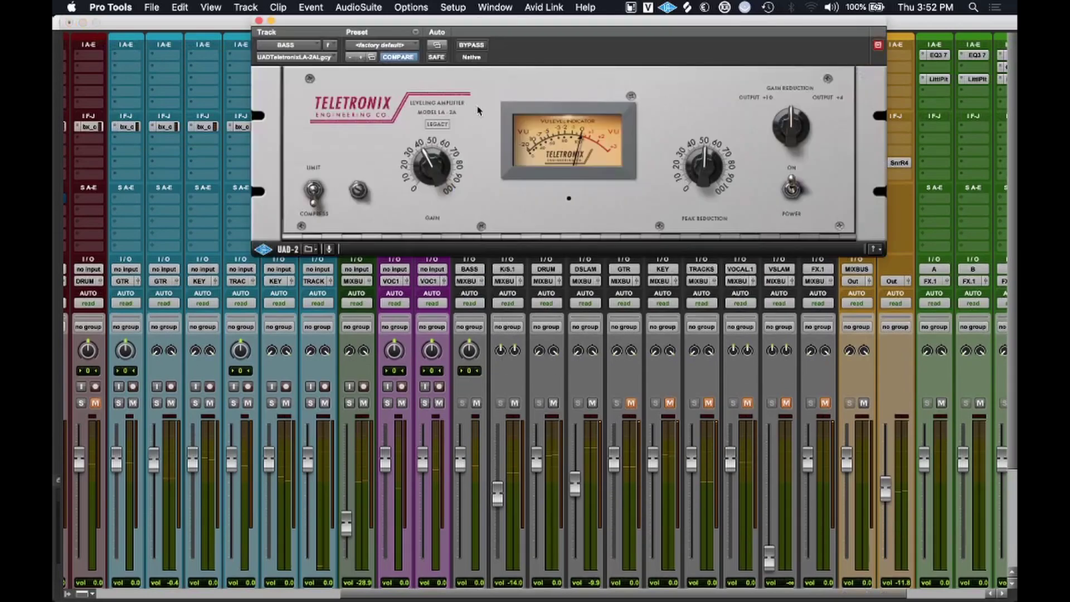
left_click_drag(548, 25, 504, 25)
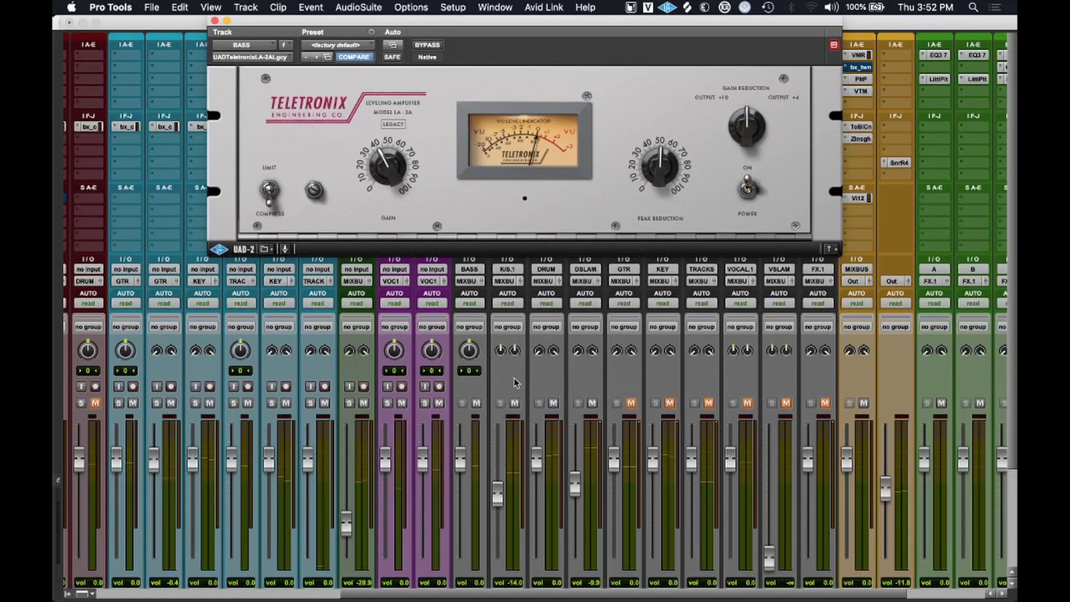
key("space")
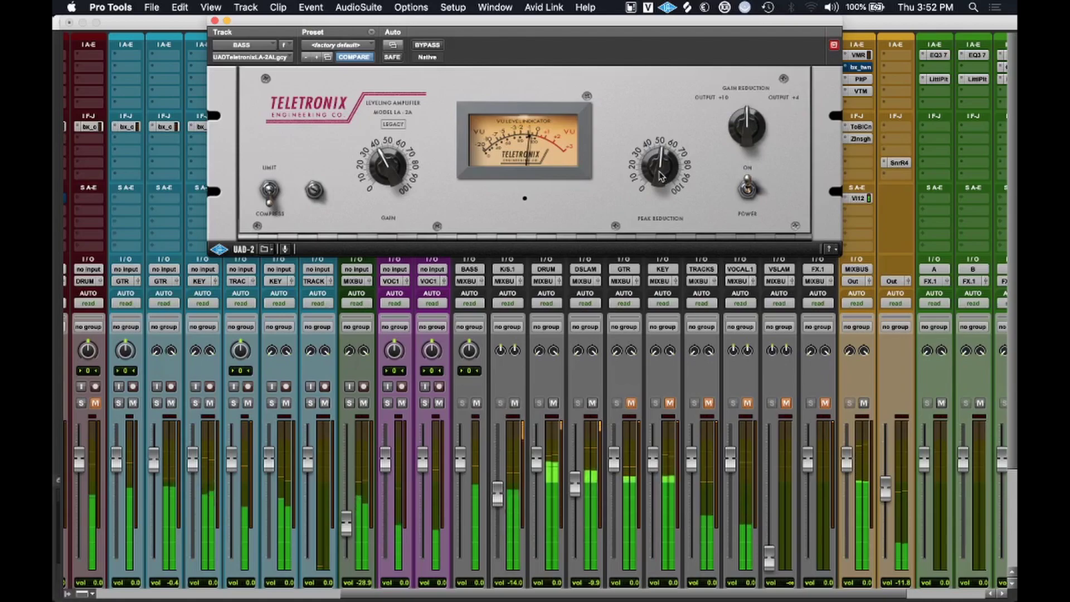
left_click(425, 46)
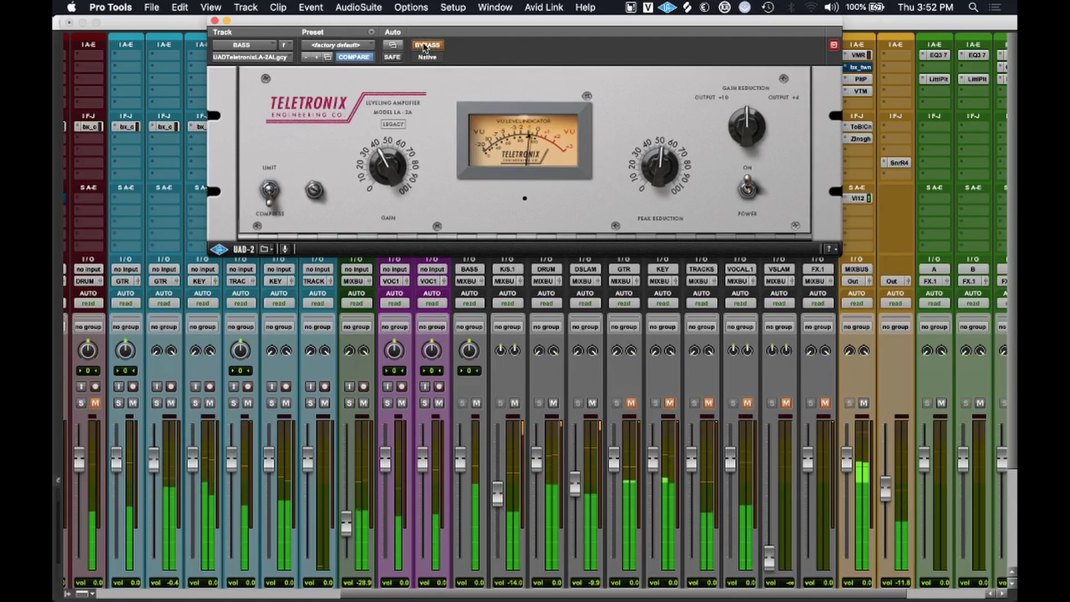
left_click(425, 46)
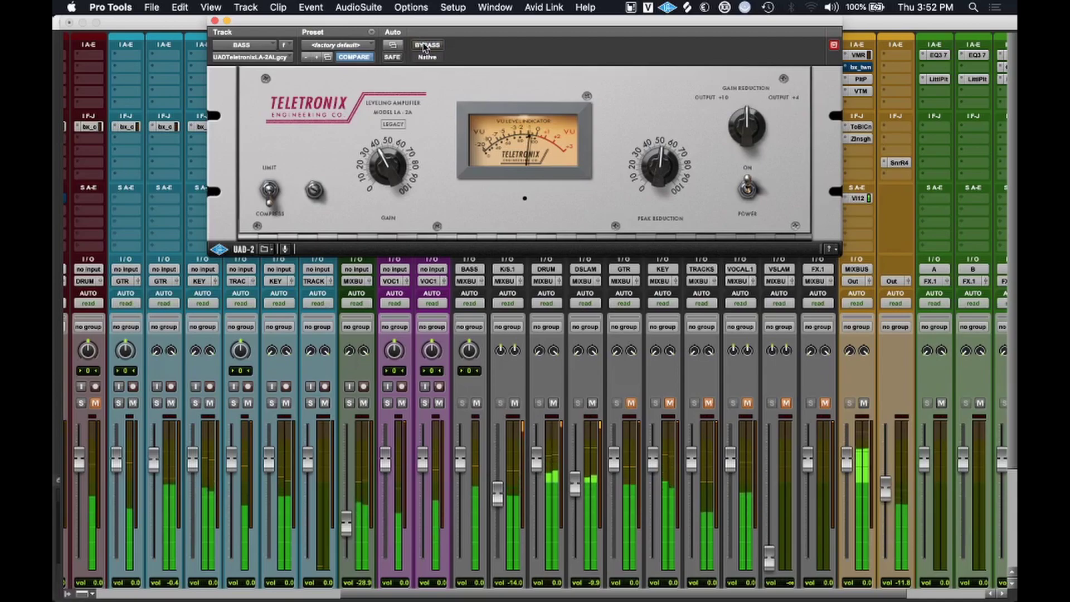
Raise the BASS LA-2A's gain slightly, check it against the bypassed signal during playback, and close the plug-in.
left_click_drag(392, 165, 393, 163)
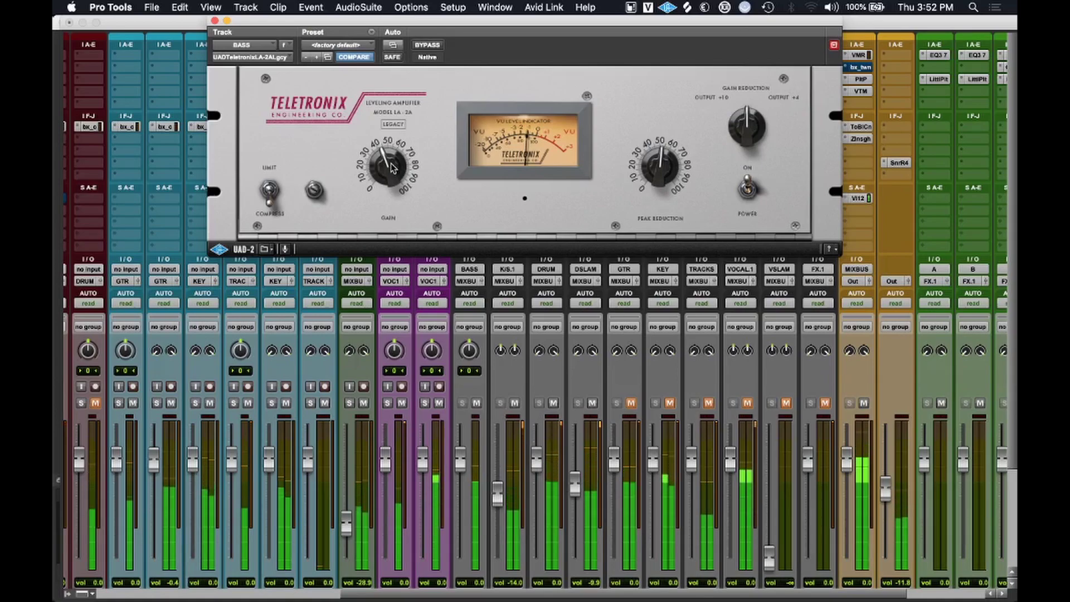
left_click(427, 46)
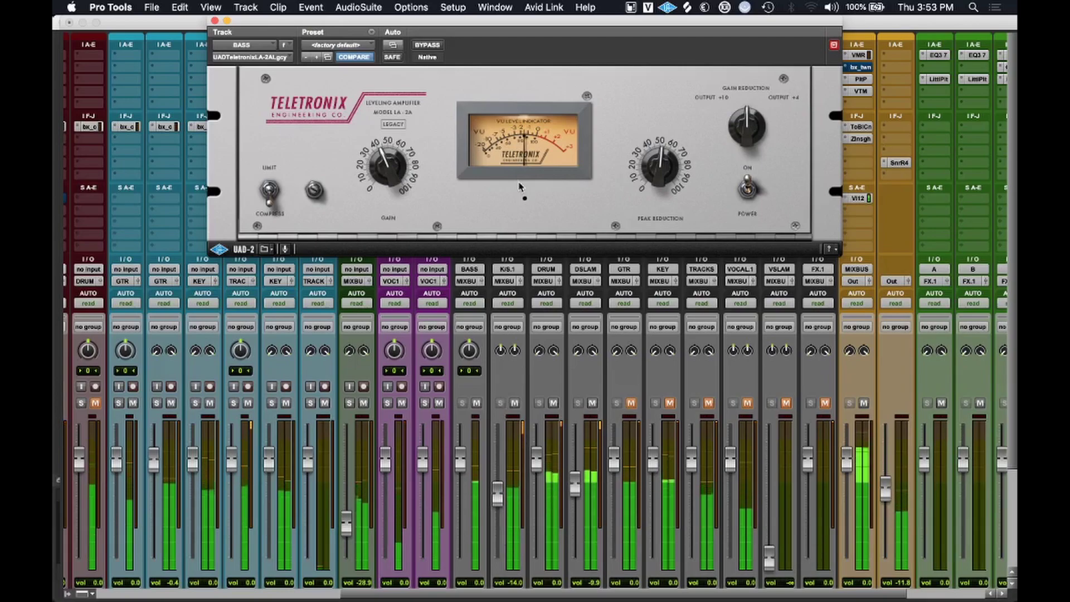
left_click(427, 45)
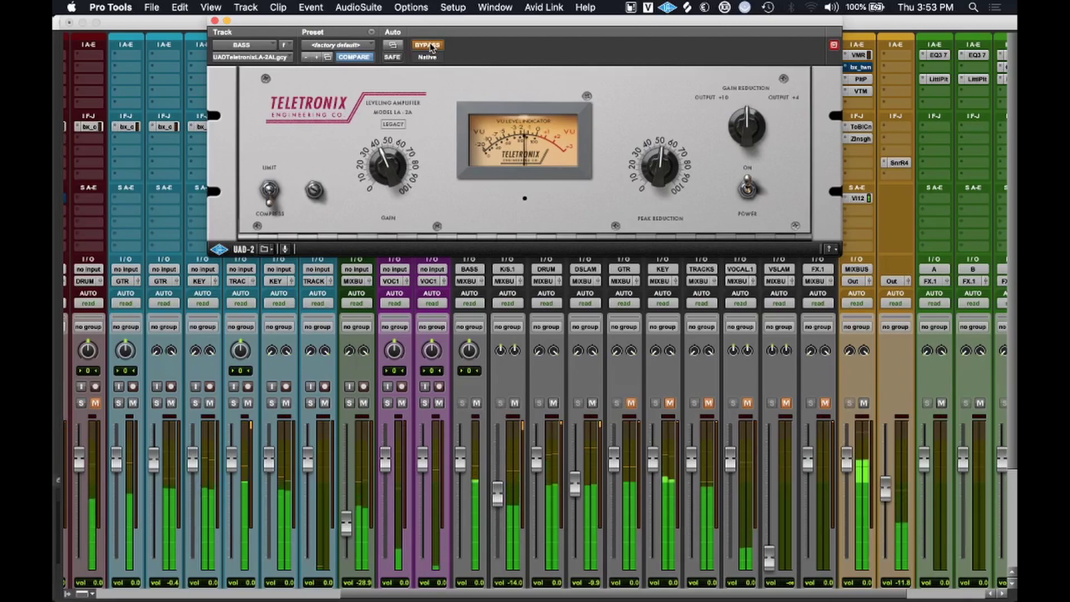
left_click(427, 45)
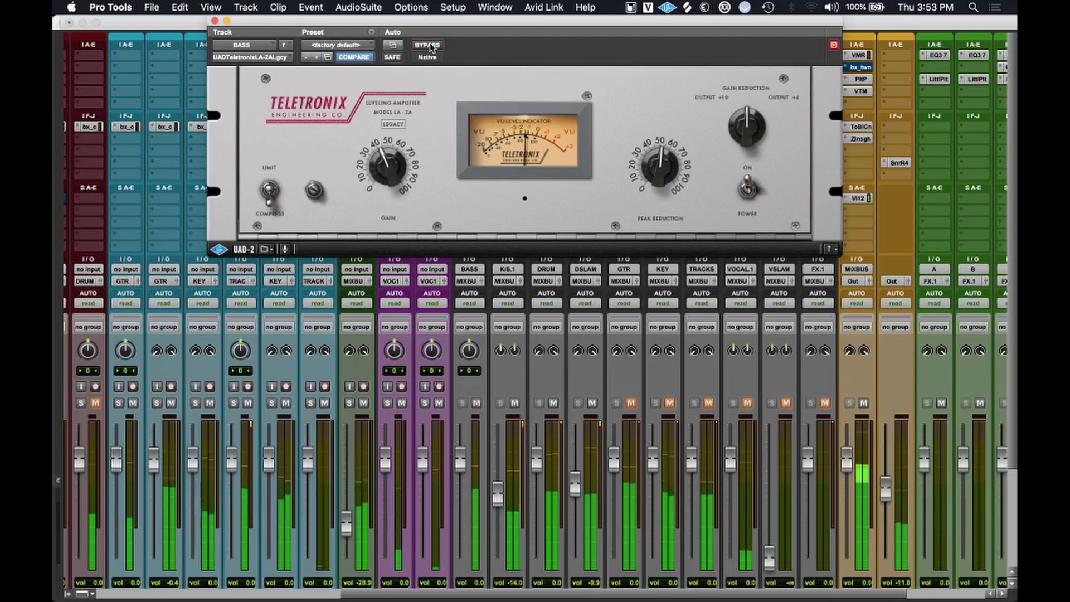
left_click(429, 46)
left_click(862, 442)
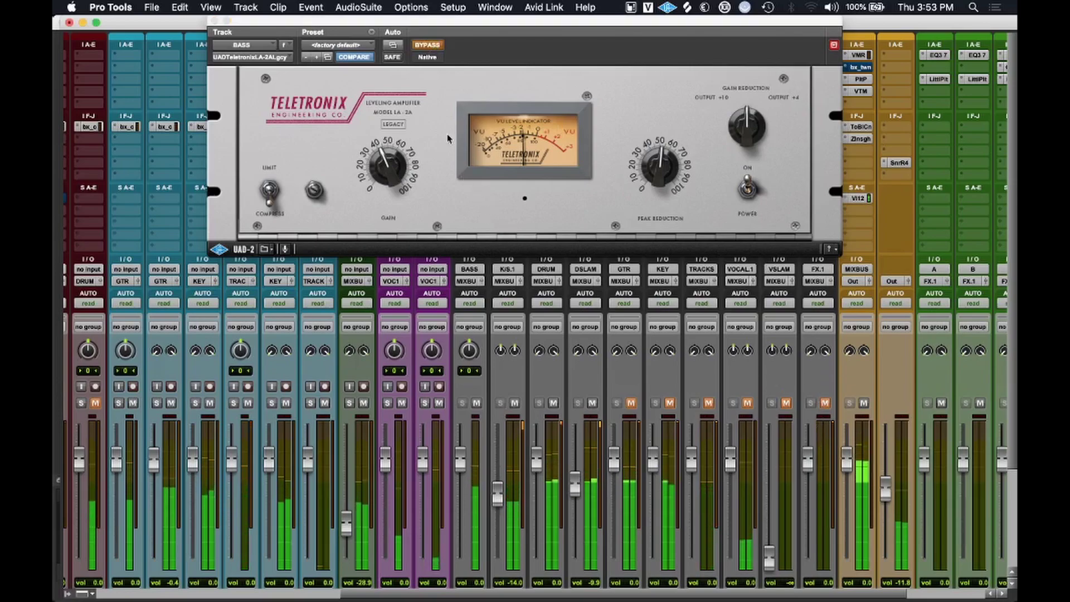
left_click(432, 47)
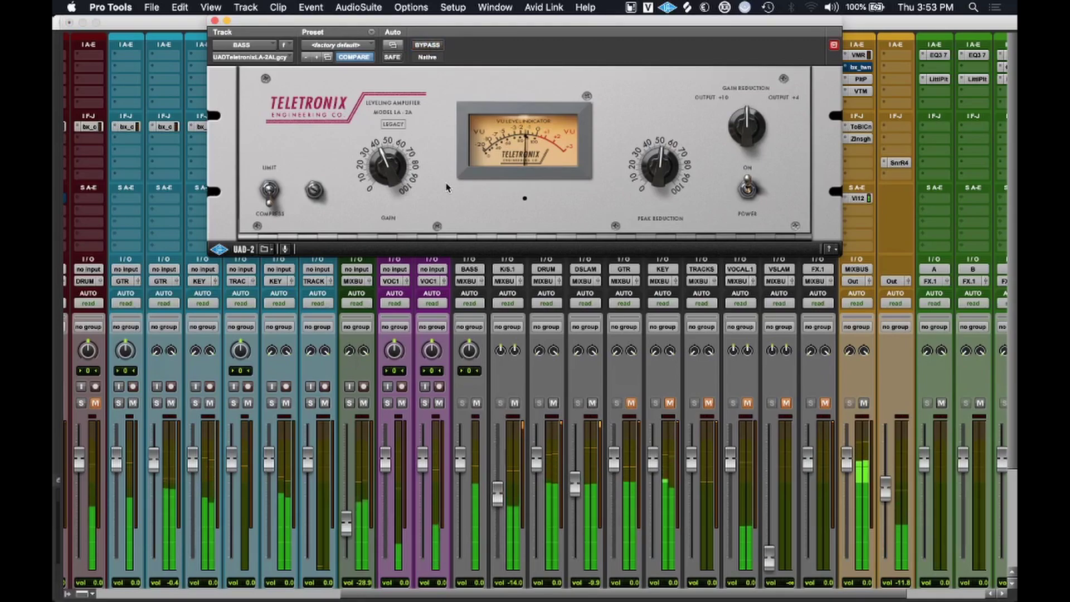
left_click_drag(674, 179, 673, 184)
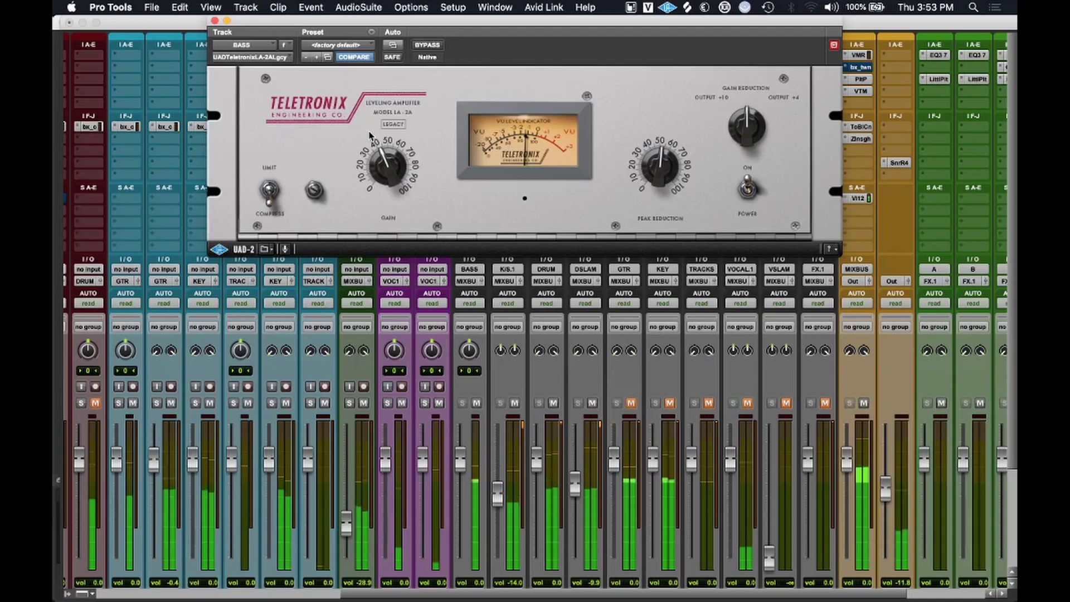
left_click(215, 21)
Open the TRASH track's bx_console SSL 4000 E and play the song from around bar 47 to check its level.
scroll(229, 419, "left", 5)
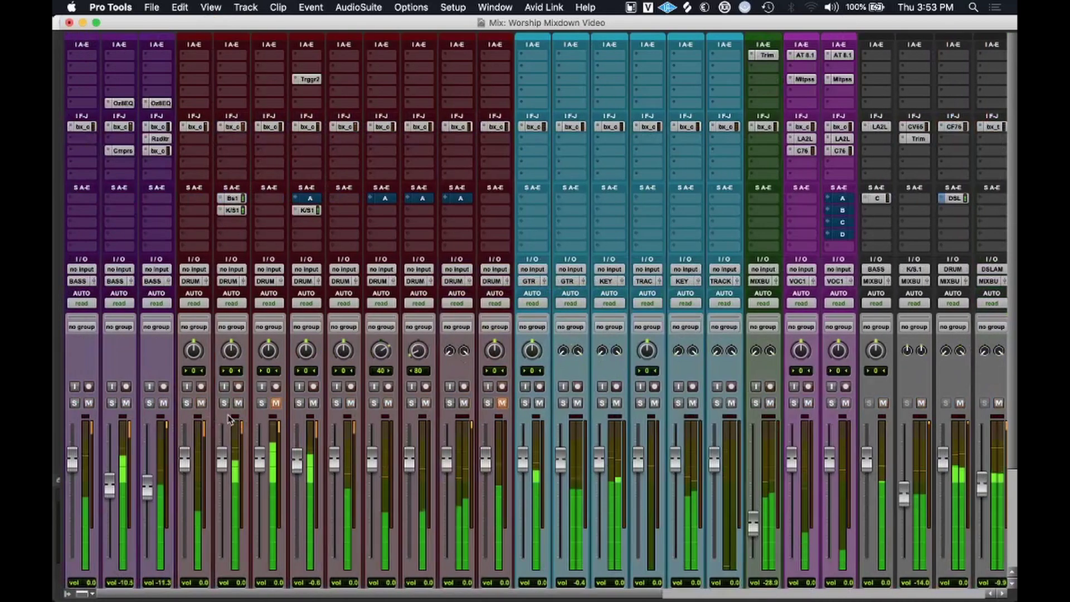
left_click(158, 151)
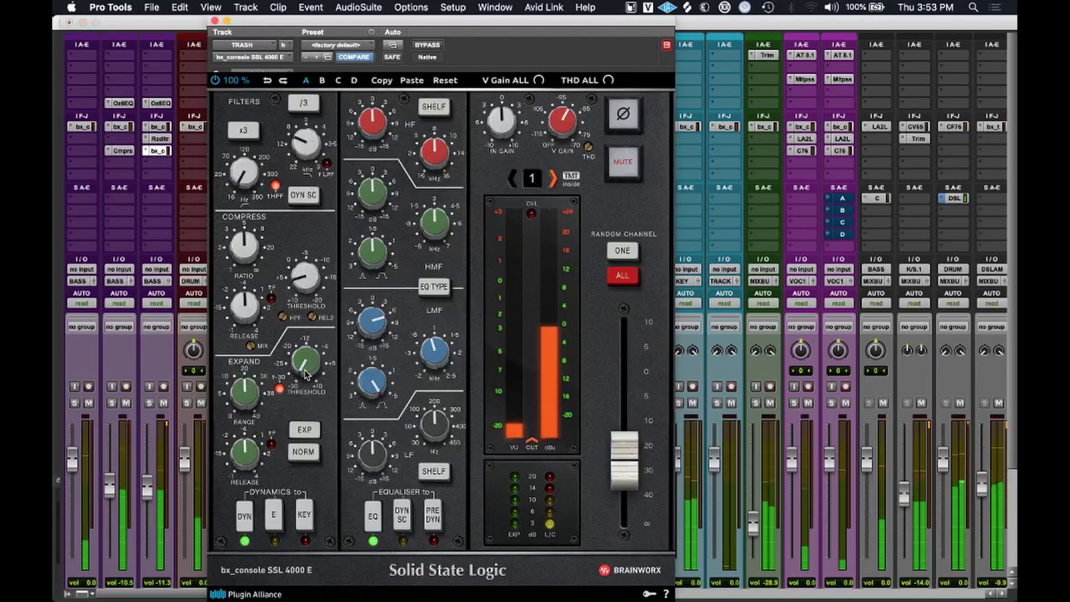
key("super+equal")
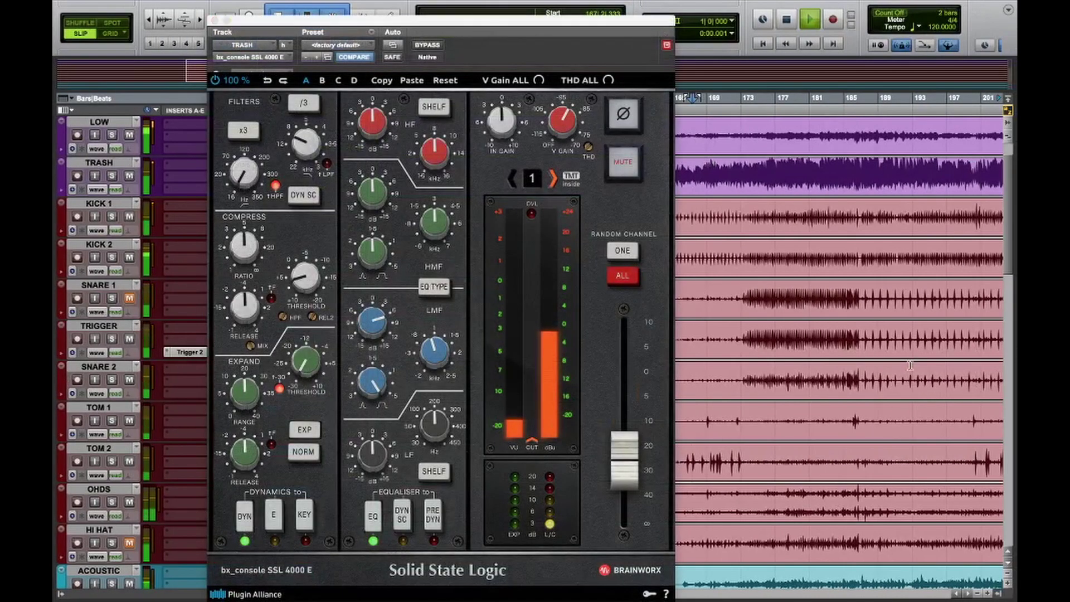
scroll(909, 368, "left", 10)
key("space")
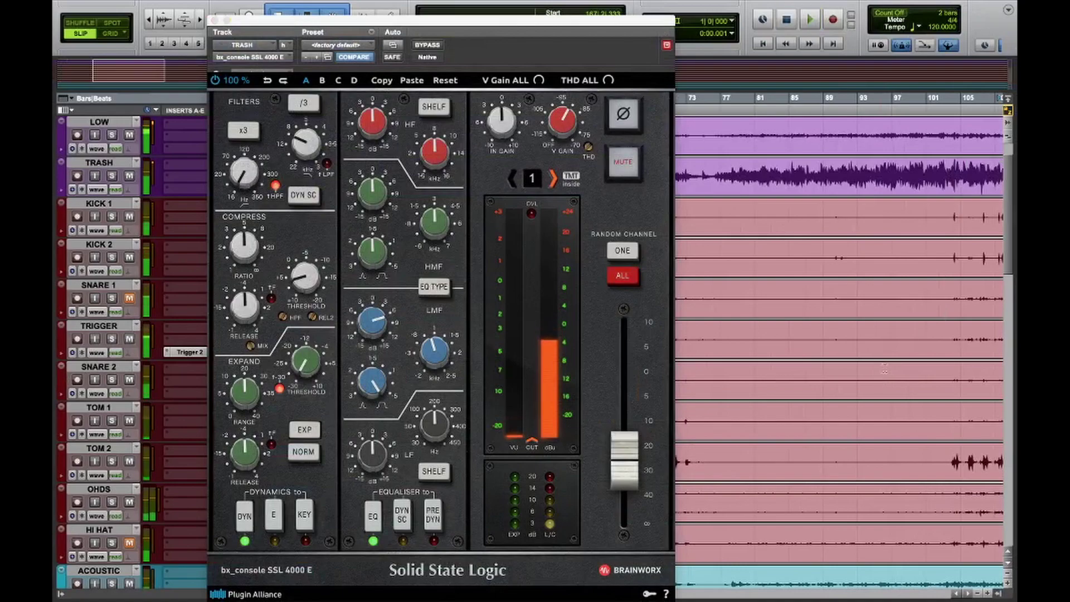
left_click(954, 295)
key("space")
scroll(954, 295, "left", 3)
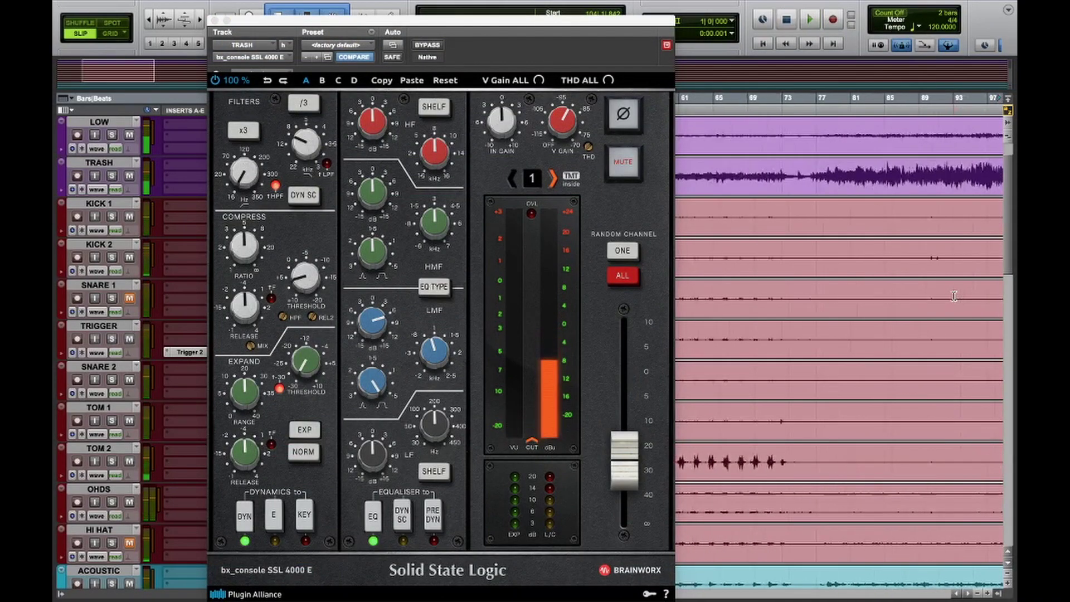
scroll(836, 310, "left", 6)
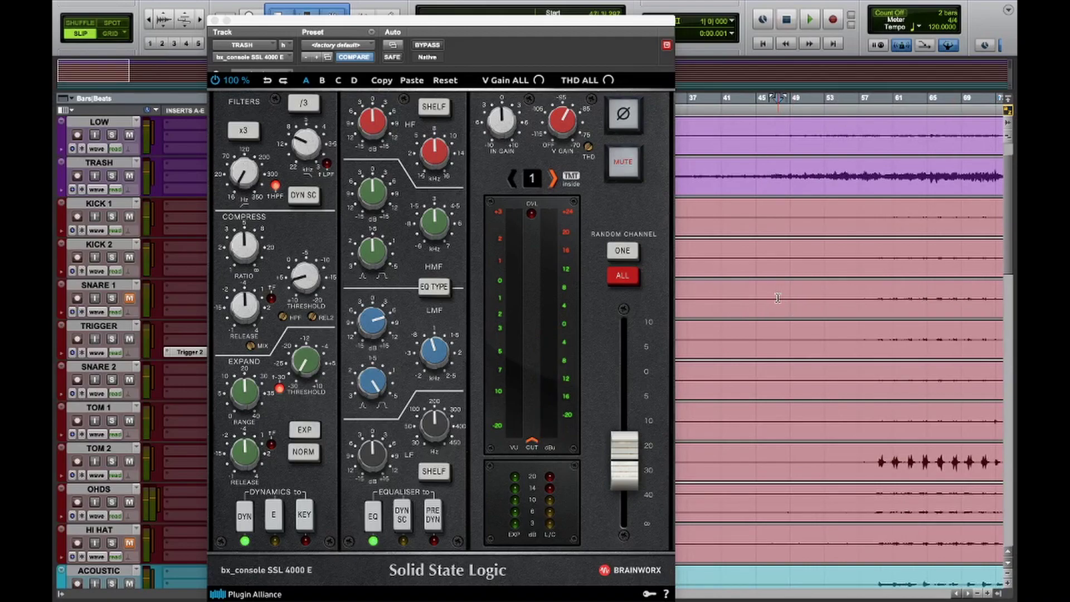
key("space")
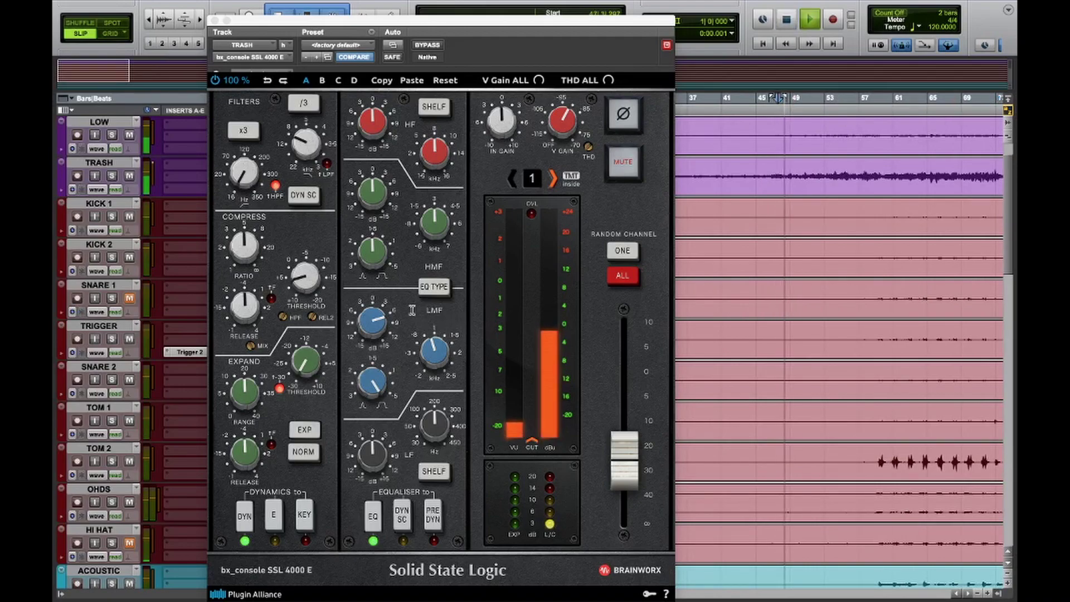
Play the song's intro from bar 4 to listen to the TRASH track's noise with its channel strip open.
scroll(746, 350, "up", 1)
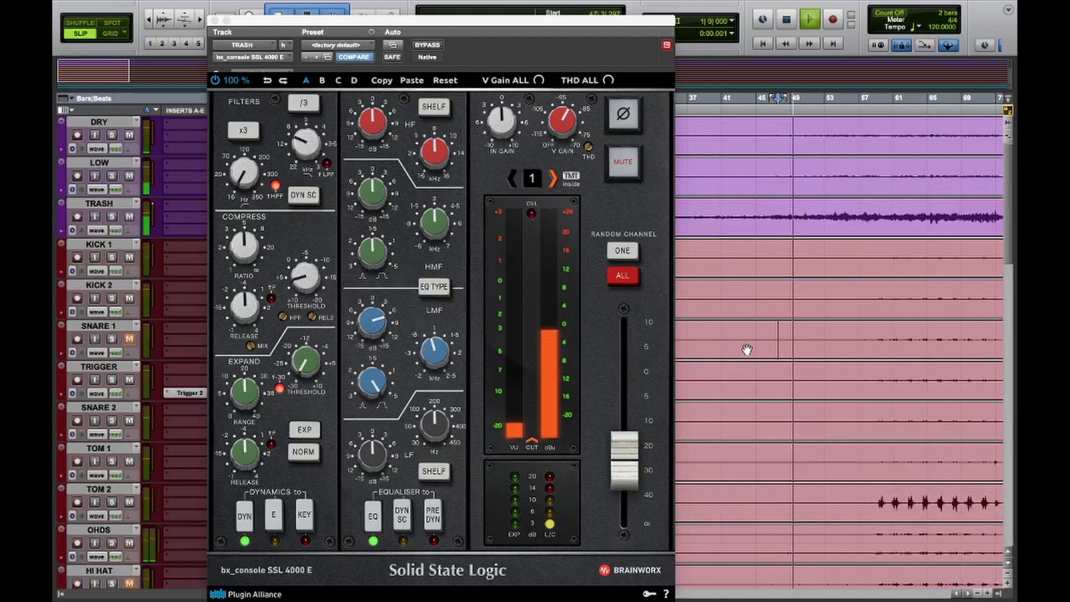
left_click_drag(447, 22, 523, 281)
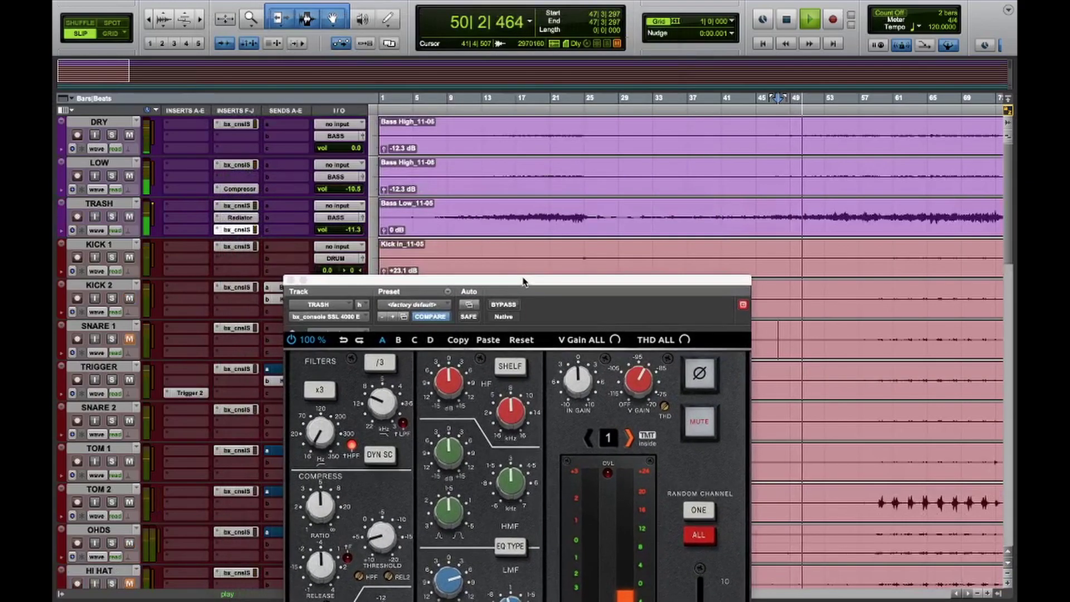
key("space")
left_click(409, 212)
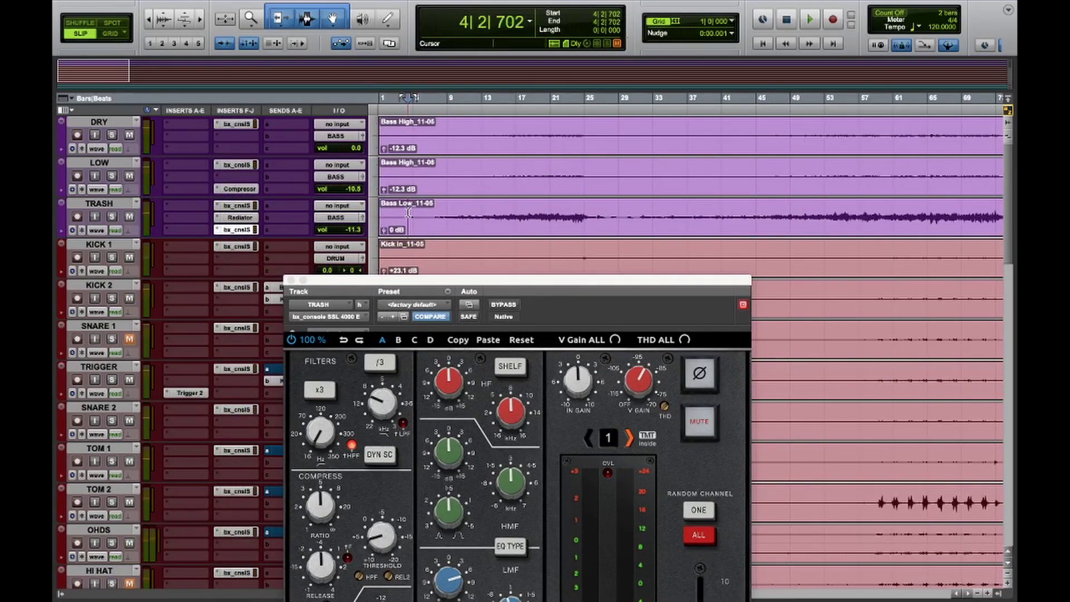
key("space")
left_click_drag(479, 285, 484, 48)
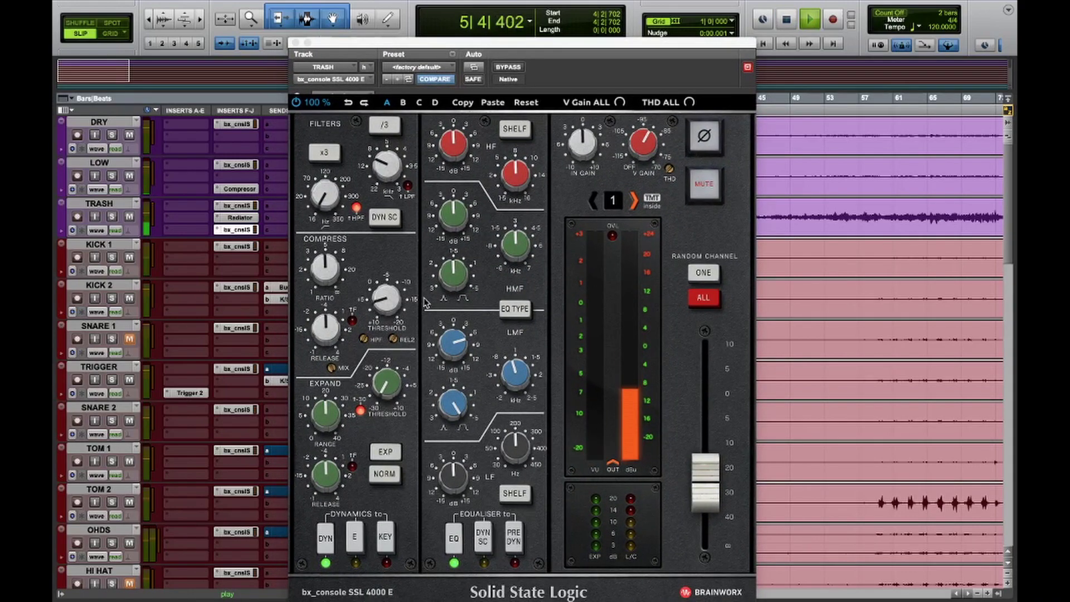
key("space")
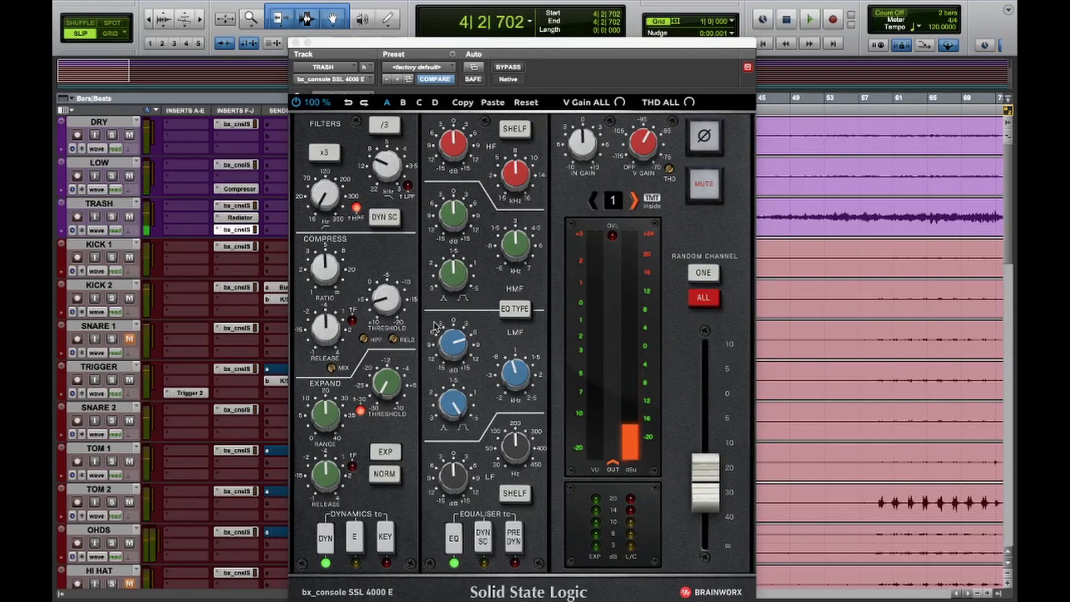
Try raising the expander's threshold and range to maximum on the TRASH channel strip while playing the intro.
left_click_drag(389, 382, 392, 336)
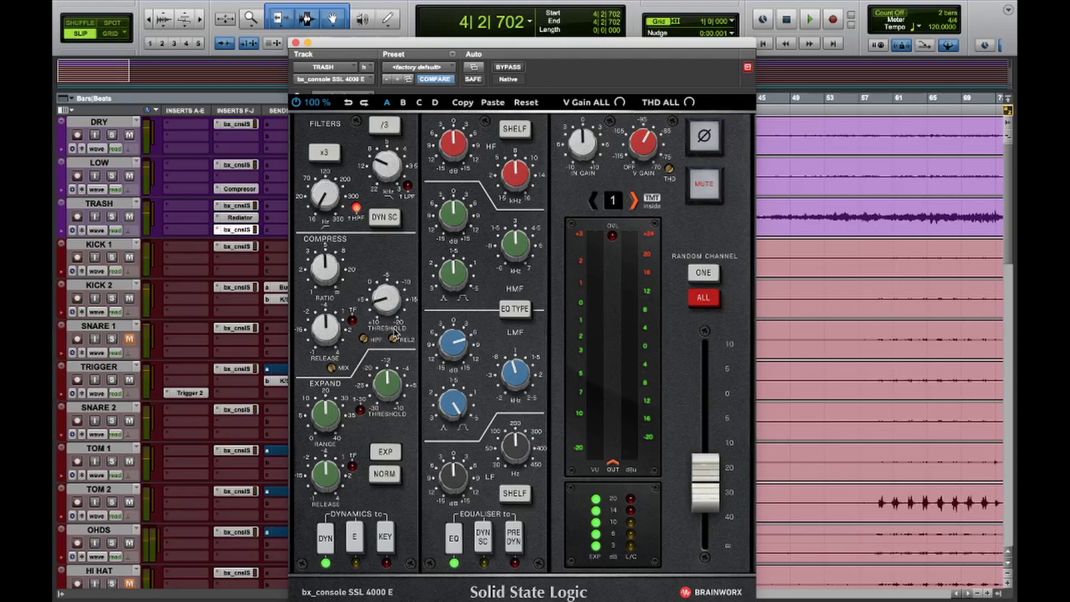
key("space")
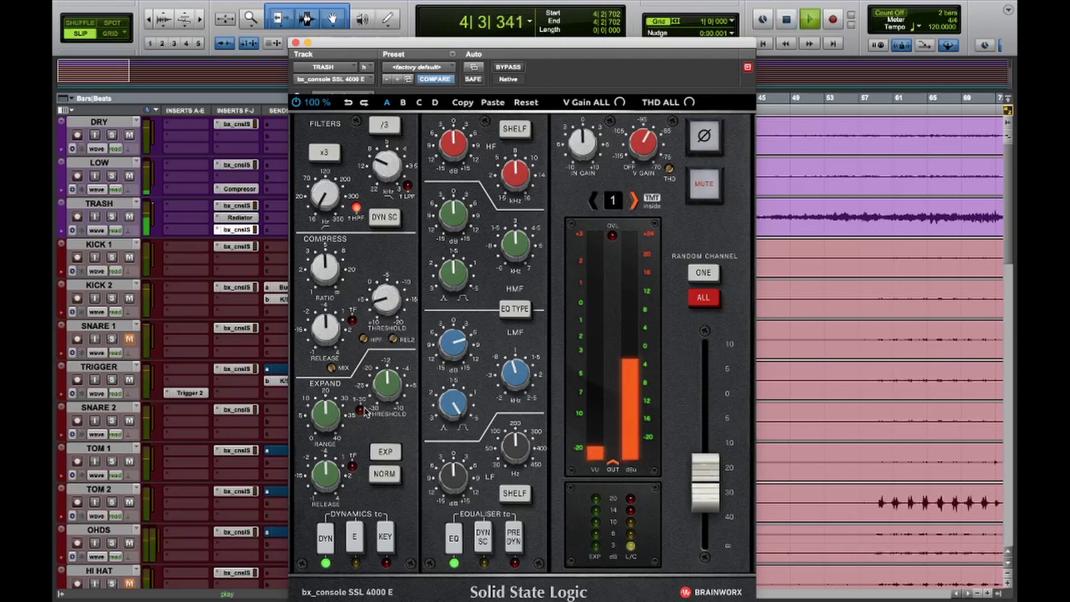
left_click(389, 393)
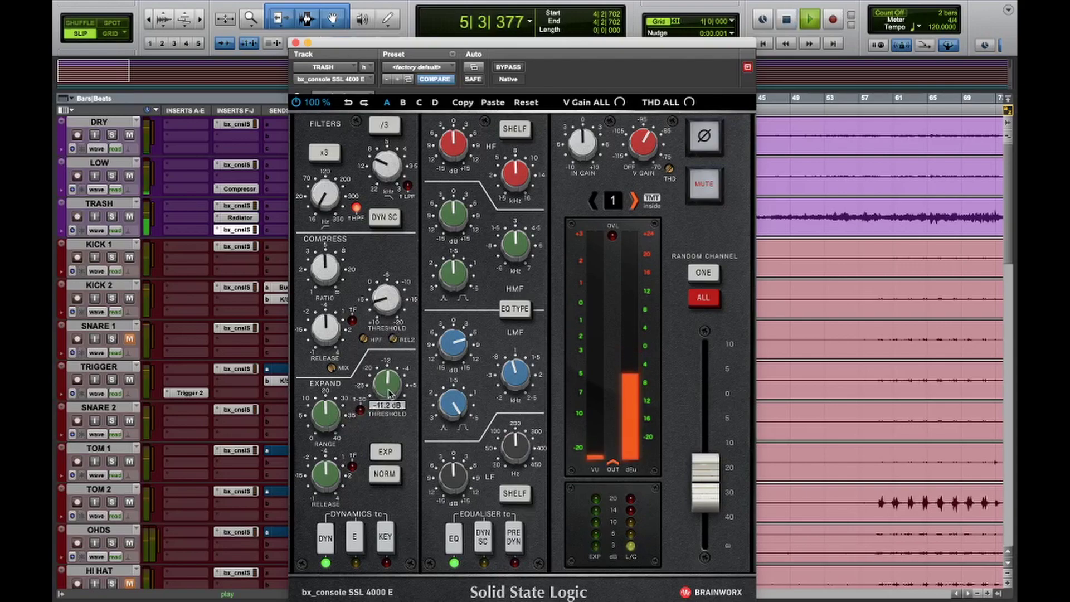
left_click_drag(392, 395, 398, 365)
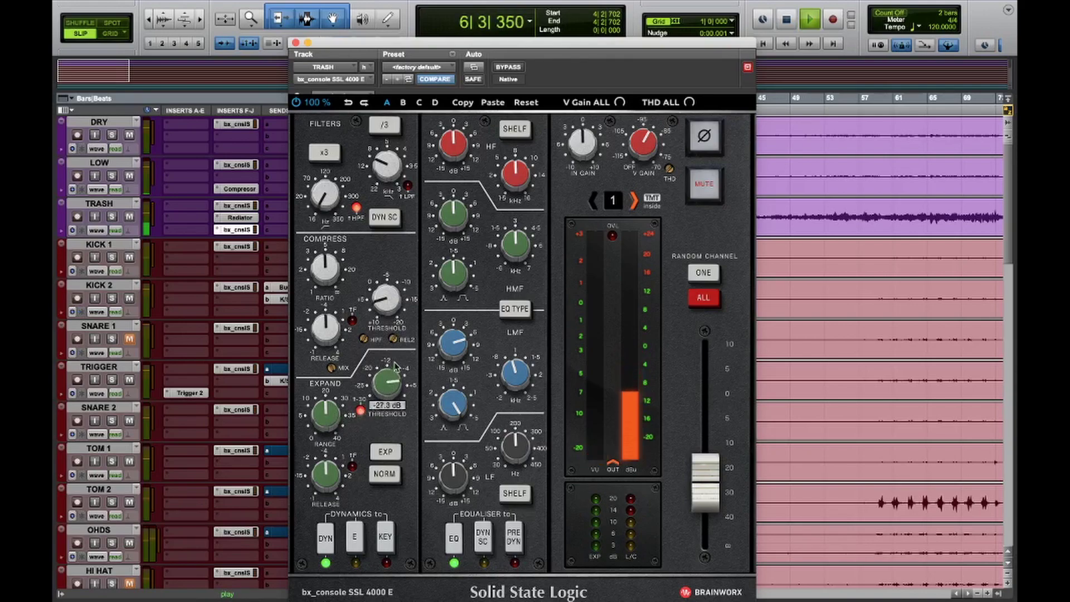
left_click_drag(333, 416, 392, 357)
key("space")
key("space")
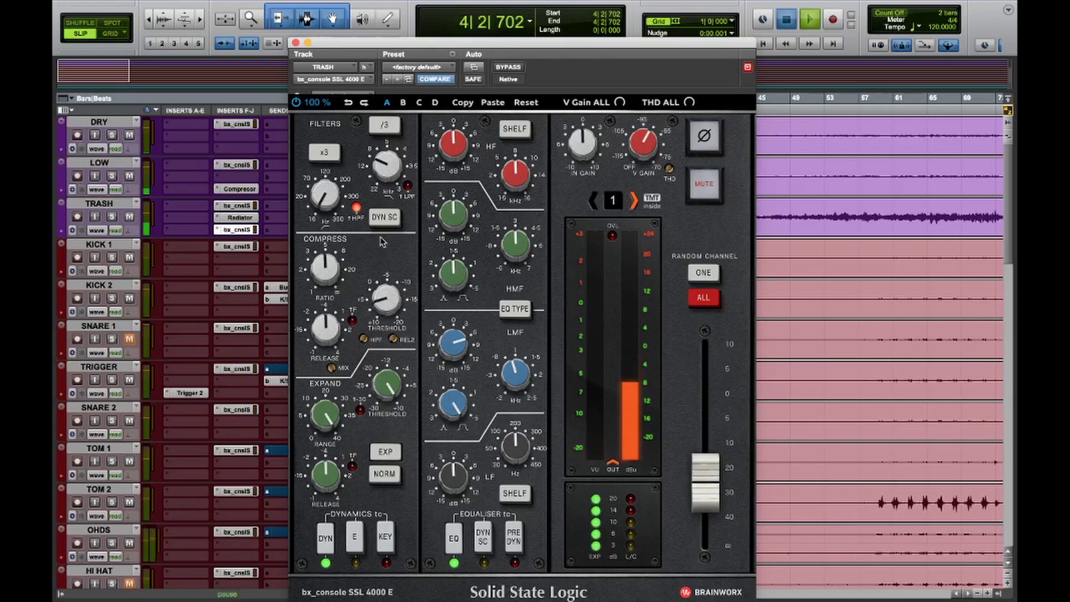
Replay the intro from bar 3, turn the TRASH expander's threshold and range down to minimum, and close the channel strip.
key("space")
left_click_drag(469, 44, 497, 258)
left_click(408, 215)
key("space")
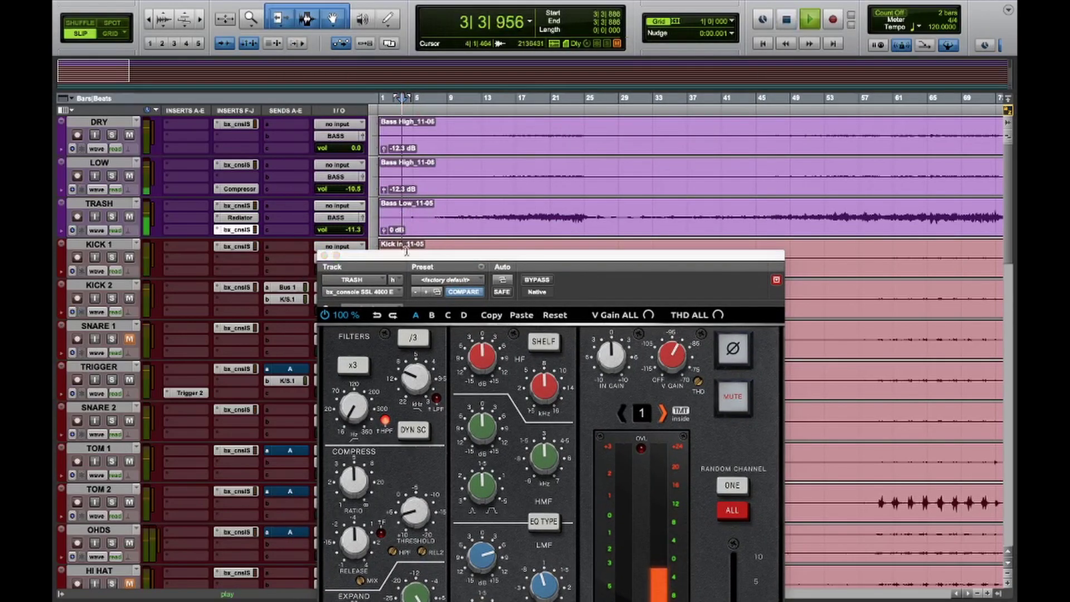
left_click_drag(409, 260, 393, 29)
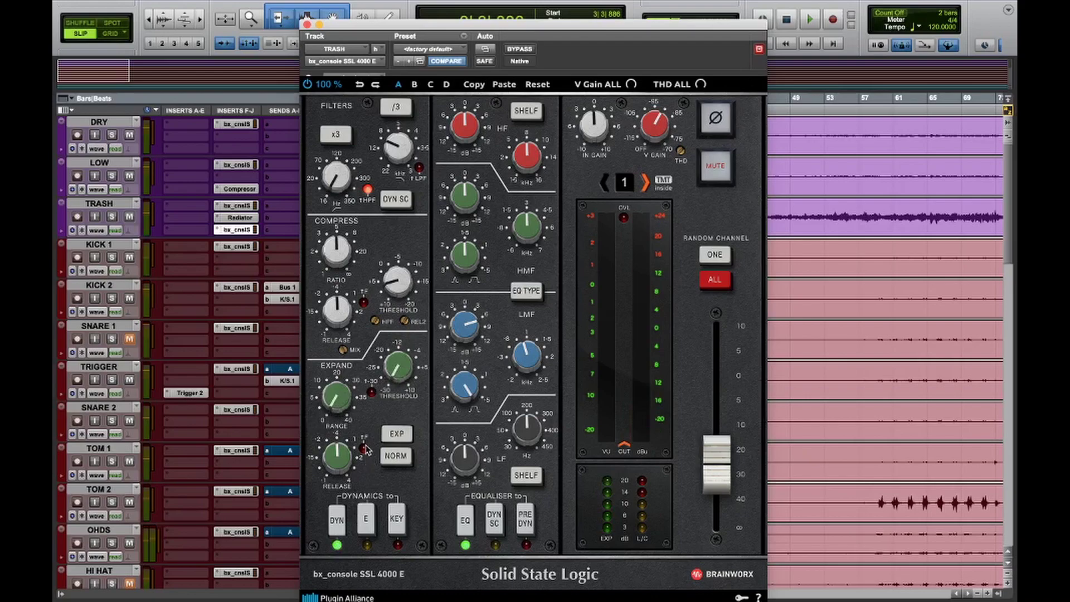
left_click(307, 25)
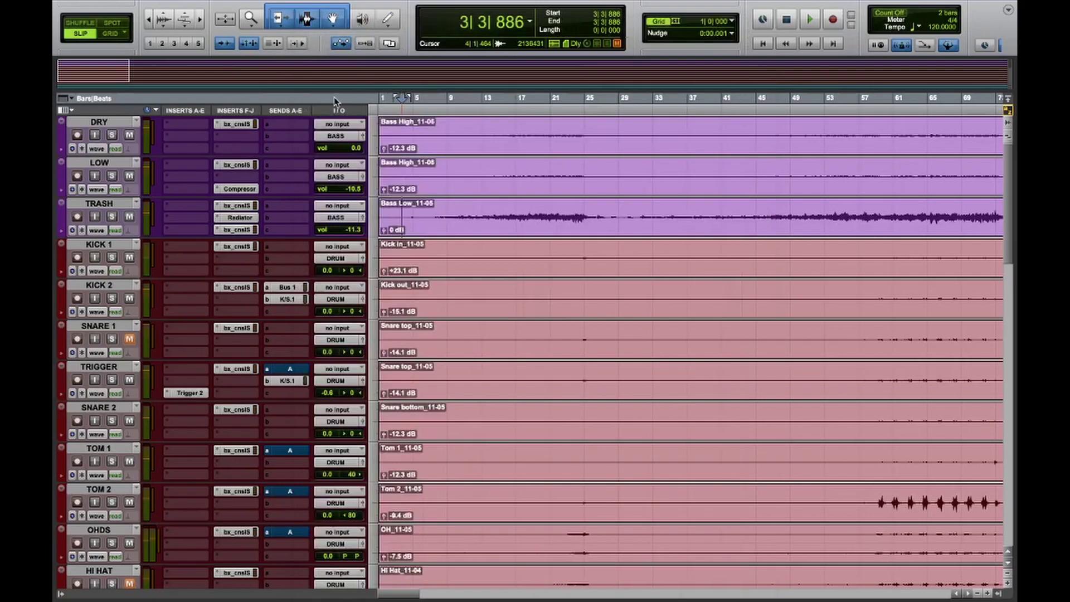
Open the TRASH track's bx_console SSL 4000 E and set its expander threshold and range near mid-scale while playing the intro.
key("super+equal")
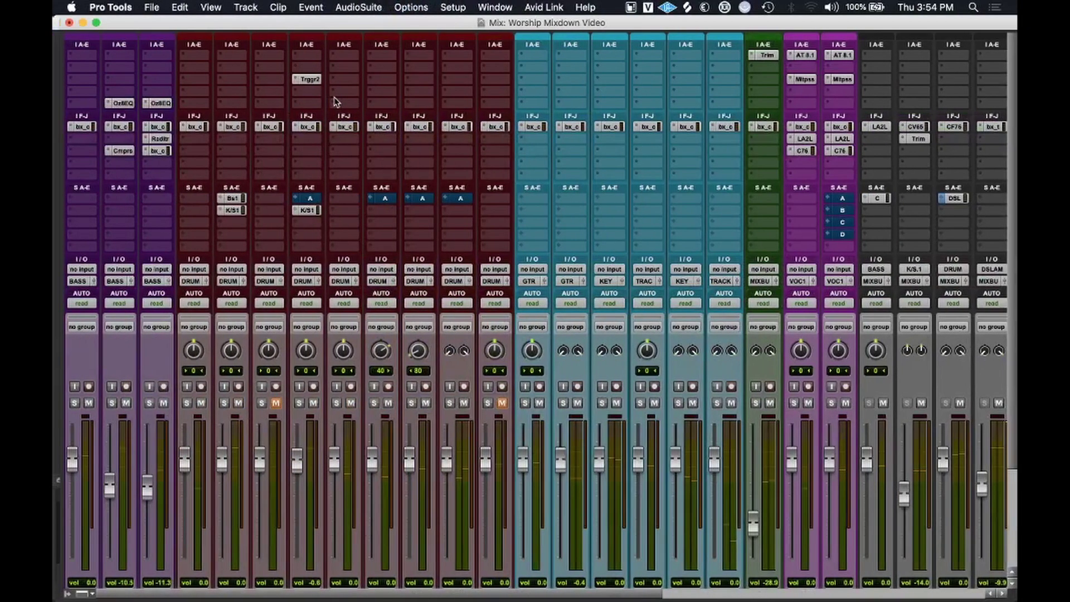
left_click(160, 127)
left_click_drag(409, 398, 390, 368)
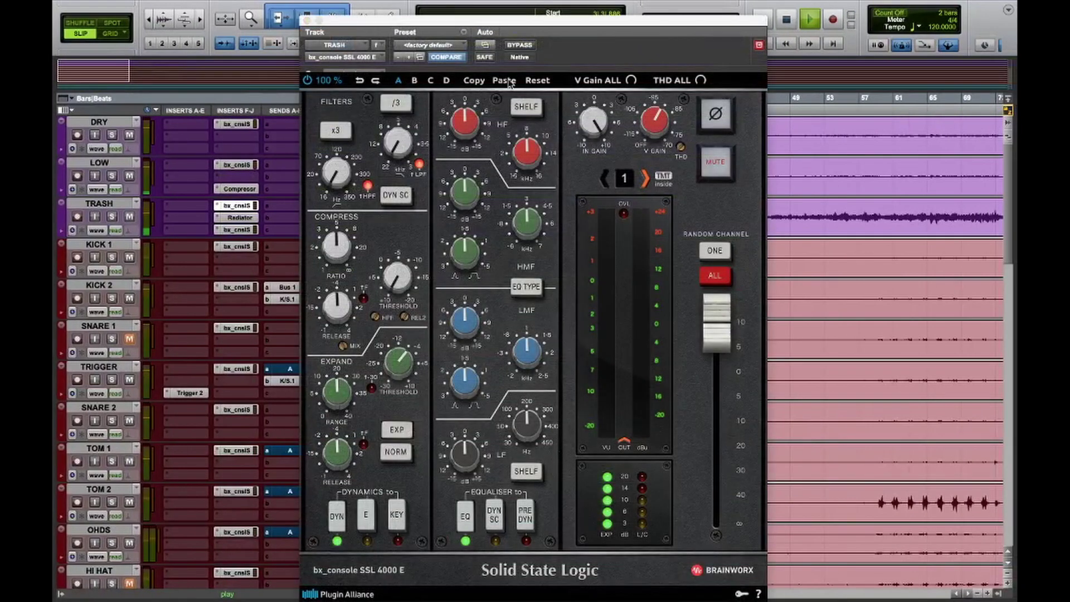
left_click_drag(530, 26, 532, 54)
left_click_drag(397, 391, 396, 396)
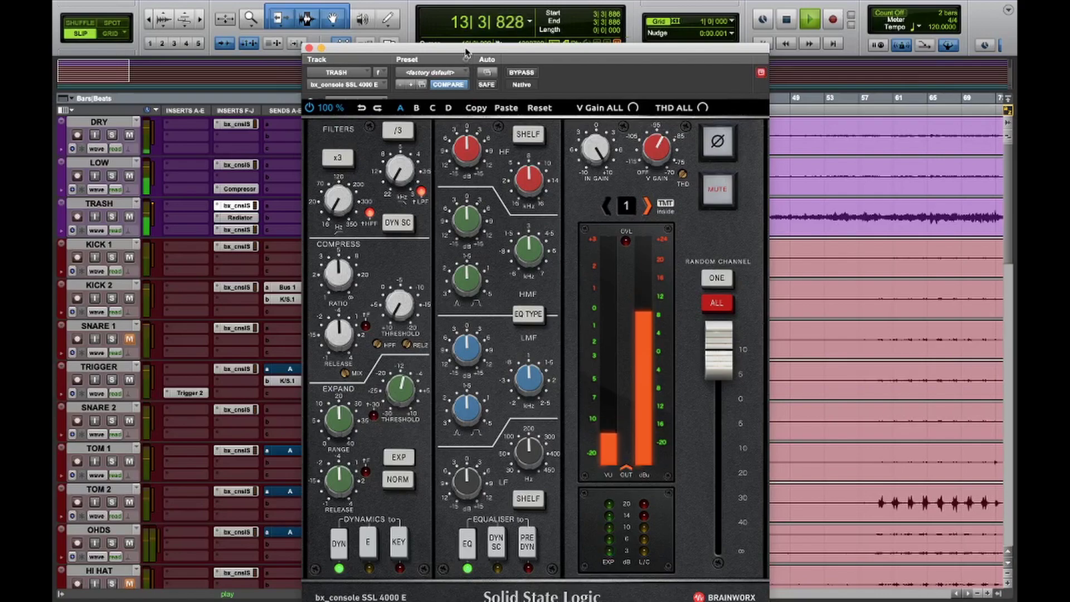
Play the song from around bar 19 and from bar 94 to check the TRASH expander on quiet and loud passages.
left_click_drag(469, 48, 470, 339)
key("space")
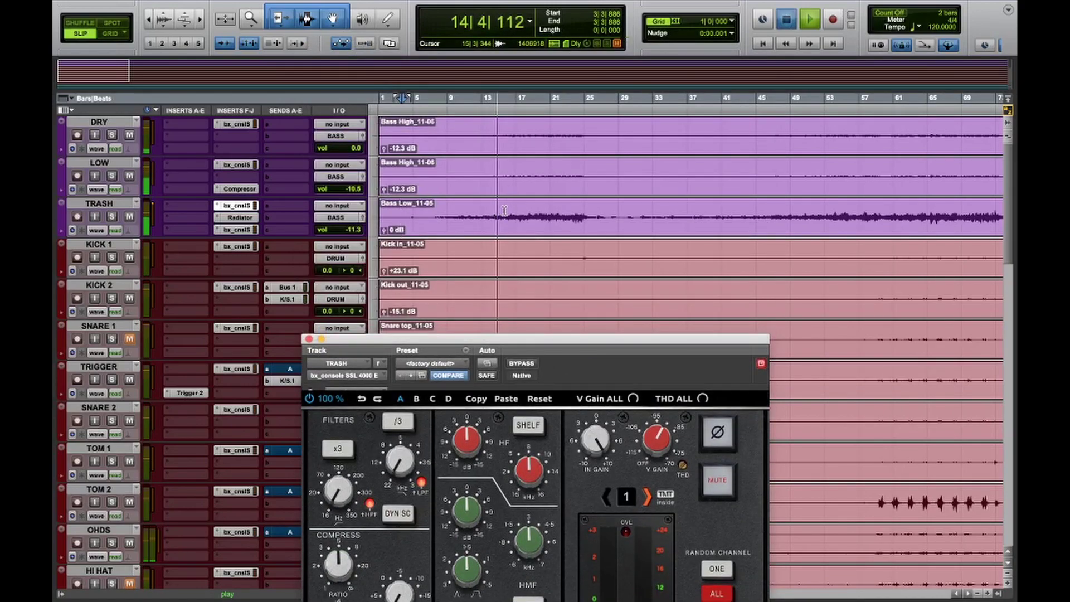
left_click(541, 214)
key("space")
scroll(581, 217, "right", 10)
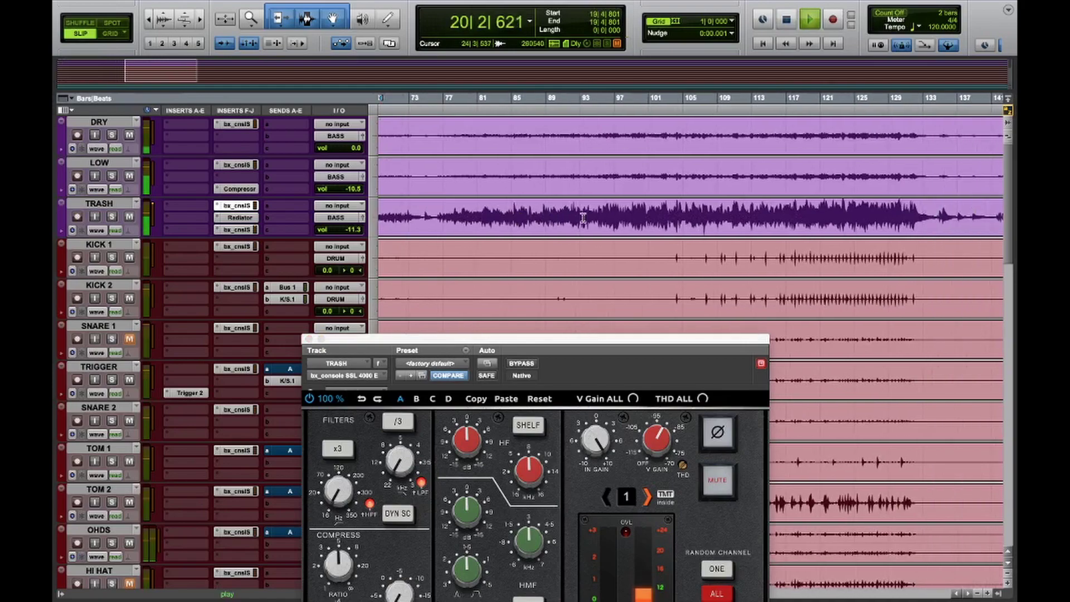
key("space")
left_click(590, 216)
key("space")
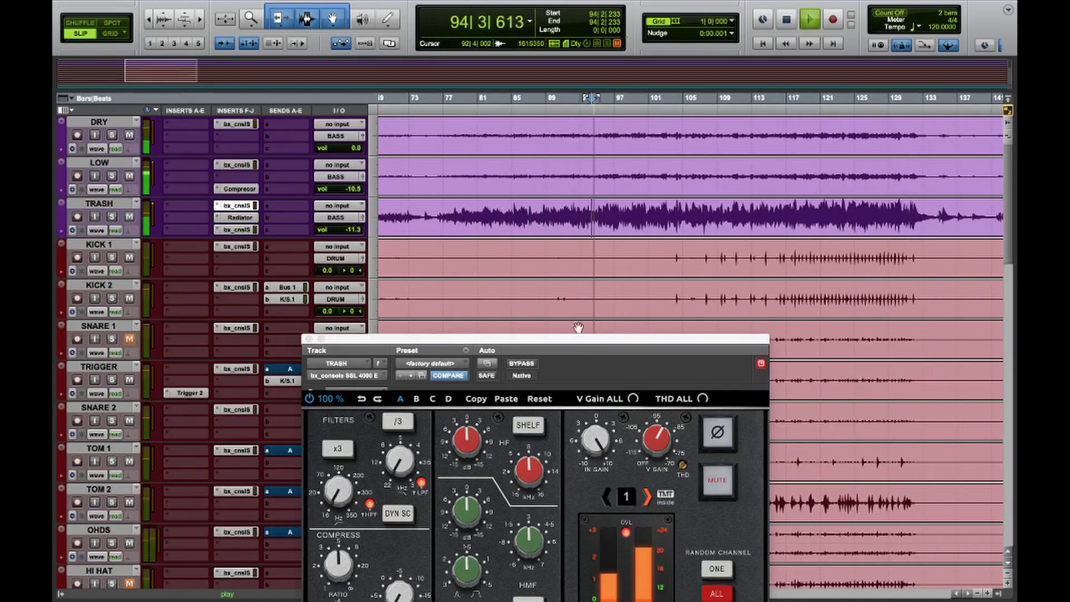
Play the quiet section from bar 27 to check the TRASH expander, then close the channel strip.
left_click_drag(577, 345, 647, 237)
scroll(572, 227, "left", 10)
key("space")
left_click(607, 220)
key("space")
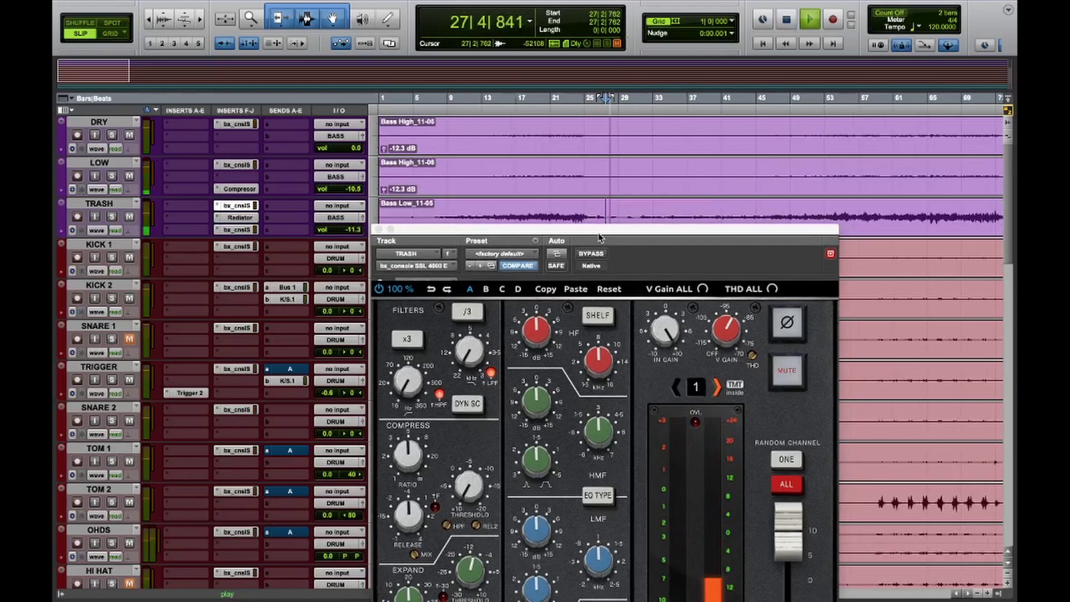
left_click_drag(600, 238, 566, 14)
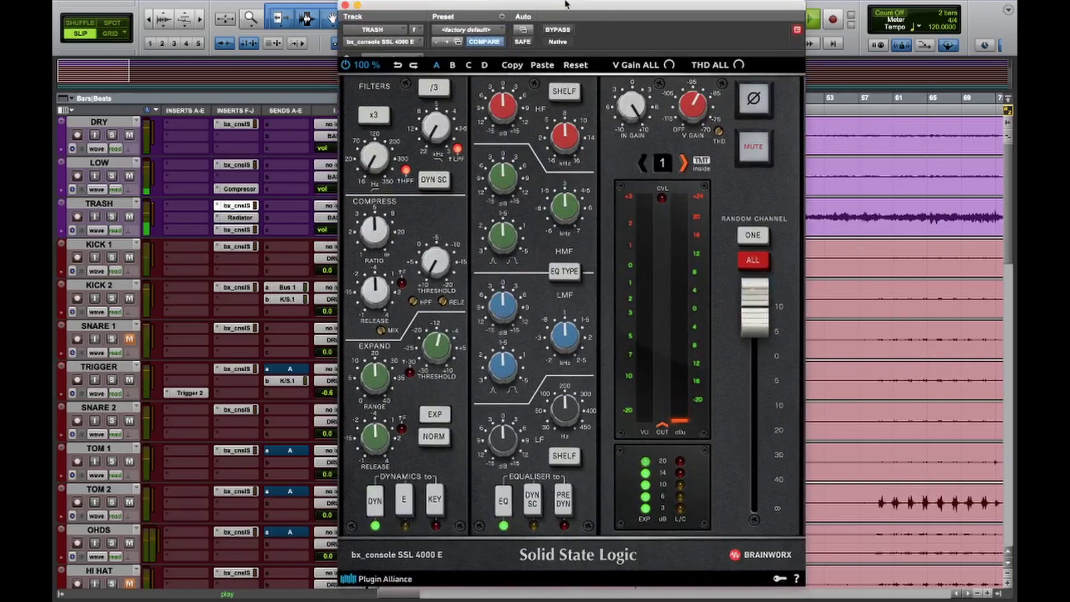
left_click(345, 5)
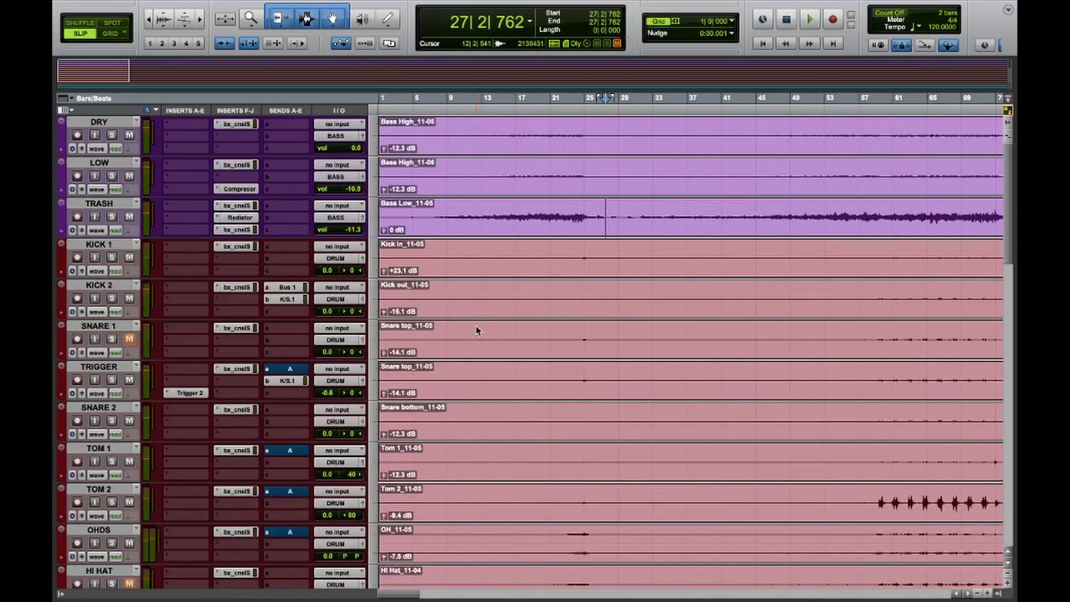
Play the song from bar 124 and review the track and bus levels across the mixer.
key("super+equal")
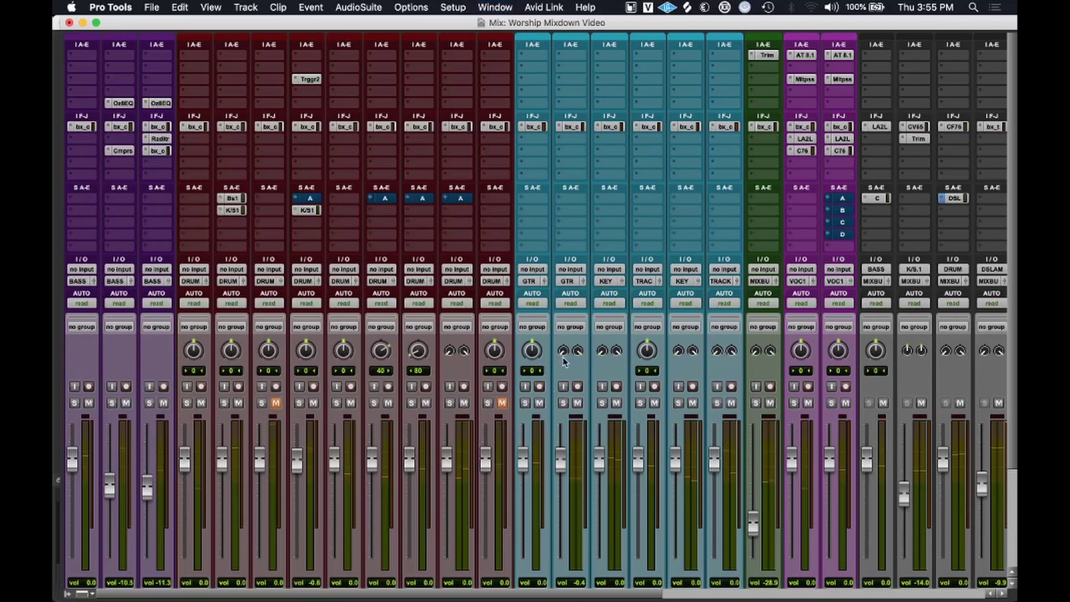
key("super+equal")
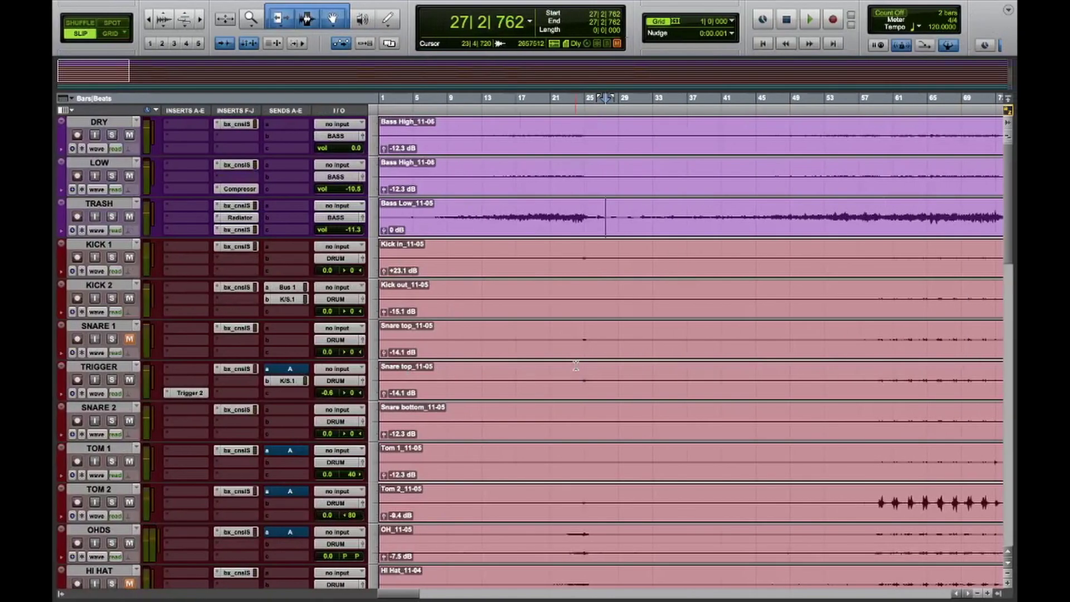
key("r")
key("r")
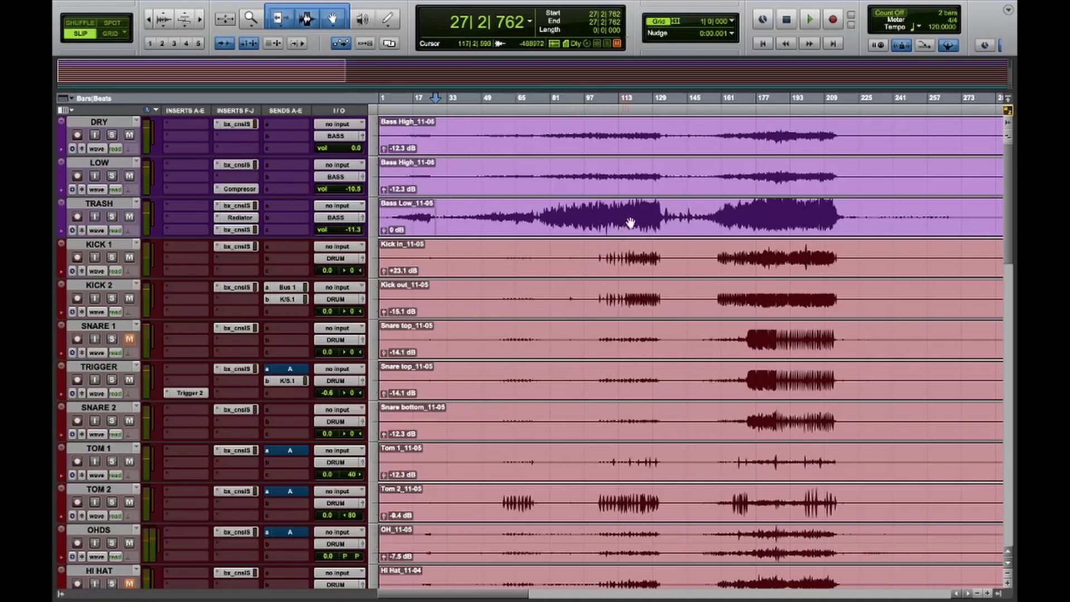
left_click(642, 214)
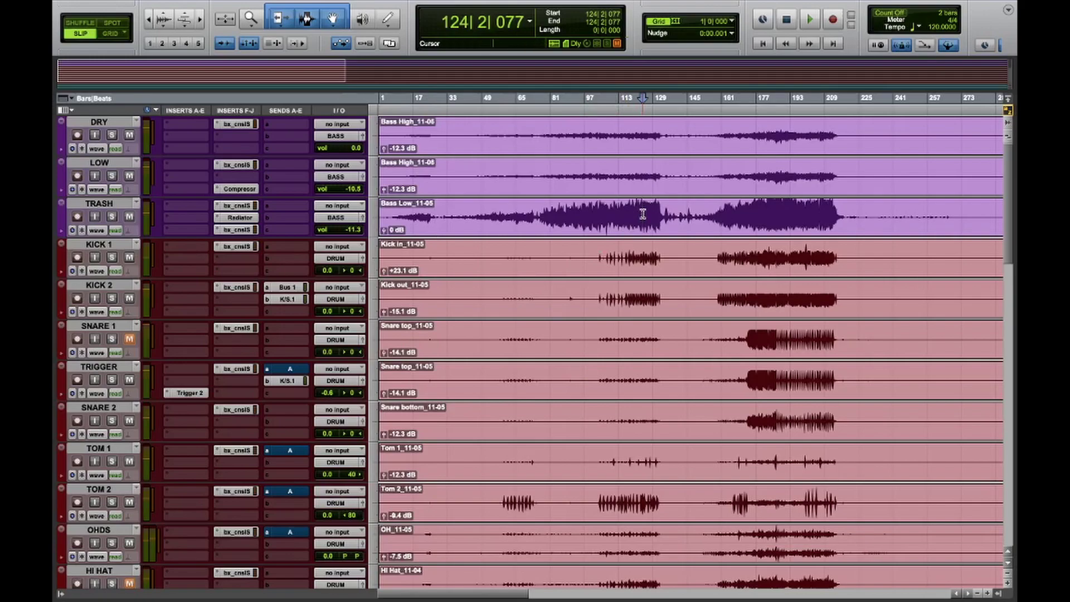
key("space")
key("super+equal")
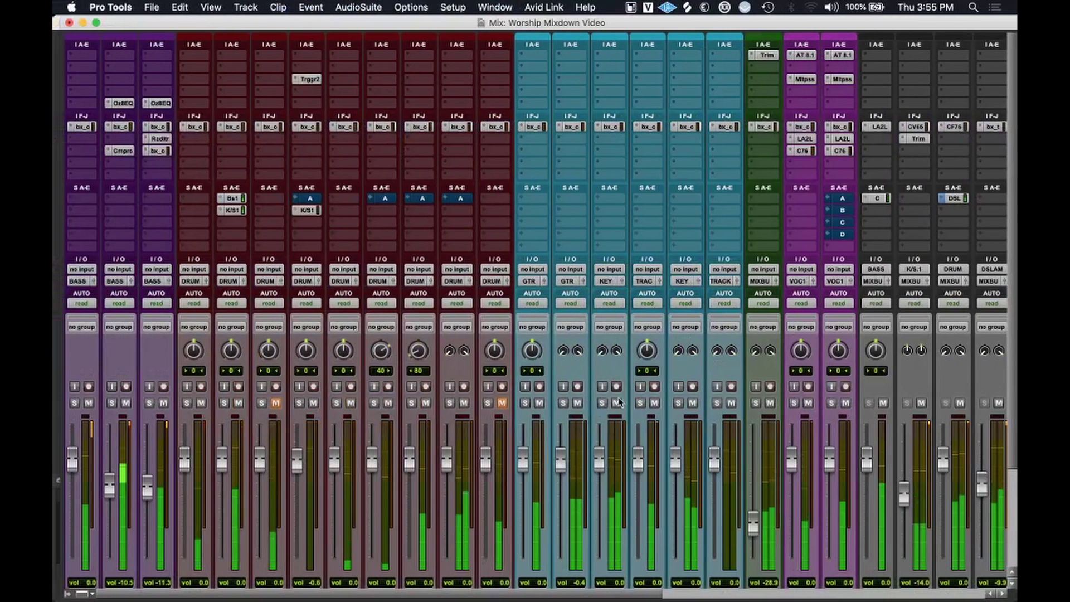
scroll(646, 390, "down", 4)
scroll(645, 391, "right", 4)
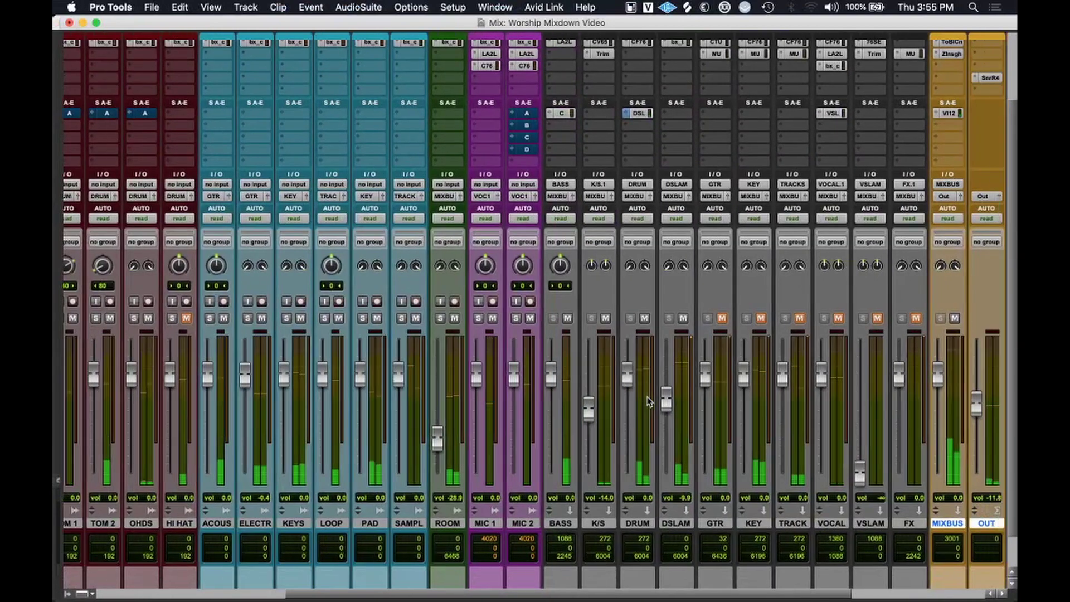
scroll(647, 401, "up", 4)
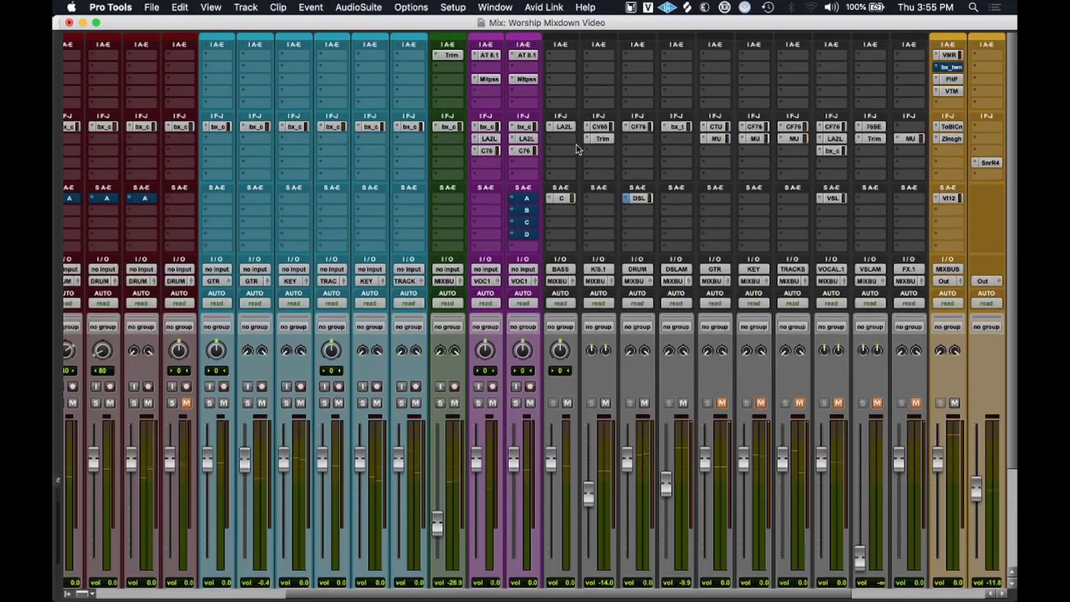
scroll(485, 191, "left", 10)
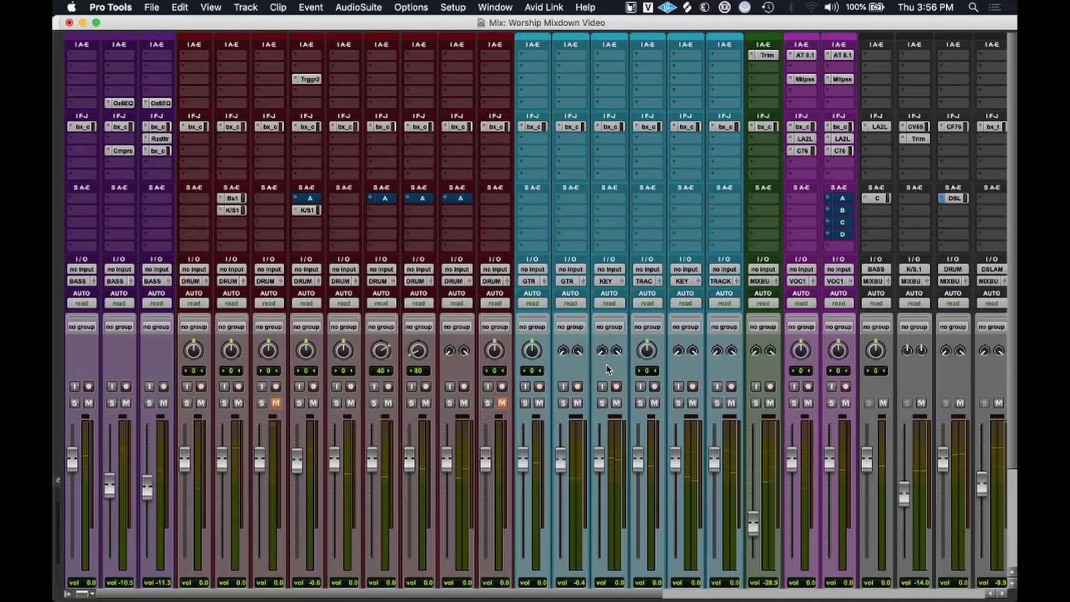
Unmute the GTR bus in the mixer.
scroll(607, 369, "down", 3)
scroll(607, 369, "right", 5)
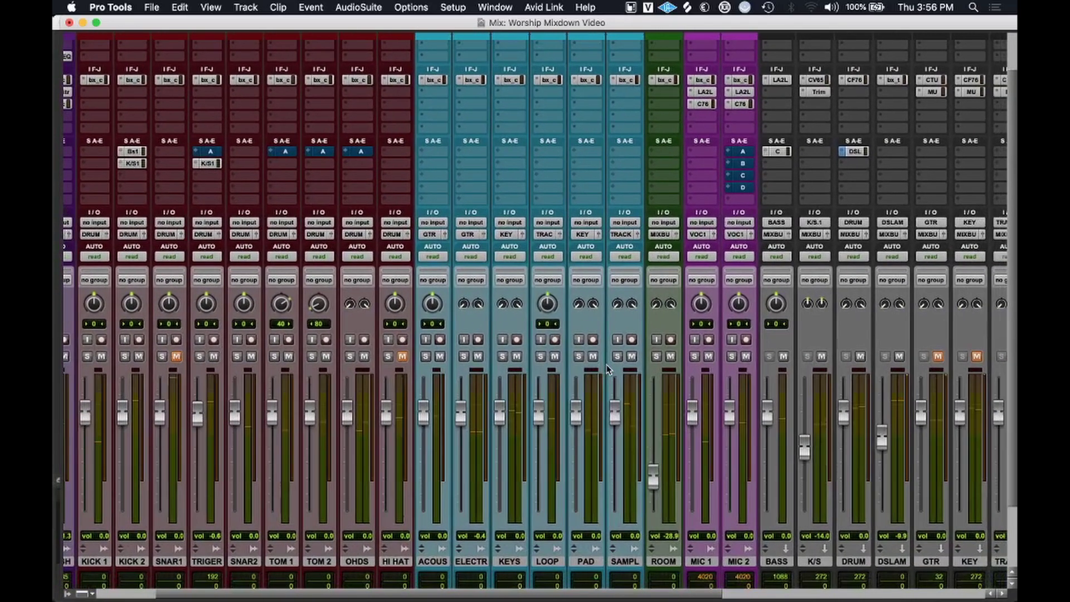
scroll(607, 368, "right", 8)
scroll(607, 369, "down", 1)
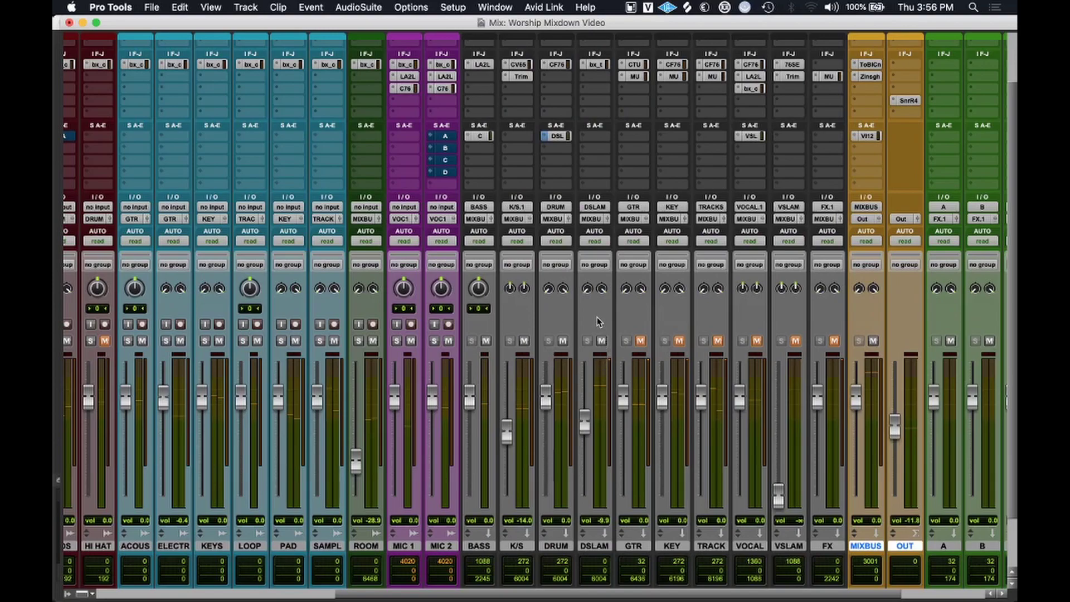
scroll(596, 322, "down", 1)
scroll(597, 322, "left", 1)
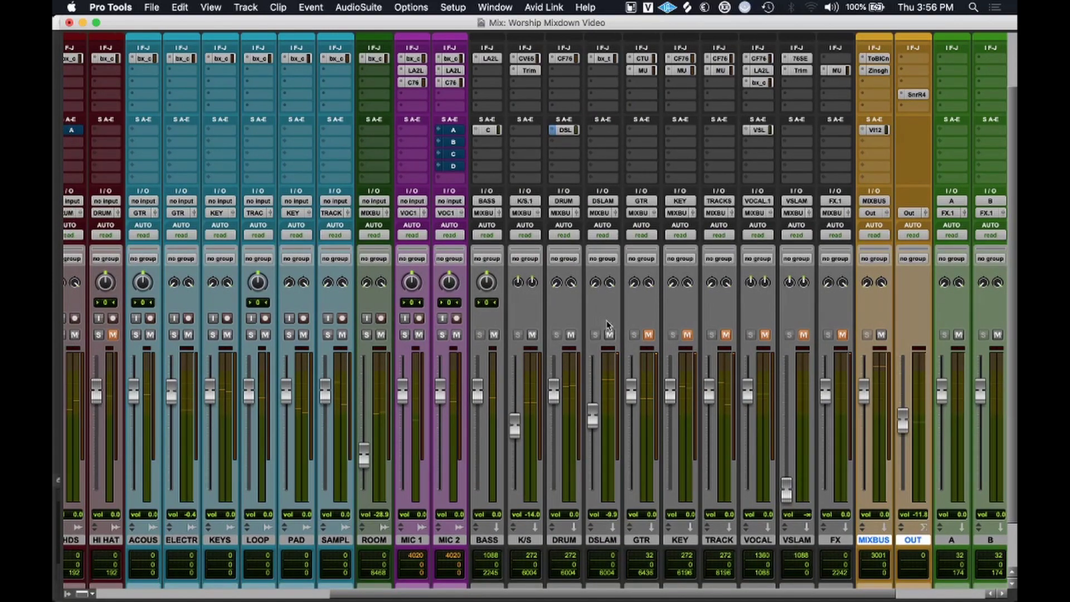
left_click(648, 335)
Mute the acoustic guitar track and play the song to hear the electric guitar in the mix.
scroll(332, 357, "left", 5)
scroll(332, 356, "down", 1)
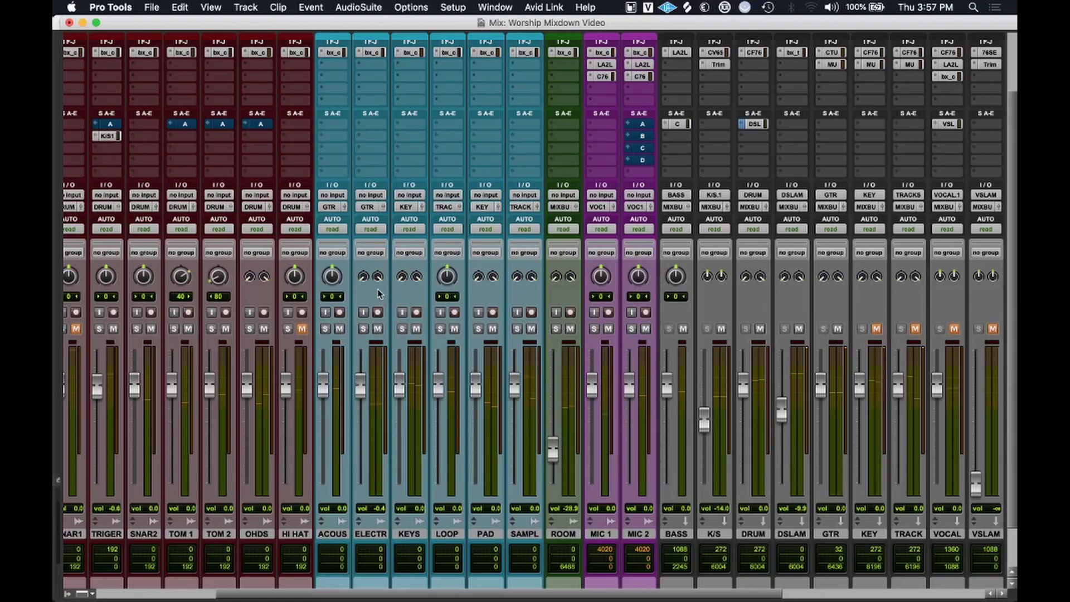
scroll(340, 334, "up", 1)
left_click(340, 342)
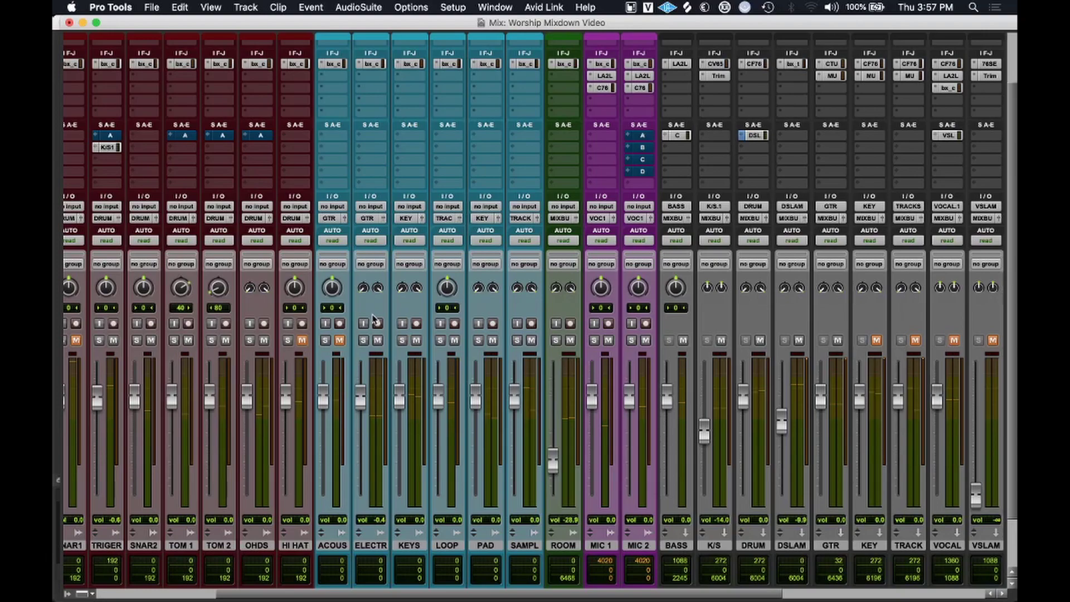
key("space")
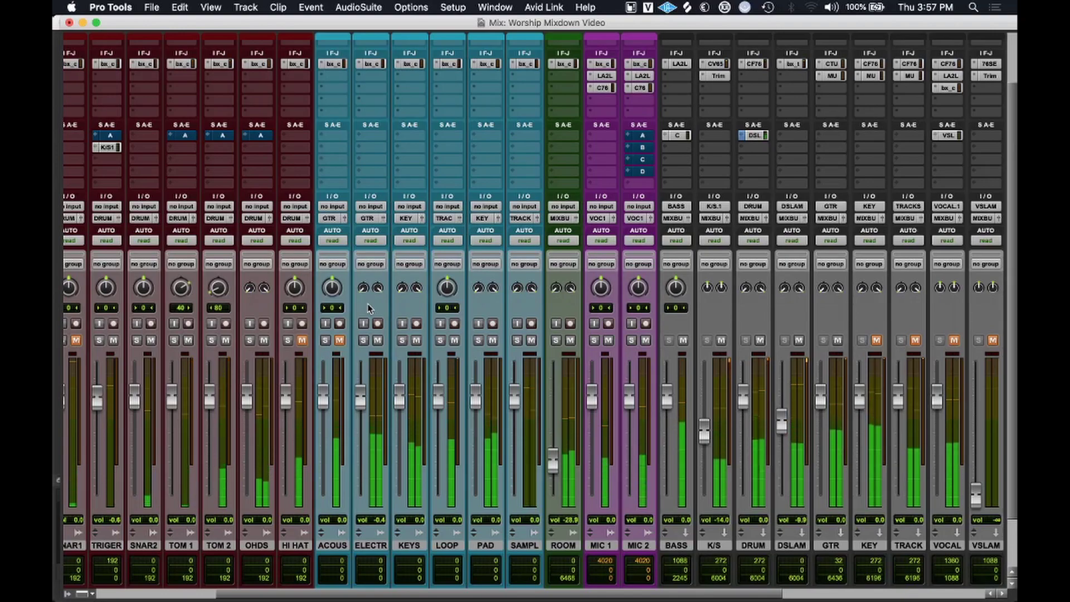
Insert the stereo Mod Delay III plug-in in the ELECTRIC track's fourth insert slot.
scroll(368, 308, "up", 3)
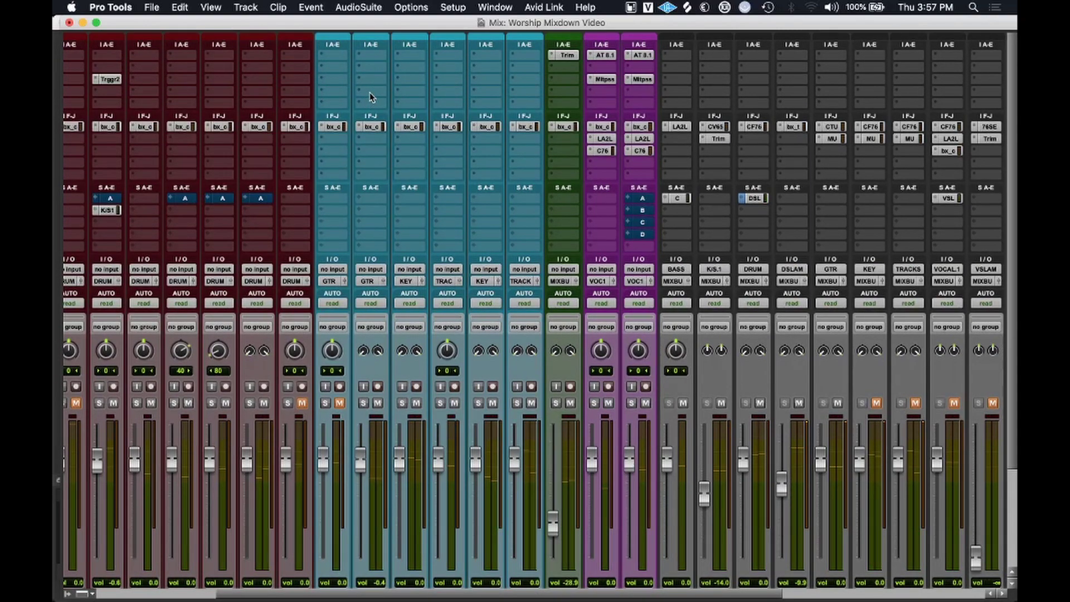
left_click(371, 98)
mouse_move(388, 94)
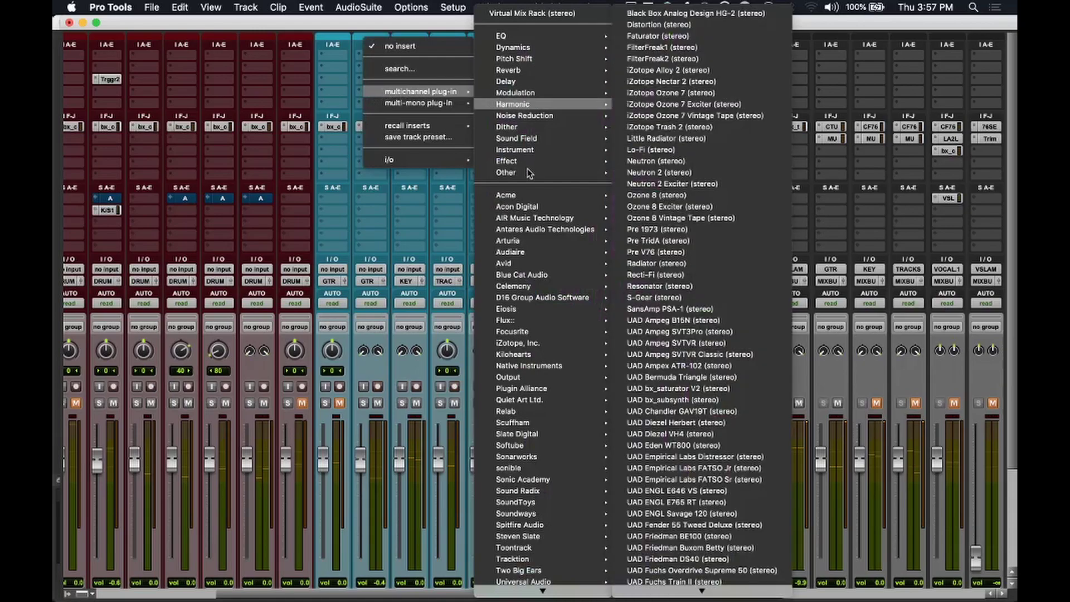
mouse_move(539, 81)
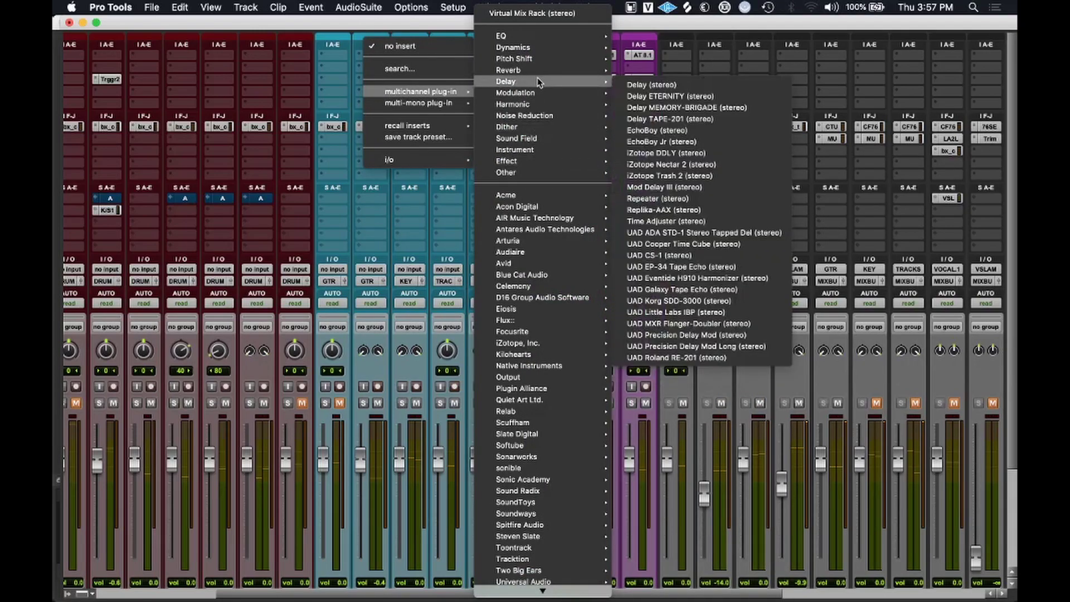
left_click(673, 186)
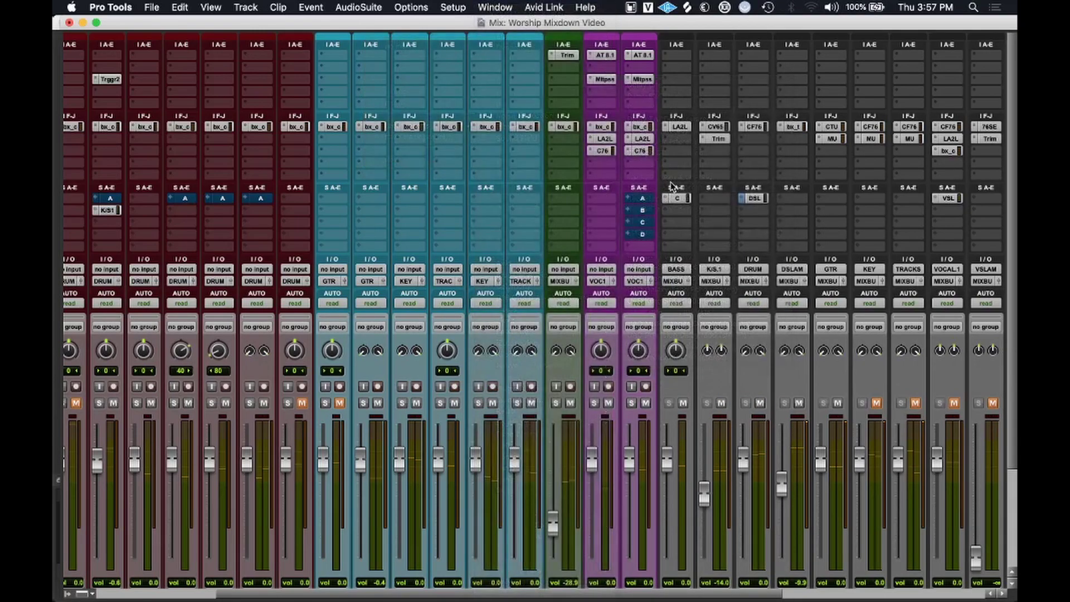
left_click_drag(741, 28, 701, 47)
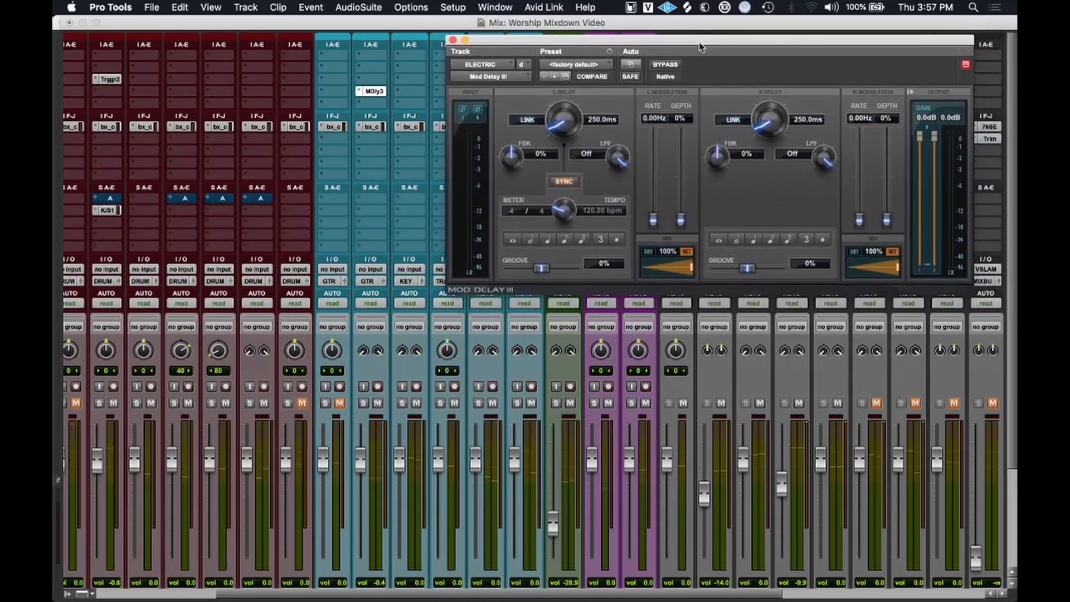
Set the Mod Delay III's left delay to 34 ms and its right delay to 0 ms.
left_click_drag(566, 121, 574, 195)
left_click_drag(764, 131, 794, 251)
left_click_drag(569, 127, 576, 102)
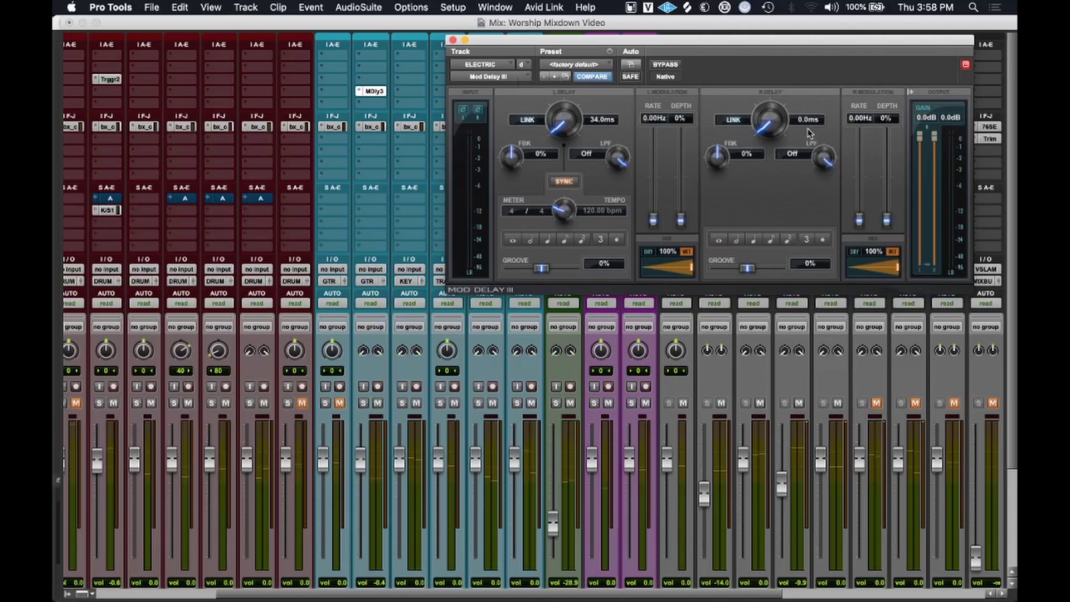
Compare the ELECTRIC guitar with the Mod Delay III bypassed and active during playback, leaving the delay active.
left_click(675, 65)
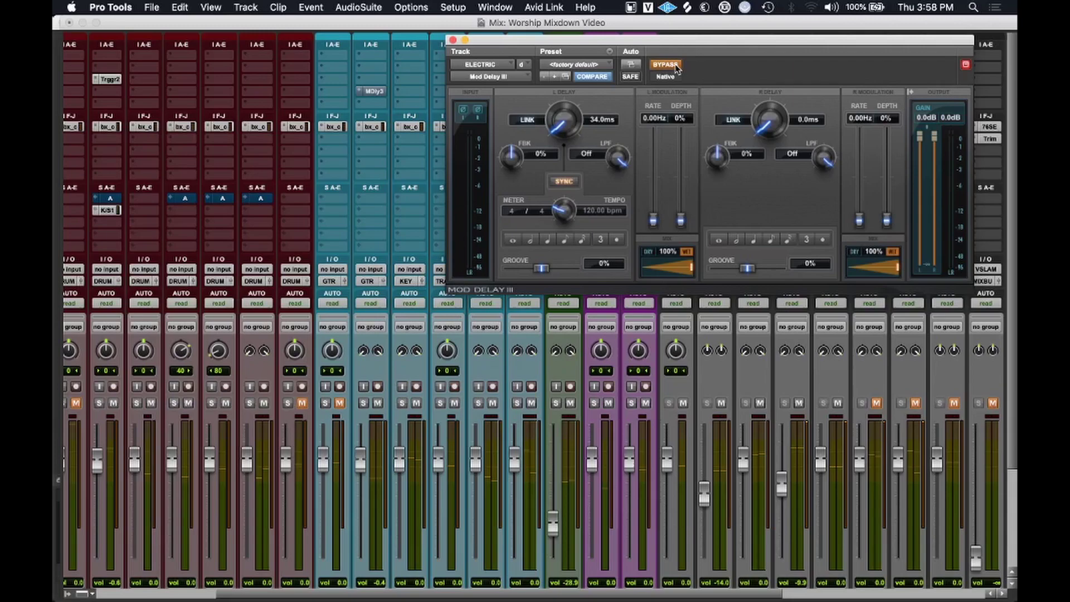
left_click(676, 65)
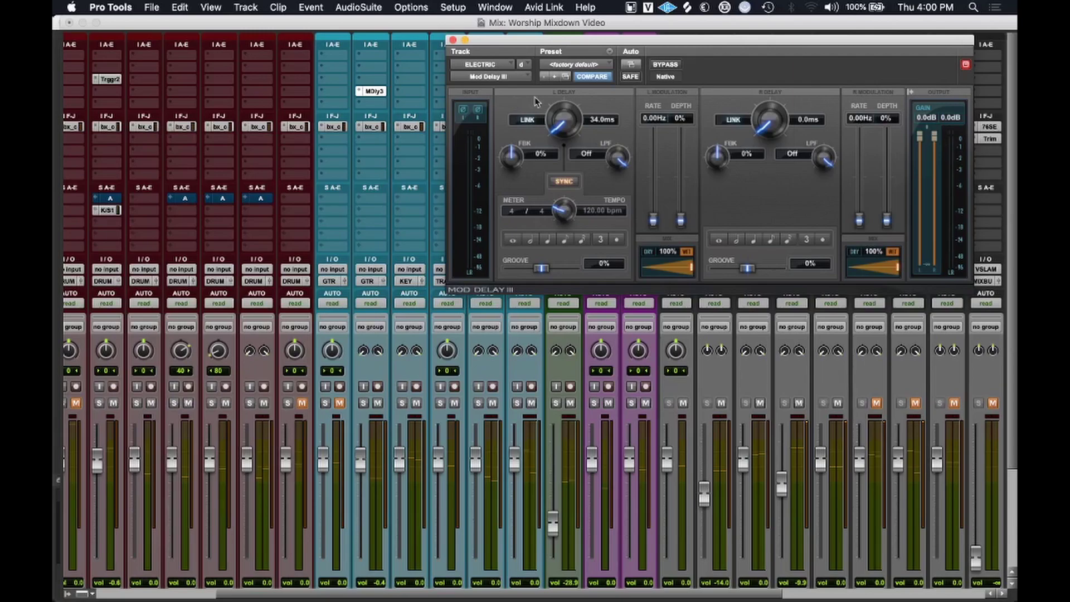
left_click(666, 64)
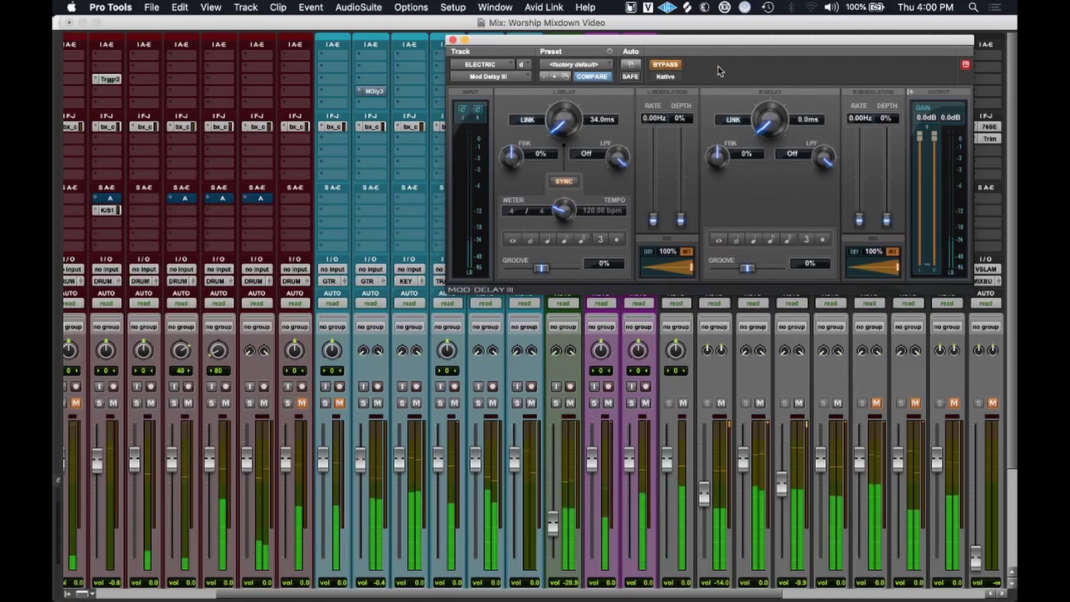
left_click(672, 65)
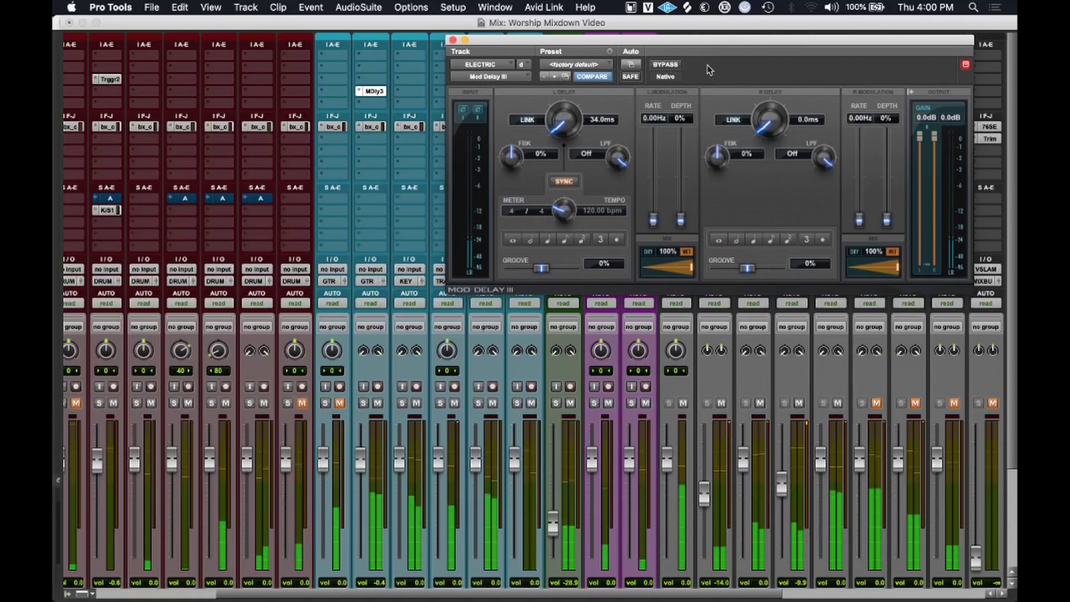
Compare the ELECTRIC track with the Mod Delay III bypassed and active, then close the delay's window.
left_click(666, 66)
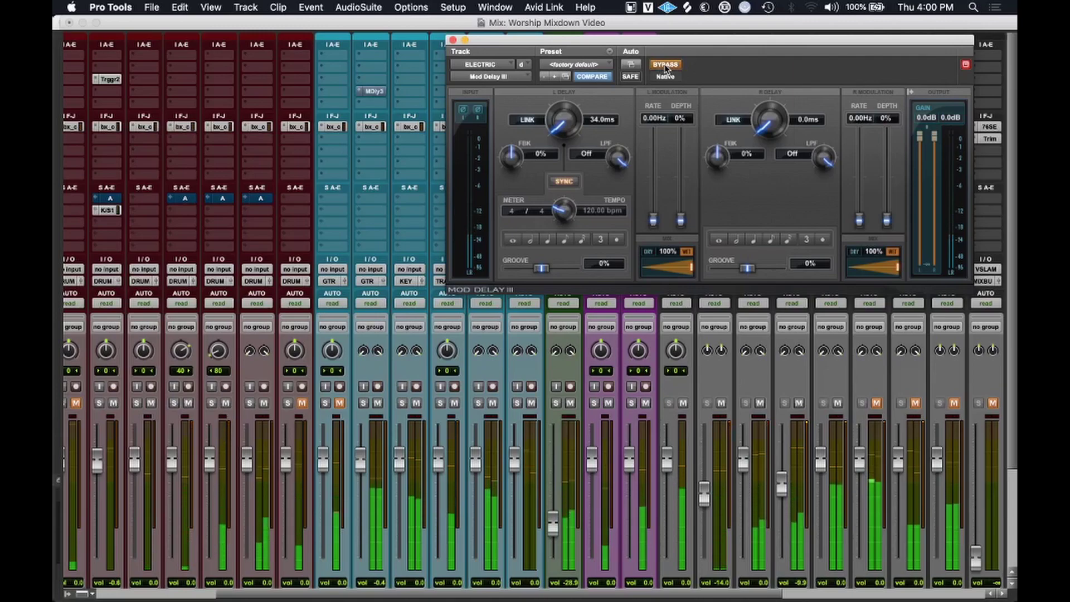
left_click(665, 65)
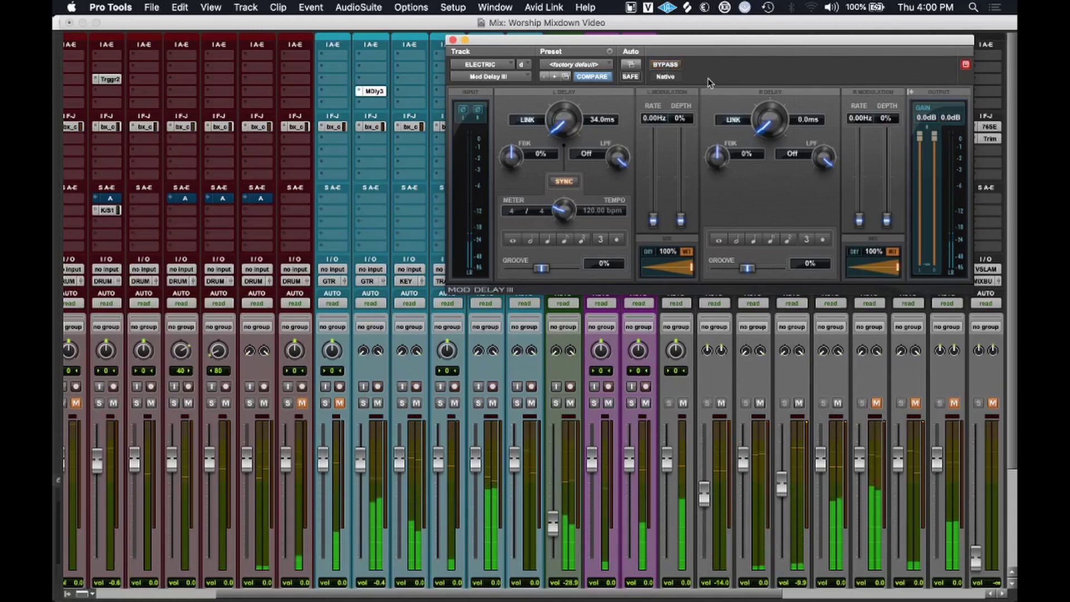
left_click(453, 40)
Open the bx_console SSL 4000 E on the ELECTRIC track and pull its output fader all the way down.
left_click(372, 127)
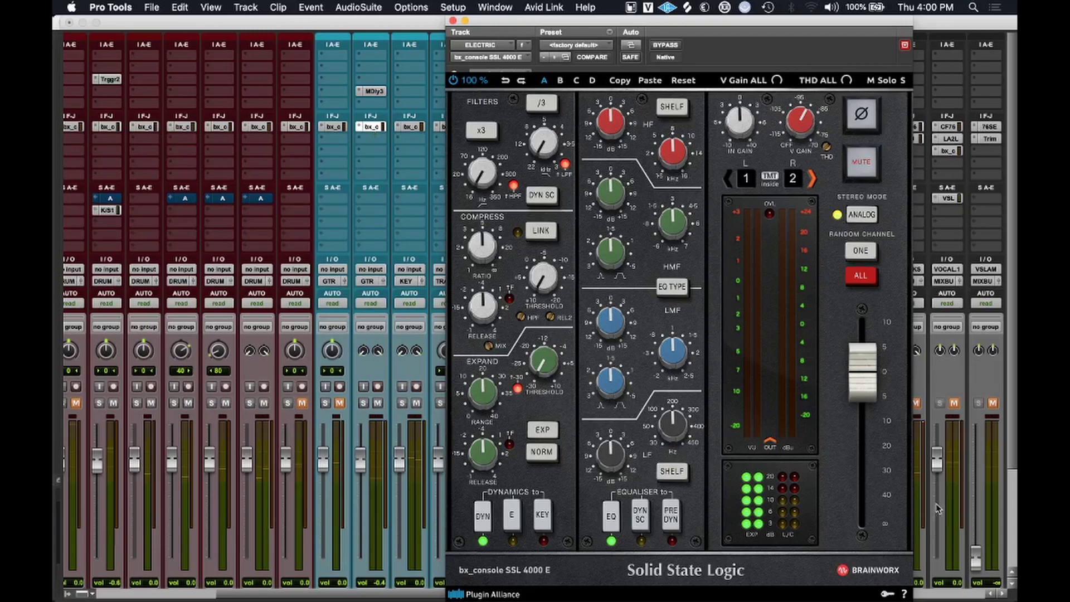
left_click_drag(864, 390, 875, 560)
left_click_drag(845, 21, 794, 14)
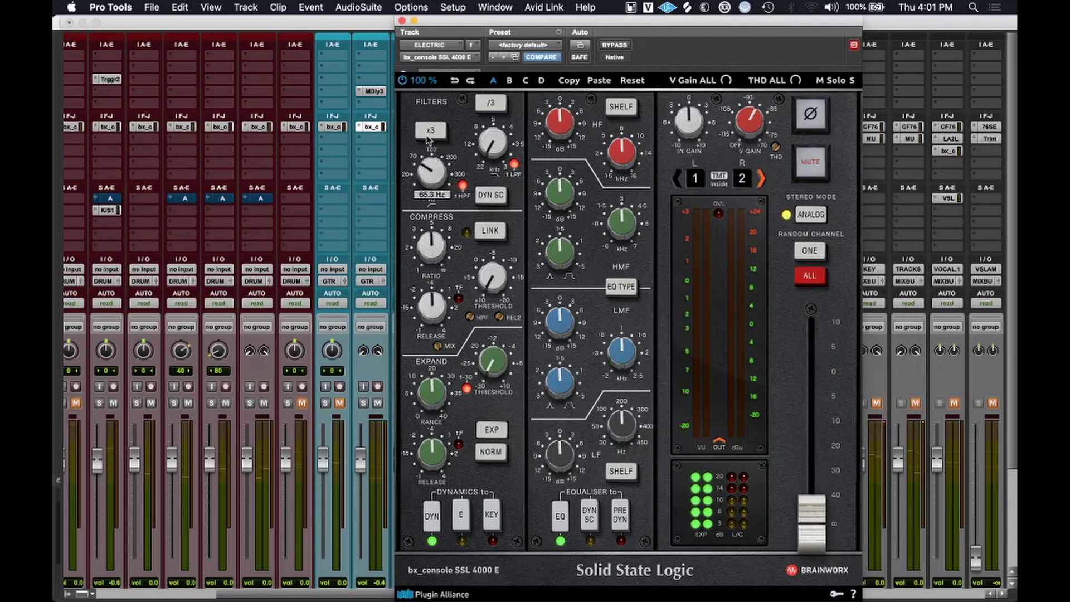
Raise the high-pass filter on the ELECTRIC channel strip to about 120 Hz.
left_click_drag(427, 129, 430, 126)
left_click_drag(430, 128, 430, 128)
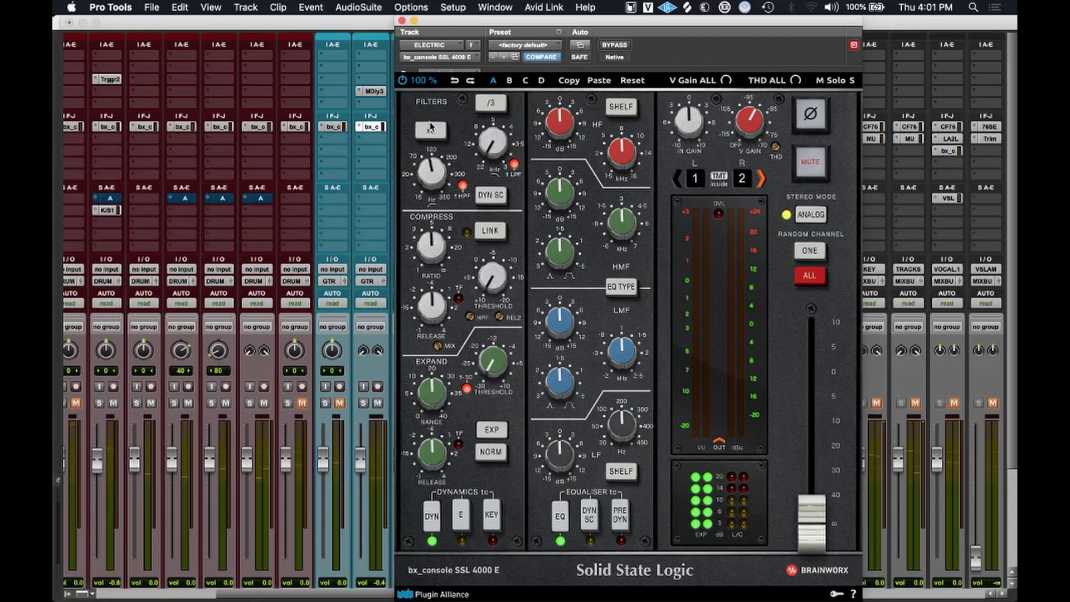
mouse_move(429, 170)
left_click_drag(430, 170, 430, 165)
Link the compressor and, during playback with the output fader at about -5 dB, lower its threshold to between -10 and -15 dB.
left_click(491, 232)
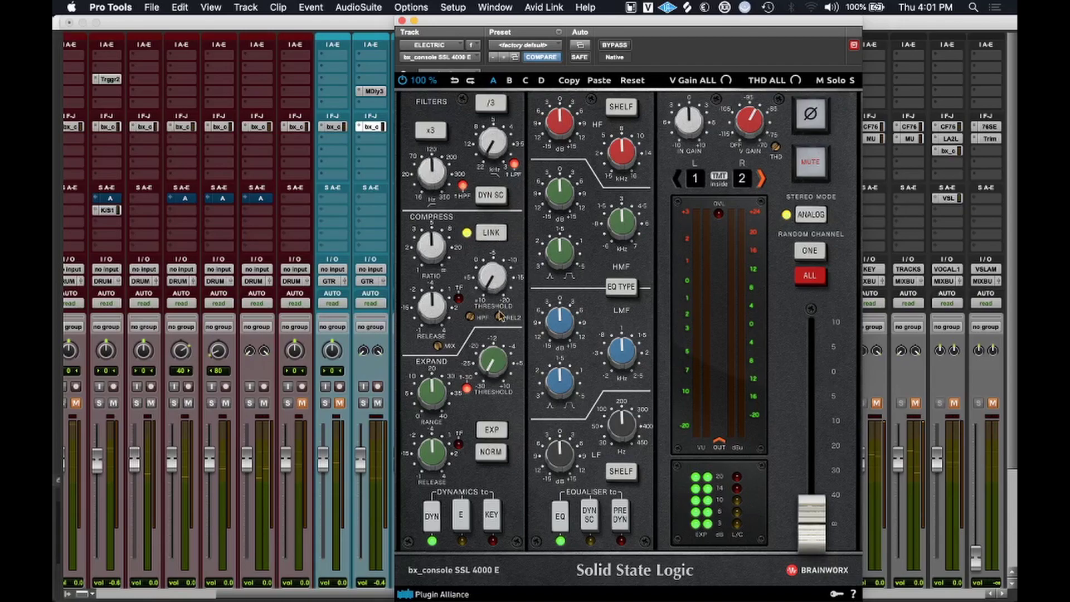
key("space")
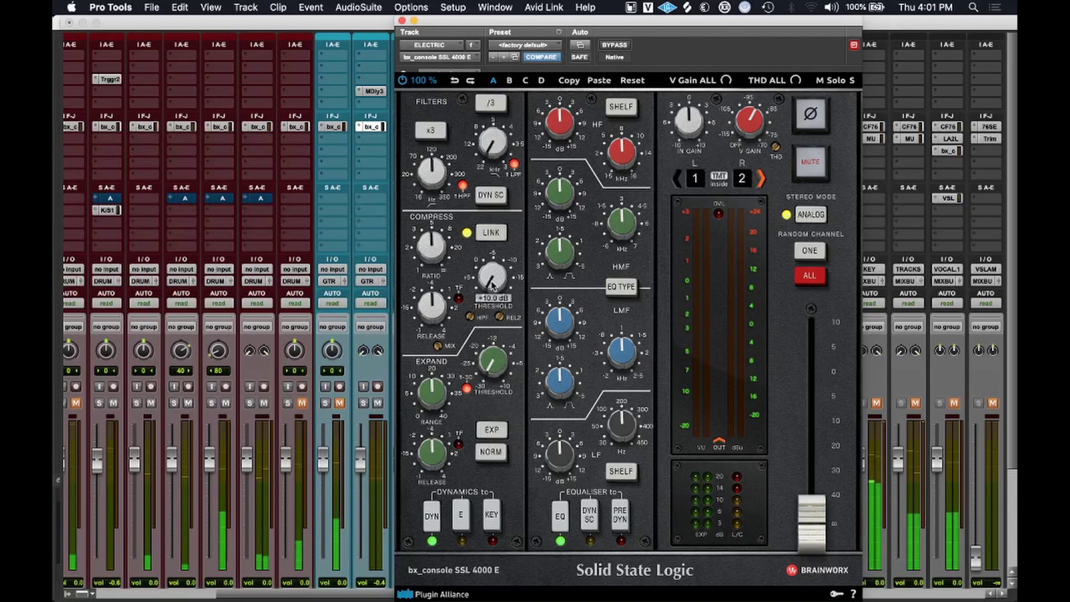
left_click_drag(806, 508, 816, 410)
left_click_drag(492, 293, 500, 261)
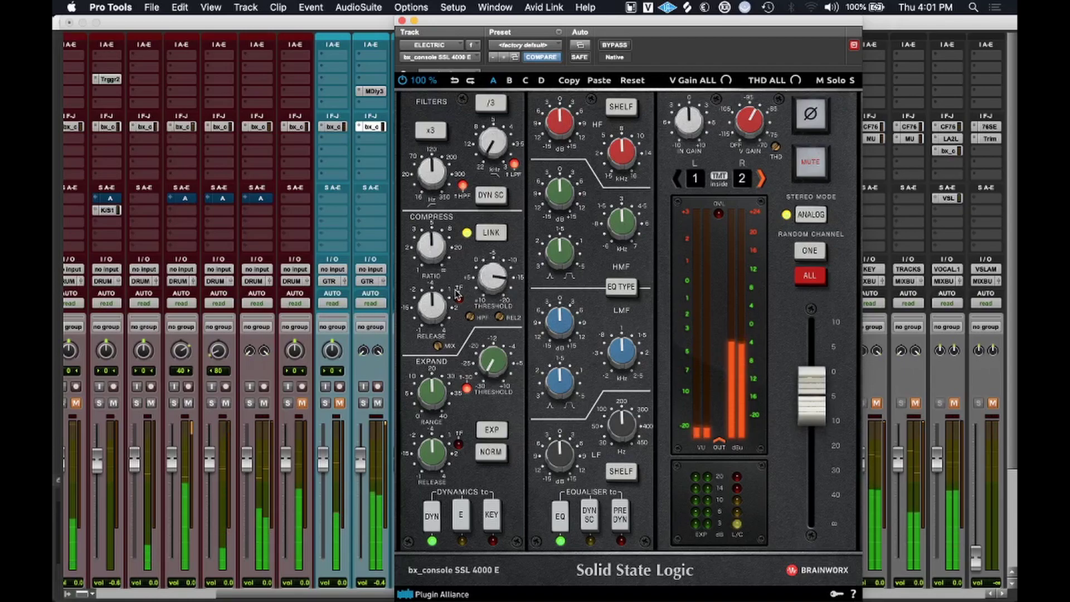
left_click_drag(496, 289, 499, 285)
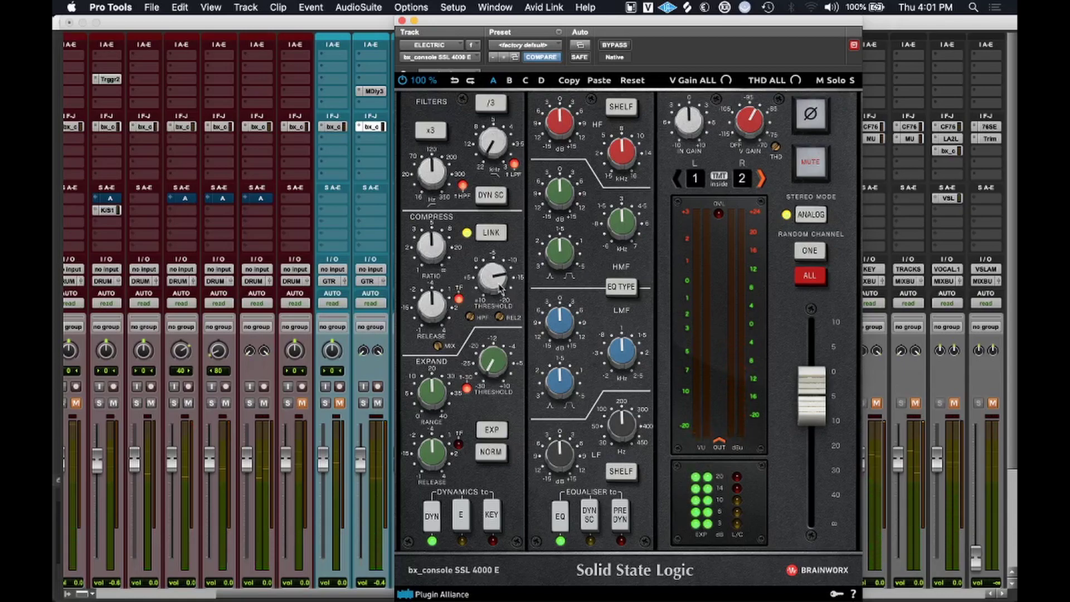
Switch the HF band to a bell, boost it about 10 dB near 12 kHz, and lower the low-pass filter.
left_click(619, 116)
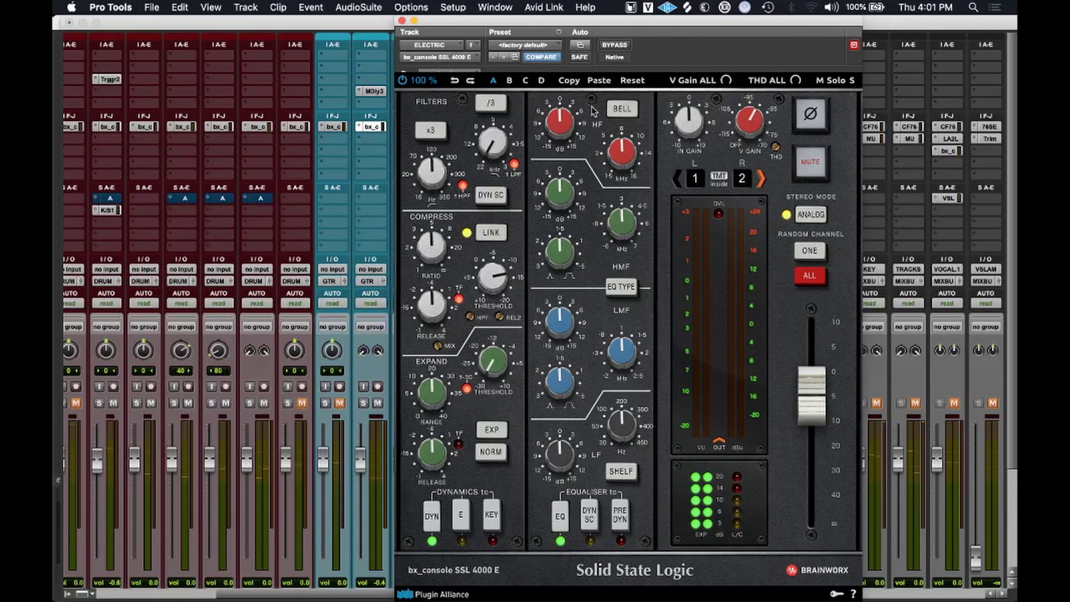
left_click_drag(594, 110, 584, 97)
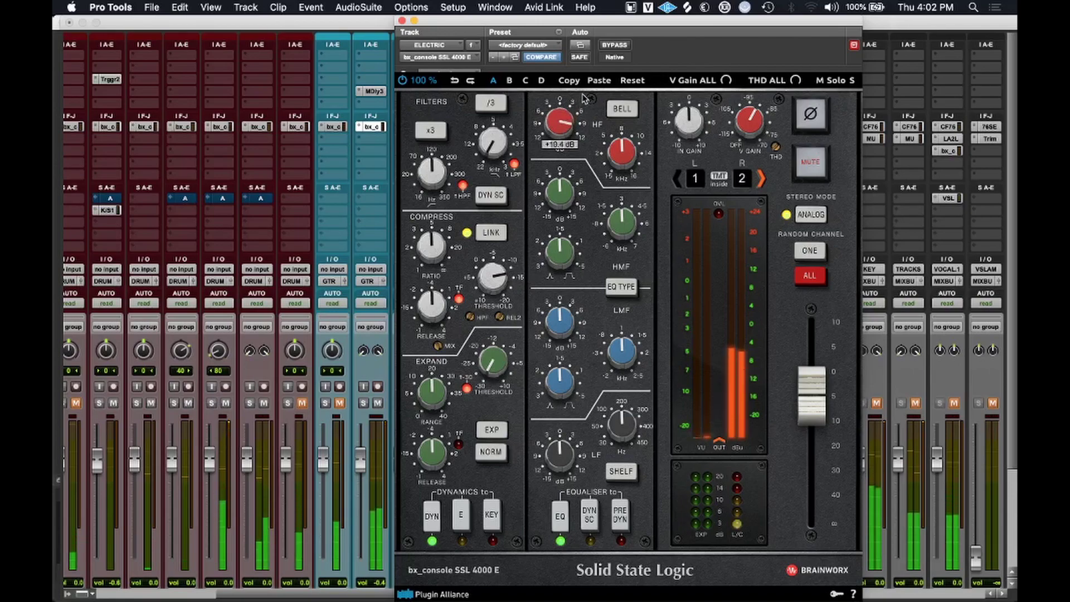
mouse_move(628, 132)
left_click_drag(628, 132, 635, 126)
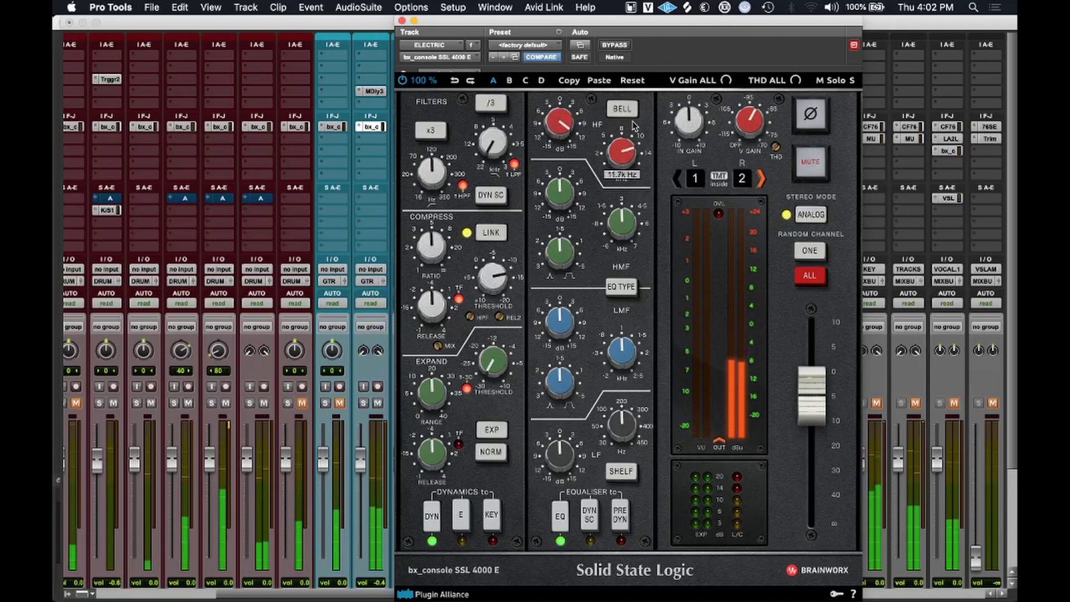
left_click_drag(563, 126, 564, 124)
left_click_drag(500, 141, 503, 133)
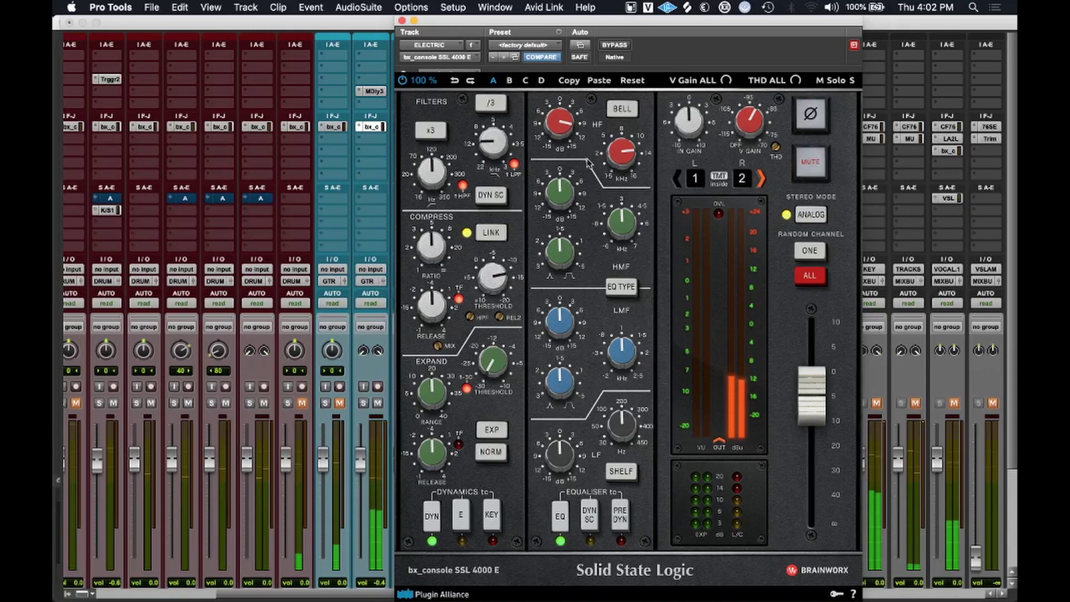
Narrow the LMF band, sweep it with a boost, and cut it about 2.8 dB around 1.1 kHz.
left_click(560, 387)
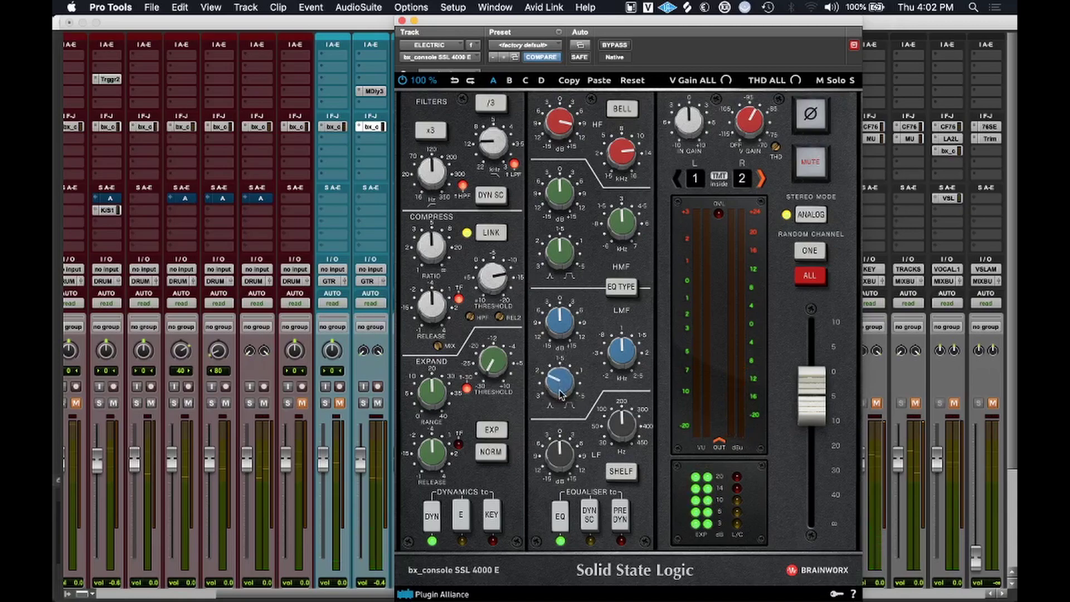
left_click_drag(563, 337, 568, 319)
left_click_drag(619, 354, 618, 315)
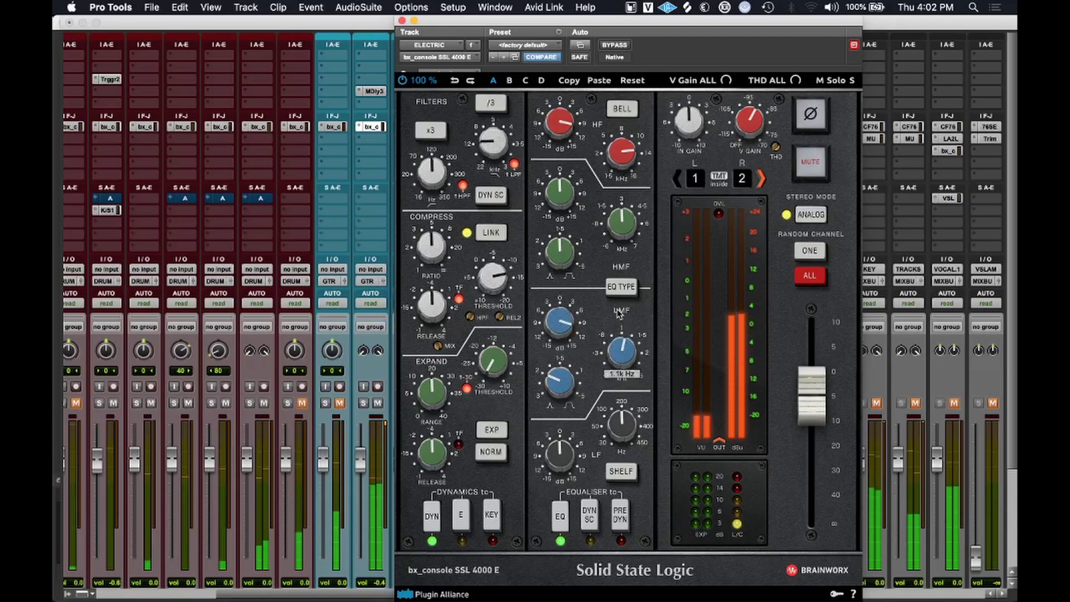
left_click_drag(564, 334, 562, 379)
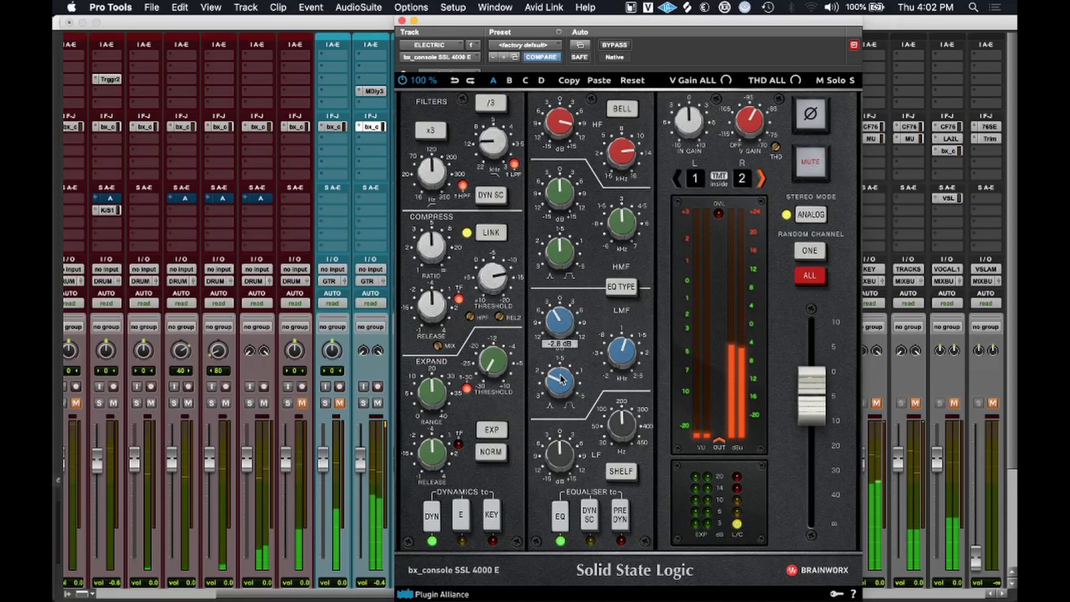
left_click_drag(560, 330, 560, 337)
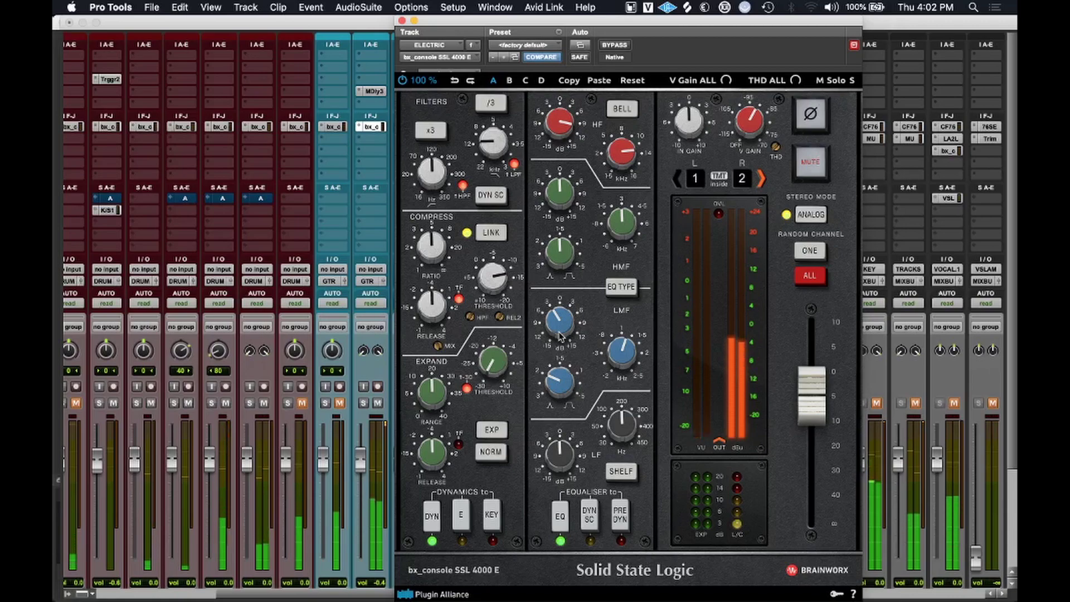
Boost the LF band as a shelf by about 4.4 dB near 400 Hz and raise the high-pass filter to about 200 Hz.
left_click_drag(624, 438, 627, 414)
left_click_drag(564, 462, 578, 445)
left_click(621, 471)
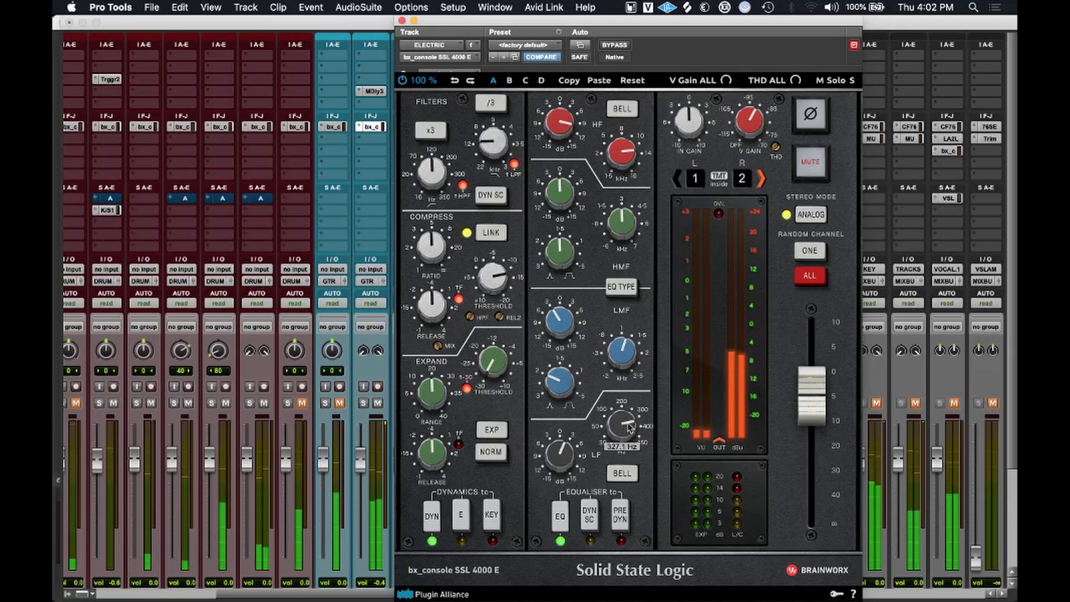
left_click(622, 473)
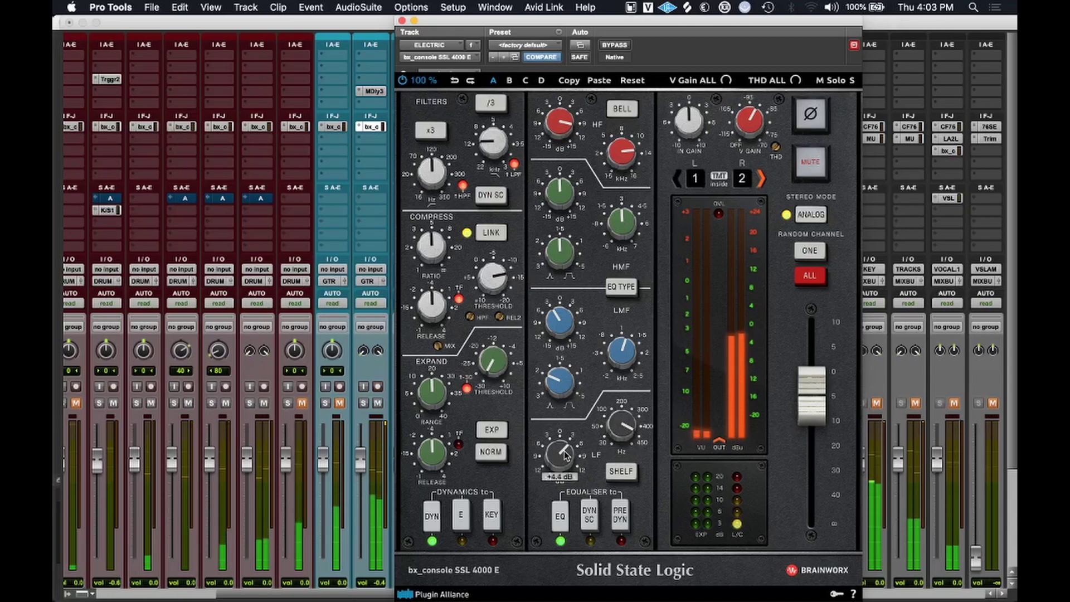
left_click_drag(432, 177, 434, 165)
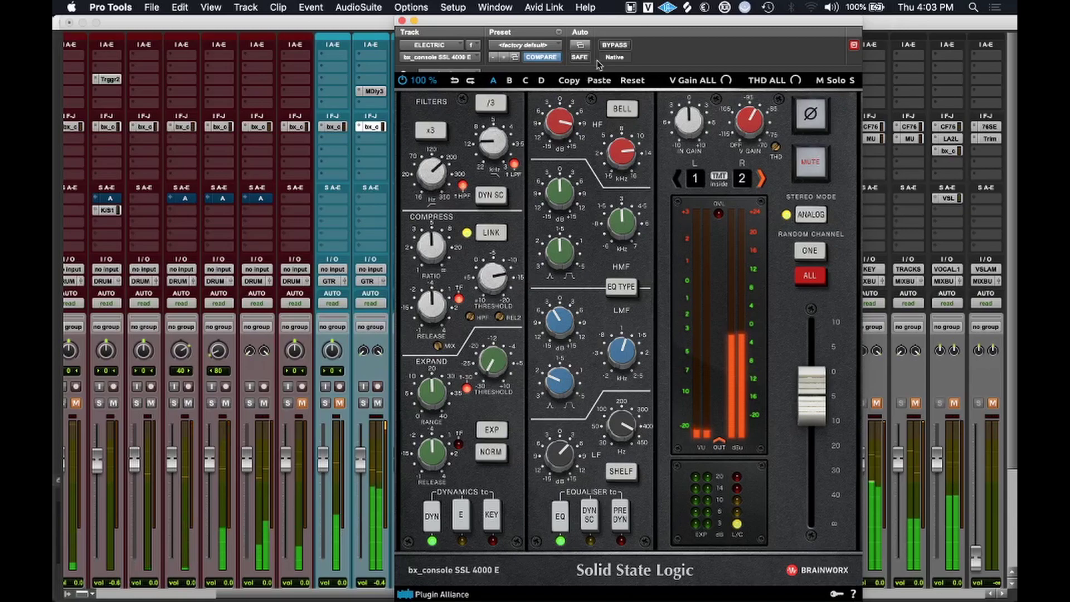
Compare the sound with the equaliser off and on, and boost the HMF band by 3 to 6 dB around 4.3 kHz.
left_click(560, 518)
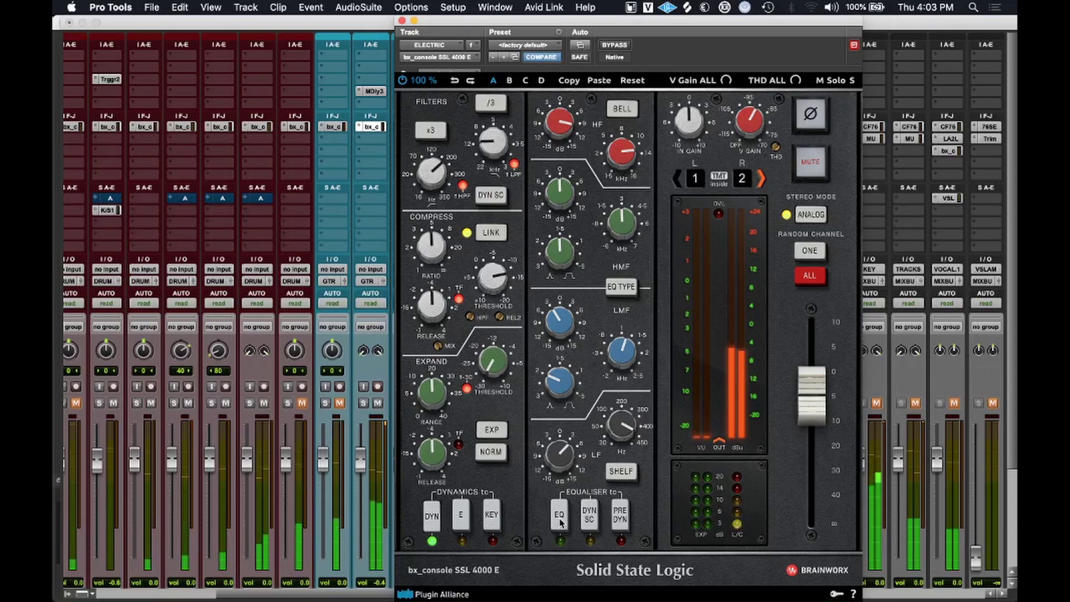
left_click(560, 517)
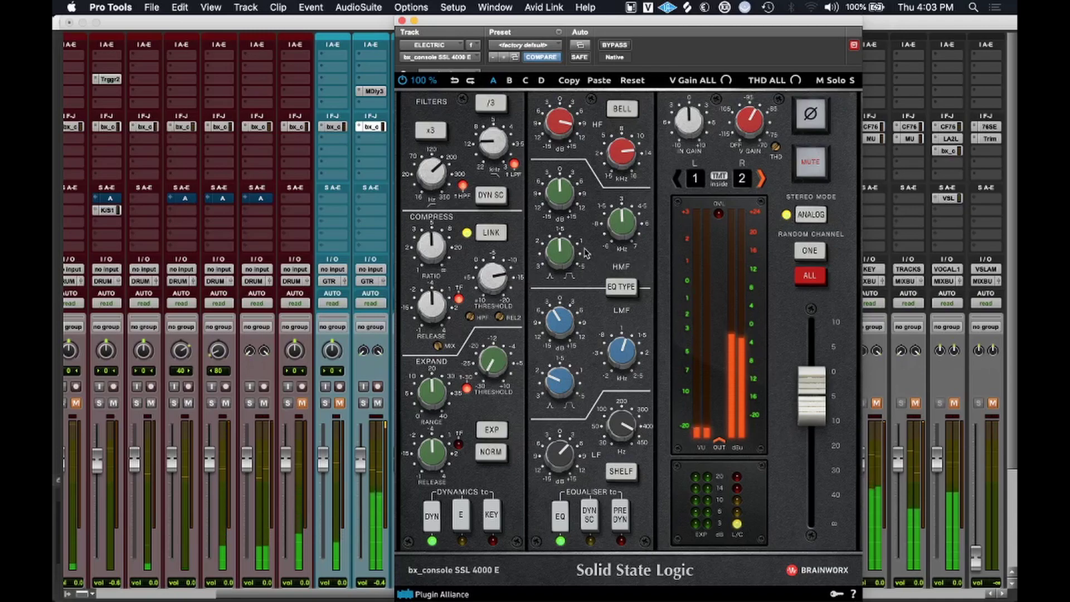
left_click_drag(566, 202, 567, 190)
left_click_drag(625, 220, 626, 203)
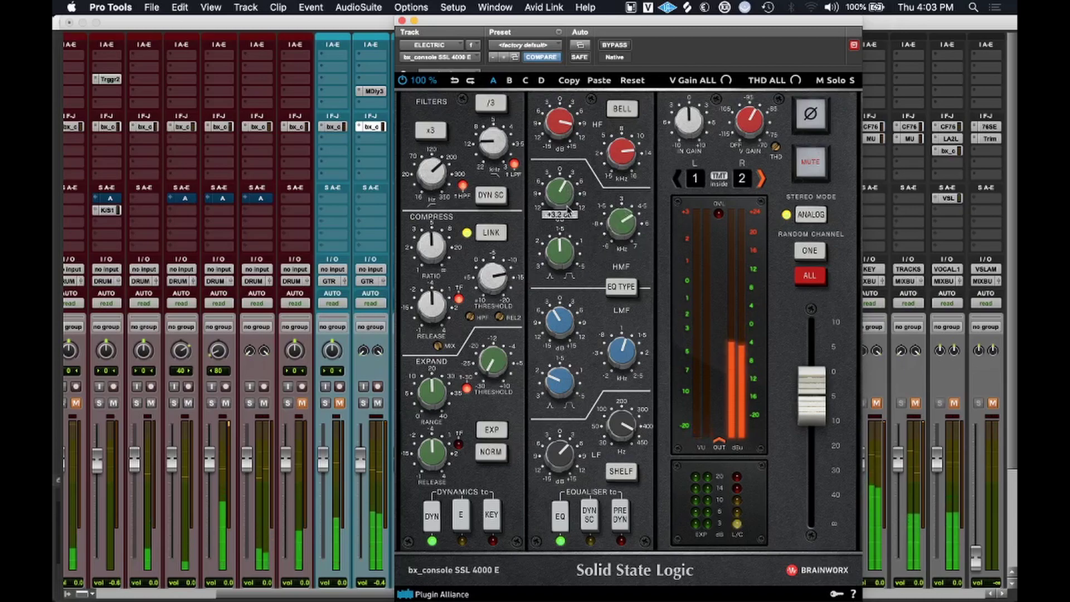
mouse_move(630, 226)
left_click_drag(630, 231, 630, 232)
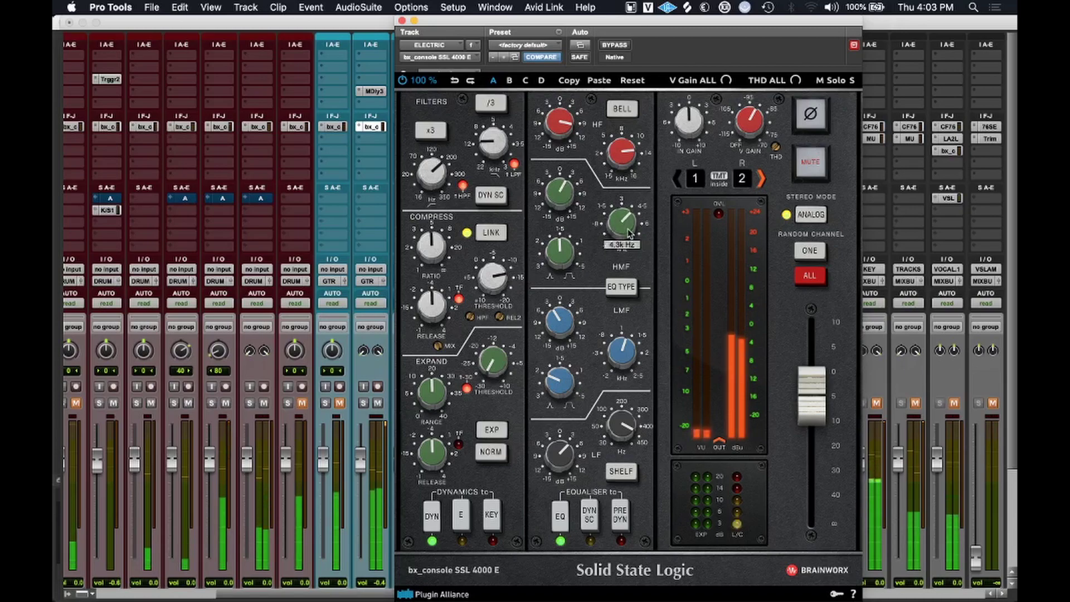
mouse_move(575, 198)
left_mouse_down()
mouse_move(577, 179)
mouse_move(580, 209)
left_mouse_up()
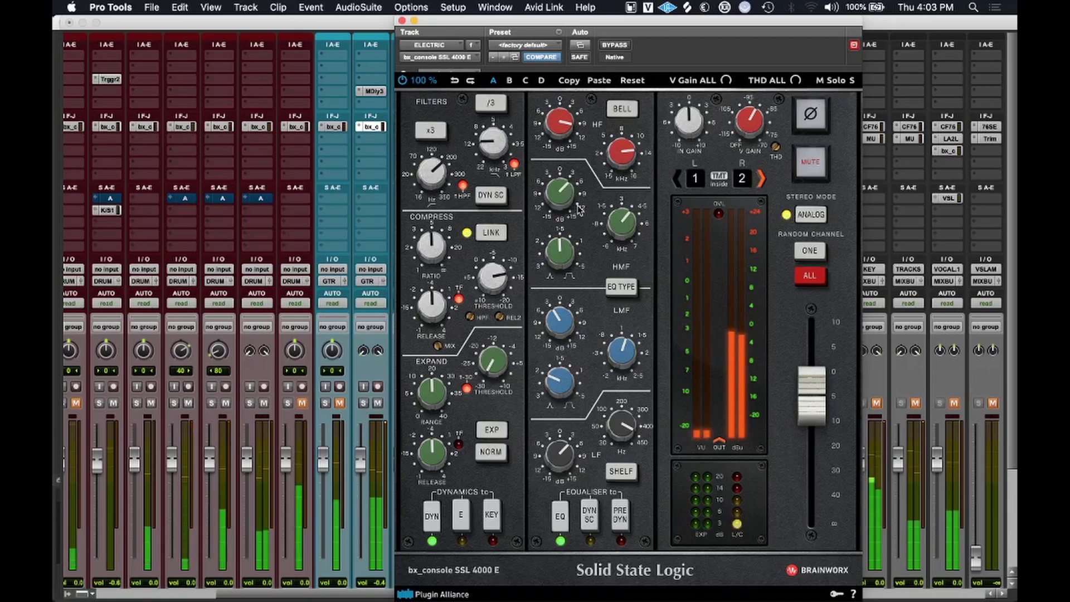
Pull the ELECTRIC channel strip's output fader fully down and bring the mixer's master and effects channels into view.
left_click_drag(811, 395, 811, 524)
left_click_drag(738, 25, 556, 46)
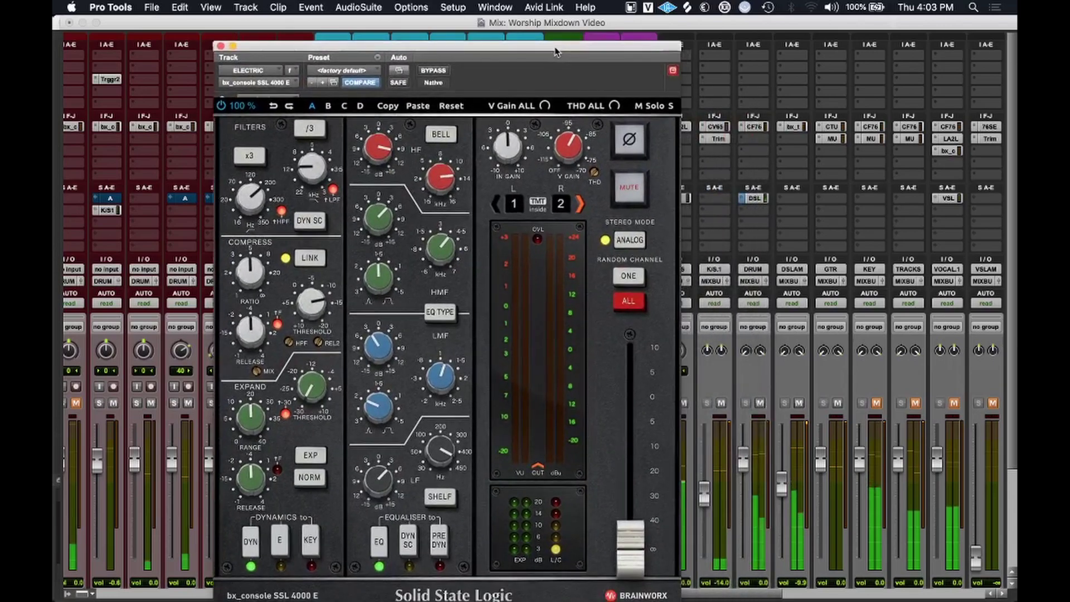
scroll(809, 319, "right", 10)
scroll(811, 319, "left", 3)
left_click(835, 357)
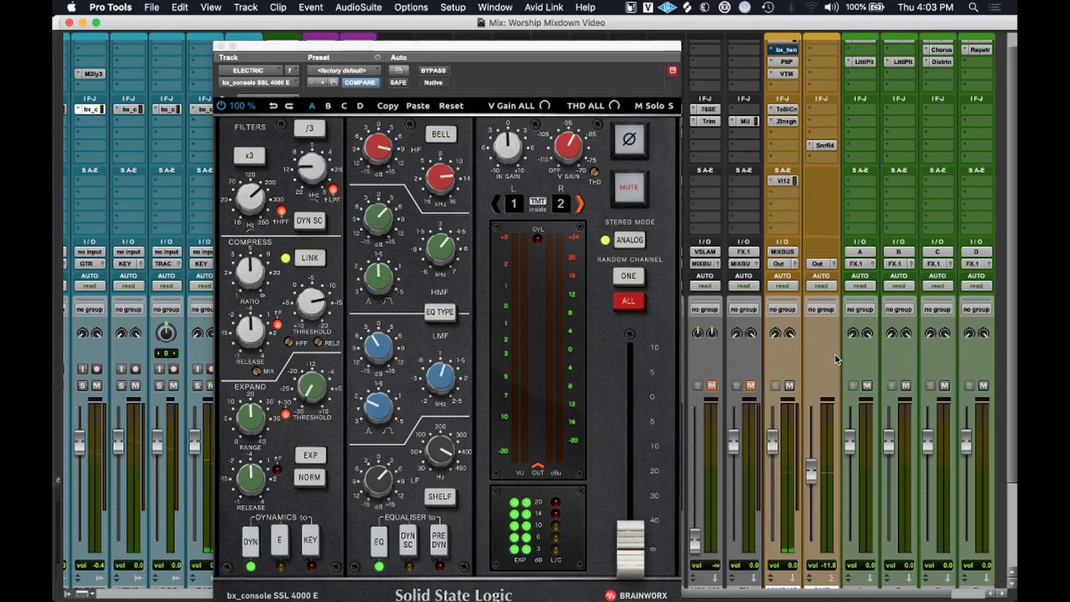
Switch to the Edit window and adjust the timeline zoom to survey the full length of the recorded clips.
key("super+equal")
scroll(800, 333, "up", 5)
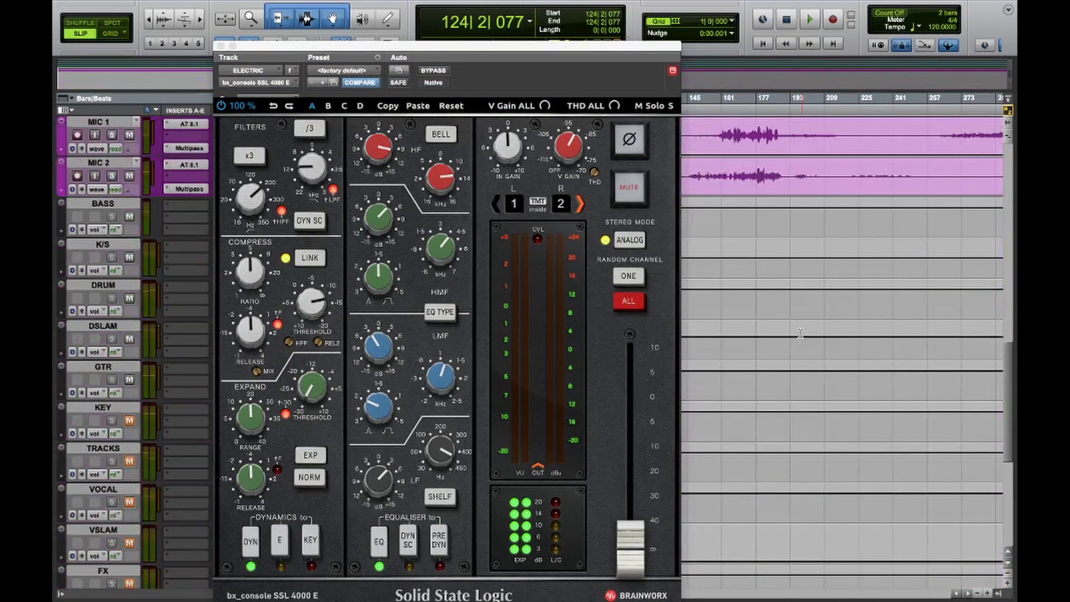
scroll(800, 334, "down", 5)
scroll(800, 333, "up", 5)
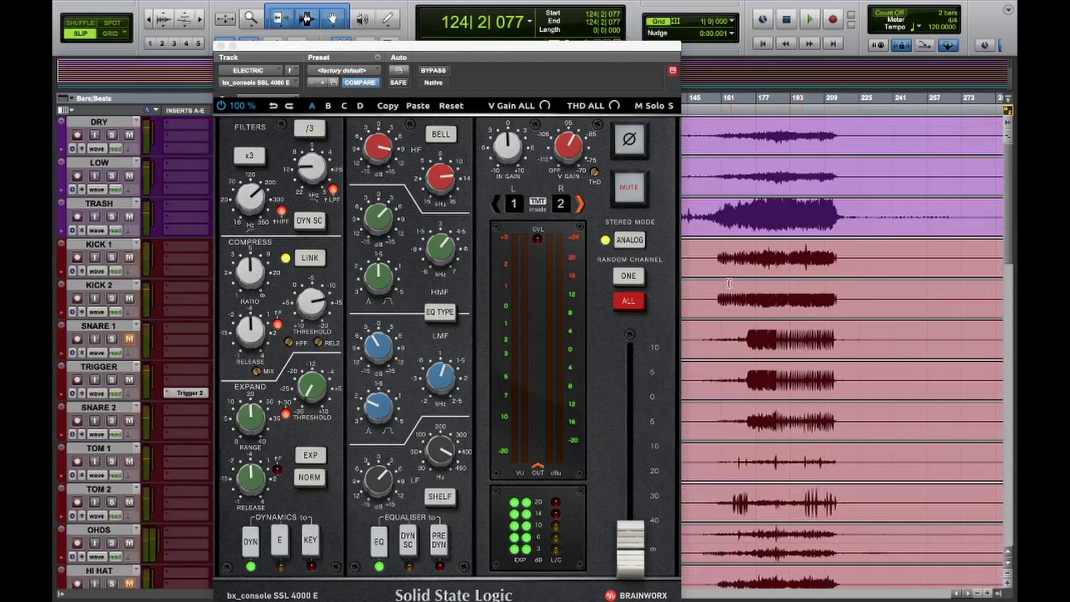
scroll(729, 283, "right", 10)
scroll(729, 283, "down", 1)
key("r")
key("r")
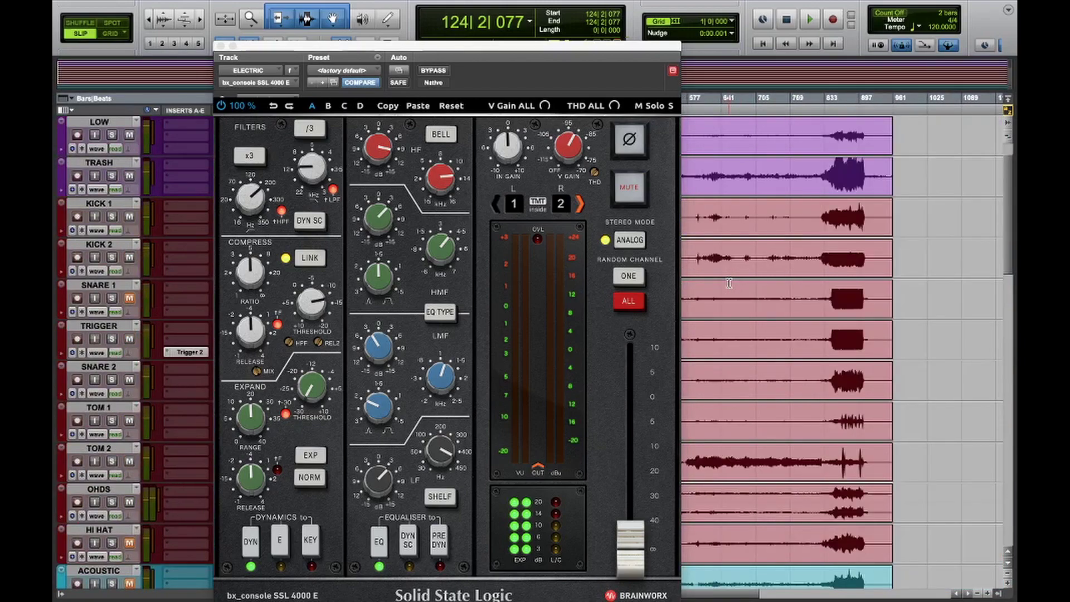
key("r")
scroll(729, 283, "up", 1)
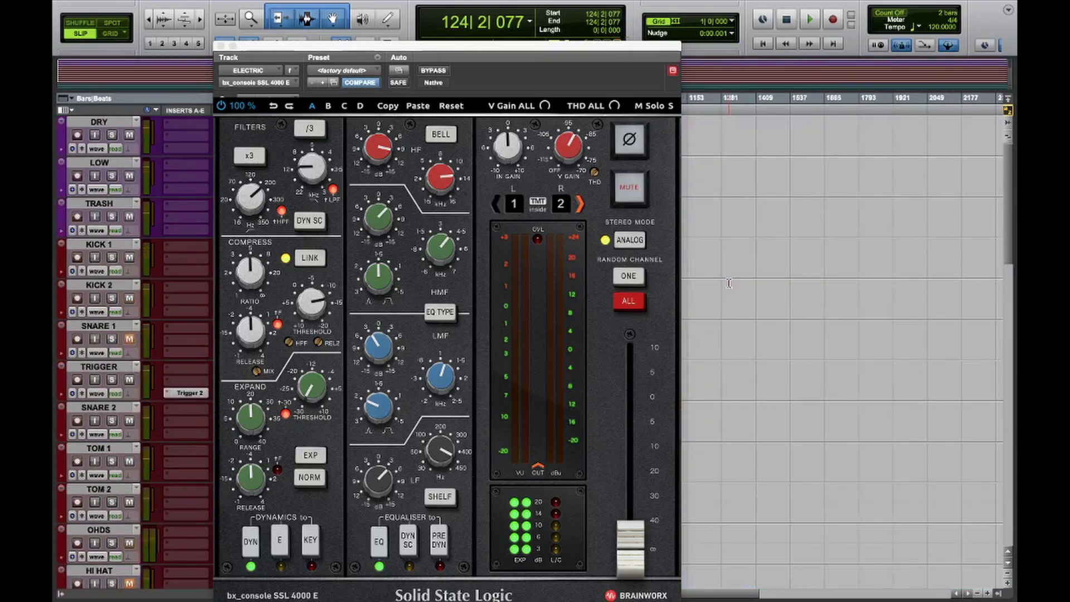
left_click_drag(521, 48, 308, 34)
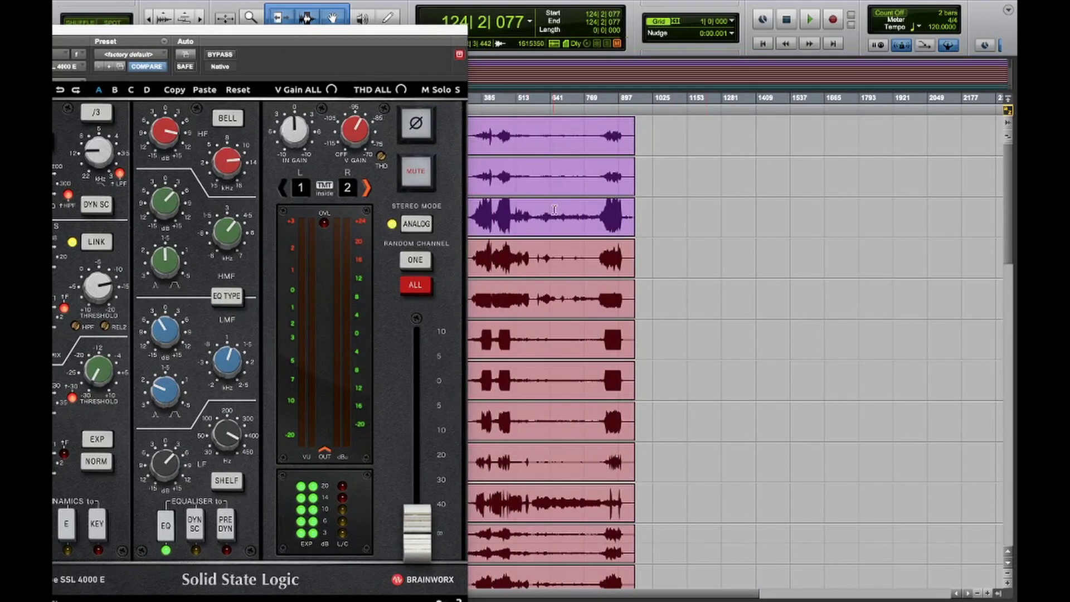
key("t")
scroll(596, 258, "down", 3)
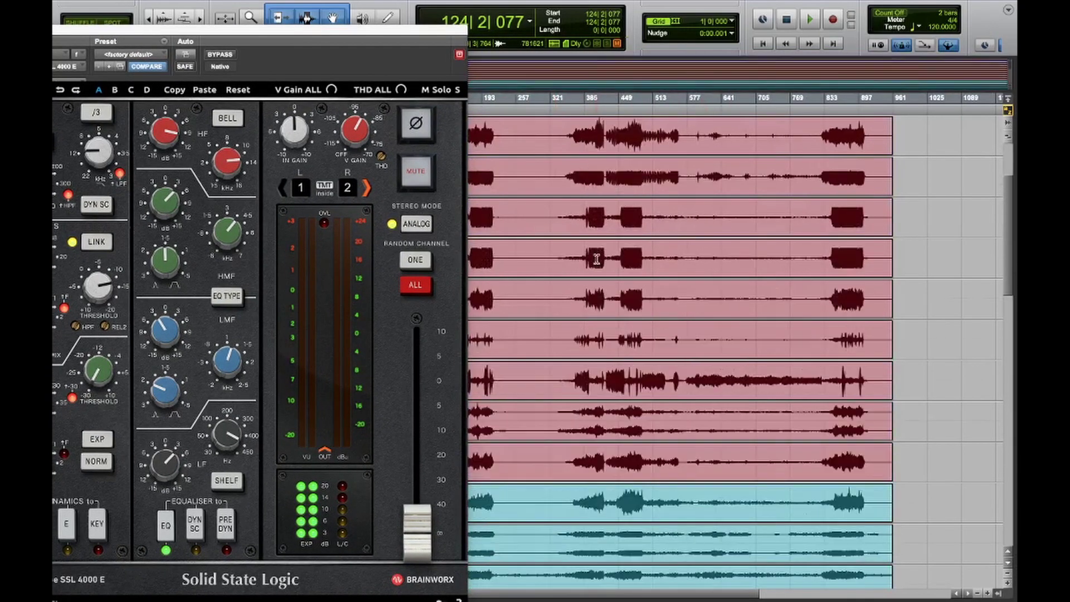
Close the ELECTRIC channel strip window and bring the guitar, keys and loop tracks into view.
left_click_drag(389, 35, 855, 58)
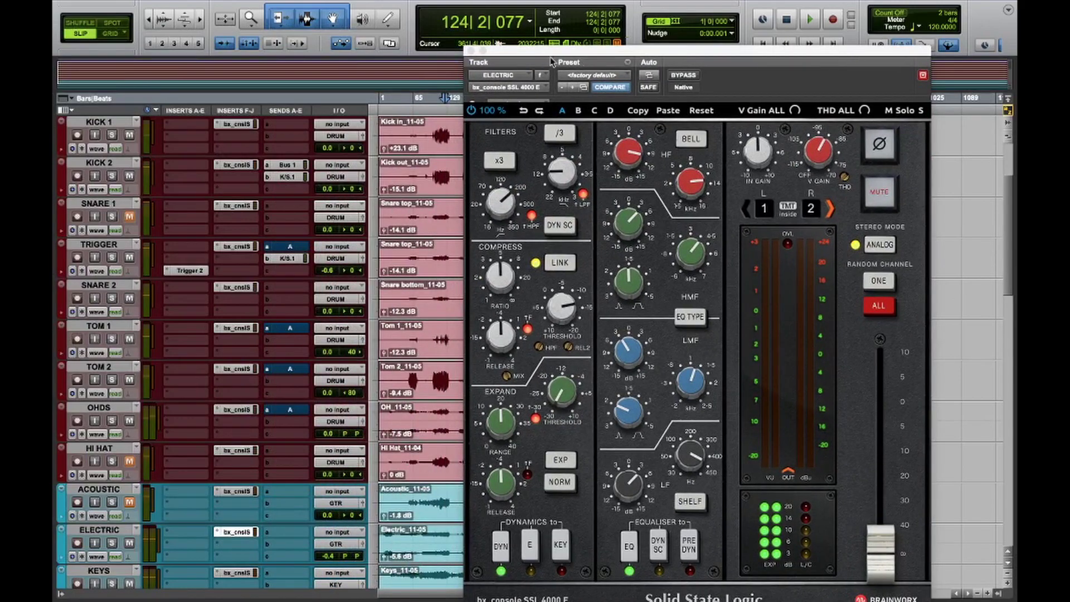
left_click(472, 54)
scroll(481, 290, "down", 4)
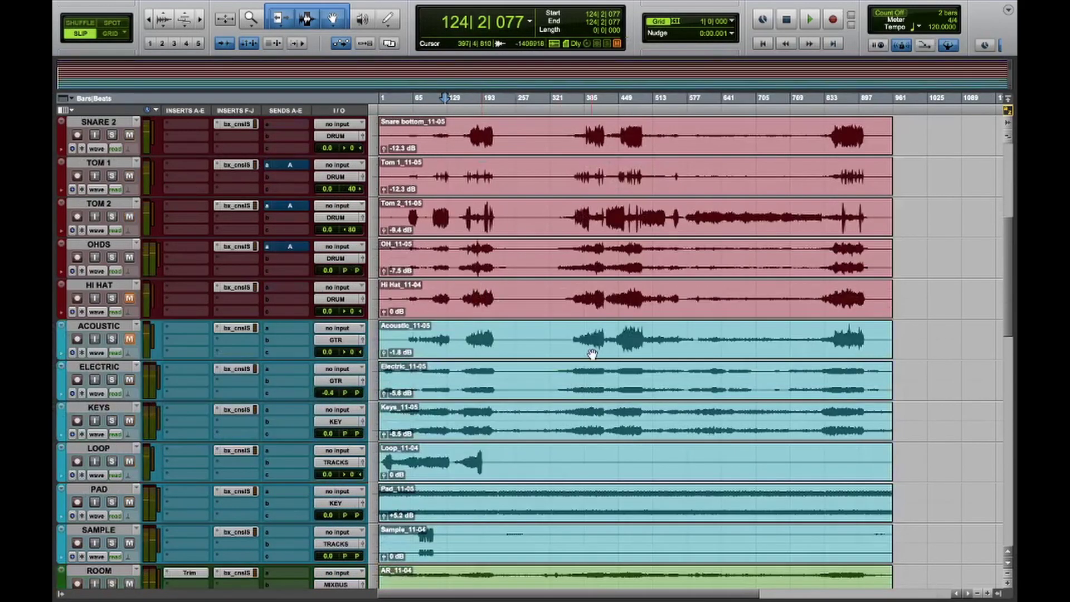
Play the mix from around bar 465, open the ELECTRIC channel strip and place it over the Mix window.
left_click(627, 335)
key("space")
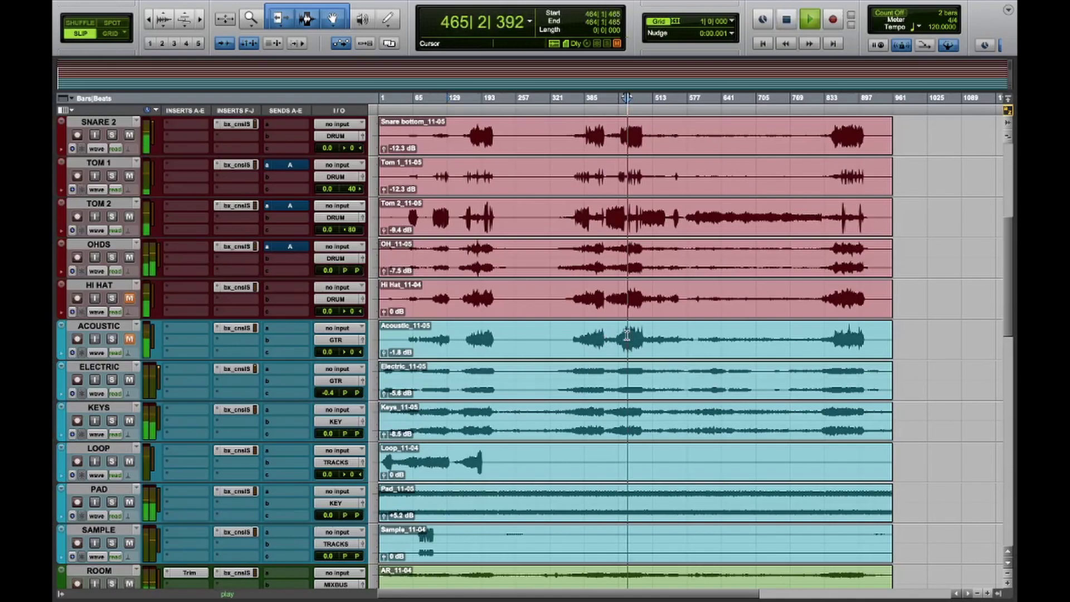
left_click(246, 370)
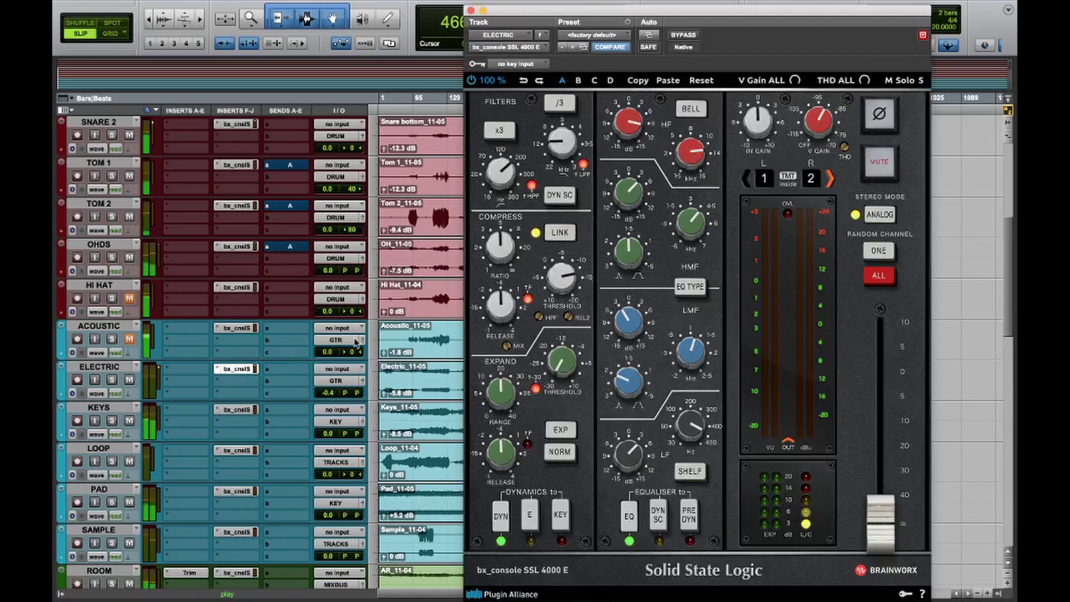
key("super+equal")
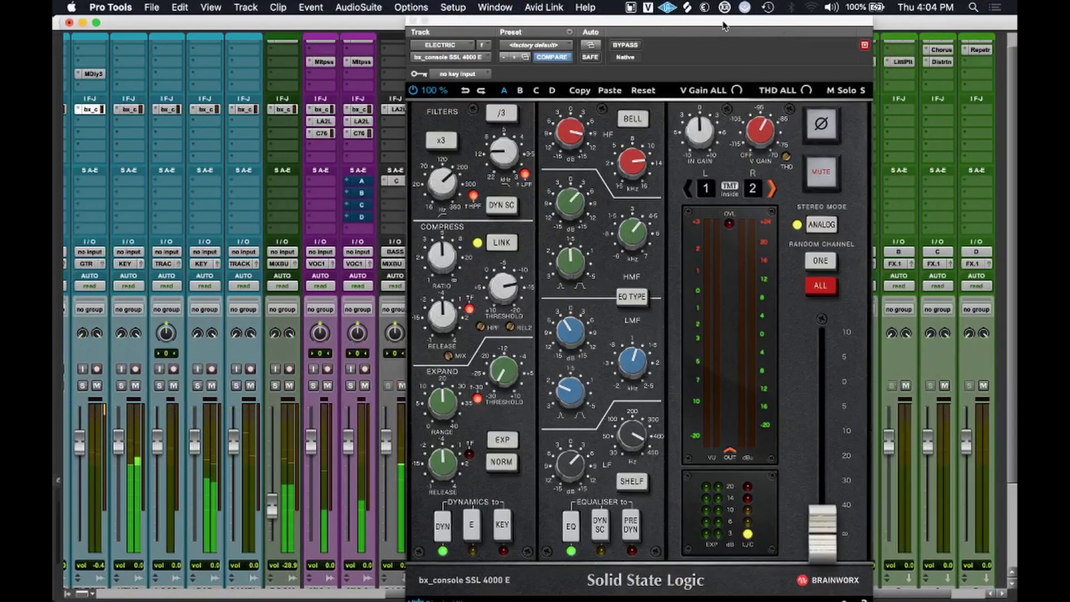
left_click_drag(723, 27, 548, 26)
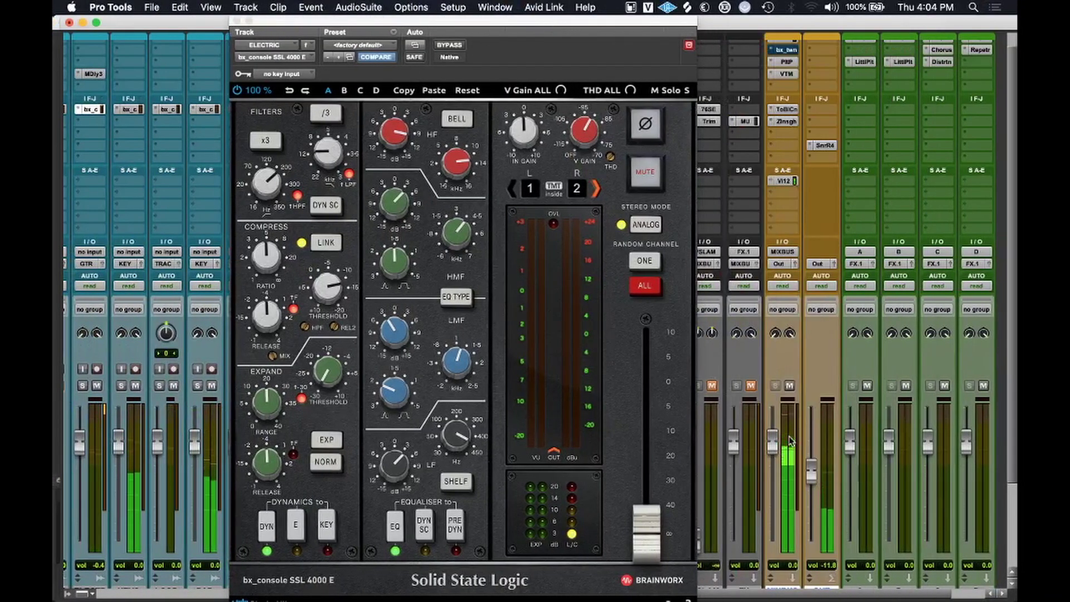
Raise the ELECTRIC strip's output fader from silence into the mix, muting and unmuting the strip to check its level.
left_click_drag(647, 530, 665, 429)
left_click(644, 173)
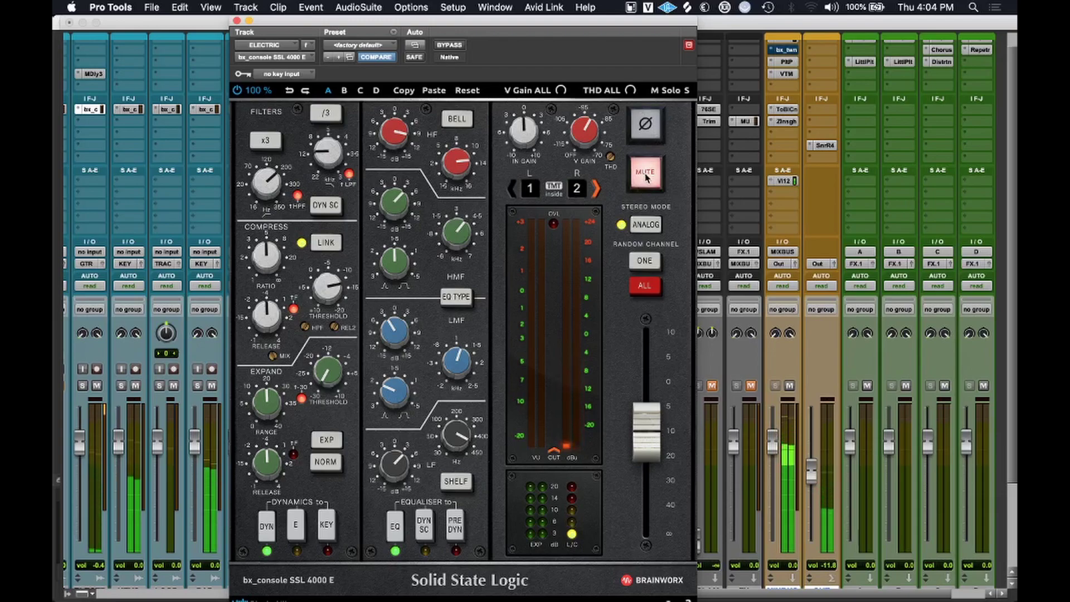
left_click(644, 173)
left_click_drag(660, 422, 654, 422)
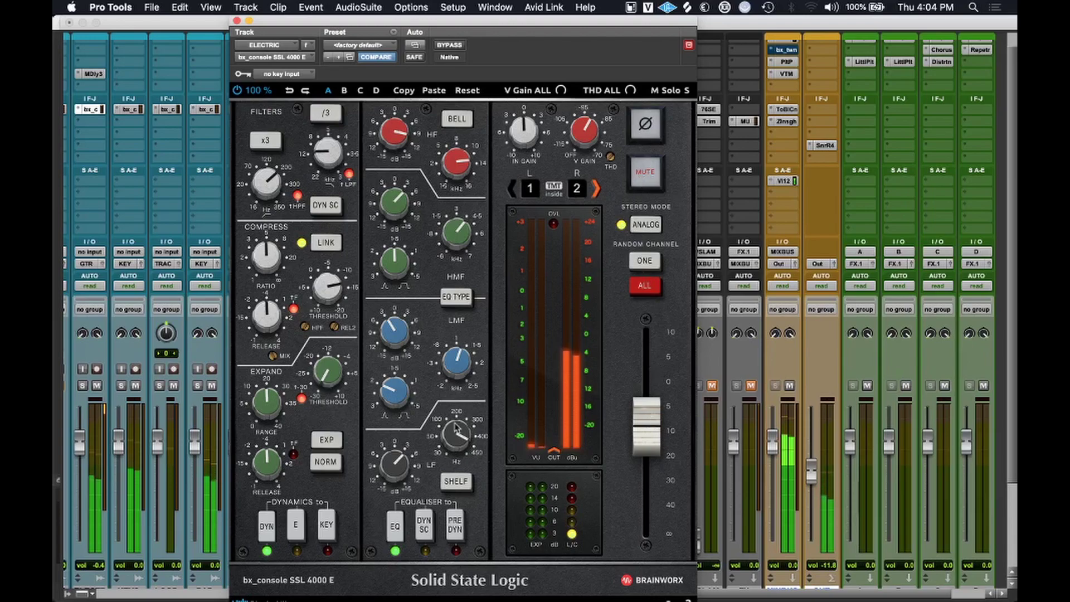
Switch the ELECTRIC strip's equaliser off and play the mix to hear the guitar without EQ.
left_click(396, 536)
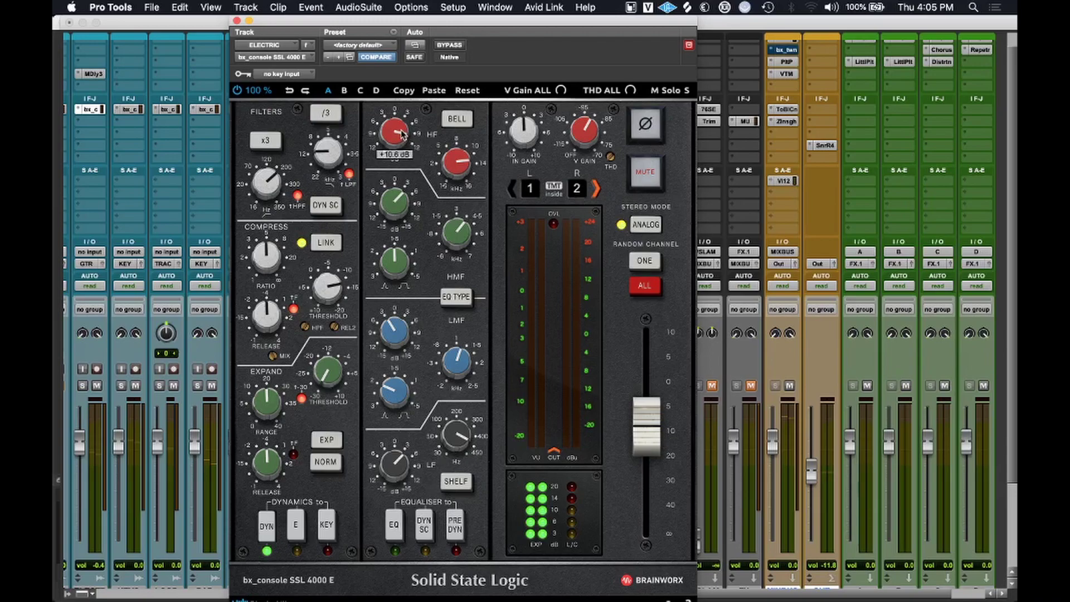
mouse_move(468, 171)
key("space")
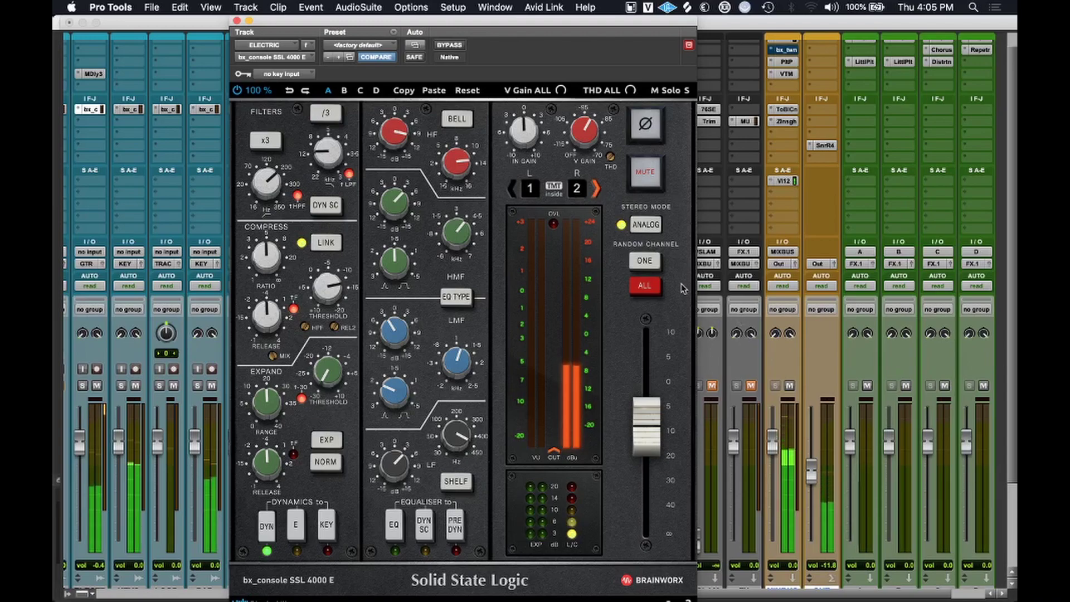
Close the ELECTRIC channel strip and raise the TRASH bass track's volume fader to -7.0 dB.
left_click(249, 21)
scroll(310, 324, "left", 9)
scroll(310, 324, "down", 3)
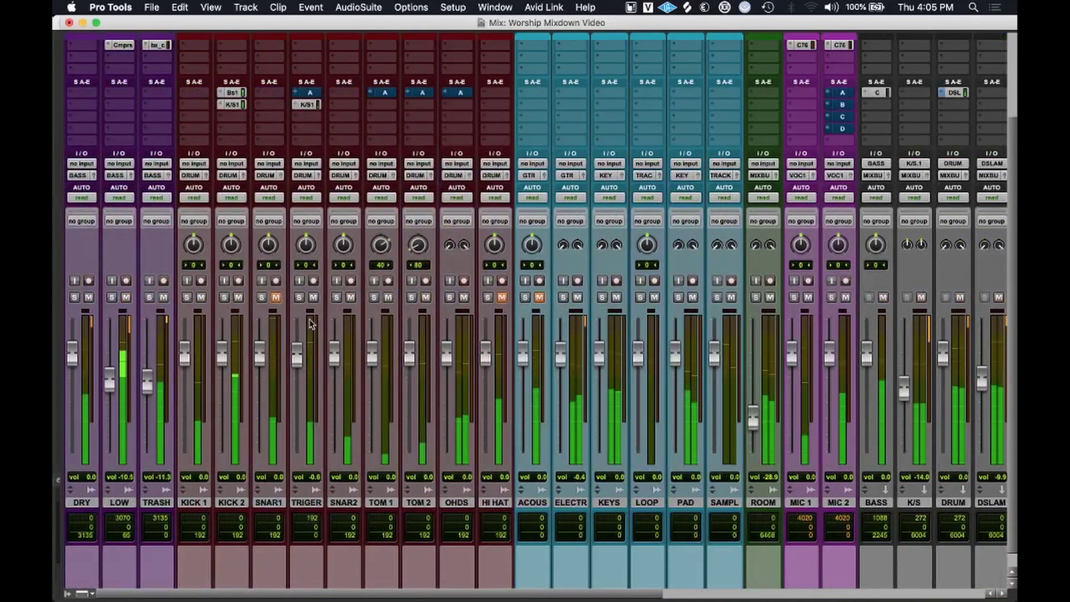
mouse_move(148, 382)
left_mouse_down()
mouse_move(154, 354)
mouse_move(154, 373)
left_mouse_up()
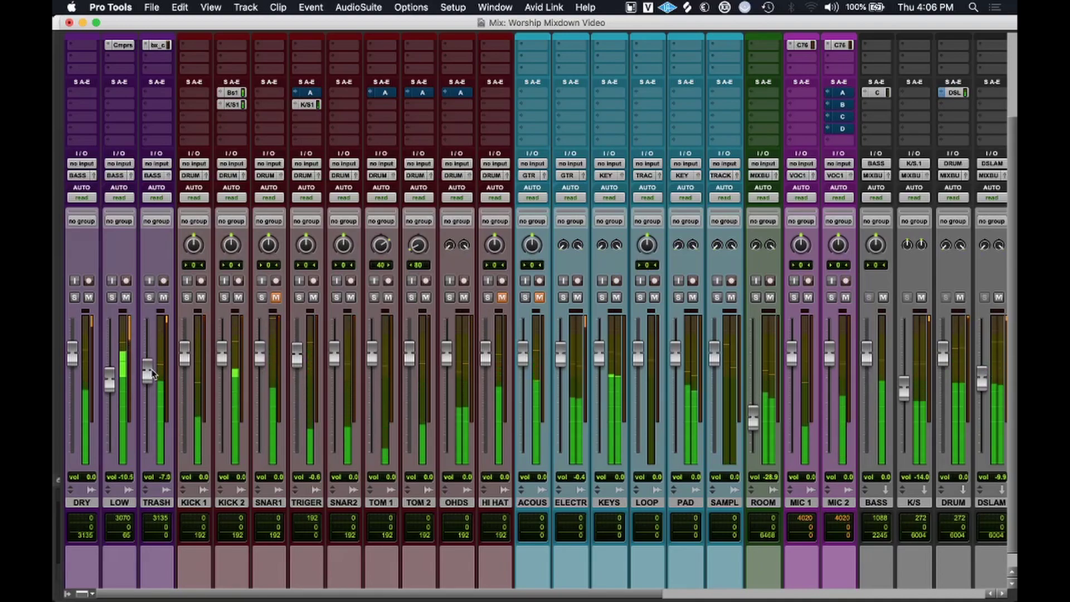
Open the TRASH track's last SSL channel strip, change the LF band to bell and boost its gain.
scroll(165, 333, "up", 4)
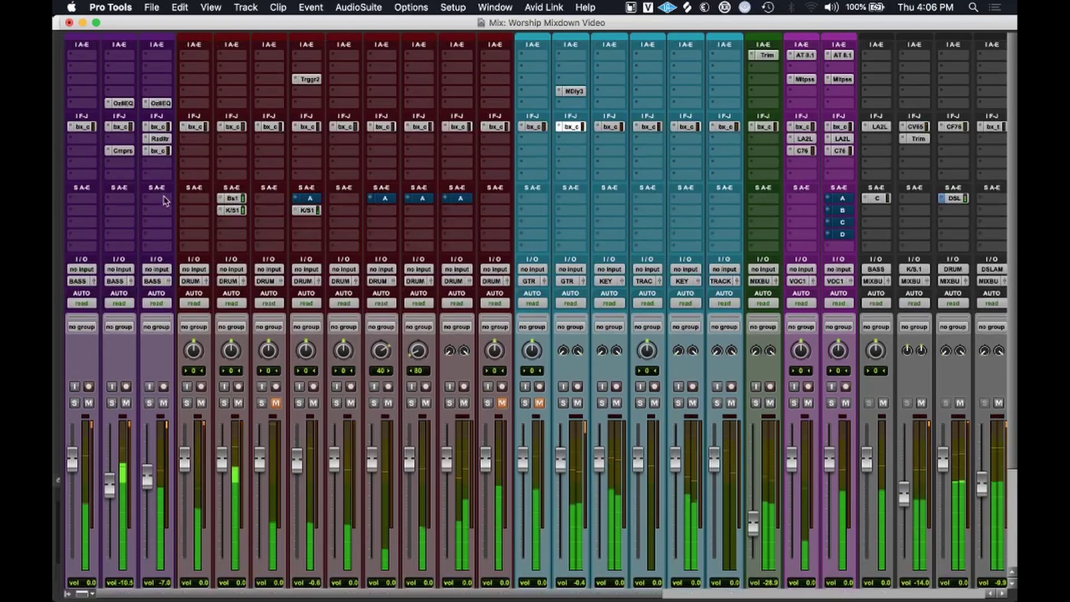
left_click(158, 150)
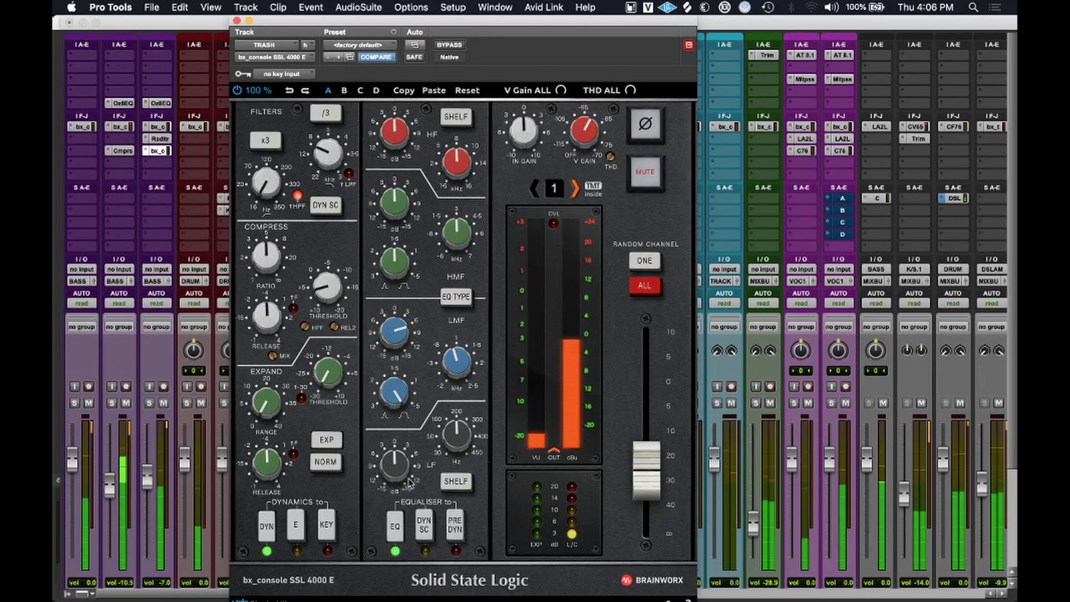
left_click(456, 482)
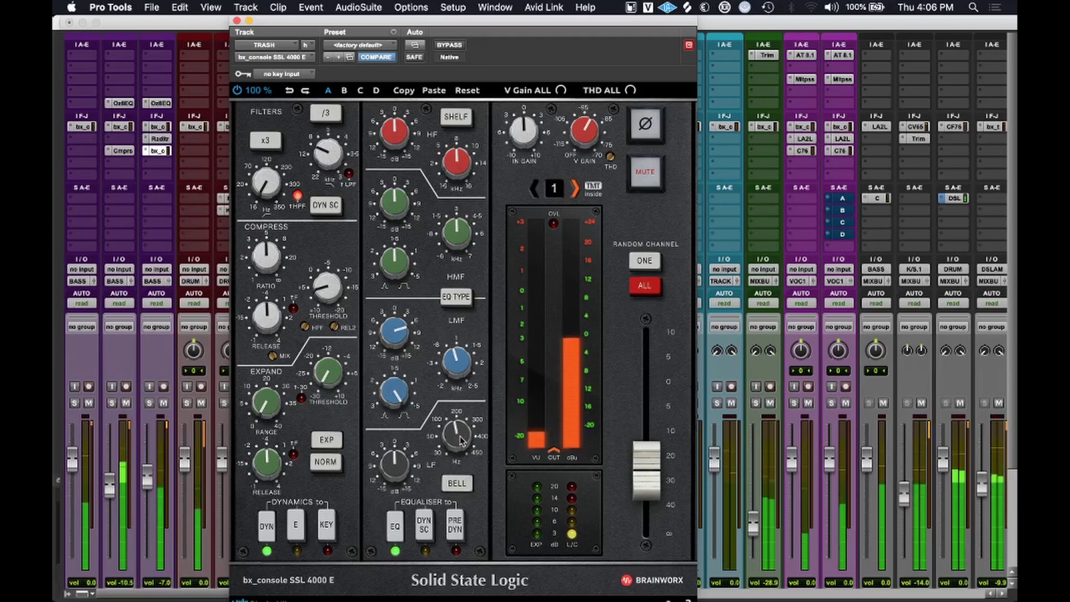
left_click_drag(407, 470, 402, 465)
left_click_drag(459, 432, 458, 427)
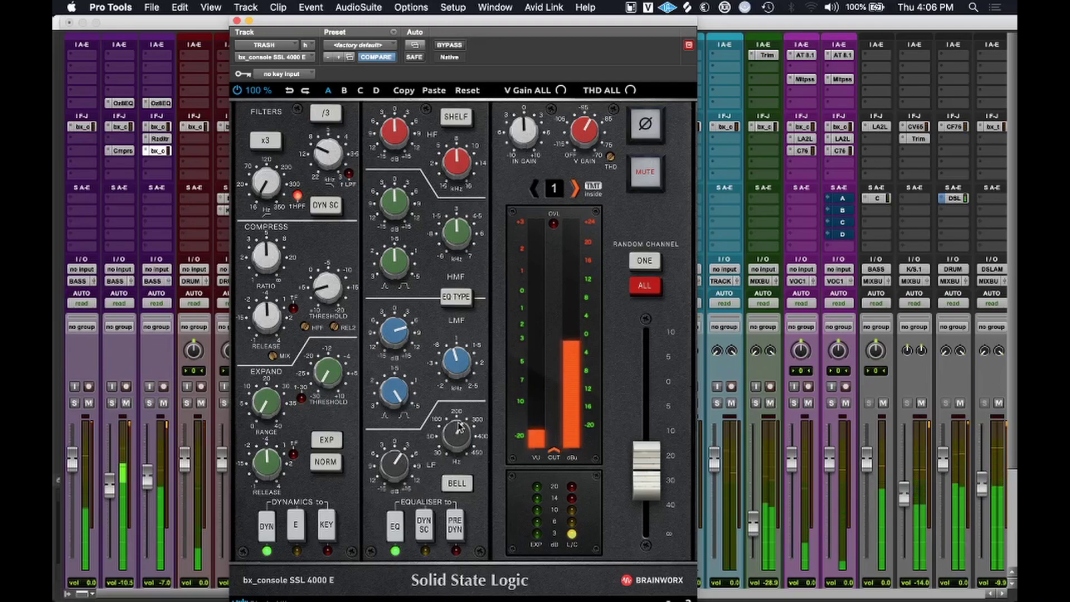
Centre the TRASH strip's boosted LF band at about 141 Hz and compare normal with inverted polarity, leaving it inverted.
left_click_drag(382, 476, 378, 470)
left_click_drag(454, 445, 453, 460)
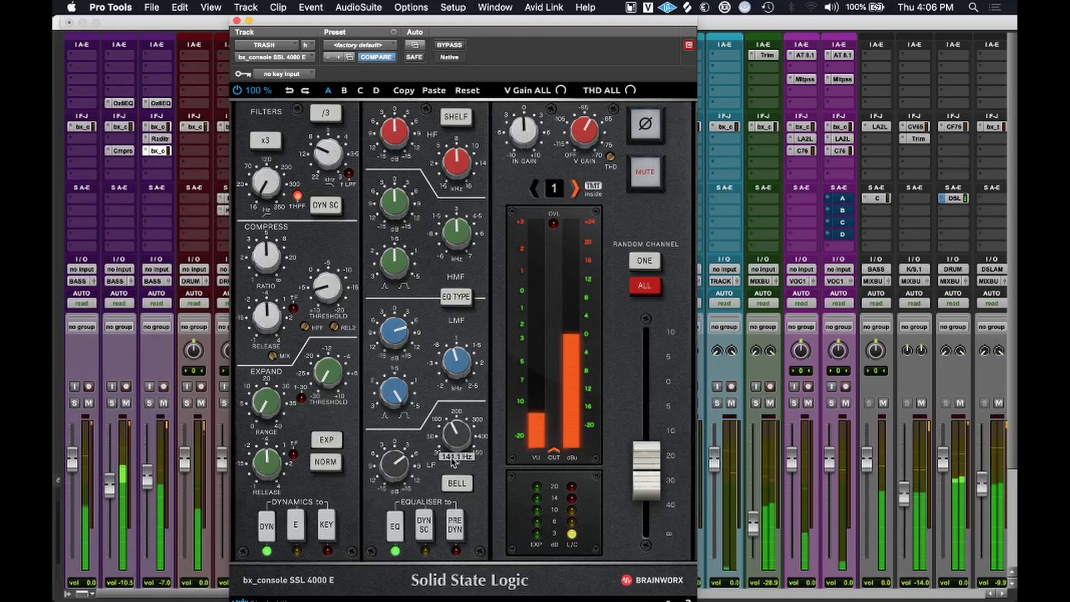
left_click_drag(453, 460, 406, 480)
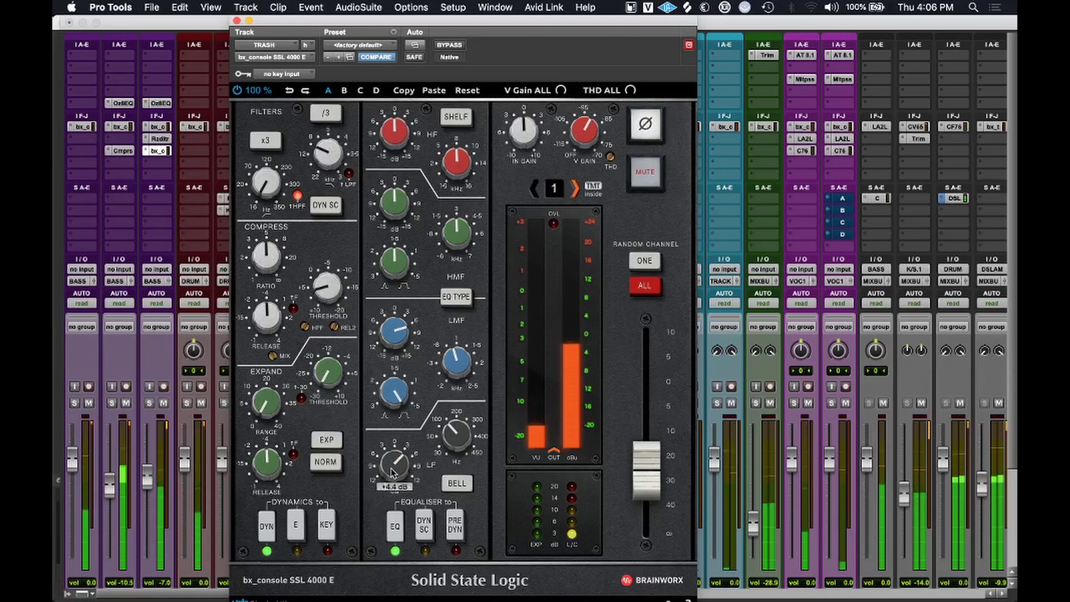
left_click_drag(405, 456, 406, 451)
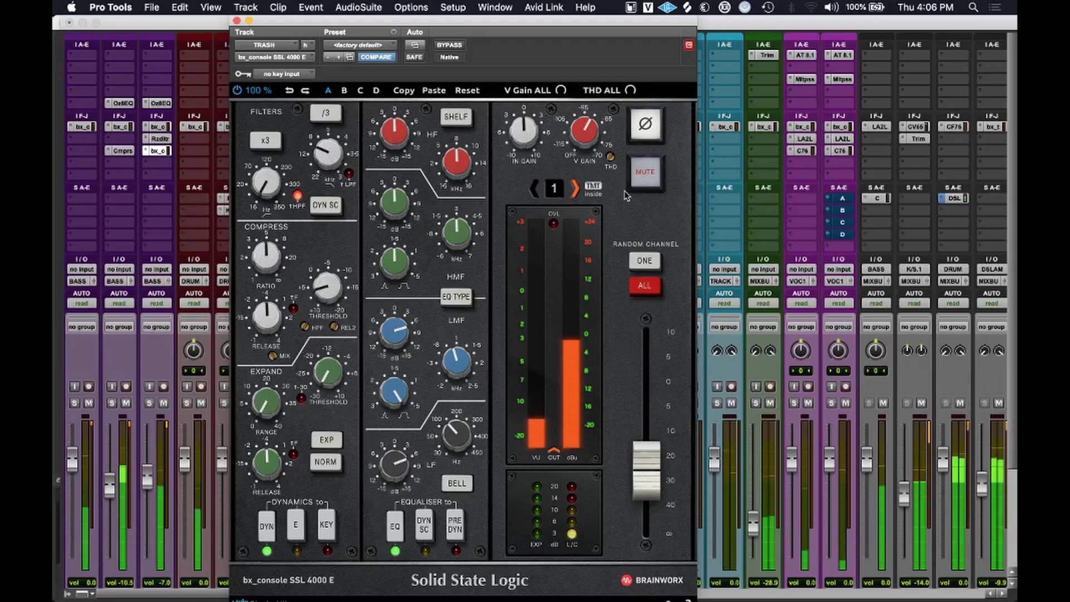
left_click(641, 135)
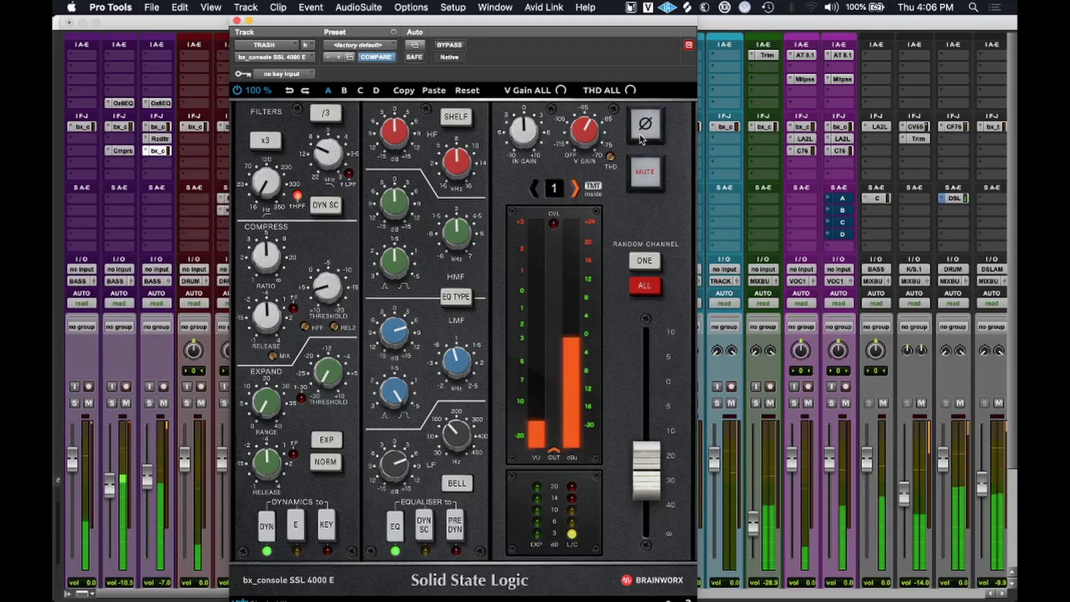
left_click(642, 133)
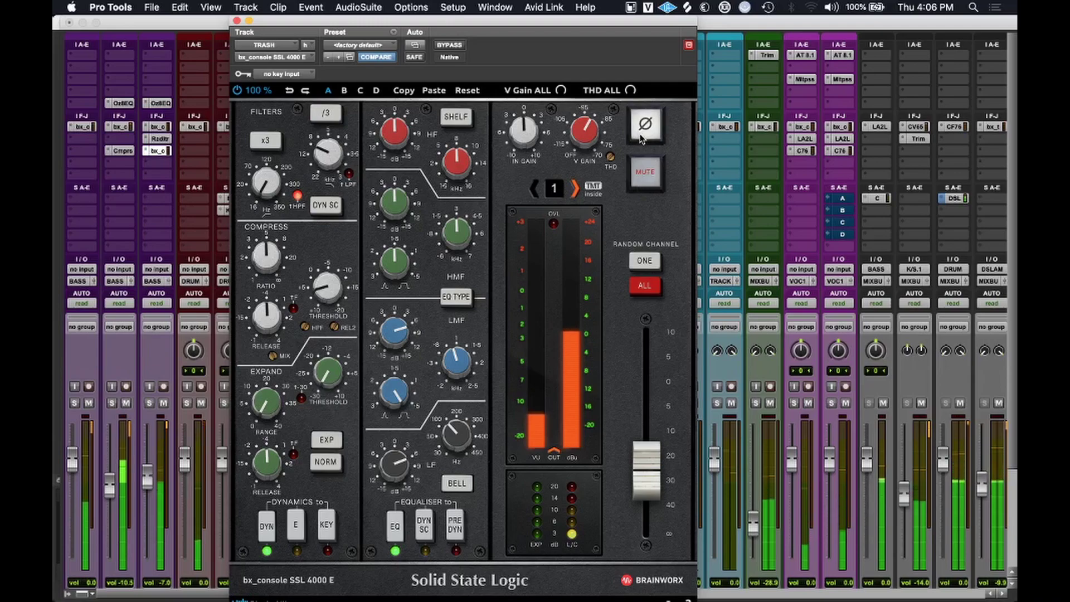
Boost the TRASH strip's HF band, change it to bell and lower its frequency while rechecking the polarity.
mouse_move(393, 144)
left_click_drag(393, 144, 396, 115)
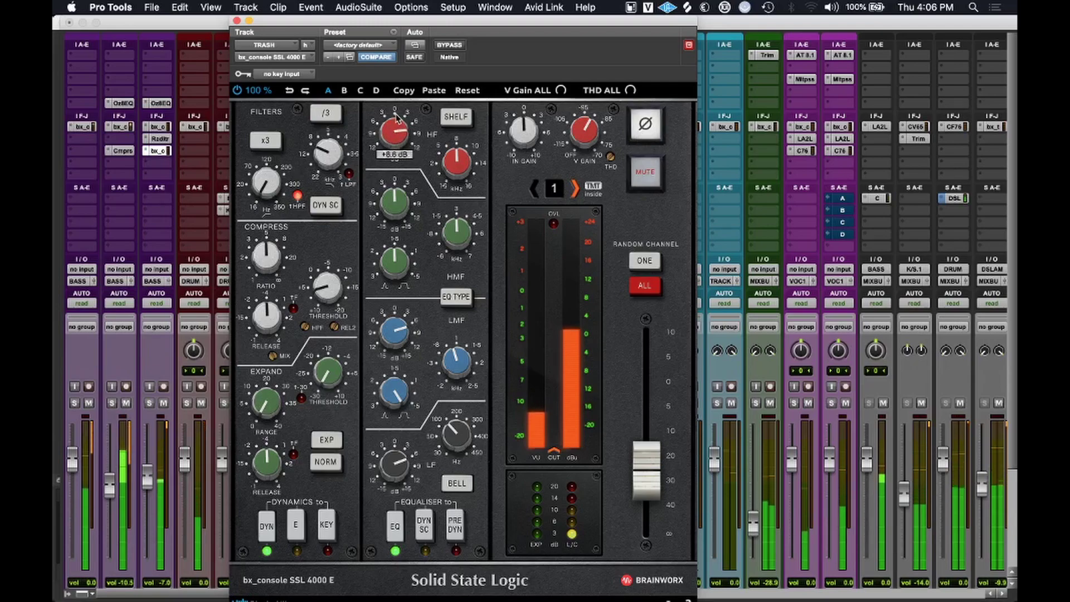
left_click(457, 120)
left_click_drag(457, 162, 456, 195)
mouse_move(396, 137)
left_mouse_down()
mouse_move(397, 121)
mouse_move(392, 153)
left_mouse_up()
left_click(644, 132)
left_click_drag(457, 162, 458, 148)
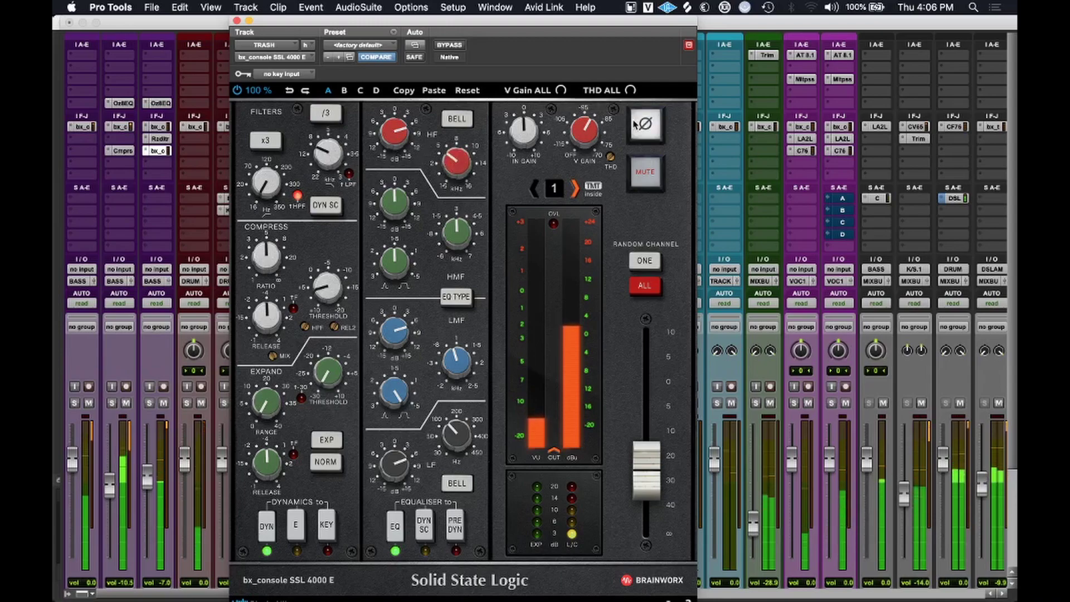
Return the TRASH strip's LF gain to 0 dB and compare the polarity settings again, keeping it inverted.
left_click_drag(396, 483, 401, 474)
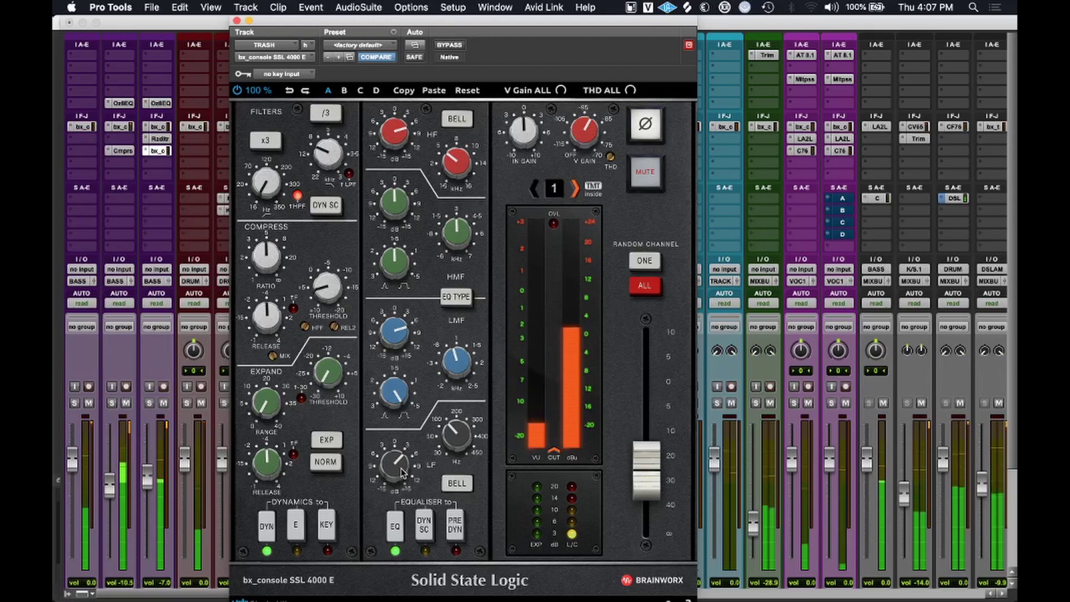
left_click_drag(400, 468, 401, 486)
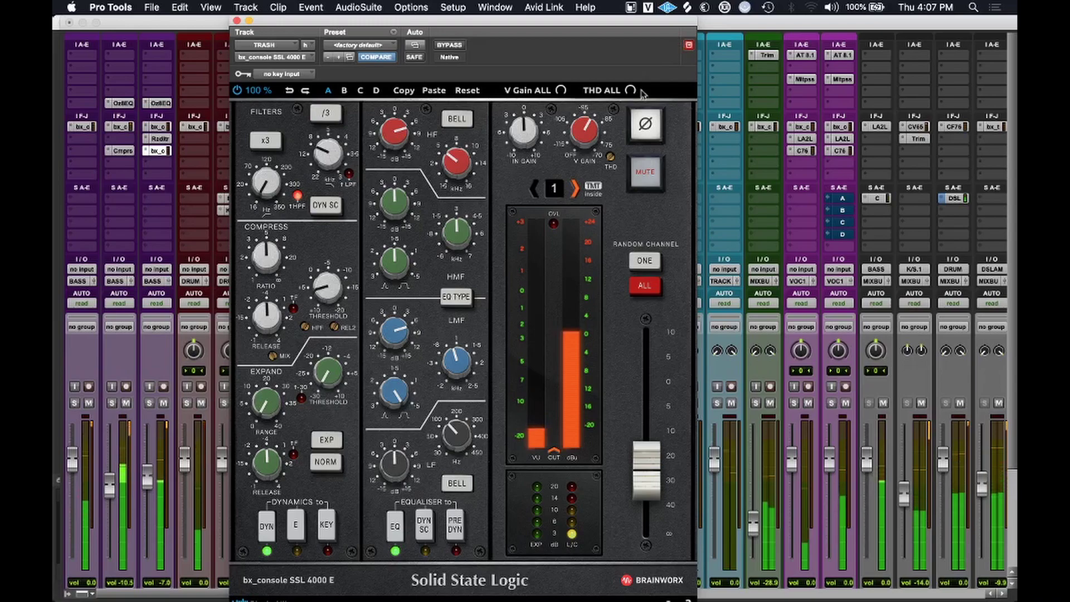
left_click(652, 132)
left_click(652, 132)
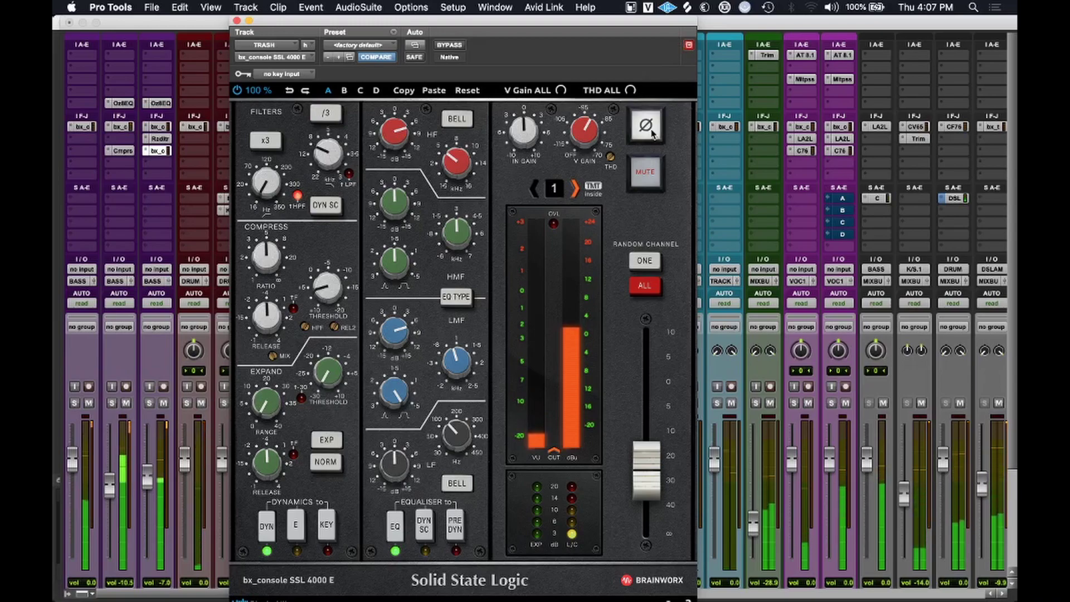
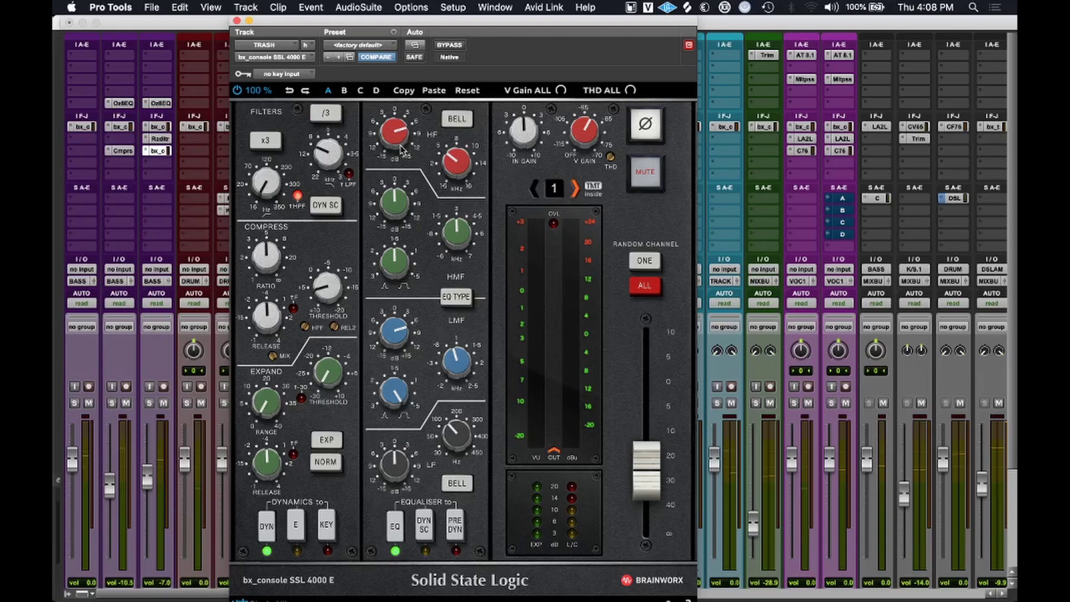
Close the TRASH strip, stop playback and open the FG-MU compressor on the GTR bus.
left_click(236, 20)
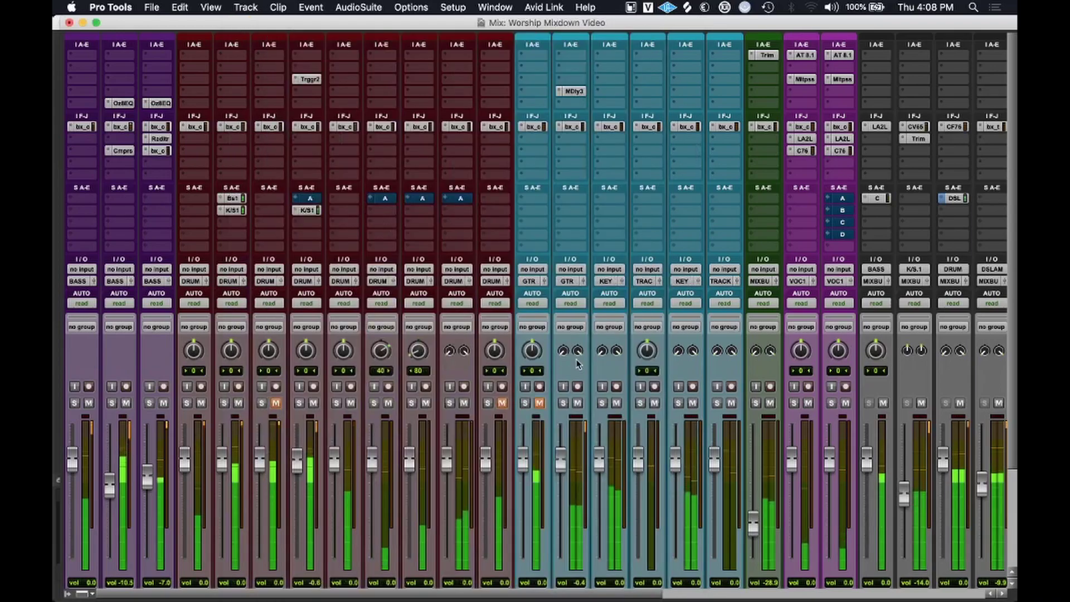
scroll(578, 363, "down", 1)
scroll(578, 363, "right", 5)
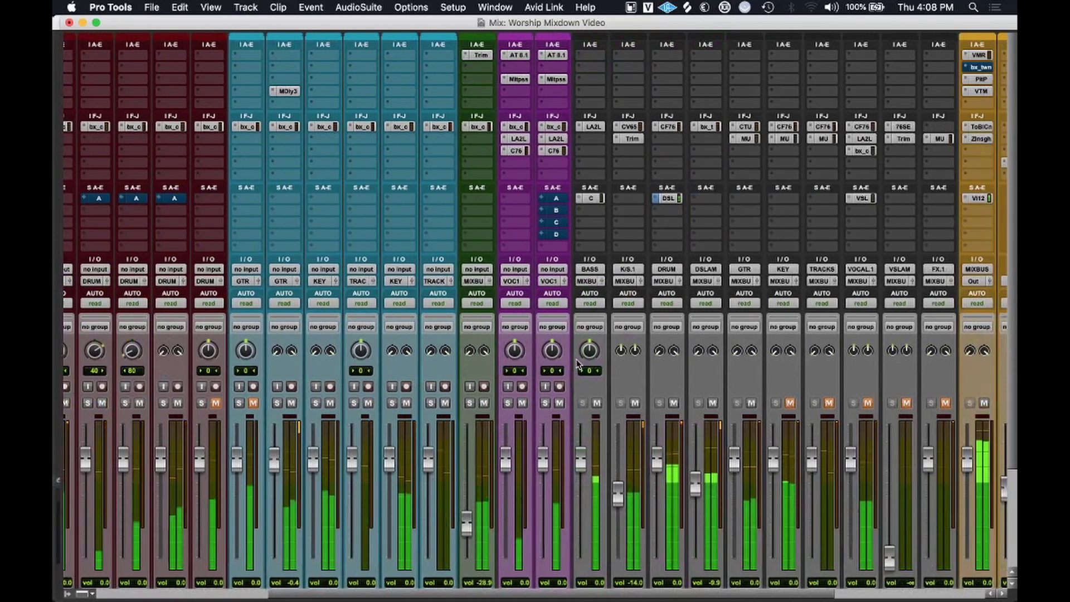
scroll(578, 364, "down", 1)
scroll(578, 364, "right", 1)
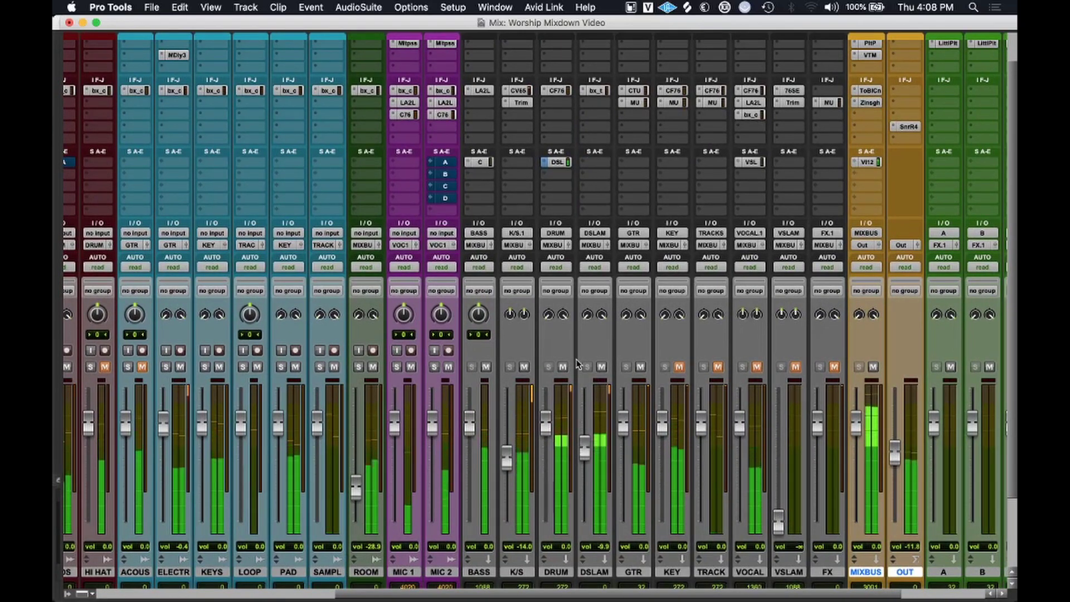
key("space")
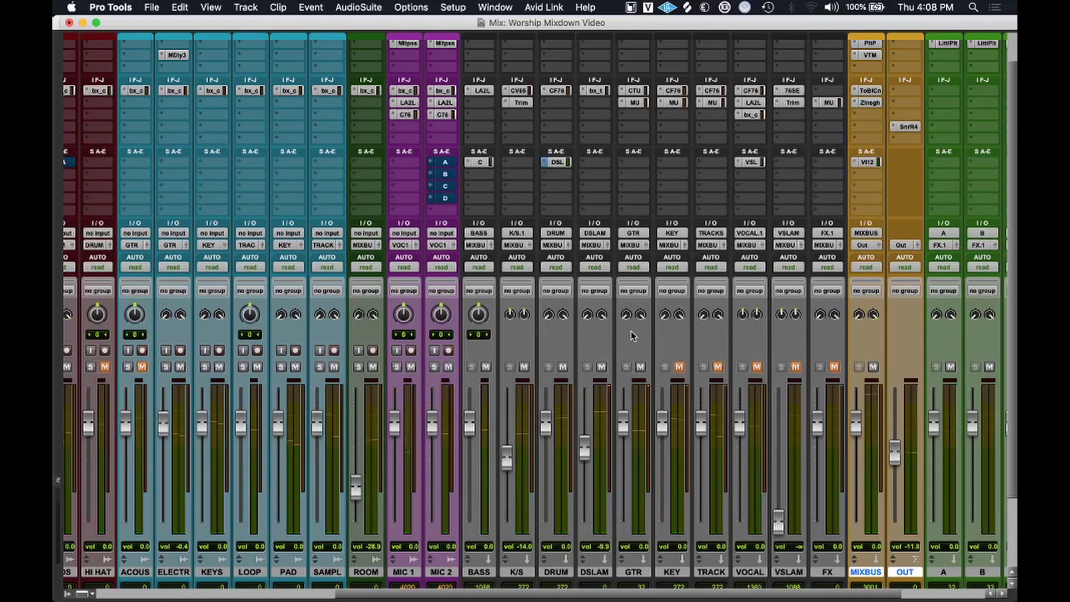
left_click(636, 104)
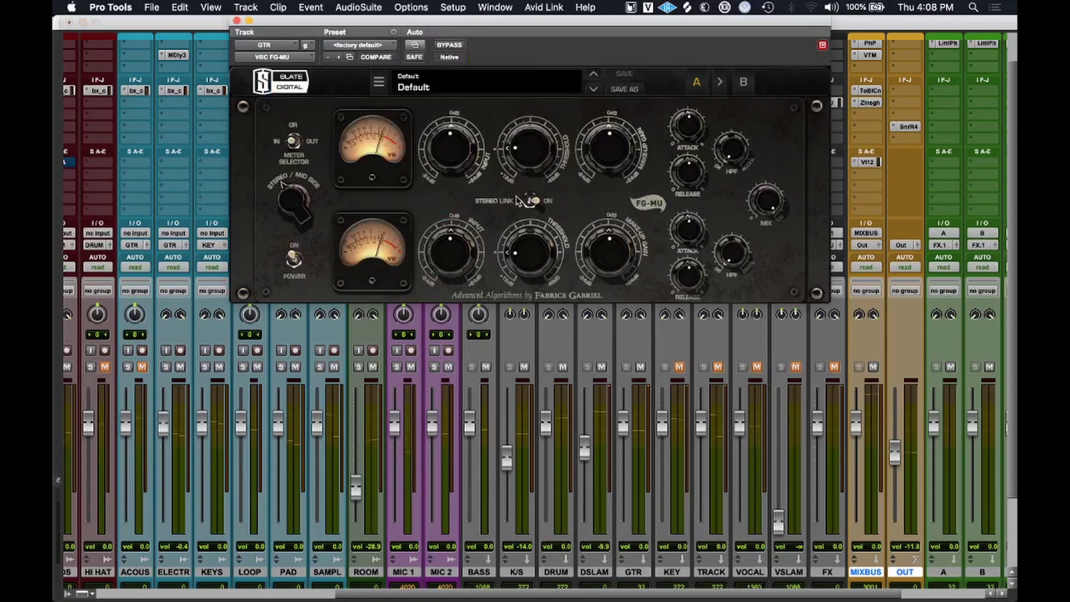
Switch the GTR bus compressor to Mid/Side mode and turn its stereo link off.
left_click(308, 216)
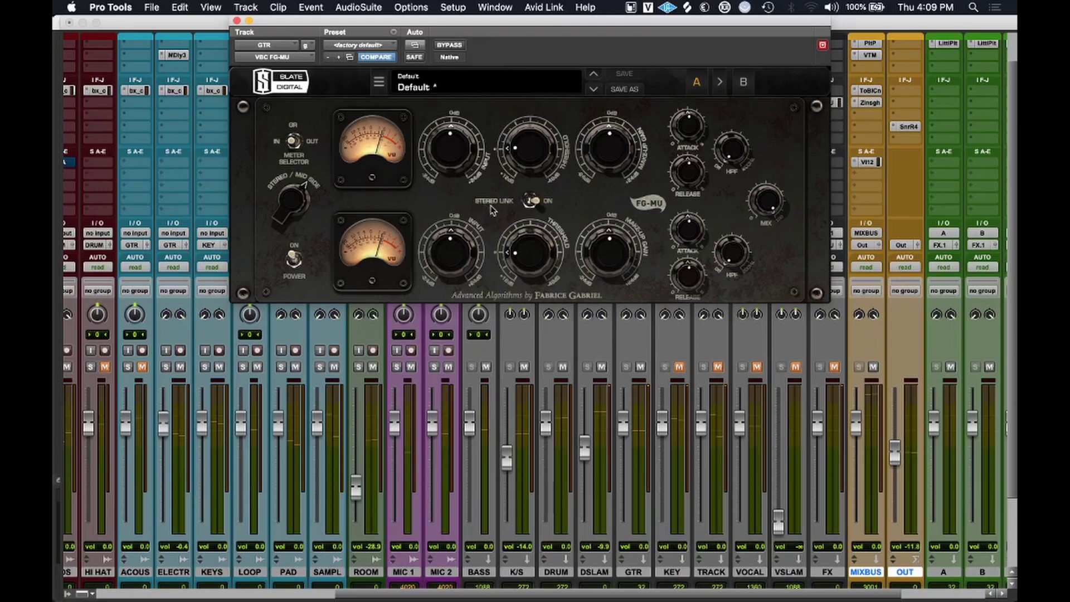
left_click(528, 201)
mouse_move(535, 167)
mouse_move(618, 248)
During playback, turn up the mid threshold and set the side makeup gain to about 1.8 dB, comparing against bypass.
key("space")
left_click_drag(543, 160, 555, 112)
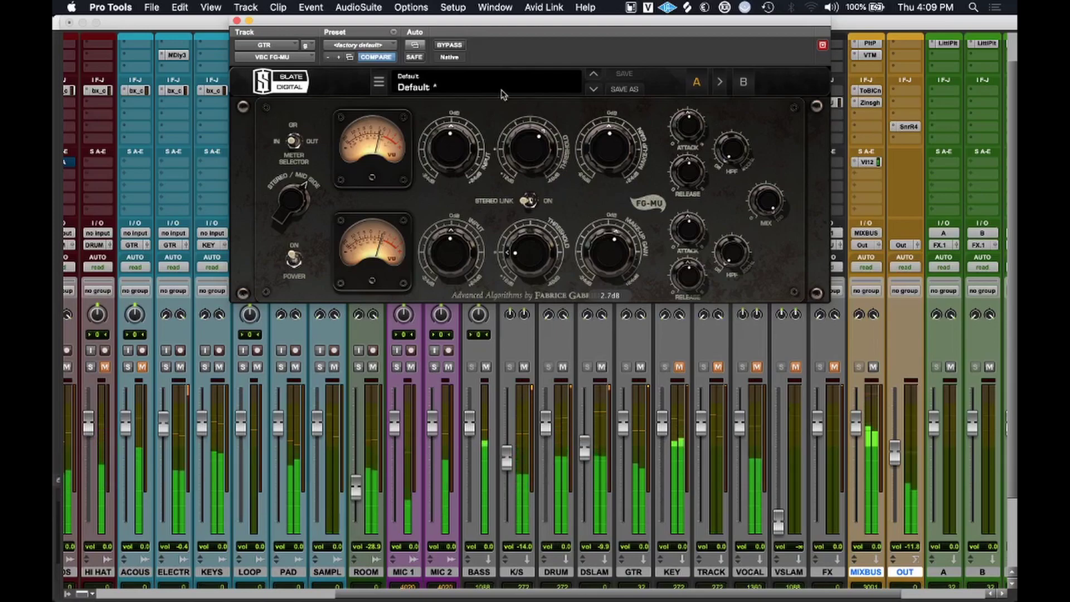
left_click(449, 45)
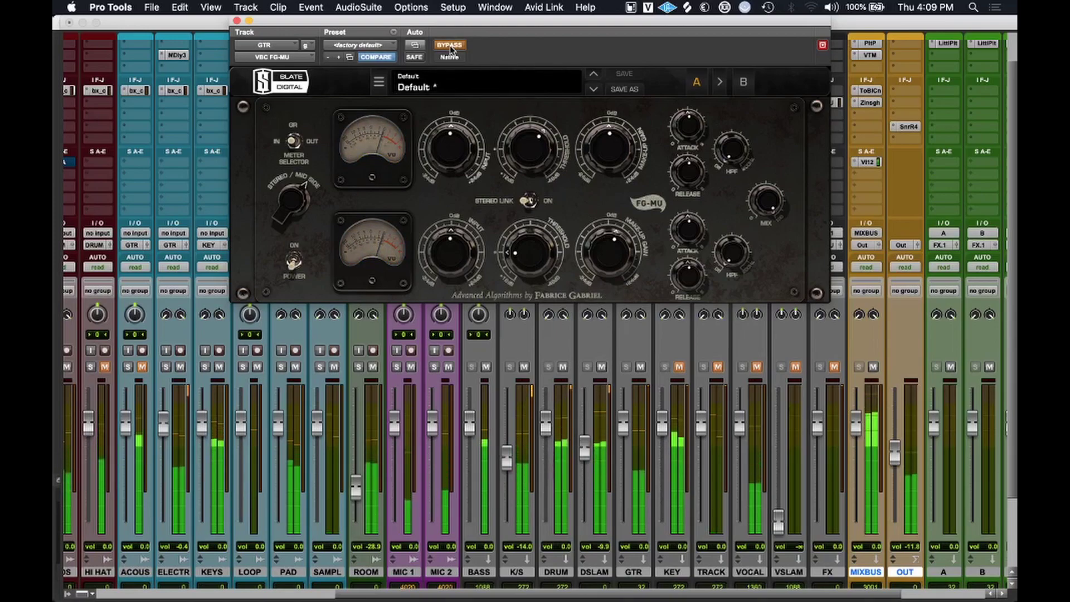
left_click_drag(600, 240, 594, 234)
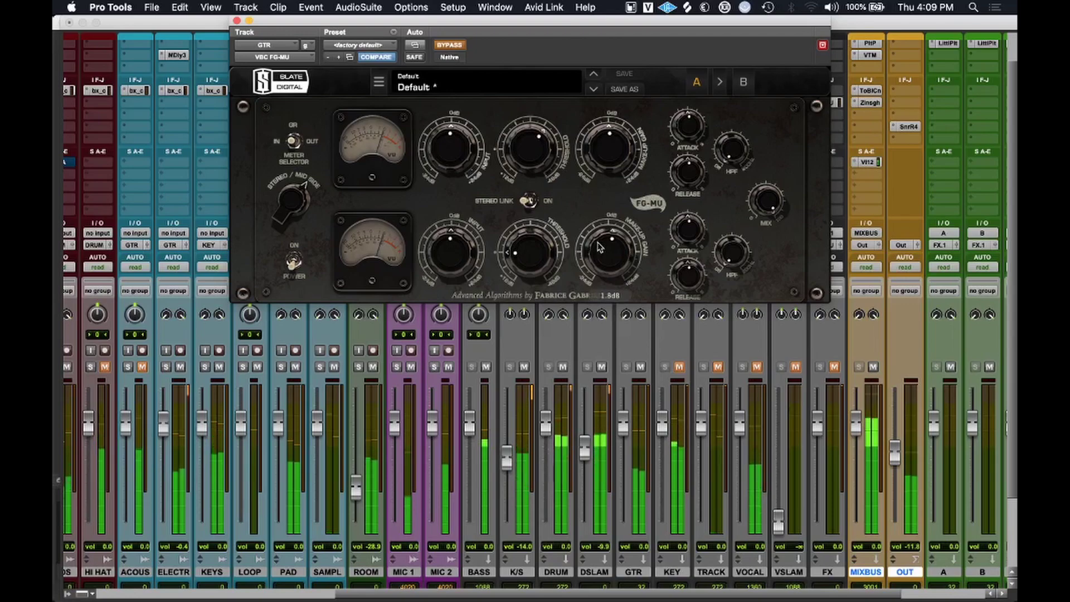
left_click(452, 49)
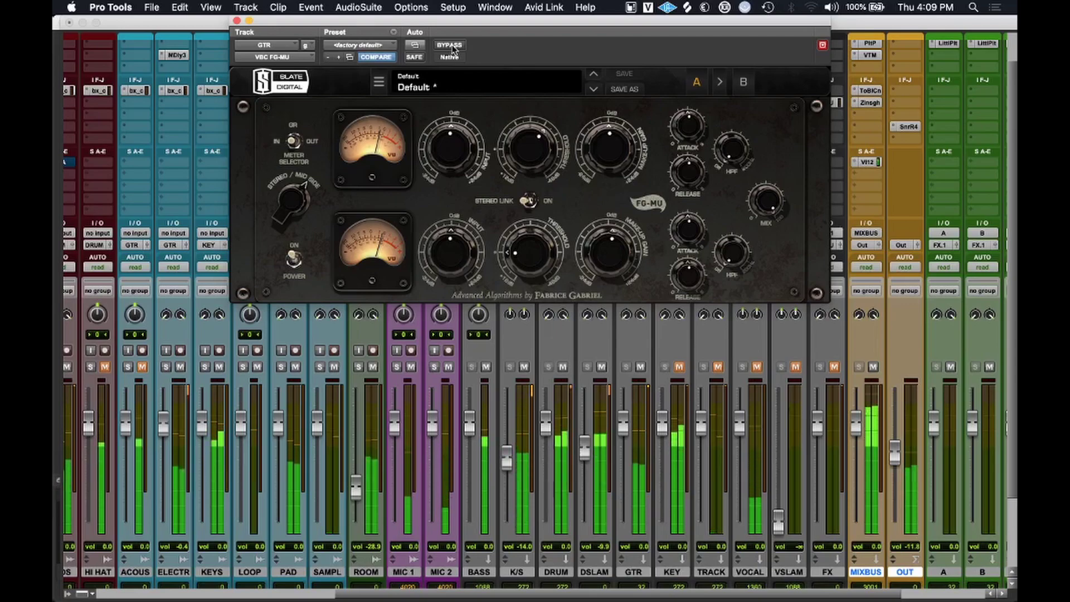
Compare the GTR bus FG-MU compressor with bypass during playback, leave it active and close its window.
left_click(452, 49)
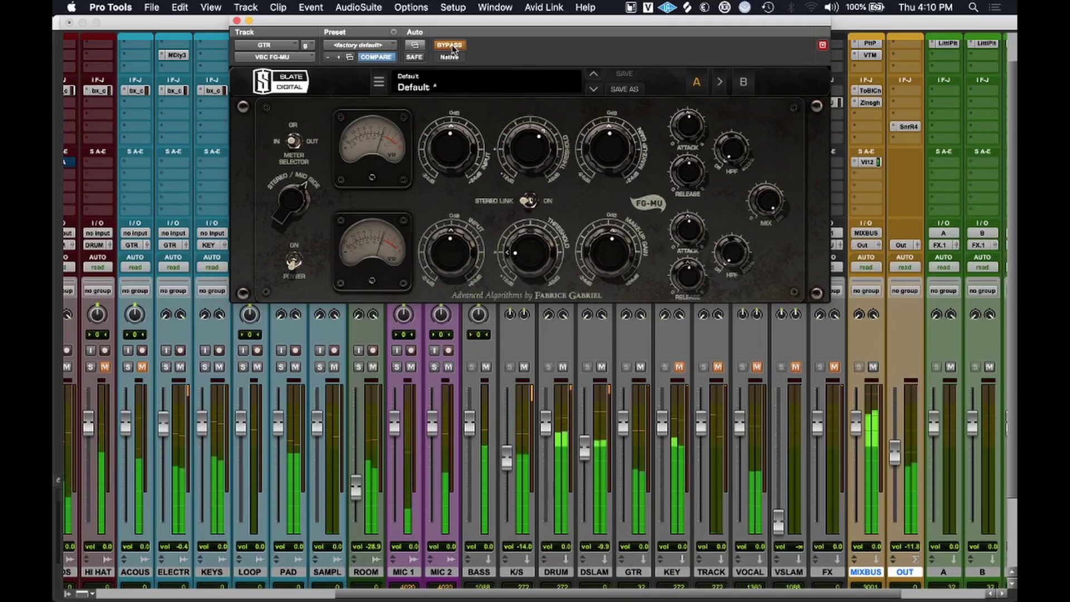
left_click(450, 45)
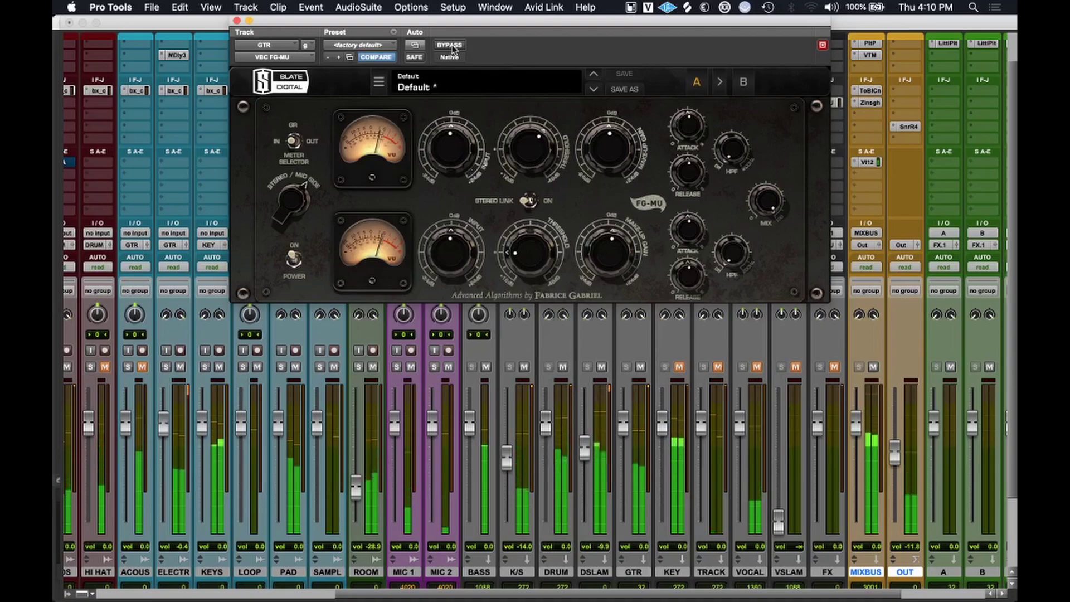
left_click(237, 20)
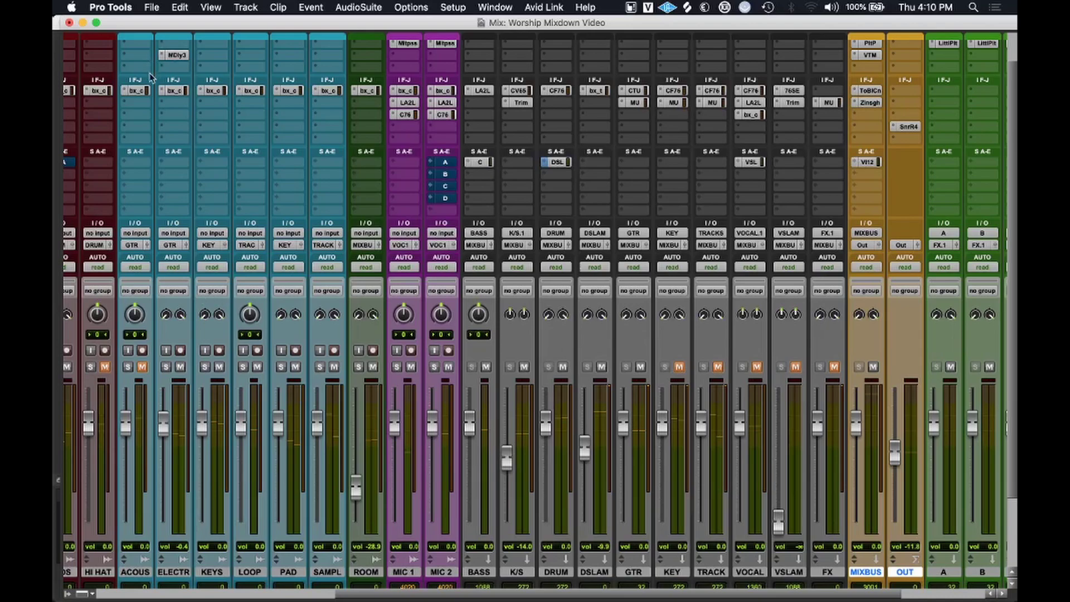
Open the ACOUSTIC channel strip, unmute the track, raise the strip fader to about 0 dB and set the high-pass filter near 120 Hz.
left_click(136, 91)
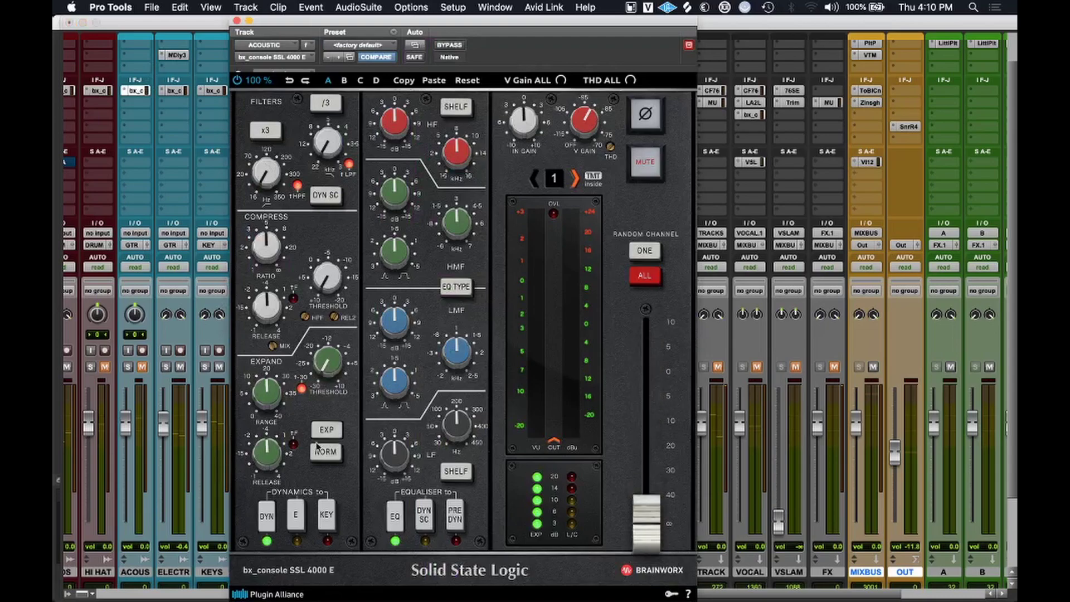
left_click(141, 366)
left_click_drag(647, 513, 665, 367)
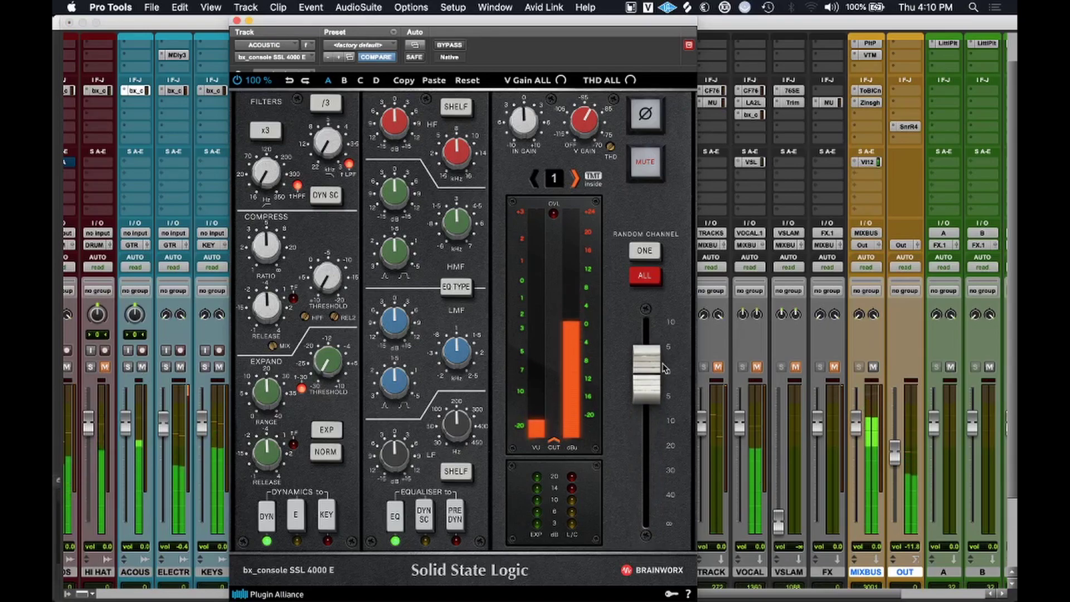
left_click_drag(259, 184, 273, 139)
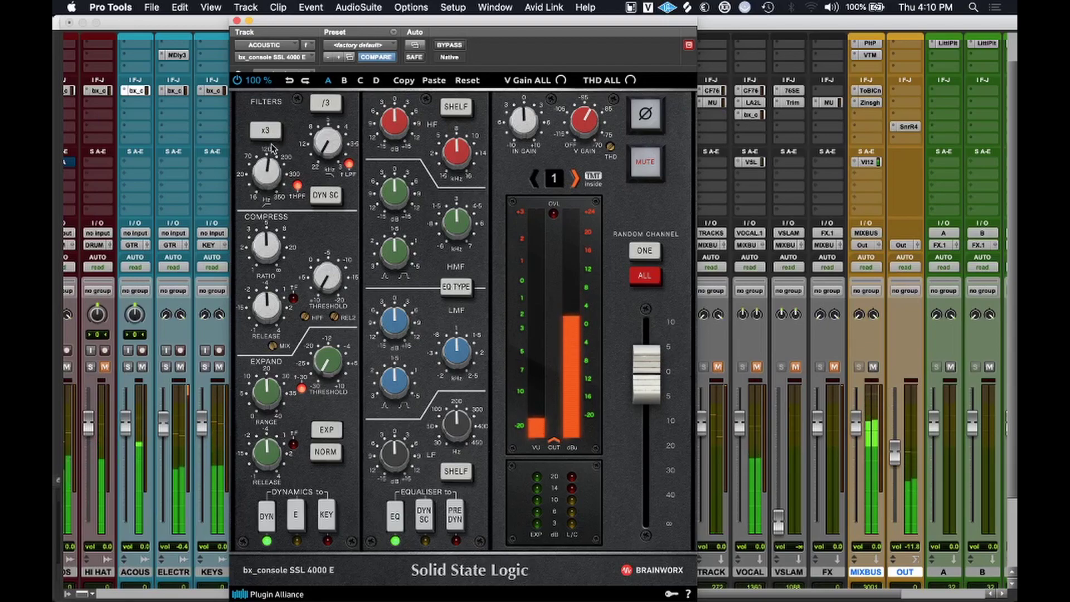
Audition a boosted HF band on the ACOUSTIC strip in shelf and bell shapes, settling on a bell tuned to about 14 kHz.
left_click(455, 107)
left_click_drag(394, 124, 401, 117)
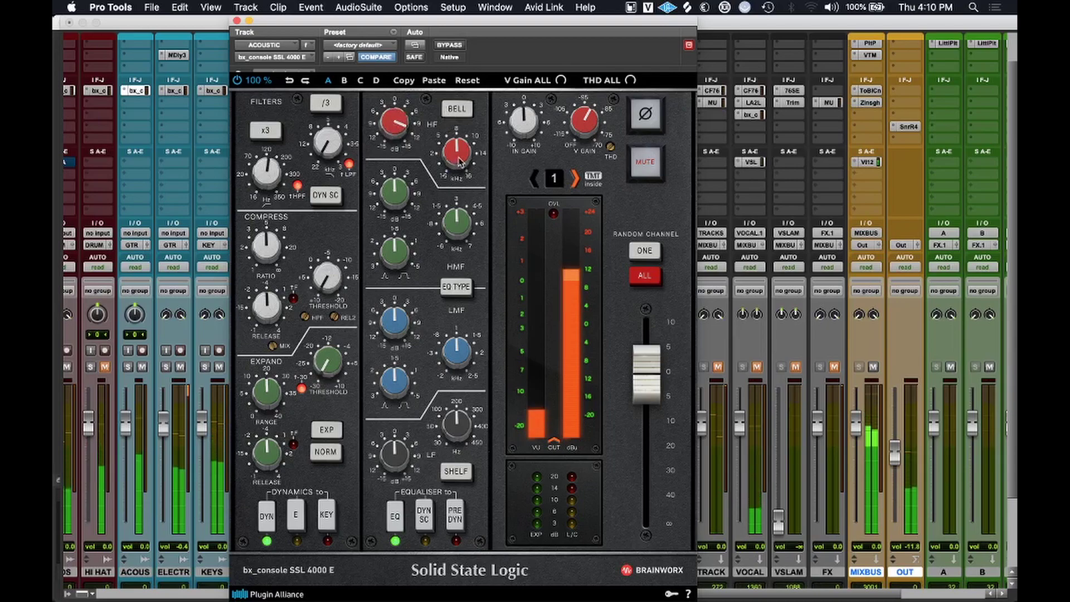
left_click(457, 108)
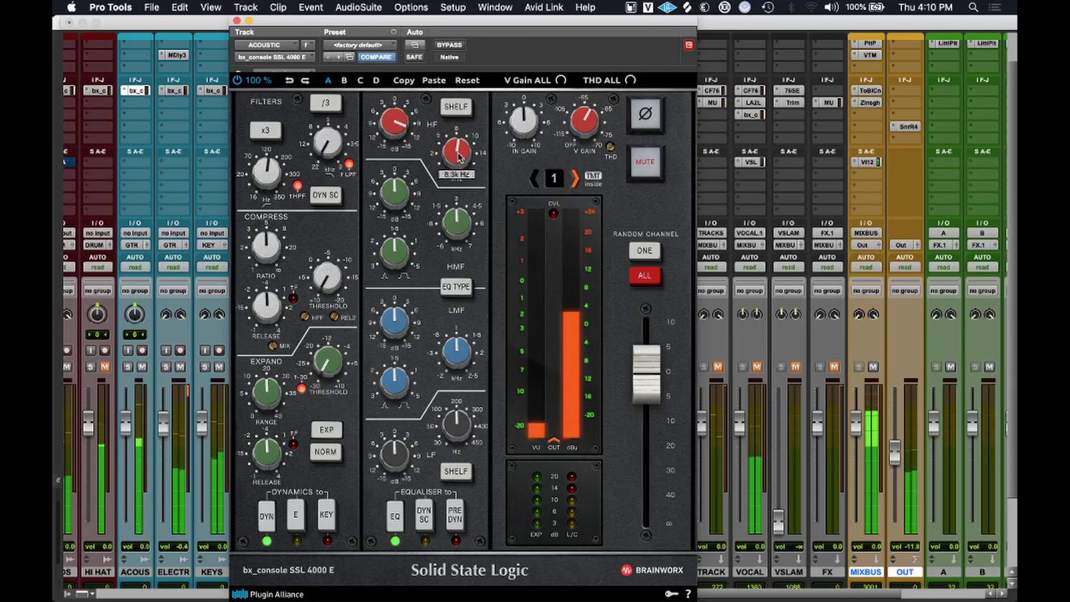
left_click_drag(456, 160, 465, 128)
left_click(454, 110)
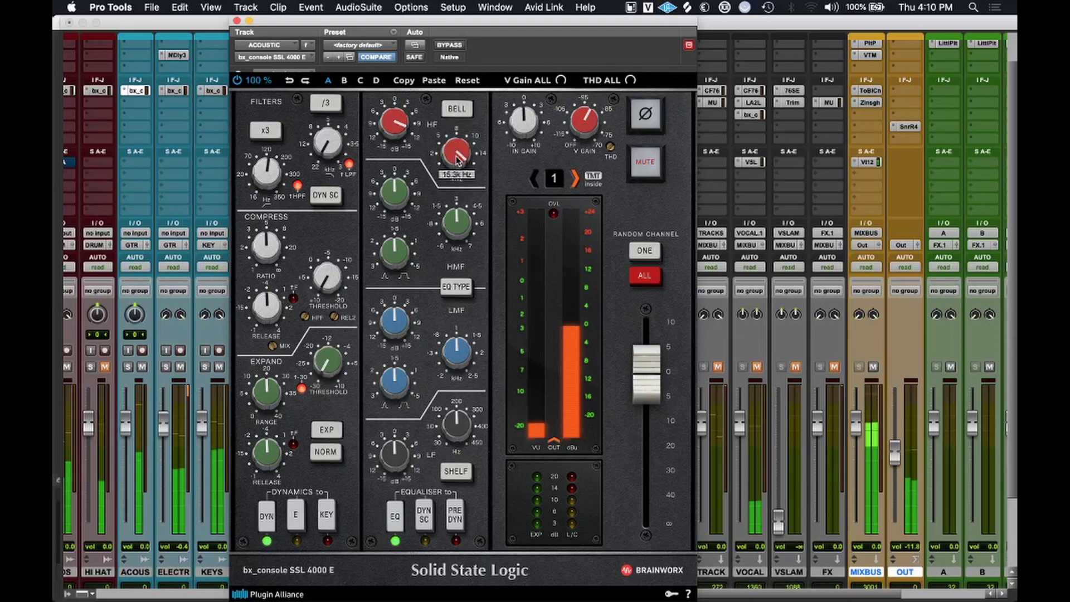
left_click_drag(454, 166, 461, 166)
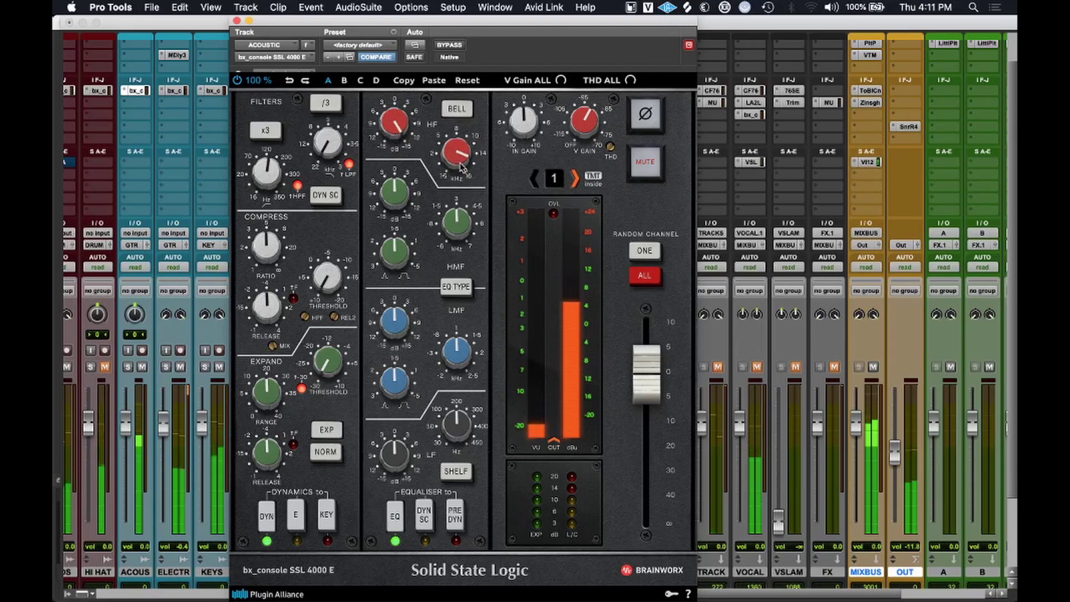
mouse_move(661, 373)
left_mouse_down()
mouse_move(663, 446)
mouse_move(652, 422)
mouse_move(658, 366)
left_mouse_up()
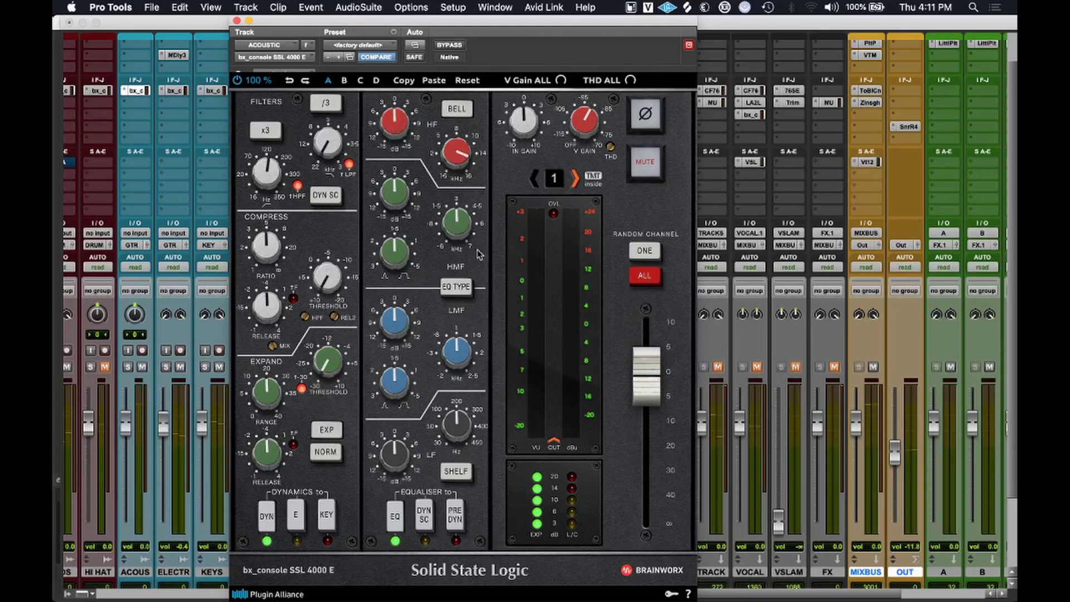
Raise the ACOUSTIC strip fader slightly, sweep a boosted wide LMF band to about 0.3 kHz and turn it into a cut.
left_click_drag(653, 367, 654, 354)
left_click_drag(394, 320, 394, 308)
left_click_drag(395, 382, 393, 419)
mouse_move(455, 367)
left_mouse_down()
mouse_move(454, 388)
mouse_move(461, 365)
left_mouse_up()
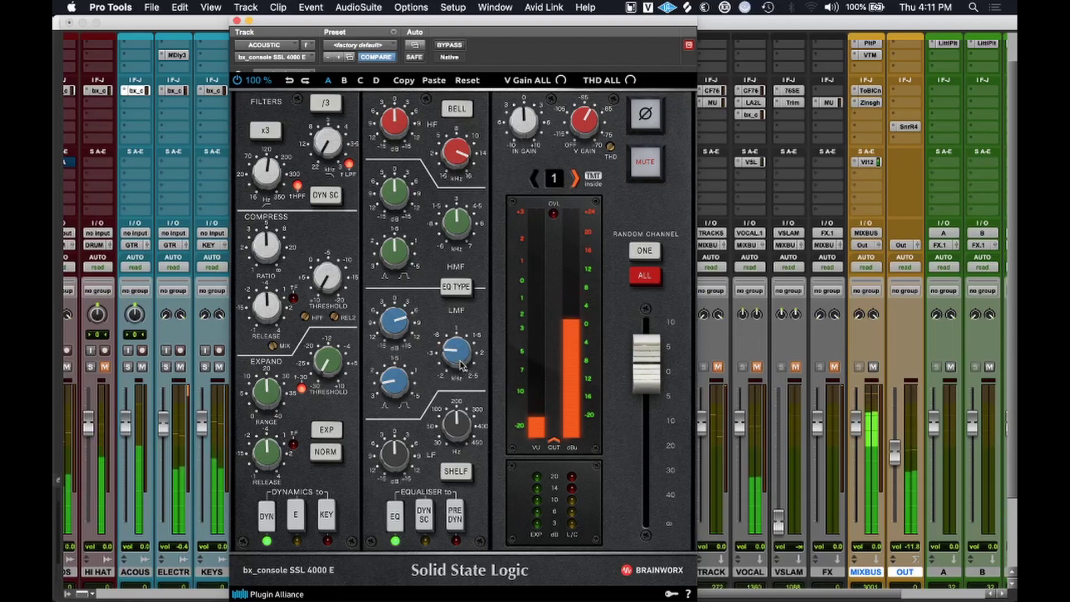
left_click_drag(406, 333, 404, 384)
Lower the ACOUSTIC strip's compressor threshold and shorten its release time.
left_click_drag(266, 315, 265, 316)
left_click_drag(328, 279, 335, 218)
left_click_drag(267, 304, 266, 268)
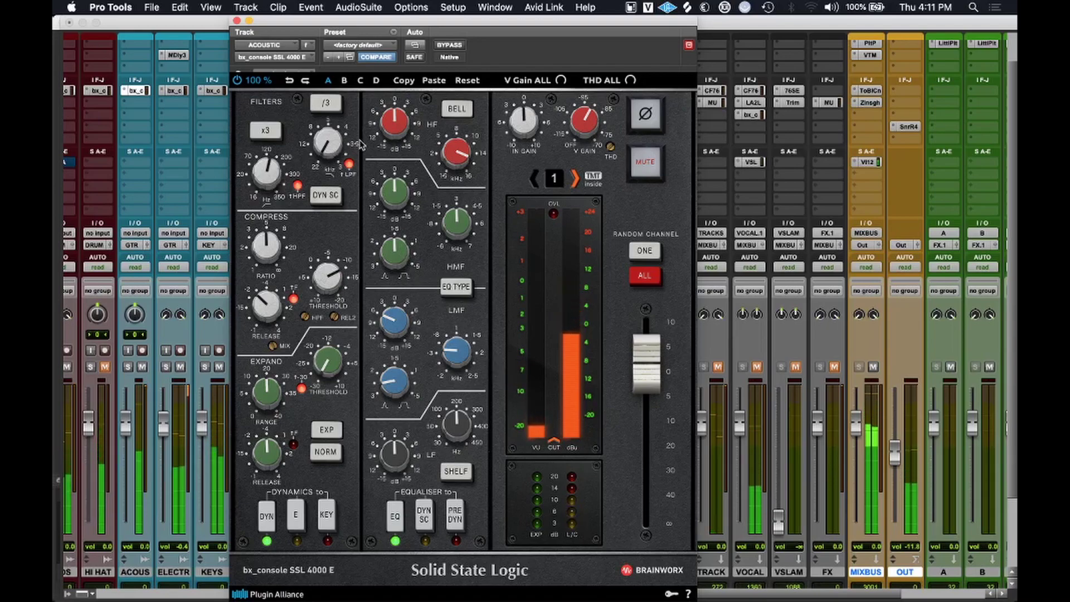
Boost the ACOUSTIC strip's HF bell and cut the HMF band around 1.1 kHz after sweeping it with a boost.
left_click_drag(395, 129, 404, 88)
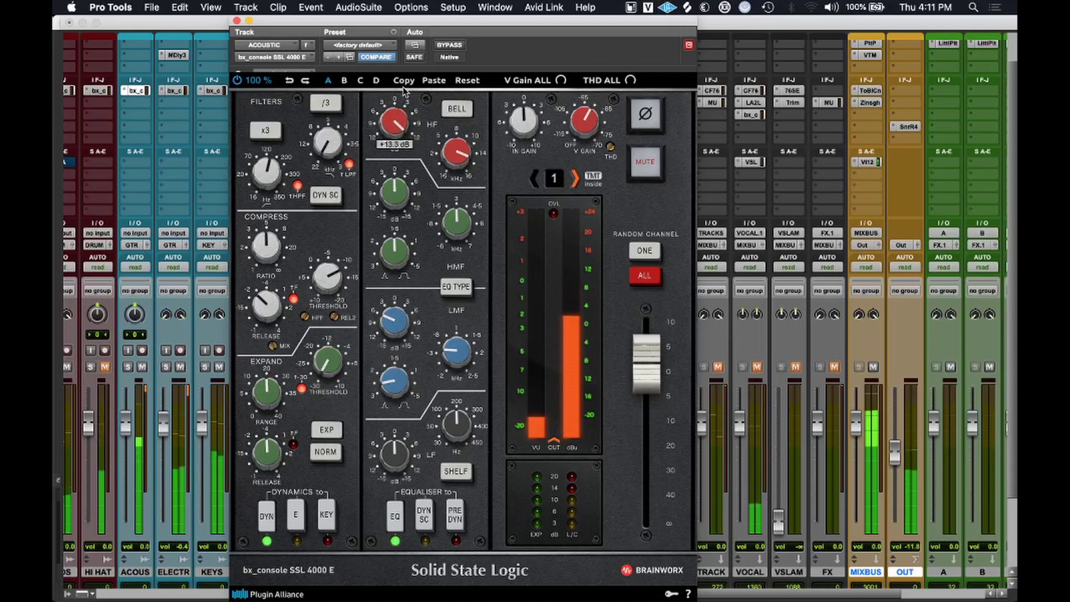
left_click_drag(403, 129, 407, 147)
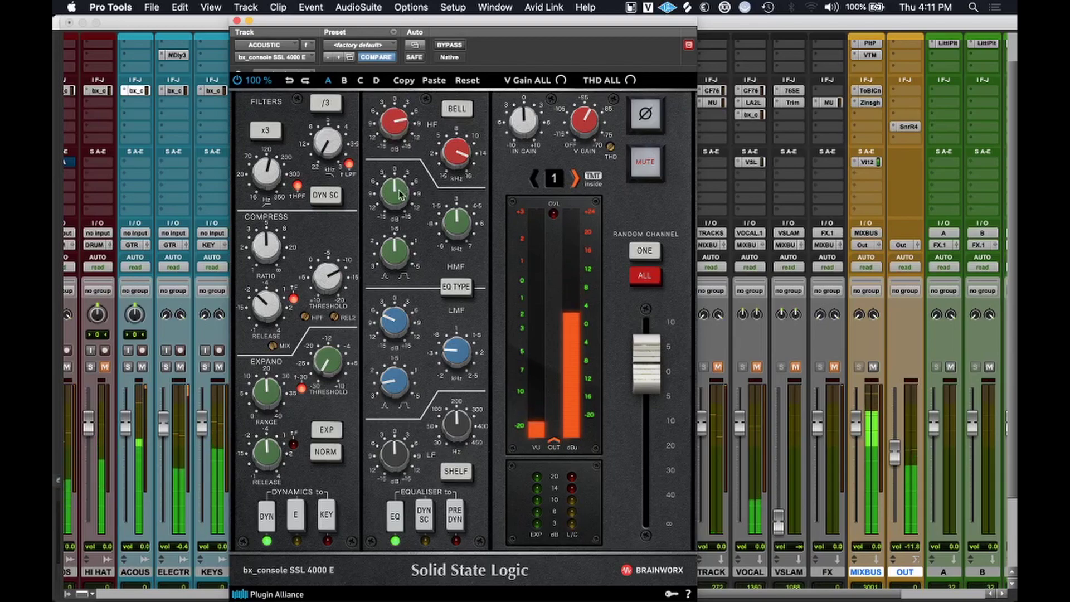
left_click_drag(464, 235, 465, 269)
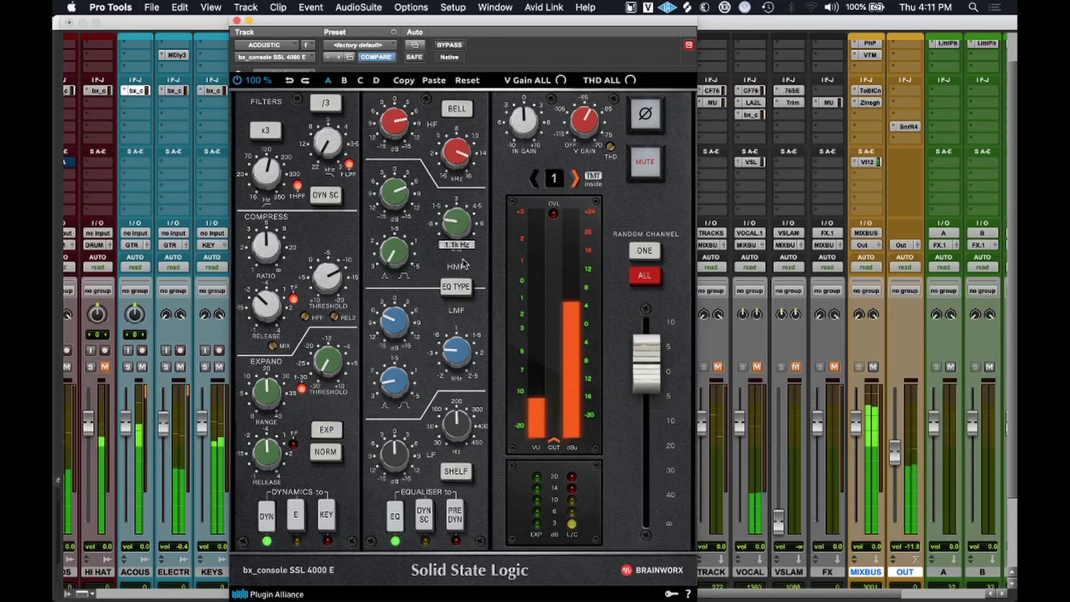
left_click_drag(395, 194, 403, 216)
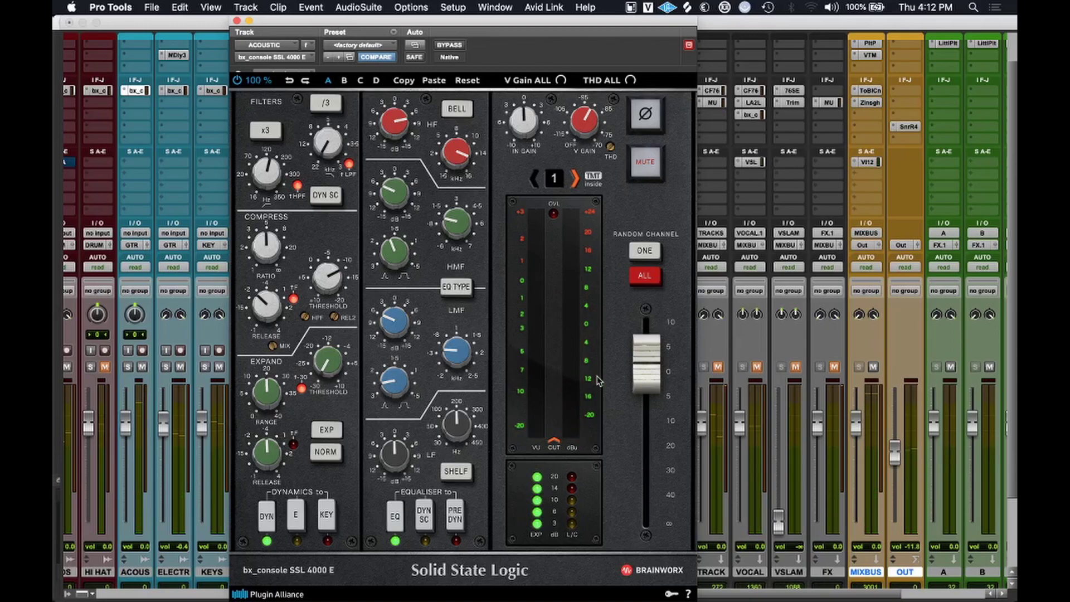
Pull the ACOUSTIC strip fader down to about -15 dB and save the session.
left_click_drag(651, 385, 649, 460)
key("super+s")
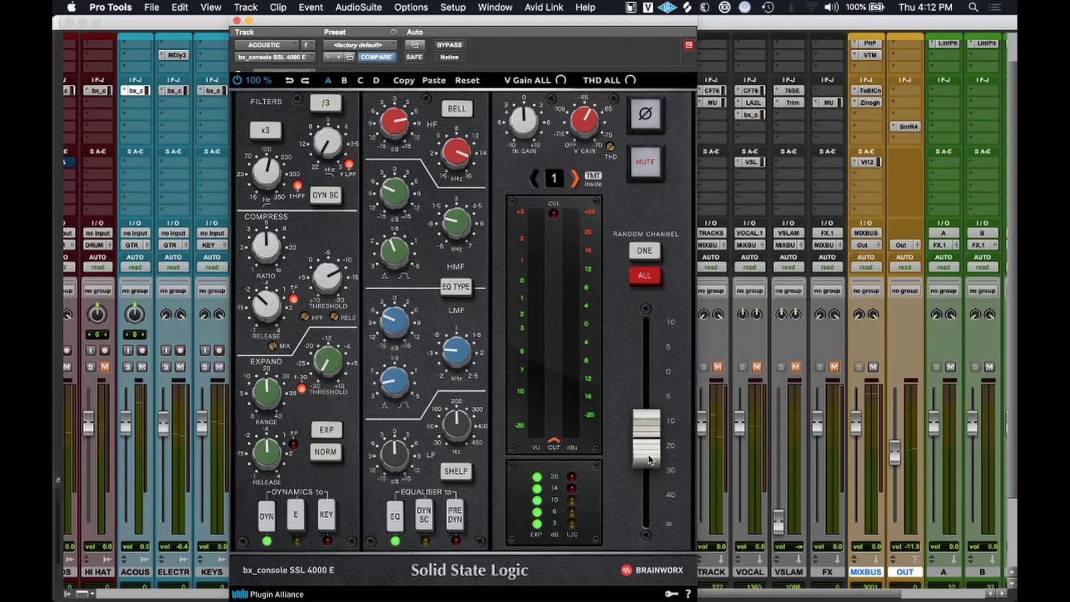
left_click_drag(650, 460, 646, 458)
left_click_drag(646, 456, 645, 450)
During playback, set the ACOUSTIC strip's HF gain to about 6.9 dB, raise its fader to about -5 dB and close the strip.
key("space")
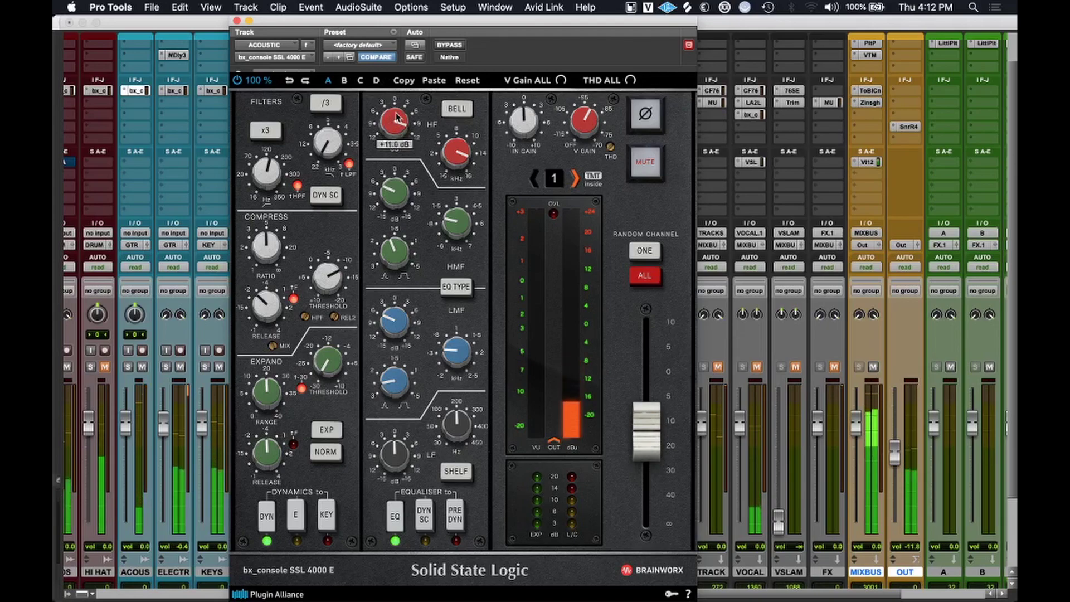
left_click_drag(396, 124, 396, 131)
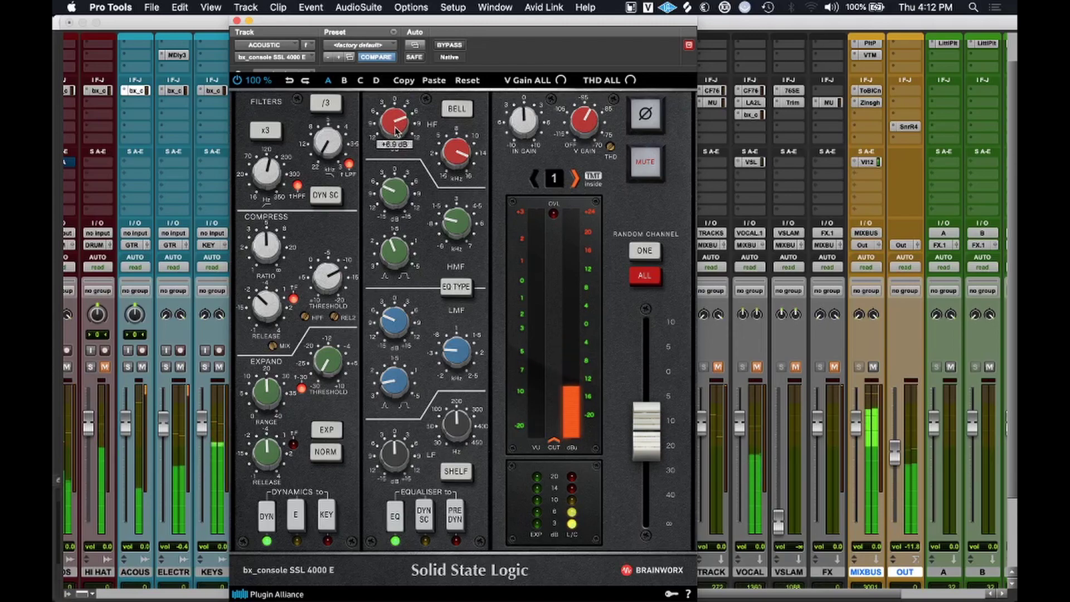
mouse_move(647, 434)
left_click_drag(646, 433, 658, 397)
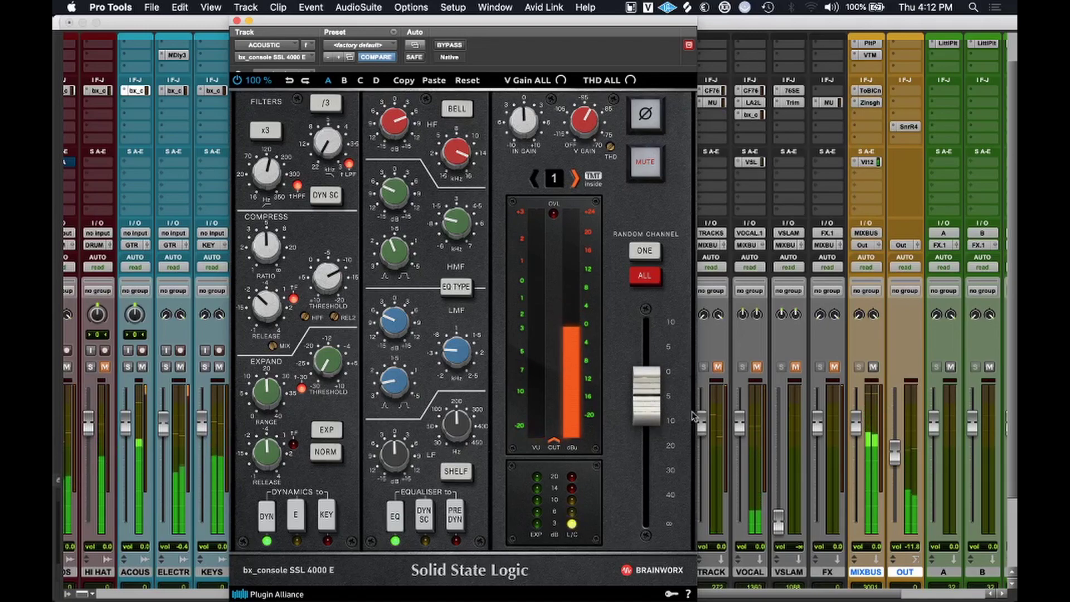
left_click(875, 461)
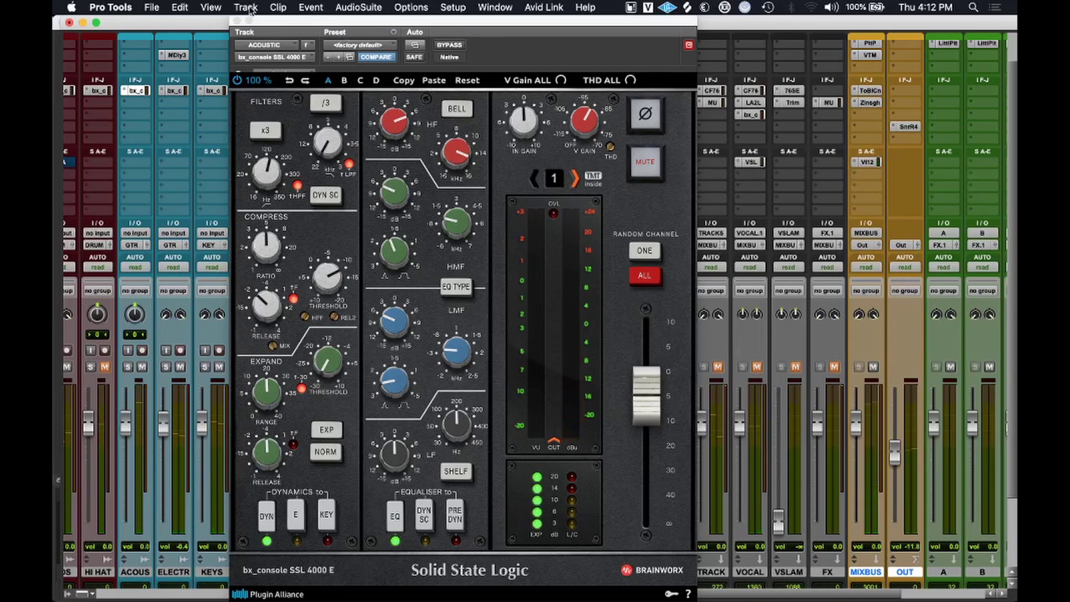
left_click(236, 20)
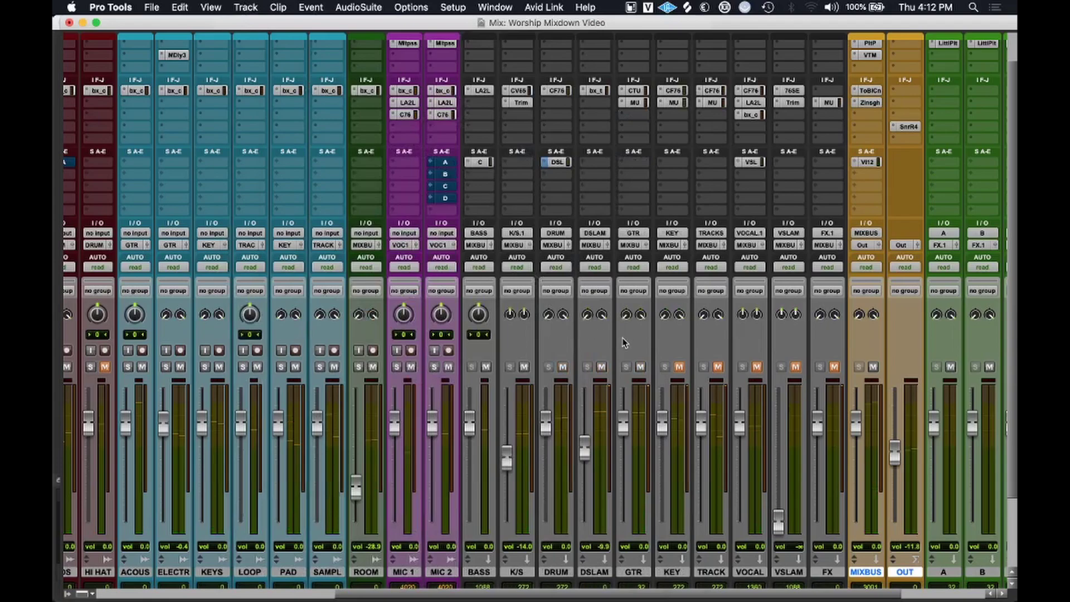
Open the Comp TUBE-STA on the GTR bus and, during playback, set its input to 24 dB, Triple mode and a faster recovery time.
scroll(623, 343, "down", 3)
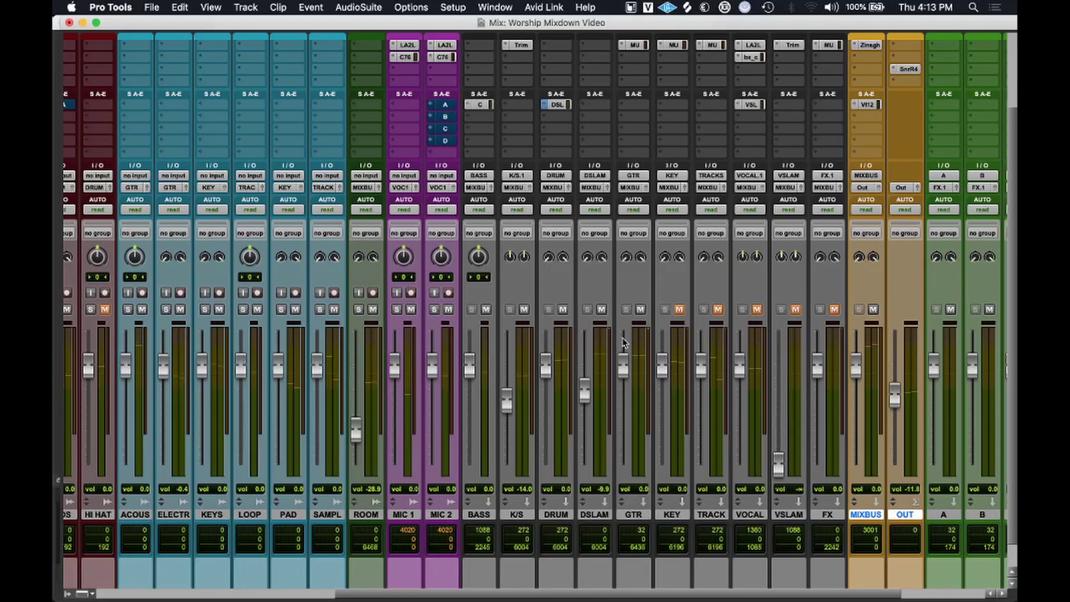
scroll(623, 342, "up", 5)
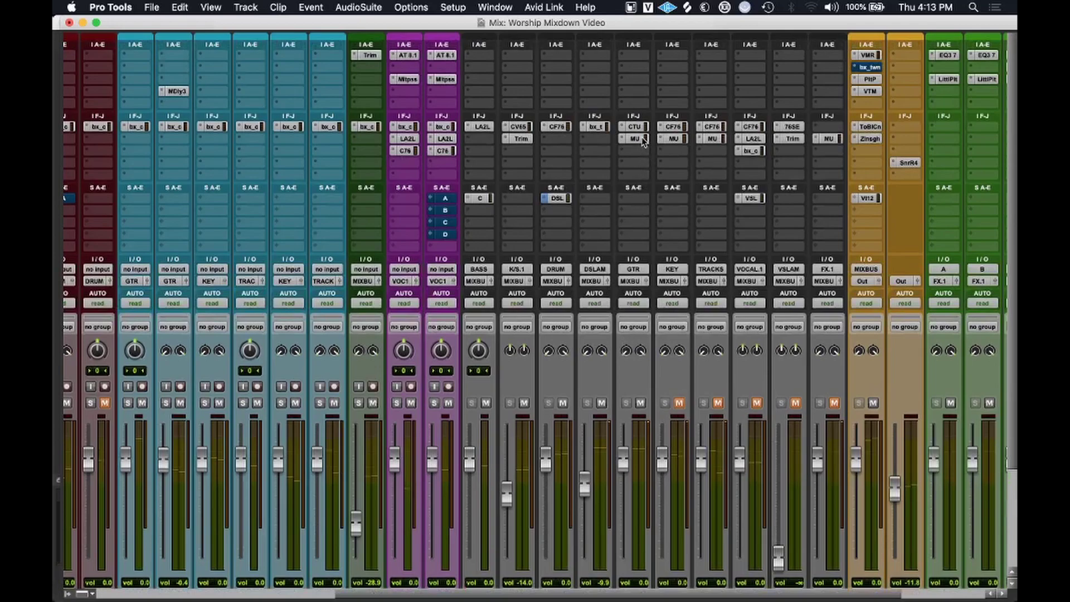
left_click(641, 128)
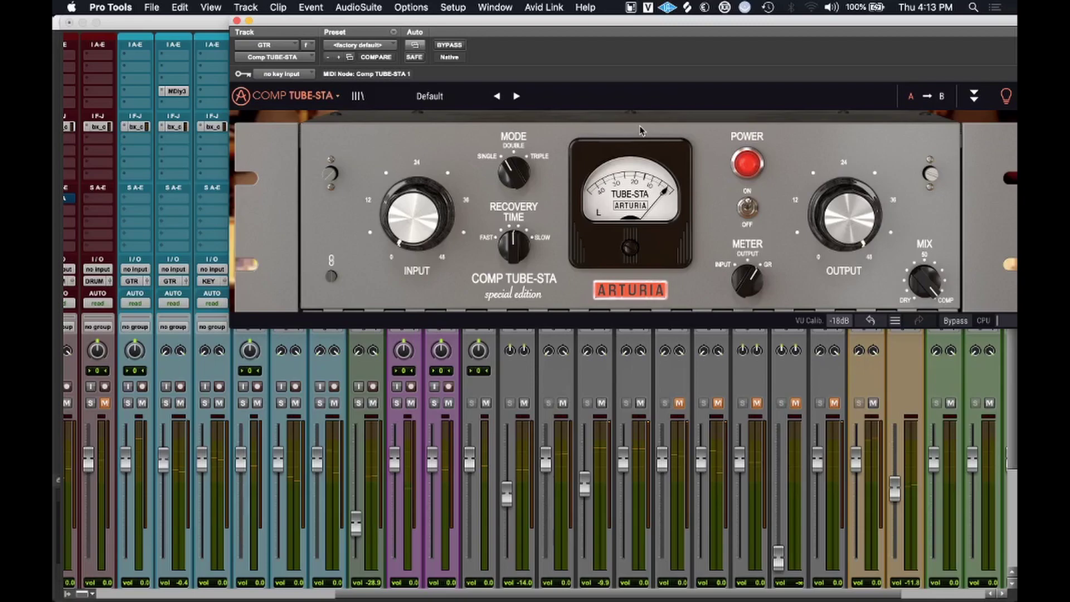
key("space")
left_click_drag(417, 218, 417, 160)
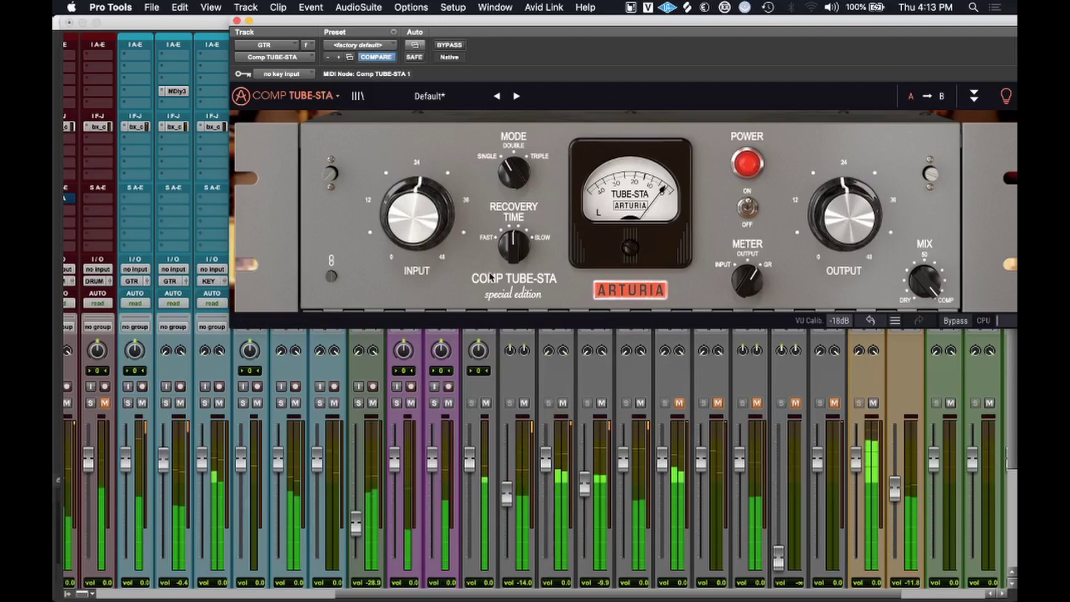
left_click_drag(417, 214, 417, 203)
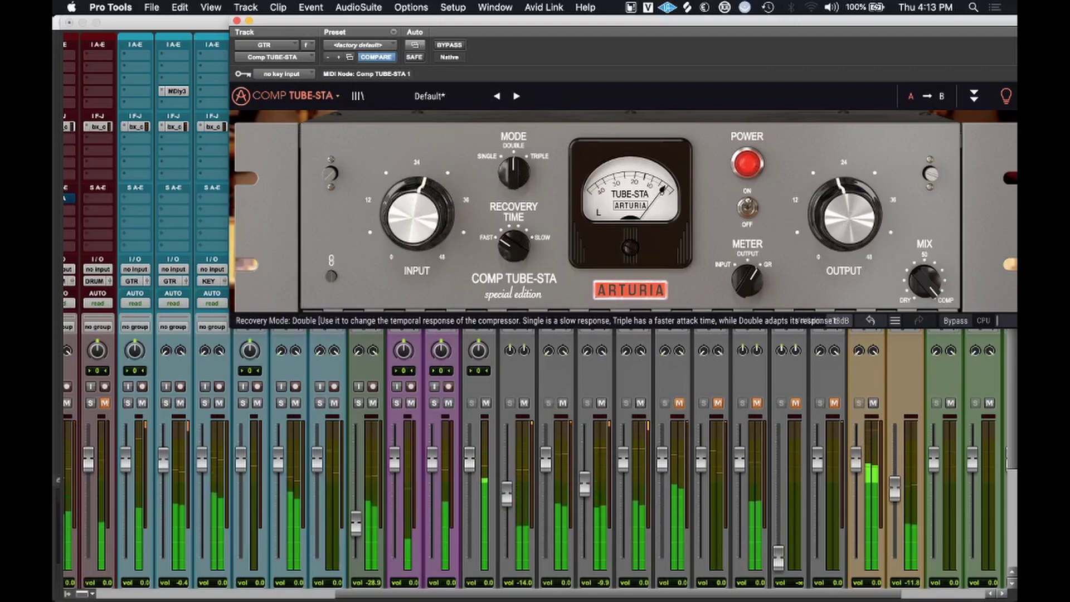
left_click_drag(514, 188, 514, 178)
left_click_drag(429, 206, 429, 211)
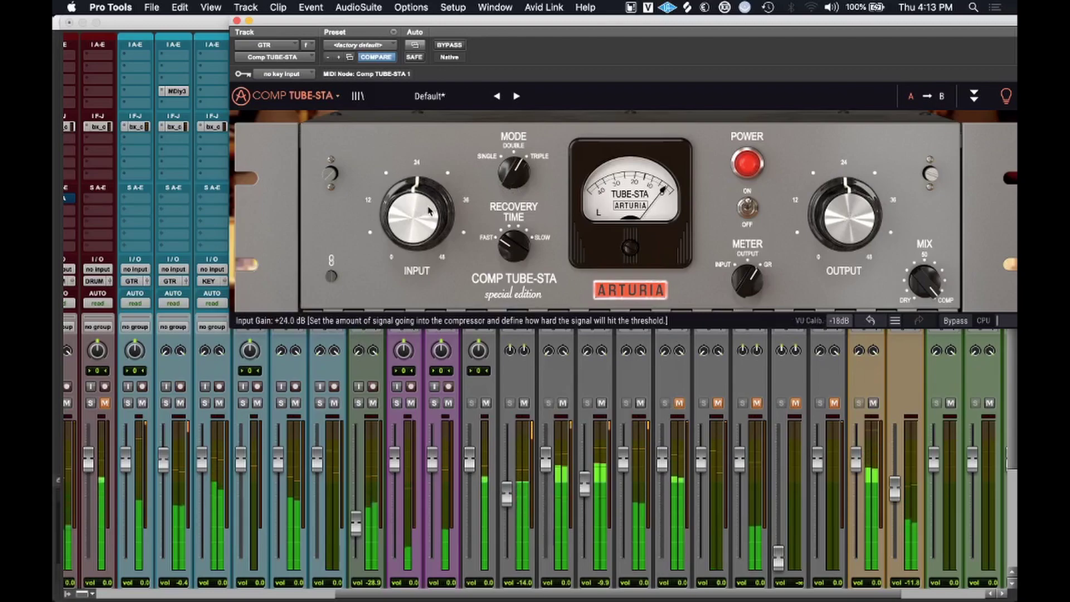
Reopen the ACOUSTIC strip, fine-tune its output fader to about -5 dB against the mix and close it.
left_click(136, 127)
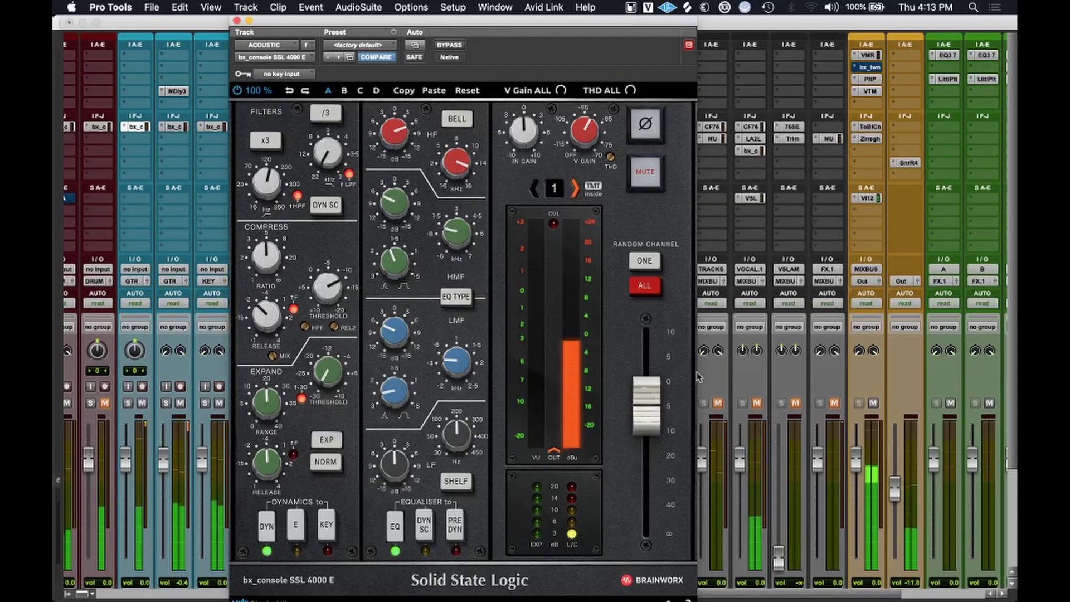
left_click_drag(661, 419, 660, 414)
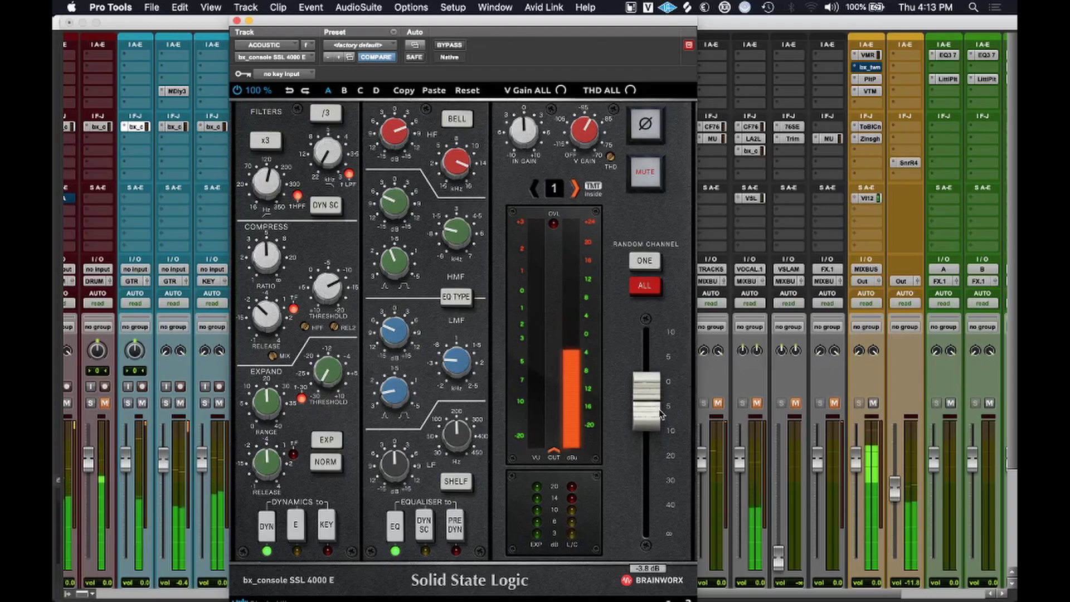
left_click_drag(659, 417, 649, 428)
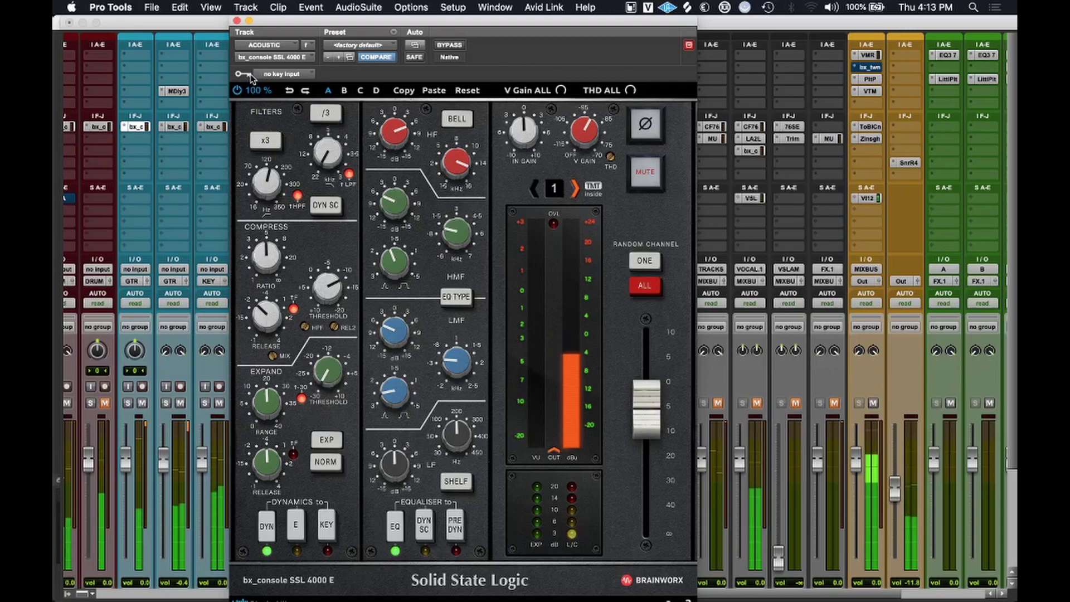
left_click(237, 21)
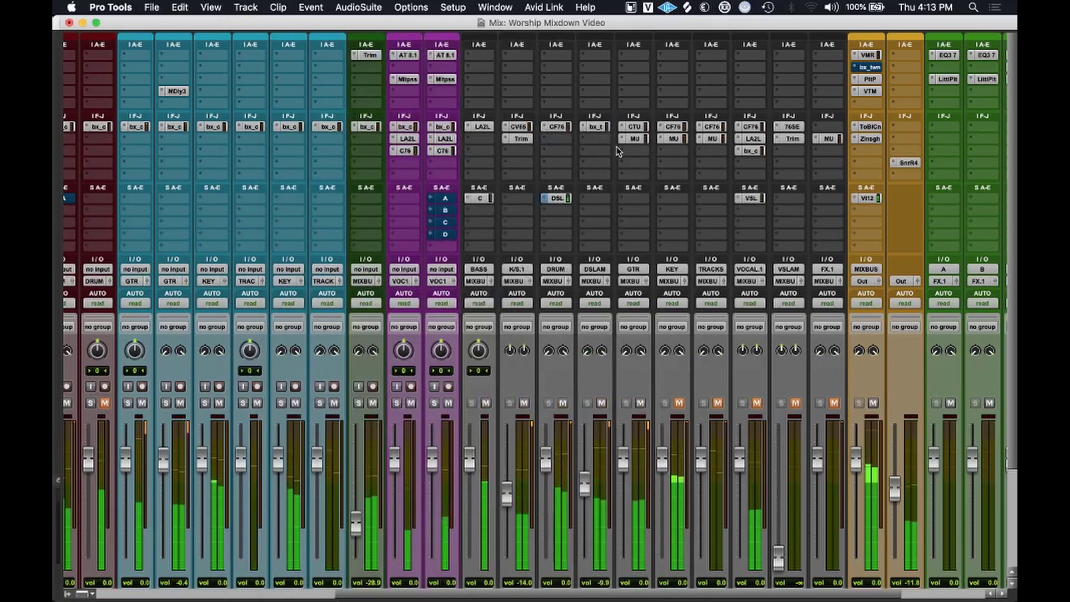
Compare the GTR bus with its Comp TUBE-STA bypassed and engaged during playback, close the plug-in and save the session.
scroll(624, 134, "down", 3)
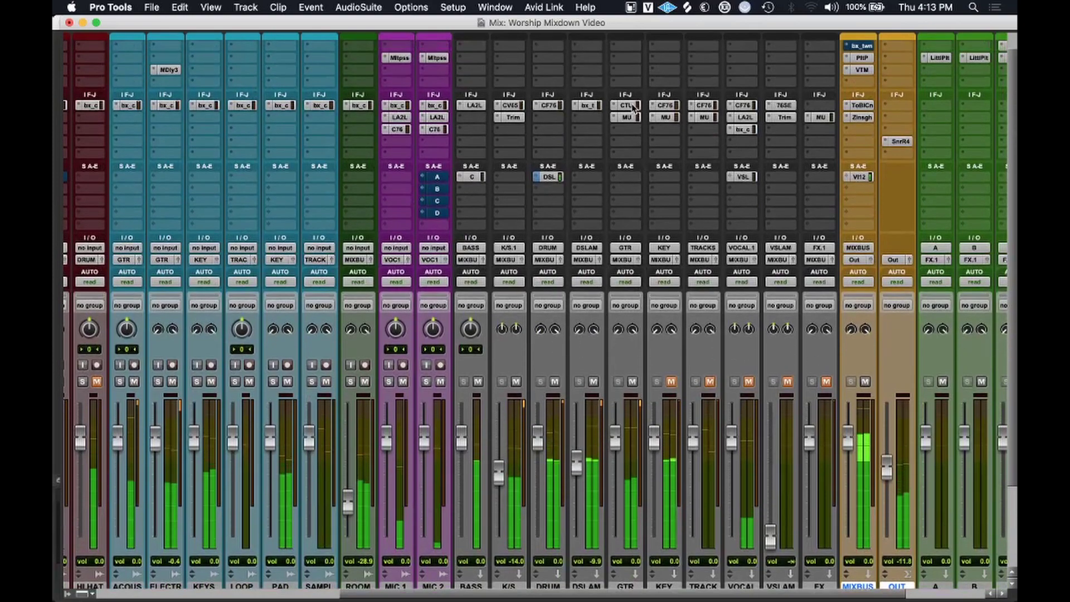
left_click(634, 106)
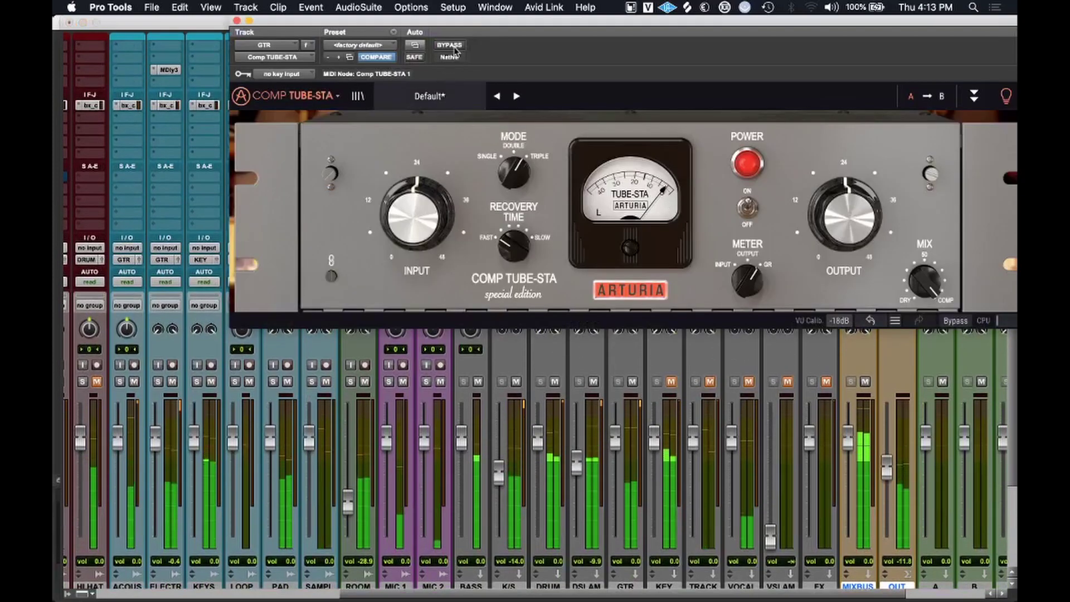
left_click(451, 45)
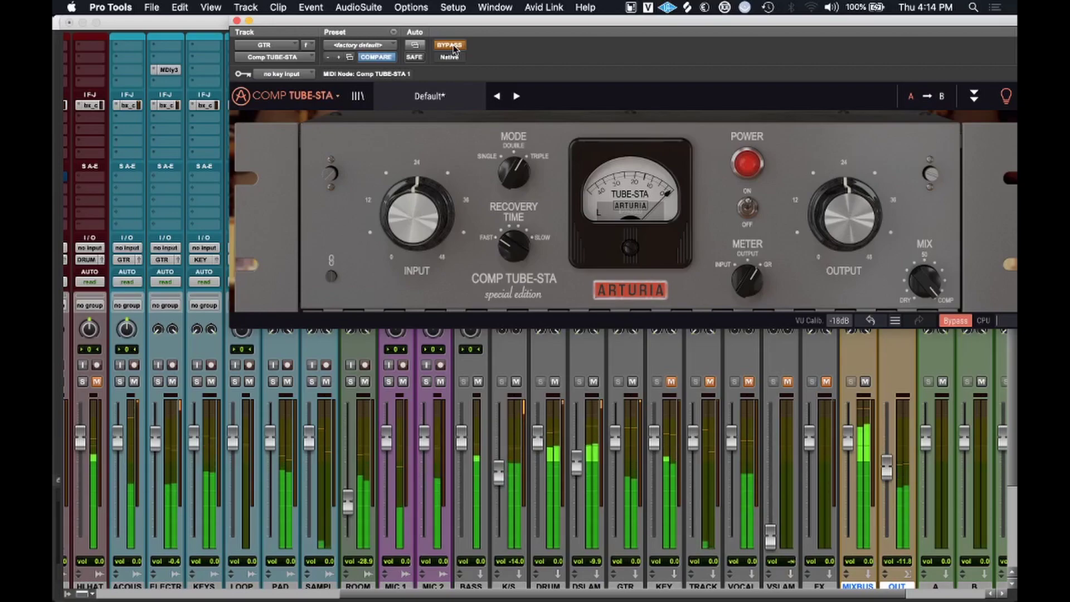
left_click(454, 49)
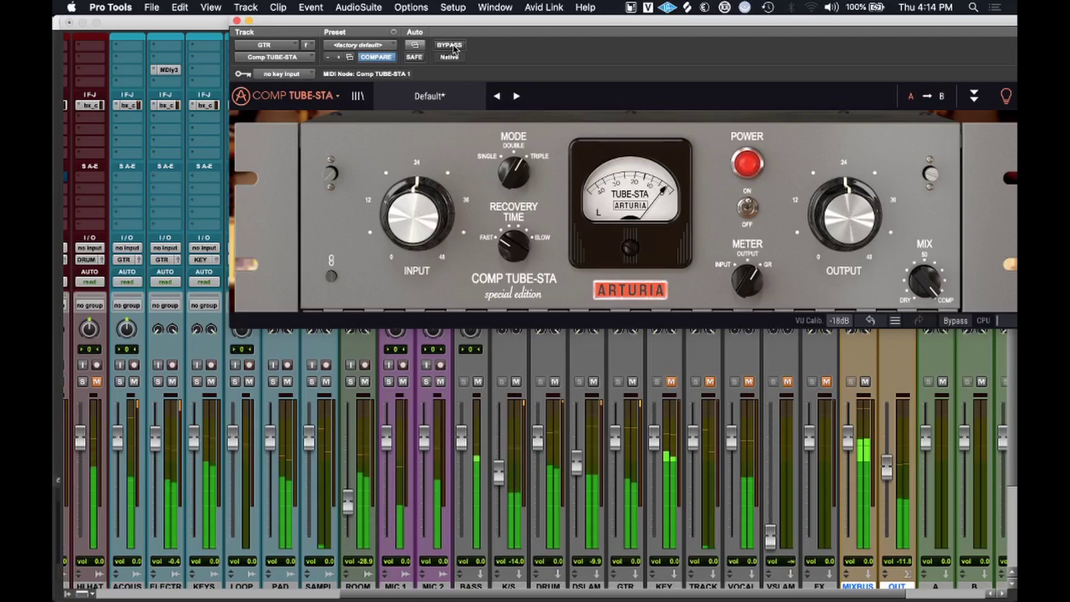
key("space")
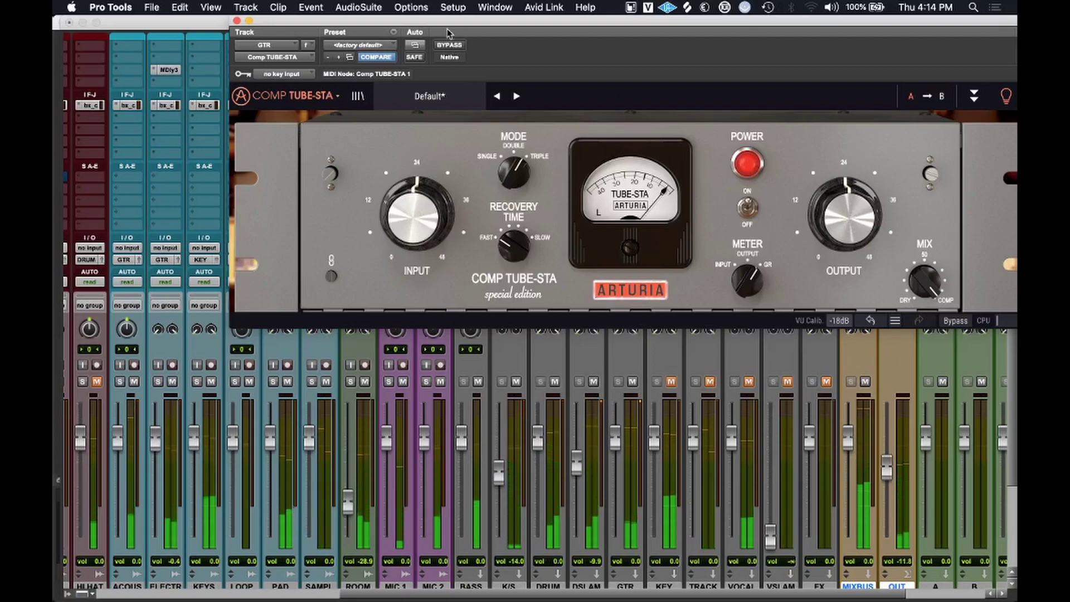
left_click(237, 21)
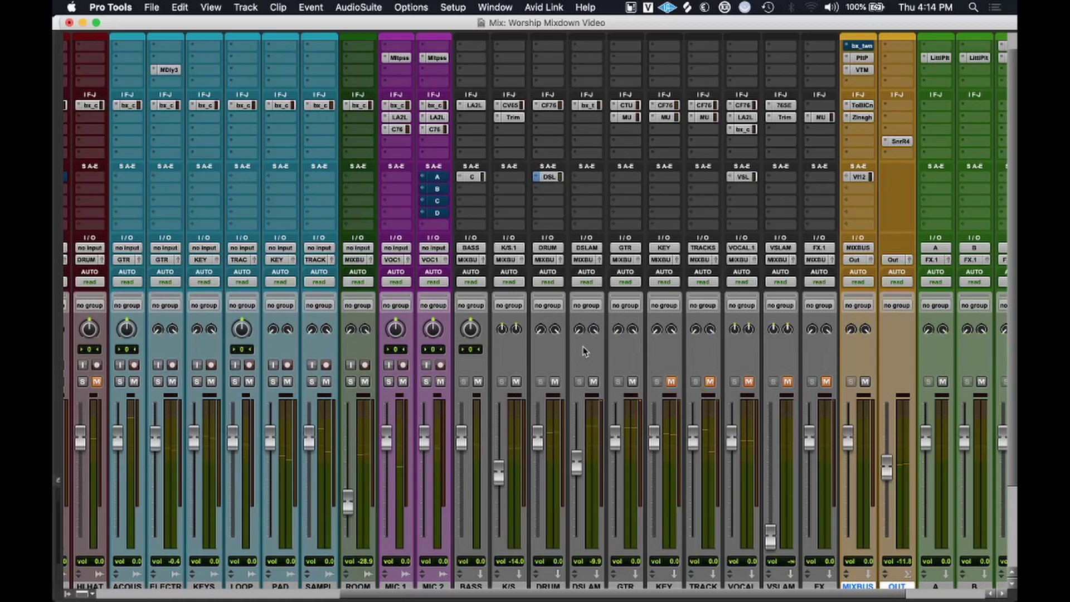
key("super+s")
Open the SSL 4000 E strip on the KEYS track and pull its output fader all the way down.
scroll(567, 321, "down", 1)
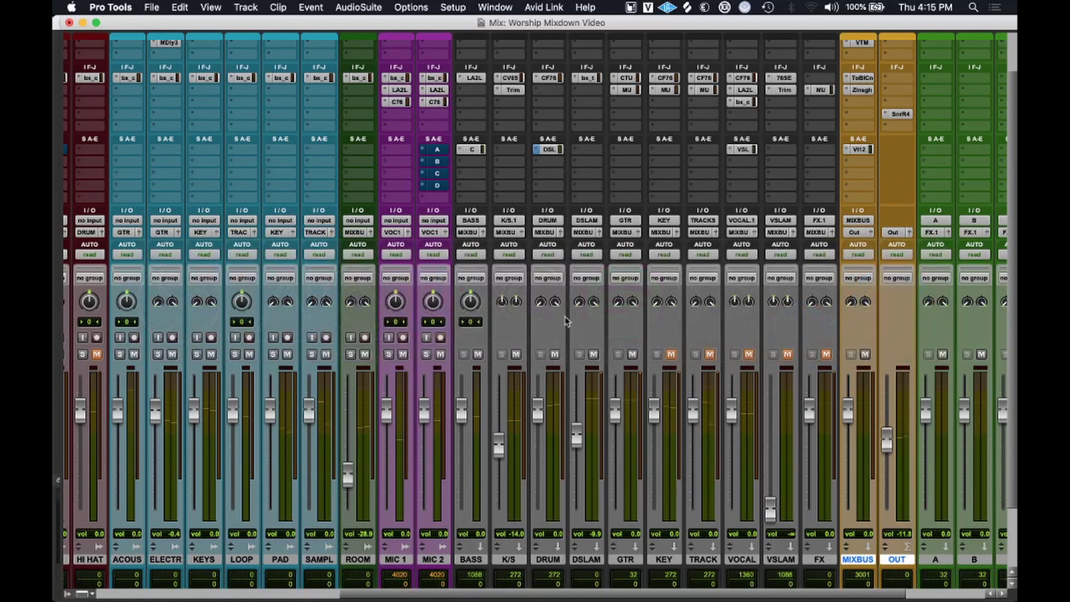
scroll(557, 318, "left", 3)
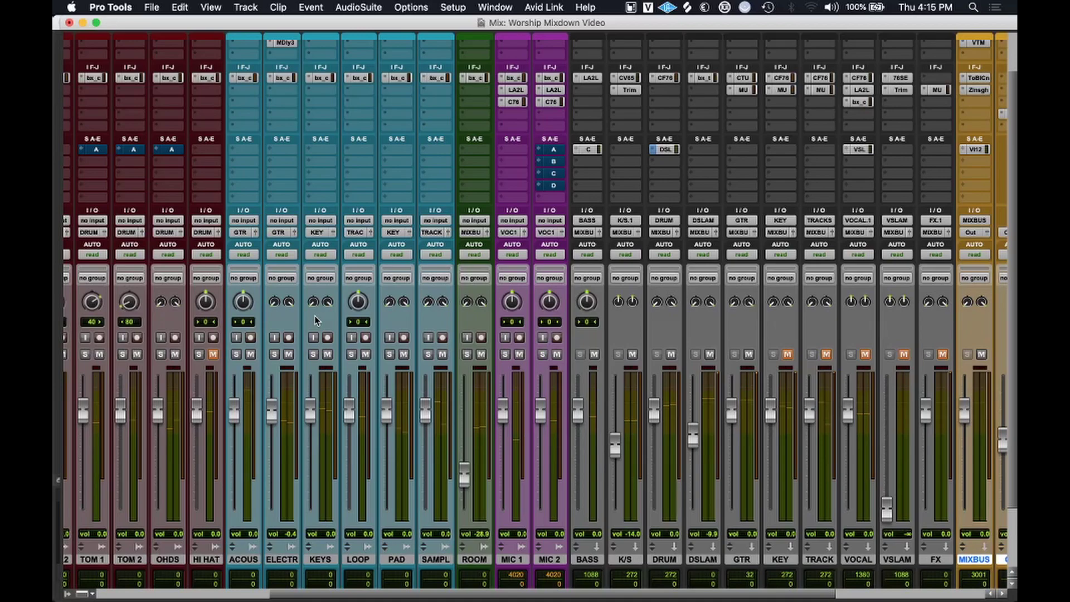
left_click(321, 78)
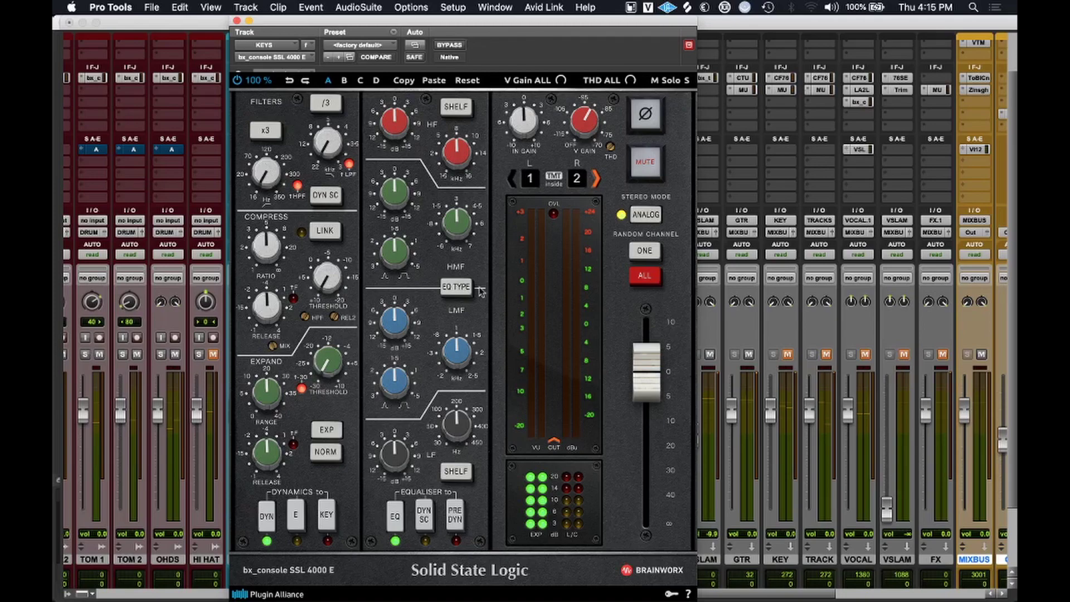
left_click_drag(659, 372, 664, 557)
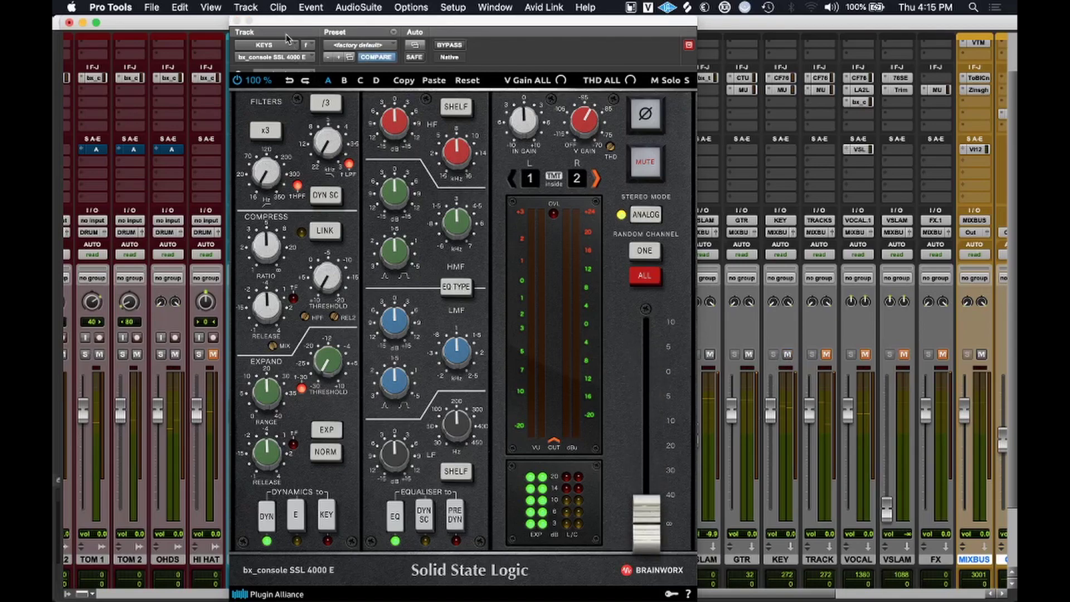
left_click_drag(281, 28, 421, 22)
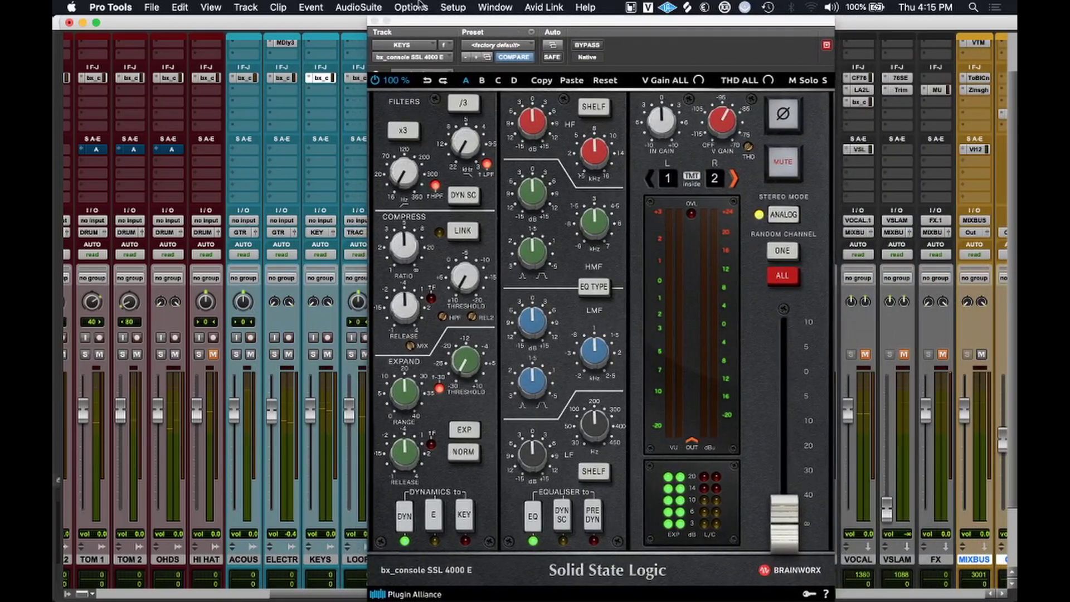
mouse_move(791, 535)
left_mouse_down()
mouse_move(792, 485)
mouse_move(792, 536)
left_mouse_up()
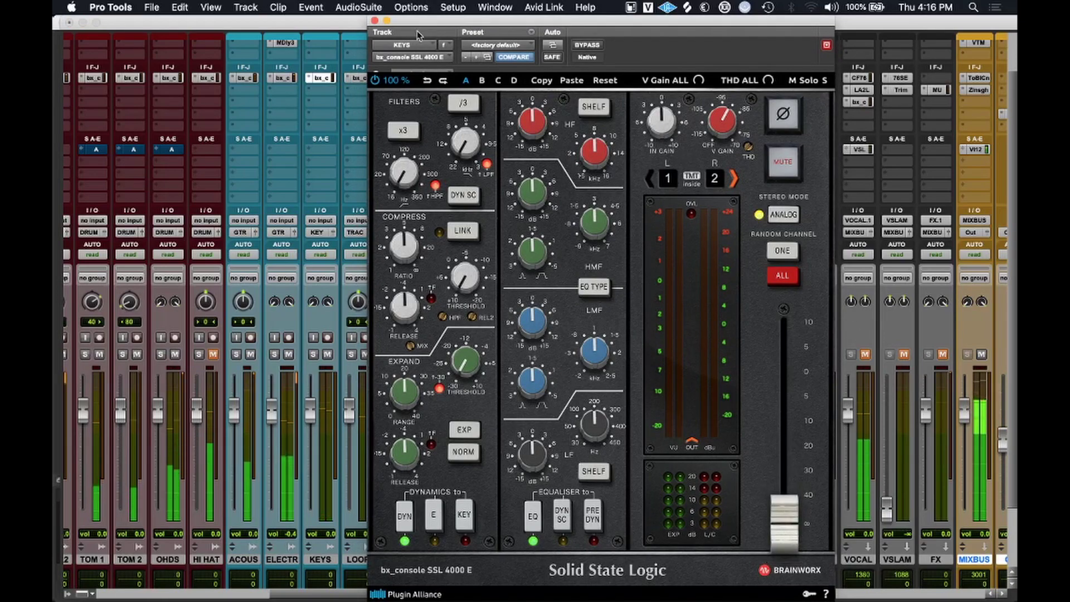
Unmute the KEY bus, mute the PAD track and raise the KEYS strip's fader to about -7 dB during playback.
left_click(374, 21)
key("space")
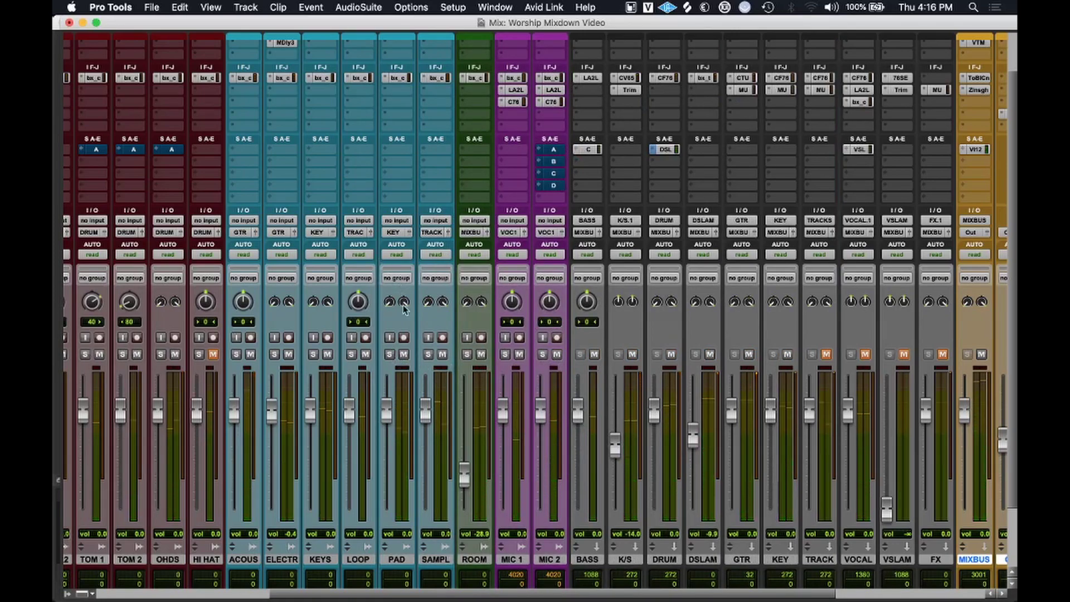
left_click(404, 354)
left_click(322, 77)
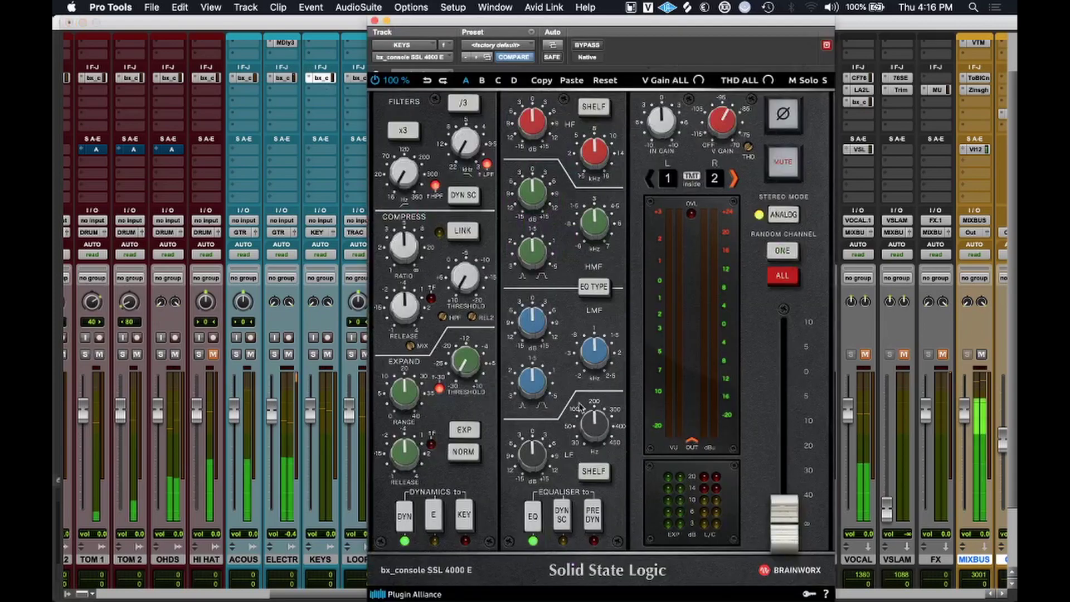
left_click_drag(794, 521, 810, 412)
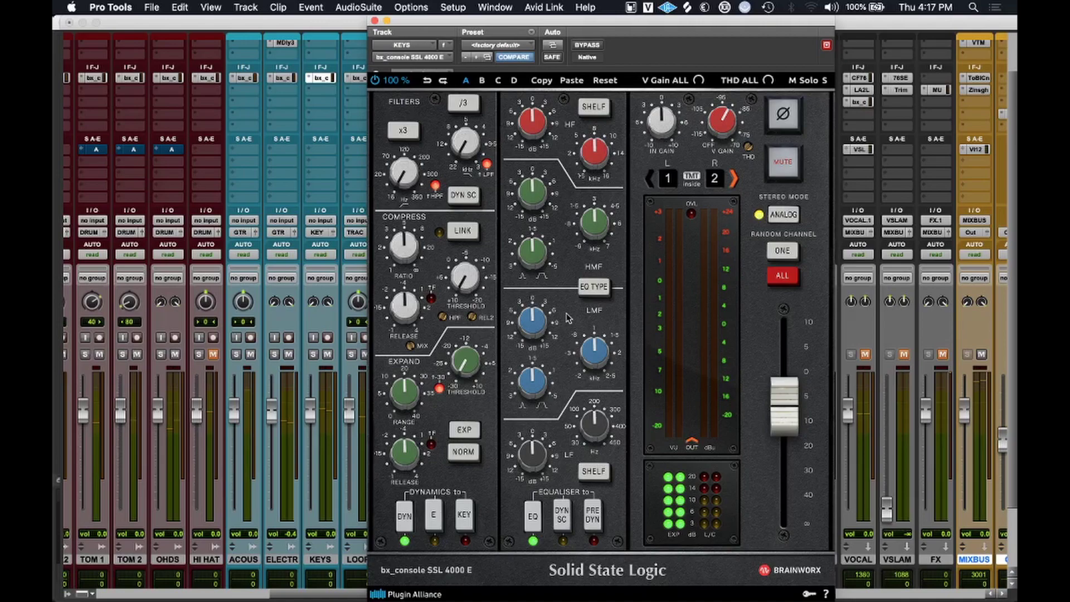
Try an HMF boost around 3.1 kHz with a changed Q on the KEYS strip, and return gain and Q to centre.
left_click_drag(522, 262, 529, 234)
left_click_drag(596, 217, 592, 229)
key("space")
left_click_drag(532, 215, 533, 188)
mouse_move(594, 230)
left_mouse_down()
mouse_move(599, 201)
mouse_move(596, 216)
left_mouse_up()
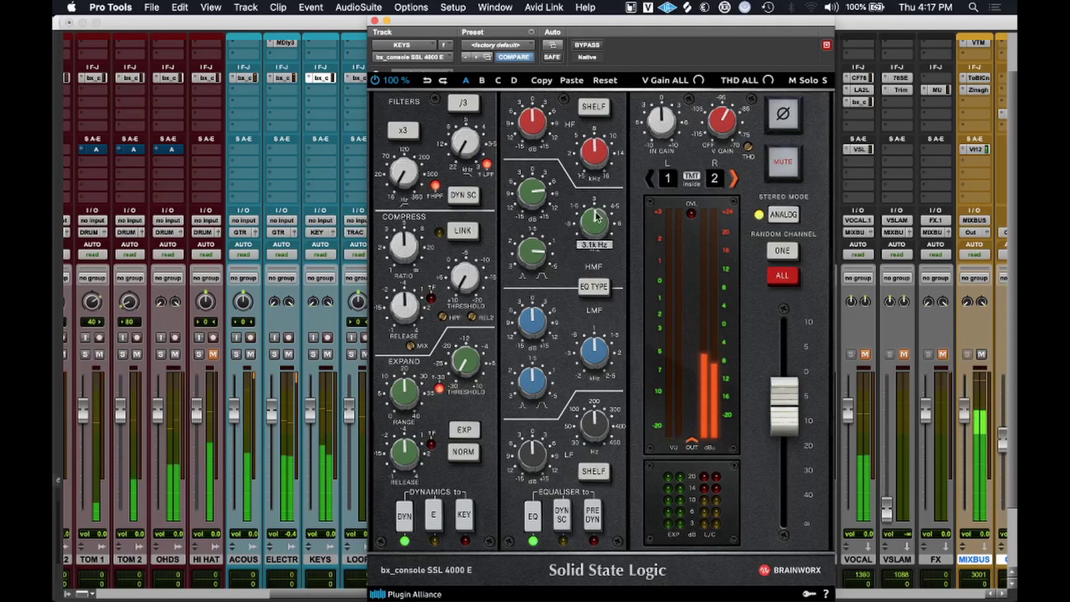
left_click_drag(529, 190, 526, 213)
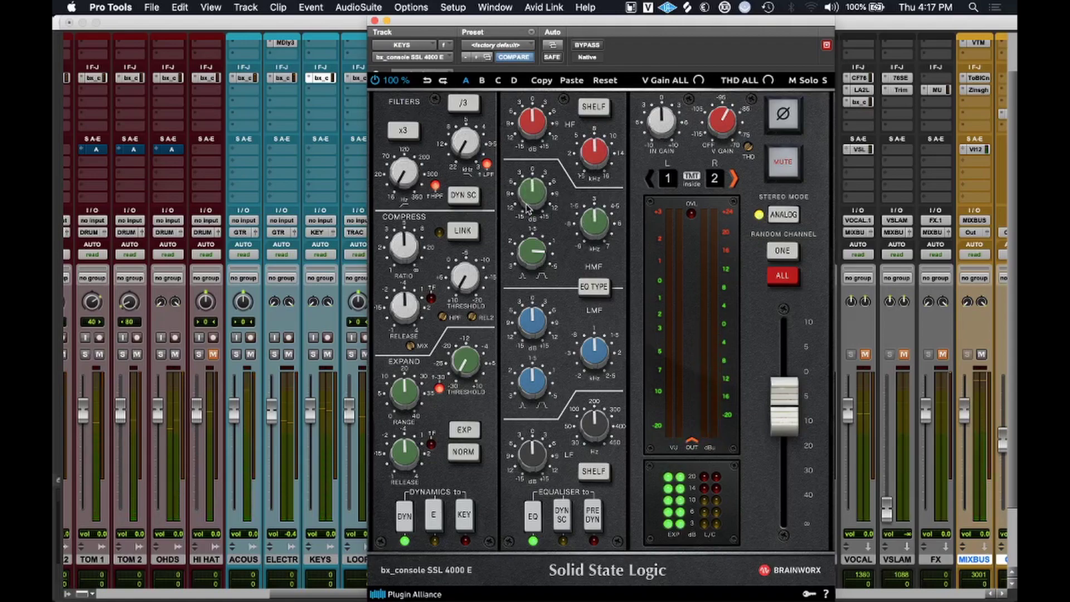
scroll(532, 252, "down", 3)
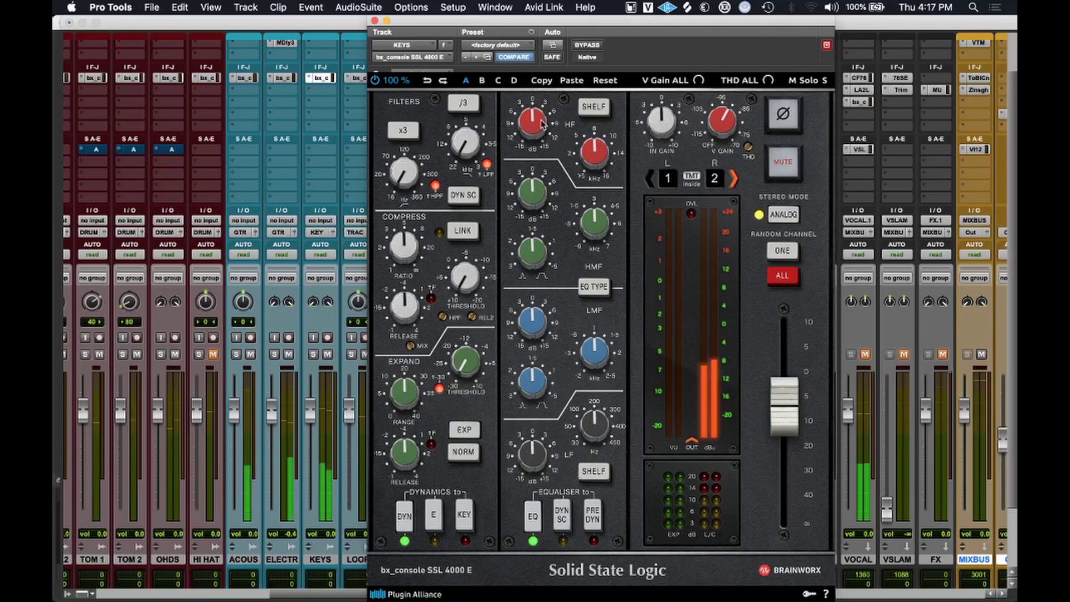
Boost the KEYS strip's HF gain, switch the HF band to Bell and raise its frequency.
left_click_drag(541, 118, 541, 100)
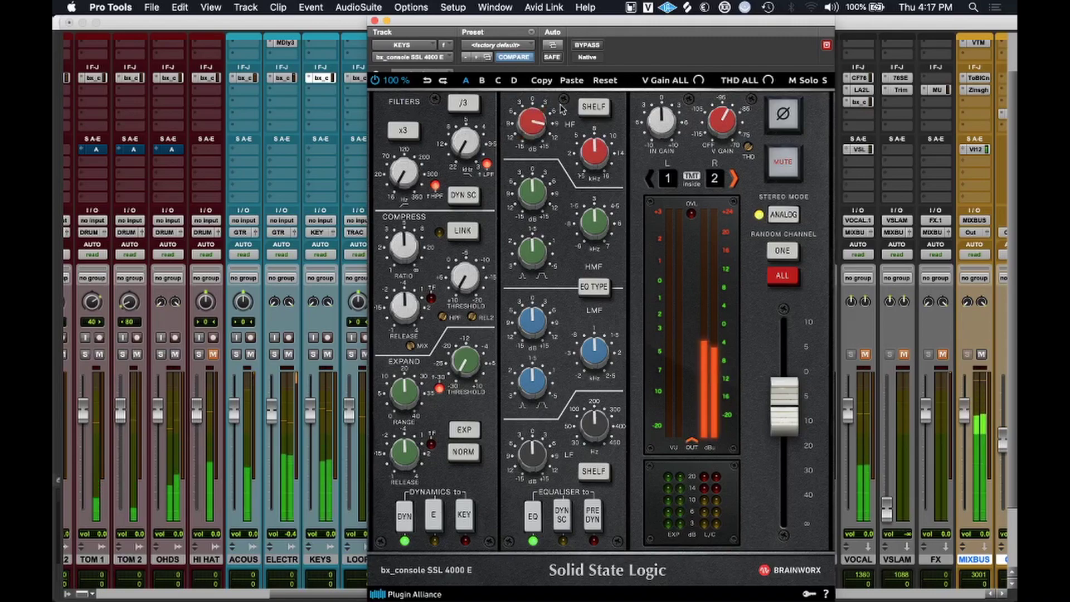
left_click(597, 115)
left_click_drag(595, 150, 609, 137)
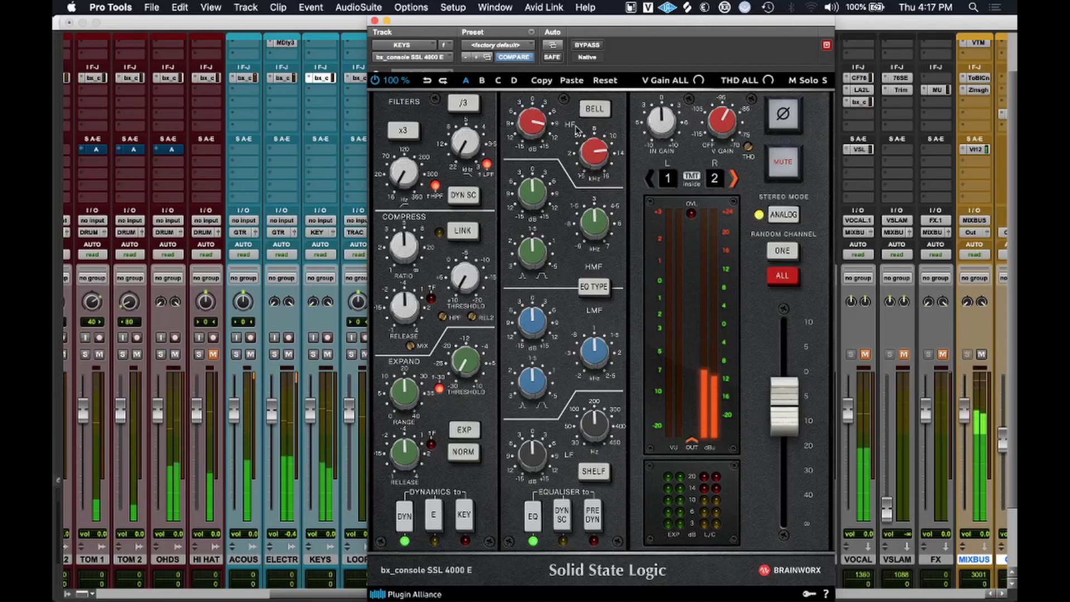
Check the ELECTRIC strip's EQ for reference and set the KEYS strip's HF band to 14.8 kHz with +14.9 dB gain.
left_click(288, 79)
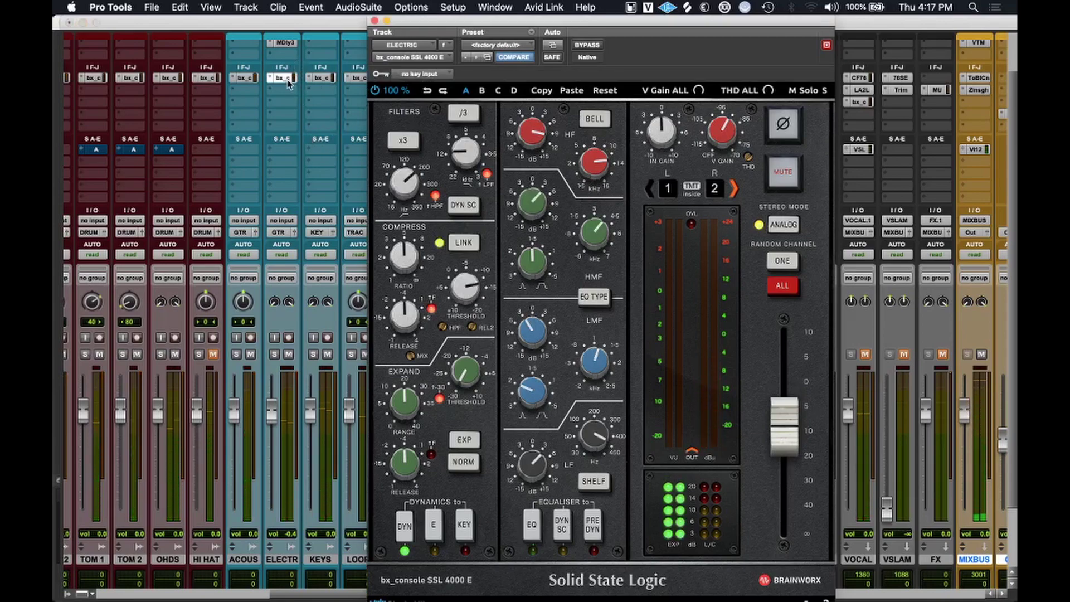
mouse_move(596, 166)
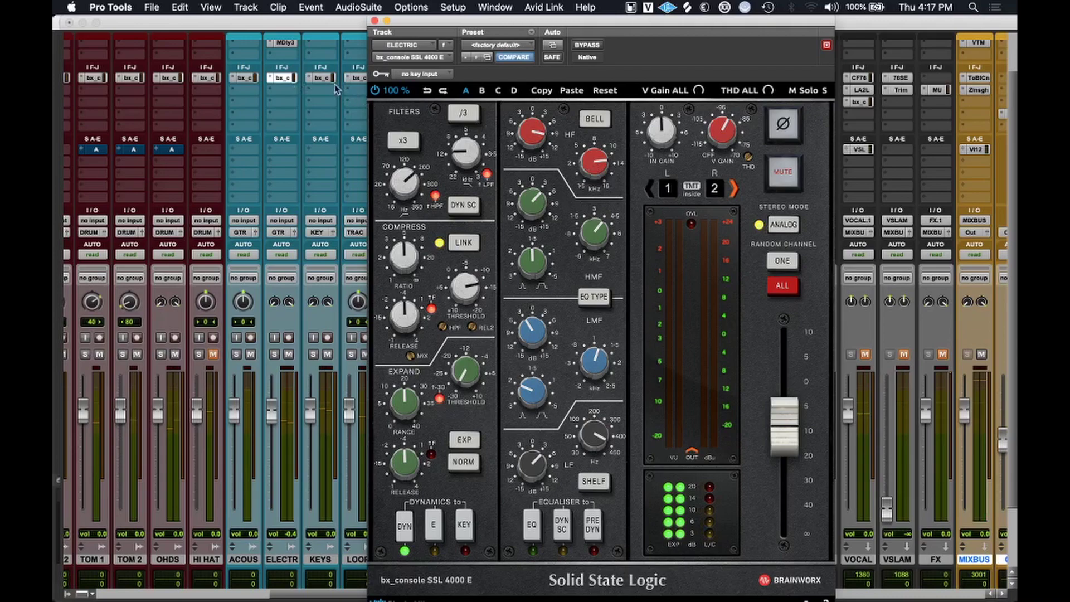
left_click(321, 78)
mouse_move(588, 147)
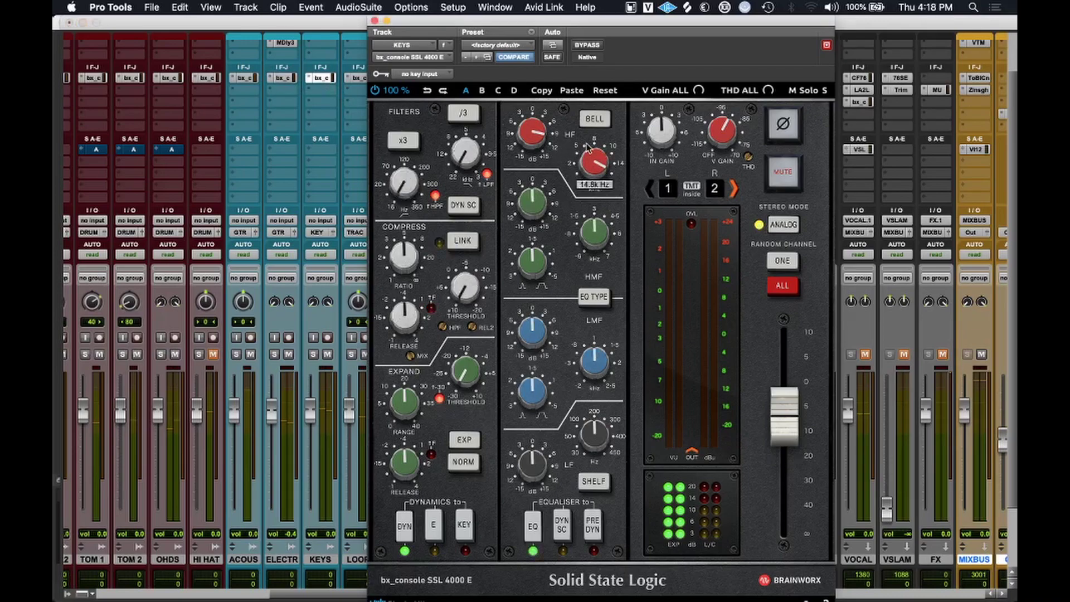
left_click_drag(589, 150, 592, 157)
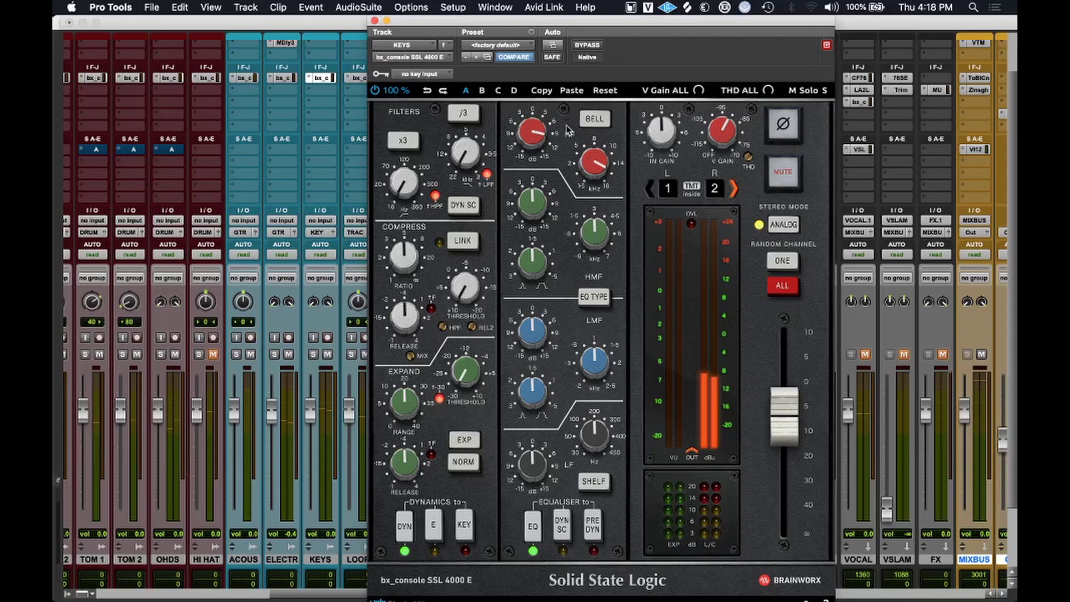
mouse_move(593, 161)
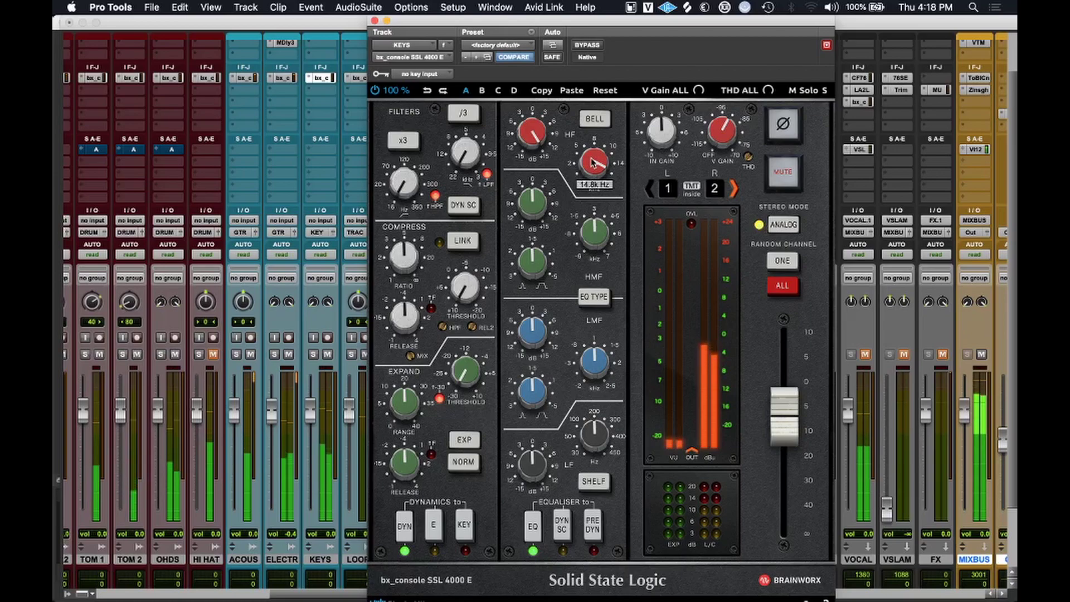
mouse_move(541, 138)
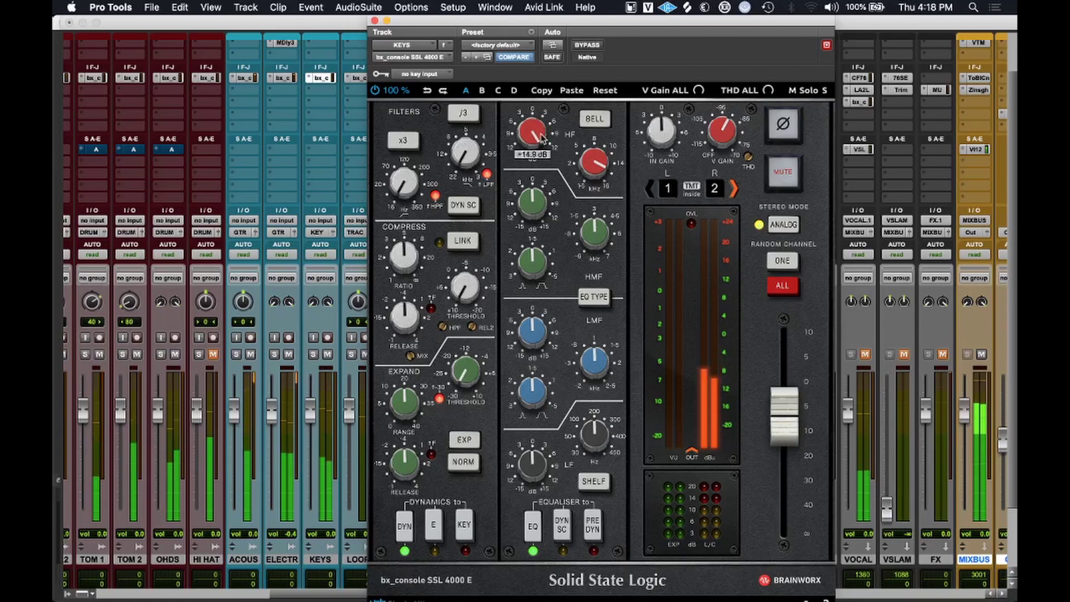
Cut the KEYS strip's HMF gain to about -4 dB and lower that band's frequency during playback.
left_click_drag(541, 193, 541, 209)
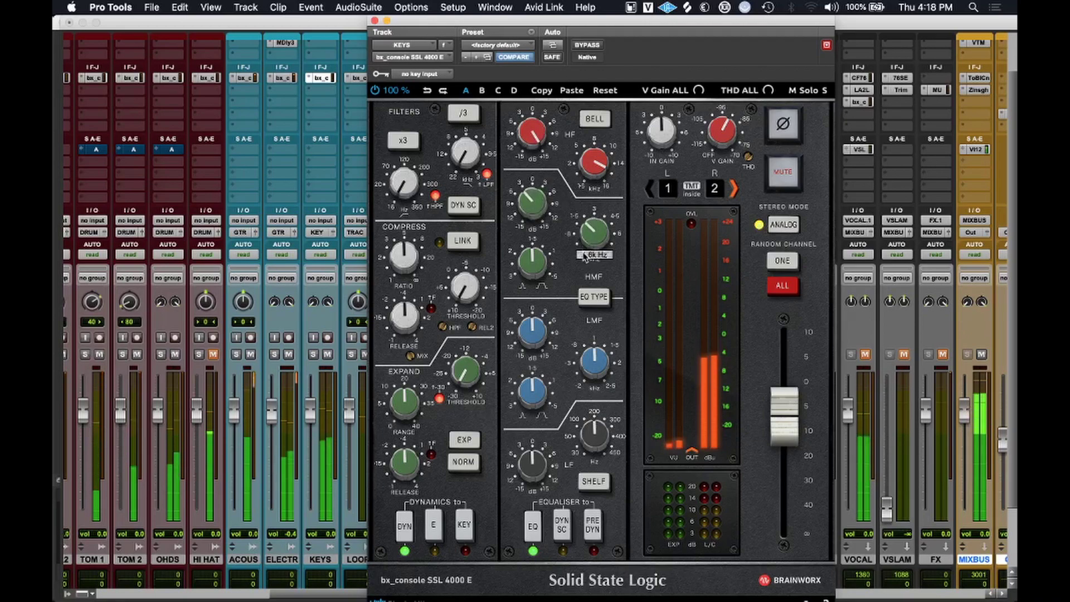
mouse_move(538, 212)
left_click_drag(537, 211, 537, 214)
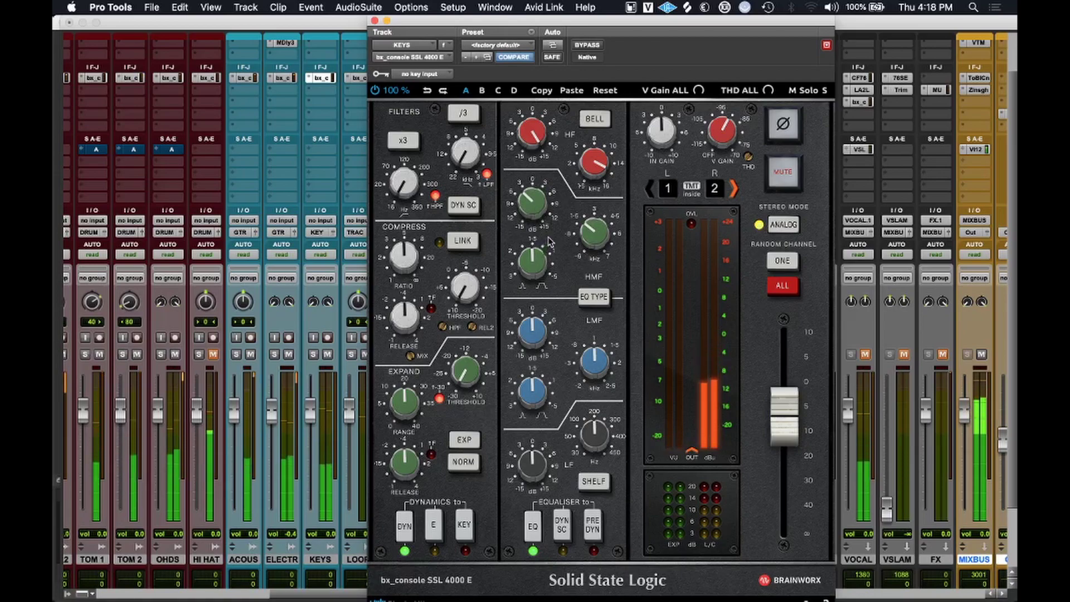
Reduce the KEYS strip's HF gain to about 9 dB while comparing the sound with the EQ switched out and in.
left_click(532, 525)
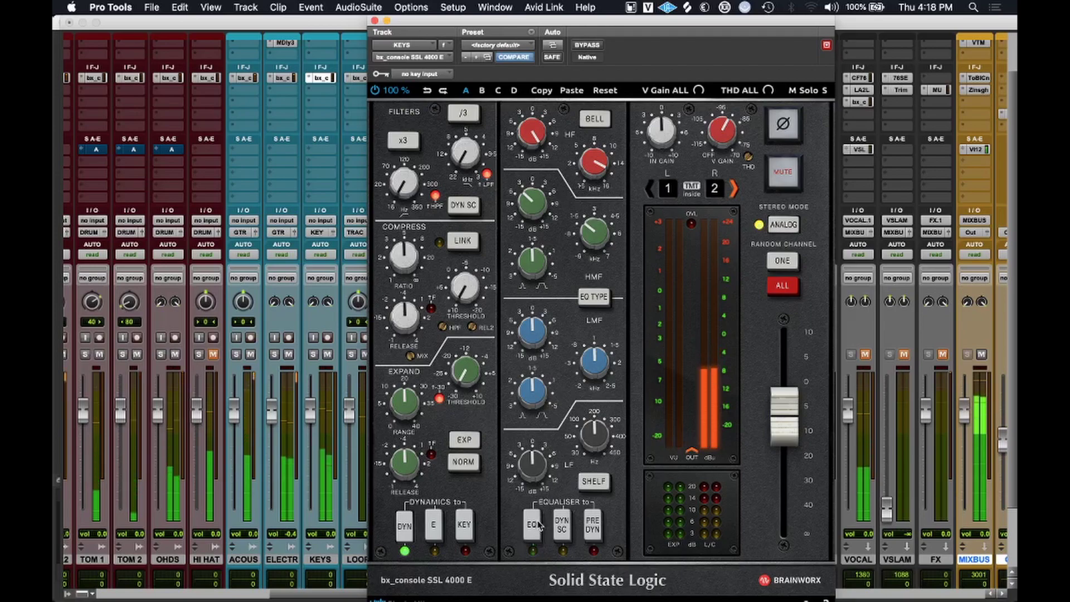
left_click_drag(531, 144, 533, 156)
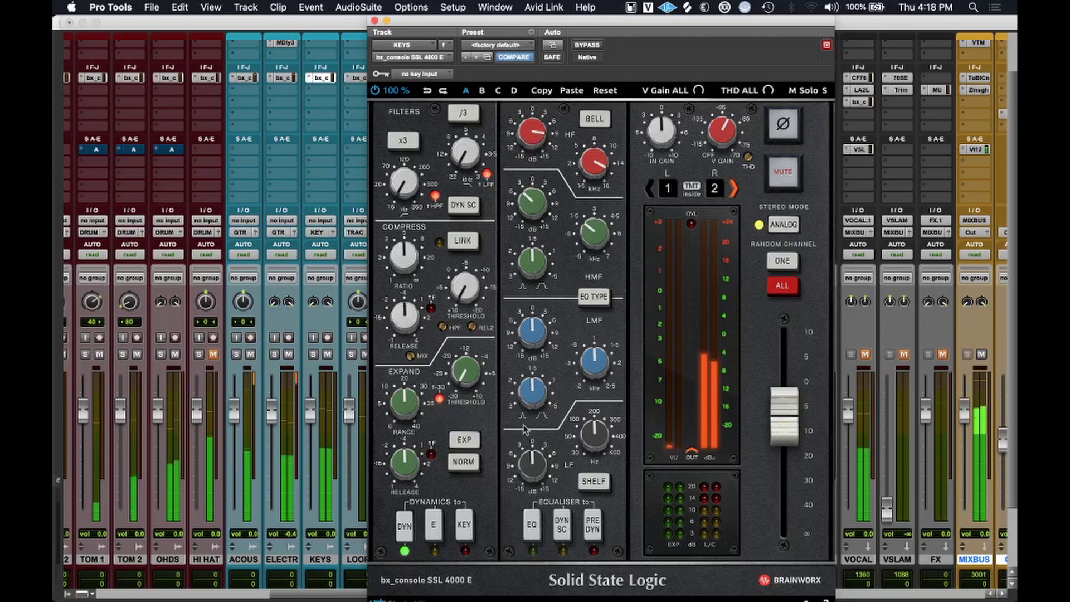
left_click(533, 522)
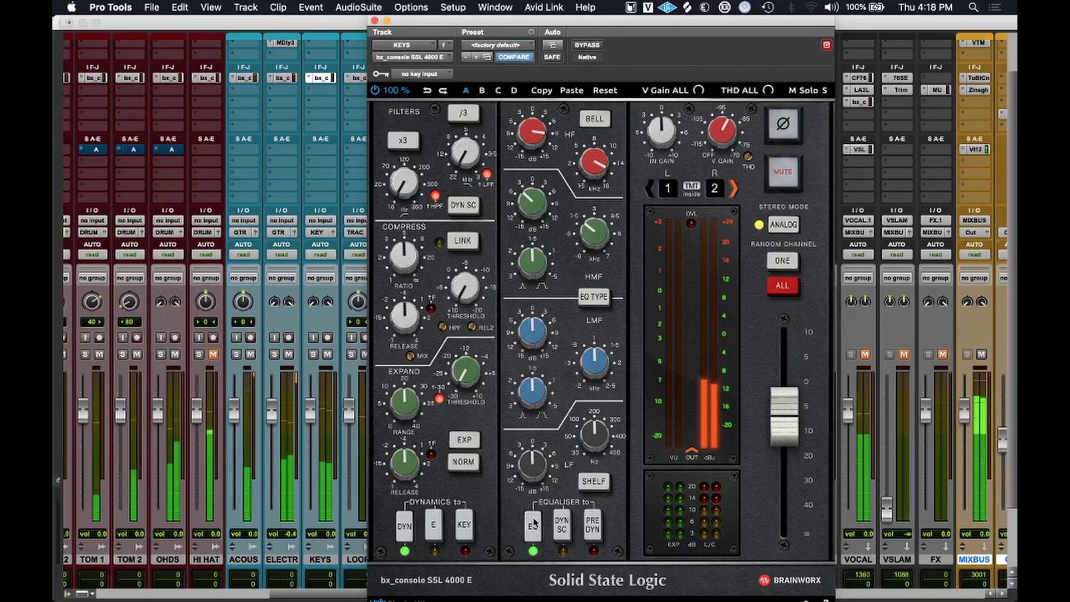
left_click(533, 523)
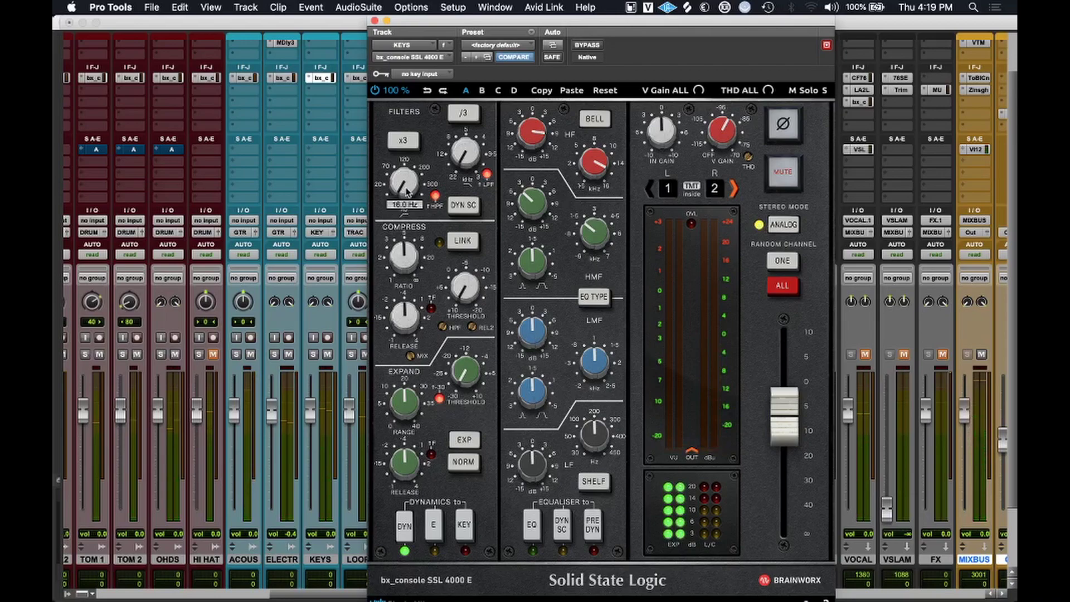
Set the KEYS strip's high-pass filter to about 100 Hz and switch its EQ back in during playback.
left_click_drag(411, 148, 414, 146)
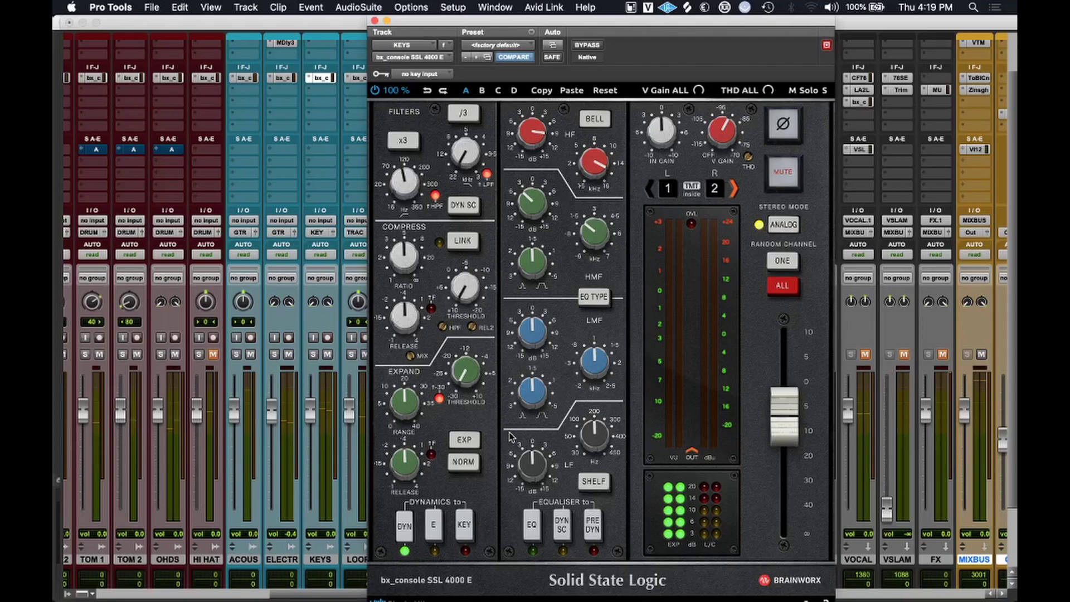
key("space")
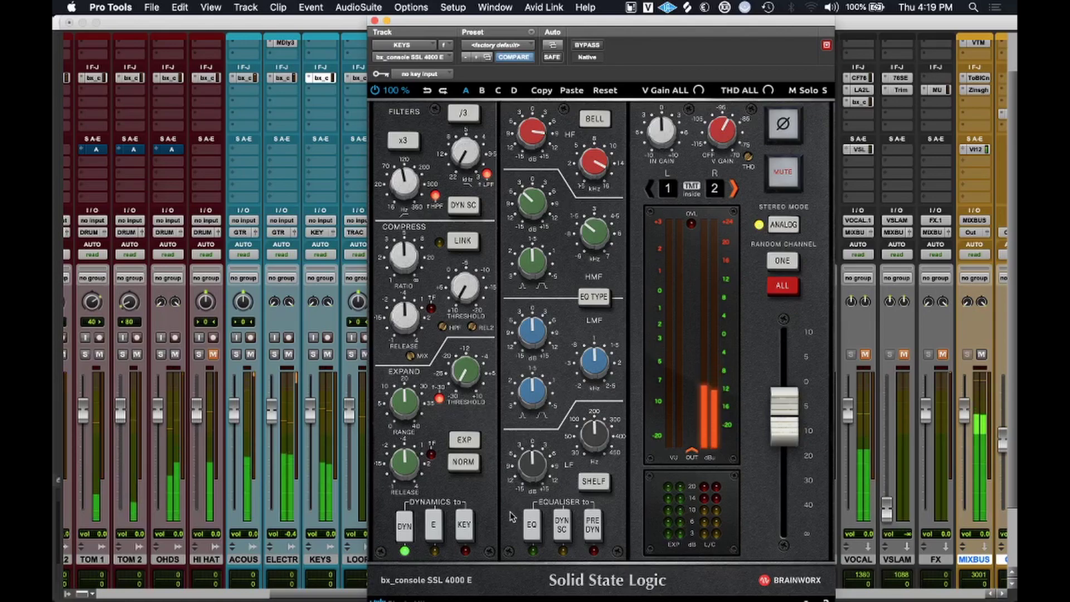
left_click(531, 525)
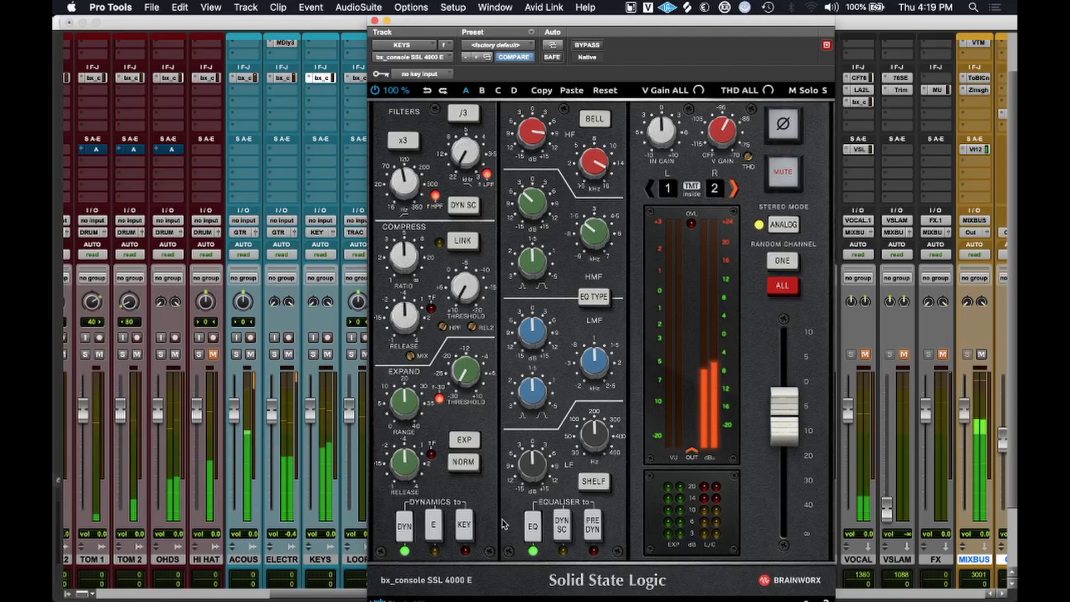
Compare the KEYS sound with its EQ out and in, and enable the compressor's link and fast attack.
left_click(527, 524)
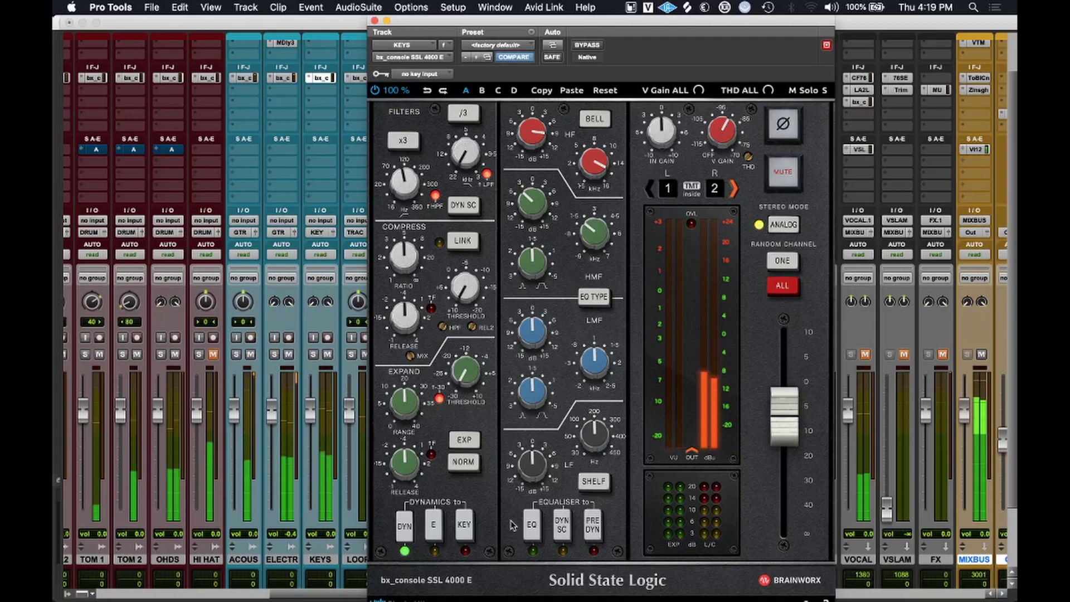
left_click(514, 523)
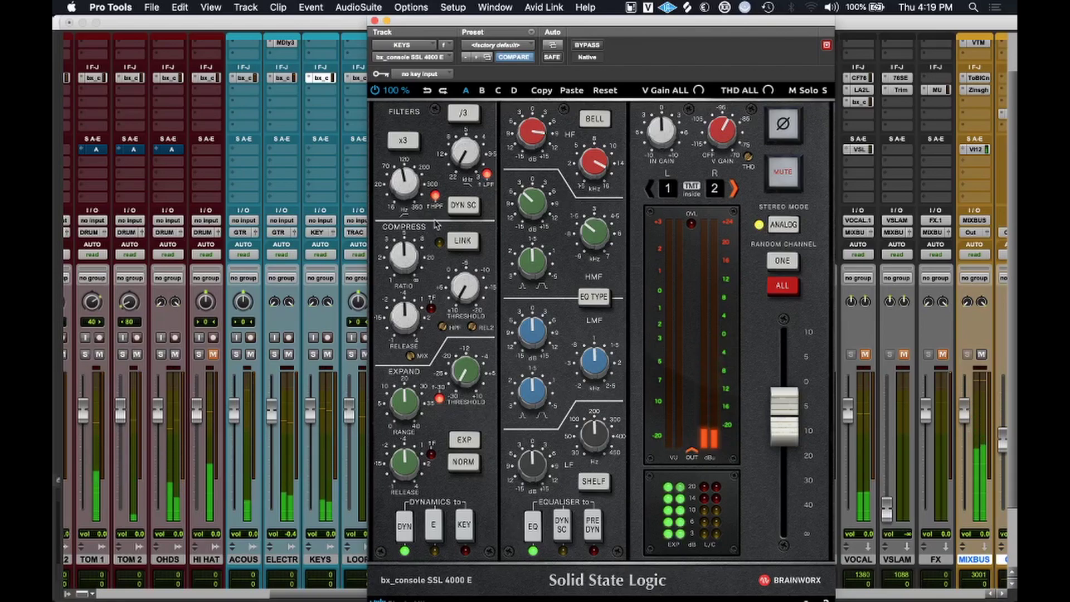
left_click(457, 240)
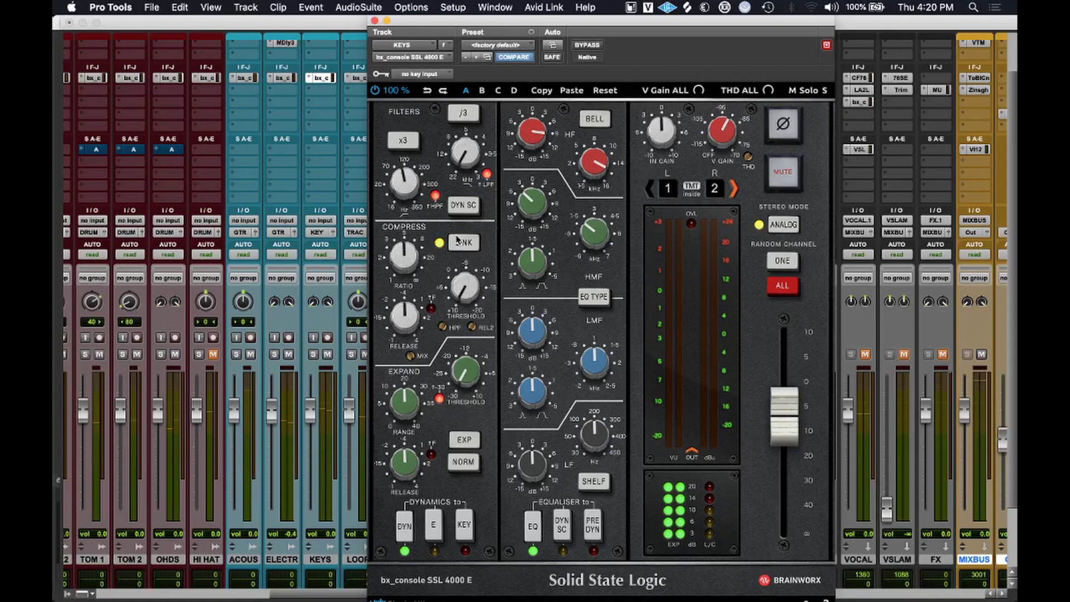
left_click(430, 308)
mouse_move(402, 303)
left_mouse_down()
mouse_move(403, 312)
mouse_move(407, 302)
left_mouse_up()
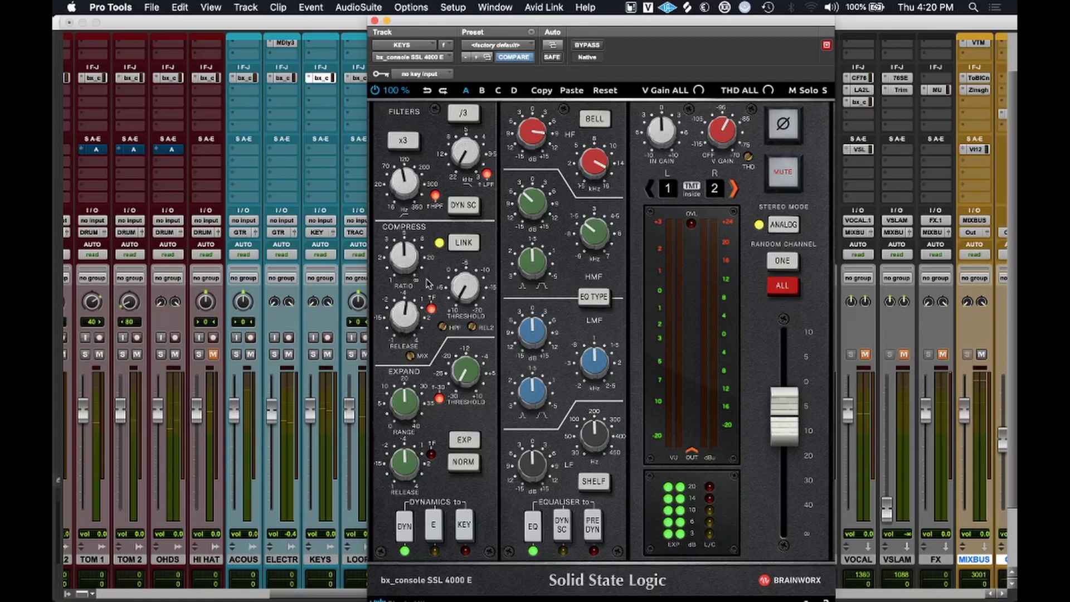
Lower the KEYS compressor threshold to about -10 dB and shorten its release during playback, and close the strip.
key("space")
left_click_drag(466, 287, 487, 226)
left_click_drag(404, 315, 399, 327)
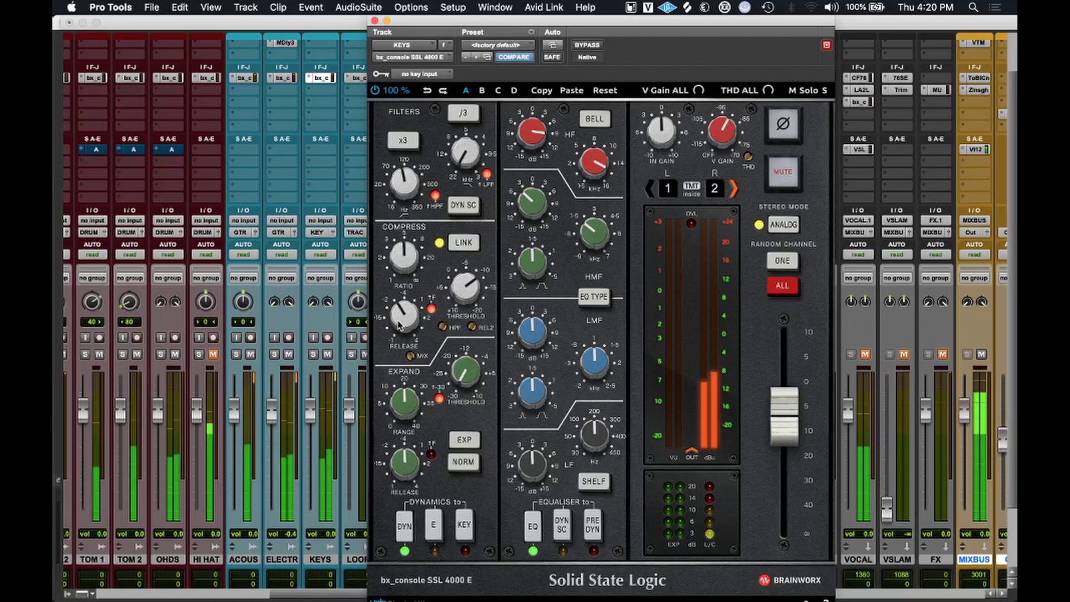
left_click(375, 22)
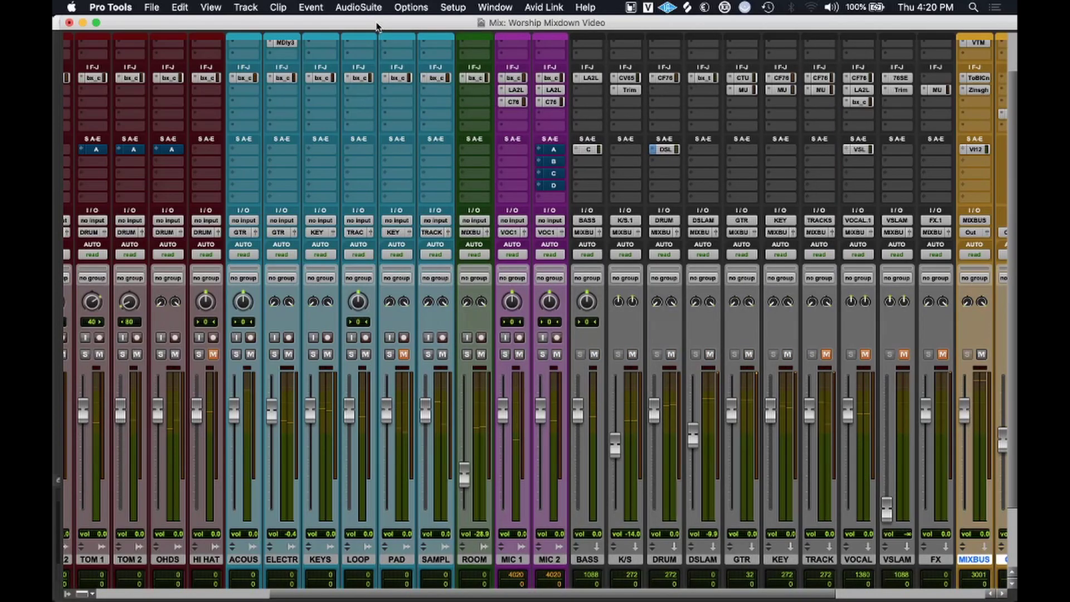
On the KEY bus's Comp FET-76, set faster attack and release and raise the linked input to about -20 during playback.
left_click(782, 78)
left_click_drag(694, 25, 471, 44)
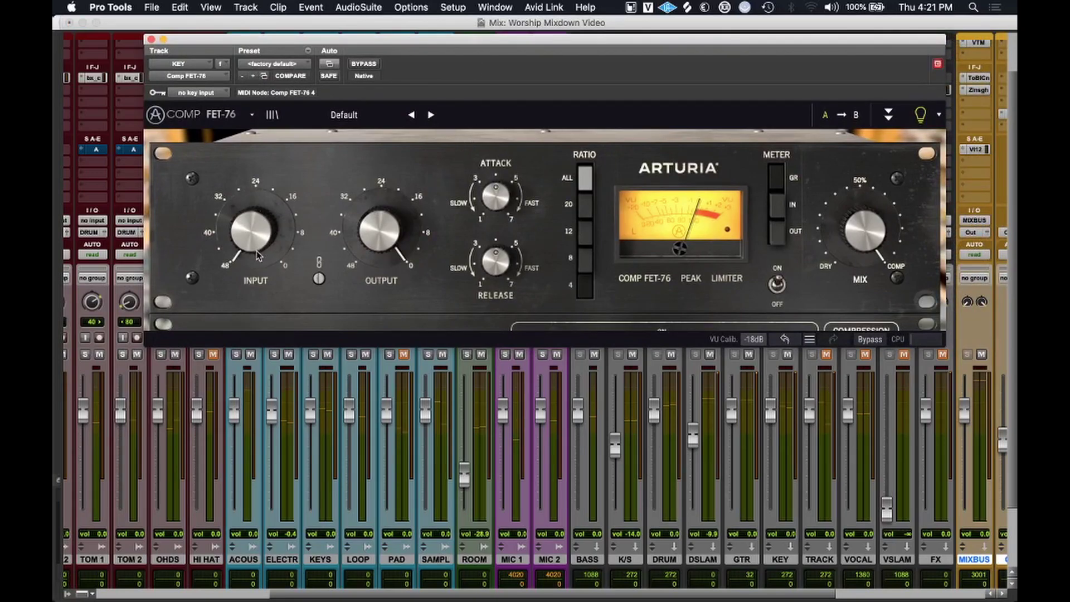
left_click_drag(496, 206, 498, 161)
left_click_drag(498, 264, 501, 246)
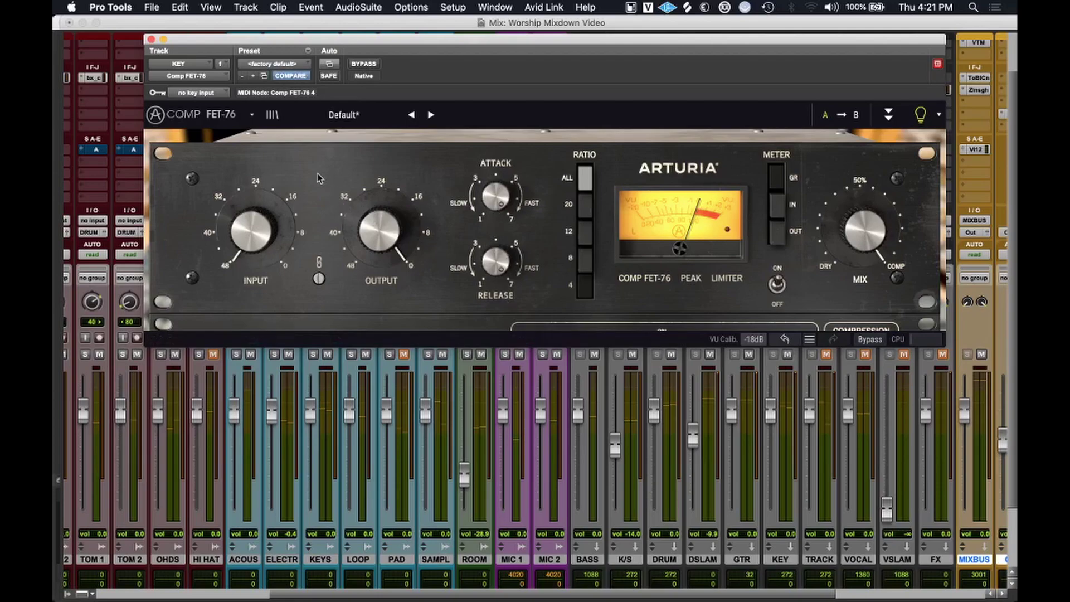
key("space")
left_click_drag(251, 231, 252, 170)
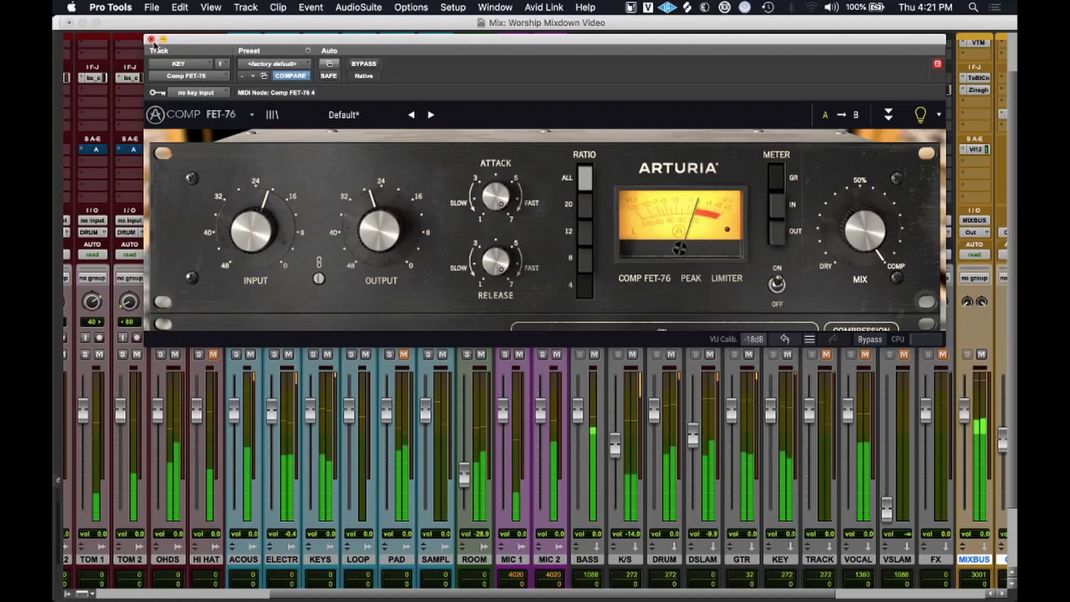
left_click(151, 40)
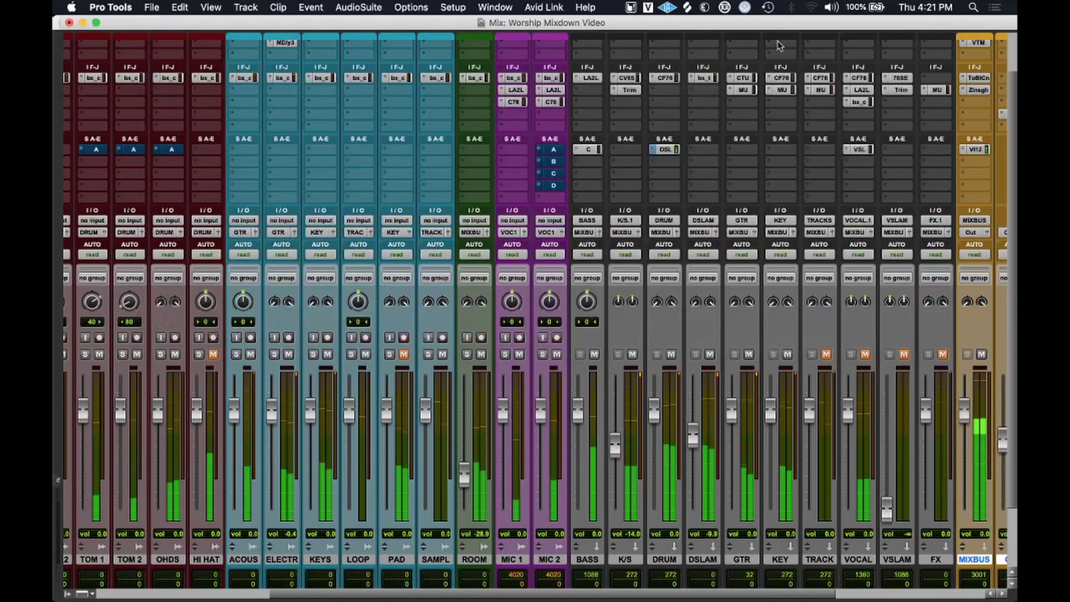
Set the KEY bus's FG-MU compressor to Mid-Side mode with stereo link off.
left_click(783, 90)
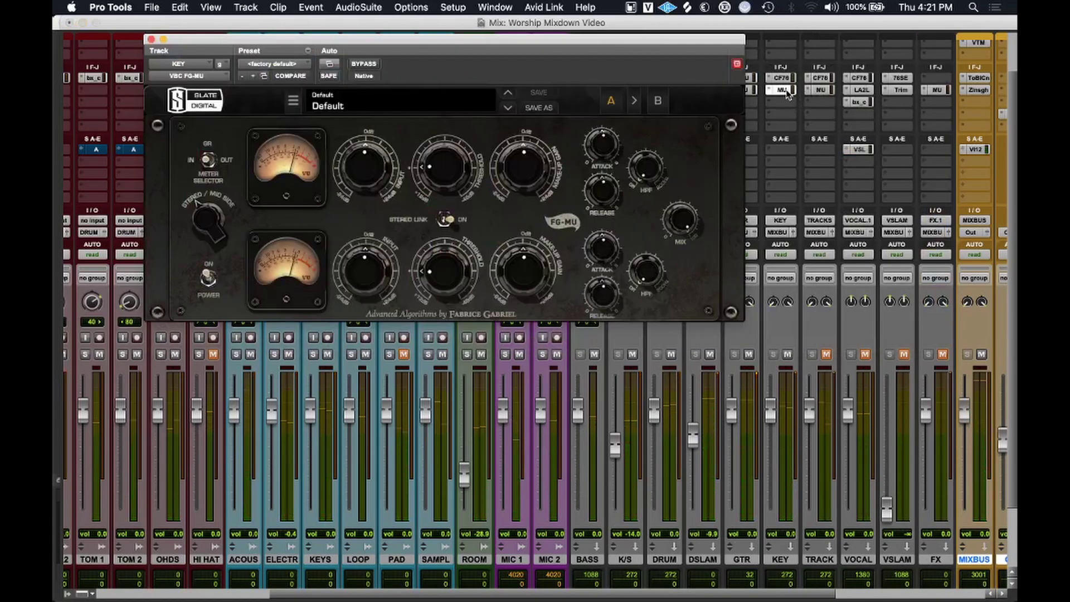
left_click(216, 233)
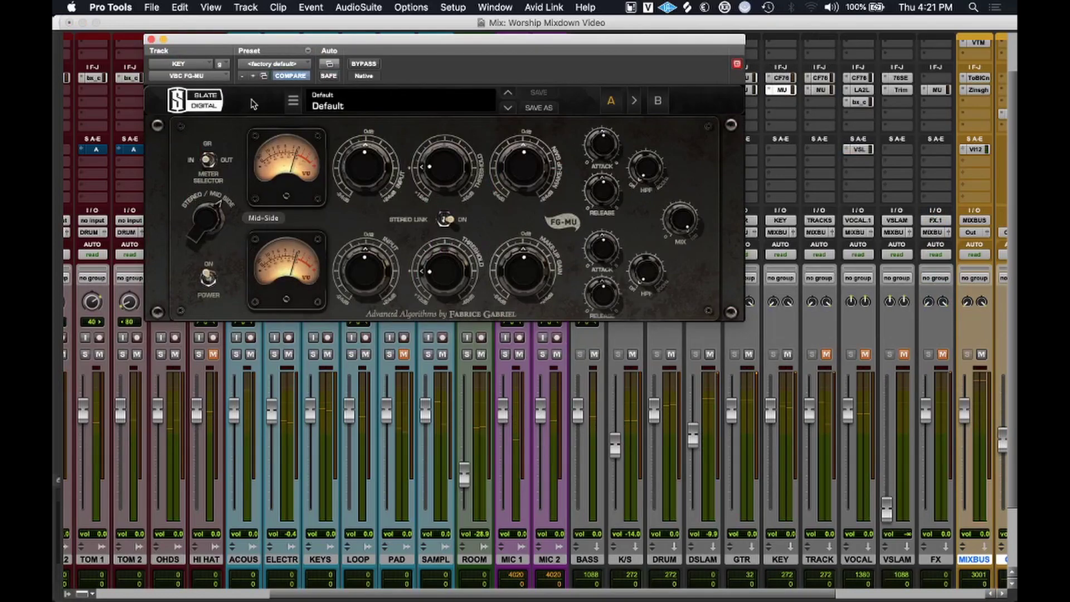
left_click(444, 221)
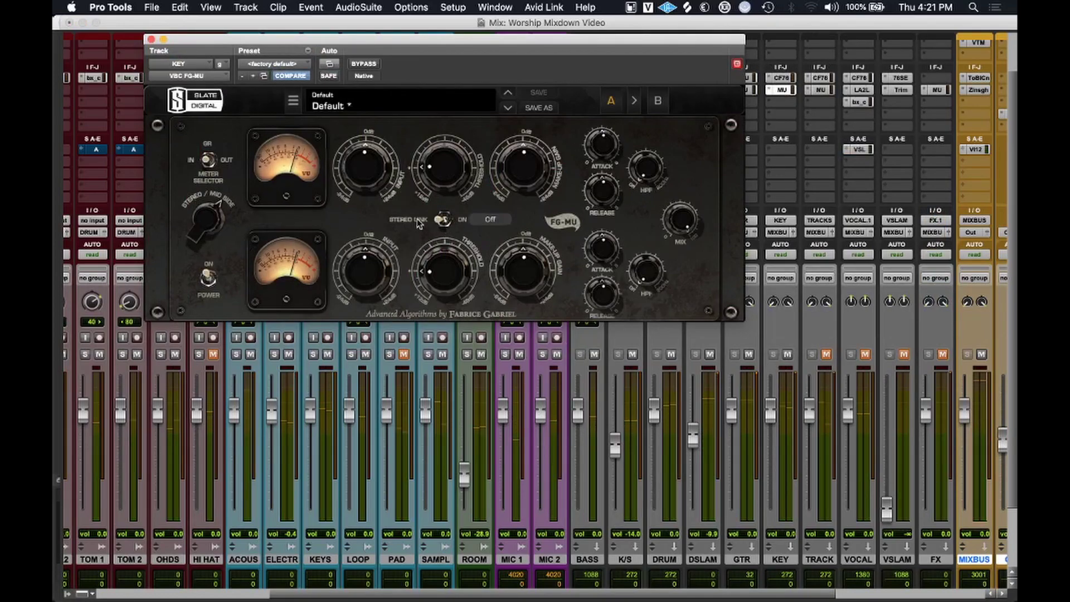
Lower the FG-MU's mid-channel threshold and set the side-channel makeup gain to 1.2 dB.
mouse_move(447, 175)
left_click_drag(447, 174, 454, 158)
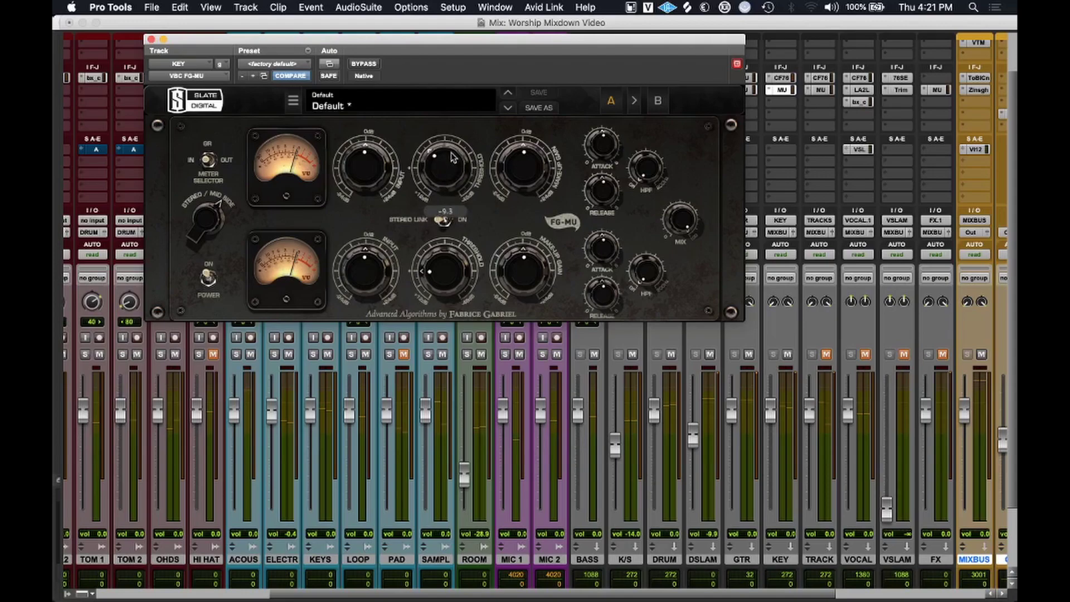
left_click_drag(452, 158, 456, 141)
left_click_drag(521, 268, 521, 265)
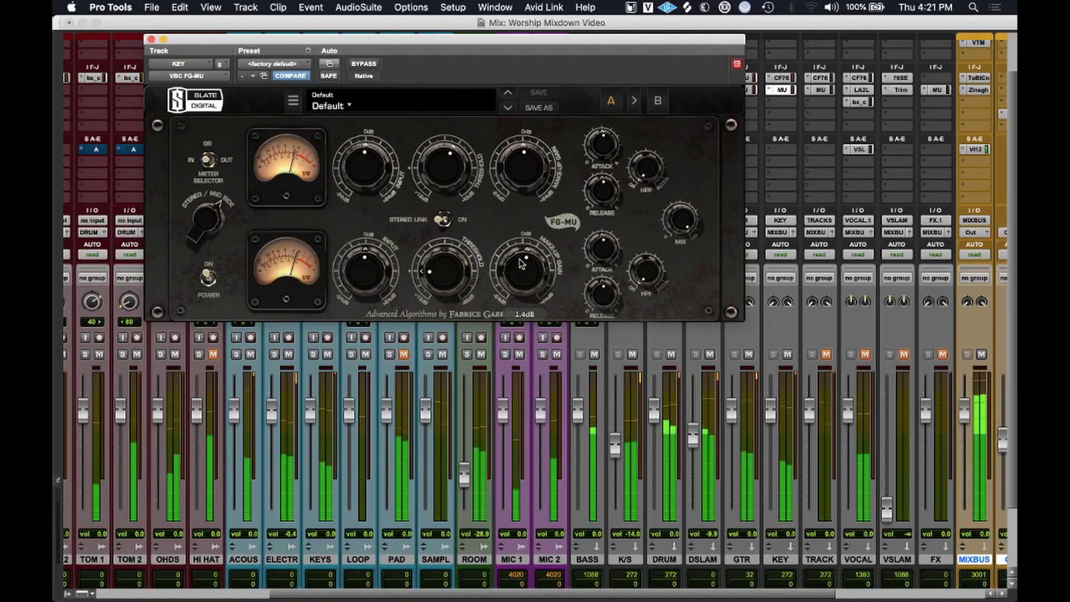
left_click_drag(522, 264, 522, 265)
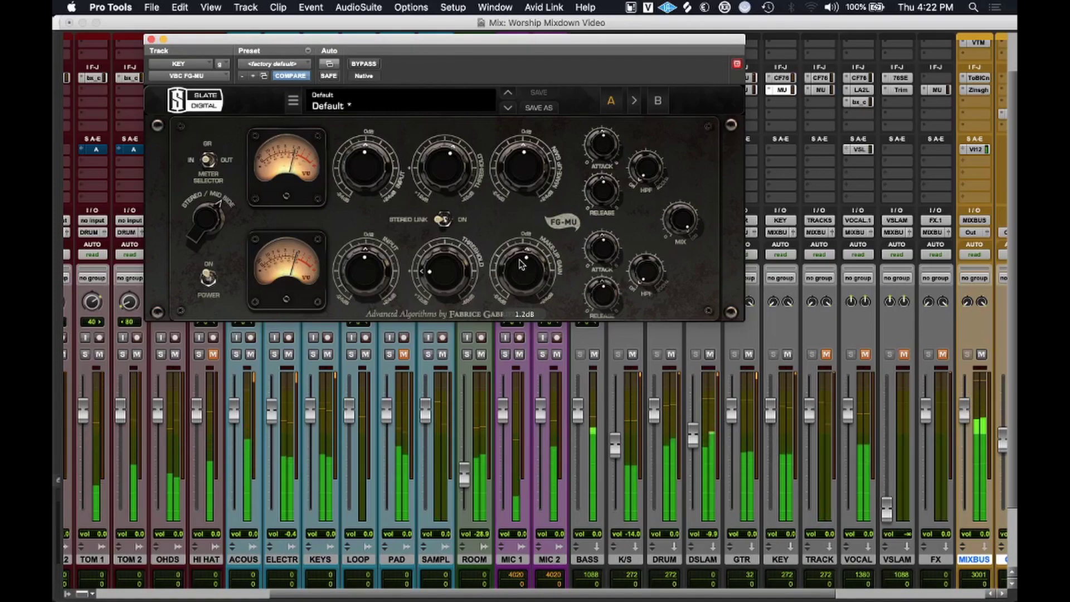
Compare the KEY bus with the FG-MU bypassed and active, close it, and listen to the mix before stopping playback.
left_click(360, 65)
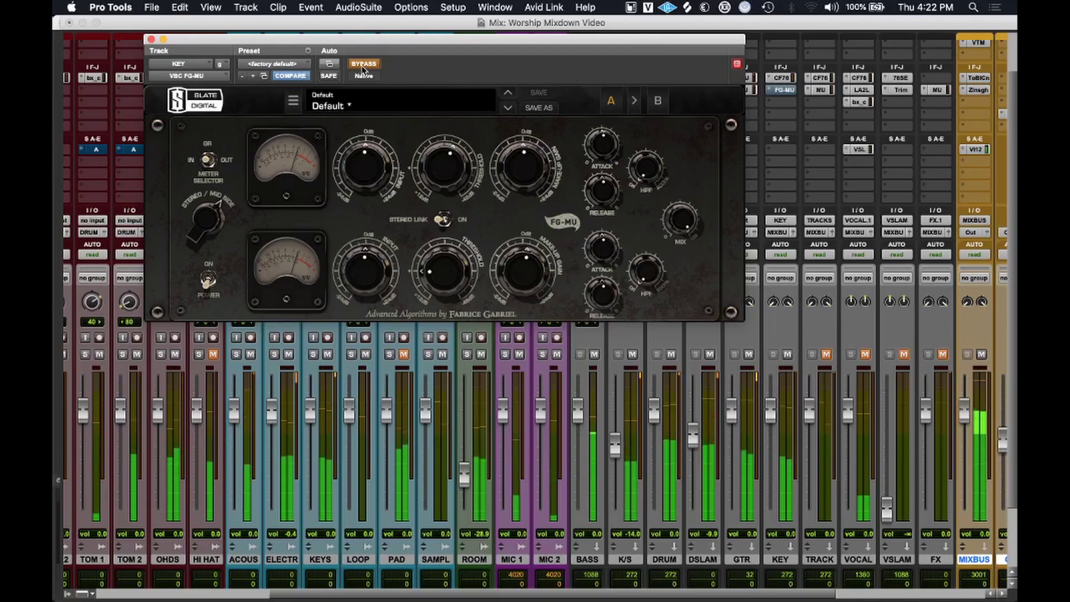
left_click(363, 65)
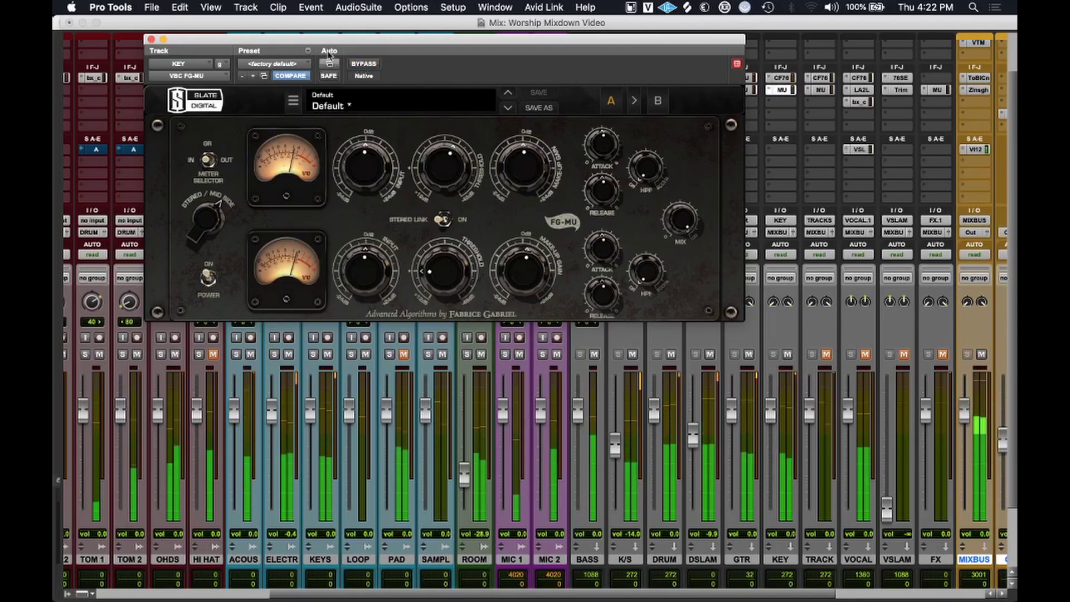
left_click(151, 39)
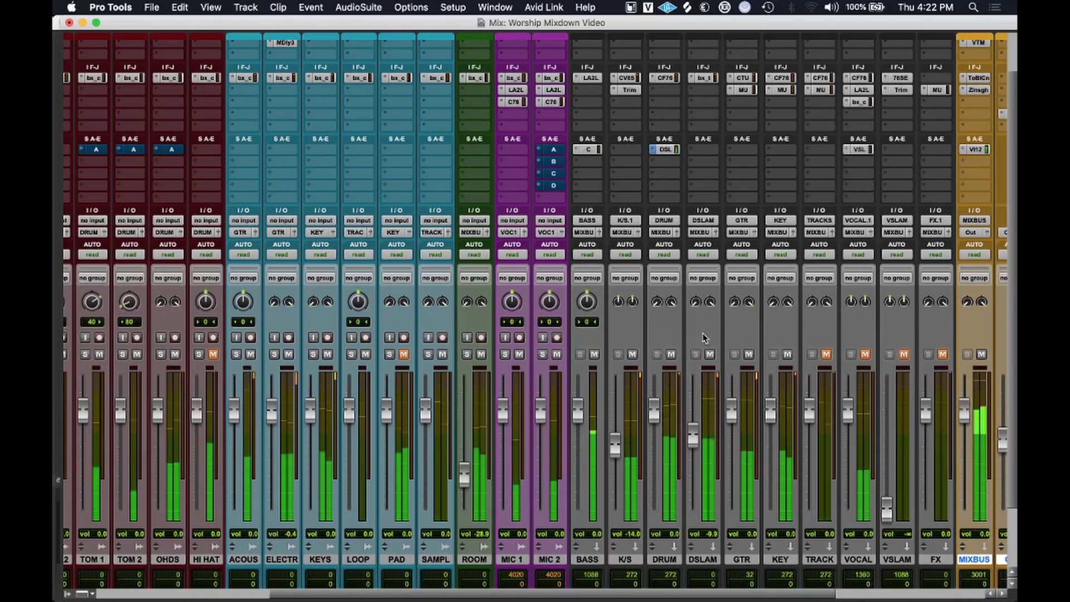
scroll(705, 339, "down", 3)
scroll(705, 339, "right", 2)
scroll(705, 339, "up", 2)
scroll(705, 339, "right", 1)
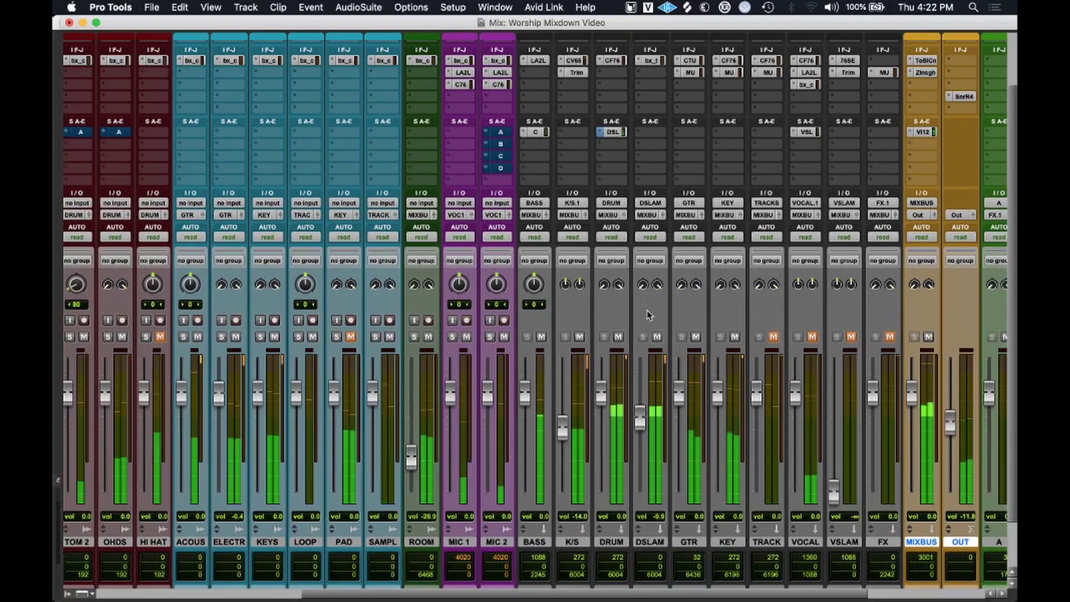
key("space")
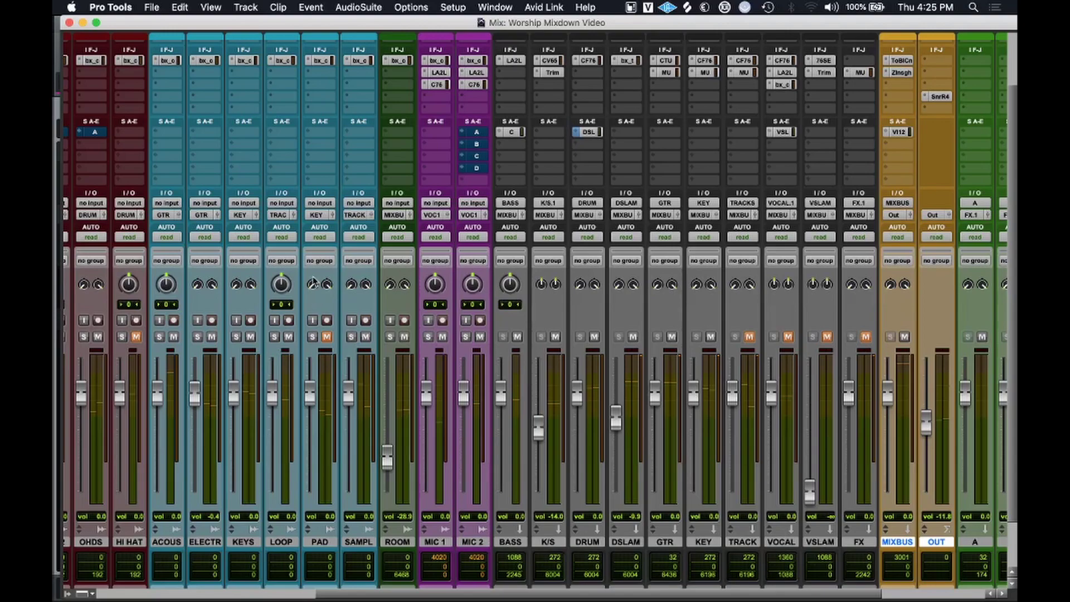
Unmute the PAD track, raise its channel strip fader to about -3 dB, and set its high-pass filter to 98.5 Hz.
left_click(321, 61)
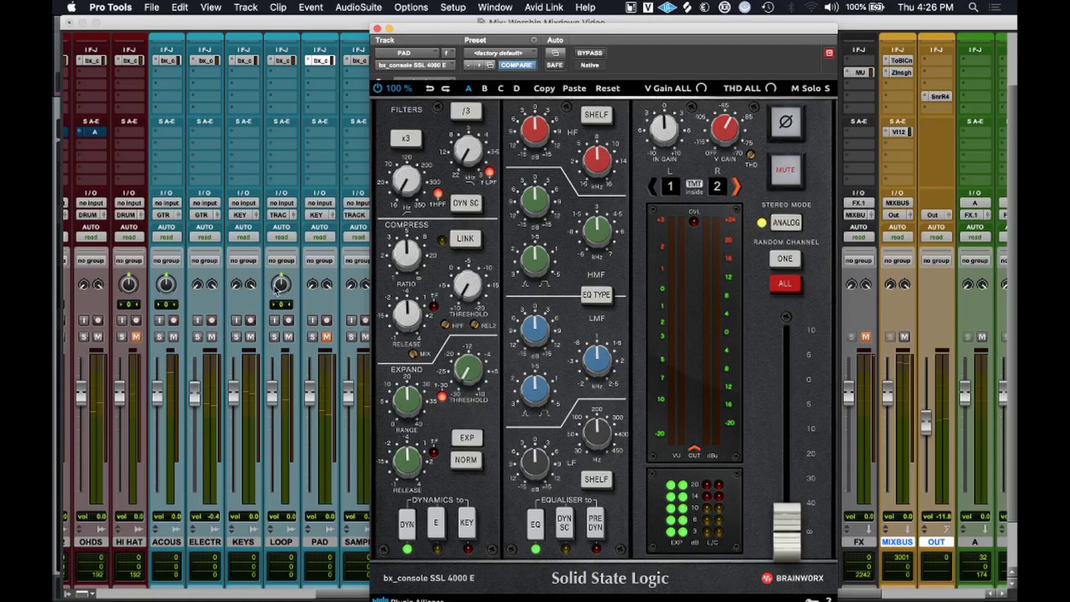
left_click(327, 337)
key("space")
left_click_drag(788, 524, 799, 395)
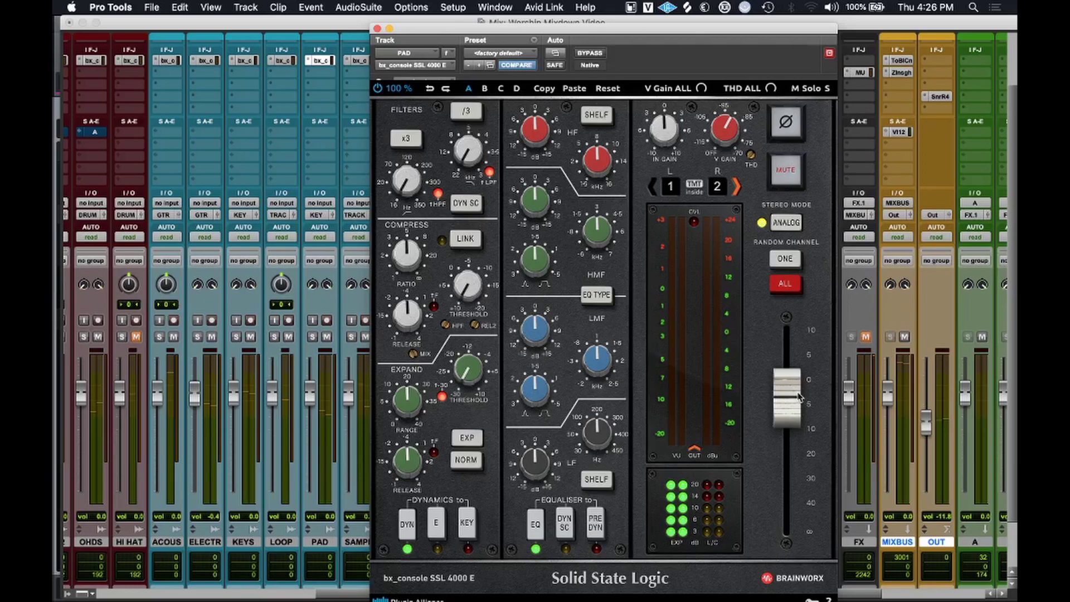
mouse_move(406, 177)
left_click_drag(410, 177, 409, 175)
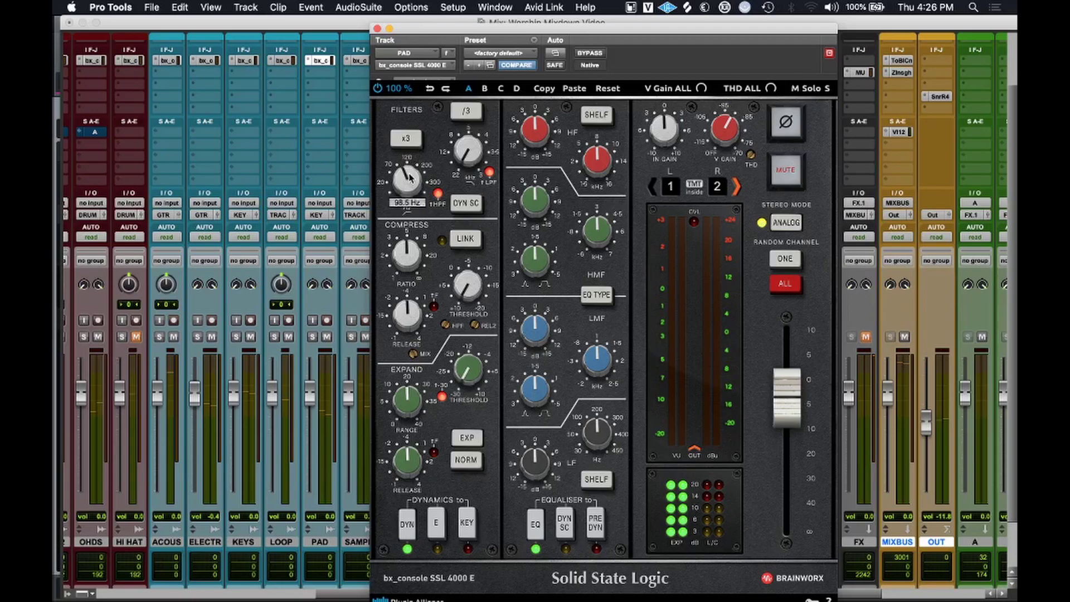
Compress the PAD strip with fast attack, link on, a higher ratio and a -8.1 dB threshold during playback.
left_click(434, 307)
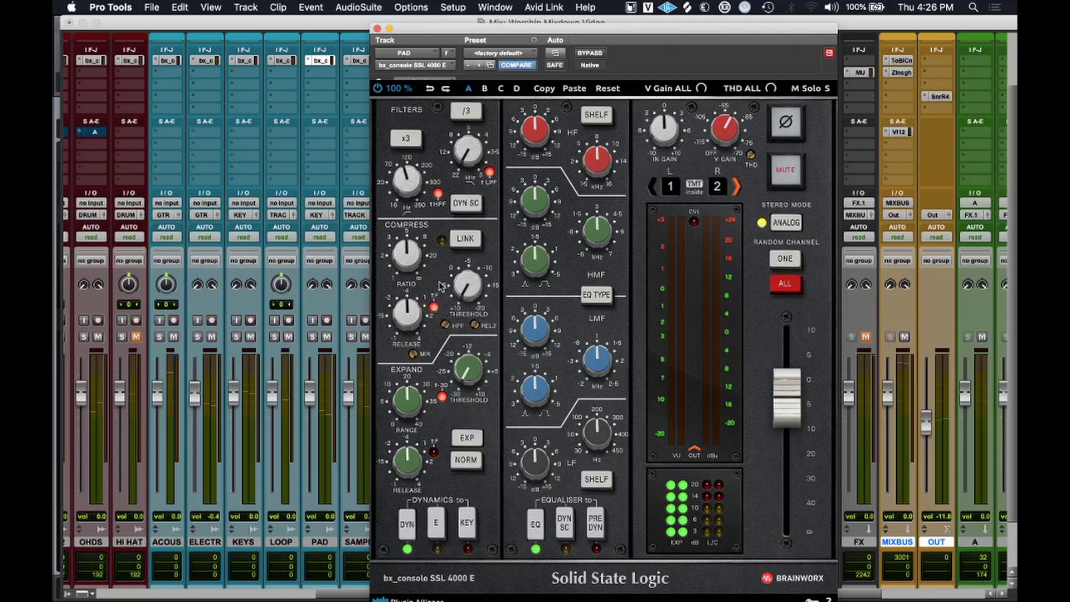
left_click(467, 244)
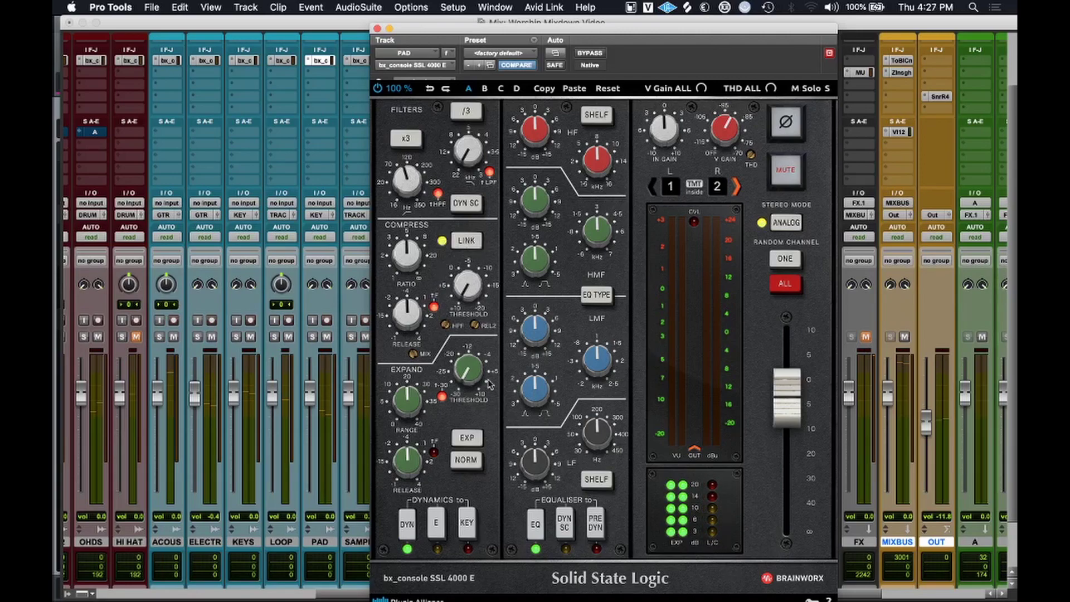
key("space")
left_click_drag(468, 285, 485, 235)
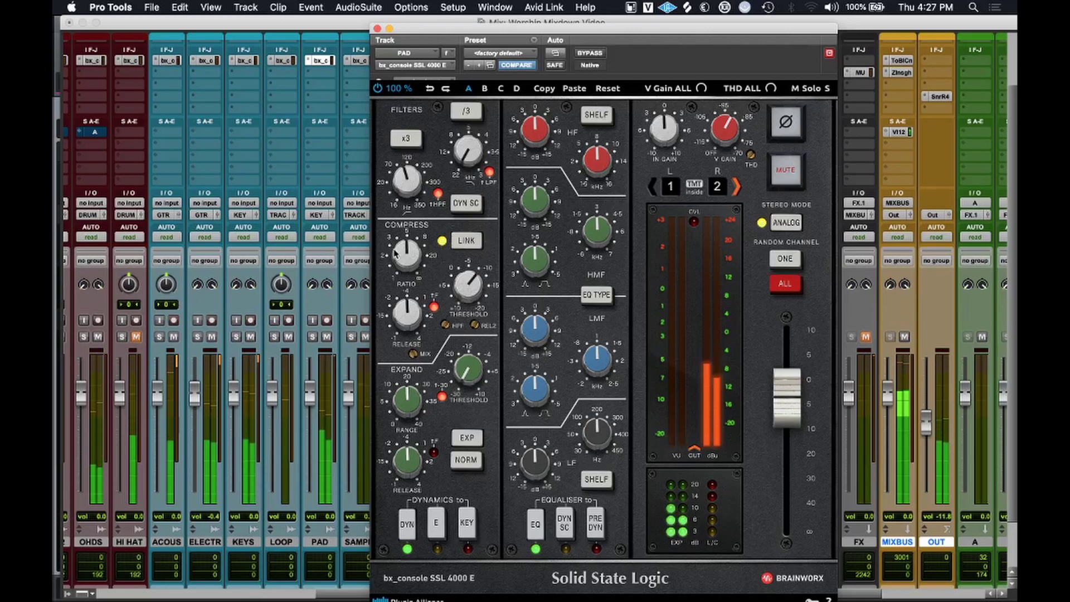
left_click(475, 295)
left_click_drag(475, 295, 475, 295)
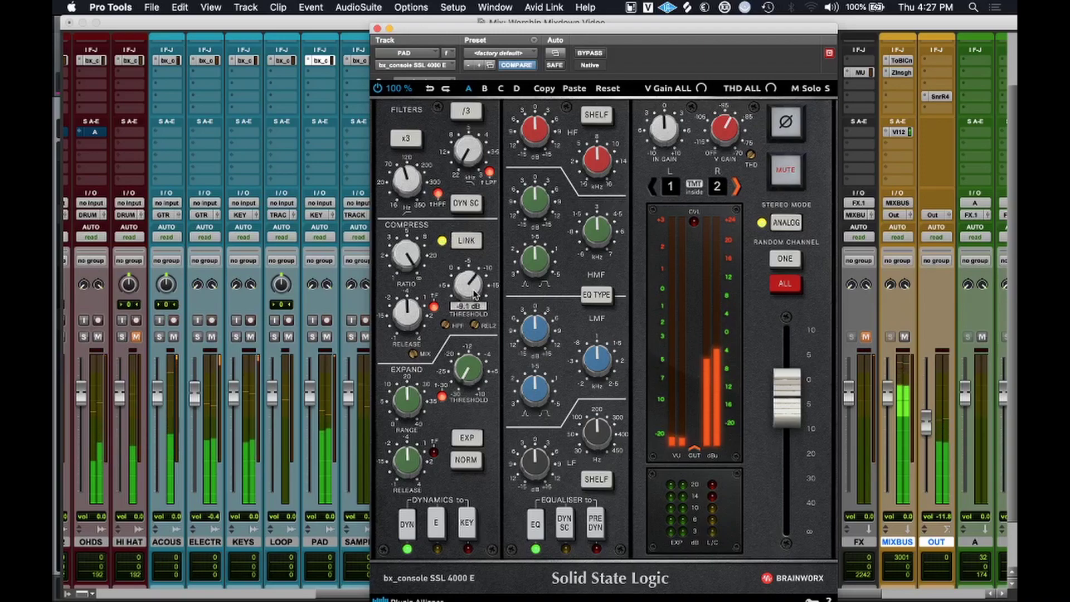
Lower the PAD strip fader to about -6 dB, raise its high-pass filter to about 160 Hz, and resume playback.
left_click_drag(789, 397, 790, 411)
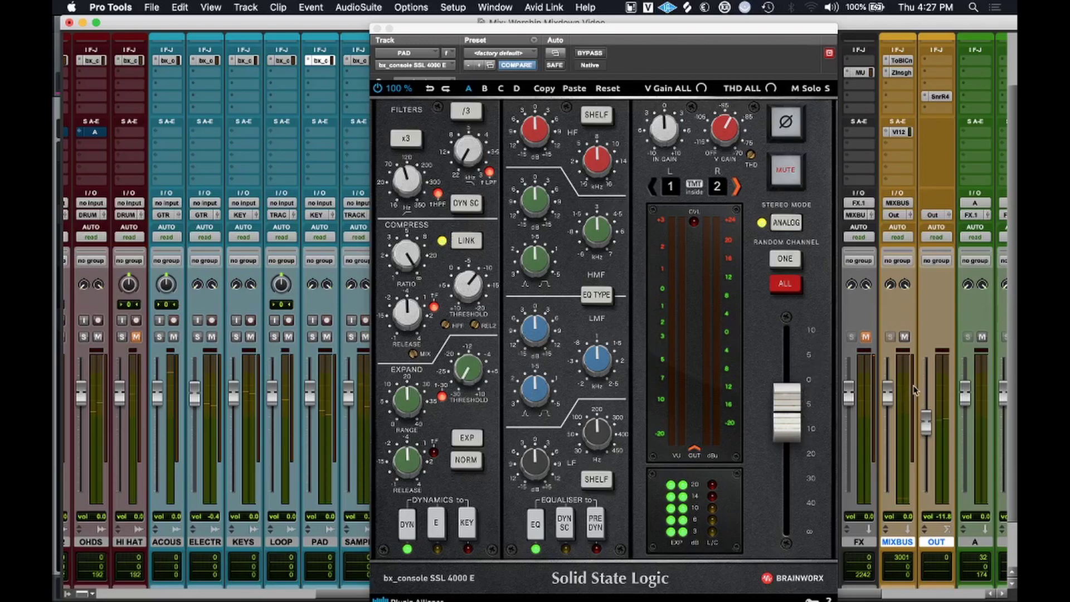
left_click_drag(403, 177, 407, 162)
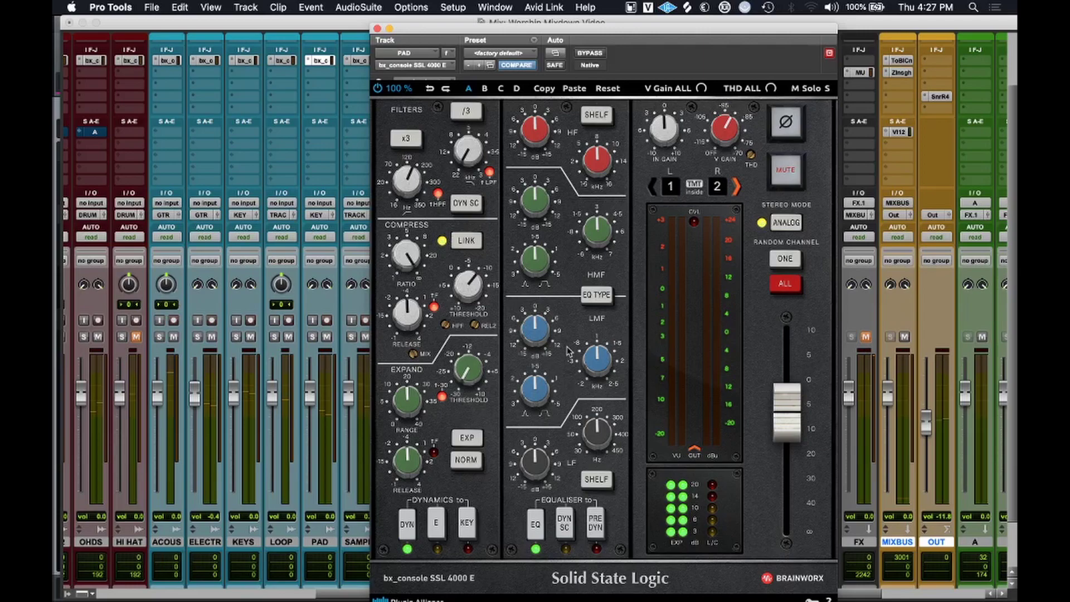
key("space")
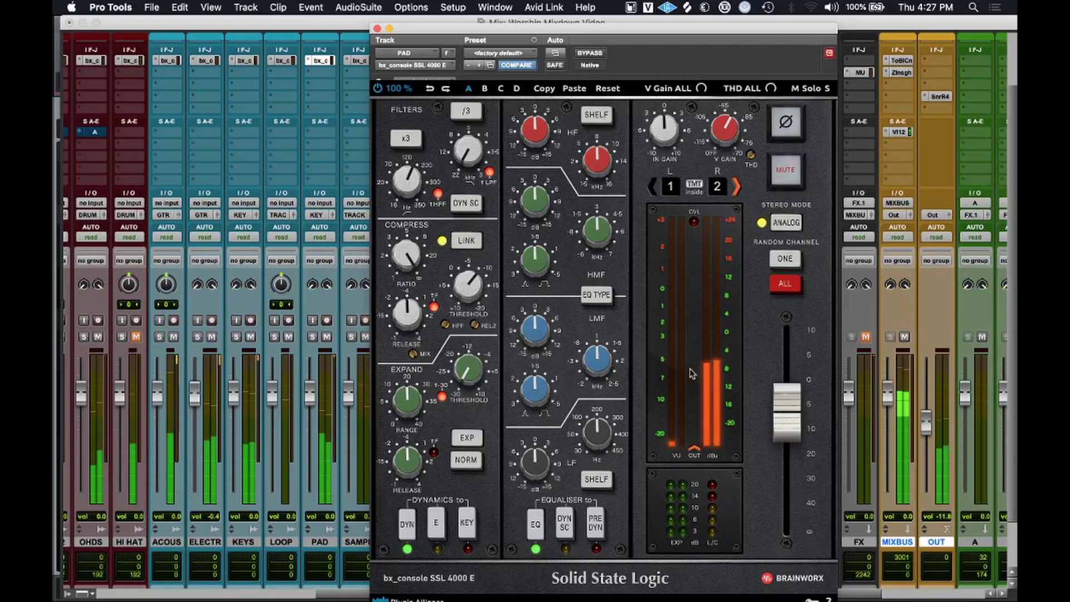
Sweep the PAD strip's LMF band with a boost, adjust its Q, and cut its gain to about -6 dB.
left_click_drag(536, 338, 538, 317)
left_click_drag(595, 382, 607, 367)
left_click_drag(540, 383, 537, 406)
left_click_drag(540, 334, 542, 392)
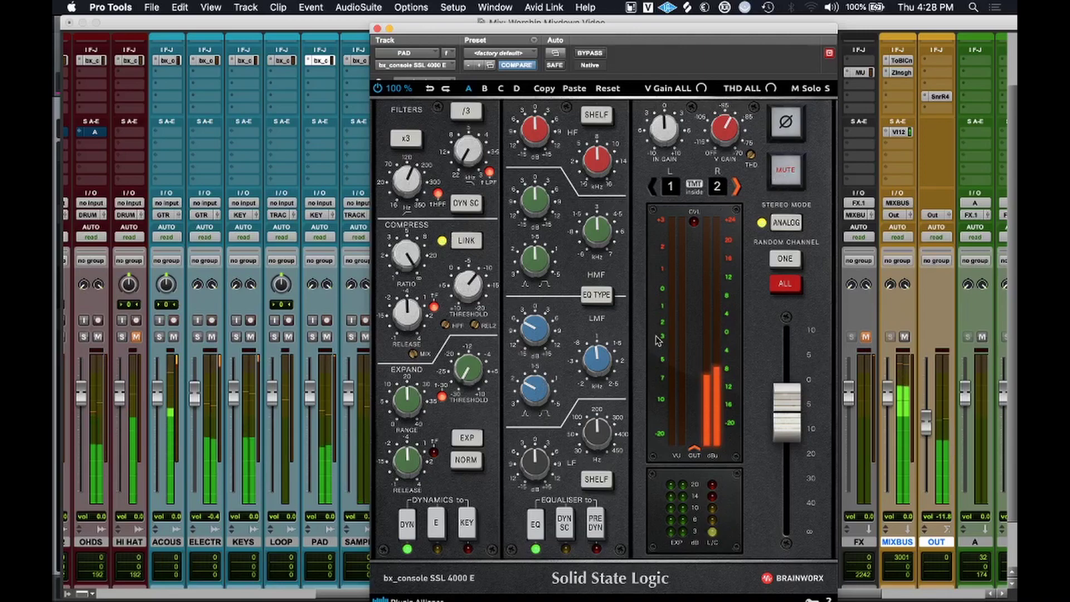
Compare the PAD track with its EQ bypassed and engaged, and with the channel strip muted and unmuted.
left_click(534, 524)
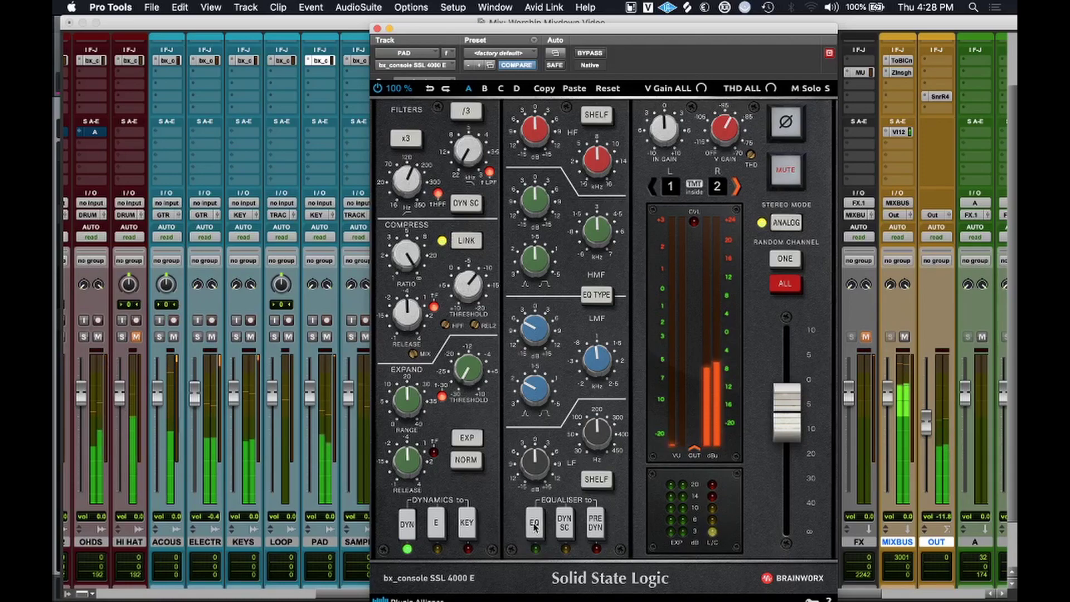
left_click(534, 526)
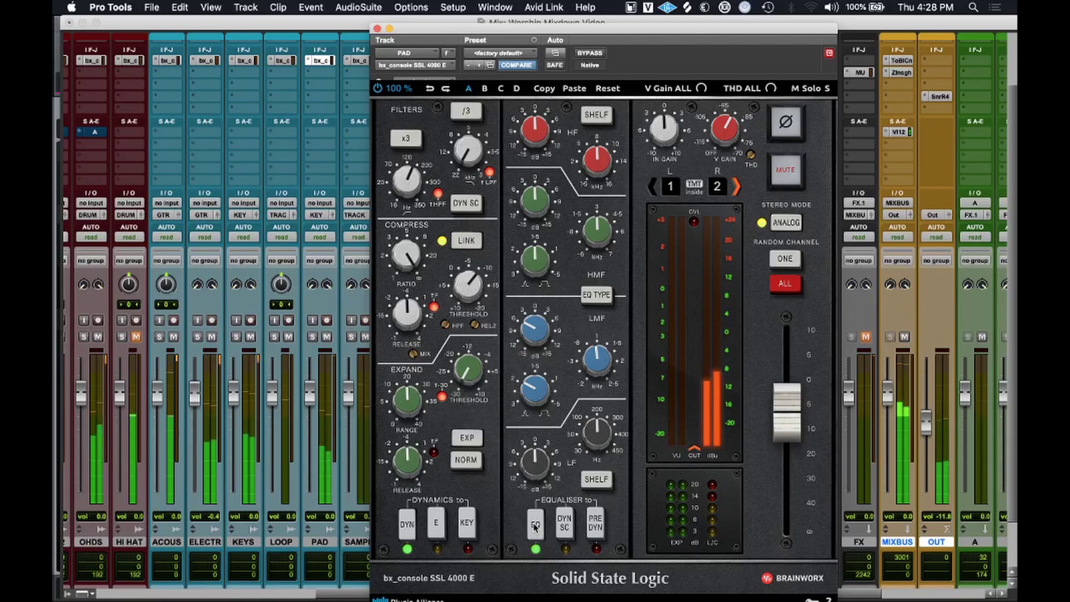
left_click(783, 170)
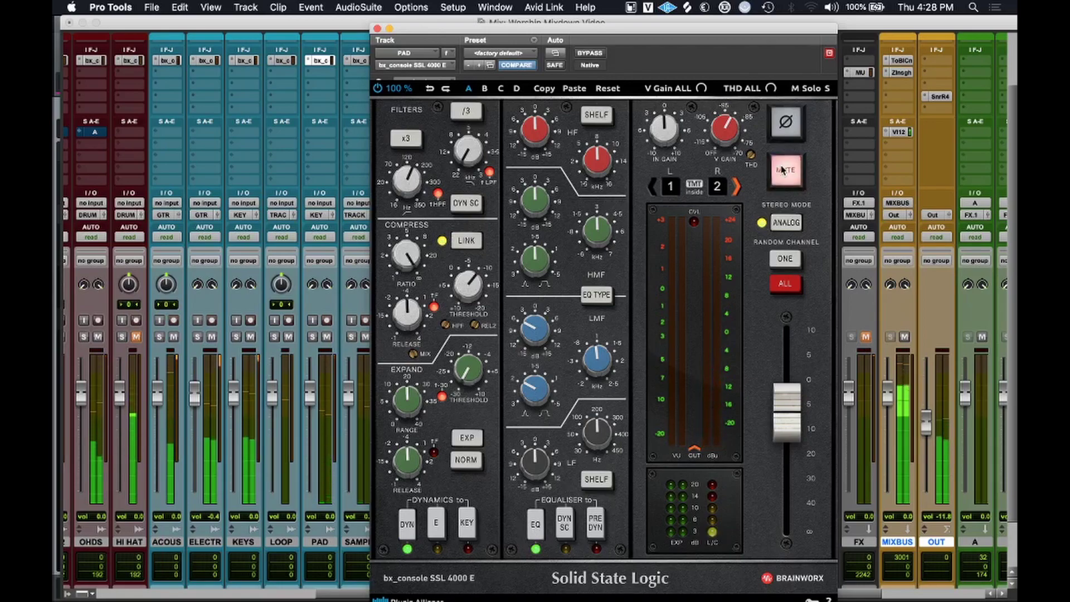
left_click(783, 170)
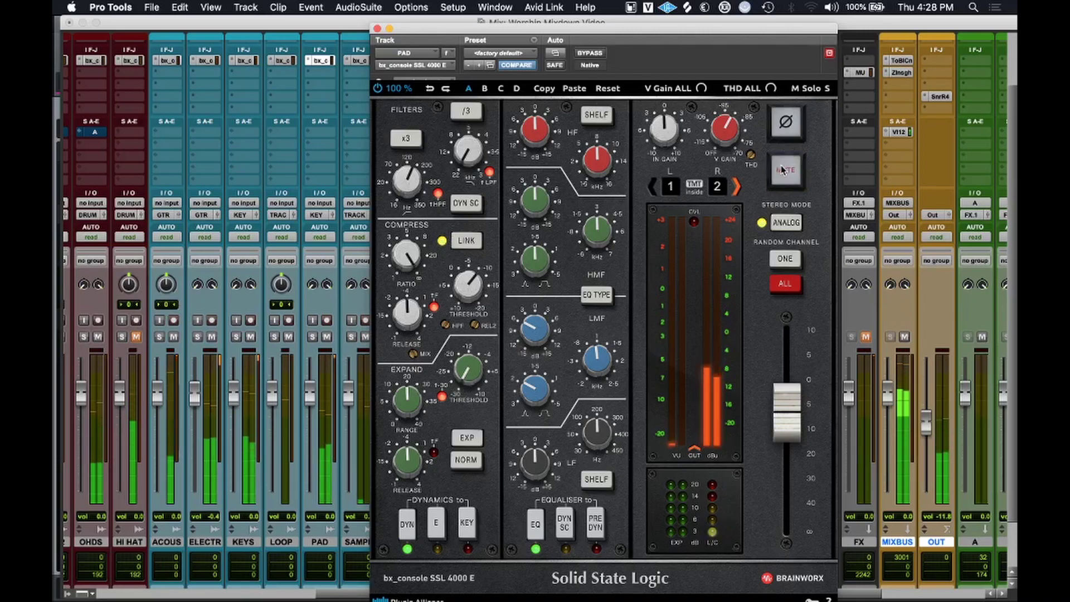
left_click(783, 170)
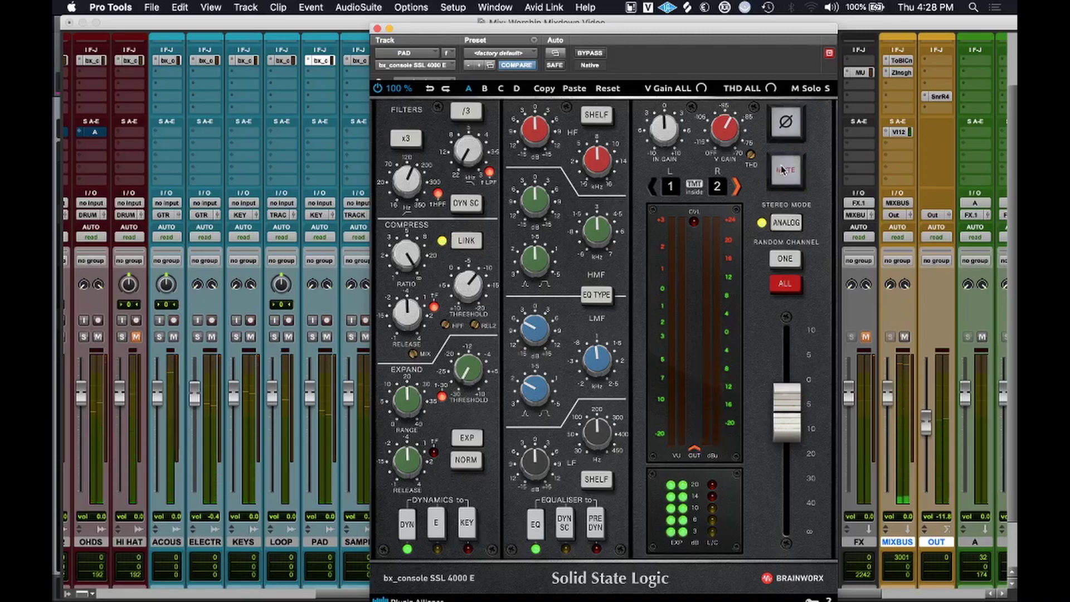
Raise the PAD strip's LF band frequency to near 450 Hz in Shelf mode and slightly cut its gain, checking it in playback.
left_click_drag(600, 435, 624, 341)
left_click(596, 481)
left_click(595, 480)
left_click_drag(537, 452, 534, 475)
key("space")
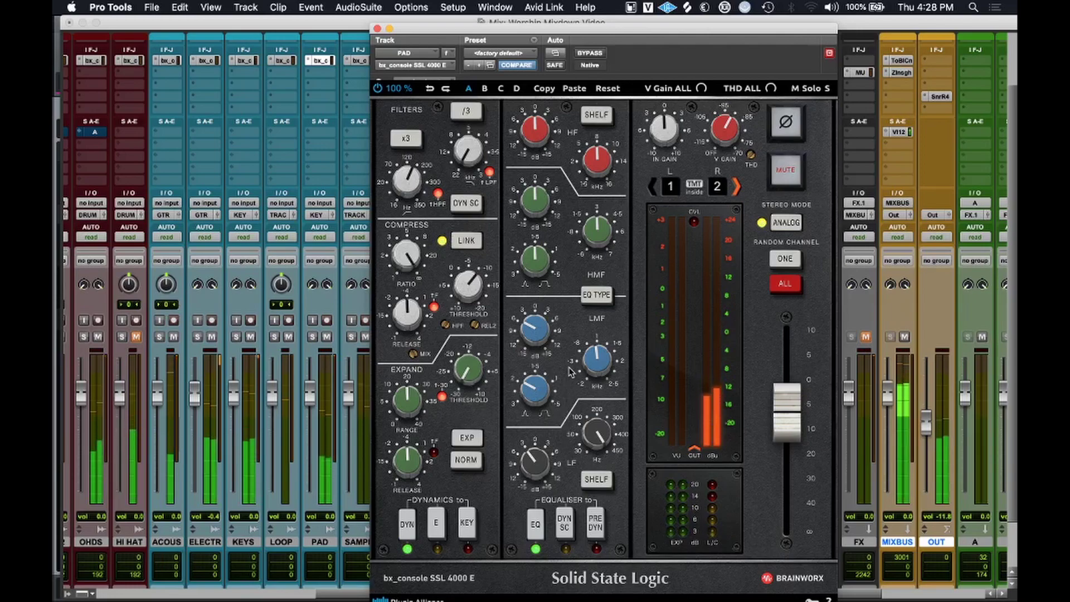
key("space")
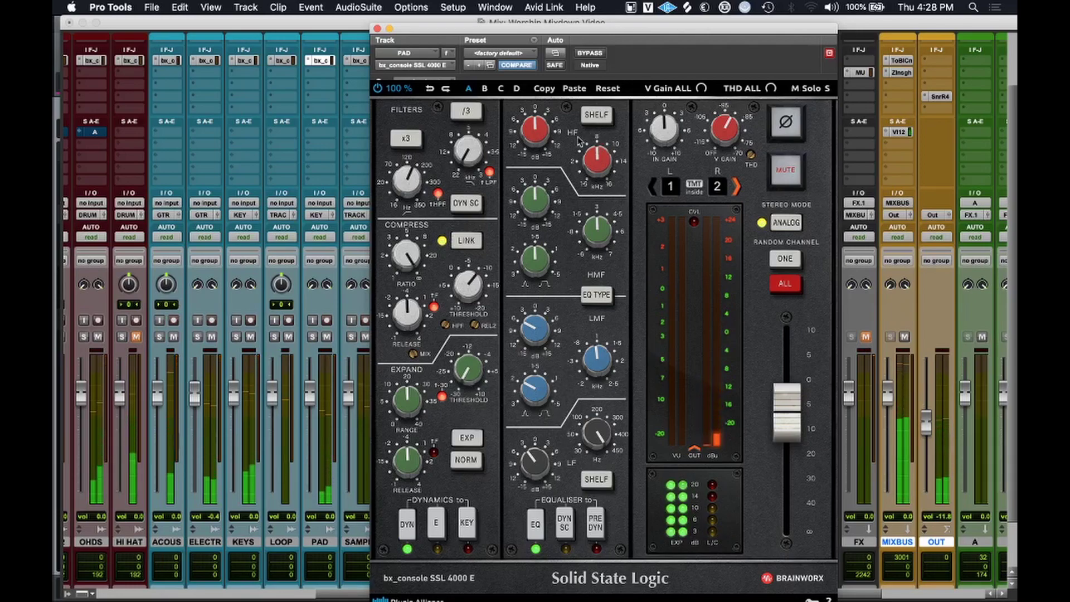
Boost the PAD strip's HF band to nearly +15 dB during playback, switch it to Bell, and lower its frequency slightly.
left_click_drag(536, 135, 539, 114)
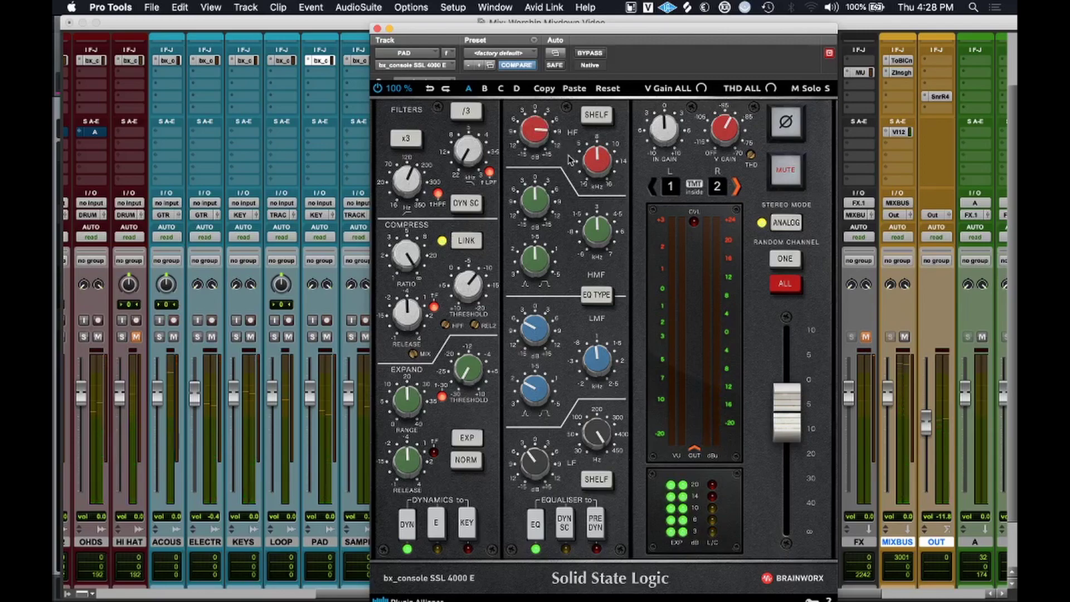
key("space")
left_click_drag(539, 137, 542, 126)
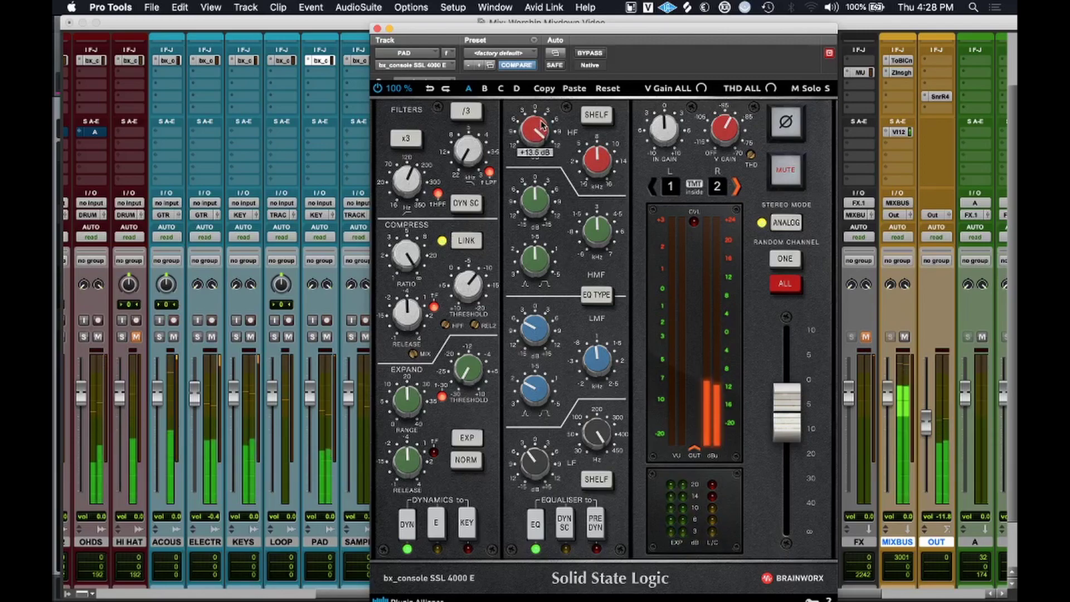
left_click(596, 115)
mouse_move(594, 165)
left_mouse_down()
mouse_move(586, 188)
mouse_move(593, 170)
left_mouse_up()
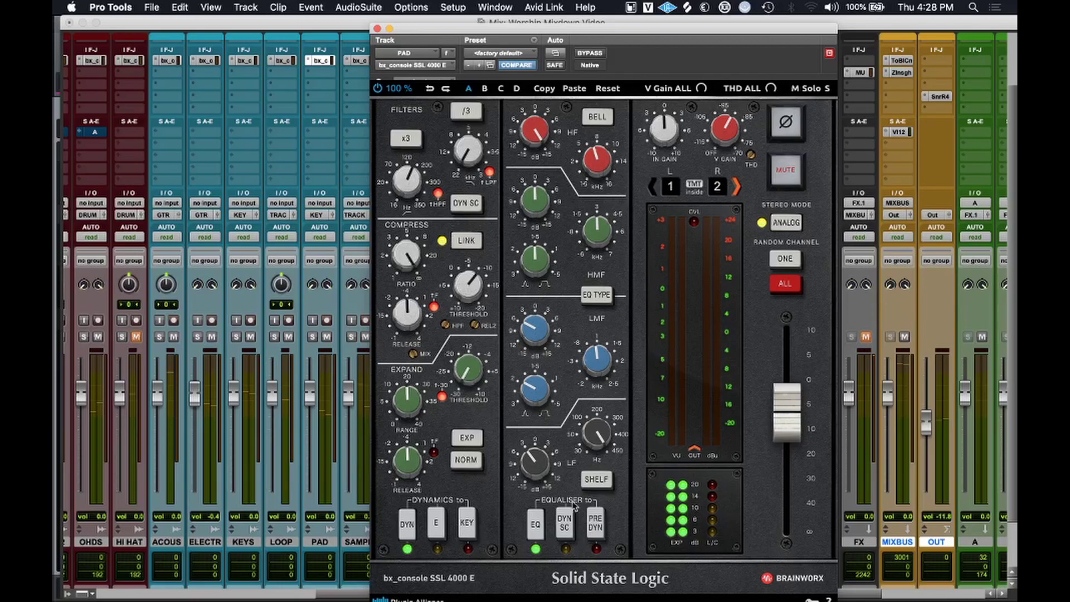
Check the PAD's new EQ settings against the bypassed sound, and audition the mix with the strip muted and unmuted.
left_click(539, 529)
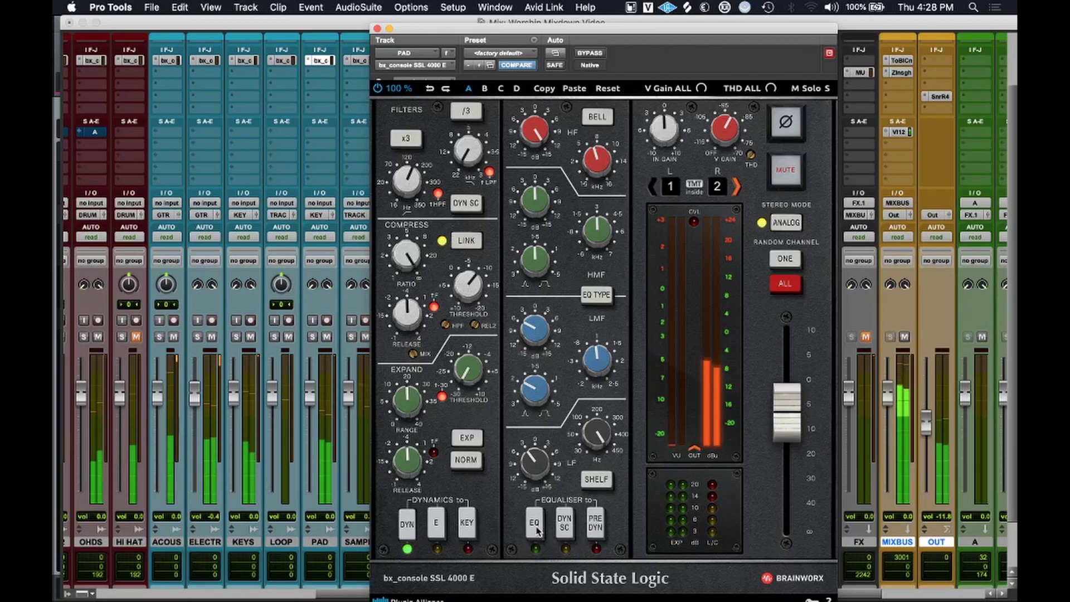
left_click(538, 529)
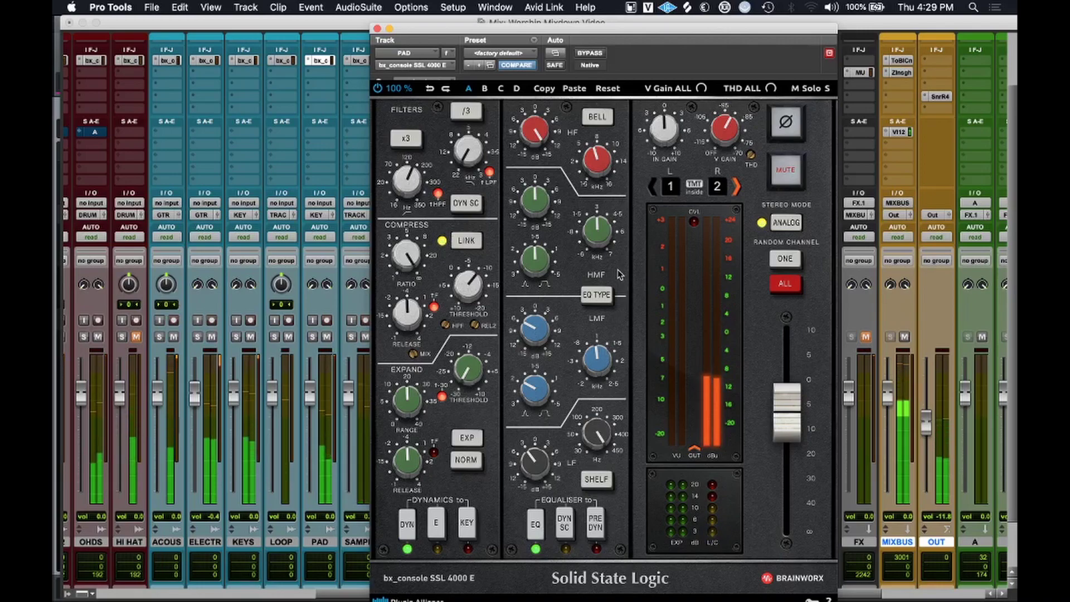
left_click(786, 170)
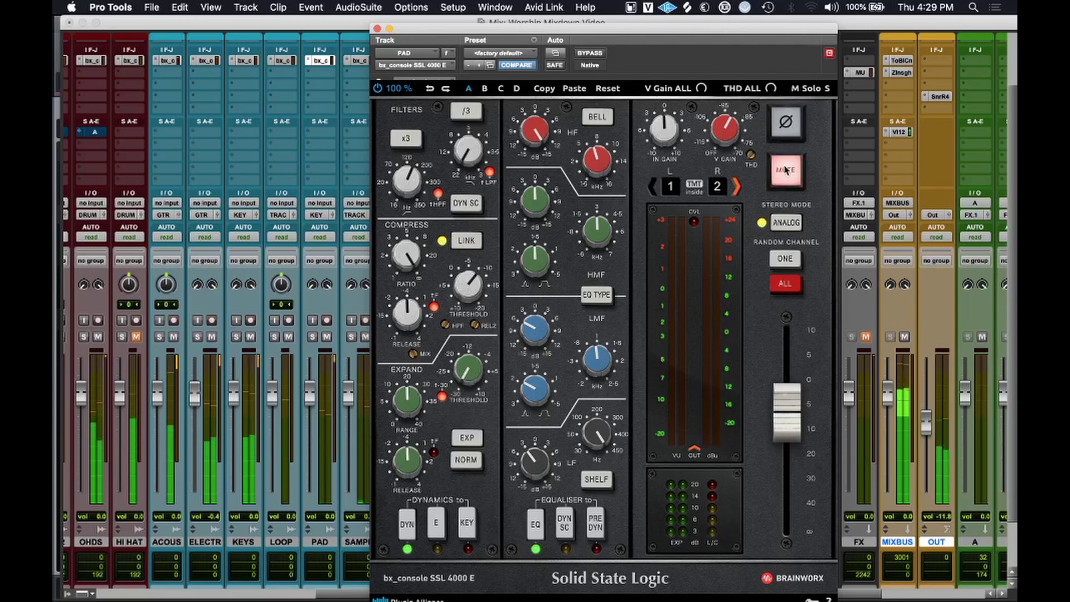
left_click(786, 170)
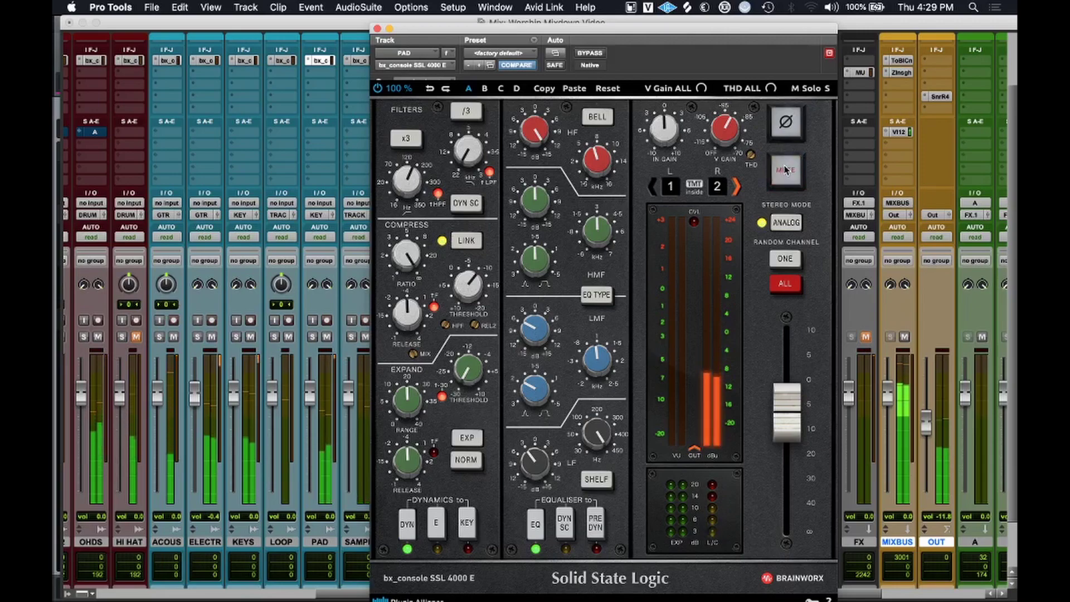
Lower the PAD strip fader to about -6.9 dB and bring its low-pass filter down to about 12 kHz.
left_click_drag(792, 433, 793, 436)
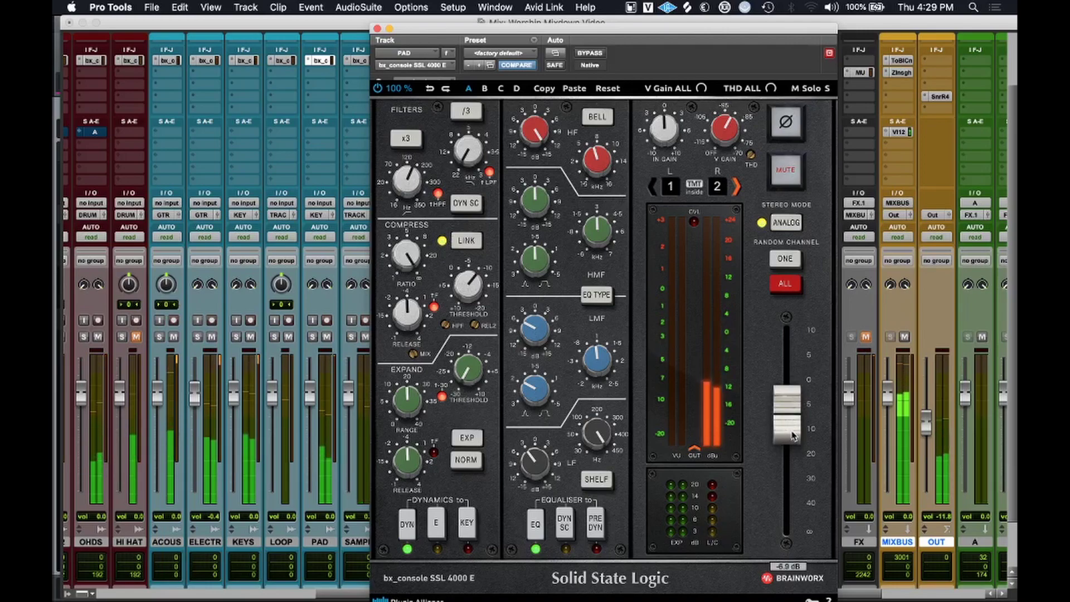
left_click_drag(793, 436, 794, 437)
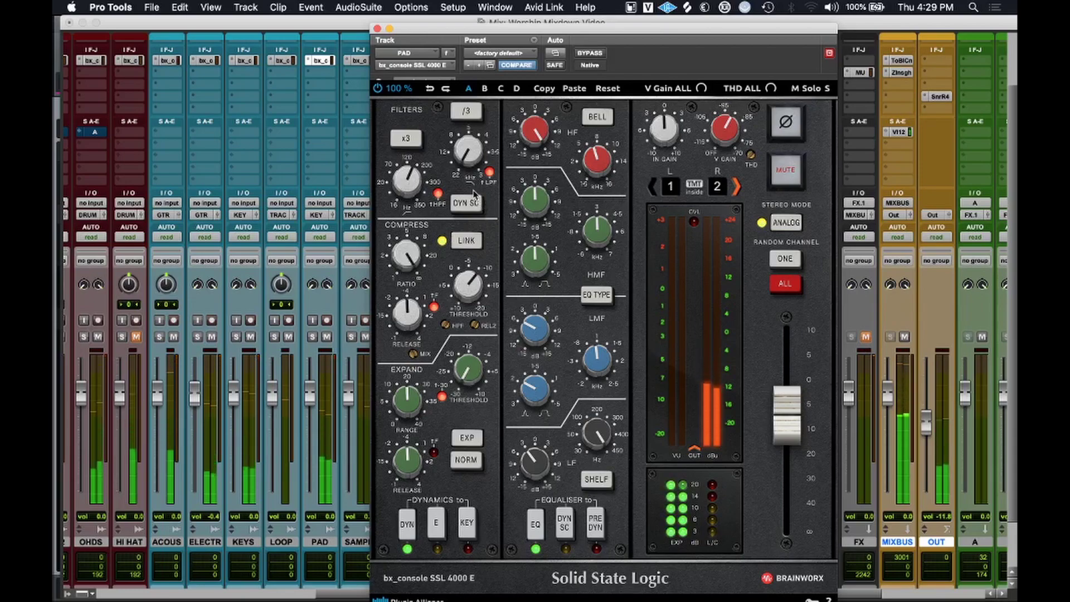
mouse_move(468, 155)
left_click_drag(468, 155, 477, 145)
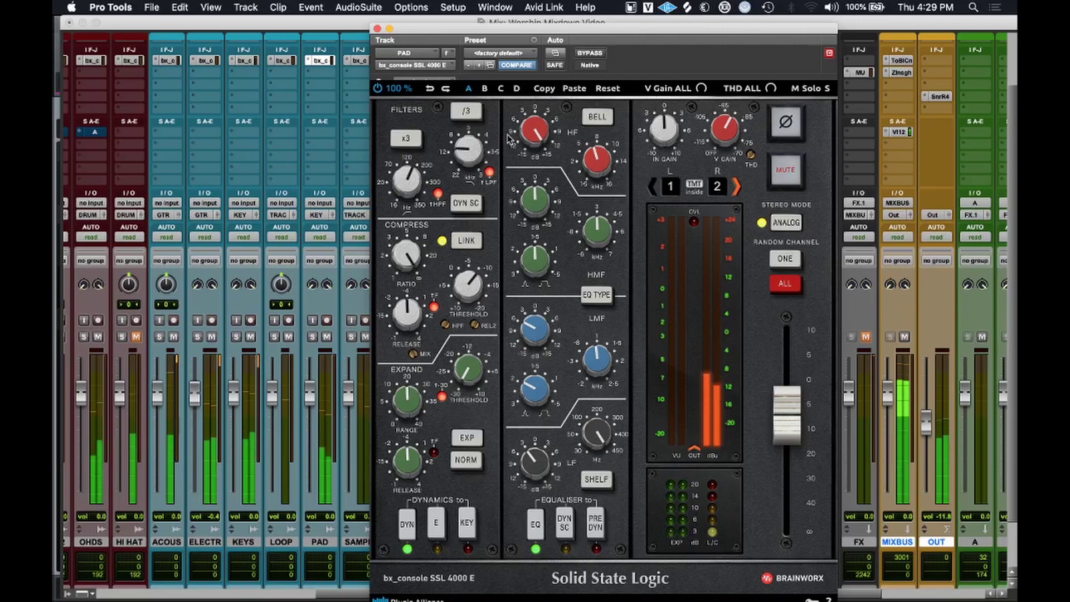
scroll(476, 166, "up", 2)
scroll(476, 166, "up", 2)
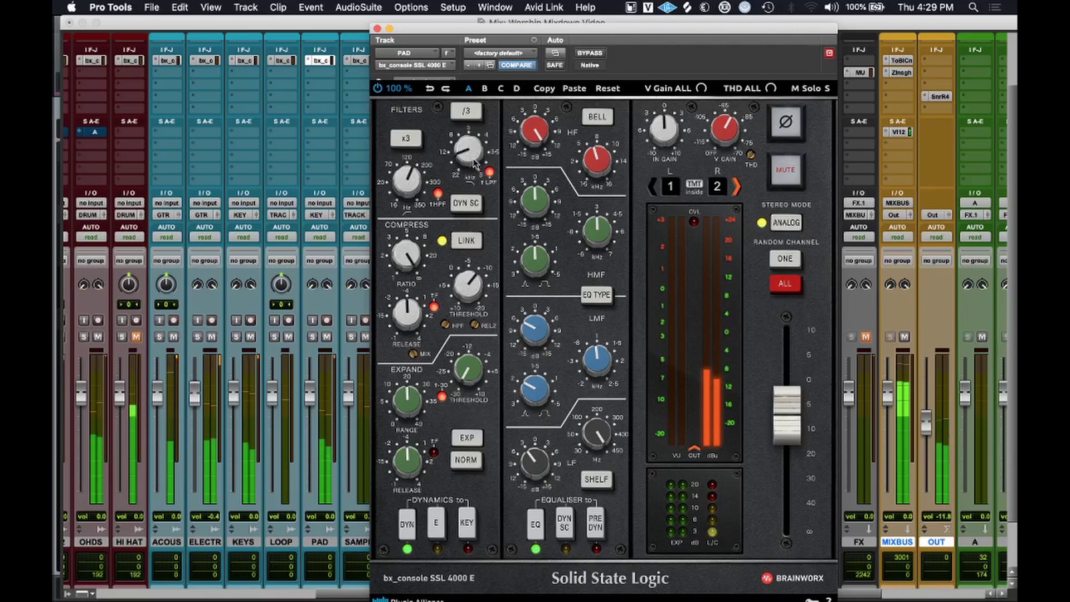
Close the PAD channel strip and check the FG-MU compressor's metering on the KEY bus.
left_click(377, 28)
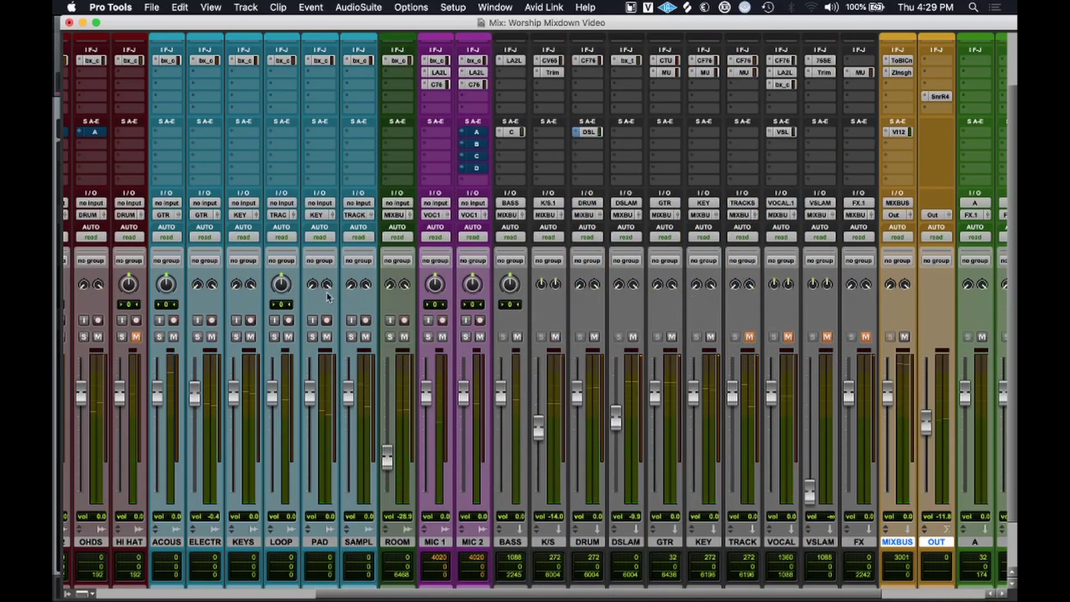
left_click(705, 72)
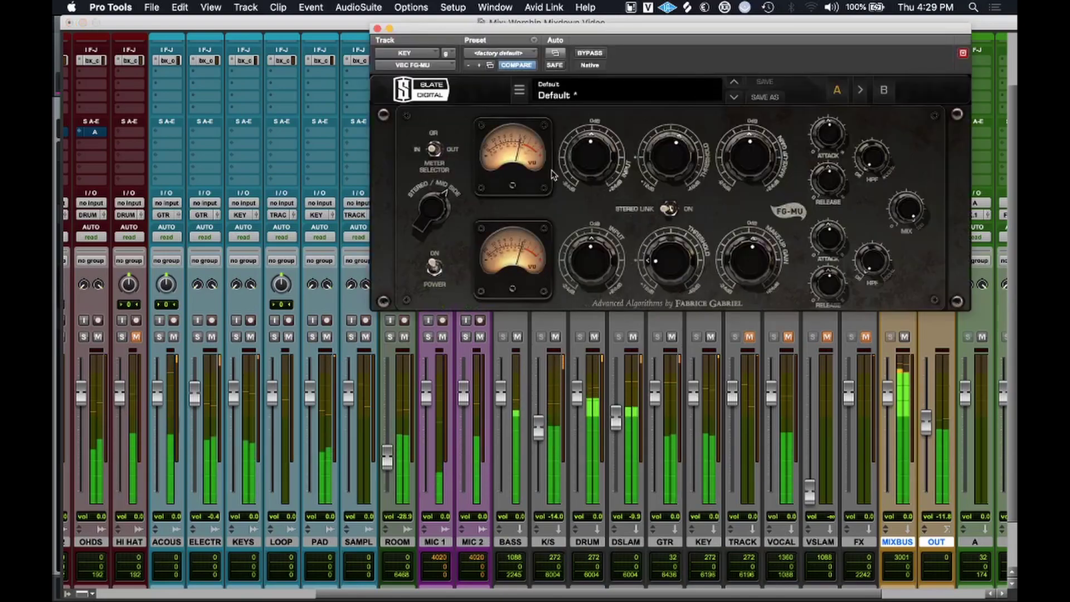
left_click(376, 28)
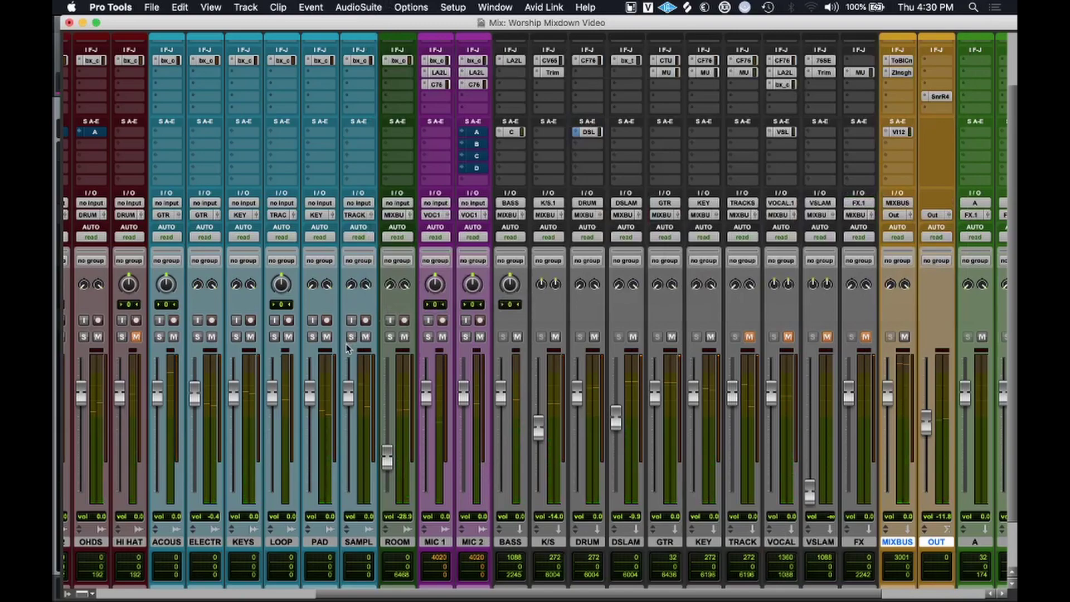
Cut the PAD strip's HMF band around 4.2 kHz with its Q turned down, and raise the strip fader slightly.
left_click(322, 60)
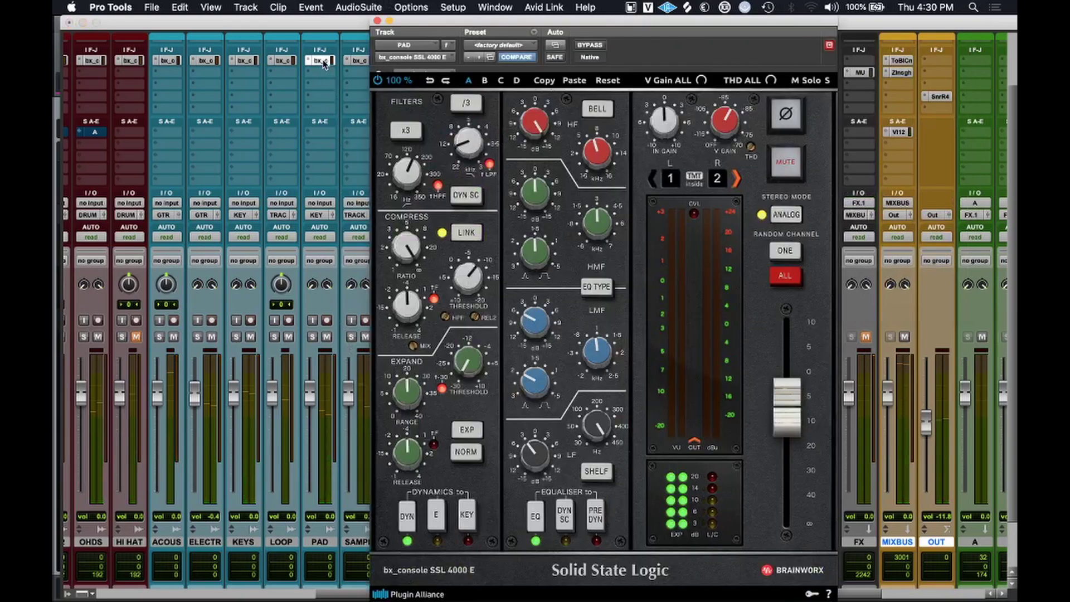
left_click_drag(540, 244, 540, 294)
left_click_drag(594, 228, 594, 207)
key("space")
left_click_drag(534, 201, 604, 236)
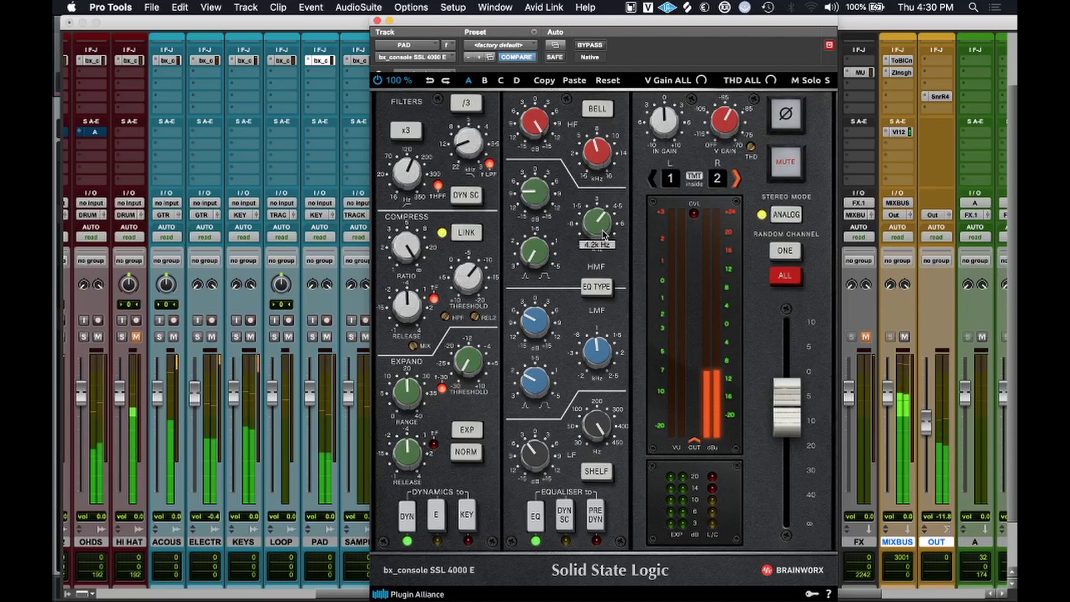
mouse_move(543, 202)
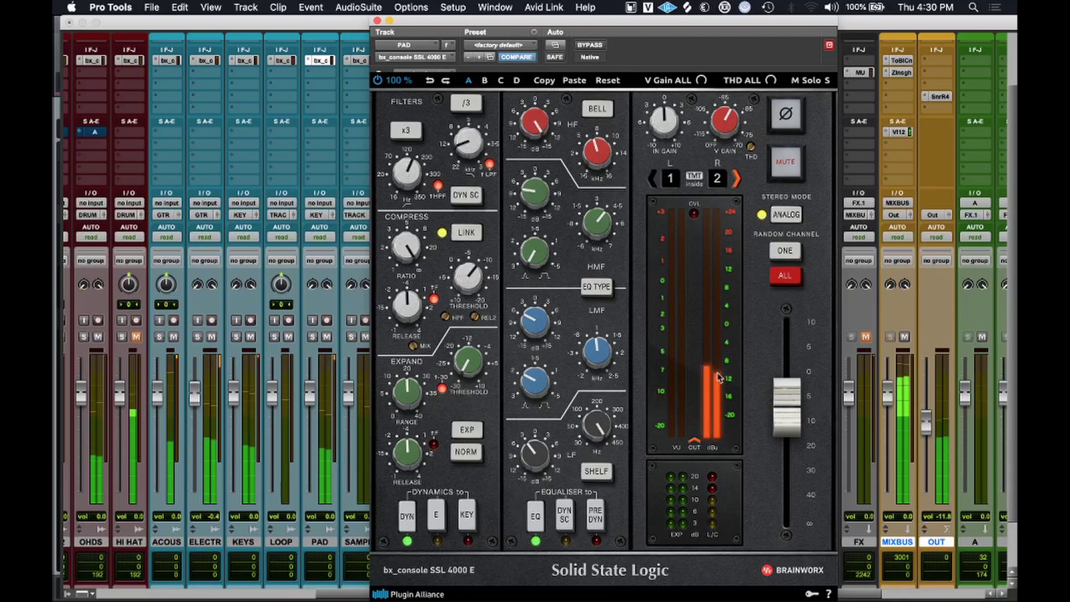
left_click_drag(799, 411, 797, 406)
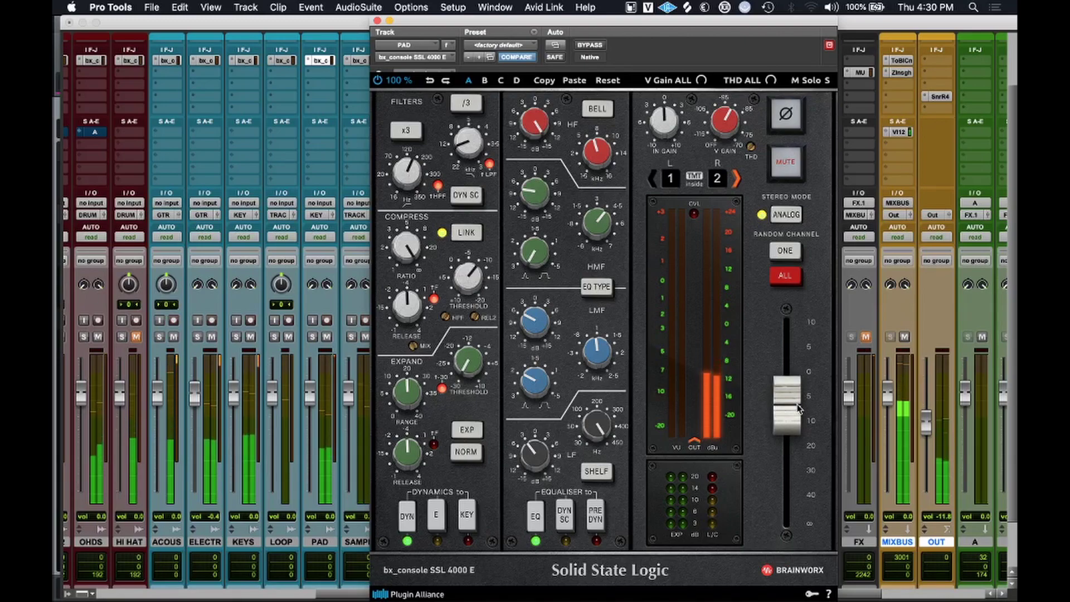
Compare the PAD with its EQ bypassed and engaged, then close the channel strip and save the session.
left_click(536, 518)
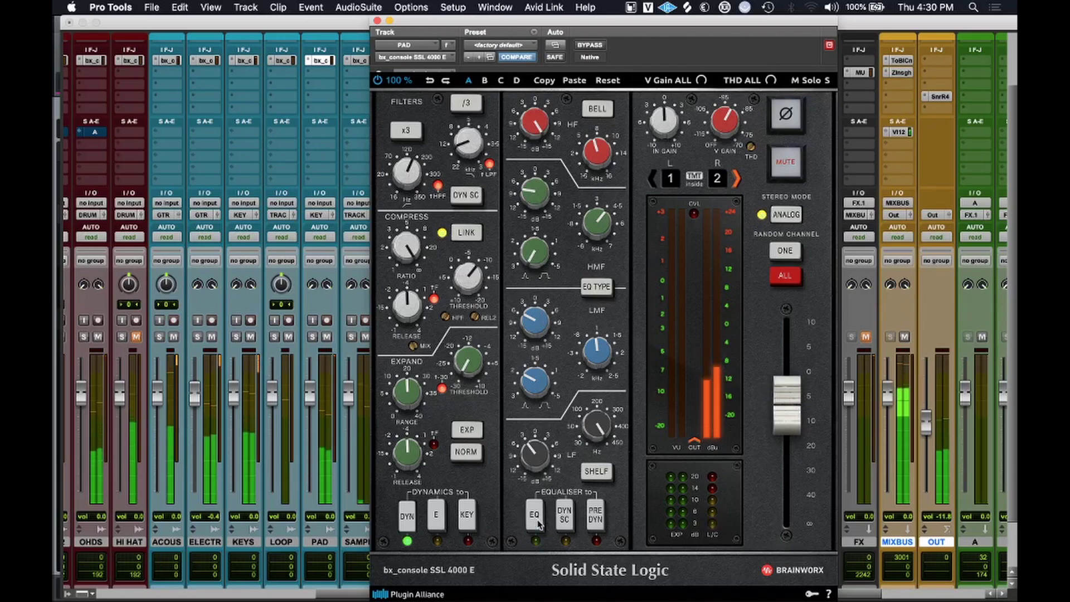
left_click(537, 519)
mouse_move(533, 478)
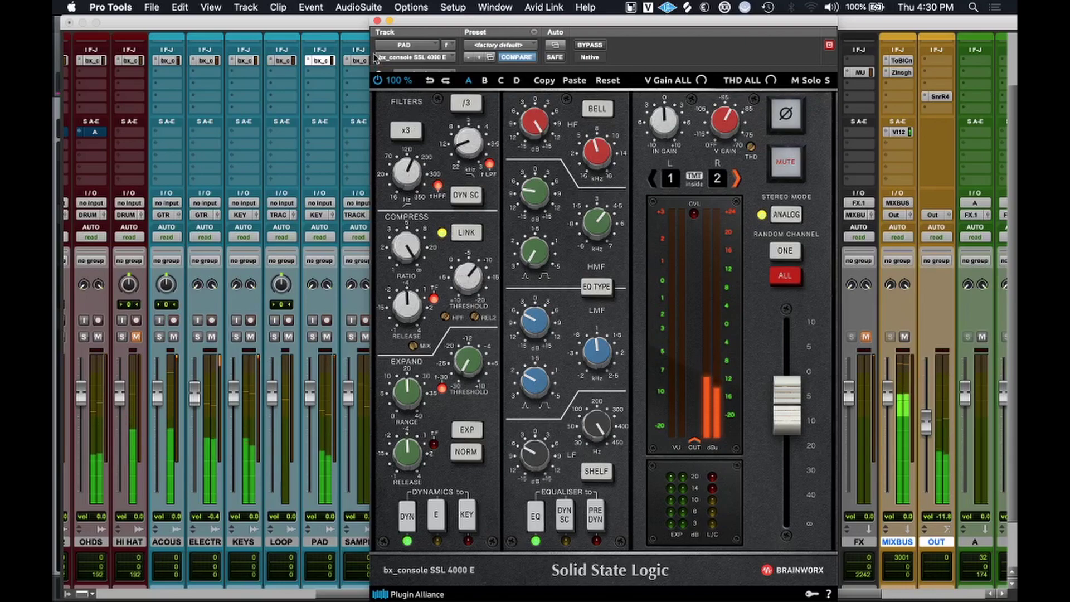
left_click(378, 20)
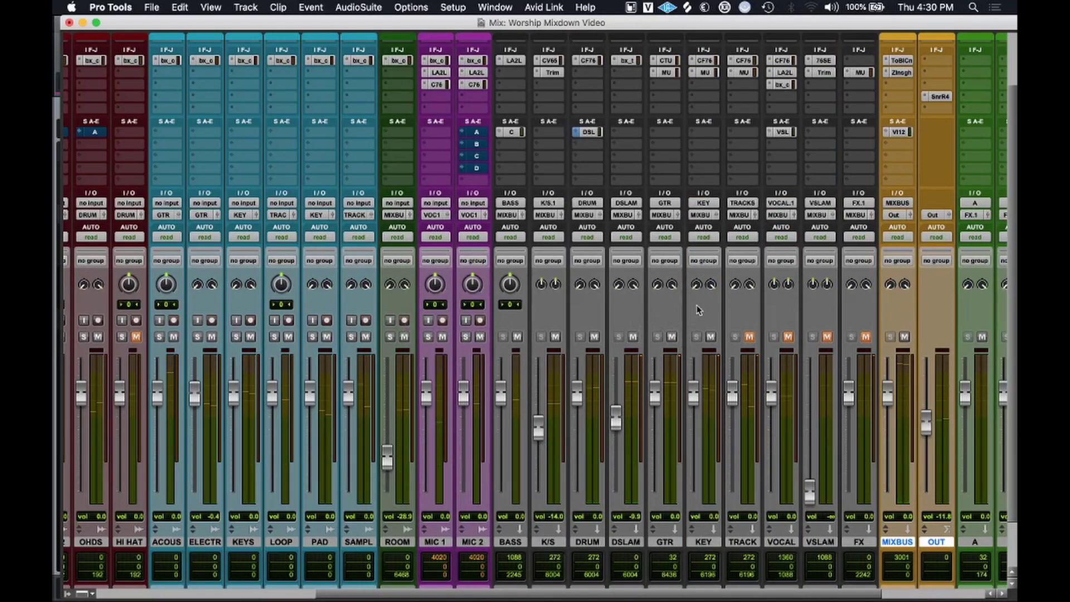
key("super+s")
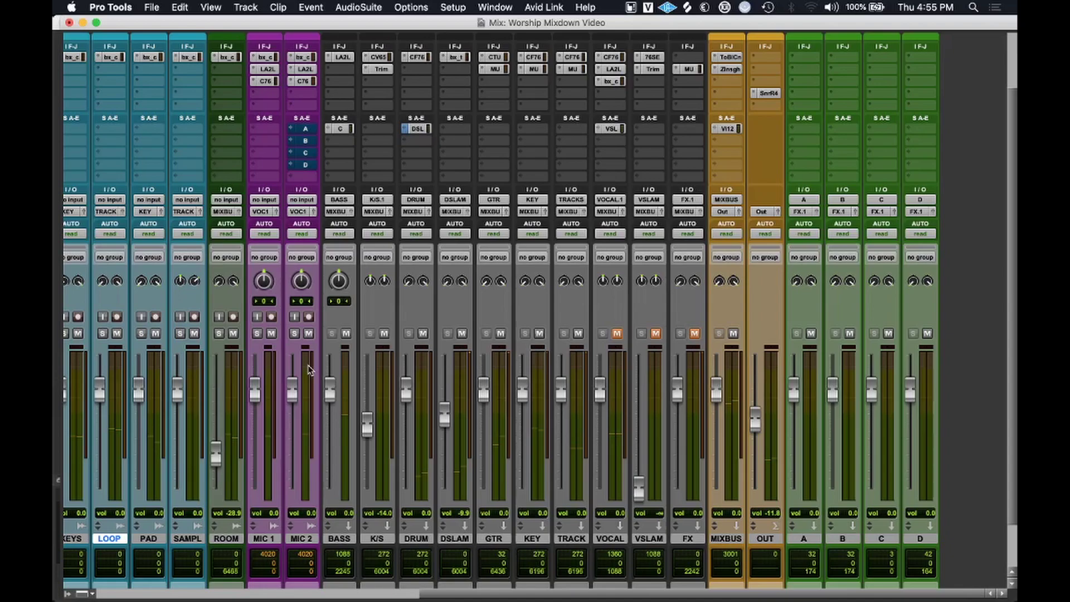
Show the LOOP track in the Edit window, zoom in on the timeline, and place the cursor in its clip at bar 48.
scroll(310, 369, "left", 10)
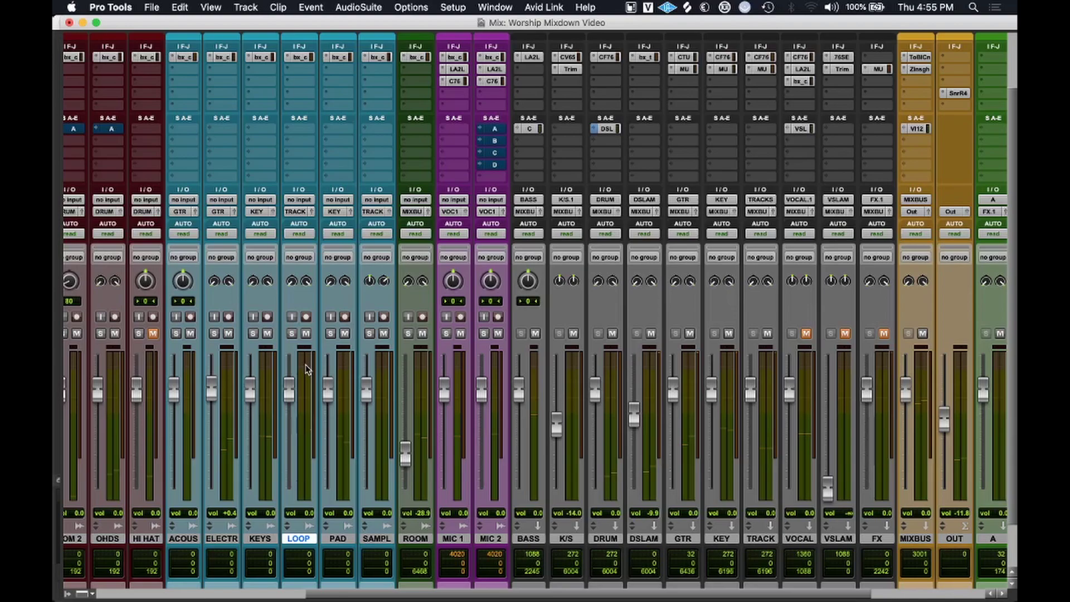
scroll(307, 369, "up", 3)
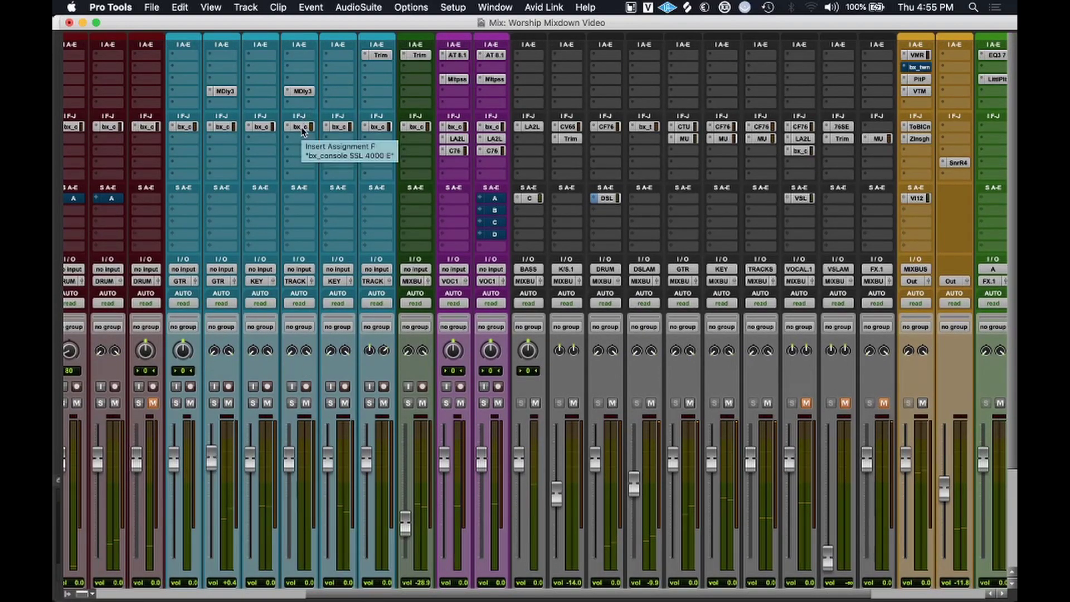
key("super+equal")
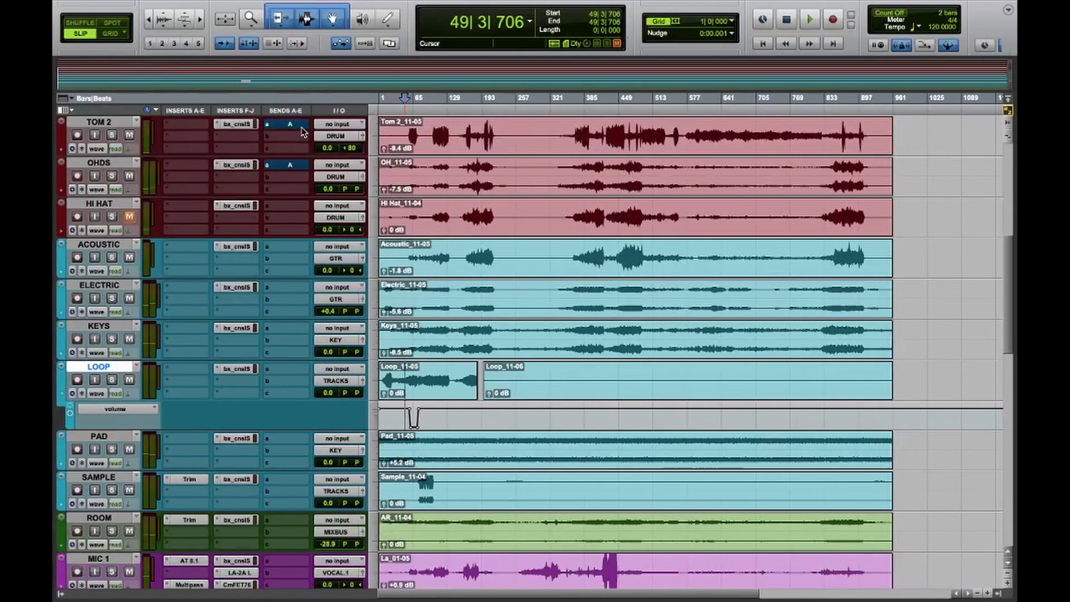
key("super+bracketright")
key("super+bracketright")
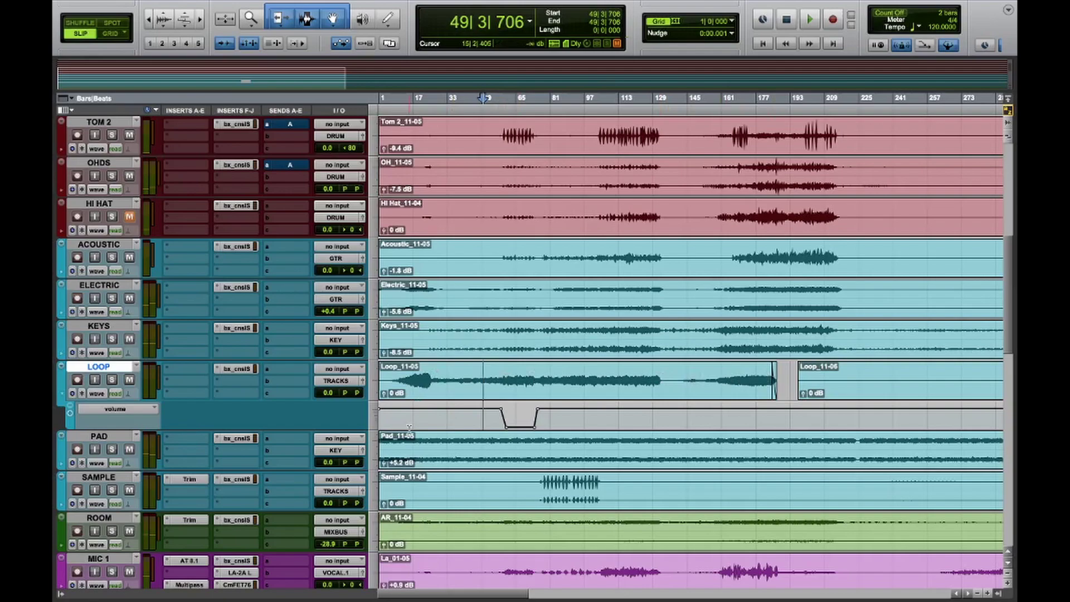
left_click(466, 384)
left_click(480, 387)
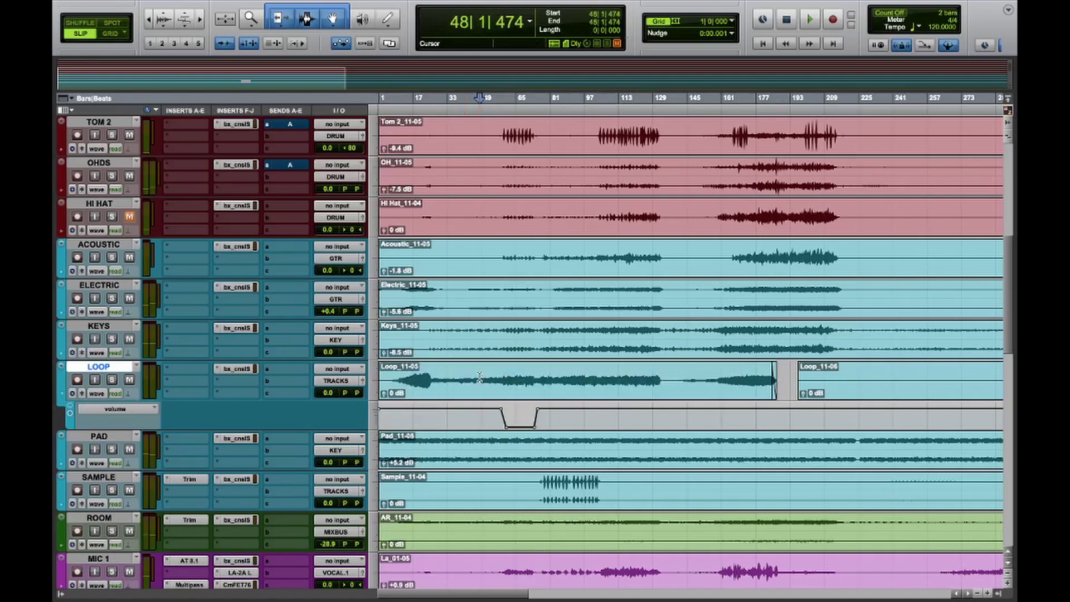
Play the session from bar 48 and solo the LOOP track.
key("super+equal")
scroll(350, 399, "left", 10)
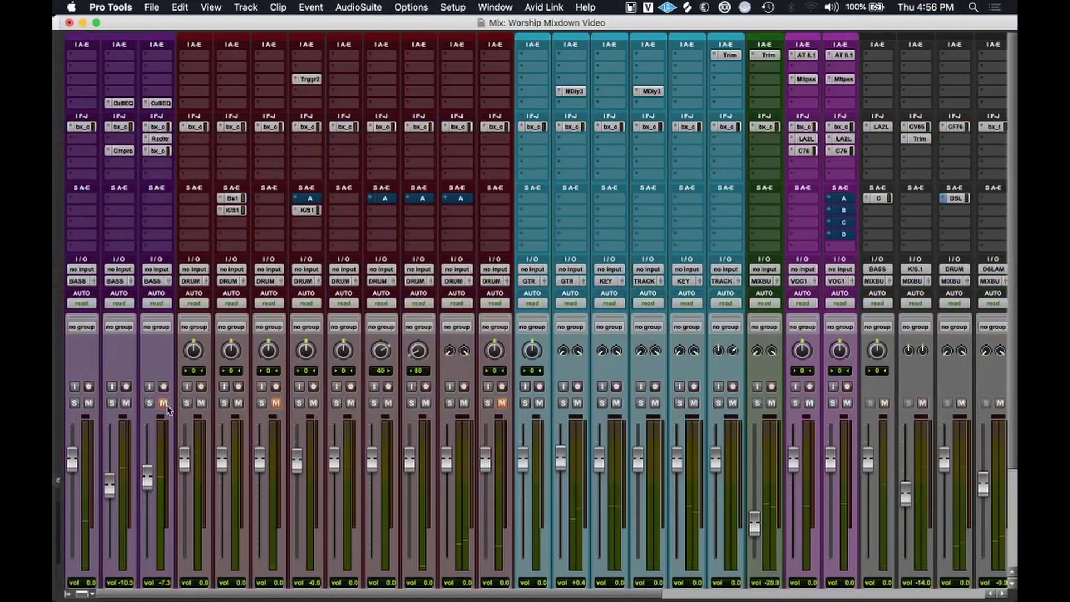
key("super+equal")
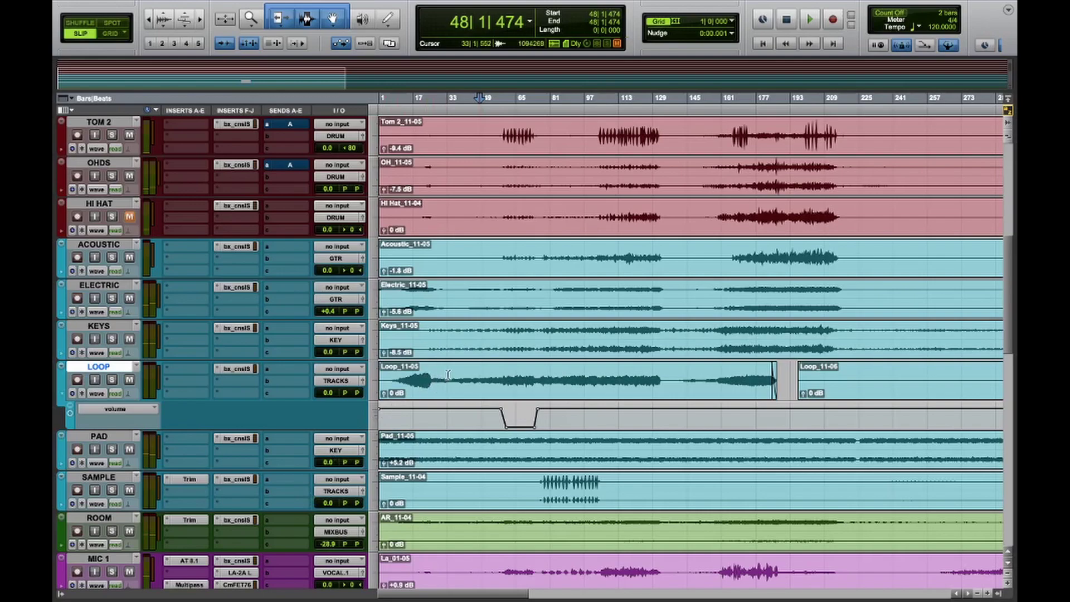
key("space")
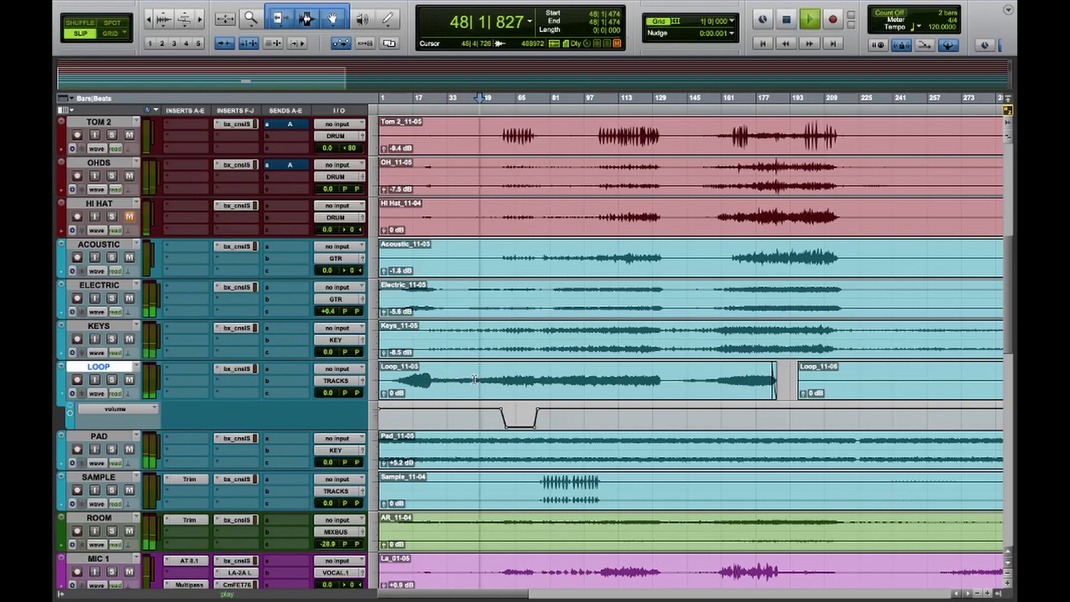
left_click(112, 381)
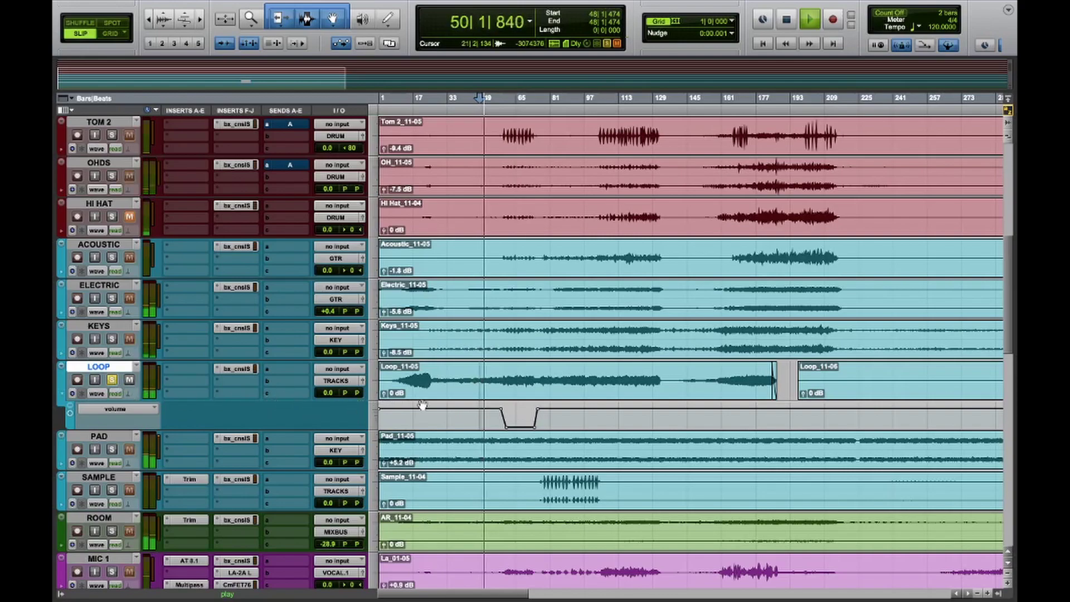
Inspect the LOOP track's SSL channel strip and compare the sound with its EQ bypassed and engaged.
key("super+equal")
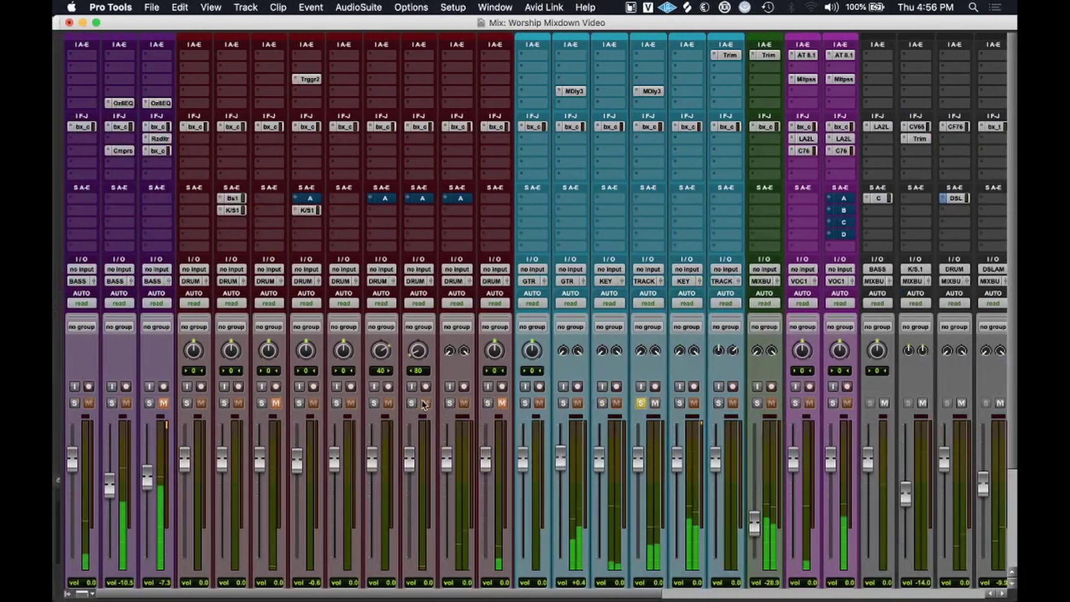
left_click(652, 127)
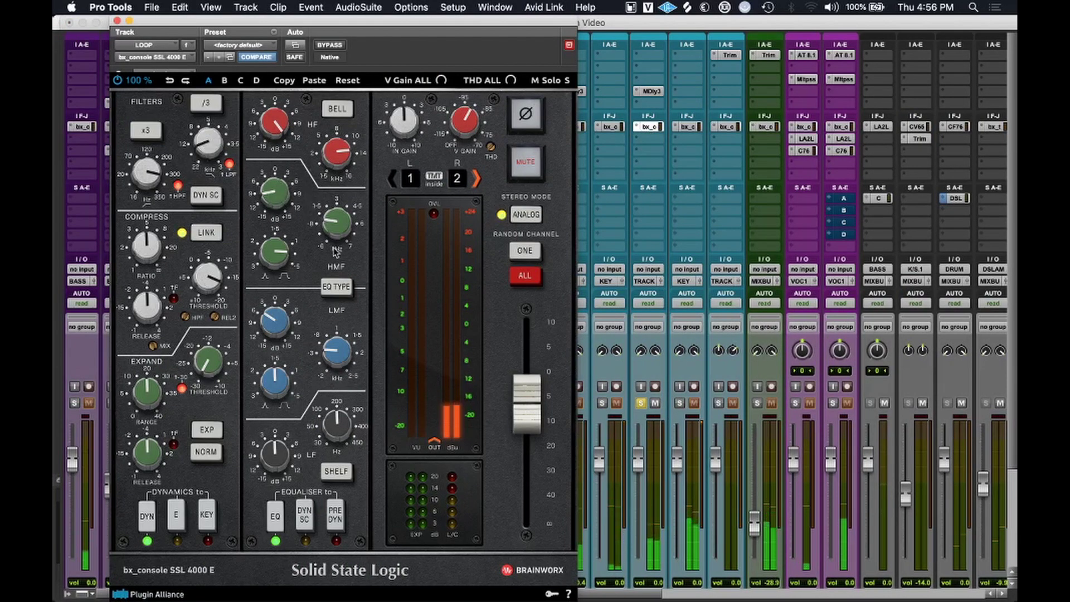
left_click(275, 515)
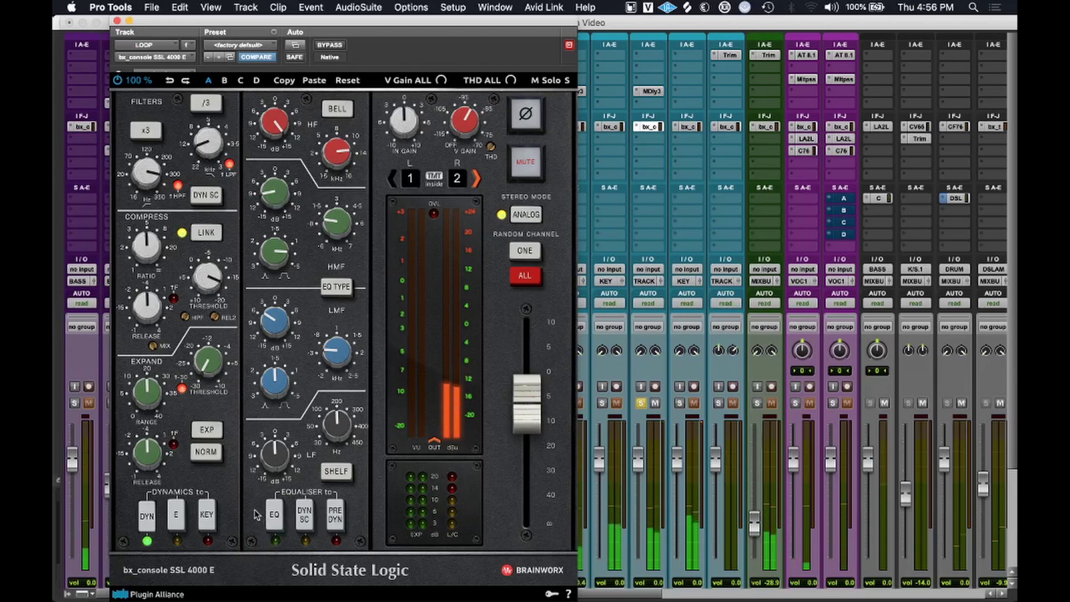
left_click(267, 514)
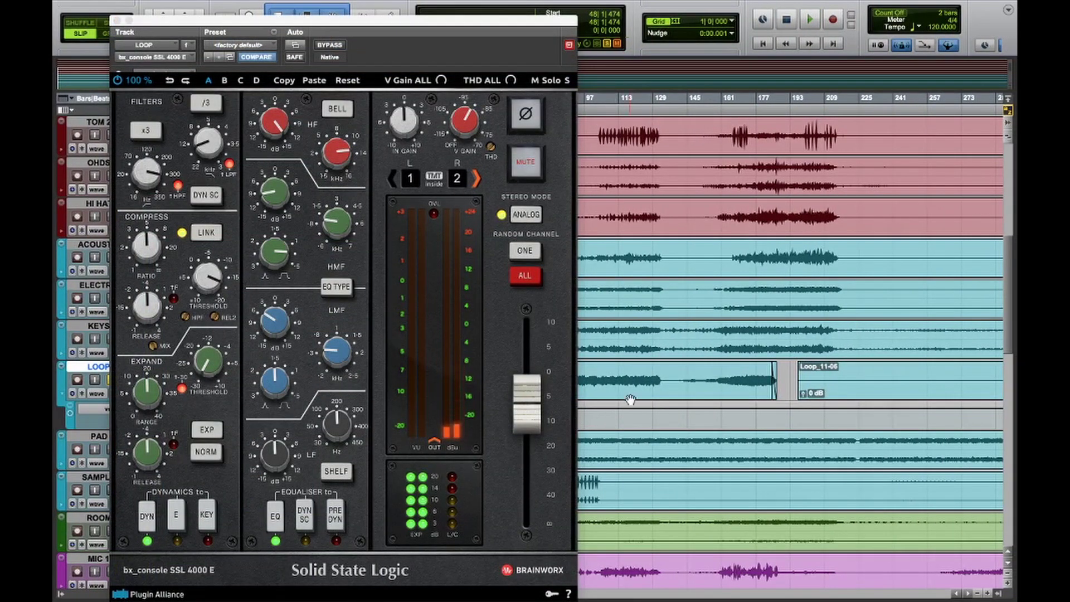
Compare the LOOP with its EQ off and on from bar 102, then close the strip and unsolo the track.
left_click(597, 371)
key("space")
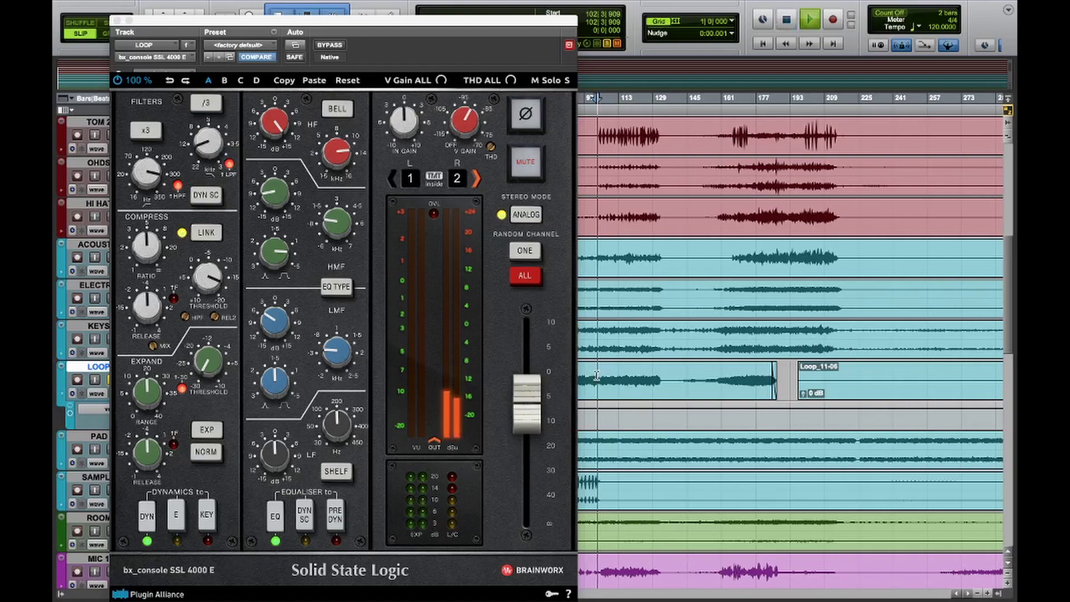
left_click(276, 515)
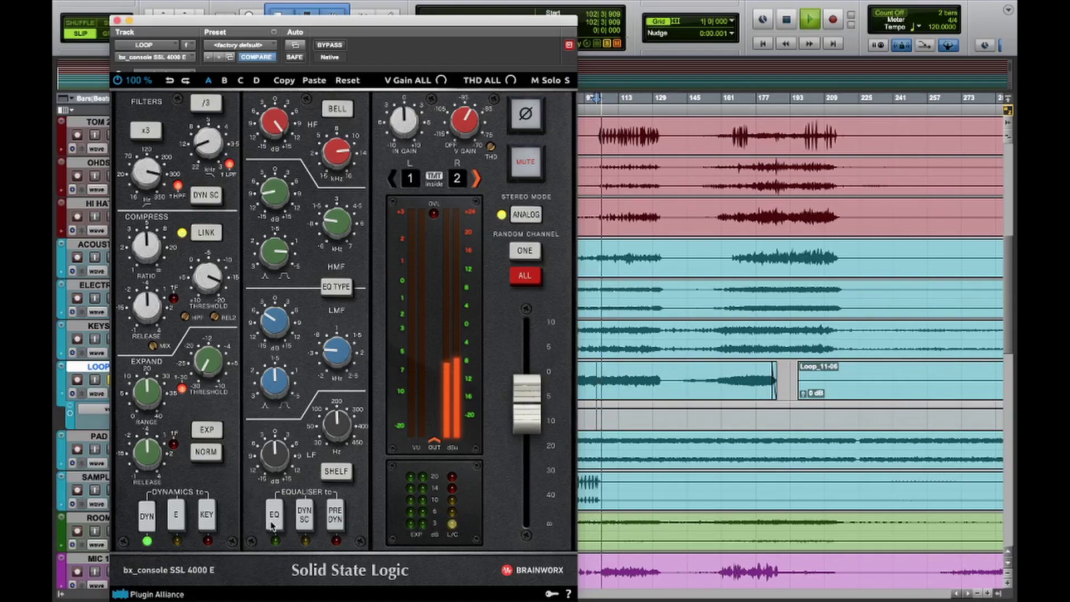
left_click(273, 518)
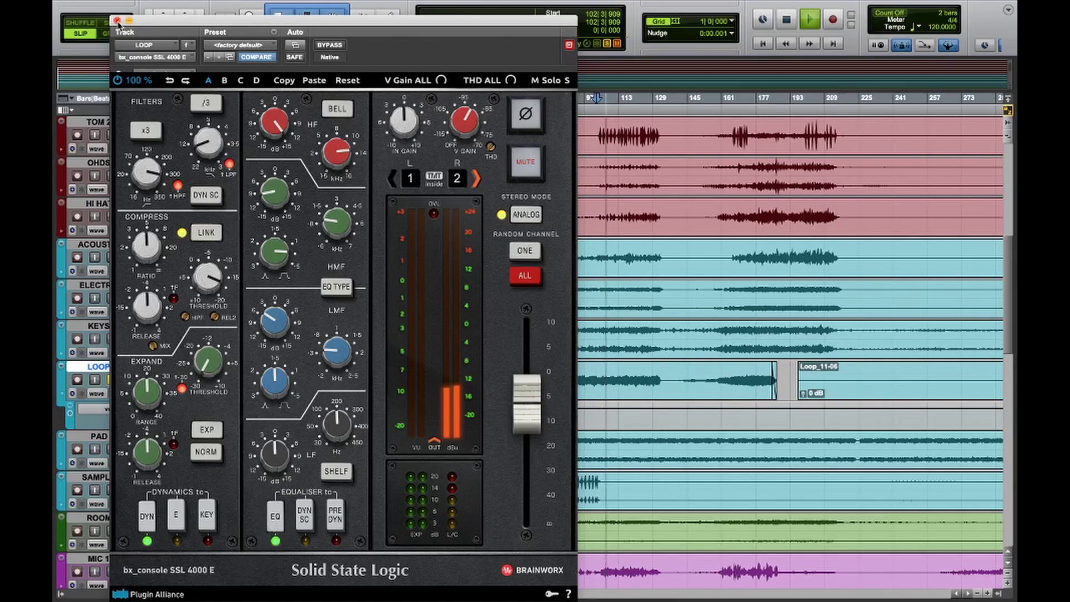
left_click(118, 21)
key("space")
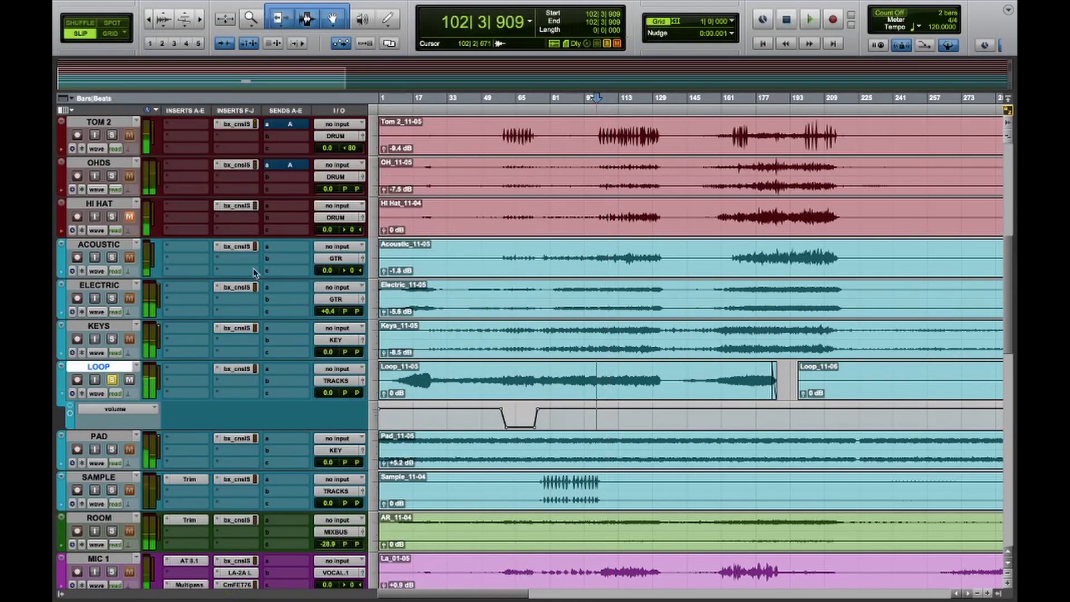
left_click(111, 380)
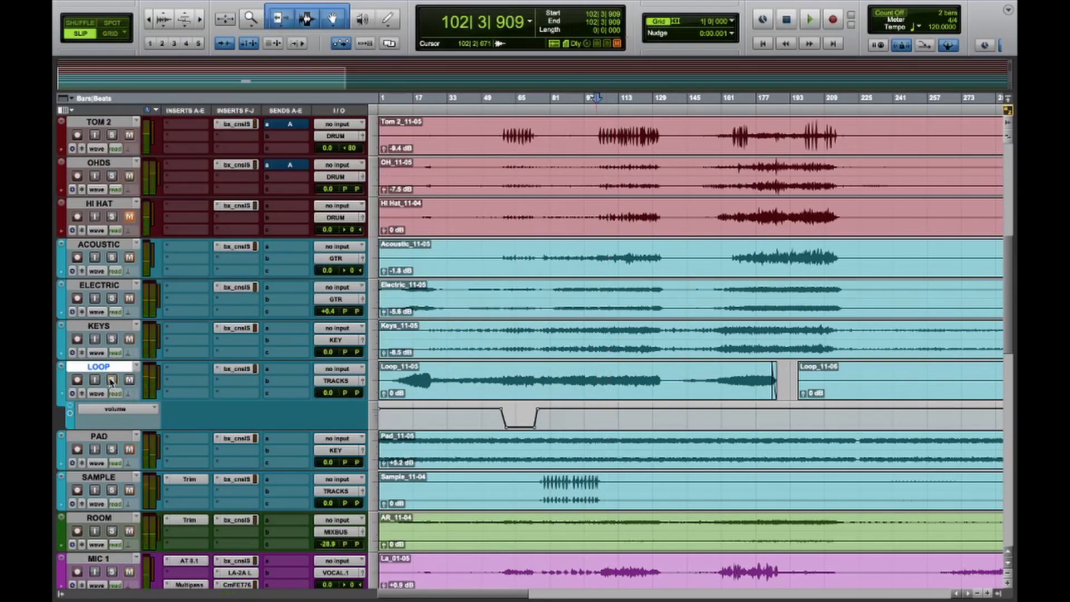
Review the settings of the LOOP track's SSL channel strip and Mod Delay III, closing each plug-in.
left_click(238, 369)
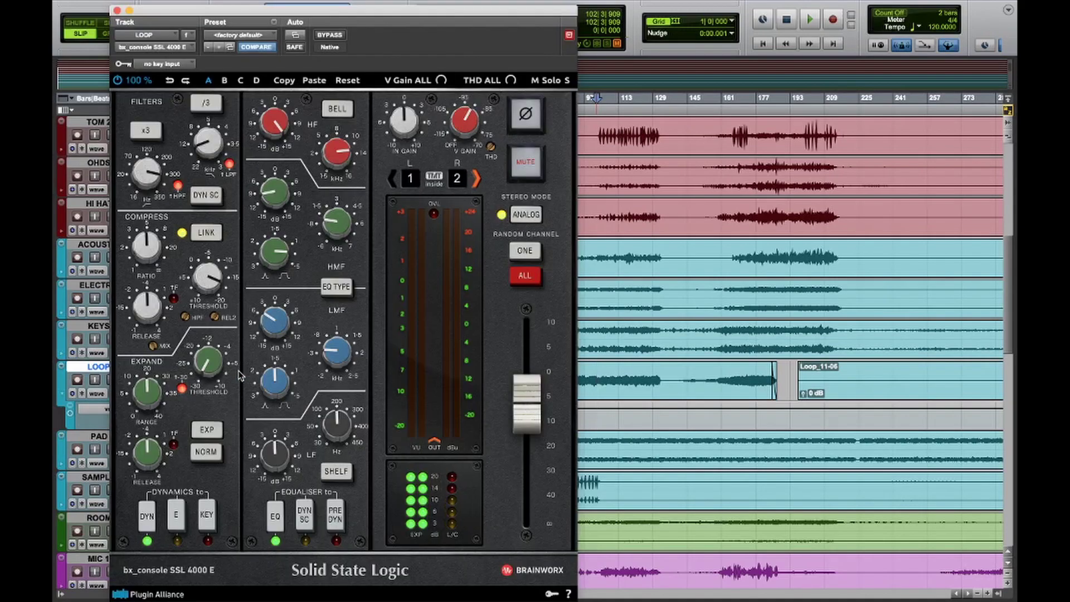
left_click(117, 10)
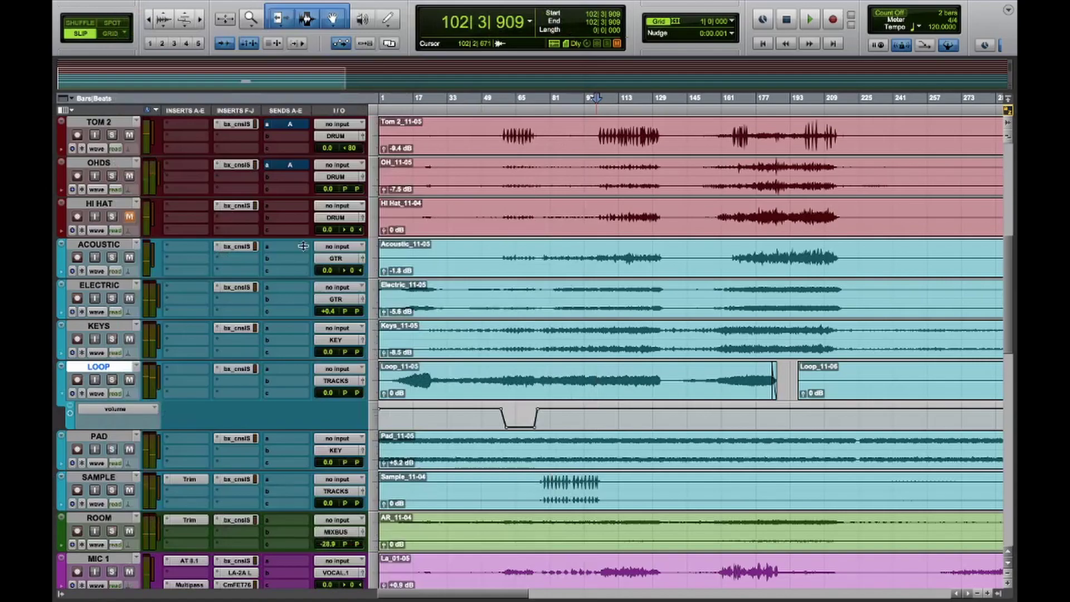
key("super+equal")
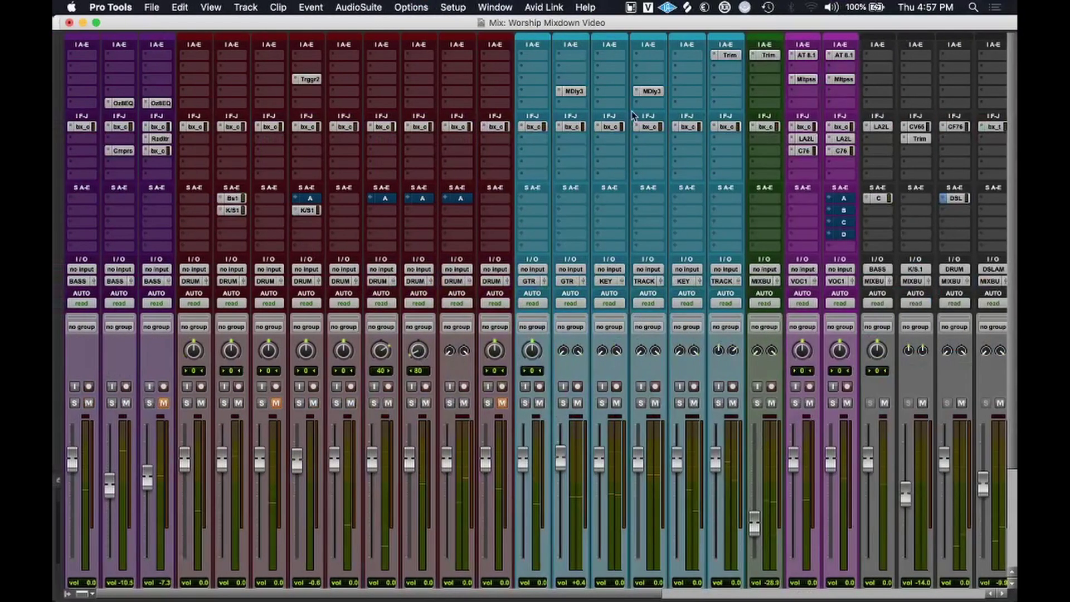
left_click(652, 92)
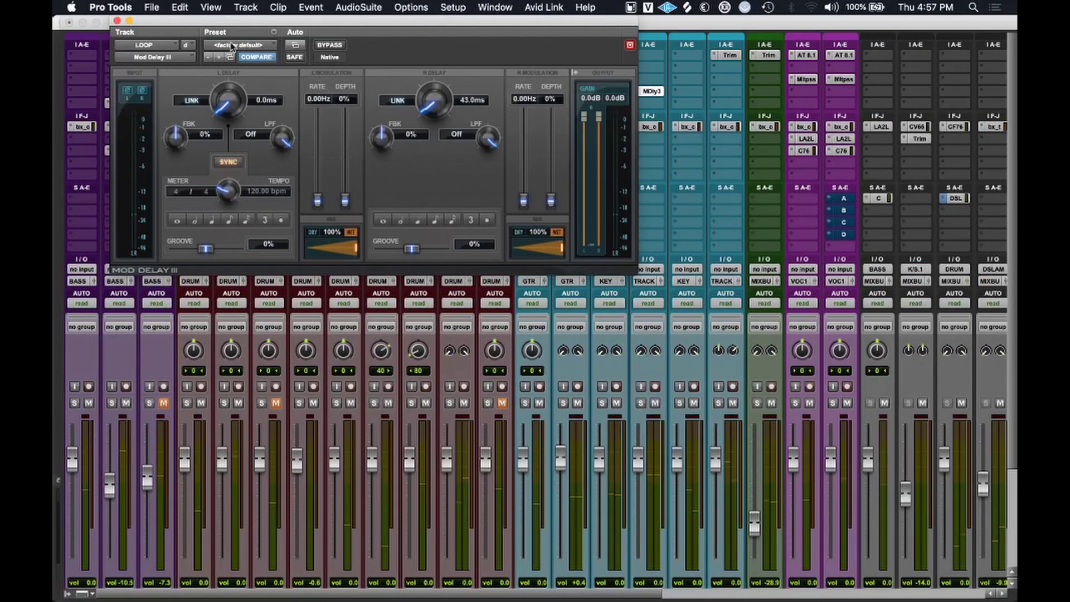
left_click(117, 20)
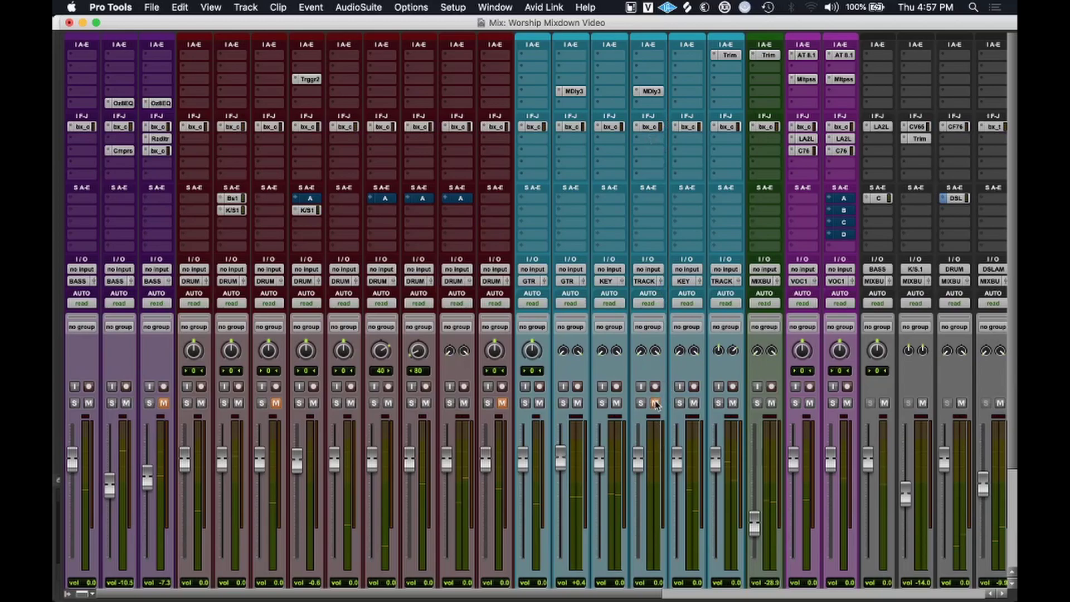
Play the full mix from bar 102 to hear how the LOOP sits with the other instruments.
scroll(657, 404, "down", 5)
scroll(658, 390, "right", 2)
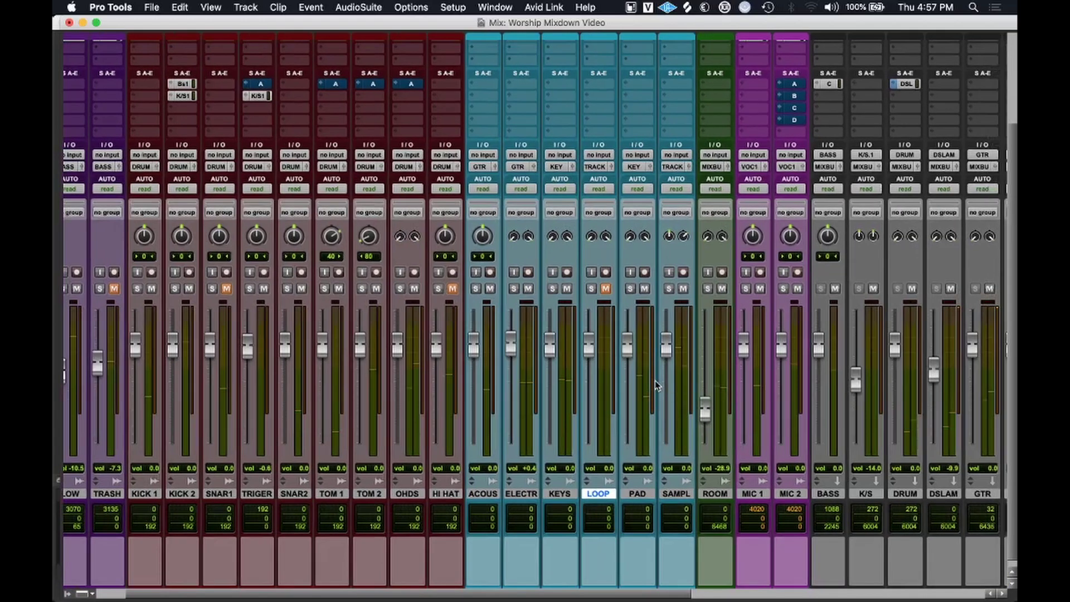
key("space")
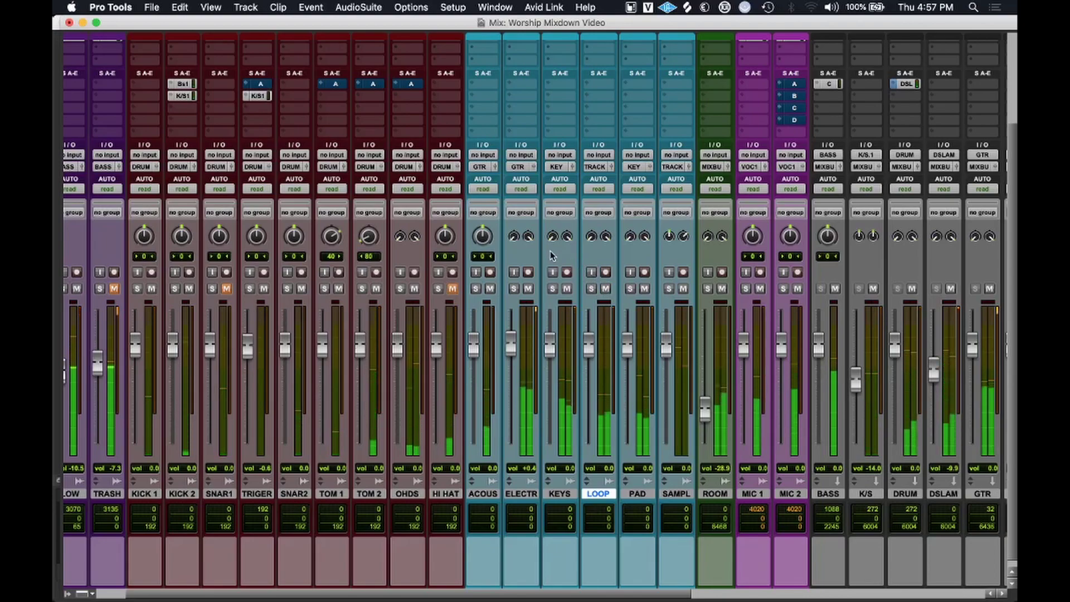
scroll(201, 251, "left", 3)
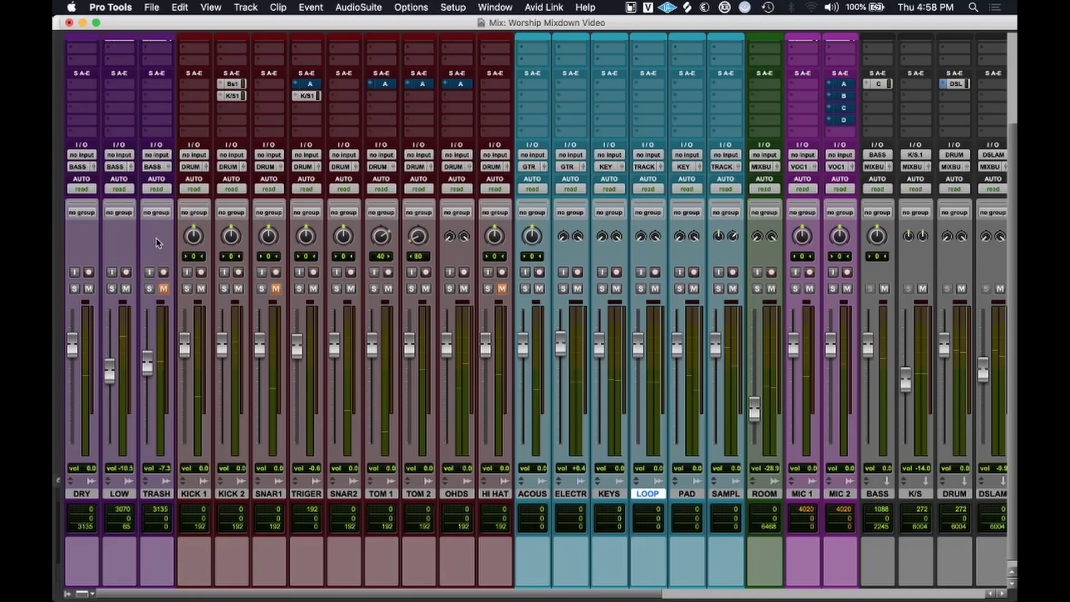
Unmute the VOCAL bus and mute the MIC 1 track.
scroll(528, 376, "down", 3)
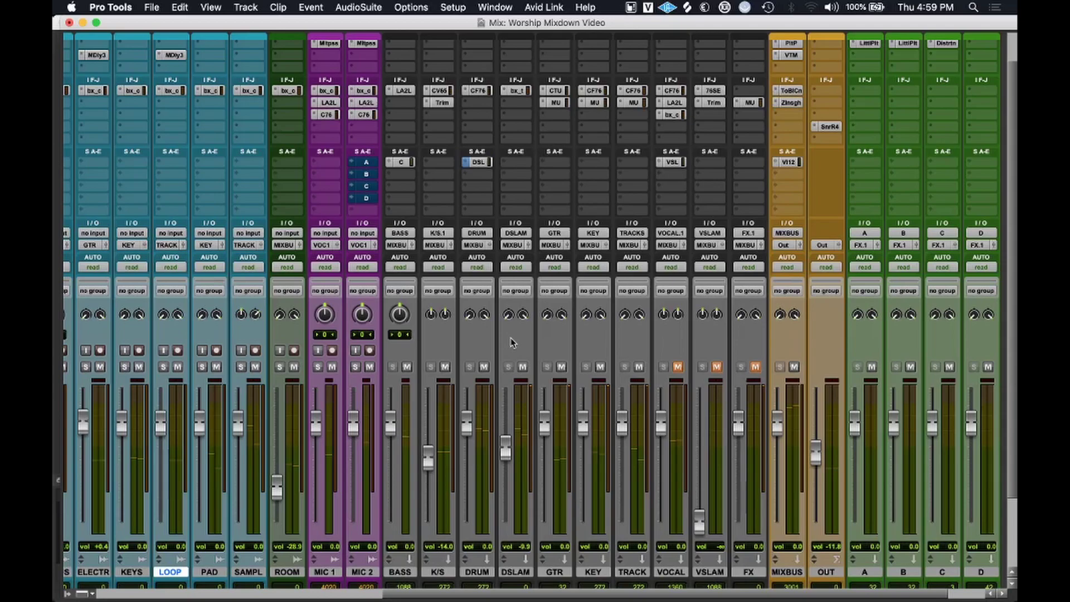
left_click(679, 367)
left_click(332, 367)
scroll(377, 223, "up", 3)
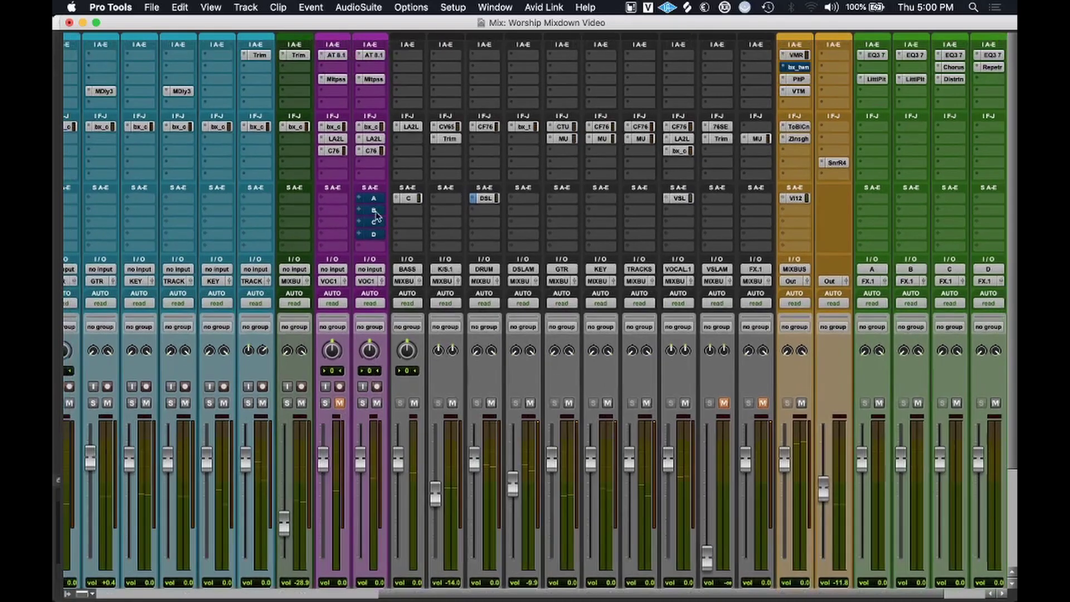
Open Multipass on MIC 2 and enable its lowest and highest bands for a five-band split.
left_click(374, 80)
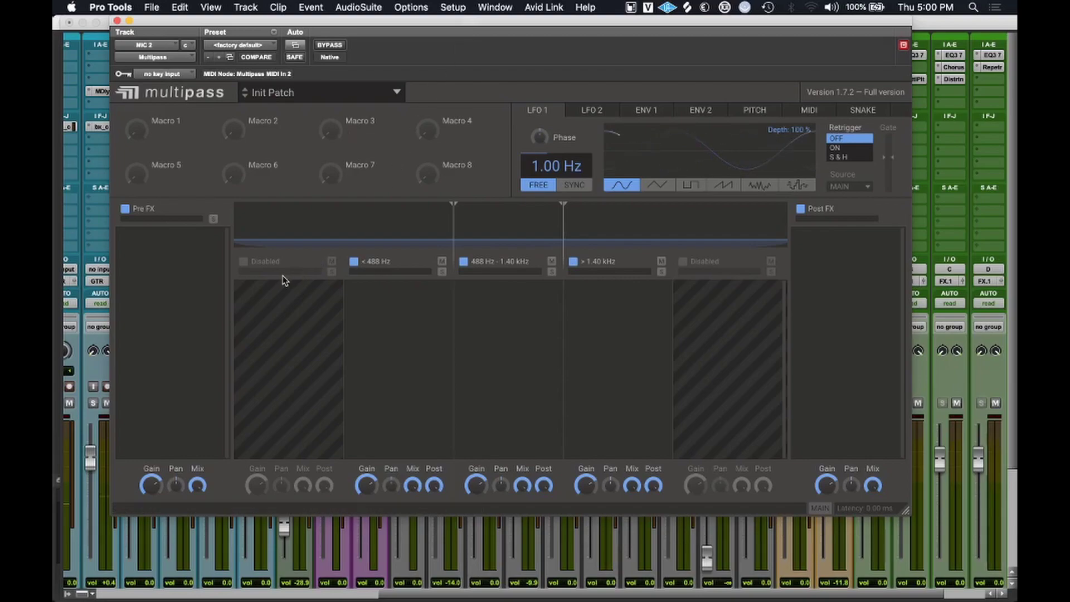
left_click(244, 261)
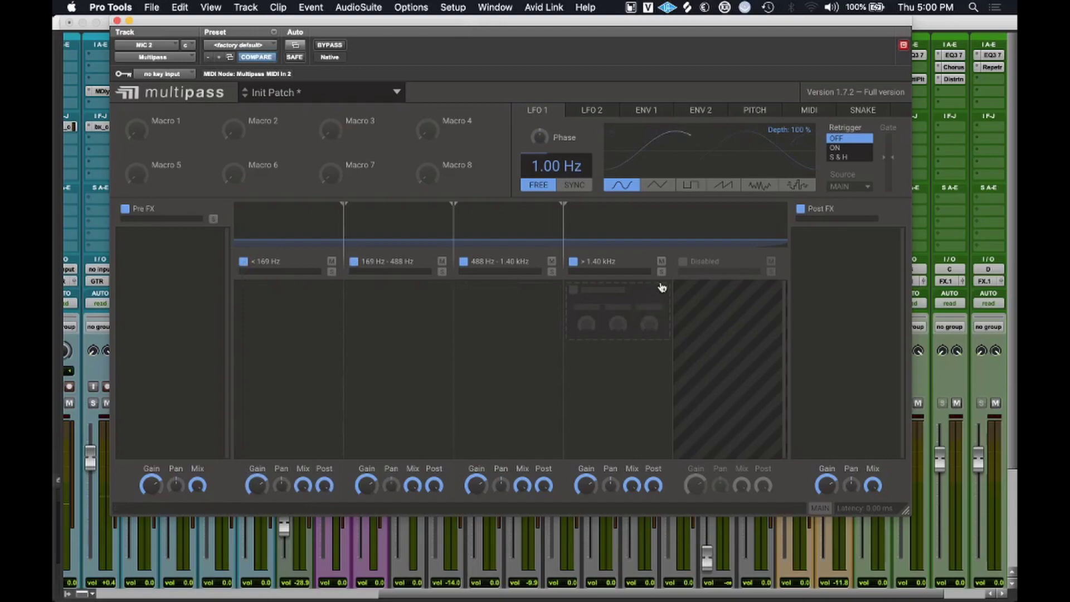
left_click(683, 262)
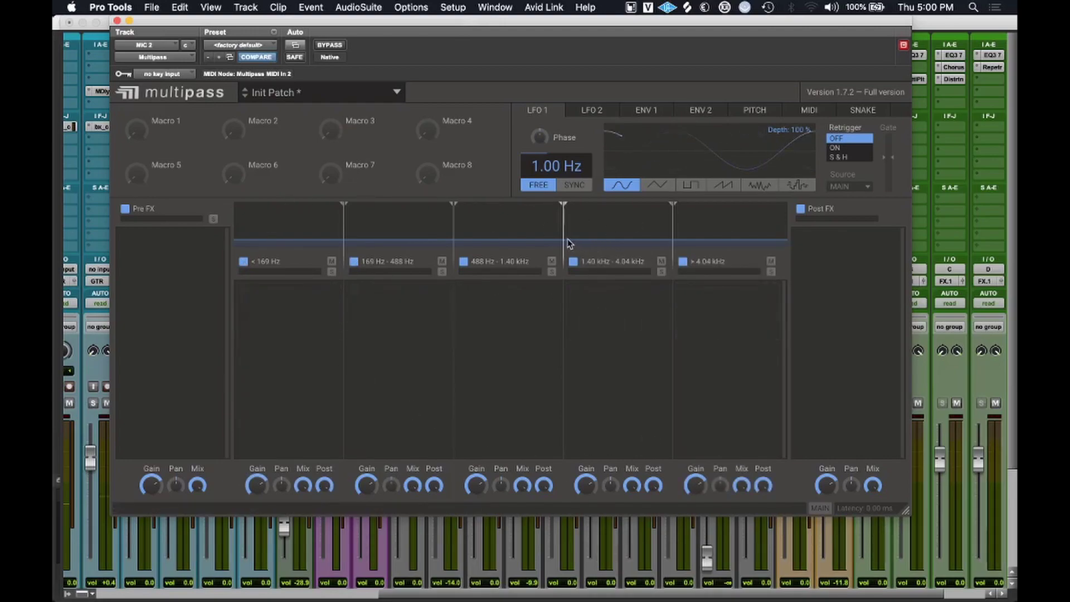
Set the Multipass crossovers to 150 Hz, 483 Hz, 1.42 kHz and 4.60 kHz.
mouse_move(343, 229)
left_mouse_down()
mouse_move(315, 226)
mouse_move(332, 223)
left_mouse_up()
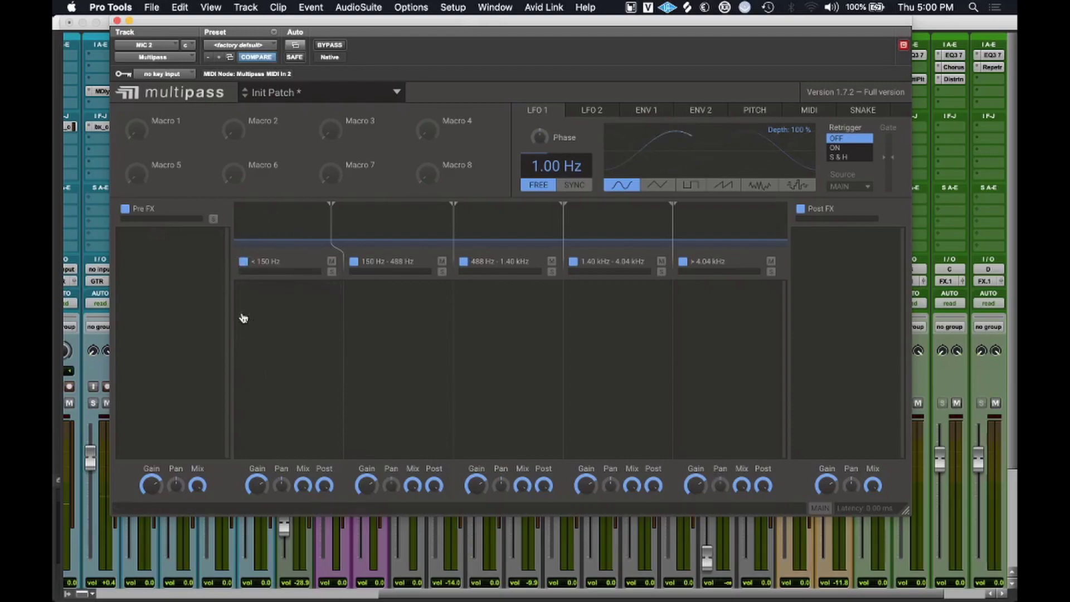
left_click_drag(453, 227, 453, 227)
left_click_drag(563, 226, 566, 226)
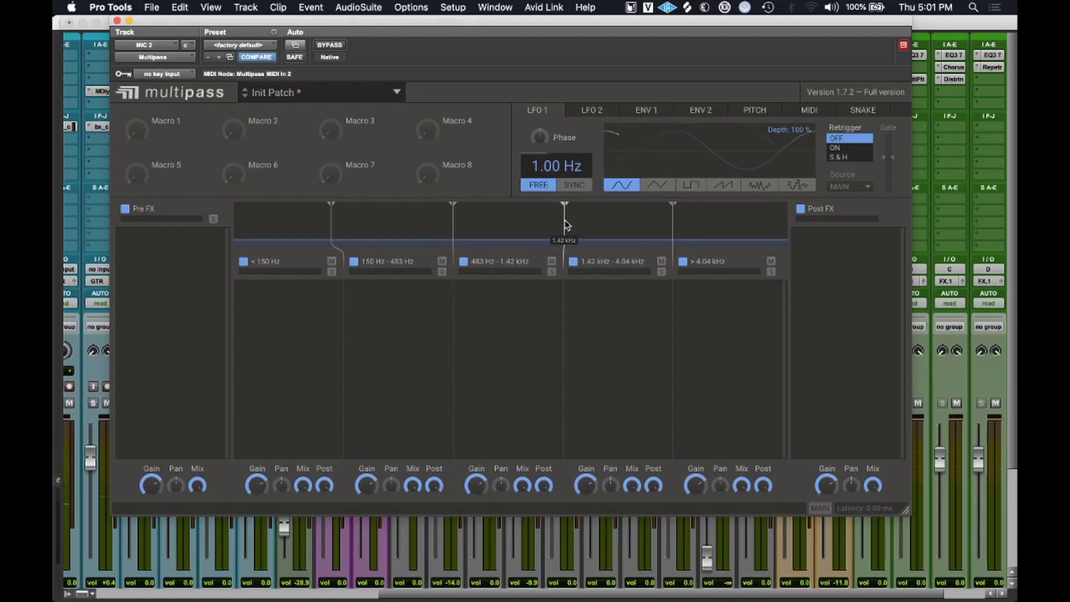
mouse_move(672, 227)
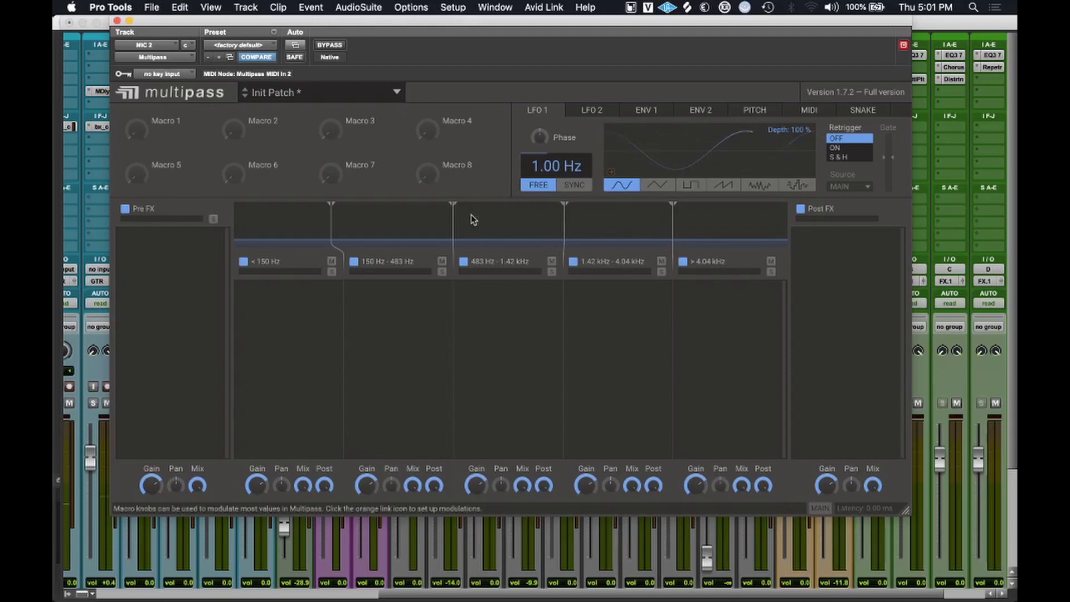
left_click_drag(673, 221, 686, 222)
Add a Compressor to the band below 150 Hz, copy it to the other four bands, and close Multipass.
left_click(300, 303)
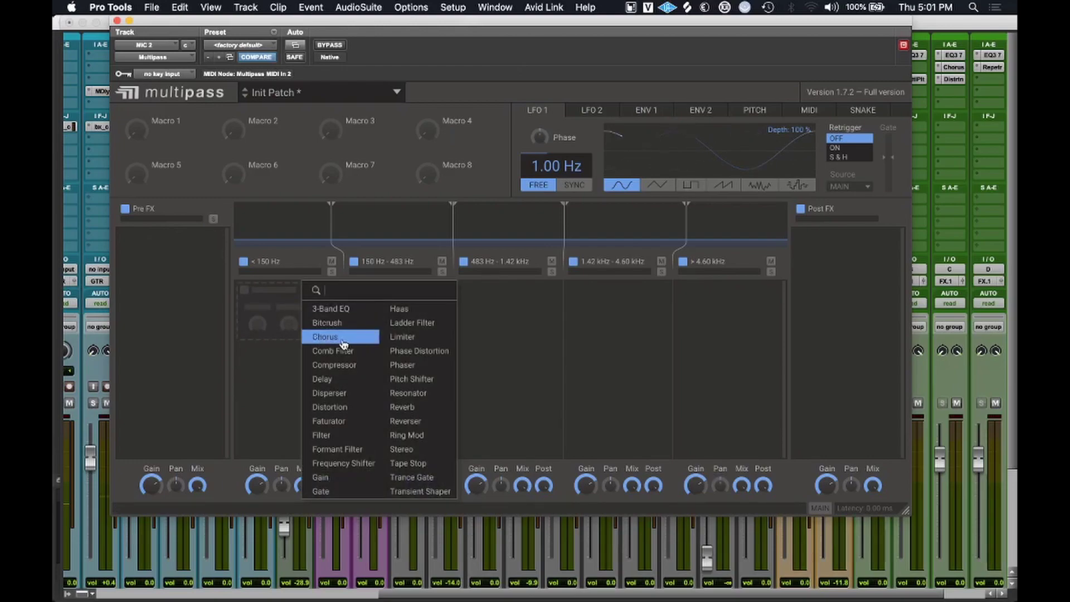
left_click(353, 369)
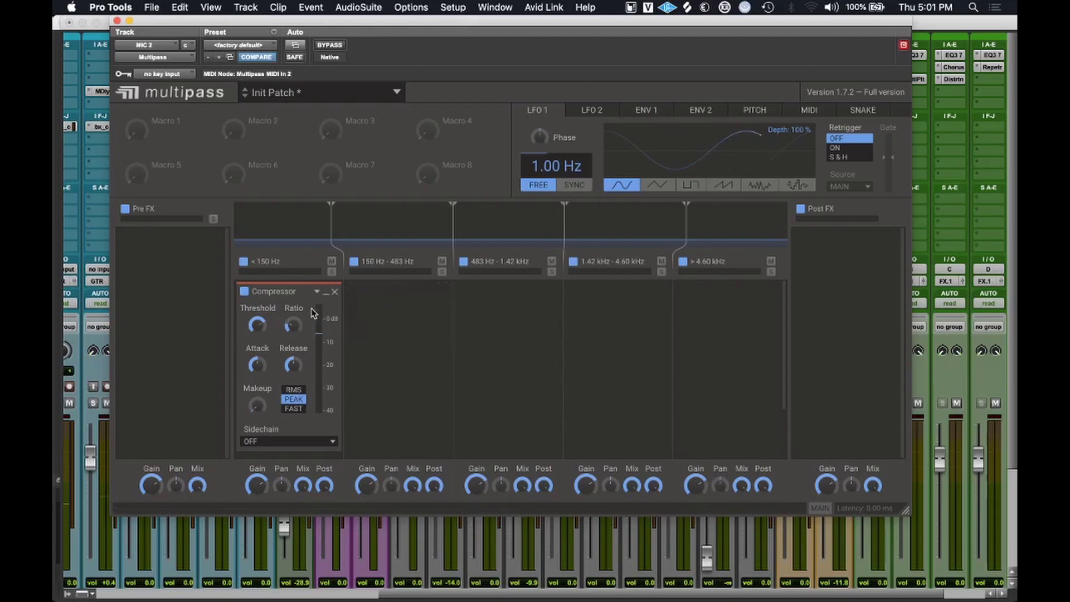
left_click_drag(286, 291, 714, 286)
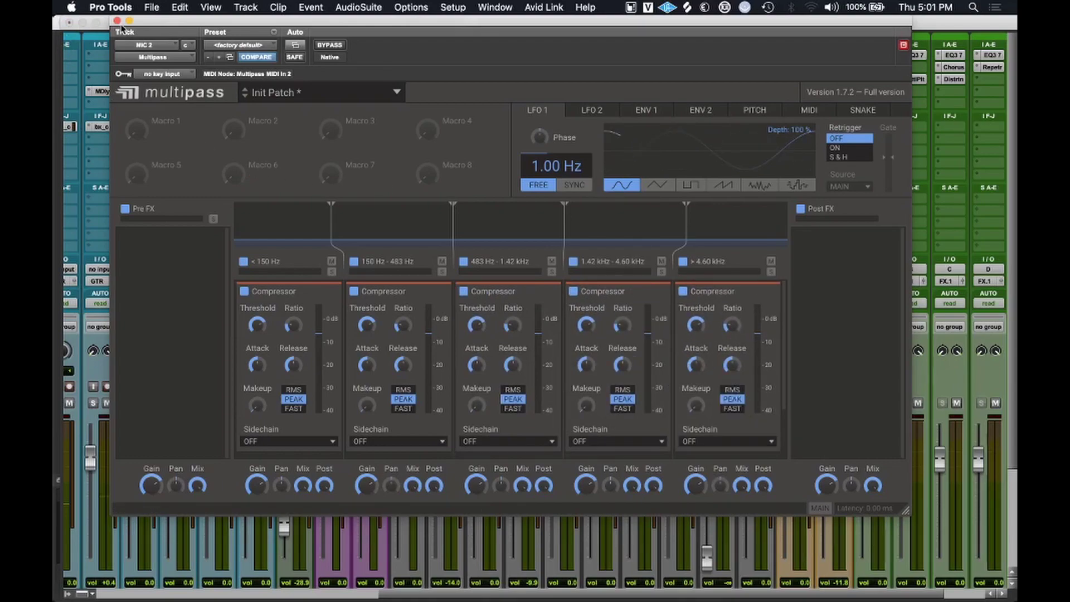
left_click_drag(144, 25, 161, 117)
left_click(136, 106)
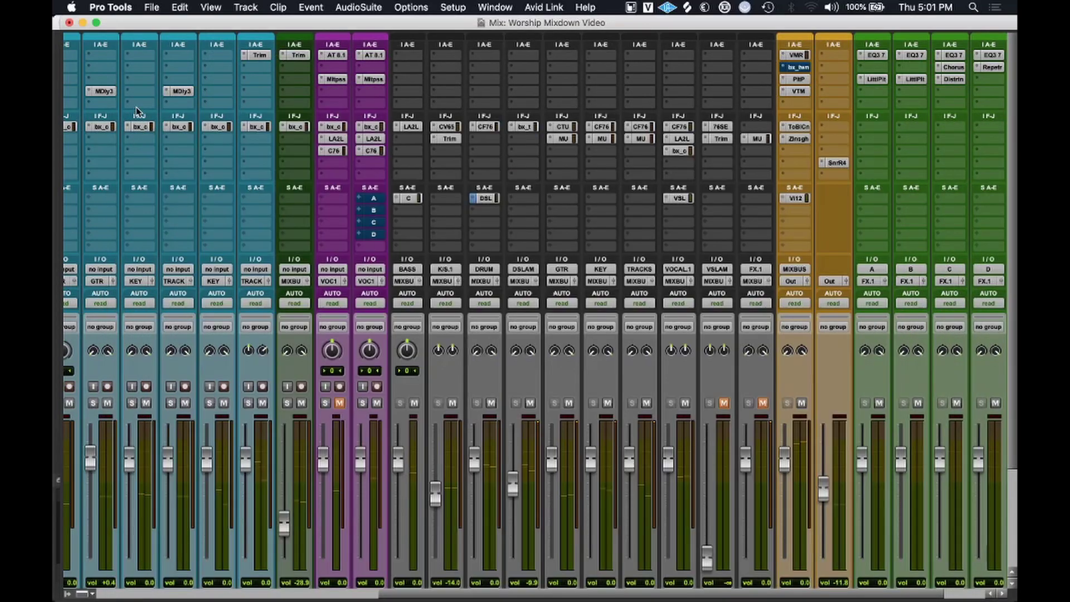
Check the SSL 4000 E channel strip and the LA-2A leveler on MIC 2, playing the mix to watch the strip's level.
left_click(374, 128)
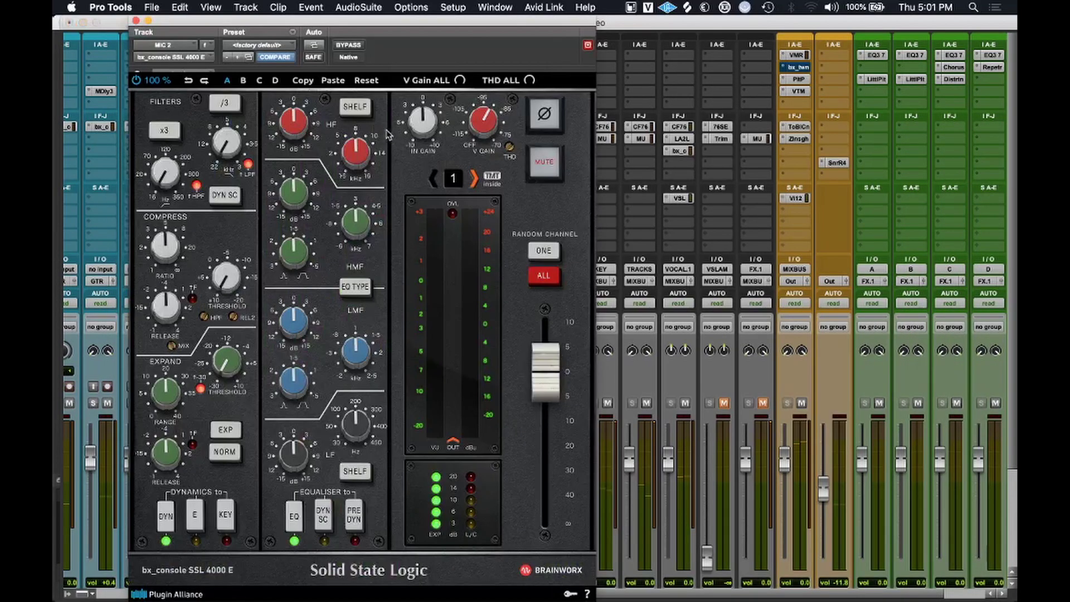
left_click(136, 20)
left_click(374, 140)
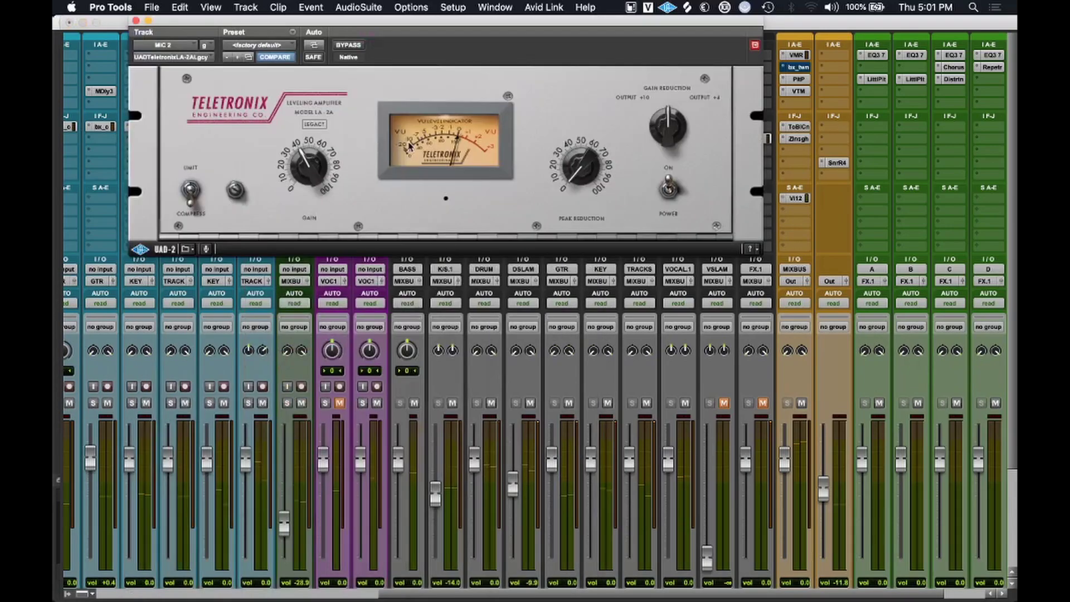
left_click(136, 21)
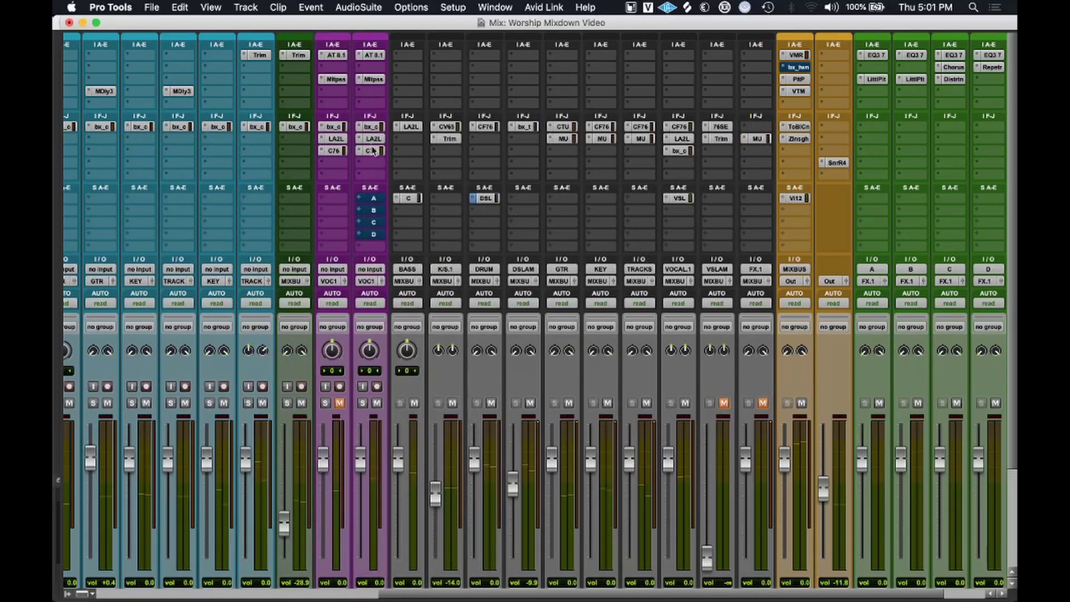
left_click(372, 127)
mouse_move(549, 369)
left_mouse_down()
mouse_move(551, 504)
mouse_move(564, 383)
left_mouse_up()
left_click(802, 443)
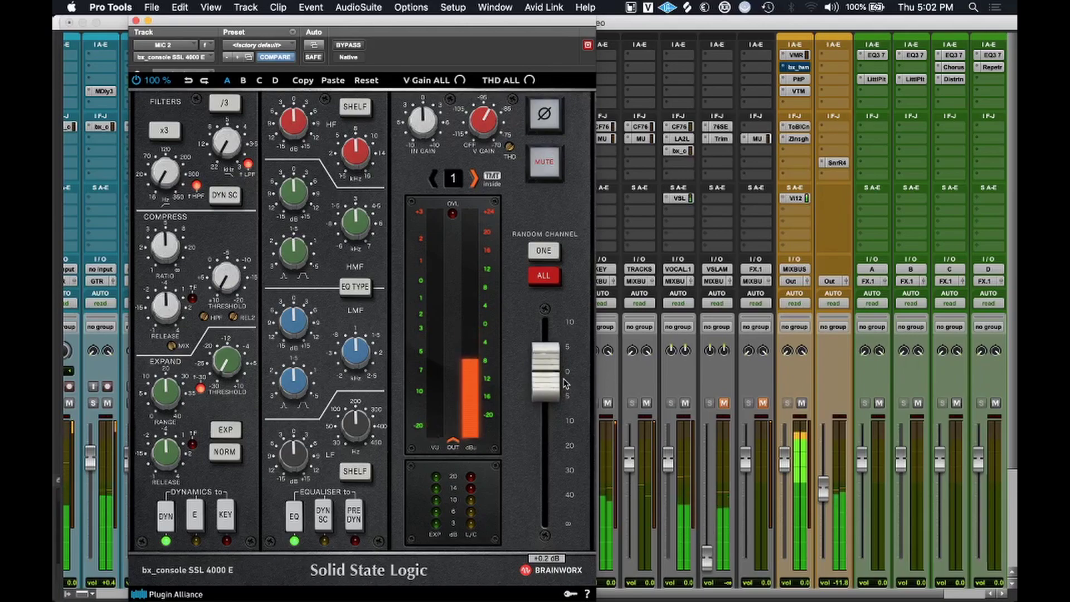
left_click(756, 418)
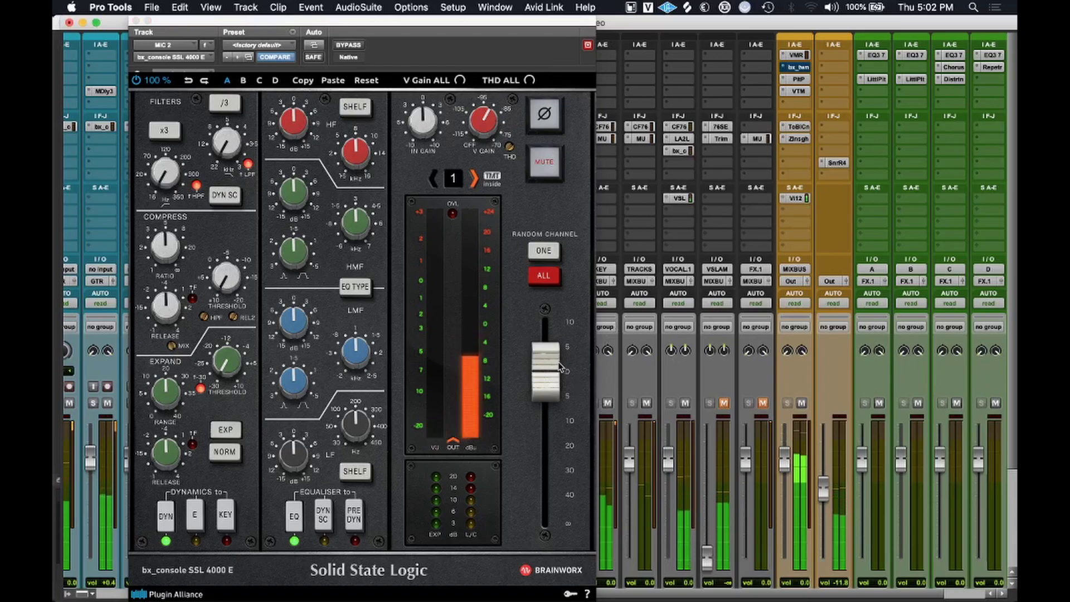
left_click(135, 20)
Solo MIC 2 and open its Multipass with playback running.
left_click(362, 403)
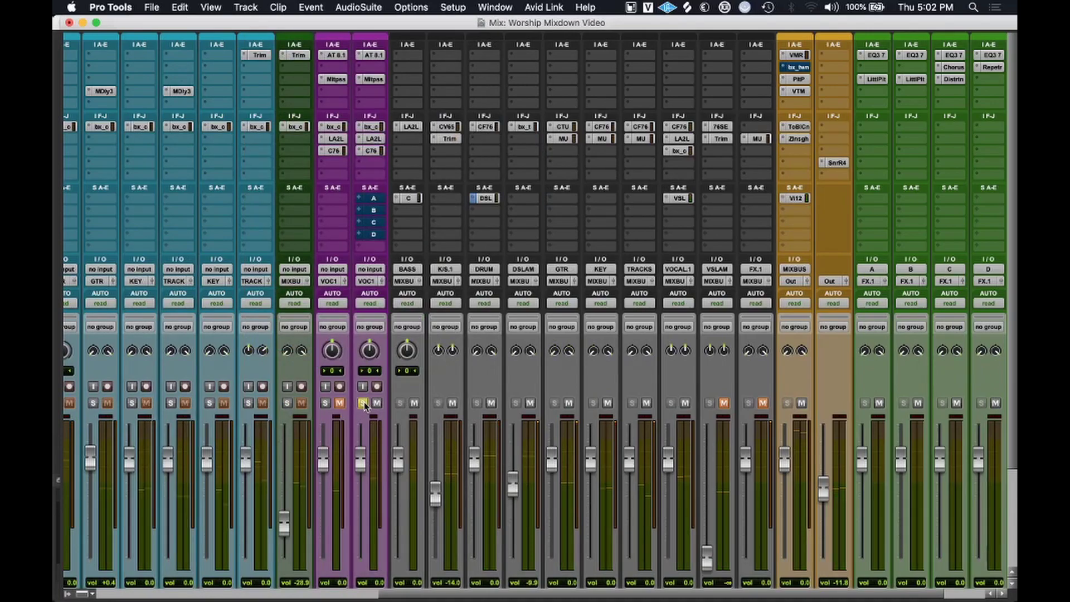
key("space")
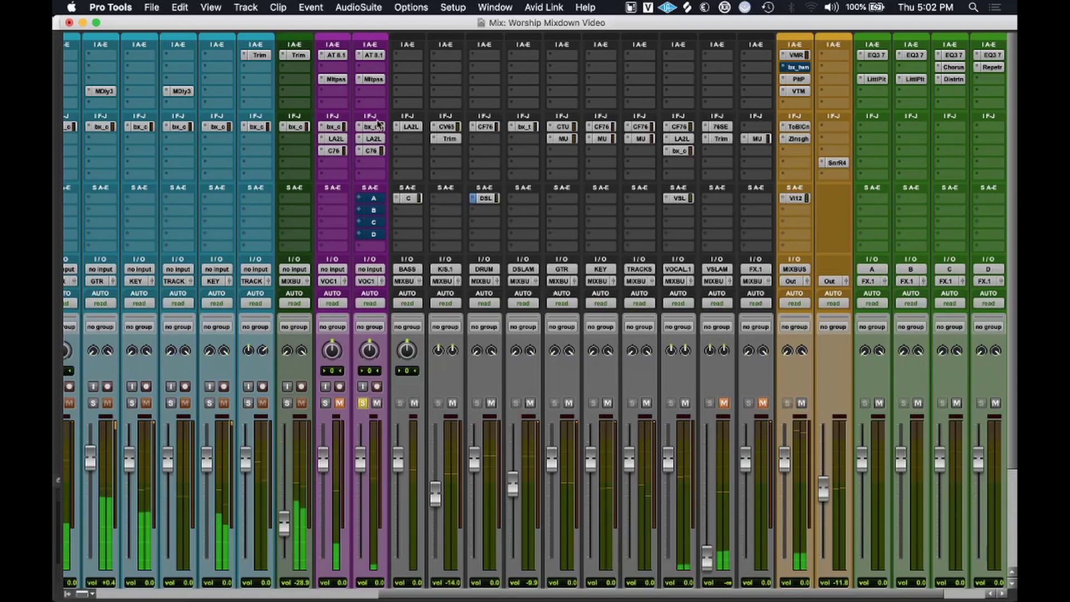
left_click(373, 80)
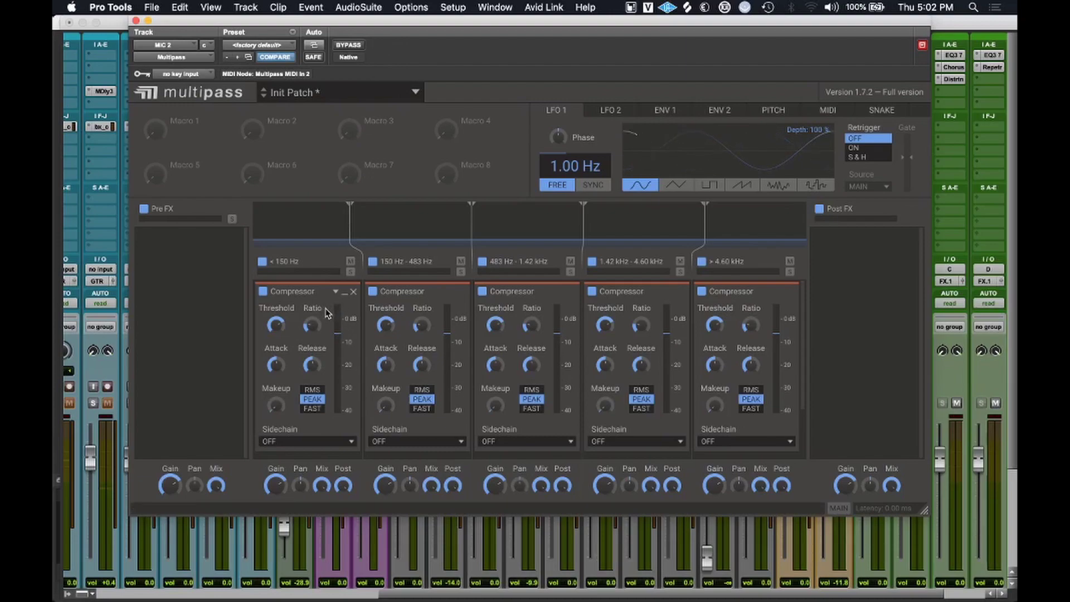
key("space")
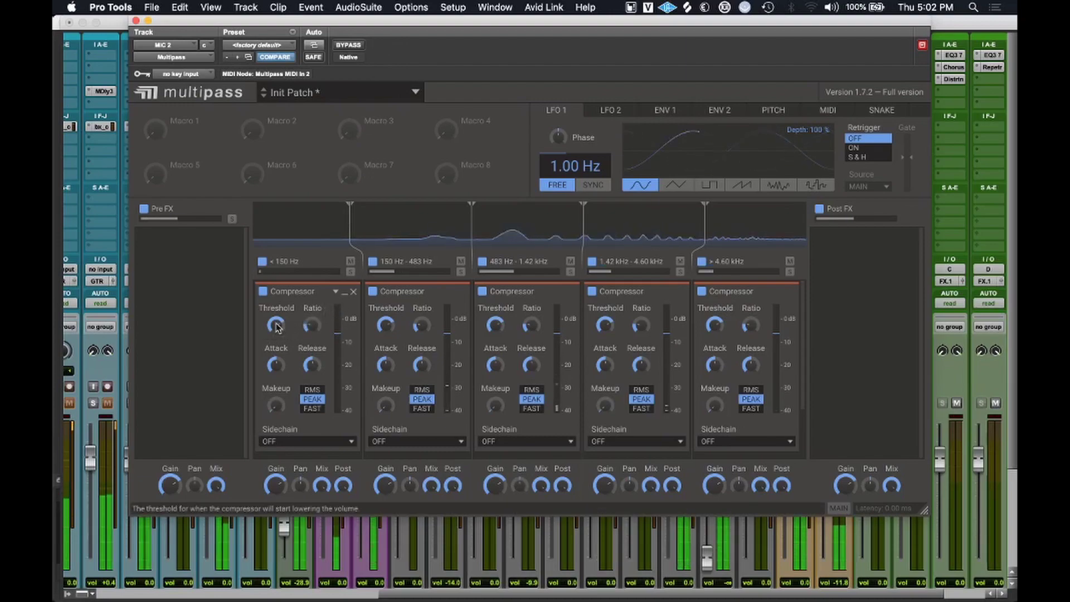
Lower the compressor thresholds on the 150–483 Hz and 483 Hz–1.42 kHz bands to suit the soloed vocal.
mouse_move(503, 330)
left_mouse_down()
mouse_move(502, 356)
mouse_move(493, 334)
left_mouse_up()
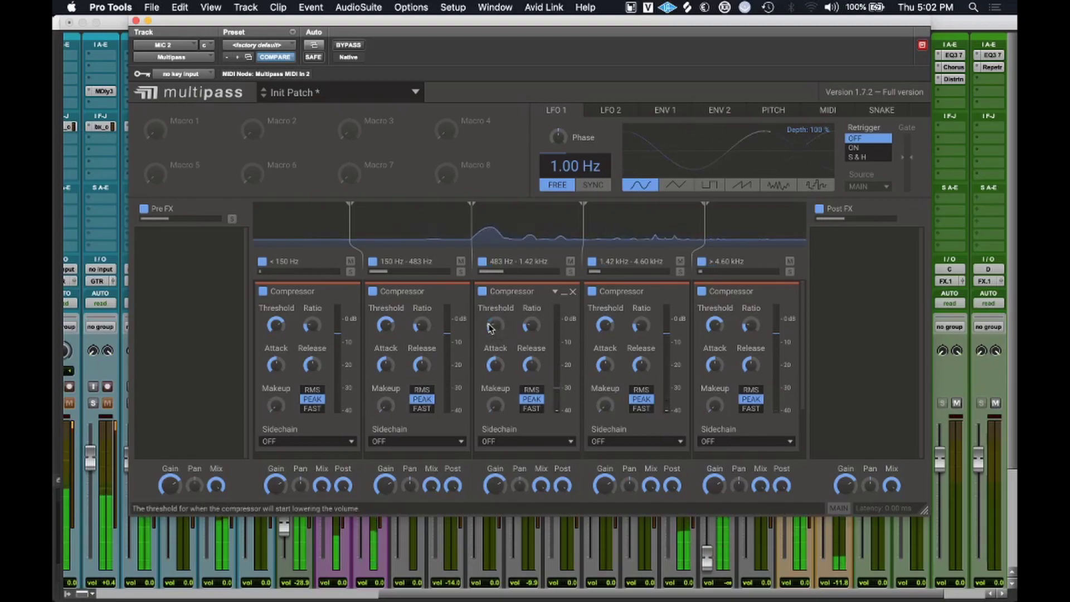
left_click_drag(385, 324, 385, 345)
key("space")
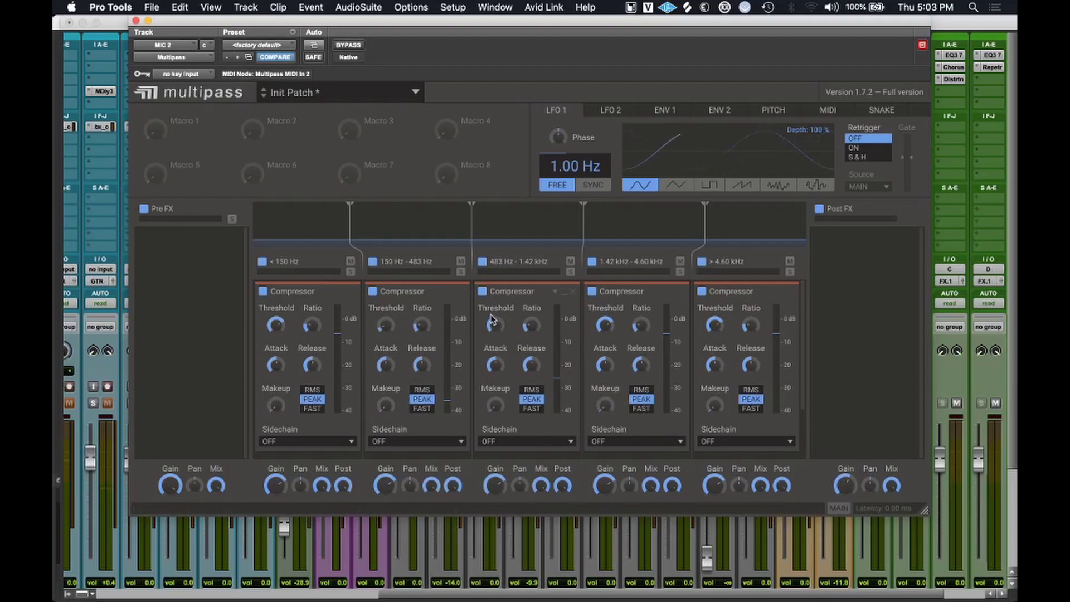
left_click_drag(384, 324, 384, 329)
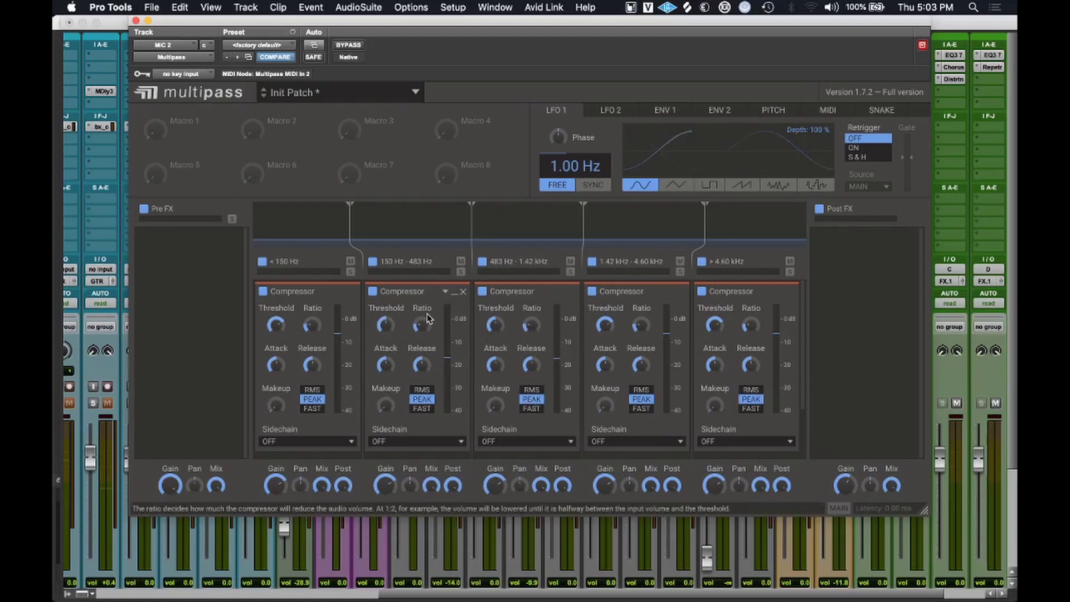
key("space")
left_click_drag(495, 324, 495, 336)
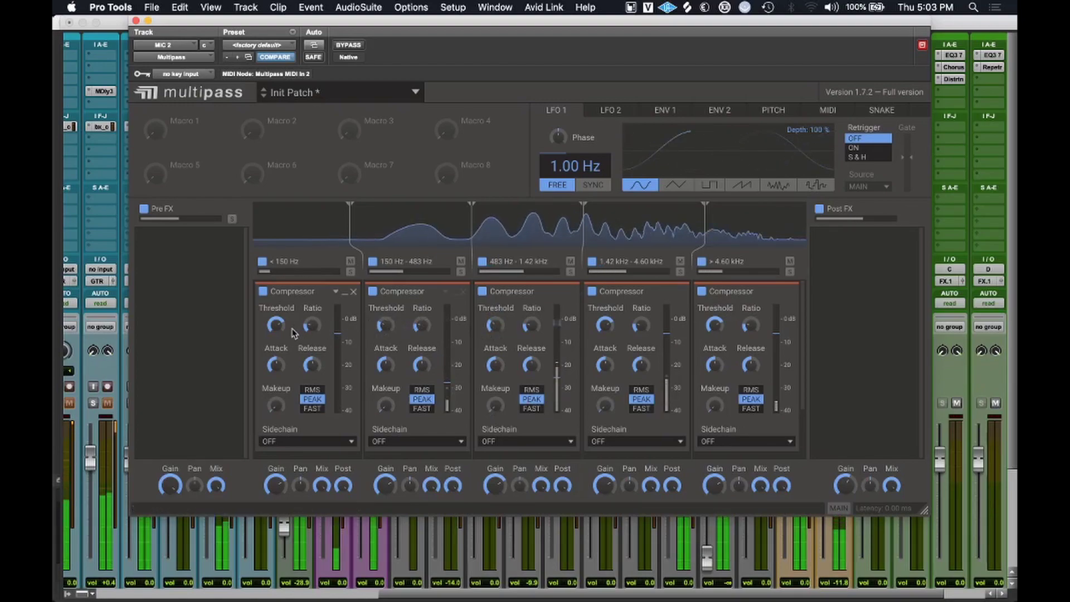
Clamp the band below 150 Hz with minimum threshold, maximum ratio and fastest attack, and lower the thresholds of the two highest bands.
left_click_drag(275, 325, 312, 326)
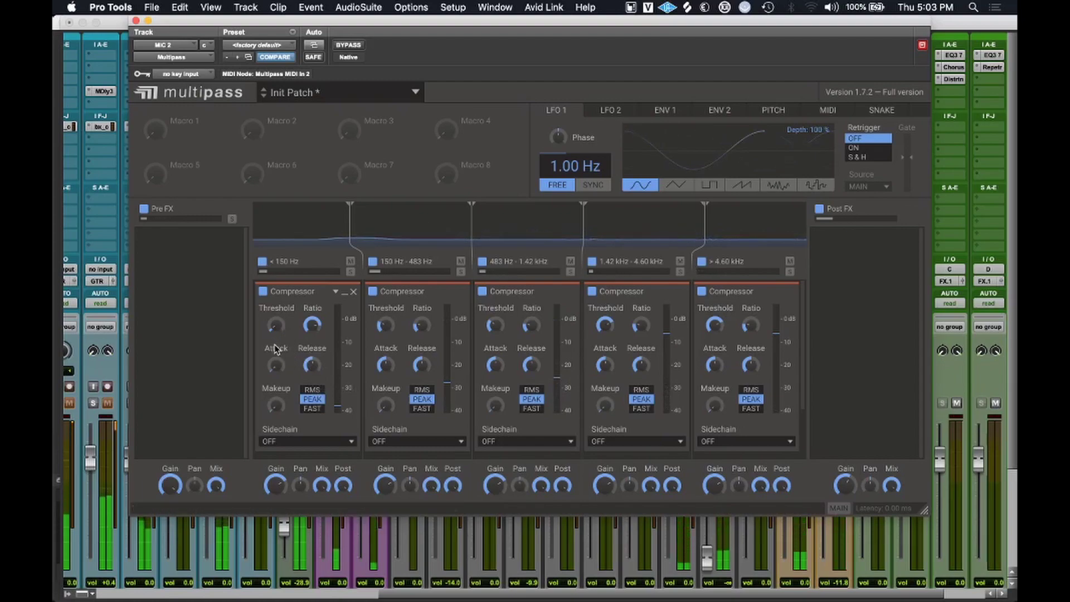
mouse_move(275, 329)
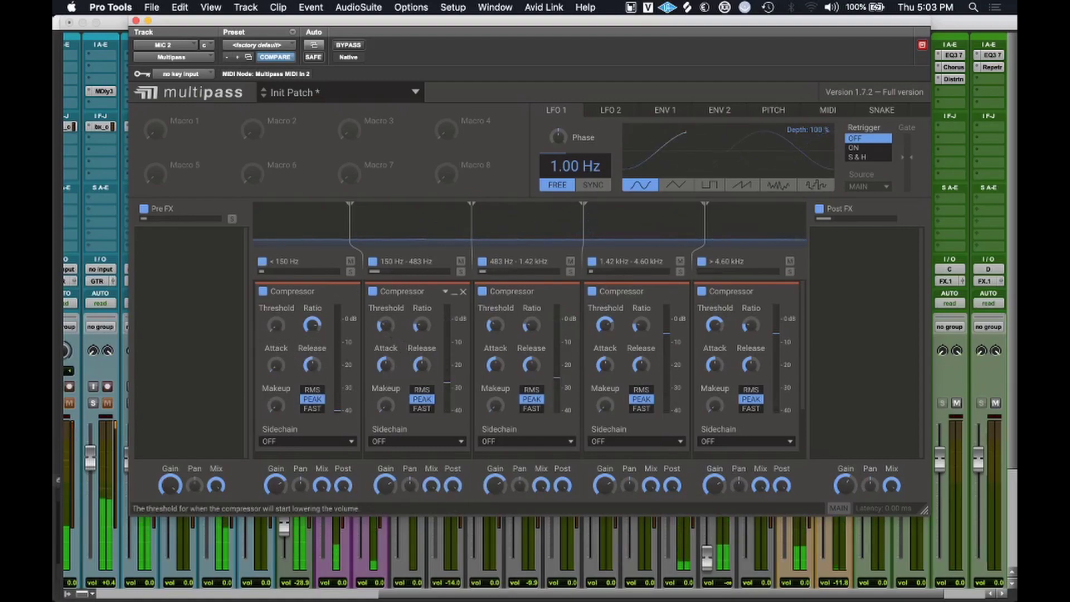
mouse_move(387, 328)
mouse_move(605, 326)
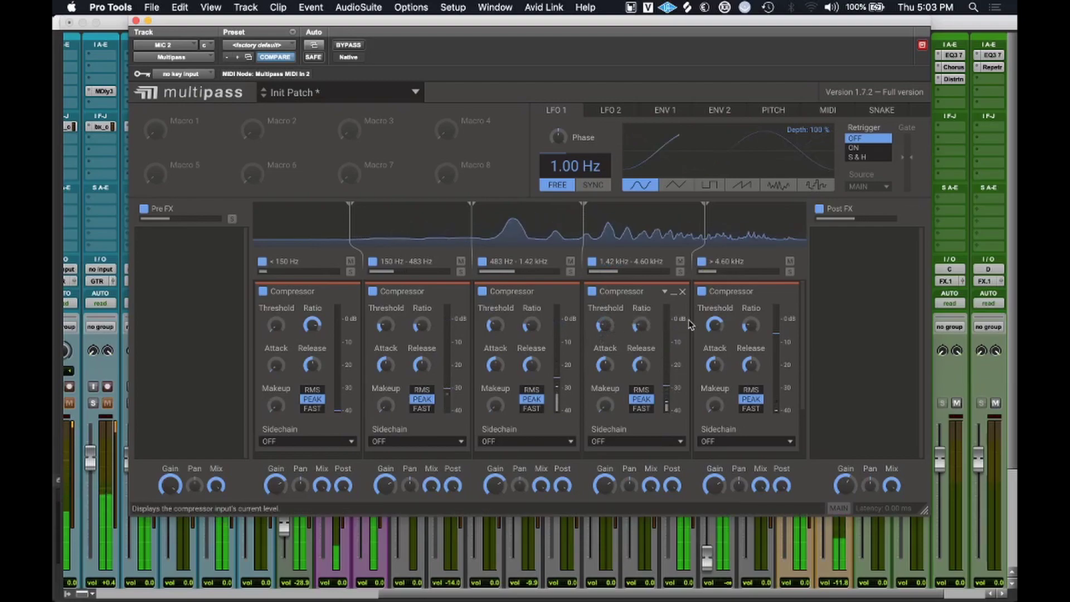
mouse_move(714, 324)
mouse_move(714, 324)
left_mouse_down()
mouse_move(714, 337)
mouse_move(713, 324)
left_mouse_up()
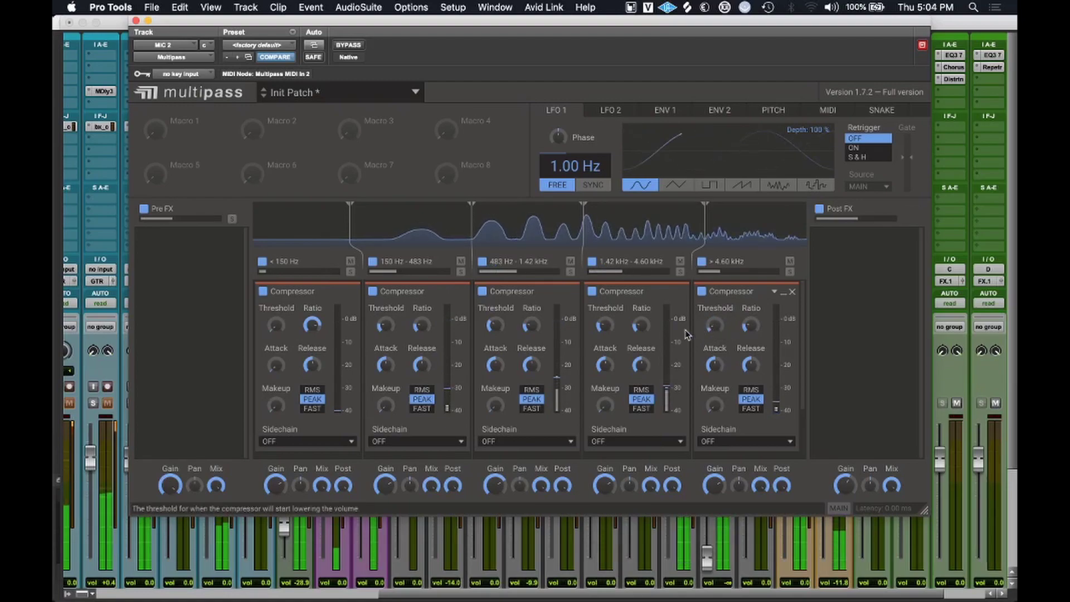
Shorten the compressor attack and release times on the three middle bands and fine-tune the 150–483 Hz threshold.
left_click_drag(611, 364, 611, 376)
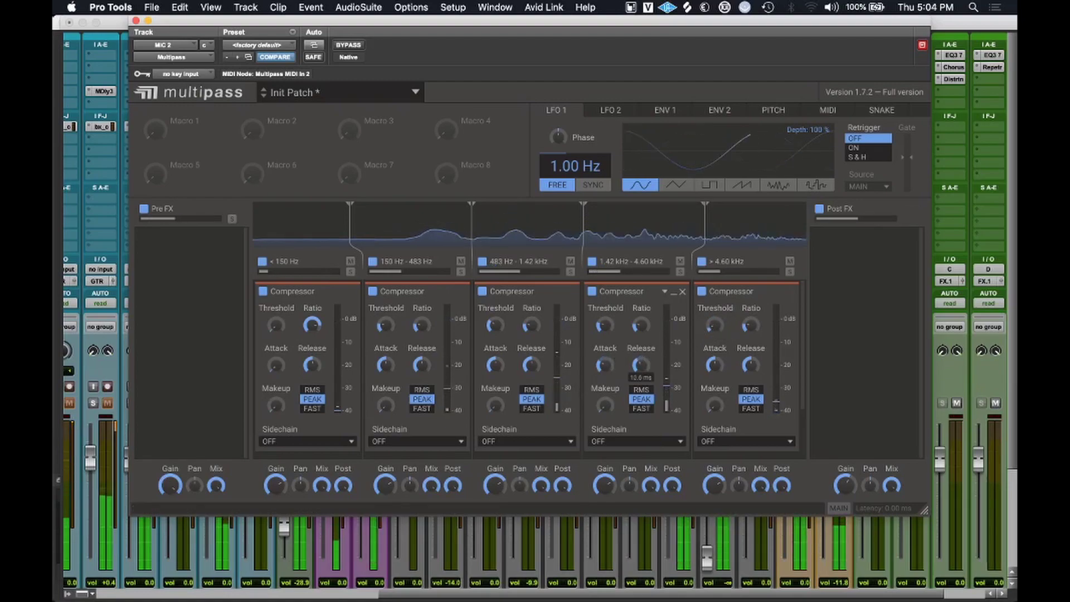
left_click_drag(496, 366, 531, 370)
left_click_drag(385, 365, 385, 367)
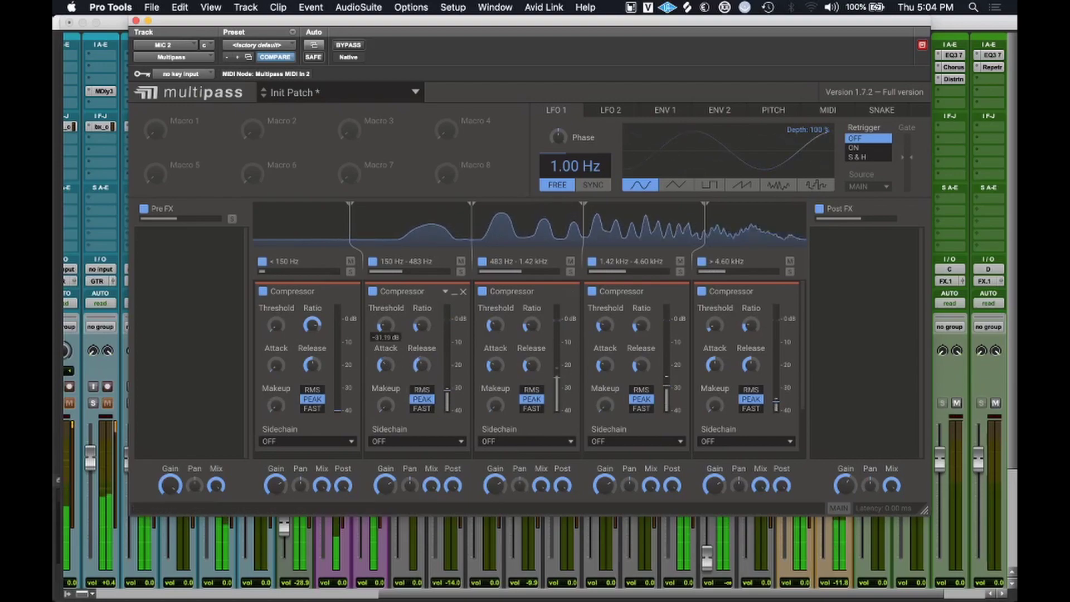
left_click_drag(422, 365, 421, 366)
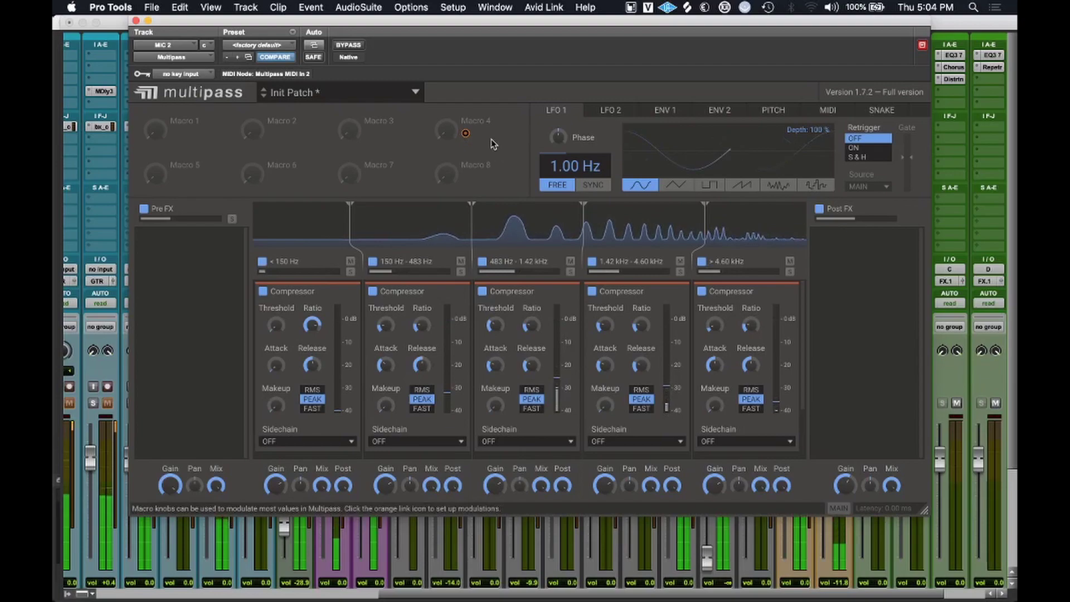
Compare the soloed MIC 2 vocal with Multipass bypassed and active, and close the plugin.
key("space")
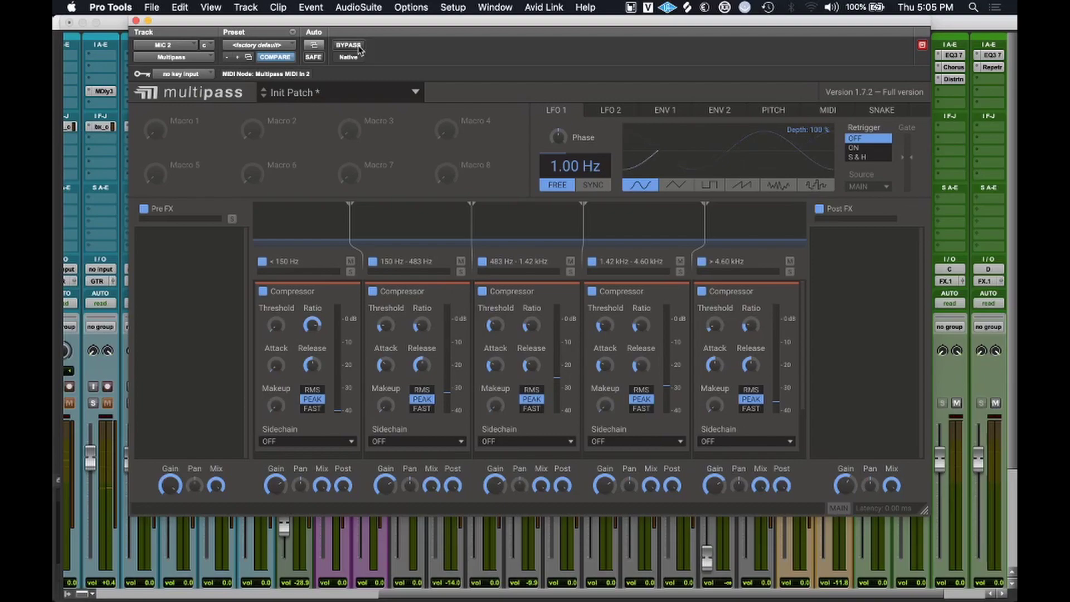
key("space")
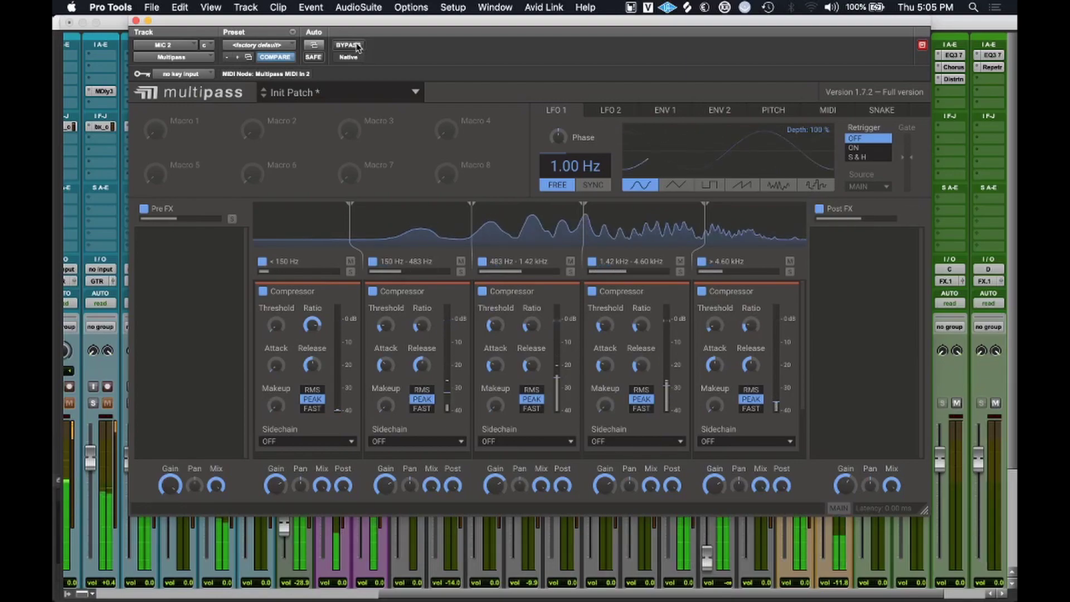
left_click(356, 46)
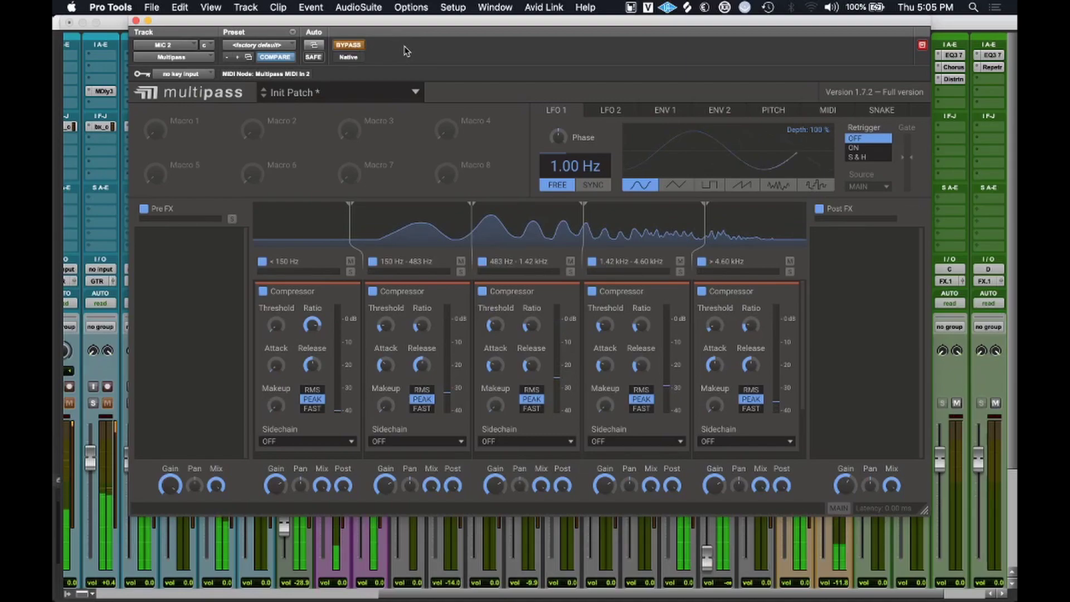
left_click(357, 45)
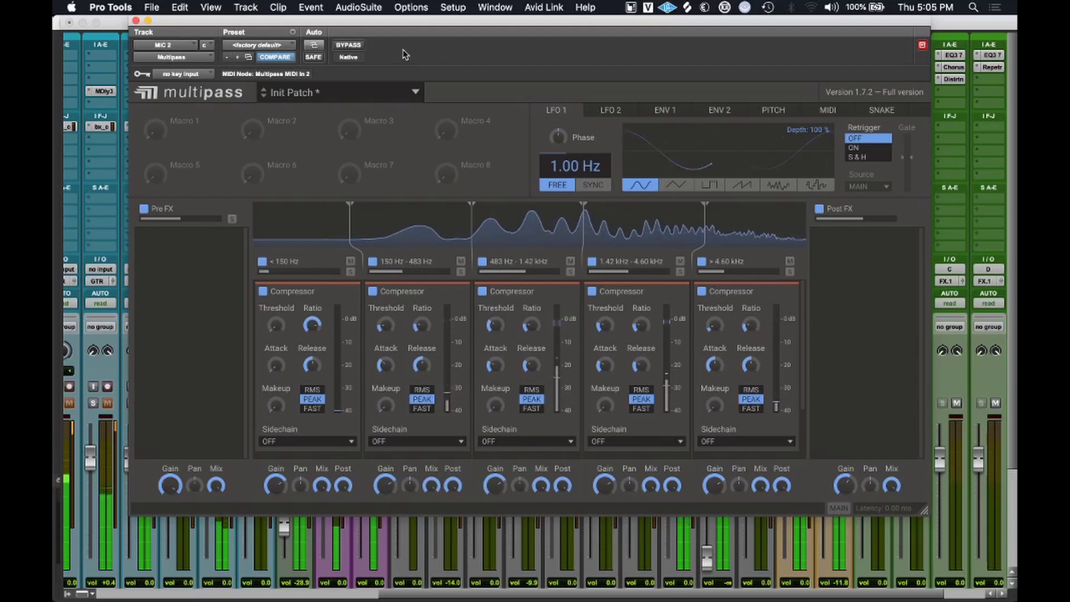
key("space")
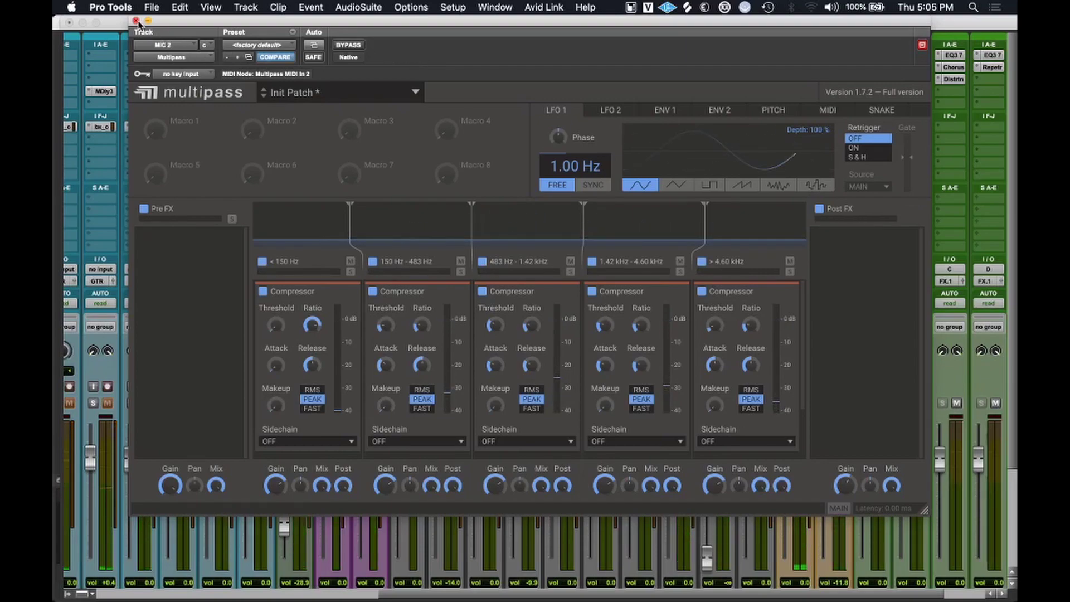
left_click(135, 21)
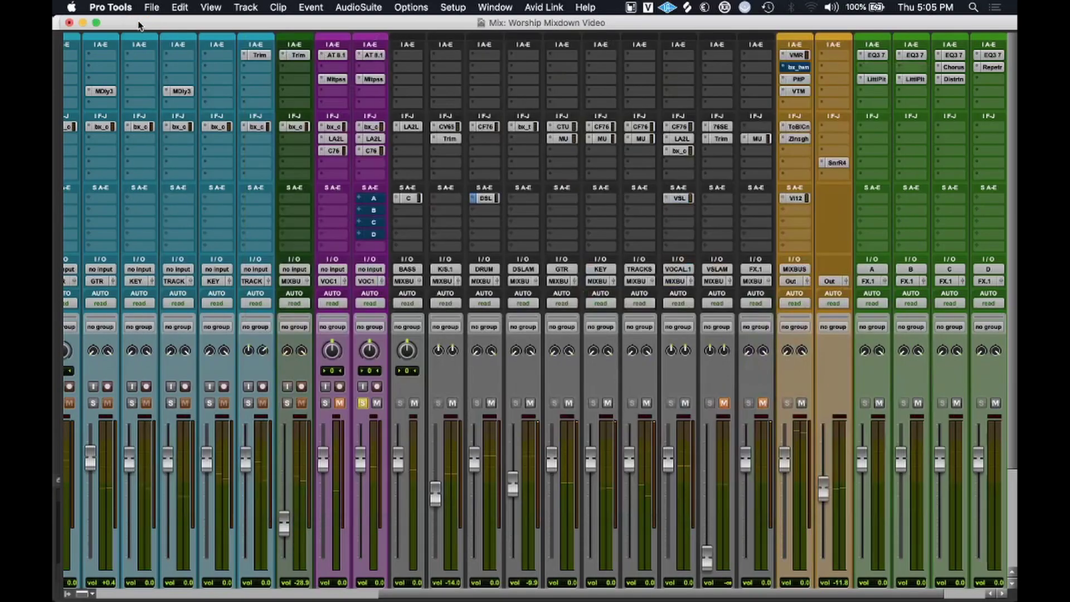
Unsolo MIC 2 and compare its Multipass bypassed and active within the full mix.
left_click(363, 403)
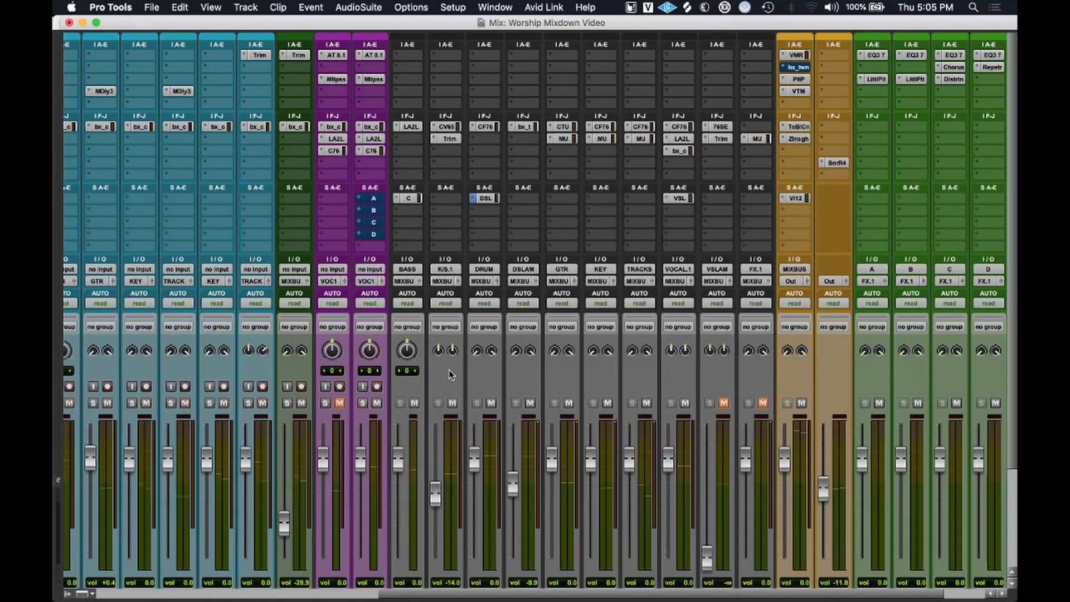
key("space")
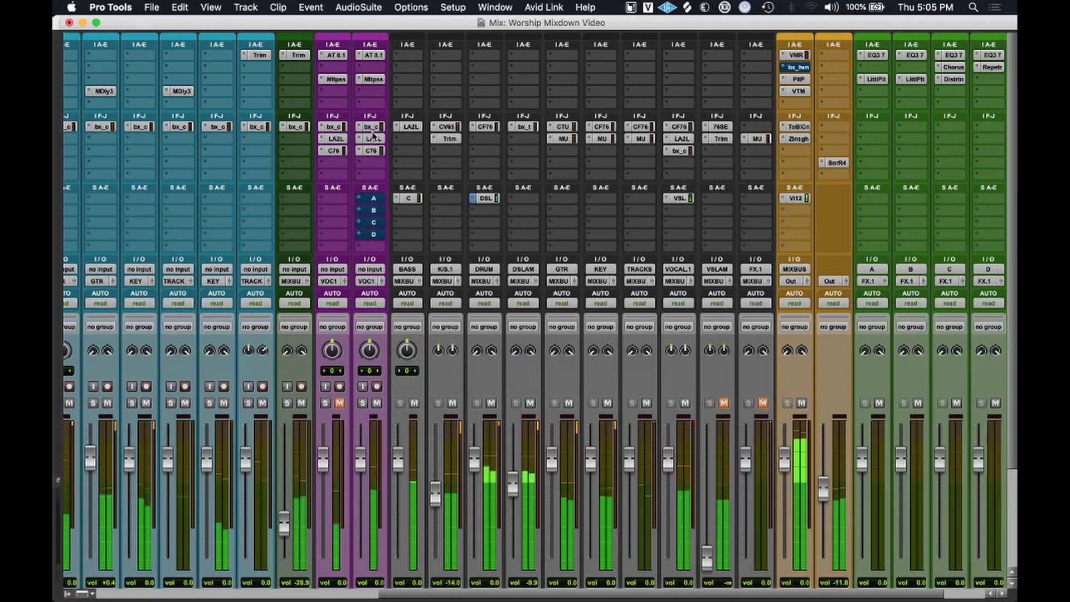
left_click(375, 82, "super")
key("space")
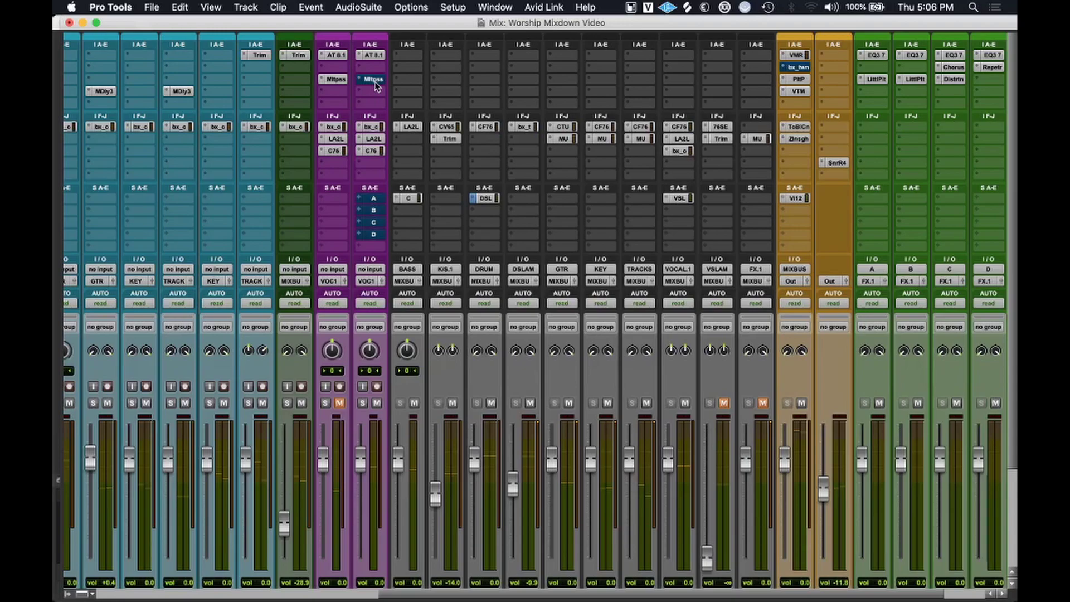
key("space")
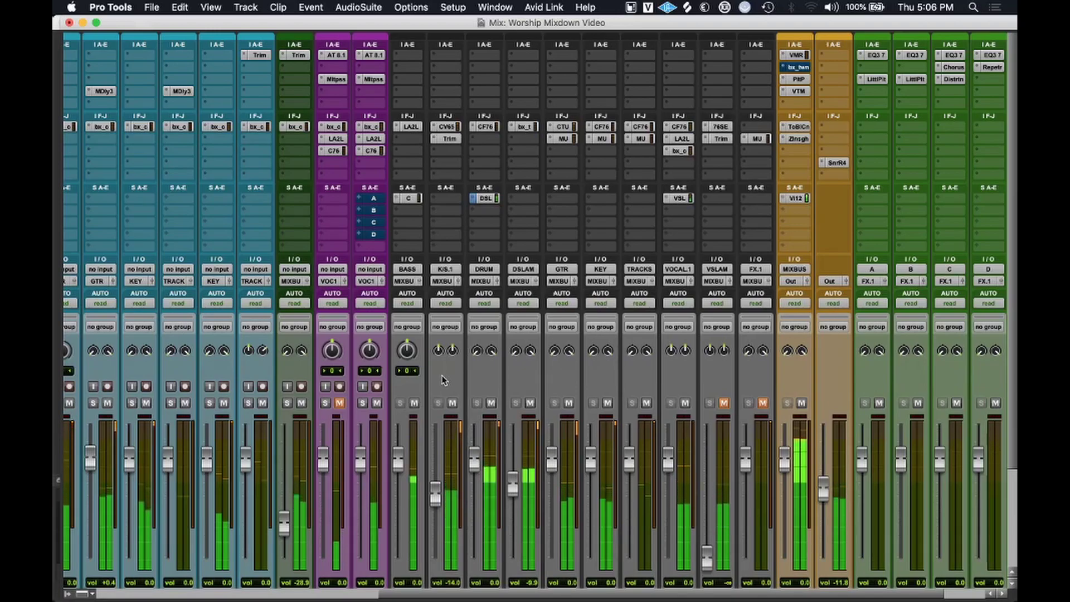
Open the SSL 4000 E strip on MIC 2 and set its high-pass filter to 144.1 Hz.
left_click(371, 127)
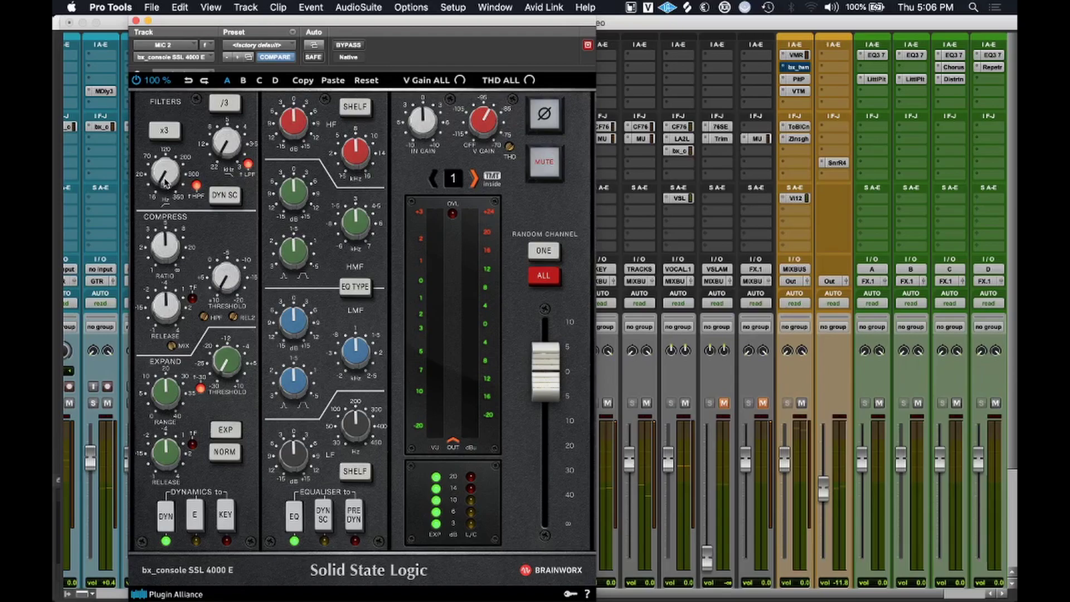
left_click_drag(167, 182, 176, 130)
mouse_move(165, 170)
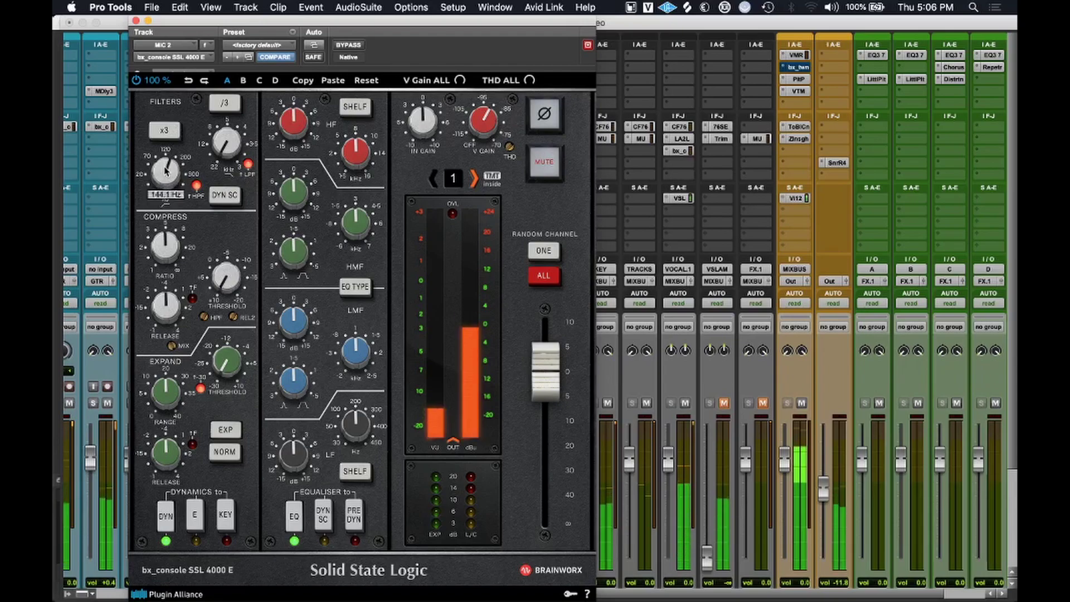
Compress MIC 2 with a lower ratio, fast attack, shorter release and lower threshold, and boost the HF band by about 5.4 dB.
left_click_drag(165, 246, 165, 256)
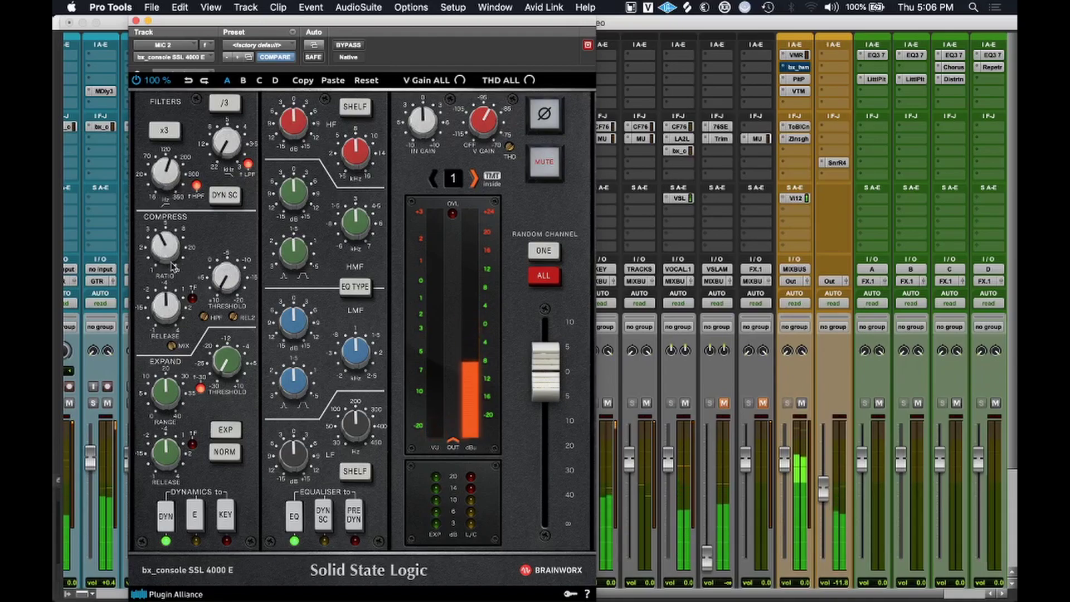
left_click(192, 299)
left_click_drag(225, 289, 225, 282)
left_click_drag(166, 305, 166, 313)
left_click_drag(226, 286, 224, 275)
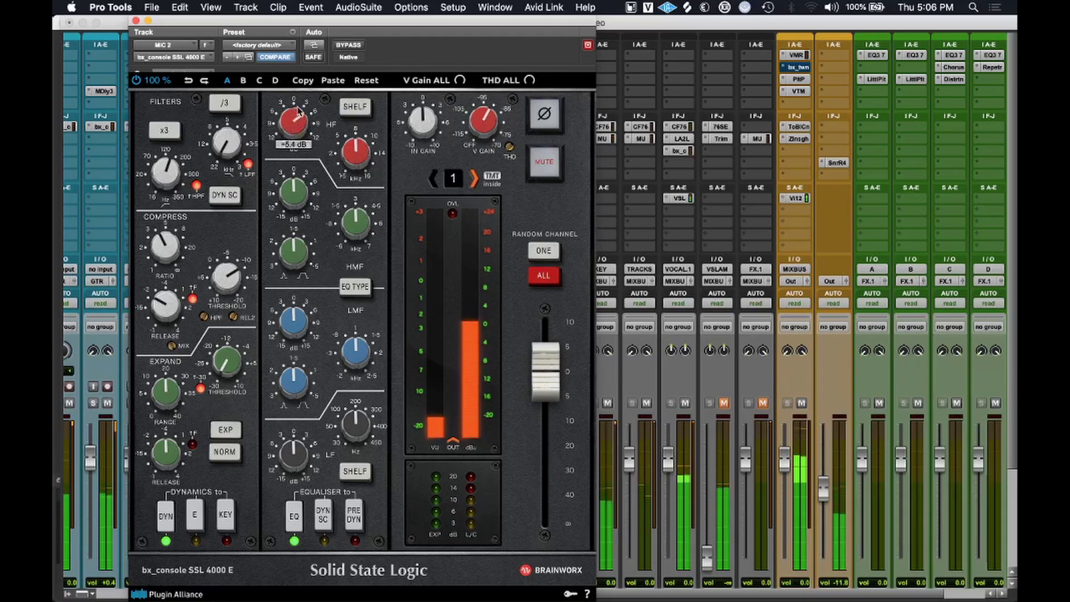
left_click_drag(297, 124, 298, 124)
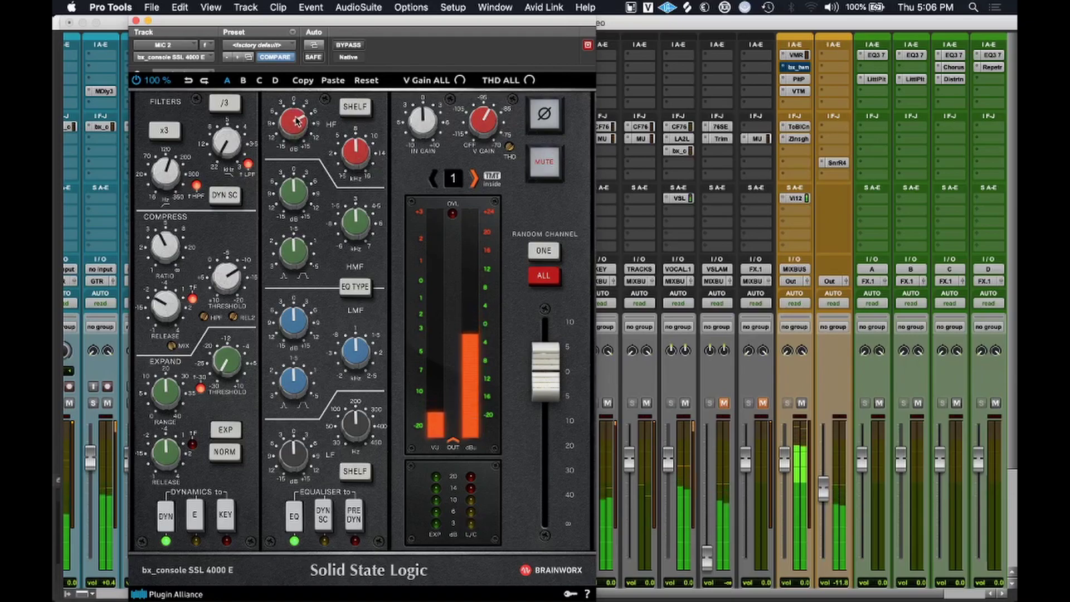
Raise the HF band's frequency and gain on MIC 2's SSL 4000 E strip.
left_click(346, 111)
left_click_drag(355, 141, 301, 128)
left_click(350, 114)
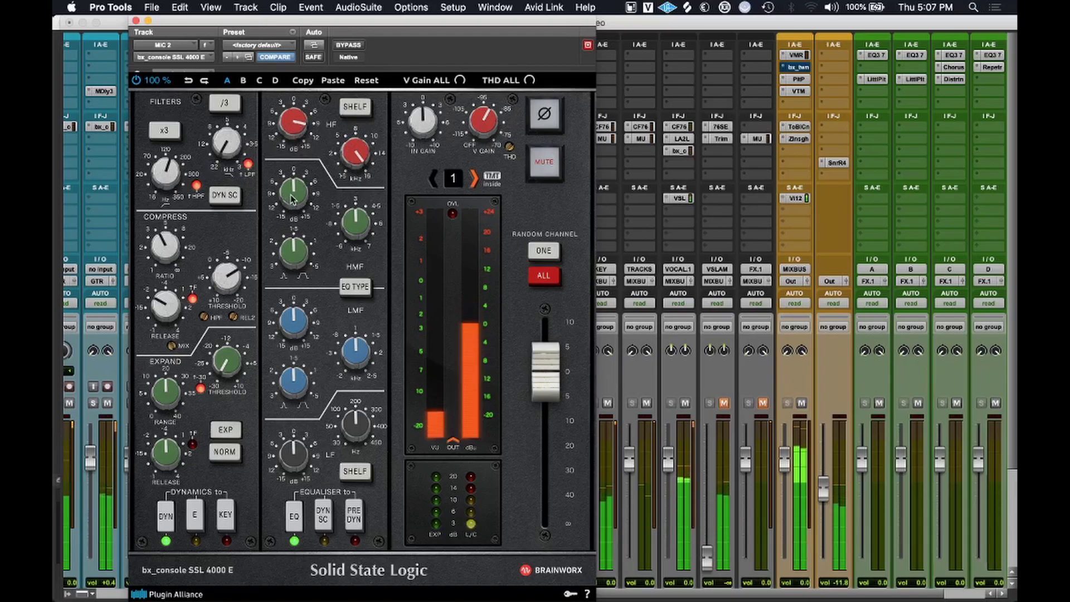
Cut the LMF band on MIC 2's SSL strip at a lower frequency with adjusted Q, boost HMF, then close it and stop playback.
left_click_drag(290, 194, 290, 196)
left_click_drag(292, 380, 292, 397)
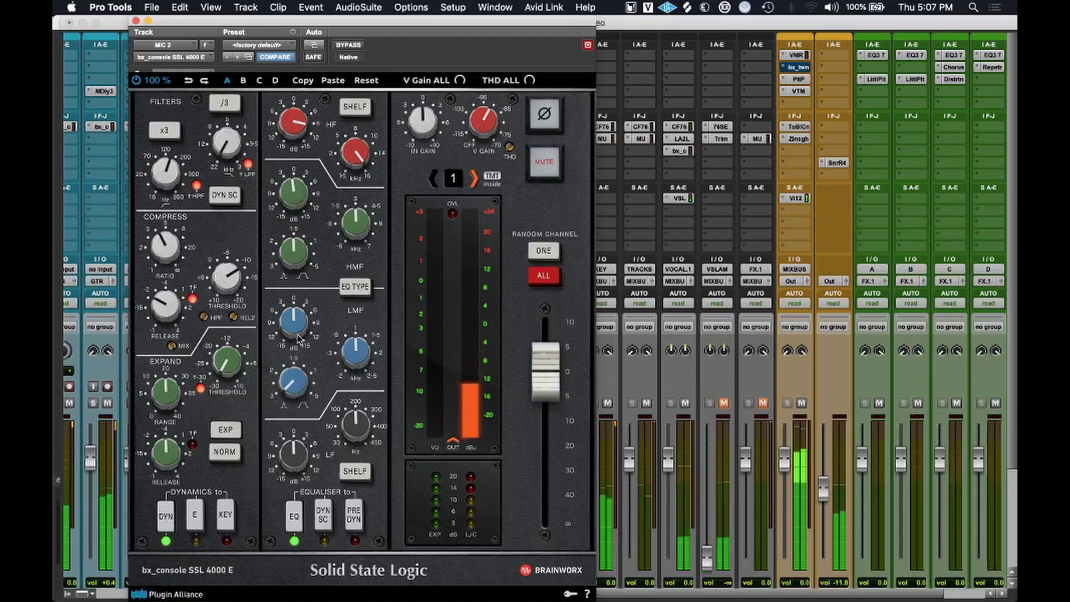
left_click_drag(301, 331, 346, 350)
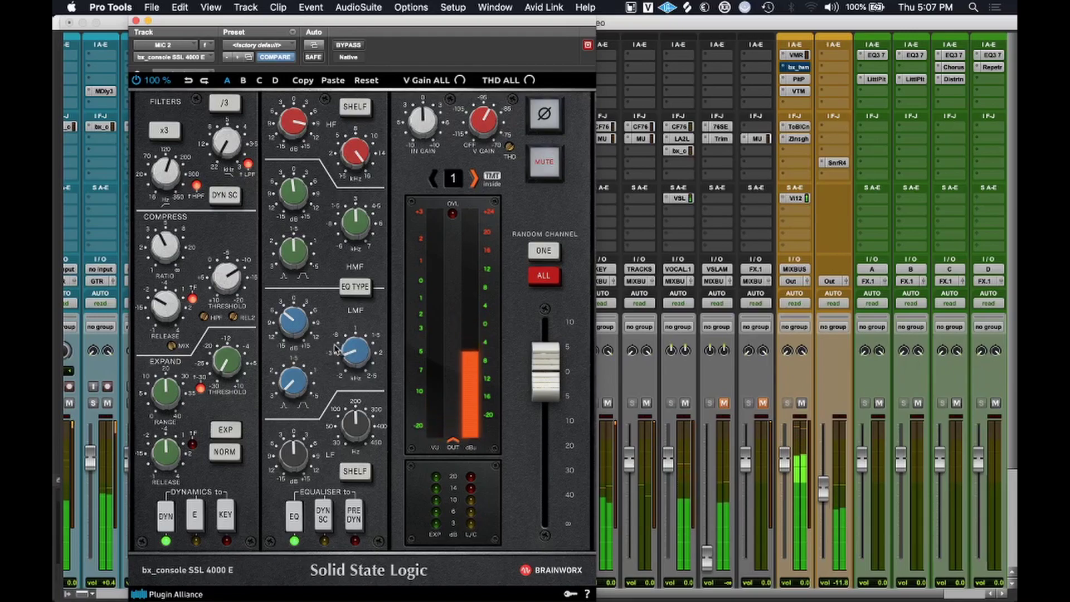
left_click_drag(305, 207, 301, 199)
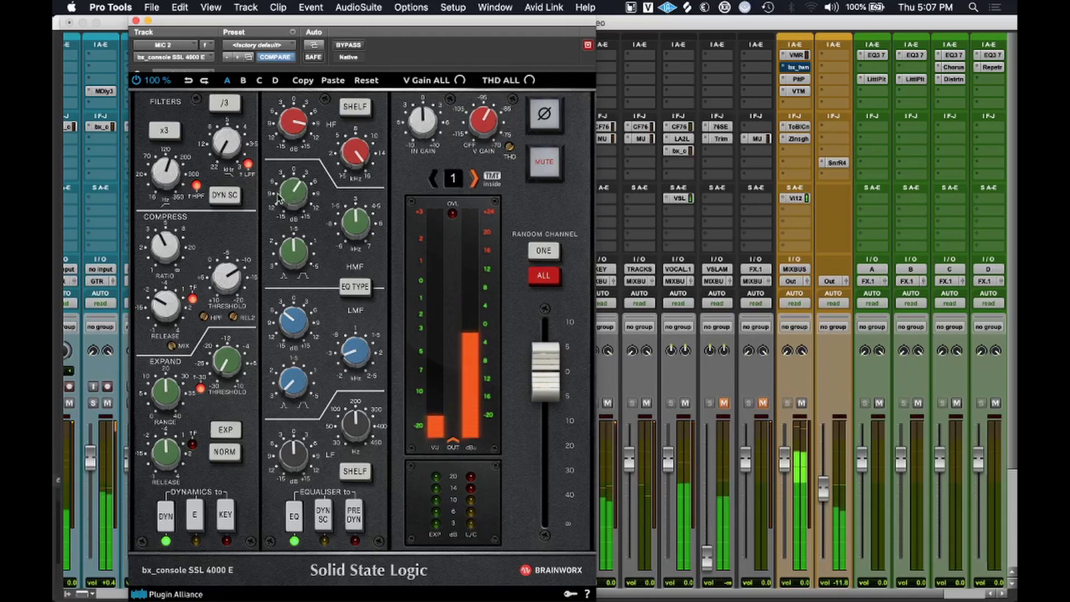
left_click(136, 21)
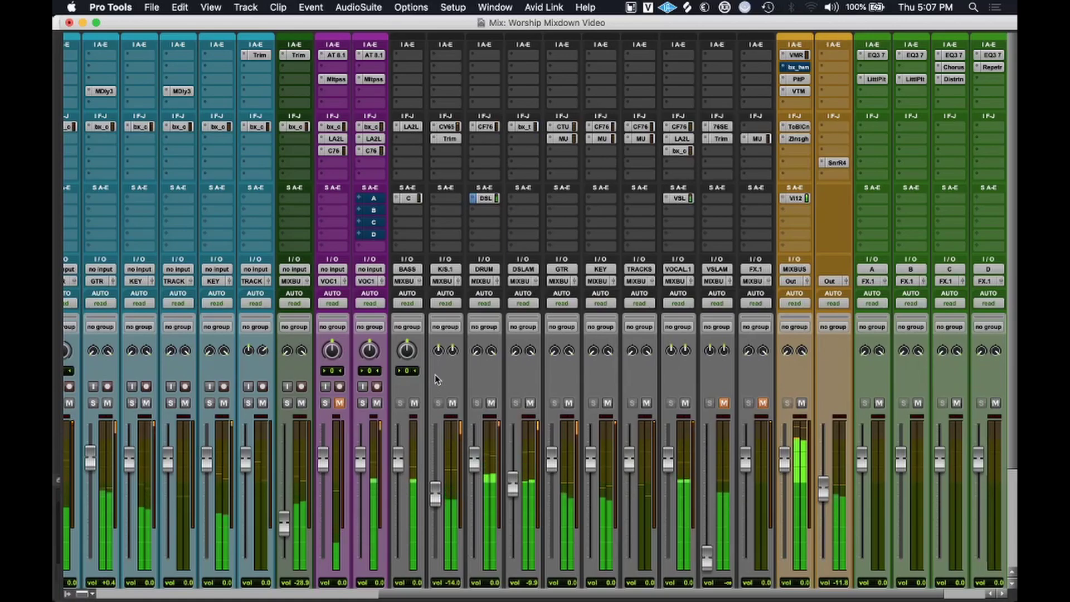
key("space")
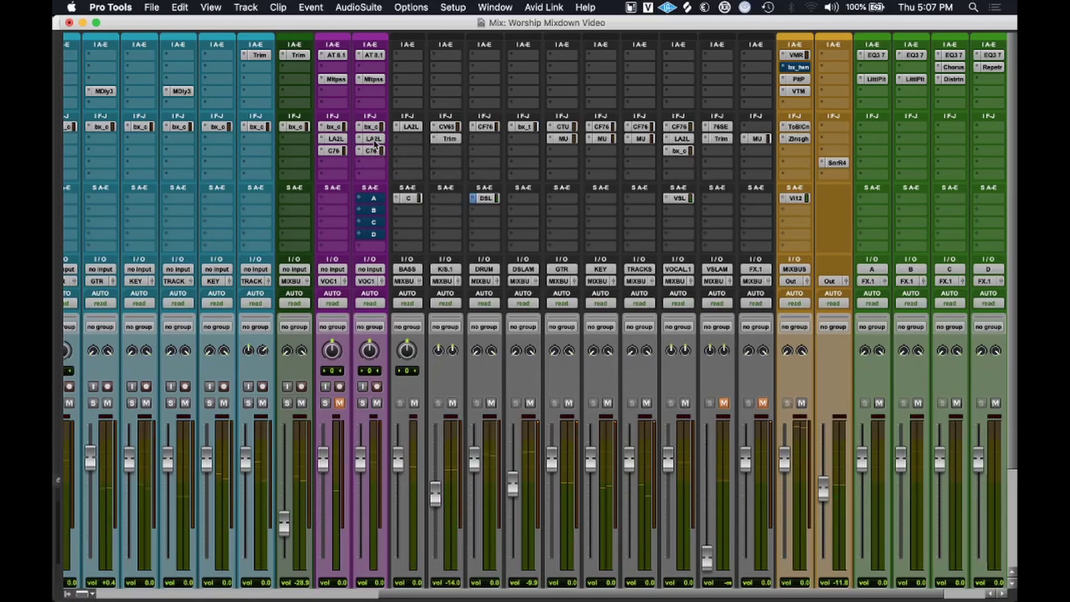
Set the peak reduction of MIC 2's LA-2A to about 55 and compare the compressor bypassed and active.
left_click(374, 141)
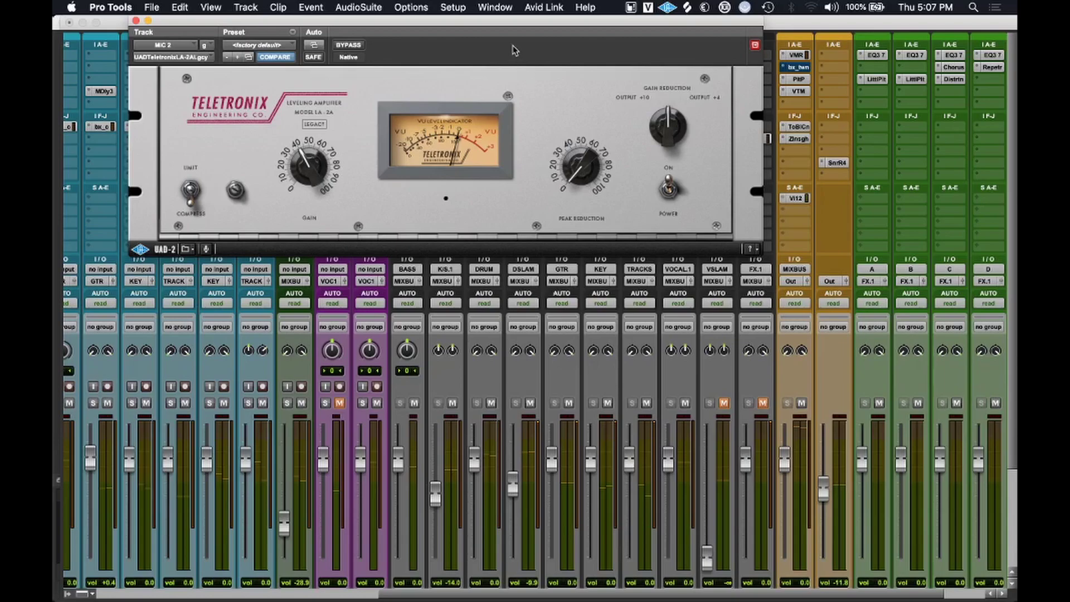
left_click_drag(516, 25, 531, 201)
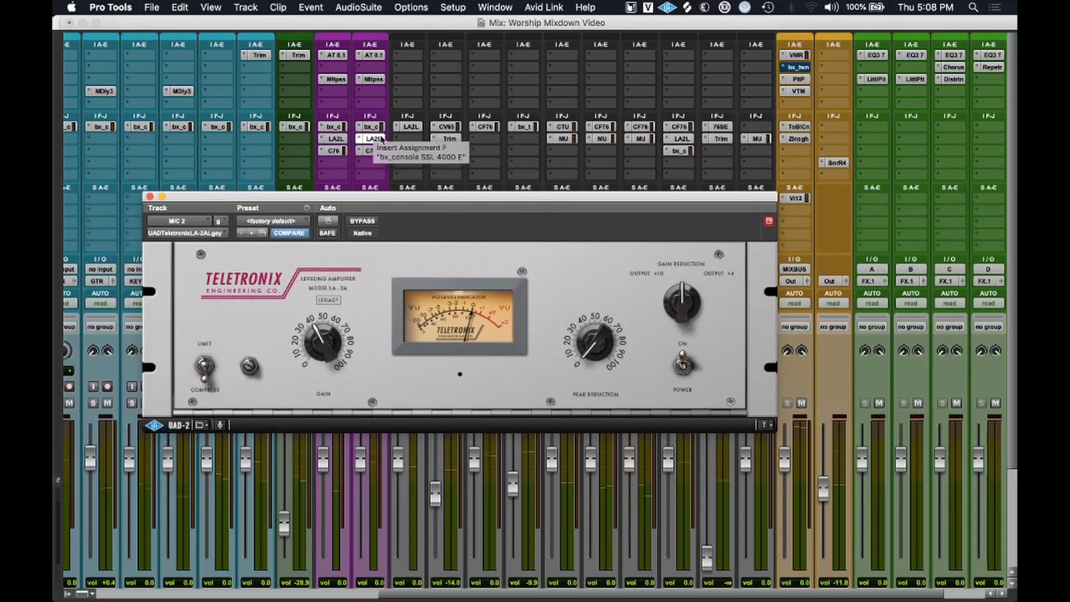
left_click_drag(609, 355, 611, 290)
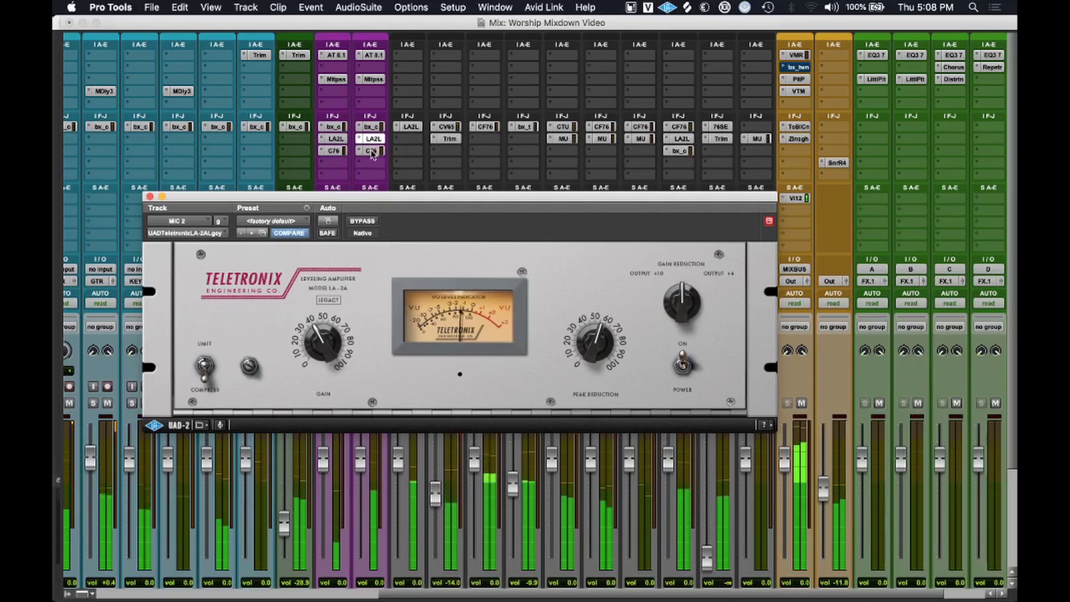
left_click(363, 222)
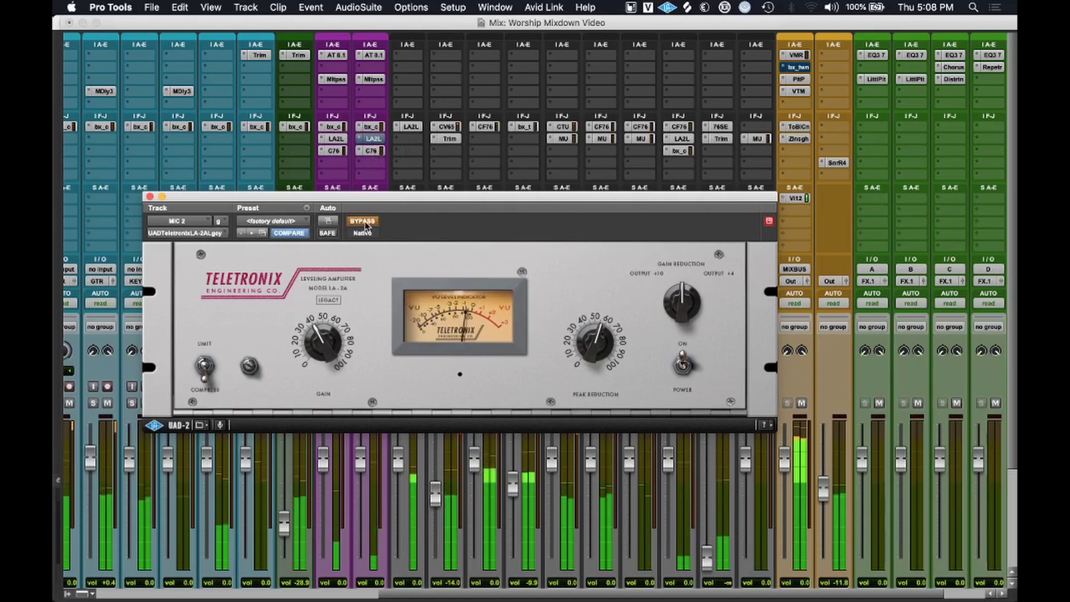
left_click(365, 223)
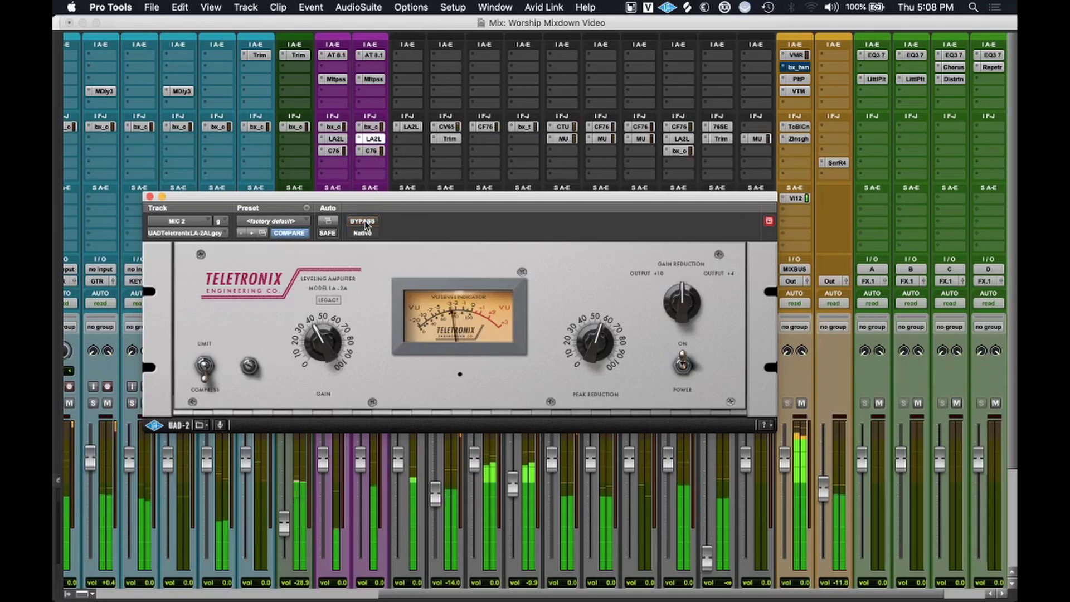
Set a fast attack and release on MIC 2's Comp FET-76 and raise its linked input gain to about -22.5 dB.
left_click(372, 152)
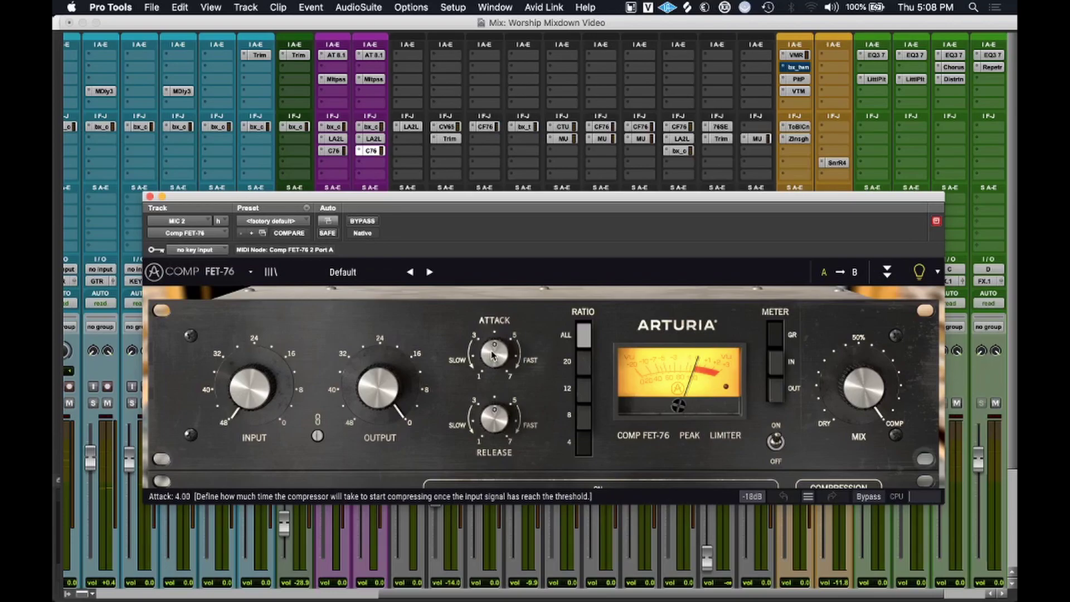
left_click_drag(495, 342, 495, 331)
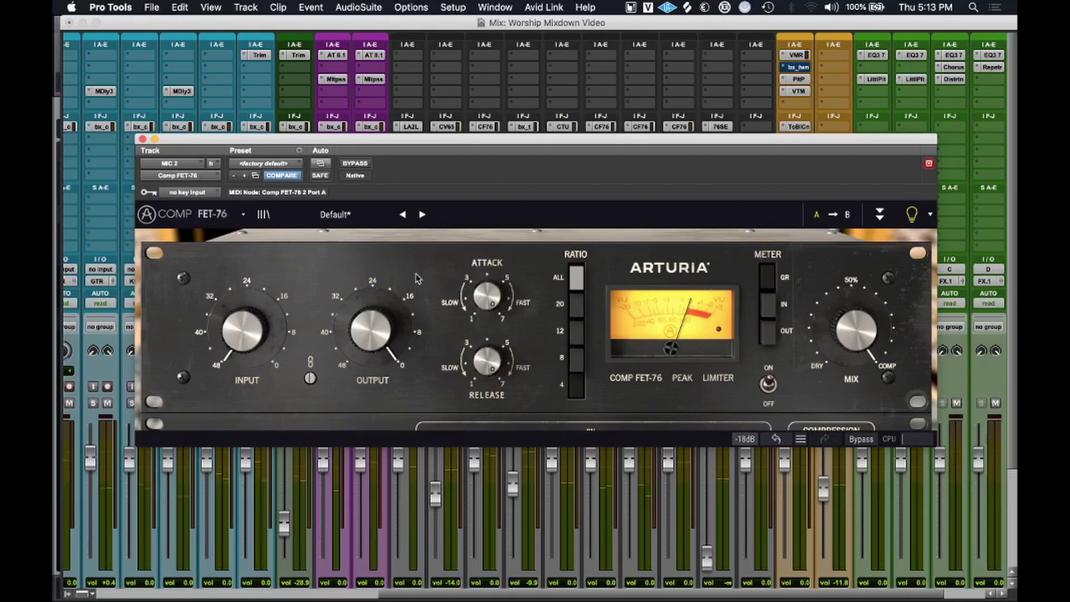
key("space")
left_click_drag(249, 334, 249, 286)
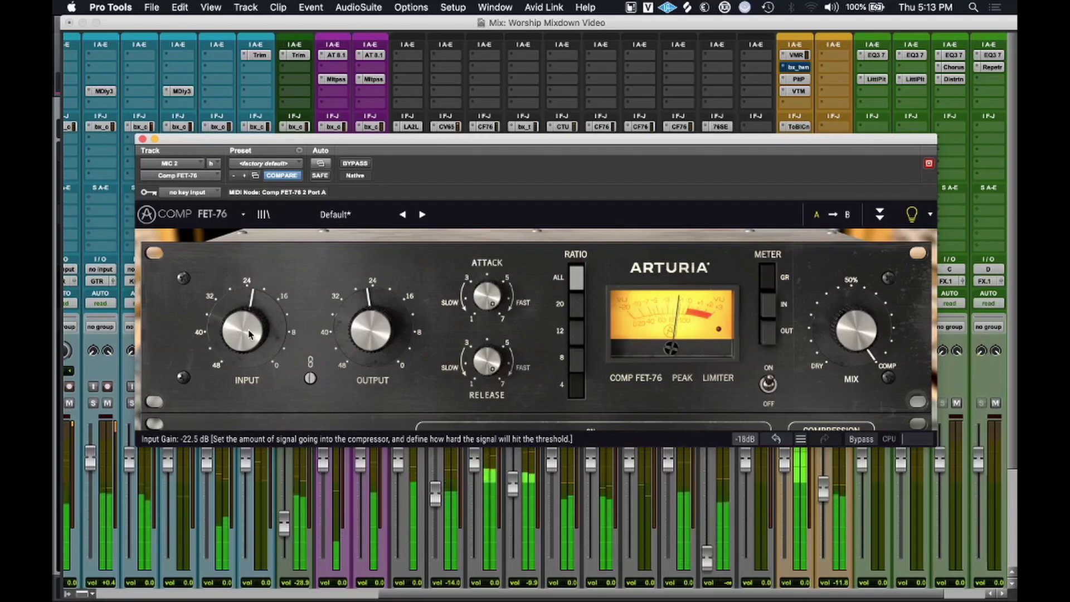
left_click_drag(234, 302, 234, 298)
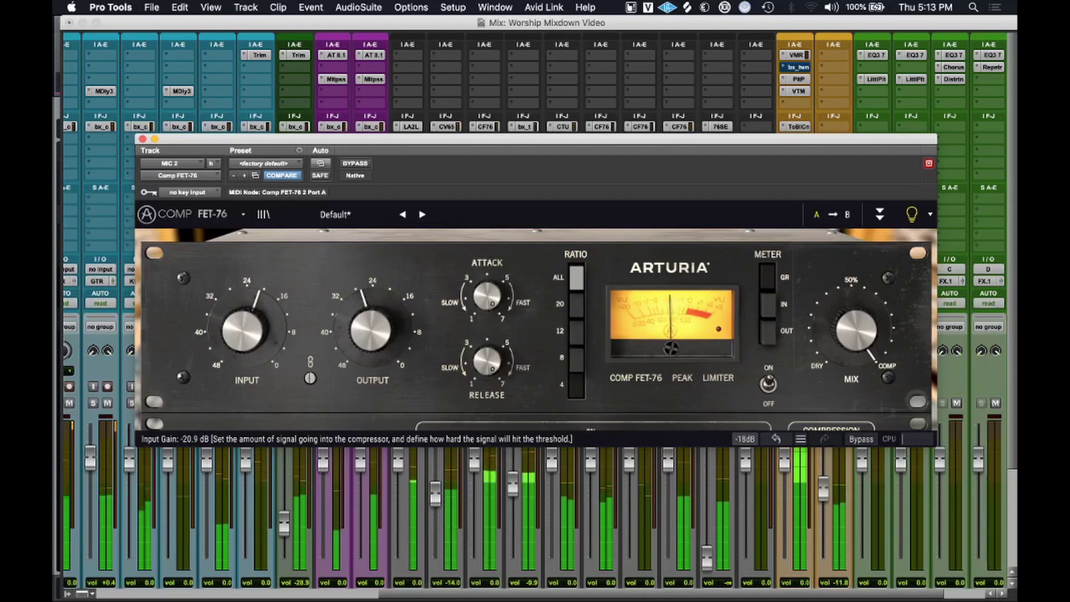
left_click_drag(235, 322, 236, 329)
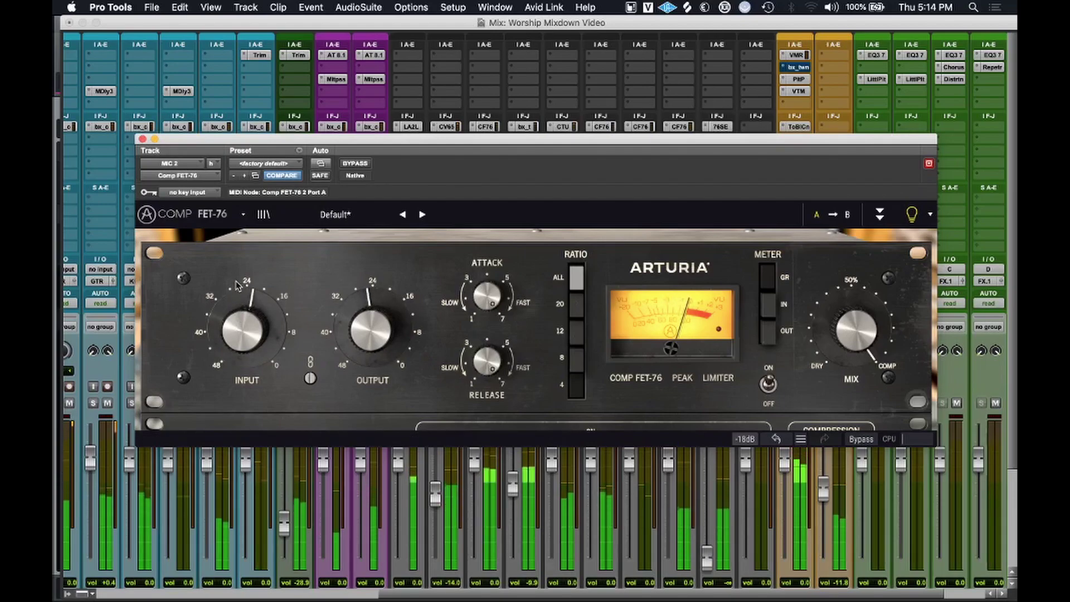
key("space")
left_click(143, 139)
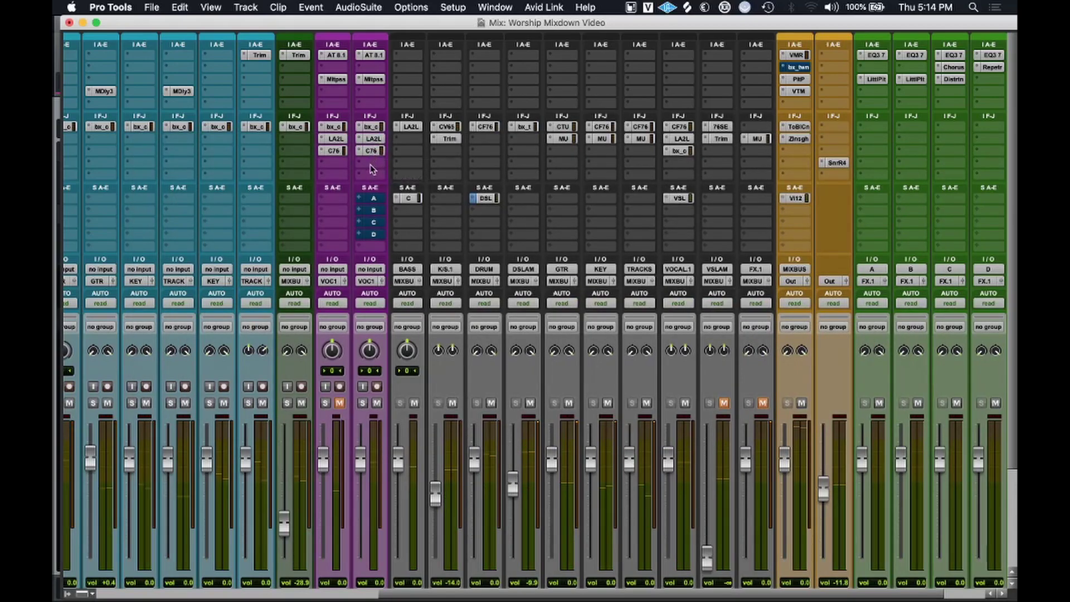
Insert a mono EQ3 7-Band after the Comp FET-76 on MIC 2.
left_click(372, 163)
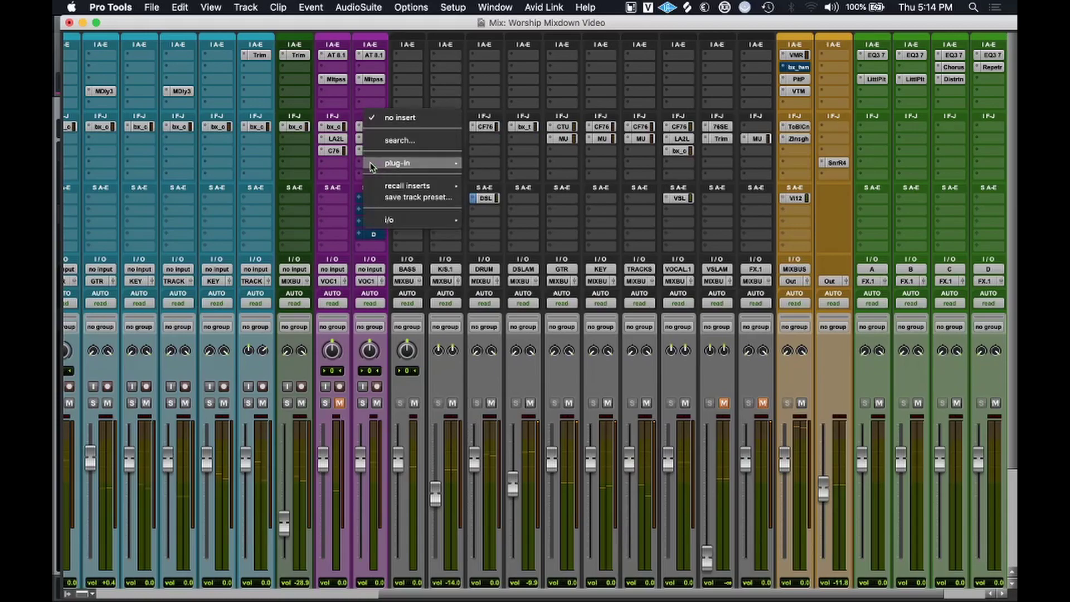
mouse_move(372, 164)
mouse_move(561, 91)
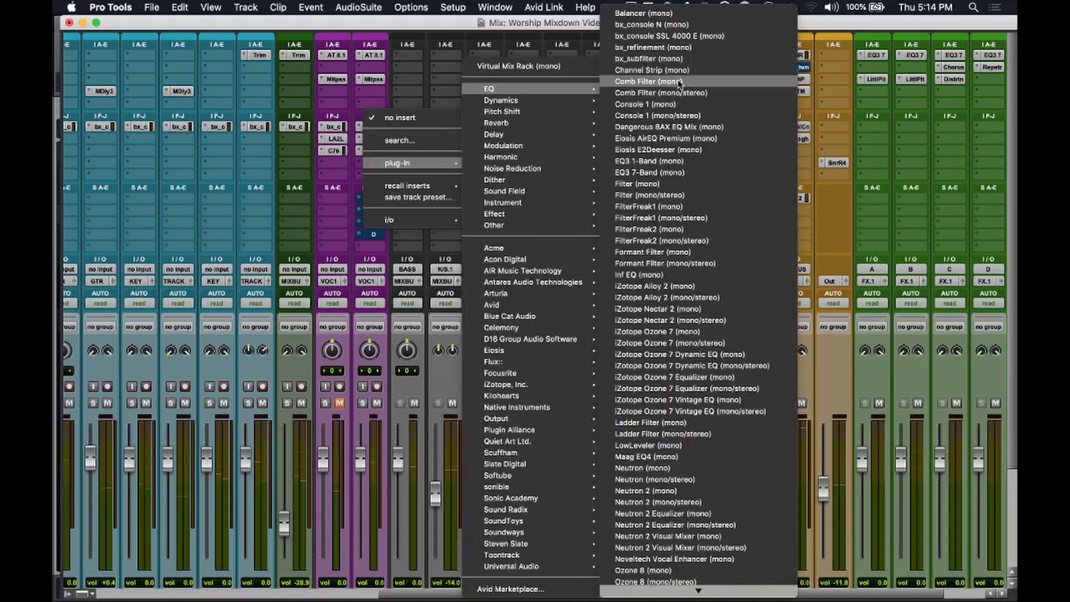
left_click(709, 174)
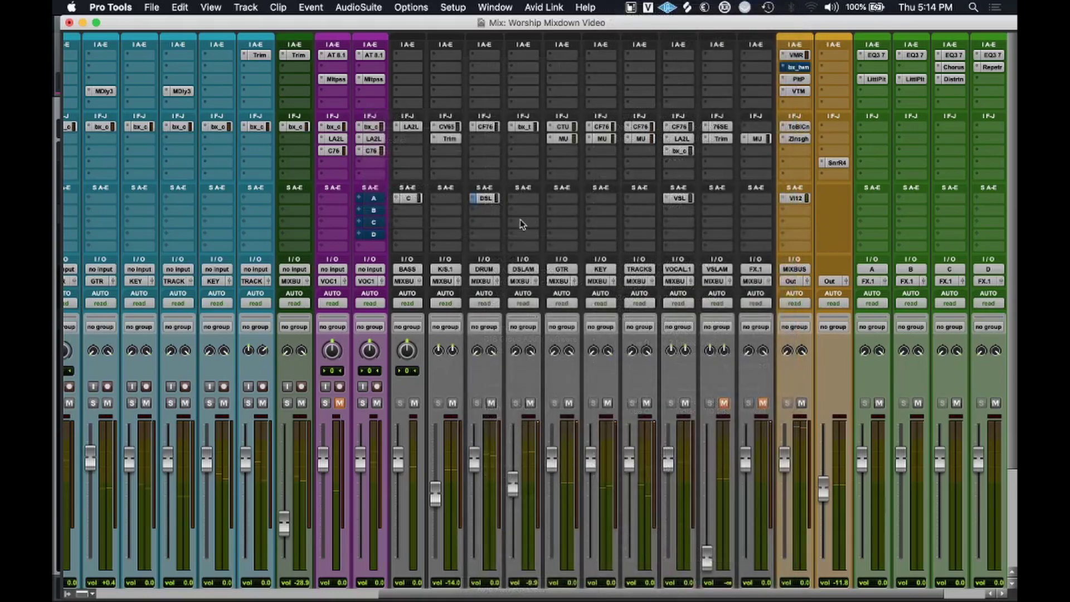
Boost MIC 2's EQ3 HF band 1.5 dB at 5.61 kHz, cut LMF 1.7 dB at 303.4 Hz, and set output to -1.8 dB.
key("space")
left_click_drag(532, 256, 530, 255)
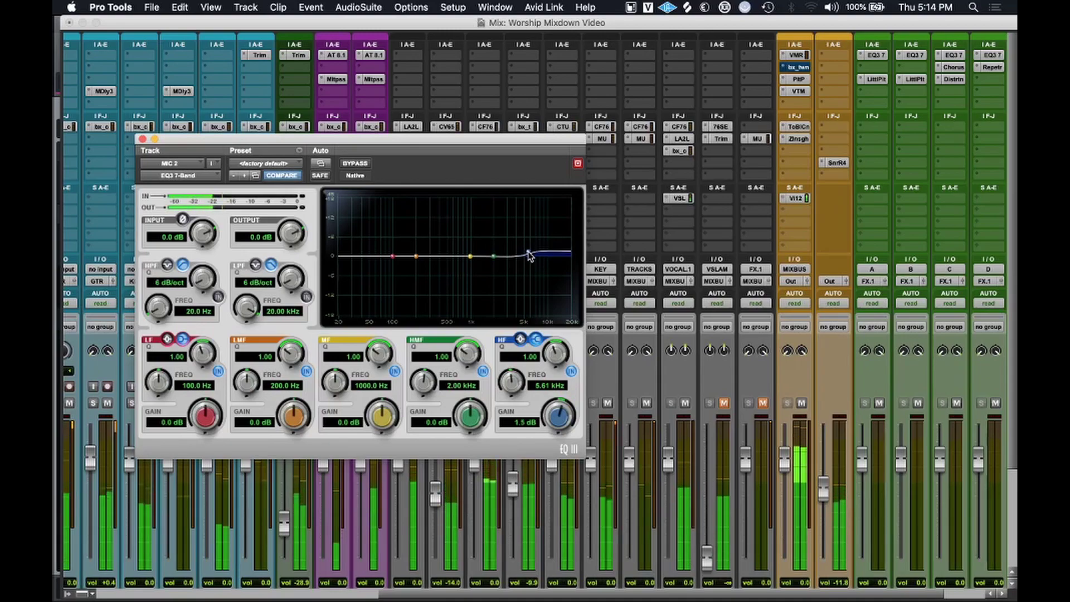
mouse_move(416, 255)
left_mouse_down()
mouse_move(432, 250)
mouse_move(430, 266)
left_mouse_up()
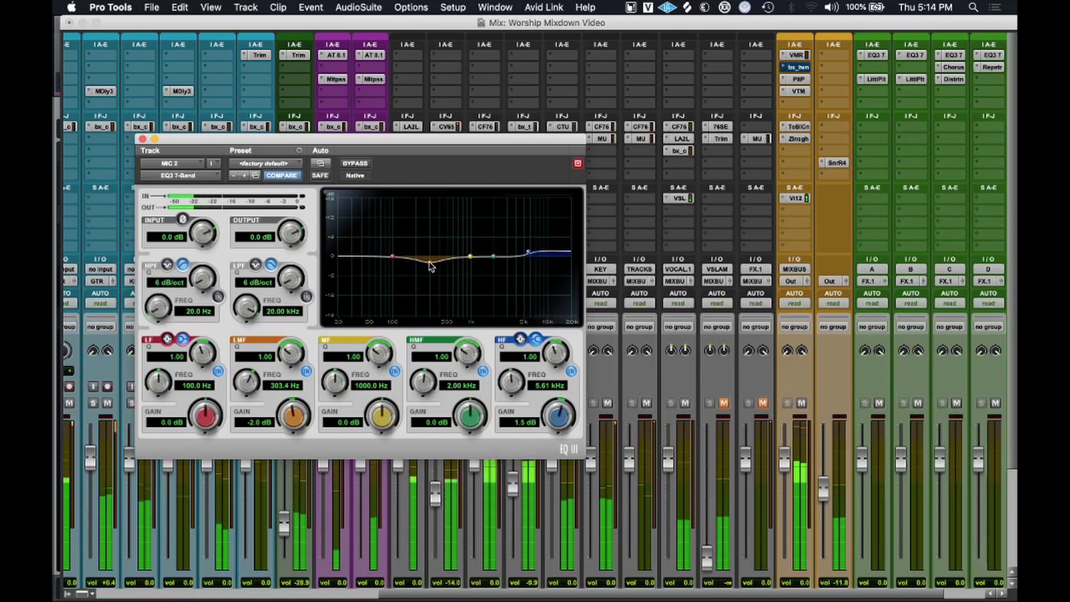
left_click_drag(292, 233, 292, 245)
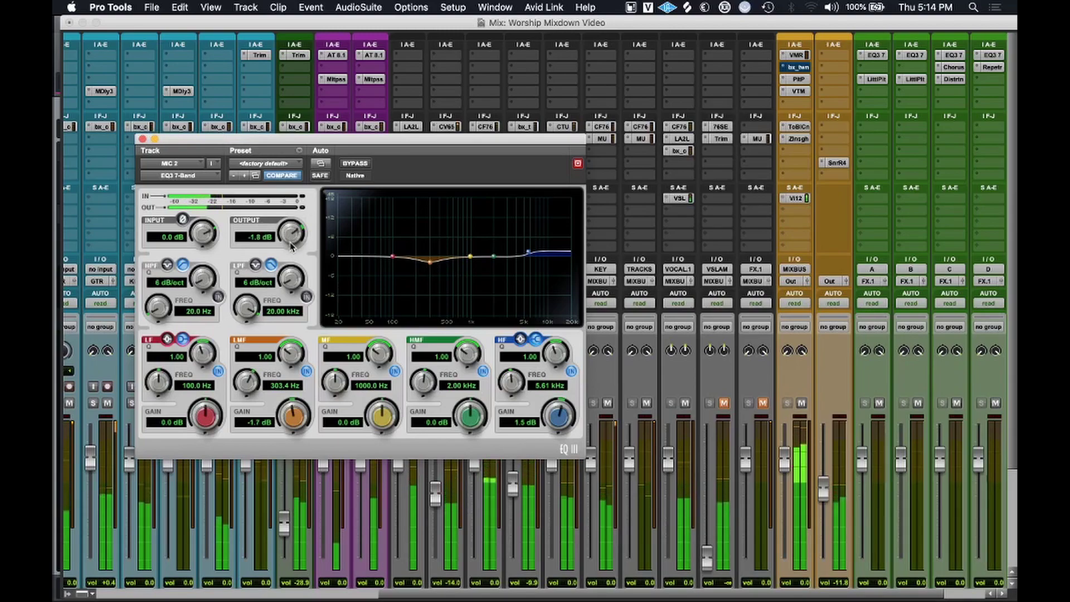
left_click(143, 139)
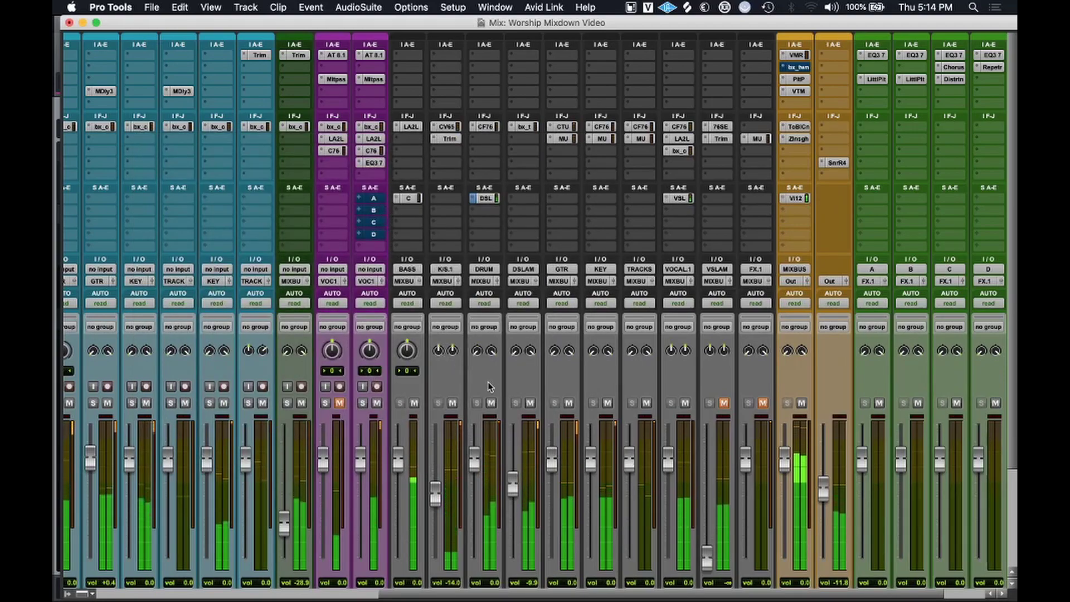
Set a slow attack and fast release on the VOCAL bus Comp FET-76, raising linked input until output gain is about -33.2 dB.
scroll(673, 365, "right", 2)
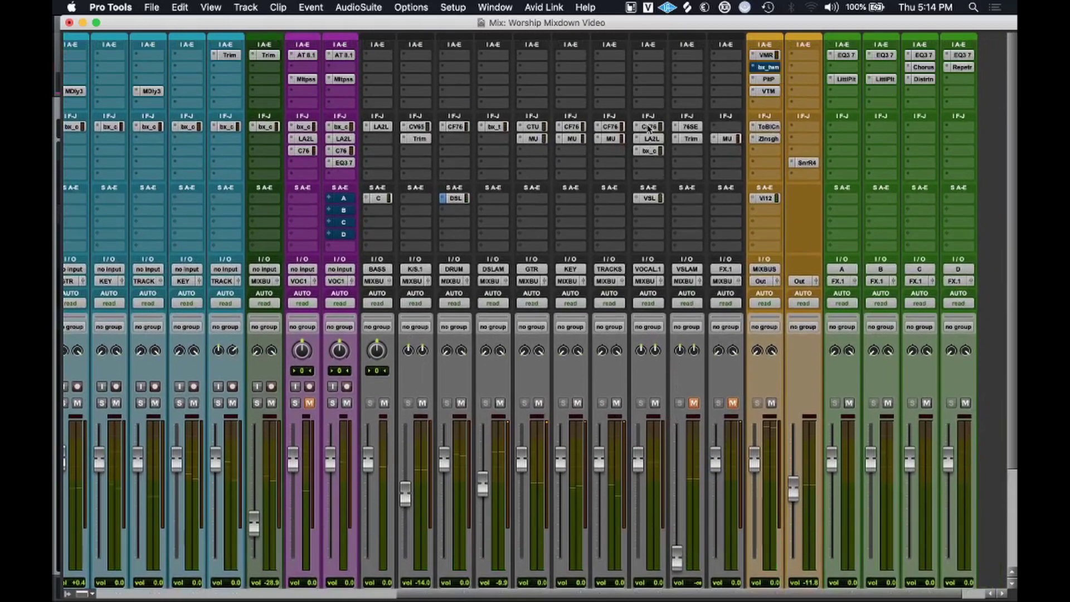
left_click(649, 127)
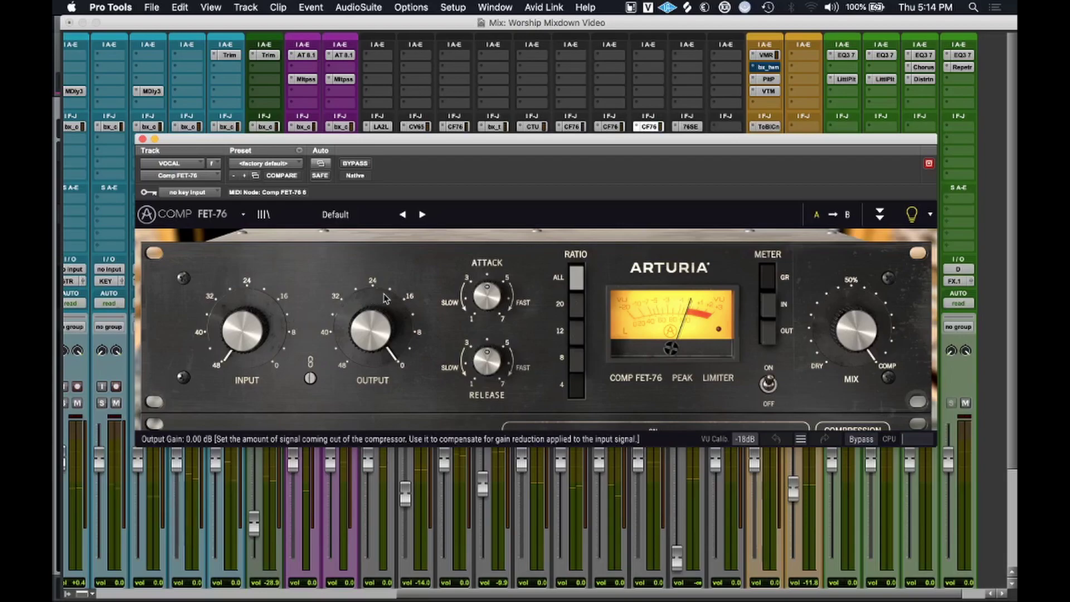
mouse_move(481, 300)
left_mouse_down()
mouse_move(481, 348)
mouse_move(488, 309)
left_mouse_up()
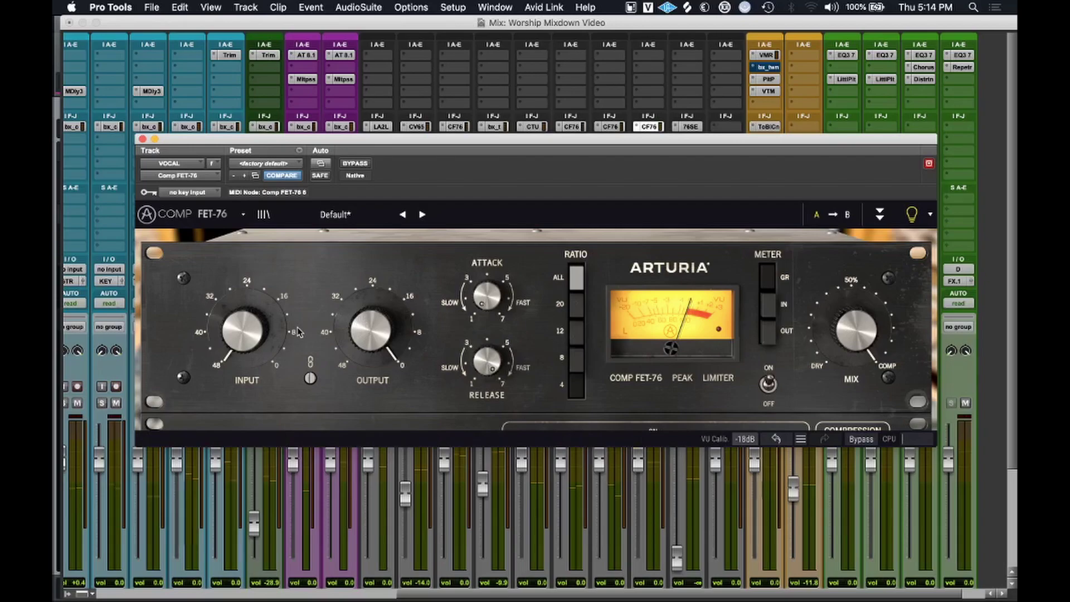
key("space")
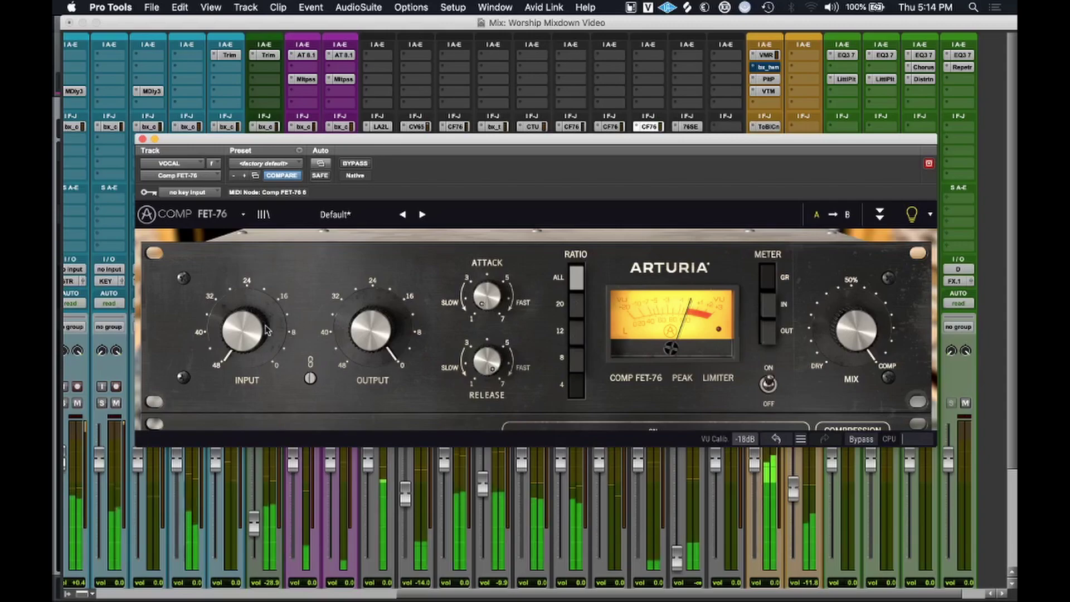
mouse_move(243, 334)
left_mouse_down()
mouse_move(243, 260)
mouse_move(254, 333)
left_mouse_up()
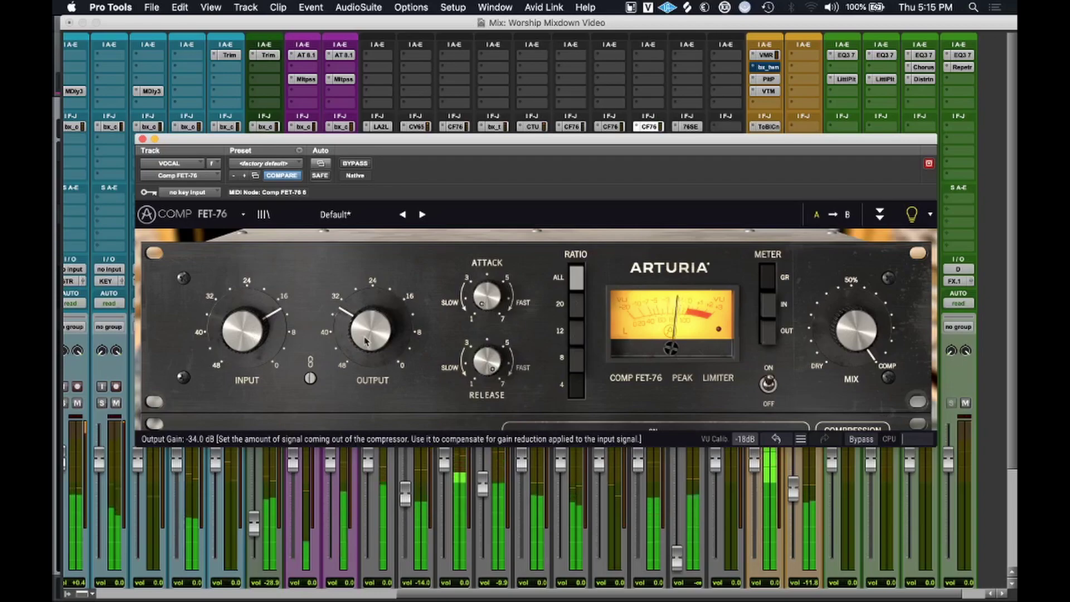
left_click_drag(369, 337, 377, 342)
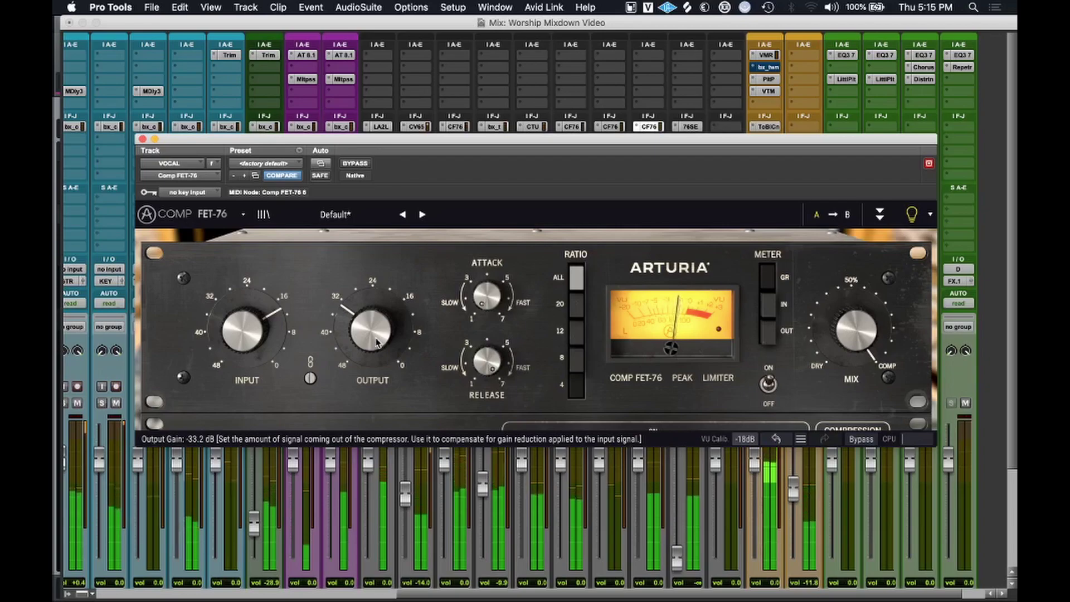
Compare the VOCAL bus with its Comp FET-76 bypassed and active, and close the plugin.
left_click(349, 165)
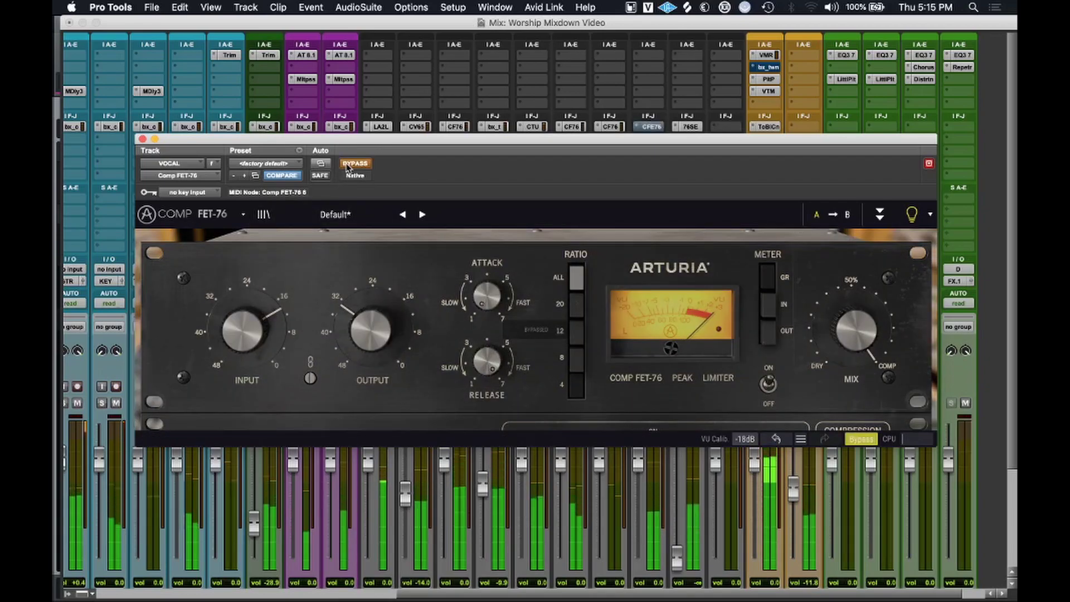
left_click(349, 165)
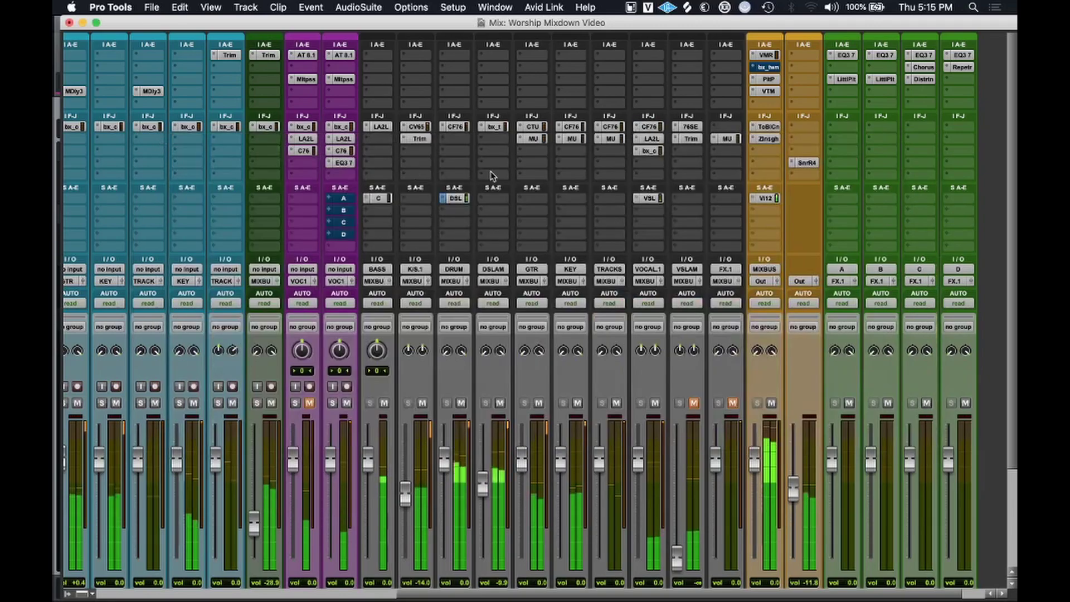
left_click(143, 140)
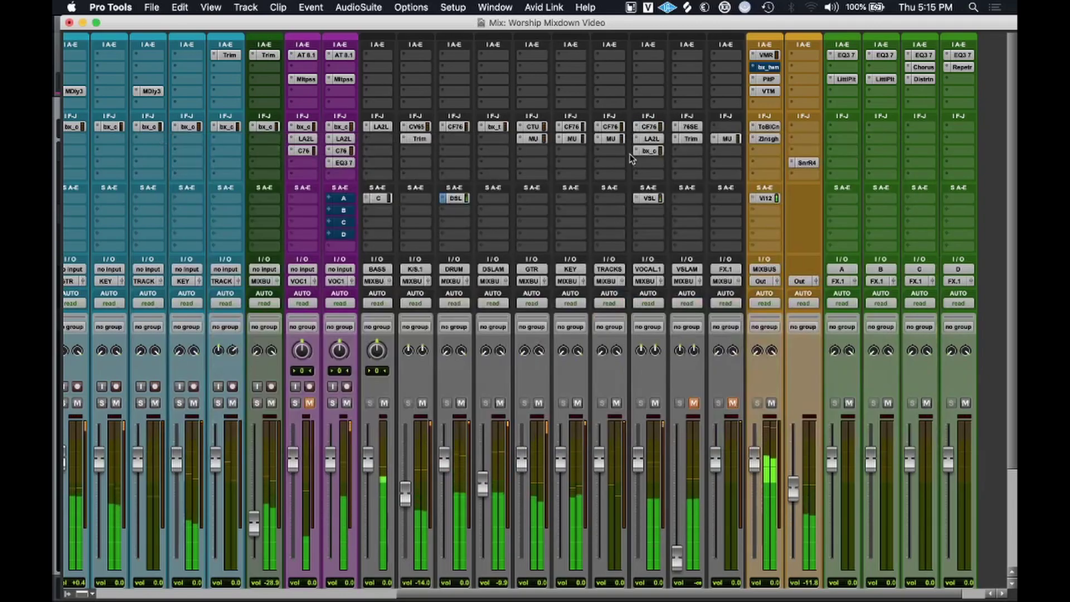
Open the LA-2A on the VOCAL bus and set its peak reduction to about 75.
left_click(651, 140)
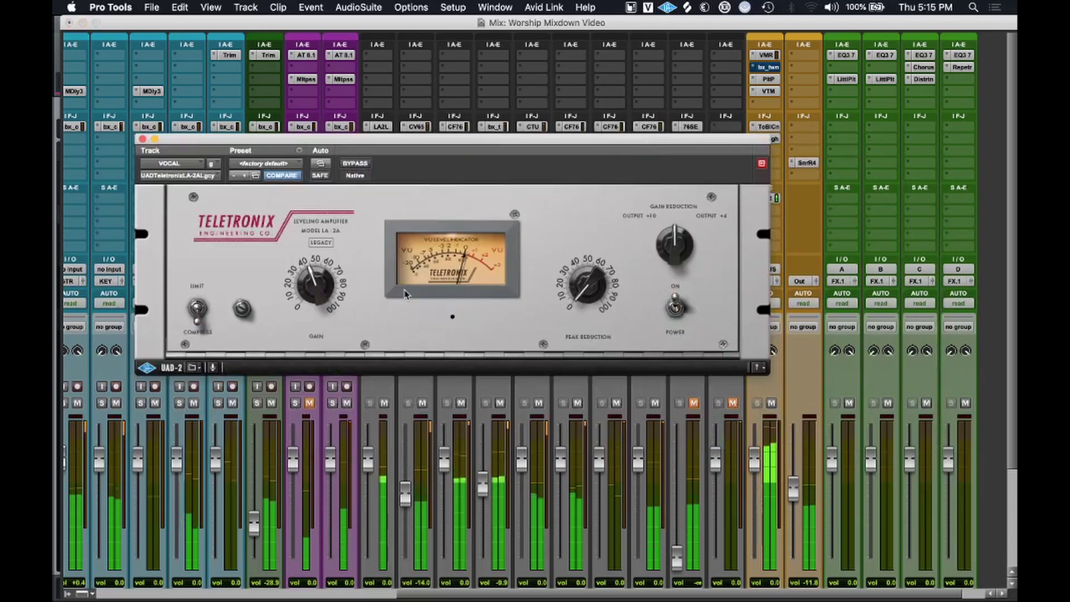
left_click_drag(583, 261, 605, 227)
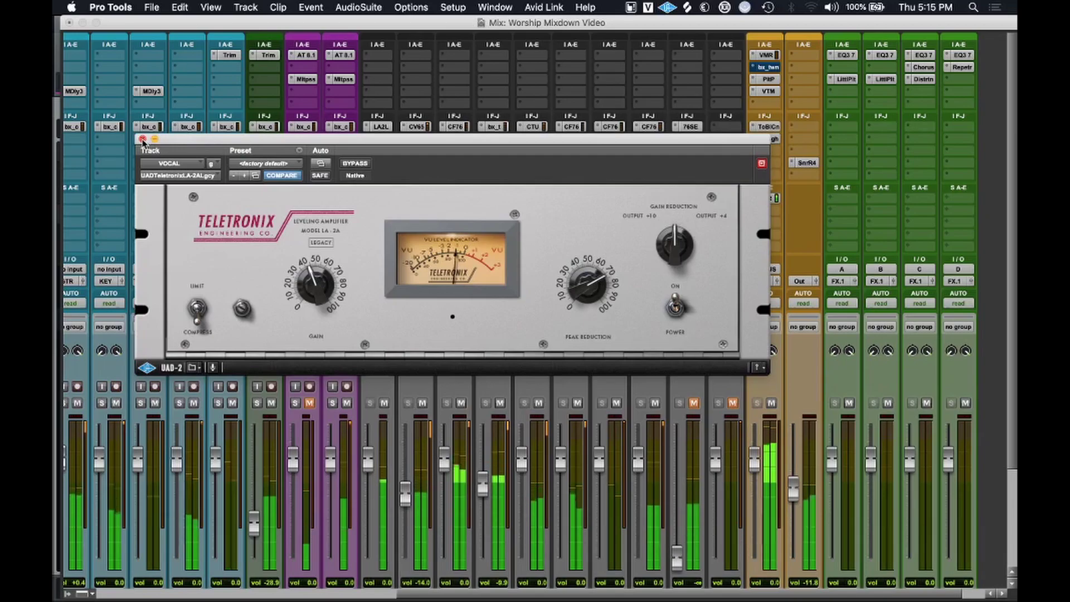
Close the LA-2A, open the VOCAL bus's bx_console SSL 4000 E, and make a slight low-mid cut with a narrower Q and lower LMF frequency.
left_click(142, 139)
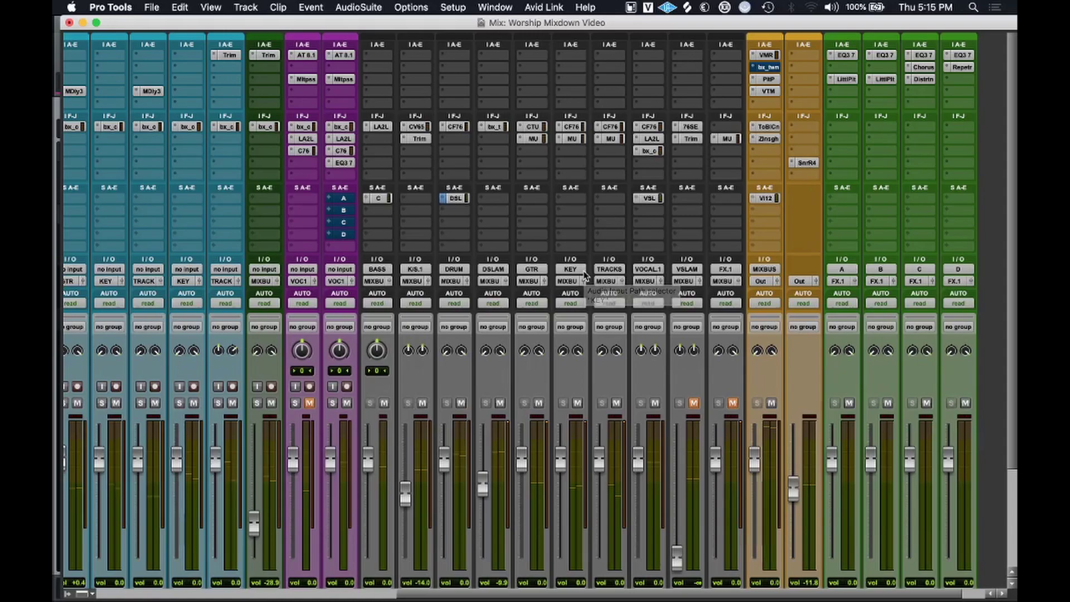
left_click(649, 151)
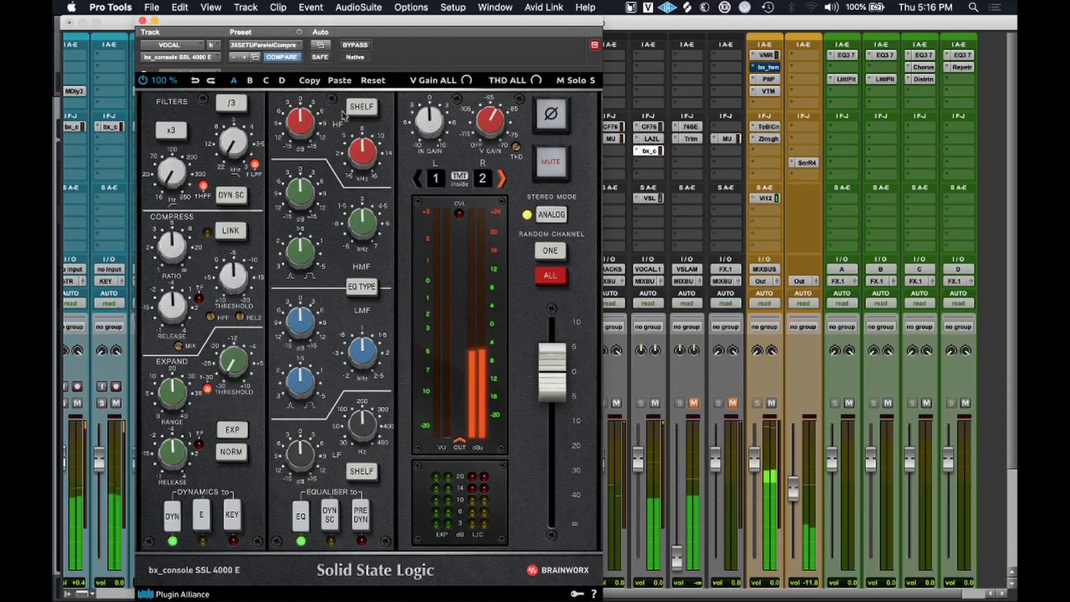
left_click_drag(303, 384, 302, 407)
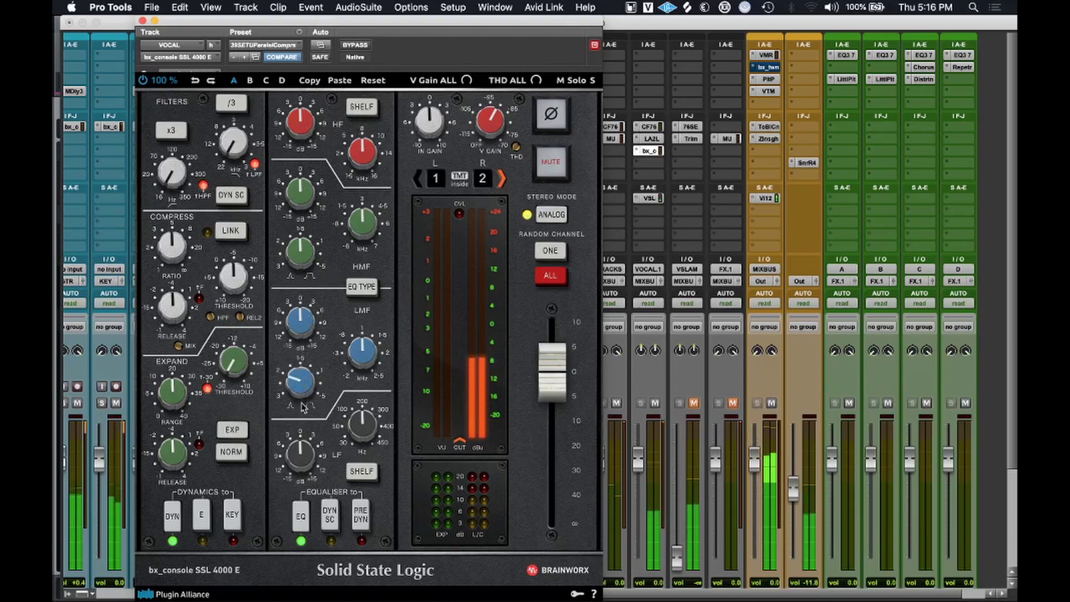
left_click_drag(370, 356, 357, 376)
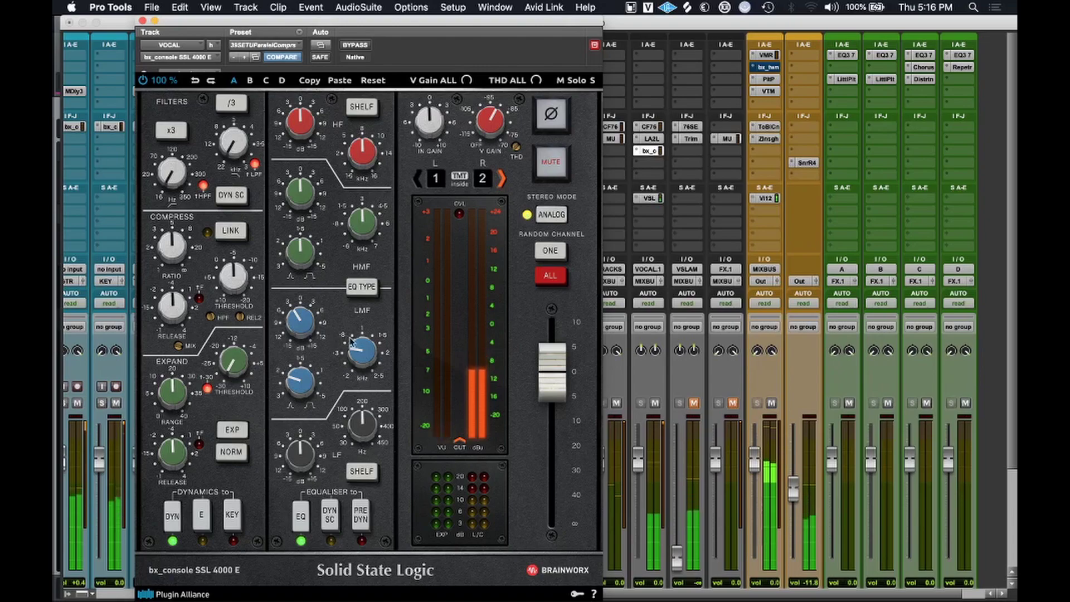
mouse_move(311, 335)
left_mouse_down()
mouse_move(330, 288)
mouse_move(326, 345)
left_mouse_up()
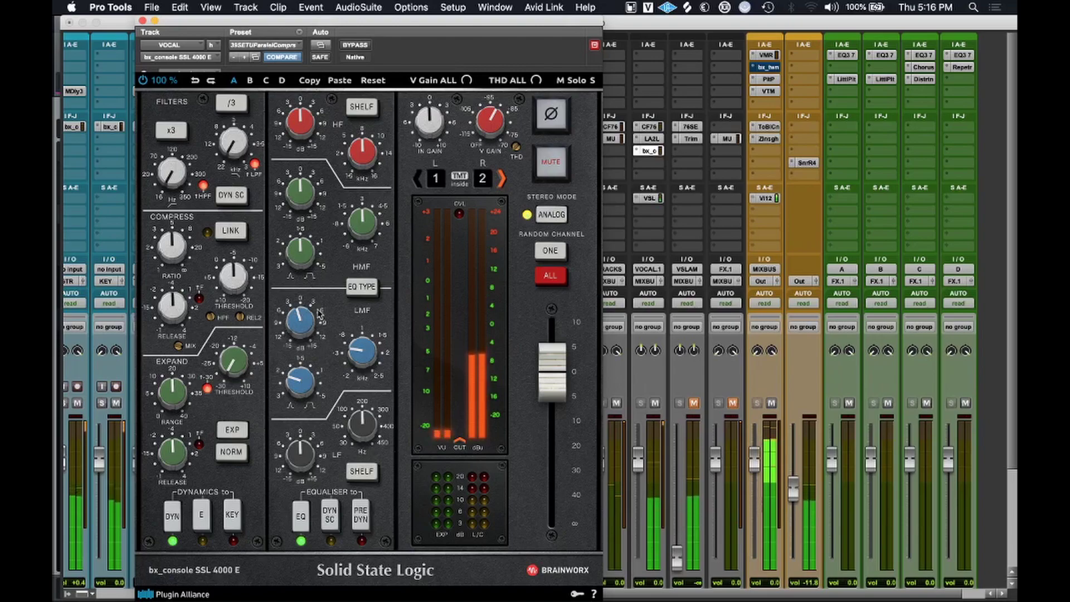
Boost the VOCAL bus's HF band with a bell curve at a higher frequency, and slightly boost its HMF band at a higher frequency.
left_click_drag(297, 128, 307, 123)
left_click(362, 107)
left_click_drag(358, 209, 363, 206)
left_click_drag(297, 209, 296, 211)
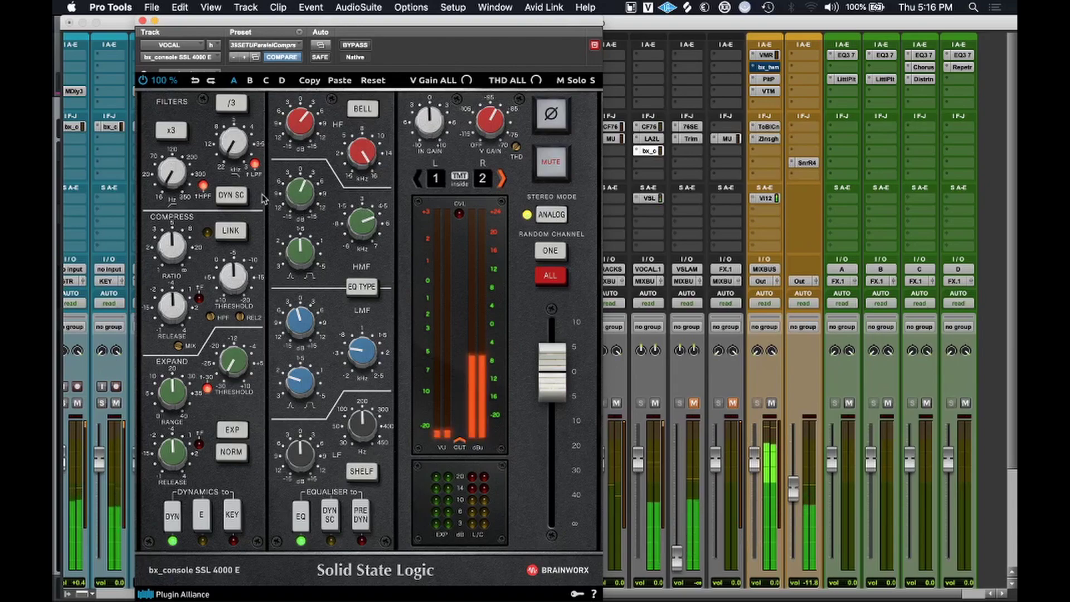
Enable compressor stereo linking on the VOCAL channel strip, lower its threshold to about -10 dB, and close the plug-in.
left_click(294, 194)
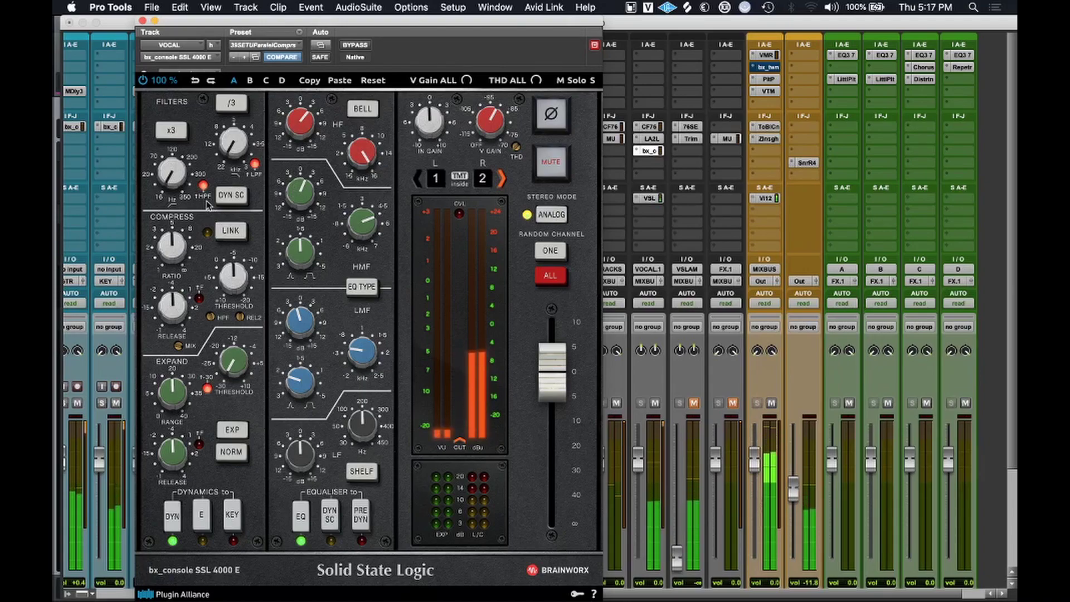
left_click(230, 231)
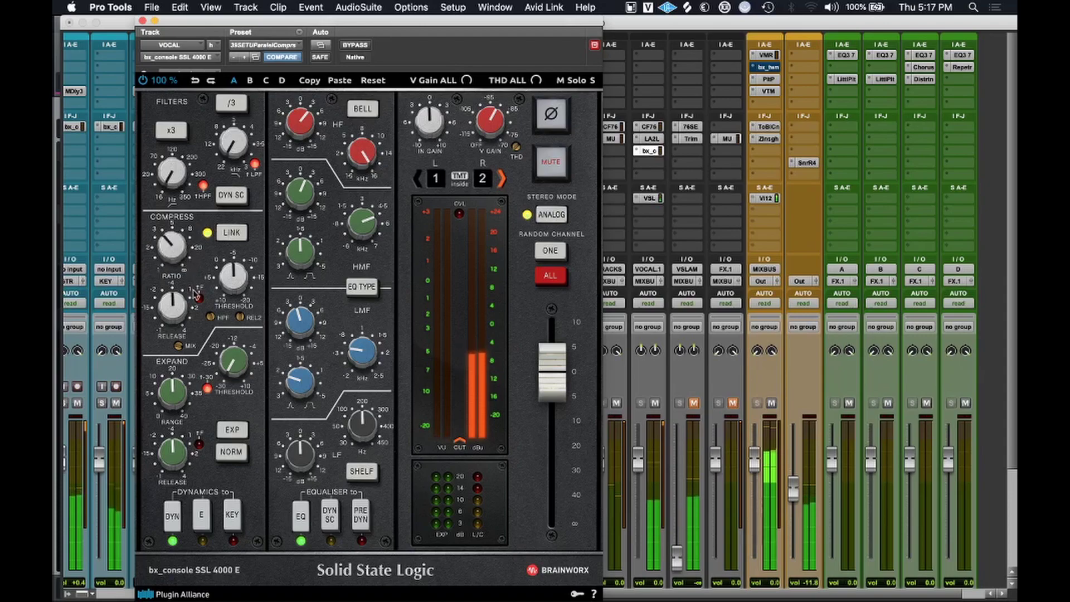
left_click_drag(236, 282, 242, 269)
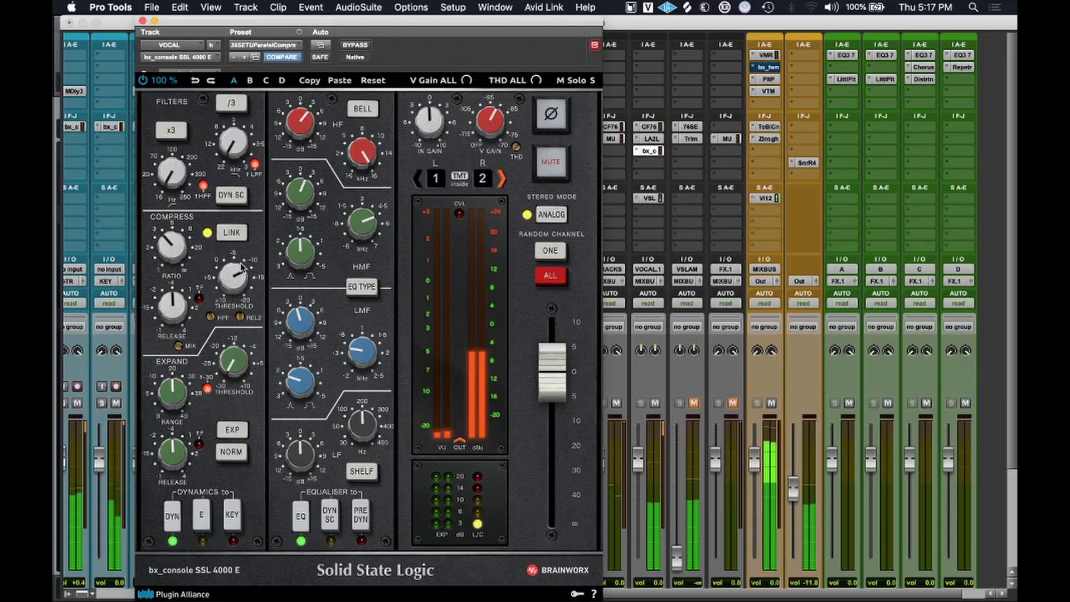
key("space")
left_click(143, 21)
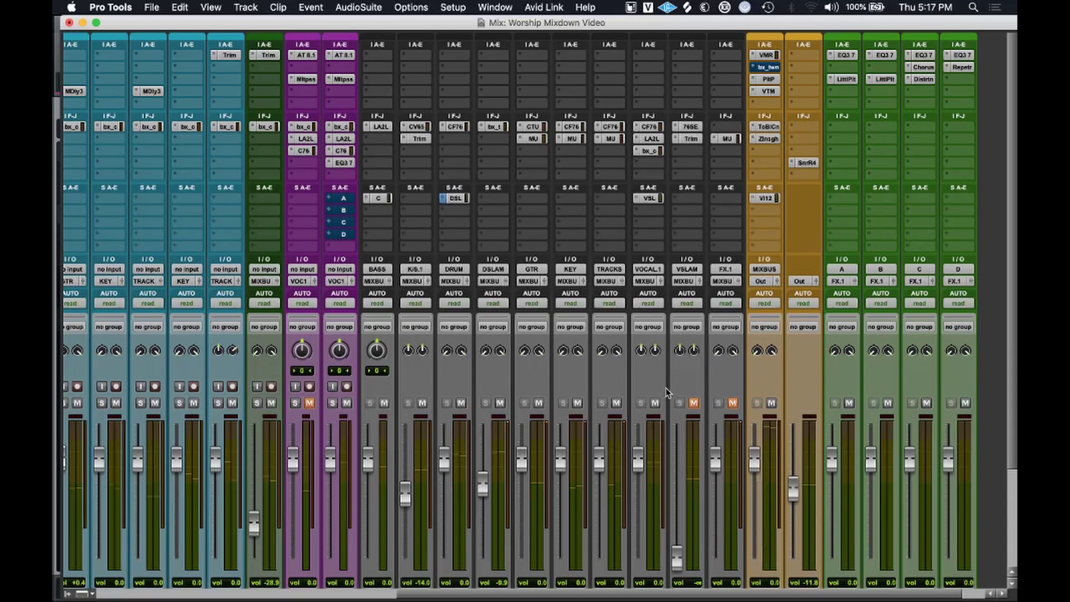
Unmute the VSLAM track and set the VOCAL track's send to VSLAM to pre-fader.
left_click(651, 200)
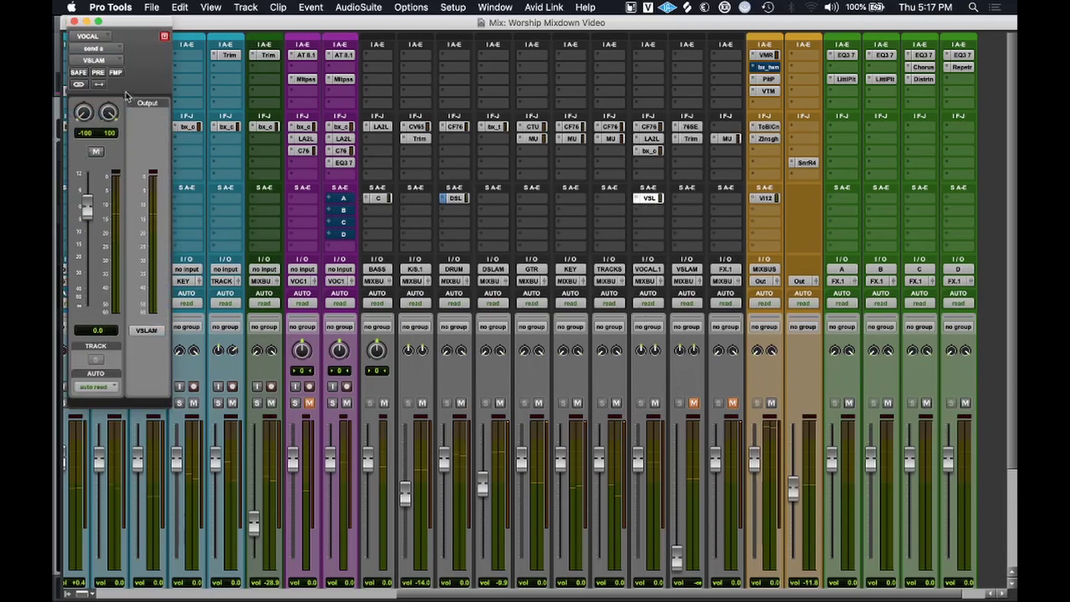
left_click(74, 21)
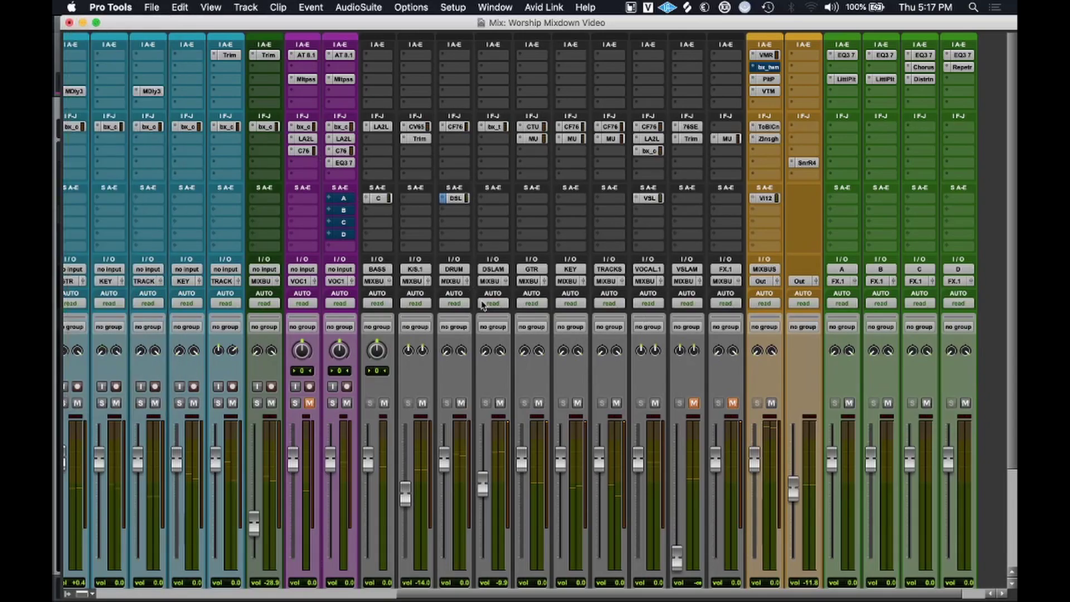
scroll(600, 389, "down", 5)
scroll(672, 112, "up", 5)
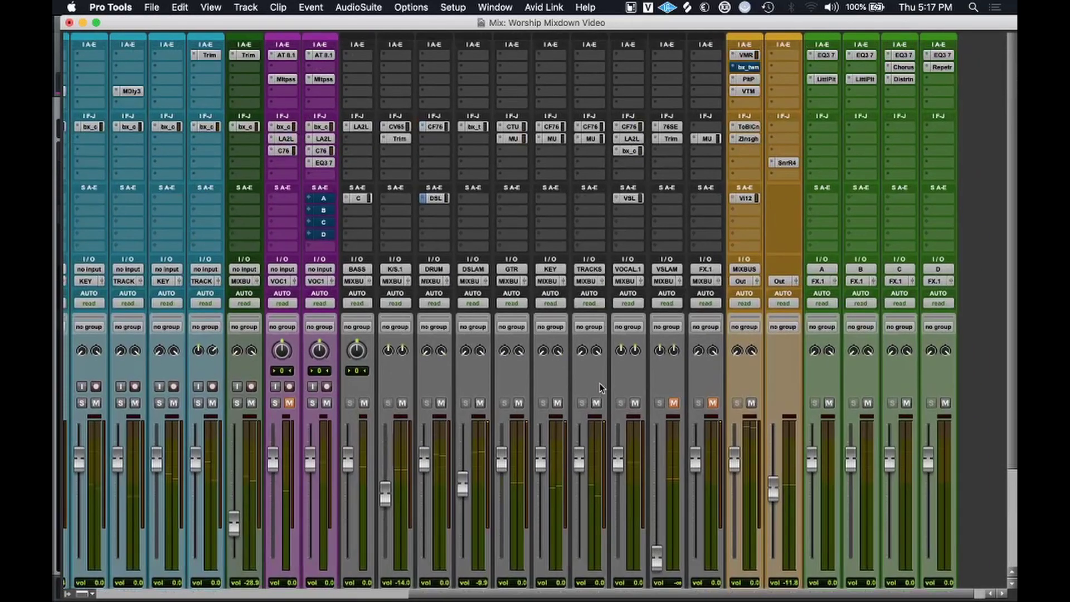
left_click(672, 127)
left_click(636, 198)
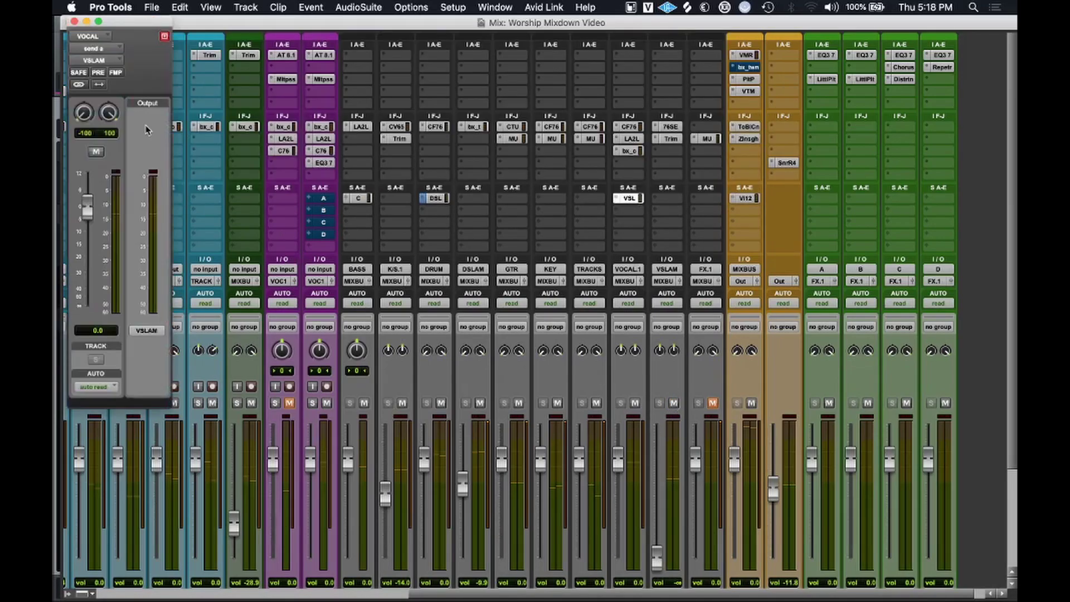
left_click(98, 75)
left_click(73, 22)
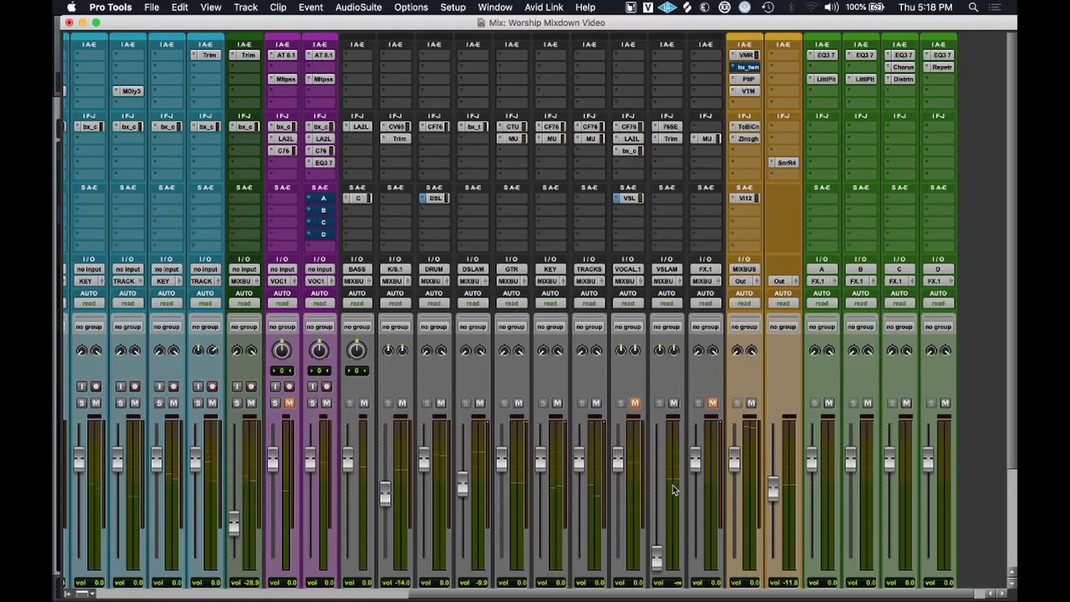
Audition VSLAM with VOCAL muted, raising its fader to +1.9 dB and inspecting its 1176SE compressor during playback.
key("space")
left_click_drag(658, 557, 675, 456)
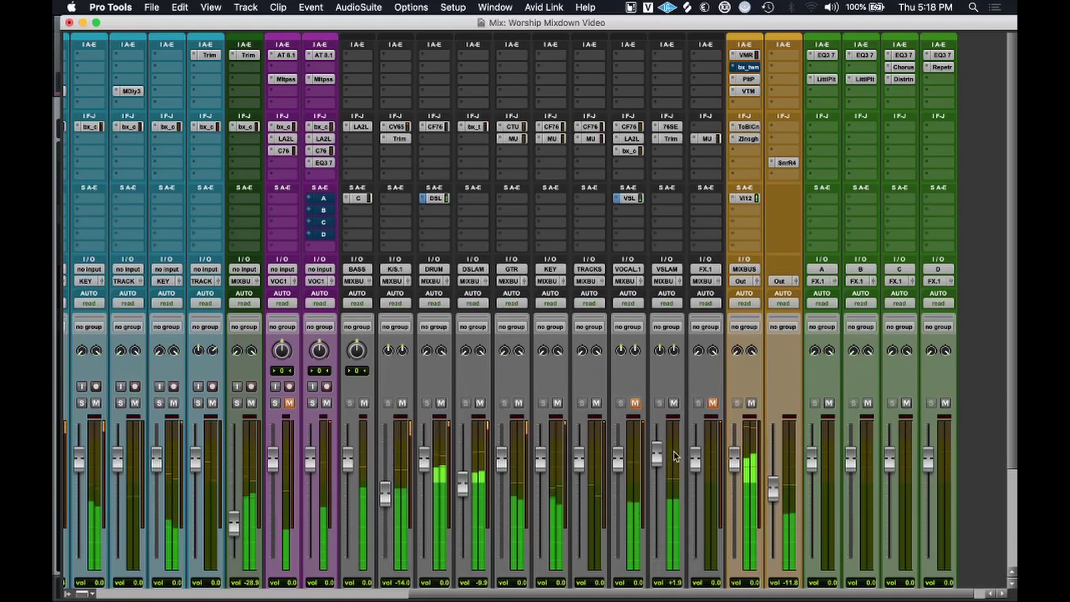
left_click(672, 127)
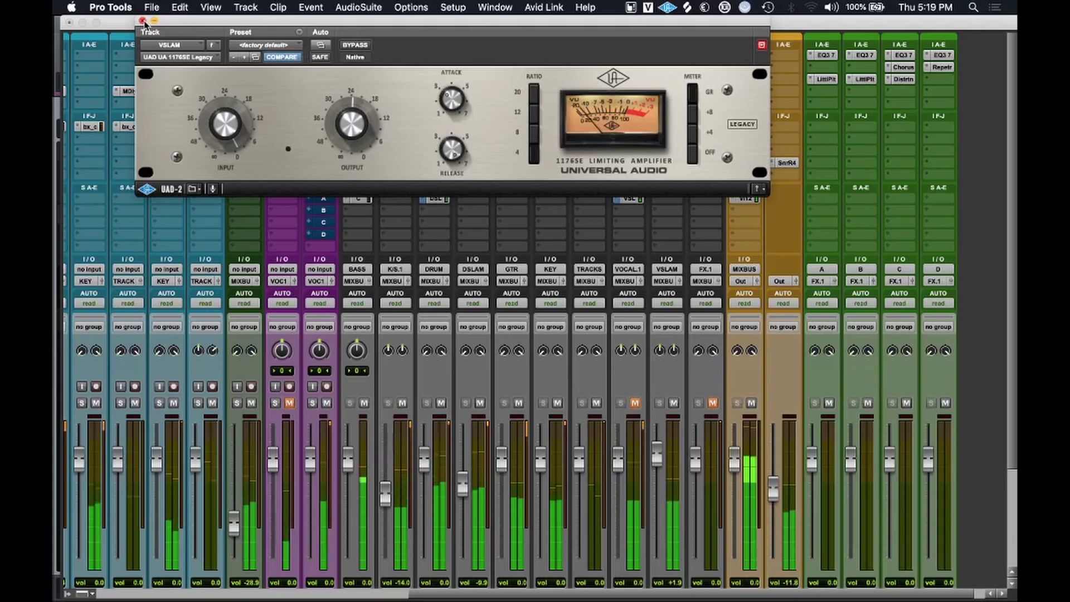
left_click(143, 20)
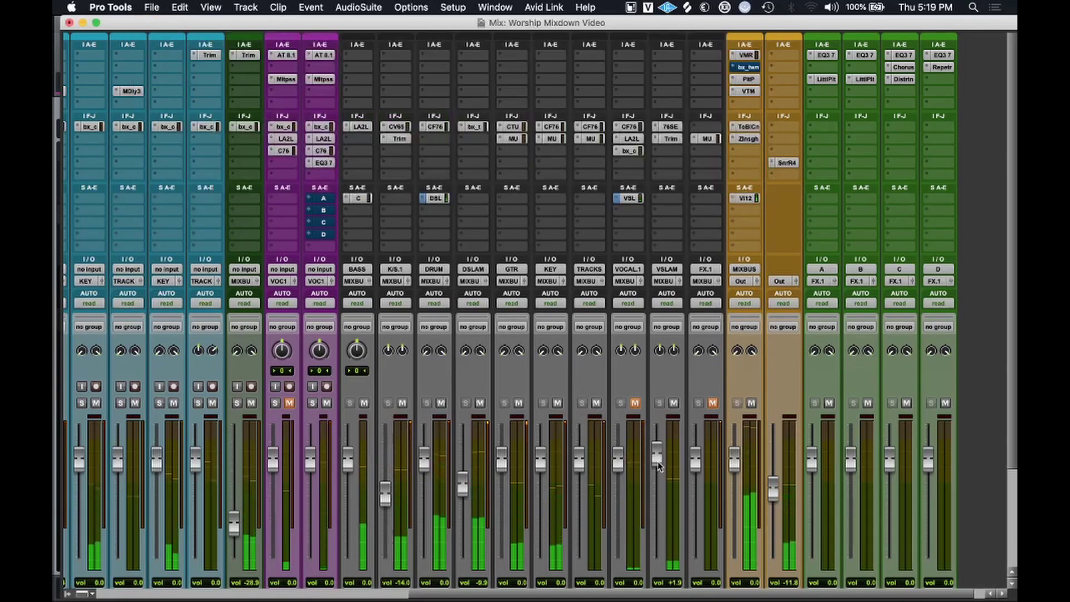
Pull the VSLAM fader fully down, restore the VOCAL track, and blend VSLAM back in to about -6.2 dB.
left_click_drag(657, 458, 657, 557)
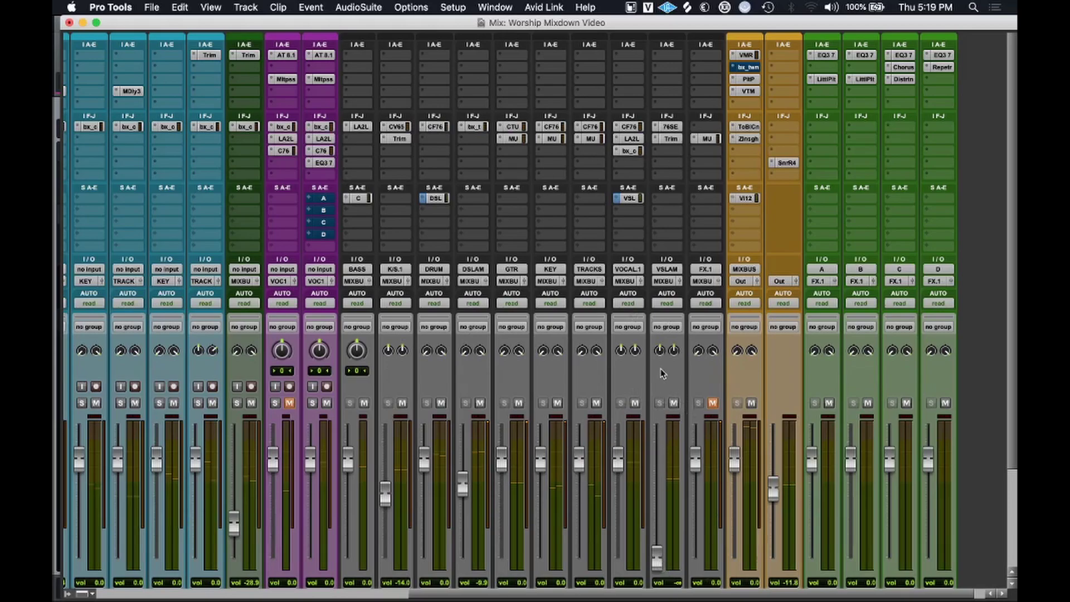
left_click_drag(657, 557, 663, 475)
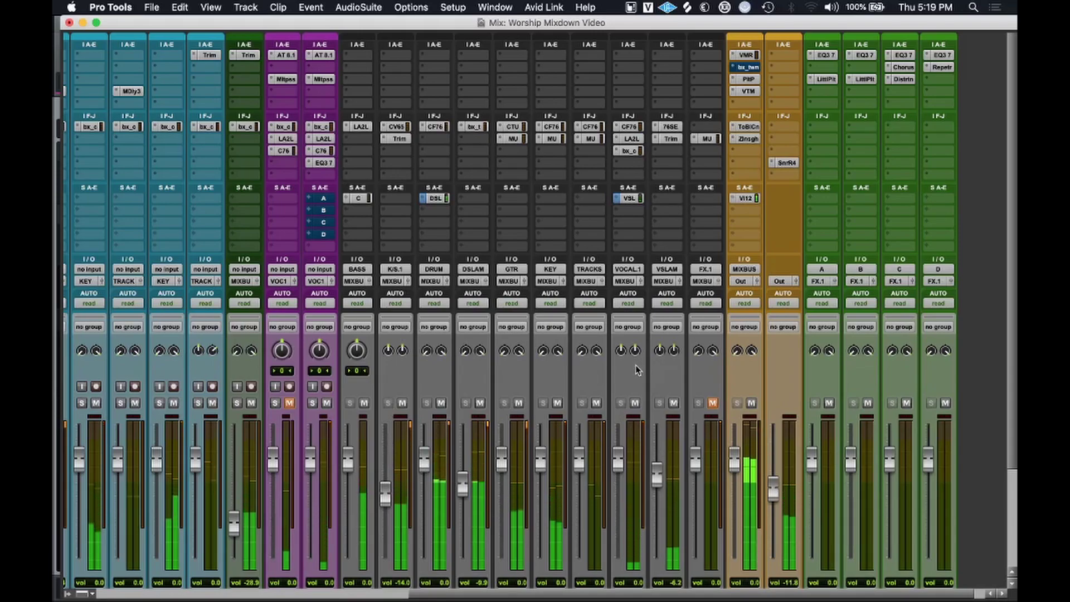
Create a Mix/Edit group named Voxbus containing the VOCAL and VSLAM tracks.
scroll(635, 366, "down", 5)
scroll(636, 366, "right", 1)
left_click(649, 486)
left_click(609, 488, "shift")
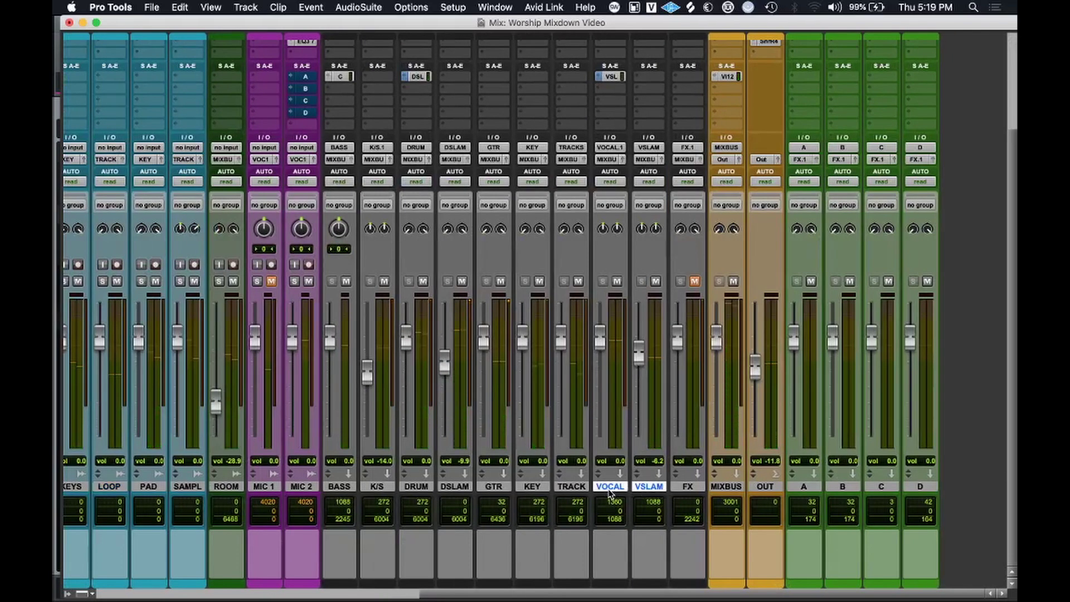
key("super+g")
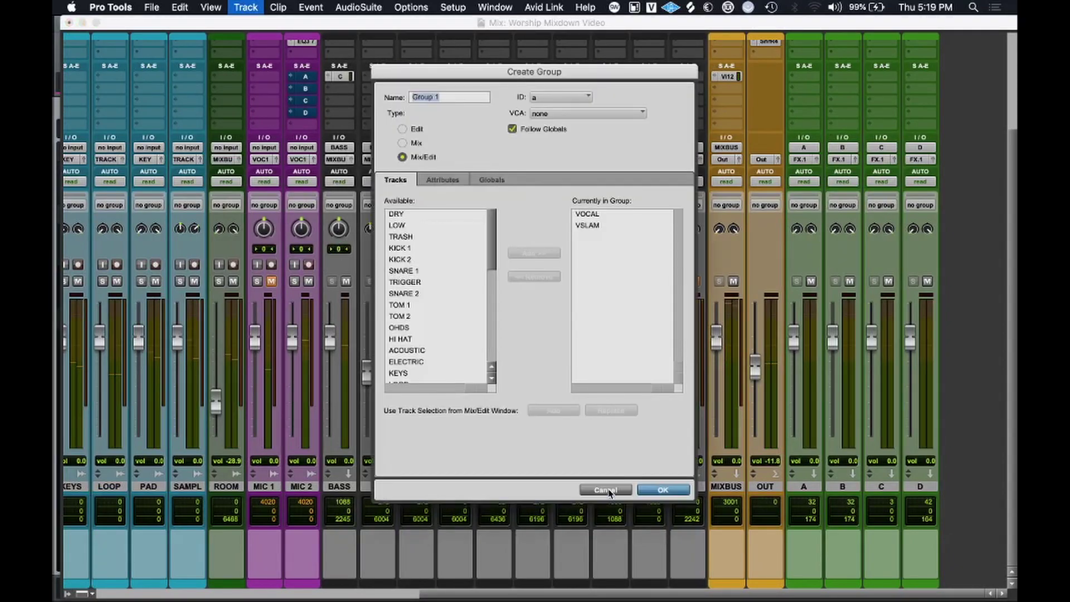
type("Voxbus")
key("Return")
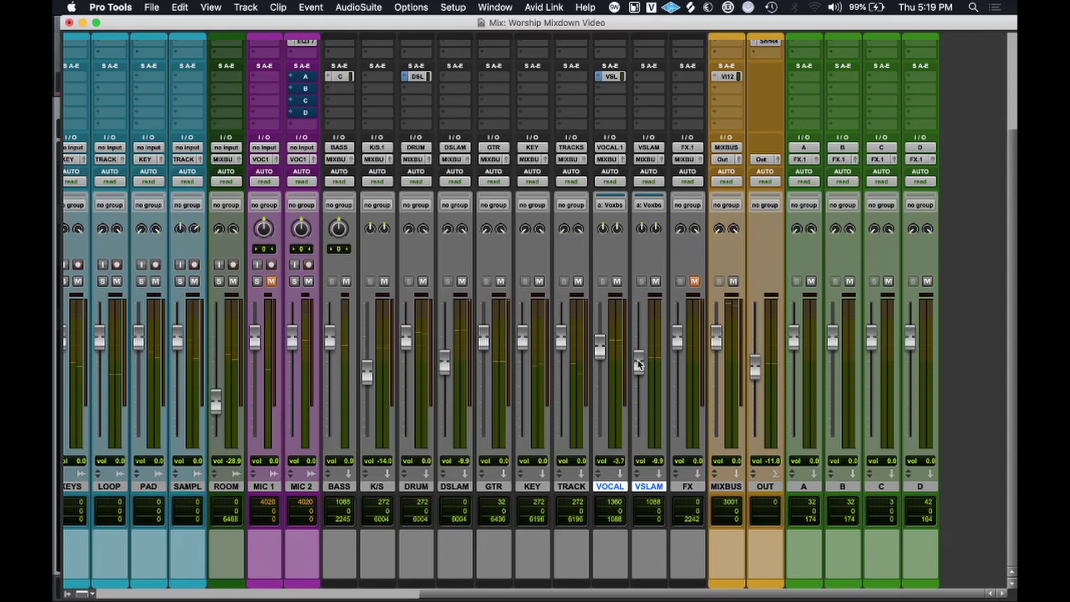
Balance the grouped vocal faders during playback, setting VOCAL to -2.7 dB and VSLAM to -8.9 dB.
key("space")
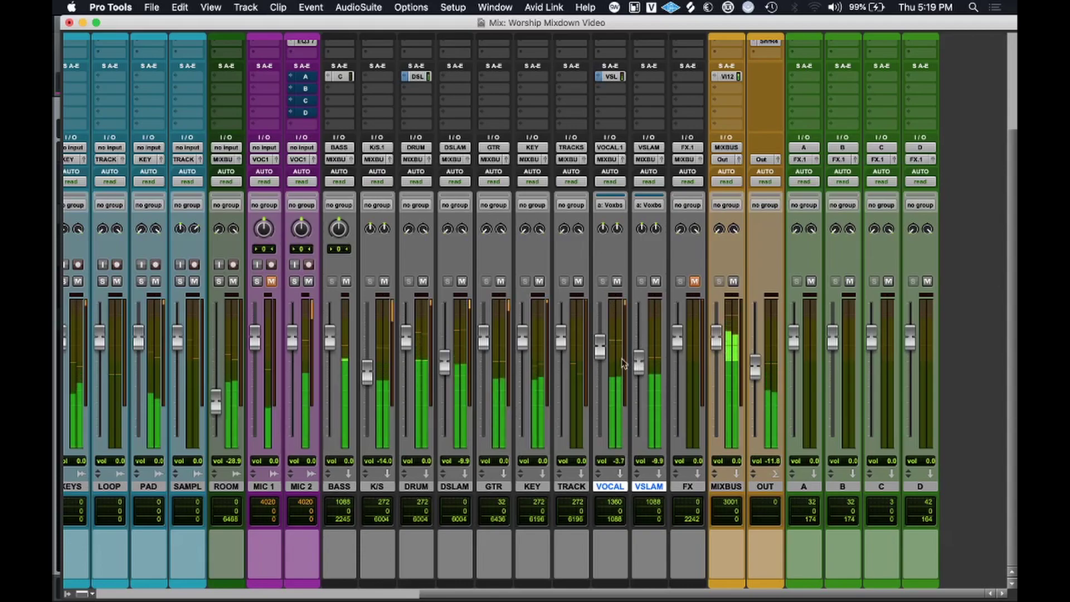
left_click_drag(639, 366, 639, 362)
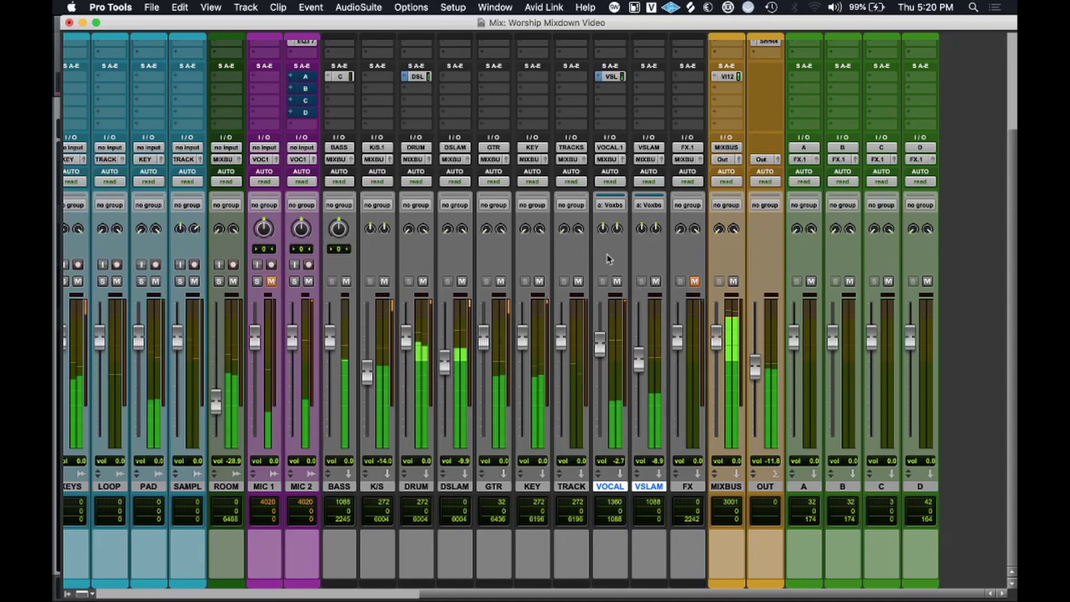
key("space")
key("space")
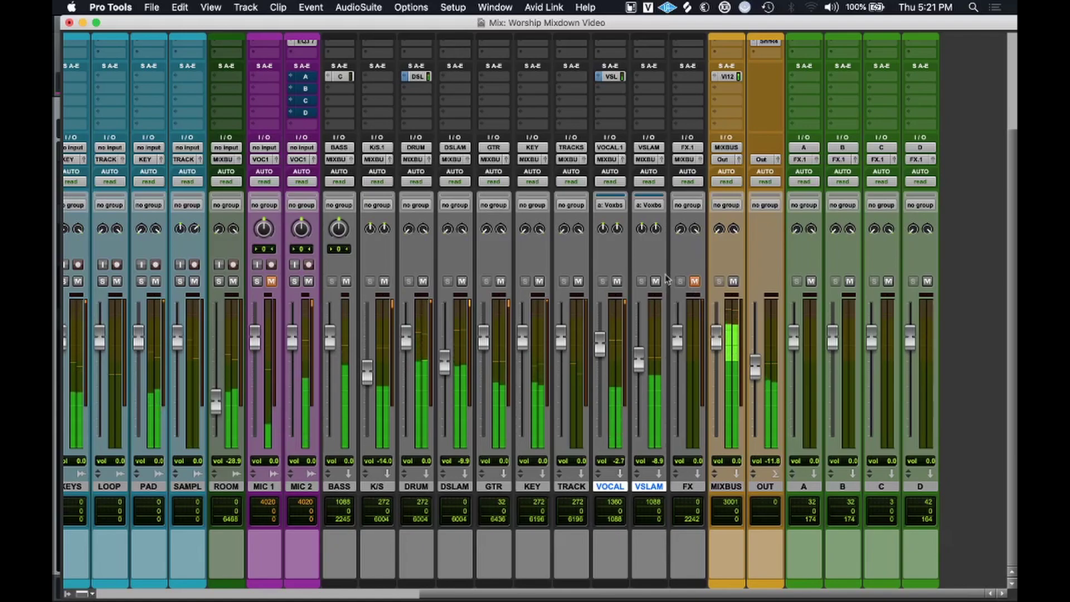
Lower the TRIGER drum track's fader to about -2.2 dB while the mix plays.
scroll(466, 258, "left", 3)
scroll(465, 258, "left", 10)
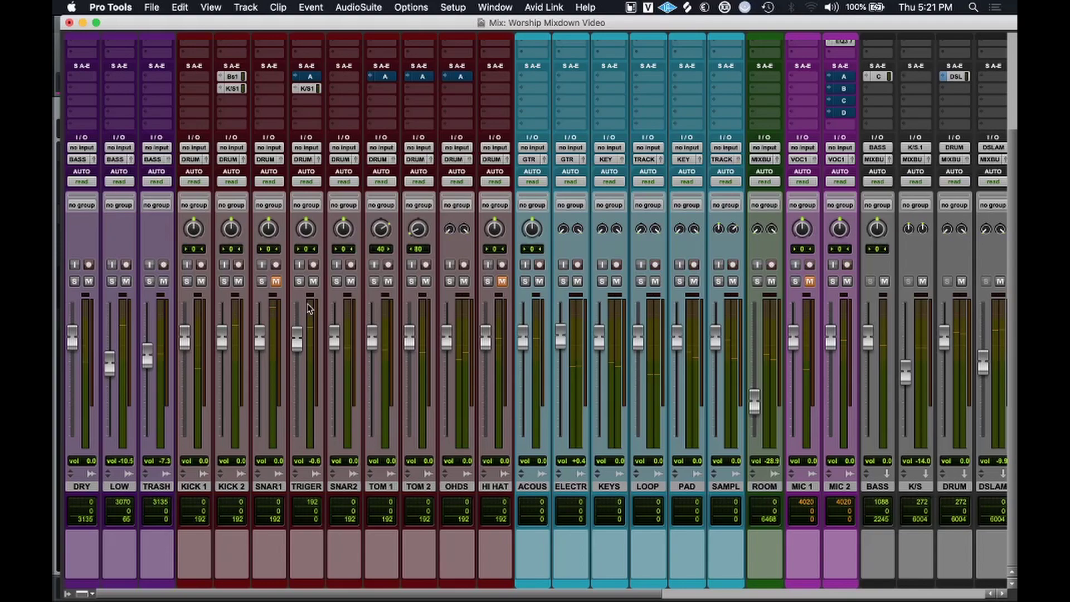
left_click_drag(298, 339, 299, 351)
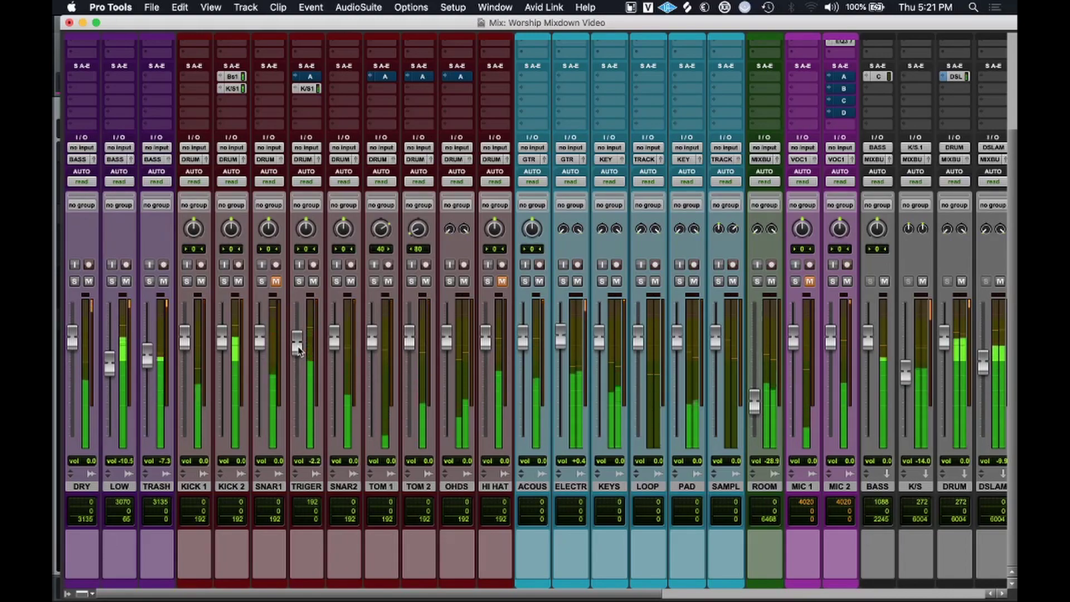
Adjust the HF boost on the TRIGER track's SSL 4000 E channel strip, comparing bell and shelf shapes and keeping shelf.
scroll(306, 129, "up", 5)
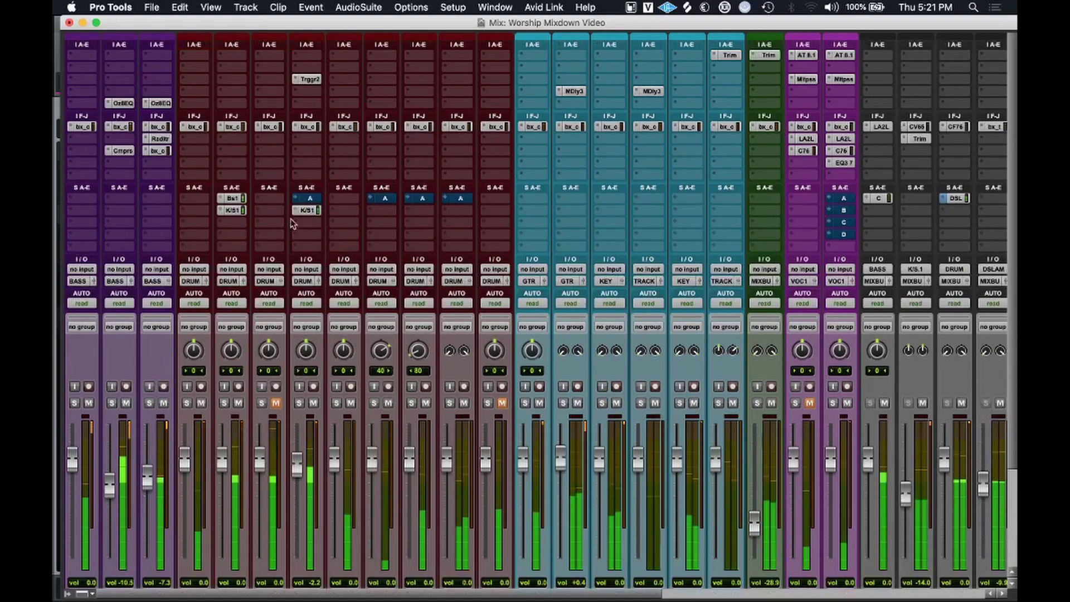
left_click(306, 127)
mouse_move(307, 133)
left_click_drag(307, 131, 307, 137)
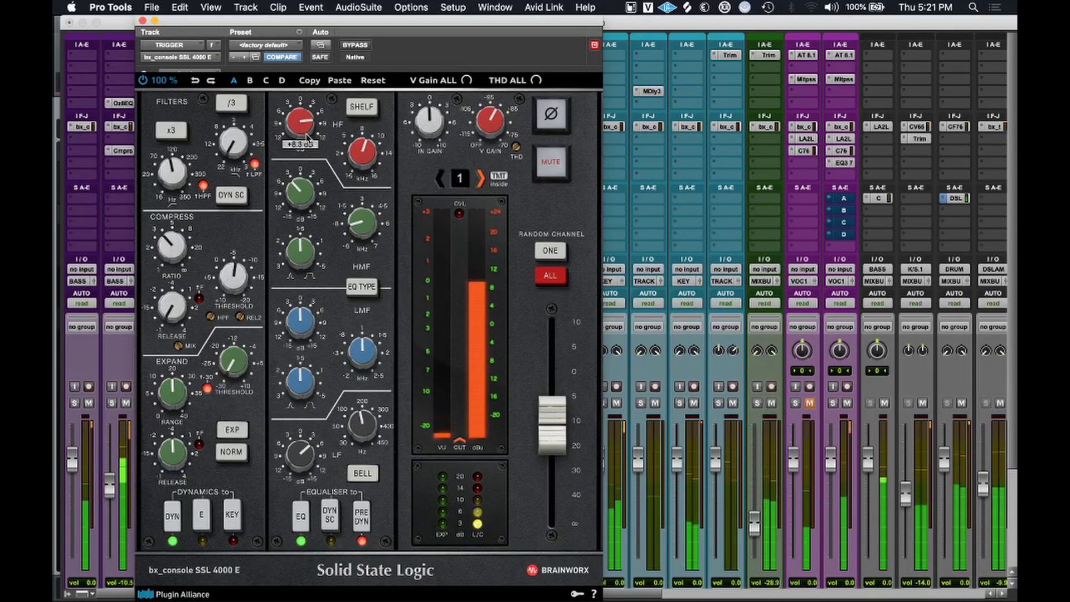
left_click(359, 108)
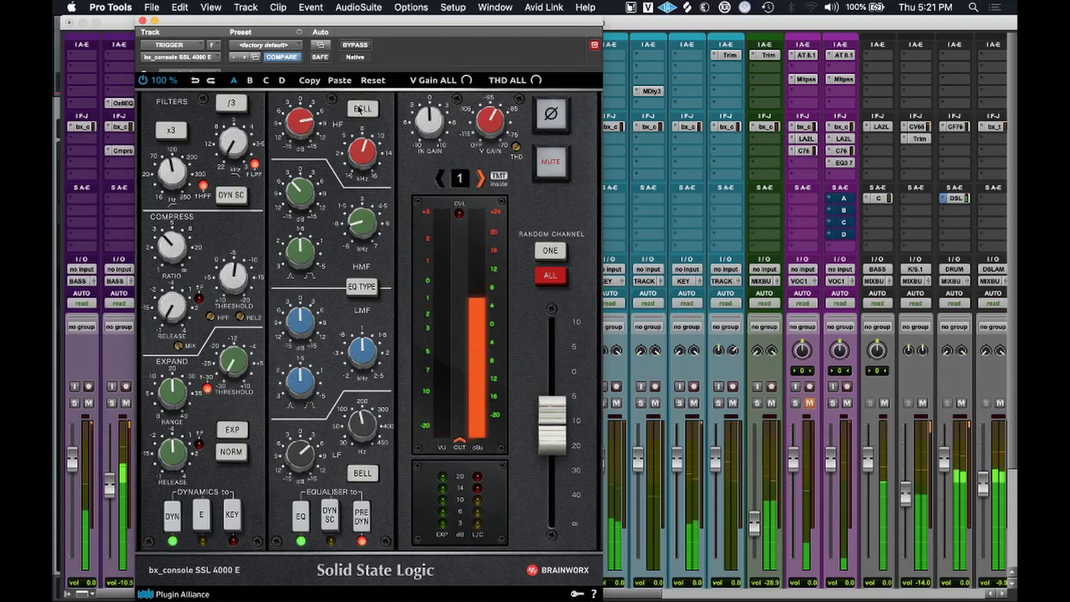
mouse_move(297, 144)
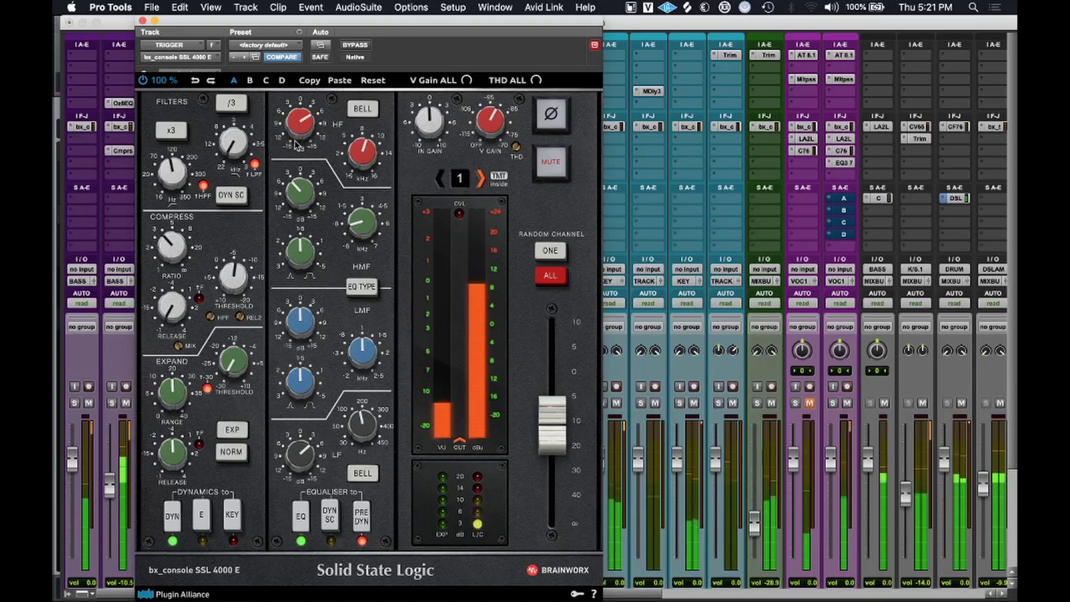
scroll(680, 385, "right", 10)
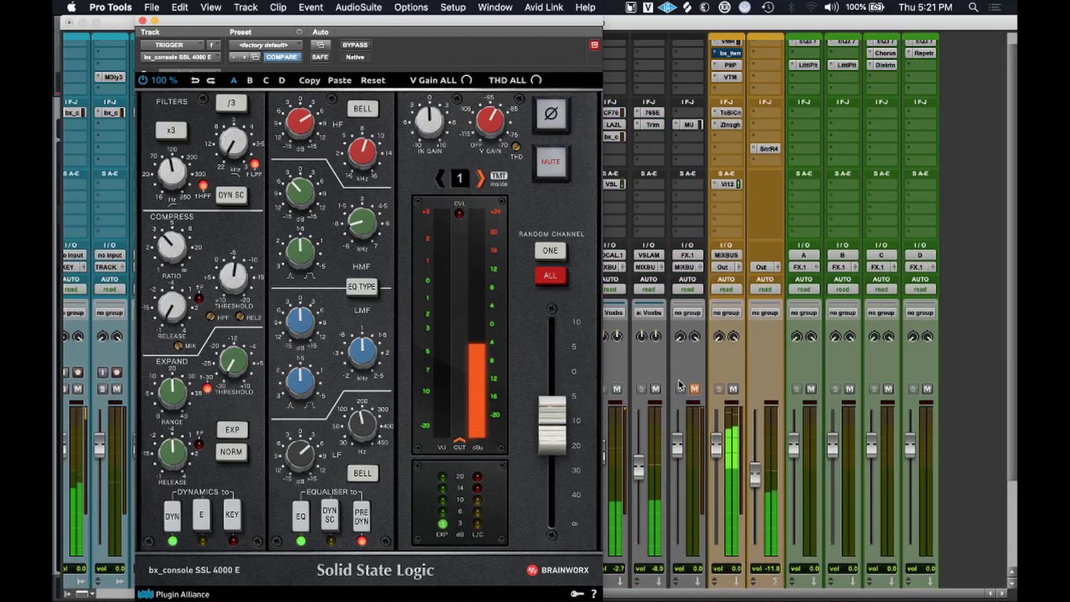
left_click(717, 448)
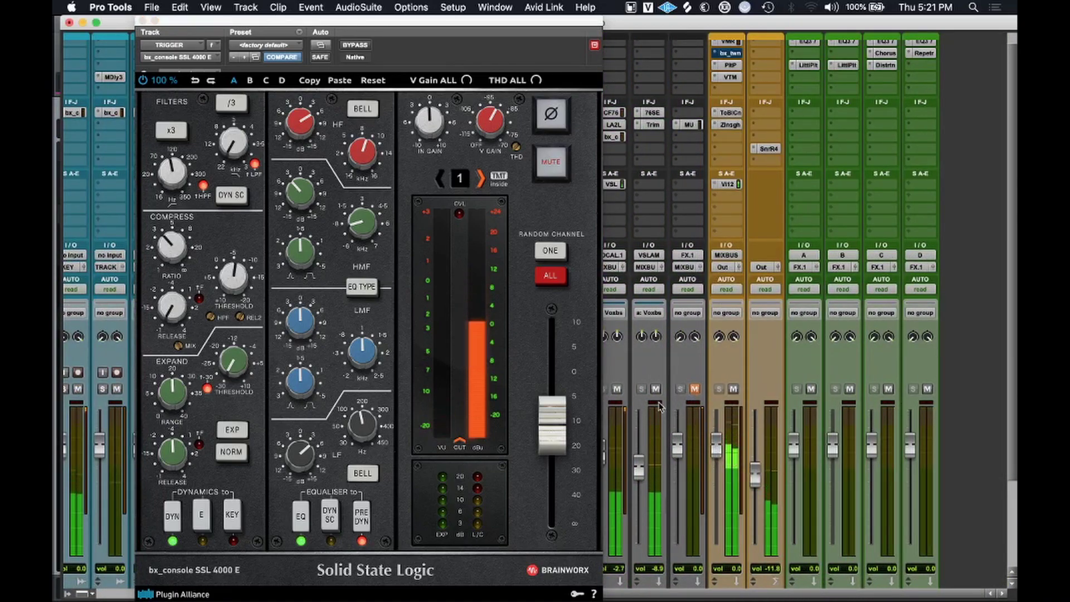
left_click(362, 108)
mouse_move(312, 122)
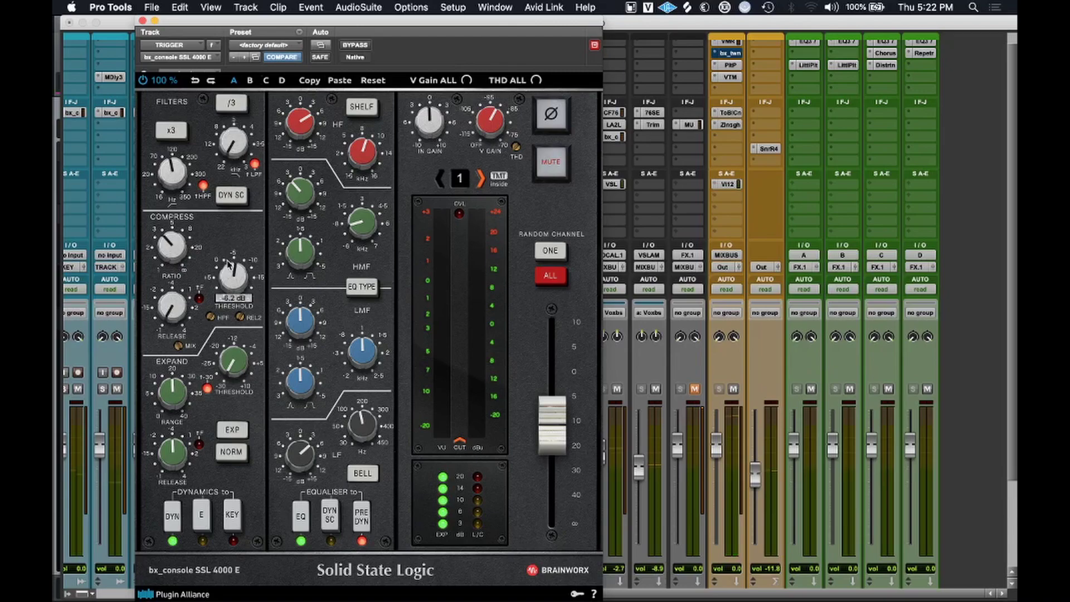
Slightly lower the compressor threshold on the TRIGER channel strip during playback.
key("space")
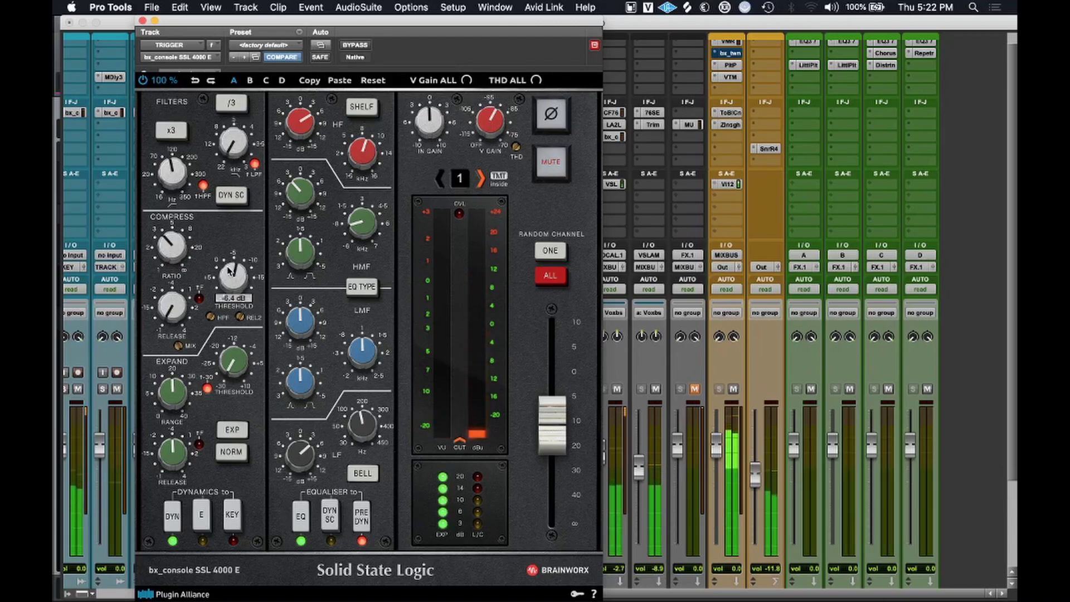
scroll(230, 271, "down", 3)
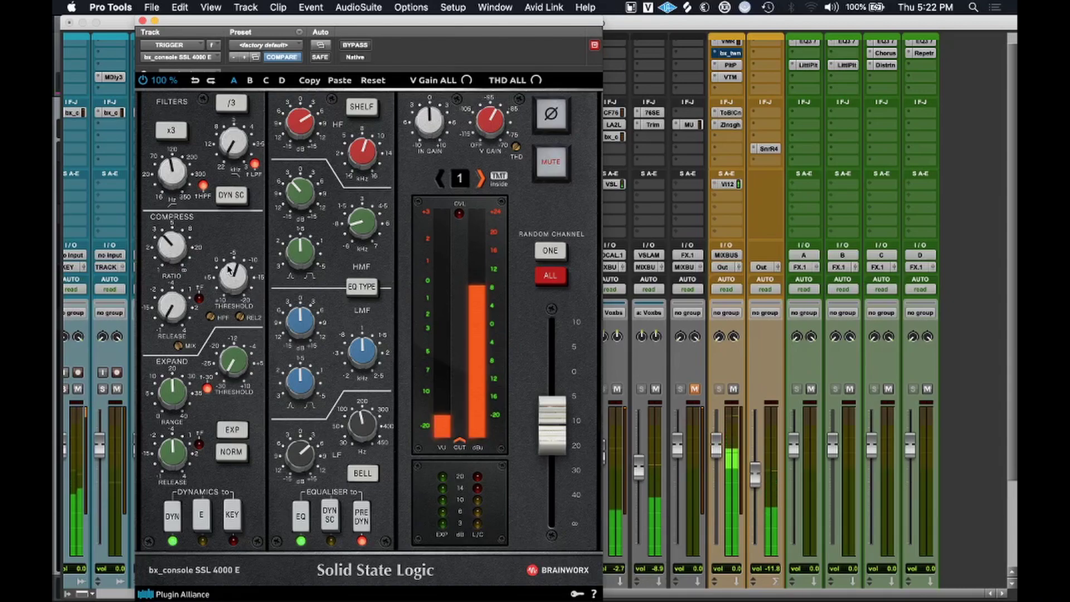
Reduce the TRIGER channel strip's LF boost and raise its high-pass filter to about 120 Hz, then stop playback.
mouse_move(296, 450)
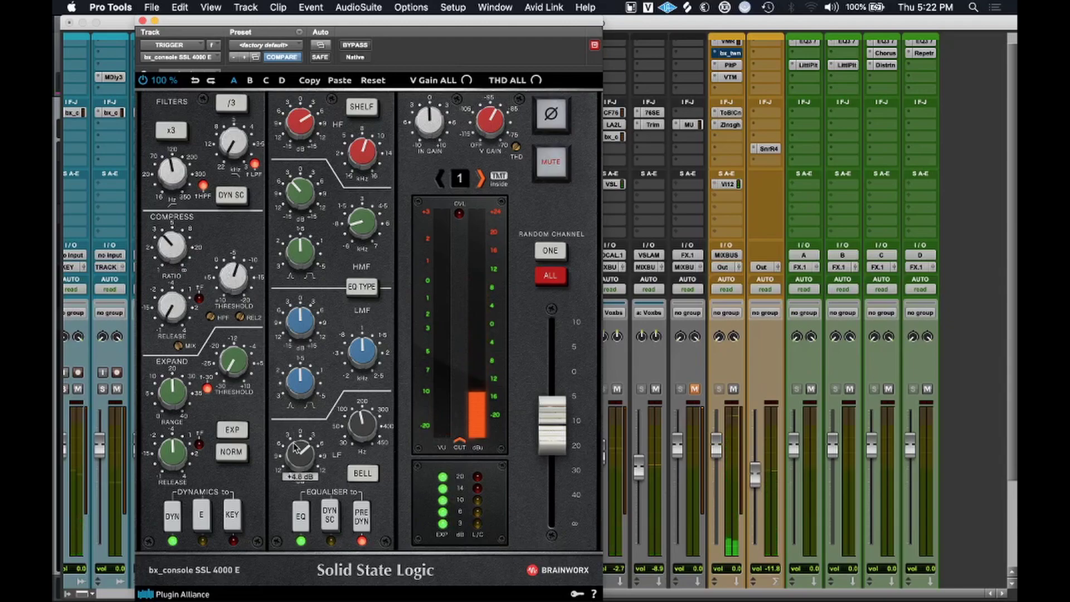
scroll(294, 450, "down", 1)
mouse_move(173, 174)
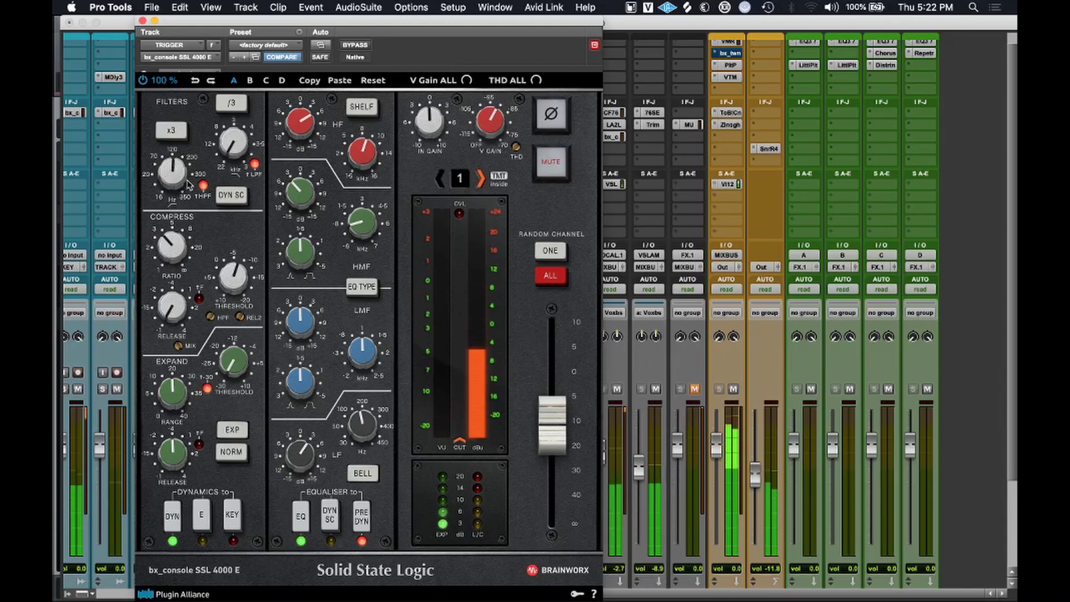
left_click(690, 479)
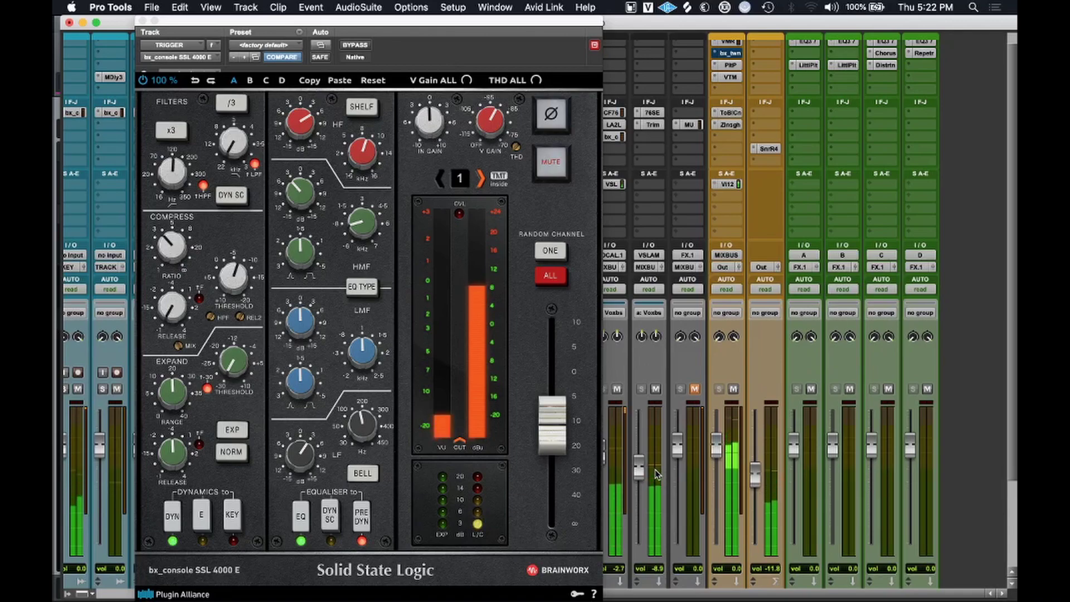
key("space")
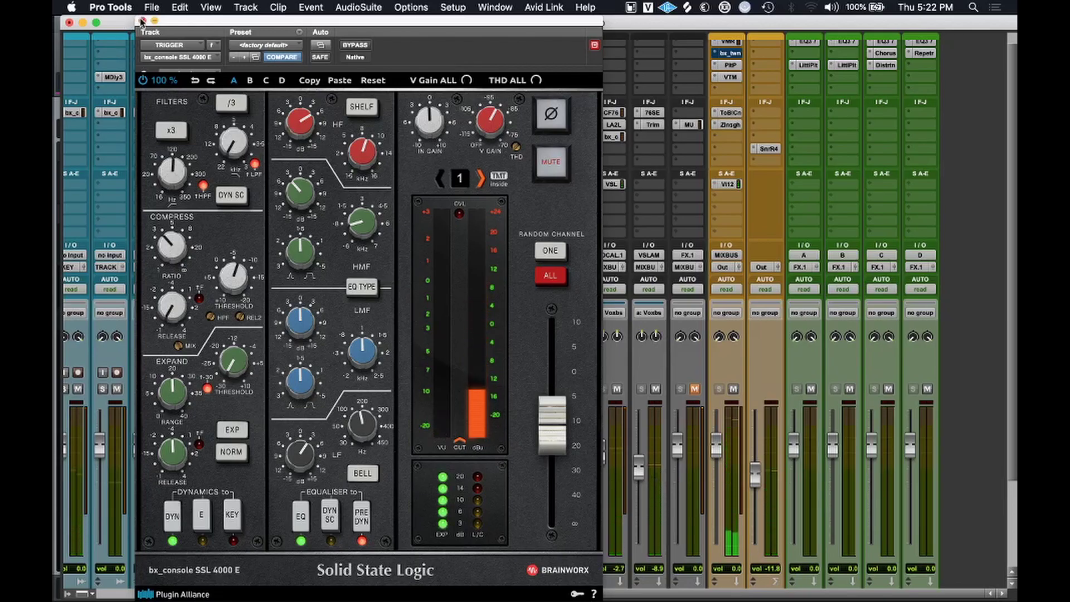
Close the SSL 4000 E window and insert a mono Virtual Mix Rack after the channel strip on the TRIGER track.
left_click(142, 21)
scroll(233, 299, "left", 10)
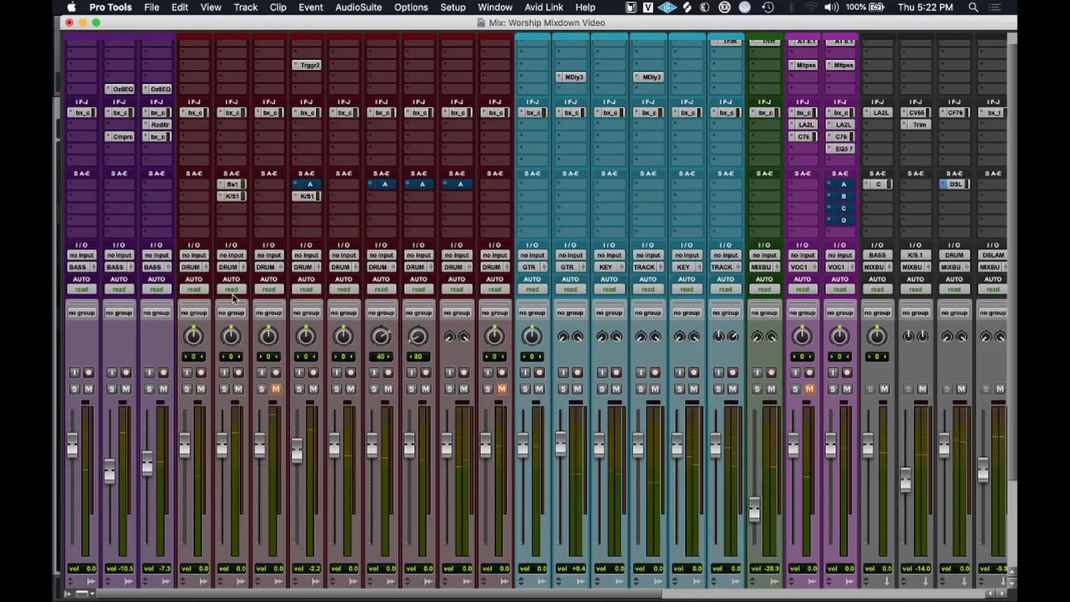
scroll(233, 299, "down", 4)
scroll(233, 299, "right", 10)
scroll(234, 299, "left", 10)
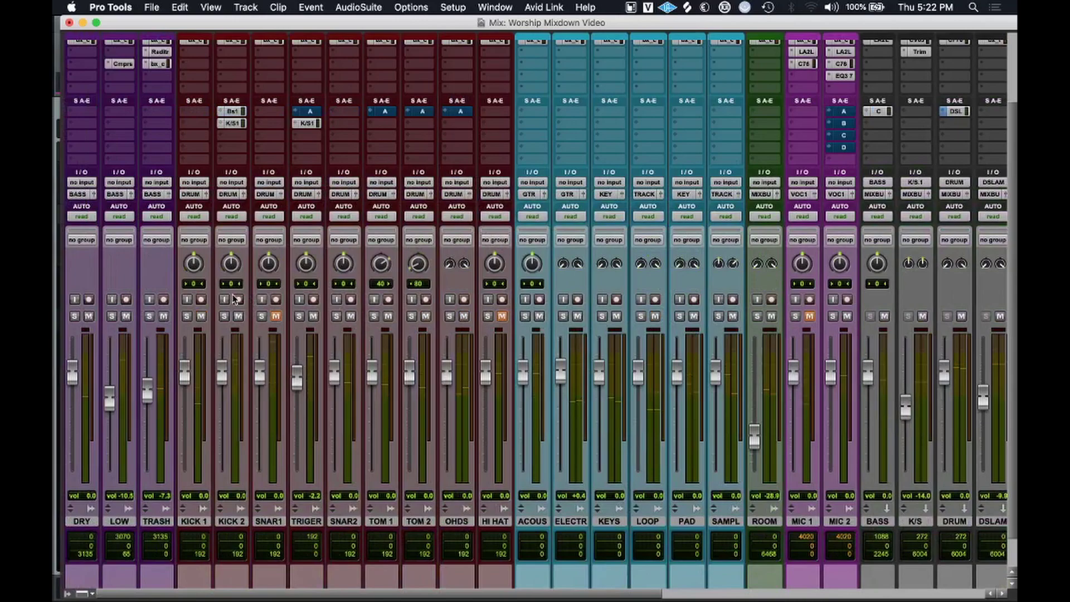
scroll(286, 301, "up", 5)
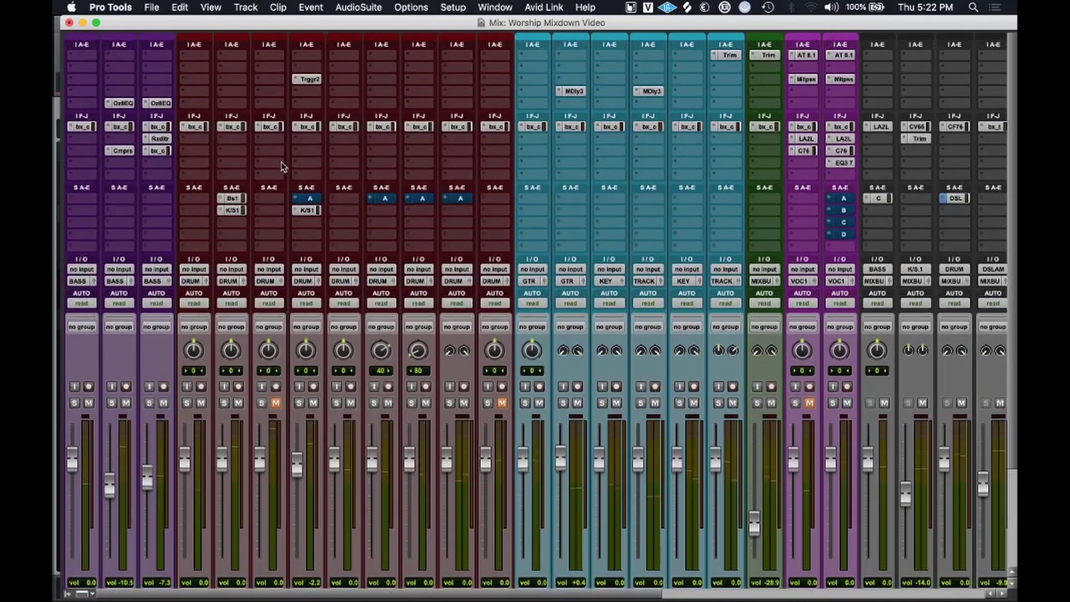
left_click(311, 144)
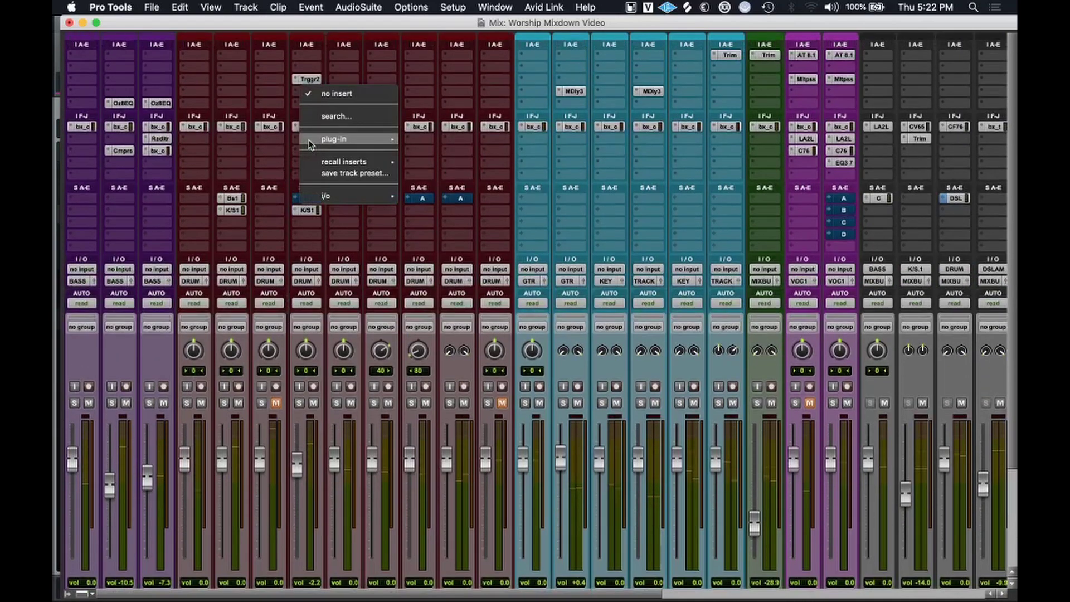
mouse_move(327, 141)
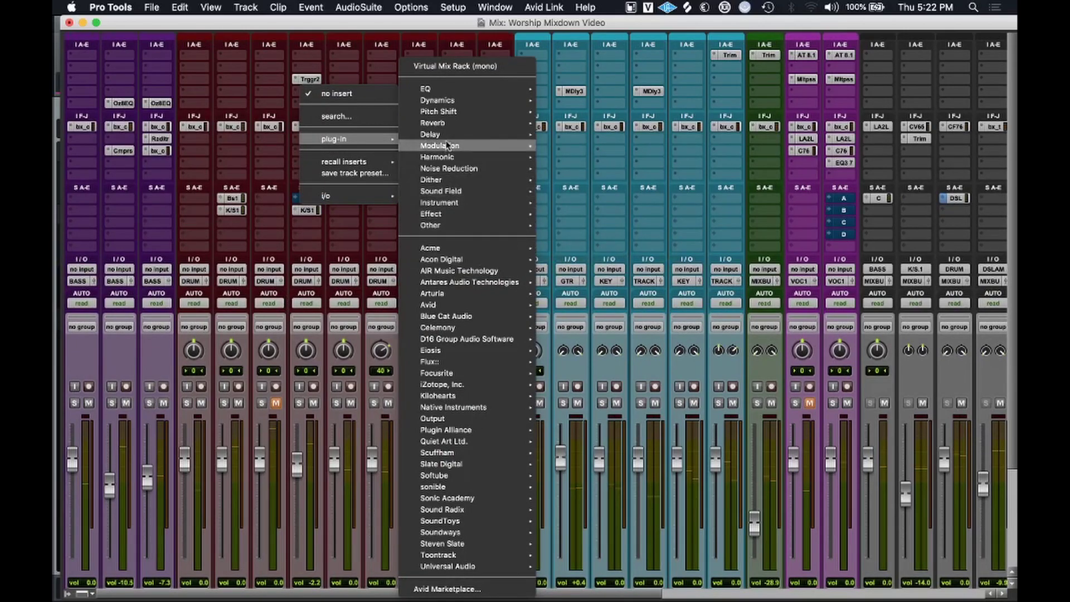
left_click(452, 68)
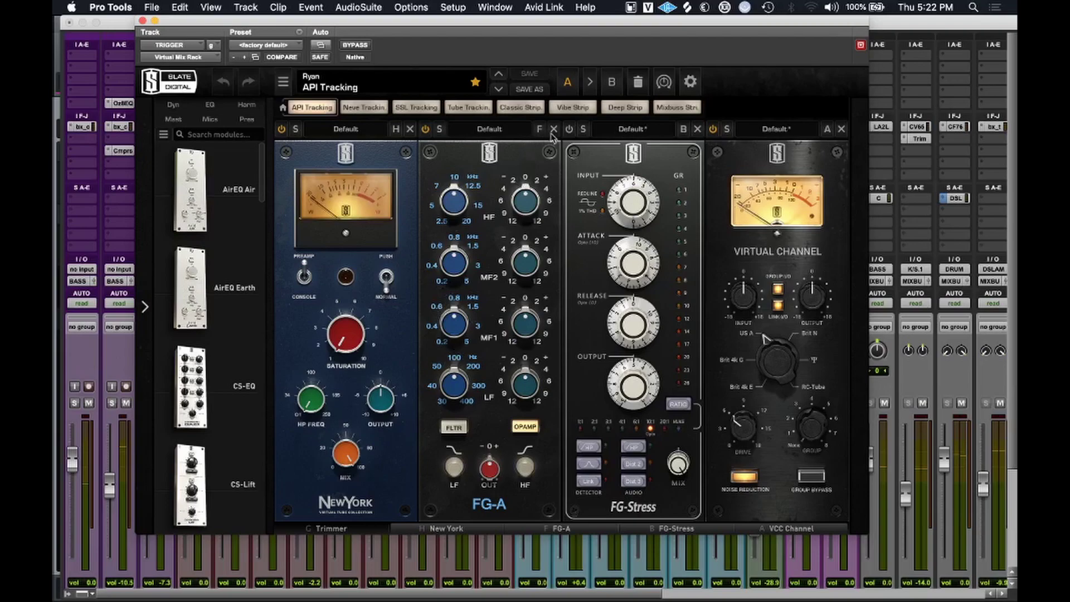
Remove the VCC, New York and Trimmer modules from the rack and place FG-Stress before FG-A.
left_click(553, 129)
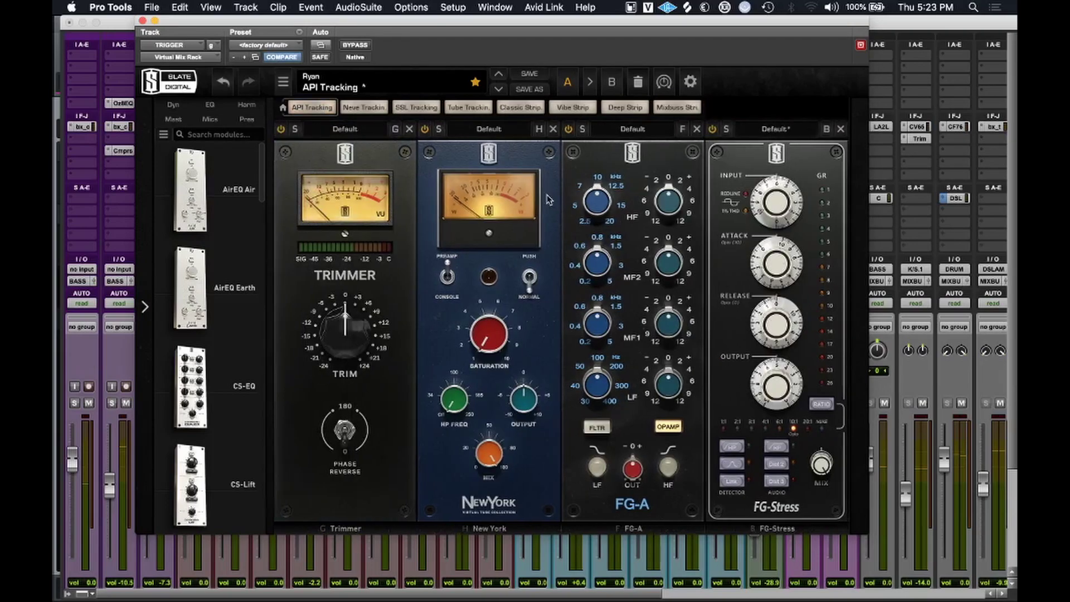
left_click(554, 130)
left_click(408, 130)
left_click_drag(365, 156, 502, 157)
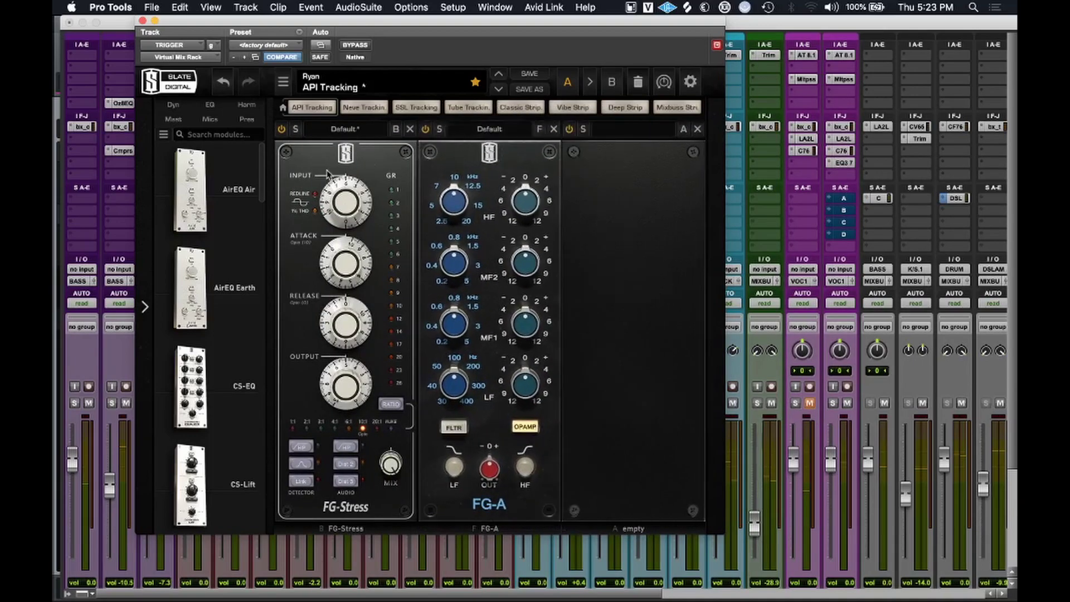
Reset the FG-Stress module to its Default preset, with the FG-A module switched off.
scroll(209, 253, "down", 15)
scroll(209, 255, "up", 10)
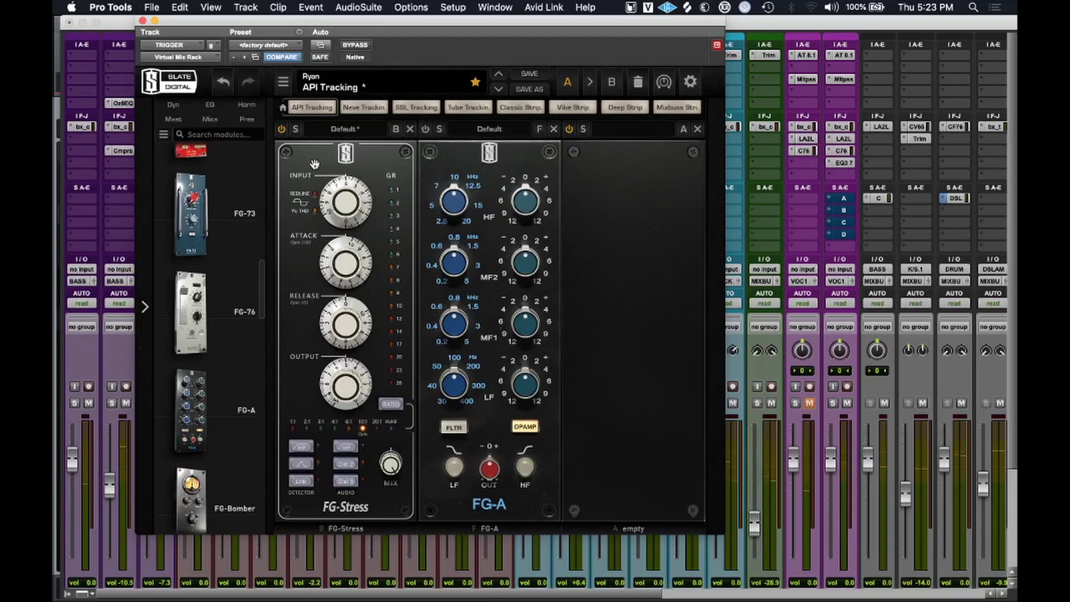
left_click(343, 131)
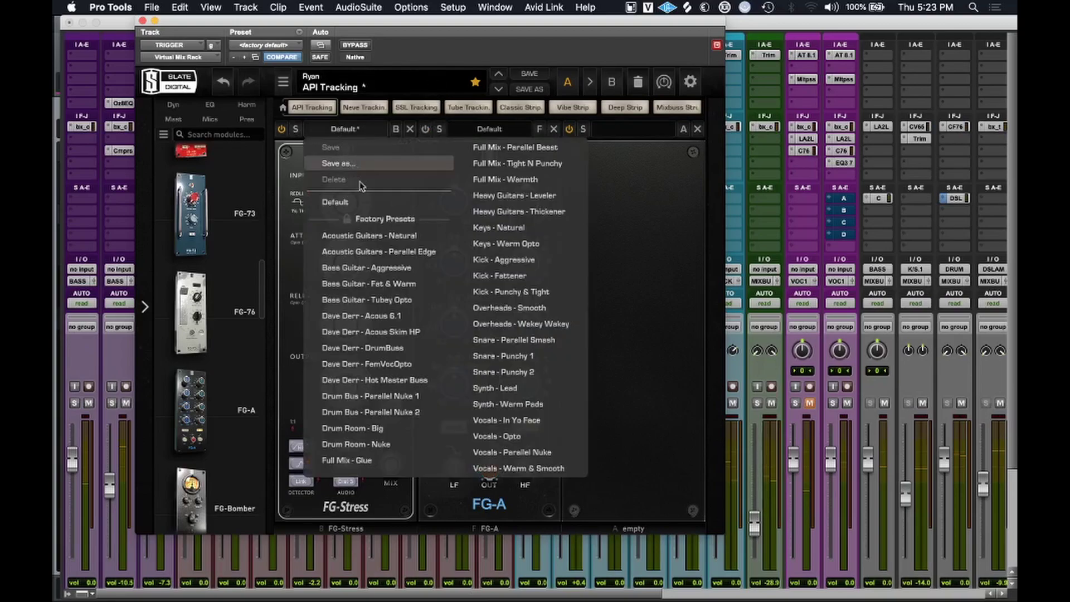
left_click(367, 206)
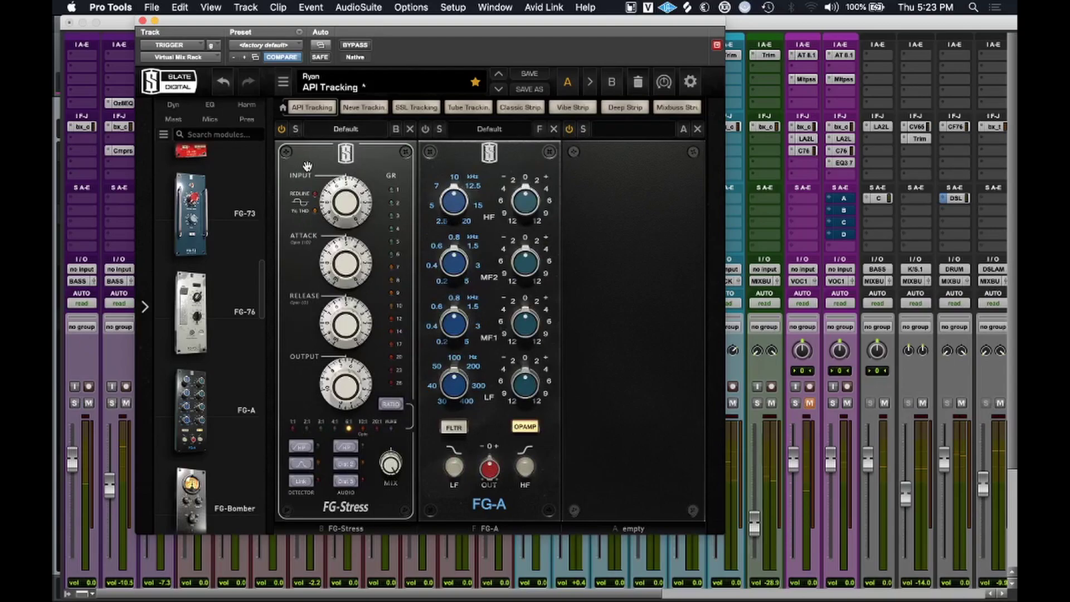
During playback, set FG-Stress to input 7.4, output 3.1, attack 8.9 and release 0, then stop playback.
key("space")
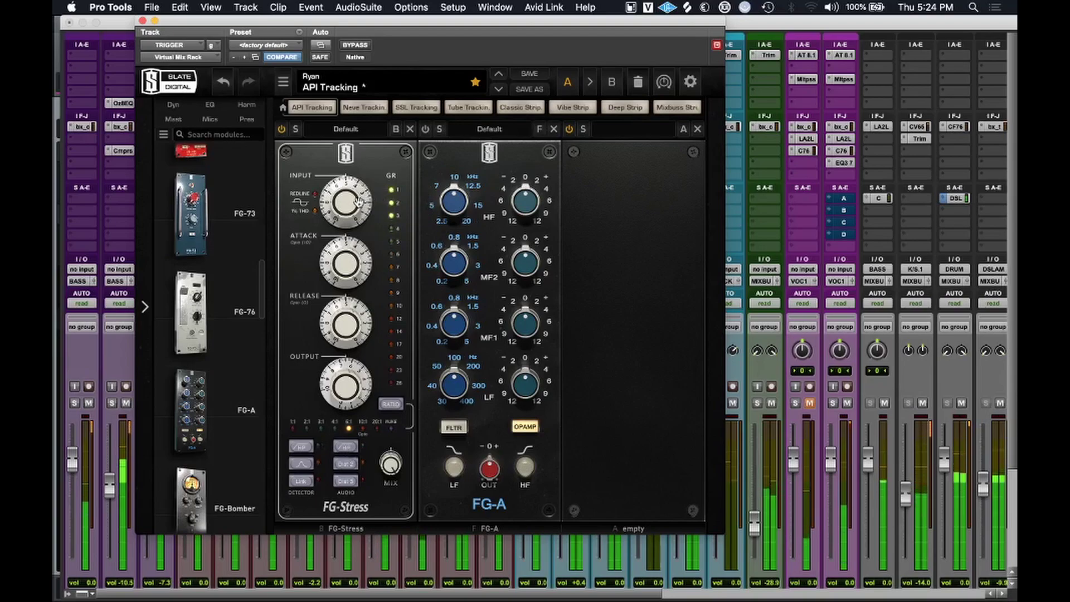
left_click_drag(358, 201, 362, 192)
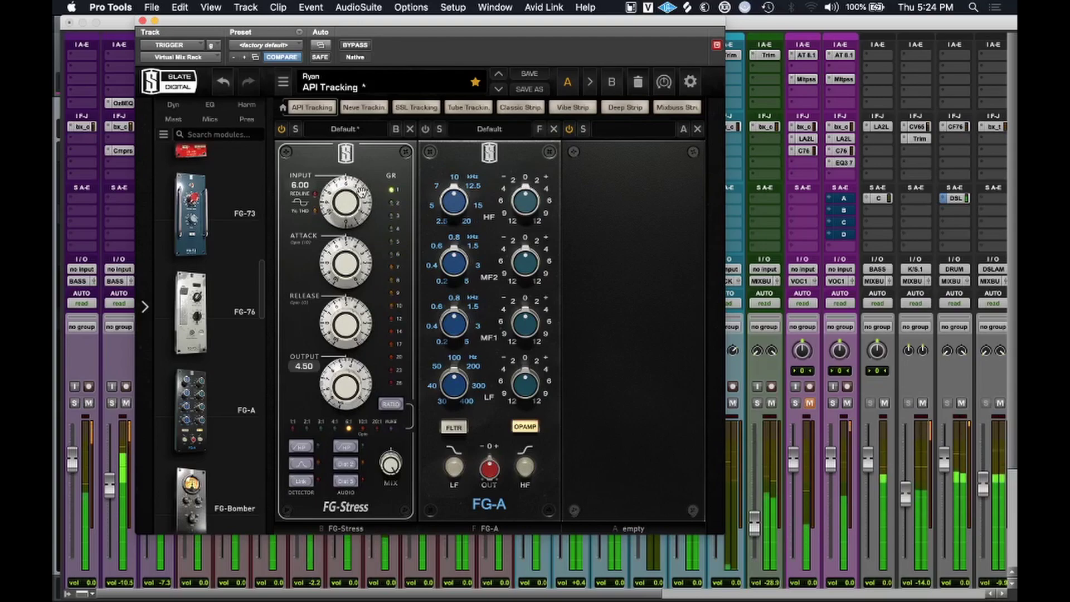
left_click_drag(354, 309, 357, 282)
left_click_drag(366, 273, 348, 315)
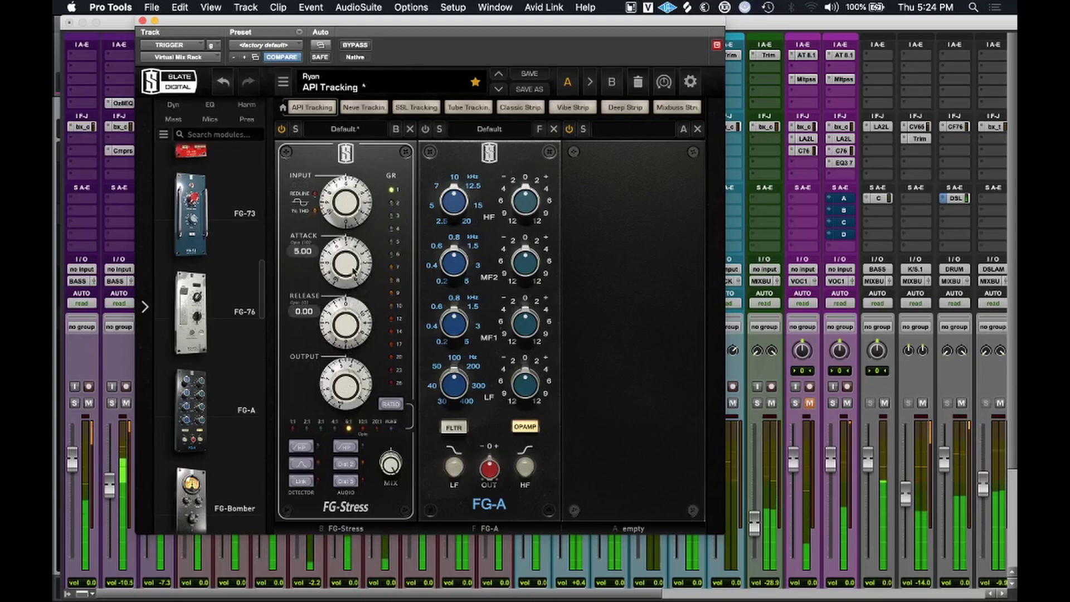
left_click_drag(352, 206, 354, 188)
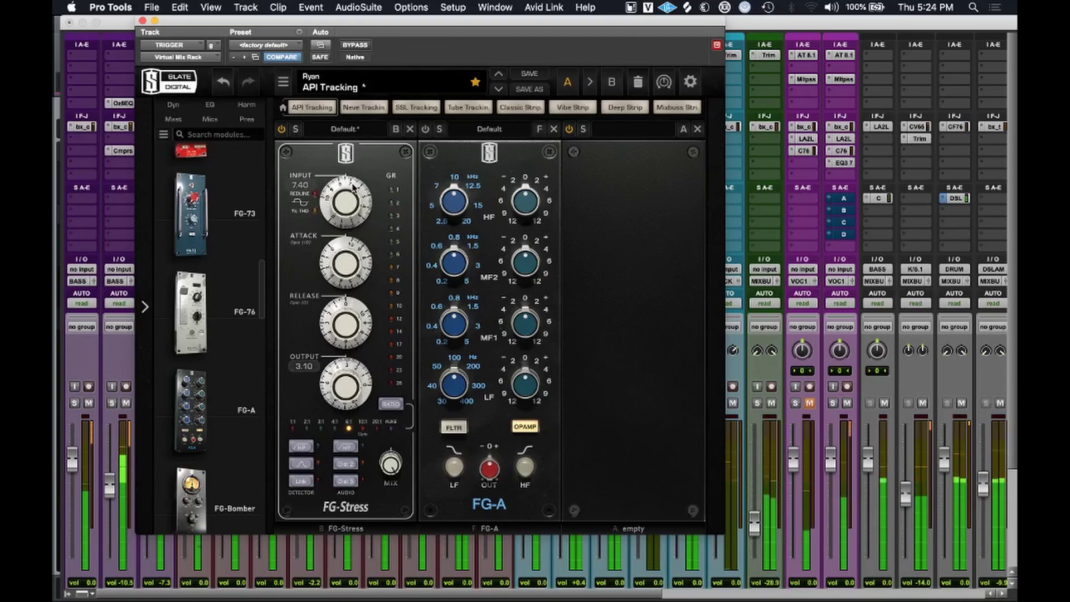
left_click_drag(358, 267, 353, 290)
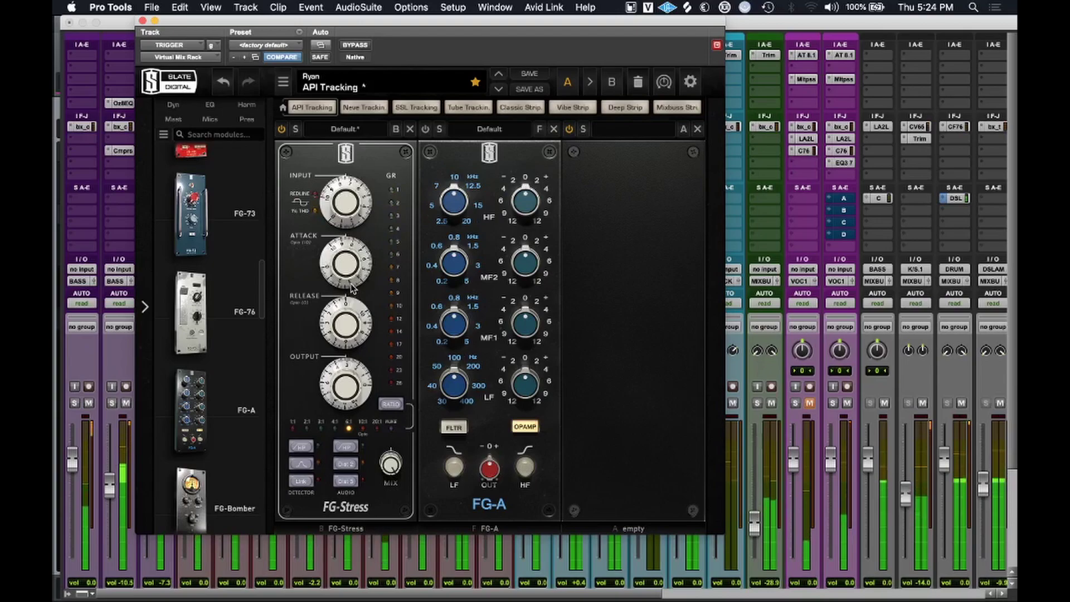
left_click_drag(353, 288, 350, 266)
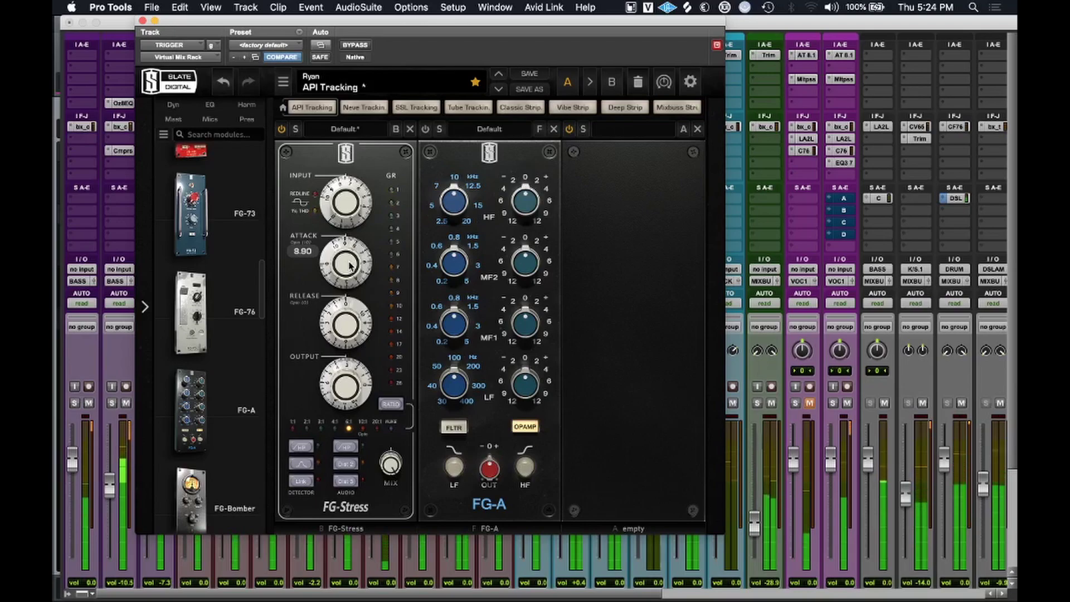
key("space")
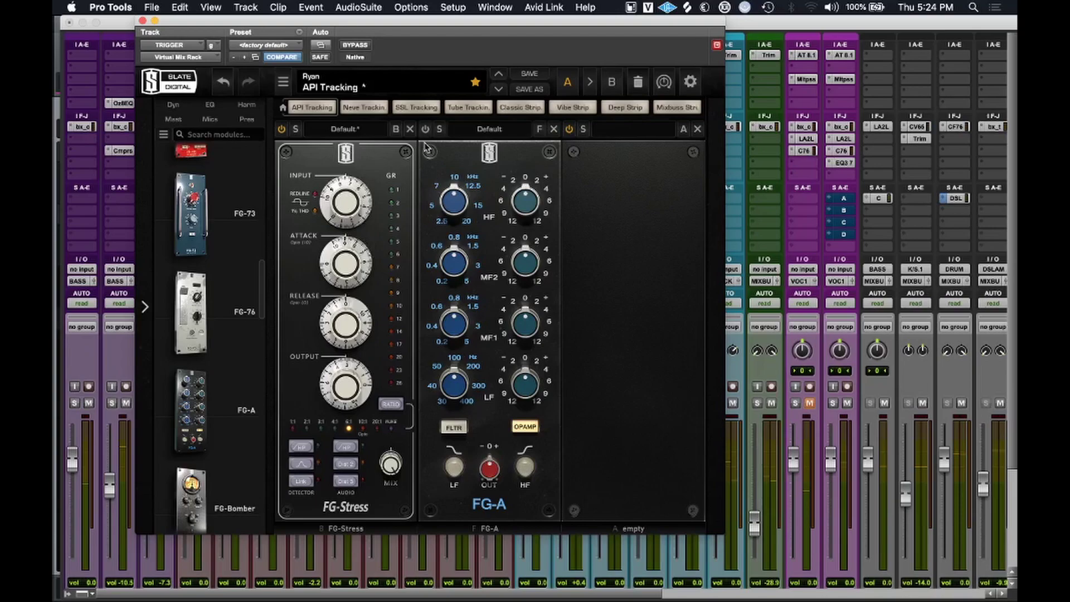
Set the FG-A output to about -1.7 dB and its HF frequency to 20 kHz, then switch the module on and resume playback.
left_click_drag(490, 474, 492, 491)
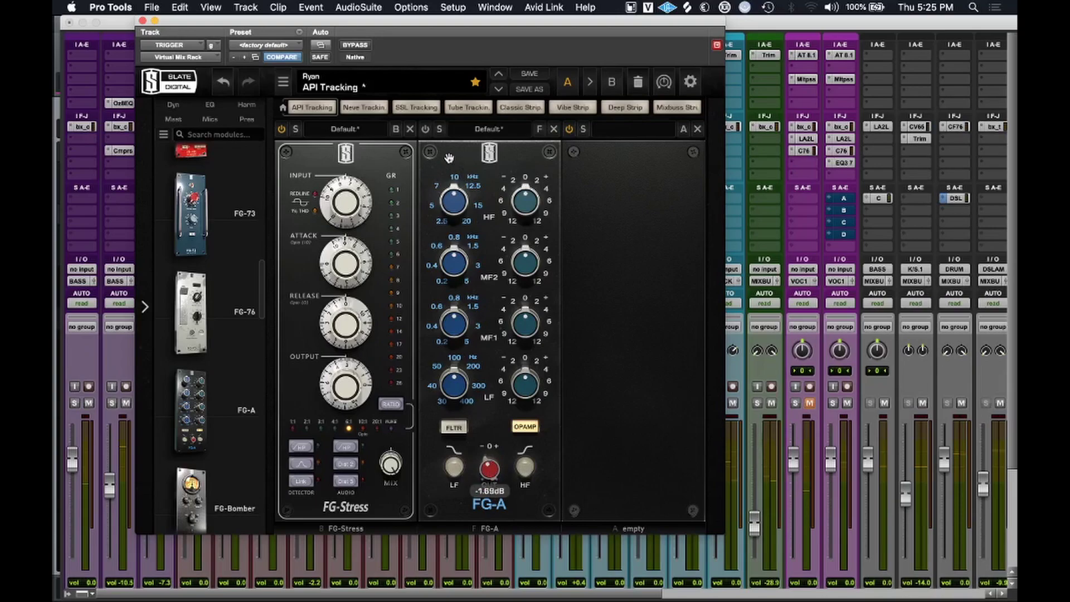
left_click_drag(461, 180, 489, 100)
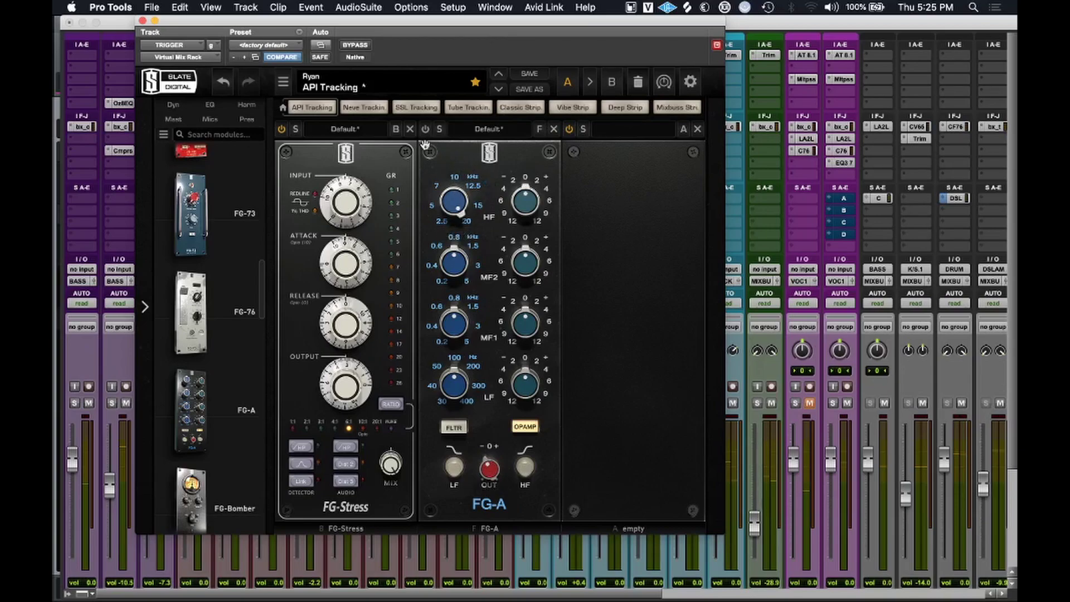
key("space")
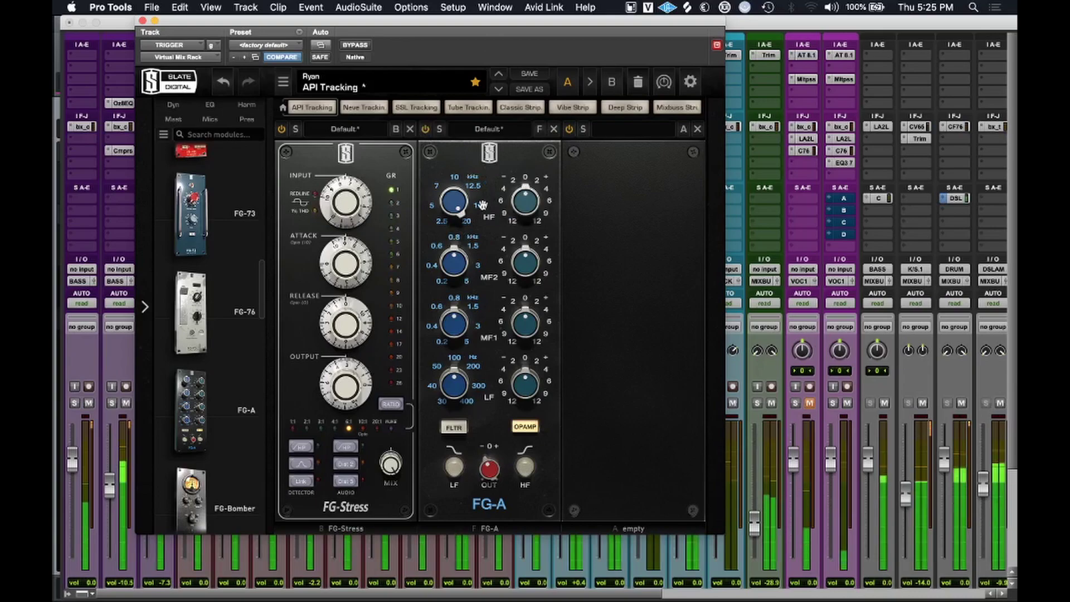
Boost the FG-A HF band by about 4 dB as a shelf and compare the rack bypassed and active.
left_click_drag(486, 472, 487, 475)
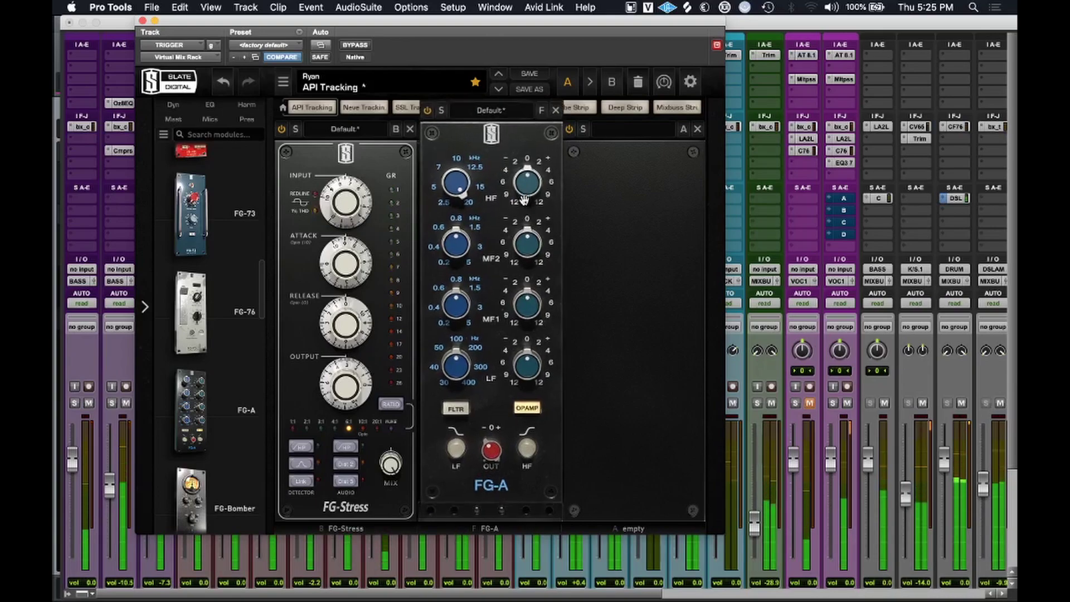
left_click_drag(526, 198, 529, 185)
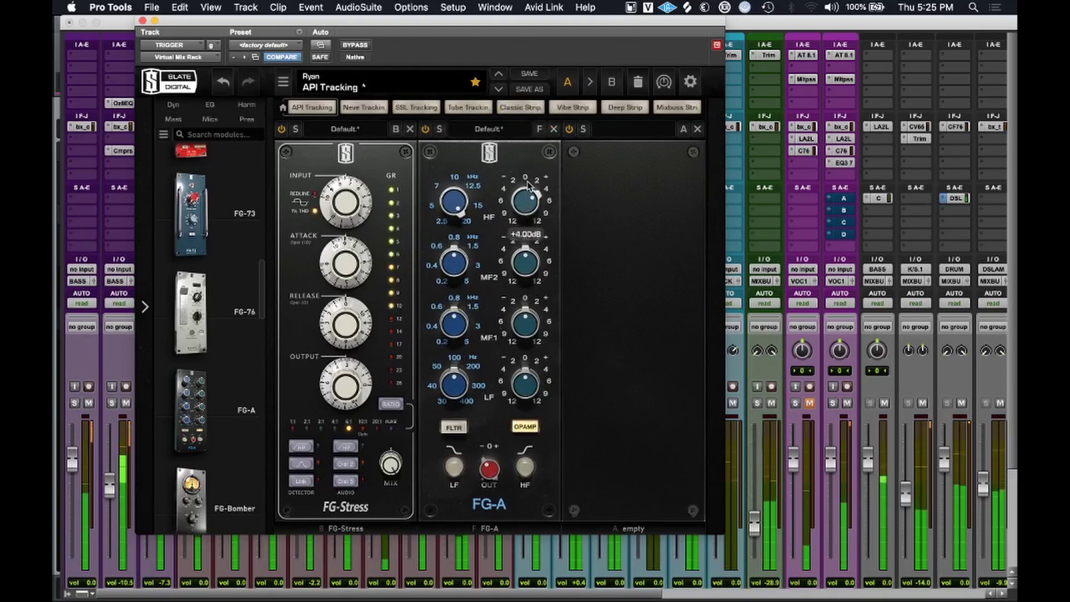
left_click(524, 469)
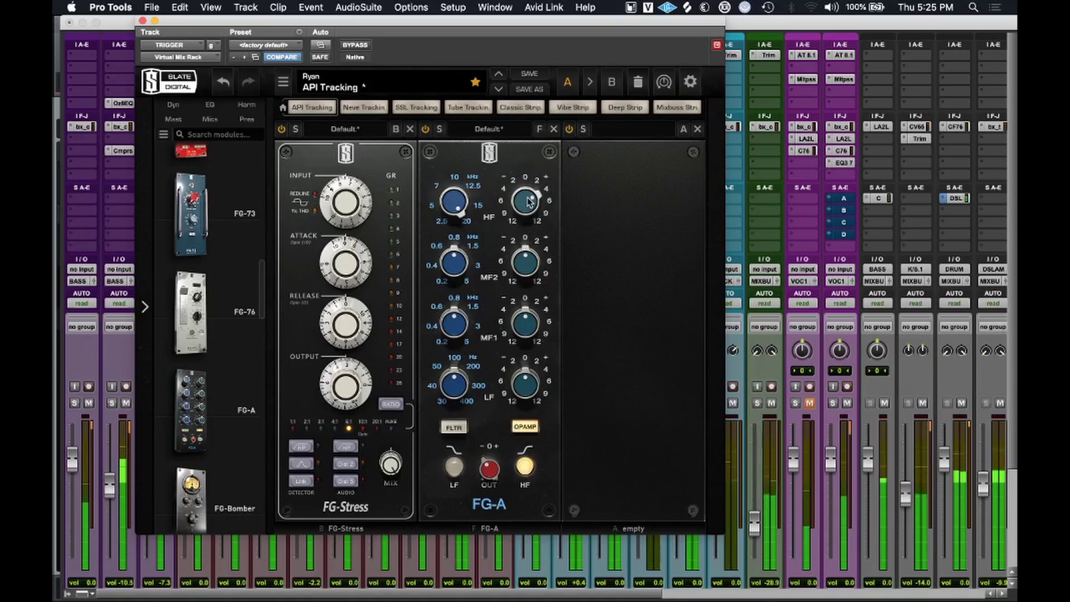
left_click(354, 45)
left_click(355, 47)
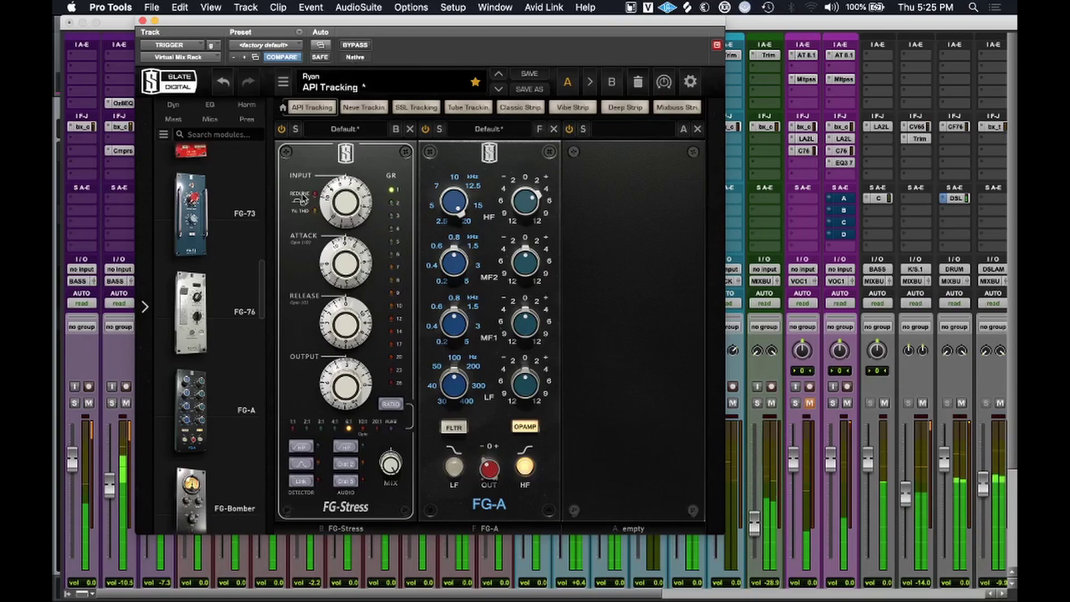
Add the Hollywood module to the rack's empty slot after FG-A and raise its saturation substantially.
scroll(222, 396, "down", 3)
scroll(222, 395, "down", 6)
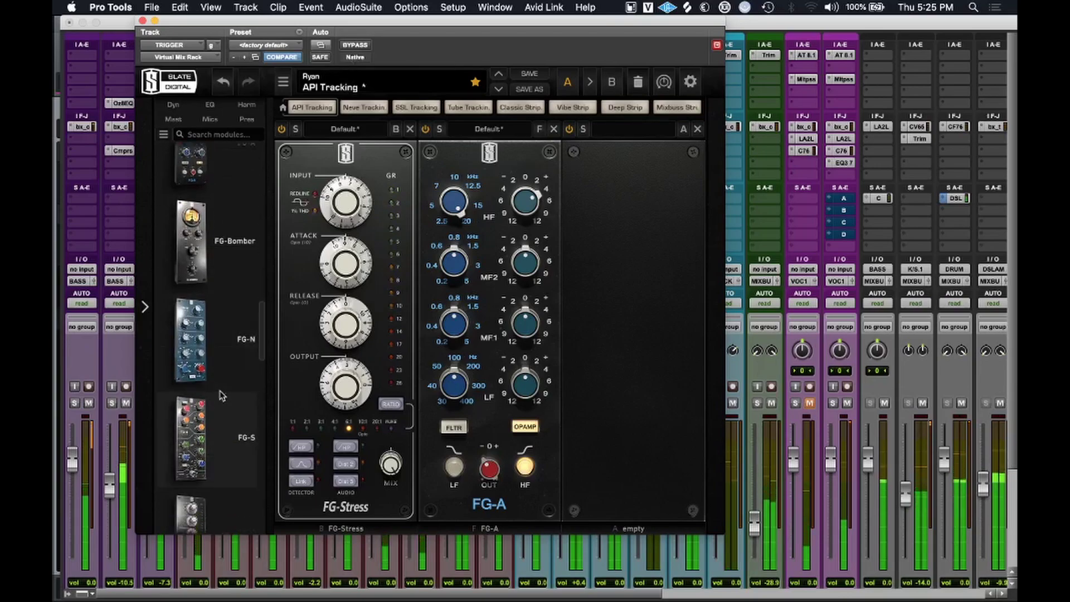
scroll(222, 396, "down", 2)
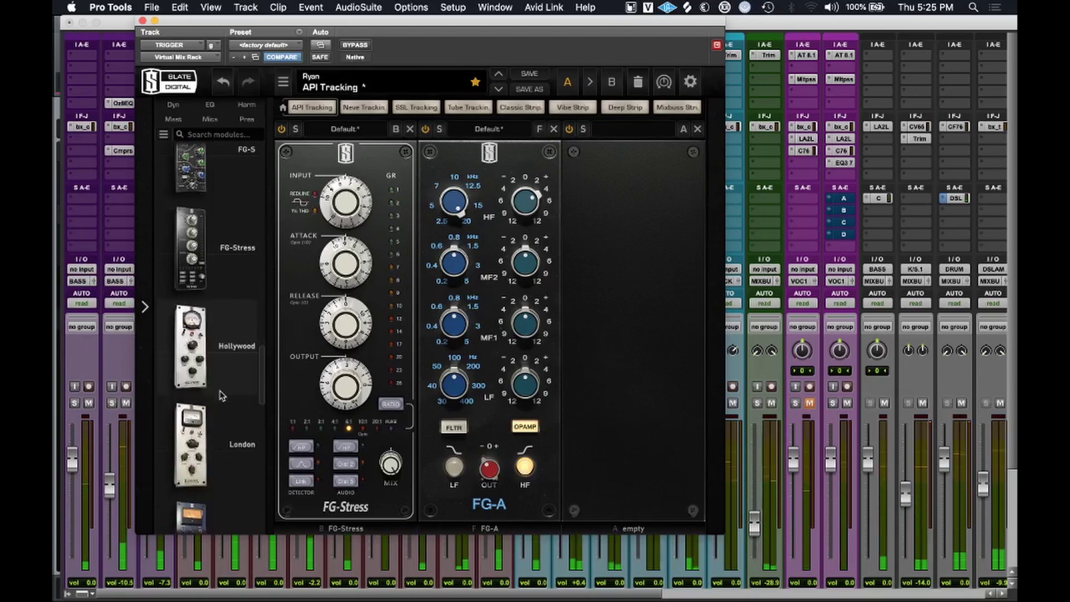
left_click_drag(213, 368, 633, 356)
left_click(675, 276)
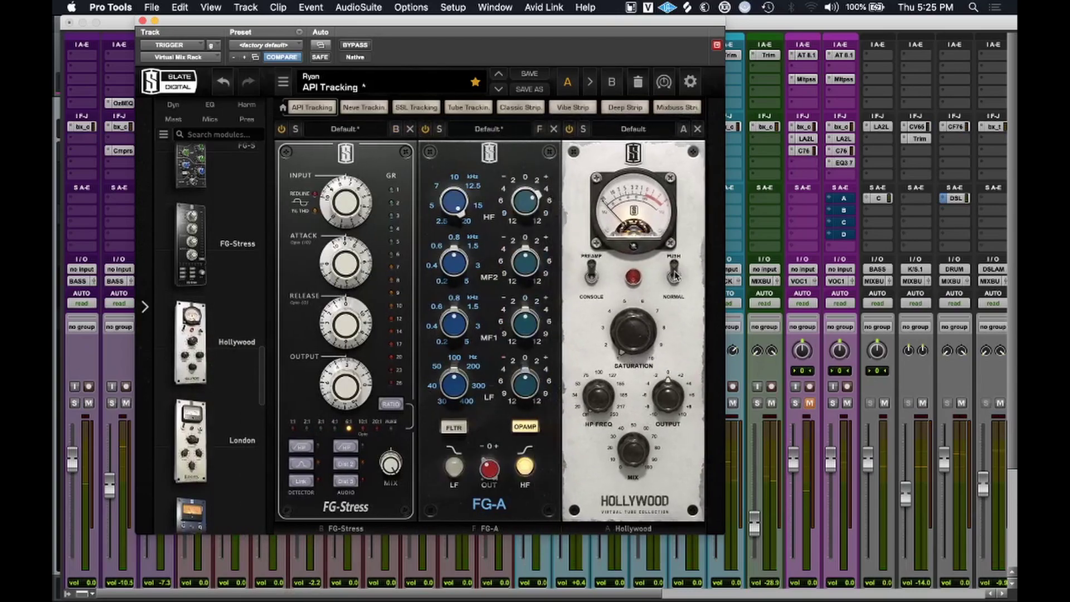
left_click_drag(639, 357, 666, 194)
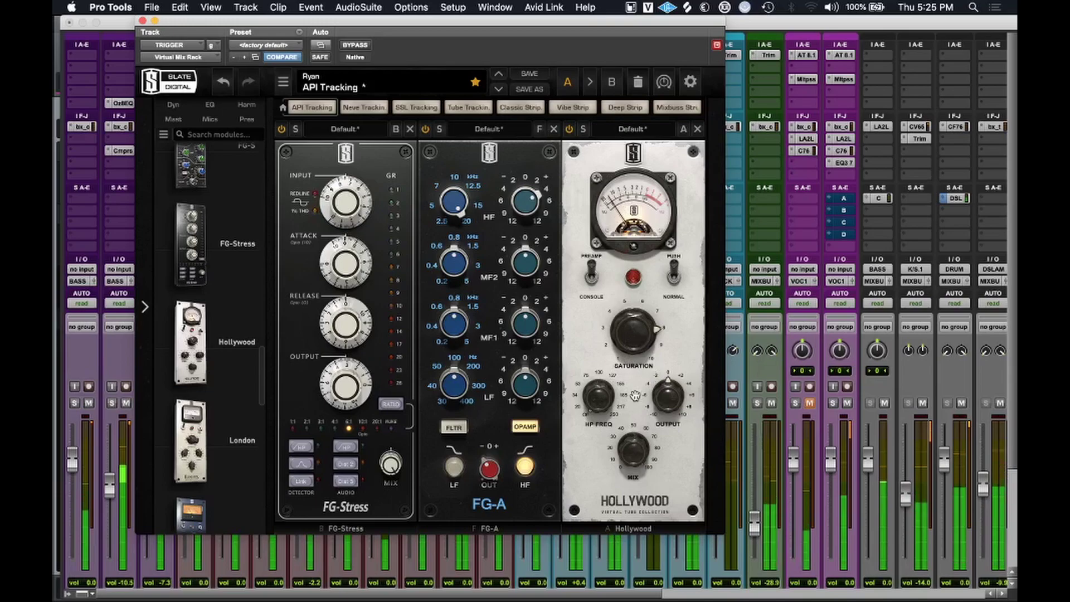
Lower the Hollywood module's output during playback, comparing the rack bypassed and active to match levels.
mouse_move(671, 407)
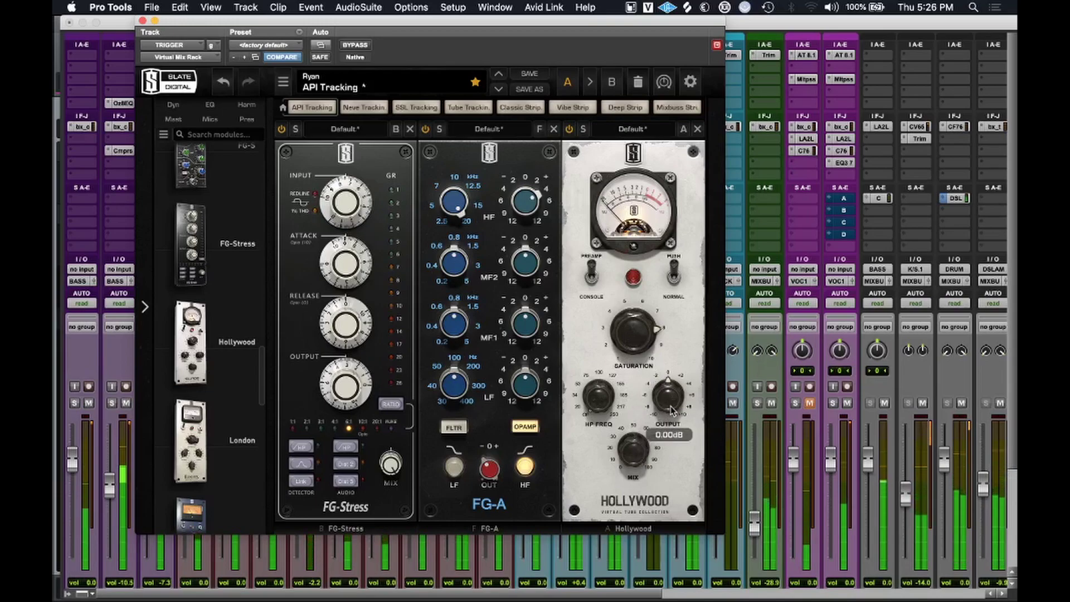
left_click_drag(672, 411, 669, 414)
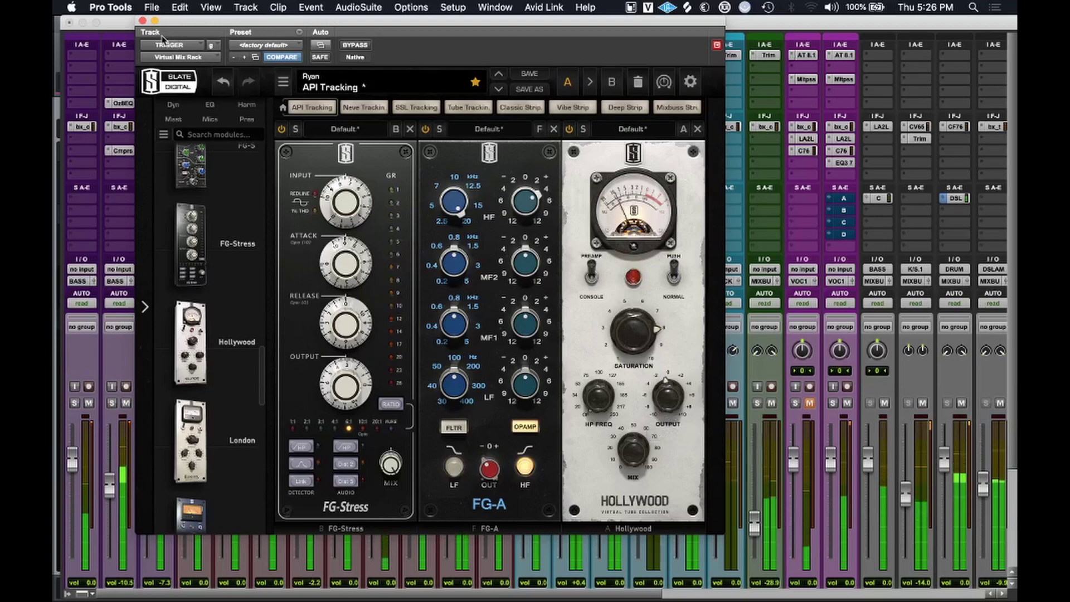
left_click_drag(664, 392, 663, 396)
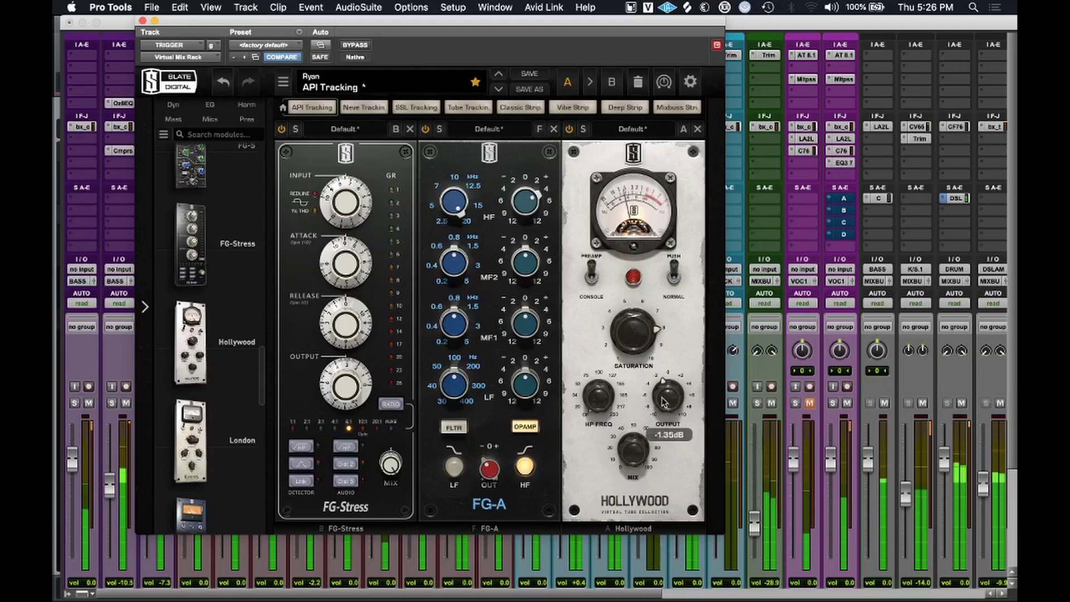
left_click(350, 47)
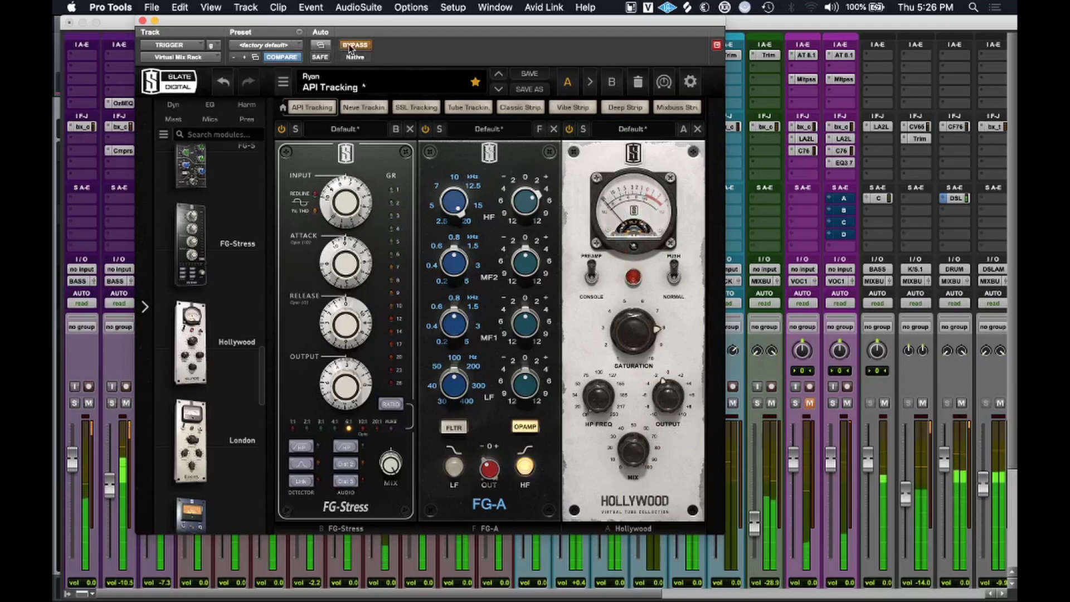
left_click(350, 48)
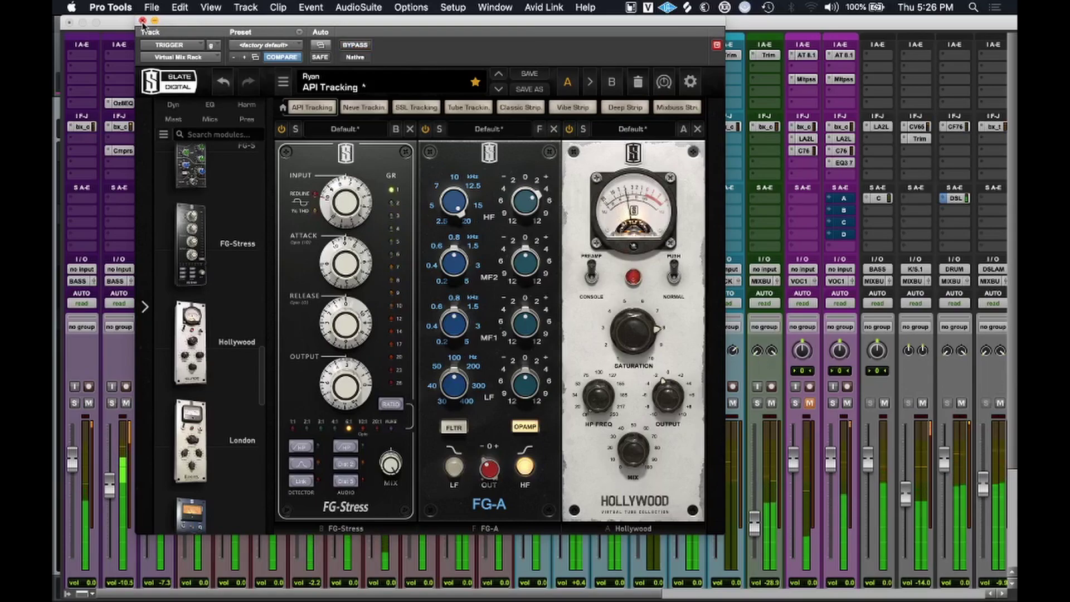
left_click_drag(665, 392, 645, 377)
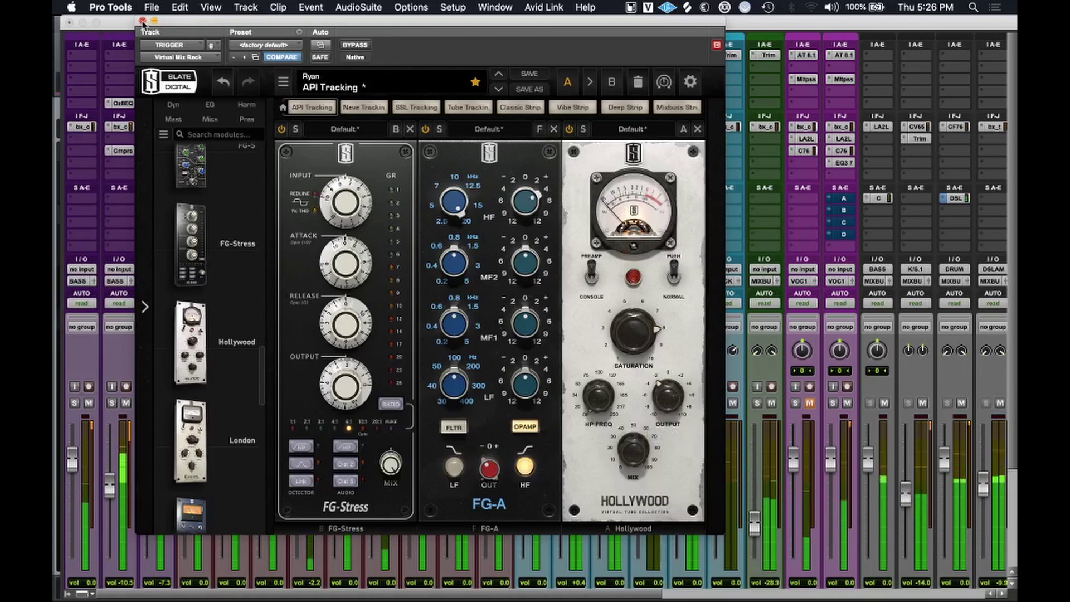
Close the trigger's mix rack and lower the K/S bus fader to about -15.3 dB.
key("super+w")
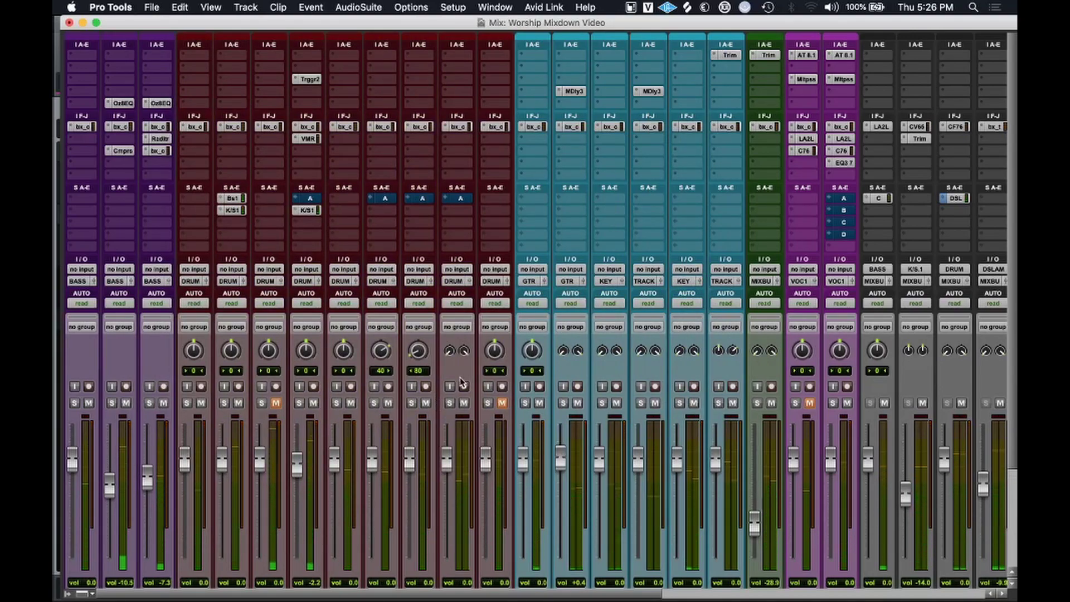
scroll(461, 379, "right", 10)
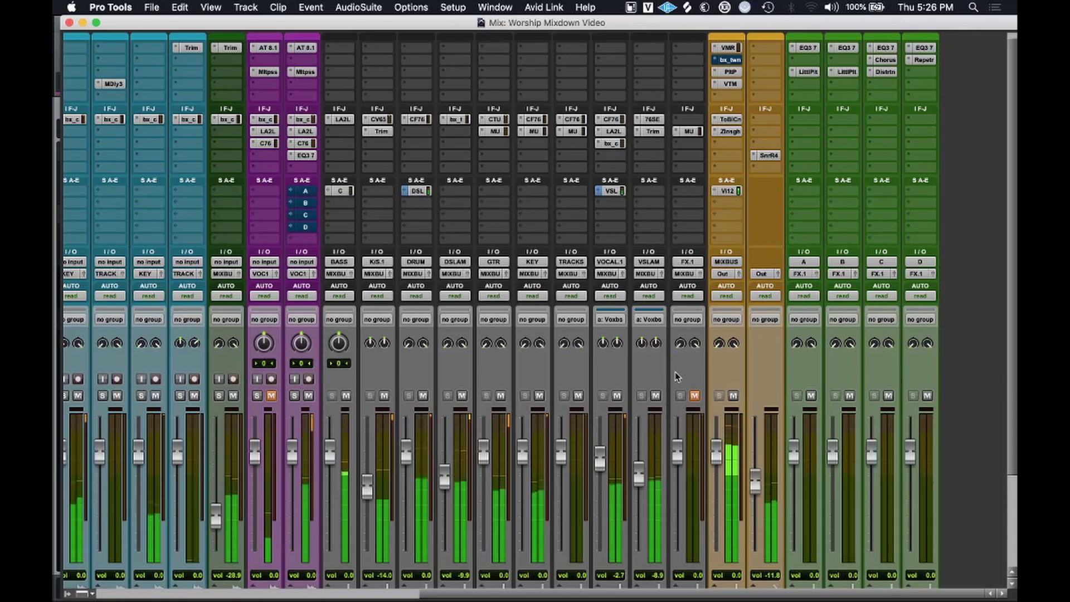
scroll(453, 345, "down", 5)
scroll(452, 346, "left", 10)
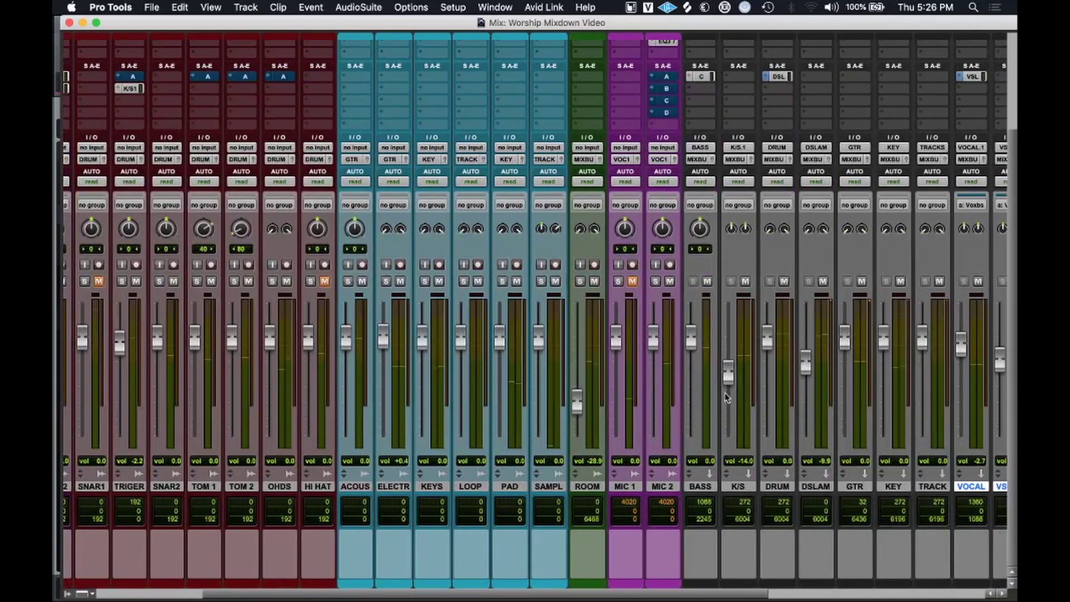
left_click_drag(730, 385, 731, 388)
Lower the TRIGER fader to about -3.0 dB and SNAR2 to about -1.1 dB, then stop playback and save the session.
scroll(508, 334, "left", 5)
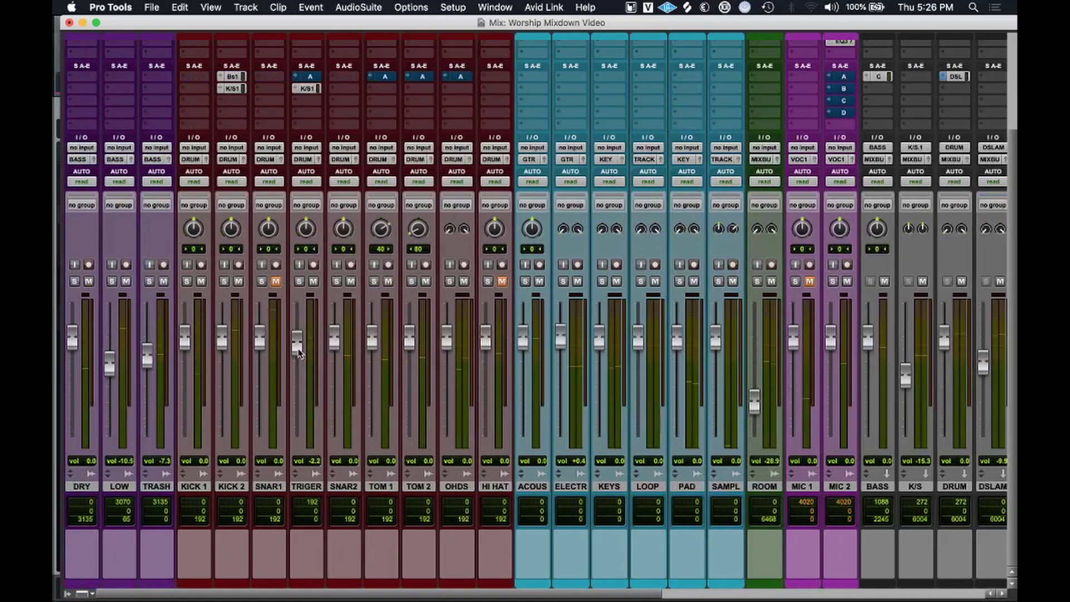
left_click_drag(335, 338, 340, 343)
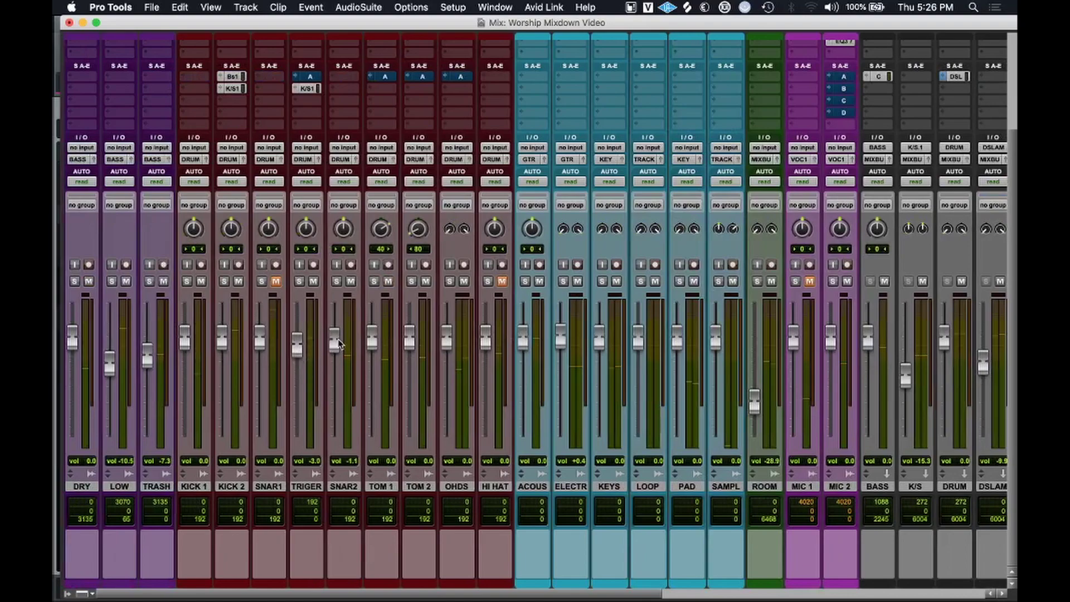
scroll(502, 363, "right", 10)
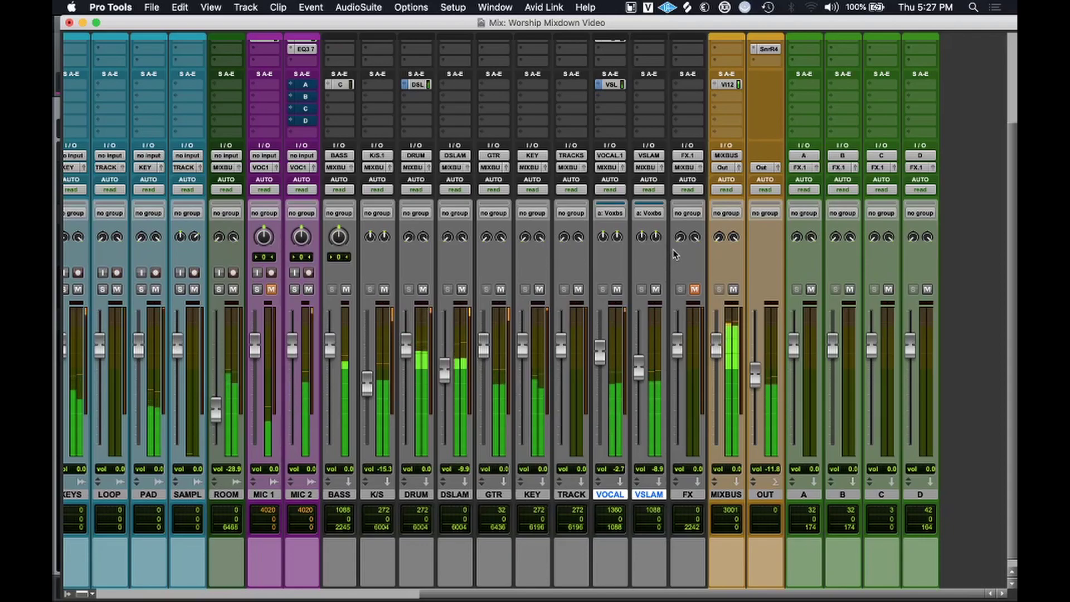
key("space")
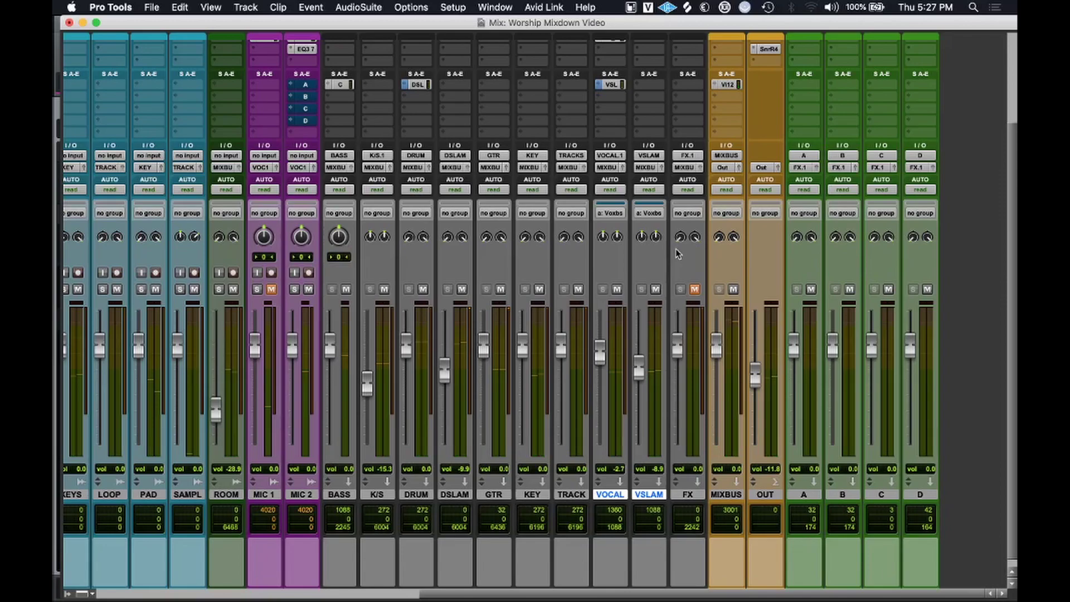
key("super+s")
Turn off sends B, C and D on MIC 2 and play the soloed vocal with send A only.
scroll(681, 263, "up", 5)
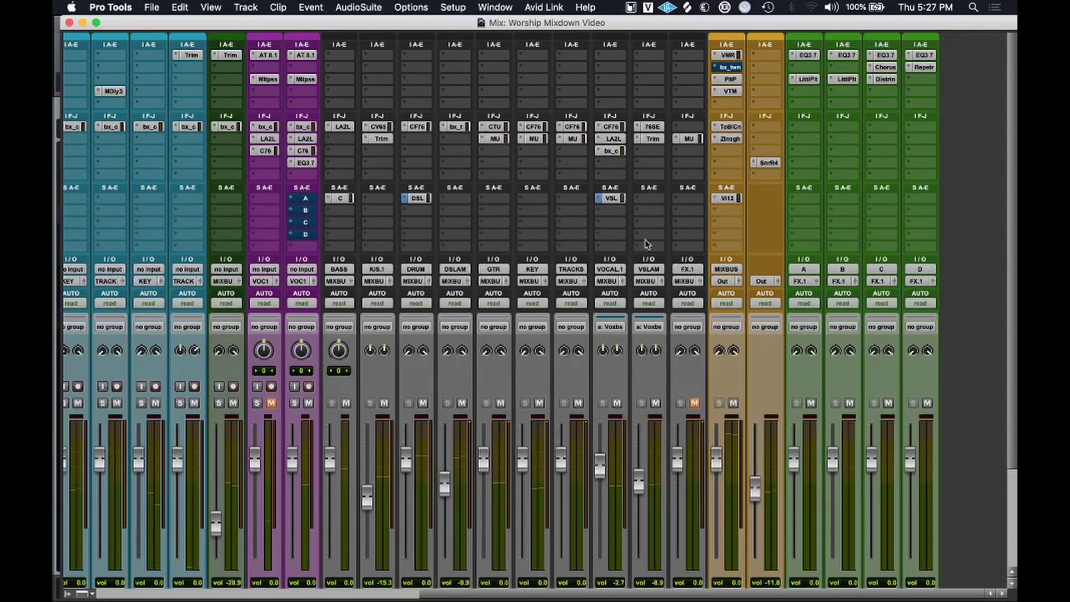
scroll(646, 239, "down", 5)
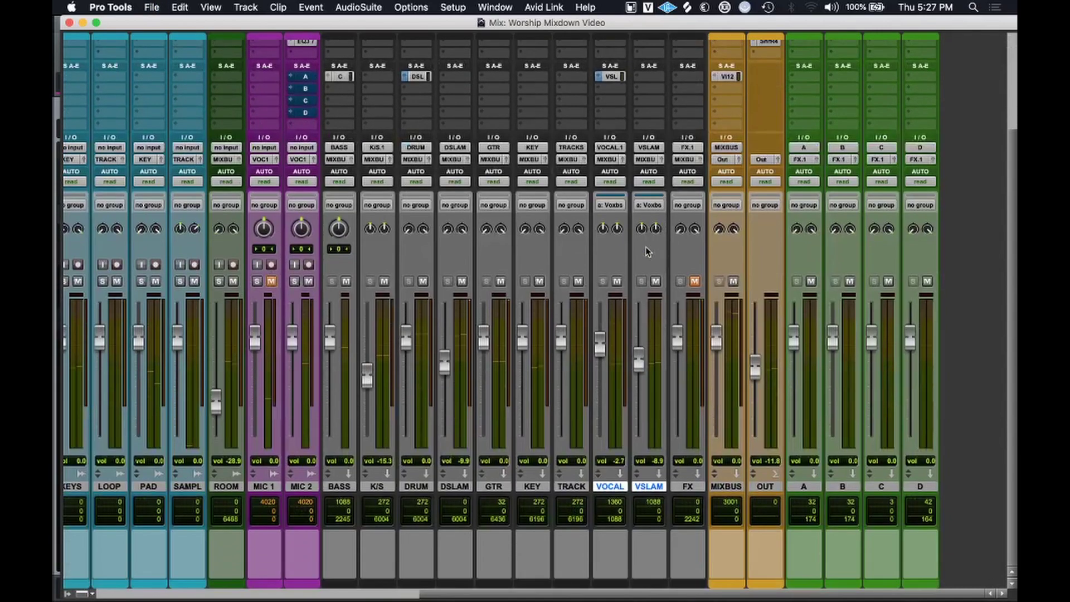
scroll(646, 246, "up", 1)
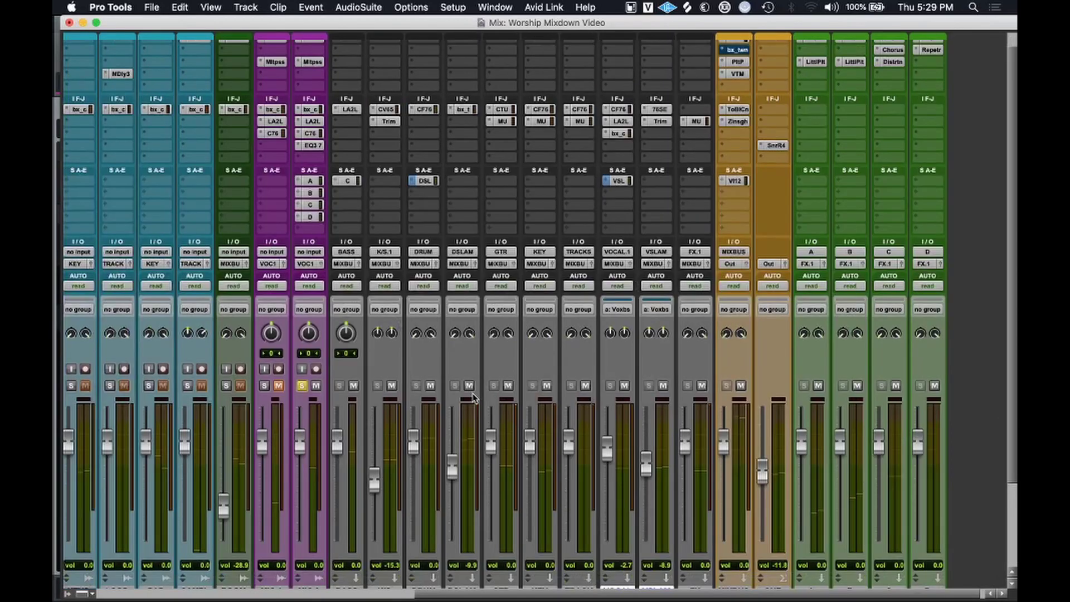
scroll(473, 398, "up", 2)
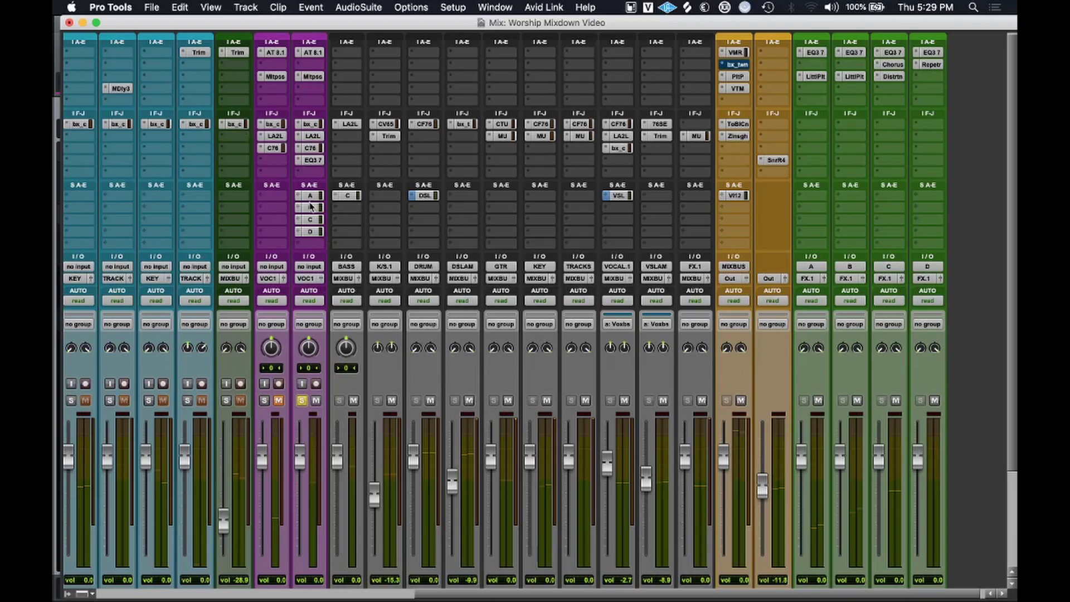
left_click_drag(313, 235, 312, 211)
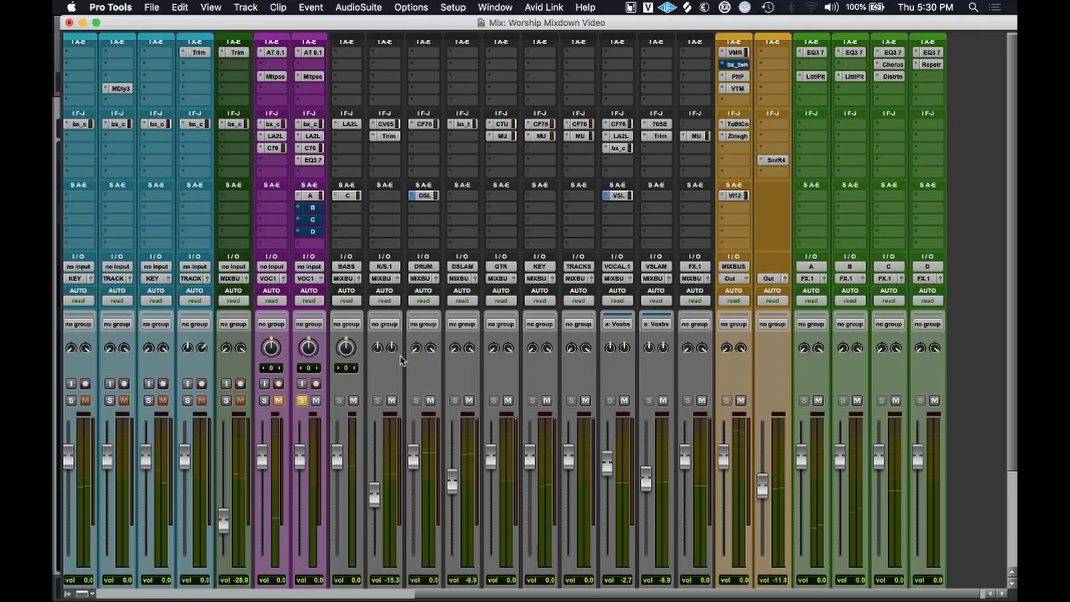
key("space")
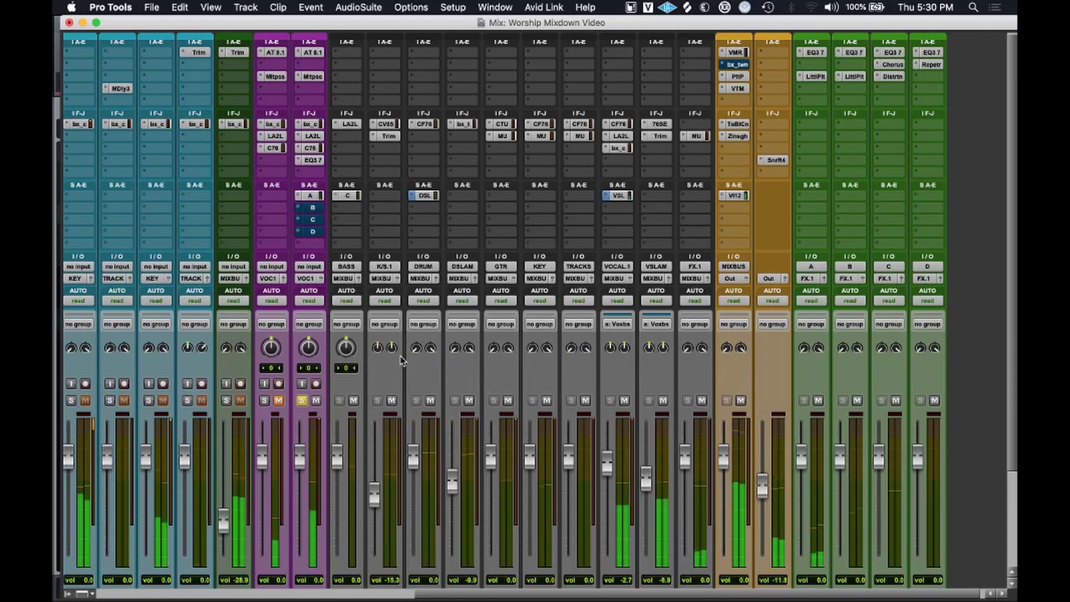
Switch MIC 2's active send from A to B and play the soloed vocal through it.
key("space")
left_click(310, 208, "super")
left_click(307, 196, "super")
key("space")
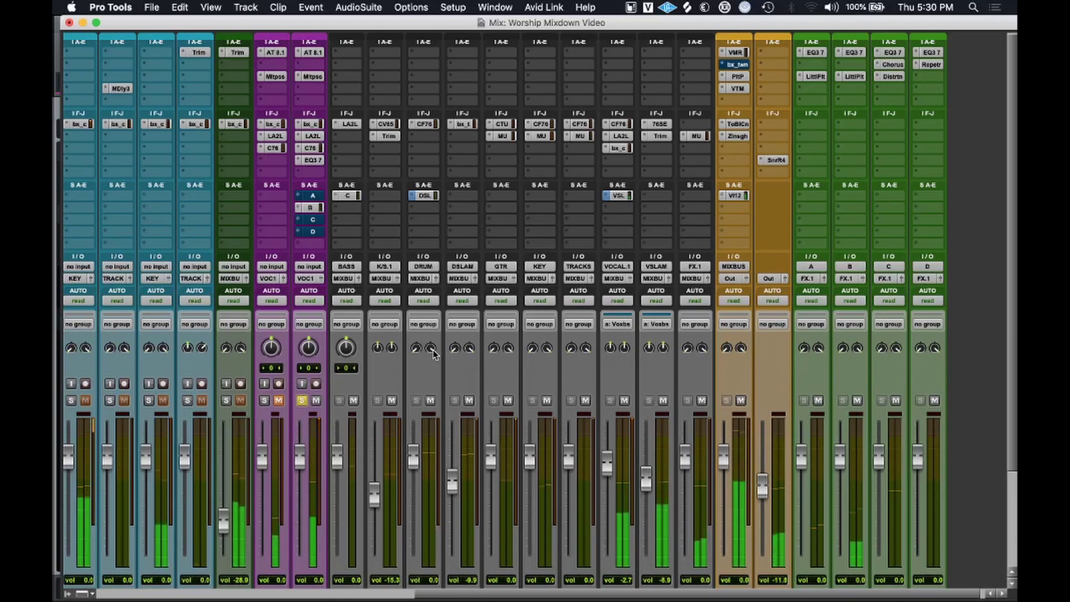
Examine the Little Plate reverb settings on effect tracks A and B and the EQ3 7-Band curve on track A.
left_click(815, 76)
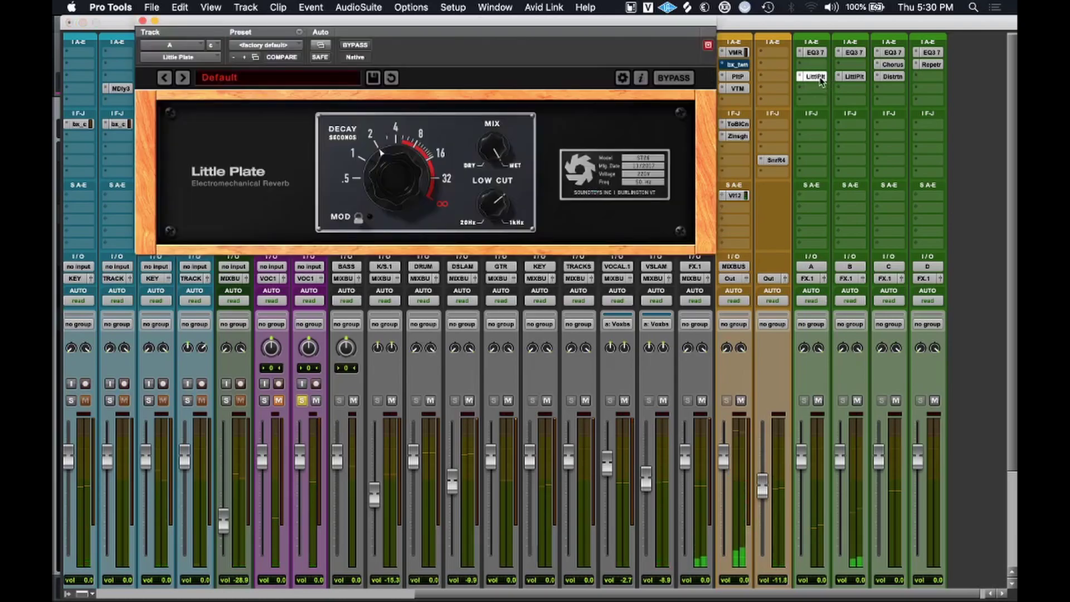
left_click(856, 78)
left_click(856, 78)
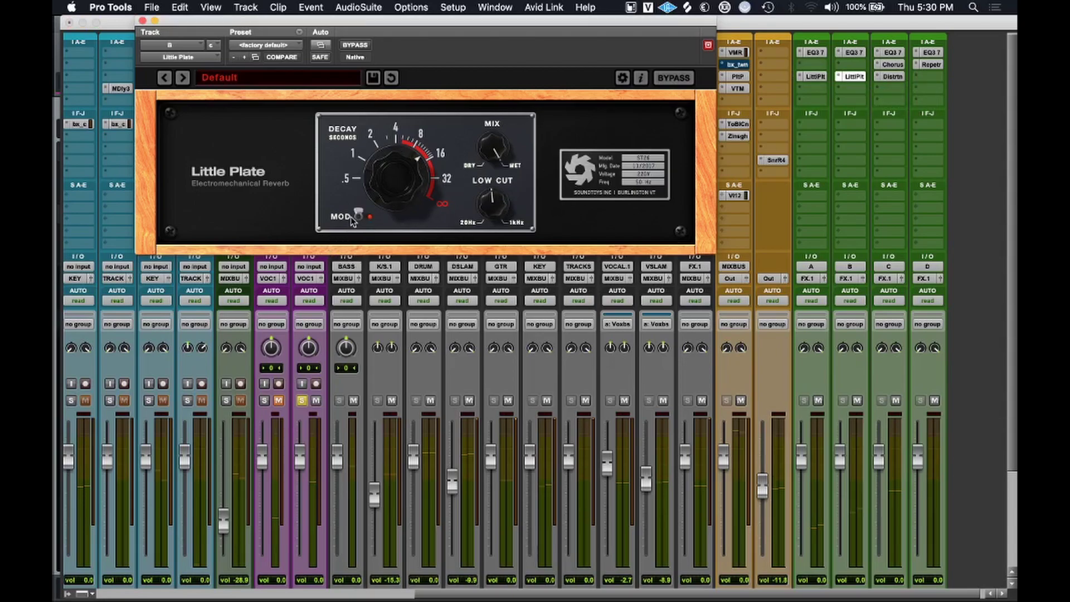
left_click(143, 22)
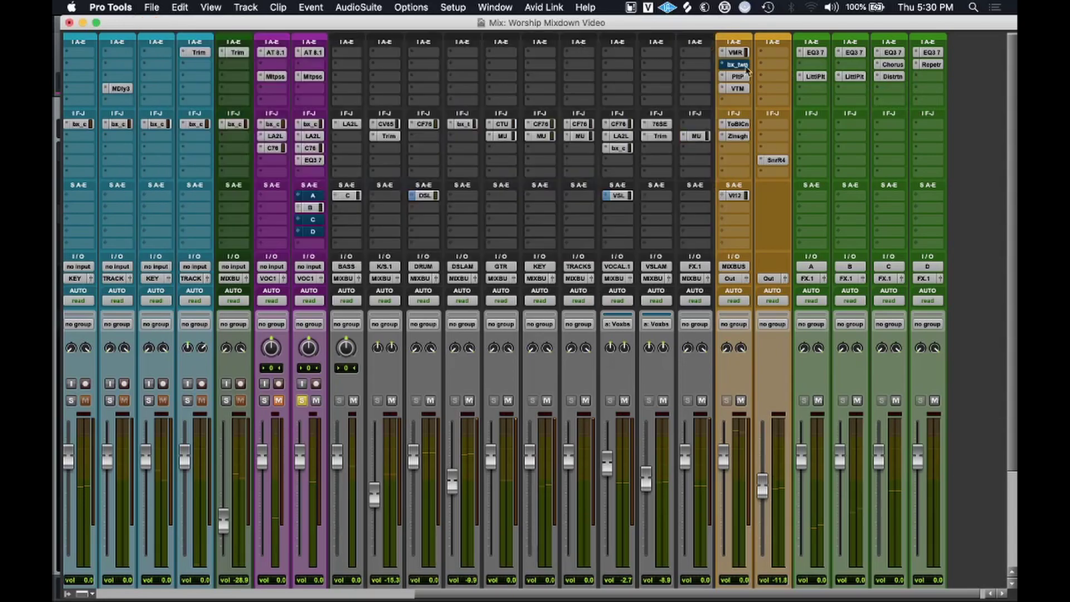
left_click(815, 52)
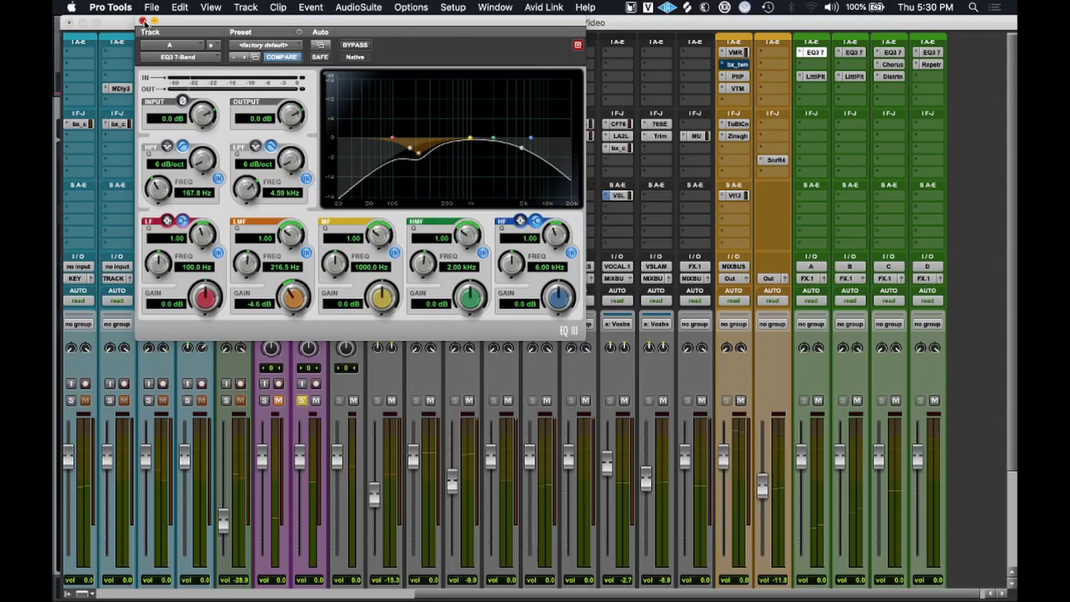
left_click(143, 21)
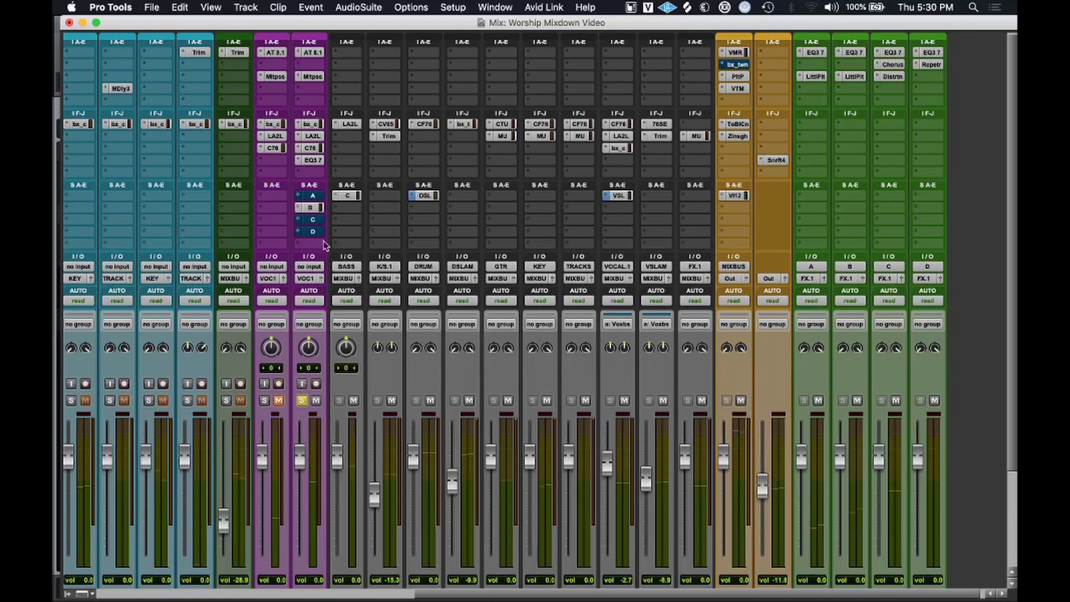
Switch MIC 2's active send from B to C and play the soloed vocal through it.
left_click(315, 220, "super")
left_click(313, 209, "super")
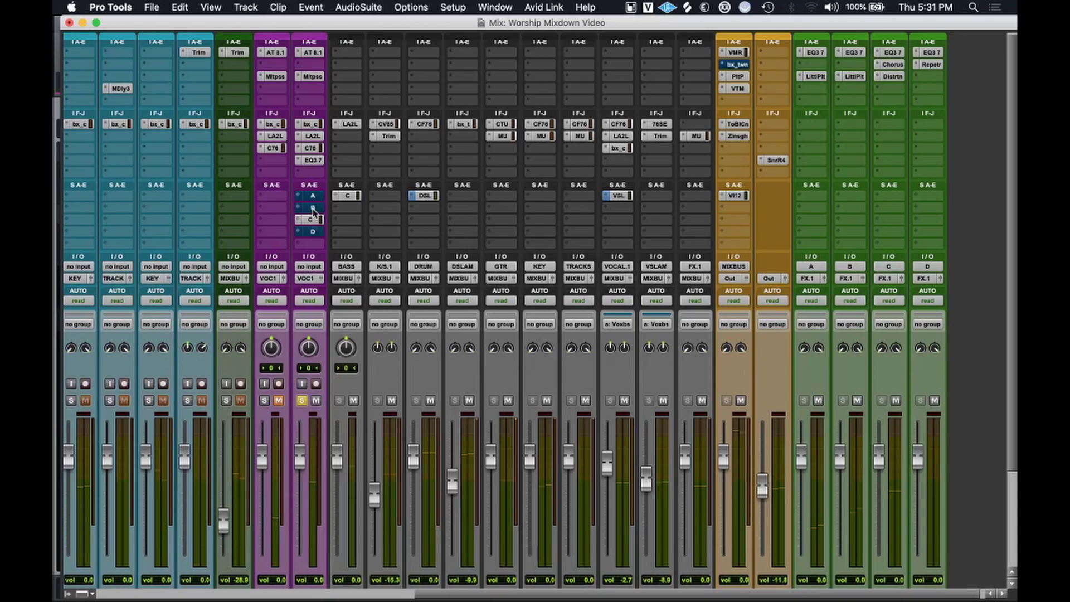
key("space")
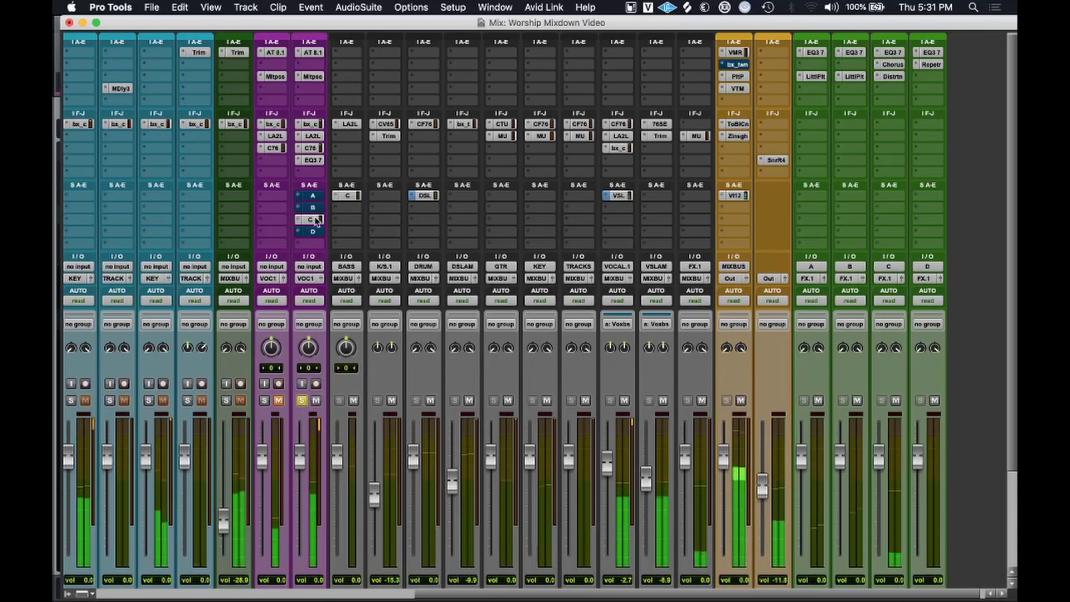
Try MIC 2's send C at about -1.1 dB during playback, then undo the level change and close the send window.
left_click(310, 219)
left_click_drag(87, 248, 93, 198)
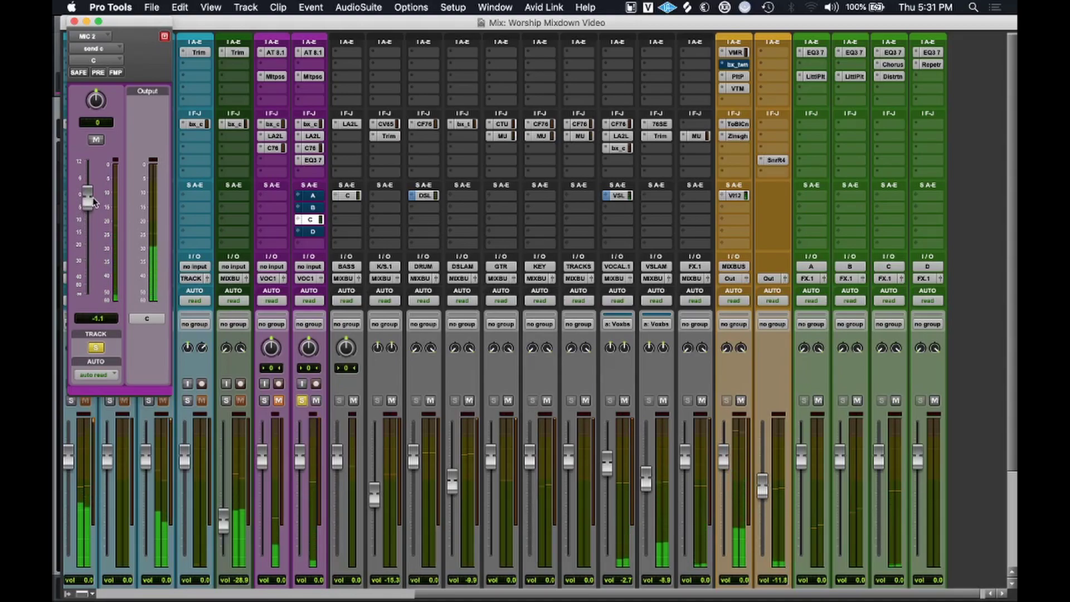
key("space")
key("super+z")
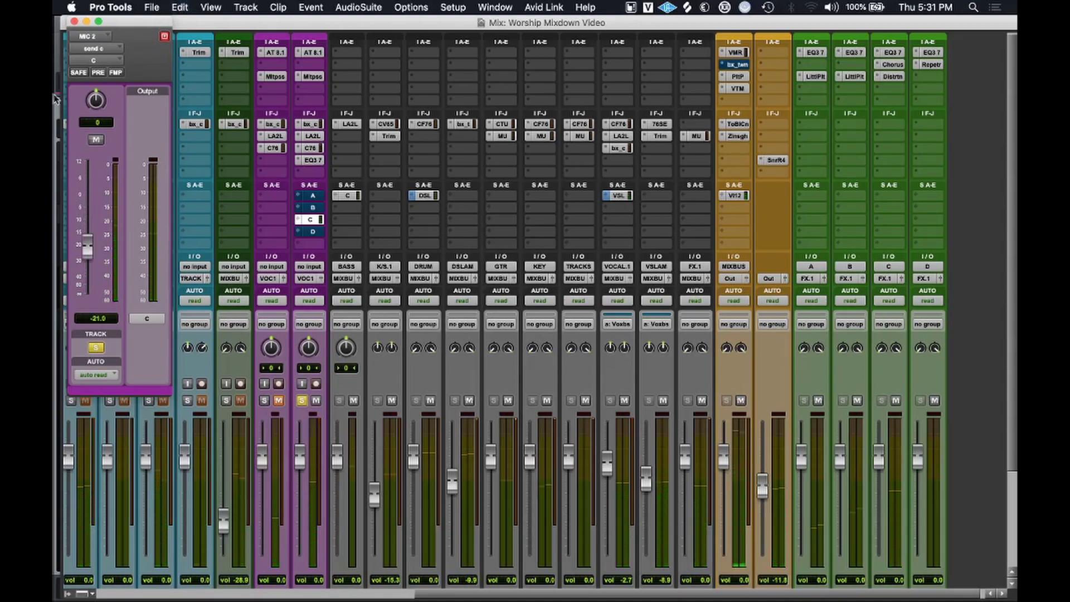
left_click(77, 22)
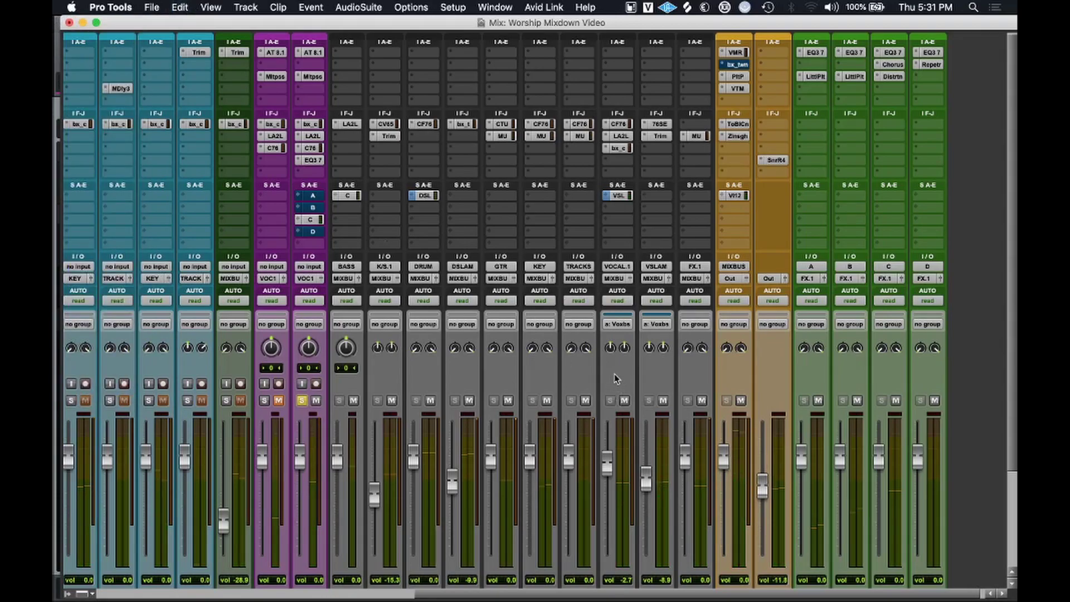
Switch MIC 2's active send from C to D and play the soloed vocal through it.
left_click(311, 221, "super")
left_click(312, 233, "super")
key("space")
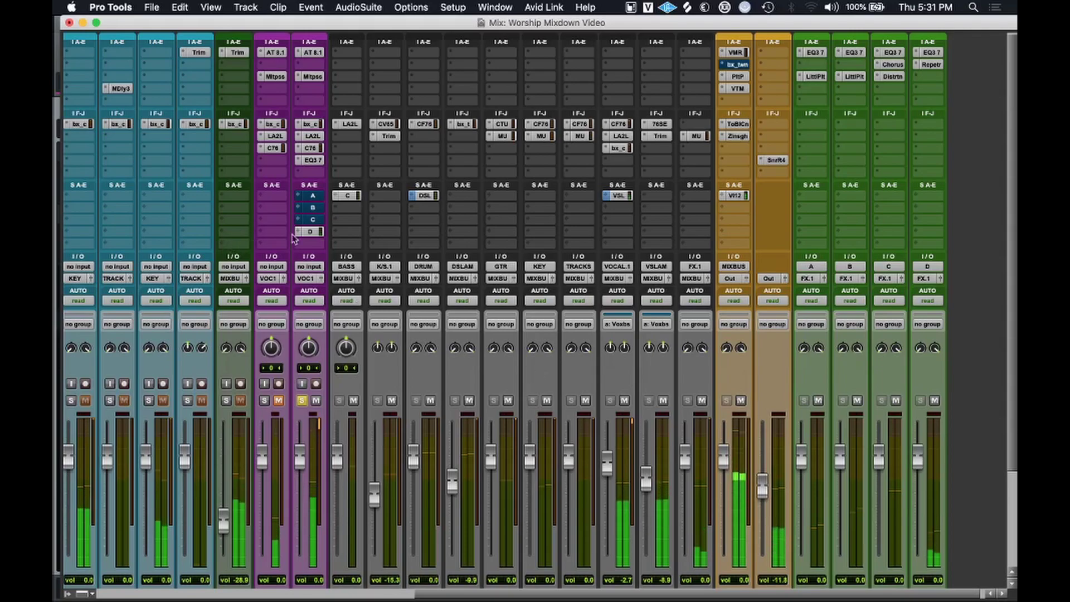
Try a higher level on MIC 2's send D, then examine the Repeater delay settings on effect track D.
left_click(310, 231)
left_click_drag(90, 230, 93, 201)
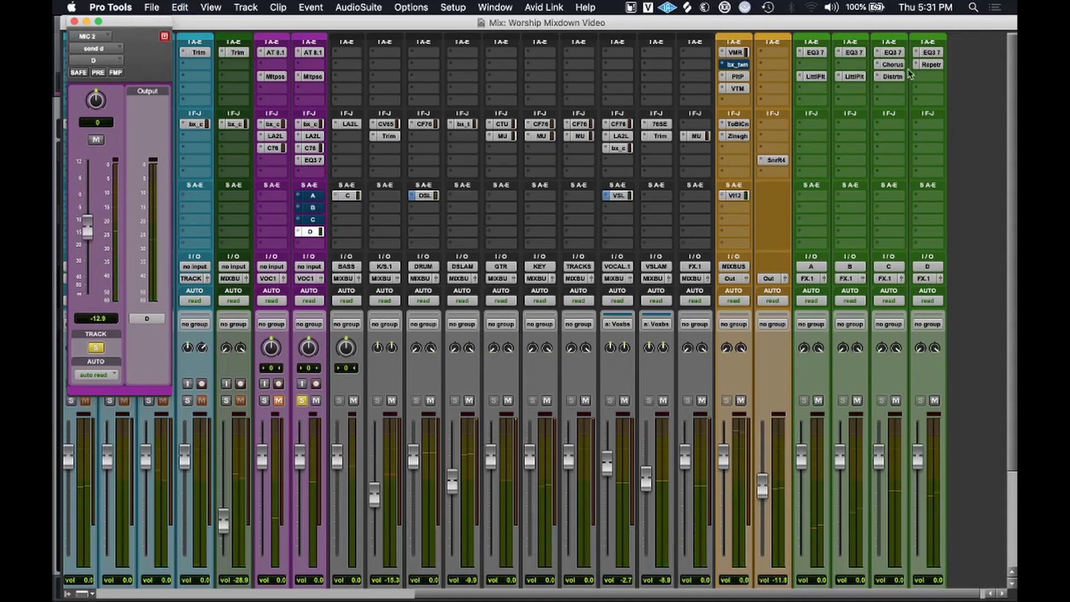
left_click(929, 65)
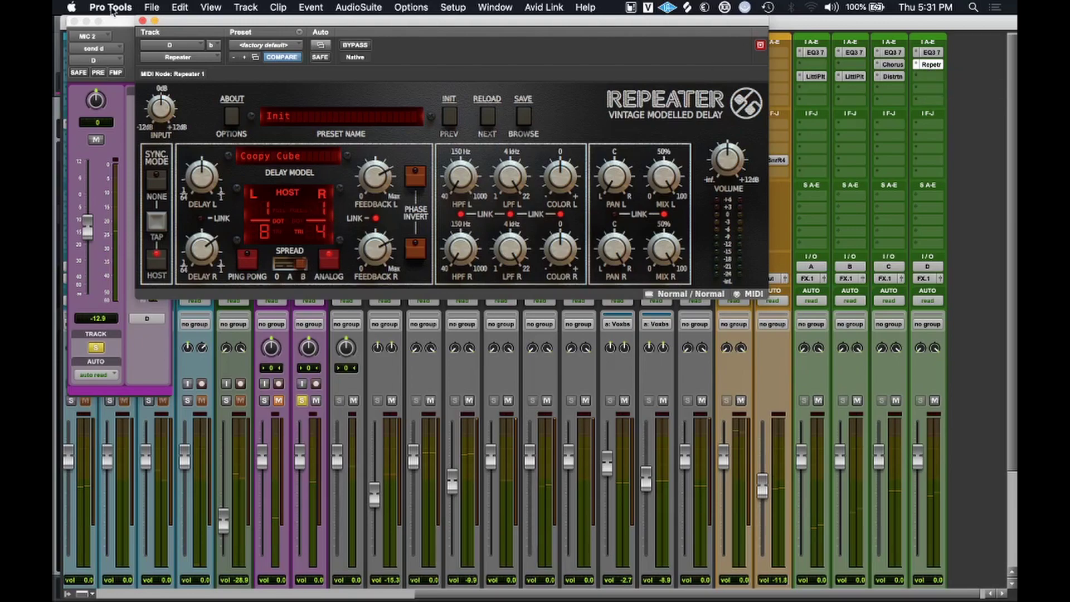
left_click(143, 21)
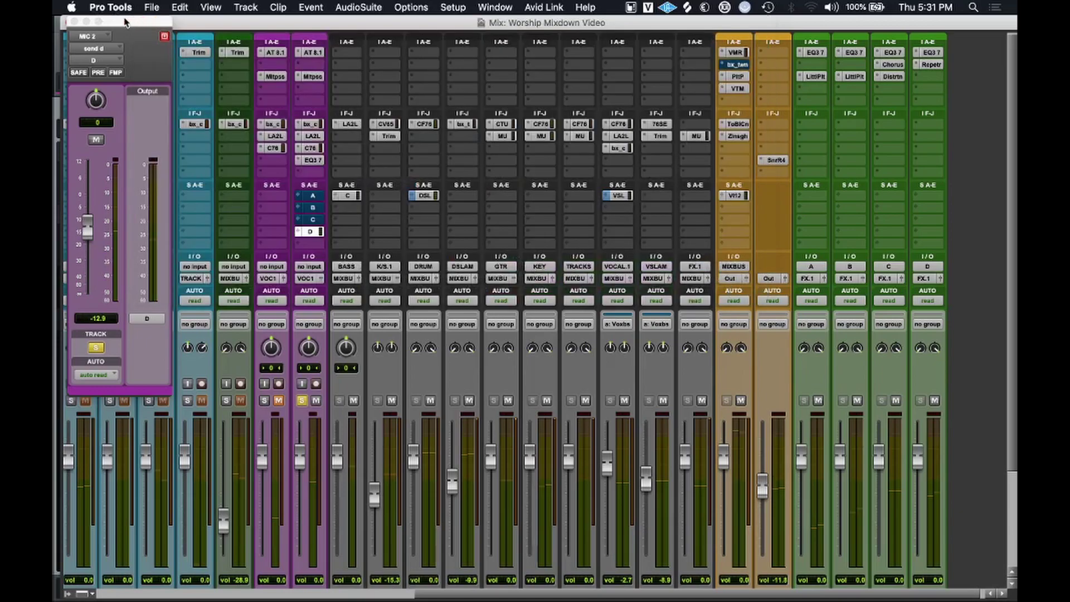
left_click(73, 22)
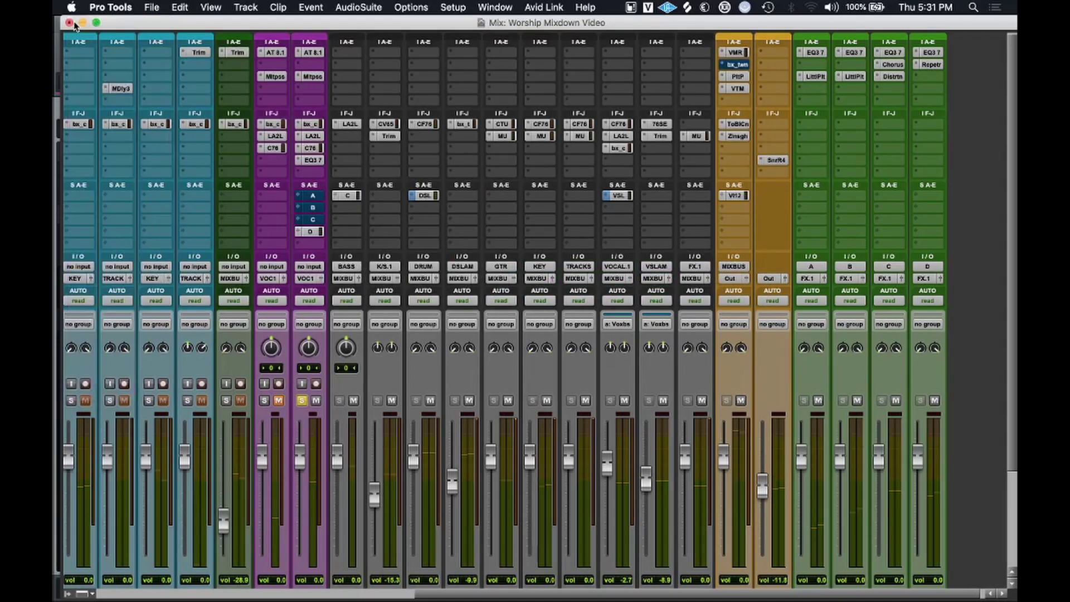
Turn MIC 2's sends A, B and C back on and unsolo the track during playback.
left_click(315, 221)
left_click(315, 212)
left_click(317, 196)
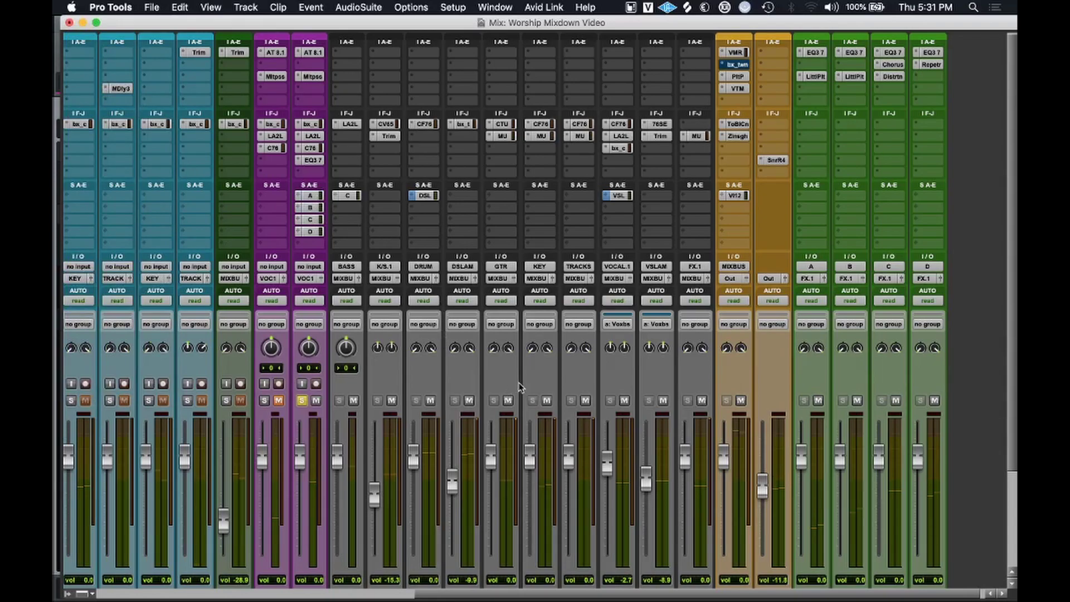
key("space")
left_click(302, 400)
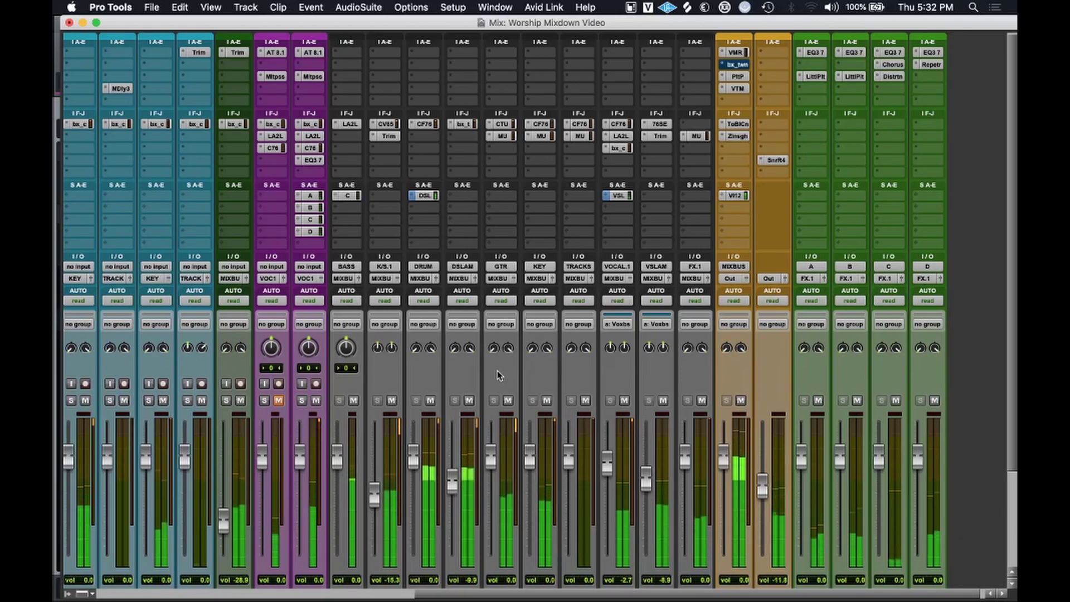
Select effect tracks A through D and compare the full mix with all four muted and unmuted.
scroll(498, 374, "down", 5)
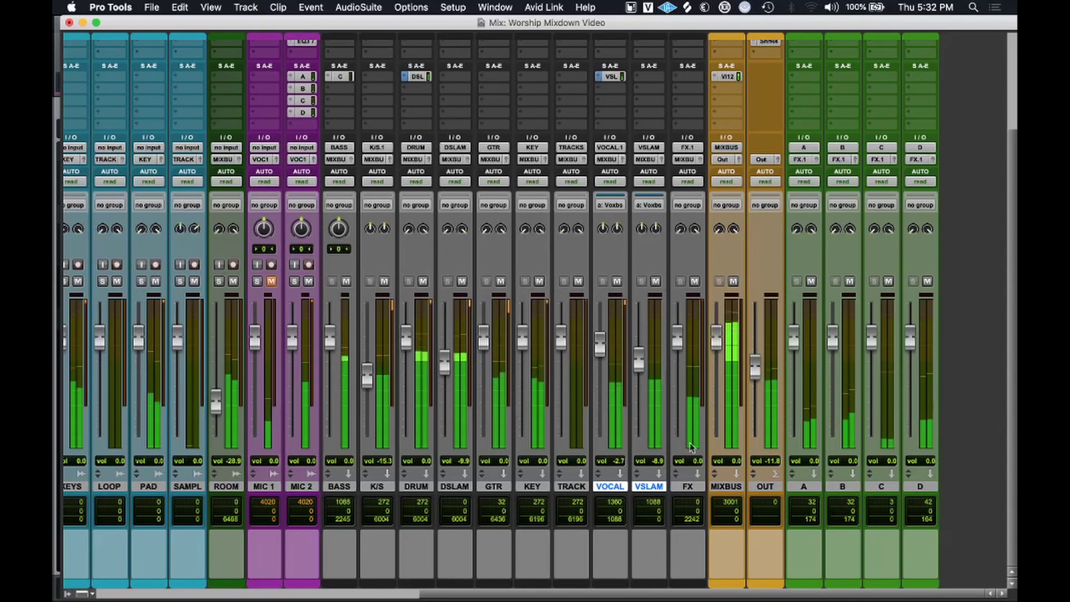
left_click(803, 487)
left_click(922, 488, "shift")
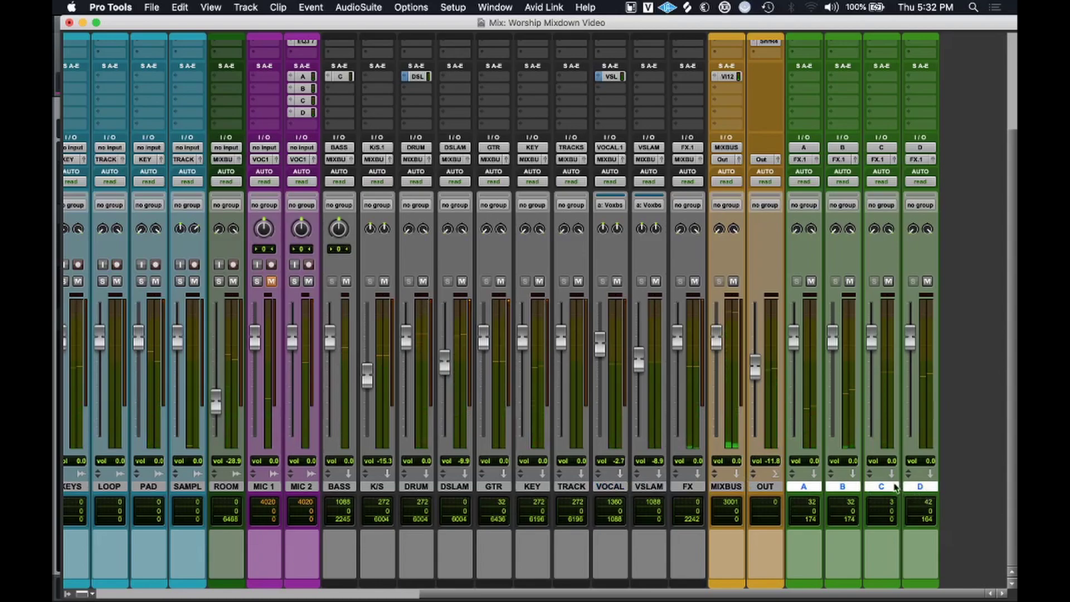
left_click(850, 282)
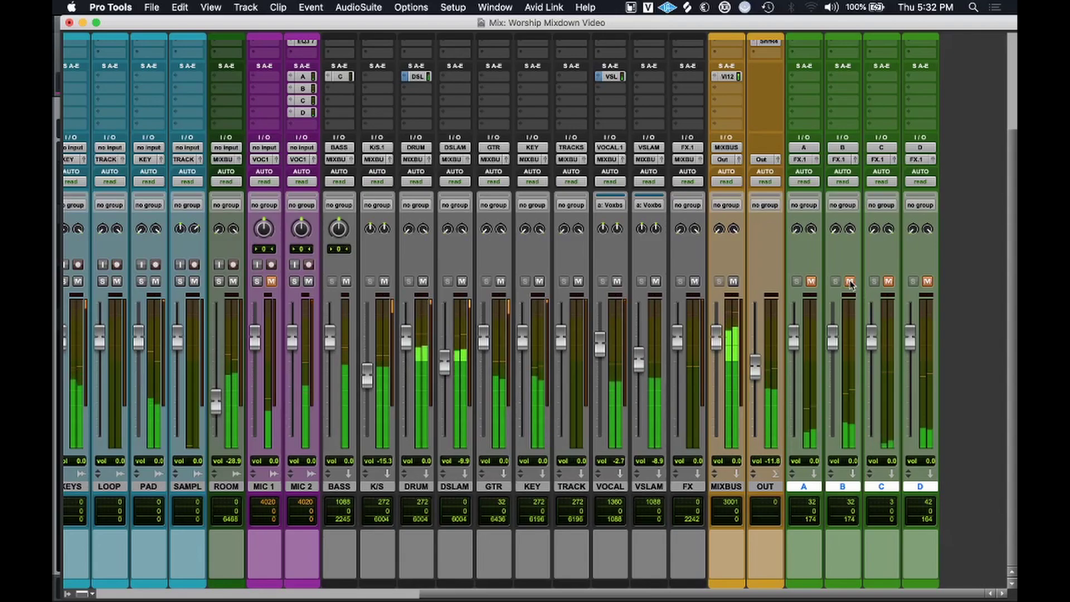
left_click(850, 282)
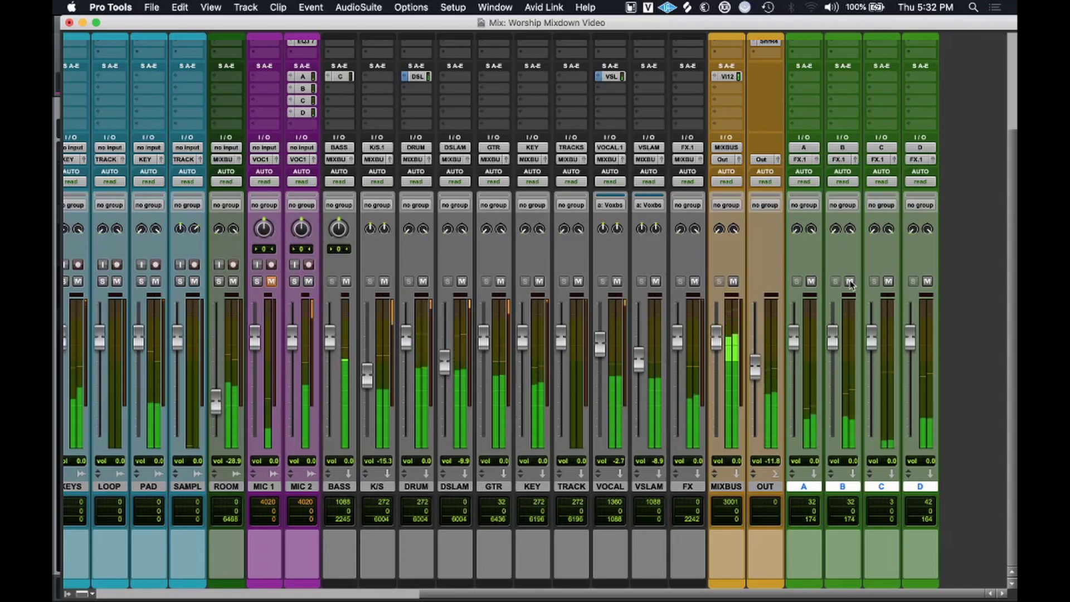
Mute effect tracks A through D once more during playback and unmute them to compare the mix.
left_click(850, 282)
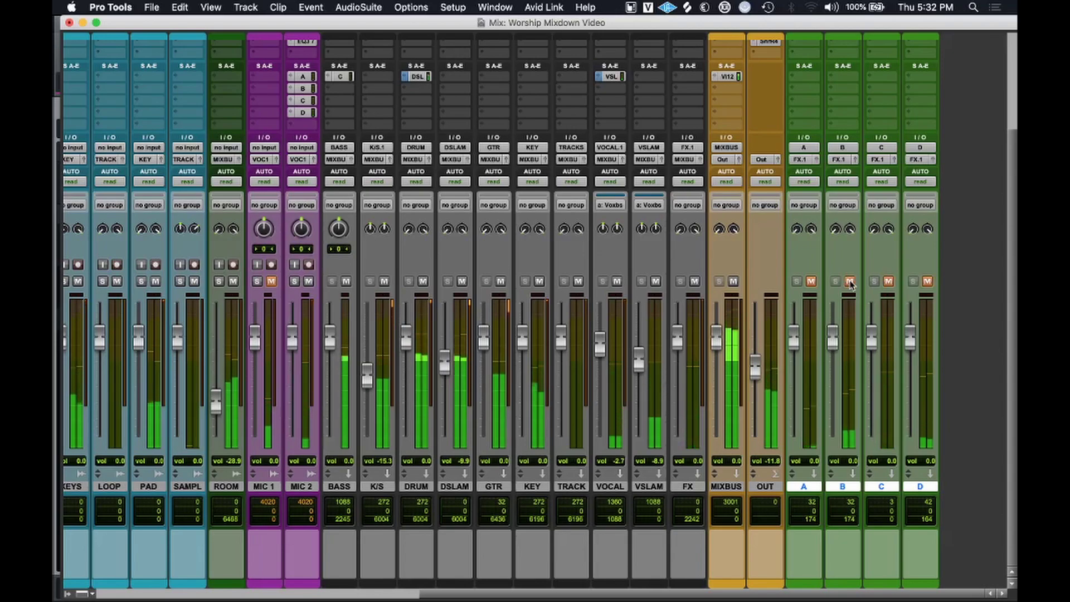
left_click(850, 282)
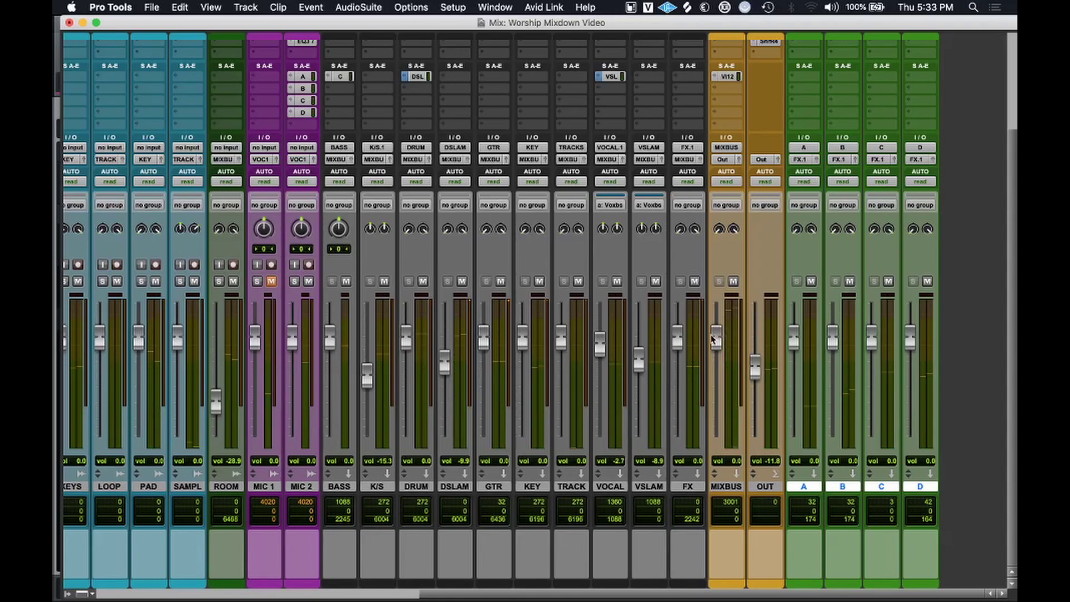
Solo the TRIGER track and unmute its send A while the song plays.
scroll(518, 420, "left", 4)
scroll(519, 420, "left", 10)
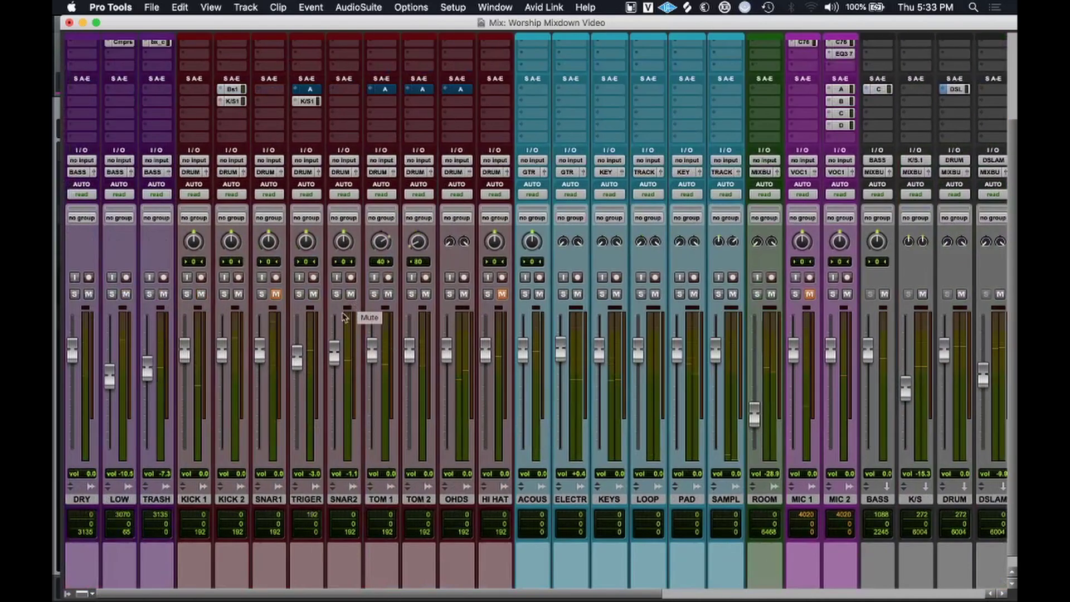
left_click(299, 293)
key("space")
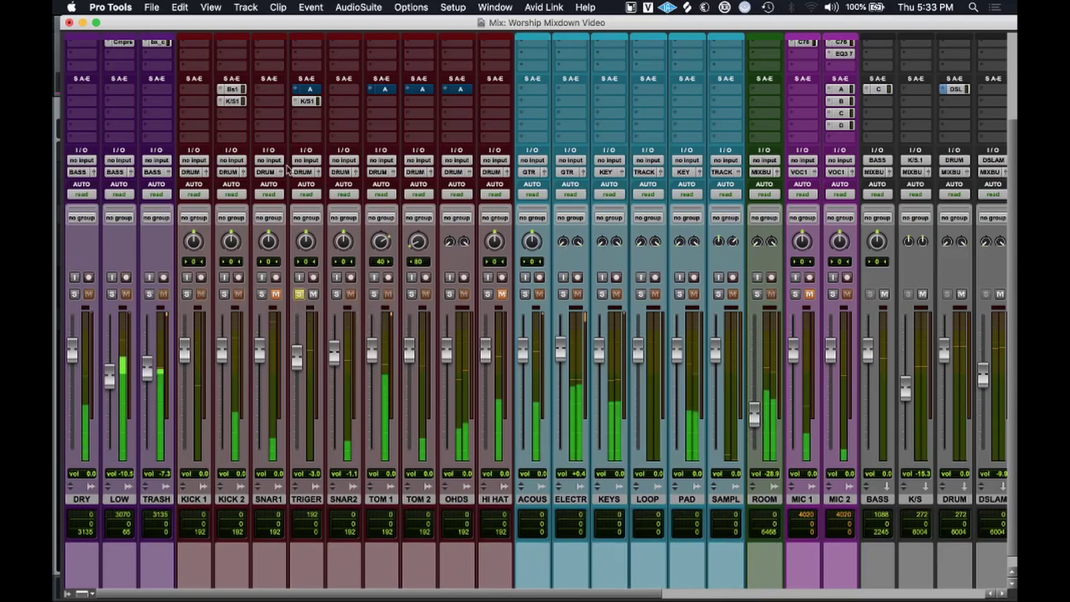
left_click(311, 90)
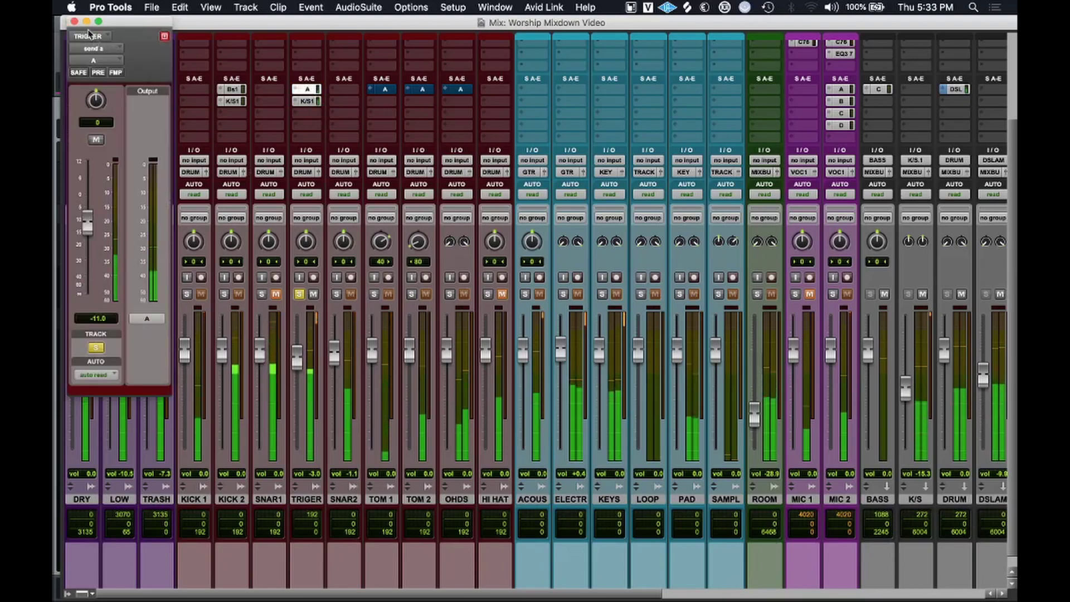
left_click(74, 21)
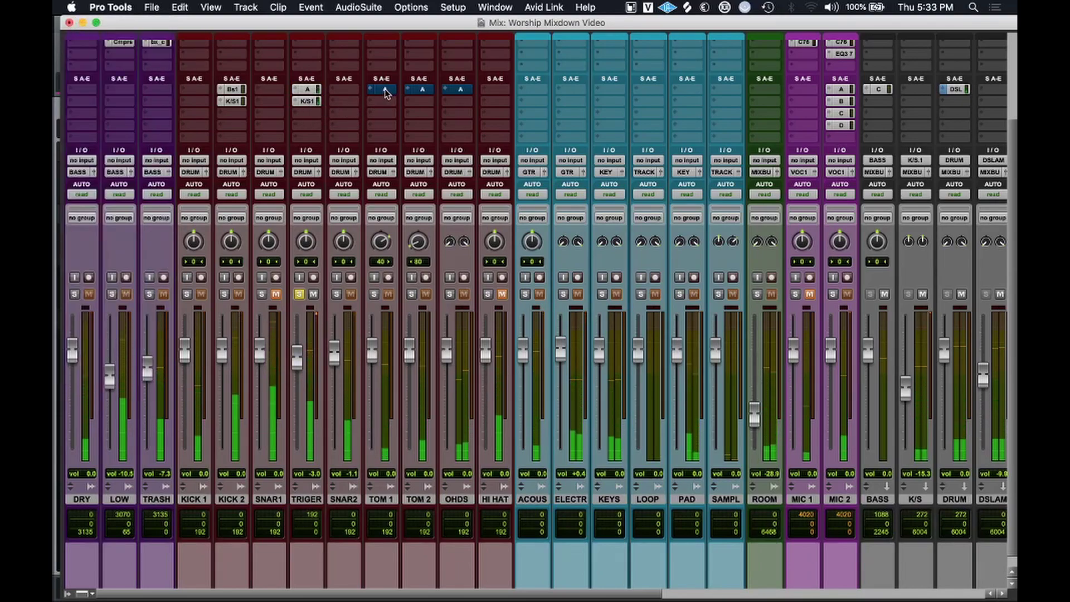
Unmute send A on TOM 1, TOM 2 and OHDS with the send controls expanded, and restart playback.
left_click(408, 89, "super")
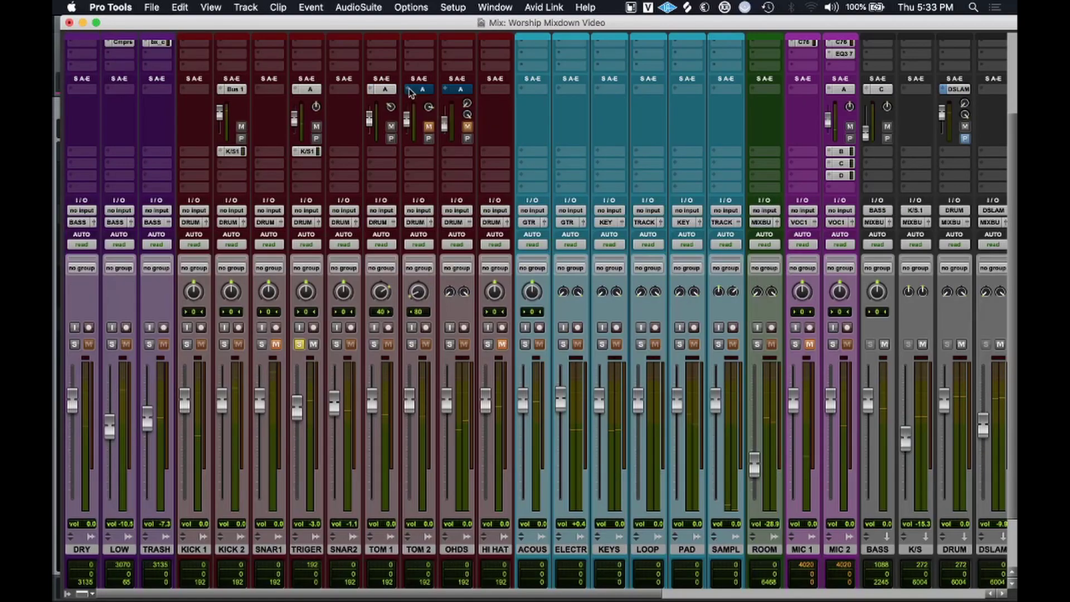
left_click(427, 127)
left_click(467, 127)
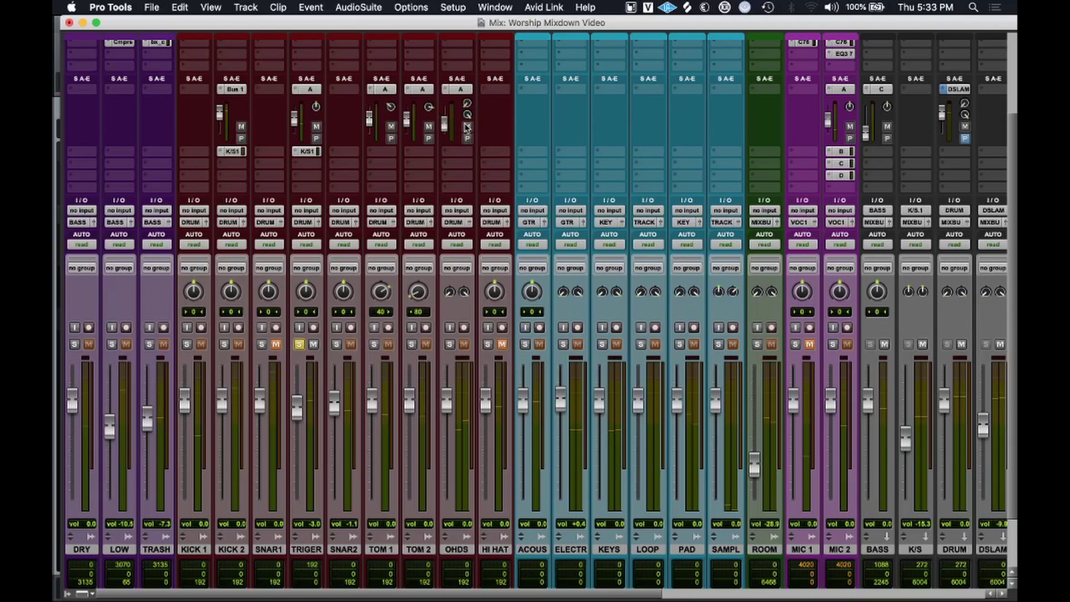
left_click(448, 92, "super")
key("space")
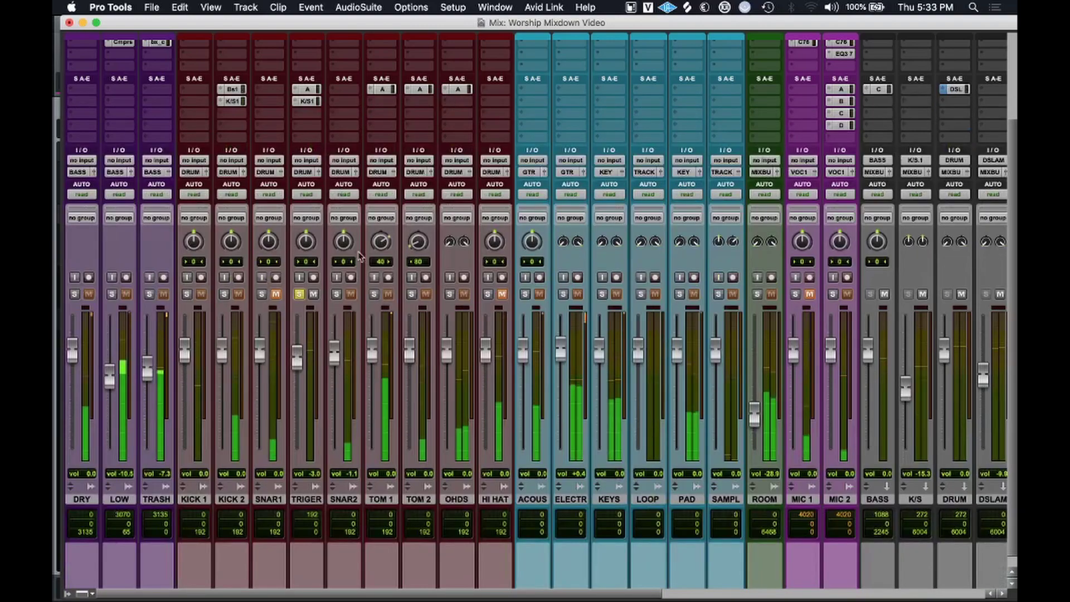
Solo TOM 1, TOM 2 and OHDS along with TRIGER and compare them with effect track A muted and unmuted.
left_click(374, 294)
left_click(412, 294)
left_click(450, 294)
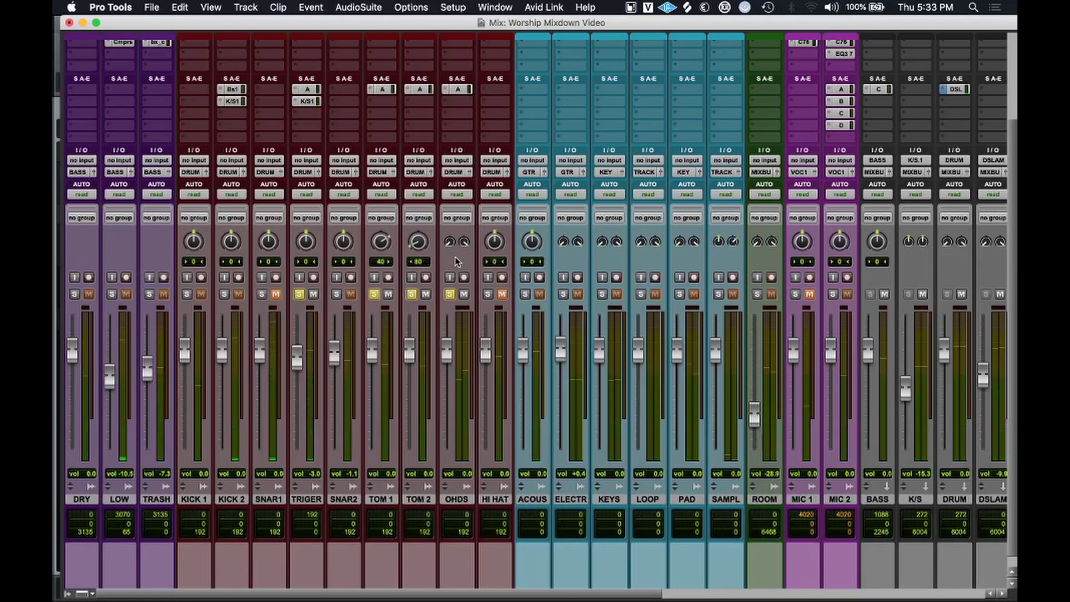
scroll(755, 357, "right", 10)
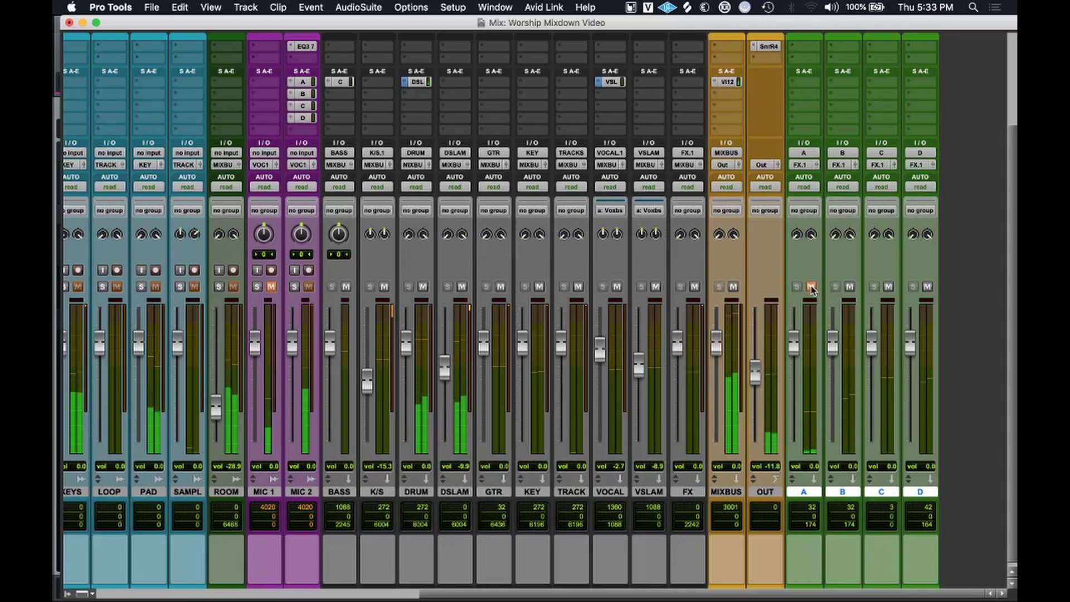
left_click(811, 287)
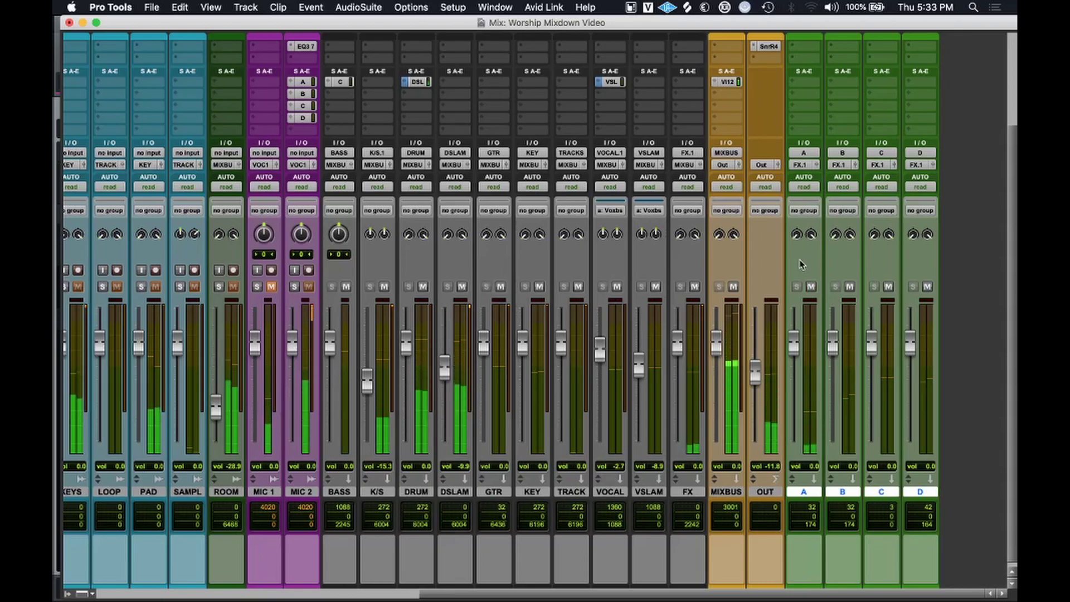
Clear all drum solos and play the full mix with the effect tracks active.
scroll(800, 264, "left", 15)
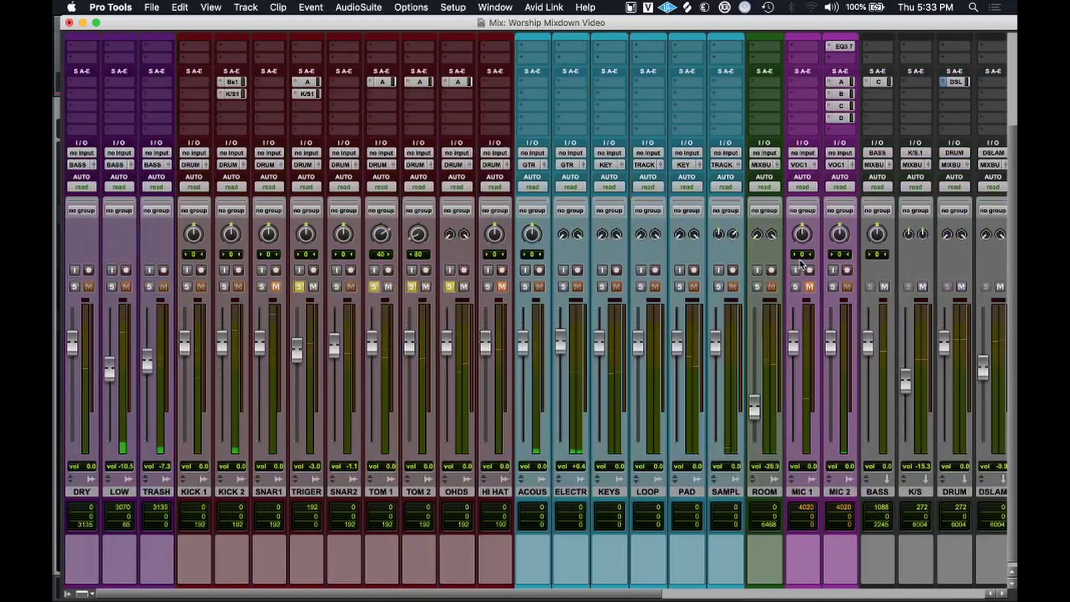
left_click(449, 287, "alt")
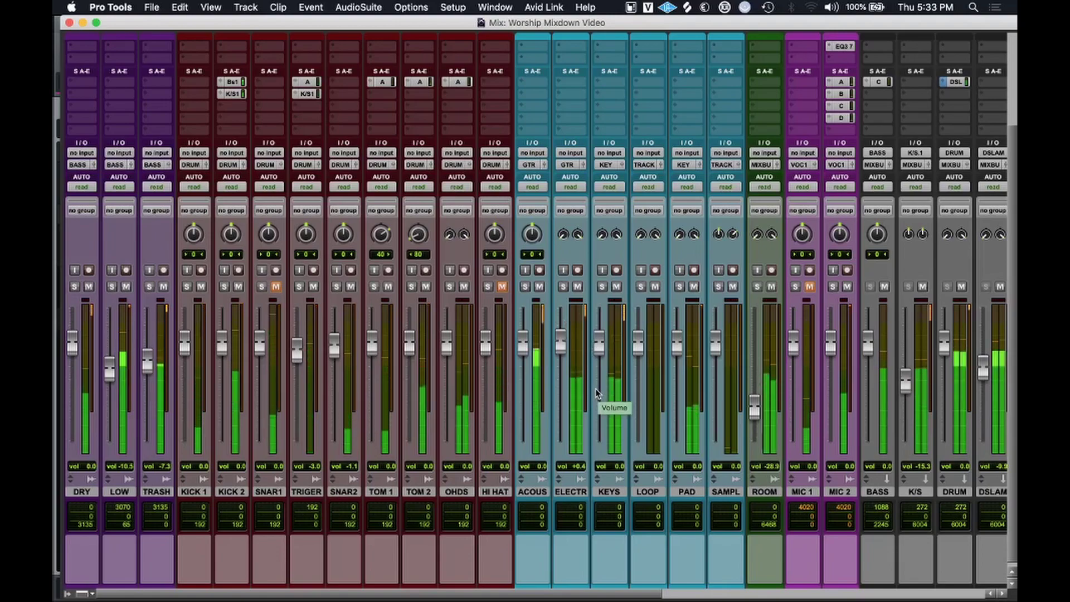
scroll(596, 393, "right", 5)
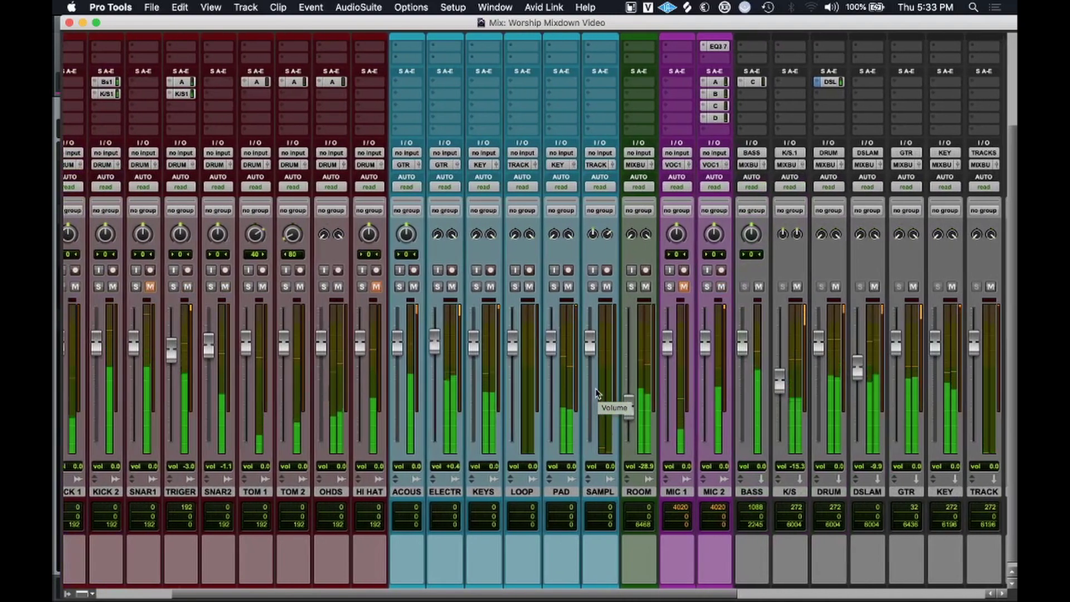
scroll(597, 393, "right", 6)
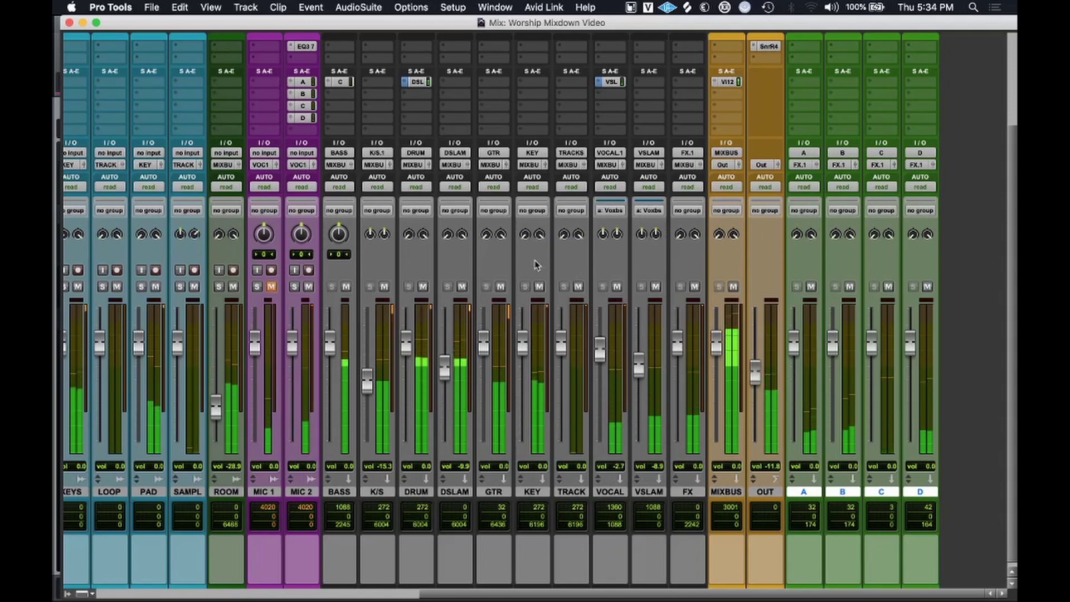
key("space")
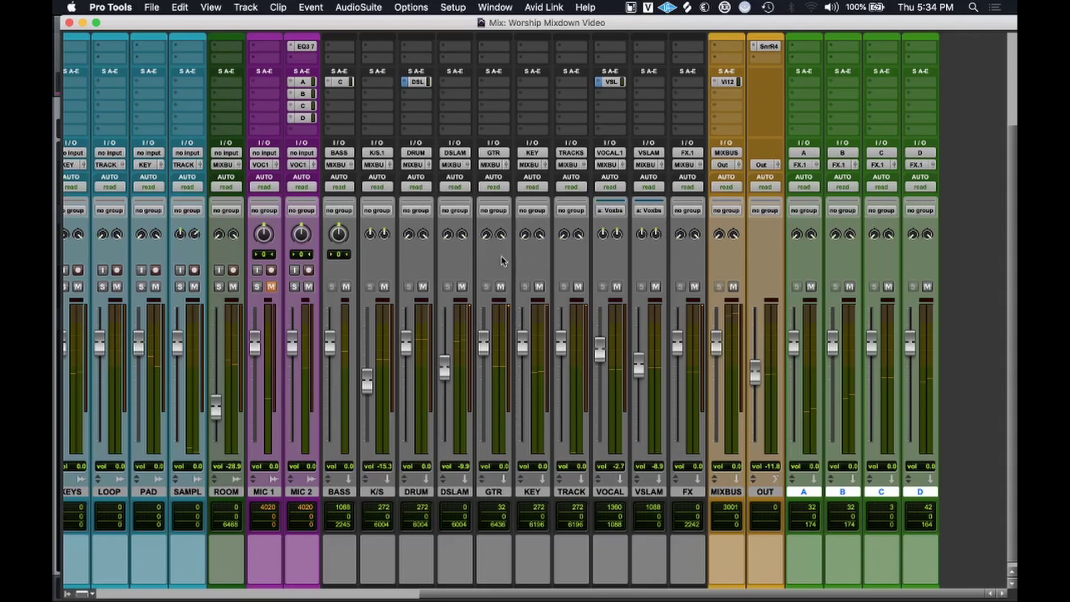
Copy the EQ3 7-Band insert from MIC 2 to MIC 1 and play MIC 1 unmuted and soloed.
scroll(381, 275, "left", 5)
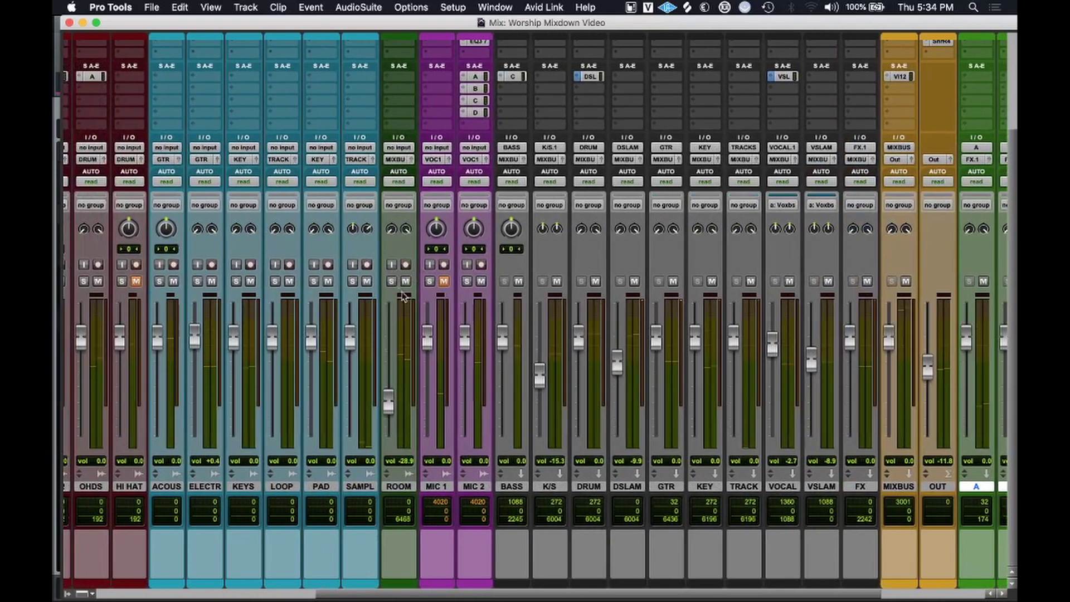
scroll(444, 284, "up", 5)
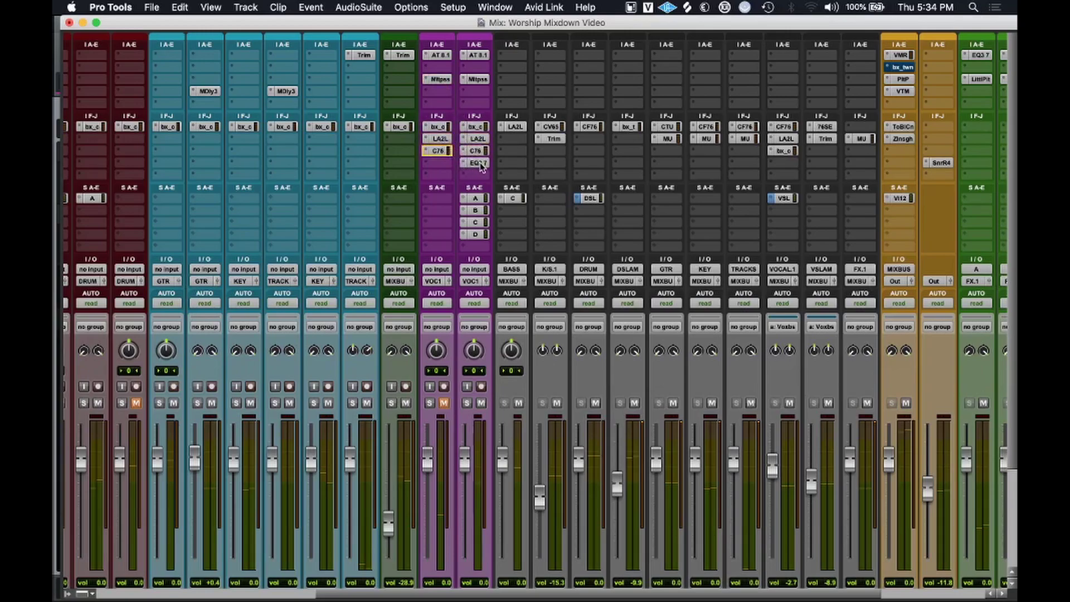
left_click_drag(446, 169, 444, 170)
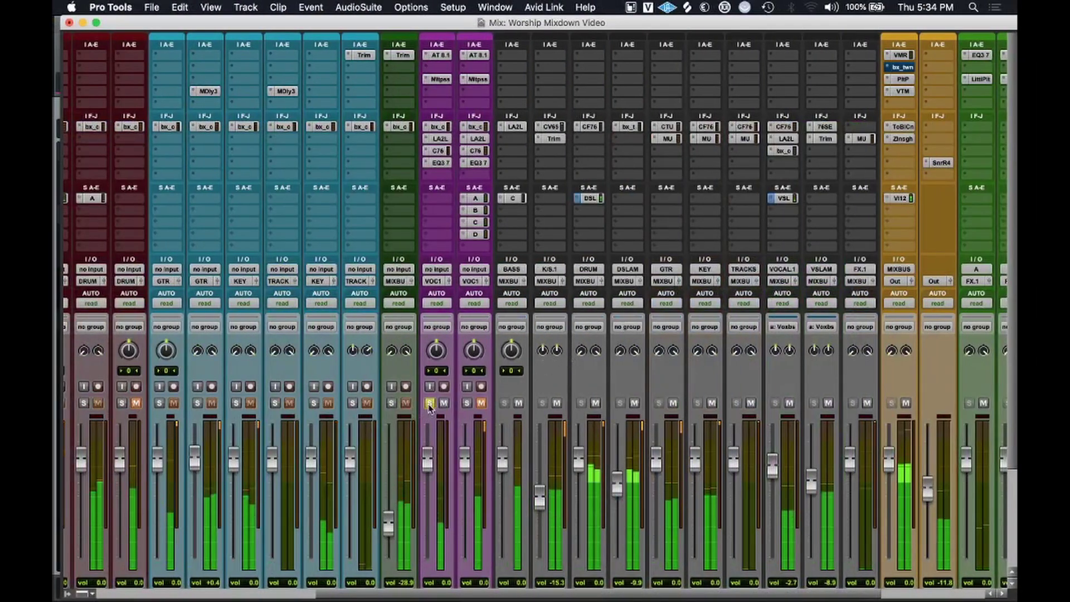
left_click(147, 402)
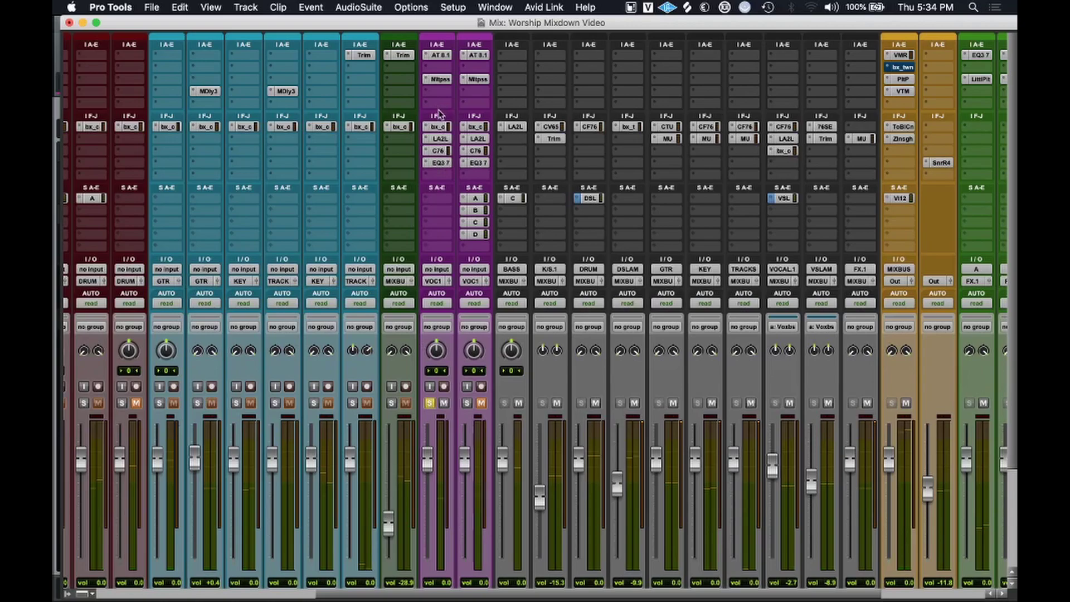
Examine MIC 1's bx_console SSL 4000 E settings and look over its clip in the Edit window.
left_click(440, 127)
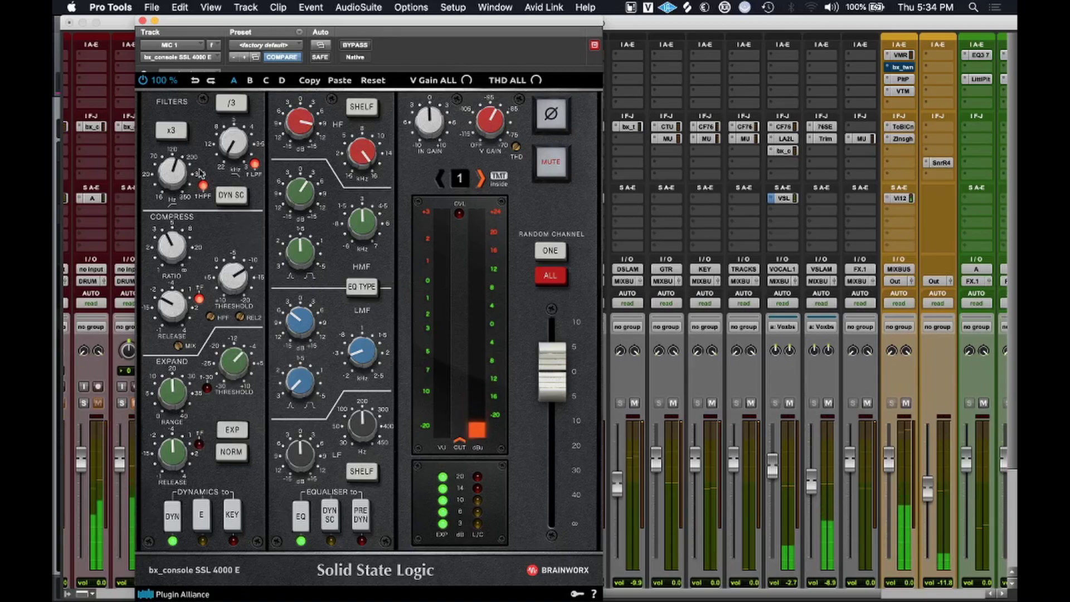
left_click(143, 21)
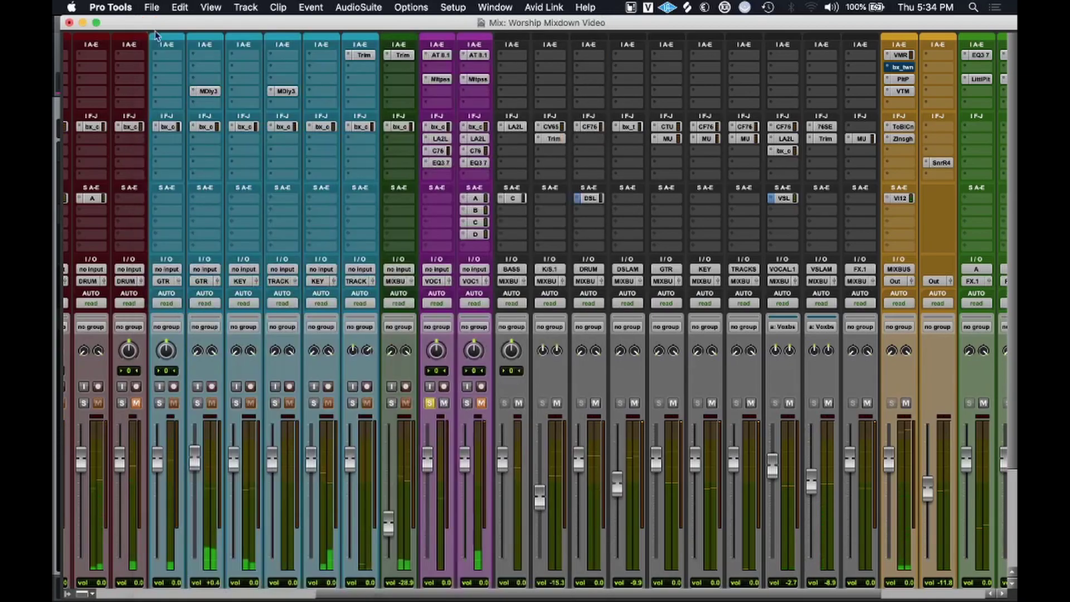
key("super+equal")
scroll(661, 447, "down", 5)
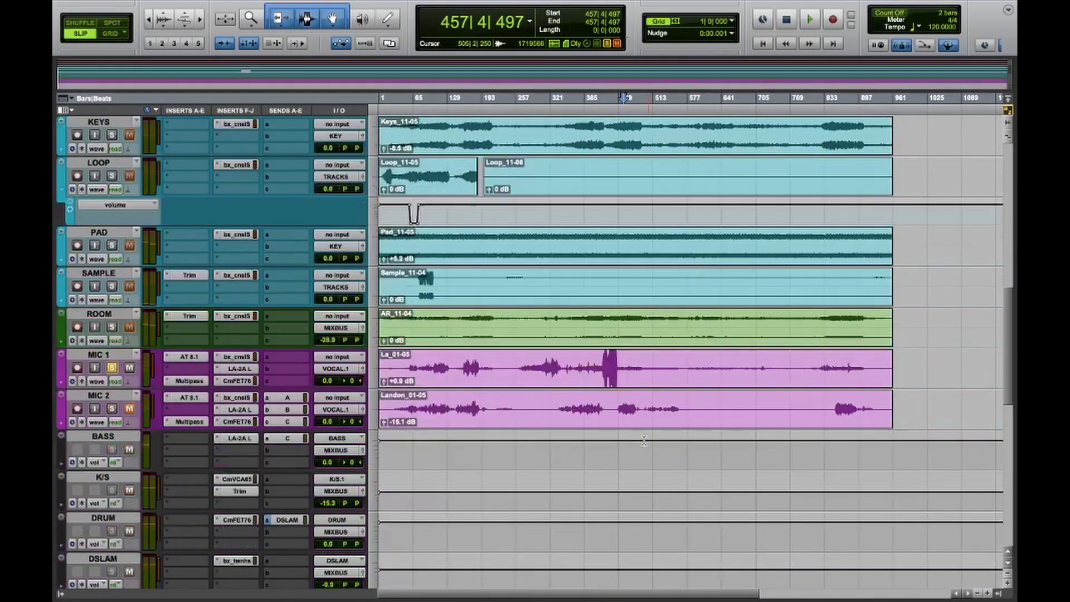
key("super+equal")
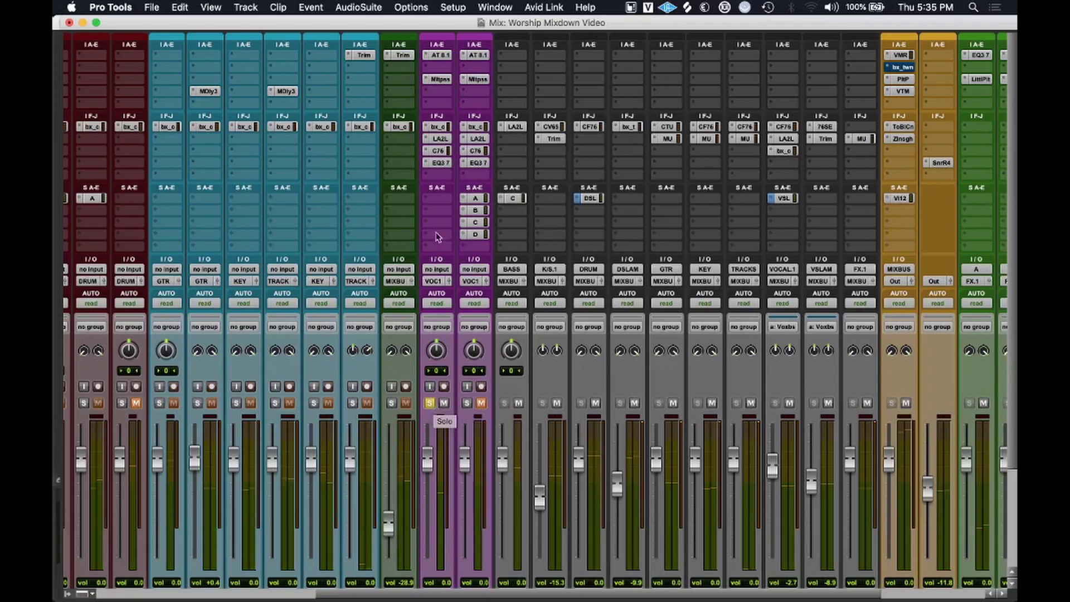
Check MIC 1's EQ3 7-Band settings and take the track out of solo.
left_click(433, 163)
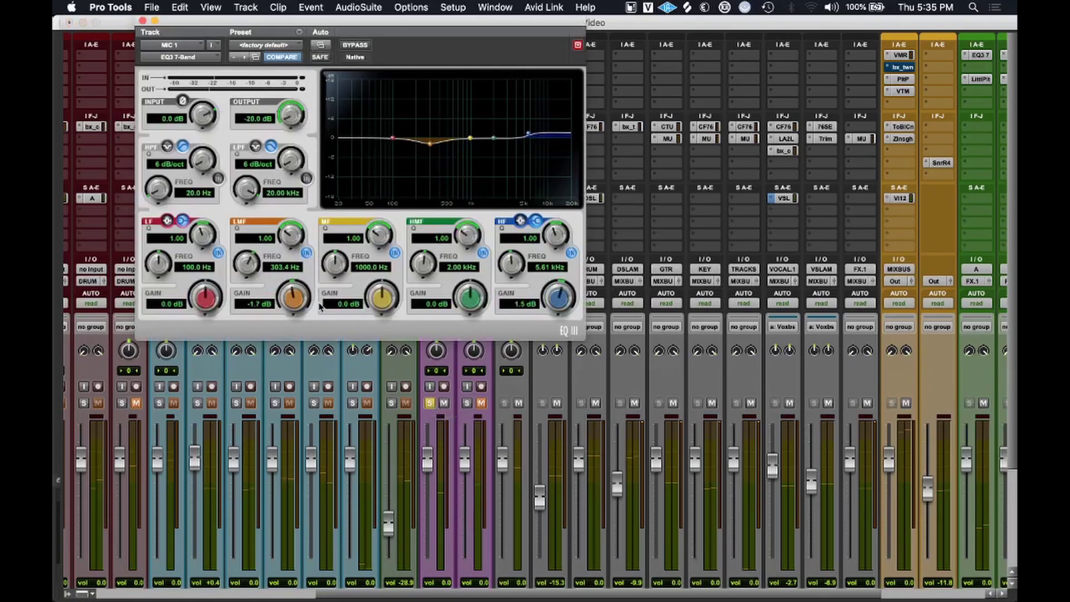
left_click(429, 403)
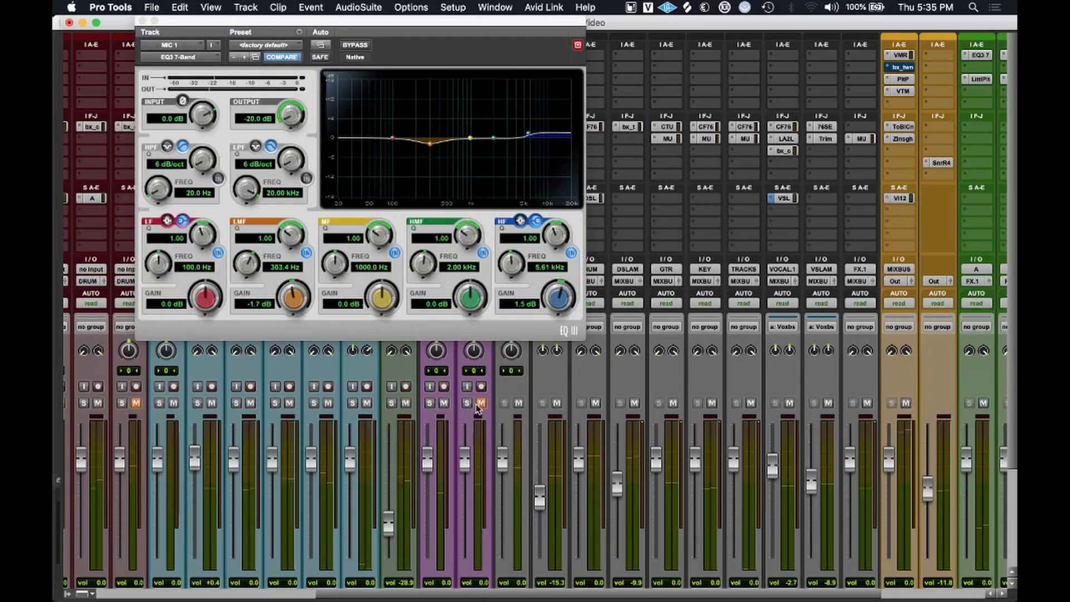
left_click(143, 21)
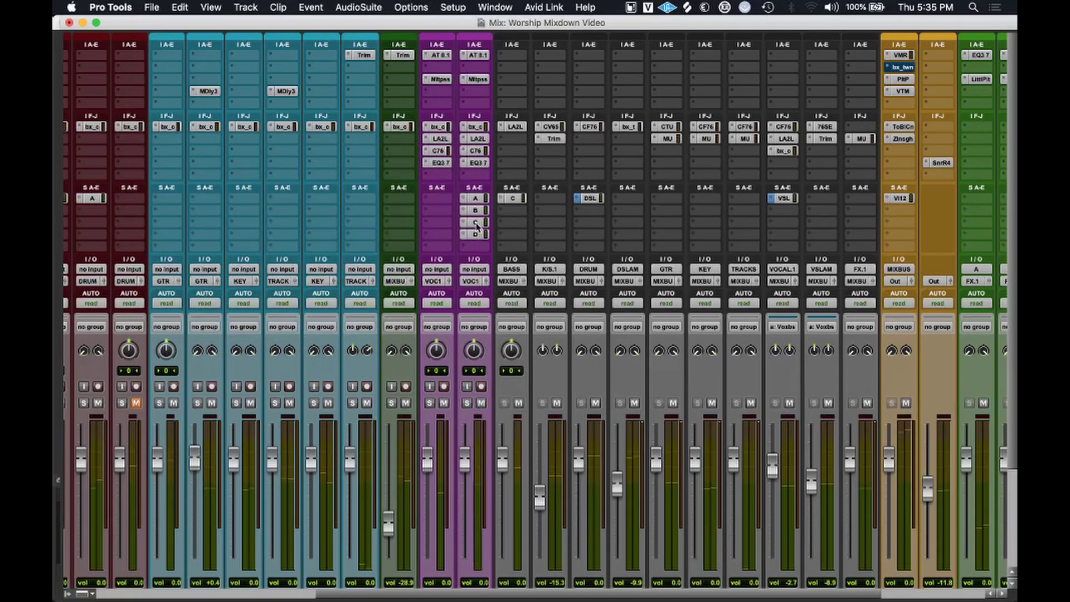
Copy sends A and C from MIC 2 to MIC 1.
left_click_drag(475, 227, 433, 203)
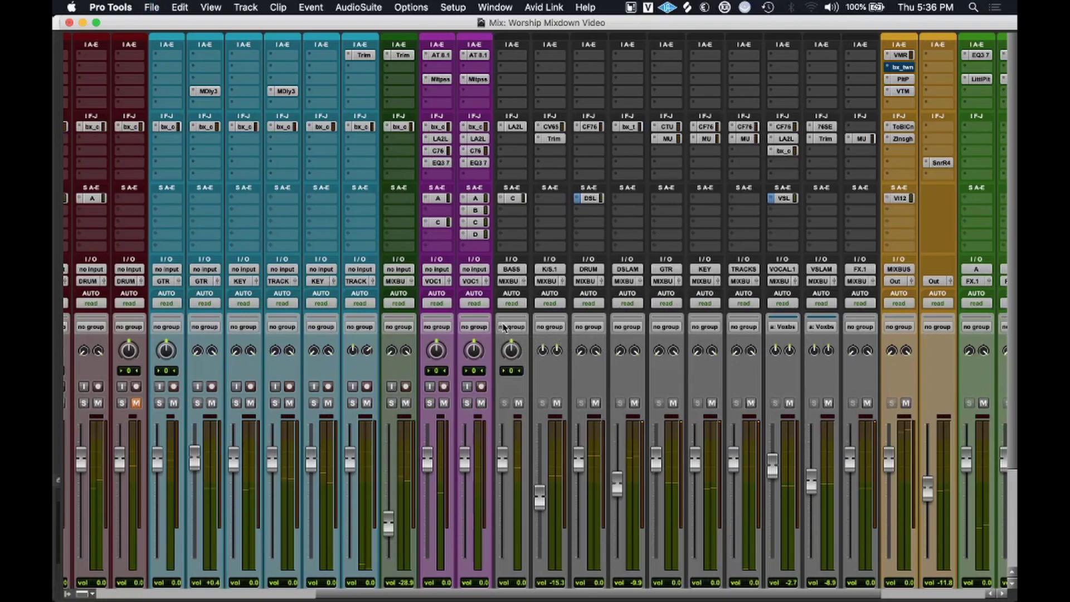
Set the output of MIC 1's EQ3 7-Band to -6.9 dB while listening to the full mix.
left_click(442, 162)
key("space")
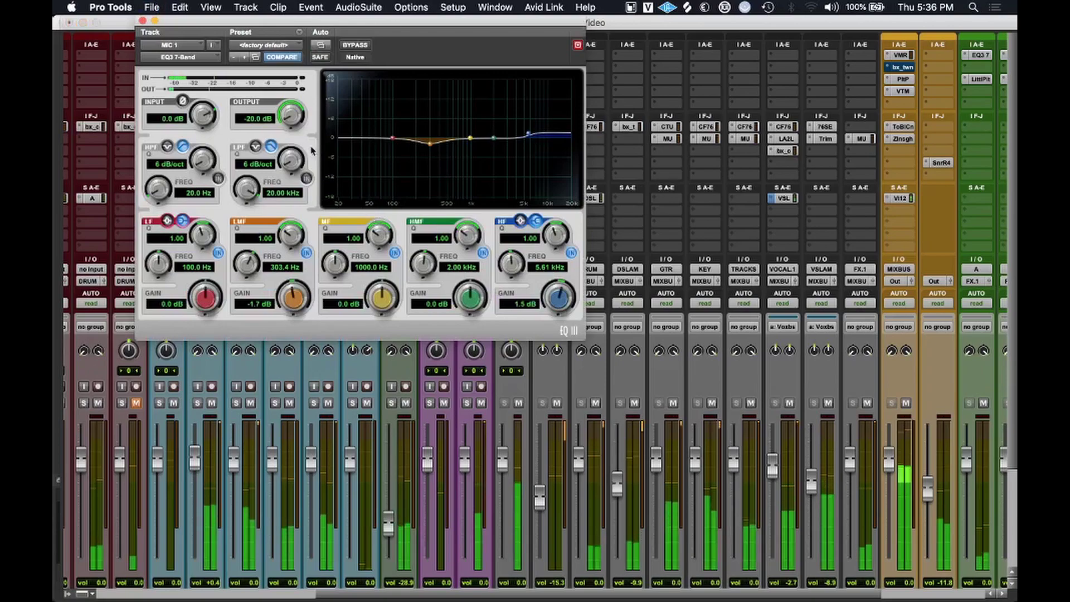
left_click_drag(293, 118, 311, 40)
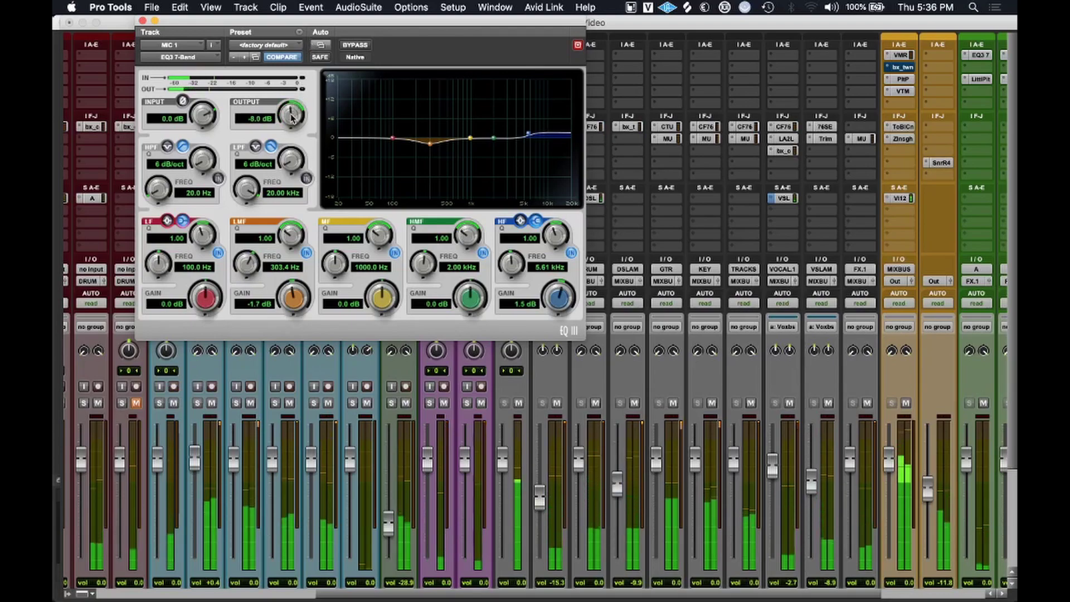
left_click_drag(291, 114, 291, 116)
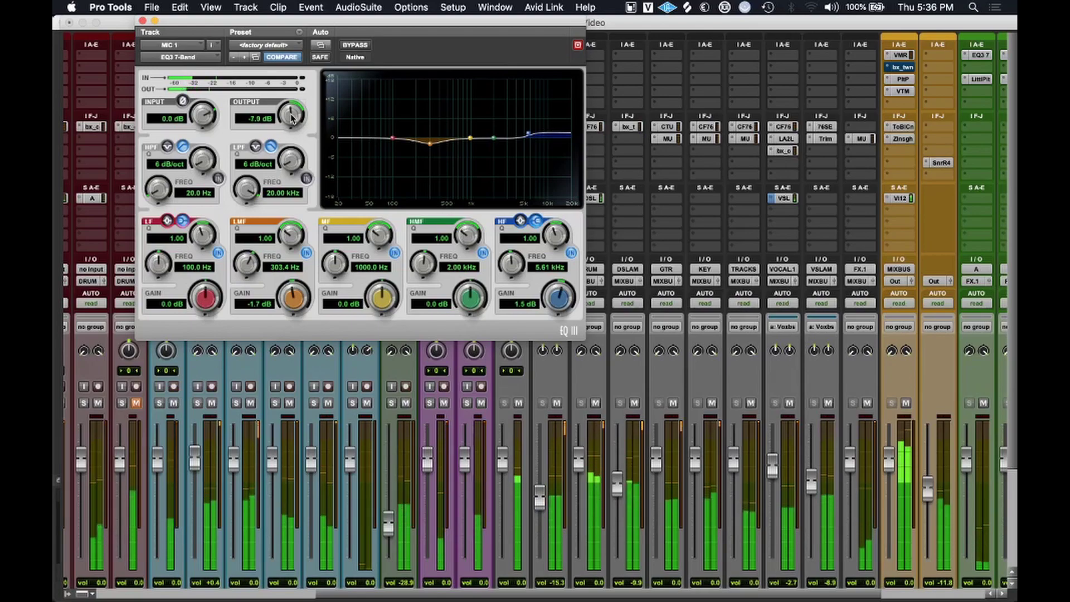
left_click_drag(291, 115, 293, 113)
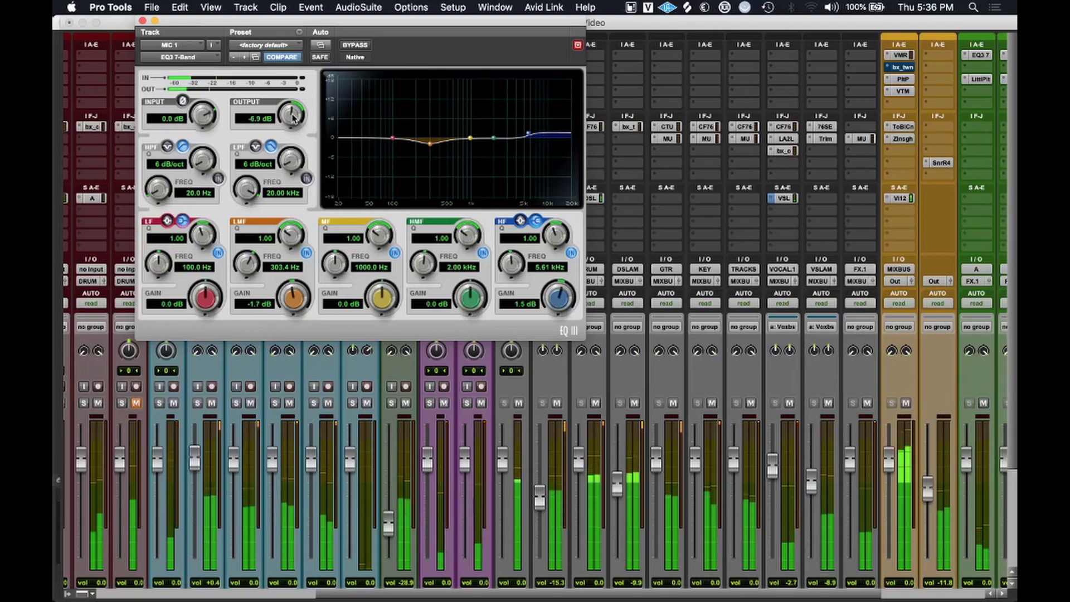
left_click(141, 20)
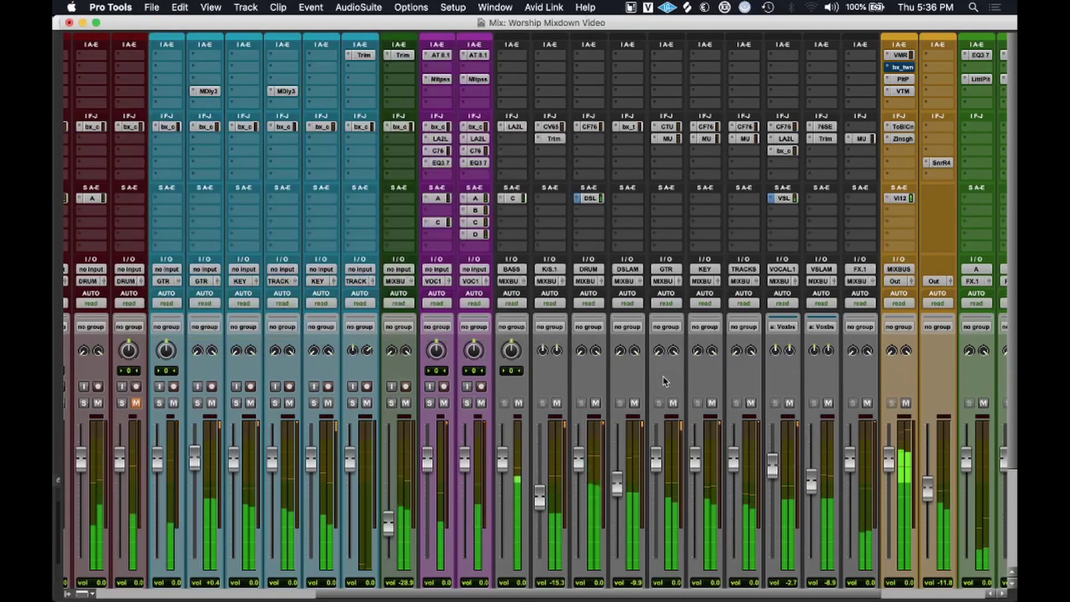
scroll(660, 380, "down", 2)
scroll(660, 380, "right", 2)
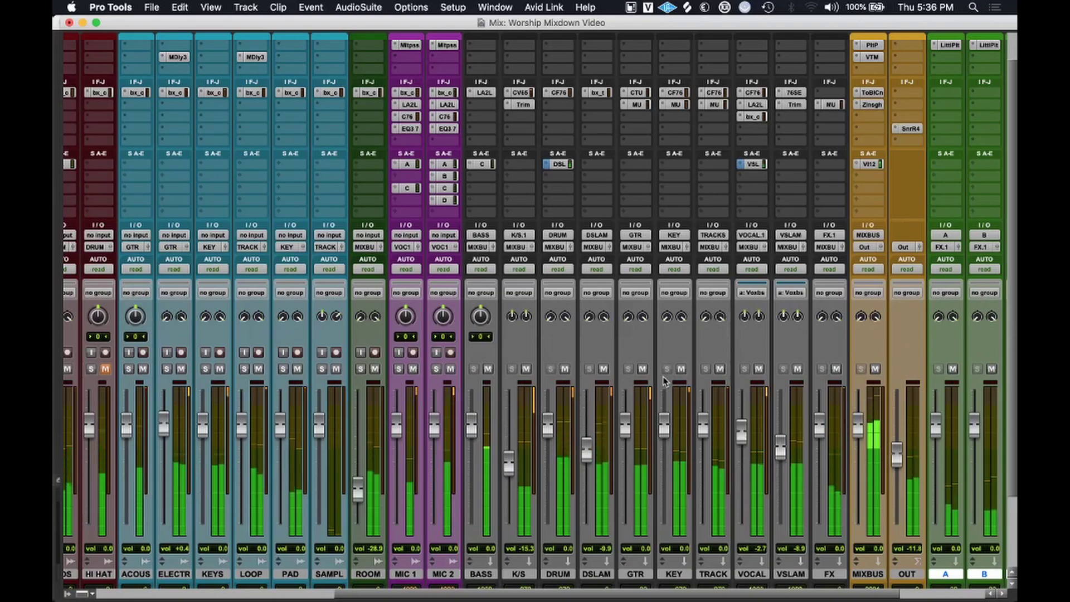
On MIC 1's EQ3 7-Band, cut the low-frequency band by 3.6 dB at 212.3 Hz while listening to the full mix.
scroll(711, 338, "right", 2)
scroll(712, 338, "down", 1)
scroll(710, 339, "right", 1)
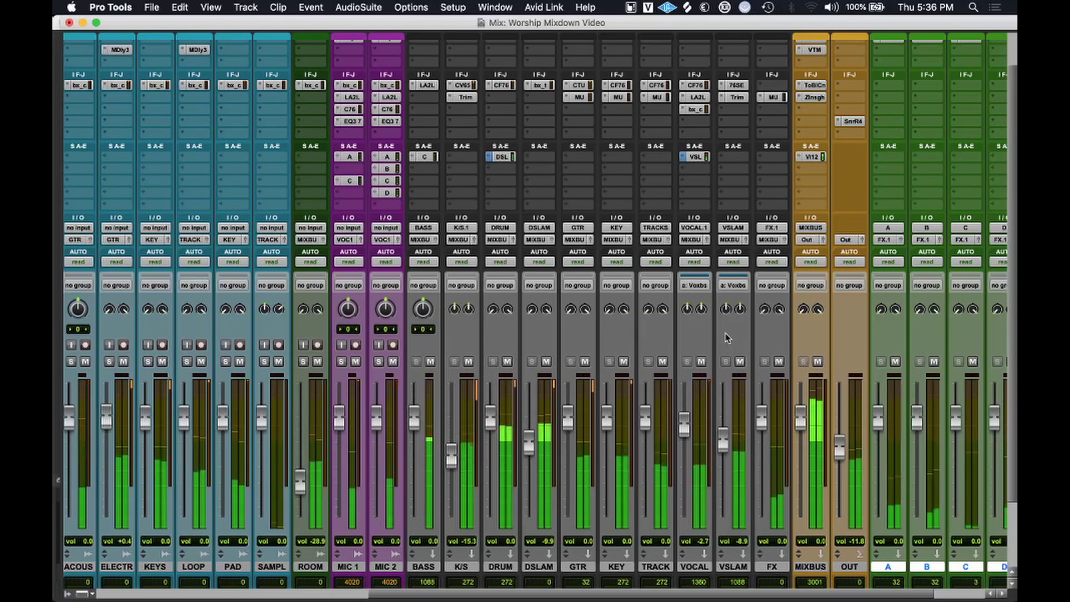
left_click(355, 119)
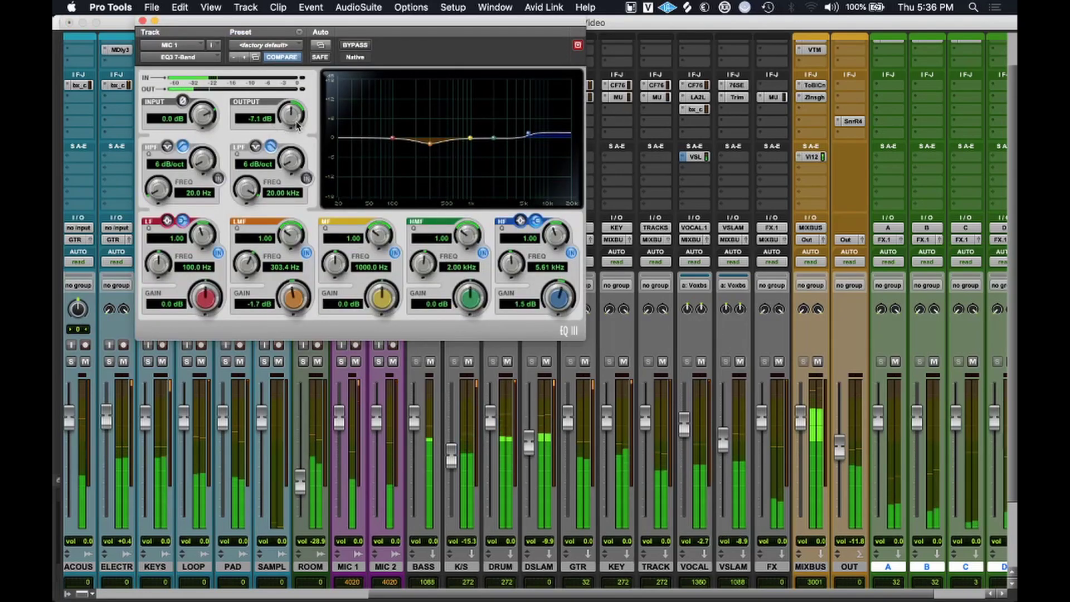
left_click_drag(392, 137, 417, 150)
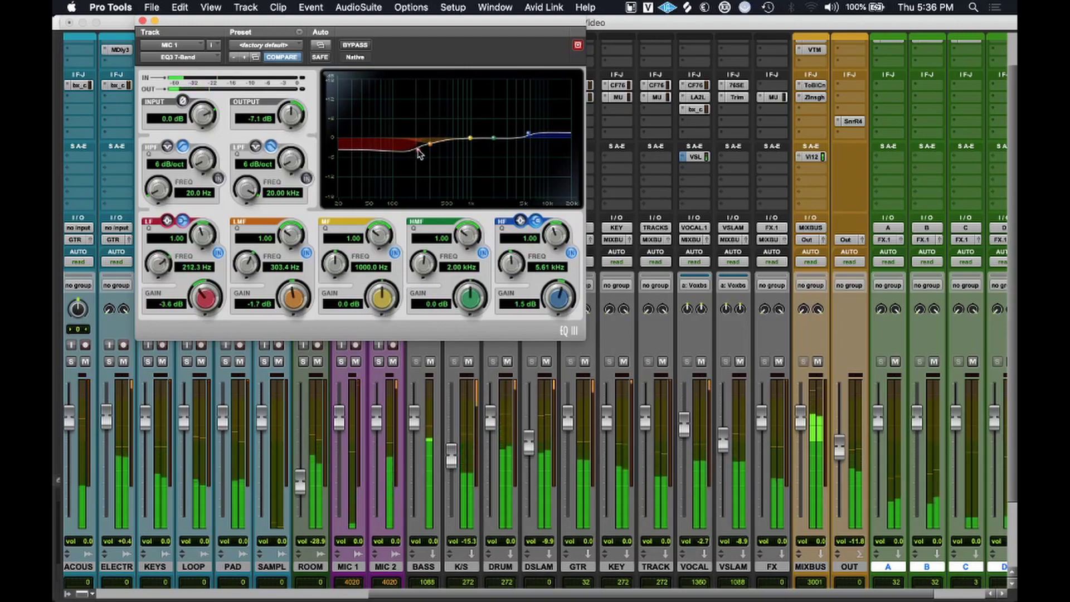
left_click(142, 21)
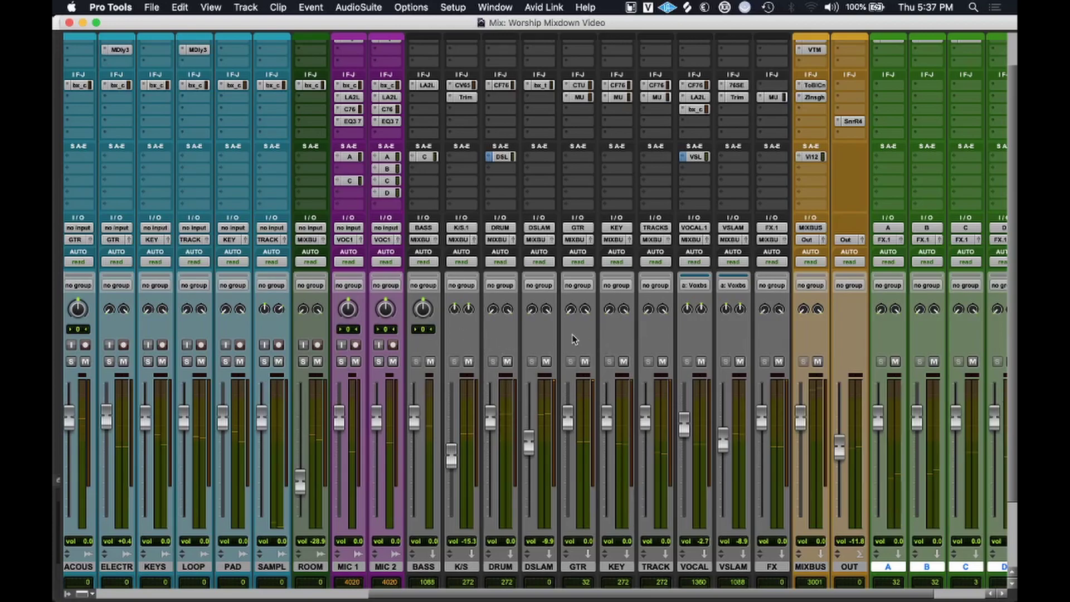
Solo the ROOM track, start playback, and raise its fader to about -0.4 dB.
scroll(571, 334, "up", 3)
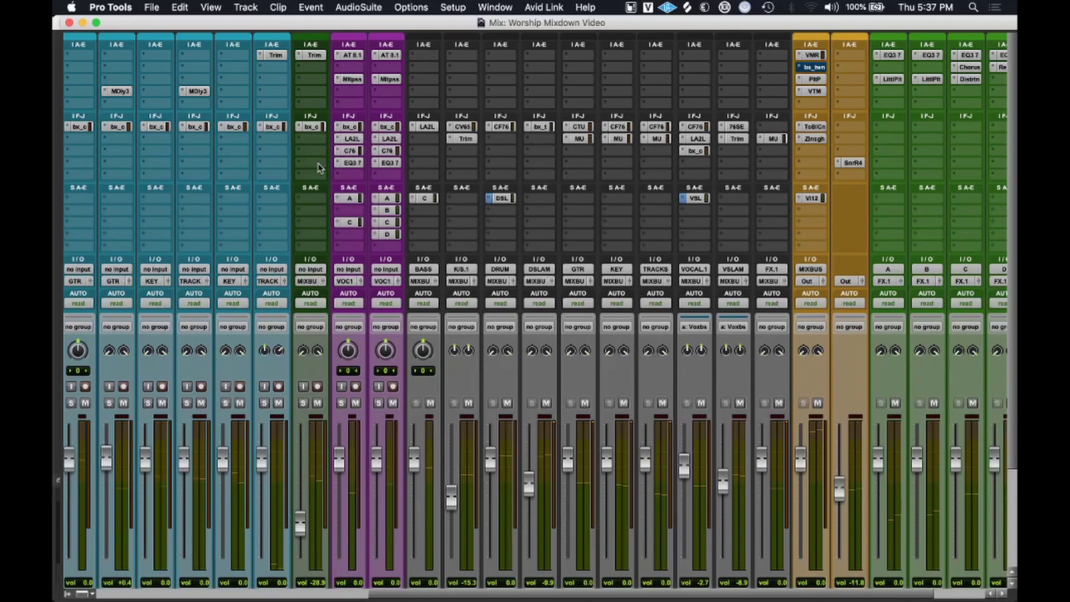
scroll(312, 206, "down", 5)
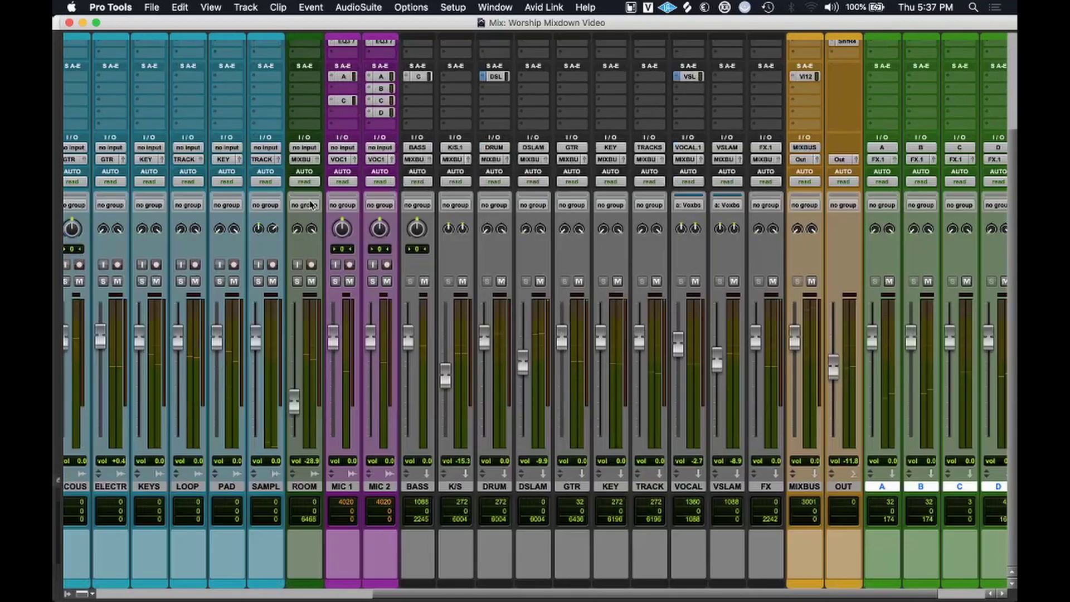
left_click(298, 282)
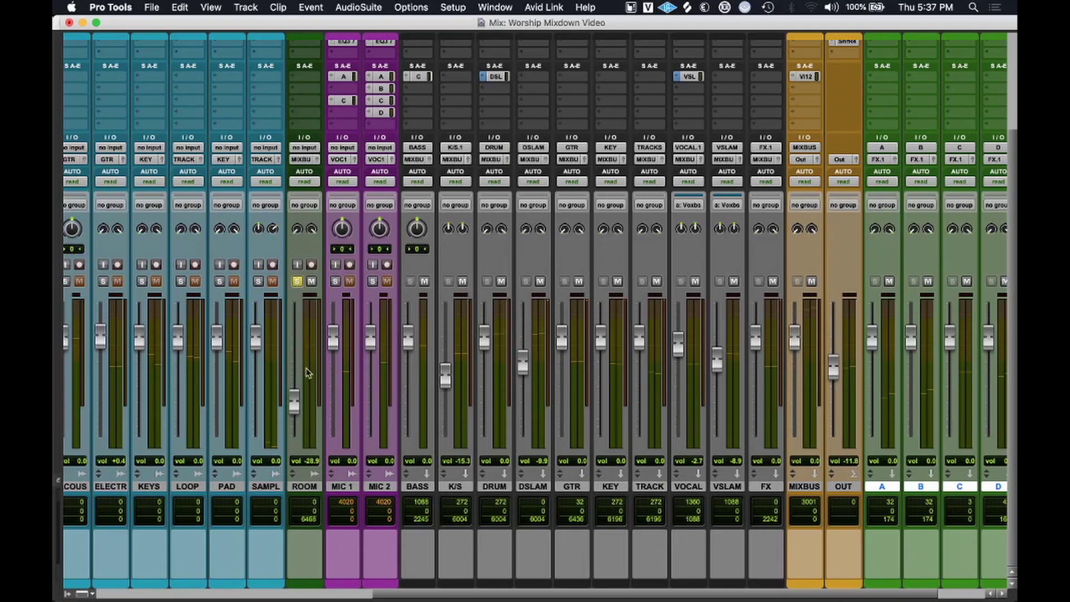
key("space")
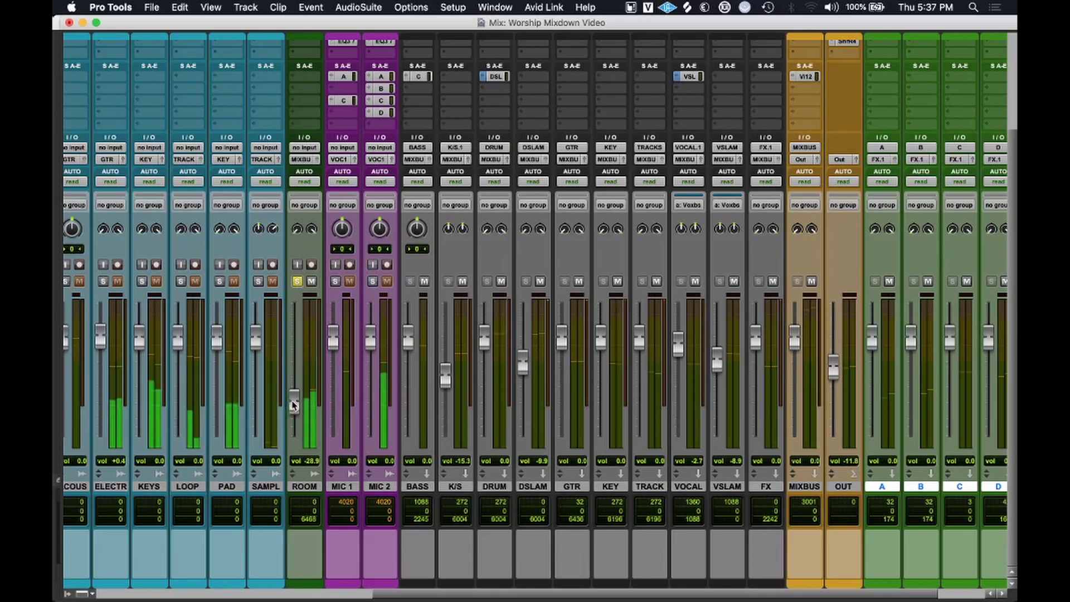
left_click_drag(294, 402, 299, 341)
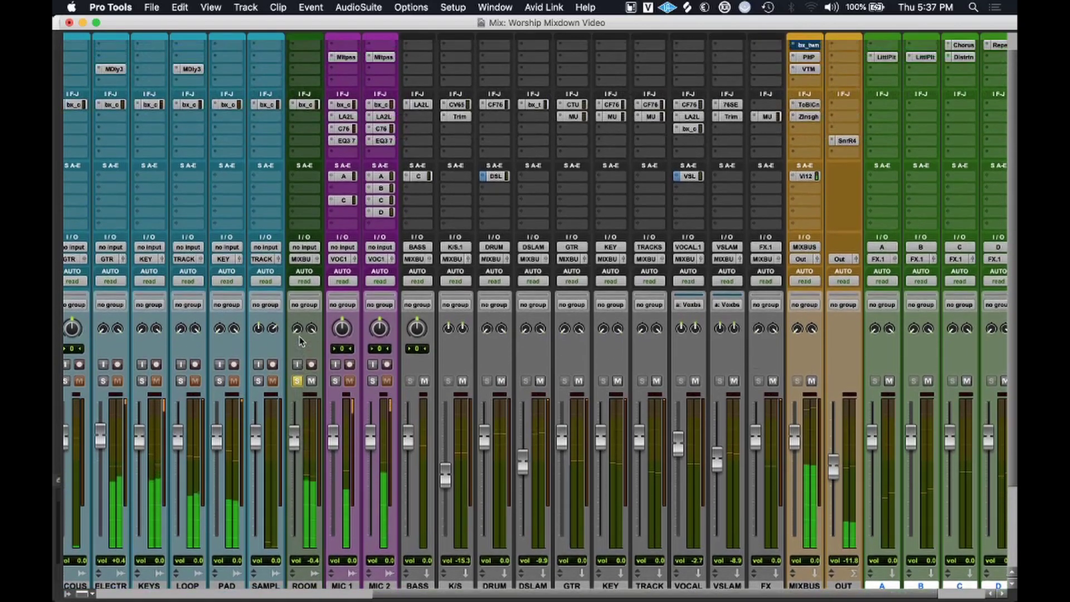
Raise the high-pass filter frequency on the ROOM track's bx_console SSL 4000 E.
scroll(317, 129, "up", 5)
left_click(315, 127)
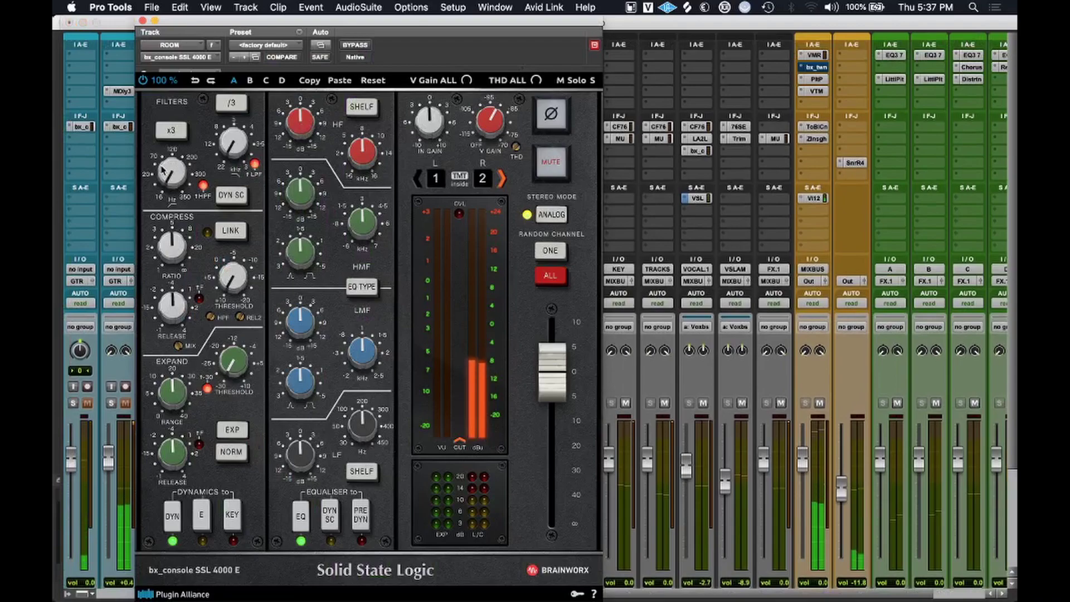
left_click_drag(168, 176, 190, 111)
Compress ROOM heavily with linked channels, a high ratio, fast attack, the shortest release and a strong threshold setting.
left_click(228, 232)
left_click_drag(233, 277, 246, 209)
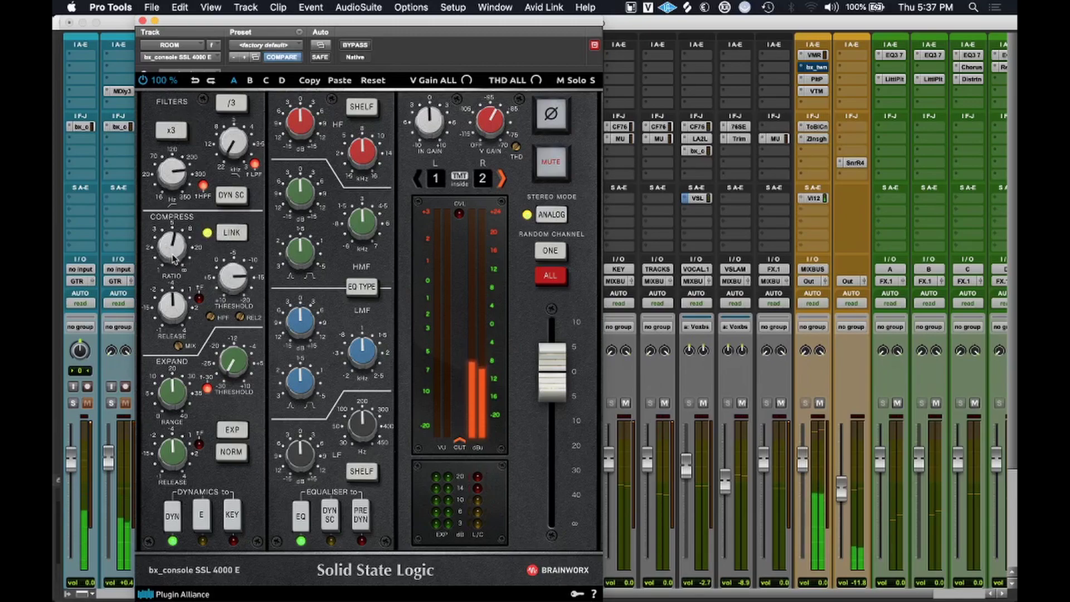
left_click_drag(190, 301, 183, 386)
left_click(199, 299)
left_click_drag(226, 286, 180, 218)
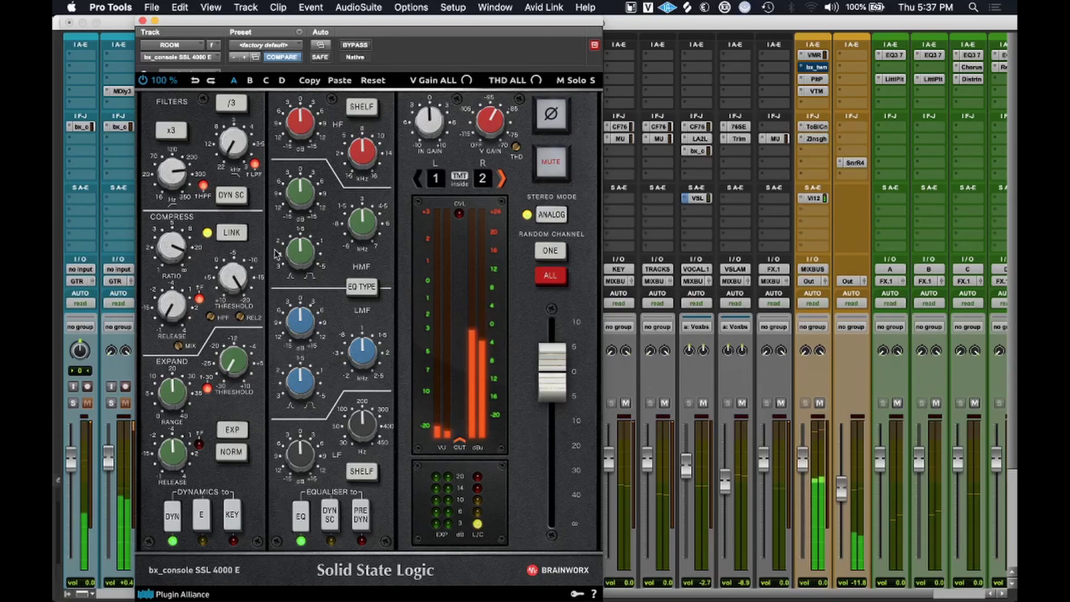
Boost ROOM's HF band, switch it from shelf to bell, and lower its frequency to the bottom of the range.
left_click_drag(309, 137, 311, 126)
left_click(362, 106)
left_click_drag(365, 153, 367, 197)
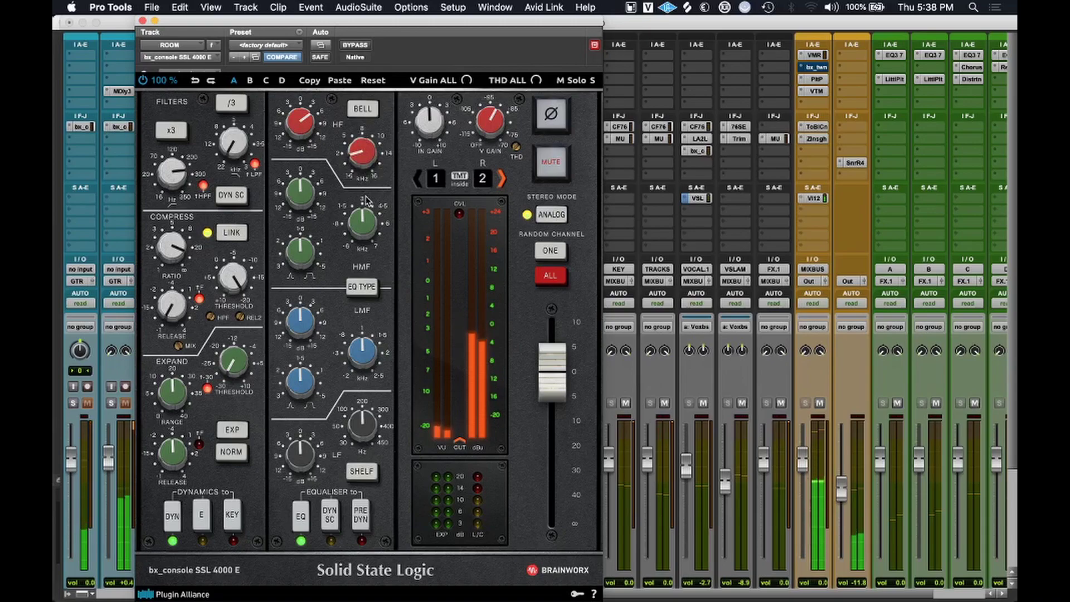
left_click_drag(366, 163, 367, 157)
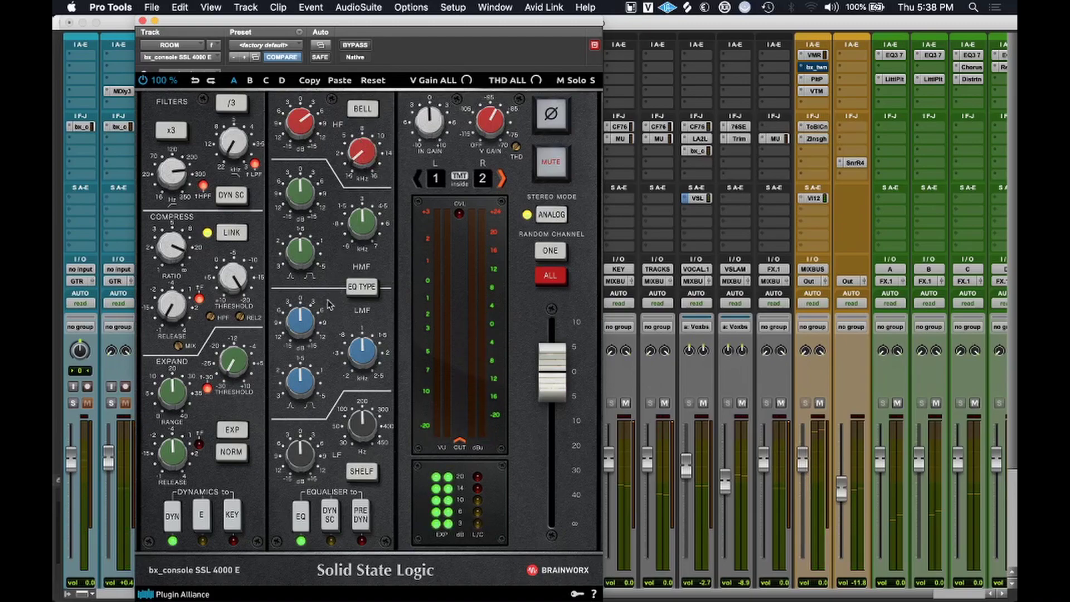
Find and cut a low-mid resonance on ROOM with the LMF gain, Q and frequency, and bring its low-pass filter down to about 12 kHz.
left_click_drag(308, 377, 309, 410)
left_click_drag(306, 340, 305, 309)
left_click_drag(369, 359, 370, 383)
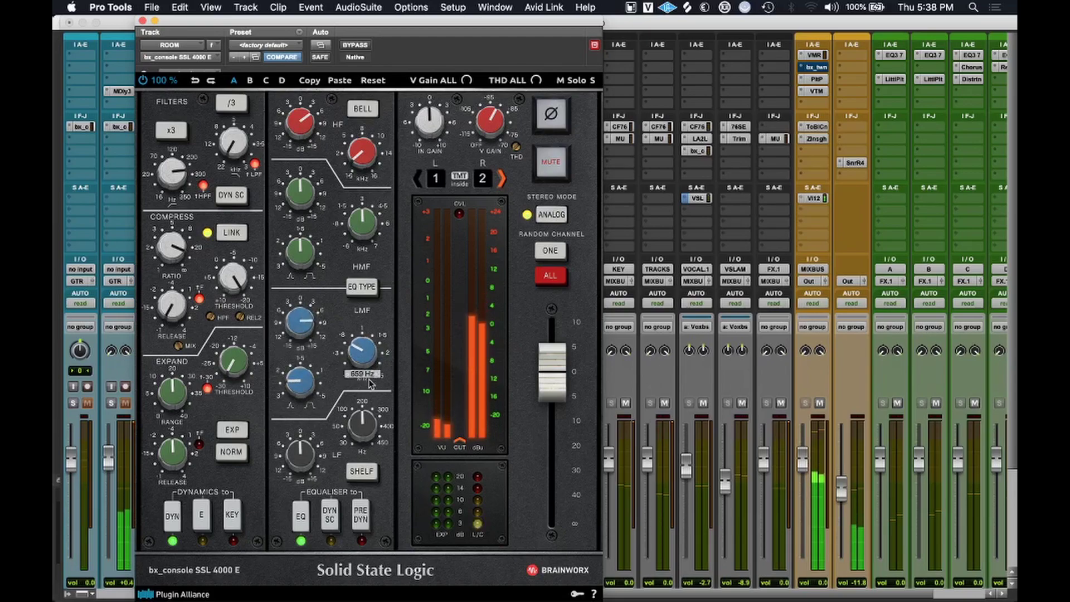
left_click_drag(300, 325, 310, 358)
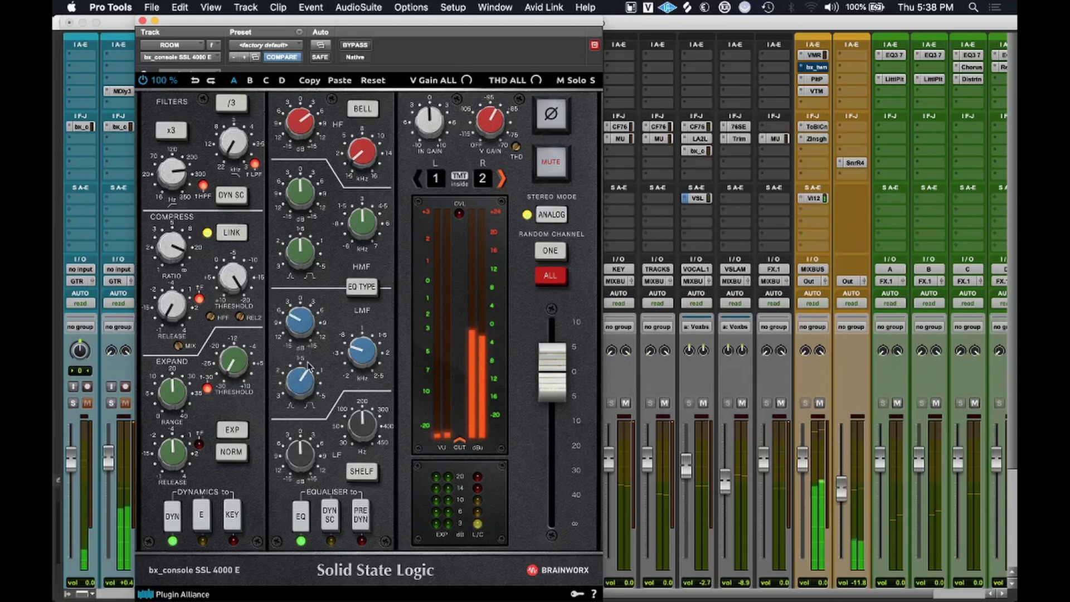
left_click_drag(223, 150, 231, 125)
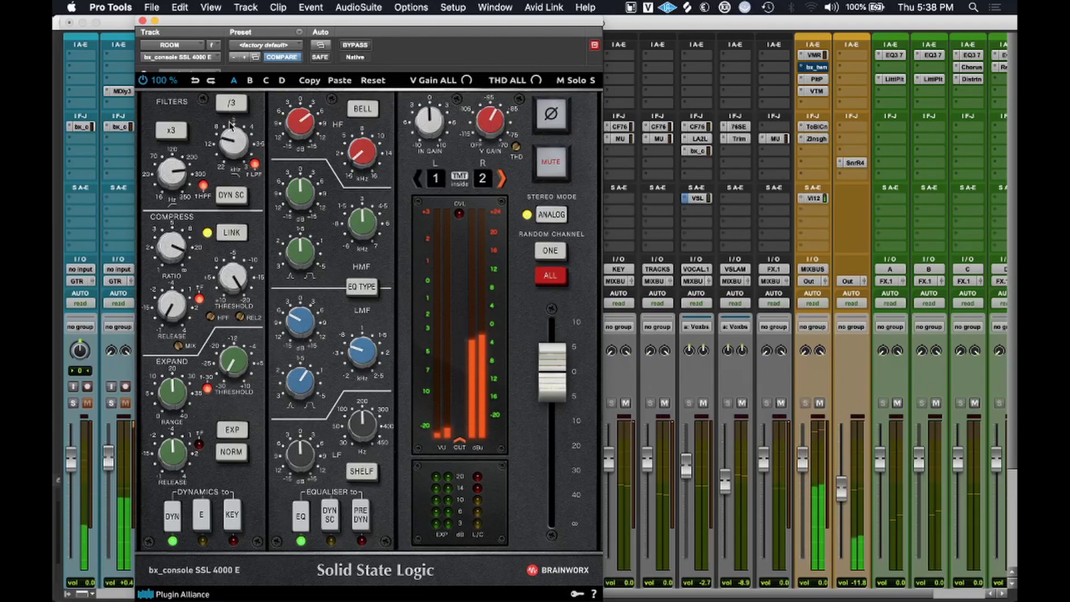
left_click(143, 20)
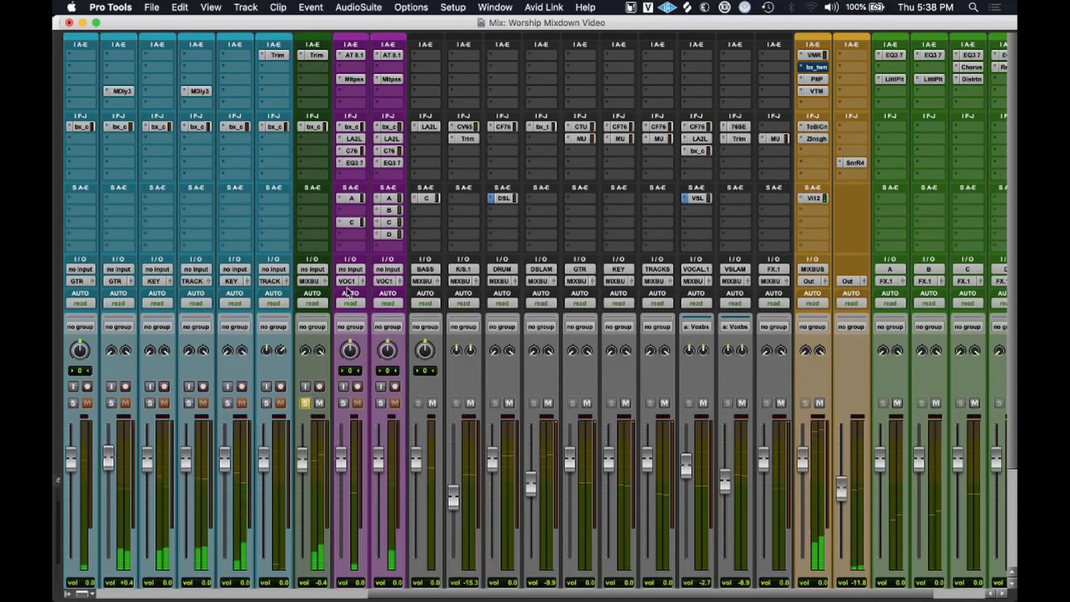
Pull ROOM's fader fully down, take it out of solo, and raise it into the playing full mix to -5.9 dB.
left_click_drag(312, 463, 308, 596)
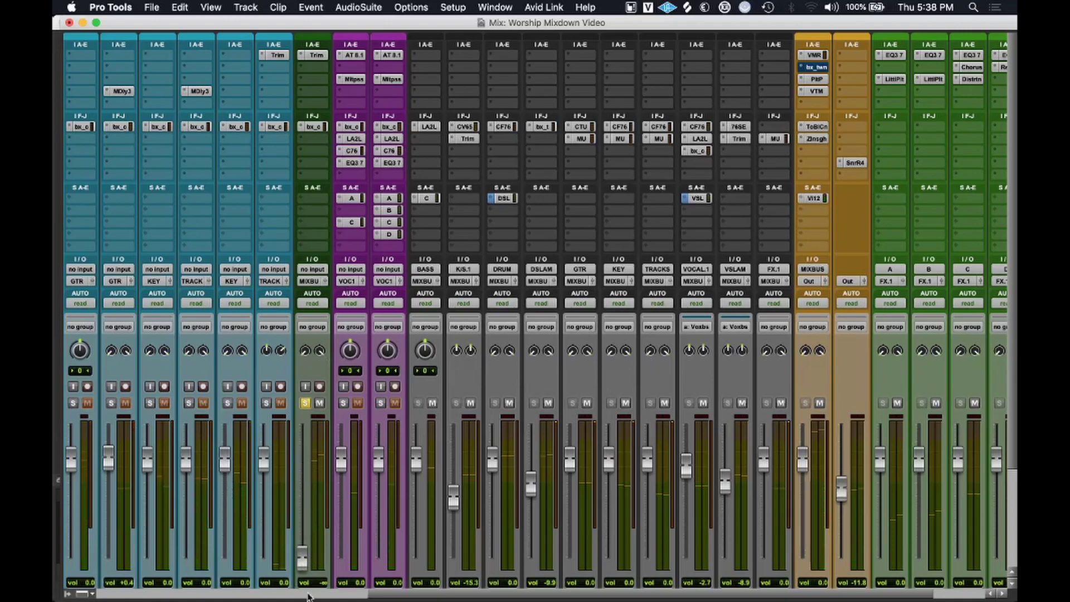
left_click(307, 406)
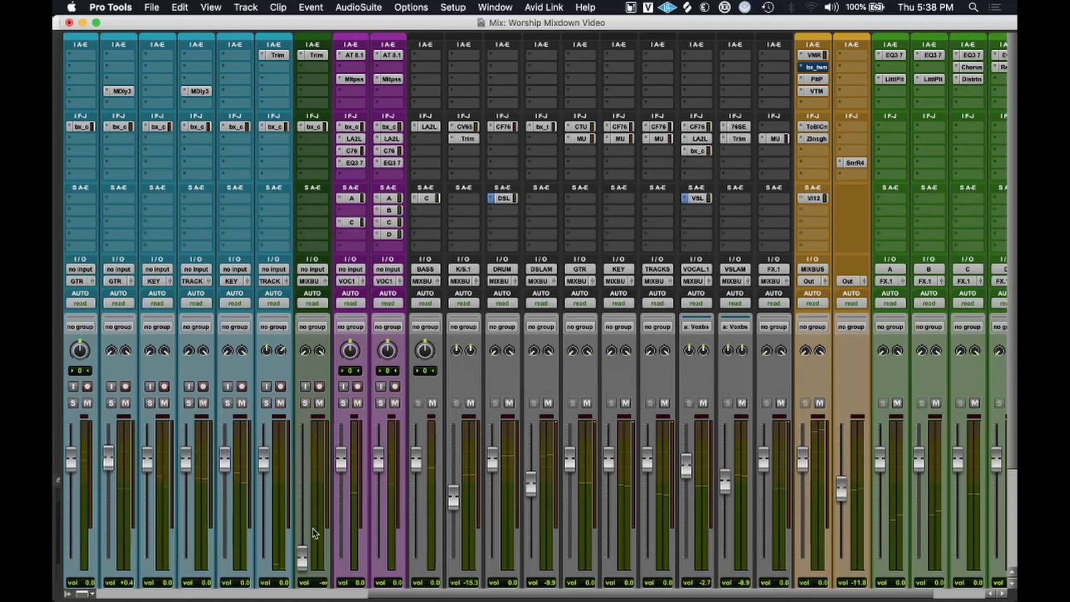
key("space")
left_click_drag(302, 556, 317, 472)
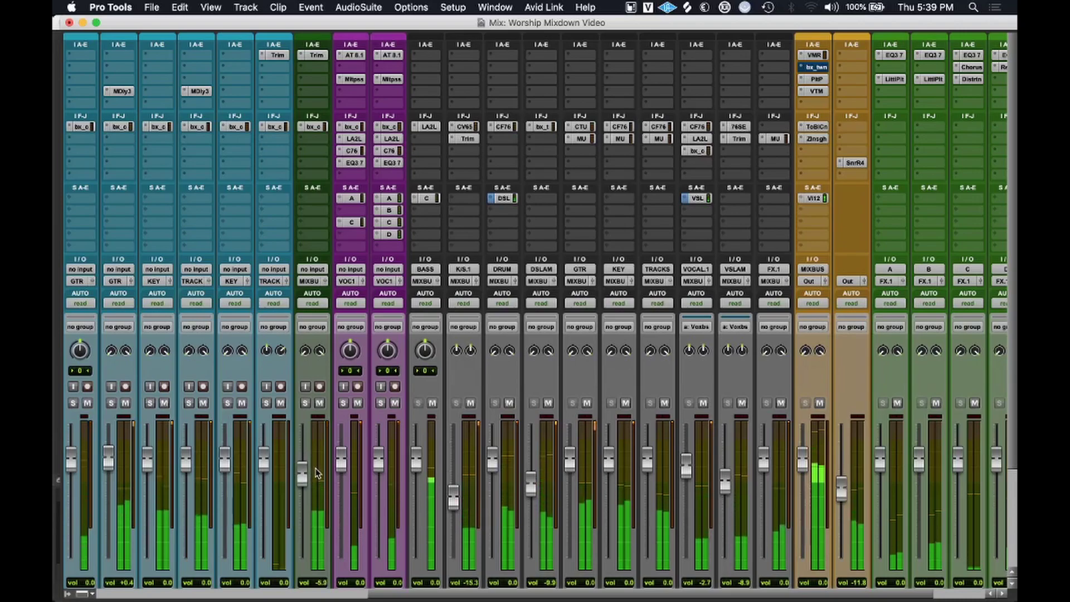
Compare the mix with ROOM muted and unmuted, fine-tune its fader to -6.8 dB, and save the session.
left_click(320, 403)
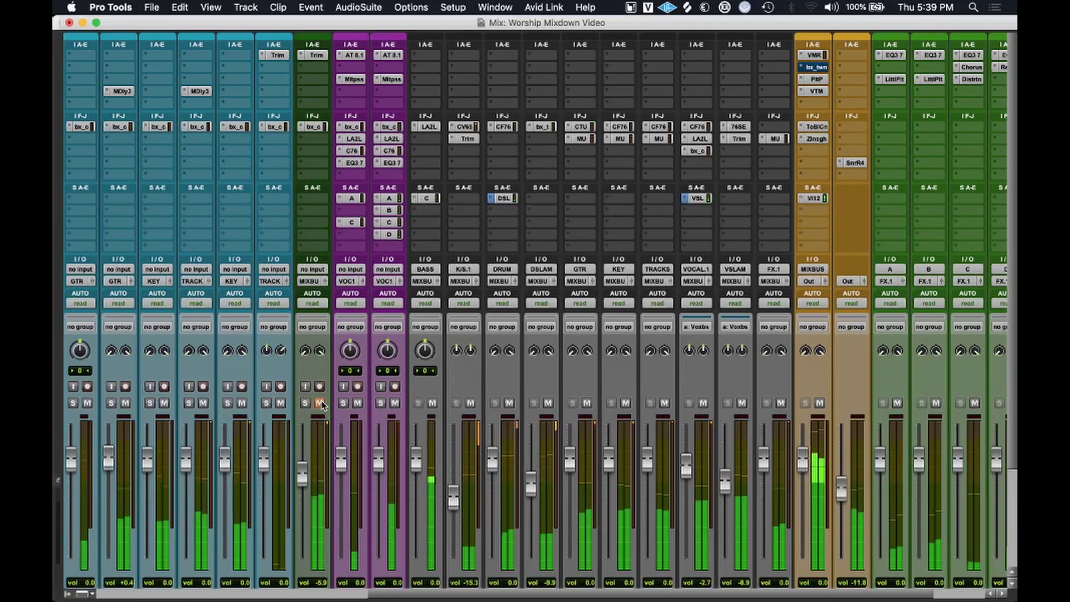
scroll(321, 405, "down", 5)
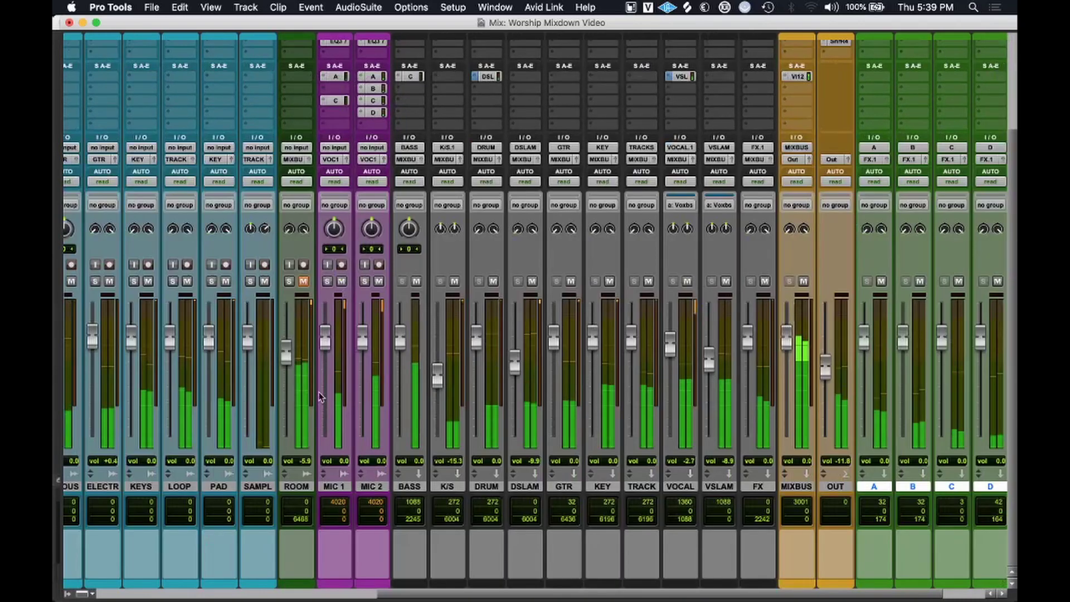
left_click(303, 282)
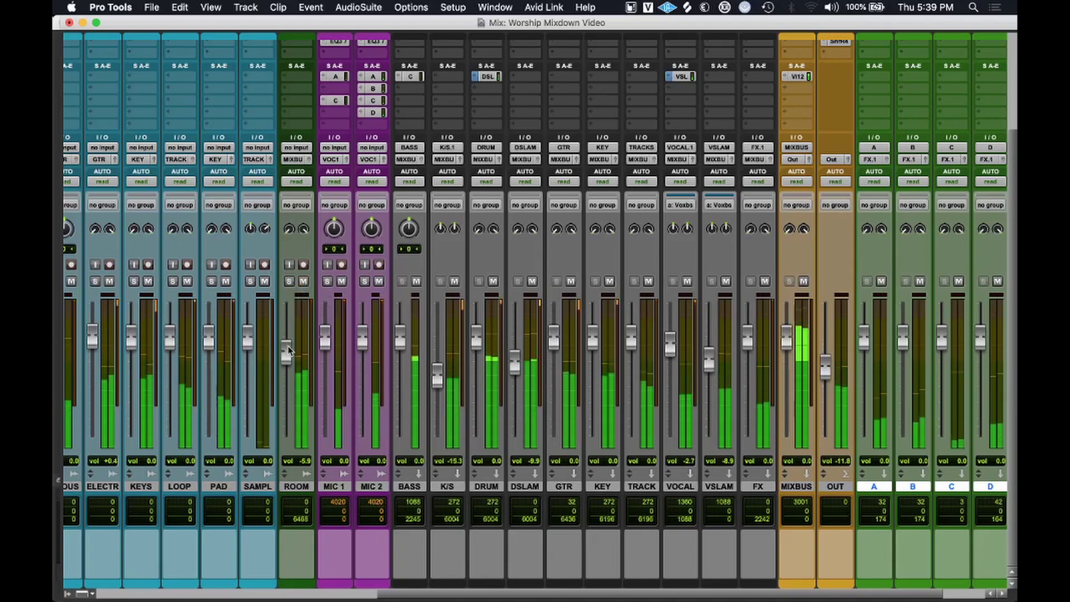
left_click_drag(289, 349, 288, 350)
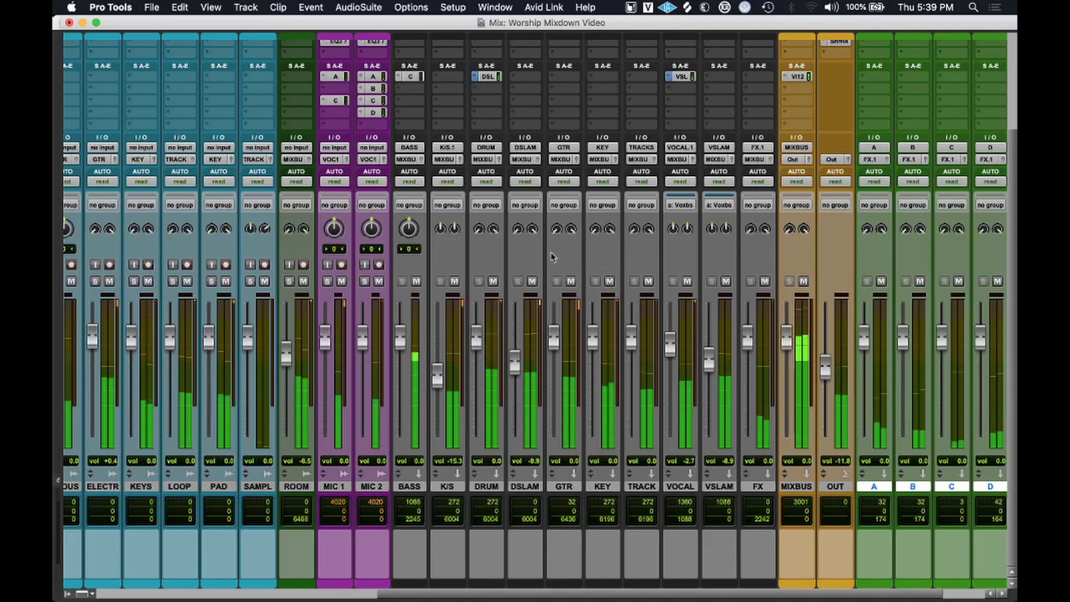
left_click(303, 282)
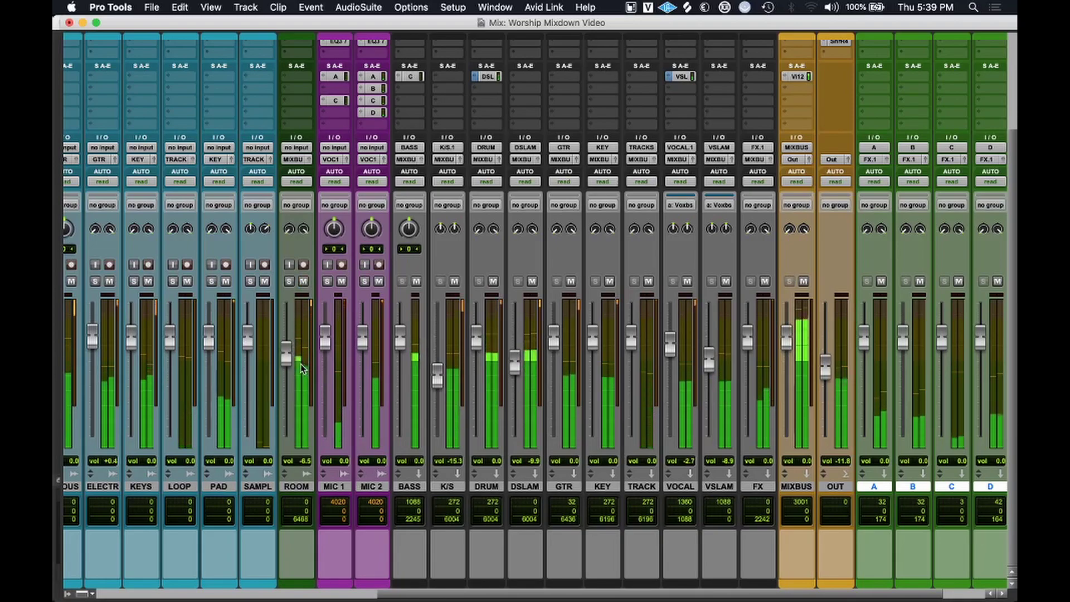
left_click_drag(288, 363, 289, 366)
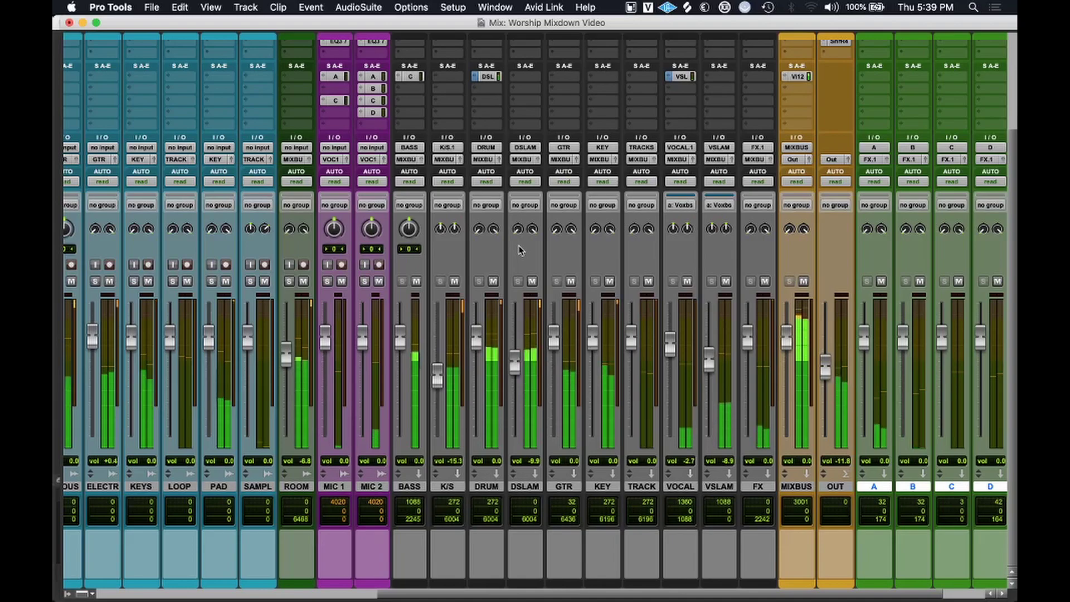
key("super+s")
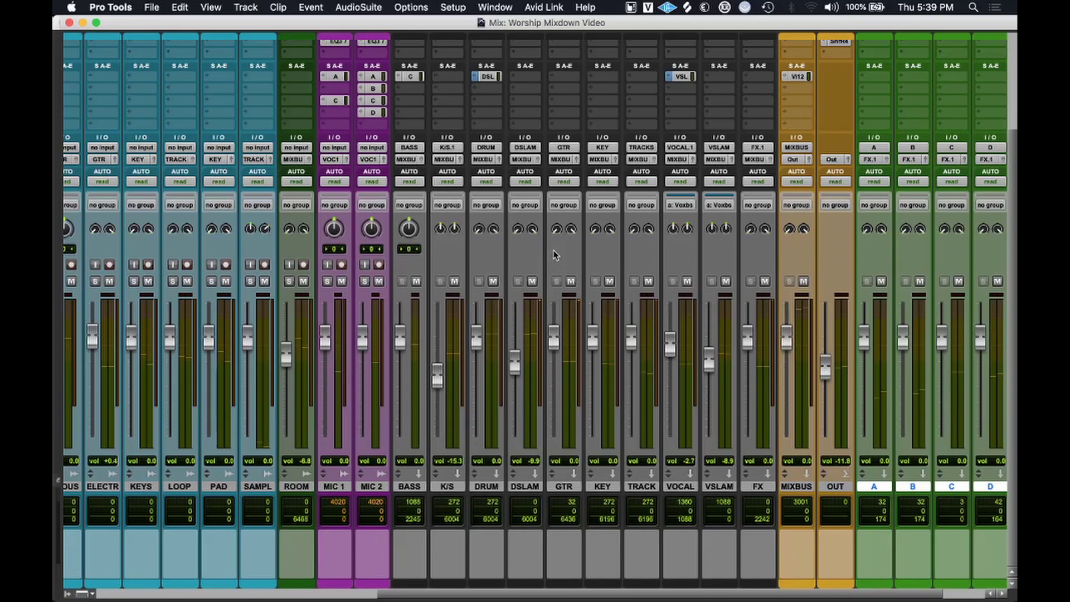
Start playback in the Edit window from around bar 366.
key("super+equal")
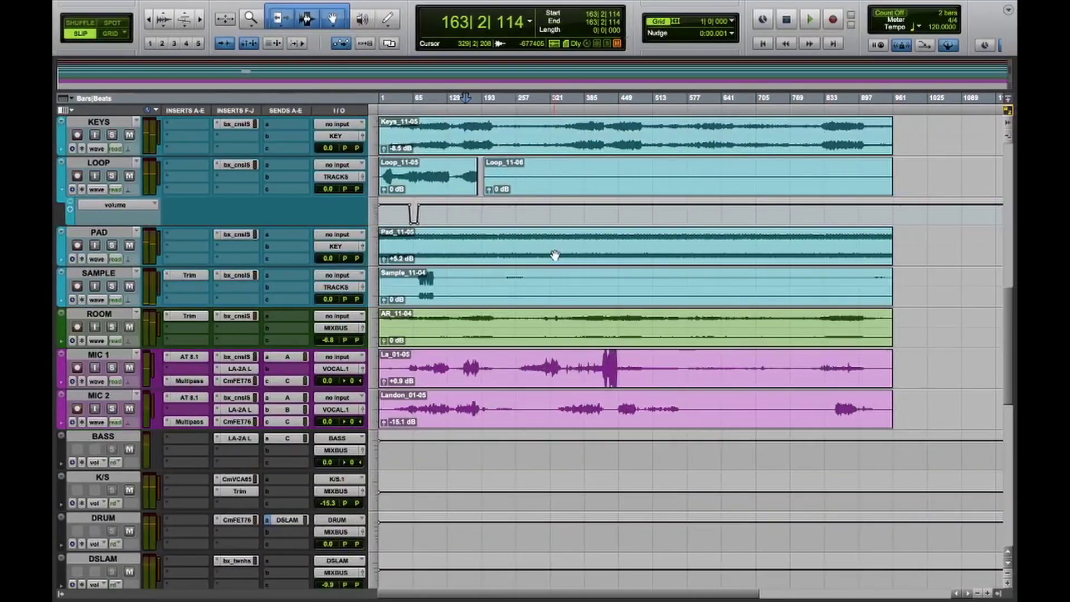
scroll(555, 250, "up", 5)
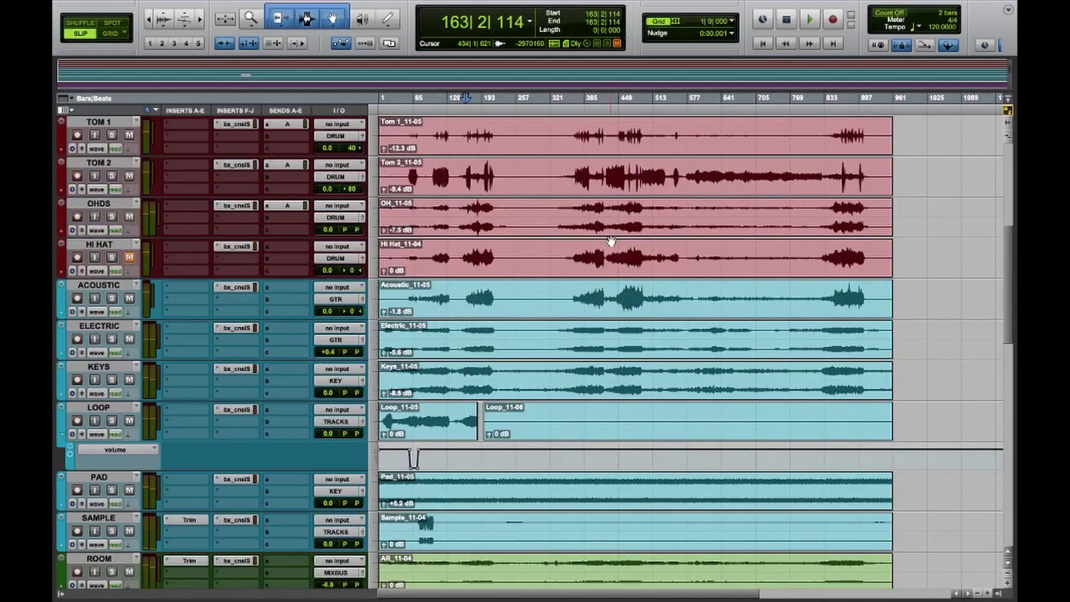
scroll(612, 234, "up", 8)
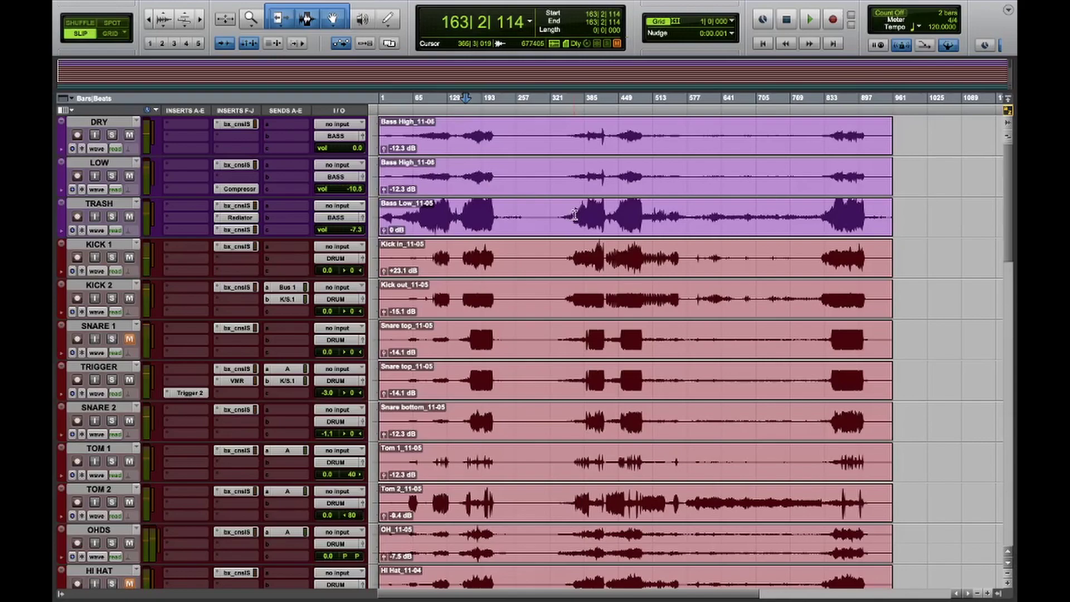
left_click(574, 214)
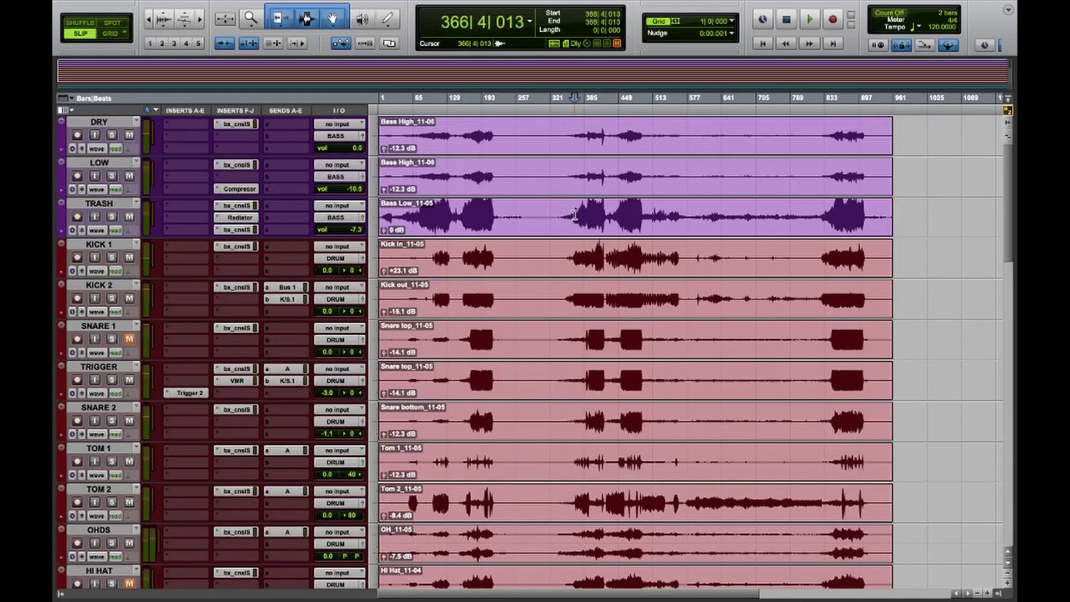
key("space")
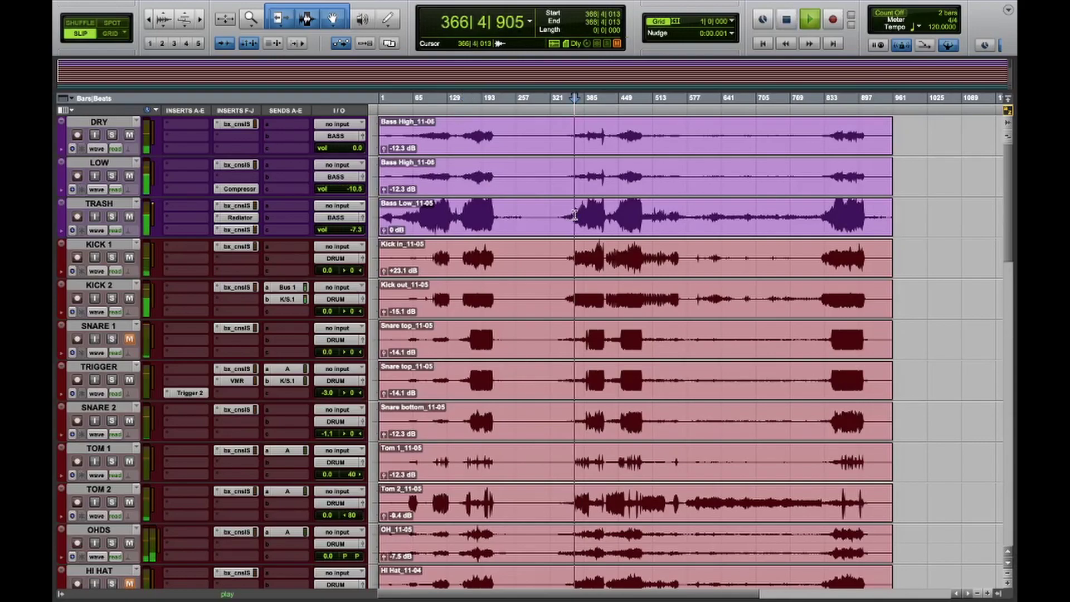
Raise the grouped VOCAL and VSLAM faders in the Mix window to -2.2 dB and -7.3 dB.
key("super+equal")
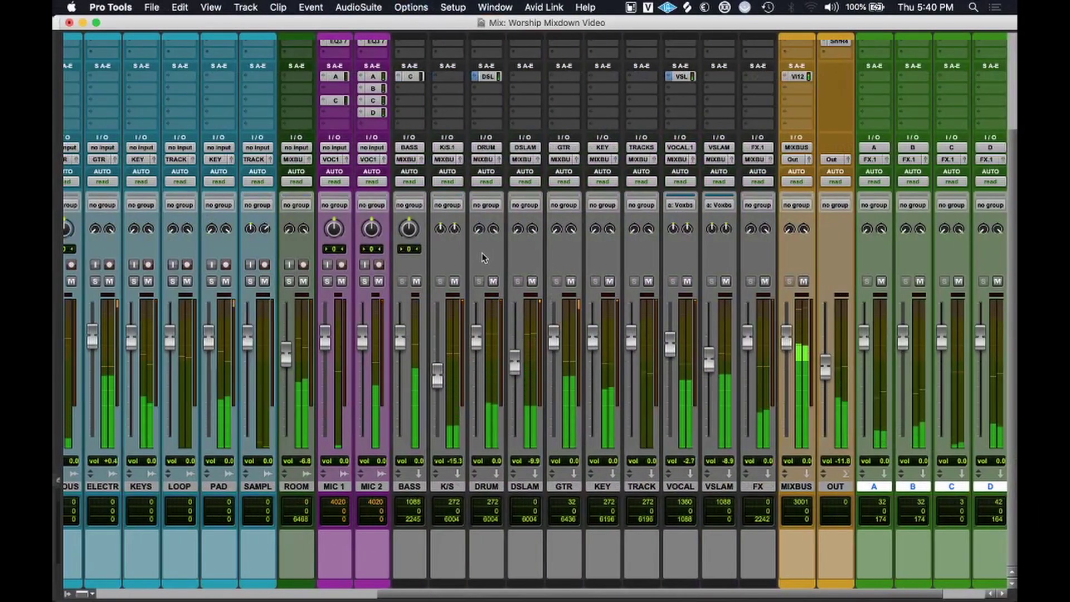
left_click_drag(710, 366, 711, 360)
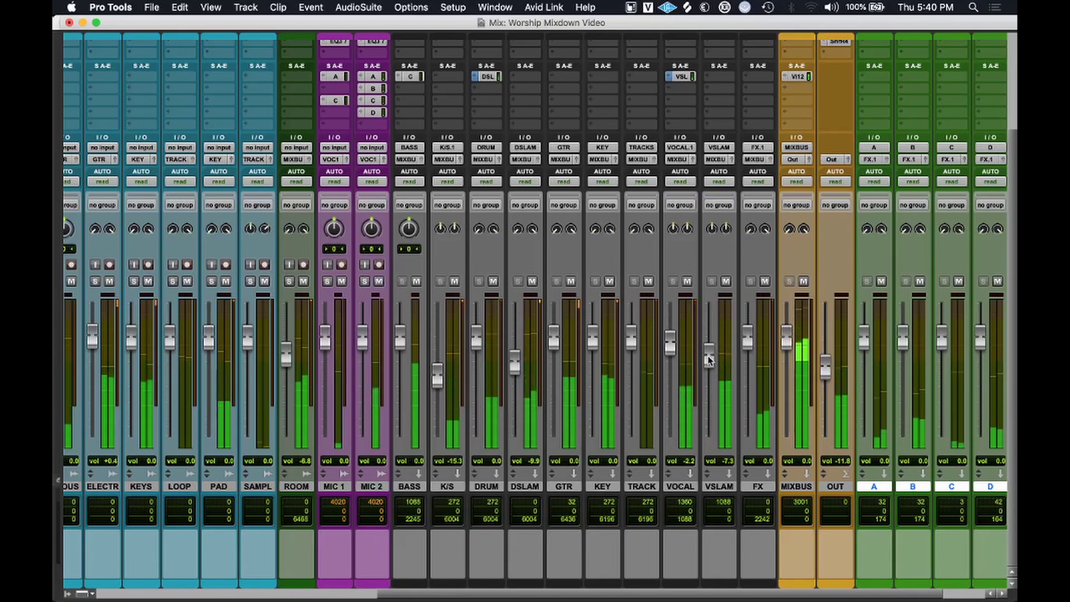
Reactivate the Voxbs group, lower ROOM to -10.2 dB, and bring the grouped VOCAL and VSLAM faders to -2.4 dB and -7.5 dB.
key("super+shift+g")
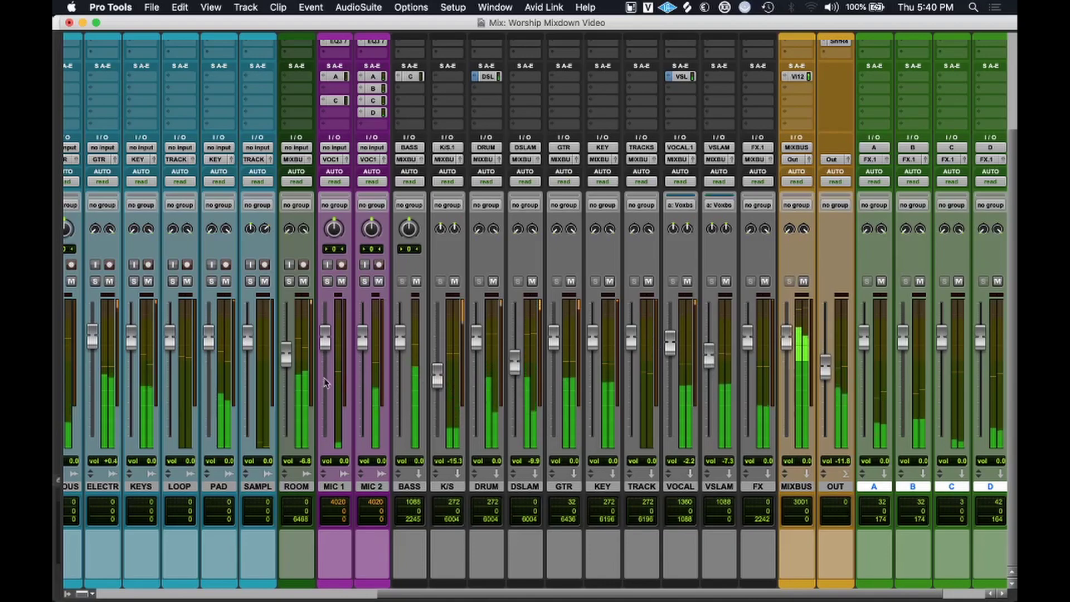
left_click_drag(288, 362, 289, 369)
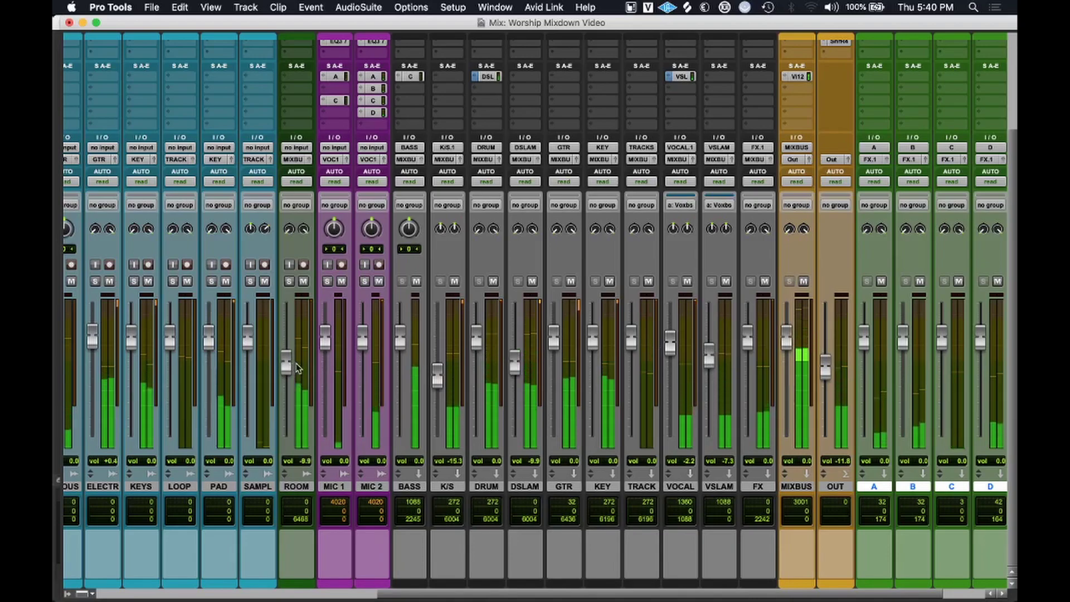
left_click_drag(708, 363, 711, 361)
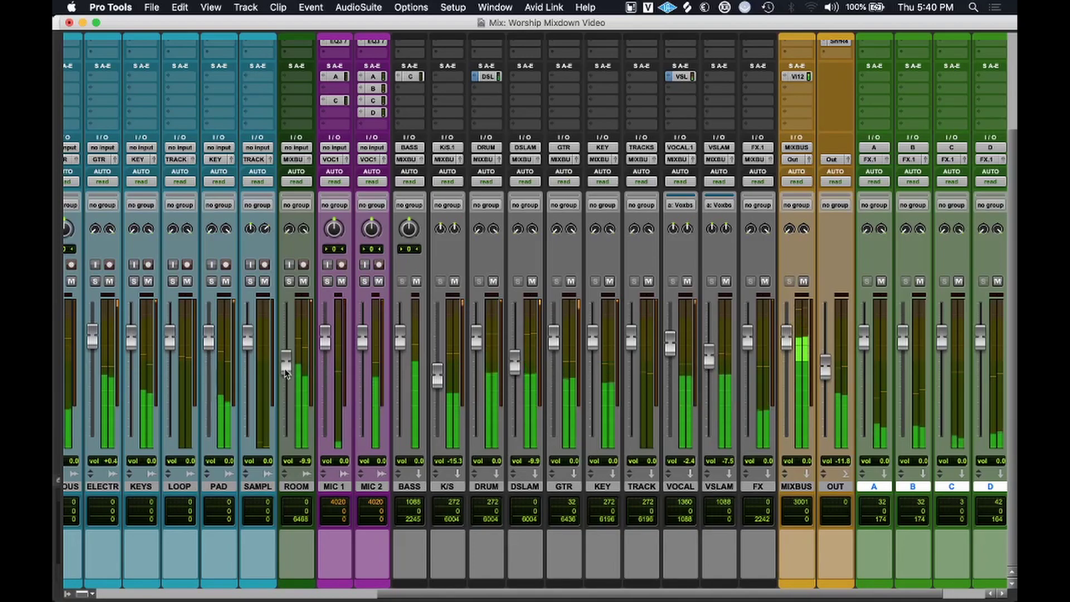
In MIC 2's Auto-Tune, set Retune Speed to 81 and the input type to Alto/Tenor.
scroll(354, 405, "up", 5)
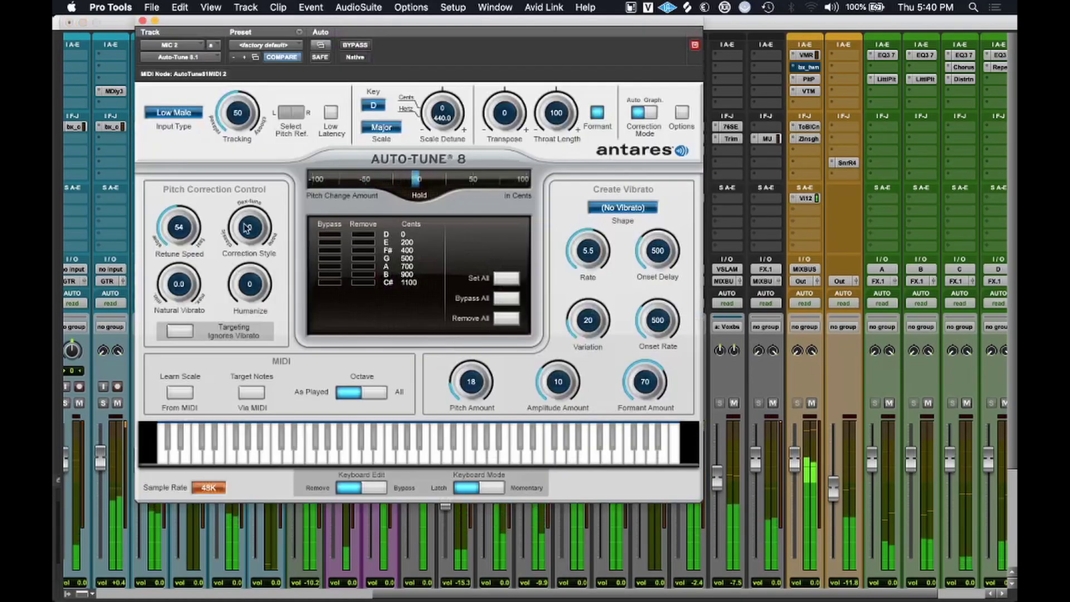
mouse_move(183, 235)
left_mouse_down()
mouse_move(185, 225)
mouse_move(183, 245)
left_mouse_up()
left_click(174, 112)
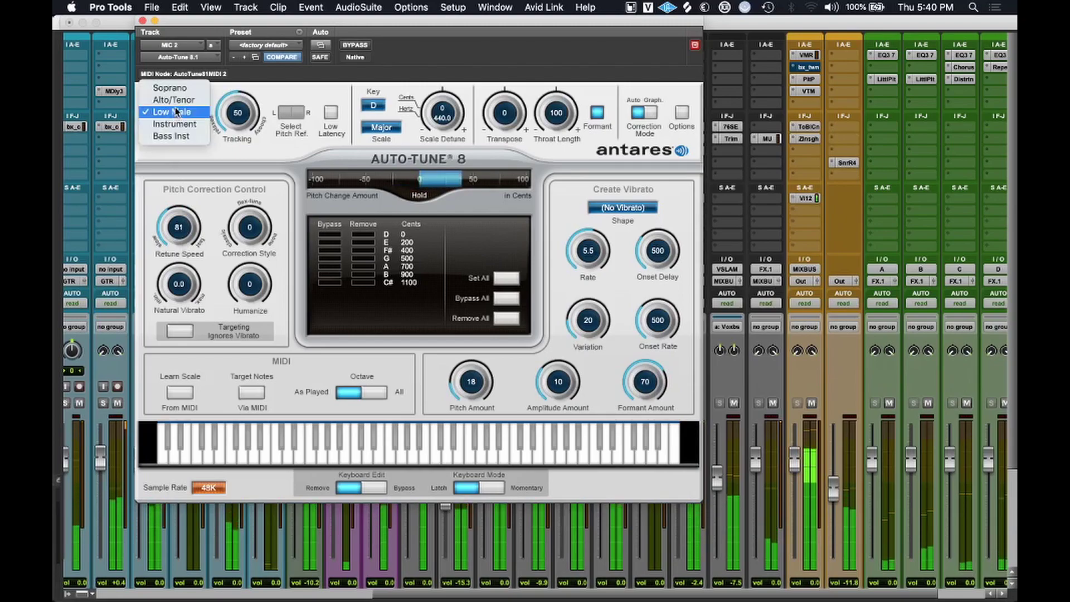
left_click(177, 101)
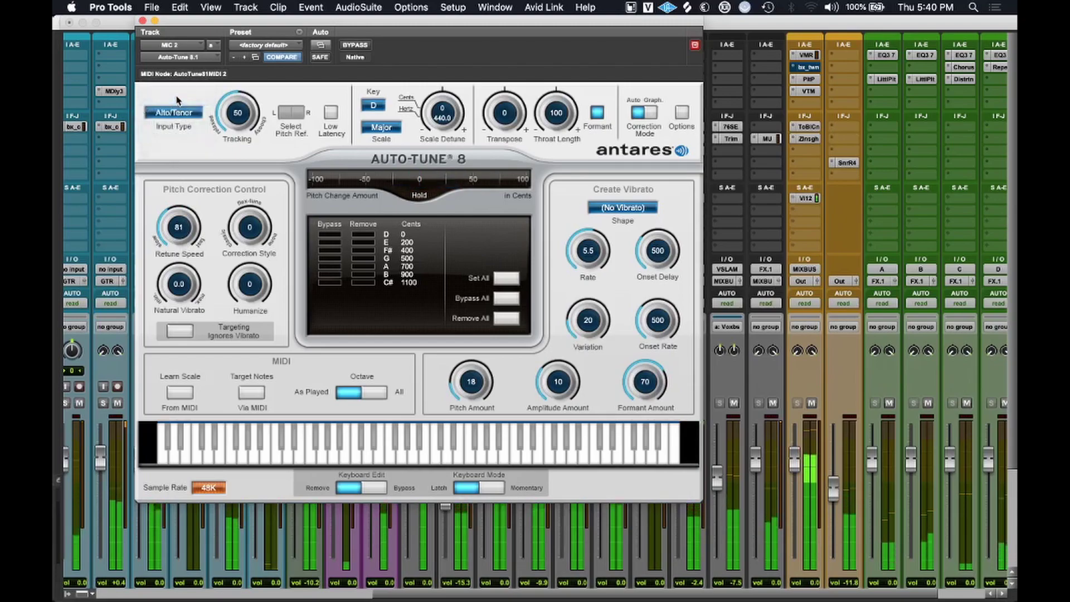
left_click(143, 21)
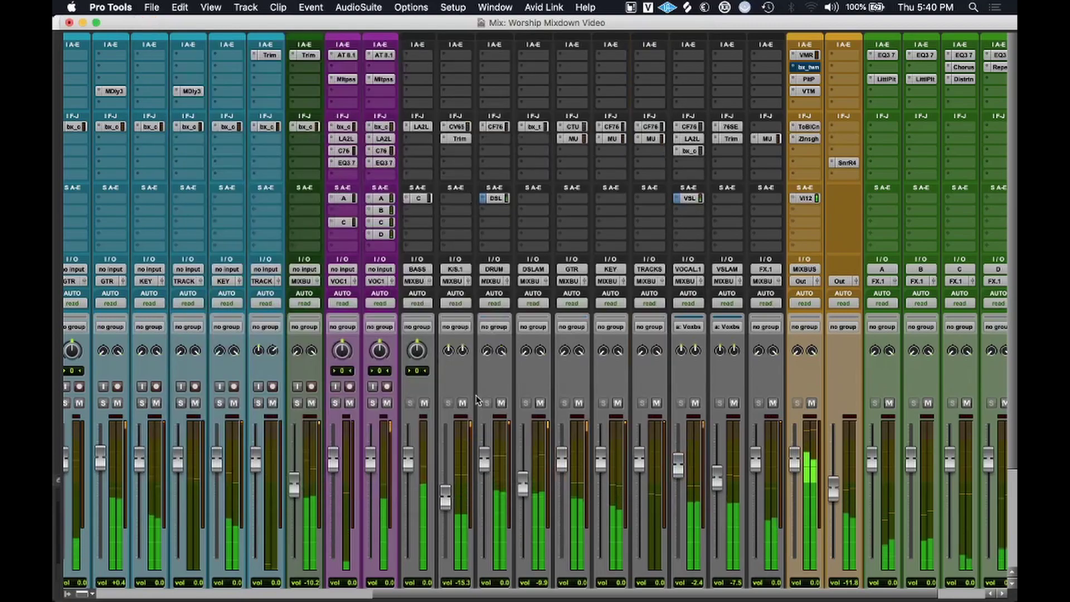
Lower the grouped VOCAL and VSLAM faders to -2.7 dB and -7.8 dB, and MIC 1 to -2.7 dB.
scroll(599, 391, "down", 3)
scroll(599, 392, "right", 2)
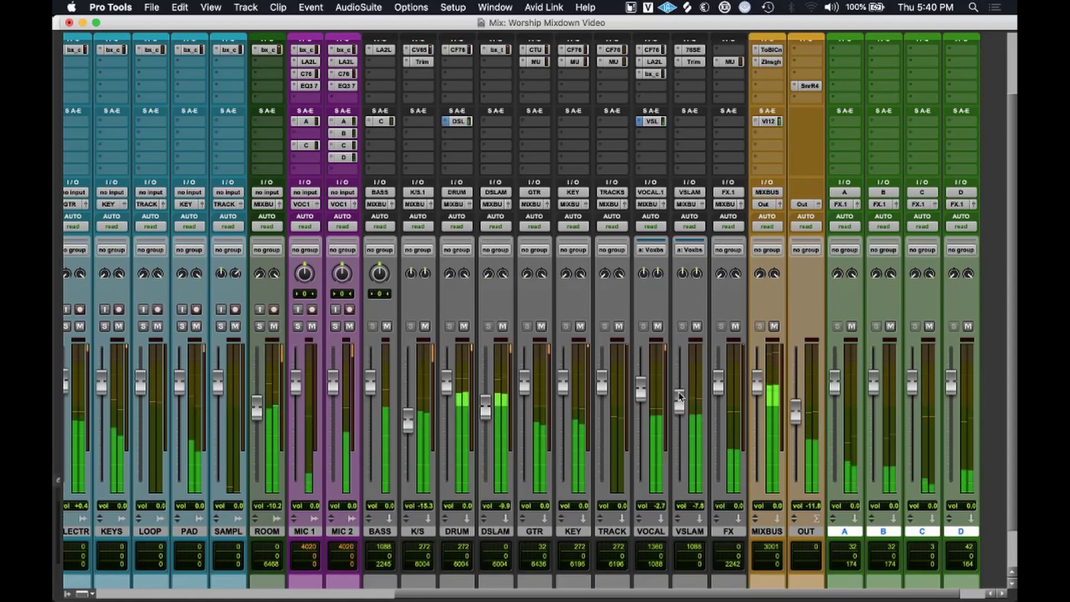
left_click_drag(678, 397, 679, 395)
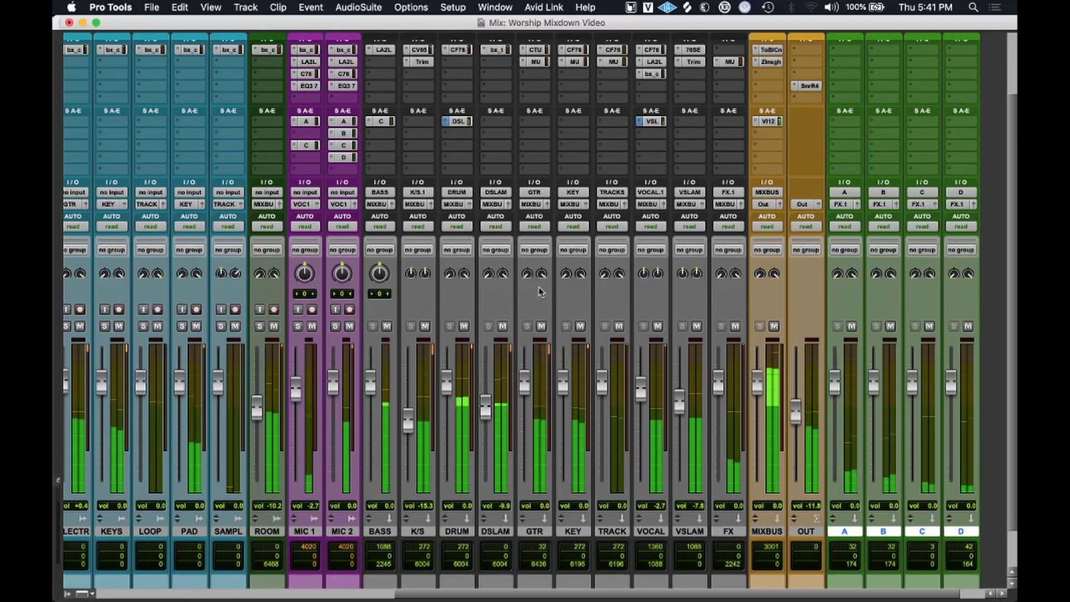
In MIC 2's Multipass, adjust the compressor threshold and release in the 150-483 Hz and 483 Hz-1.42 kHz bands while listening to playback.
scroll(540, 290, "up", 3)
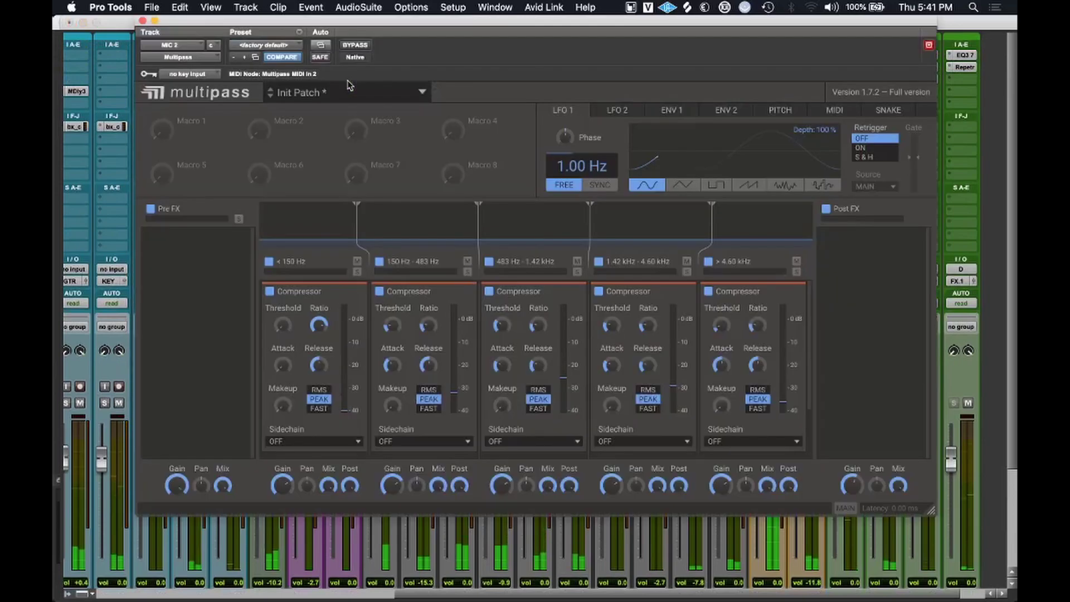
left_click(343, 80)
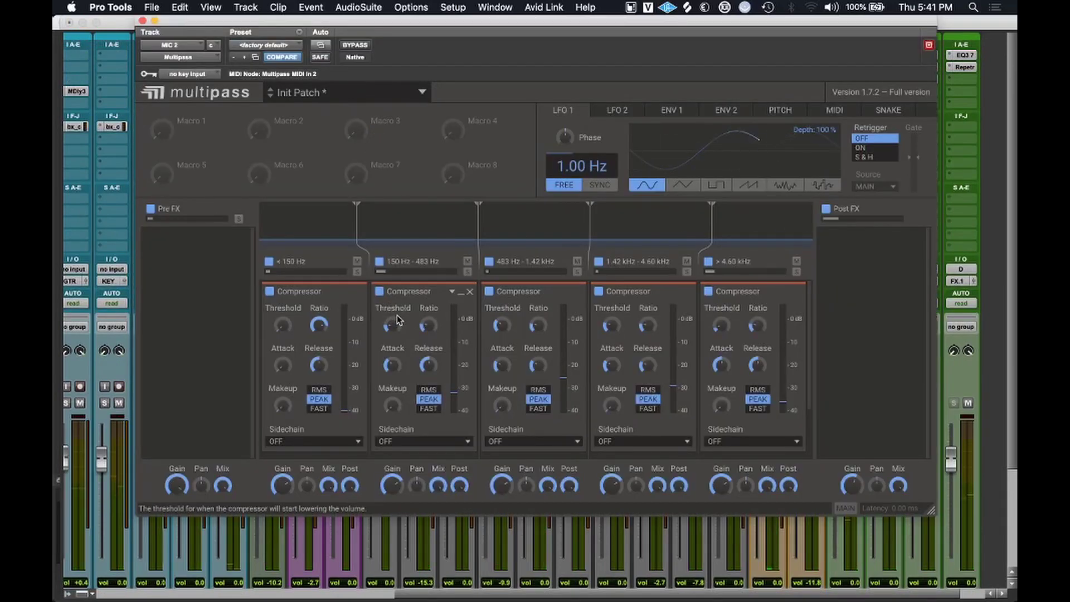
key("space")
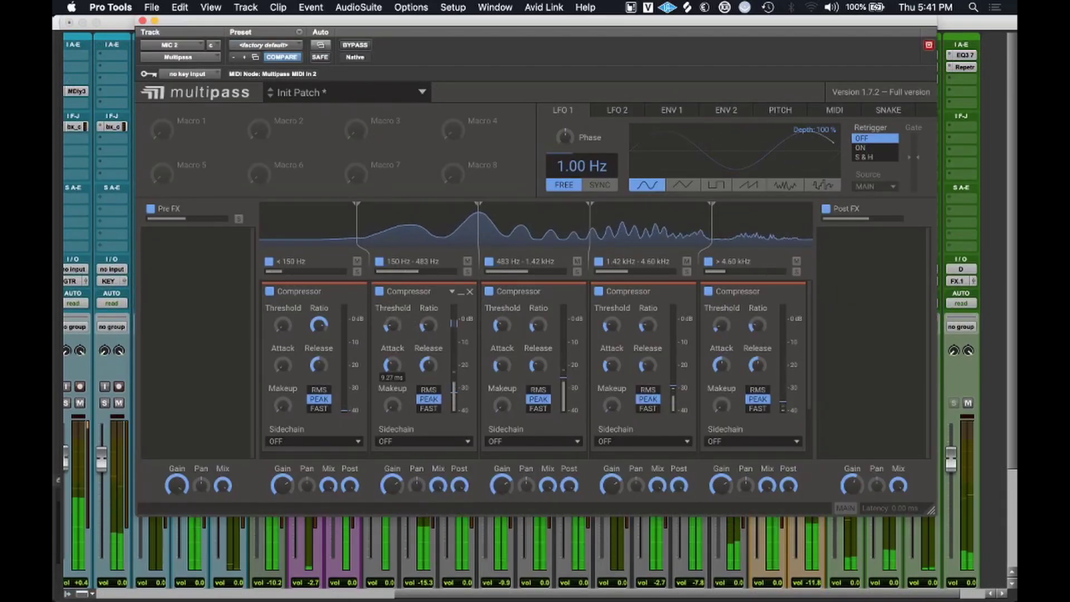
left_click_drag(390, 325, 390, 337)
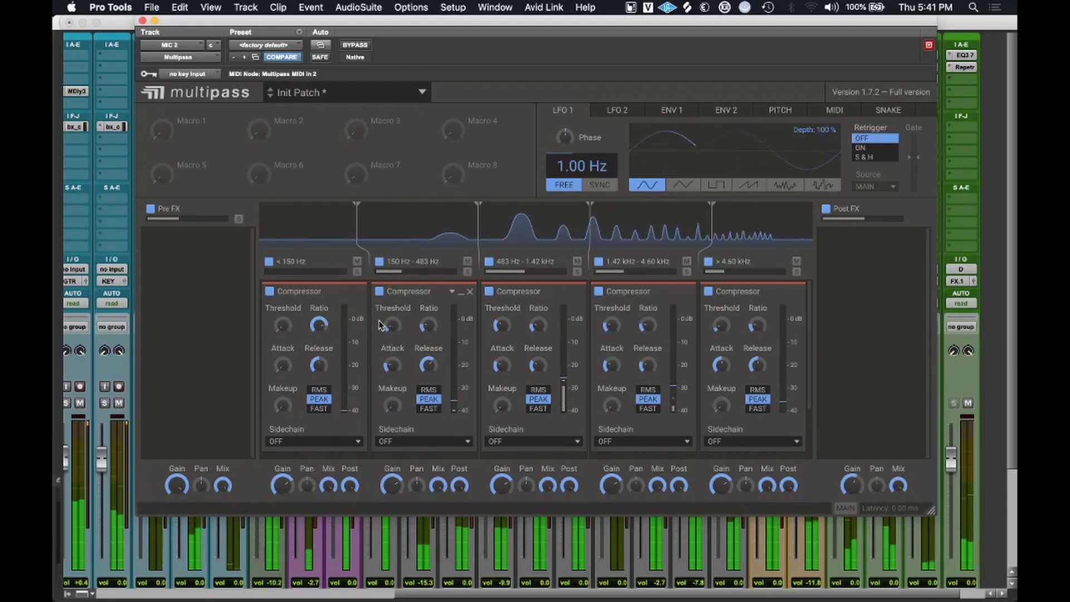
left_click_drag(501, 325, 502, 326)
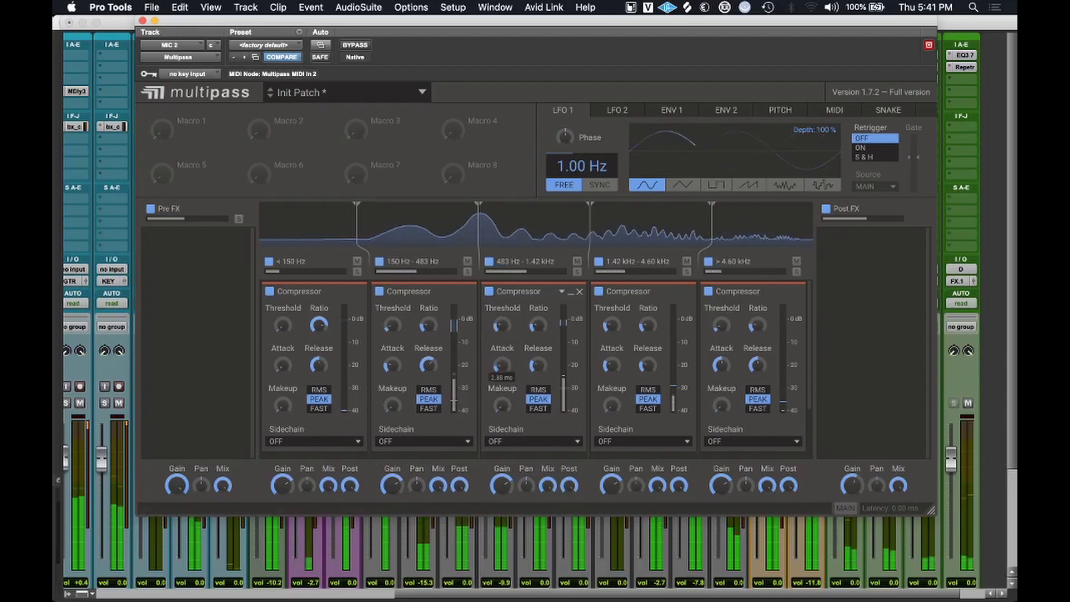
left_click_drag(538, 365, 537, 366)
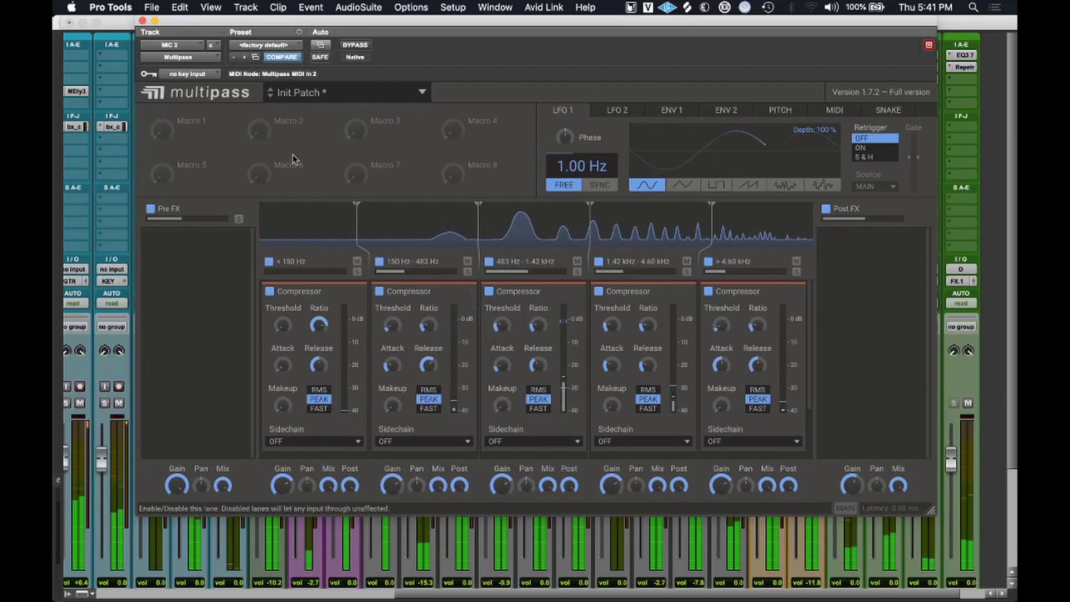
left_click(142, 21)
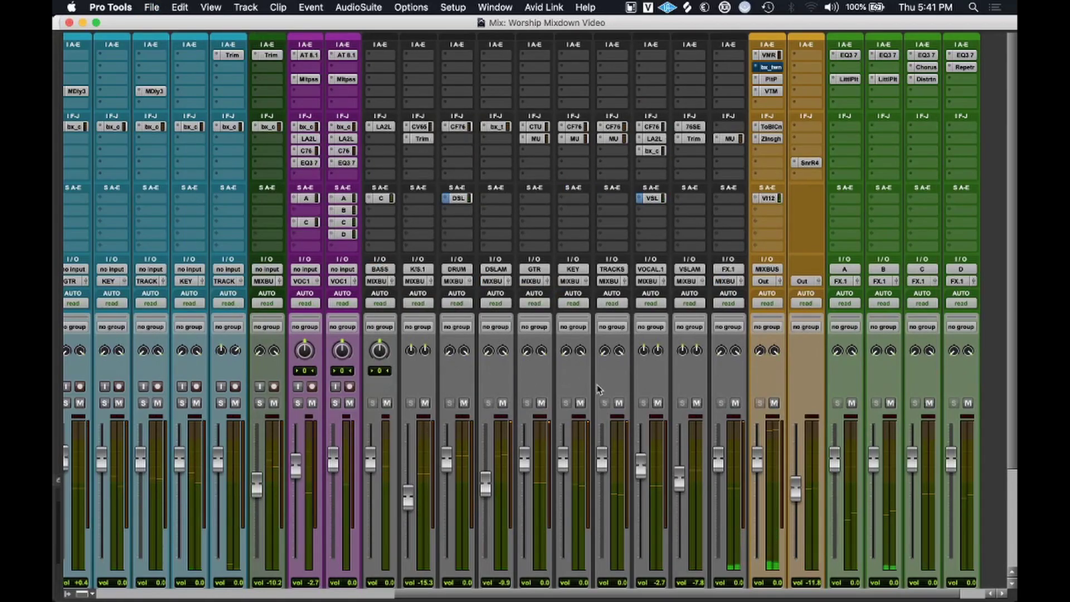
Audition the song from bar 417, where MIC 1's loud section begins, and check the channel levels in the Mix window before stopping playback.
scroll(600, 388, "down", 5)
scroll(599, 388, "right", 2)
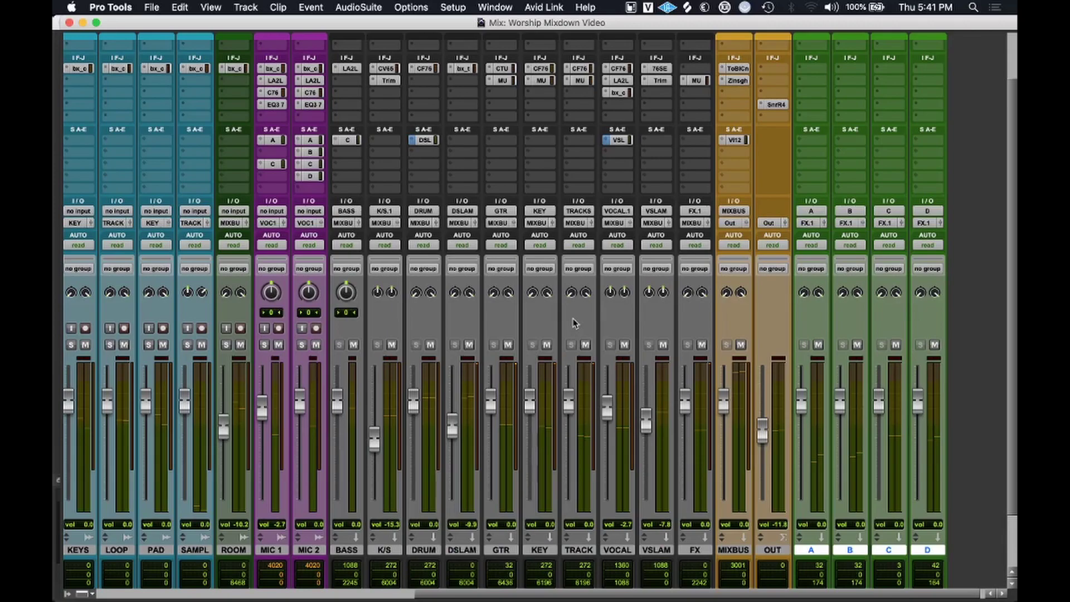
key("ctrl+Right")
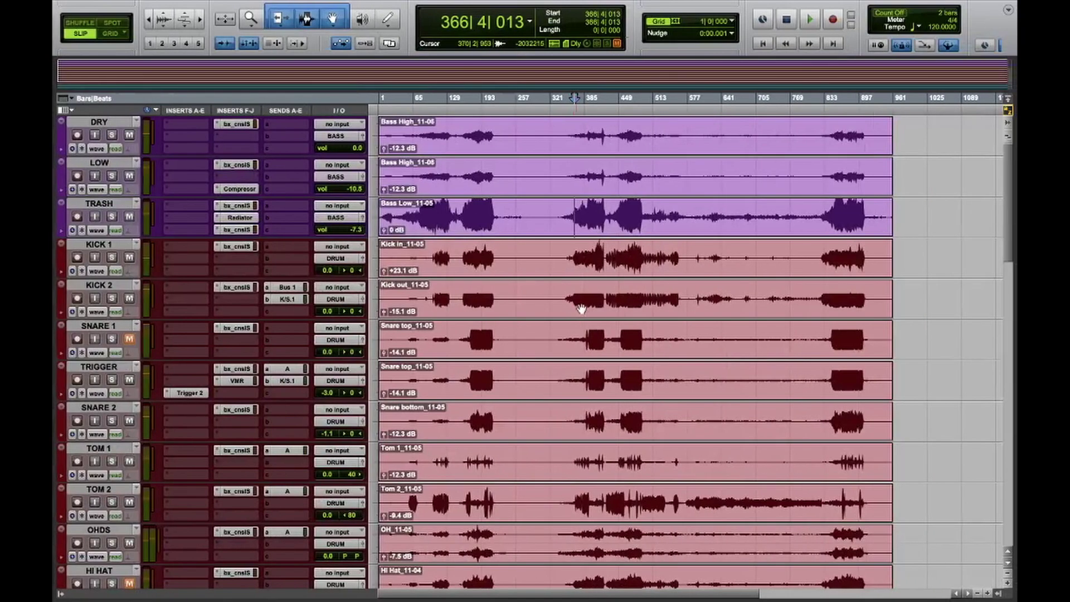
key("r")
key("t")
key("t")
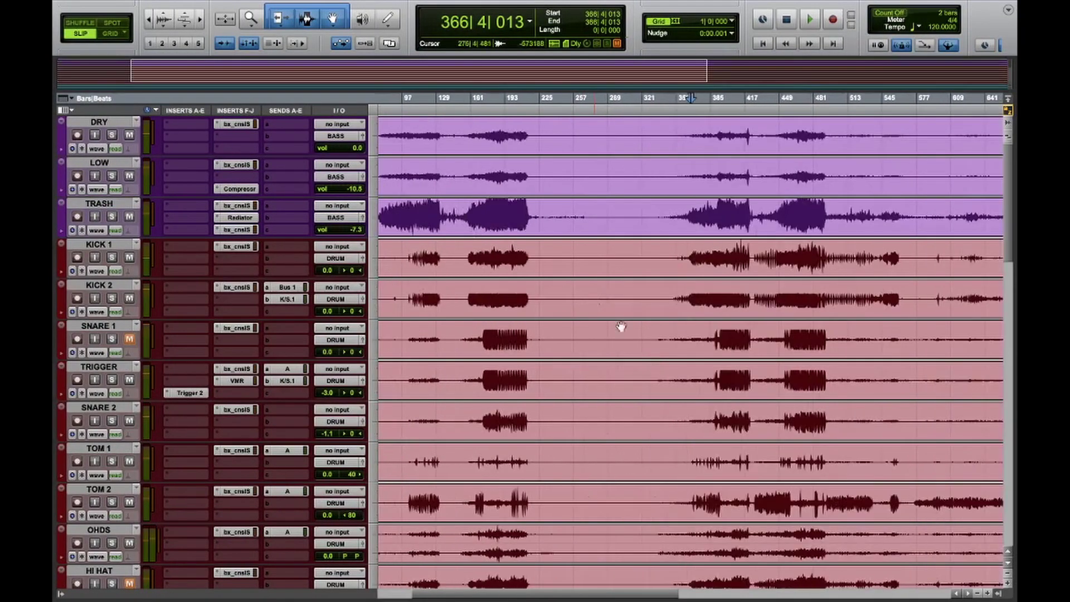
scroll(722, 379, "down", 5)
scroll(723, 379, "right", 1)
scroll(723, 379, "right", 1)
scroll(708, 378, "up", 4)
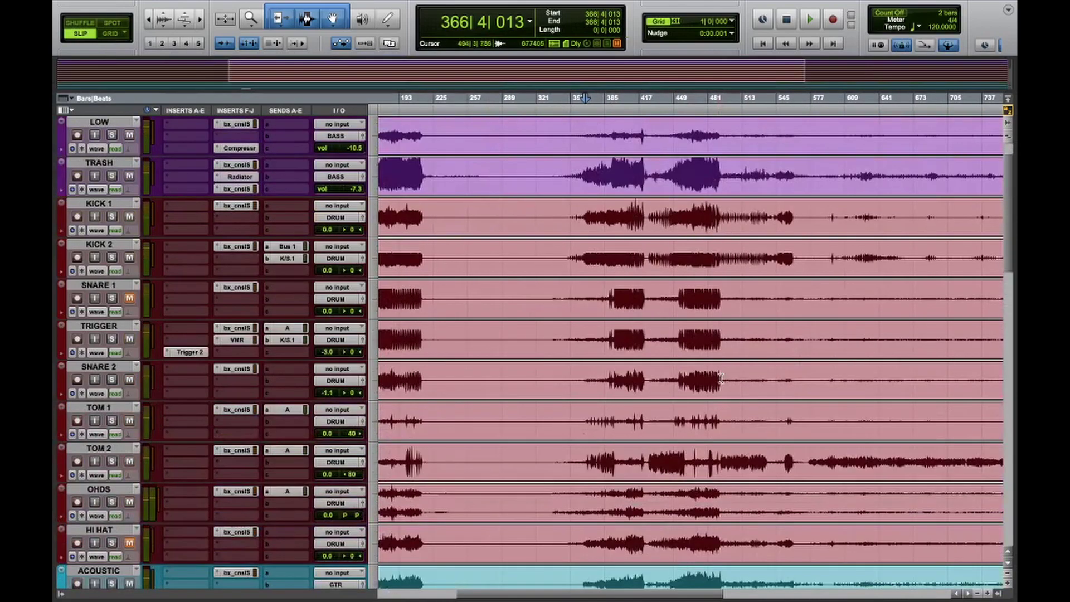
scroll(697, 378, "down", 4)
scroll(697, 378, "down", 9)
scroll(697, 377, "right", 1)
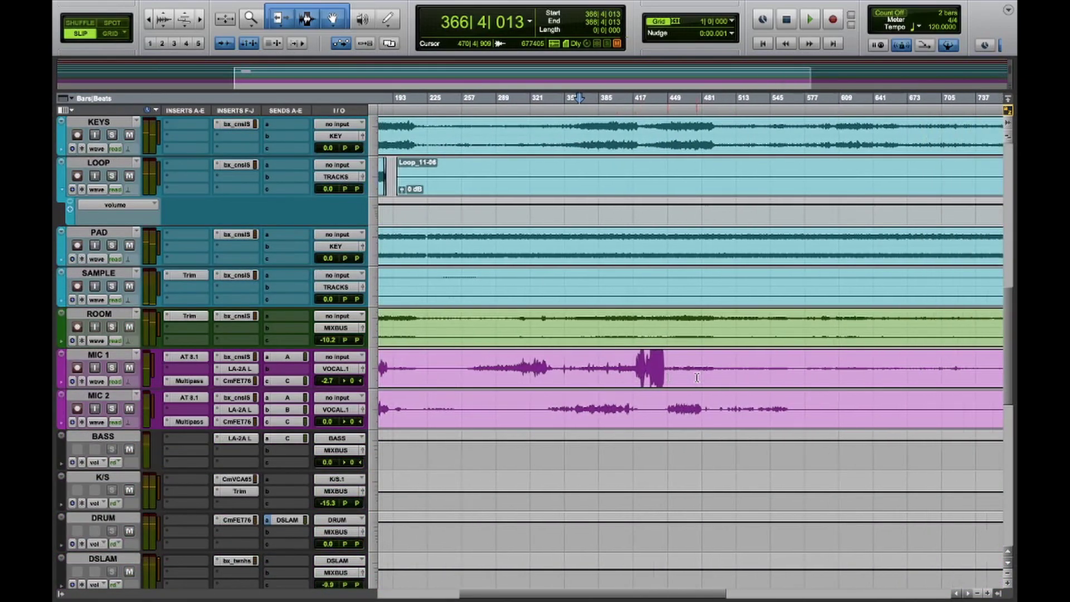
left_click(634, 364)
key("space")
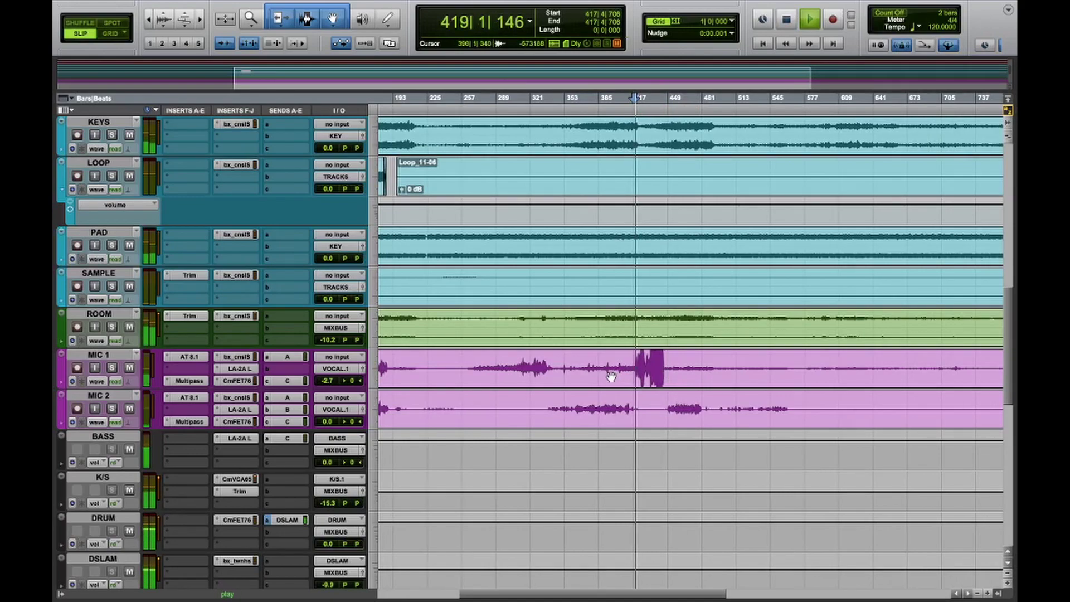
key("super+equal")
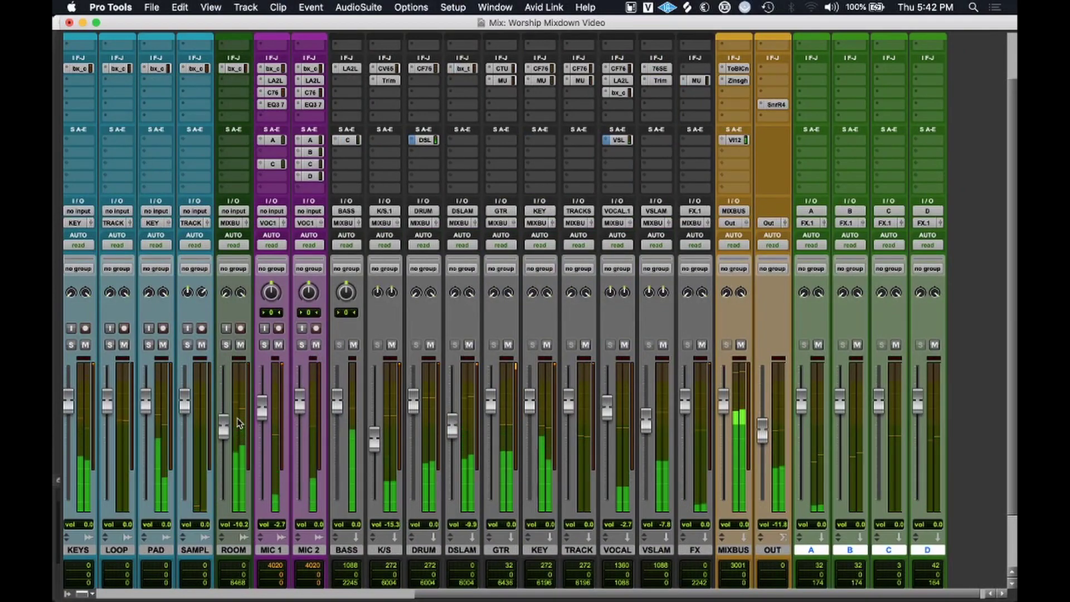
key("super+equal")
key("space")
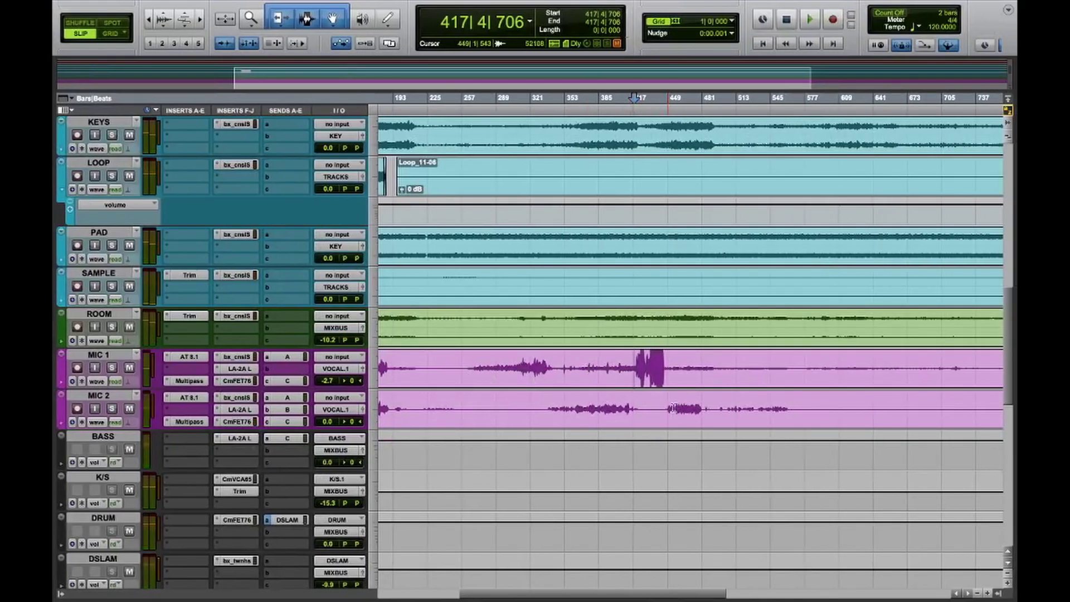
Play from bar 451, just before MIC 2's next louder section, and watch the levels in the Mix window.
scroll(669, 412, "left", 3)
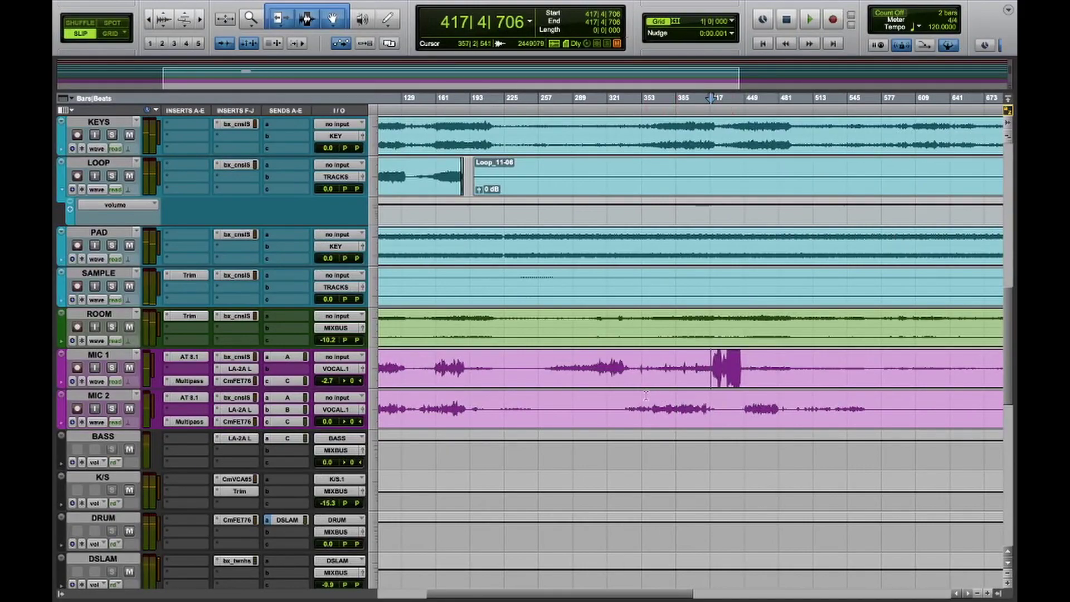
left_click(745, 408)
key("space")
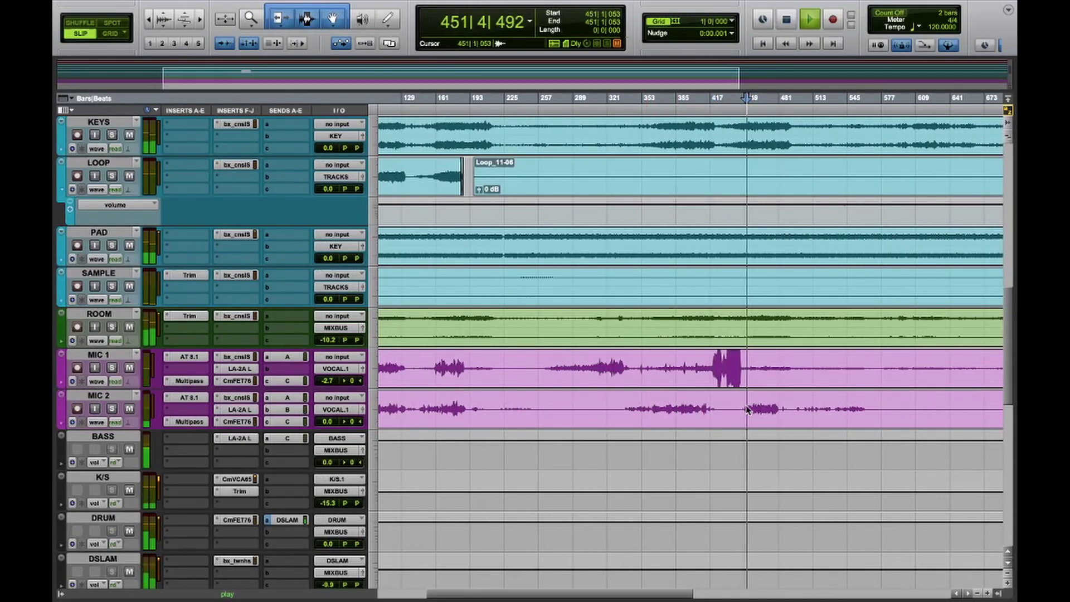
key("super+equal")
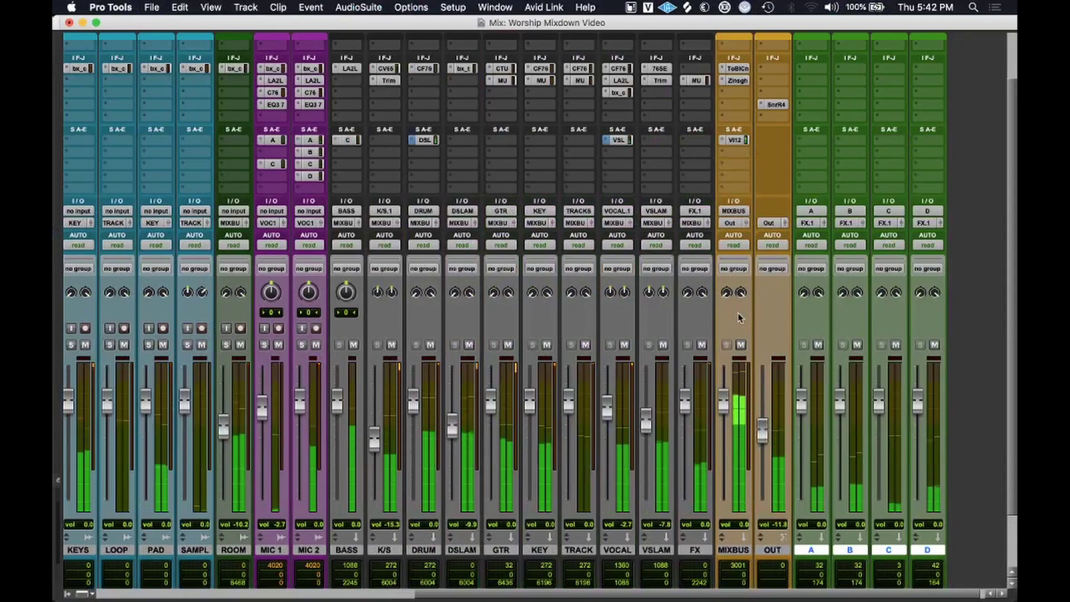
Take MIXBUS's bx_townhouse bus compressor out of bypass and fine-tune its threshold while the mix plays.
scroll(738, 313, "up", 3)
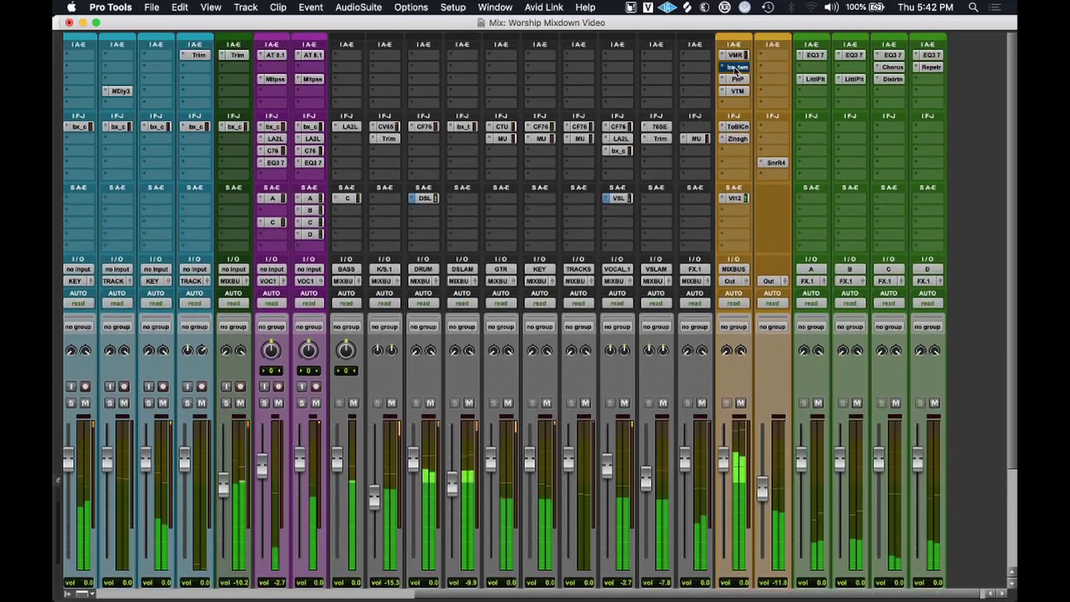
left_click(736, 68)
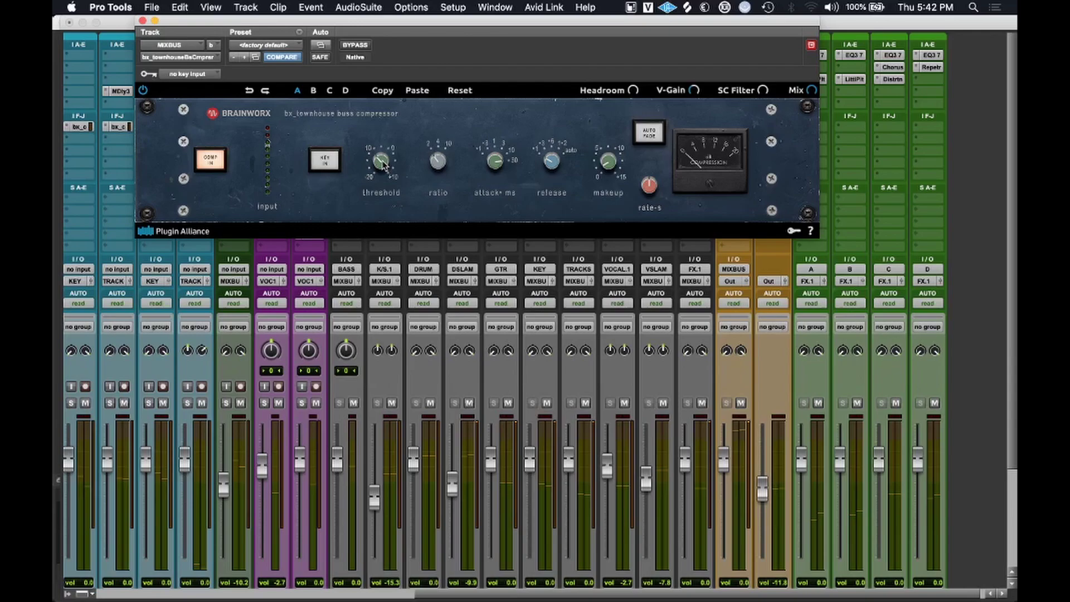
key("space")
left_click_drag(382, 161, 383, 162)
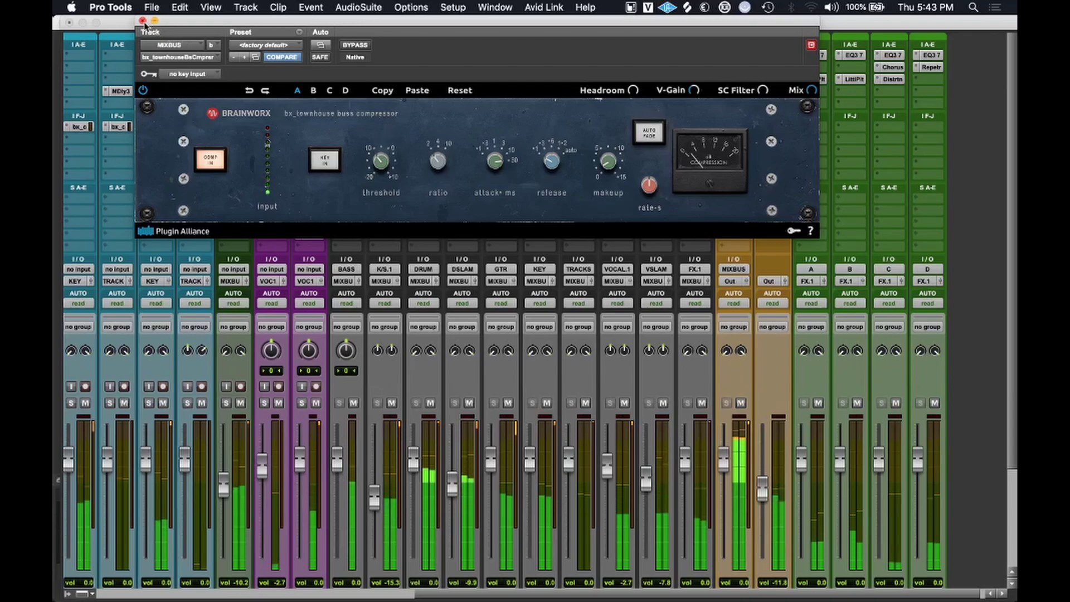
left_click(142, 22)
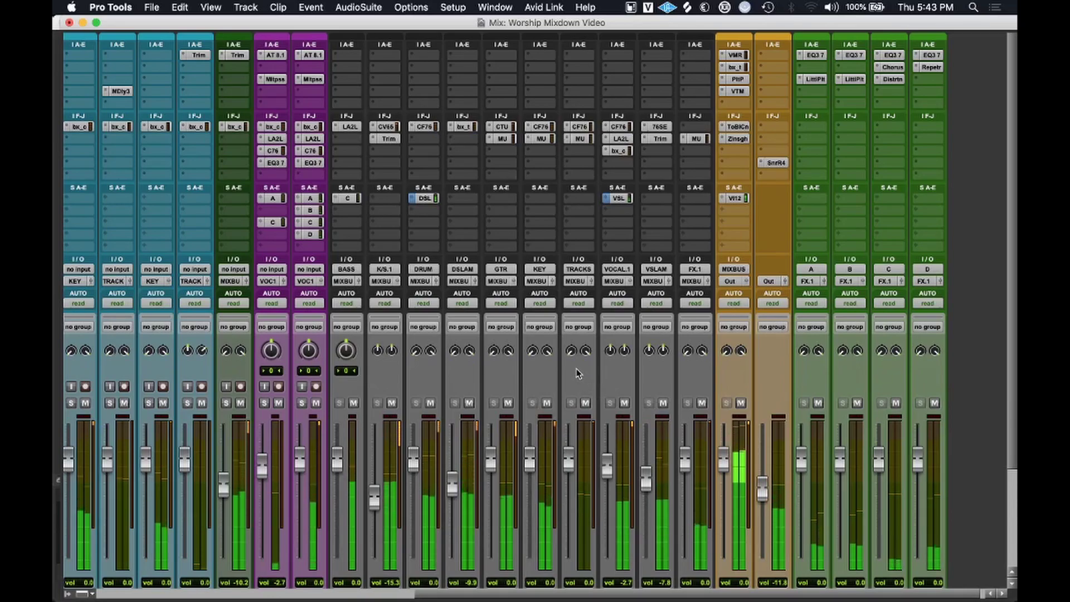
scroll(578, 373, "down", 5)
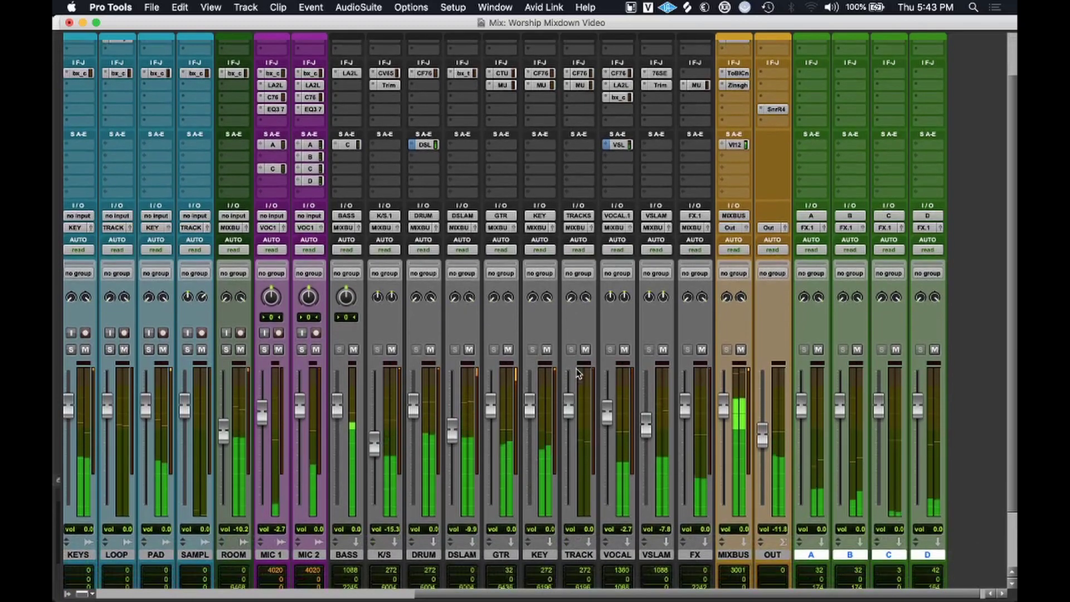
scroll(578, 374, "up", 4)
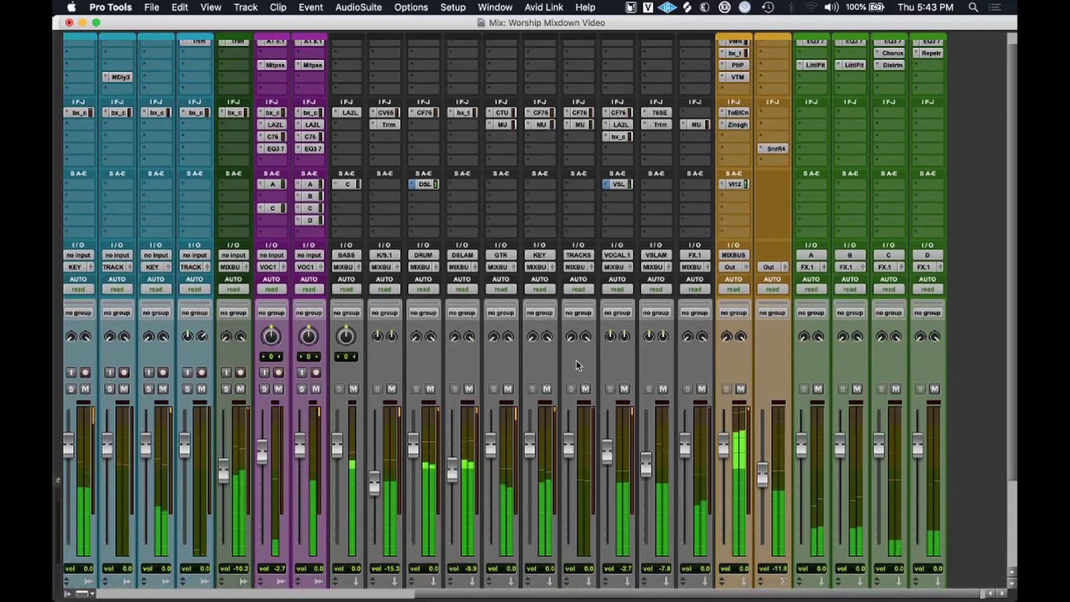
scroll(578, 365, "down", 8)
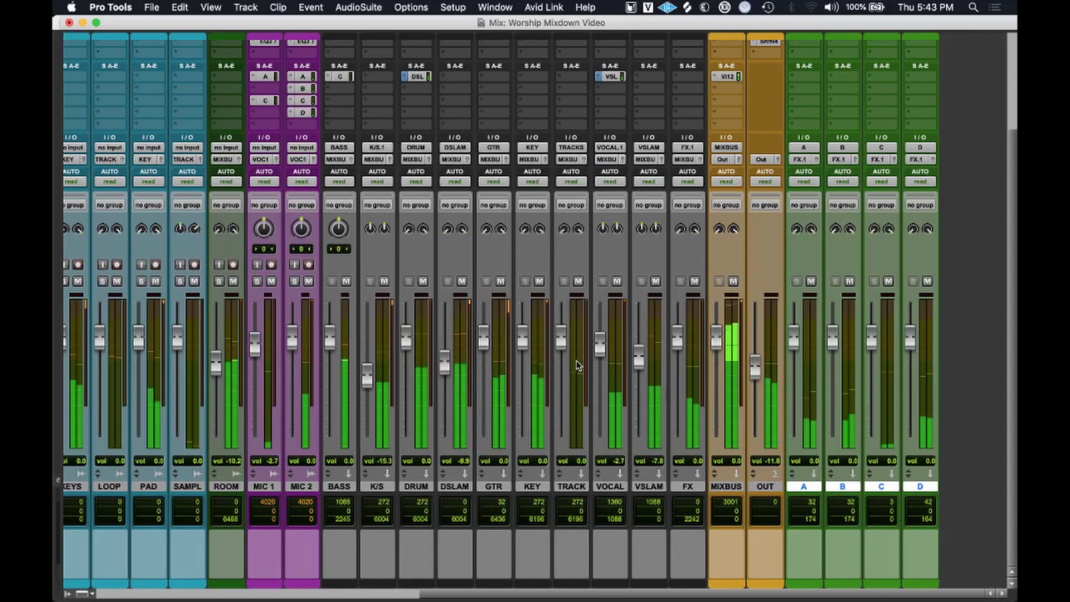
scroll(577, 365, "up", 3)
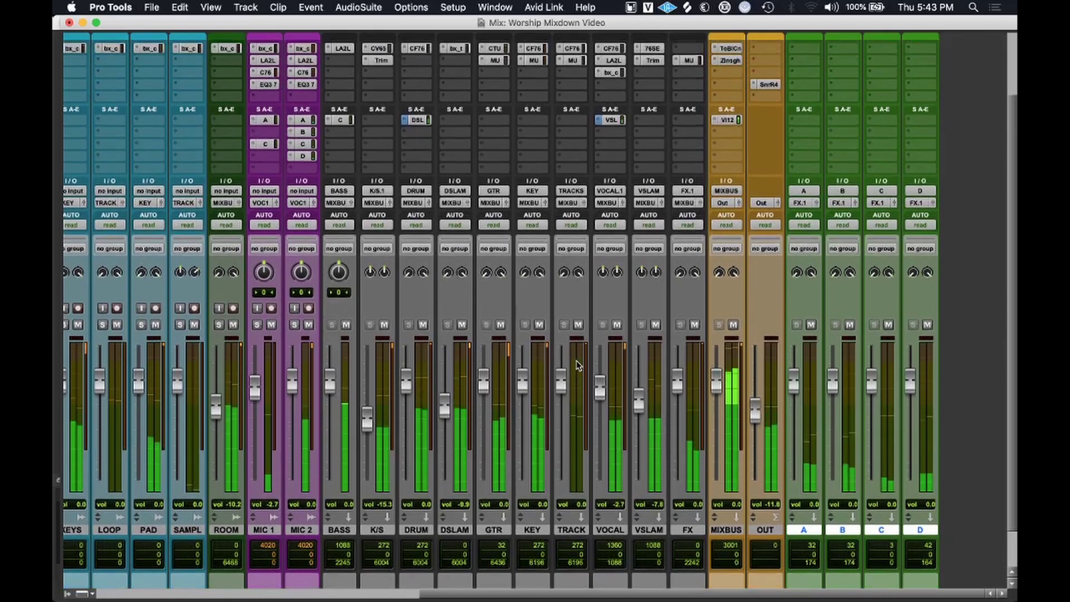
Open MIXBUS's Virtual Mix Rack and audition the Brit 4k E, US A, Brit N, Ψ and RC-Tube console models during playback.
scroll(577, 365, "up", 1)
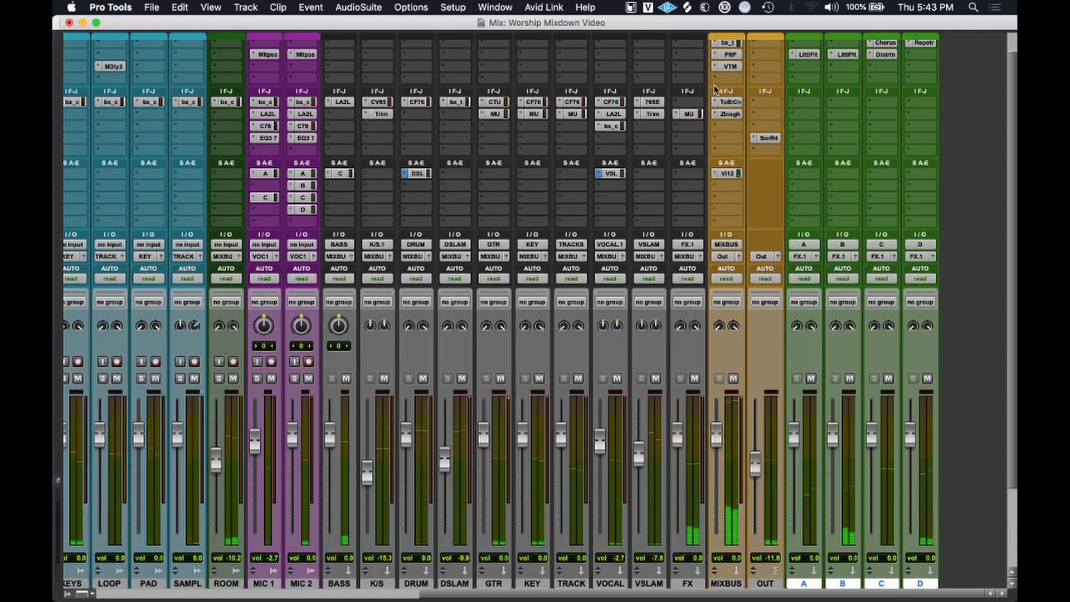
scroll(715, 89, "up", 1)
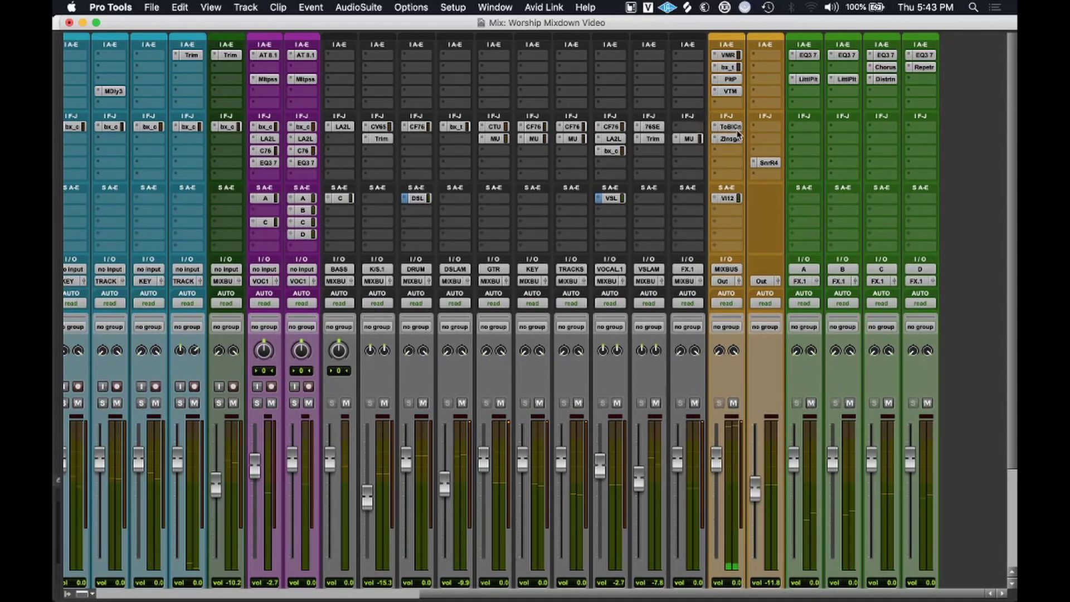
left_click(727, 55)
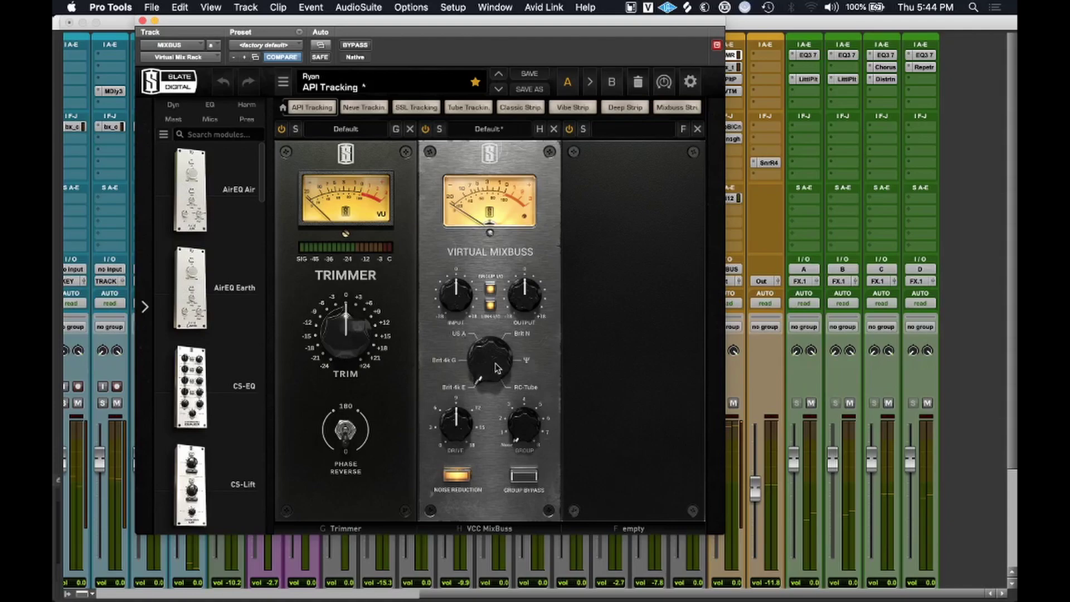
left_click_drag(496, 368, 502, 308)
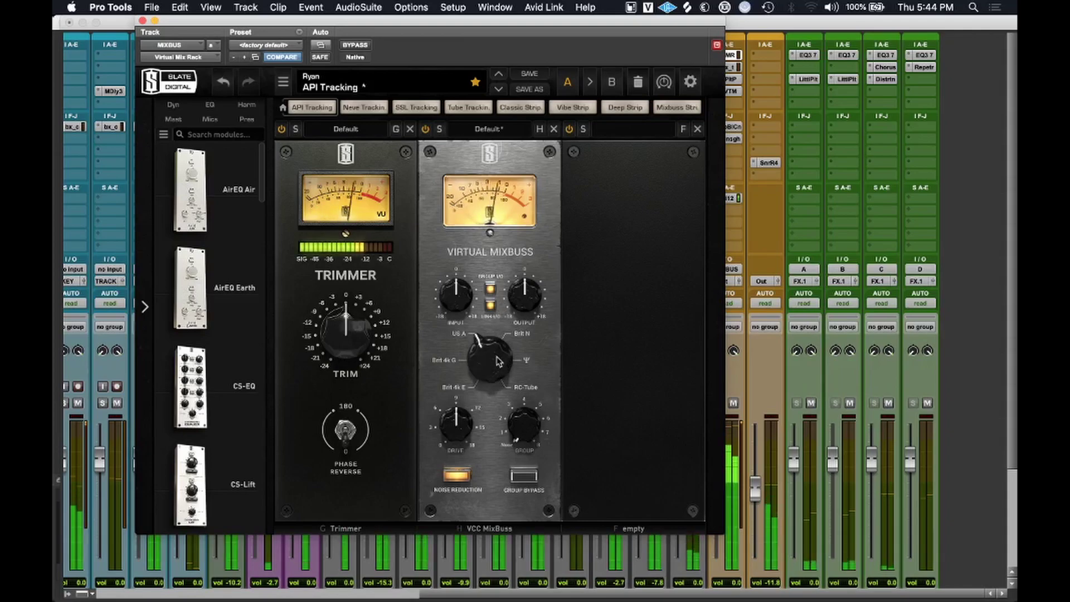
left_click(459, 390)
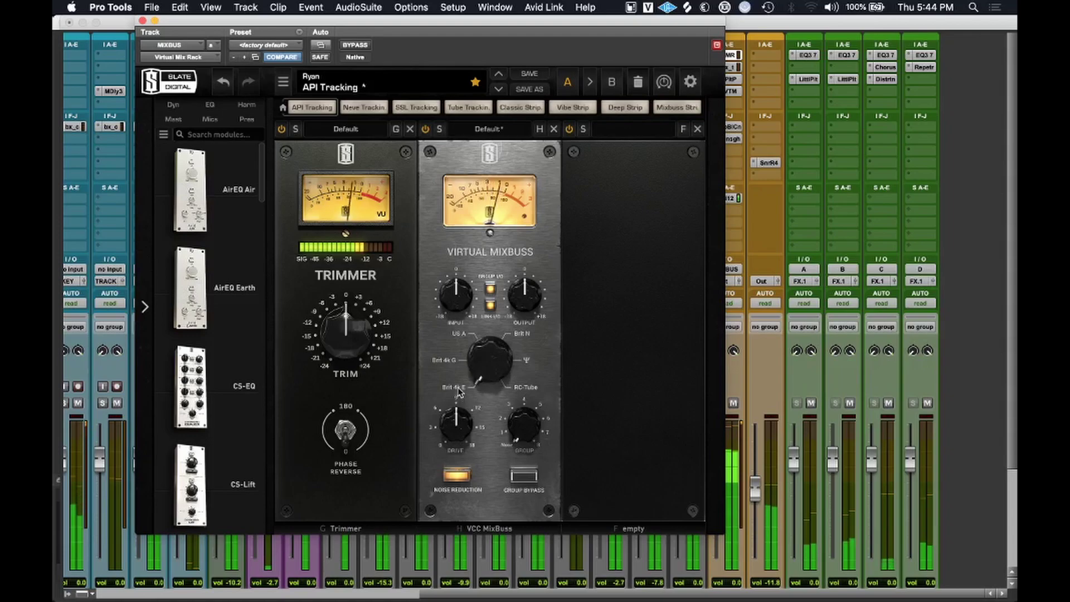
left_click(457, 337)
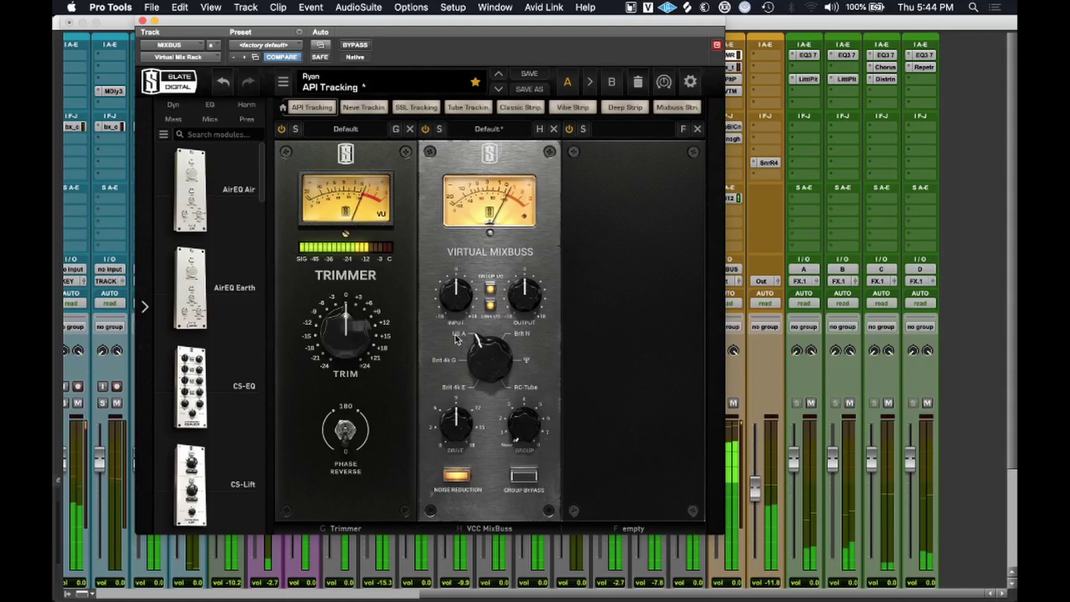
left_click(523, 336)
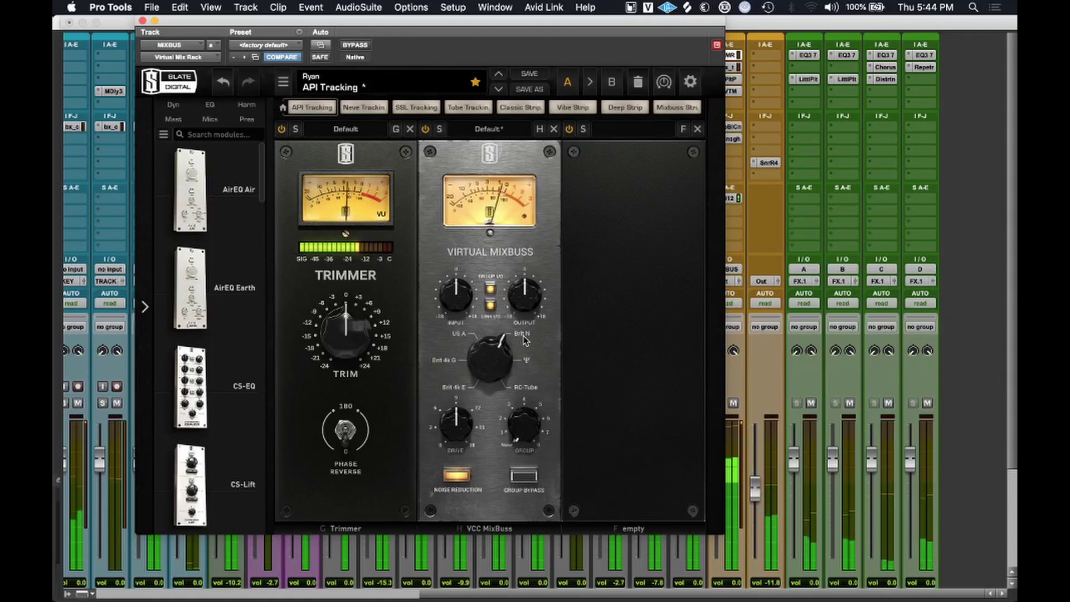
left_click(529, 361)
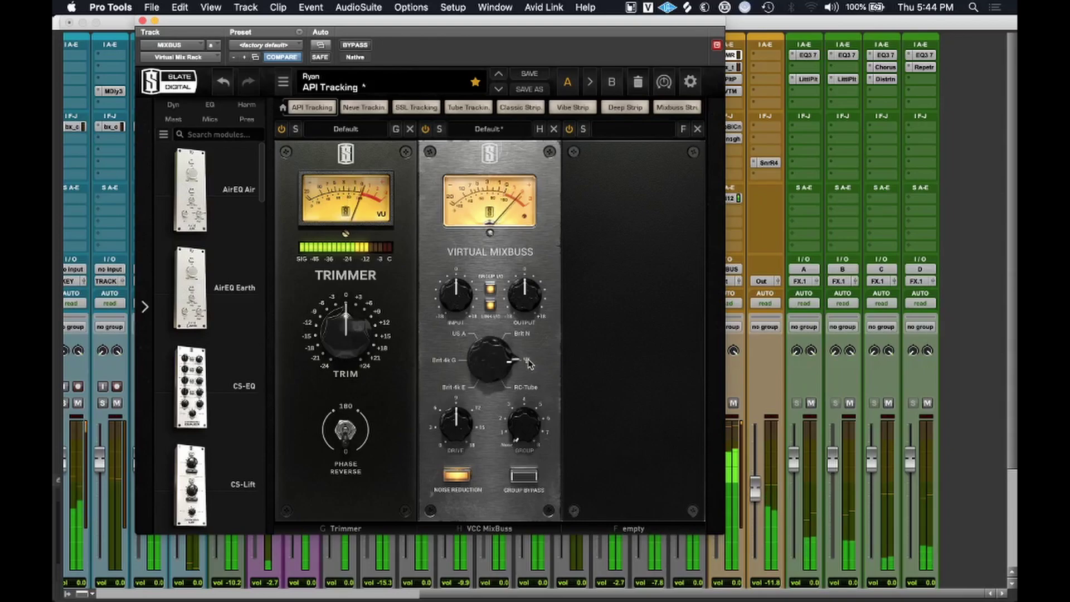
left_click(530, 391)
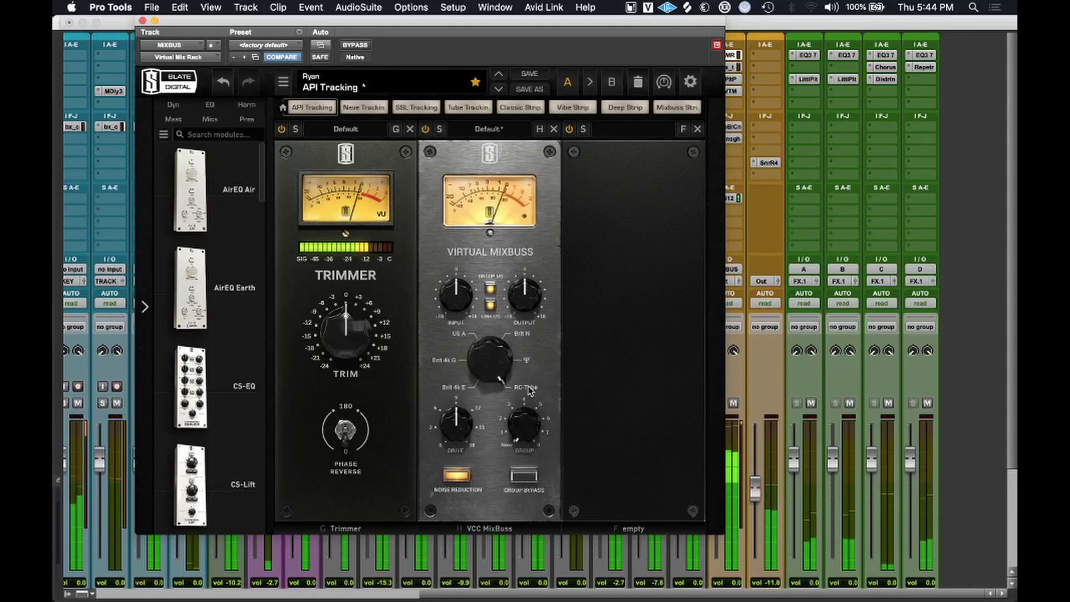
Compare US A, Brit N and Brit 4k E again, set Virtual Mixbus to the Ψ console, and stop playback.
left_click(460, 339)
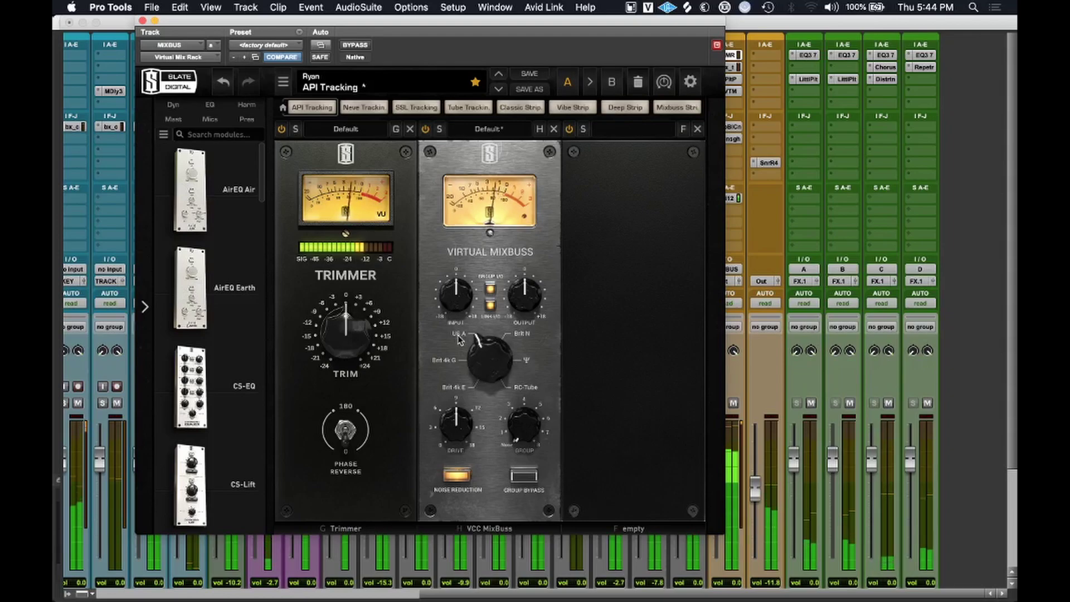
left_click(523, 337)
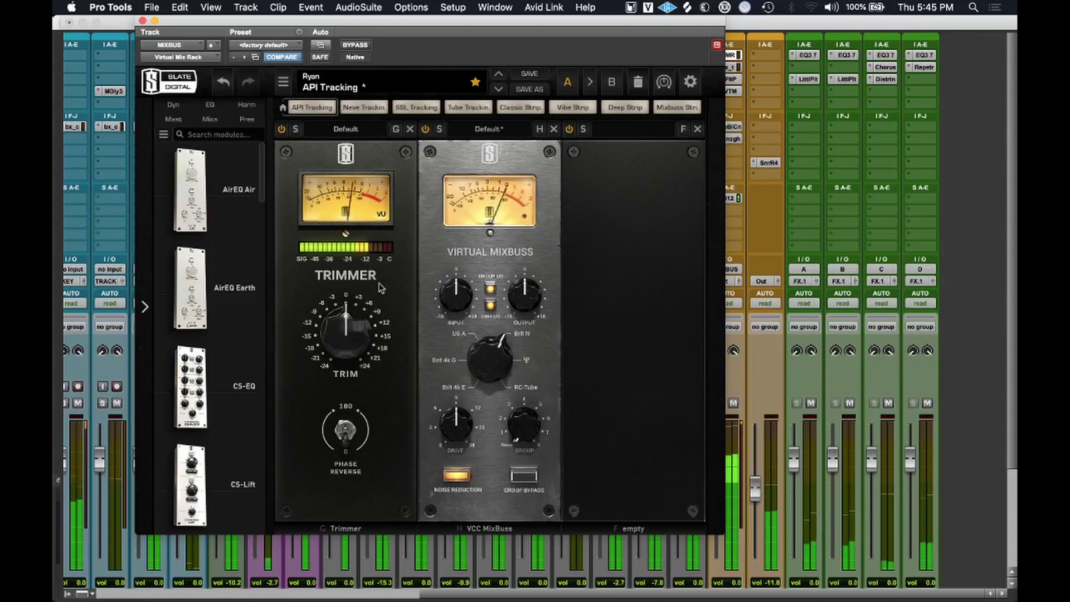
left_click(452, 389)
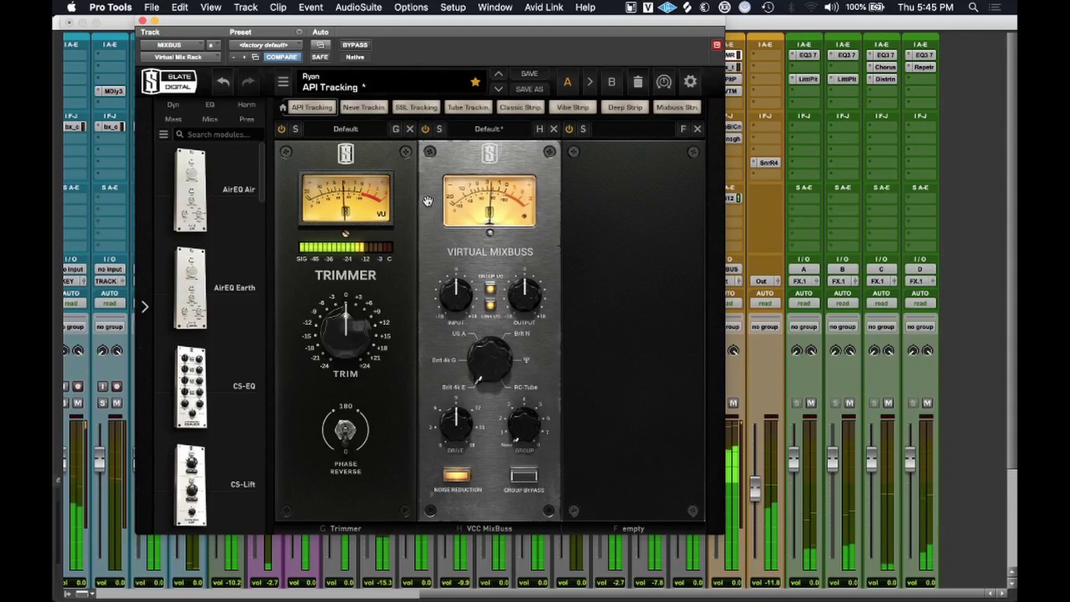
left_click(528, 363)
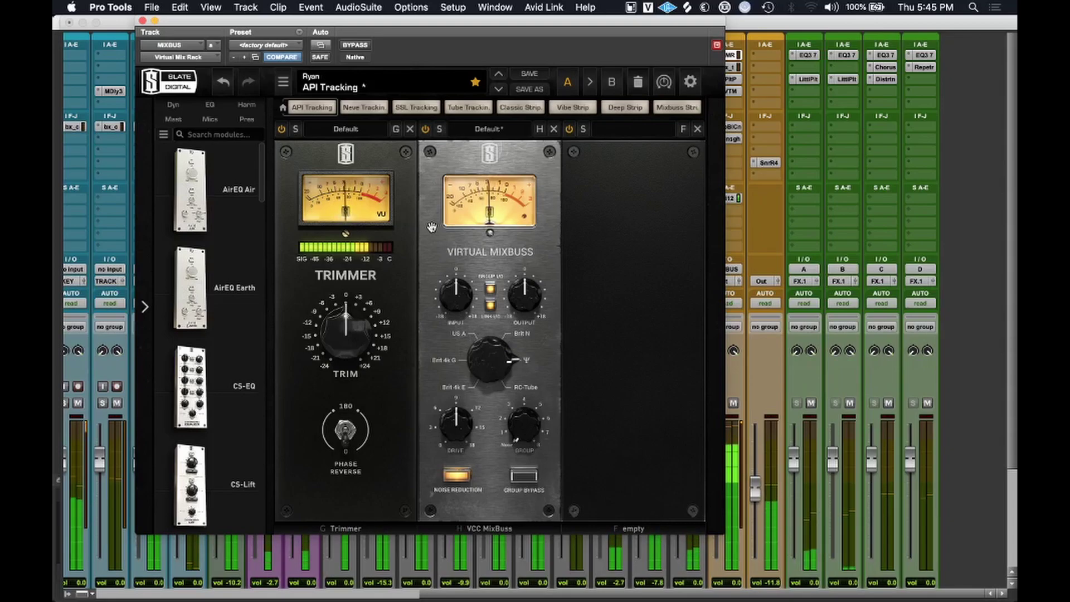
key("space")
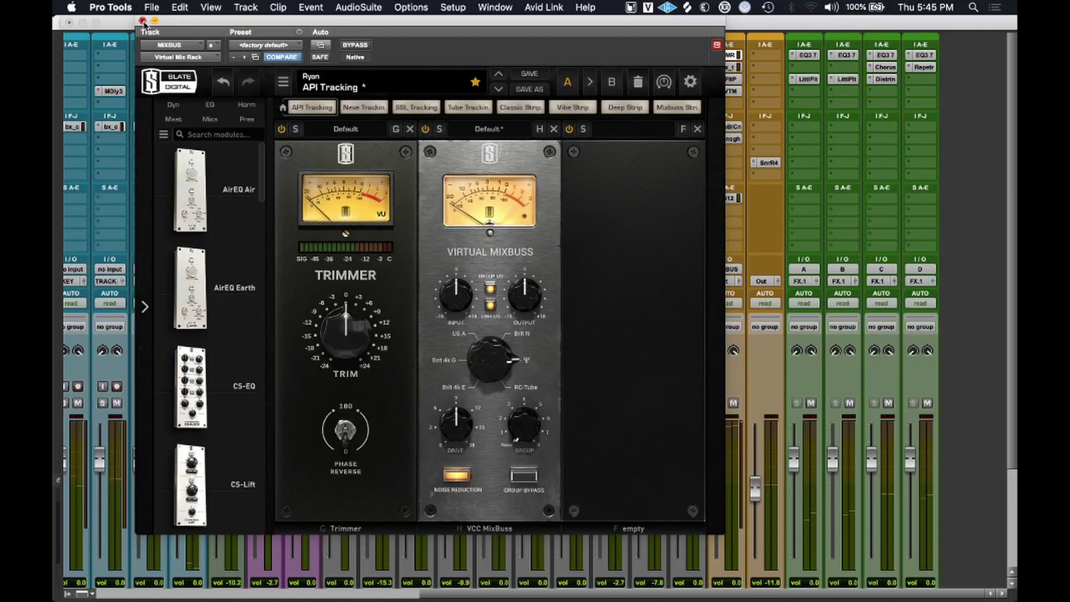
left_click(143, 22)
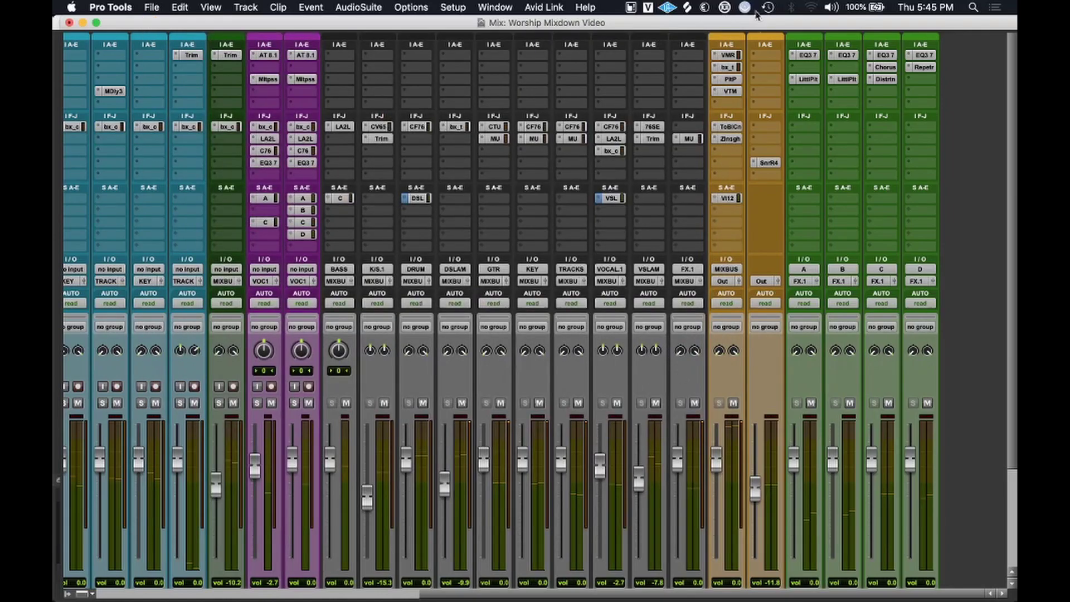
Listen to the mix through MIXBUS's bx_townhouse buss compressor and inspect its Pultec-Pro EQ settings.
left_click(726, 68)
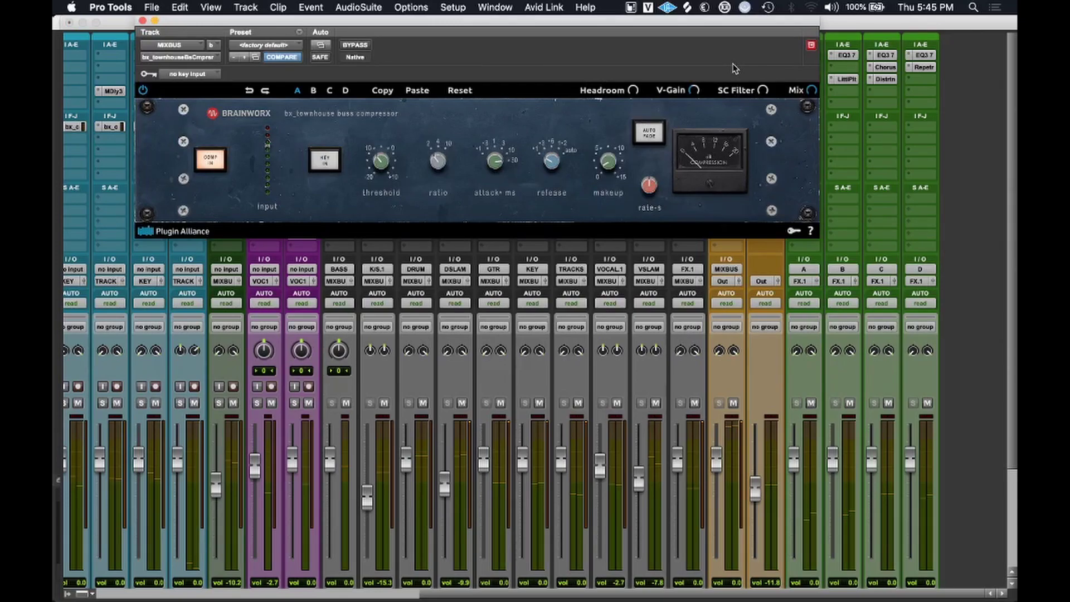
key("space")
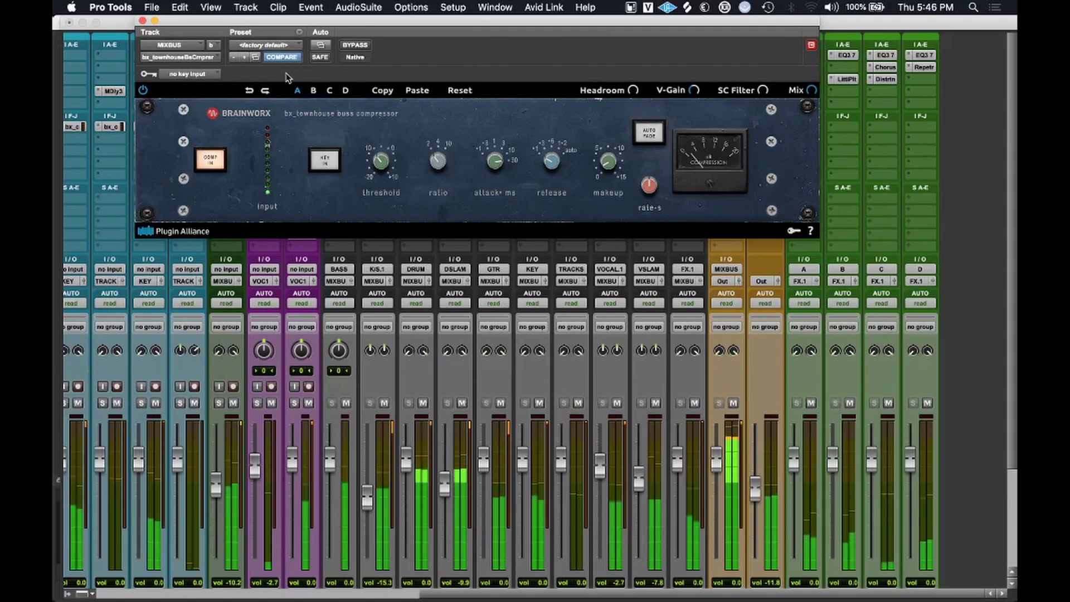
left_click(143, 22)
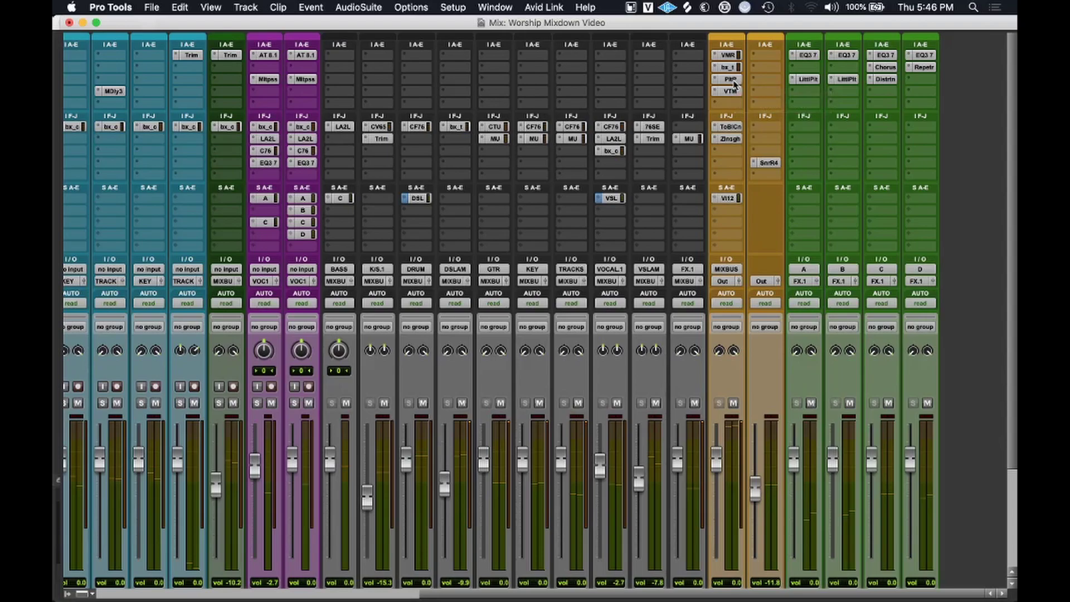
left_click(731, 81)
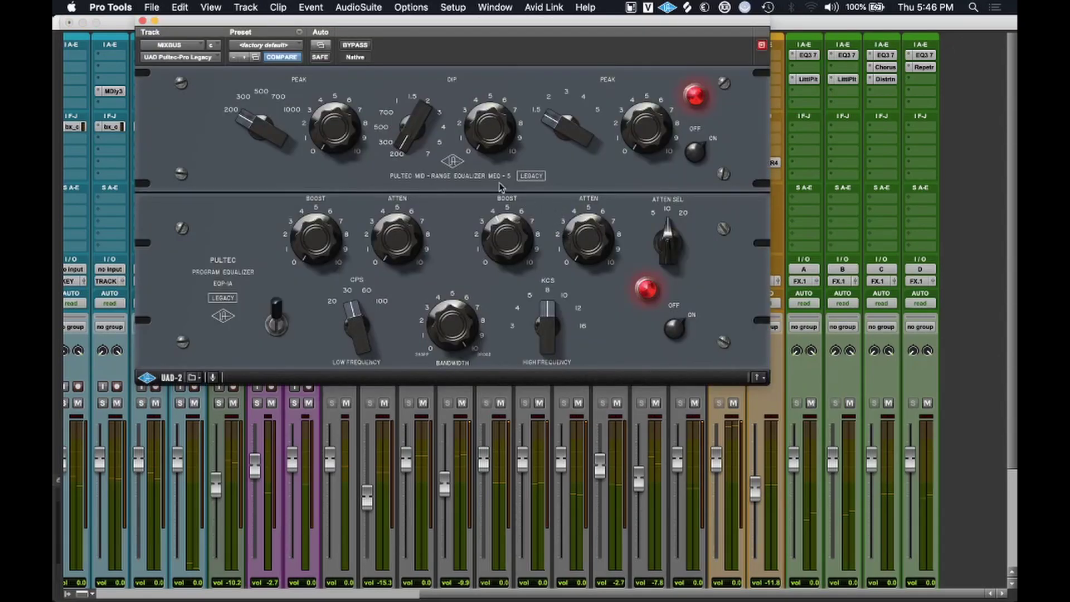
left_click(142, 20)
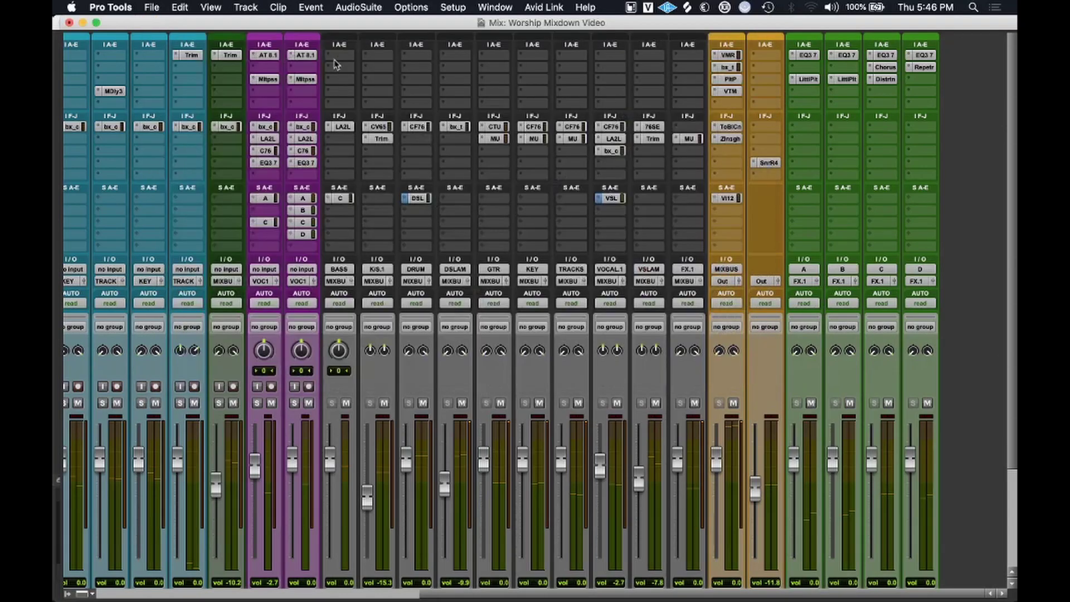
Compare the mix with MIXBUS's Virtual Tape Machines bypassed and engaged during playback, leaving it engaged.
left_click(729, 92)
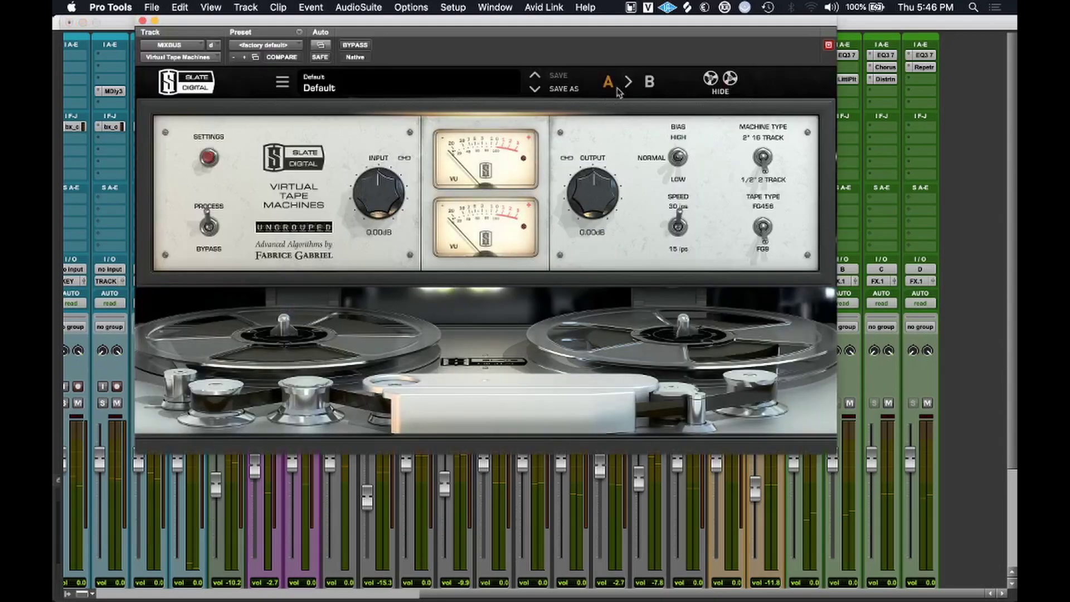
left_click(358, 46)
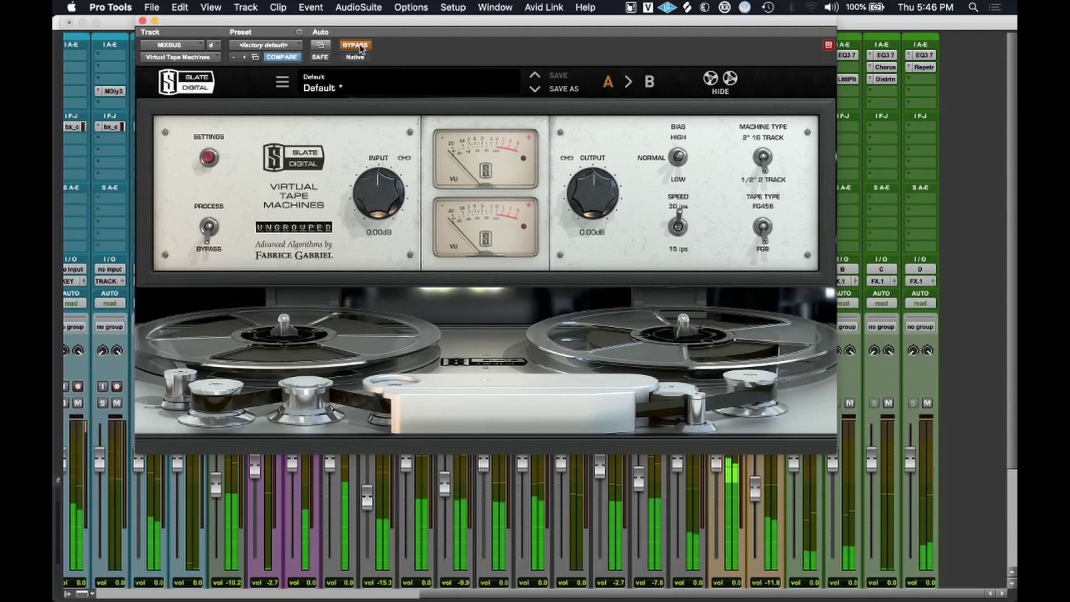
left_click(360, 46)
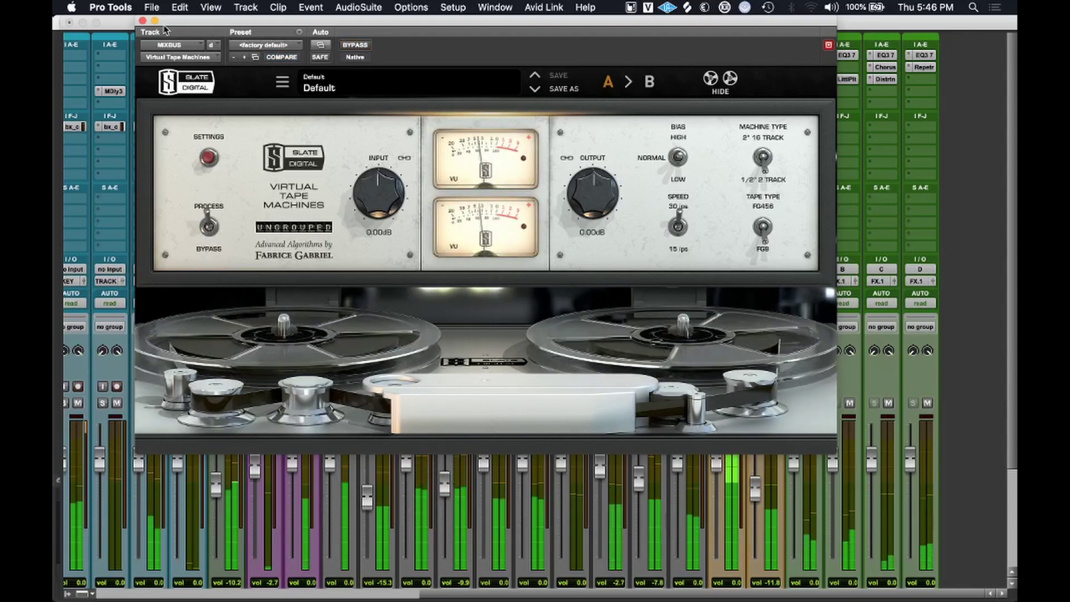
left_click(354, 46)
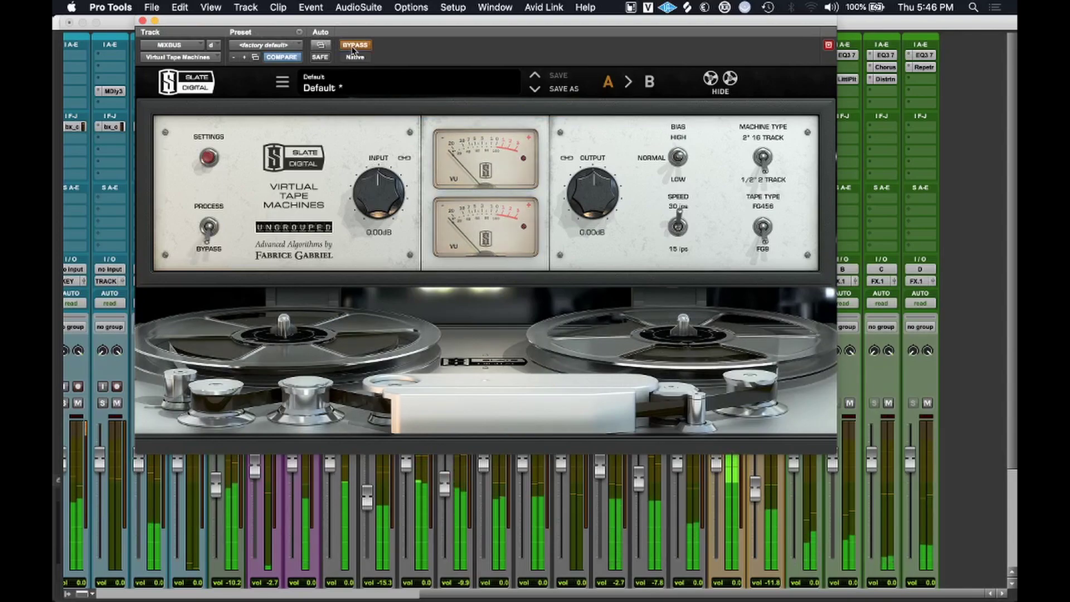
left_click(354, 45)
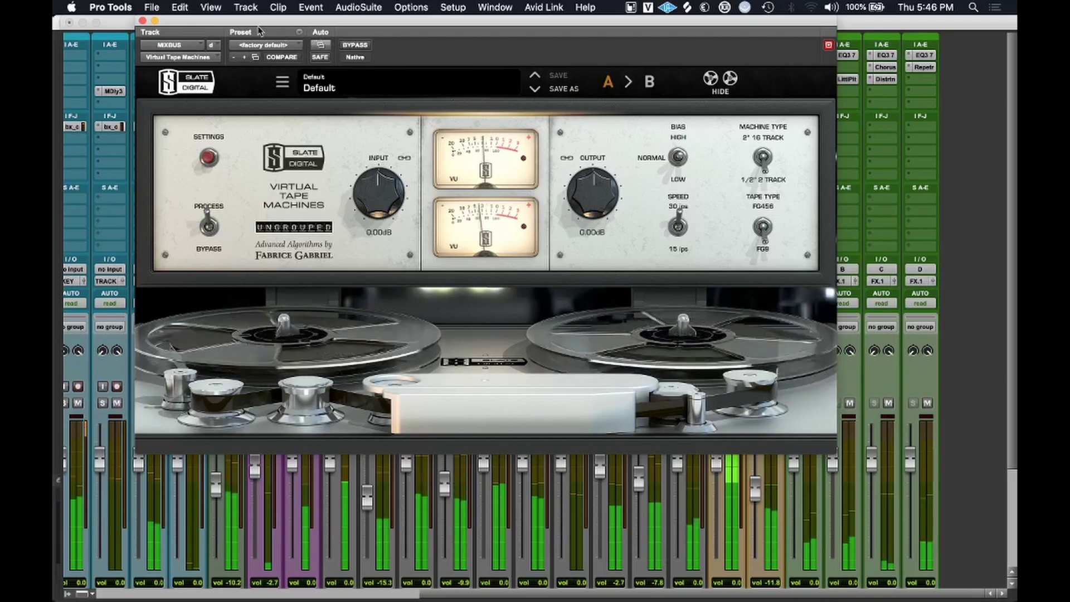
left_click(155, 22)
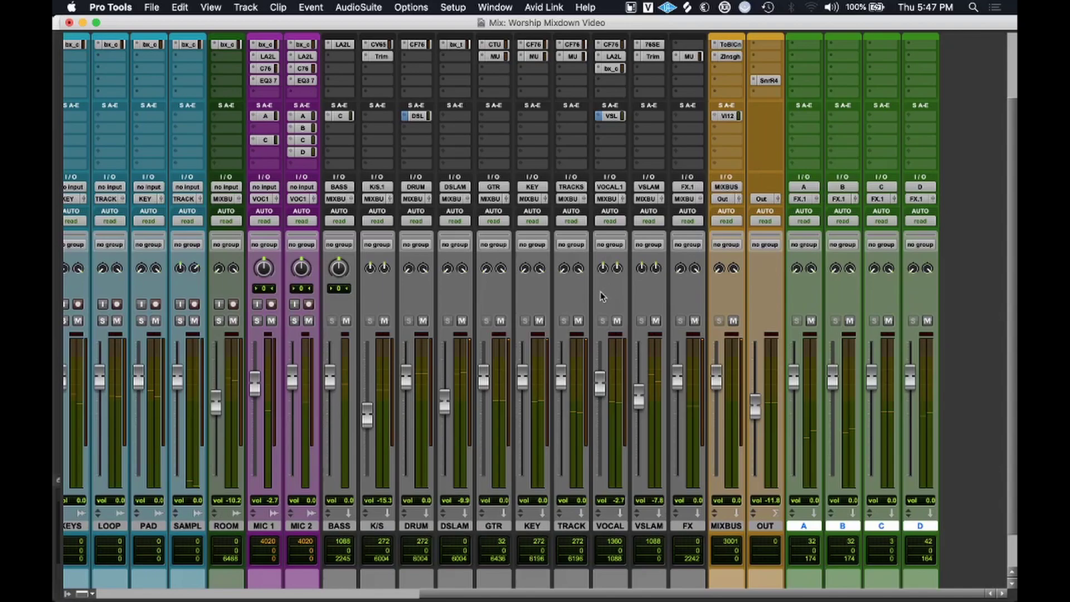
Select the tracks from DRY through MIC 2, bypass all their inserts, and play the mix.
scroll(550, 296, "left", 10)
scroll(551, 296, "up", 3)
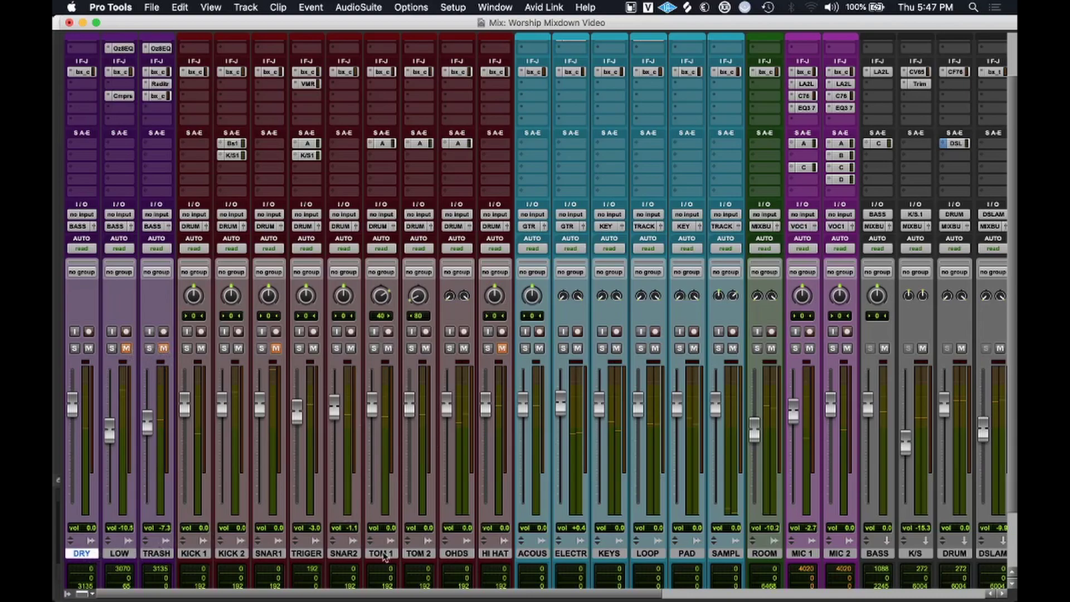
scroll(314, 557, "right", 10)
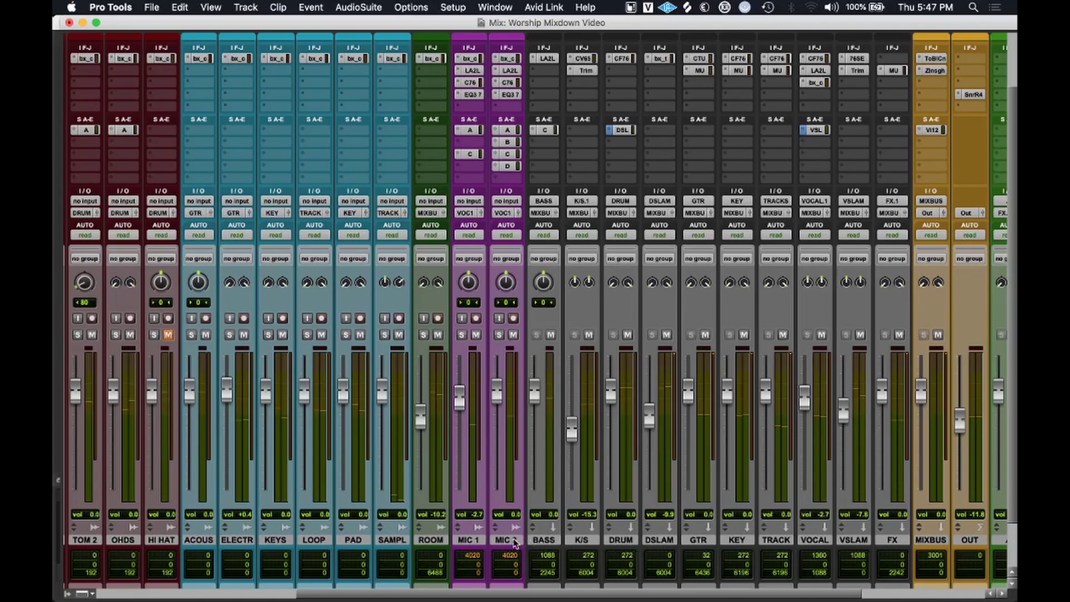
scroll(473, 535, "left", 10)
scroll(421, 523, "up", 3)
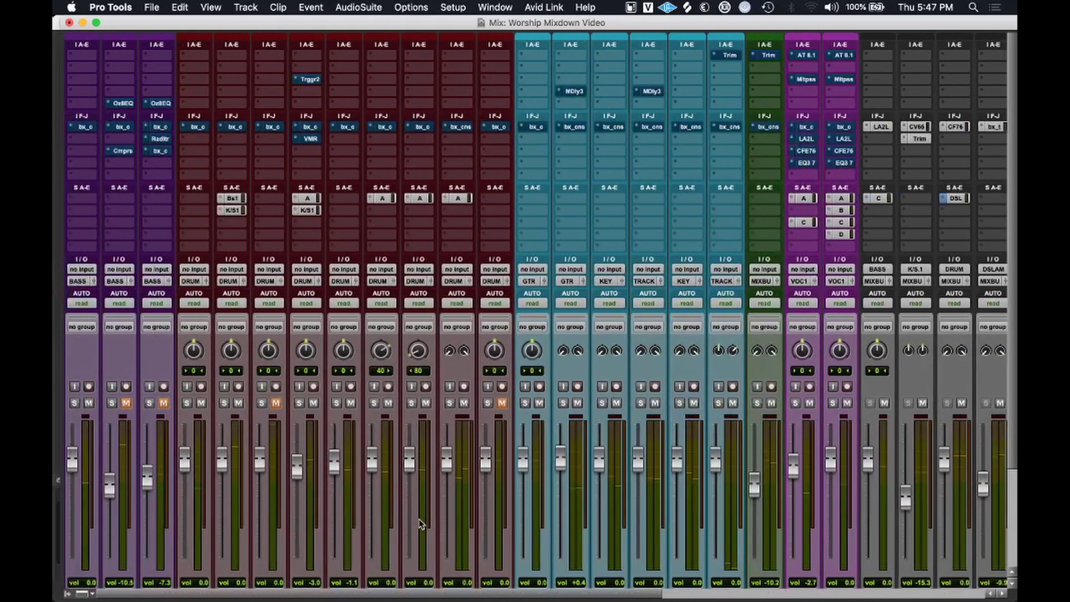
scroll(656, 459, "down", 3)
scroll(655, 459, "right", 10)
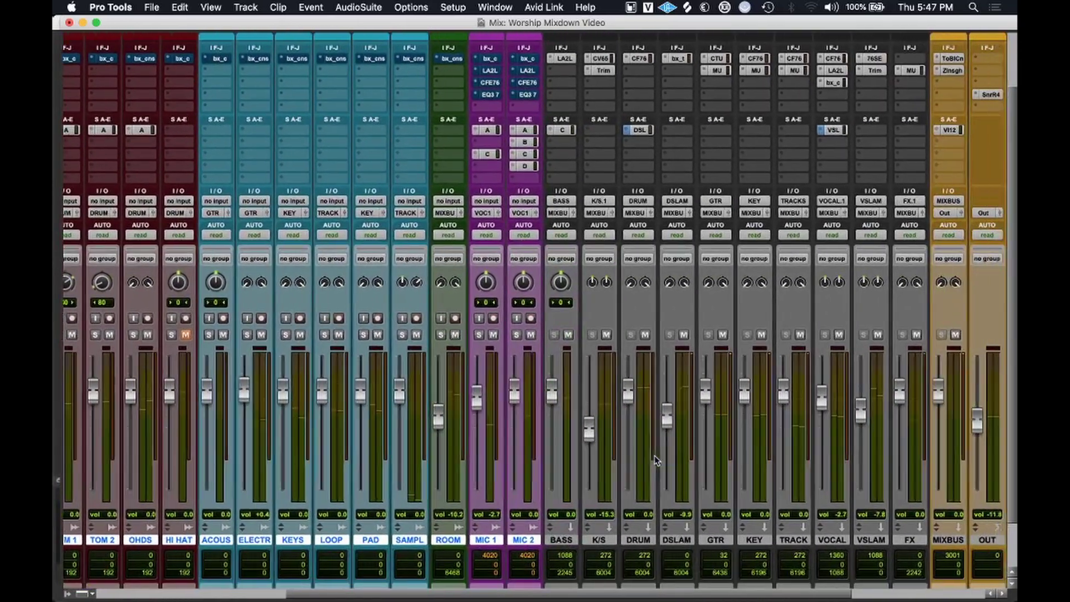
key("space")
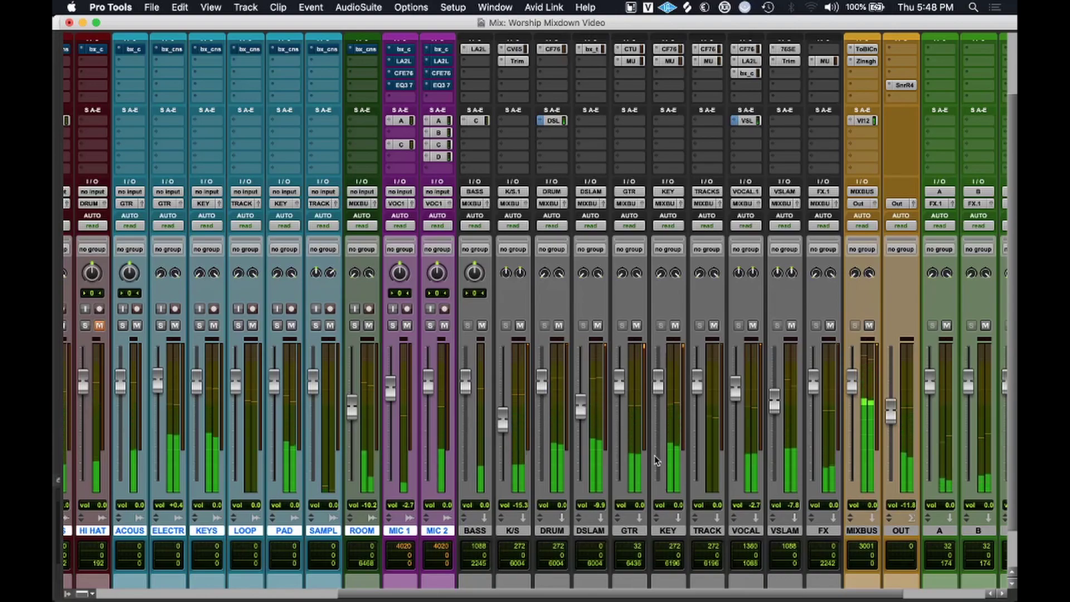
Reactivate the bypassed inserts on the selected tracks from DRY through MIC 2 and play the mix.
scroll(546, 464, "left", 10)
key("shift+a")
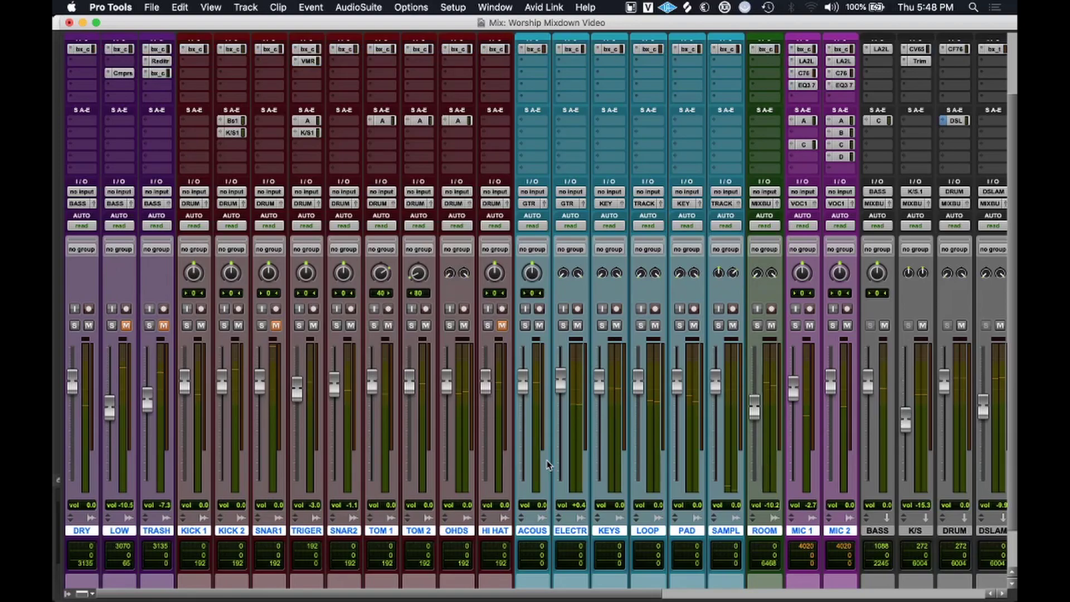
key("space")
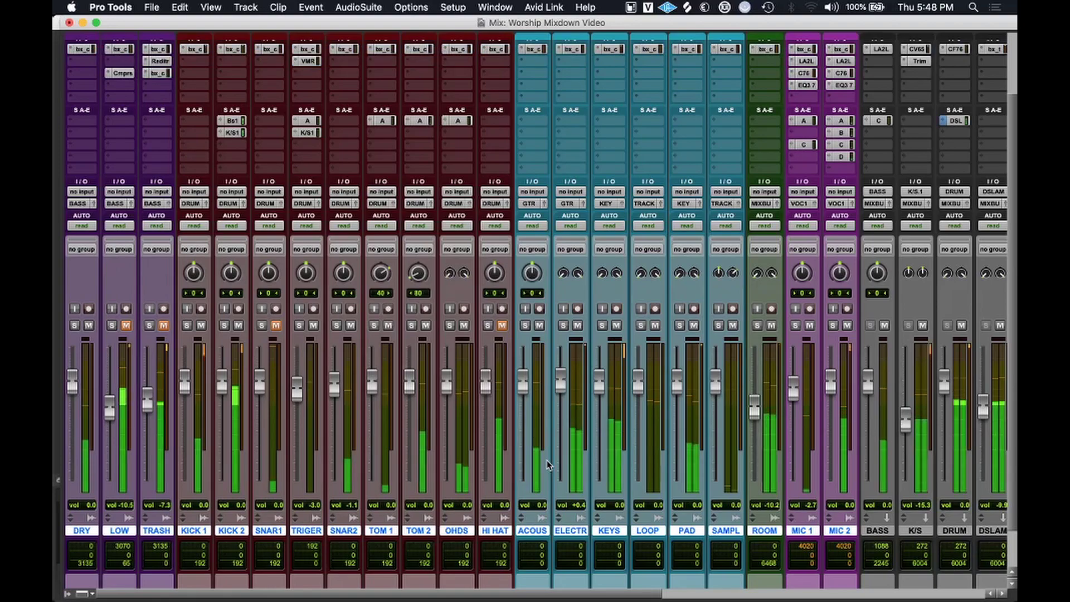
Unmute the LOW and TRASH tracks and play the mix.
left_click(127, 325)
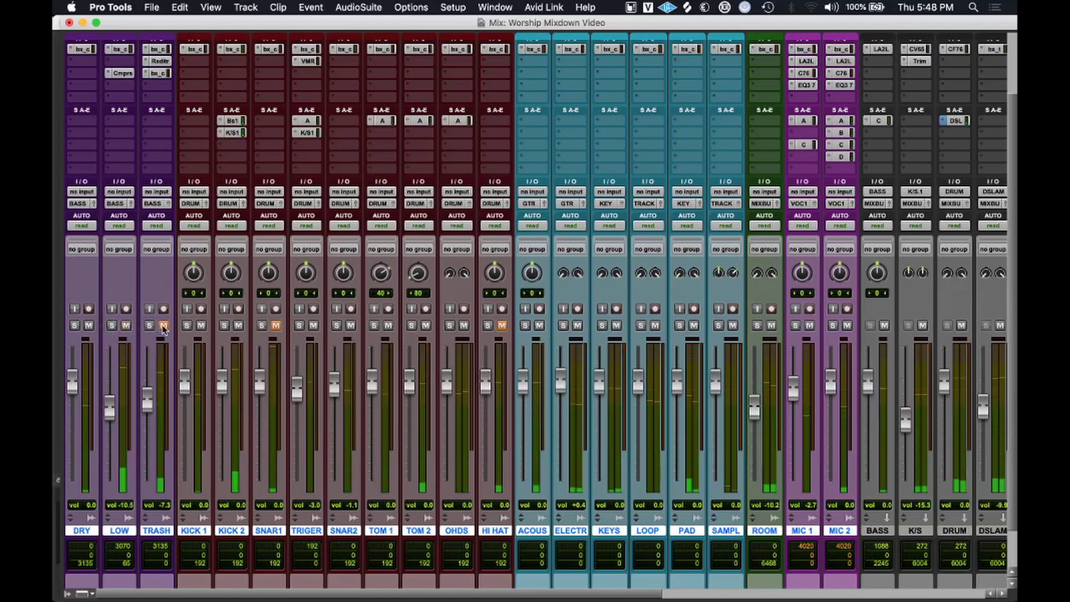
left_click(163, 326)
key("space")
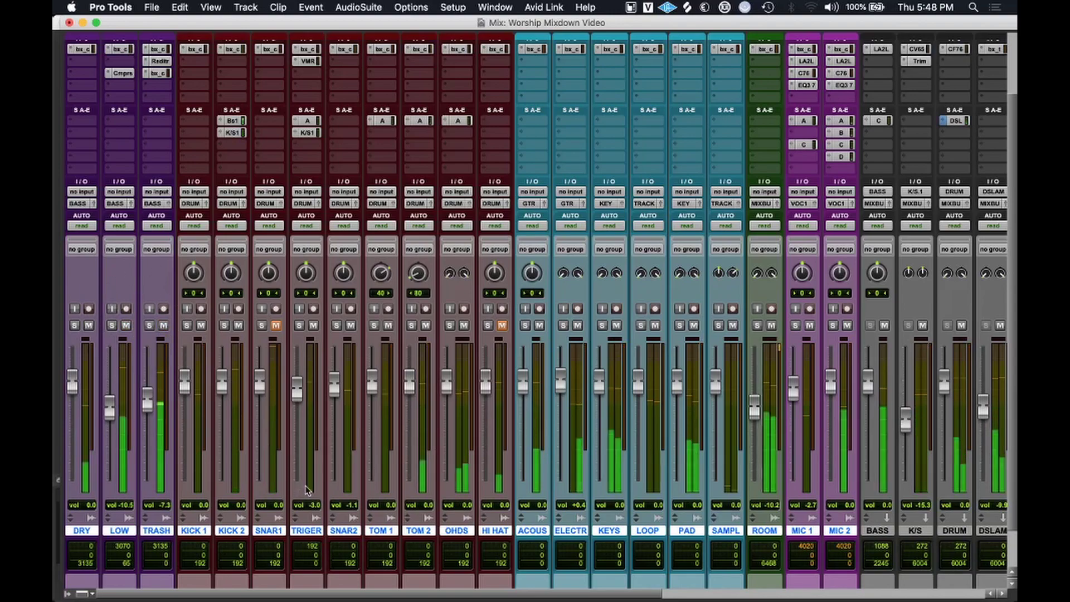
Select the bus tracks BASS through VSLAM, bypass their inserts, mute K/S, DSLAM and VSLAM, and play the mix.
scroll(477, 463, "right", 15)
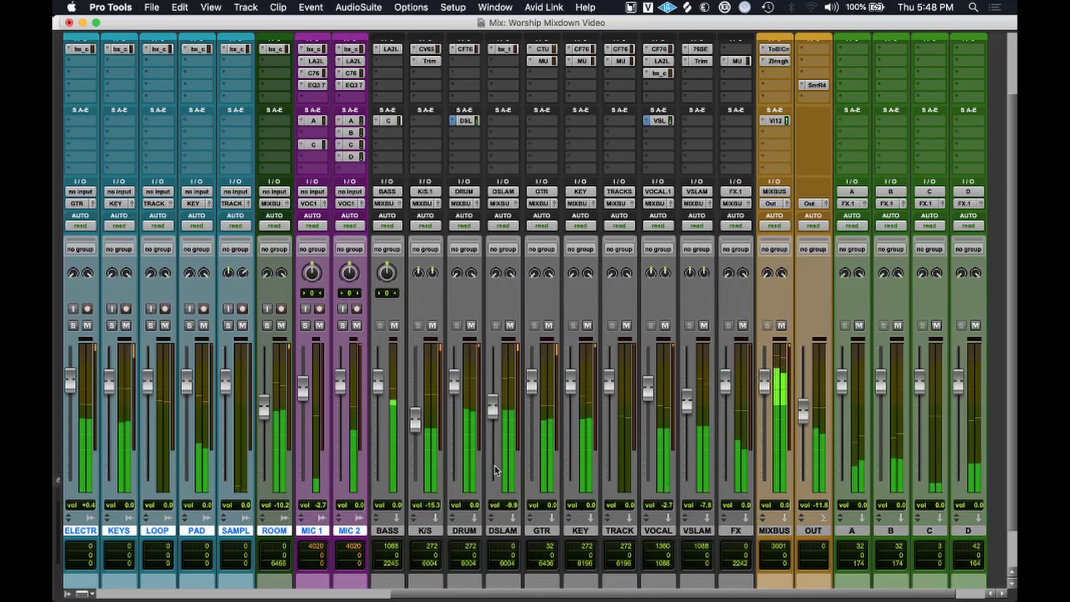
scroll(494, 466, "right", 2)
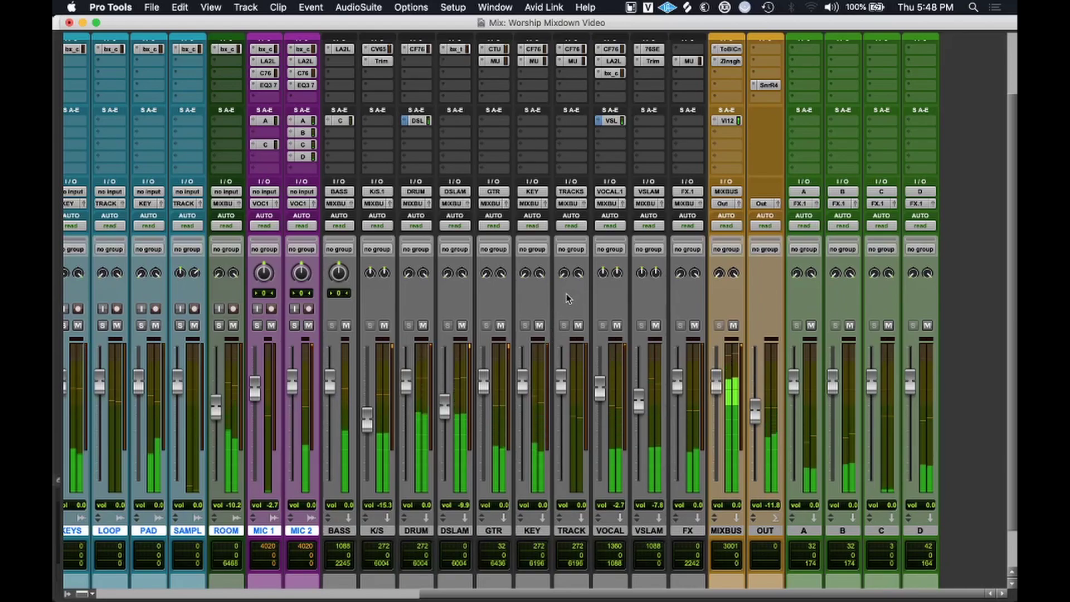
scroll(421, 290, "up", 2)
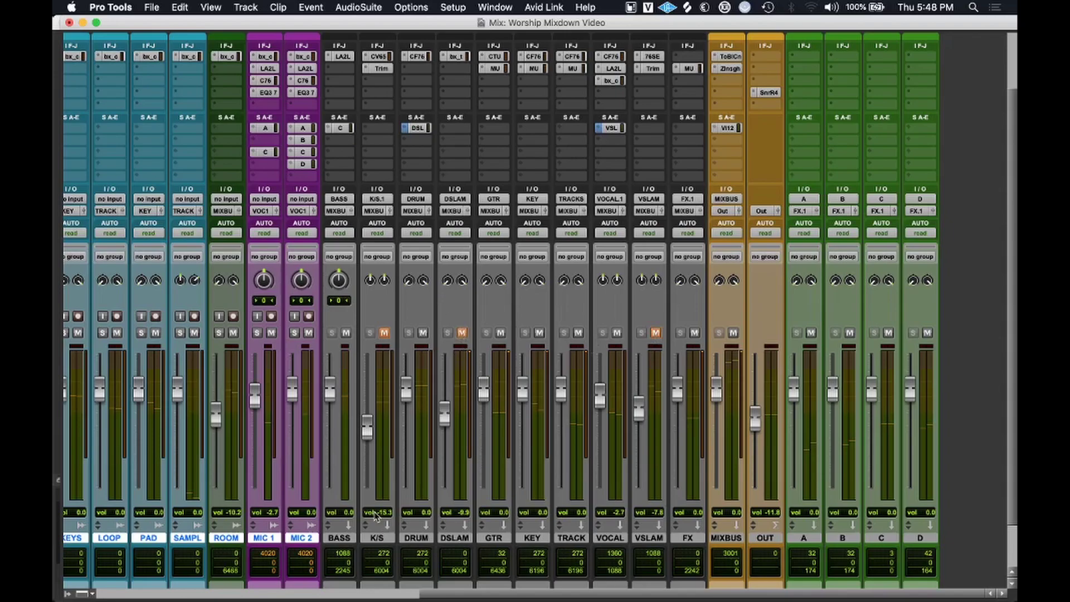
left_click(339, 538)
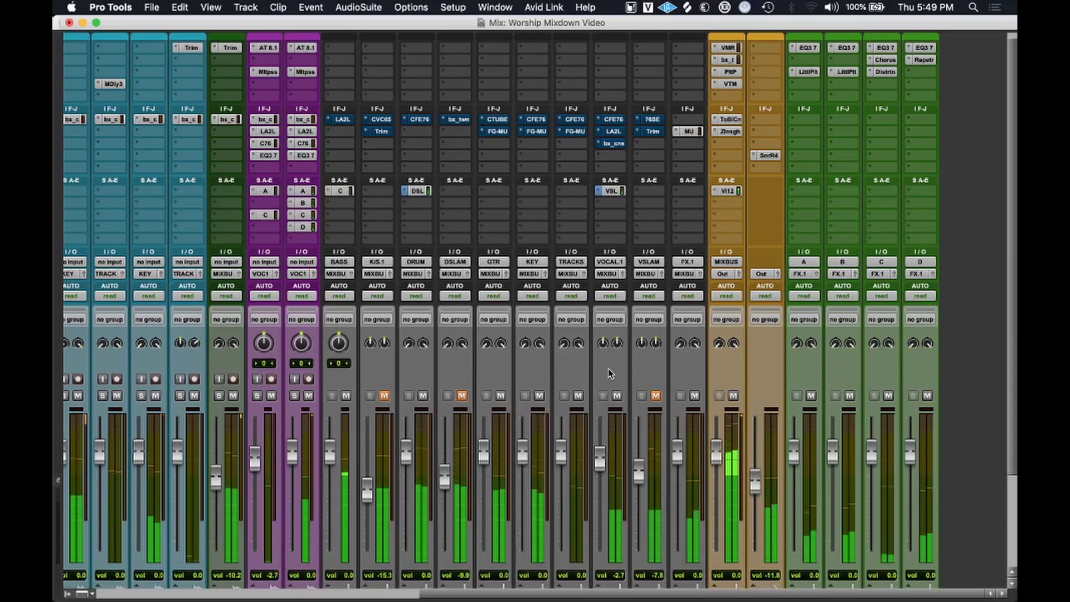
Reactivate the inserts on the bus tracks BASS through VSLAM, unmute K/S, DSLAM and VSLAM, and play the mix.
key("space")
key("shift+a")
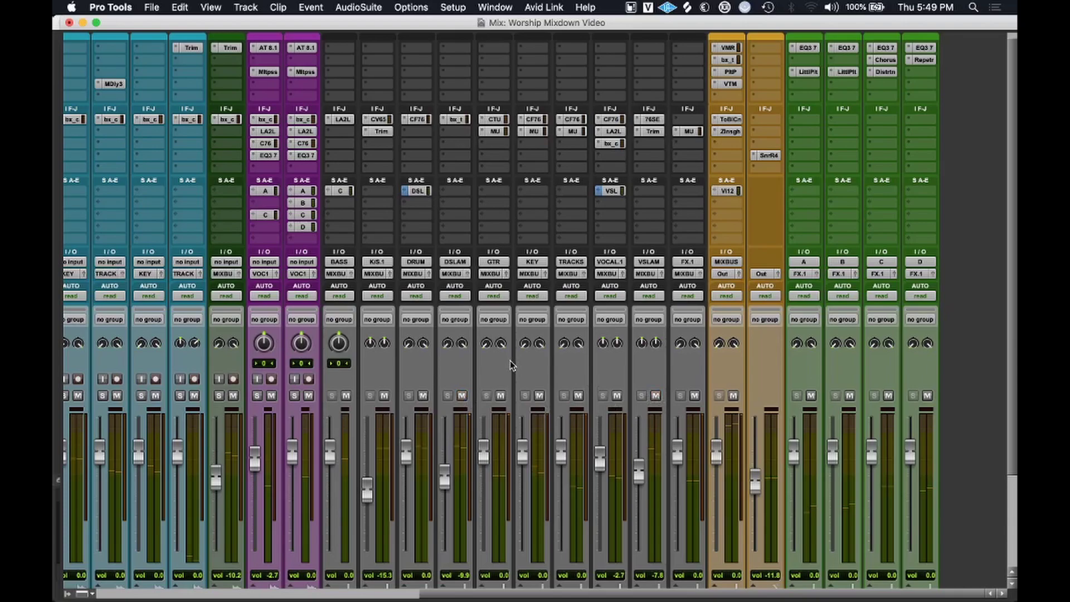
key("space")
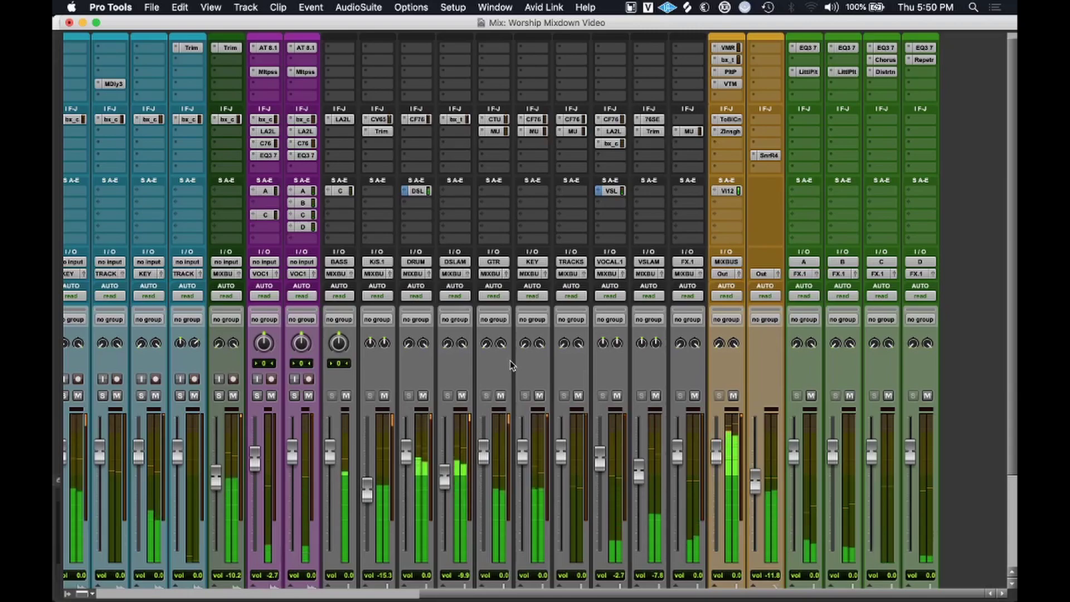
Group the VOCAL and VSLAM buses as Voxbs and lower their faders together to -4.3 dB and -9.6 dB.
scroll(613, 369, "down", 2)
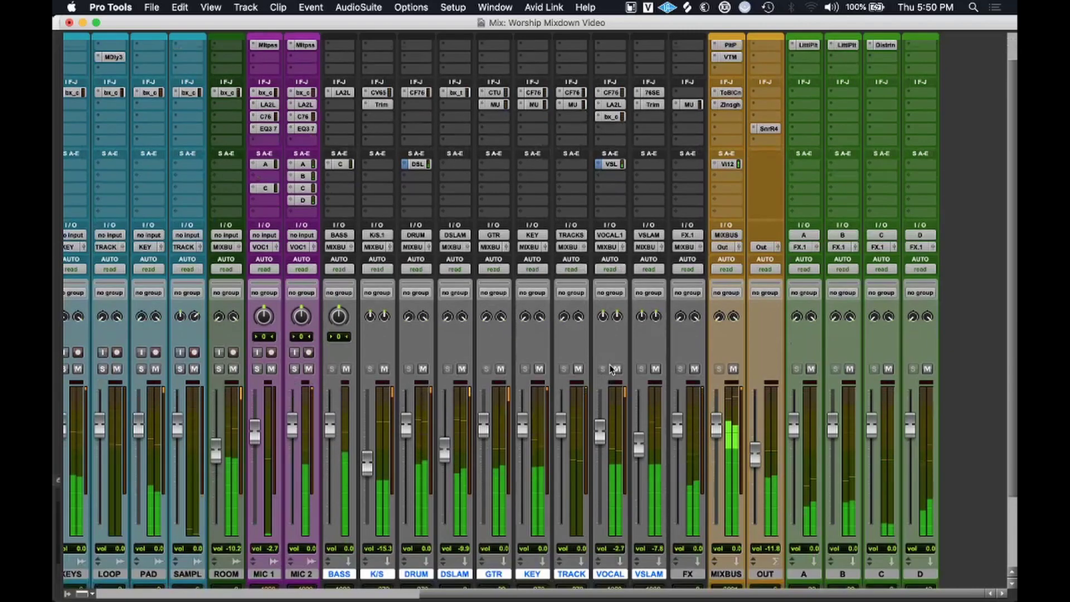
scroll(612, 369, "down", 2)
left_click_drag(601, 411, 601, 415)
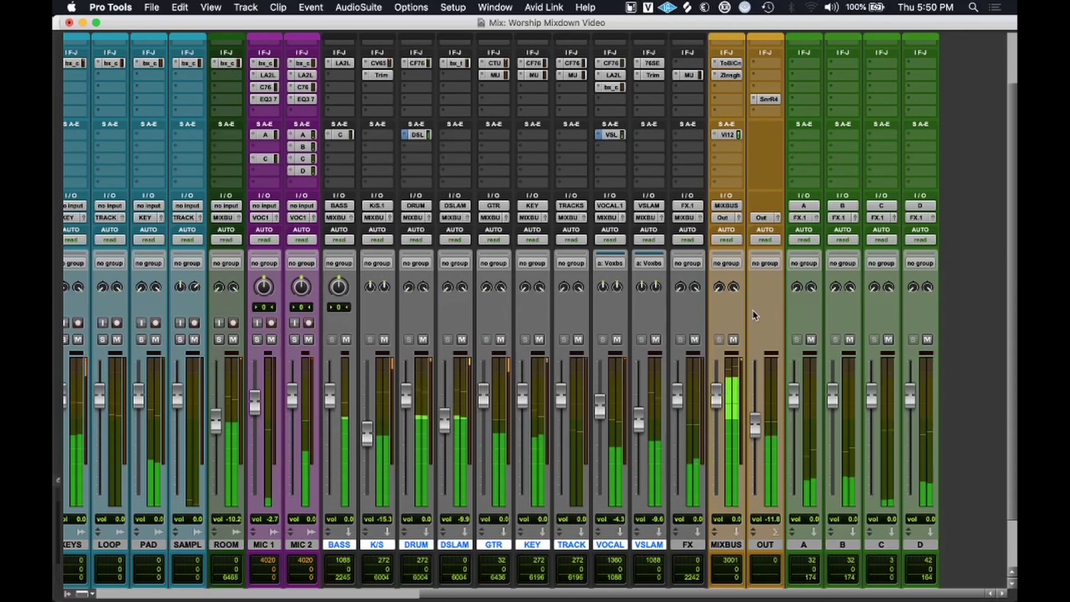
Check MIXBUS in Tonal Balance Control against the Bass Heavy target during playback, comparing the Broad and Fine views.
scroll(754, 315, "up", 1)
scroll(754, 316, "up", 5)
scroll(753, 316, "left", 1)
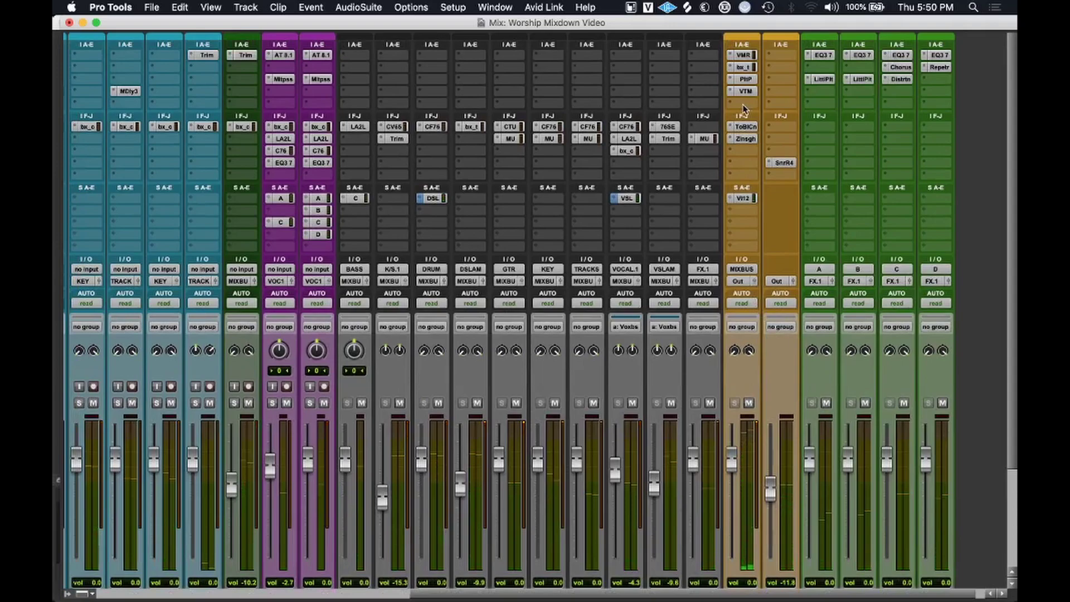
left_click(743, 106)
left_click(789, 414)
left_click(743, 129)
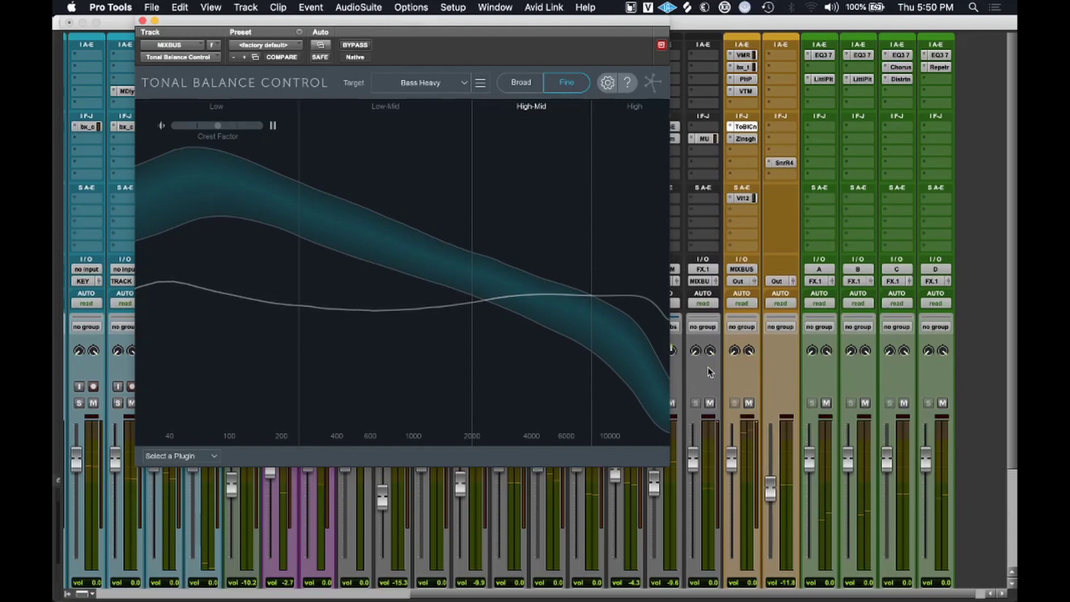
key("space")
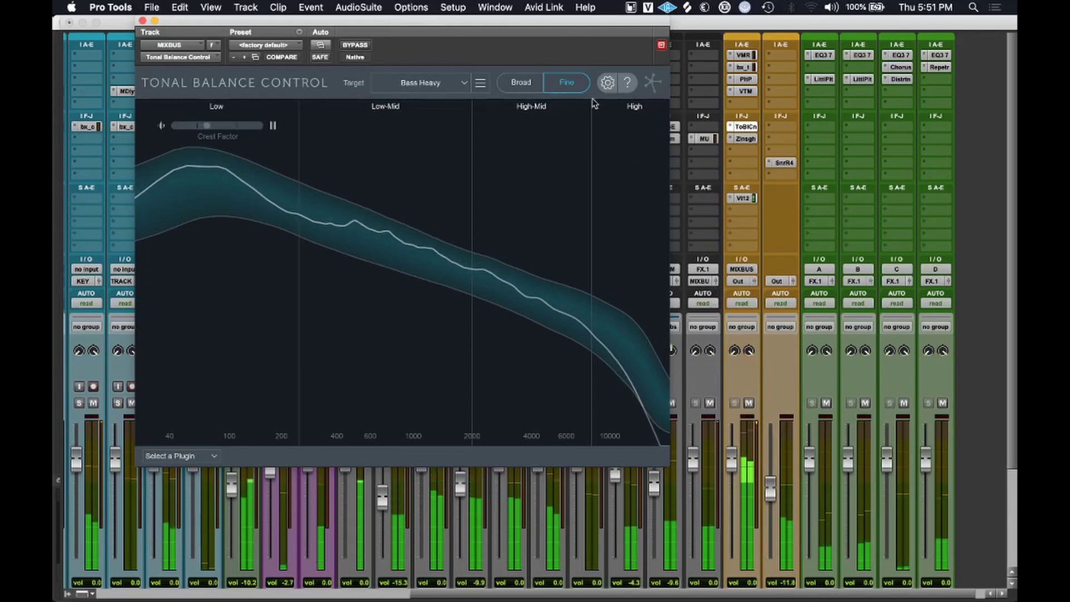
left_click(520, 84)
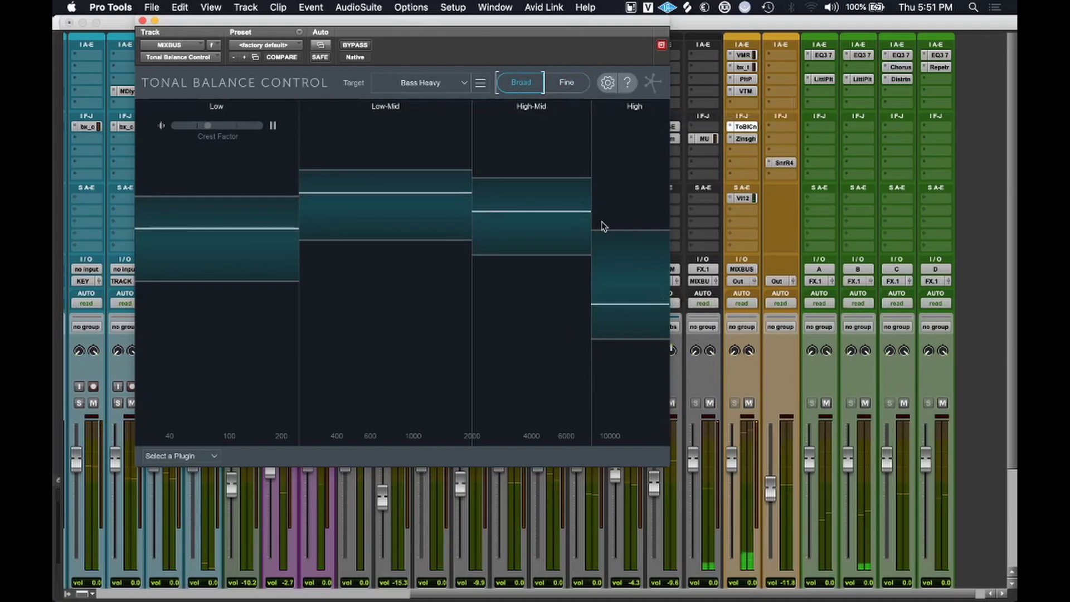
left_click(567, 84)
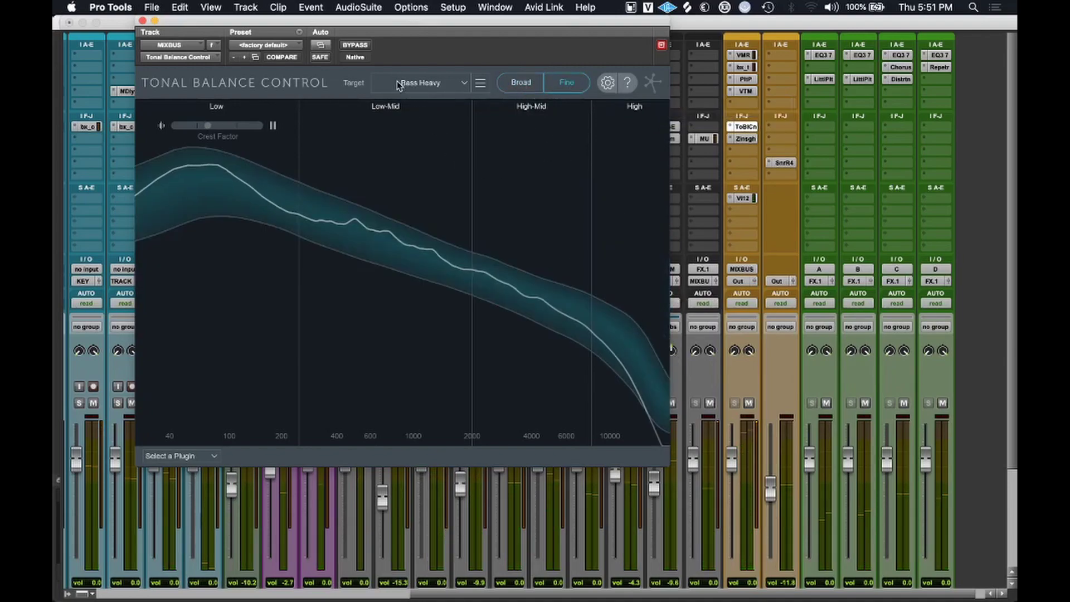
left_click(143, 20)
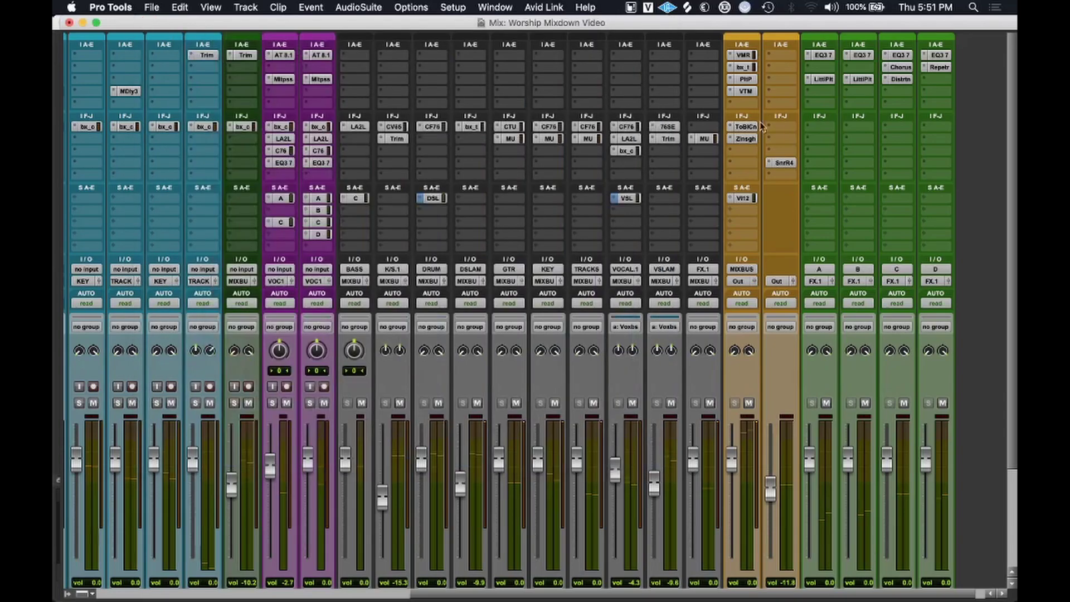
Add the stereo iZotope Ozone 8 plug-in to the empty insert slot below VTM on MIXBUS.
left_click(741, 104)
mouse_move(756, 108)
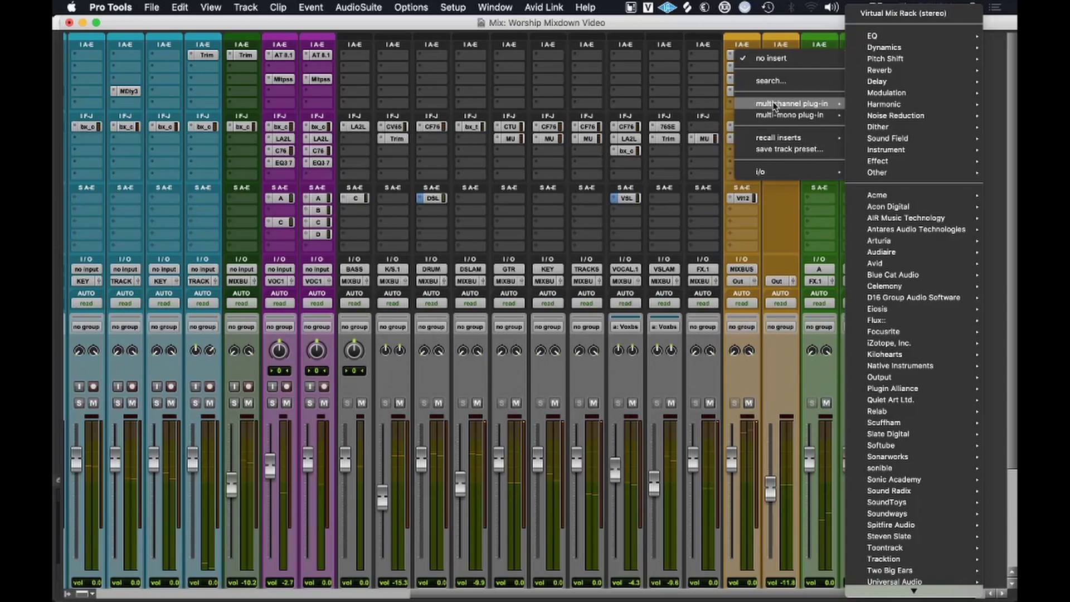
mouse_move(929, 513)
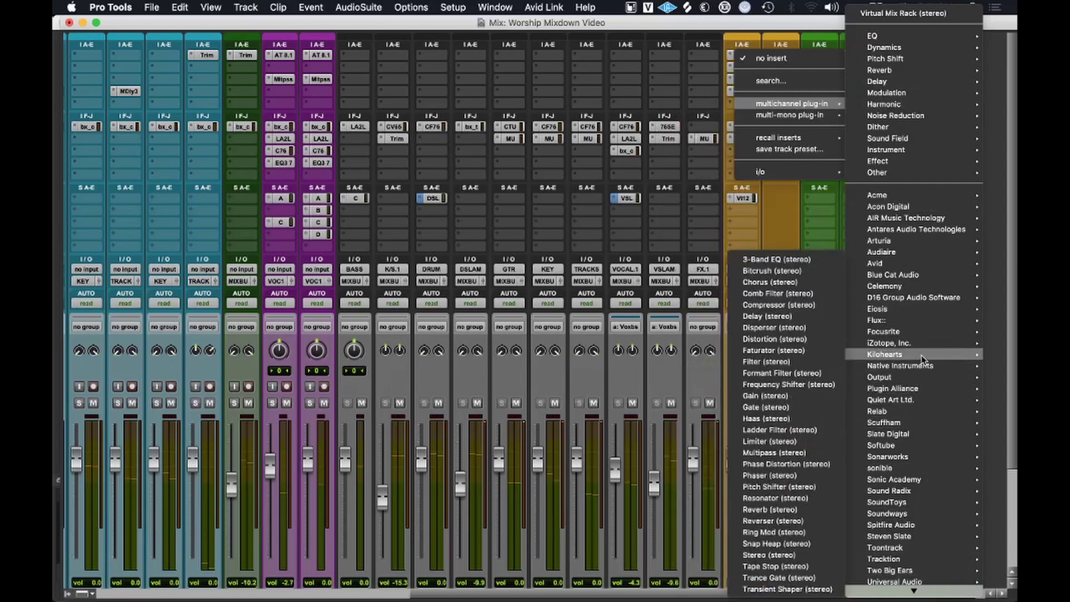
mouse_move(919, 343)
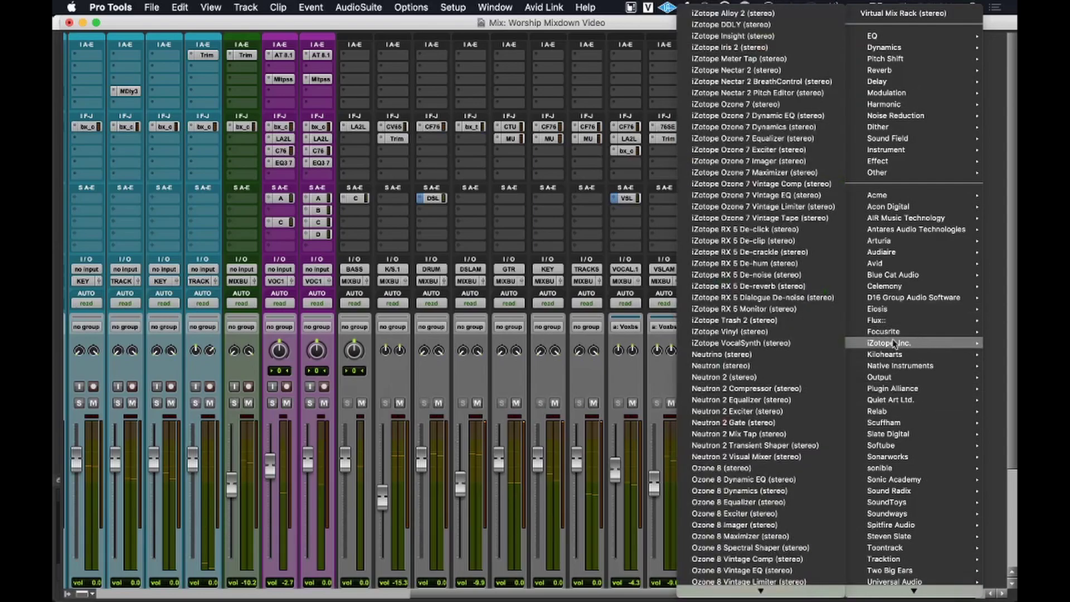
scroll(744, 519, "down", 3)
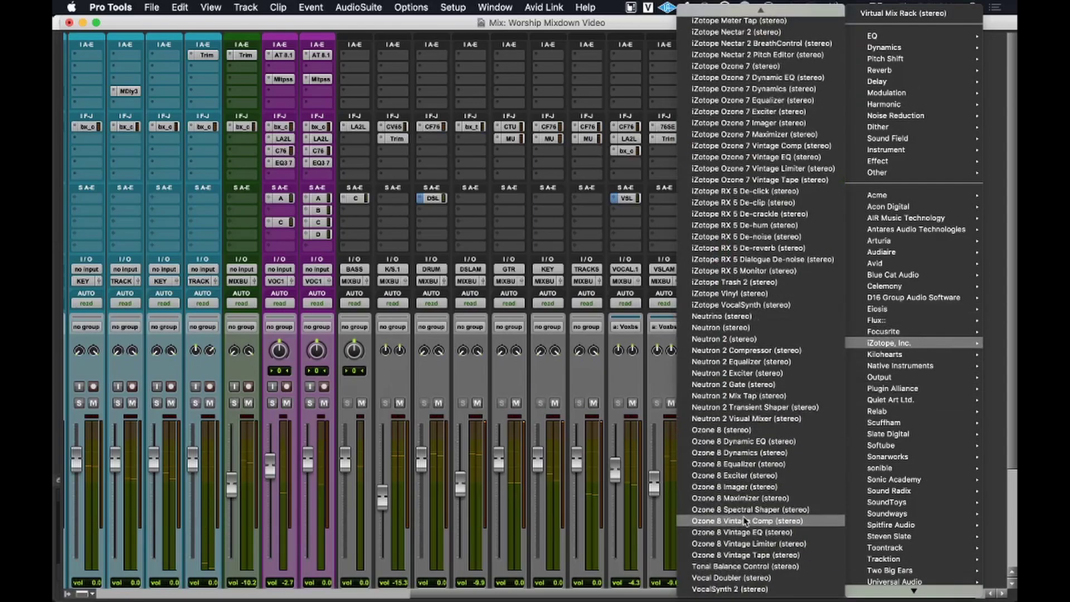
left_click(763, 432)
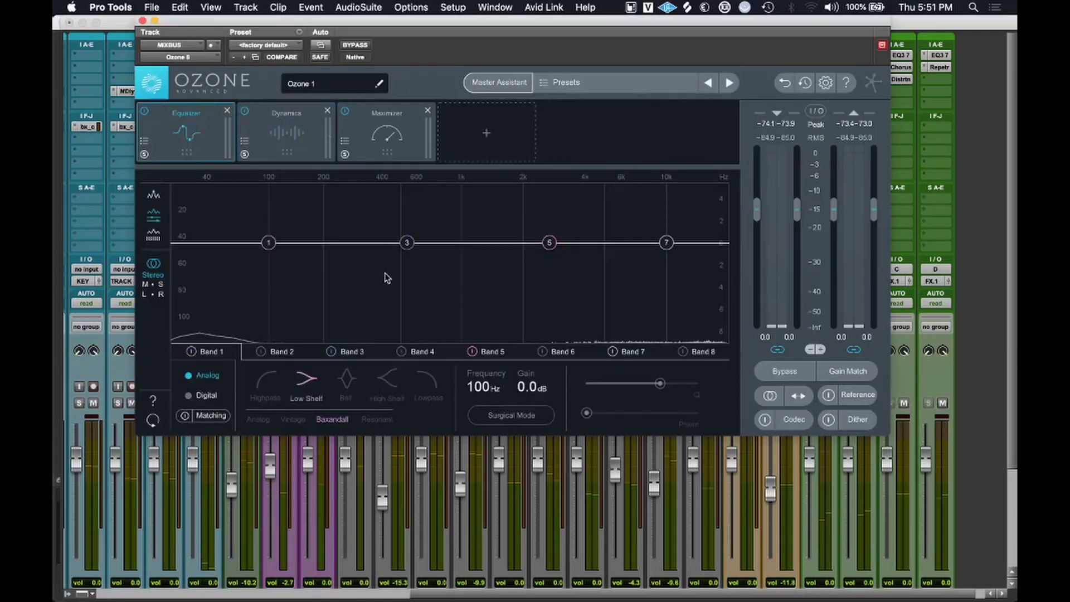
Boost Equalizer band 7 as a high shelf at 6.37 kHz by 3.0 dB during playback, and compare with the module bypassed.
key("space")
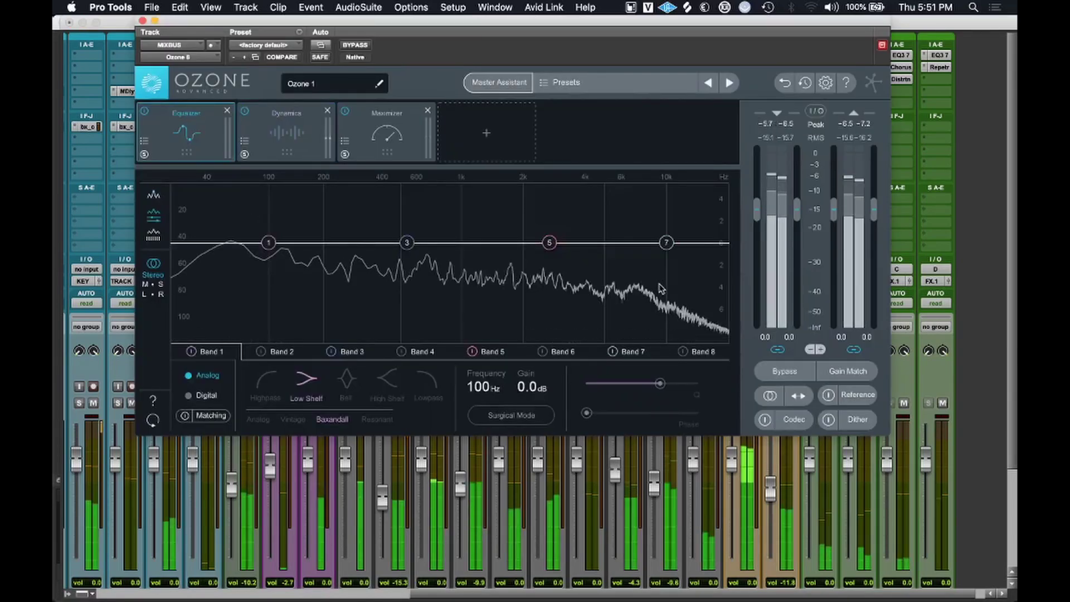
left_click_drag(667, 242, 652, 237)
left_click_drag(639, 237, 627, 217)
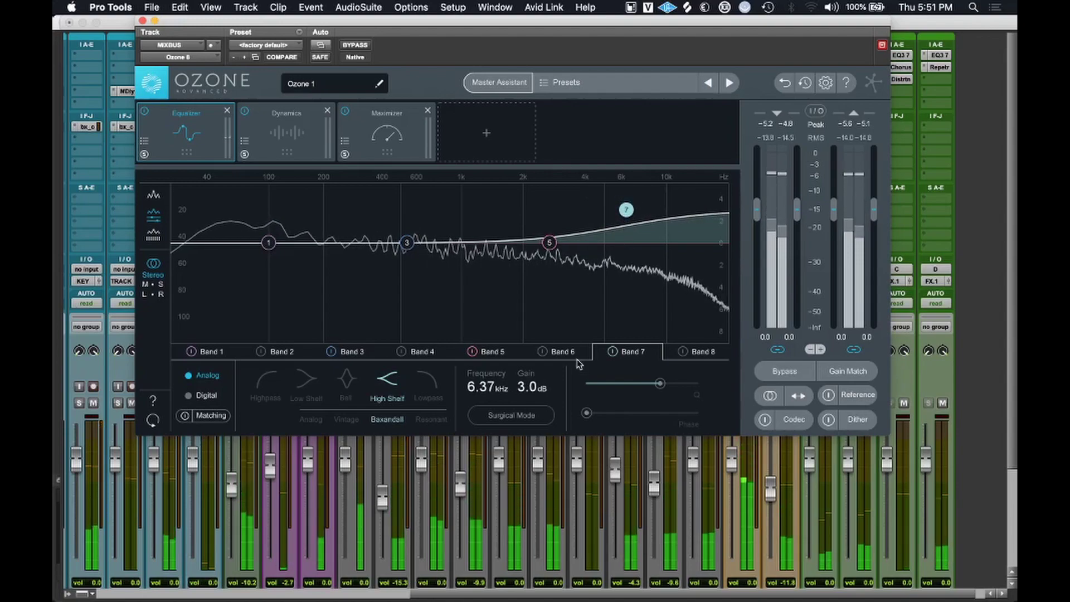
left_click(146, 113)
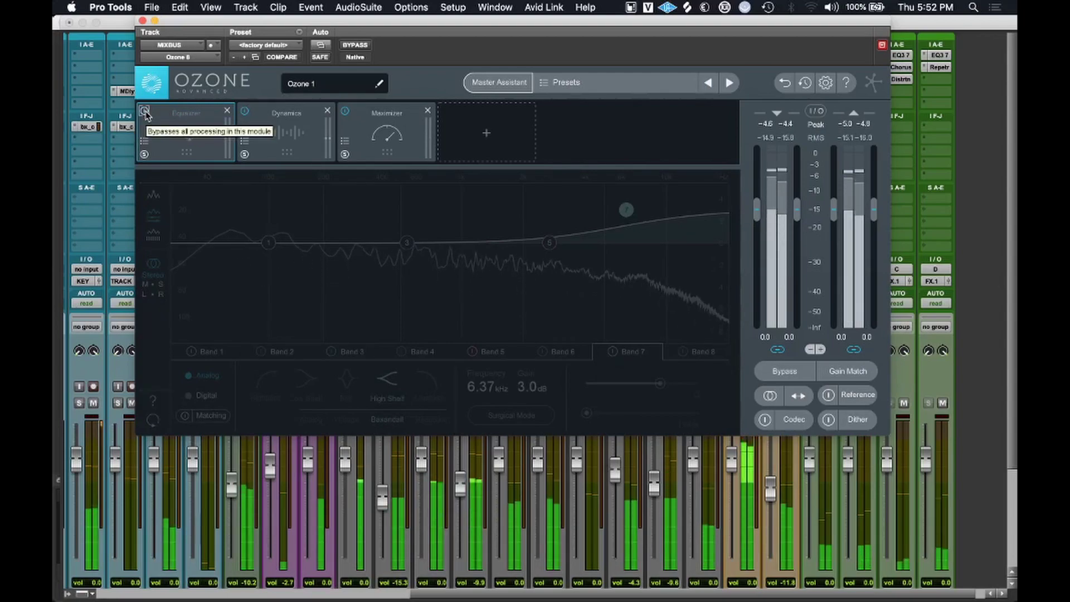
left_click(146, 113)
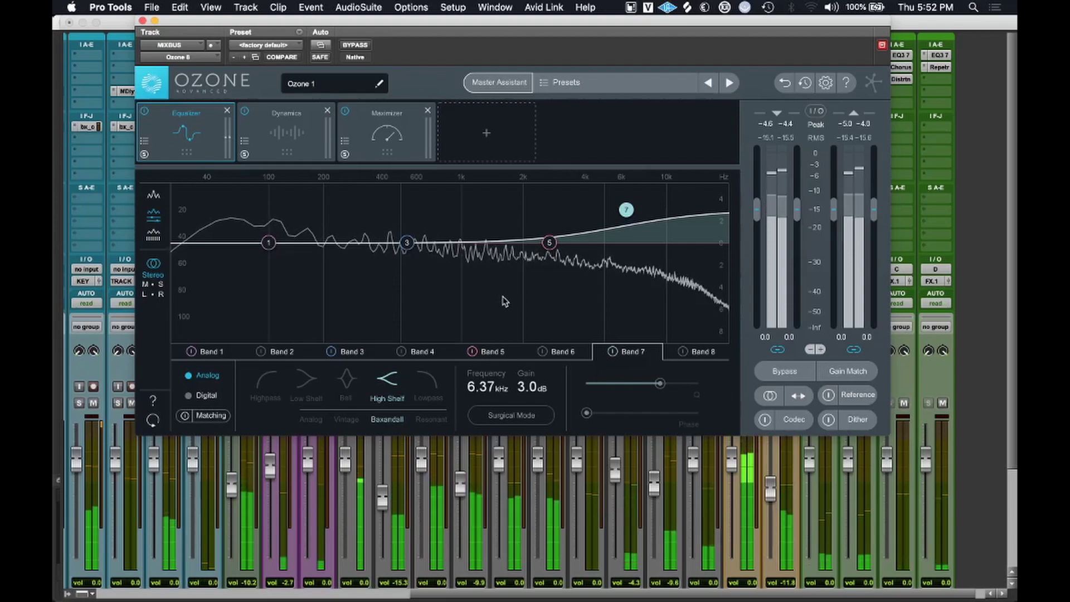
Switch the Equalizer to mid/side, boost side band 5 at 6.14 kHz by 1.1 dB, and compare with the band bypassed.
left_click(145, 284)
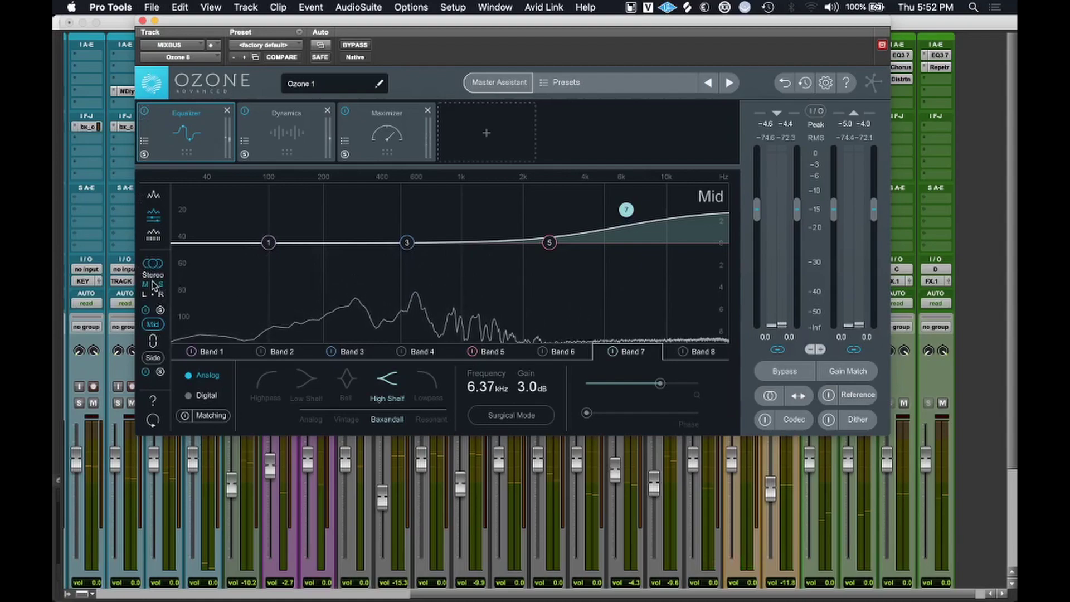
left_click(153, 359)
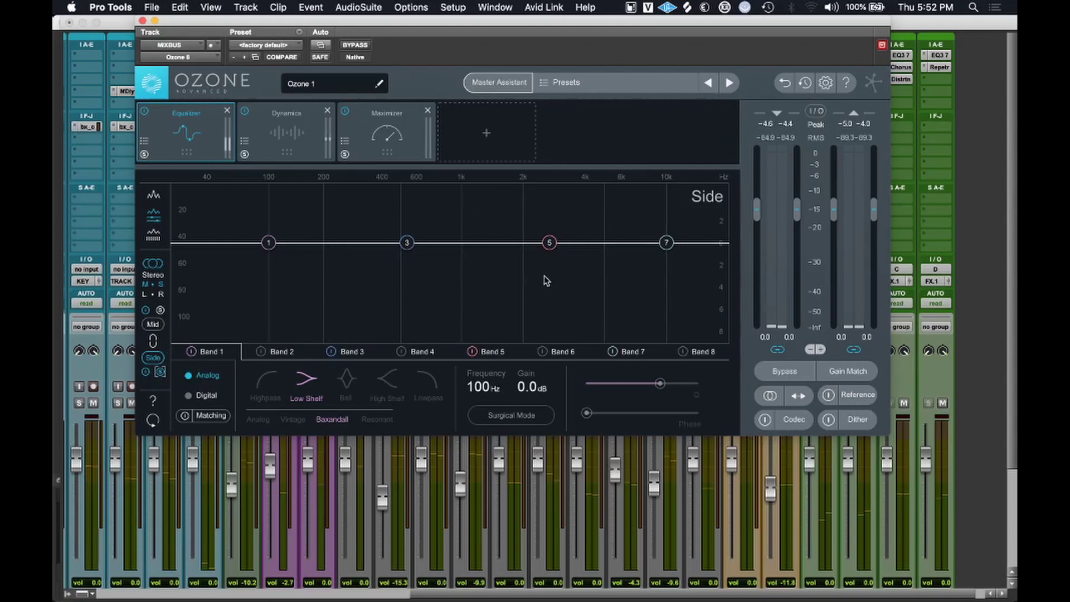
key("space")
left_click_drag(549, 242, 624, 235)
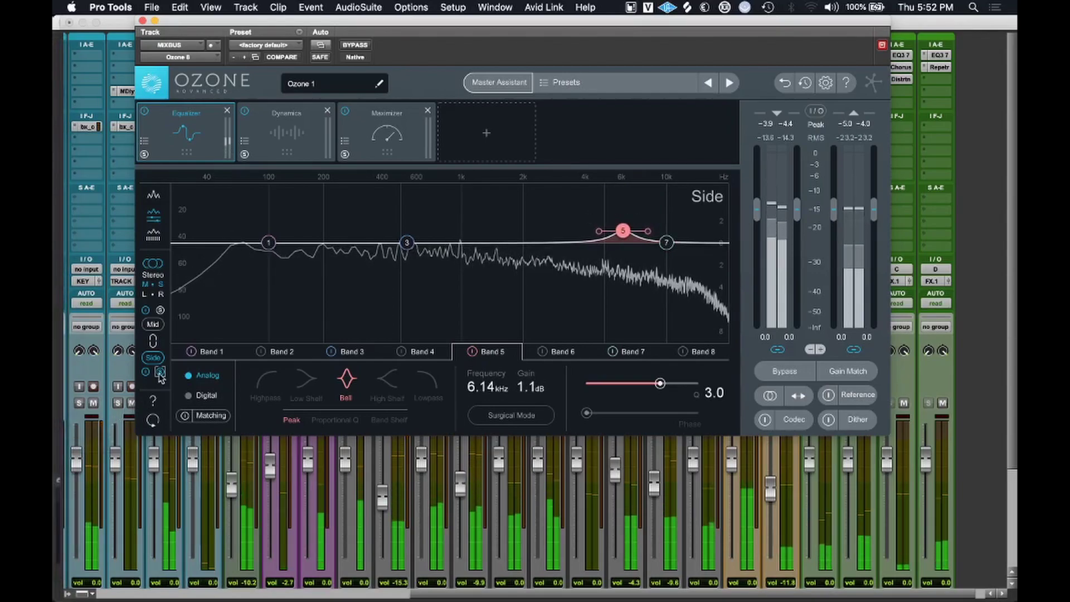
left_click(471, 351)
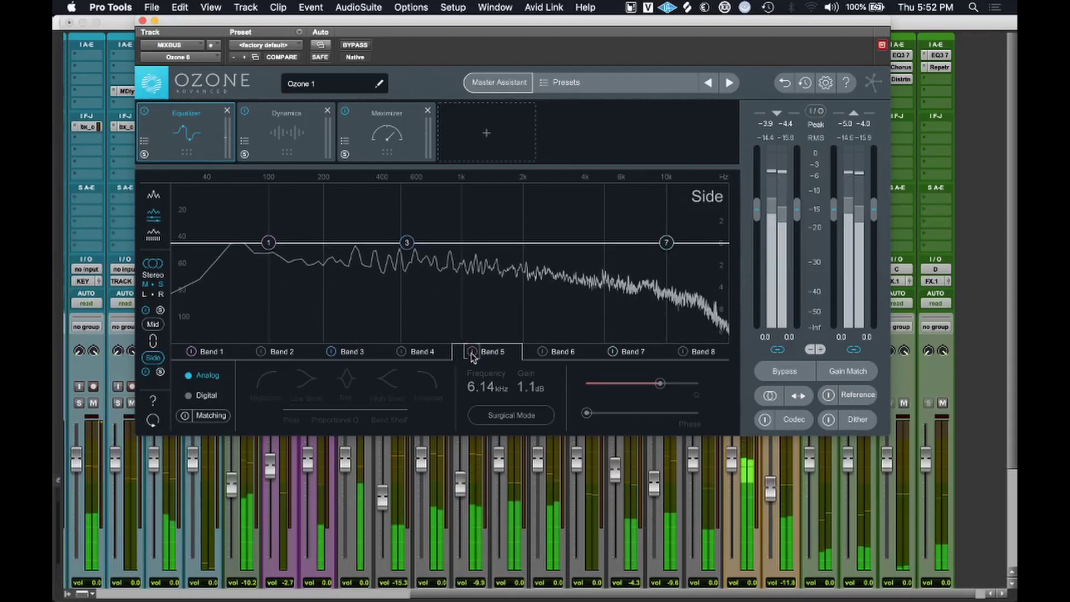
left_click(470, 352)
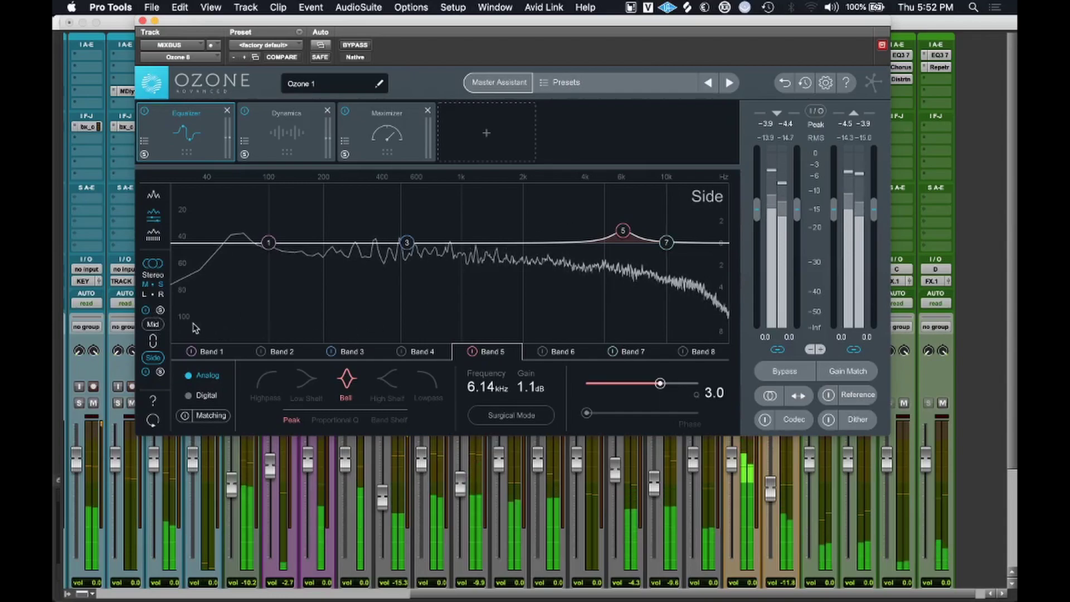
Set the side channel's band 7 high shelf to 4.73 kHz with a 1.9 dB gain during playback.
left_click(158, 327)
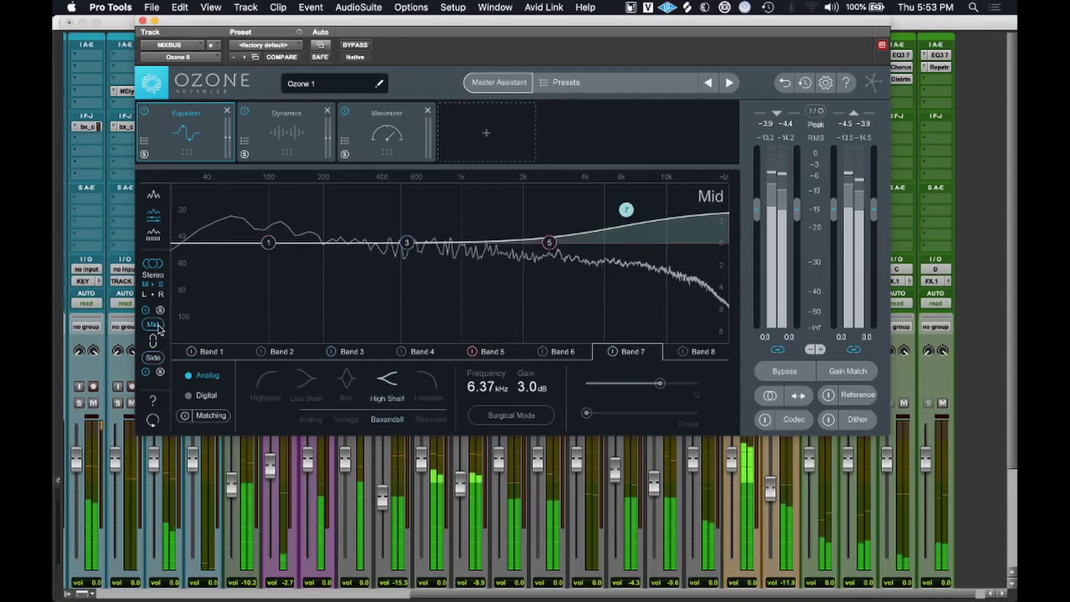
left_click(156, 359)
left_click_drag(665, 246, 600, 225)
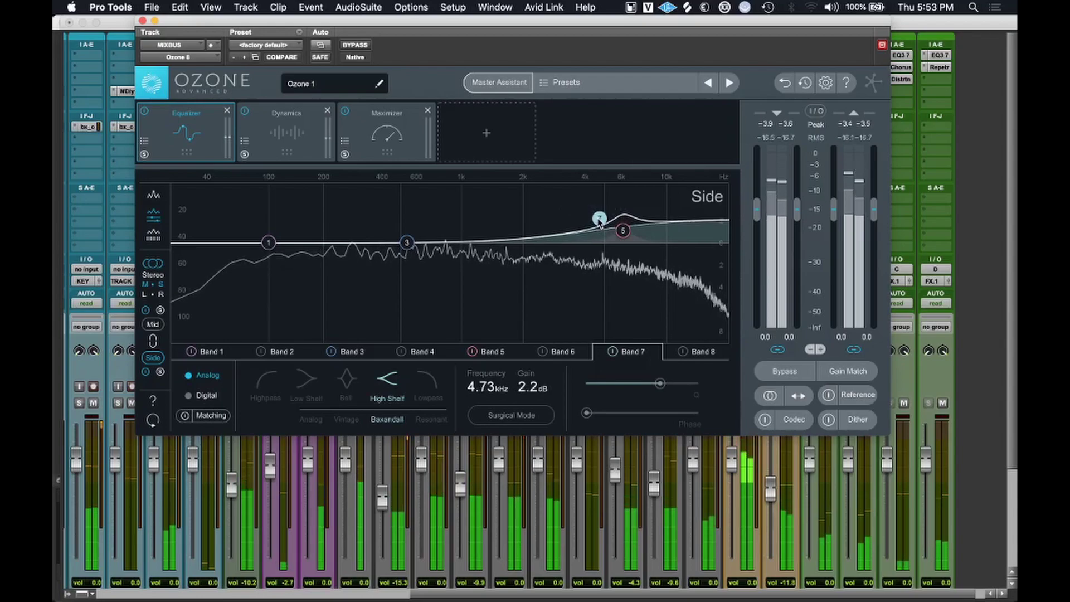
left_click_drag(600, 222, 601, 224)
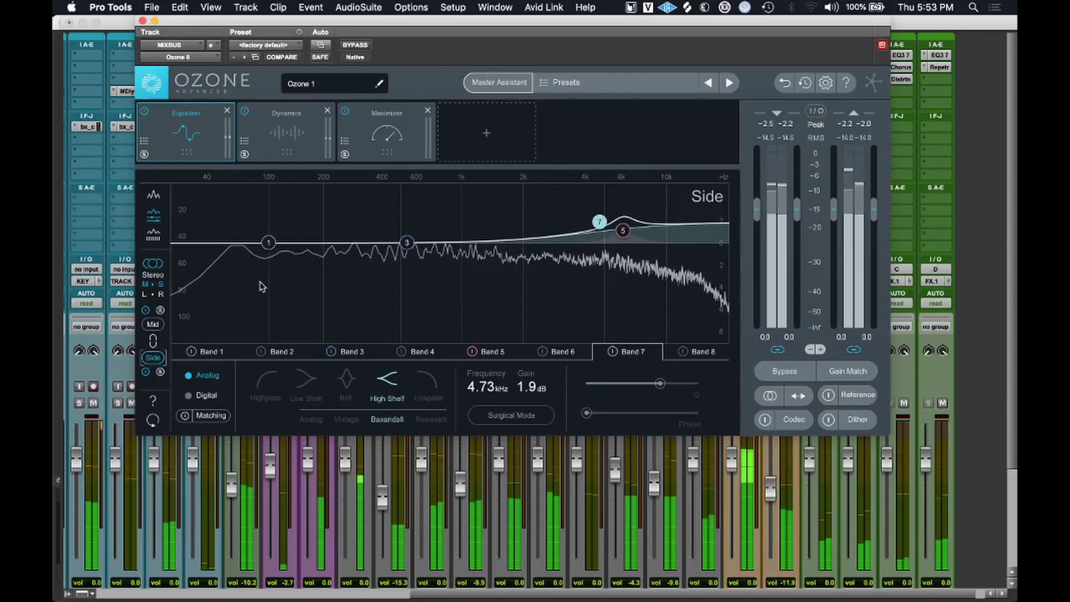
Show all bands in Ozone's Dynamics module, set their linked compressor thresholds to -15.2 dB, and audition the mix.
left_click(248, 135)
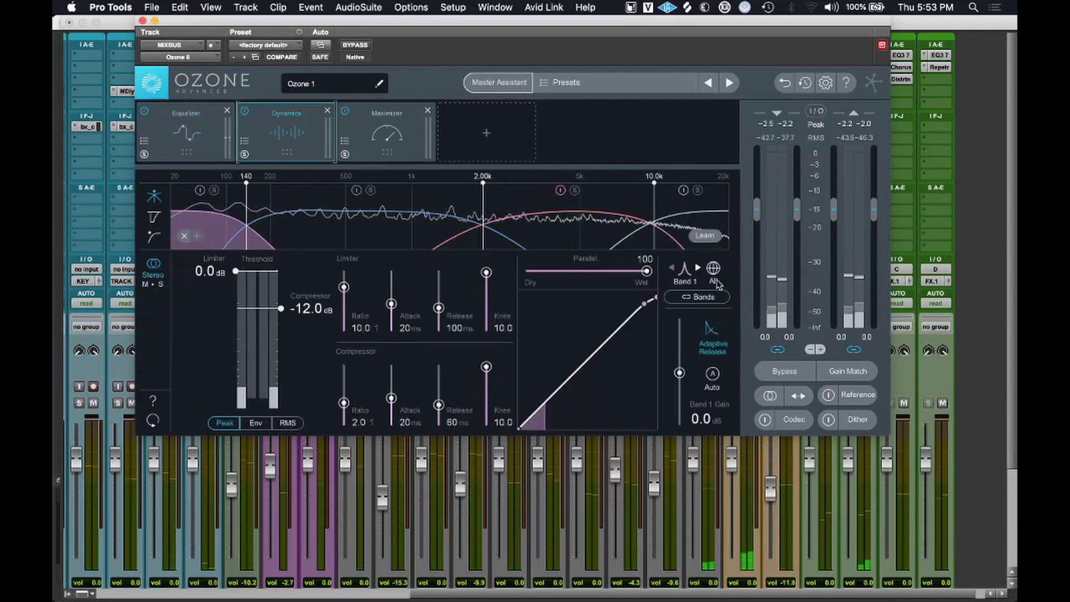
left_click(713, 274)
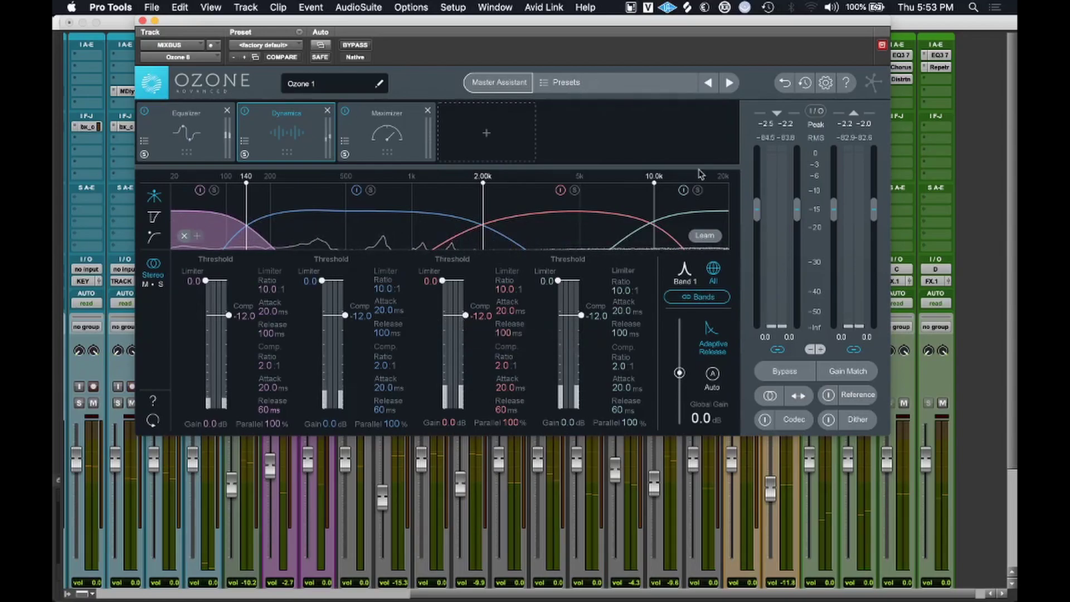
left_click_drag(461, 317, 475, 341)
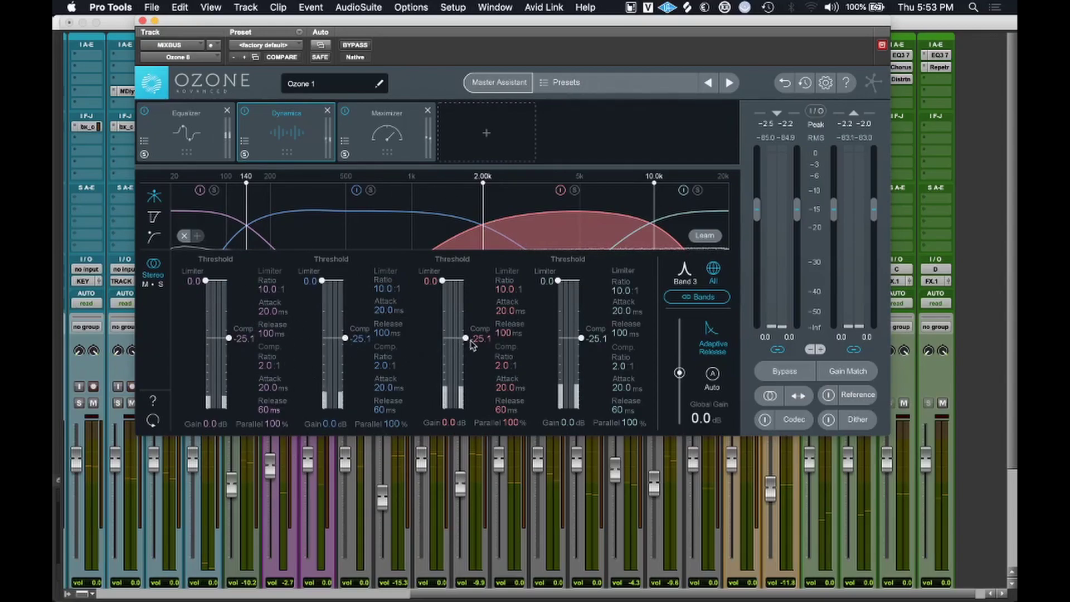
left_click_drag(472, 343, 475, 321)
key("space")
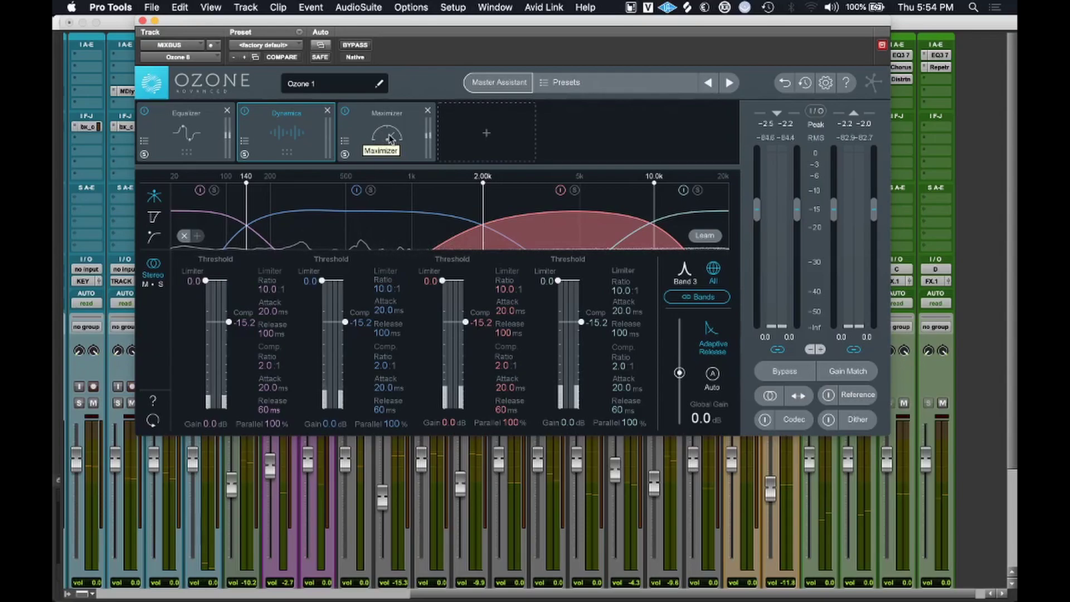
Replace Ozone's Maximizer with a Vintage Limiter module set to Modern mode.
left_click(391, 139)
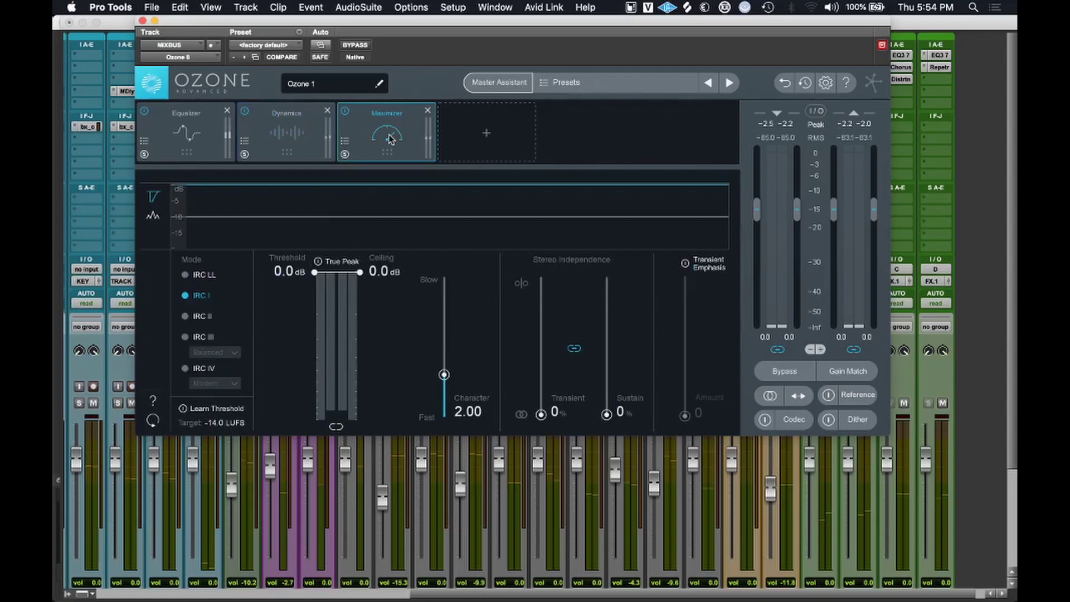
left_click(458, 133)
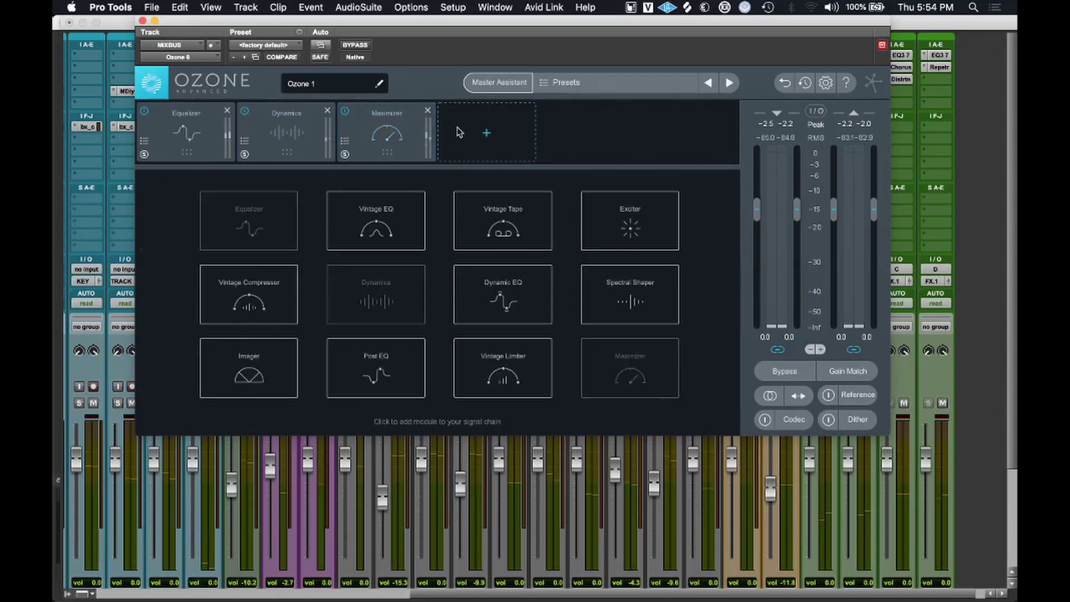
left_click(478, 385)
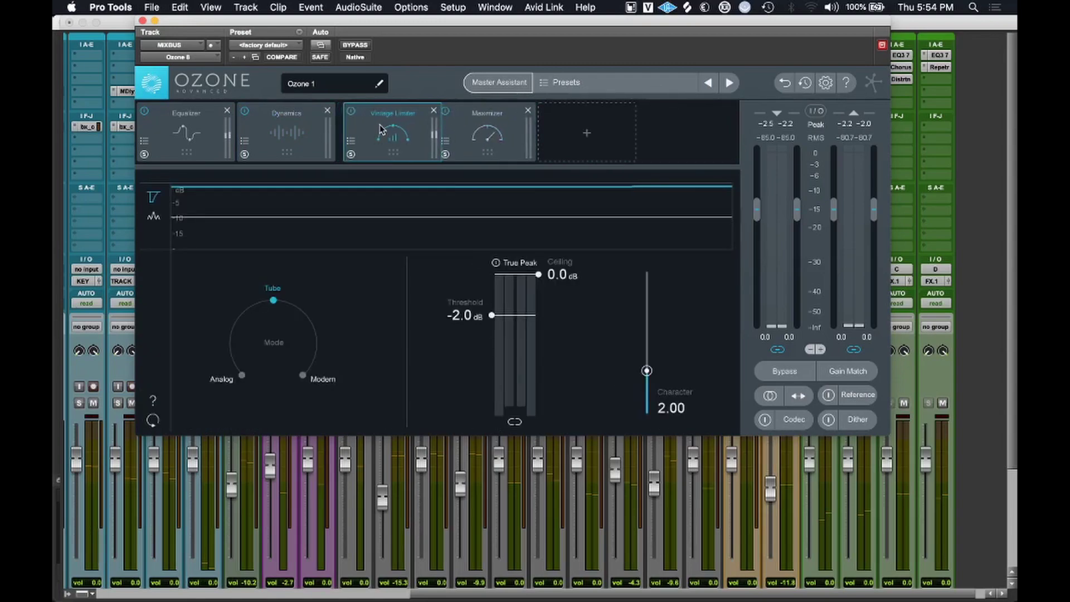
left_click(529, 111)
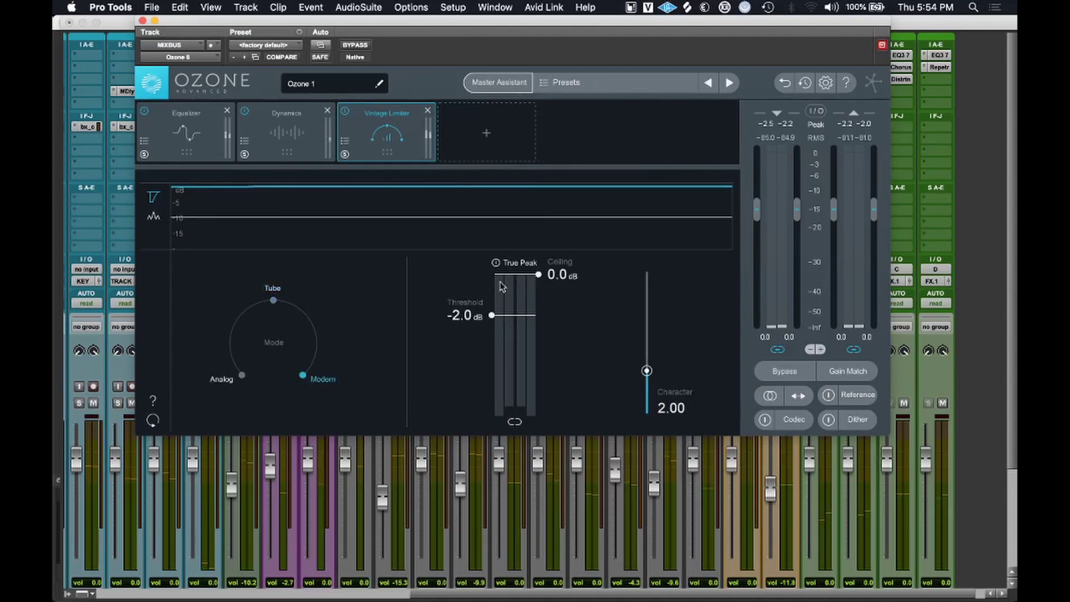
Set the Vintage Limiter's ceiling to -0.7 dB and its threshold to -6.8 dB during playback, and close Ozone.
left_click_drag(492, 315, 463, 253)
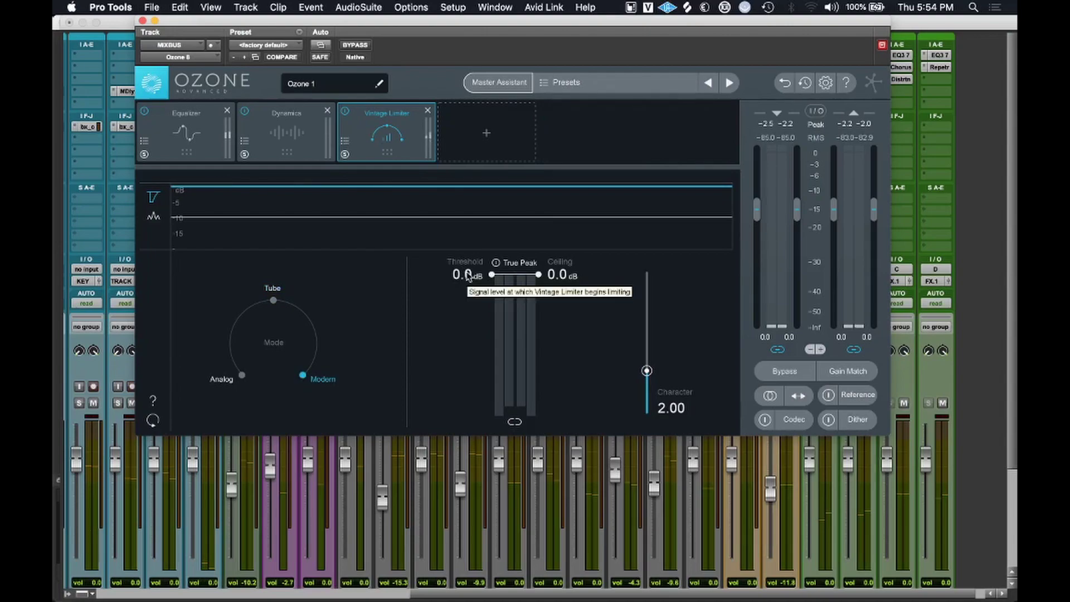
key("space")
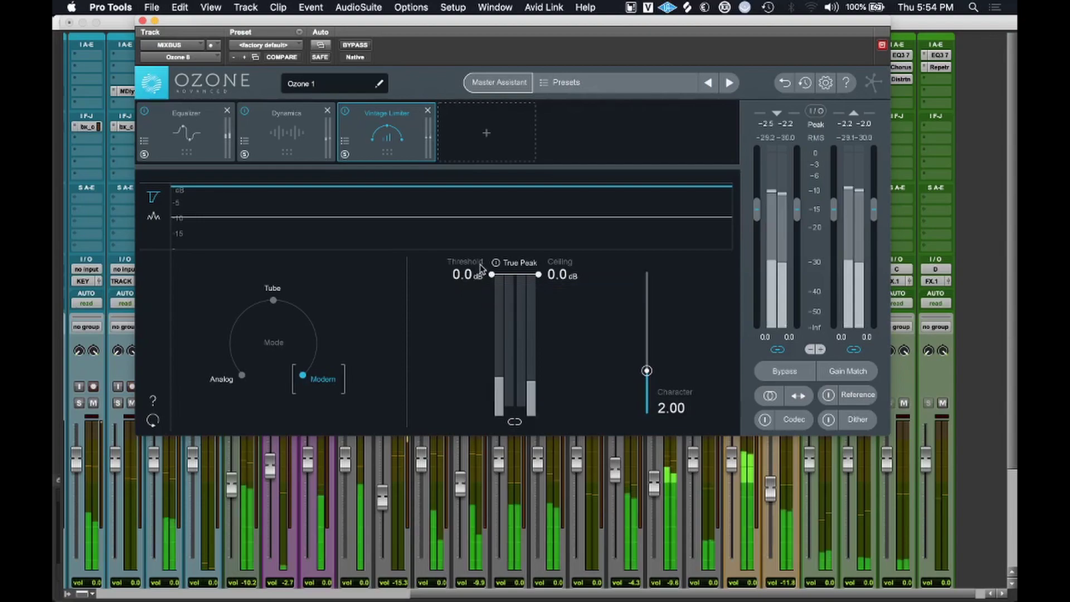
left_click_drag(560, 279, 564, 300)
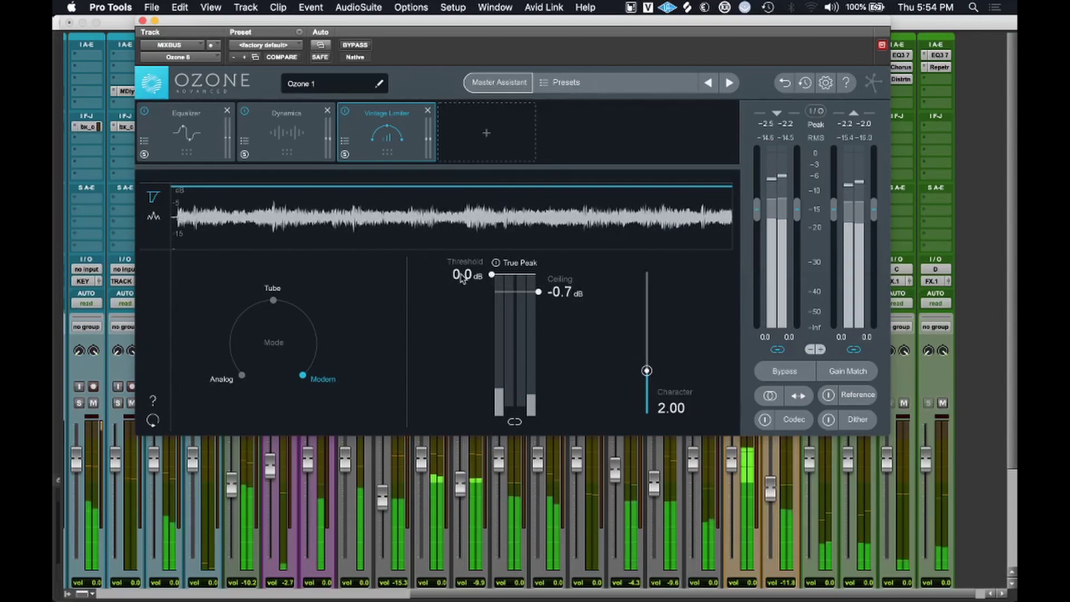
left_click_drag(462, 274, 462, 356)
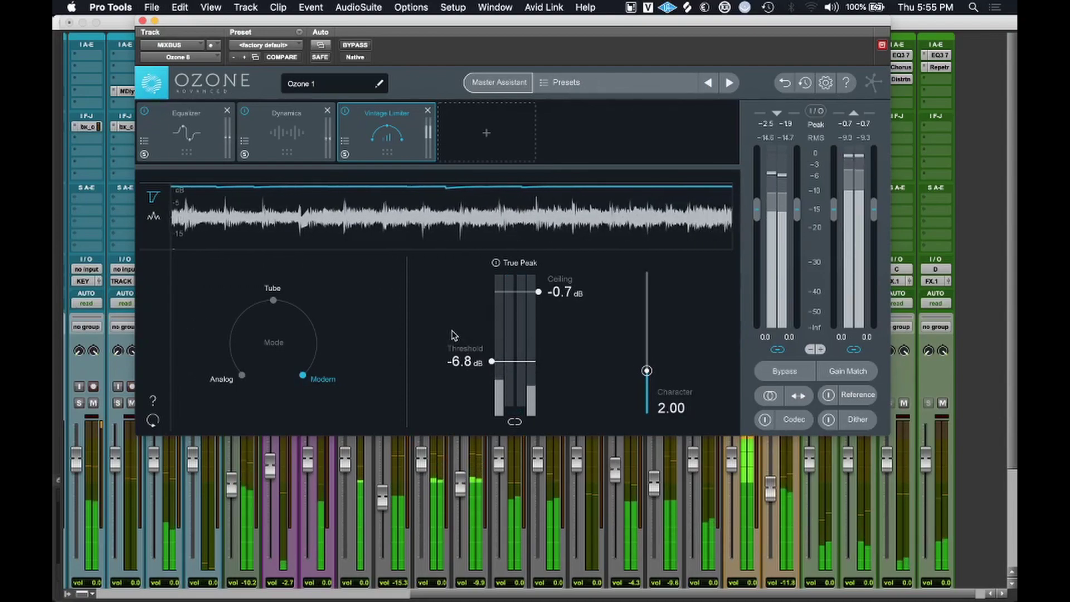
key("space")
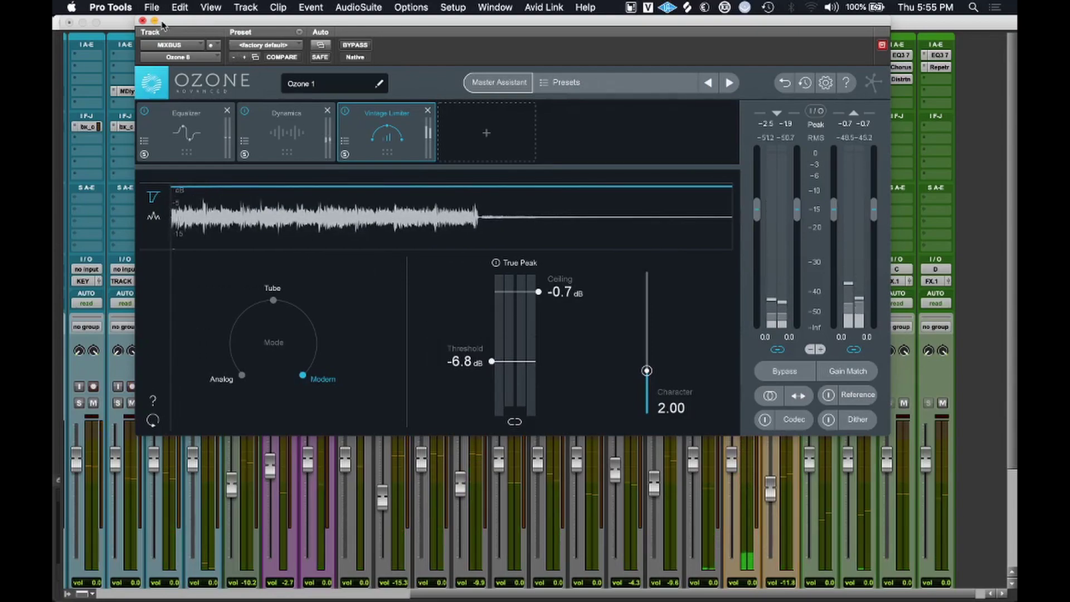
left_click(143, 21)
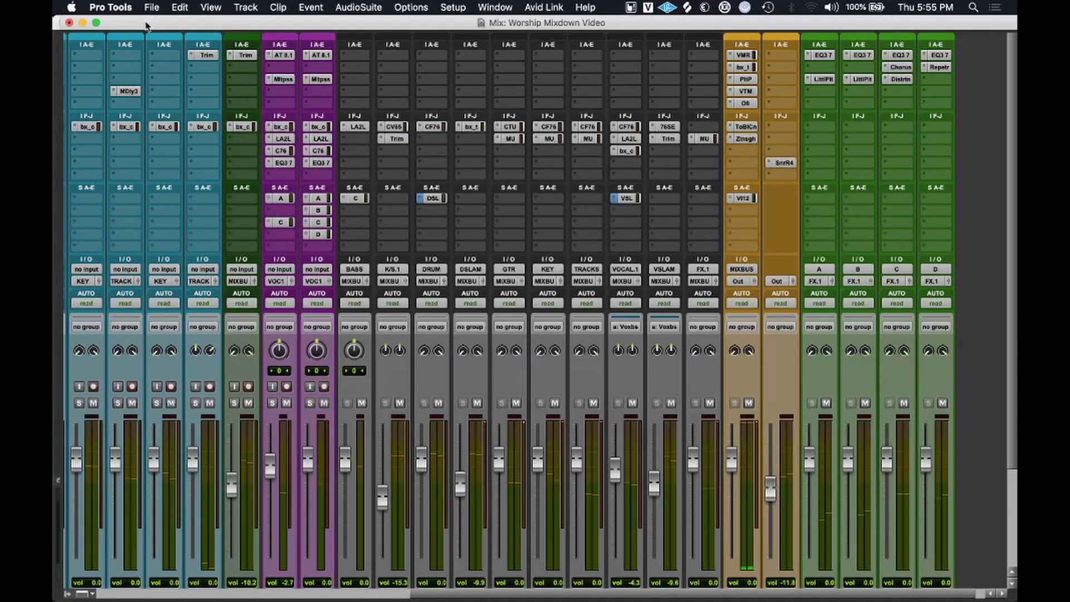
Check the mix bus's loudness in Insight and its tonal balance against the Bass Heavy target in Tonal Balance Control during playback.
left_click(744, 138)
left_click_drag(581, 30, 488, 32)
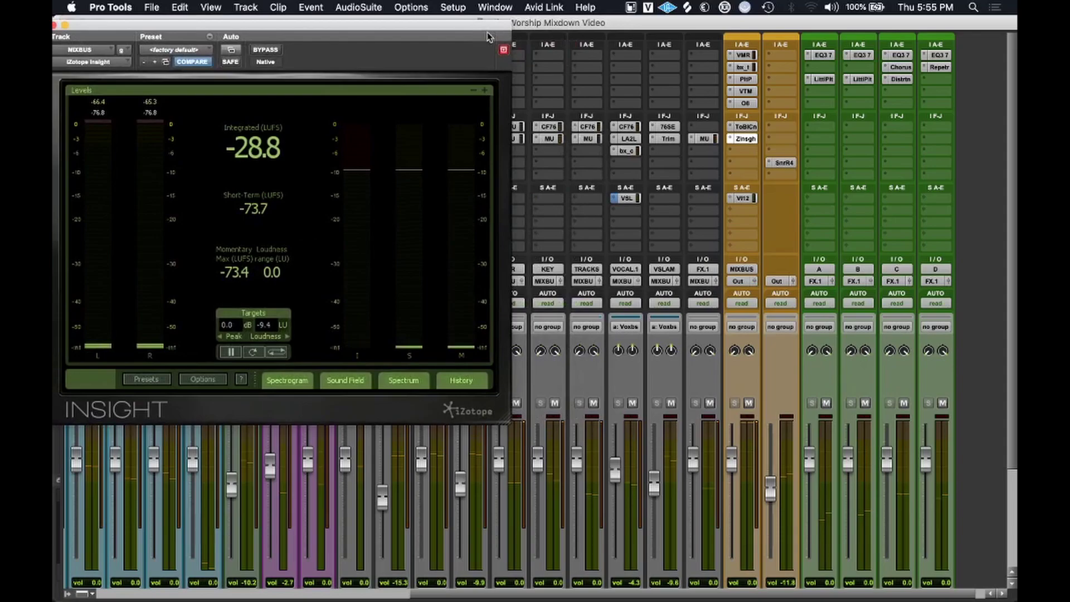
left_click(744, 127)
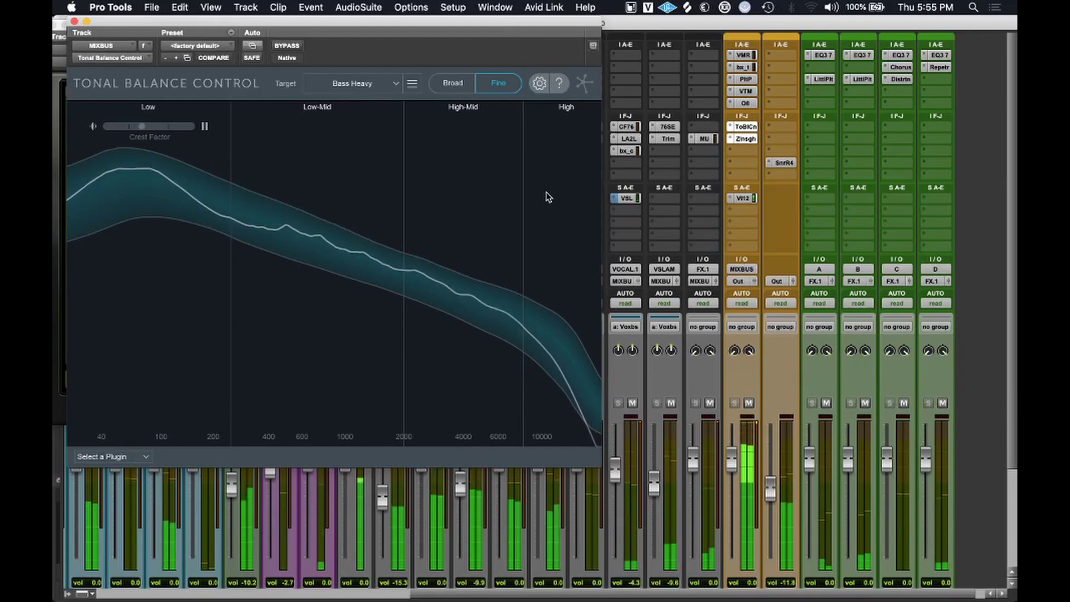
key("space")
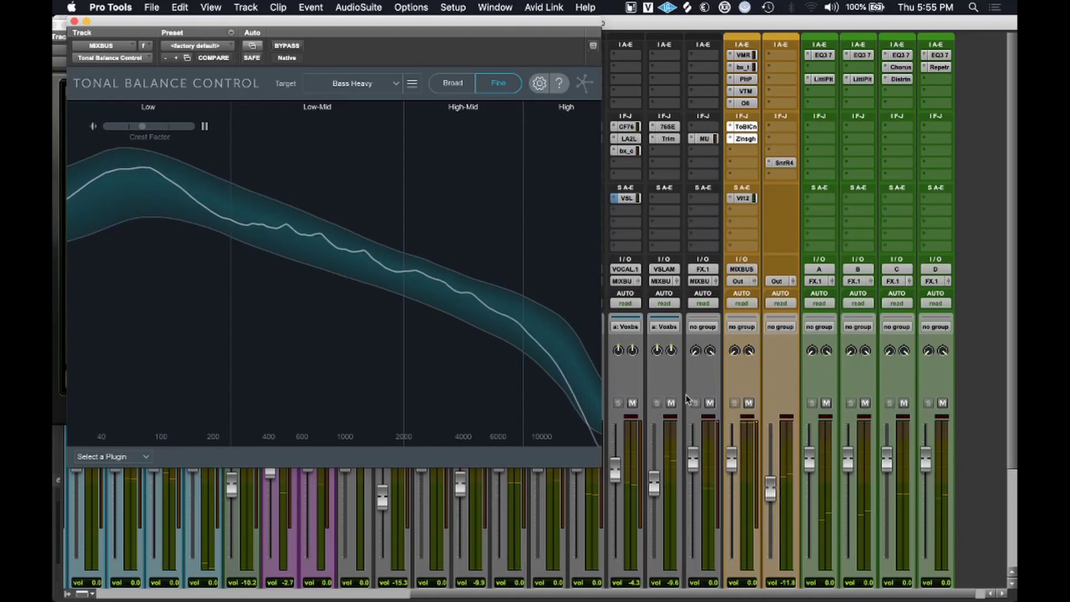
left_click(748, 141)
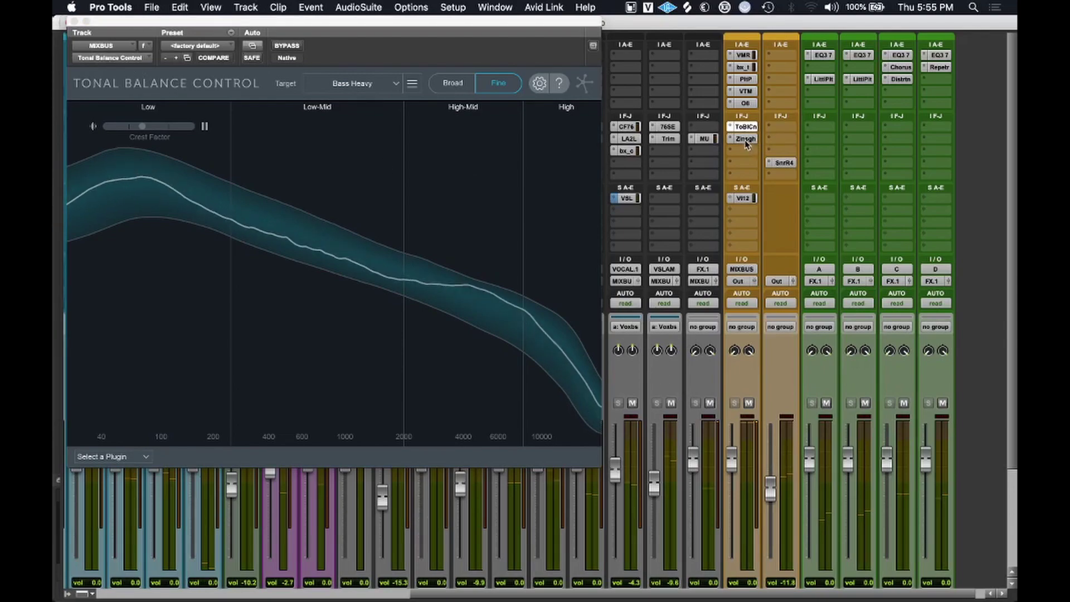
left_click(747, 140)
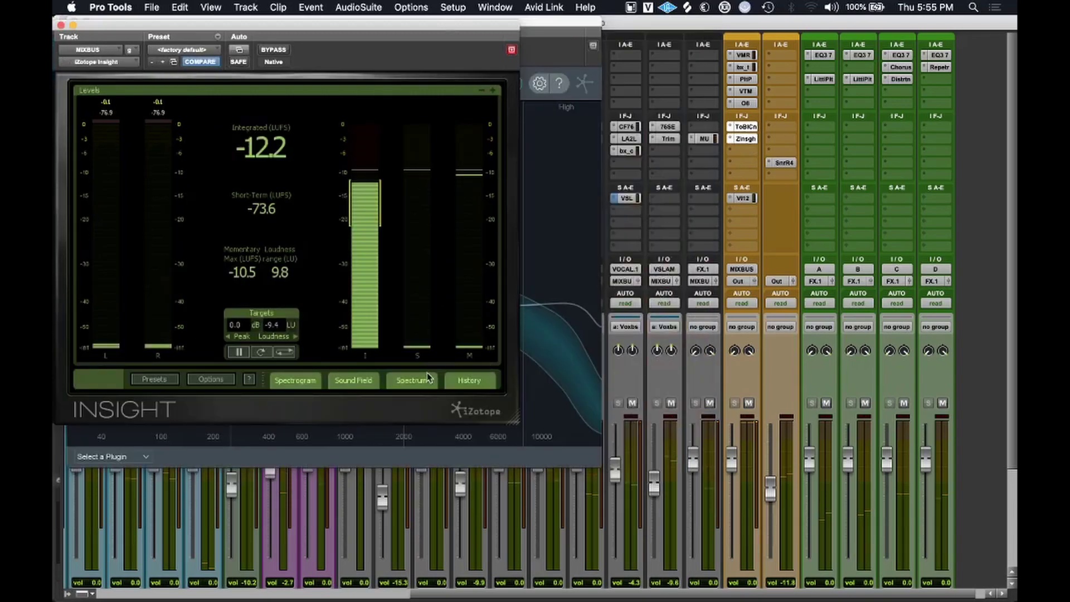
left_click_drag(585, 23, 682, 122)
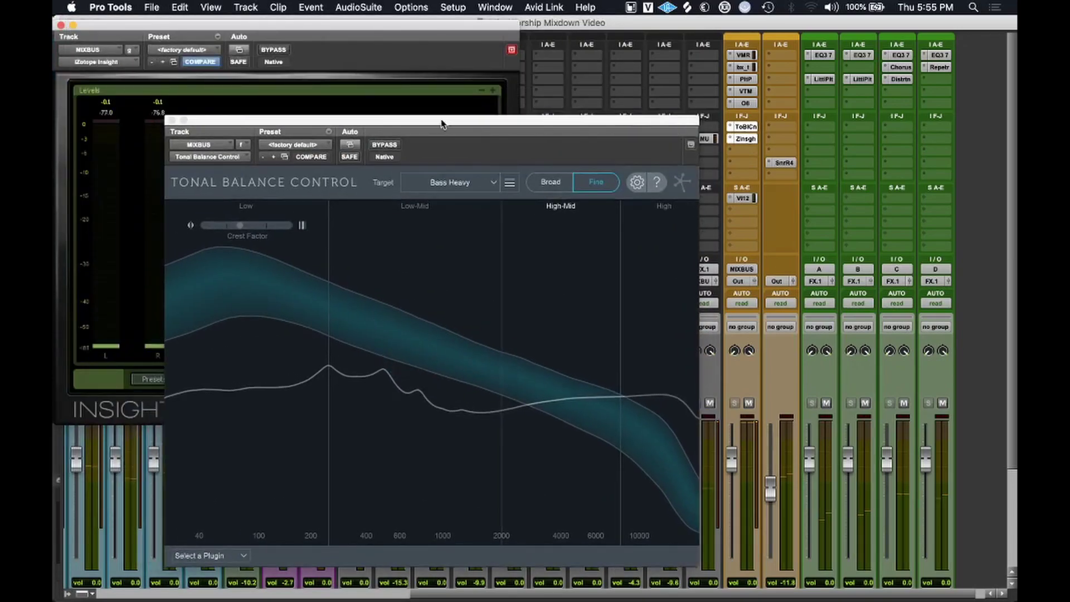
left_click(172, 120)
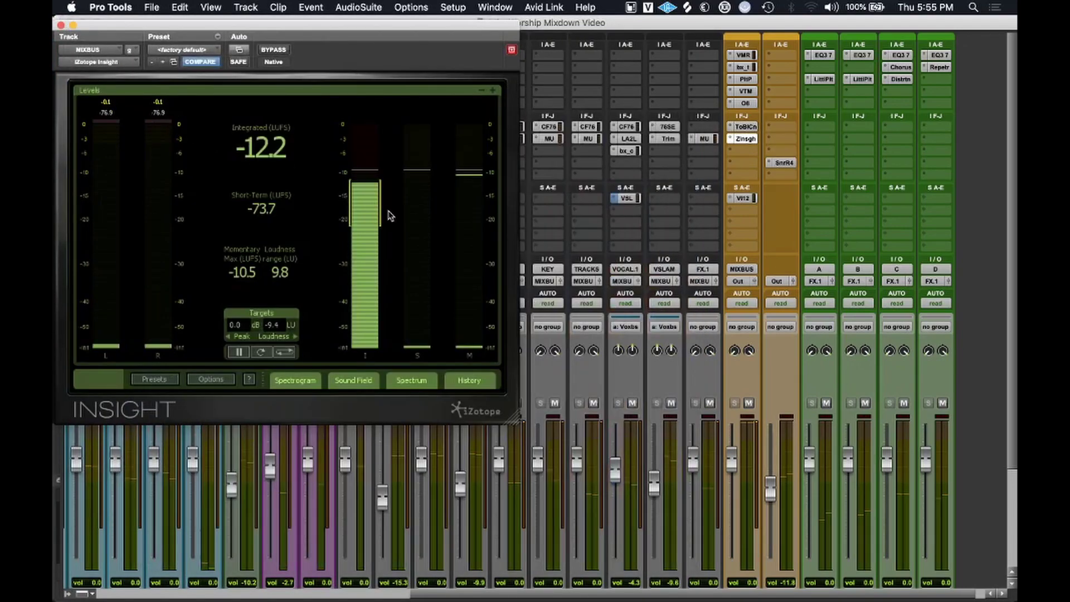
key("space")
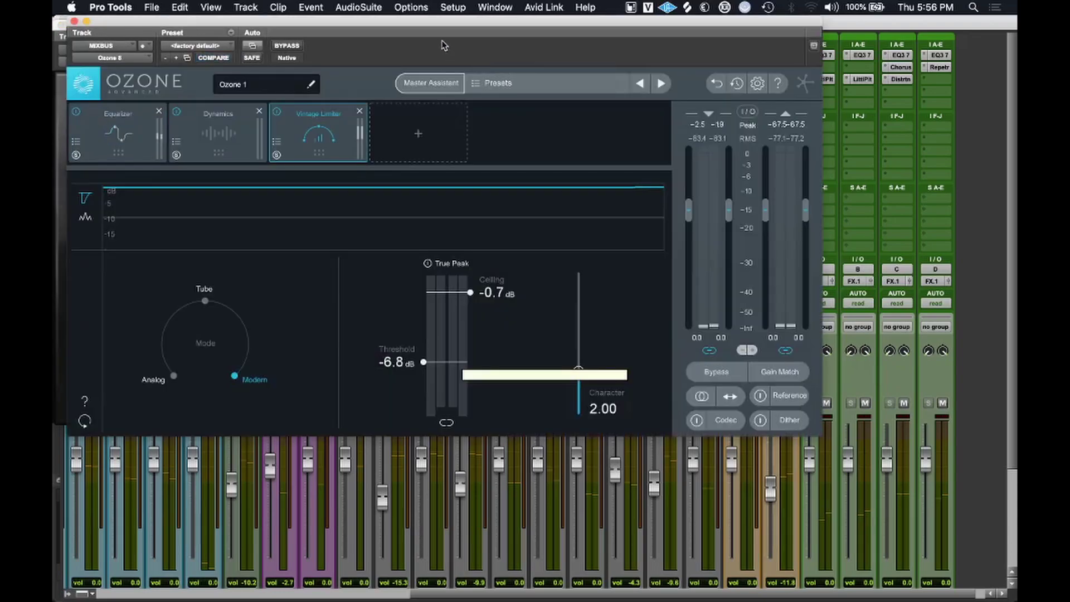
Place Ozone beside the Insight meter and audition the limited mix while watching its loudness.
left_click_drag(443, 28, 810, 160)
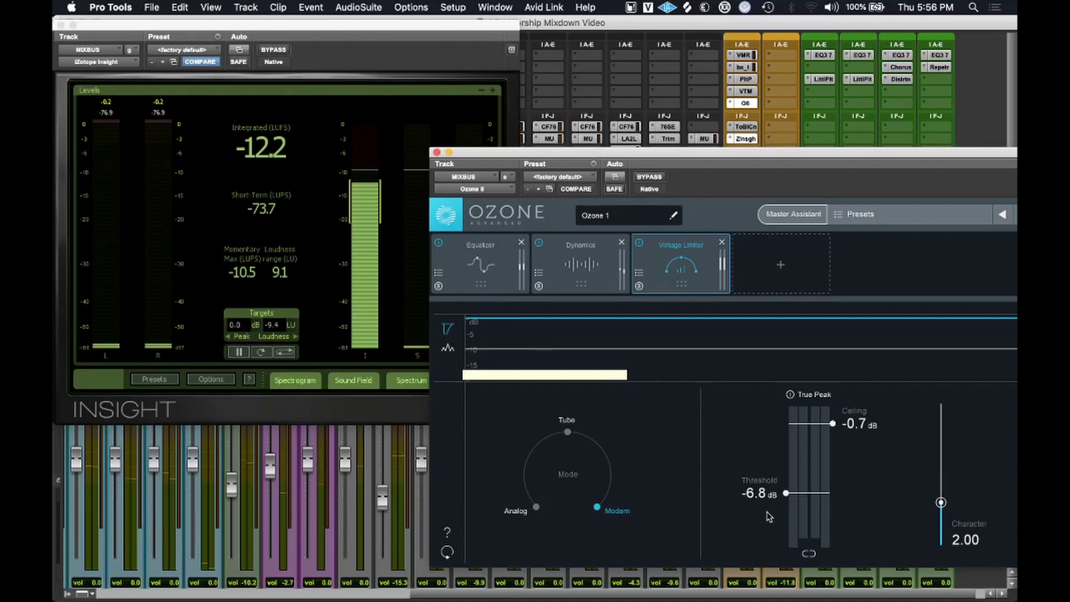
key("space")
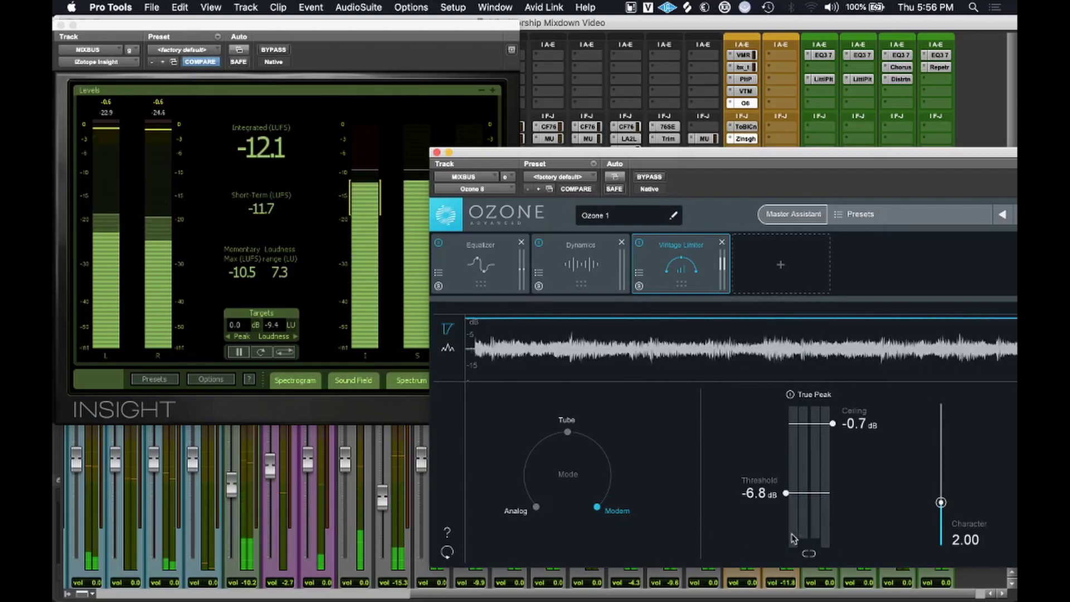
key("space")
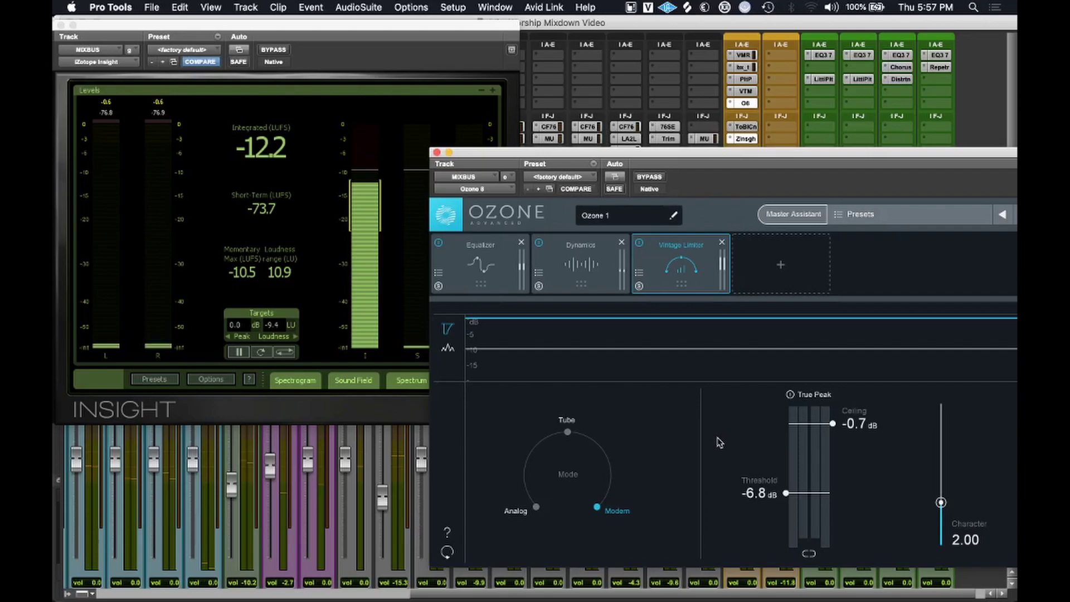
Lower the Vintage Limiter's threshold to -11.2 dB during playback and enable True Peak limiting.
key("space")
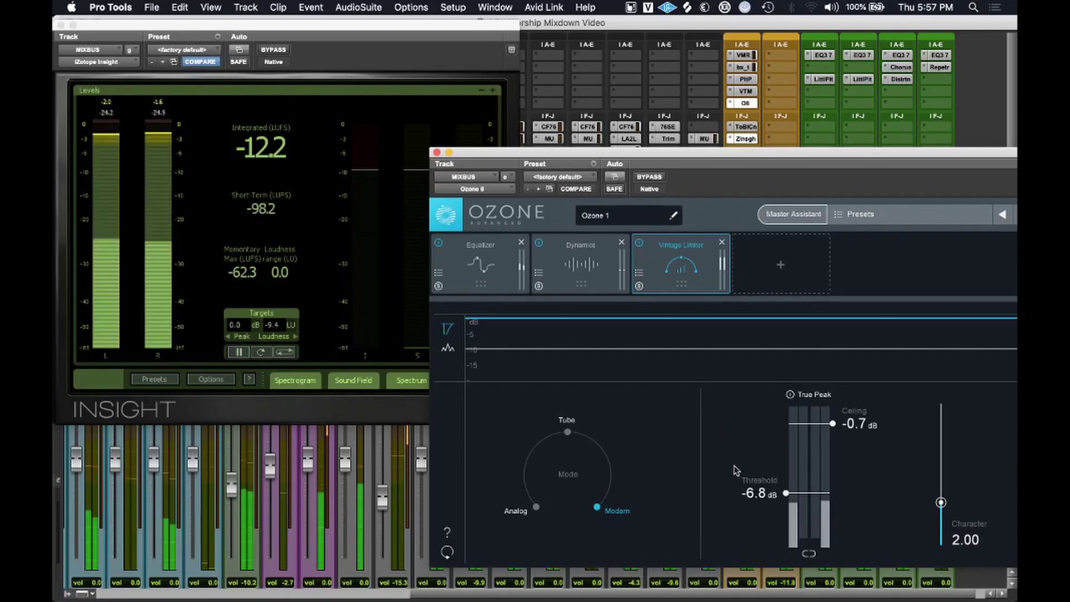
left_click_drag(759, 494, 768, 520)
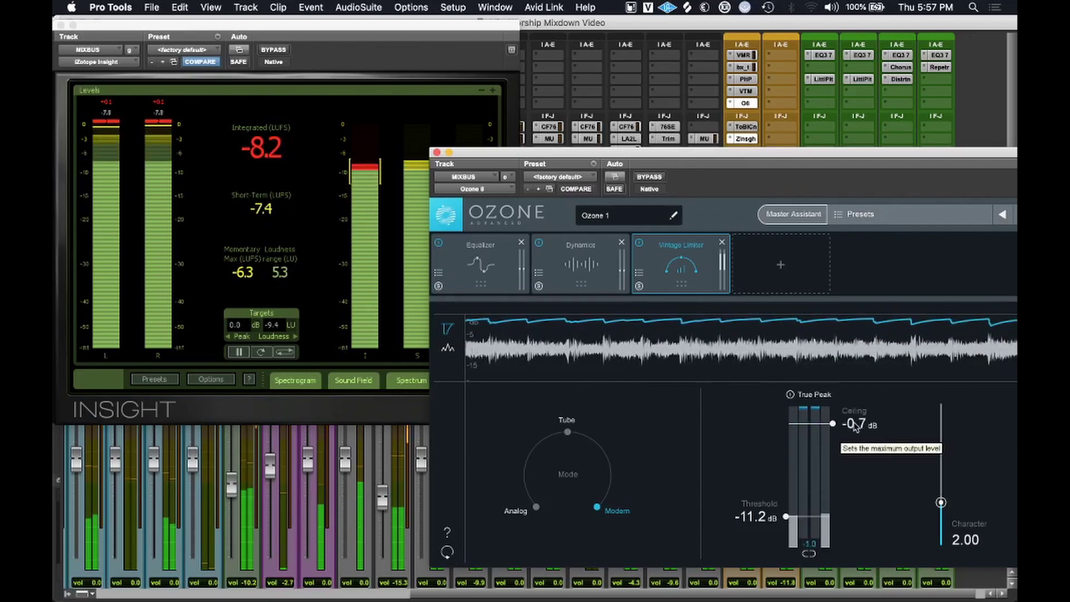
left_click(790, 395)
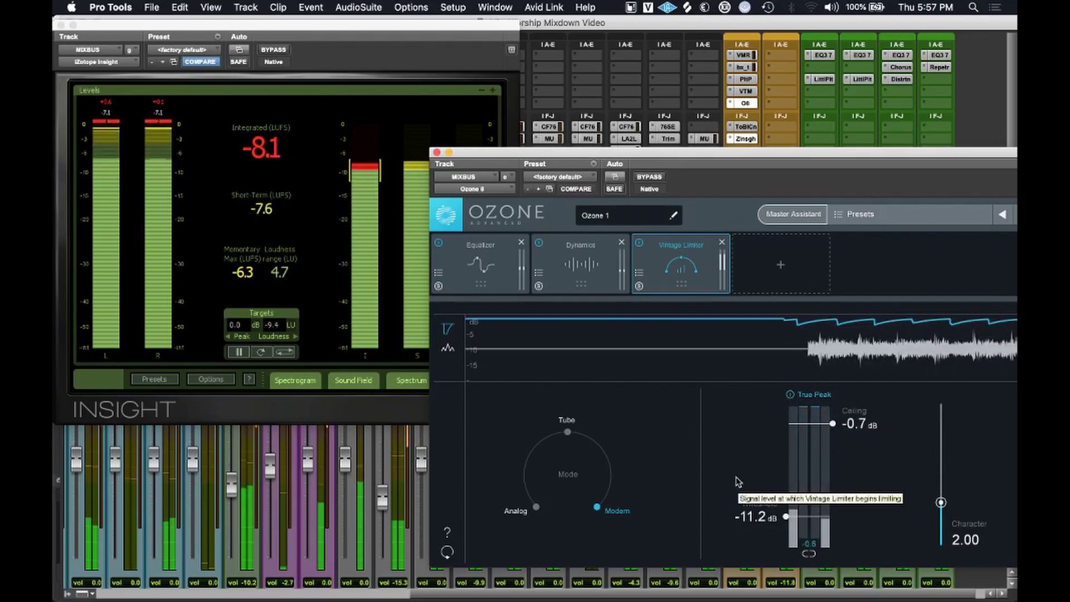
key("space")
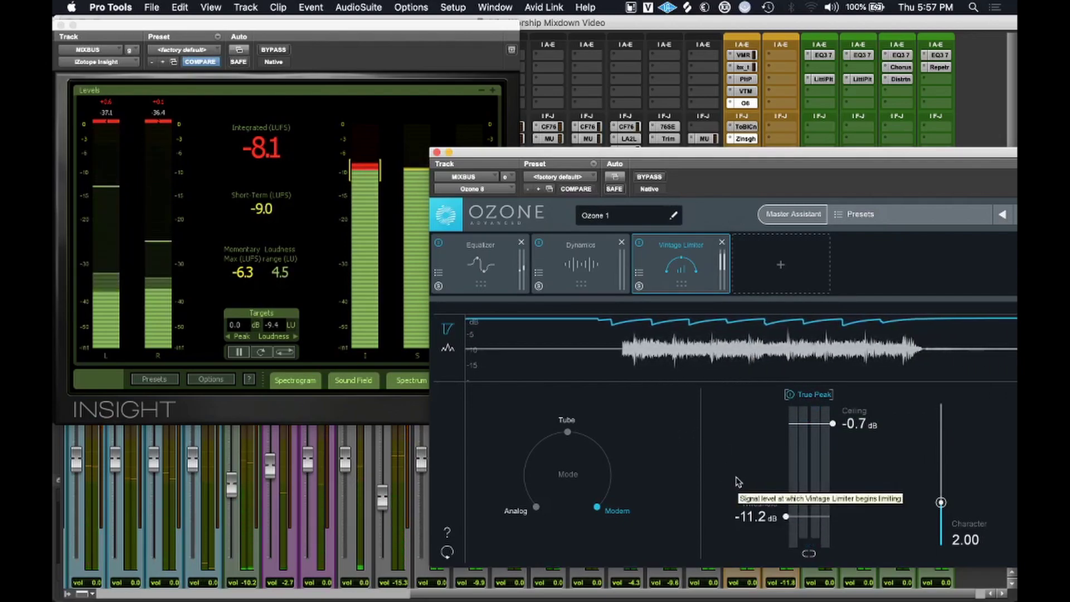
Reset Insight's level and loudness readings, set the Vintage Limiter's threshold to -8.4 dB, and check the loudness during playback.
scroll(761, 514, "up", 4)
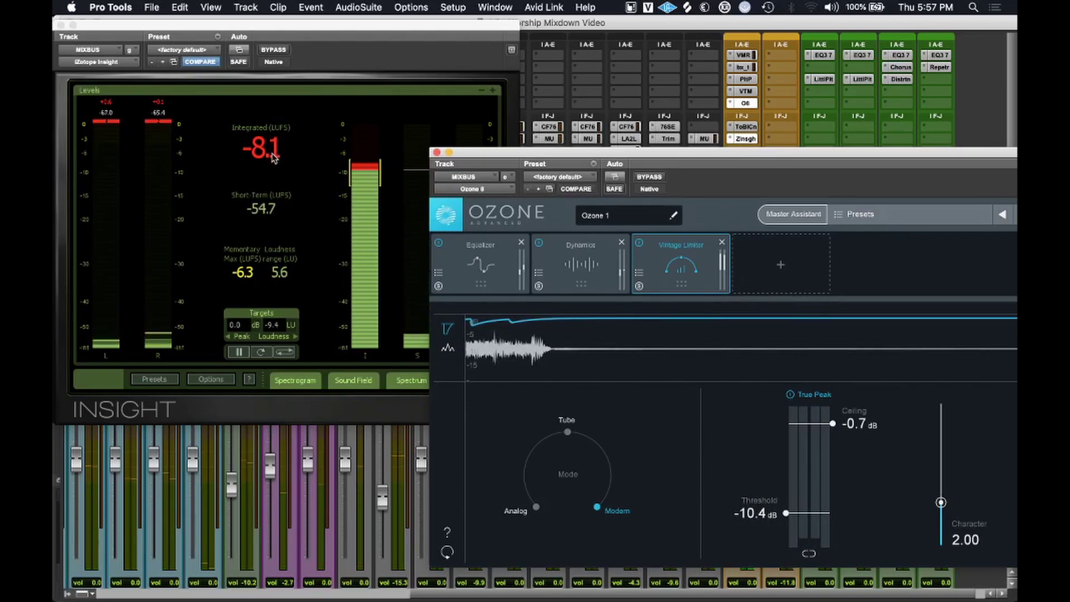
left_click(154, 124)
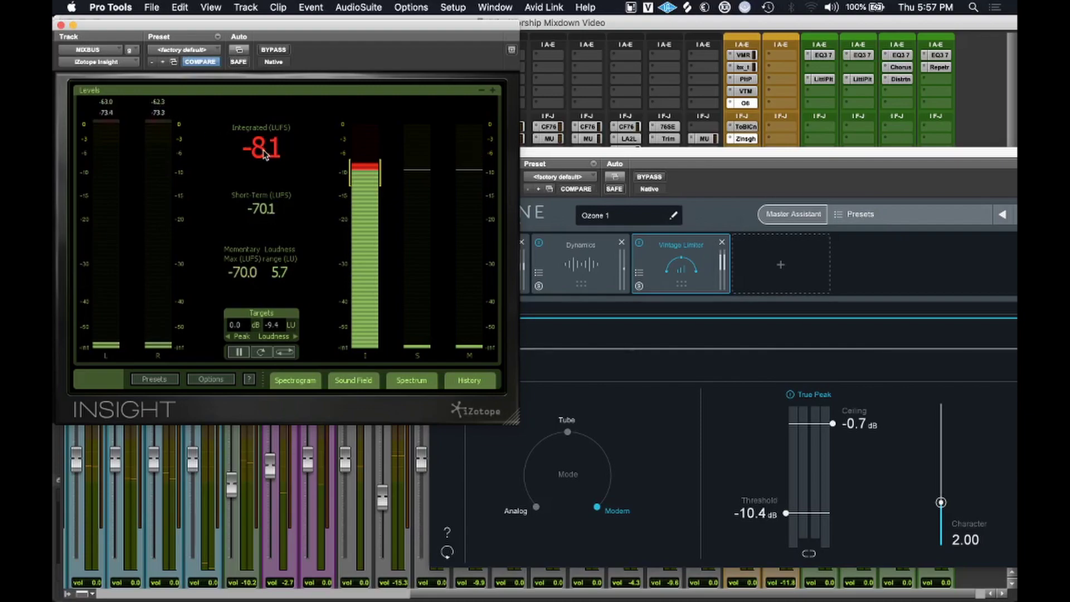
left_click_drag(762, 520, 766, 508)
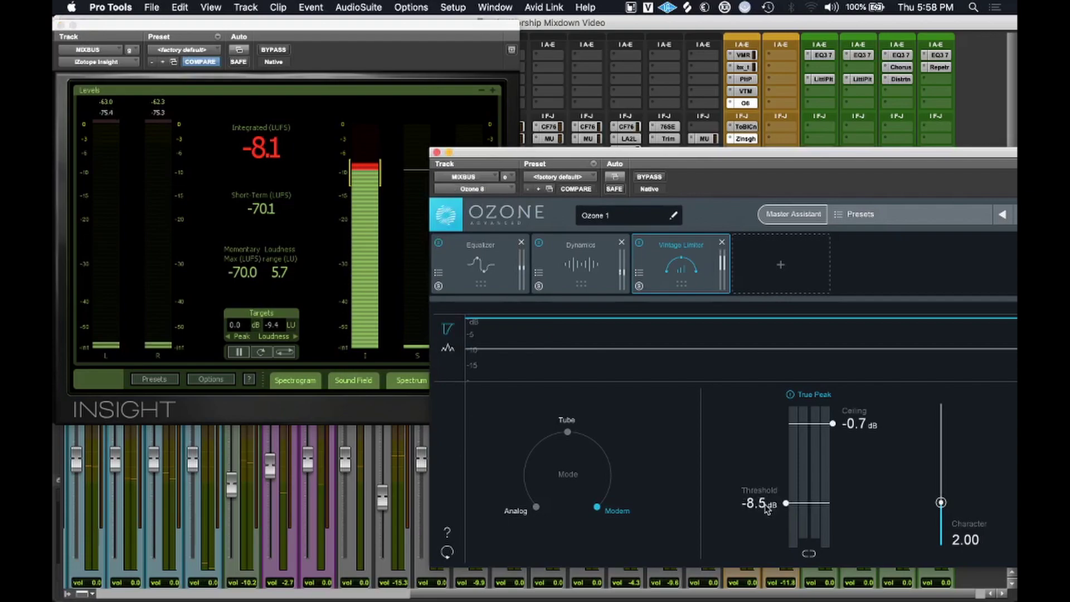
left_click(269, 153)
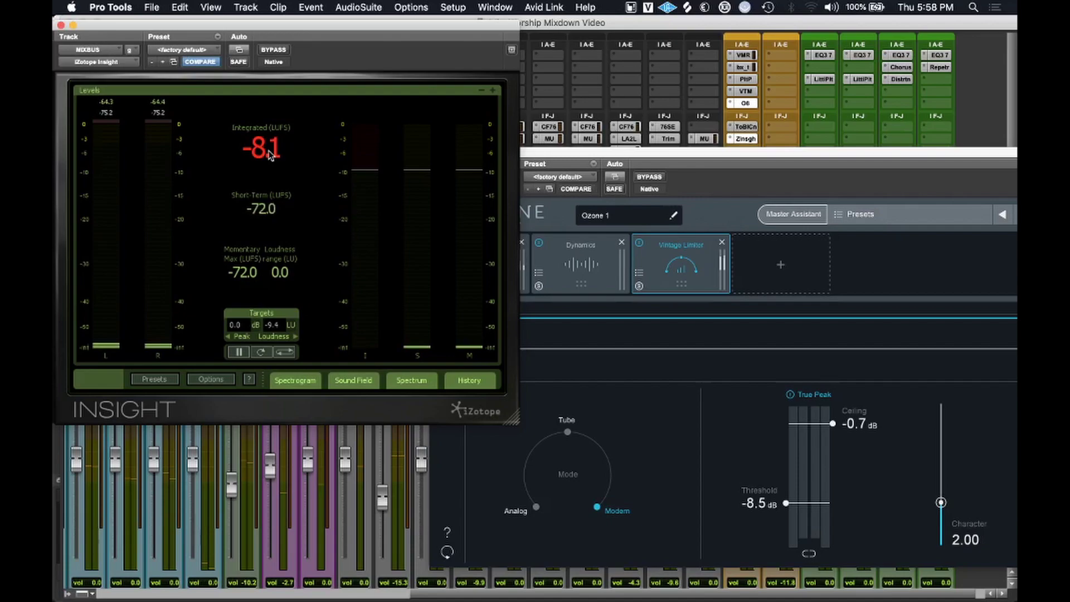
left_click_drag(758, 505, 765, 483)
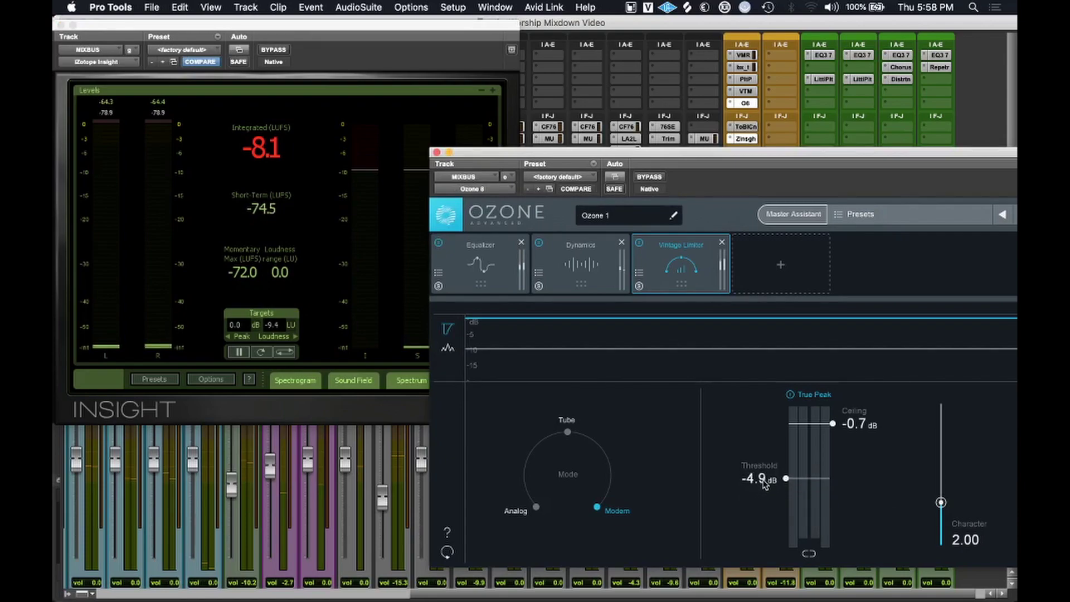
left_click_drag(765, 484, 764, 508)
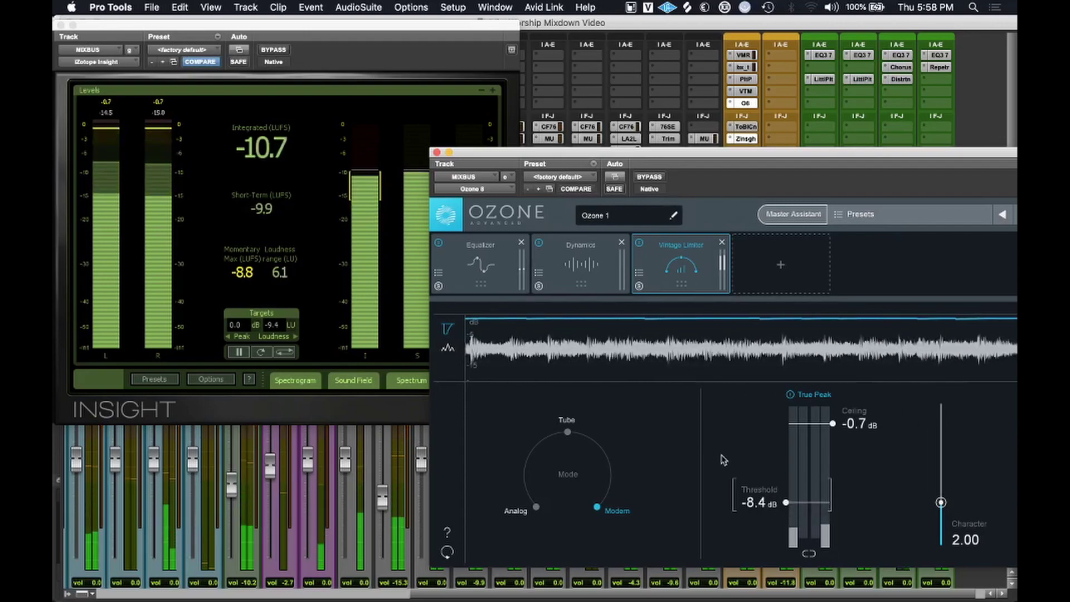
key("space")
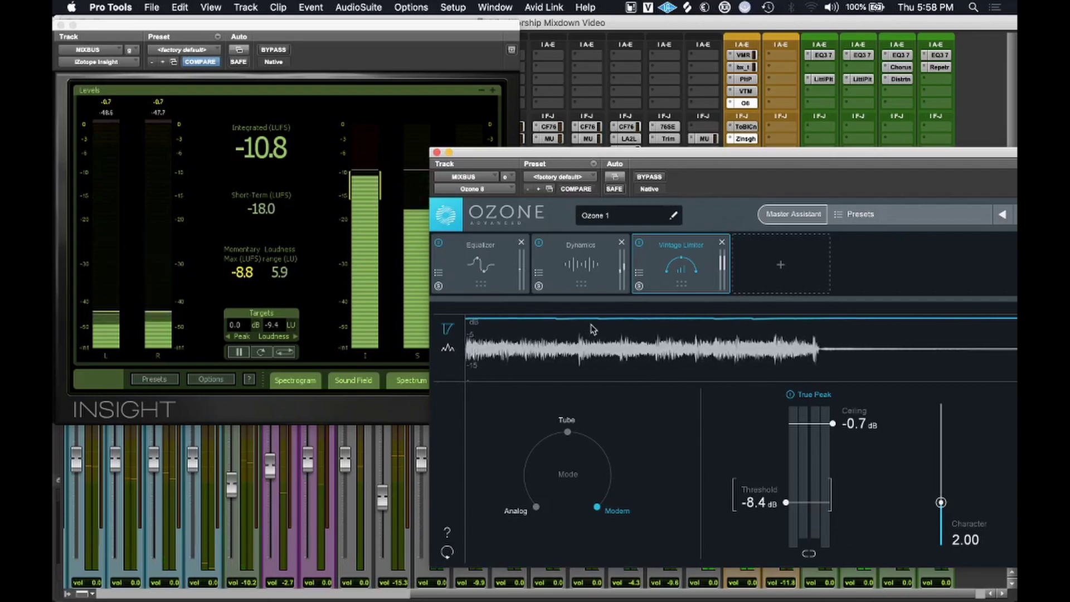
Close the Ozone and Insight windows to return to the full mixer.
left_click(437, 152)
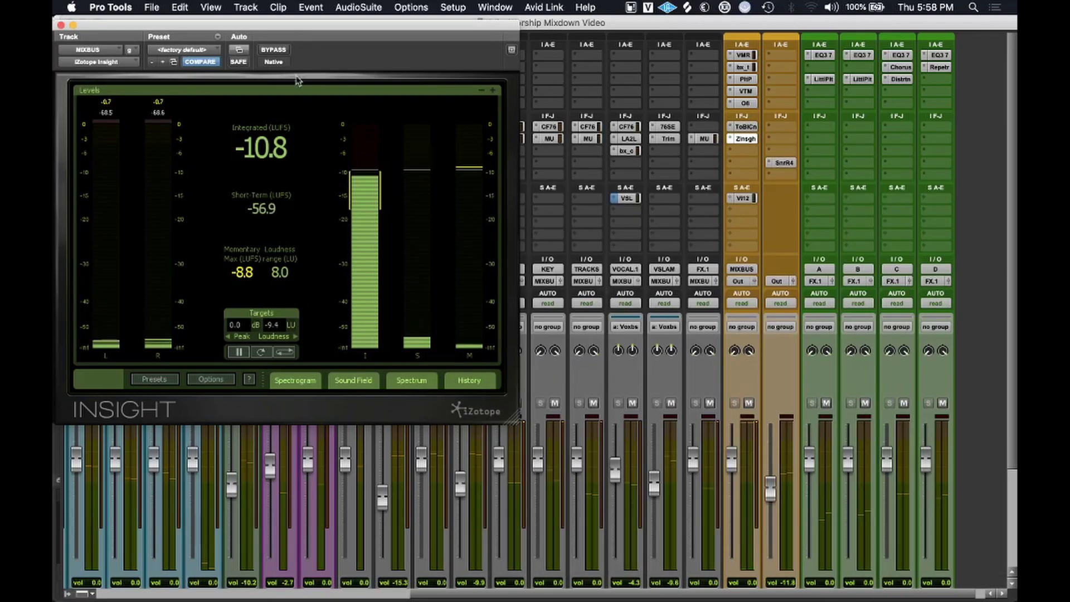
left_click(61, 25)
scroll(781, 393, "down", 2)
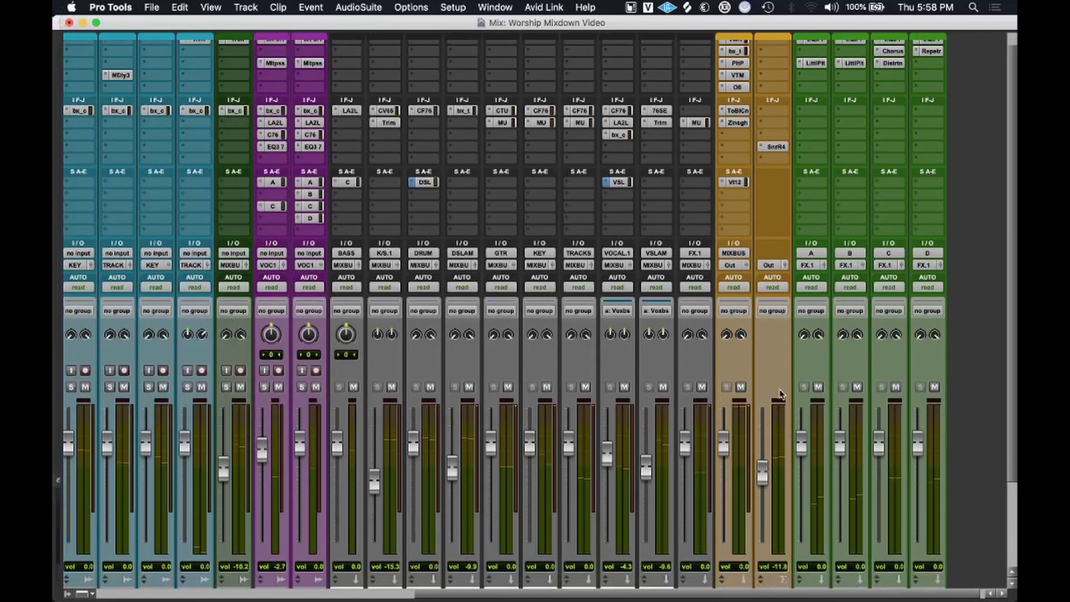